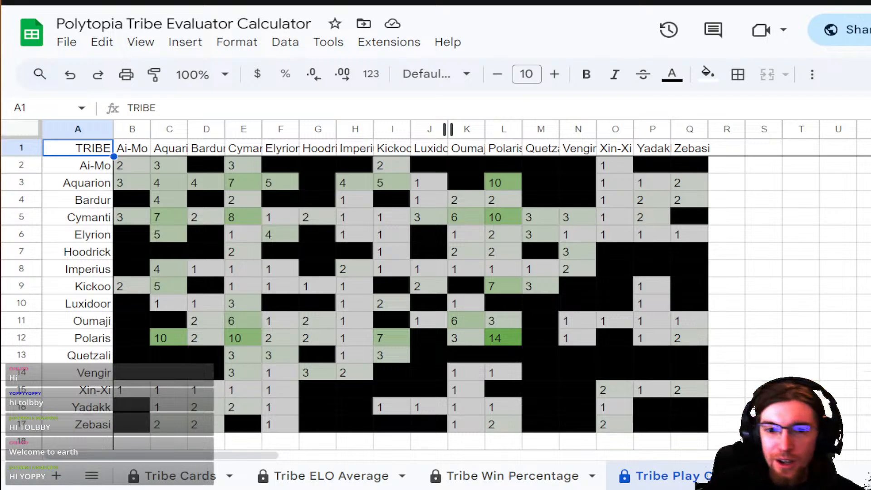
- Switch to the Tribe Evaluation sheet and select the sample-size goal note in A15
{"action": "scroll", "coordinate": [265, 476], "scroll_direction": "up", "scroll_amount": 2}
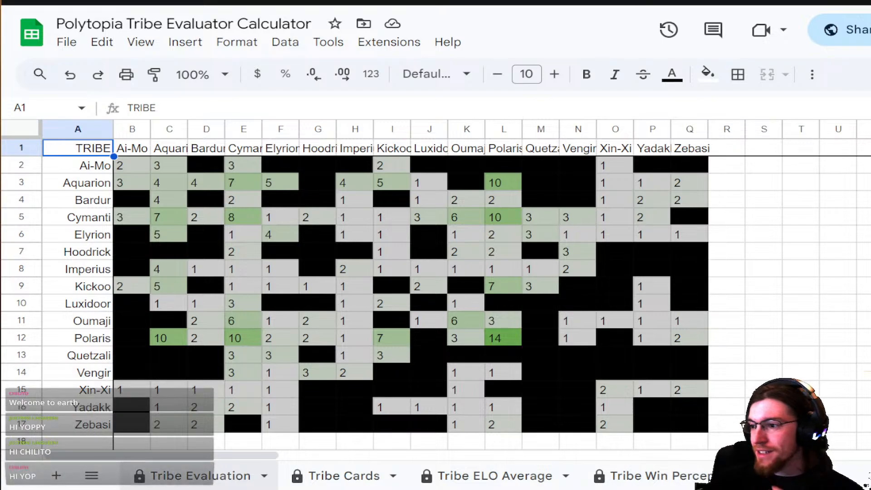
{"action": "left_click", "coordinate": [201, 475]}
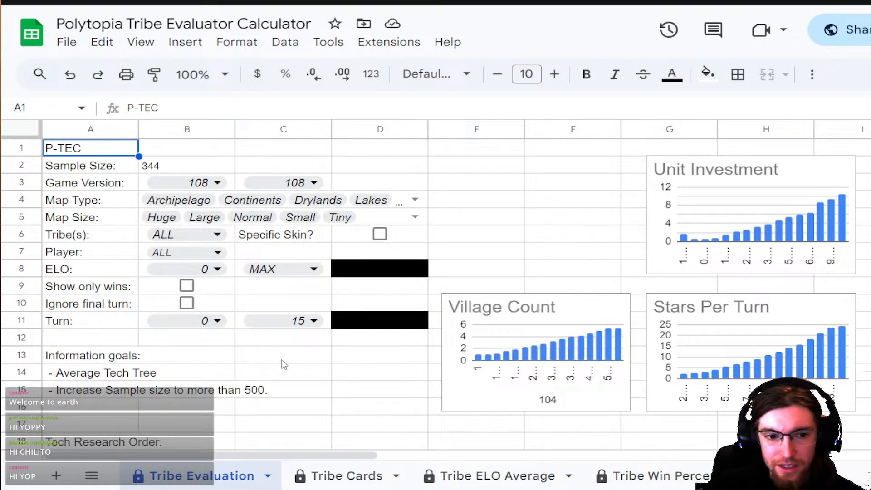
{"action": "scroll", "coordinate": [319, 368], "scroll_direction": "down", "scroll_amount": 3}
{"action": "scroll", "coordinate": [319, 368], "scroll_direction": "up", "scroll_amount": 3}
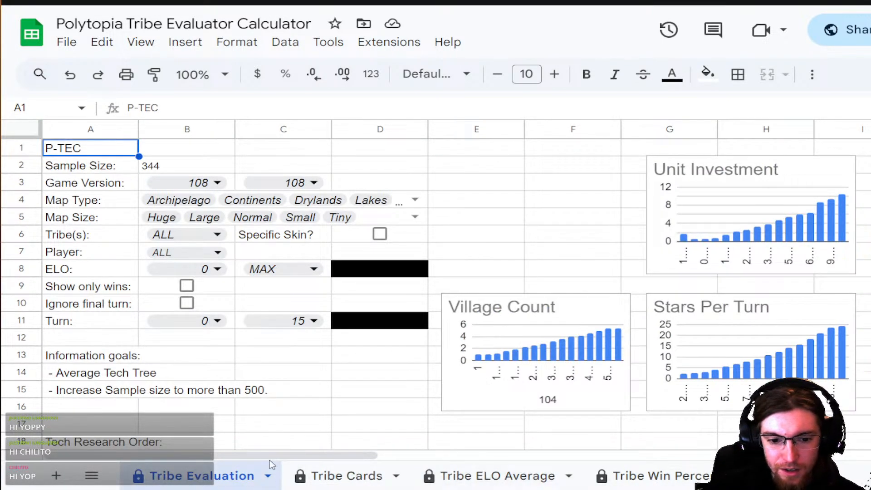
{"action": "left_click", "coordinate": [80, 395]}
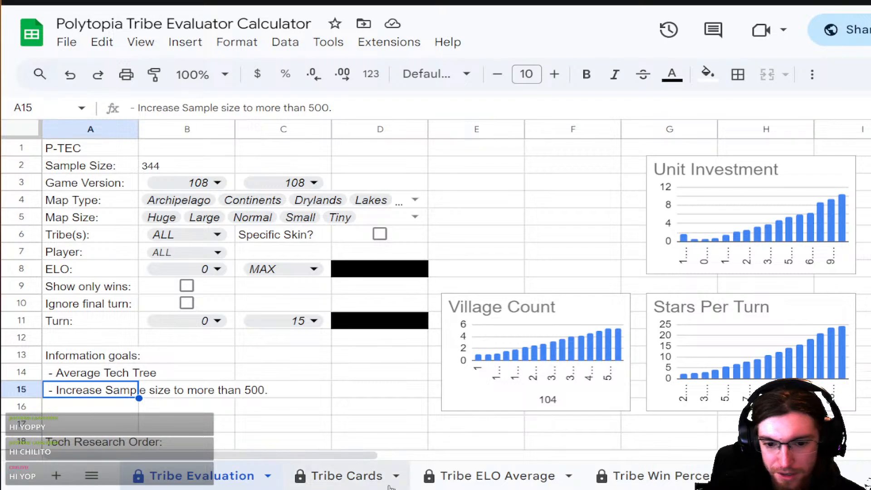
- Scroll down and bring up the Game Data sheet
{"action": "scroll", "coordinate": [569, 476], "scroll_direction": "down", "scroll_amount": 2}
{"action": "scroll", "coordinate": [571, 477], "scroll_direction": "down", "scroll_amount": 2}
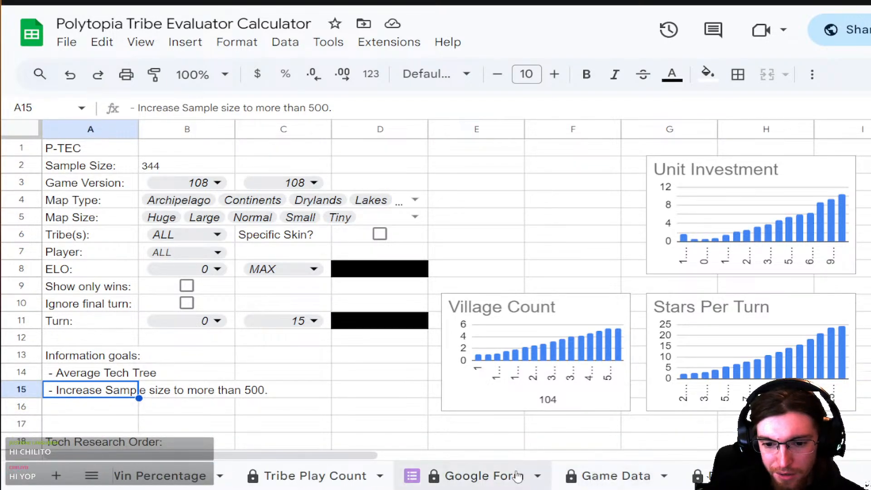
{"action": "left_click", "coordinate": [595, 474]}
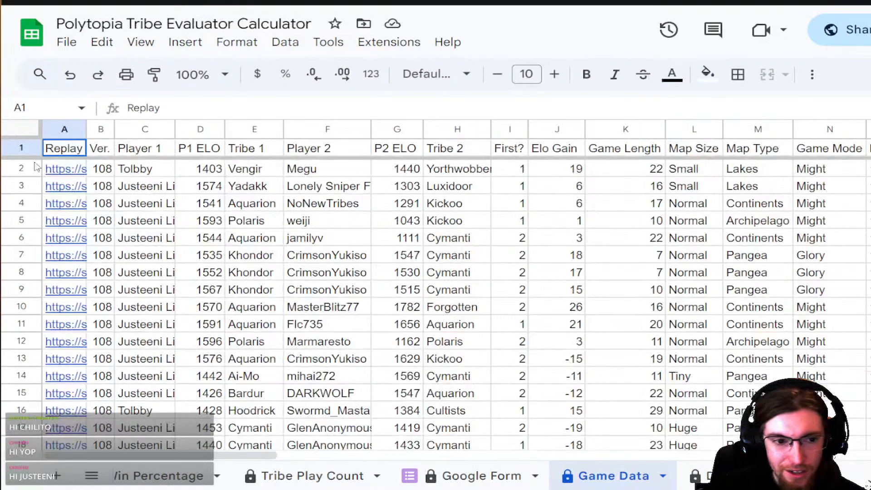
- Check the Game Length value in K8 and the QUERY formula in A2, then open the Google Form sheet
{"action": "left_click", "coordinate": [661, 273]}
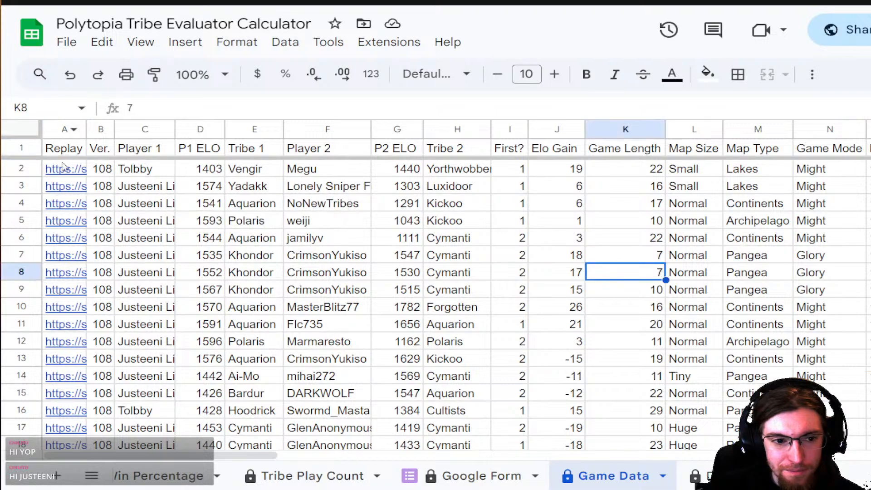
{"action": "left_click", "coordinate": [66, 170]}
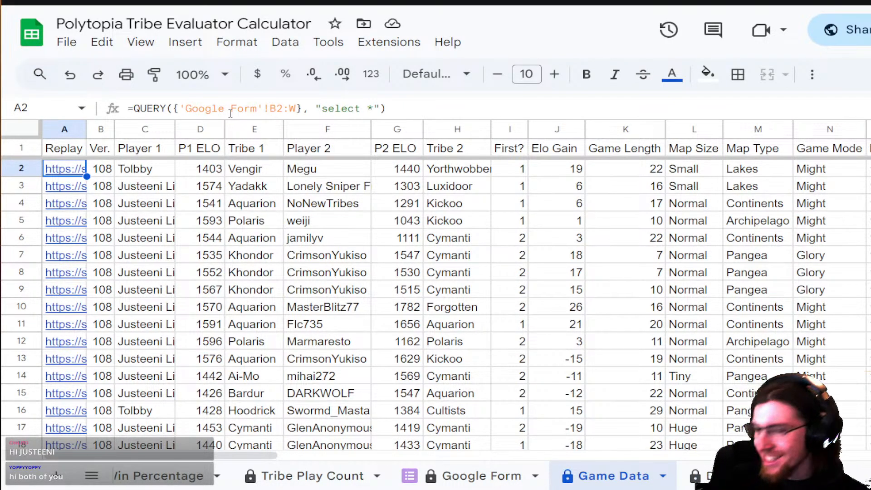
{"action": "left_click", "coordinate": [481, 476]}
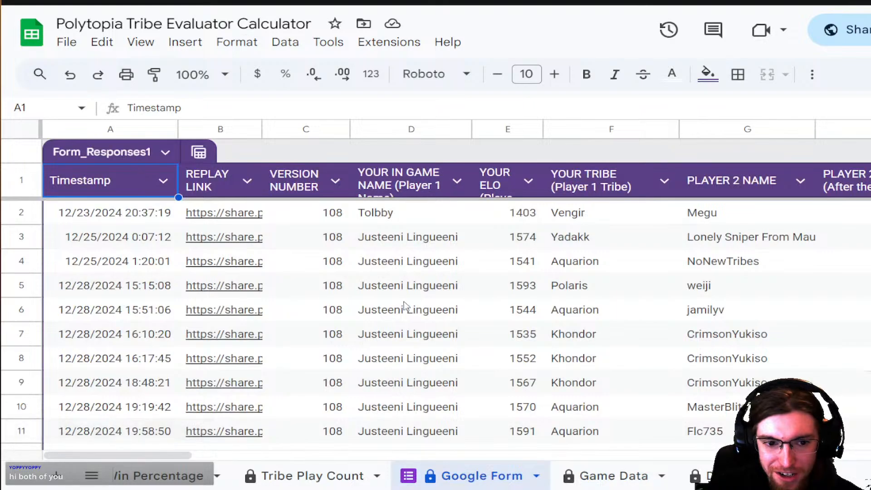
{"action": "scroll", "coordinate": [405, 307], "scroll_direction": "down", "scroll_amount": 20}
{"action": "scroll", "coordinate": [408, 308], "scroll_direction": "up", "scroll_amount": 10}
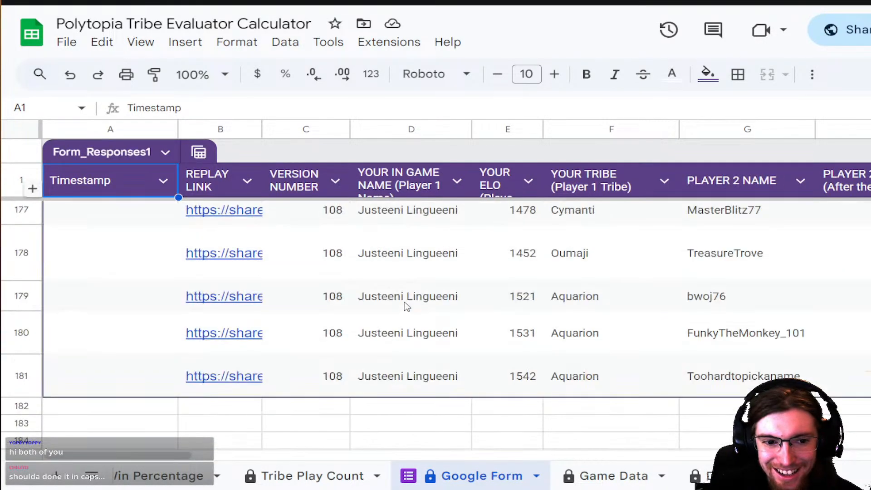
{"action": "scroll", "coordinate": [413, 360], "scroll_direction": "down", "scroll_amount": 20}
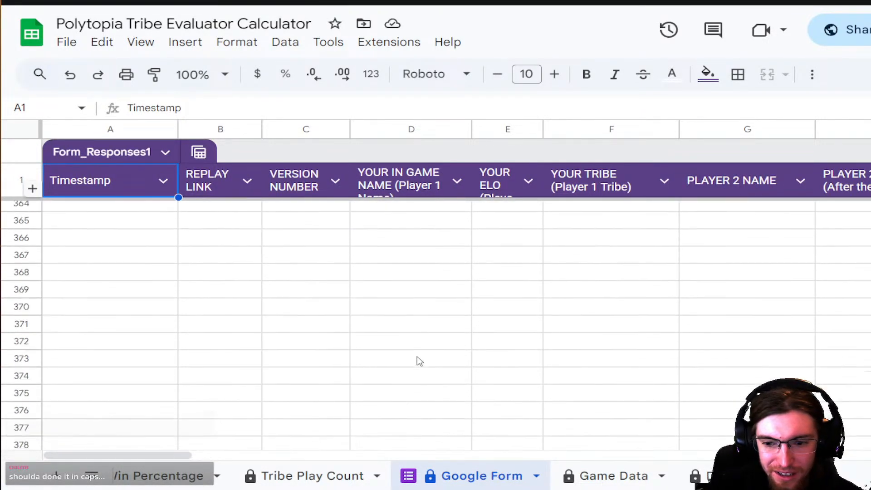
{"action": "scroll", "coordinate": [420, 362], "scroll_direction": "down", "scroll_amount": 20}
{"action": "scroll", "coordinate": [764, 331], "scroll_direction": "down", "scroll_amount": 20}
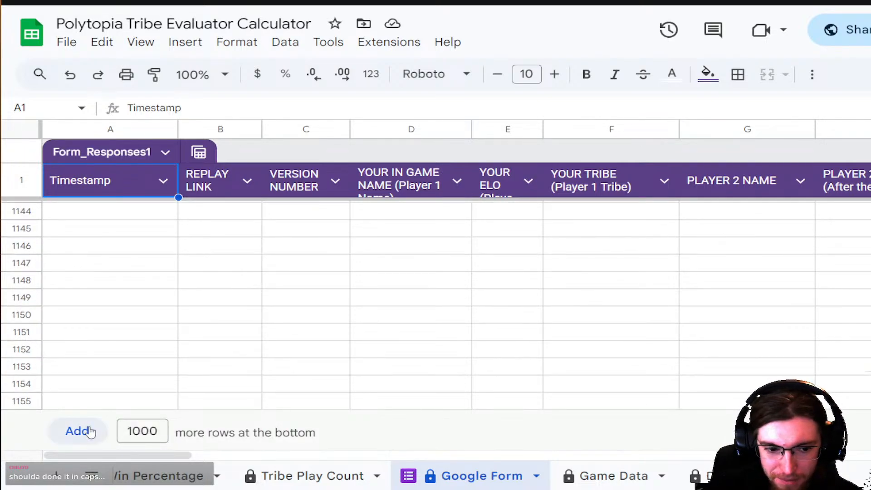
{"action": "left_click", "coordinate": [157, 431]}
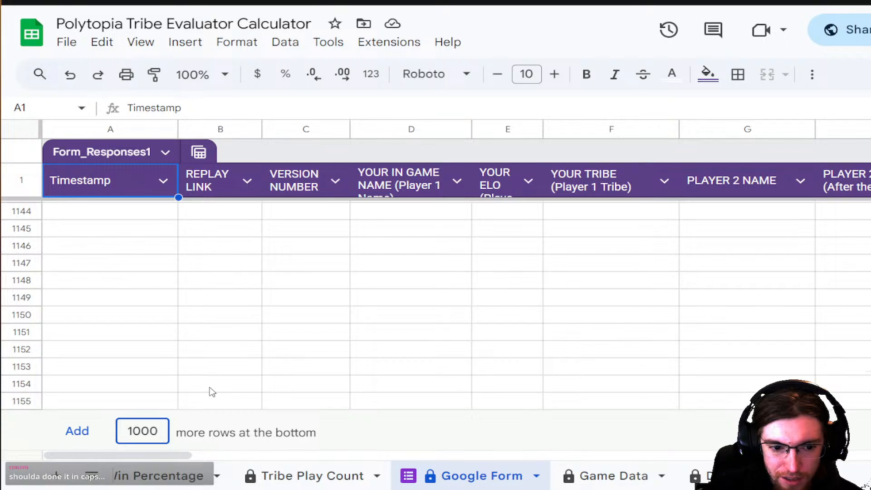
{"action": "type", "text": "00"}
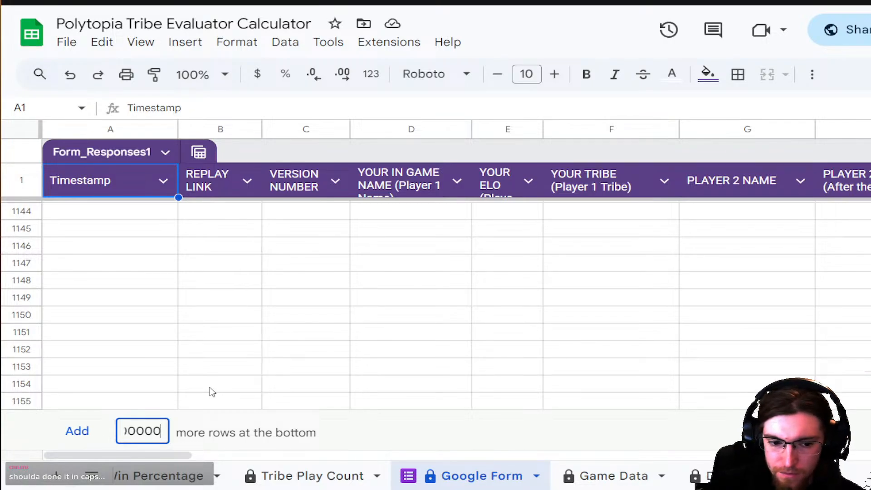
{"action": "left_click", "coordinate": [90, 436]}
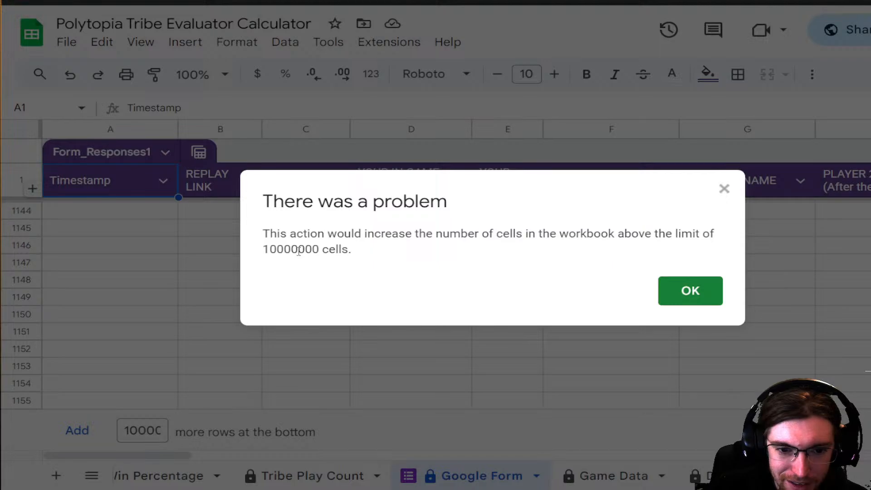
{"action": "left_click", "coordinate": [697, 292]}
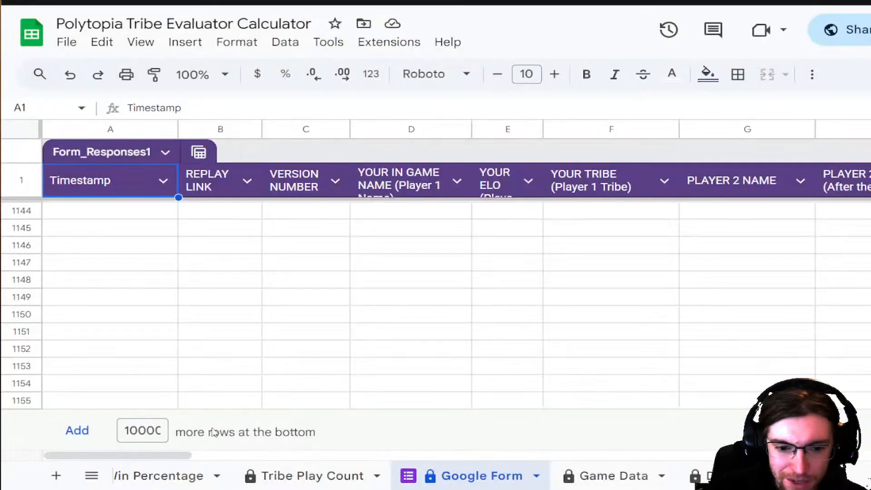
{"action": "left_click", "coordinate": [136, 436]}
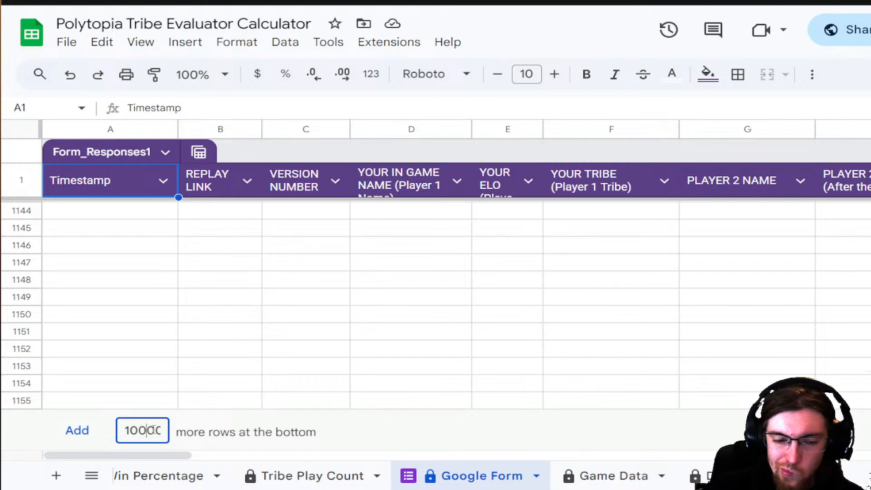
{"action": "type", "text": "0"}
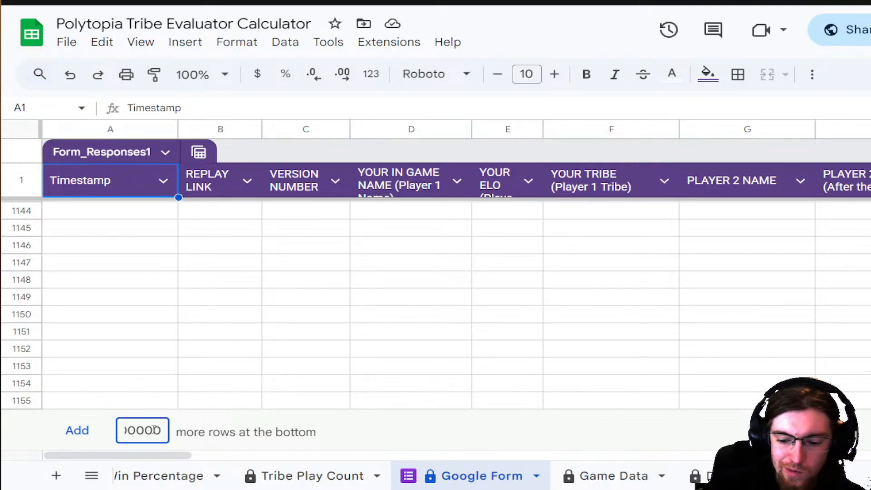
{"action": "key", "text": "BackSpace"}
{"action": "key", "text": "BackSpace"}
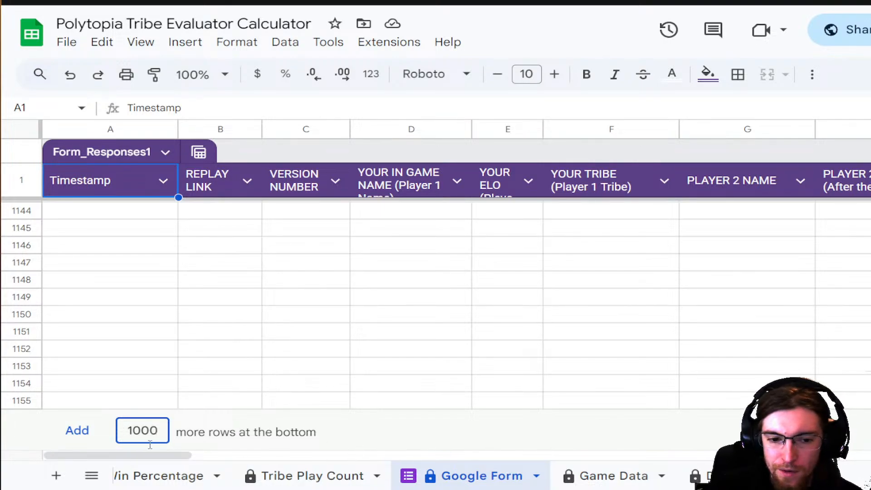
{"action": "type", "text": "00"}
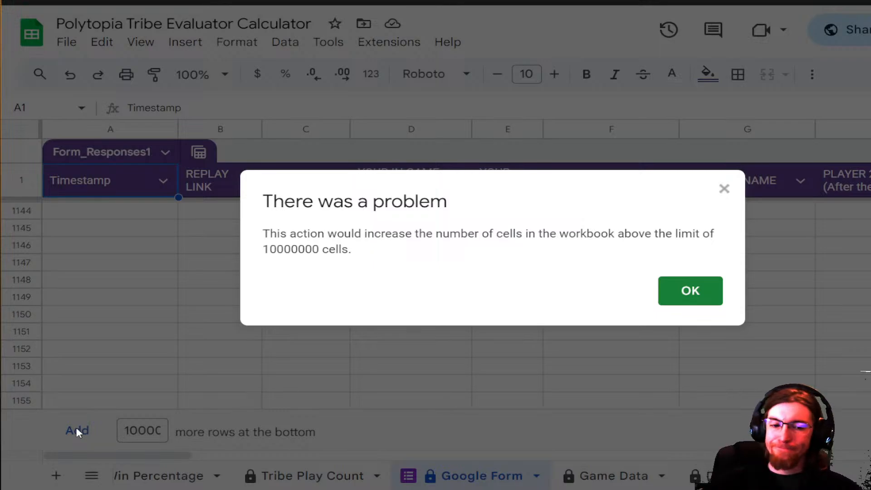
{"action": "left_click", "coordinate": [683, 292]}
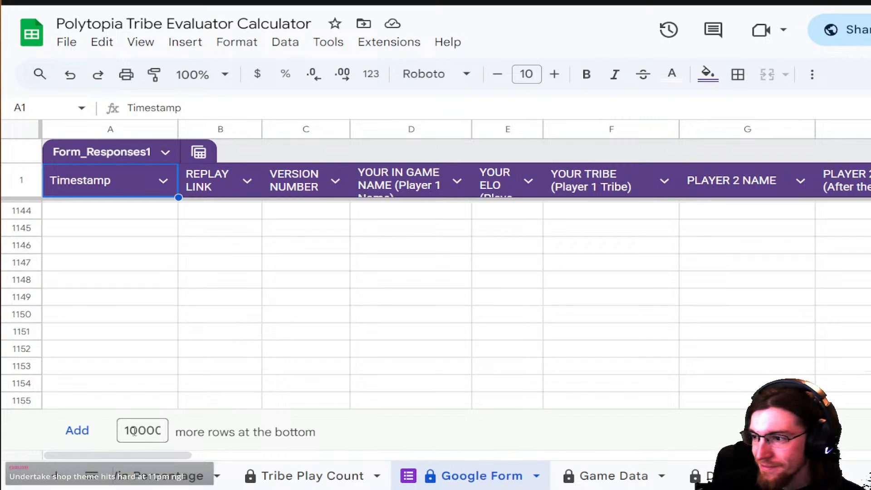
- Append 100000 rows below the Form_Responses1 table, then switch to the Game Data sheet
{"action": "left_click", "coordinate": [141, 431]}
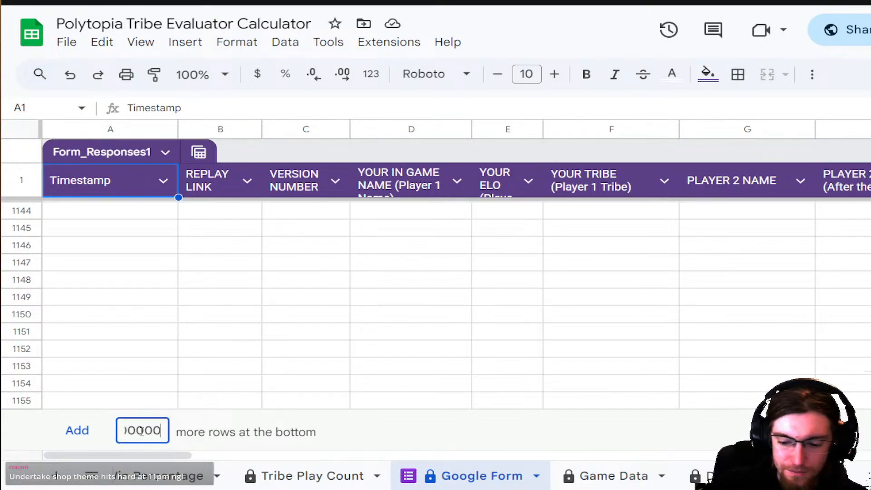
{"action": "key", "text": "BackSpace"}
{"action": "type", "text": "00"}
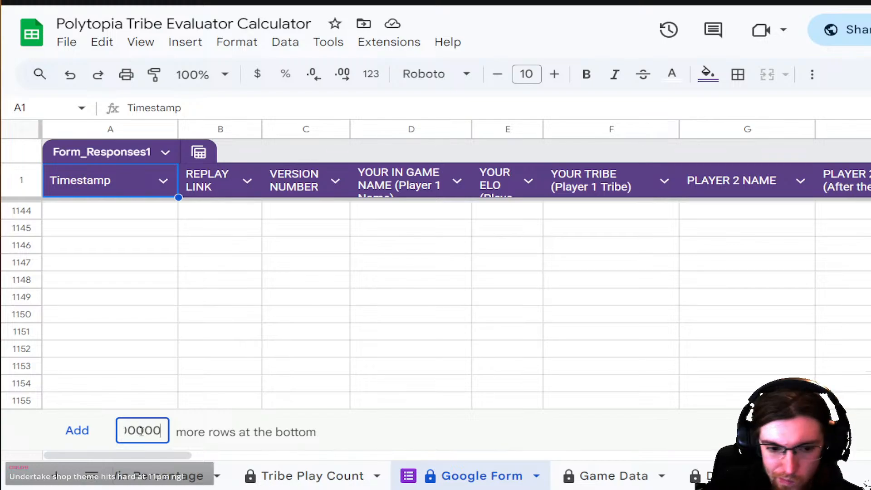
{"action": "left_click", "coordinate": [81, 432]}
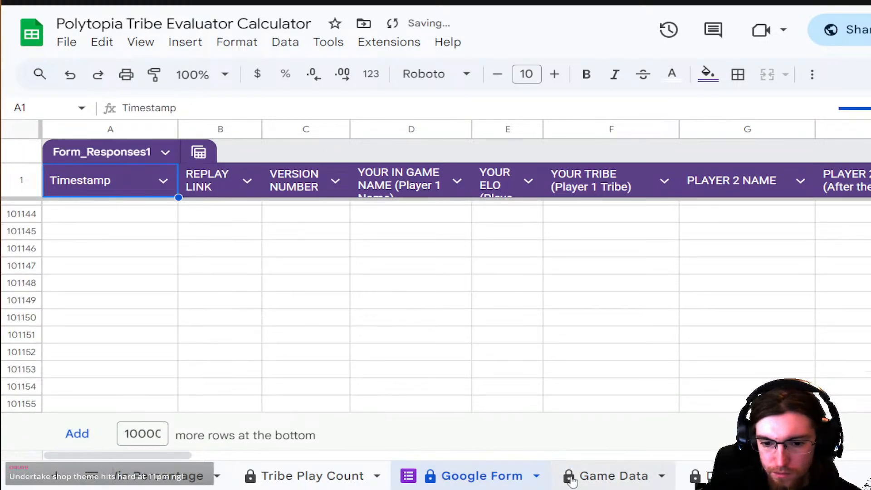
{"action": "left_click", "coordinate": [595, 474]}
- Try adding 10000 rows to Game Data and dismiss the cell-limit error
{"action": "scroll", "coordinate": [211, 347], "scroll_direction": "down", "scroll_amount": 20}
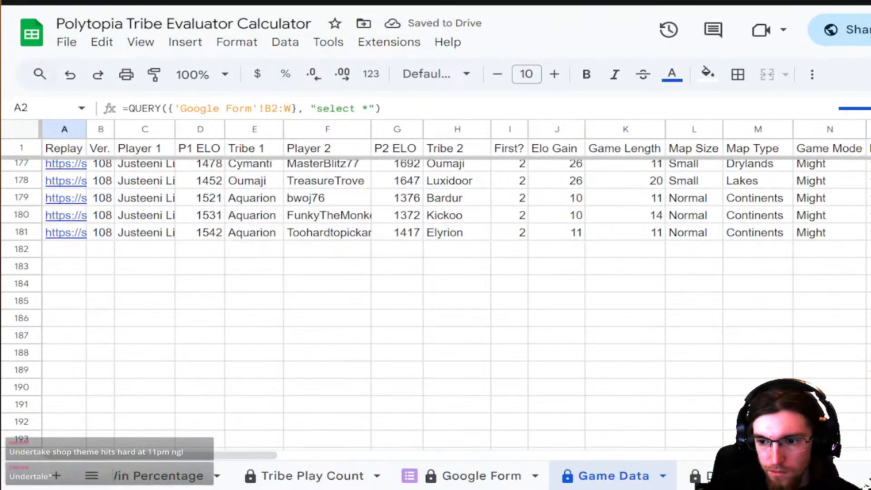
{"action": "scroll", "coordinate": [211, 347], "scroll_direction": "down", "scroll_amount": 20}
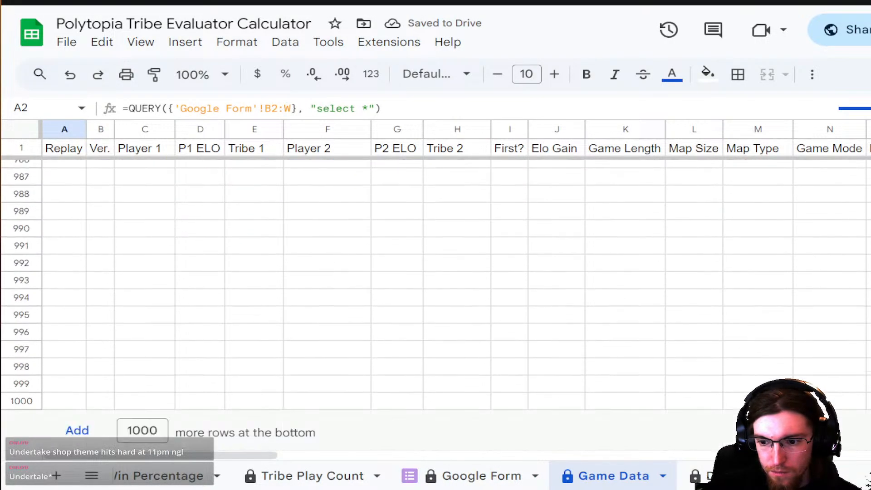
{"action": "left_click", "coordinate": [157, 430]}
{"action": "type", "text": "00"}
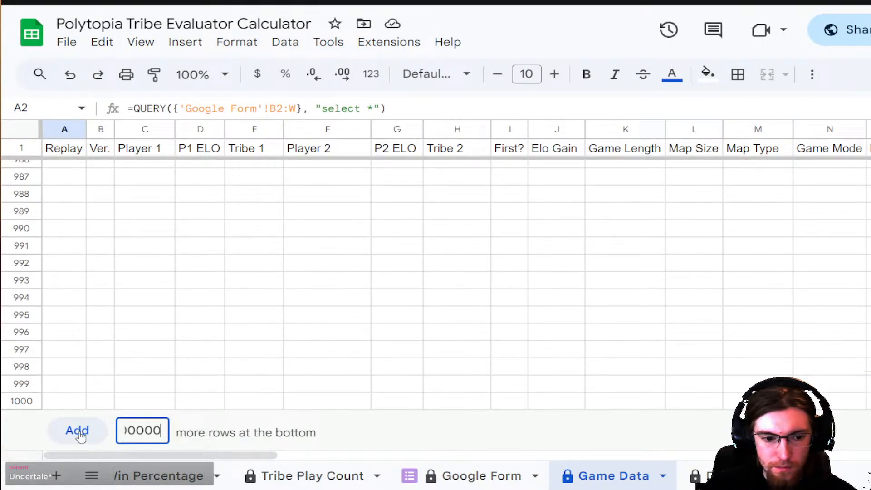
{"action": "left_click", "coordinate": [78, 430]}
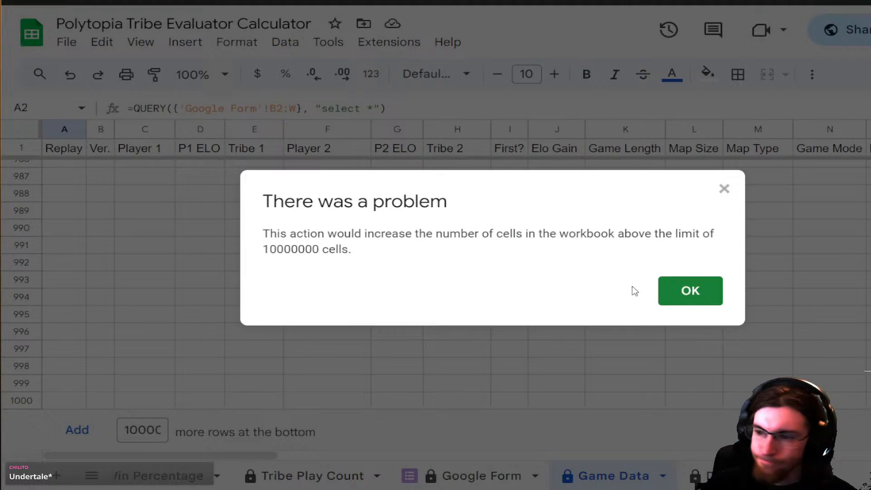
{"action": "left_click", "coordinate": [678, 296]}
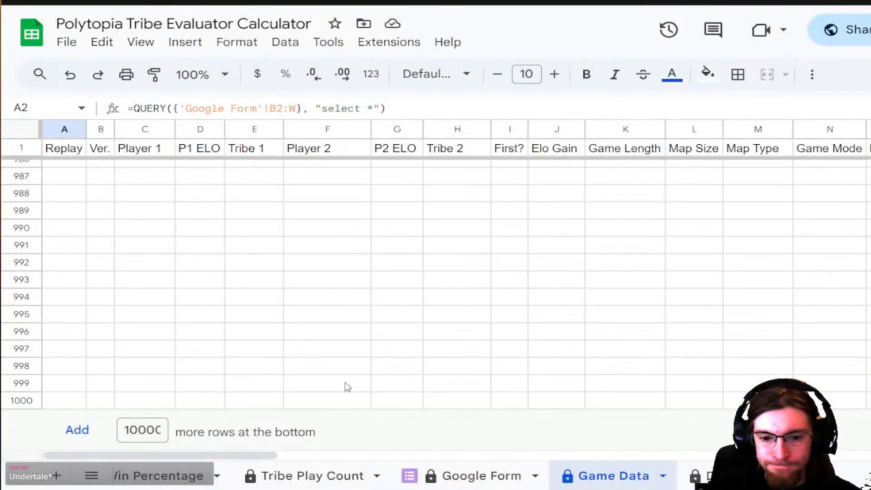
- Back on the Google Form sheet, change the rows-to-add box to 10000
{"action": "left_click", "coordinate": [481, 476]}
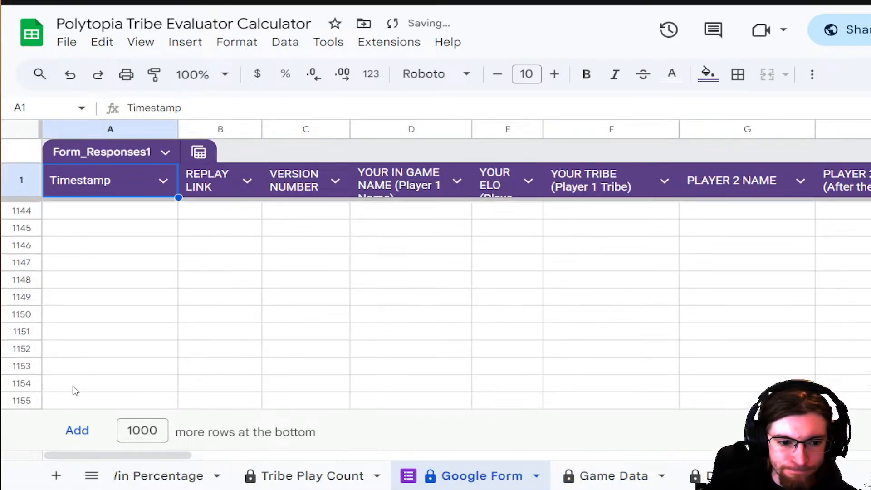
{"action": "left_click", "coordinate": [162, 430]}
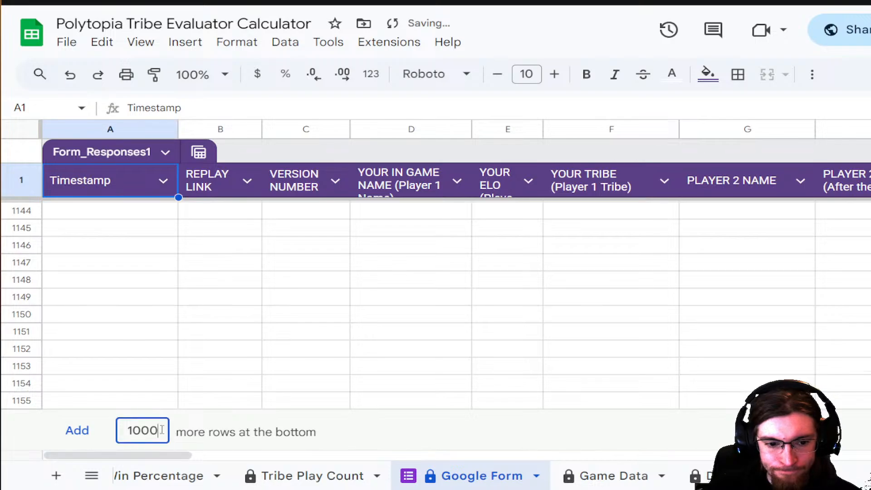
{"action": "type", "text": "0"}
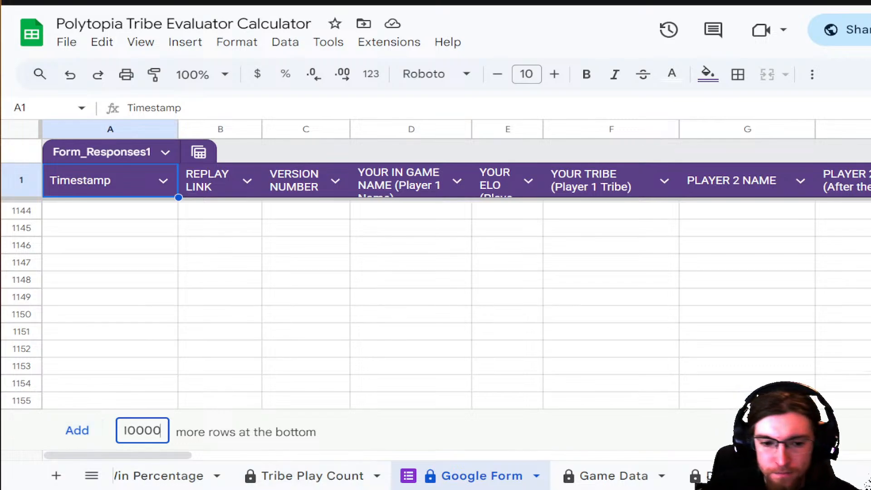
{"action": "scroll", "coordinate": [309, 477], "scroll_direction": "up", "scroll_amount": 3}
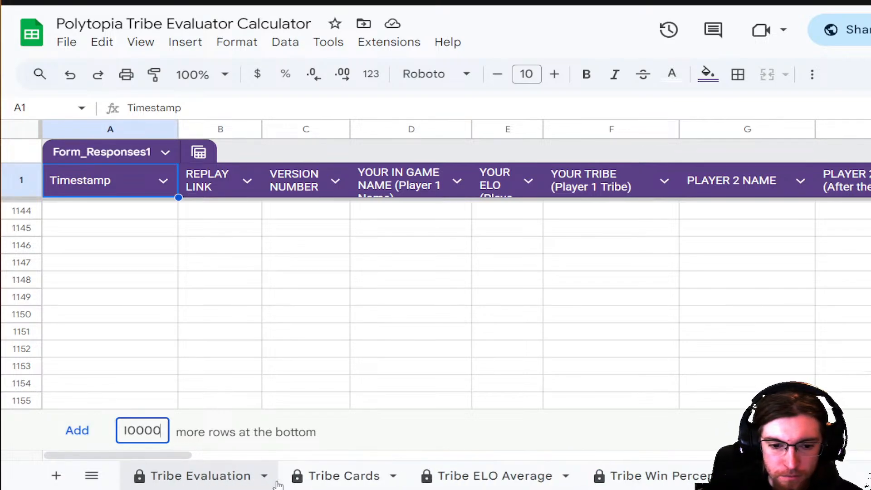
- Select rows 131 to 1003 on the Tribe Cards sheet and delete them
{"action": "left_click", "coordinate": [321, 477]}
{"action": "scroll", "coordinate": [223, 344], "scroll_direction": "down", "scroll_amount": 20}
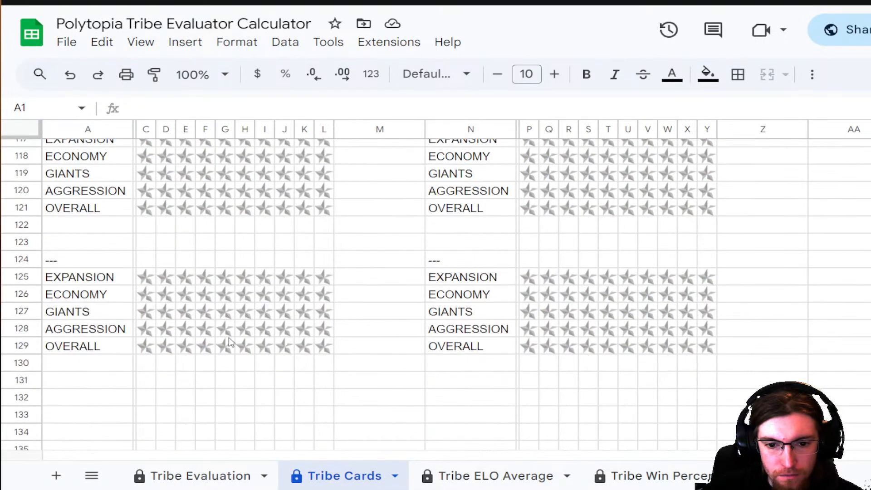
{"action": "left_click", "coordinate": [22, 220]}
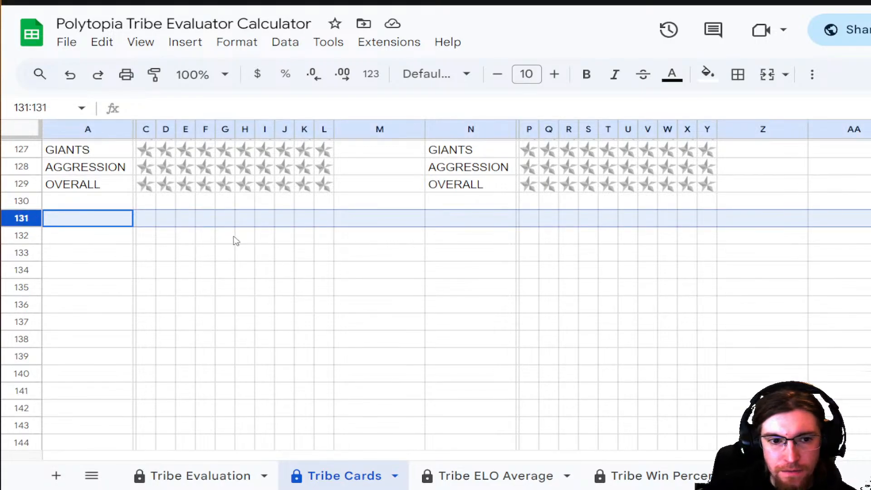
{"action": "scroll", "coordinate": [254, 254], "scroll_direction": "down", "scroll_amount": 20}
{"action": "scroll", "coordinate": [259, 258], "scroll_direction": "down", "scroll_amount": 20}
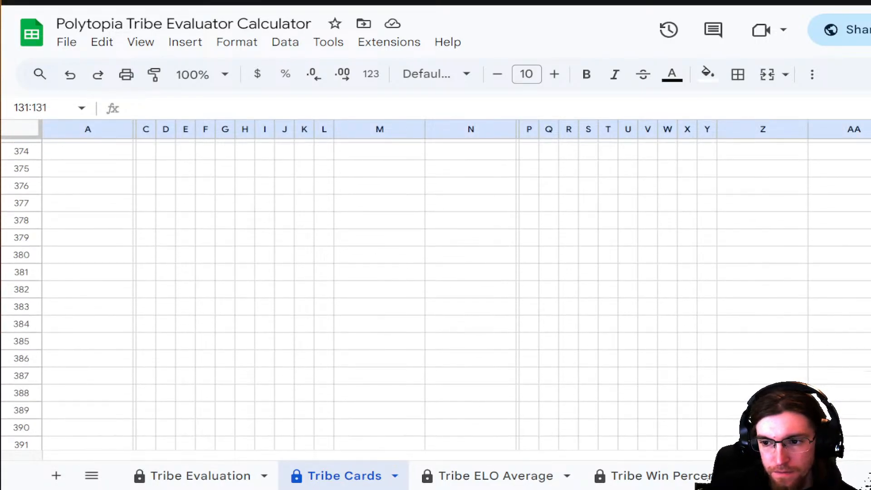
{"action": "scroll", "coordinate": [254, 281], "scroll_direction": "down", "scroll_amount": 20}
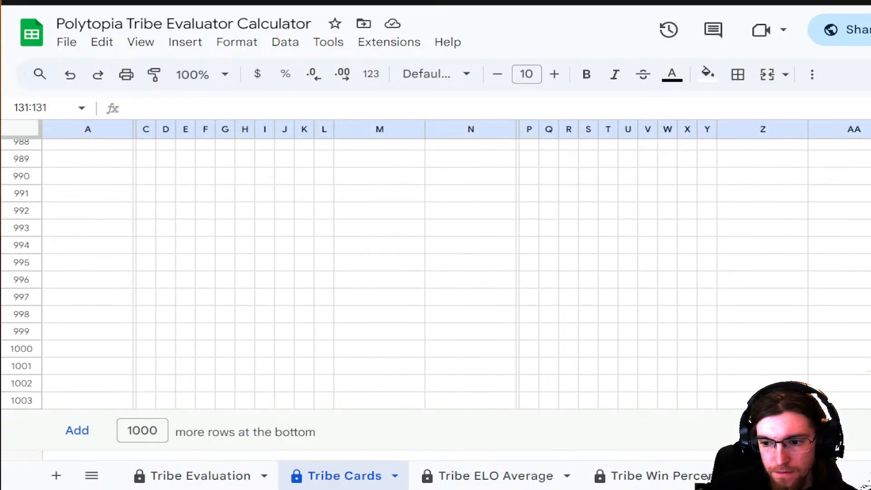
{"action": "left_click", "coordinate": [11, 400], "text": "shift"}
{"action": "right_click", "coordinate": [11, 400]}
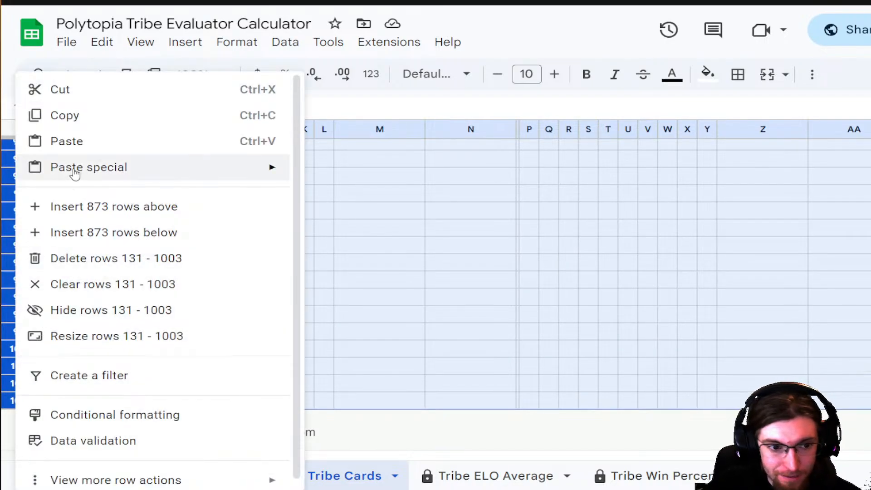
{"action": "scroll", "coordinate": [163, 353], "scroll_direction": "down", "scroll_amount": 1}
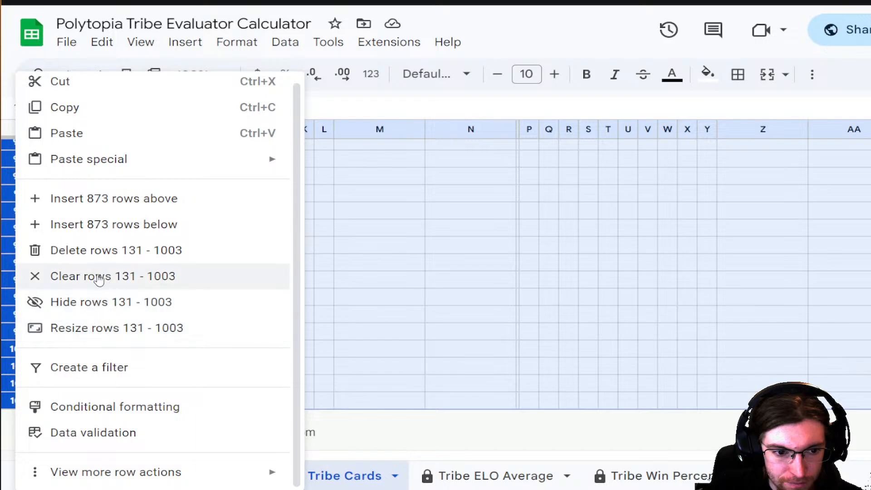
{"action": "left_click", "coordinate": [68, 253]}
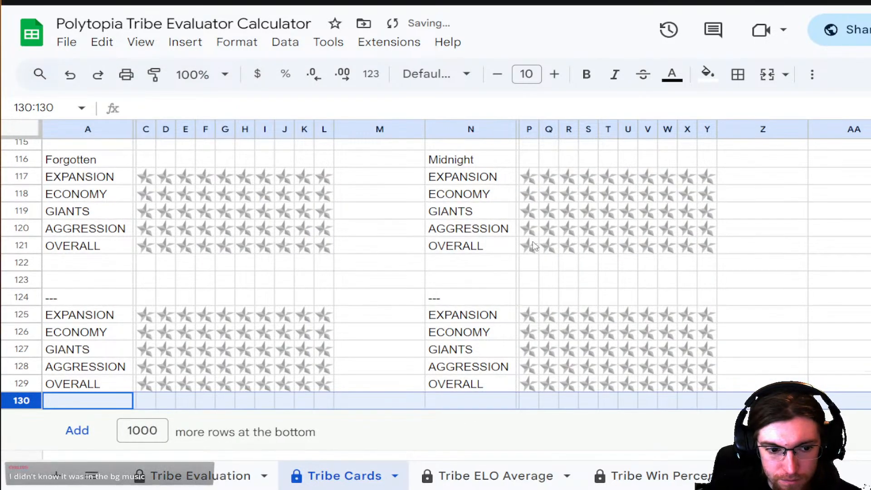
{"action": "scroll", "coordinate": [451, 254], "scroll_direction": "up", "scroll_amount": 1}
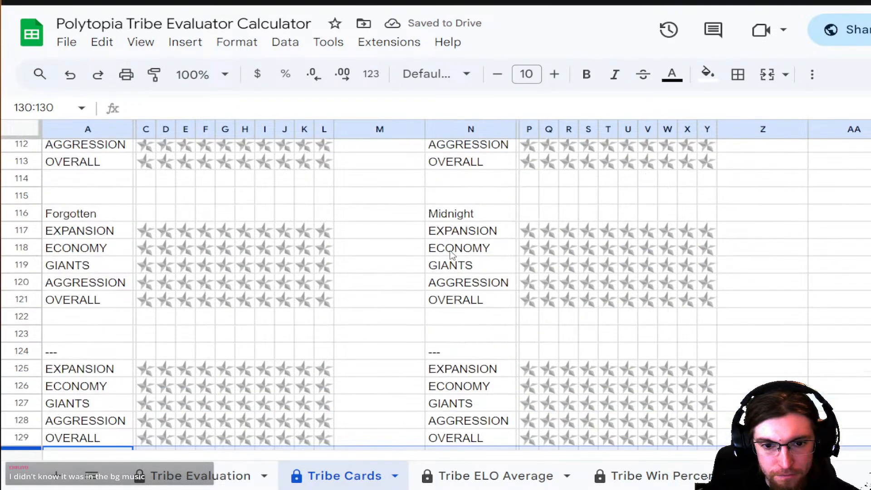
{"action": "scroll", "coordinate": [451, 255], "scroll_direction": "up", "scroll_amount": 20}
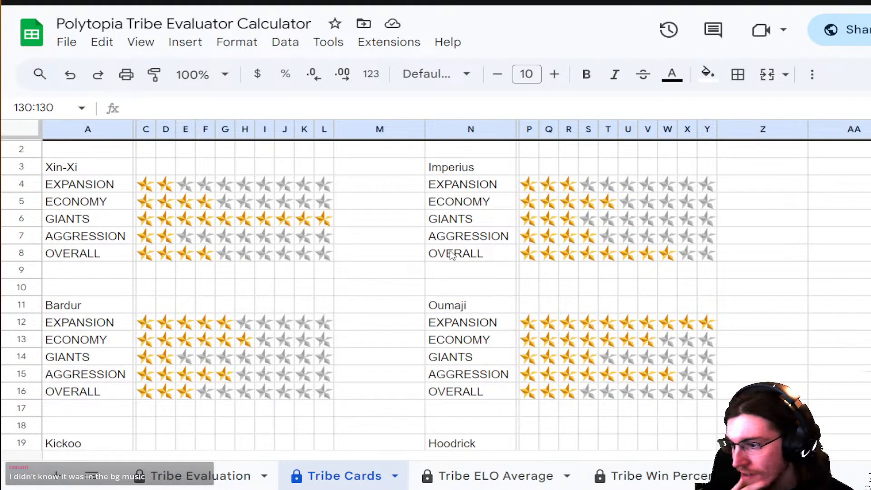
- Delete the empty rows 33 to 1000 from the Tribe ELO Average sheet
{"action": "left_click", "coordinate": [488, 476]}
{"action": "scroll", "coordinate": [298, 313], "scroll_direction": "down", "scroll_amount": 4}
{"action": "scroll", "coordinate": [298, 311], "scroll_direction": "down", "scroll_amount": 3}
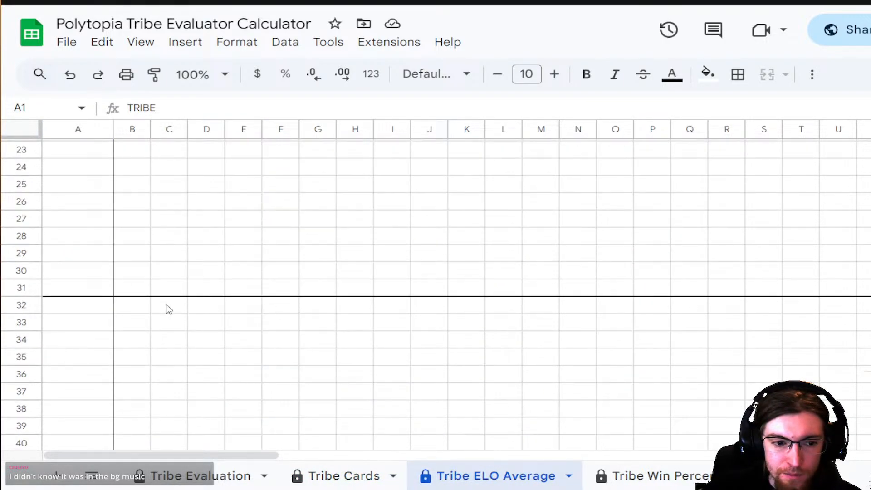
{"action": "scroll", "coordinate": [159, 309], "scroll_direction": "down", "scroll_amount": 1}
{"action": "left_click", "coordinate": [29, 272]}
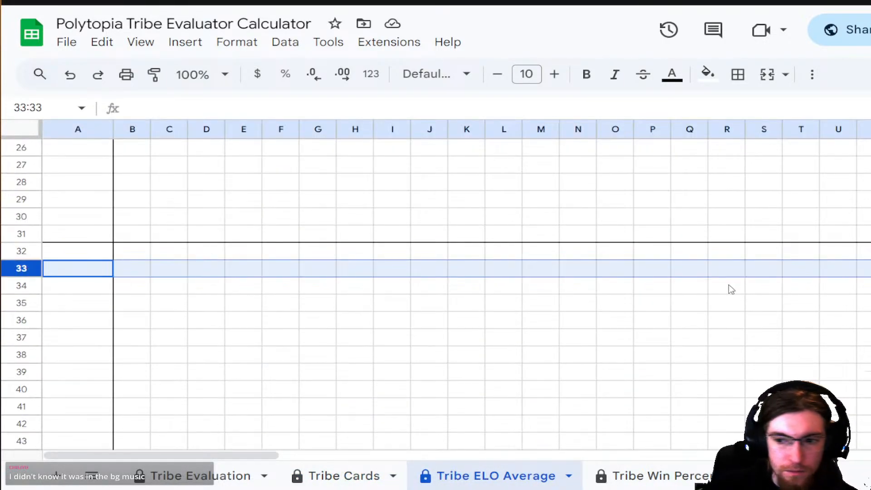
{"action": "left_click_drag", "start_coordinate": [870, 154], "coordinate": [870, 447]}
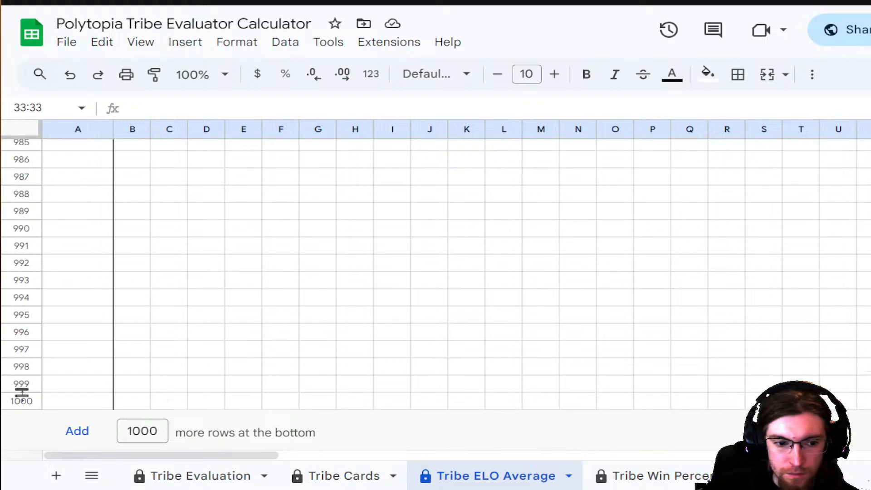
{"action": "left_click", "coordinate": [25, 399], "text": "shift"}
{"action": "right_click", "coordinate": [27, 398]}
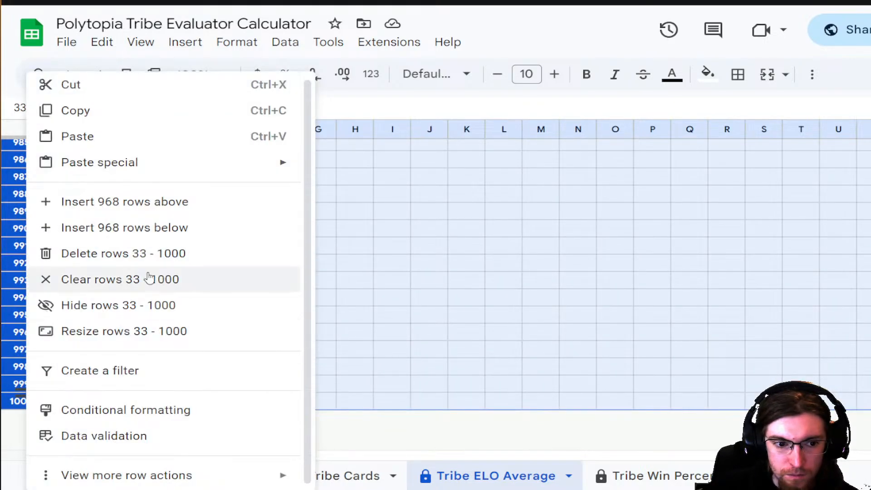
{"action": "left_click", "coordinate": [136, 257]}
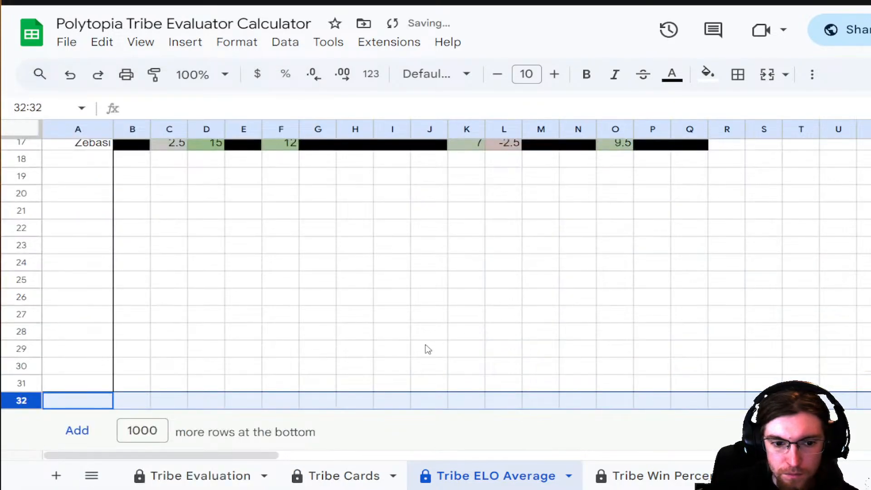
{"action": "scroll", "coordinate": [427, 348], "scroll_direction": "up", "scroll_amount": 6}
- Delete the empty columns AH through BE, then return to the Tribe Cards sheet
{"action": "left_click_drag", "start_coordinate": [245, 455], "coordinate": [502, 456]}
{"action": "left_click", "coordinate": [446, 130]}
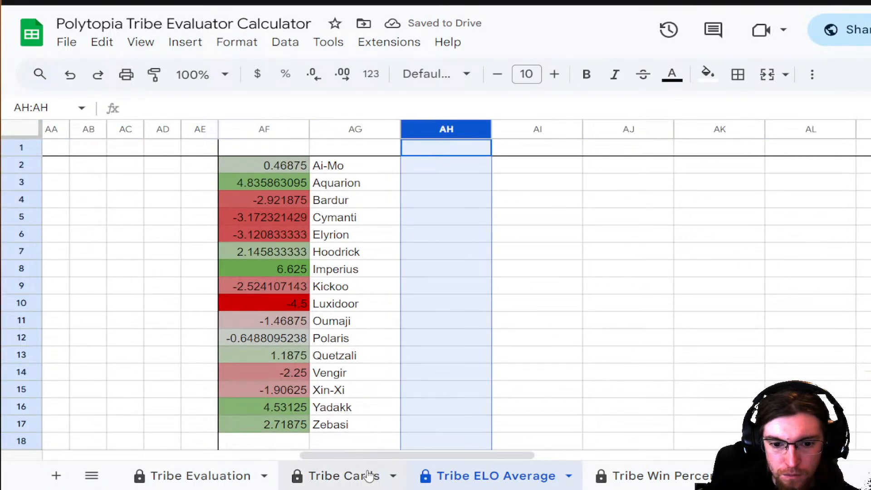
{"action": "left_click_drag", "start_coordinate": [370, 456], "coordinate": [780, 455]}
{"action": "key", "text": "ctrl+shift+Right"}
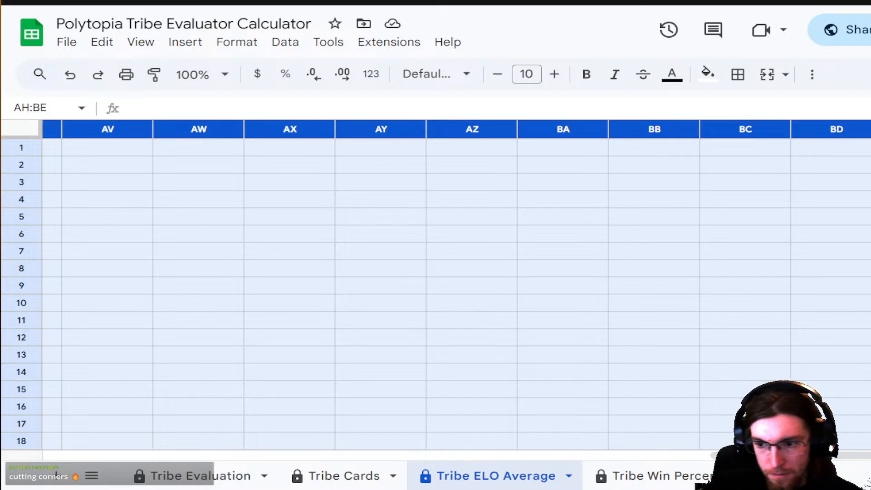
{"action": "key", "text": "ctrl+alt+minus"}
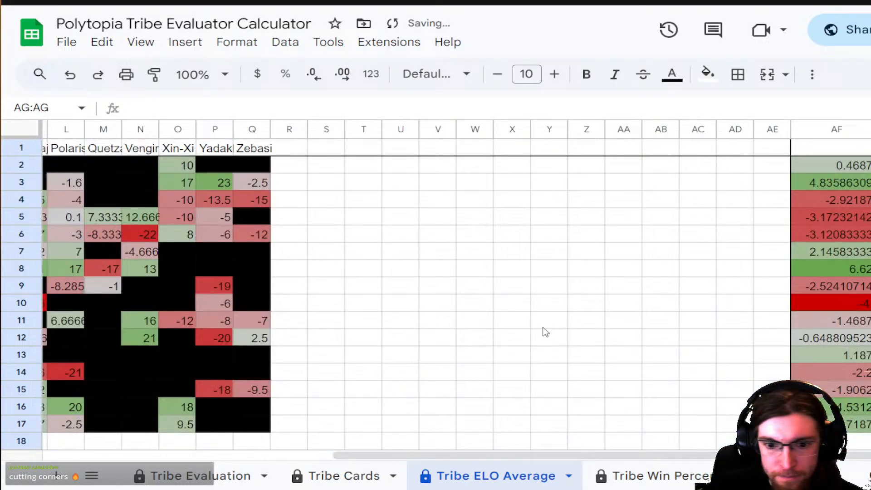
{"action": "left_click", "coordinate": [403, 484]}
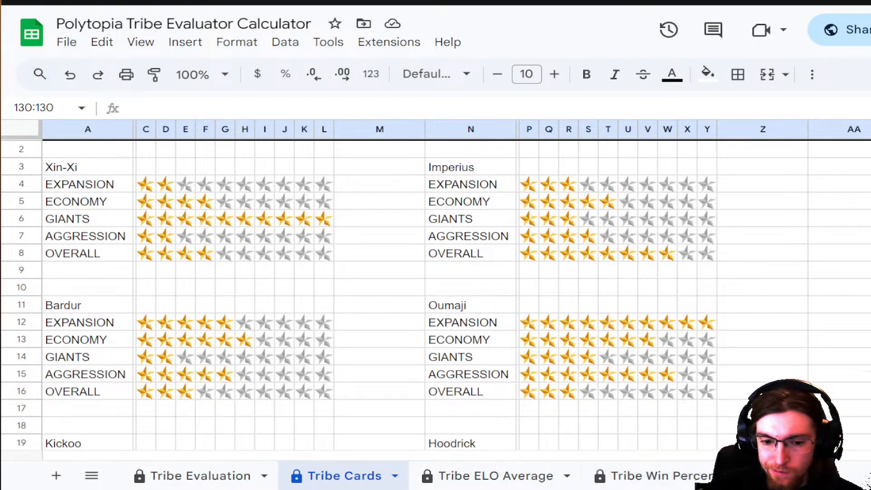
- Scroll around and switch to the Tribe Play Count sheet
{"action": "scroll", "coordinate": [568, 475], "scroll_direction": "right", "scroll_amount": 4}
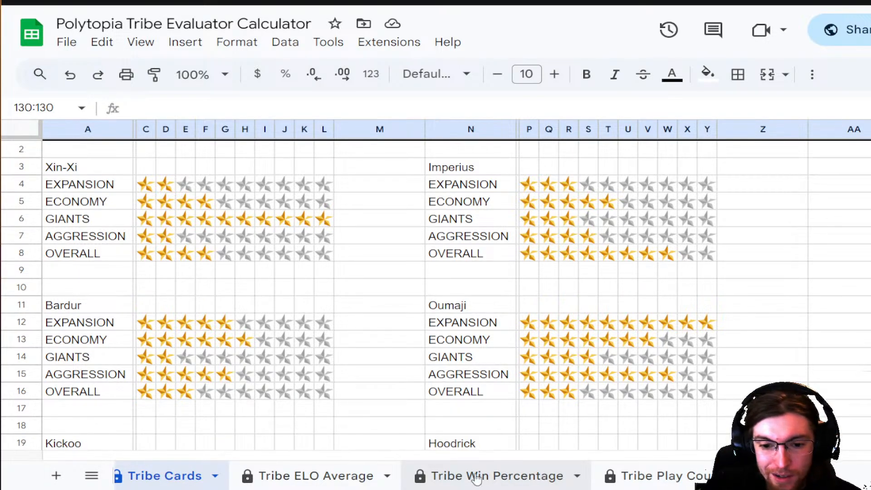
{"action": "scroll", "coordinate": [472, 475], "scroll_direction": "up", "scroll_amount": 1}
{"action": "scroll", "coordinate": [477, 477], "scroll_direction": "down", "scroll_amount": 4}
{"action": "scroll", "coordinate": [476, 479], "scroll_direction": "down", "scroll_amount": 8}
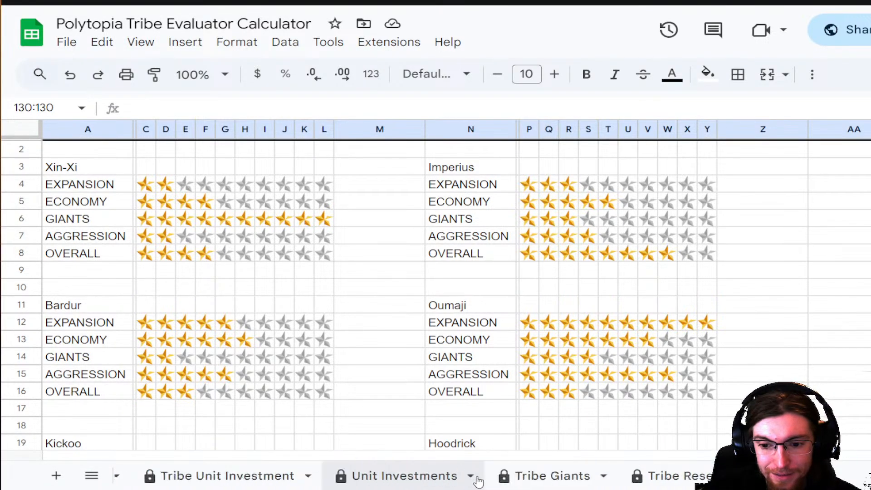
{"action": "scroll", "coordinate": [478, 481], "scroll_direction": "up", "scroll_amount": 10}
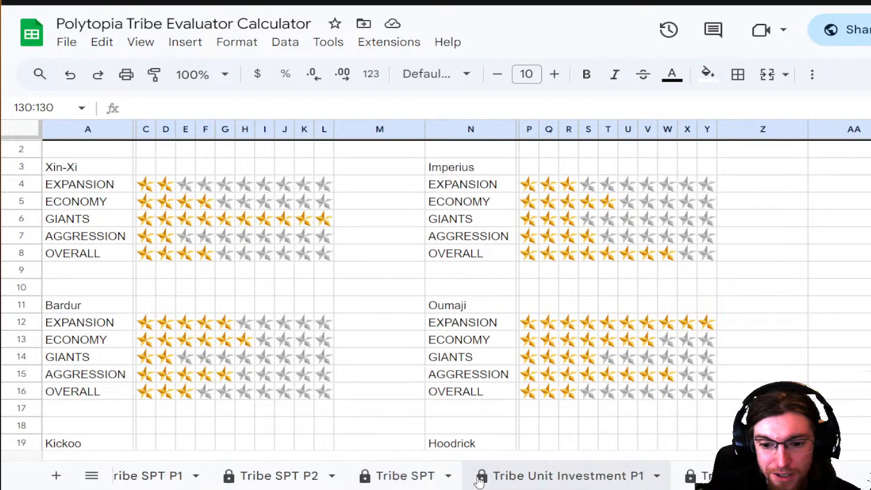
{"action": "scroll", "coordinate": [479, 482], "scroll_direction": "up", "scroll_amount": 10}
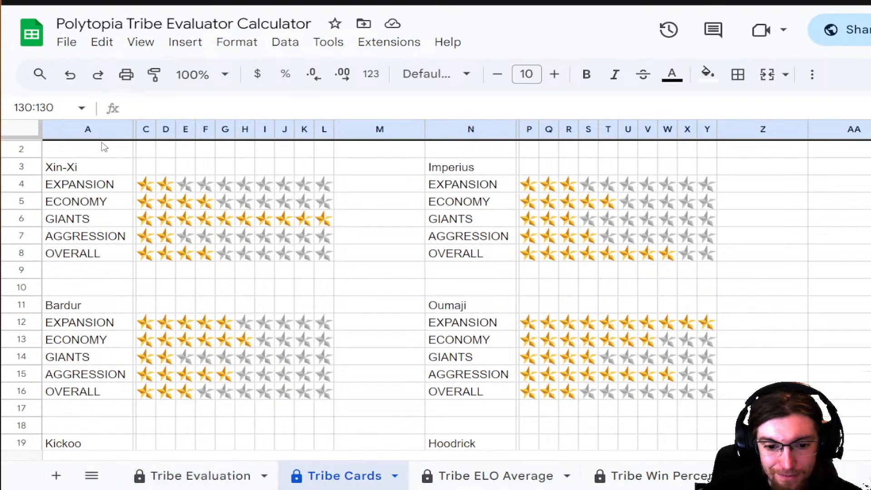
{"action": "scroll", "coordinate": [588, 474], "scroll_direction": "down", "scroll_amount": 5}
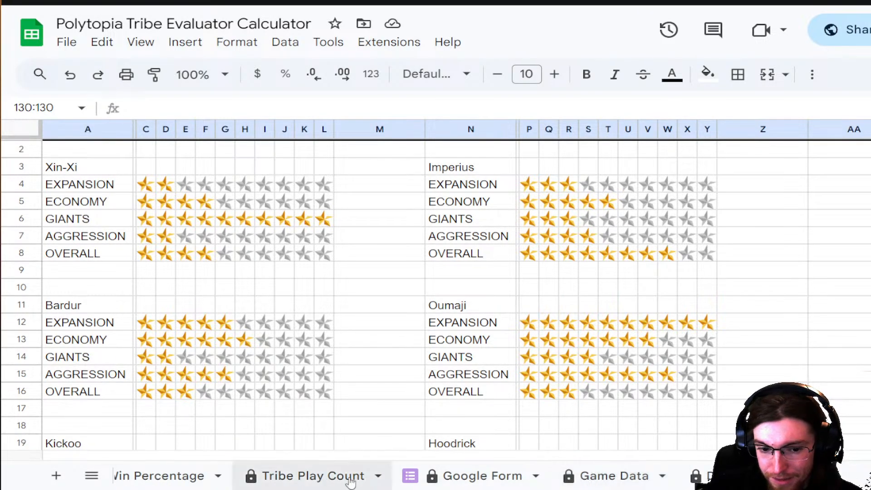
{"action": "left_click", "coordinate": [317, 477]}
- Delete the empty rows 33 to 1000 from the Tribe Play Count sheet
{"action": "scroll", "coordinate": [287, 337], "scroll_direction": "down", "scroll_amount": 6}
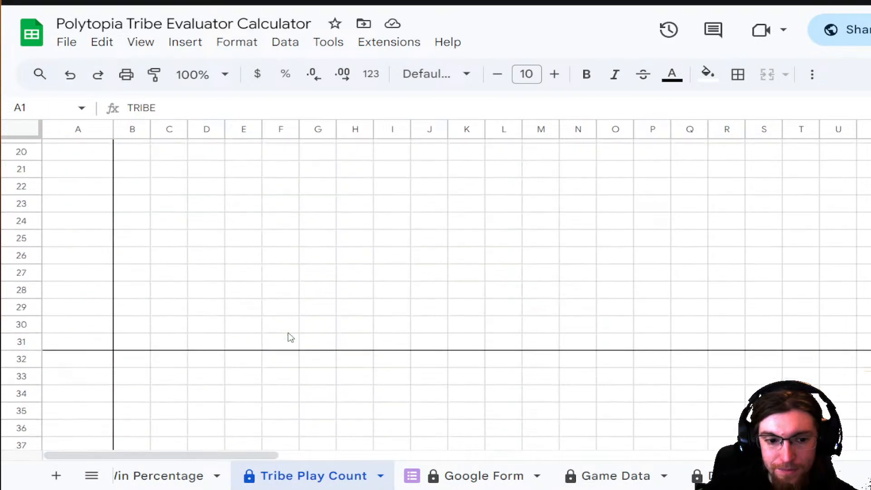
{"action": "scroll", "coordinate": [110, 293], "scroll_direction": "up", "scroll_amount": 2}
{"action": "scroll", "coordinate": [109, 293], "scroll_direction": "down", "scroll_amount": 5}
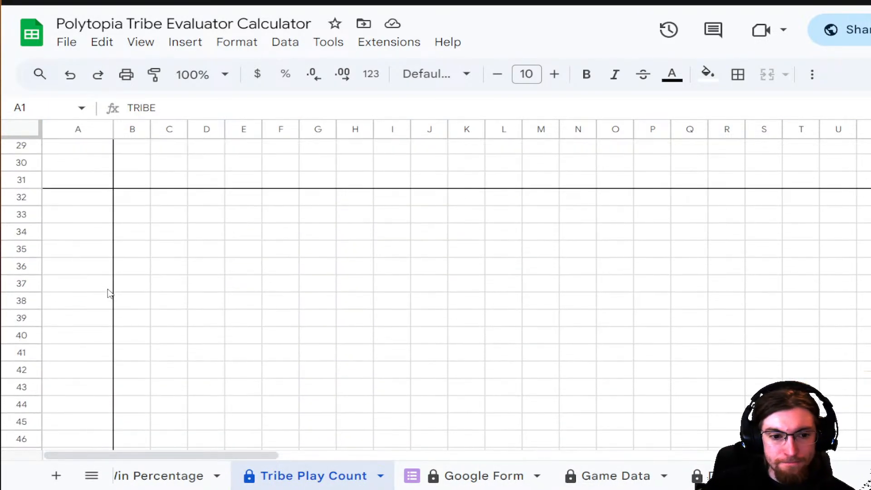
{"action": "left_click", "coordinate": [23, 215]}
{"action": "scroll", "coordinate": [83, 249], "scroll_direction": "down", "scroll_amount": 20}
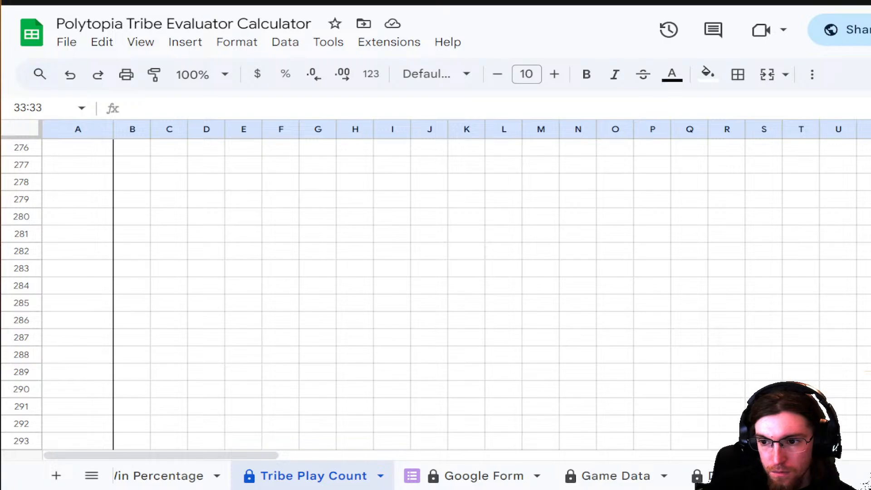
{"action": "scroll", "coordinate": [436, 272], "scroll_direction": "down", "scroll_amount": 20}
{"action": "left_click", "coordinate": [22, 401], "text": "shift"}
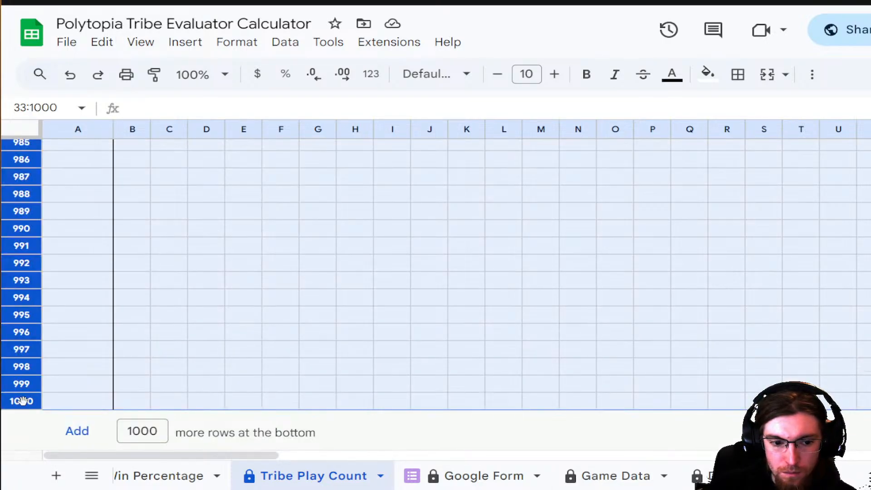
{"action": "right_click", "coordinate": [23, 401]}
{"action": "left_click", "coordinate": [91, 256]}
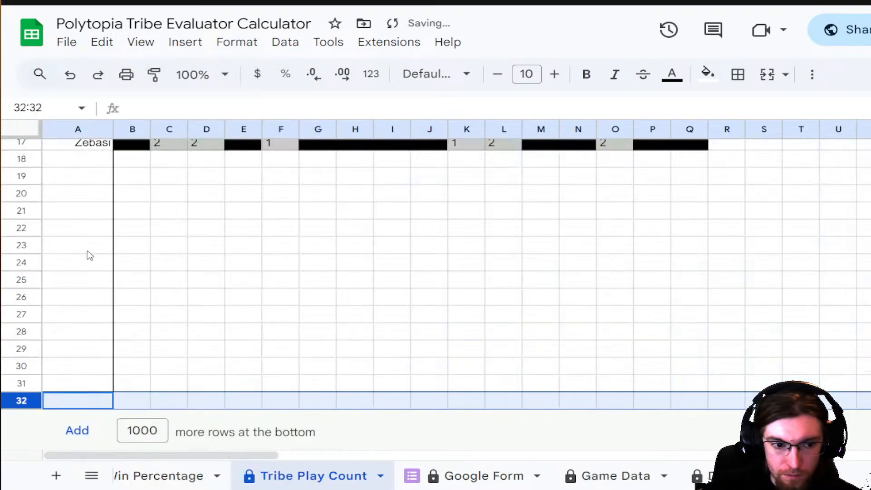
{"action": "scroll", "coordinate": [509, 311], "scroll_direction": "up", "scroll_amount": 5}
{"action": "scroll", "coordinate": [192, 300], "scroll_direction": "down", "scroll_amount": 5}
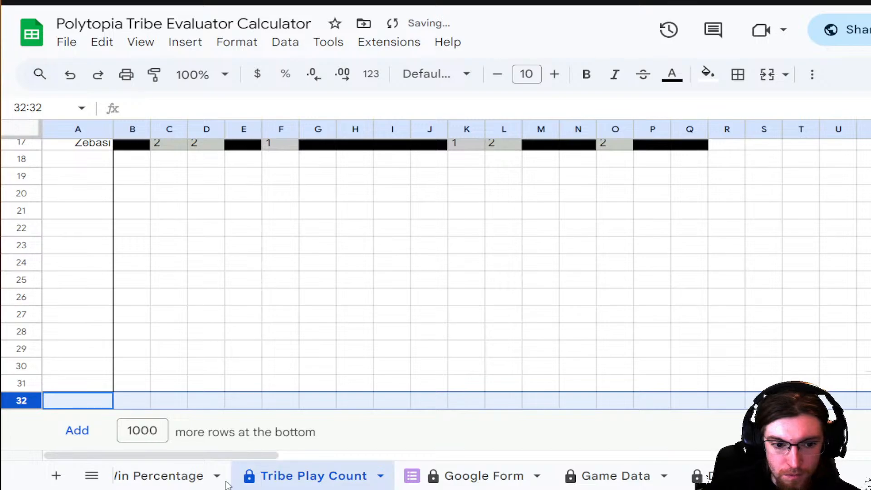
- Delete the empty columns AH to BE, then open the Tribe Win Percentage sheet
{"action": "left_click_drag", "start_coordinate": [188, 456], "coordinate": [431, 456]}
{"action": "scroll", "coordinate": [644, 239], "scroll_direction": "up", "scroll_amount": 5}
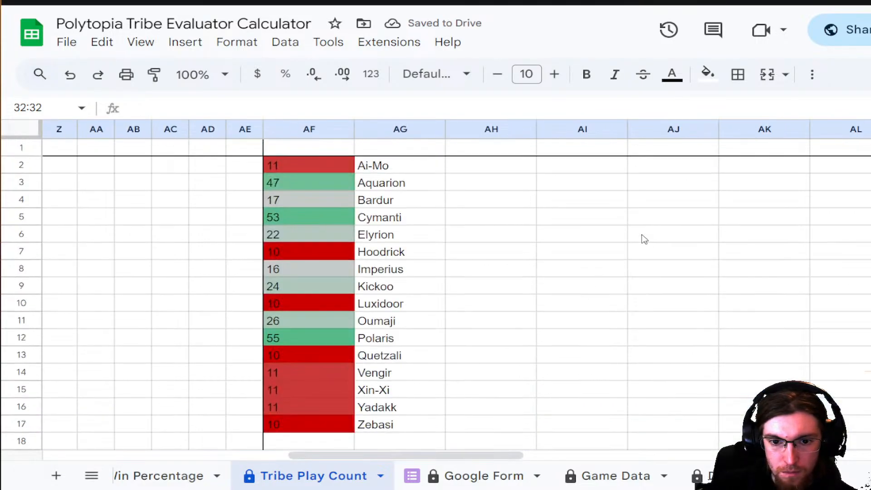
{"action": "left_click", "coordinate": [490, 132]}
{"action": "left_click_drag", "start_coordinate": [360, 455], "coordinate": [781, 455]}
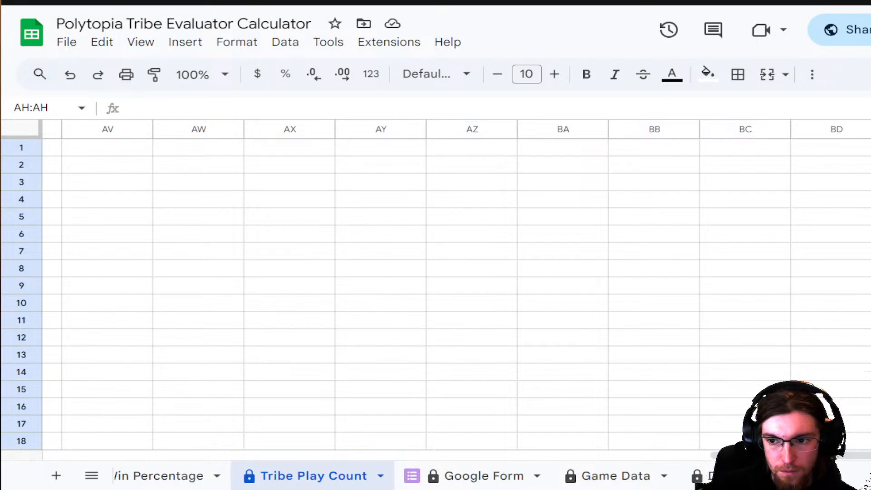
{"action": "left_click", "coordinate": [870, 130], "text": "shift"}
{"action": "key", "text": "ctrl+alt+minus"}
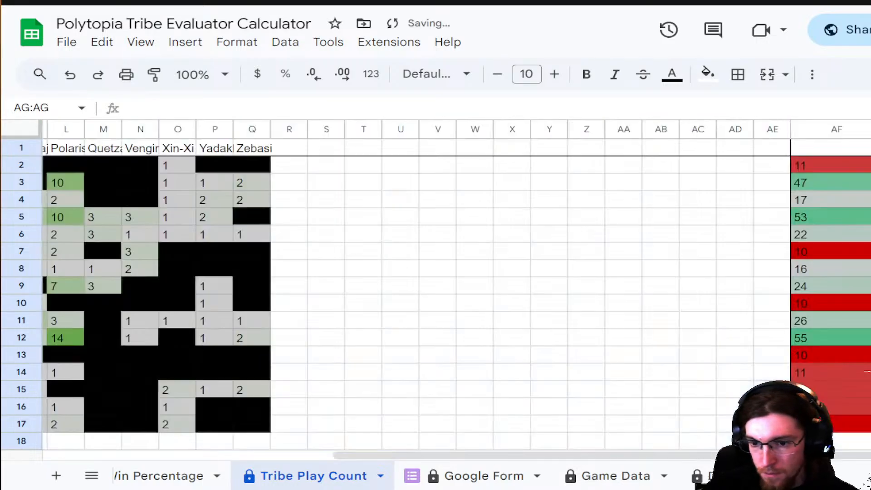
{"action": "left_click_drag", "start_coordinate": [472, 455], "coordinate": [183, 456]}
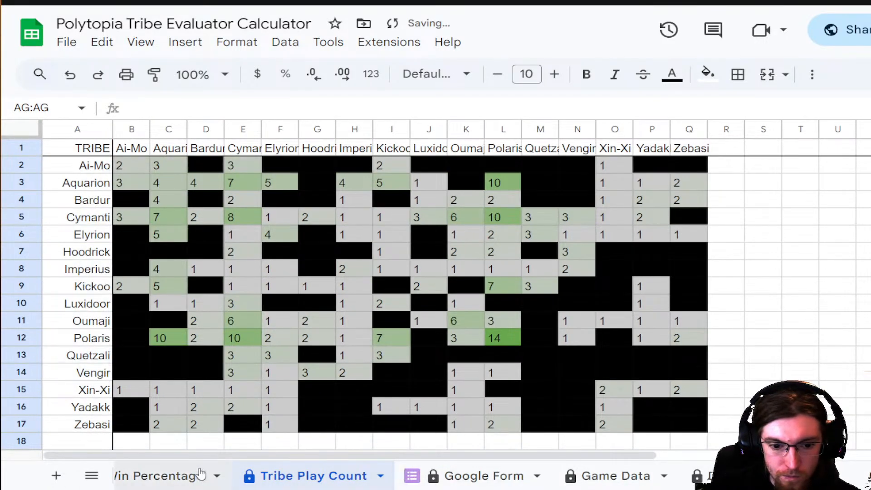
{"action": "left_click", "coordinate": [165, 481]}
{"action": "scroll", "coordinate": [136, 213], "scroll_direction": "down", "scroll_amount": 9}
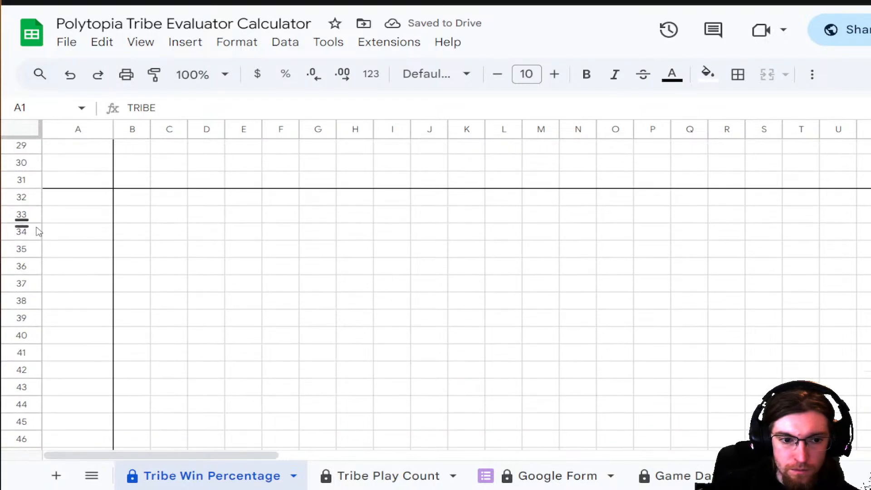
- Delete the unused rows 33 to 1000 from the Tribe Win Percentage sheet
{"action": "left_click", "coordinate": [21, 214]}
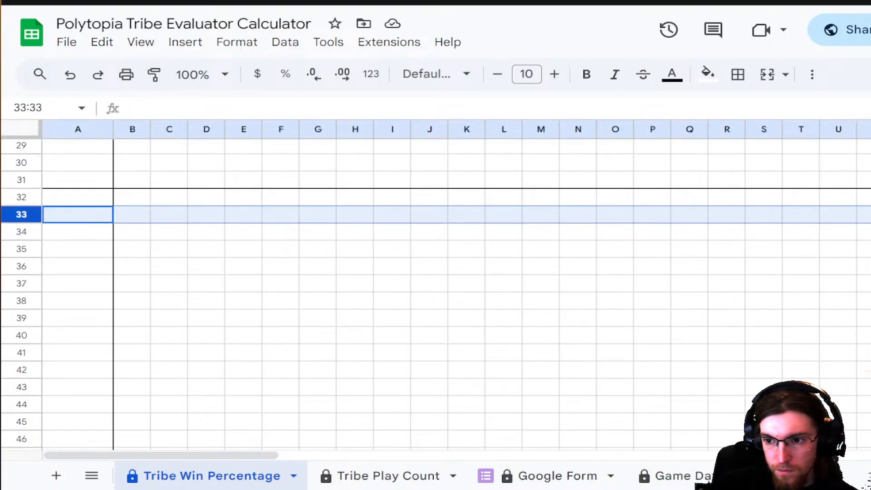
{"action": "left_click_drag", "start_coordinate": [870, 152], "coordinate": [870, 445]}
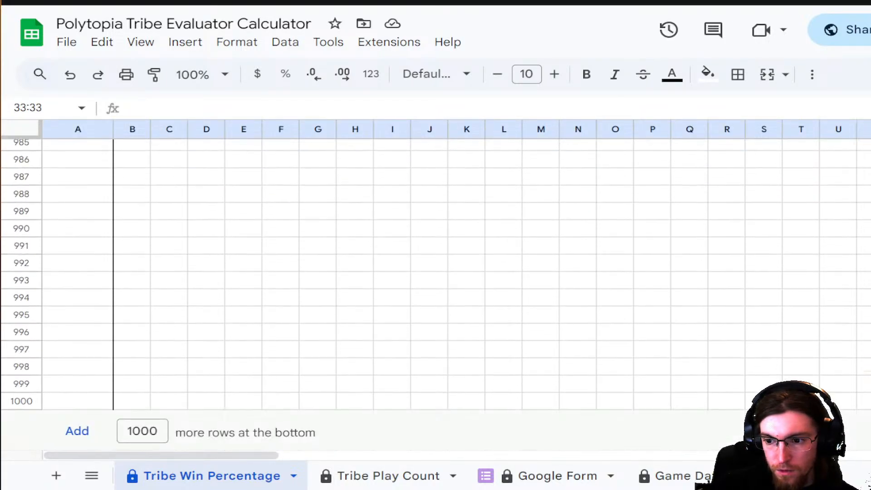
{"action": "left_click", "coordinate": [20, 403], "text": "shift"}
{"action": "right_click", "coordinate": [20, 403]}
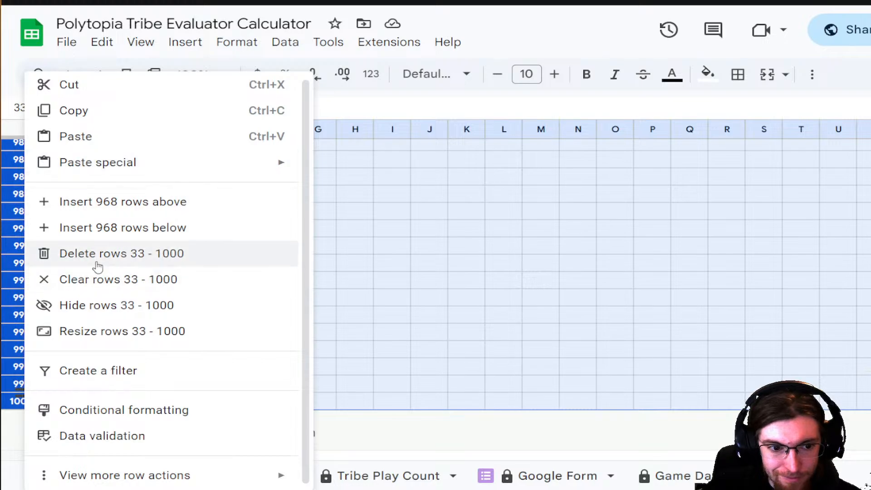
{"action": "left_click", "coordinate": [122, 258]}
- Delete the empty columns AH to BE from the same sheet
{"action": "scroll", "coordinate": [490, 444], "scroll_direction": "right", "scroll_amount": 12}
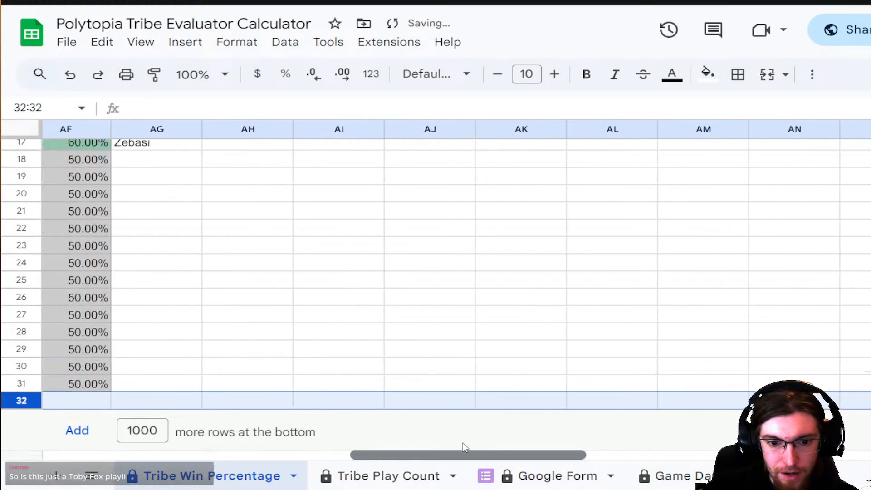
{"action": "scroll", "coordinate": [472, 293], "scroll_direction": "left", "scroll_amount": 2}
{"action": "scroll", "coordinate": [480, 285], "scroll_direction": "up", "scroll_amount": 5}
{"action": "left_click", "coordinate": [379, 131]}
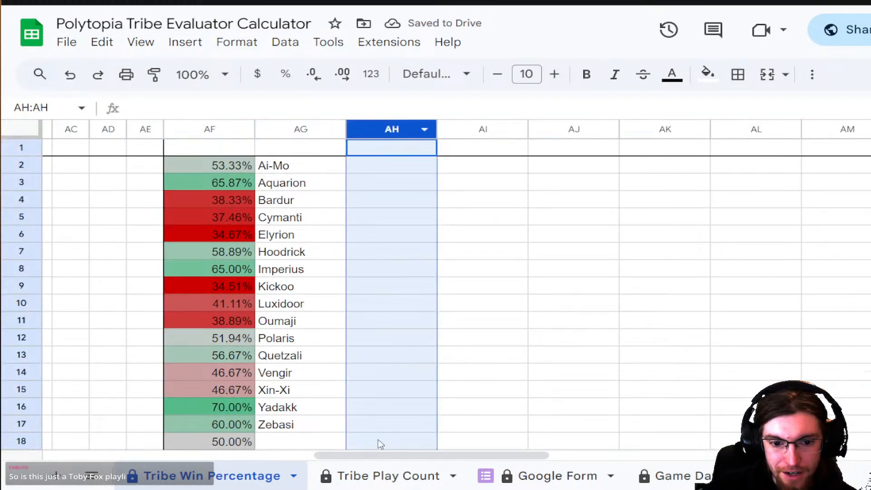
{"action": "left_click_drag", "start_coordinate": [379, 455], "coordinate": [779, 456]}
{"action": "left_click", "coordinate": [870, 130], "text": "shift"}
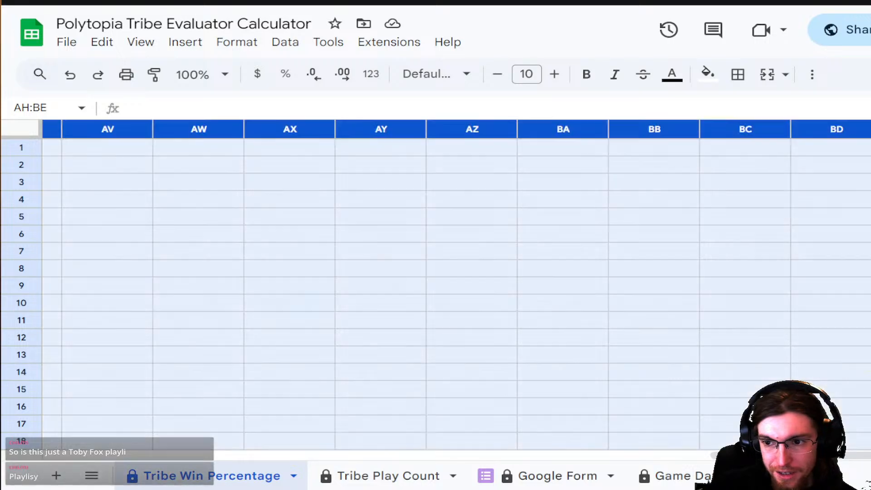
{"action": "right_click", "coordinate": [870, 130]}
{"action": "left_click", "coordinate": [870, 258]}
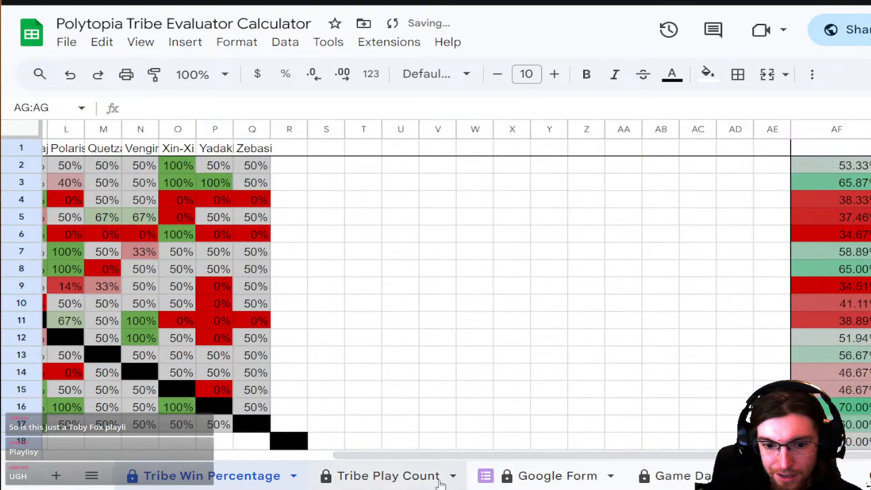
{"action": "scroll", "coordinate": [279, 481], "scroll_direction": "left", "scroll_amount": 3}
{"action": "scroll", "coordinate": [279, 485], "scroll_direction": "left", "scroll_amount": 3}
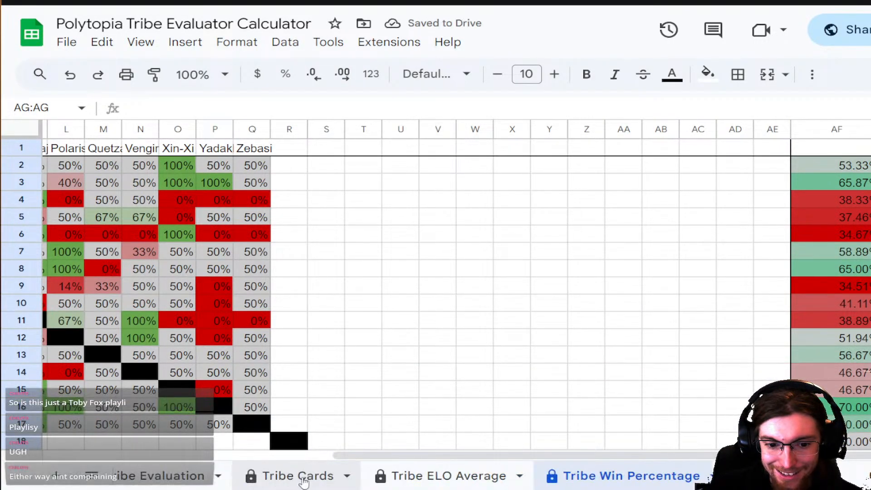
- Look over the Tribe ELO Average sheet, then scroll through the Tribe Cards sheet
{"action": "left_click", "coordinate": [452, 479]}
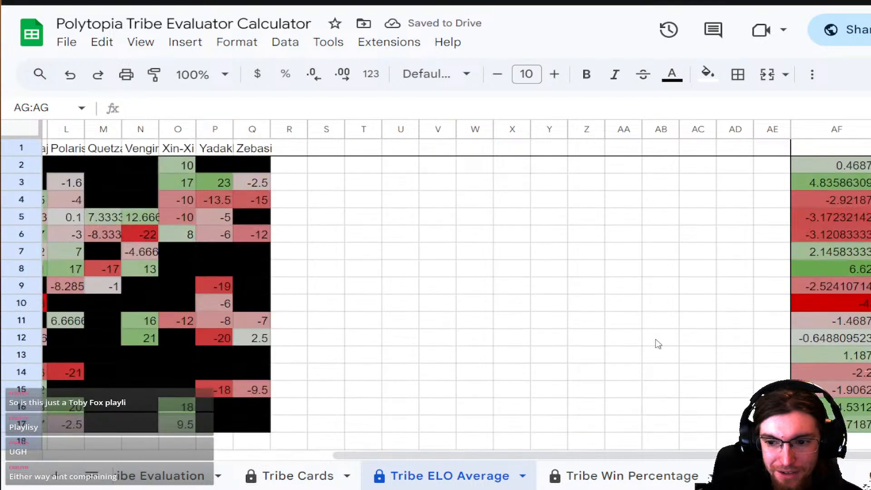
{"action": "scroll", "coordinate": [371, 455], "scroll_direction": "left", "scroll_amount": 5}
{"action": "left_click", "coordinate": [282, 475]}
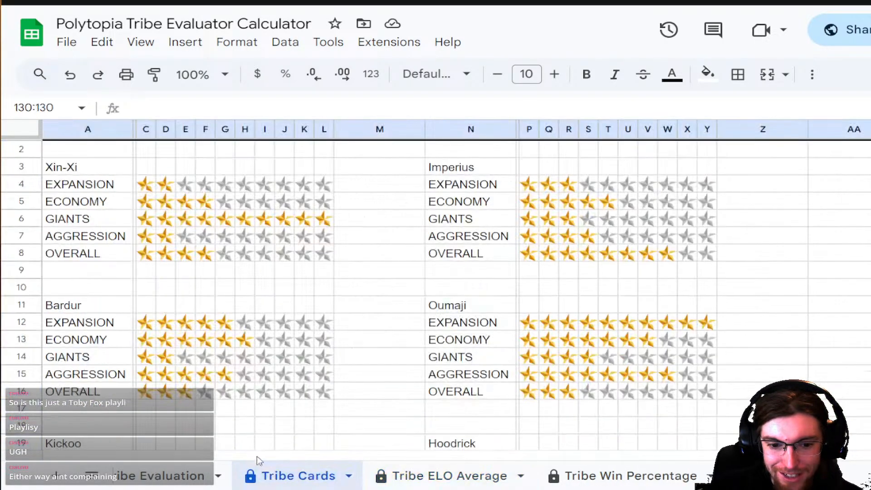
{"action": "scroll", "coordinate": [318, 328], "scroll_direction": "down", "scroll_amount": 10}
{"action": "scroll", "coordinate": [319, 328], "scroll_direction": "down", "scroll_amount": 15}
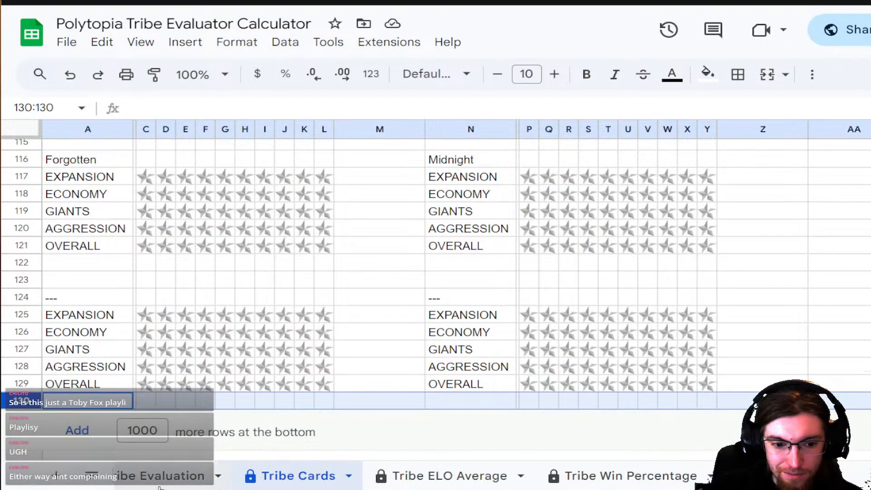
- Scroll through the Tribe Evaluation sheet's settings and charts, then go back to Tribe Cards
{"action": "left_click", "coordinate": [168, 476]}
{"action": "scroll", "coordinate": [382, 359], "scroll_direction": "down", "scroll_amount": 10}
{"action": "scroll", "coordinate": [384, 350], "scroll_direction": "up", "scroll_amount": 8}
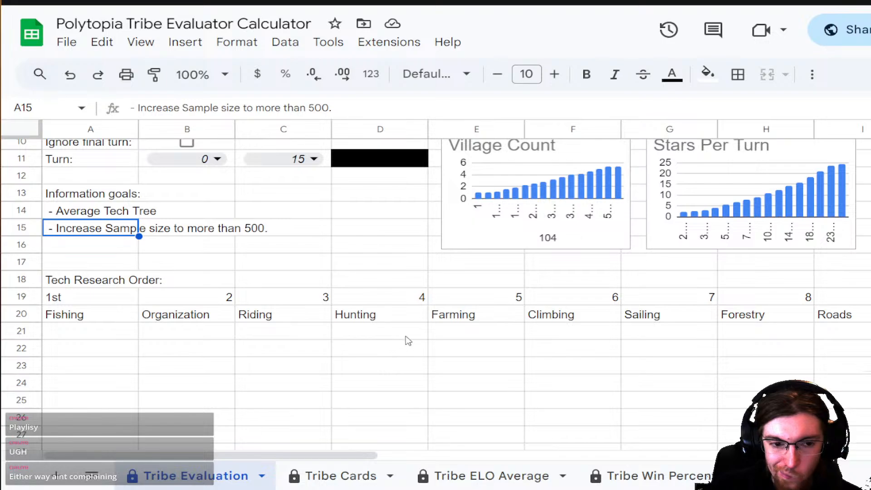
{"action": "scroll", "coordinate": [409, 341], "scroll_direction": "up", "scroll_amount": 3}
{"action": "scroll", "coordinate": [583, 290], "scroll_direction": "down", "scroll_amount": 20}
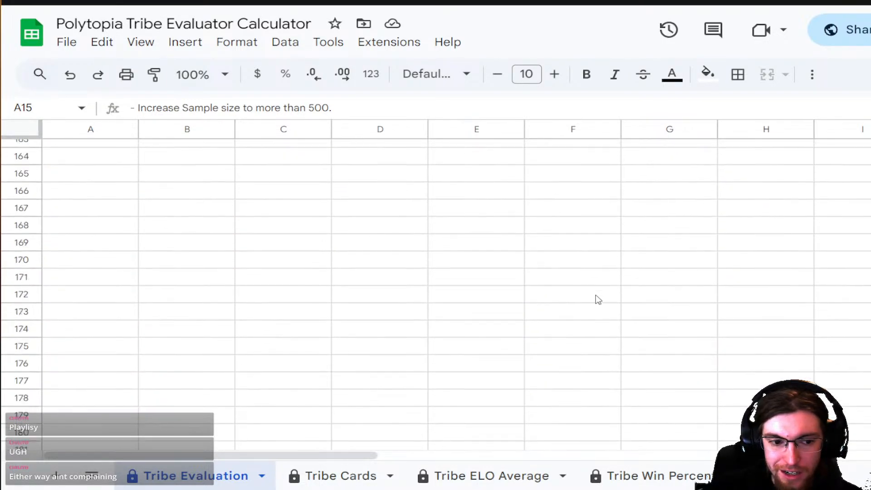
{"action": "scroll", "coordinate": [602, 307], "scroll_direction": "up", "scroll_amount": 20}
{"action": "scroll", "coordinate": [602, 310], "scroll_direction": "up", "scroll_amount": 20}
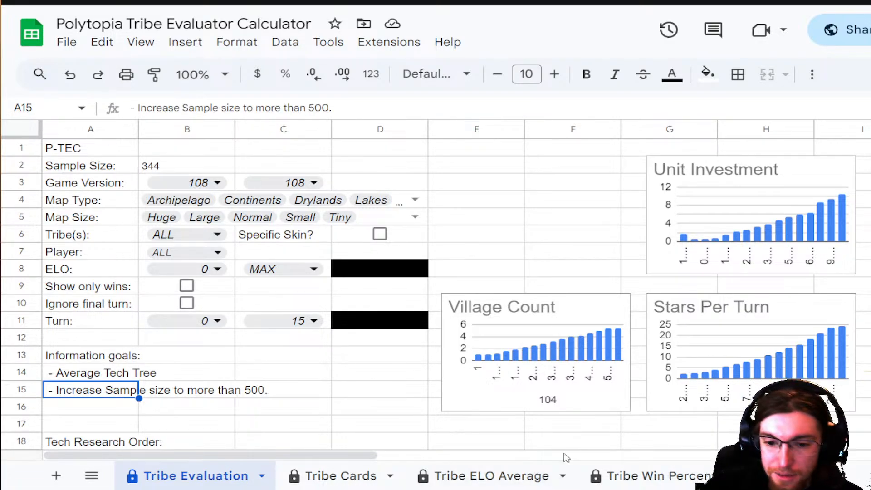
{"action": "left_click", "coordinate": [338, 476]}
- Look over the Tribe ELO Average, Tribe Win Percentage and Tribe Play Count sheets
{"action": "left_click", "coordinate": [448, 474]}
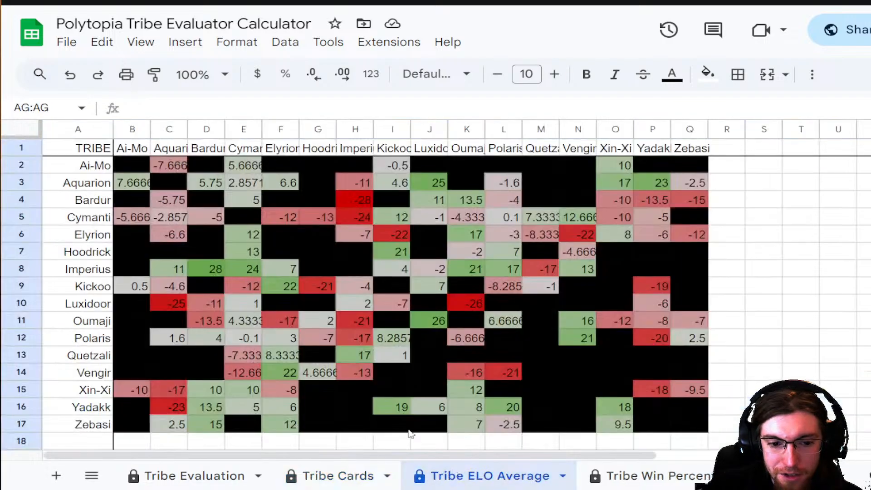
{"action": "scroll", "coordinate": [384, 358], "scroll_direction": "down", "scroll_amount": 5}
{"action": "left_click", "coordinate": [649, 476]}
{"action": "scroll", "coordinate": [404, 337], "scroll_direction": "down", "scroll_amount": 5}
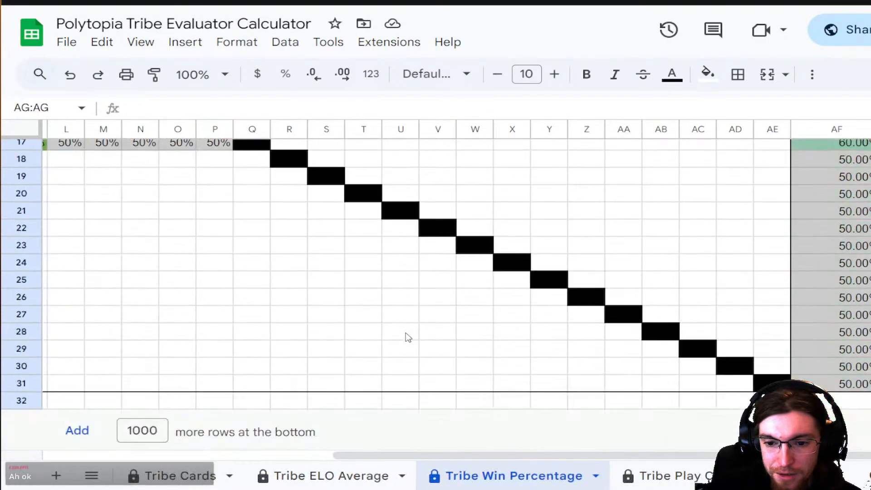
{"action": "scroll", "coordinate": [509, 336], "scroll_direction": "up", "scroll_amount": 5}
{"action": "scroll", "coordinate": [451, 476], "scroll_direction": "down", "scroll_amount": 2}
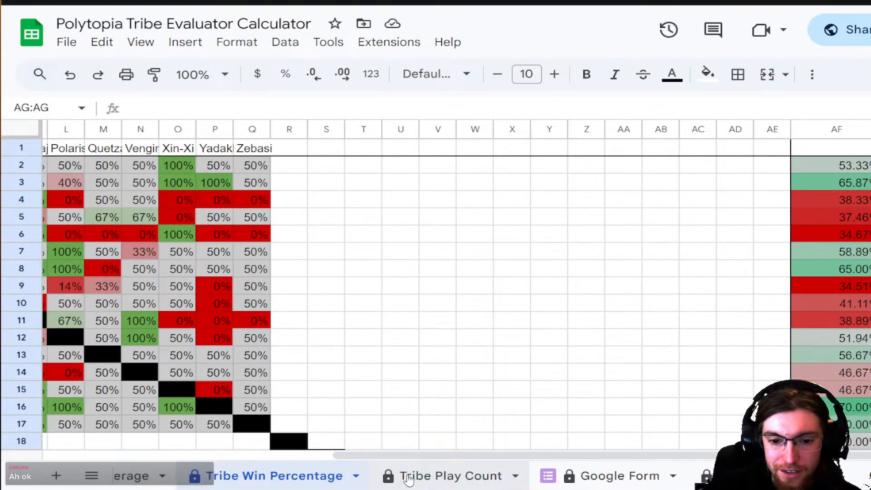
{"action": "left_click", "coordinate": [405, 476]}
{"action": "scroll", "coordinate": [383, 356], "scroll_direction": "down", "scroll_amount": 5}
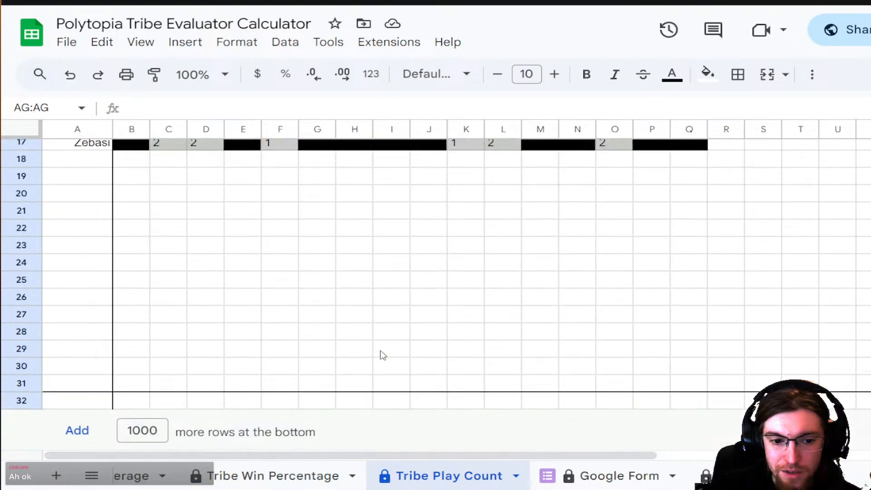
- Delete the empty columns Y through AW on the Google Form responses sheet
{"action": "left_click", "coordinate": [617, 476]}
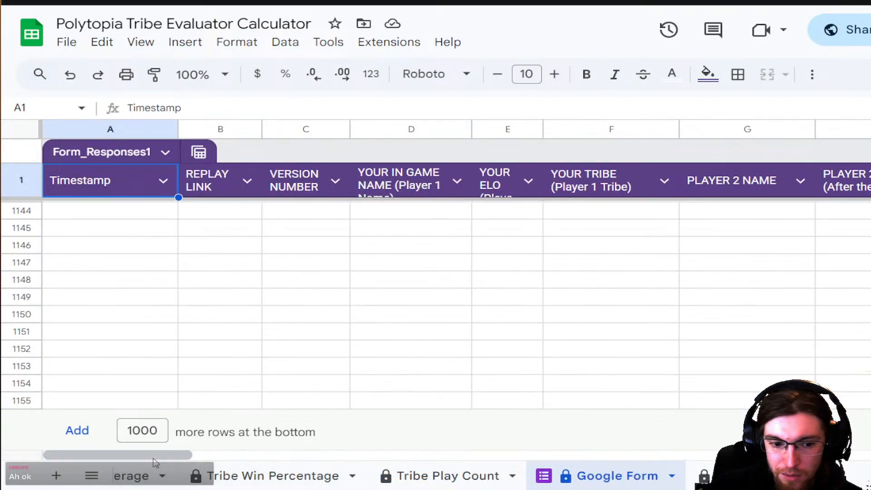
{"action": "left_click_drag", "start_coordinate": [157, 455], "coordinate": [552, 465]}
{"action": "left_click", "coordinate": [725, 131]}
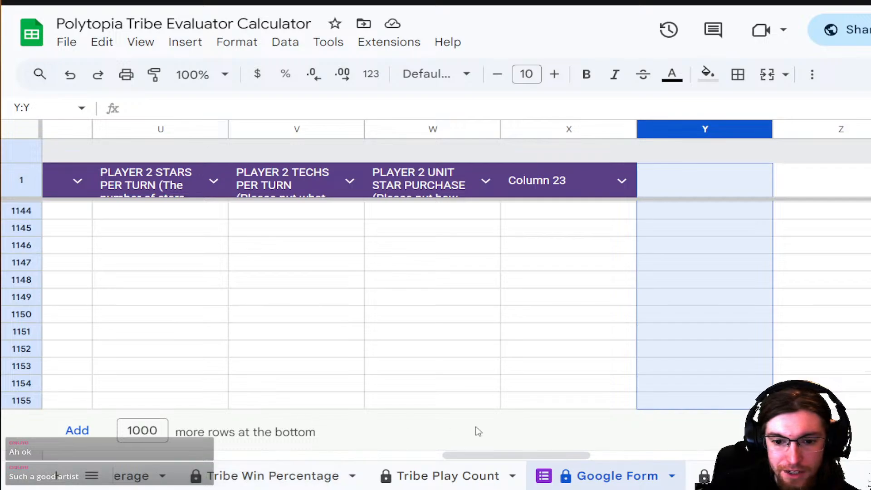
{"action": "left_click_drag", "start_coordinate": [488, 455], "coordinate": [858, 456]}
{"action": "left_click", "coordinate": [870, 129], "text": "shift"}
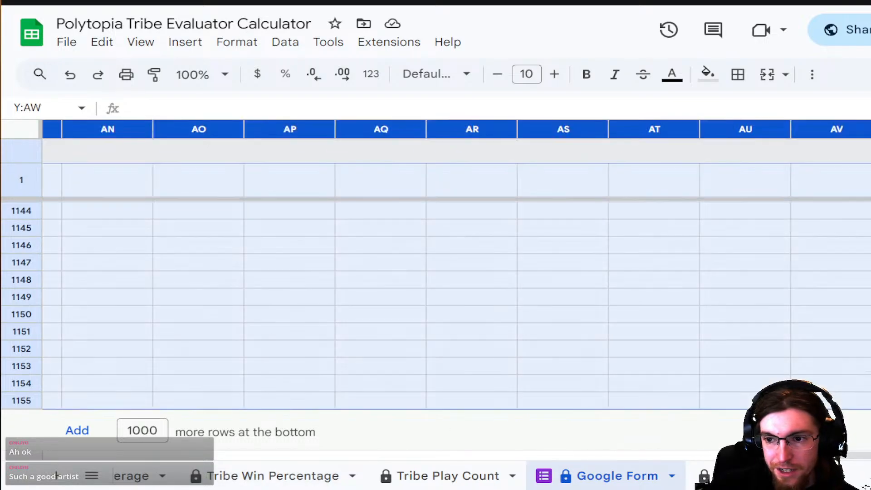
{"action": "left_click", "coordinate": [870, 276]}
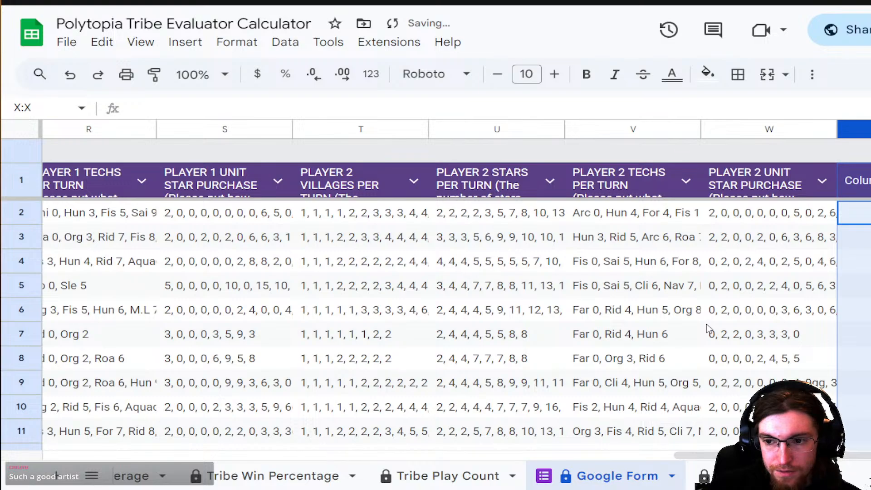
- Inspect cell S142 without changing anything, then move to the QUERY sheet beside the form responses
{"action": "scroll", "coordinate": [707, 328], "scroll_direction": "down", "scroll_amount": 5}
{"action": "scroll", "coordinate": [253, 327], "scroll_direction": "down", "scroll_amount": 20}
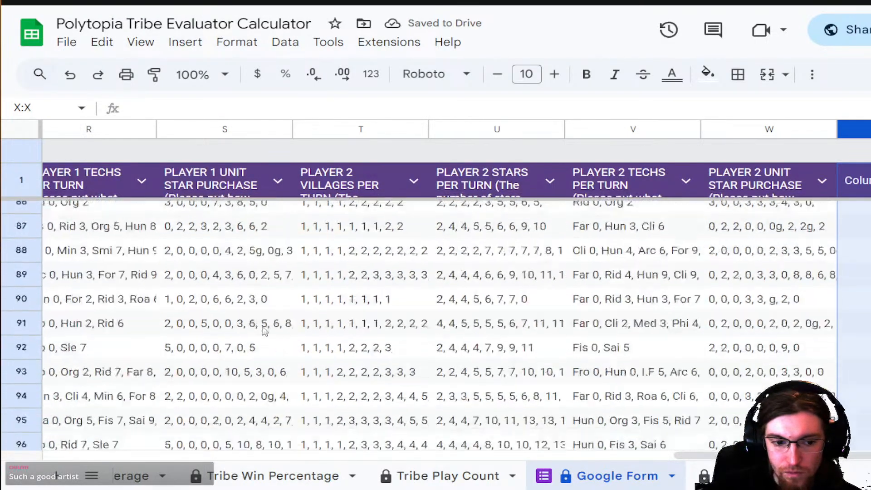
{"action": "right_click", "coordinate": [269, 333]}
{"action": "scroll", "coordinate": [284, 337], "scroll_direction": "down", "scroll_amount": 3}
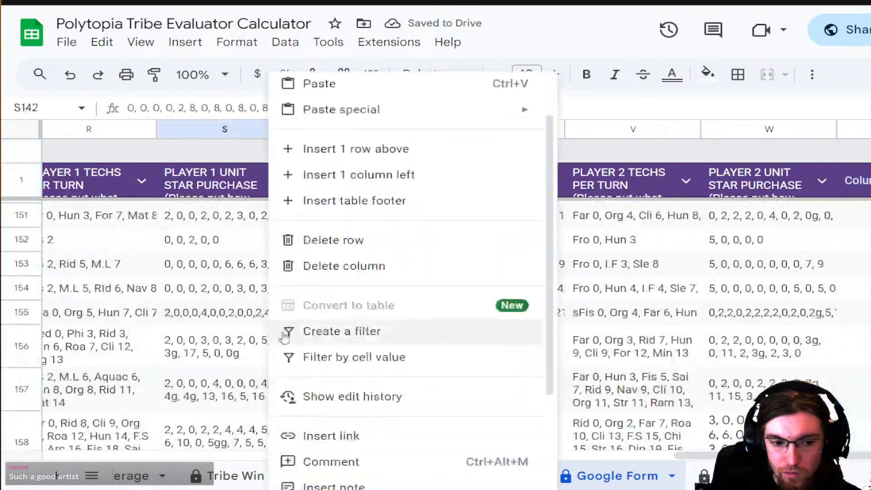
{"action": "left_click", "coordinate": [636, 107]}
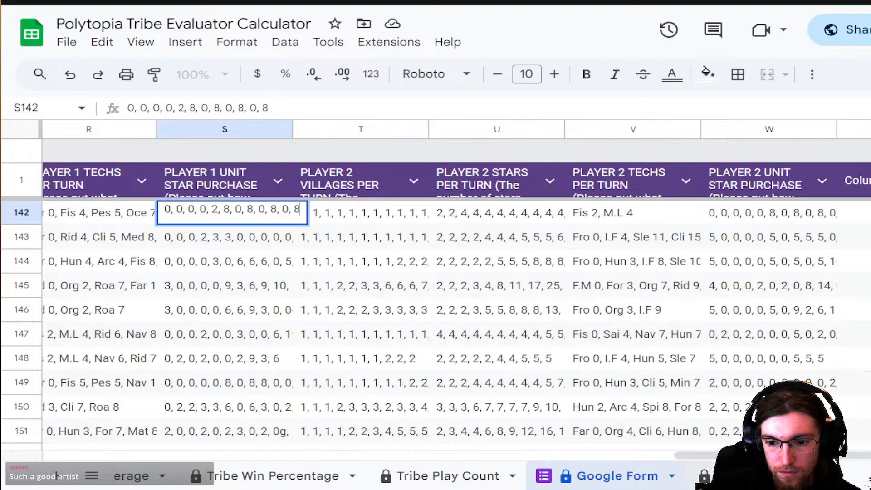
{"action": "left_click", "coordinate": [704, 475]}
{"action": "scroll", "coordinate": [490, 376], "scroll_direction": "up", "scroll_amount": 20}
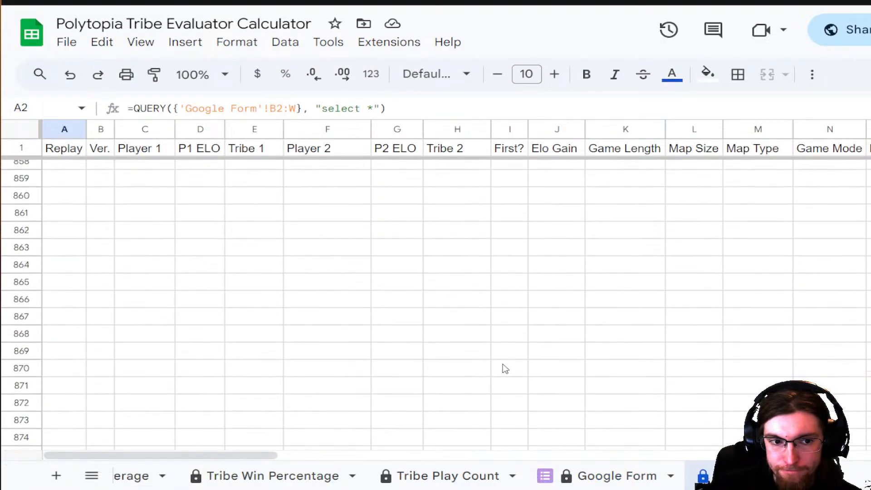
- Select columns AC through AX on the Game Data query sheet and delete them
{"action": "scroll", "coordinate": [505, 369], "scroll_direction": "up", "scroll_amount": 18}
{"action": "scroll", "coordinate": [454, 304], "scroll_direction": "up", "scroll_amount": 20}
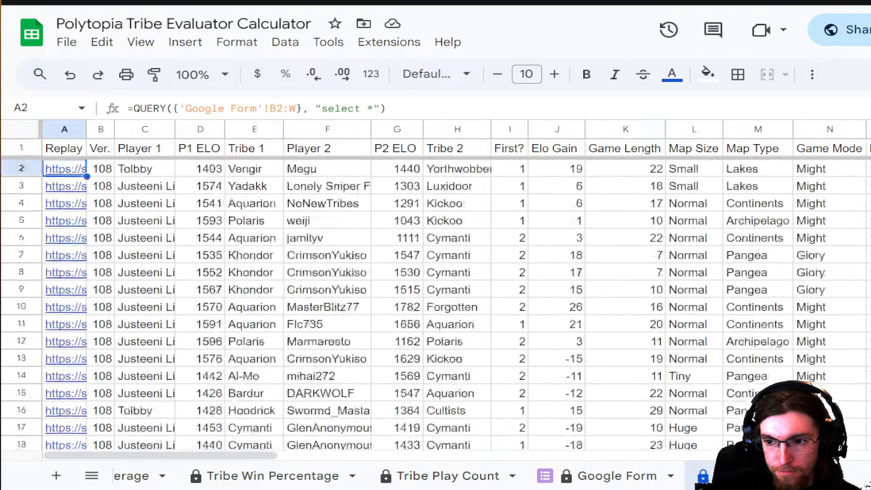
{"action": "left_click_drag", "start_coordinate": [255, 457], "coordinate": [640, 423]}
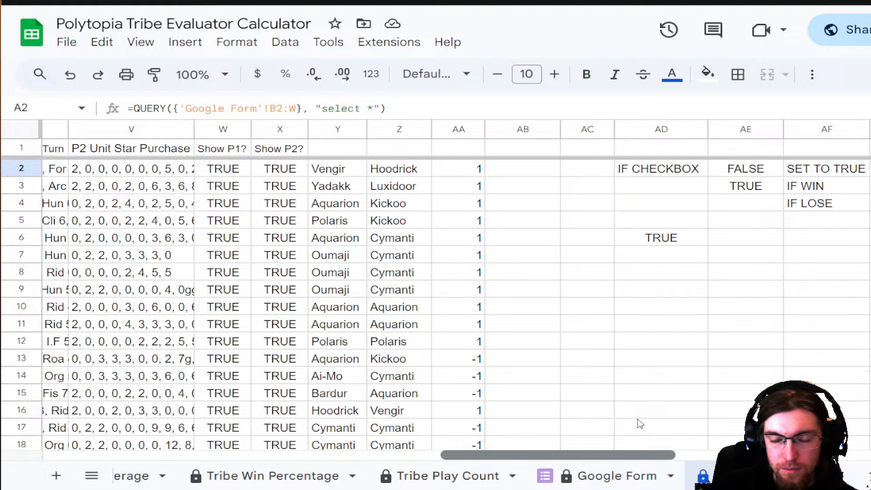
{"action": "left_click", "coordinate": [588, 132]}
{"action": "left_click_drag", "start_coordinate": [605, 449], "coordinate": [867, 454]}
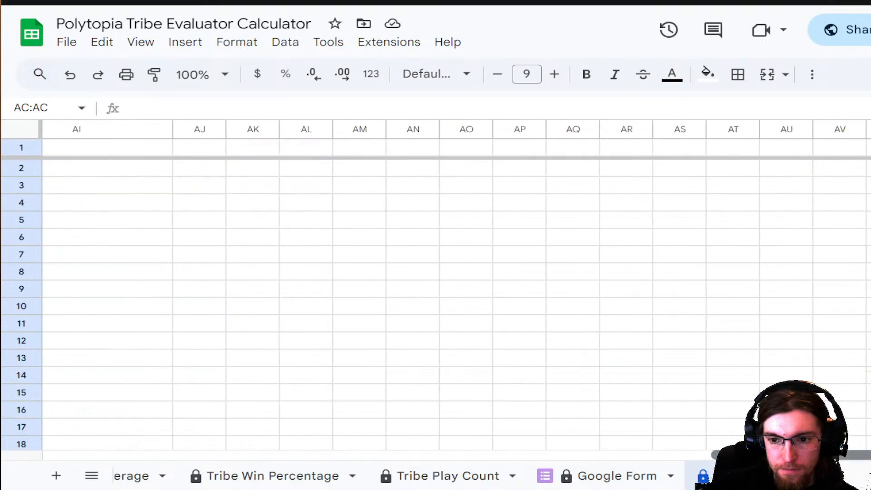
{"action": "left_click", "coordinate": [870, 129], "text": "shift"}
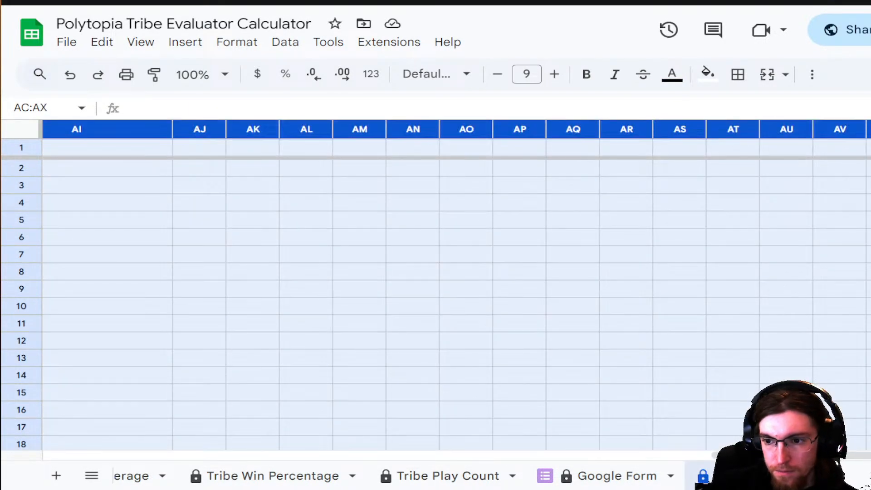
{"action": "right_click", "coordinate": [868, 129]}
{"action": "left_click", "coordinate": [765, 311]}
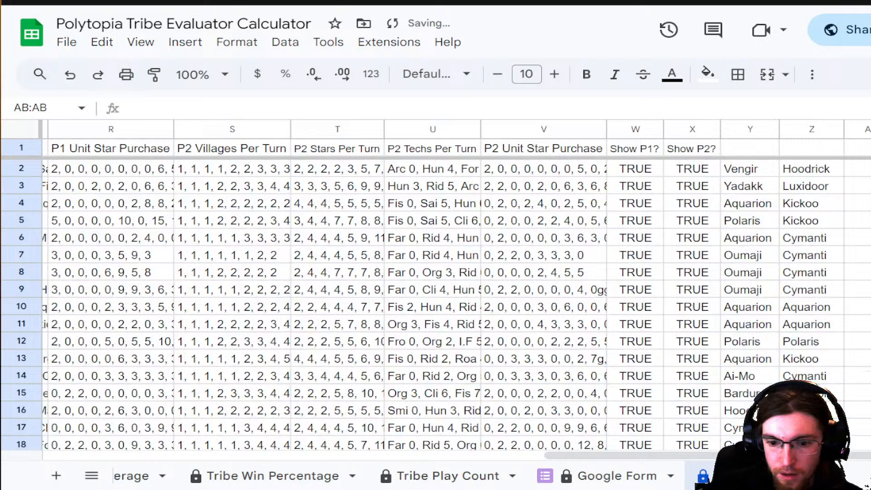
{"action": "scroll", "coordinate": [507, 472], "scroll_direction": "right", "scroll_amount": 5}
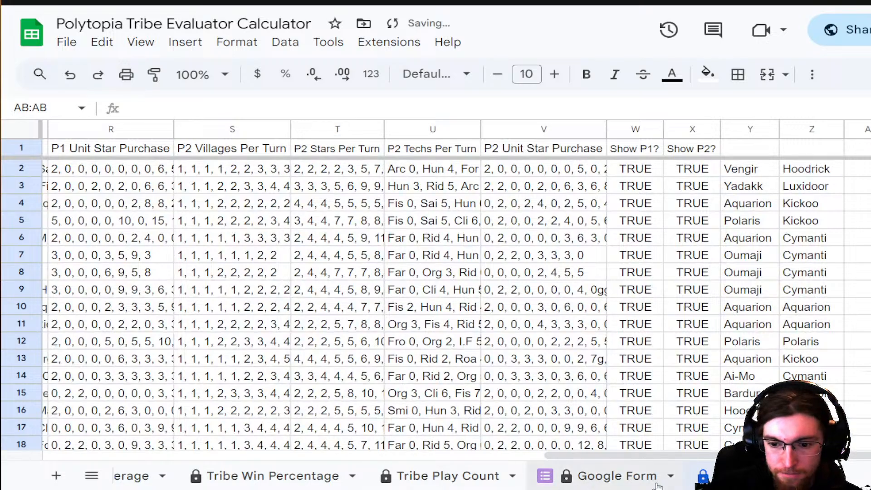
- Open the Dropdown Menus sheet and scroll through its contents without making changes
{"action": "left_click", "coordinate": [507, 472]}
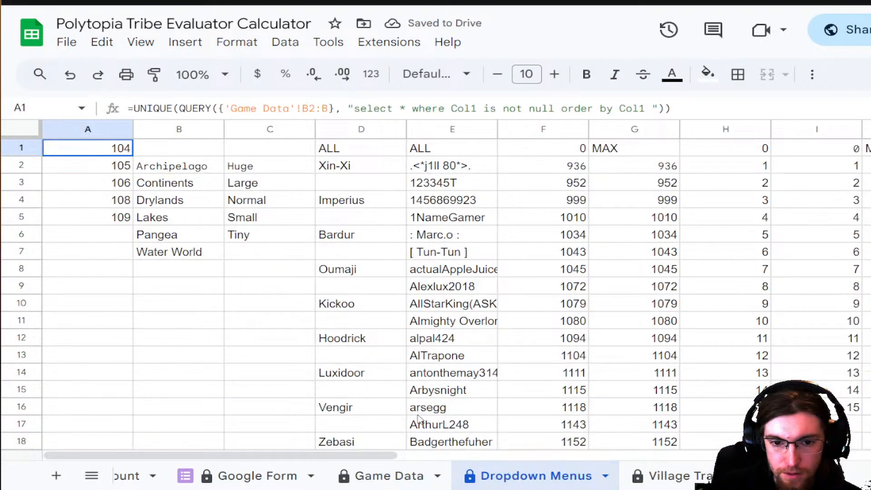
{"action": "scroll", "coordinate": [393, 389], "scroll_direction": "down", "scroll_amount": 20}
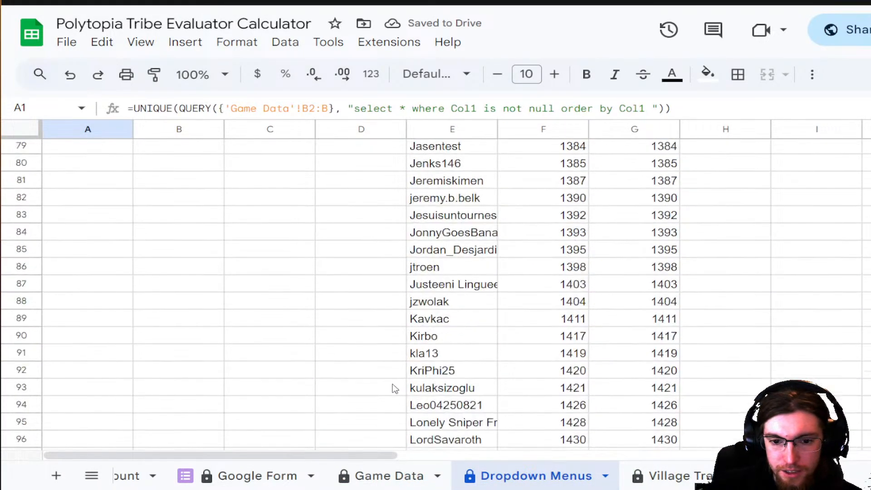
{"action": "scroll", "coordinate": [393, 389], "scroll_direction": "down", "scroll_amount": 20}
{"action": "right_click", "coordinate": [424, 379]}
{"action": "left_click", "coordinate": [336, 243]}
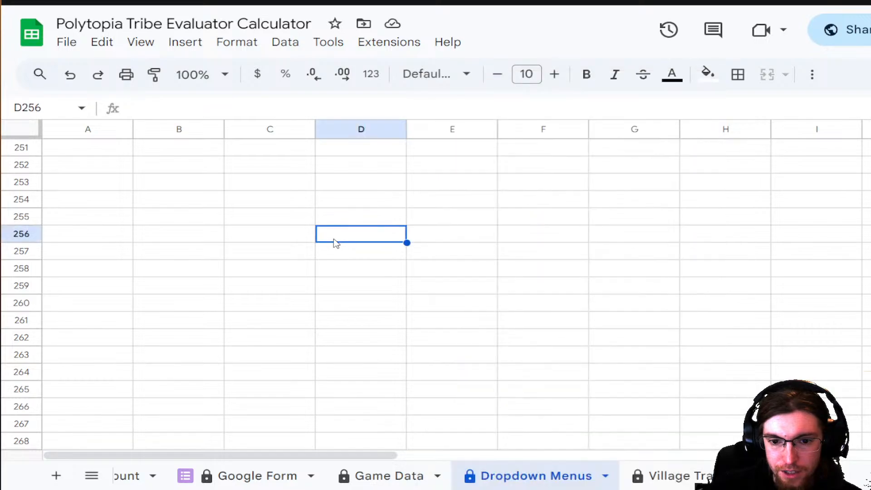
{"action": "scroll", "coordinate": [452, 259], "scroll_direction": "up", "scroll_amount": 10}
{"action": "scroll", "coordinate": [500, 271], "scroll_direction": "down", "scroll_amount": 5}
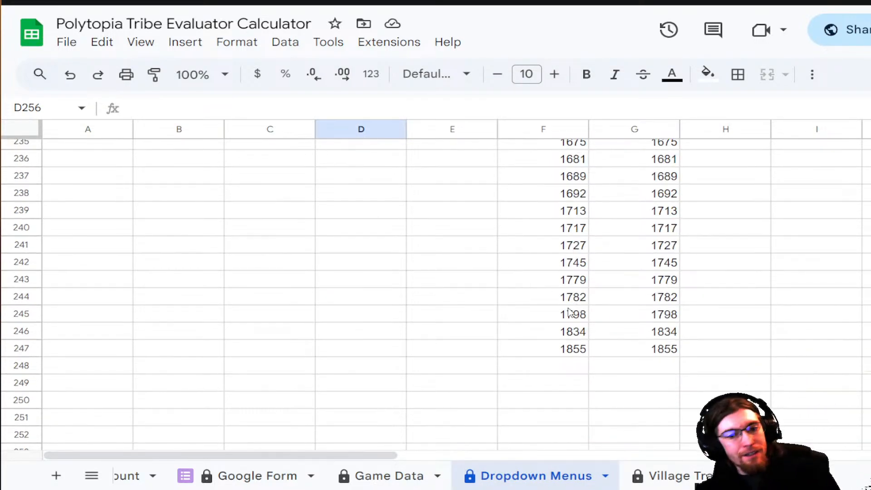
{"action": "scroll", "coordinate": [571, 312], "scroll_direction": "up", "scroll_amount": 20}
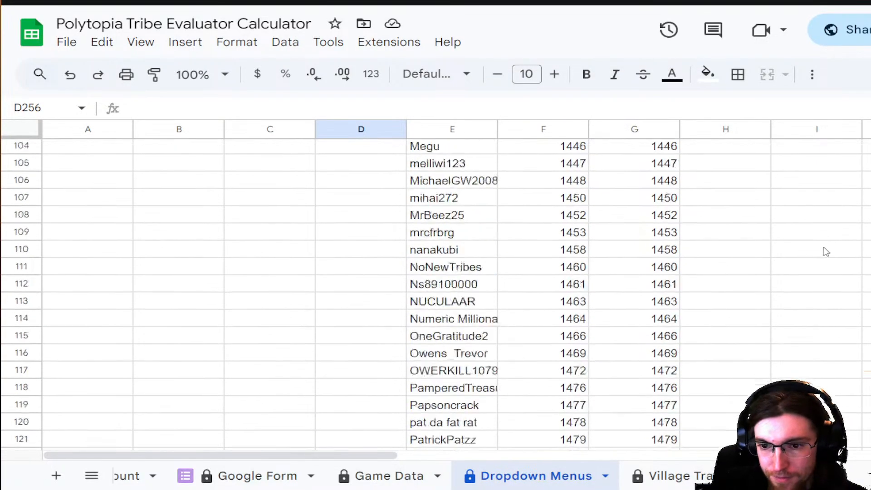
{"action": "scroll", "coordinate": [827, 252], "scroll_direction": "up", "scroll_amount": 1}
{"action": "scroll", "coordinate": [831, 232], "scroll_direction": "up", "scroll_amount": 20}
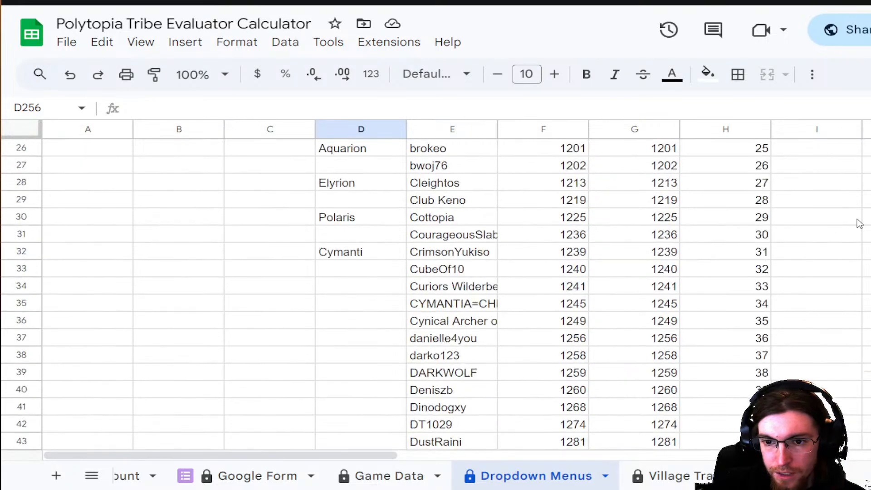
- Delete the empty columns M through Z on the Dropdown Menus sheet
{"action": "left_click_drag", "start_coordinate": [320, 457], "coordinate": [562, 430]}
{"action": "left_click", "coordinate": [541, 132]}
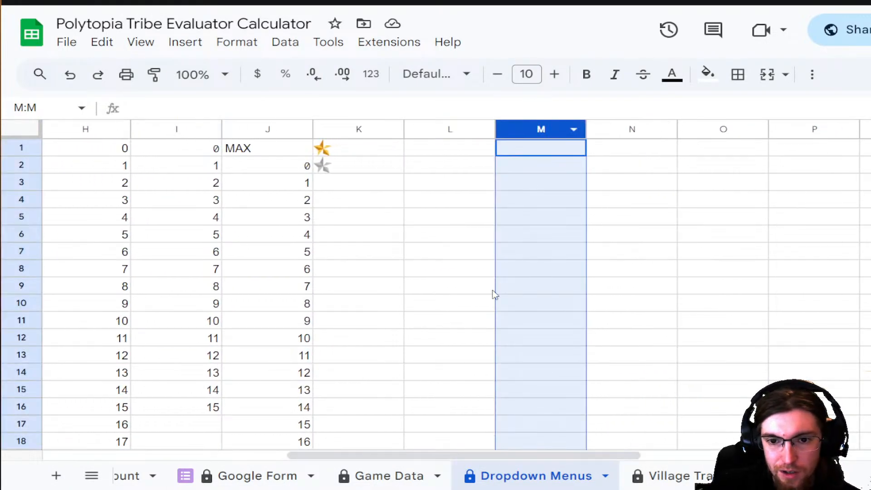
{"action": "left_click_drag", "start_coordinate": [372, 456], "coordinate": [750, 432]}
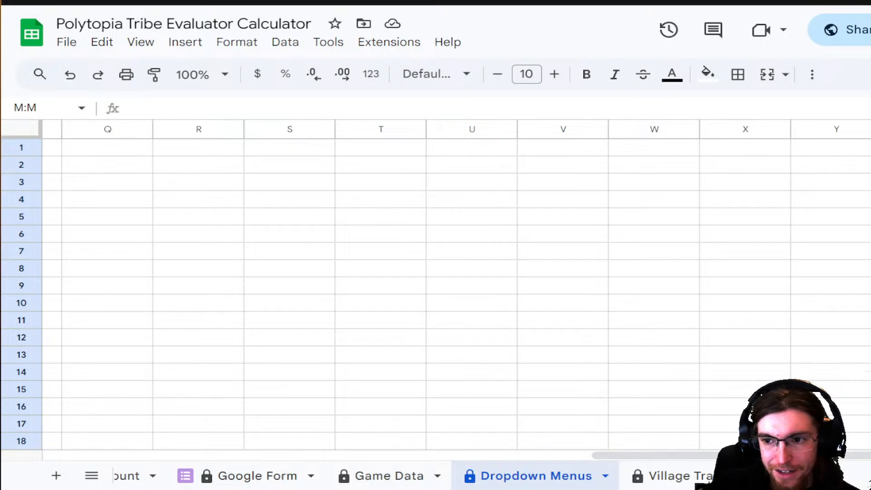
{"action": "key", "text": "ctrl+shift+Right"}
{"action": "key", "text": "ctrl+alt+minus"}
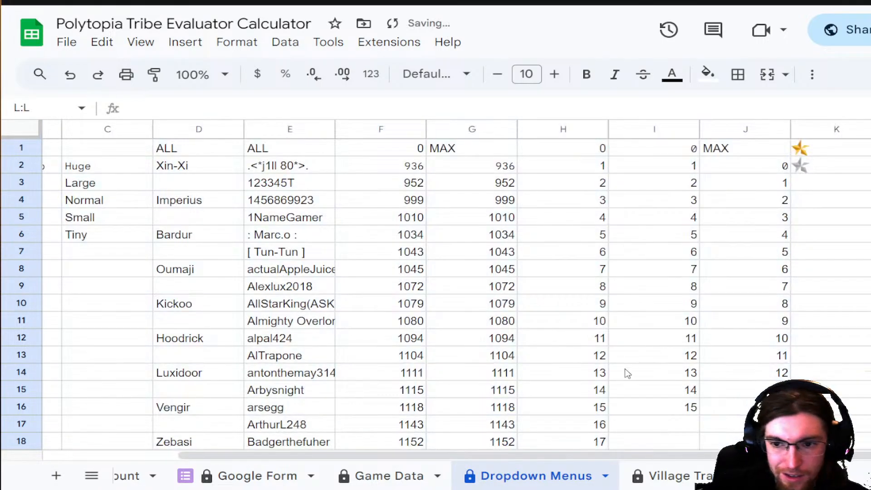
- Go to the Village Tracker sheet
{"action": "left_click_drag", "start_coordinate": [505, 455], "coordinate": [254, 441]}
{"action": "scroll", "coordinate": [427, 258], "scroll_direction": "down", "scroll_amount": 10}
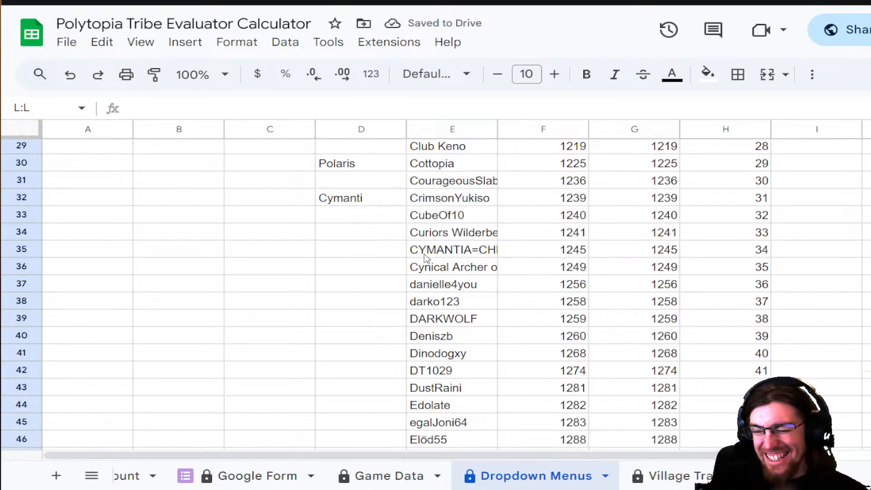
{"action": "scroll", "coordinate": [425, 257], "scroll_direction": "up", "scroll_amount": 10}
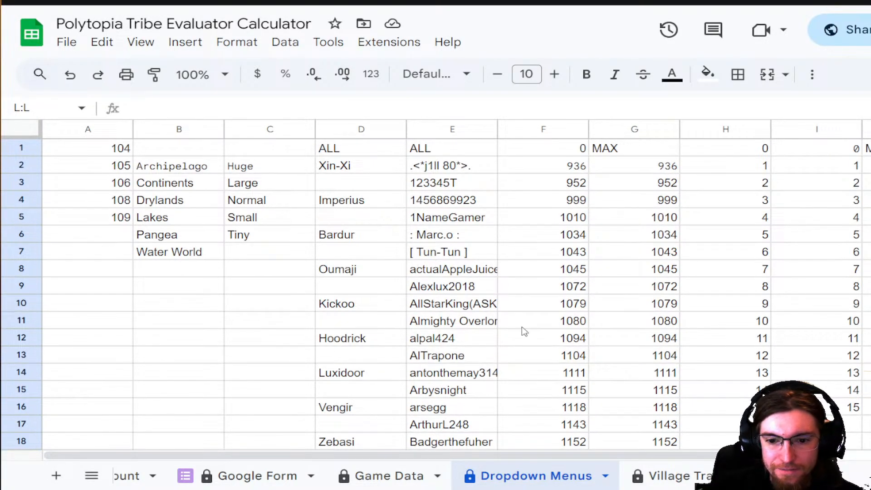
{"action": "left_click", "coordinate": [688, 477]}
- Scroll and pan around the Village Tracker sheet to review the tribe data
{"action": "scroll", "coordinate": [340, 302], "scroll_direction": "down", "scroll_amount": 8}
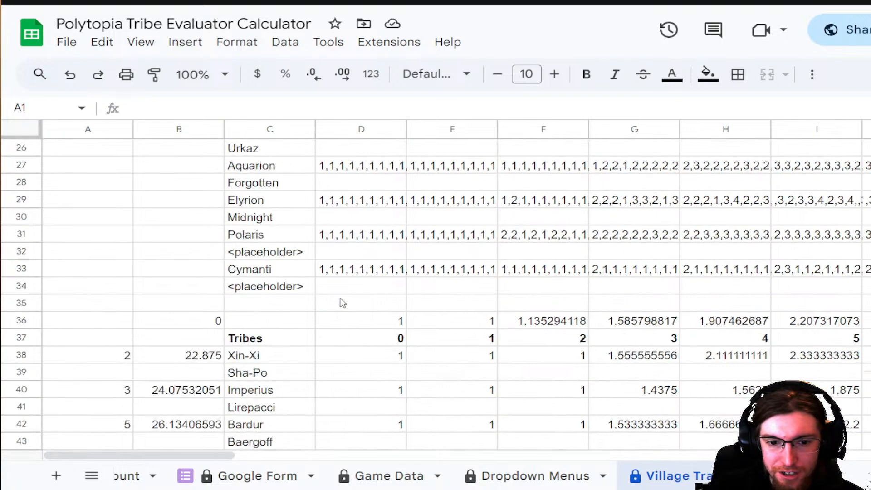
{"action": "scroll", "coordinate": [272, 363], "scroll_direction": "up", "scroll_amount": 8}
{"action": "left_click_drag", "start_coordinate": [175, 454], "coordinate": [83, 456]}
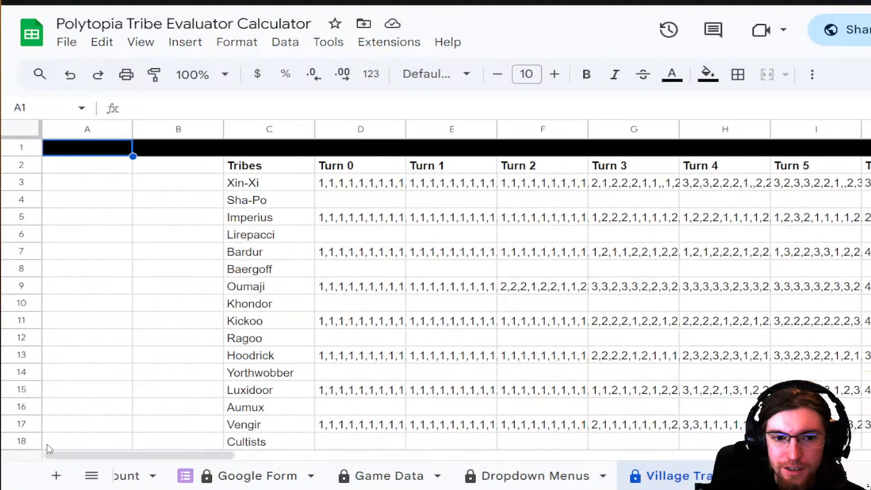
{"action": "scroll", "coordinate": [398, 273], "scroll_direction": "down", "scroll_amount": 10}
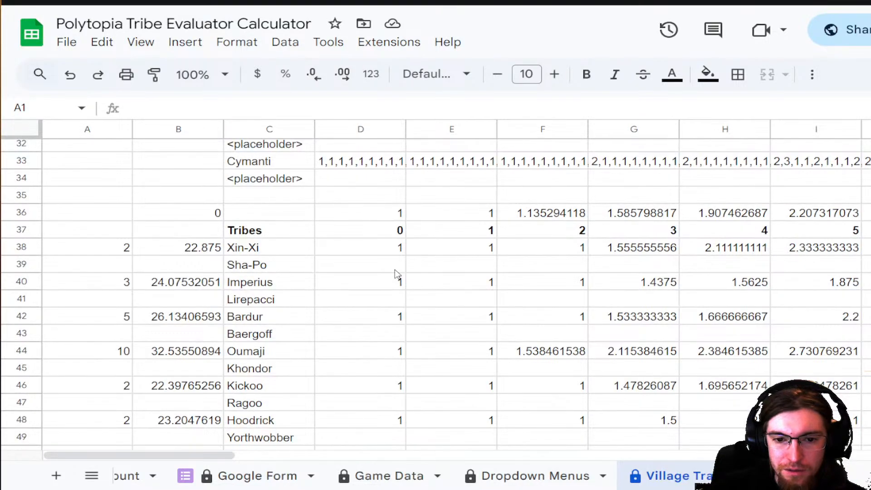
{"action": "scroll", "coordinate": [307, 370], "scroll_direction": "up", "scroll_amount": 10}
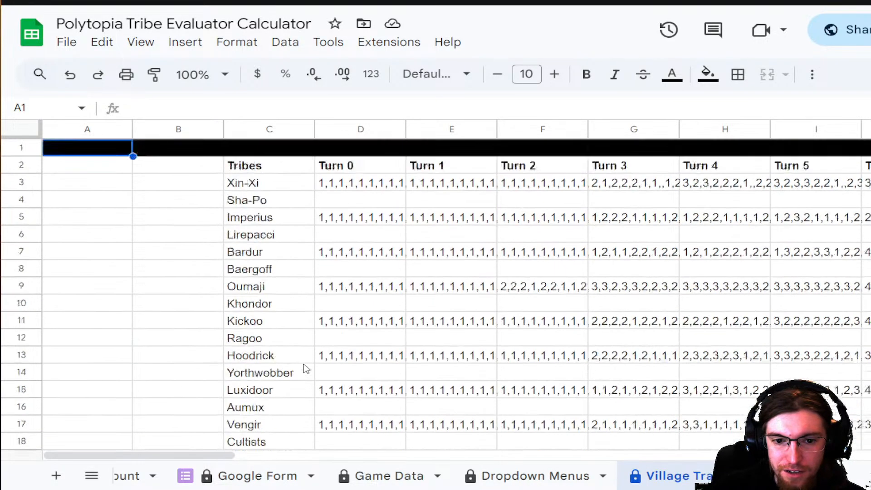
{"action": "scroll", "coordinate": [303, 356], "scroll_direction": "down", "scroll_amount": 8}
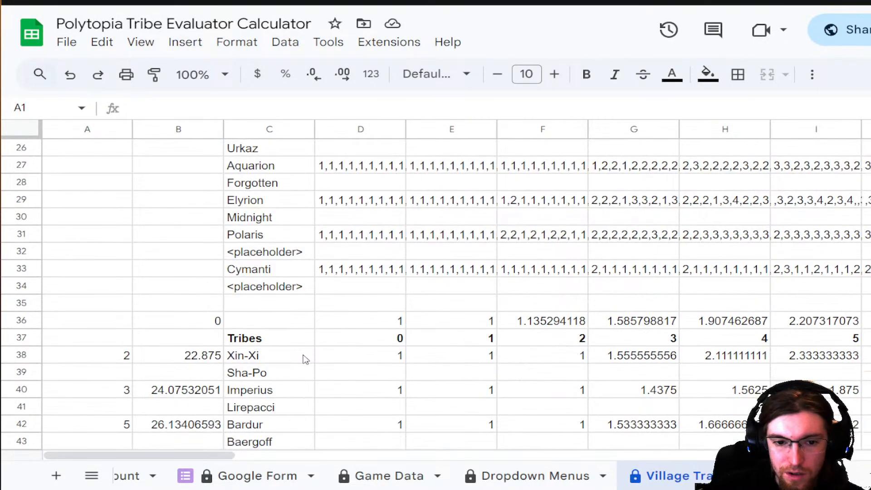
{"action": "scroll", "coordinate": [304, 356], "scroll_direction": "up", "scroll_amount": 8}
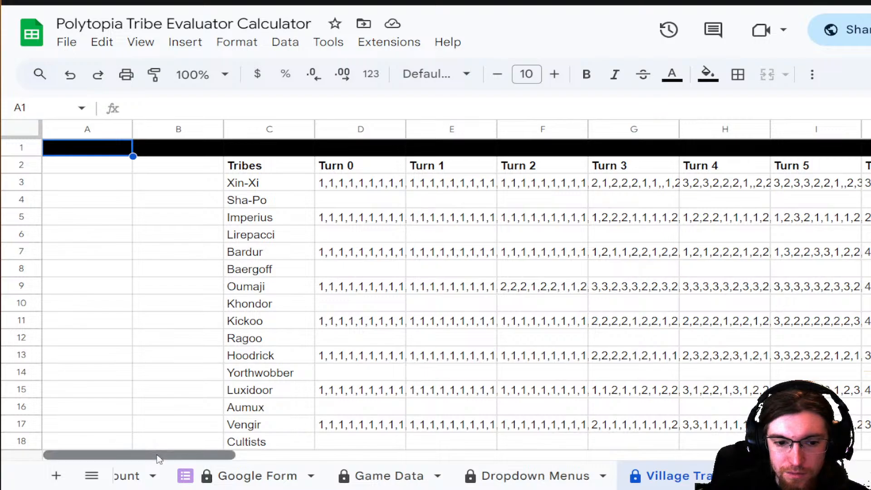
{"action": "left_click_drag", "start_coordinate": [162, 447], "coordinate": [416, 453]}
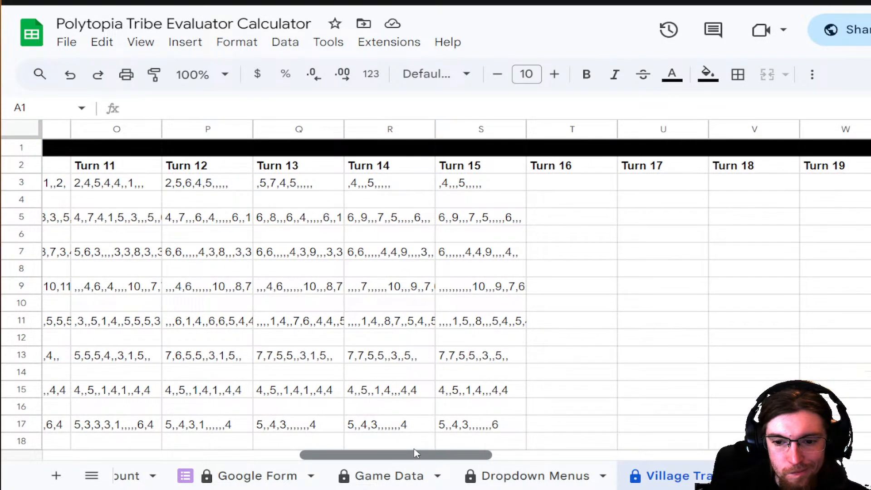
{"action": "scroll", "coordinate": [481, 345], "scroll_direction": "down", "scroll_amount": 10}
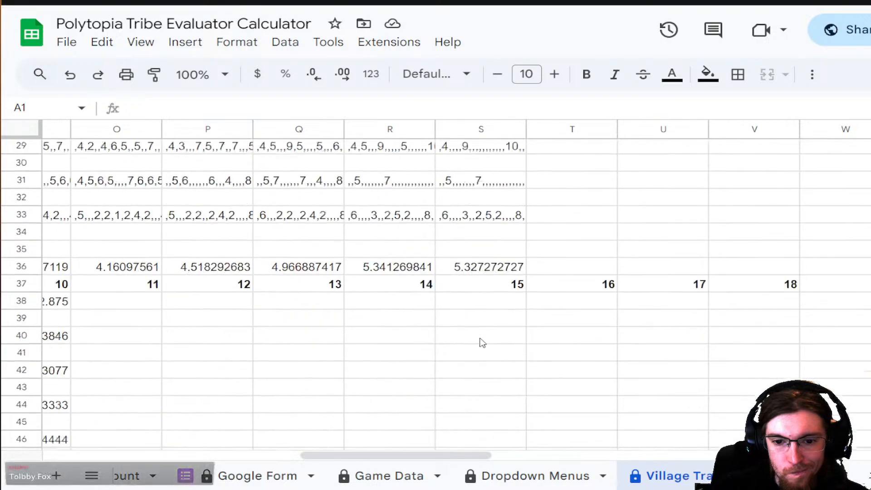
{"action": "scroll", "coordinate": [481, 345], "scroll_direction": "up", "scroll_amount": 10}
{"action": "left_click_drag", "start_coordinate": [398, 455], "coordinate": [867, 456]}
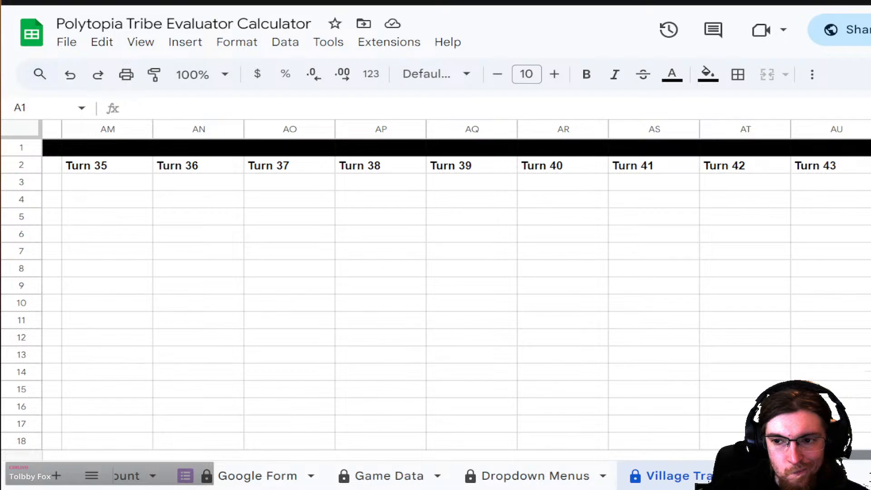
{"action": "left_click_drag", "start_coordinate": [867, 455], "coordinate": [272, 232]}
{"action": "scroll", "coordinate": [277, 225], "scroll_direction": "down", "scroll_amount": 4}
{"action": "scroll", "coordinate": [481, 363], "scroll_direction": "down", "scroll_amount": 10}
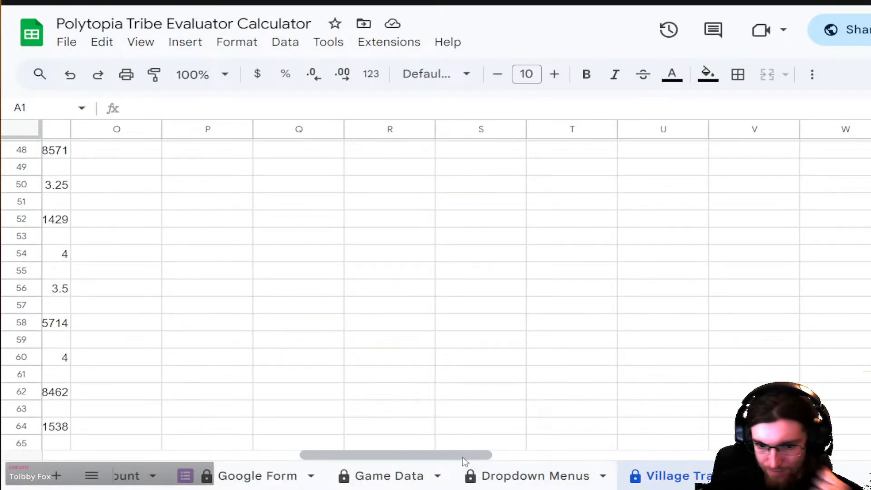
{"action": "left_click_drag", "start_coordinate": [467, 455], "coordinate": [200, 451]}
{"action": "scroll", "coordinate": [250, 263], "scroll_direction": "down", "scroll_amount": 8}
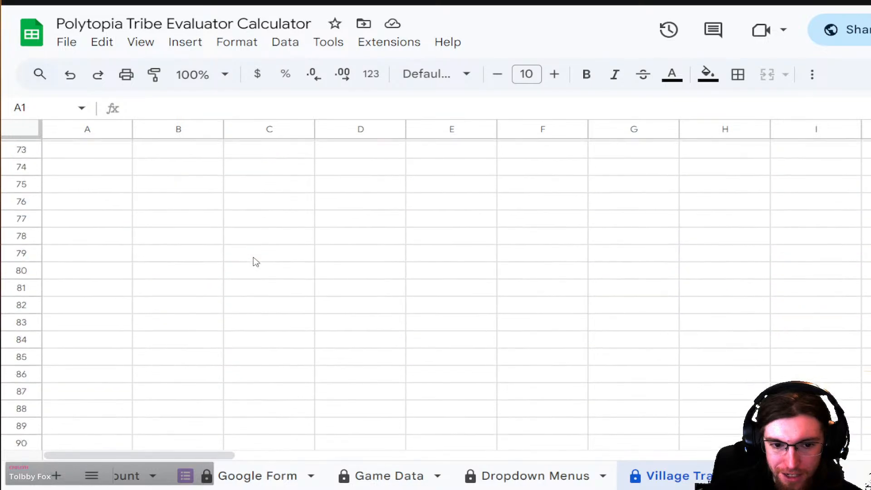
{"action": "scroll", "coordinate": [236, 258], "scroll_direction": "up", "scroll_amount": 3}
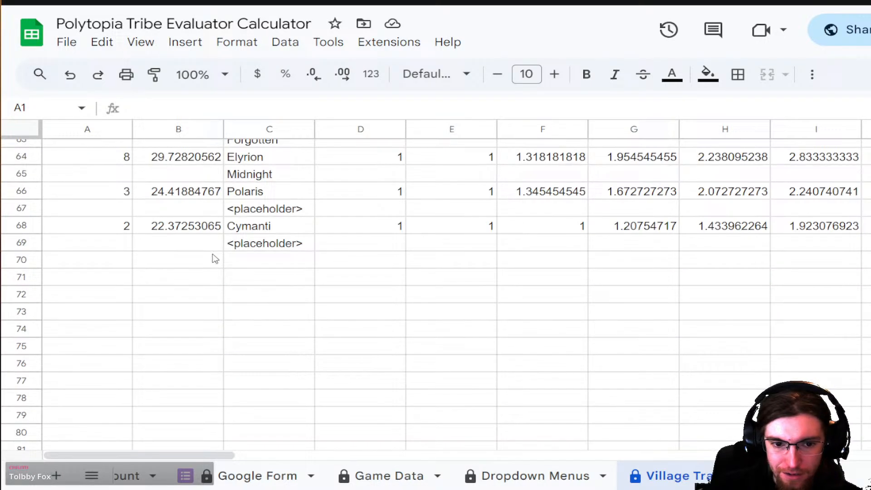
- Delete the empty rows 71 through 1000 so the sheet ends at row 70
{"action": "left_click", "coordinate": [23, 278]}
{"action": "scroll", "coordinate": [409, 239], "scroll_direction": "down", "scroll_amount": 12}
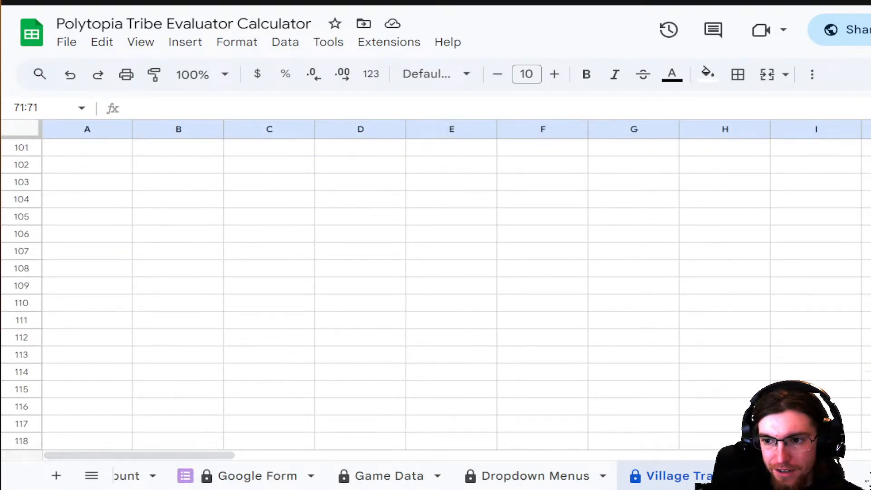
{"action": "scroll", "coordinate": [435, 295], "scroll_direction": "down", "scroll_amount": 20}
{"action": "left_click", "coordinate": [39, 400], "text": "shift"}
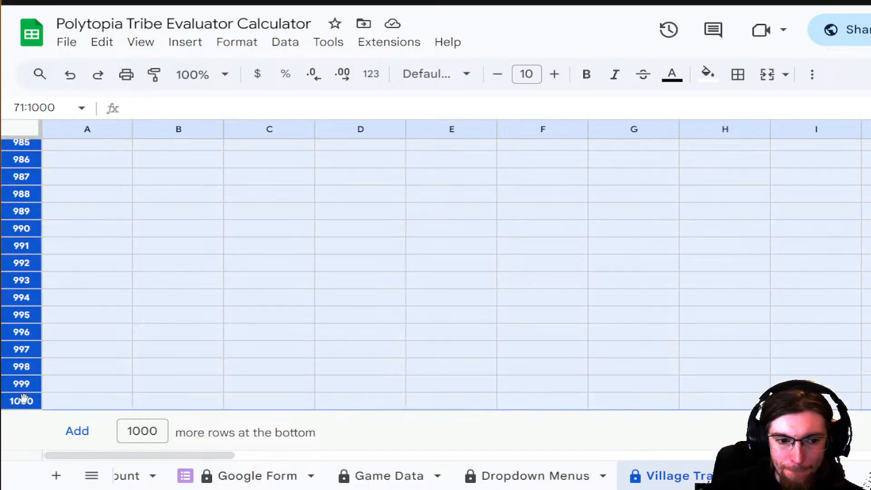
{"action": "right_click", "coordinate": [31, 399]}
{"action": "left_click", "coordinate": [71, 254]}
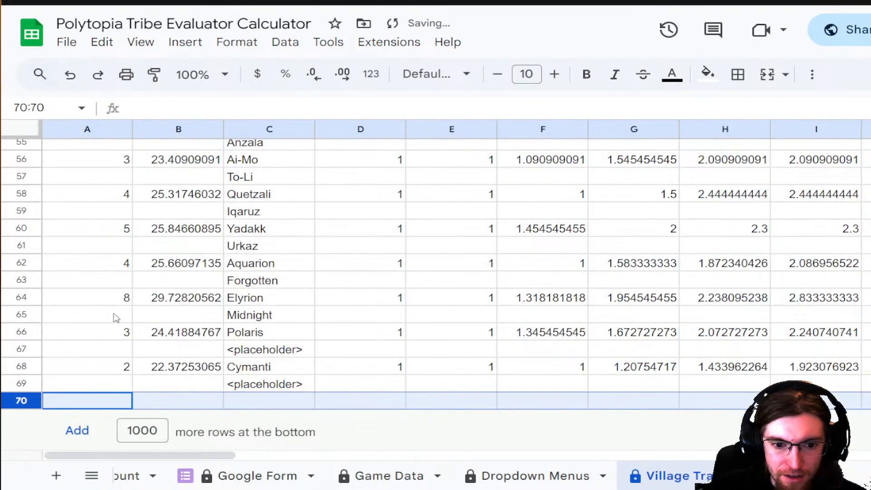
- Check the rating formula in cell A66
{"action": "left_click", "coordinate": [74, 336]}
{"action": "scroll", "coordinate": [160, 254], "scroll_direction": "up", "scroll_amount": 12}
{"action": "scroll", "coordinate": [170, 254], "scroll_direction": "down", "scroll_amount": 12}
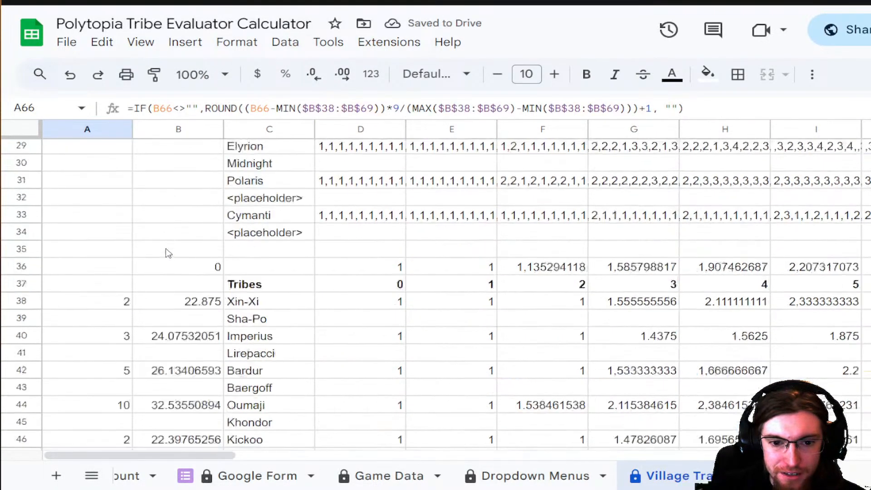
{"action": "scroll", "coordinate": [469, 476], "scroll_direction": "down", "scroll_amount": 5}
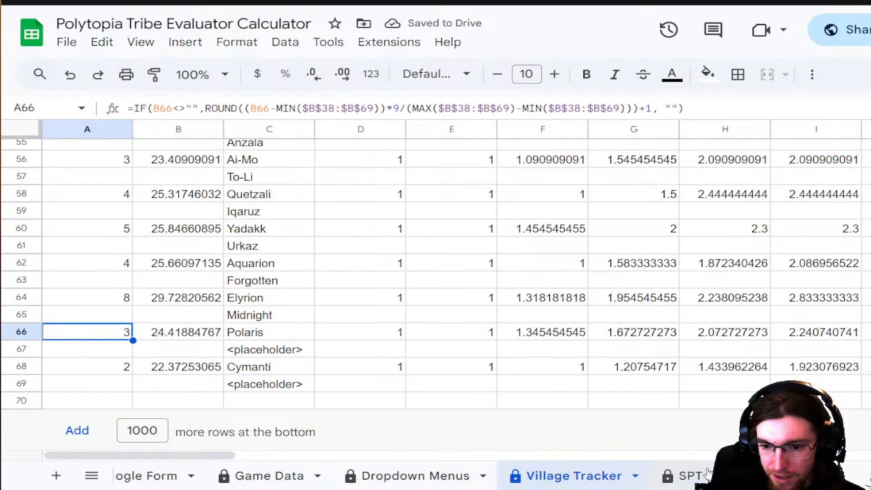
- On the SPT Tracker sheet, delete the empty rows 71 through 1002
{"action": "left_click", "coordinate": [468, 476]}
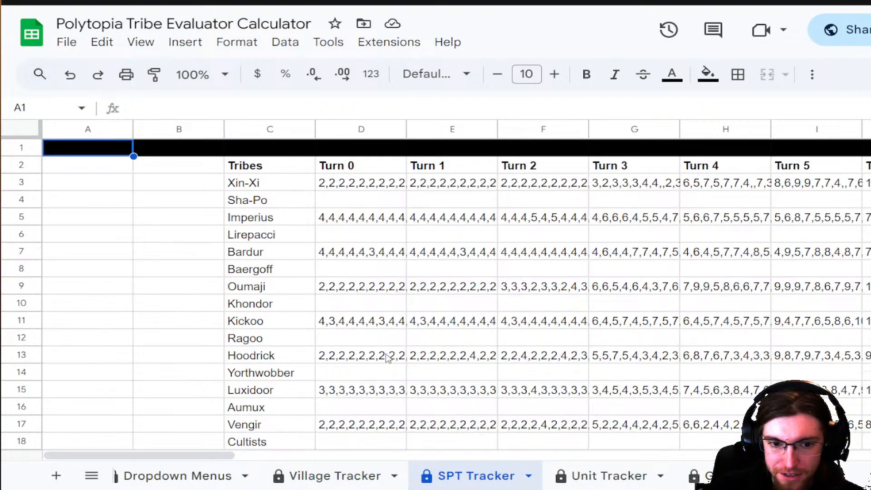
{"action": "scroll", "coordinate": [387, 357], "scroll_direction": "down", "scroll_amount": 20}
{"action": "scroll", "coordinate": [385, 356], "scroll_direction": "up", "scroll_amount": 3}
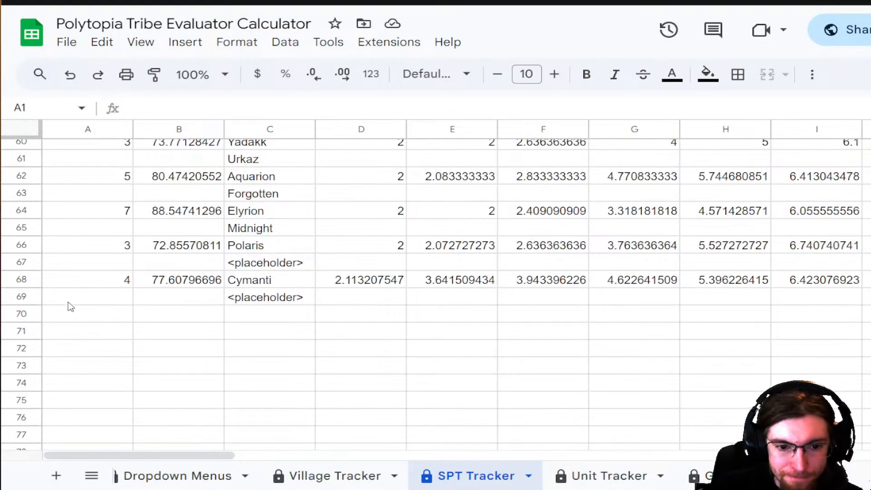
{"action": "left_click", "coordinate": [34, 338]}
{"action": "scroll", "coordinate": [255, 317], "scroll_direction": "down", "scroll_amount": 20}
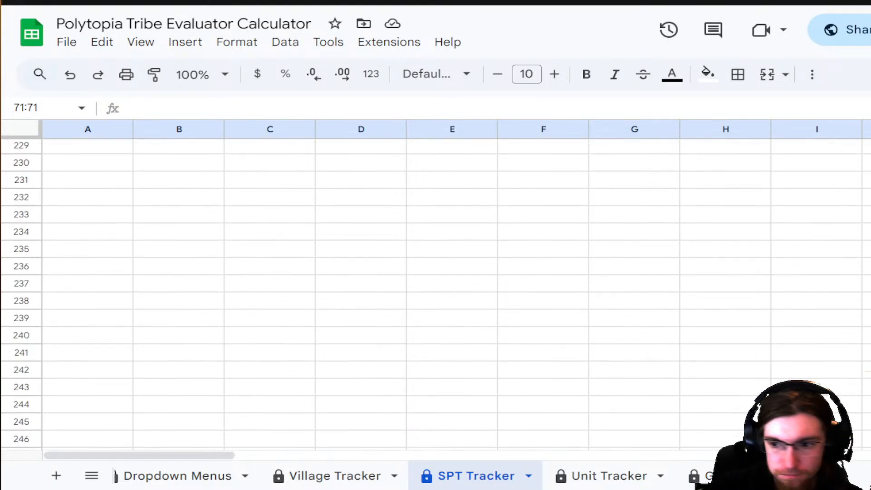
{"action": "scroll", "coordinate": [436, 295], "scroll_direction": "down", "scroll_amount": 20}
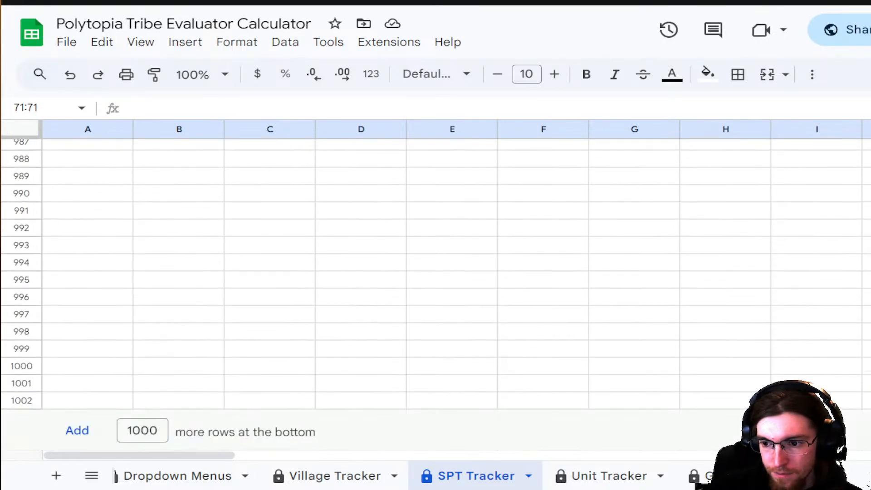
{"action": "left_click", "coordinate": [18, 401], "text": "shift"}
{"action": "right_click", "coordinate": [18, 401]}
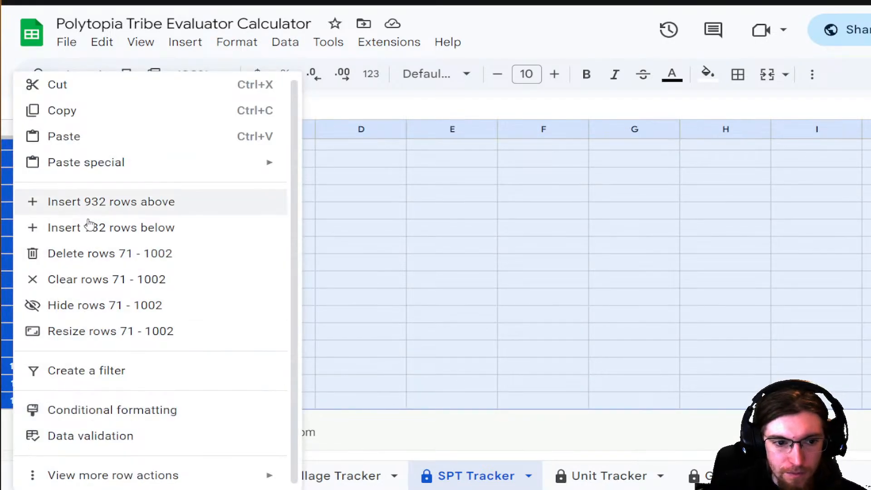
{"action": "left_click", "coordinate": [88, 253]}
{"action": "scroll", "coordinate": [626, 311], "scroll_direction": "up", "scroll_amount": 15}
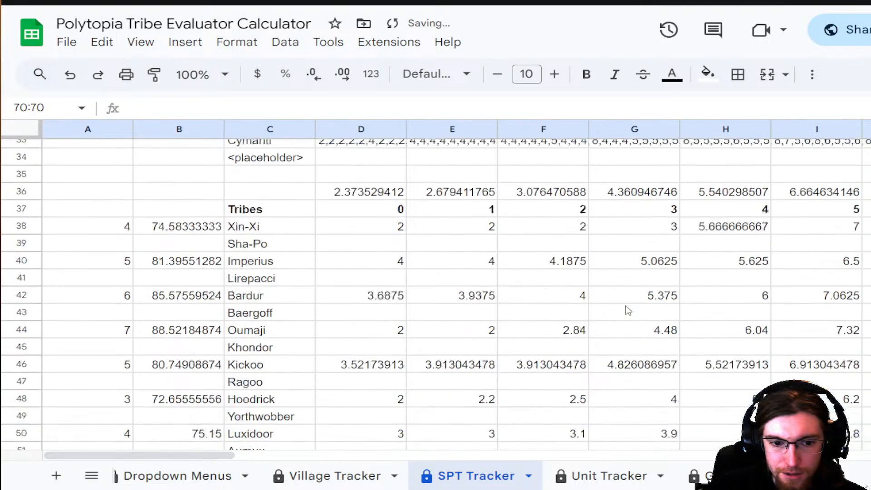
{"action": "scroll", "coordinate": [627, 311], "scroll_direction": "up", "scroll_amount": 2}
- On the Unit Tracker sheet, delete the empty rows 71 through 1002
{"action": "left_click", "coordinate": [590, 476]}
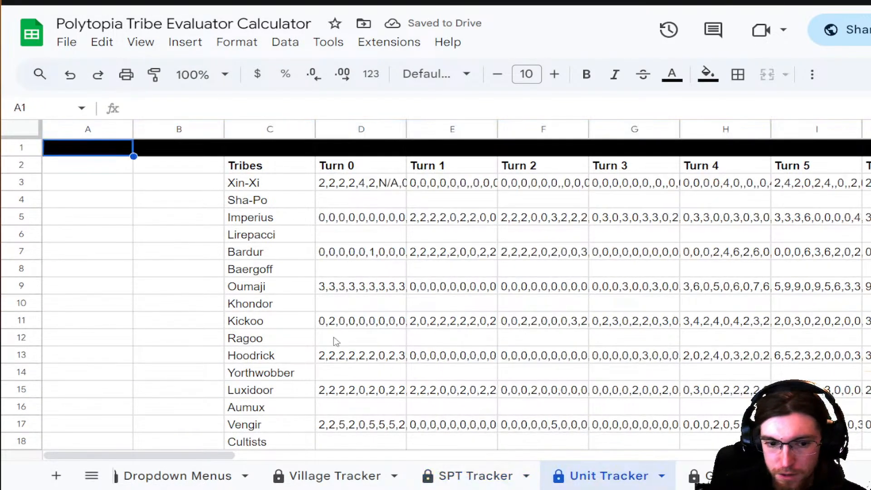
{"action": "scroll", "coordinate": [806, 294], "scroll_direction": "down", "scroll_amount": 1}
{"action": "scroll", "coordinate": [607, 234], "scroll_direction": "down", "scroll_amount": 20}
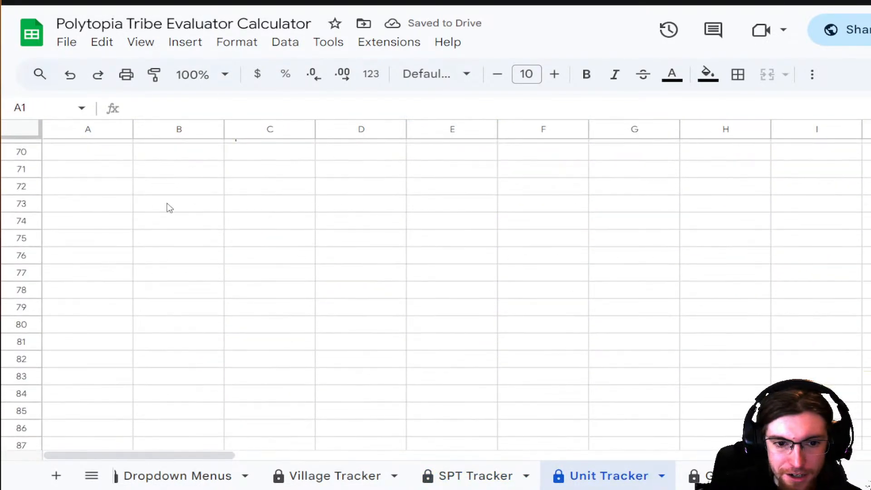
{"action": "scroll", "coordinate": [51, 332], "scroll_direction": "up", "scroll_amount": 3}
{"action": "left_click", "coordinate": [22, 332]}
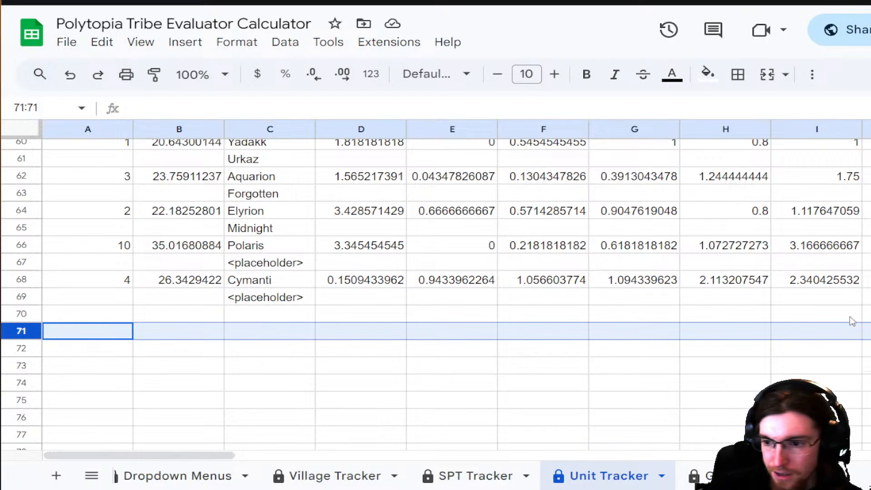
{"action": "scroll", "coordinate": [435, 295], "scroll_direction": "down", "scroll_amount": 20}
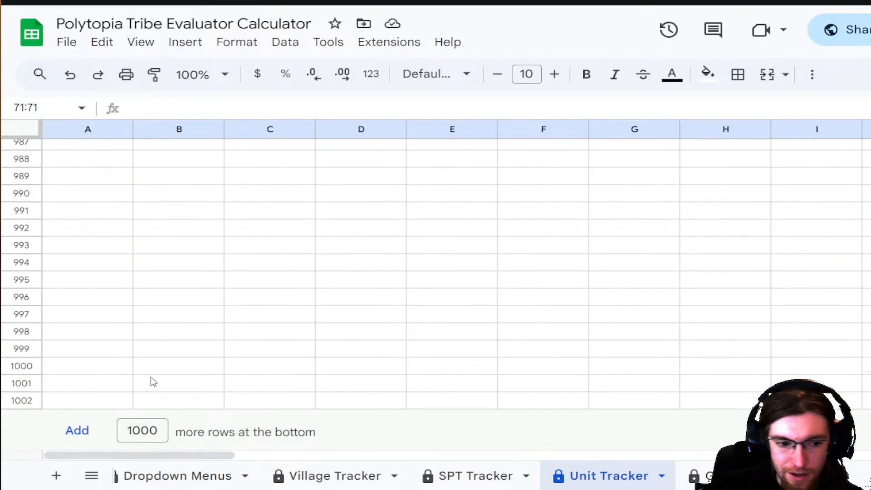
{"action": "left_click", "coordinate": [26, 401], "text": "shift"}
{"action": "right_click", "coordinate": [26, 401]}
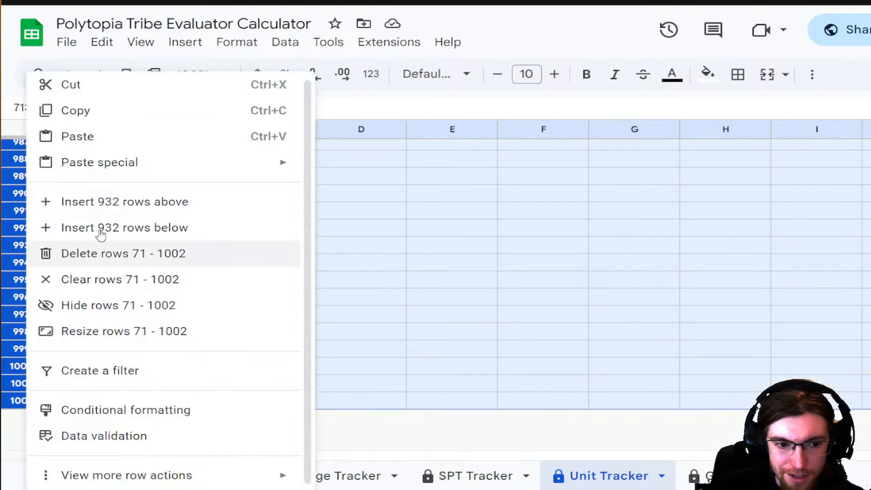
{"action": "left_click", "coordinate": [123, 253]}
{"action": "scroll", "coordinate": [596, 333], "scroll_direction": "up", "scroll_amount": 15}
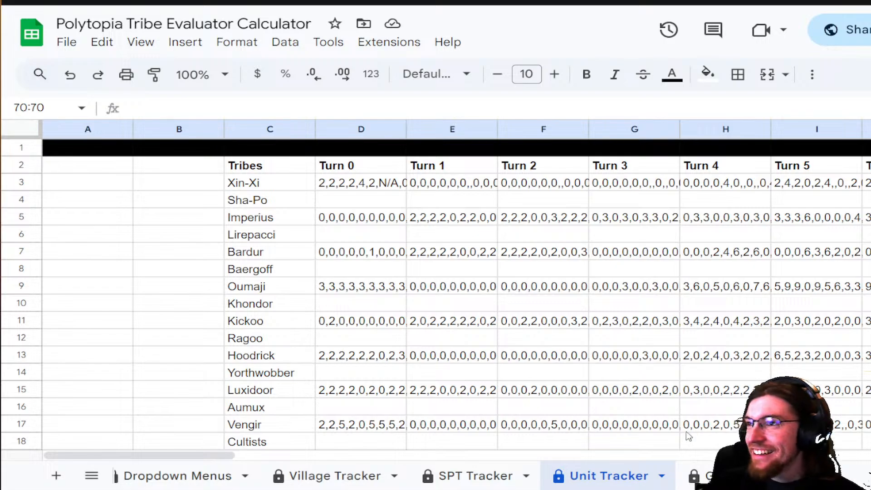
- On the Giant Tracker sheet, delete the empty rows 71 through 1002
{"action": "left_click", "coordinate": [702, 476]}
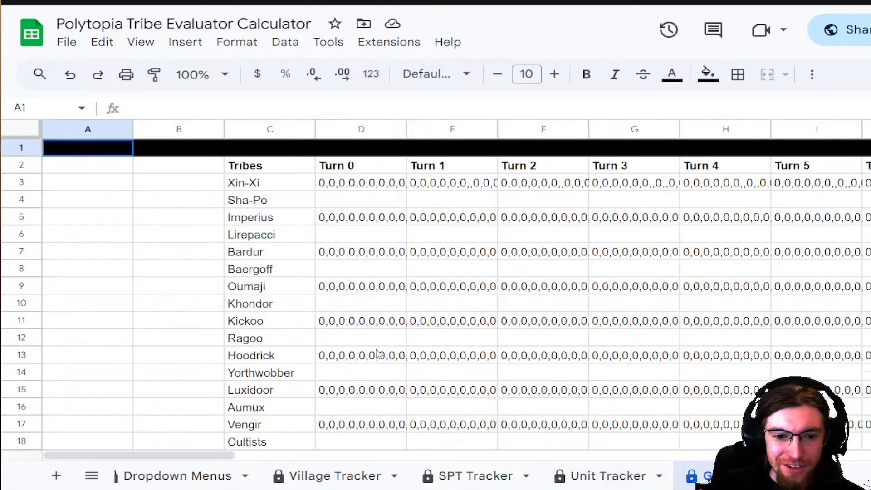
{"action": "scroll", "coordinate": [336, 318], "scroll_direction": "down", "scroll_amount": 15}
{"action": "scroll", "coordinate": [318, 306], "scroll_direction": "down", "scroll_amount": 6}
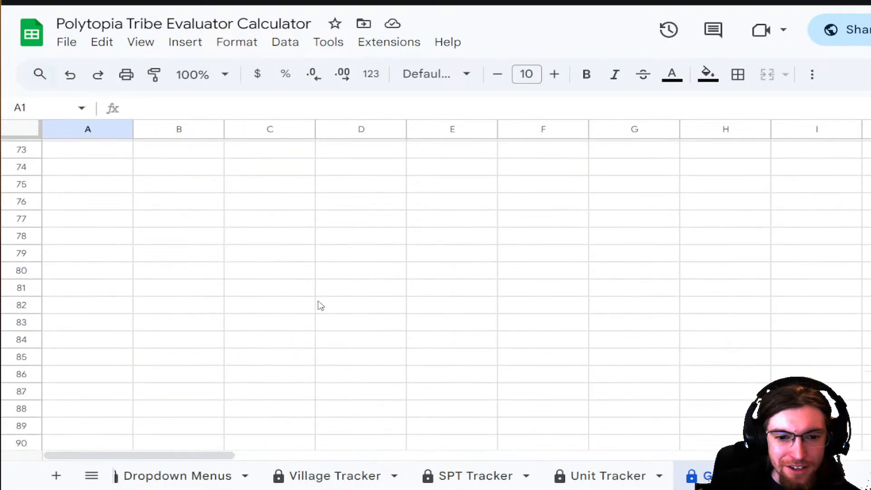
{"action": "scroll", "coordinate": [136, 293], "scroll_direction": "up", "scroll_amount": 3}
{"action": "left_click", "coordinate": [21, 278]}
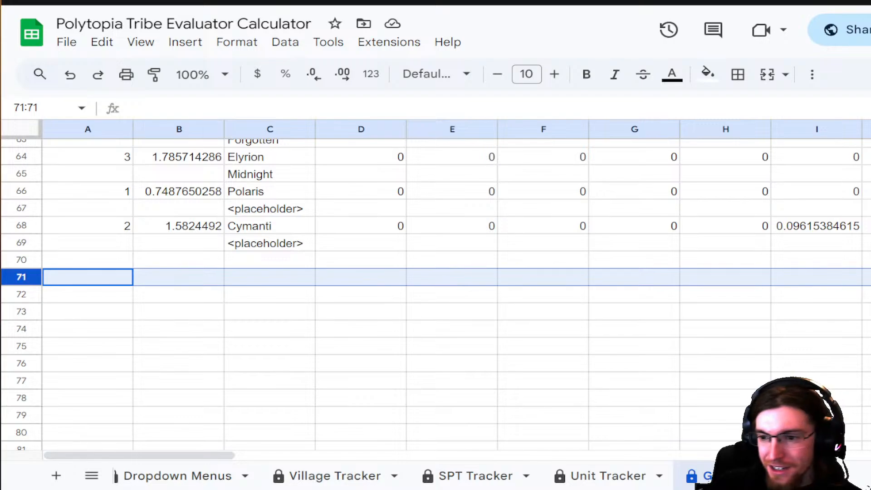
{"action": "left_click_drag", "start_coordinate": [870, 166], "coordinate": [870, 443]}
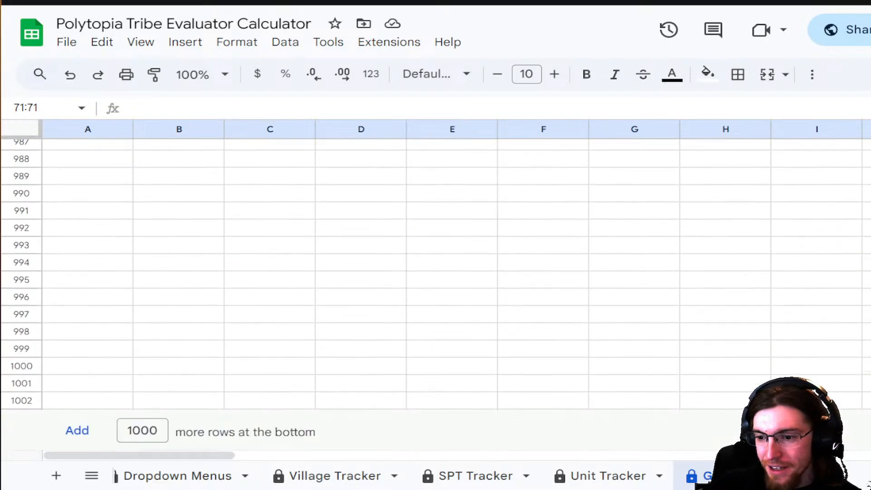
{"action": "left_click", "coordinate": [21, 401], "text": "shift"}
{"action": "right_click", "coordinate": [22, 399]}
{"action": "left_click", "coordinate": [114, 263]}
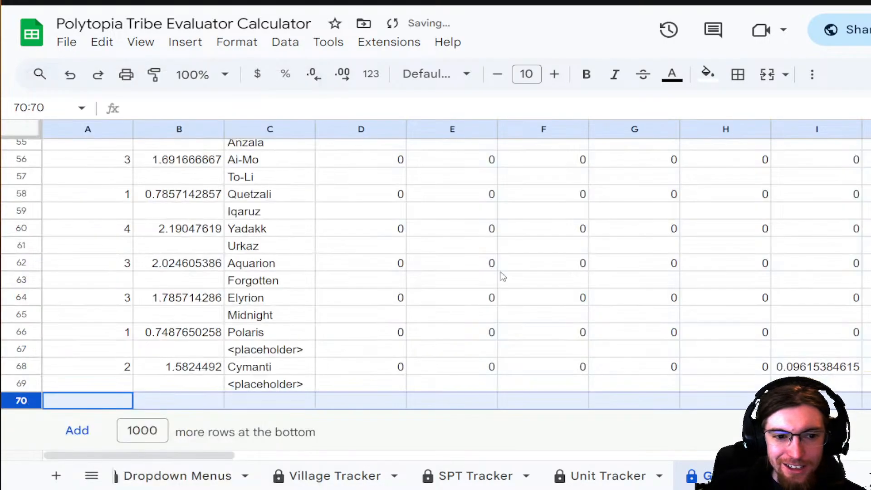
- Open the Research Tracker sheet and scroll to find where its data ends
{"action": "left_click", "coordinate": [697, 476]}
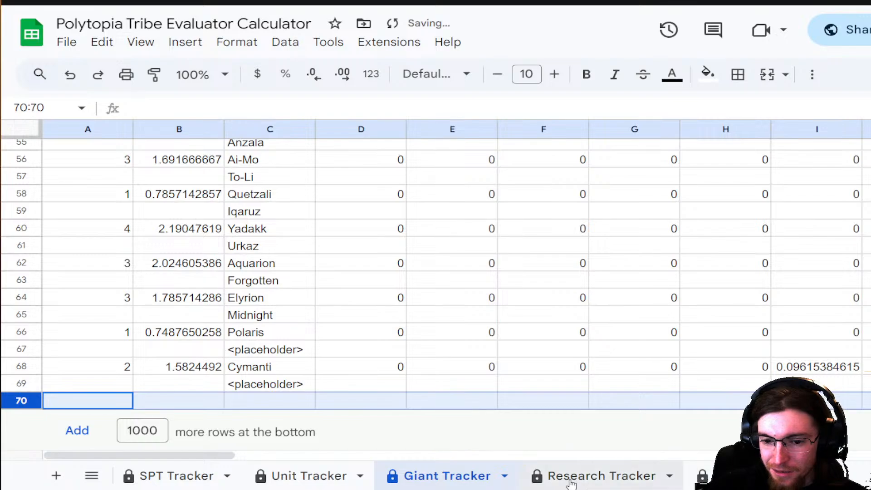
{"action": "left_click", "coordinate": [602, 476]}
{"action": "scroll", "coordinate": [236, 348], "scroll_direction": "down", "scroll_amount": 12}
{"action": "scroll", "coordinate": [236, 349], "scroll_direction": "down", "scroll_amount": 5}
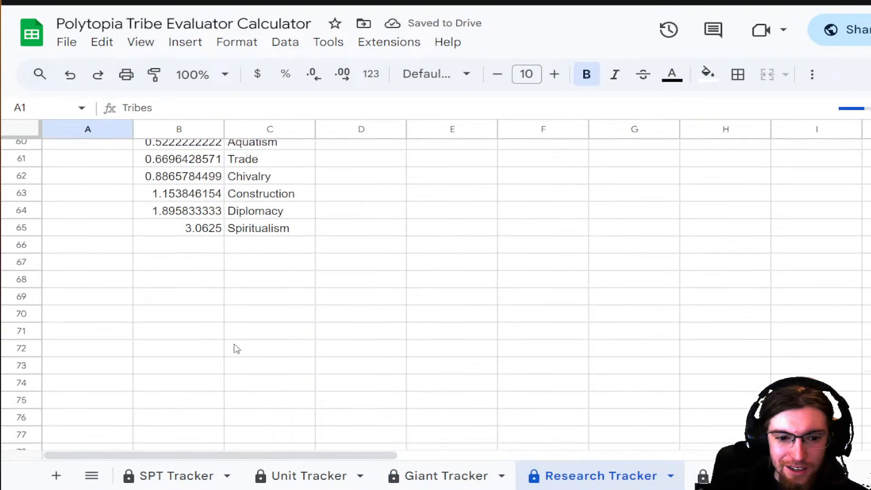
{"action": "scroll", "coordinate": [235, 348], "scroll_direction": "up", "scroll_amount": 13}
{"action": "scroll", "coordinate": [235, 349], "scroll_direction": "up", "scroll_amount": 7}
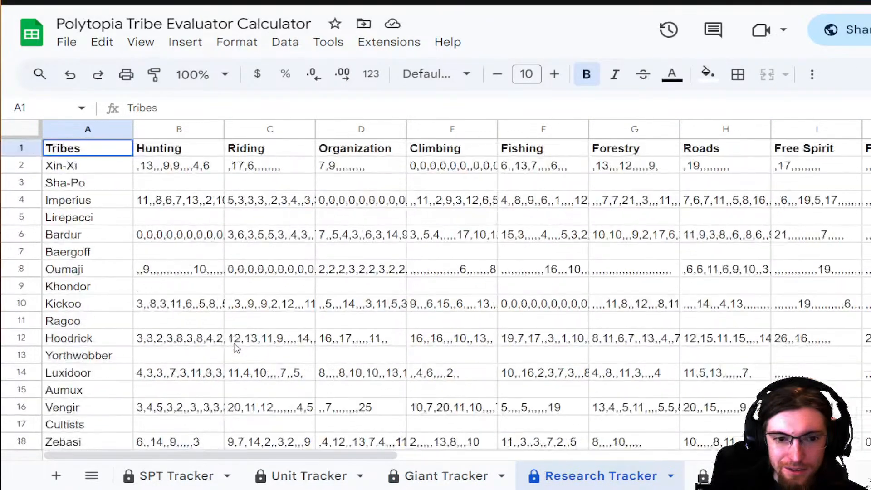
{"action": "left_click_drag", "start_coordinate": [255, 455], "coordinate": [200, 450]}
{"action": "scroll", "coordinate": [229, 333], "scroll_direction": "down", "scroll_amount": 6}
{"action": "scroll", "coordinate": [229, 333], "scroll_direction": "down", "scroll_amount": 7}
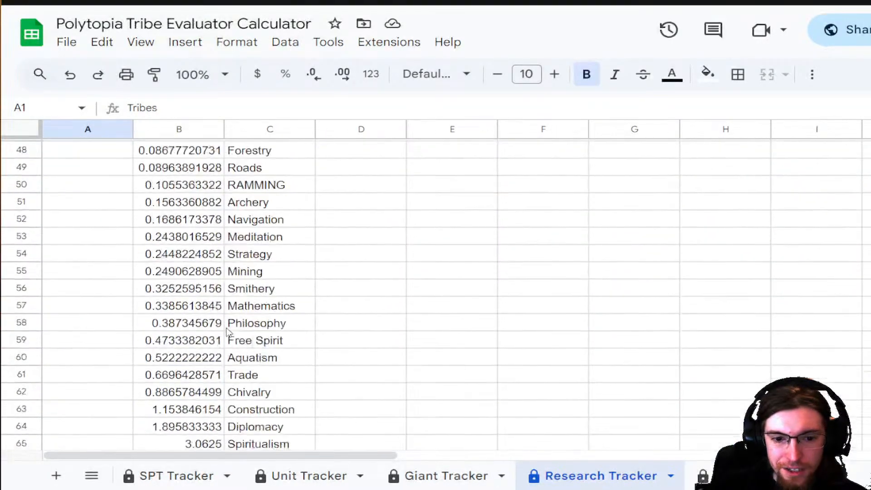
{"action": "scroll", "coordinate": [230, 318], "scroll_direction": "up", "scroll_amount": 8}
{"action": "scroll", "coordinate": [233, 325], "scroll_direction": "down", "scroll_amount": 12}
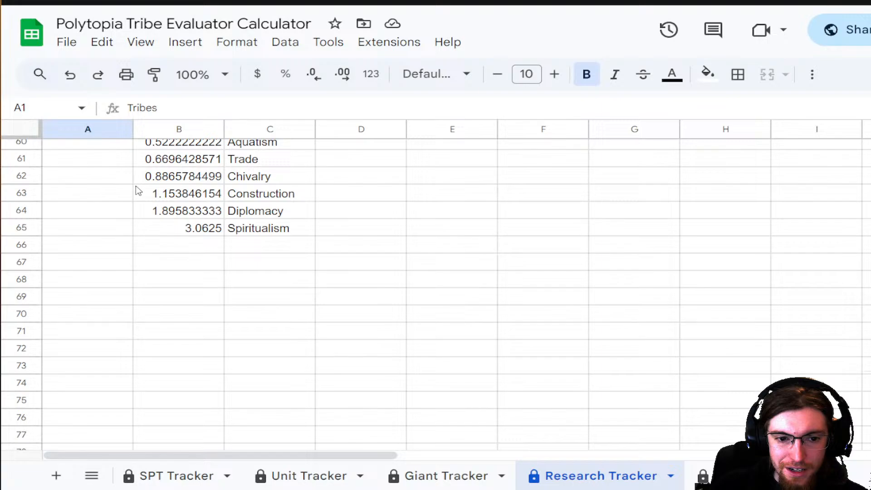
- Delete the empty Research Tracker rows 67 through 1003 so it ends at row 66
{"action": "left_click", "coordinate": [20, 263]}
{"action": "scroll", "coordinate": [248, 226], "scroll_direction": "up", "scroll_amount": 9}
{"action": "scroll", "coordinate": [248, 228], "scroll_direction": "down", "scroll_amount": 20}
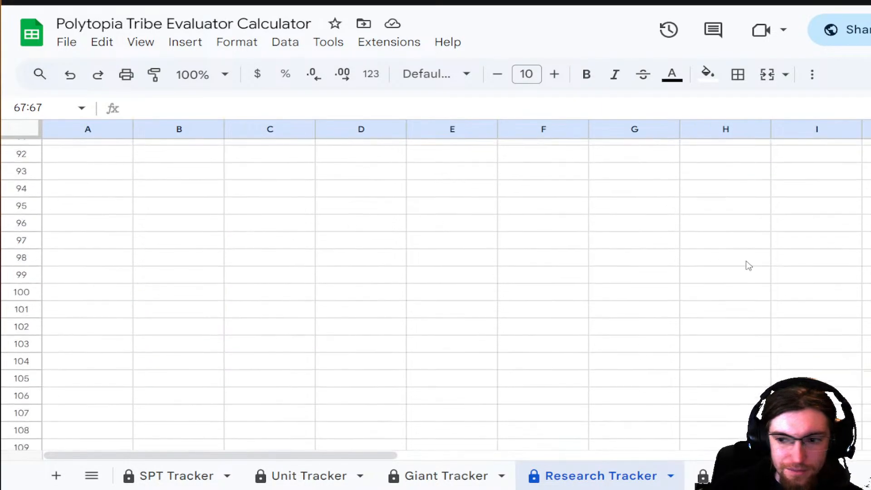
{"action": "left_click_drag", "start_coordinate": [870, 171], "coordinate": [867, 485]}
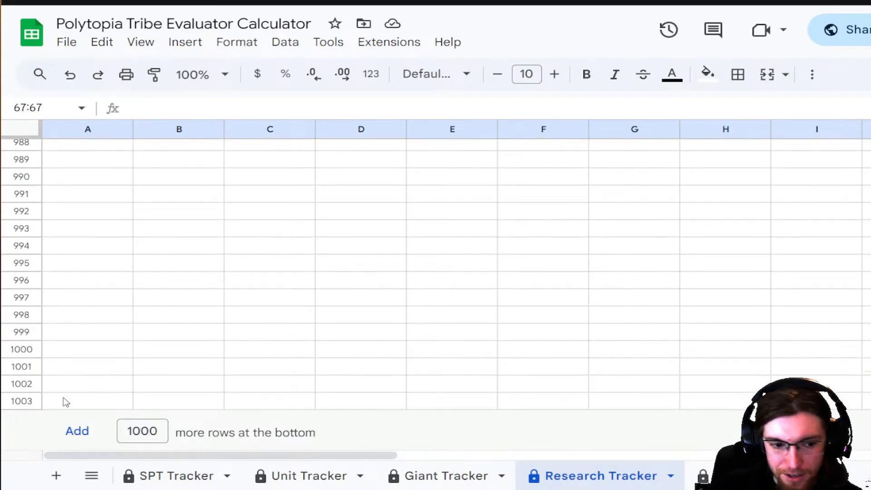
{"action": "left_click", "coordinate": [21, 401], "text": "shift"}
{"action": "right_click", "coordinate": [23, 401]}
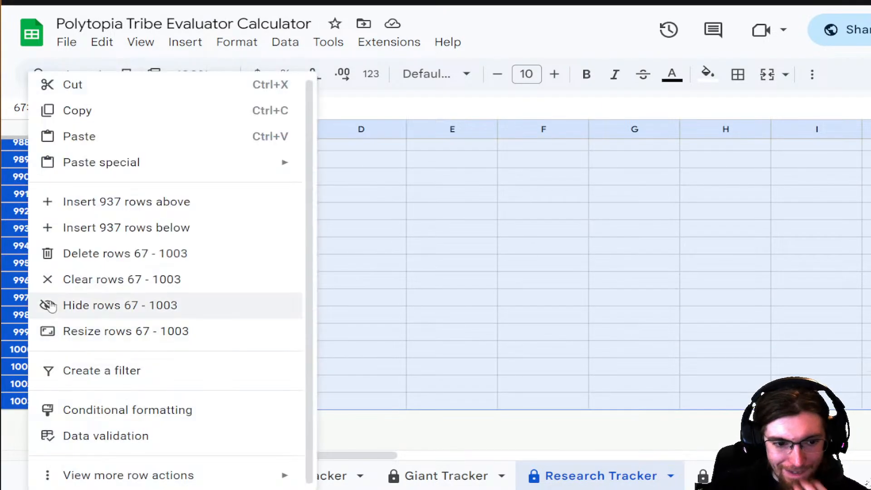
{"action": "left_click", "coordinate": [113, 254]}
{"action": "scroll", "coordinate": [635, 475], "scroll_direction": "down", "scroll_amount": 2}
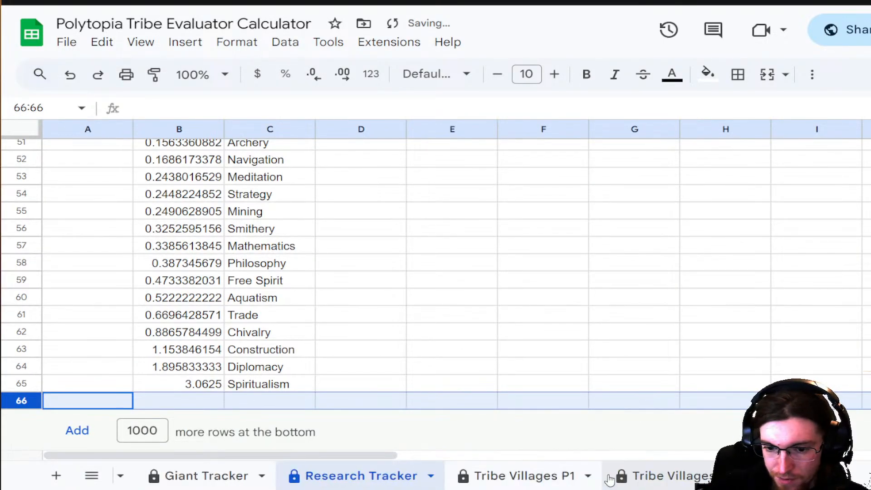
- Scroll to the end of the data on the Tribe Villages P1 sheet
{"action": "left_click", "coordinate": [509, 474]}
{"action": "scroll", "coordinate": [411, 399], "scroll_direction": "down", "scroll_amount": 3}
{"action": "scroll", "coordinate": [411, 399], "scroll_direction": "down", "scroll_amount": 20}
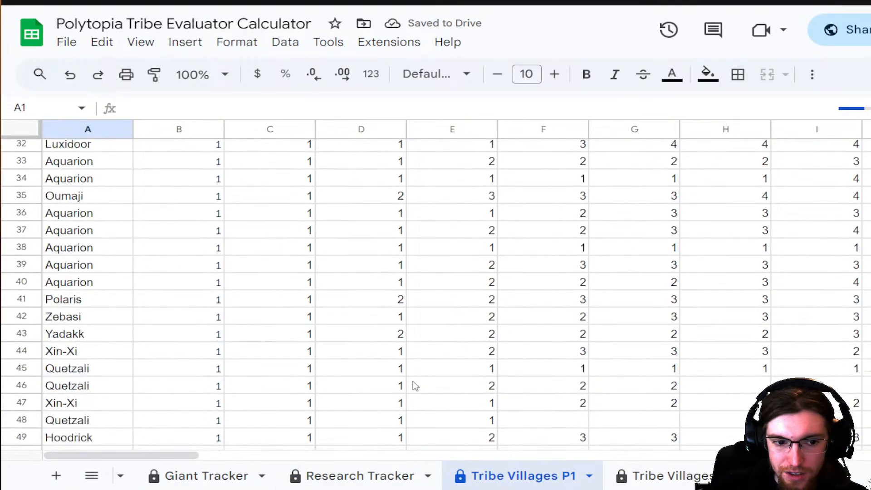
{"action": "scroll", "coordinate": [418, 386], "scroll_direction": "down", "scroll_amount": 20}
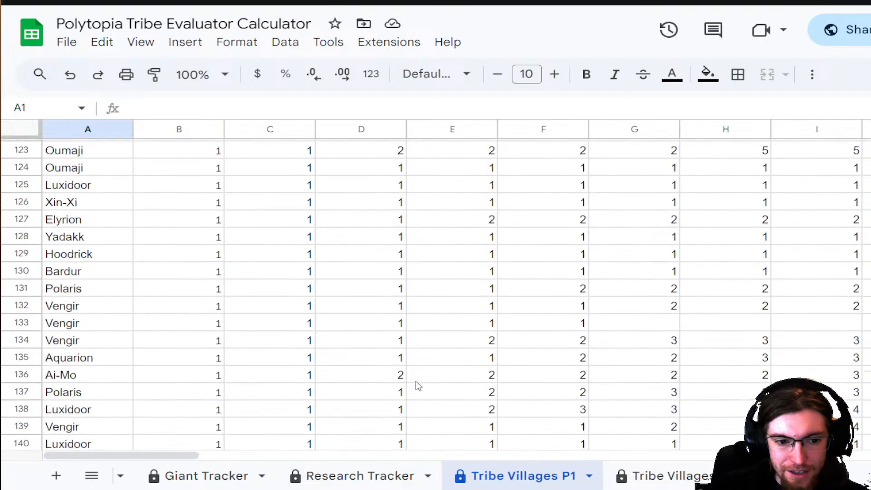
{"action": "scroll", "coordinate": [418, 386], "scroll_direction": "up", "scroll_amount": 20}
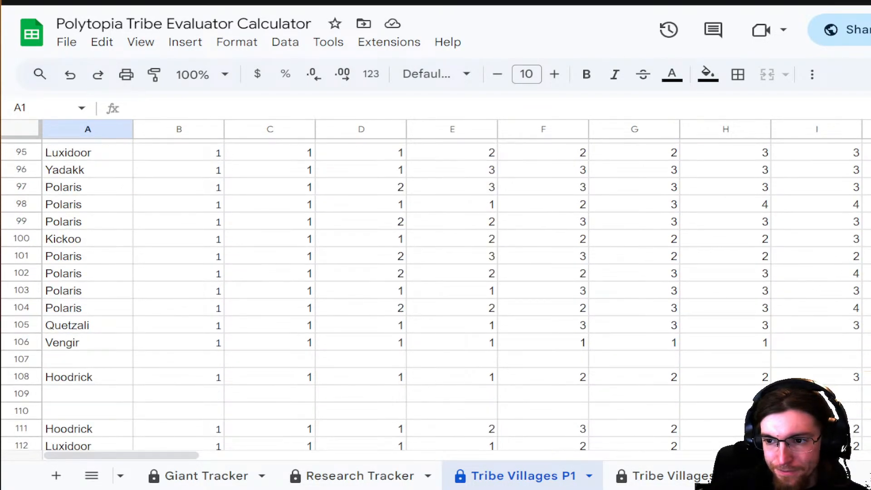
{"action": "left_click_drag", "start_coordinate": [870, 175], "coordinate": [870, 147]}
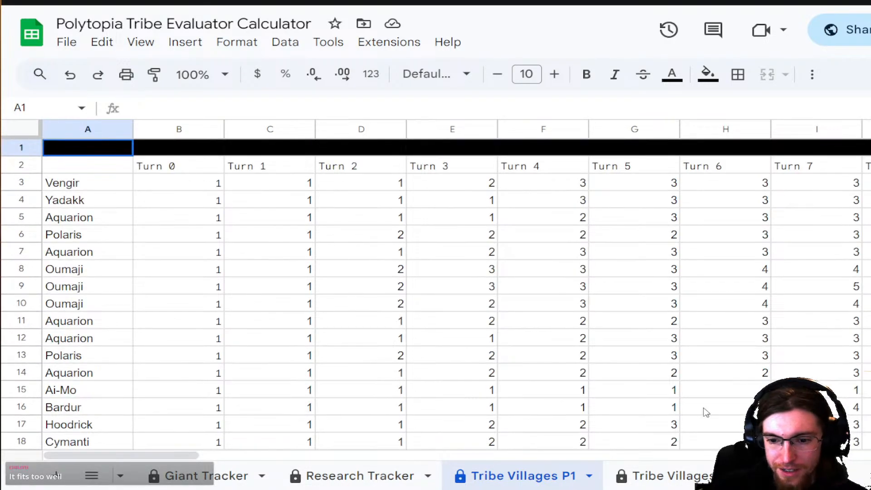
{"action": "scroll", "coordinate": [649, 477], "scroll_direction": "right", "scroll_amount": 5}
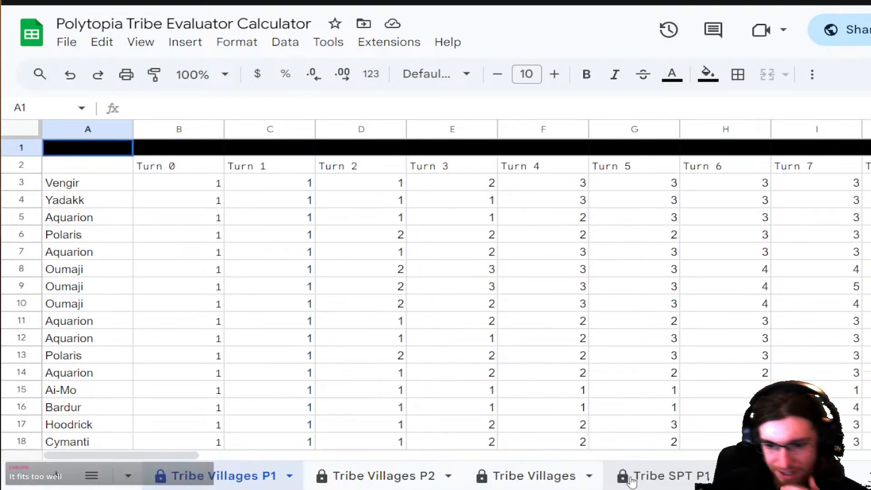
- Check how far the rows and columns run on the Tribe Villages sheet
{"action": "left_click", "coordinate": [550, 477]}
{"action": "scroll", "coordinate": [360, 354], "scroll_direction": "down", "scroll_amount": 10}
{"action": "scroll", "coordinate": [777, 252], "scroll_direction": "down", "scroll_amount": 5}
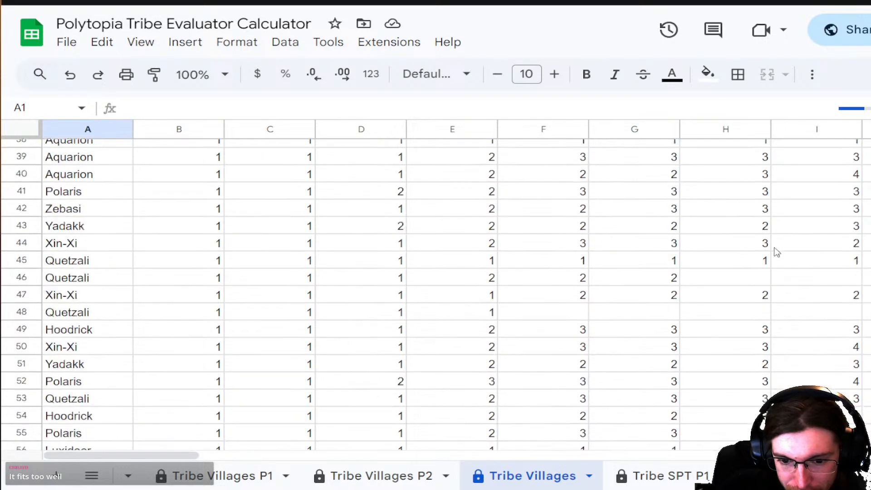
{"action": "scroll", "coordinate": [778, 253], "scroll_direction": "down", "scroll_amount": 5}
{"action": "scroll", "coordinate": [436, 295], "scroll_direction": "down", "scroll_amount": 20}
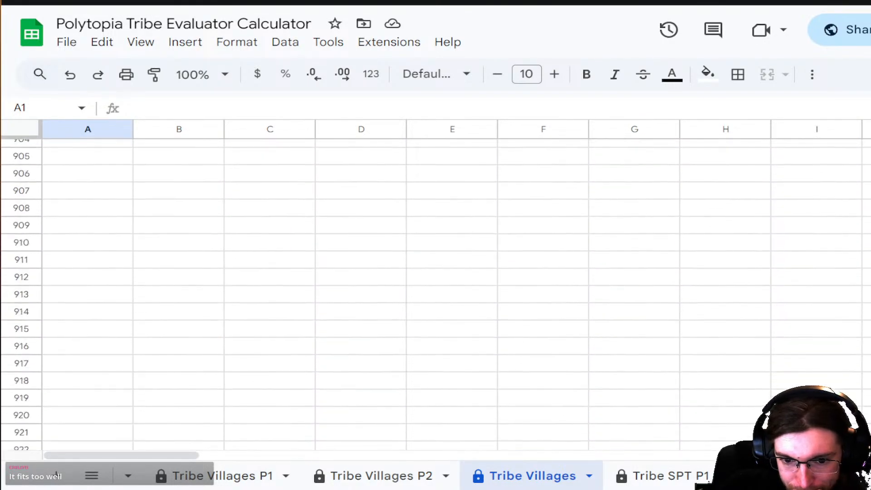
{"action": "scroll", "coordinate": [436, 295], "scroll_direction": "up", "scroll_amount": 20}
{"action": "scroll", "coordinate": [436, 295], "scroll_direction": "up", "scroll_amount": 20}
{"action": "scroll", "coordinate": [436, 295], "scroll_direction": "down", "scroll_amount": 20}
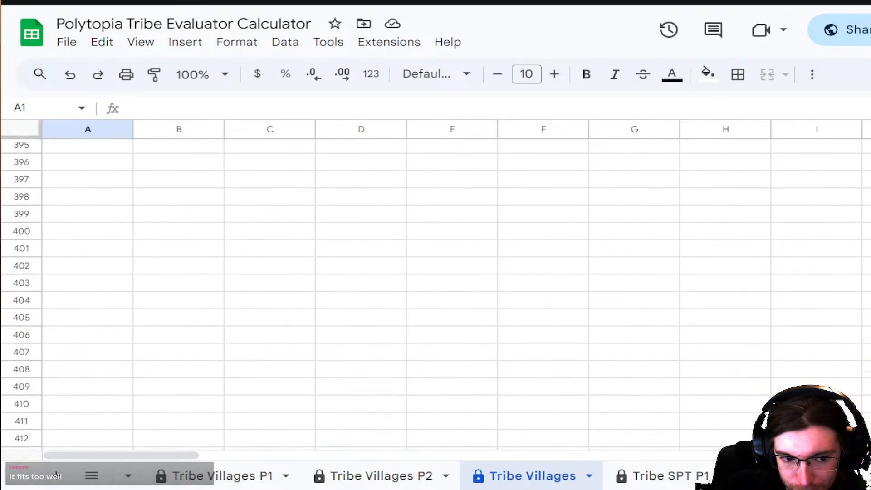
{"action": "scroll", "coordinate": [436, 295], "scroll_direction": "up", "scroll_amount": 14}
{"action": "scroll", "coordinate": [489, 475], "scroll_direction": "right", "scroll_amount": 5}
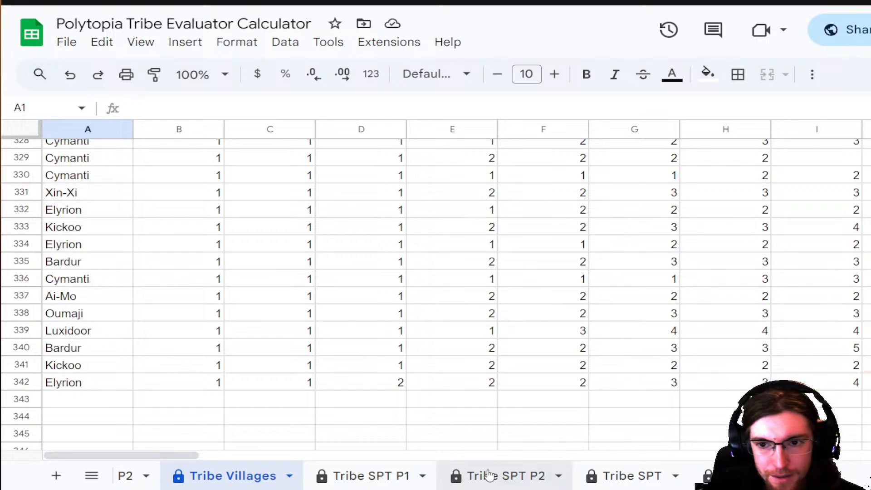
{"action": "scroll", "coordinate": [522, 476], "scroll_direction": "right", "scroll_amount": 8}
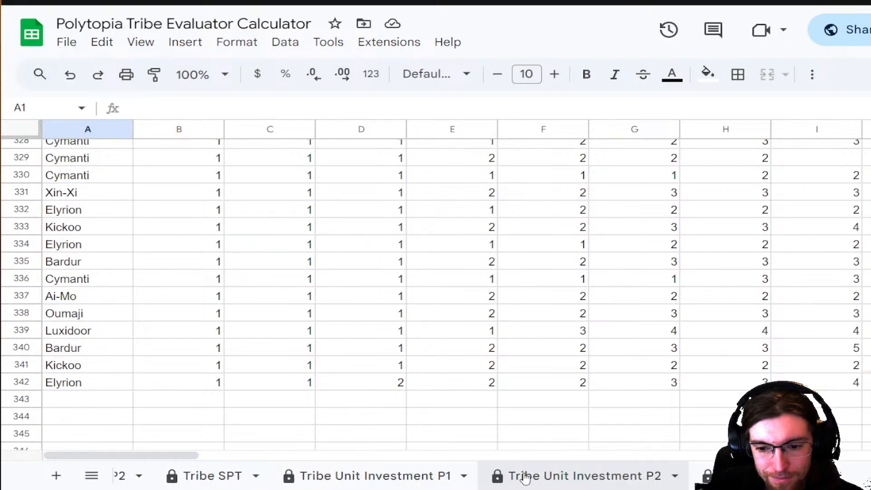
{"action": "scroll", "coordinate": [526, 478], "scroll_direction": "right", "scroll_amount": 5}
- Scroll through the tribes-by-technology research sheet, then move on to Tribe Research Filter
{"action": "left_click", "coordinate": [692, 476]}
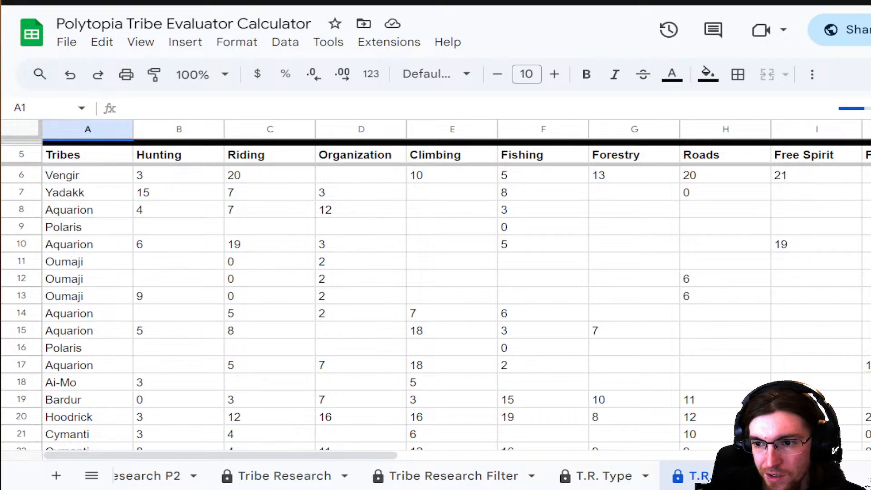
{"action": "scroll", "coordinate": [435, 309], "scroll_direction": "down", "scroll_amount": 20}
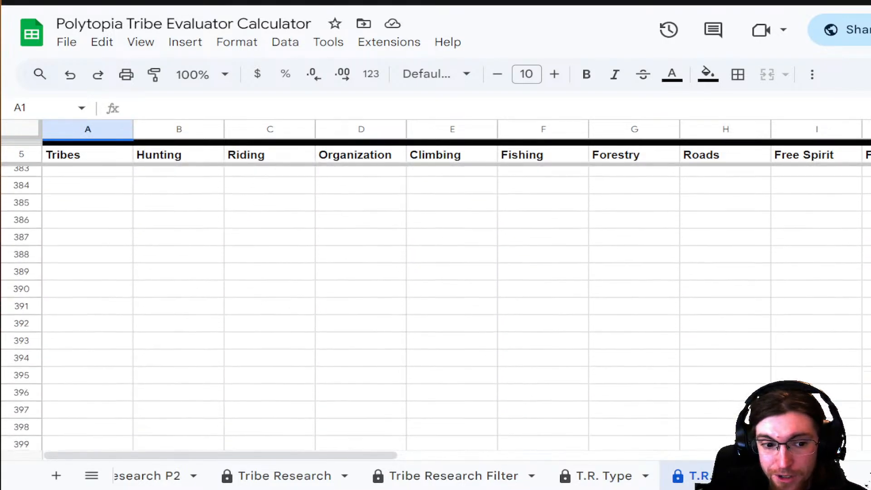
{"action": "scroll", "coordinate": [436, 309], "scroll_direction": "up", "scroll_amount": 10}
{"action": "scroll", "coordinate": [435, 309], "scroll_direction": "down", "scroll_amount": 10}
{"action": "scroll", "coordinate": [436, 309], "scroll_direction": "up", "scroll_amount": 7}
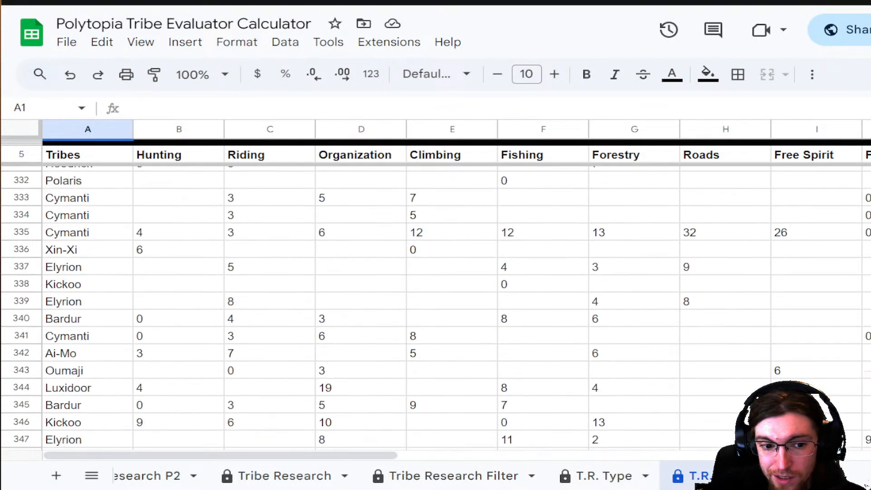
{"action": "scroll", "coordinate": [436, 309], "scroll_direction": "down", "scroll_amount": 1}
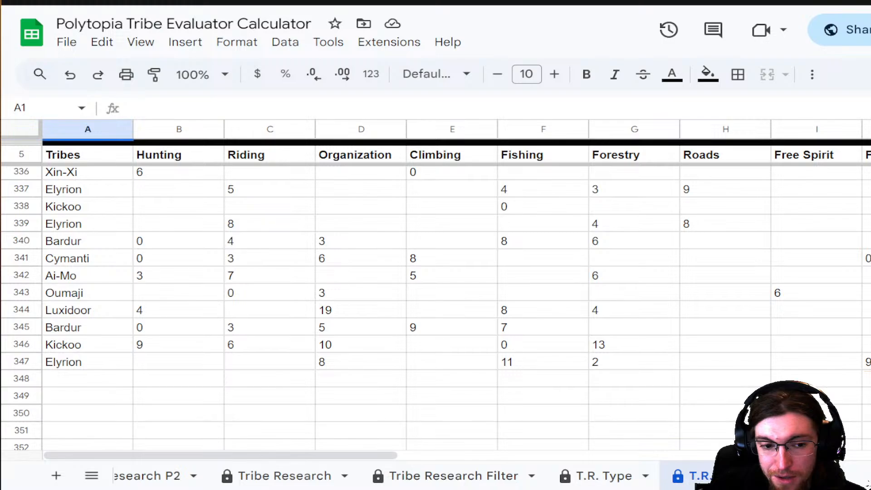
{"action": "scroll", "coordinate": [435, 309], "scroll_direction": "up", "scroll_amount": 20}
{"action": "scroll", "coordinate": [436, 309], "scroll_direction": "down", "scroll_amount": 17}
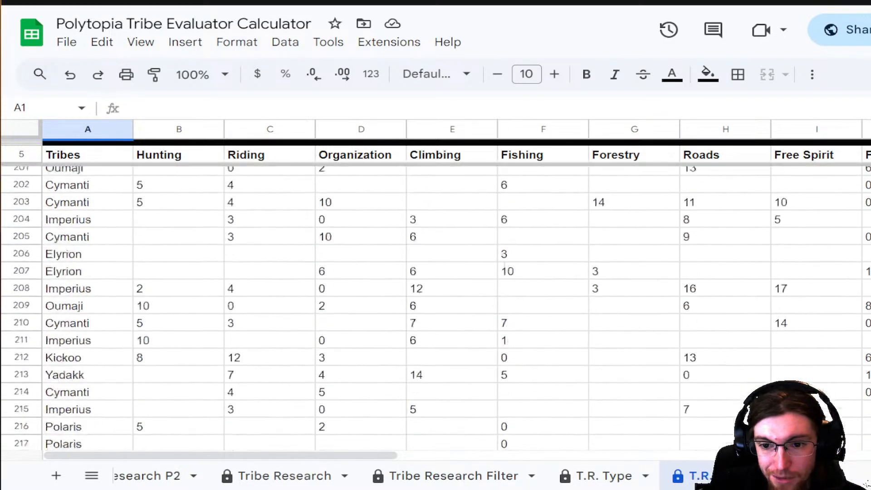
{"action": "scroll", "coordinate": [436, 309], "scroll_direction": "up", "scroll_amount": 20}
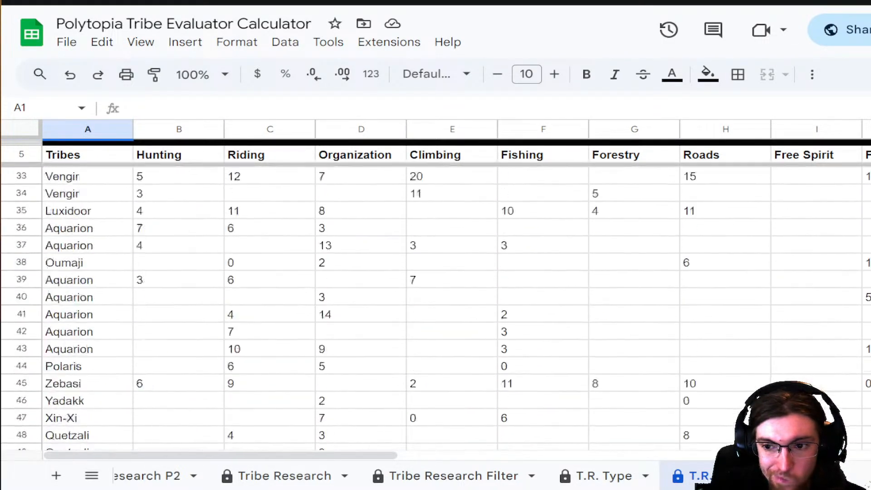
{"action": "scroll", "coordinate": [636, 336], "scroll_direction": "down", "scroll_amount": 20}
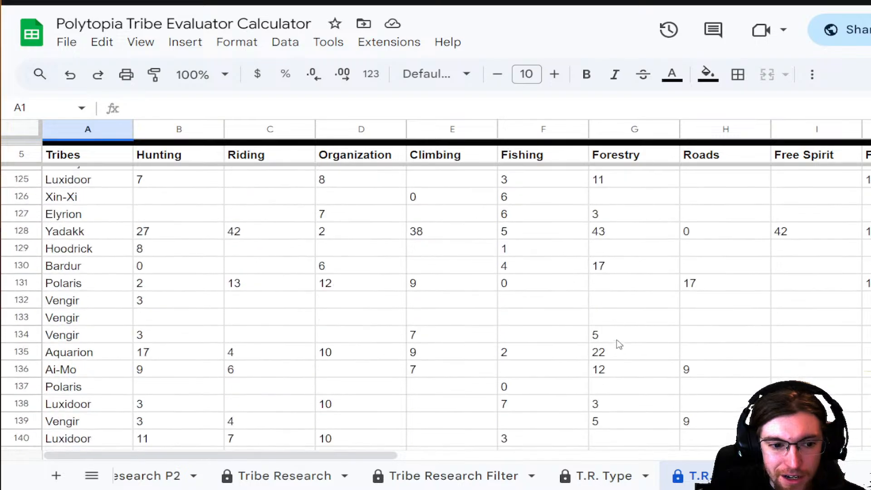
{"action": "scroll", "coordinate": [622, 346], "scroll_direction": "down", "scroll_amount": 15}
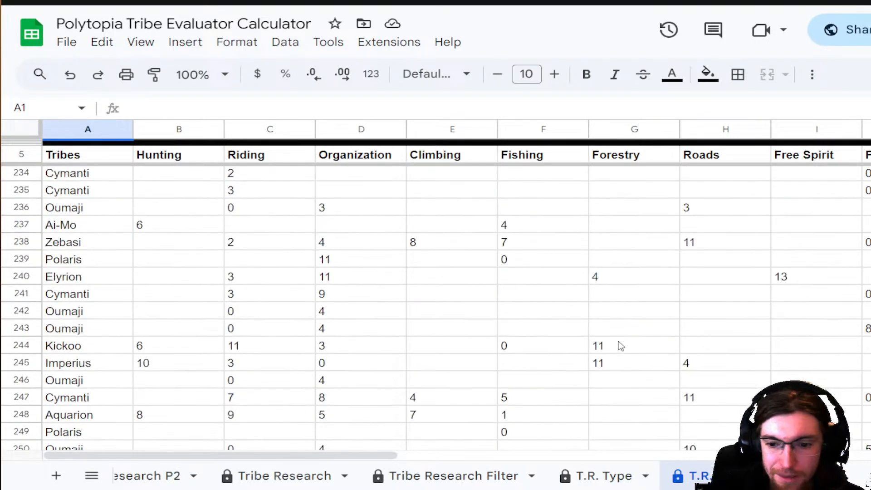
{"action": "scroll", "coordinate": [622, 346], "scroll_direction": "down", "scroll_amount": 6}
{"action": "scroll", "coordinate": [622, 346], "scroll_direction": "down", "scroll_amount": 5}
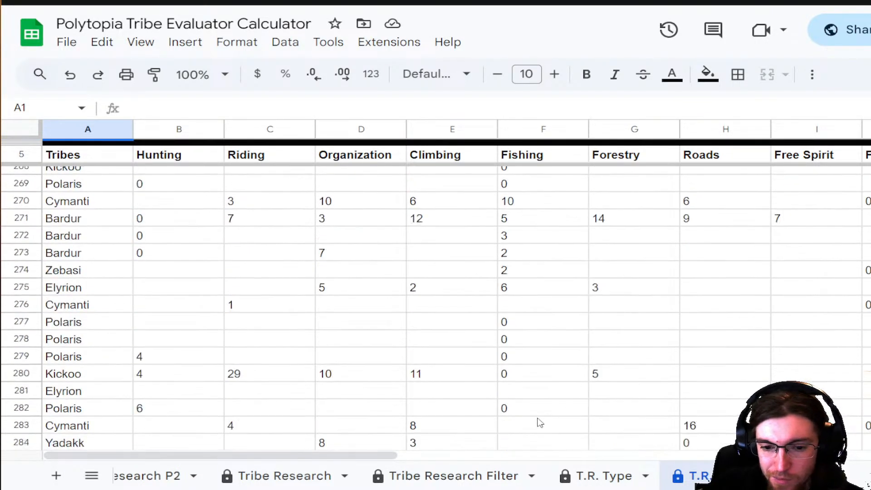
{"action": "left_click", "coordinate": [447, 476]}
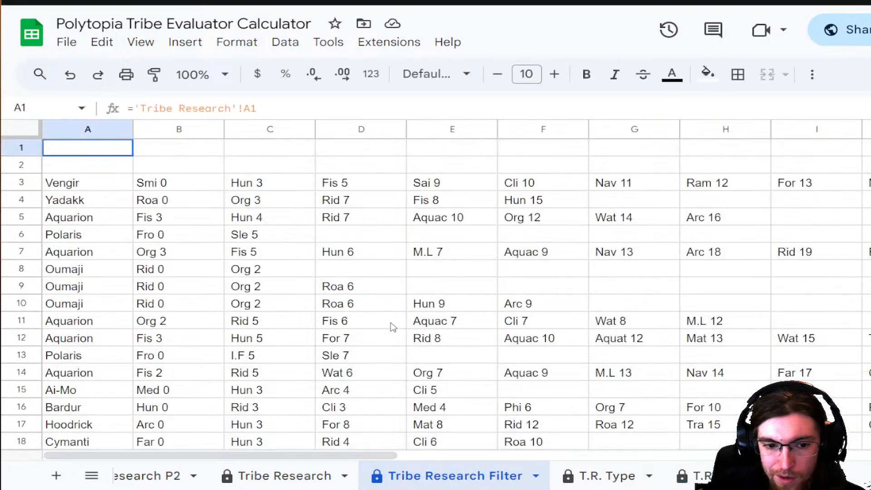
- Flip through Tribe Research P1, P2 and Tribe Research, back to Filter, then T.R. Type
{"action": "scroll", "coordinate": [390, 327], "scroll_direction": "down", "scroll_amount": 7}
{"action": "scroll", "coordinate": [282, 477], "scroll_direction": "left", "scroll_amount": 5}
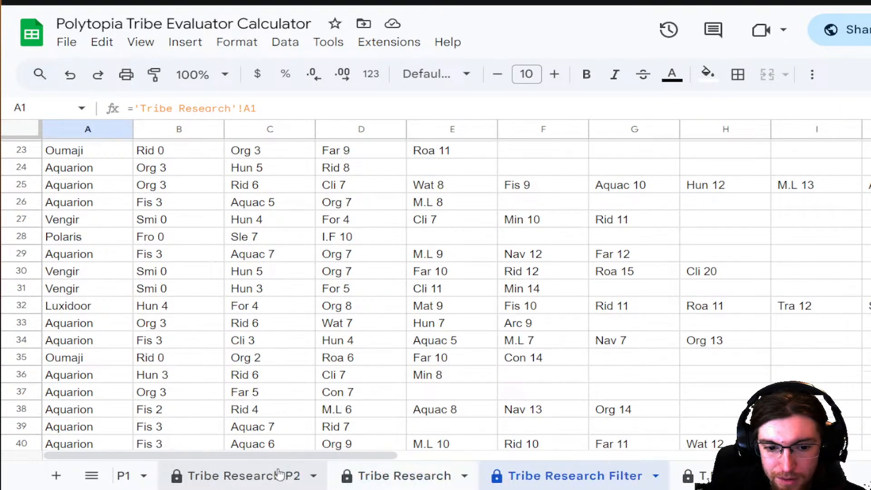
{"action": "left_click", "coordinate": [200, 477]}
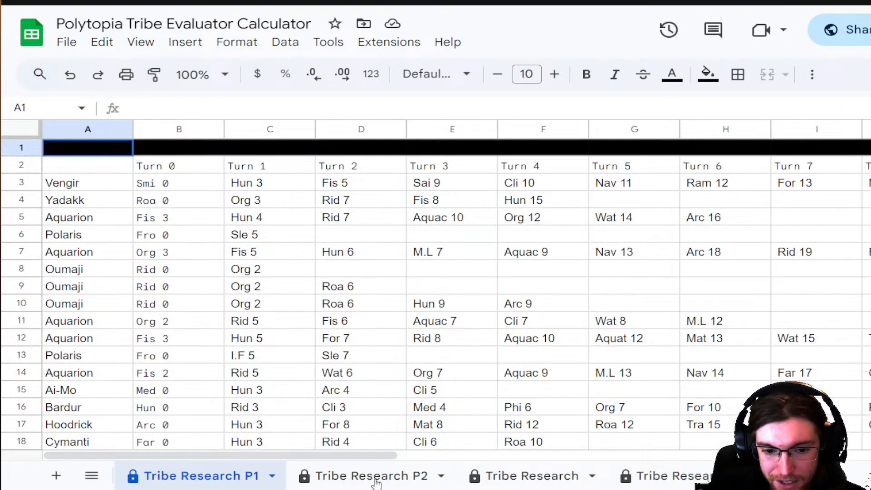
{"action": "left_click", "coordinate": [348, 483]}
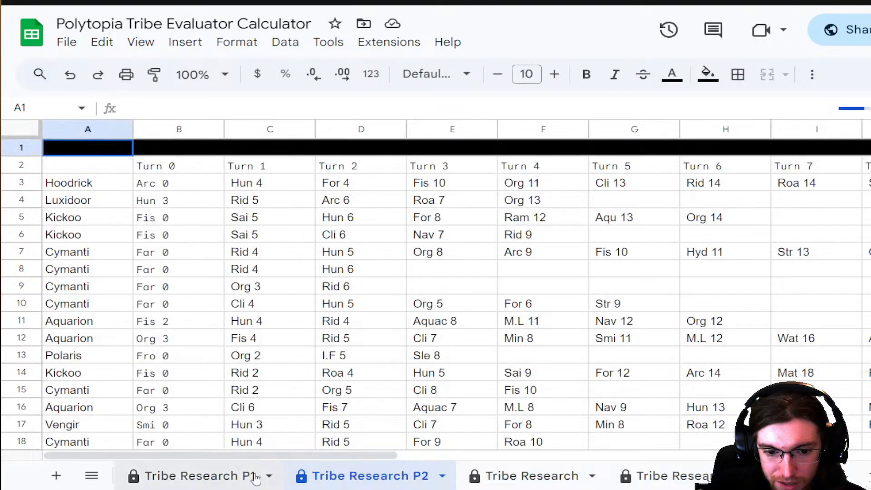
{"action": "left_click", "coordinate": [502, 478]}
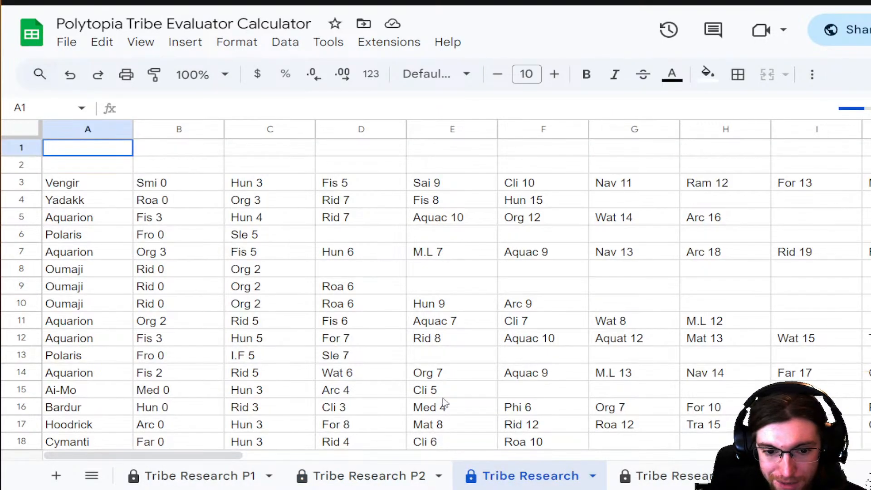
{"action": "left_click", "coordinate": [673, 482]}
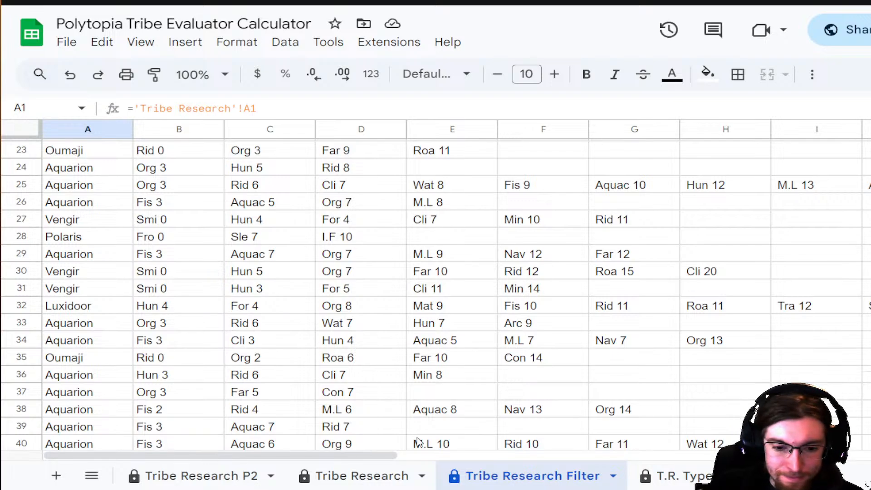
{"action": "scroll", "coordinate": [502, 377], "scroll_direction": "down", "scroll_amount": 4}
{"action": "scroll", "coordinate": [720, 288], "scroll_direction": "up", "scroll_amount": 12}
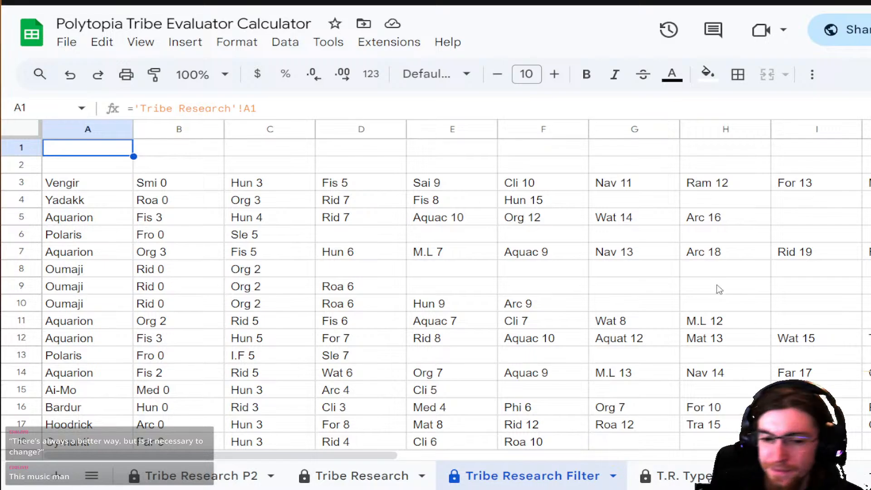
{"action": "left_click", "coordinate": [678, 479]}
- Move from the tribes-by-technology sheet through Tribe Research to T.R. Type
{"action": "scroll", "coordinate": [475, 373], "scroll_direction": "down", "scroll_amount": 10}
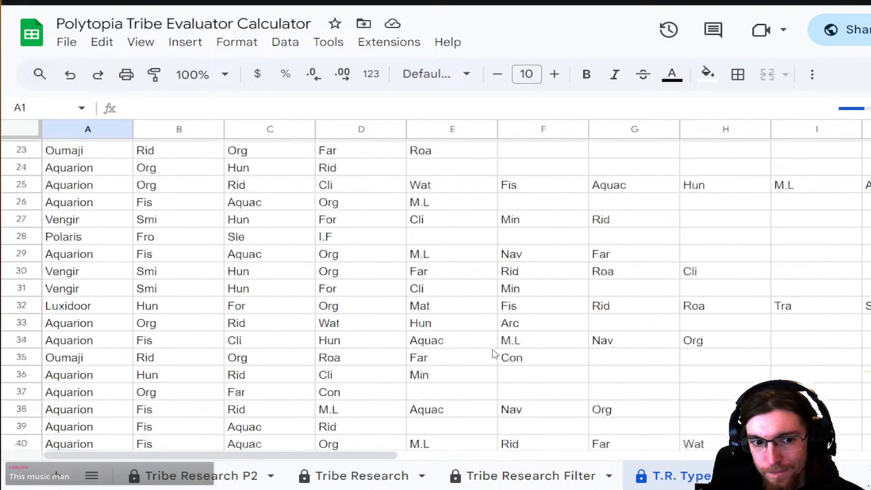
{"action": "scroll", "coordinate": [516, 336], "scroll_direction": "down", "scroll_amount": 6}
{"action": "scroll", "coordinate": [515, 336], "scroll_direction": "up", "scroll_amount": 15}
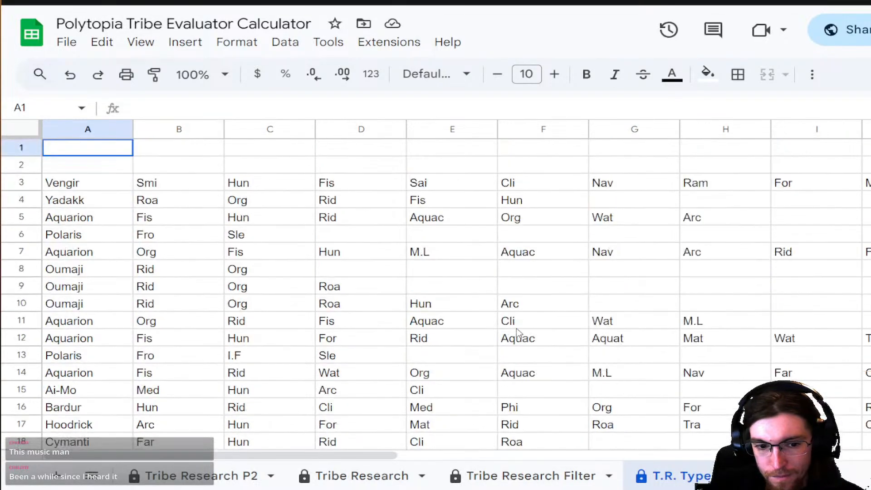
{"action": "left_click", "coordinate": [785, 477]}
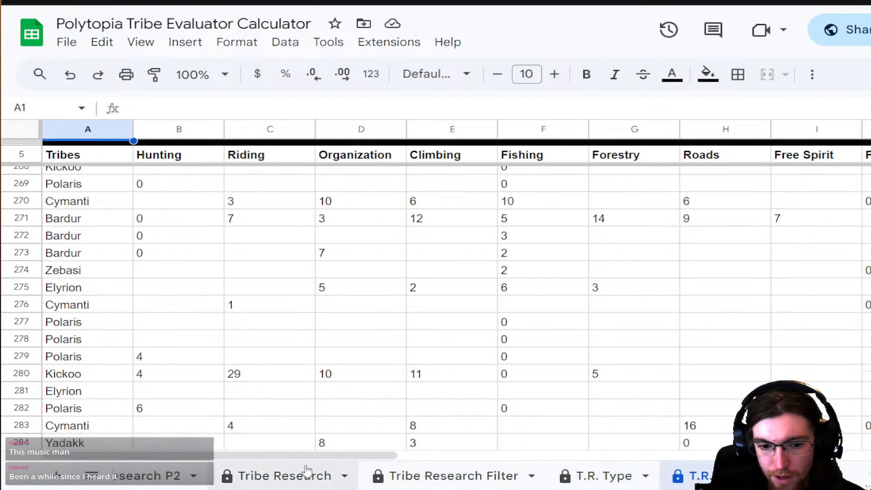
{"action": "left_click", "coordinate": [293, 476]}
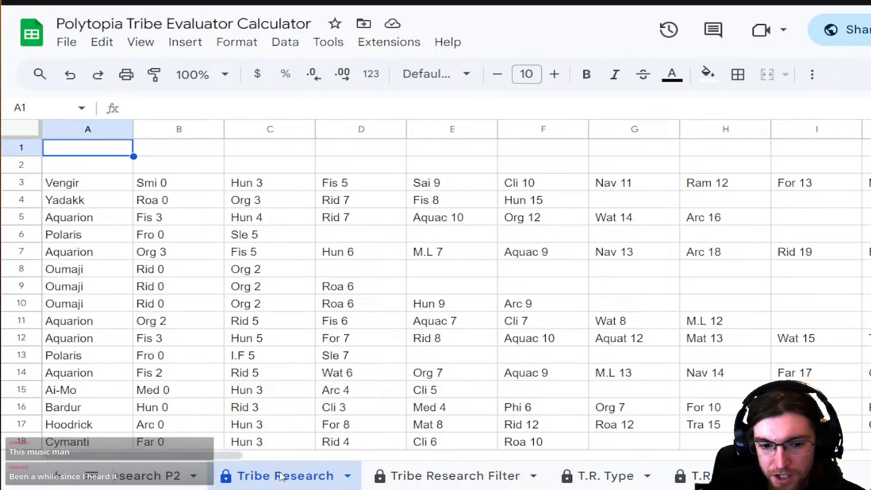
{"action": "left_click", "coordinate": [597, 476]}
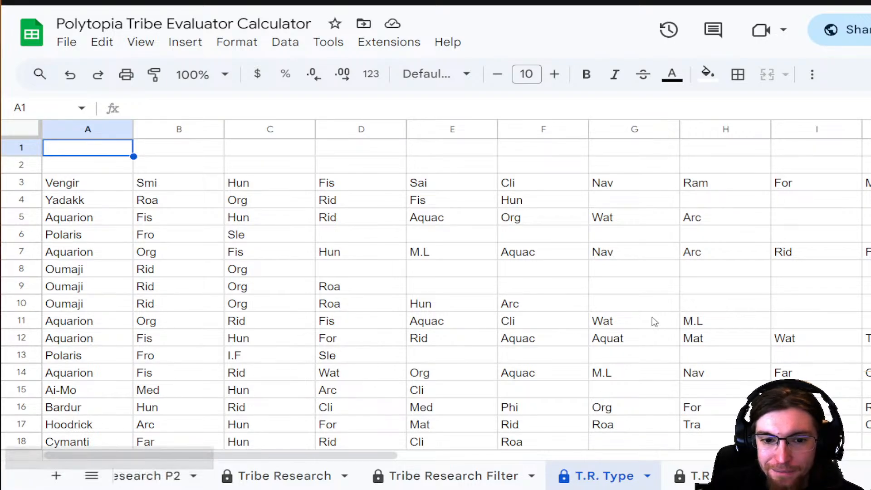
- Compare Tribe Research Filter against T.R. Type, ending on the T.R. Type sheet
{"action": "left_click", "coordinate": [440, 476]}
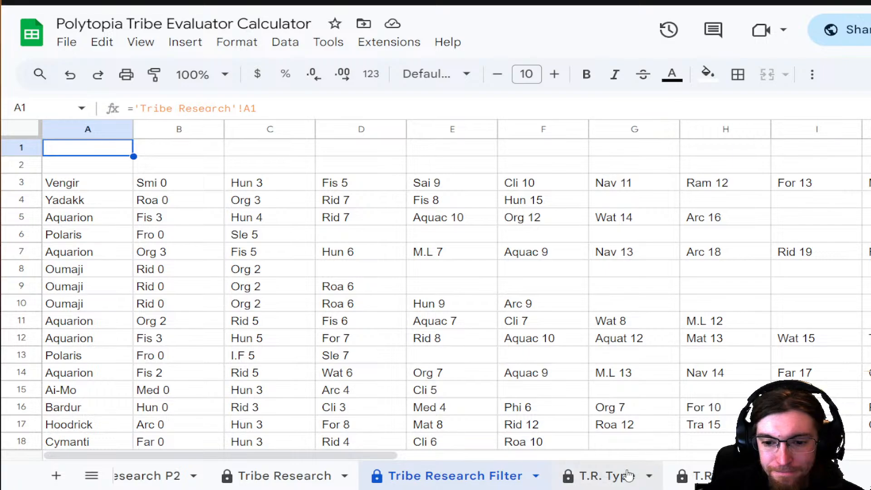
{"action": "left_click", "coordinate": [685, 474]}
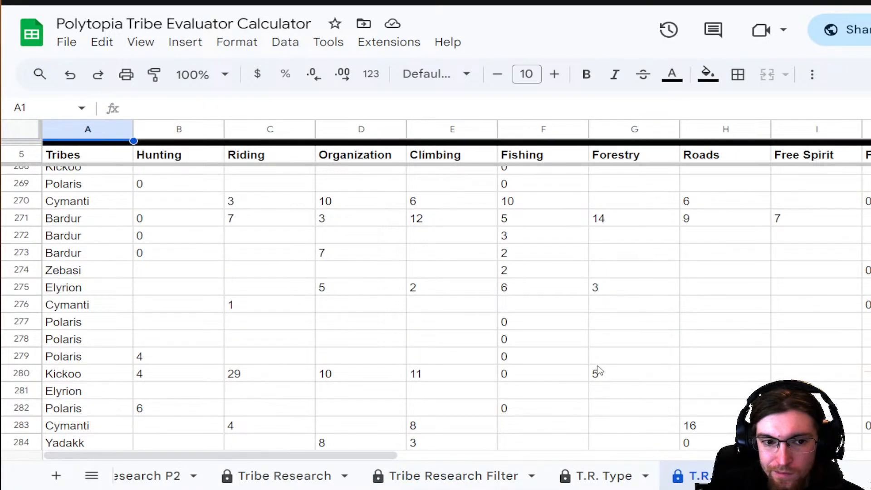
{"action": "scroll", "coordinate": [597, 363], "scroll_direction": "up", "scroll_amount": 20}
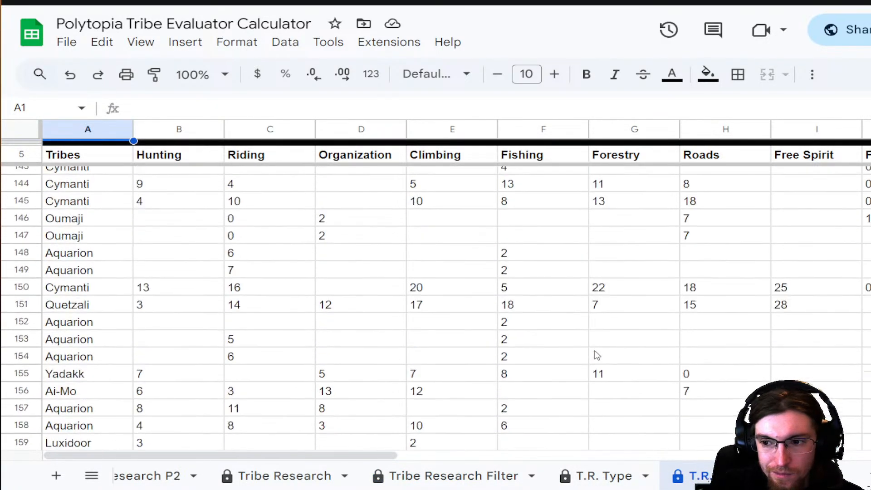
{"action": "scroll", "coordinate": [597, 355], "scroll_direction": "up", "scroll_amount": 6}
{"action": "scroll", "coordinate": [236, 175], "scroll_direction": "up", "scroll_amount": 20}
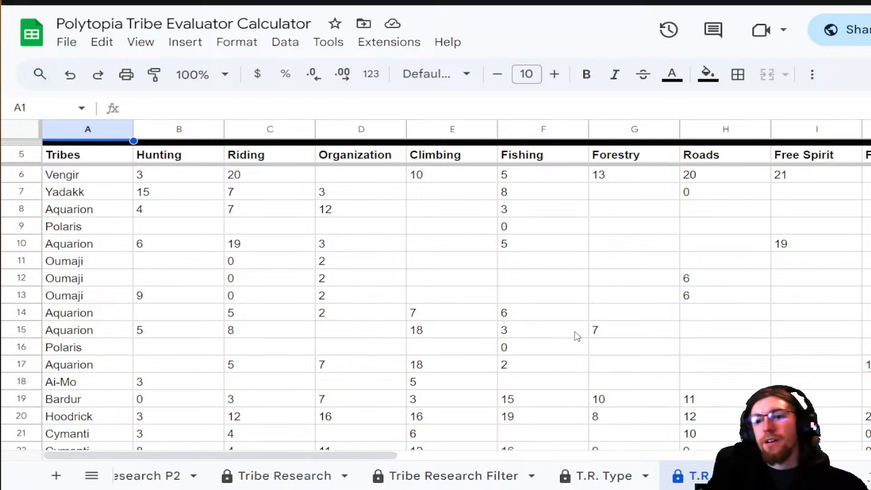
{"action": "left_click", "coordinate": [608, 483]}
{"action": "left_click", "coordinate": [467, 476]}
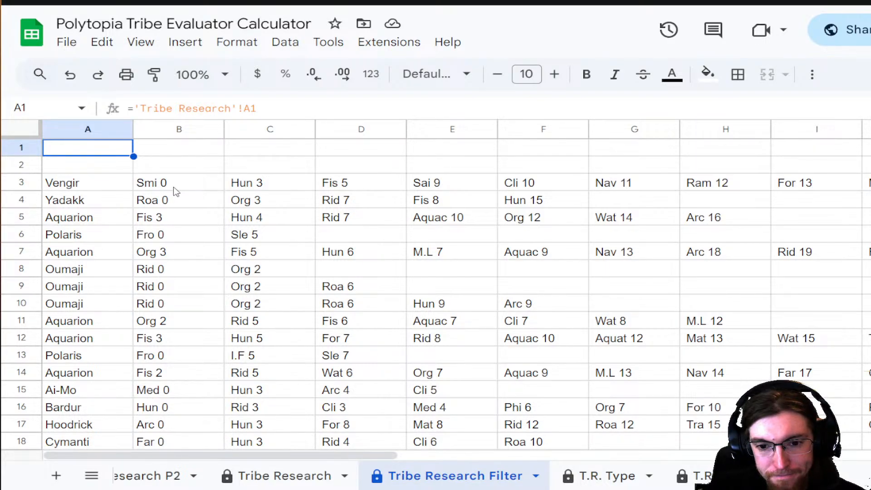
{"action": "left_click", "coordinate": [606, 475]}
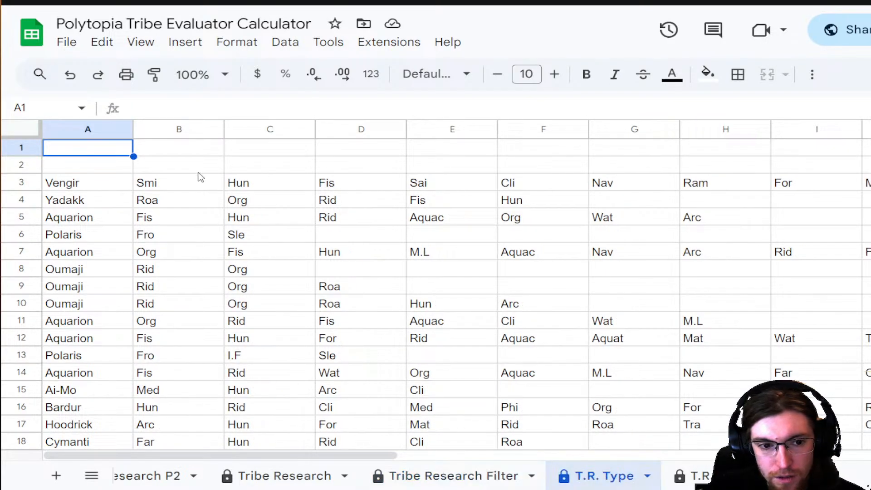
- Inspect the formula in B3, then the formula in B6 on the next tribe research sheet
{"action": "left_click", "coordinate": [196, 183]}
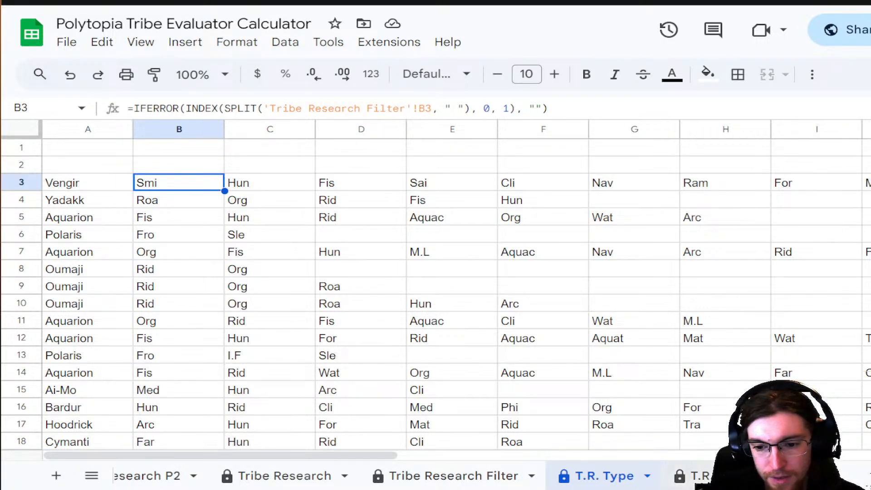
{"action": "key", "text": "ctrl+shift+Page_Down"}
{"action": "left_click", "coordinate": [189, 179]}
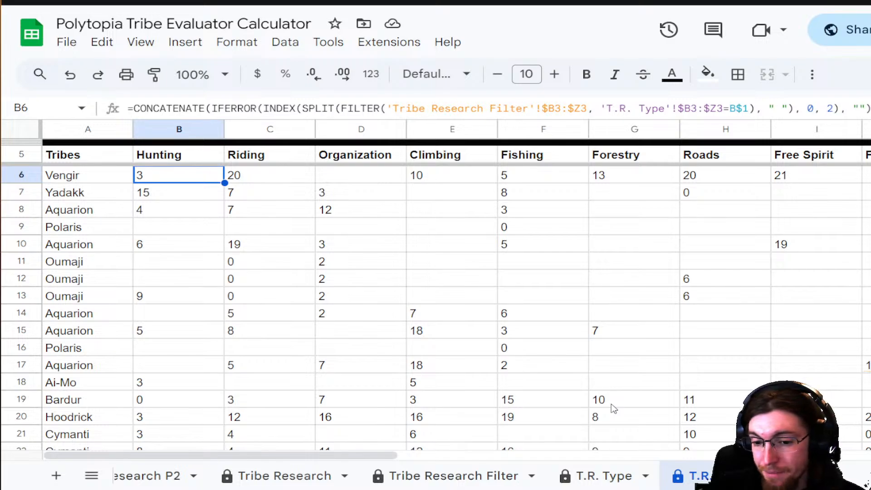
- Scroll the sheet tab bar left to find and open the Google Form sheet
{"action": "scroll", "coordinate": [467, 475], "scroll_direction": "left", "scroll_amount": 5}
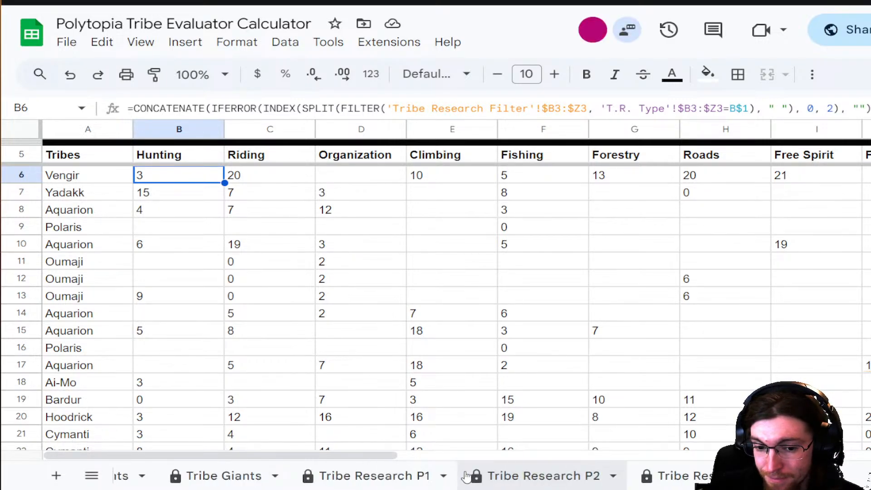
{"action": "scroll", "coordinate": [467, 476], "scroll_direction": "left", "scroll_amount": 10}
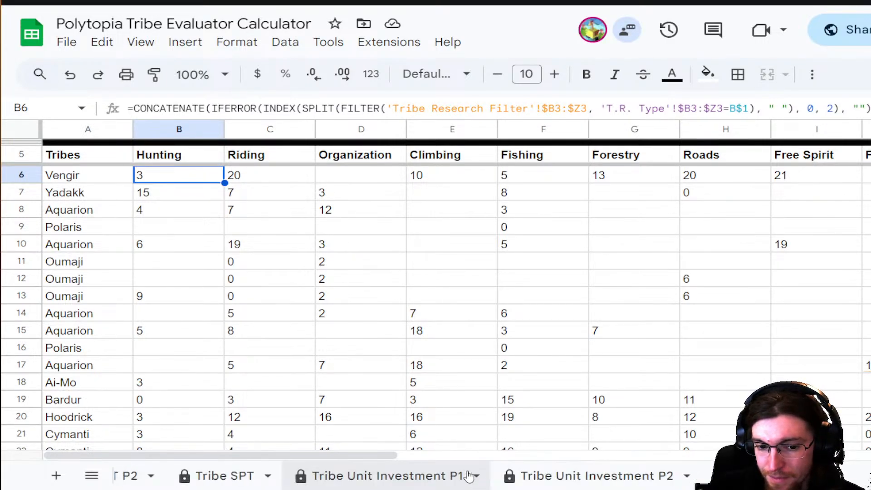
{"action": "scroll", "coordinate": [469, 477], "scroll_direction": "left", "scroll_amount": 5}
{"action": "scroll", "coordinate": [469, 476], "scroll_direction": "left", "scroll_amount": 10}
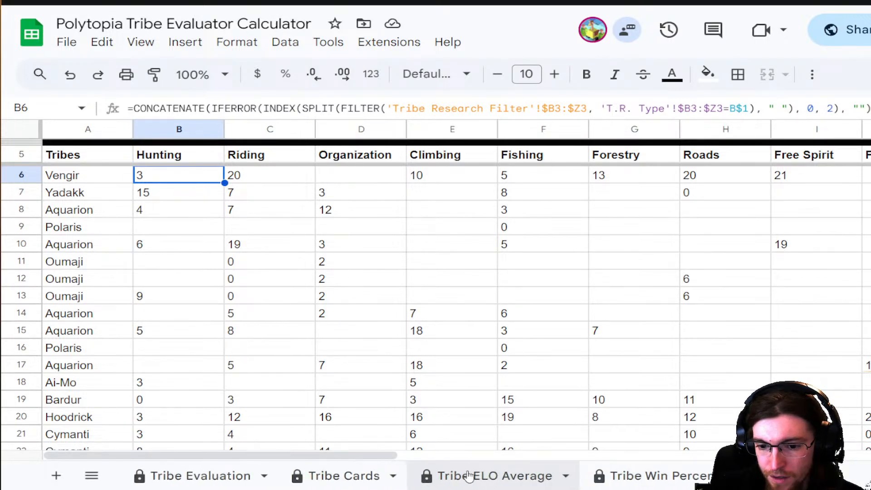
{"action": "scroll", "coordinate": [469, 476], "scroll_direction": "down", "scroll_amount": 3}
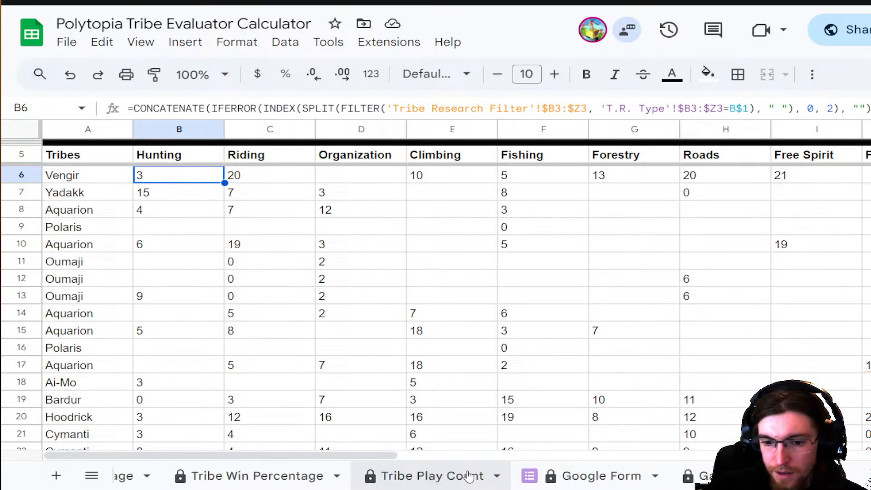
{"action": "left_click", "coordinate": [599, 477]}
- Scroll back to column A and down to row 1155 of the Google Form sheet
{"action": "scroll", "coordinate": [436, 295], "scroll_direction": "down", "scroll_amount": 5}
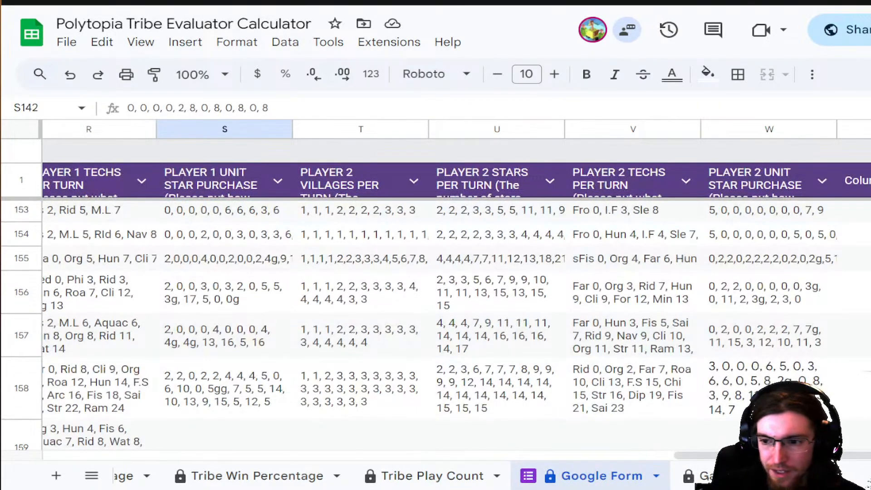
{"action": "scroll", "coordinate": [436, 295], "scroll_direction": "left", "scroll_amount": 15}
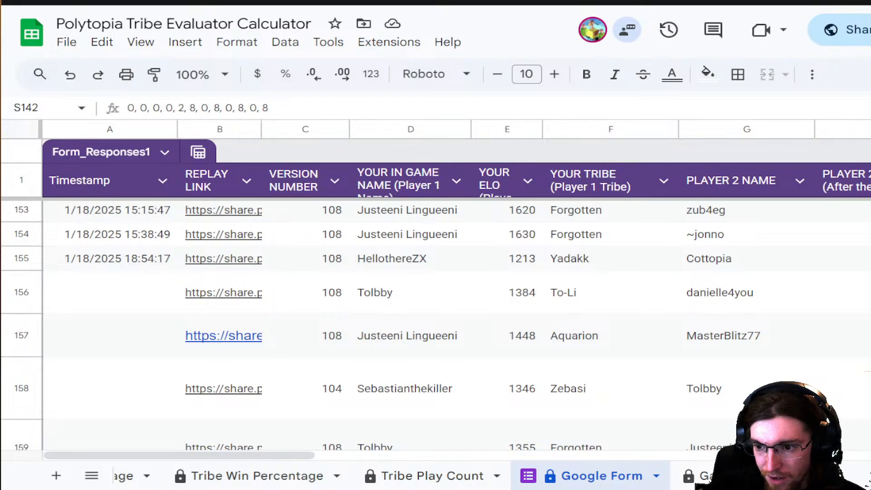
{"action": "scroll", "coordinate": [436, 295], "scroll_direction": "down", "scroll_amount": 20}
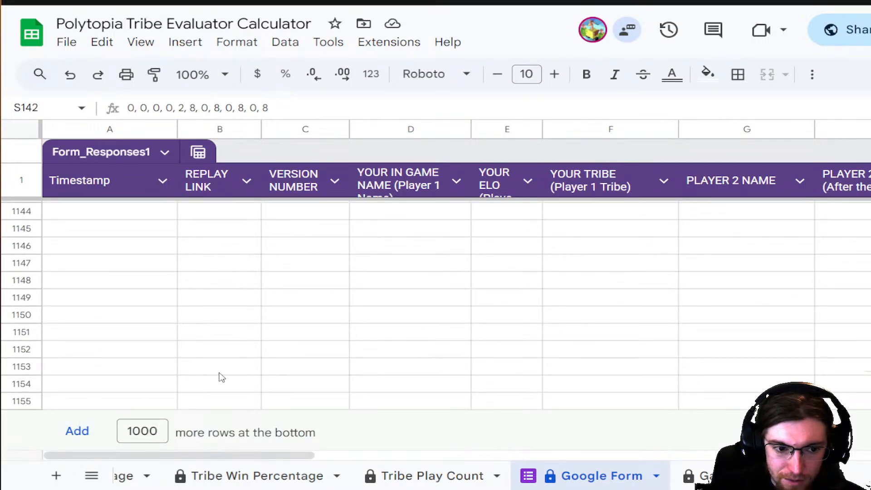
- Add 846 rows at the bottom so the Google Form sheet reaches row 2001
{"action": "left_click", "coordinate": [161, 431]}
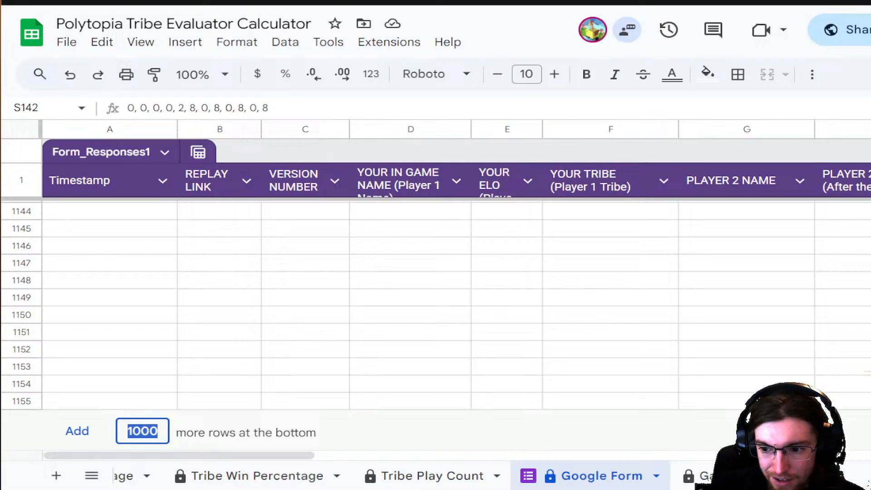
{"action": "scroll", "coordinate": [436, 318], "scroll_direction": "up", "scroll_amount": 20}
{"action": "scroll", "coordinate": [436, 318], "scroll_direction": "down", "scroll_amount": 20}
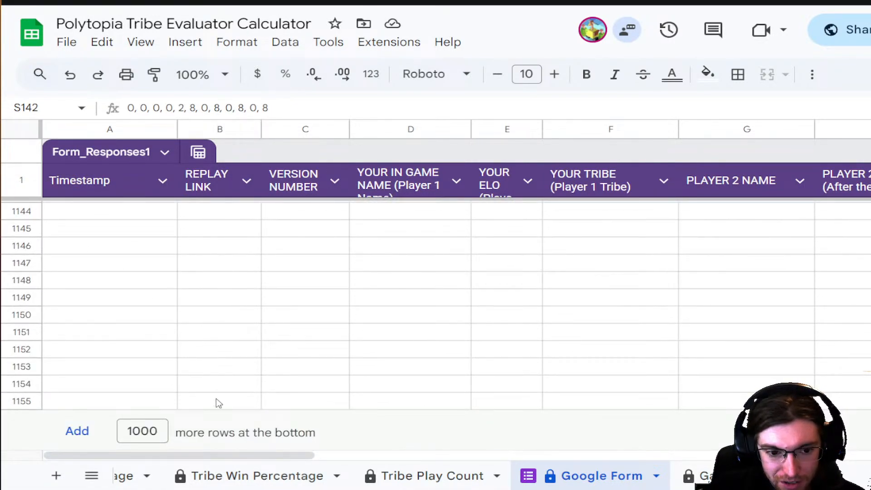
{"action": "left_click", "coordinate": [160, 433]}
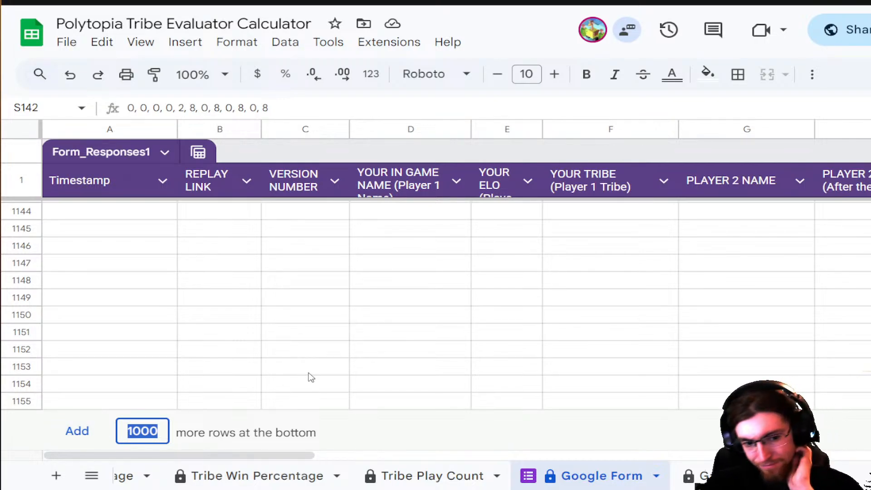
{"action": "type", "text": "2001"}
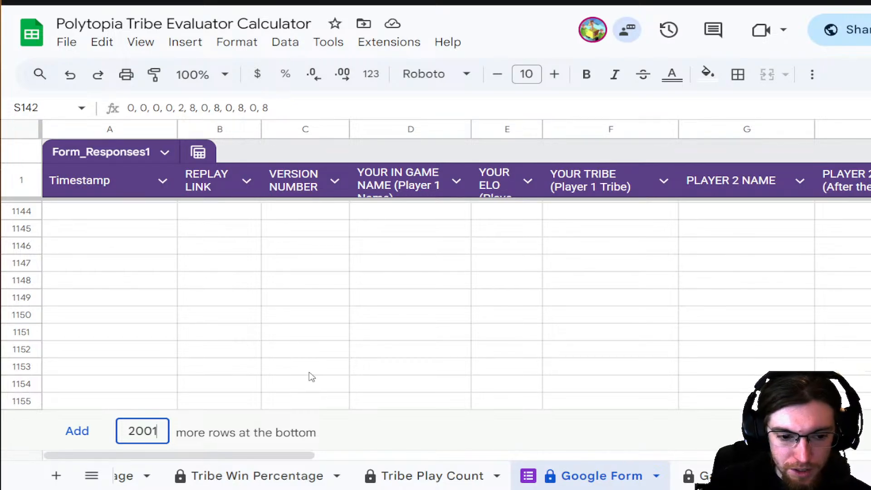
{"action": "key", "text": "BackSpace"}
{"action": "key", "text": "BackSpace"}
{"action": "key", "text": "BackSpace"}
{"action": "key", "text": "BackSpace"}
{"action": "type", "text": "1996"}
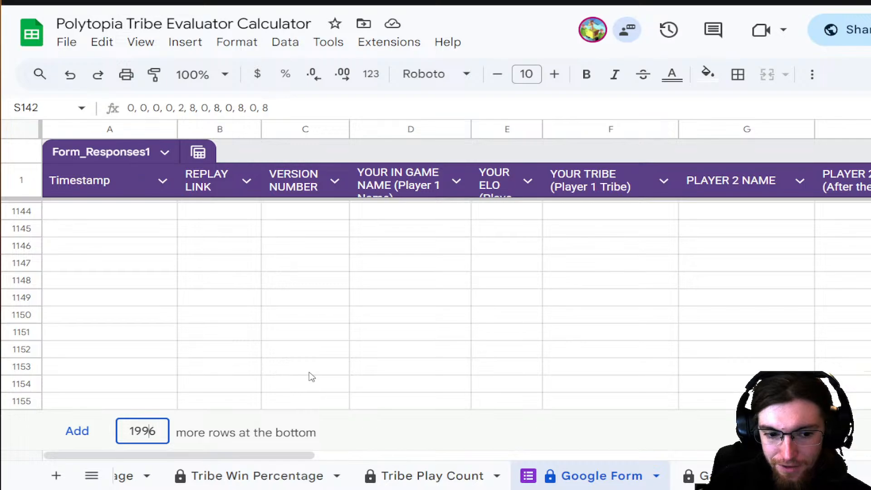
{"action": "key", "text": "Left"}
{"action": "key", "text": "BackSpace"}
{"action": "type", "text": "4"}
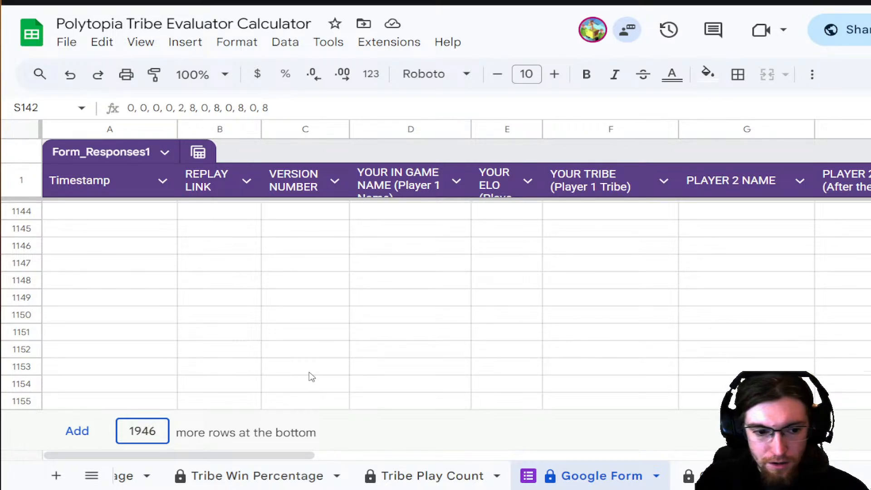
{"action": "key", "text": "Left"}
{"action": "key", "text": "BackSpace"}
{"action": "type", "text": "8"}
{"action": "key", "text": "Left"}
{"action": "key", "text": "BackSpace"}
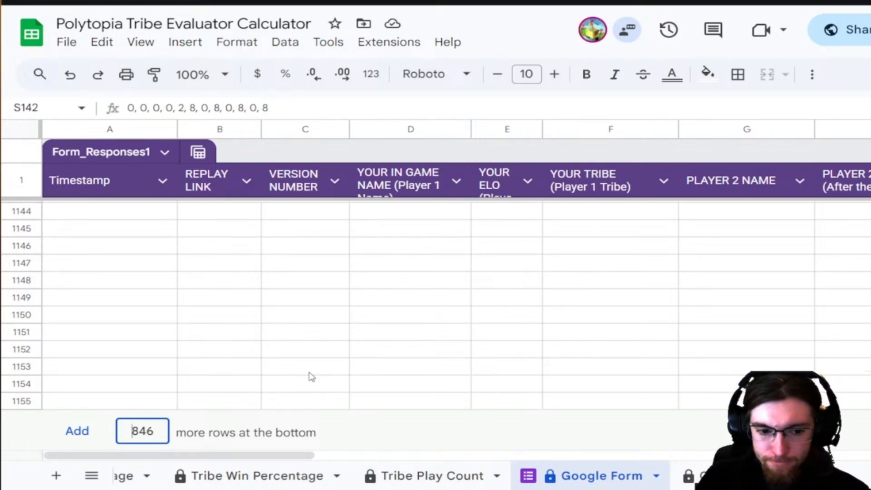
{"action": "left_click", "coordinate": [78, 431]}
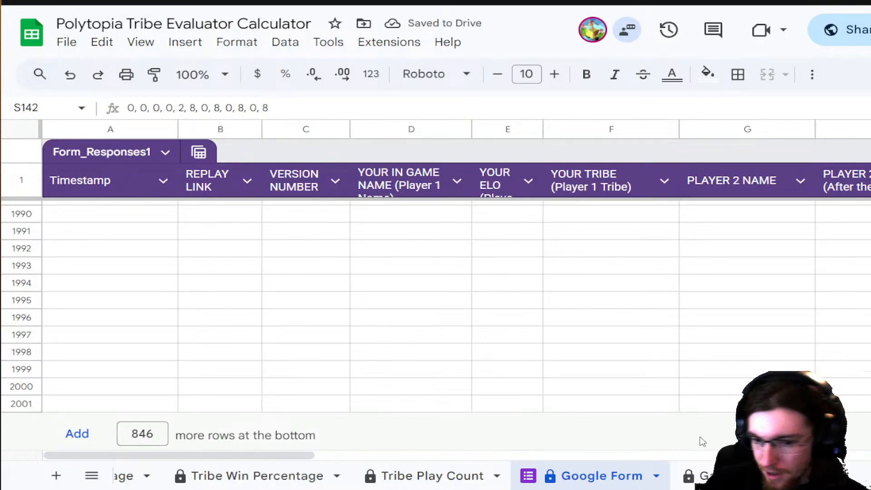
{"action": "left_click", "coordinate": [692, 476]}
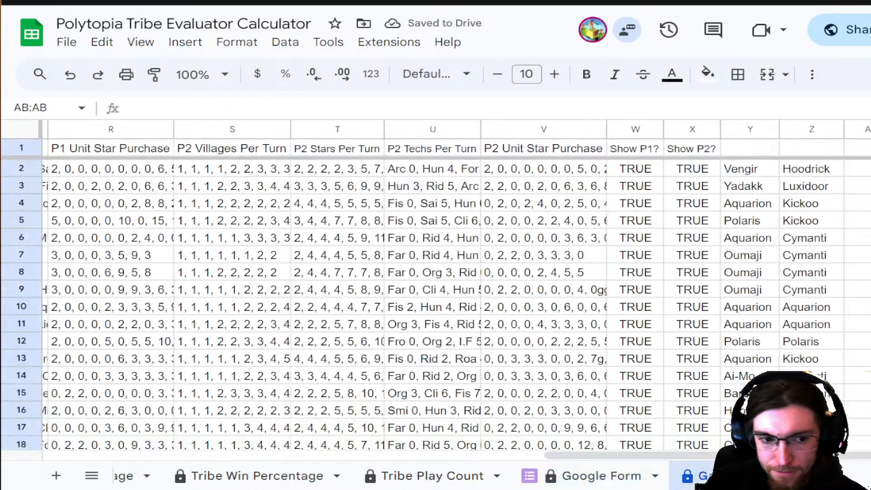
- Add 1001 rows below row 1000 of Game Data, extending it to row 2001
{"action": "left_click_drag", "start_coordinate": [672, 459], "coordinate": [136, 460]}
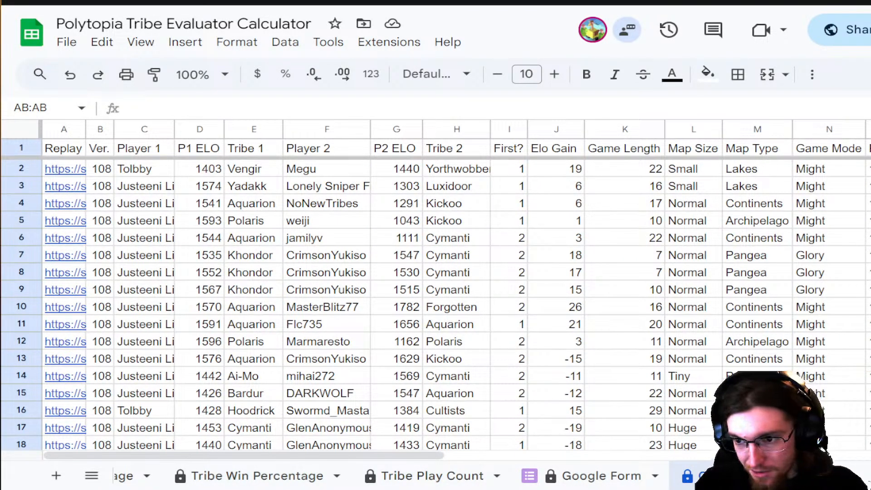
{"action": "scroll", "coordinate": [435, 304], "scroll_direction": "down", "scroll_amount": 20}
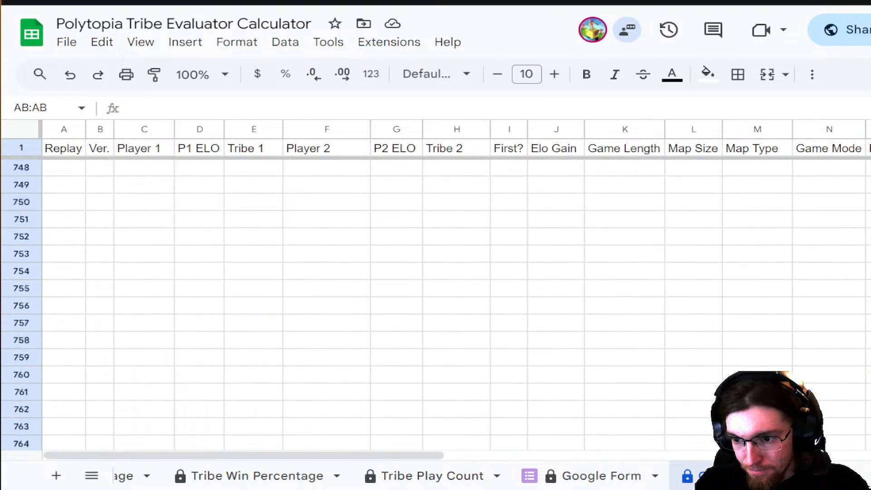
{"action": "left_click", "coordinate": [162, 424]}
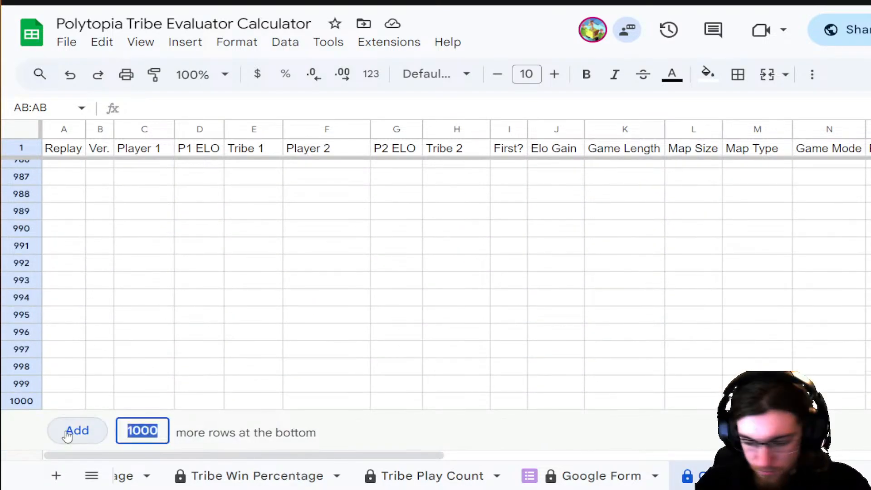
{"action": "type", "text": "2"}
{"action": "key", "text": "BackSpace"}
{"action": "type", "text": "1001"}
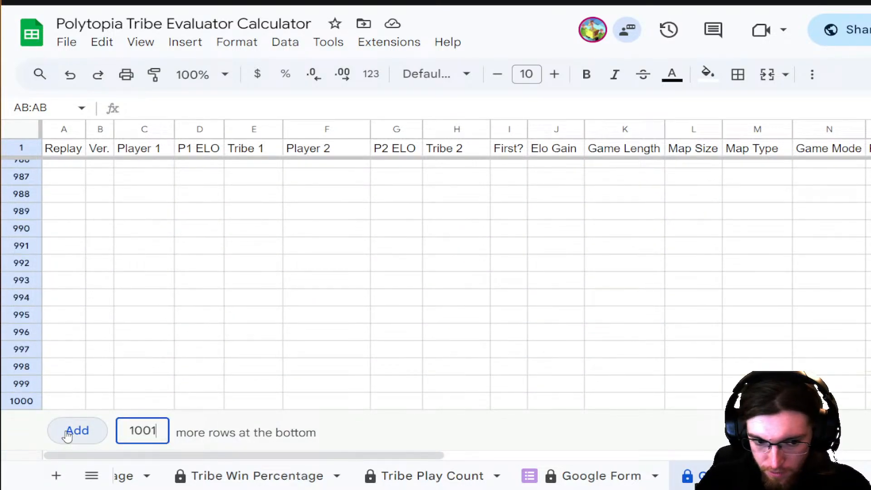
{"action": "left_click", "coordinate": [67, 432]}
{"action": "left_click", "coordinate": [90, 376]}
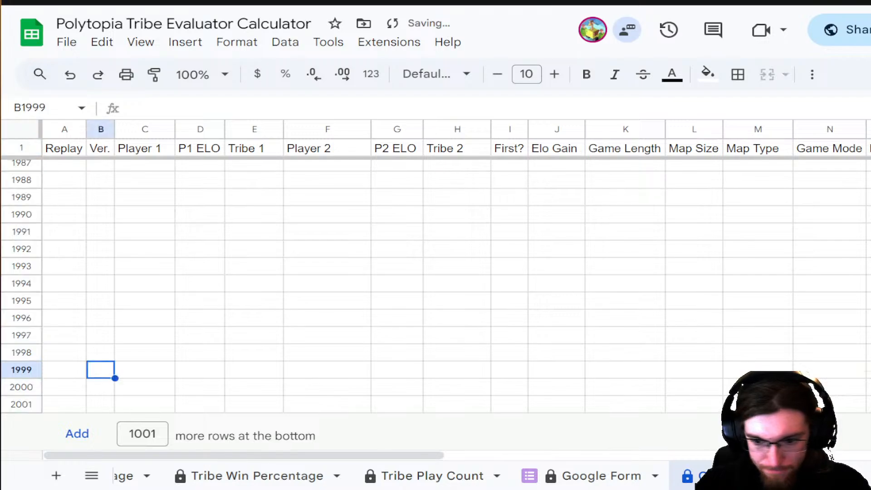
{"action": "scroll", "coordinate": [526, 474], "scroll_direction": "down", "scroll_amount": 8}
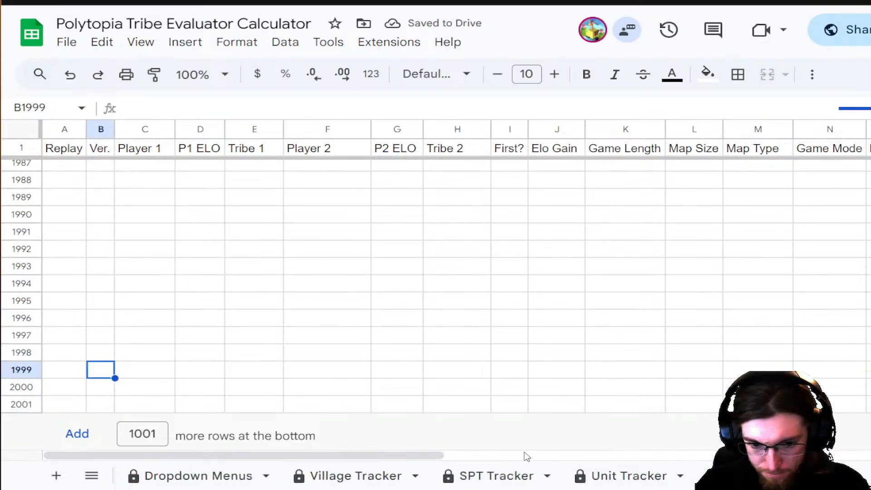
{"action": "scroll", "coordinate": [499, 481], "scroll_direction": "up", "scroll_amount": 2}
{"action": "scroll", "coordinate": [487, 484], "scroll_direction": "up", "scroll_amount": 2}
- On Dropdown Menus, select F243:G247 to confirm where the number list ends
{"action": "left_click", "coordinate": [398, 483]}
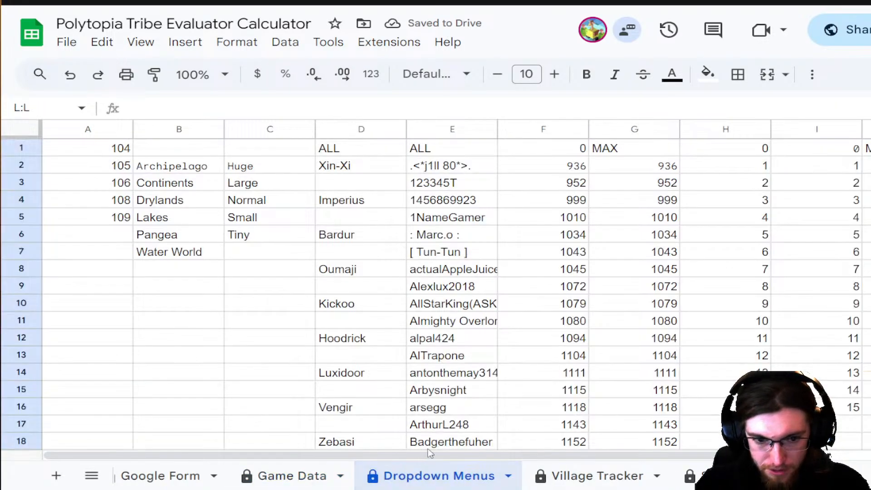
{"action": "scroll", "coordinate": [449, 344], "scroll_direction": "down", "scroll_amount": 15}
{"action": "scroll", "coordinate": [450, 343], "scroll_direction": "down", "scroll_amount": 20}
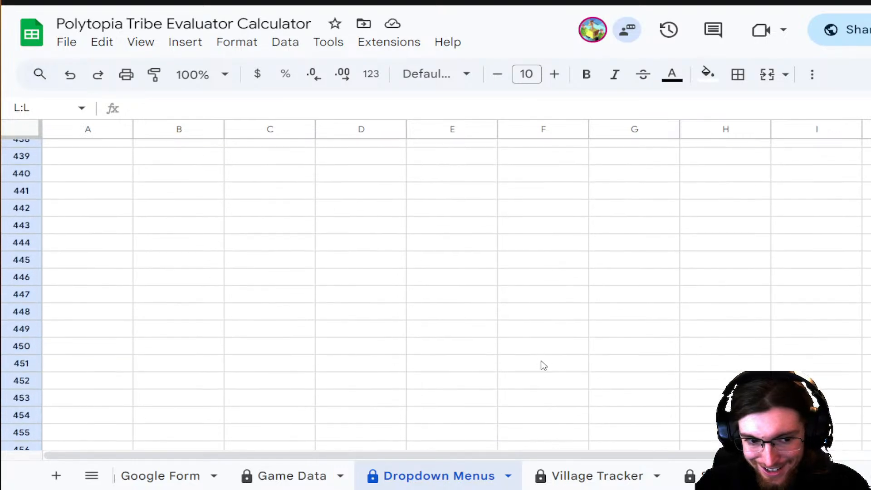
{"action": "scroll", "coordinate": [658, 375], "scroll_direction": "up", "scroll_amount": 20}
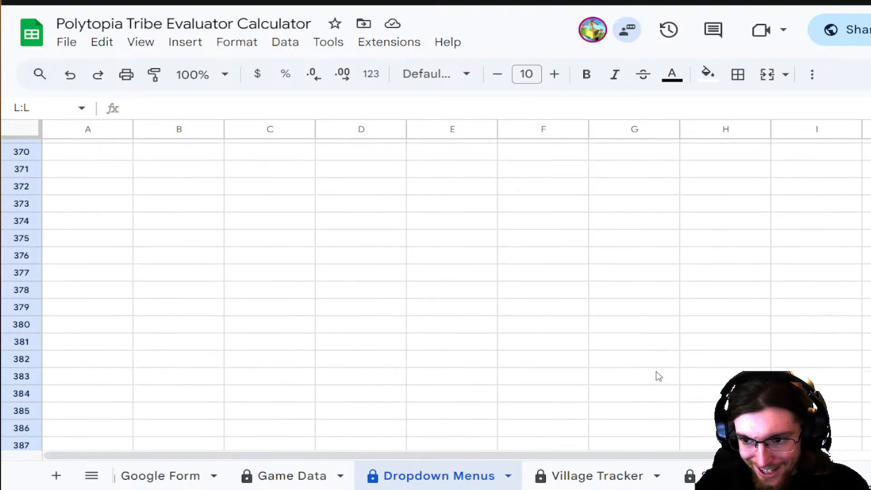
{"action": "scroll", "coordinate": [449, 295], "scroll_direction": "up", "scroll_amount": 10}
{"action": "scroll", "coordinate": [449, 295], "scroll_direction": "up", "scroll_amount": 20}
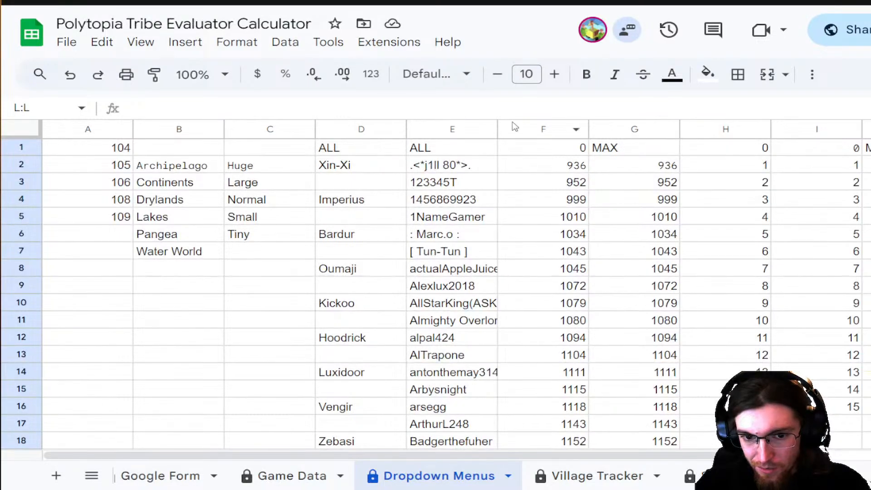
{"action": "scroll", "coordinate": [458, 367], "scroll_direction": "down", "scroll_amount": 12}
{"action": "scroll", "coordinate": [457, 367], "scroll_direction": "down", "scroll_amount": 20}
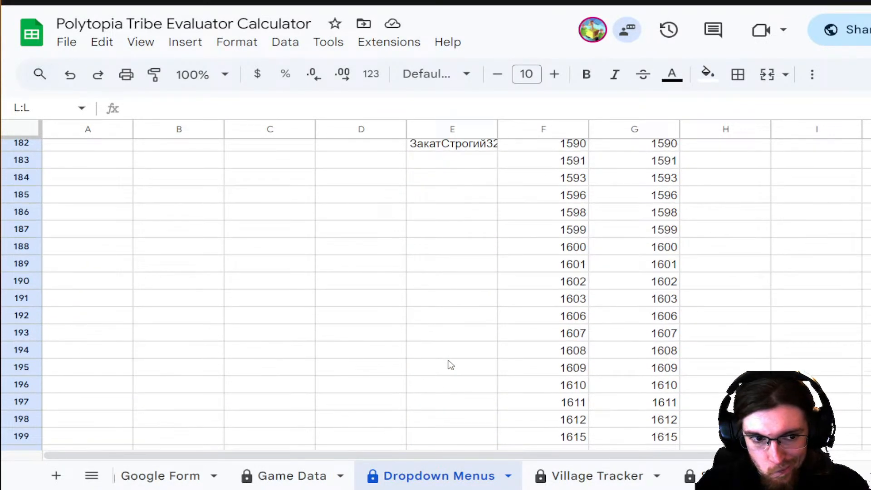
{"action": "scroll", "coordinate": [450, 366], "scroll_direction": "down", "scroll_amount": 20}
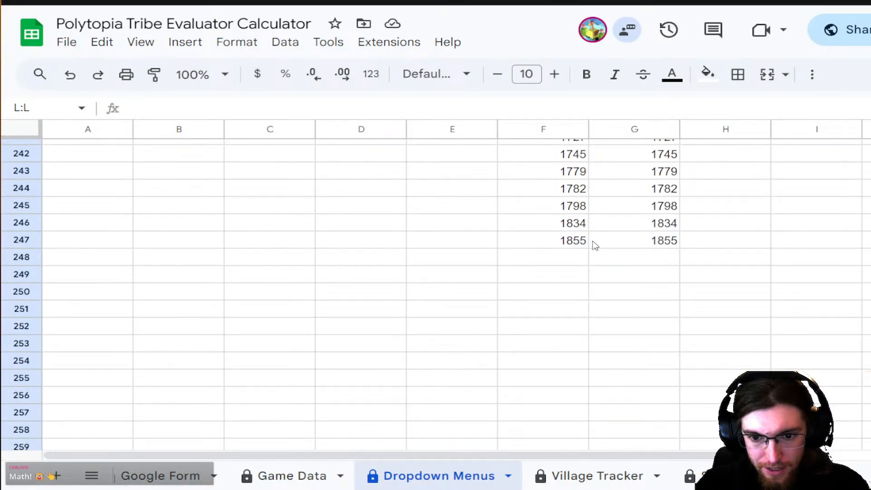
{"action": "left_click_drag", "start_coordinate": [552, 240], "coordinate": [660, 172]}
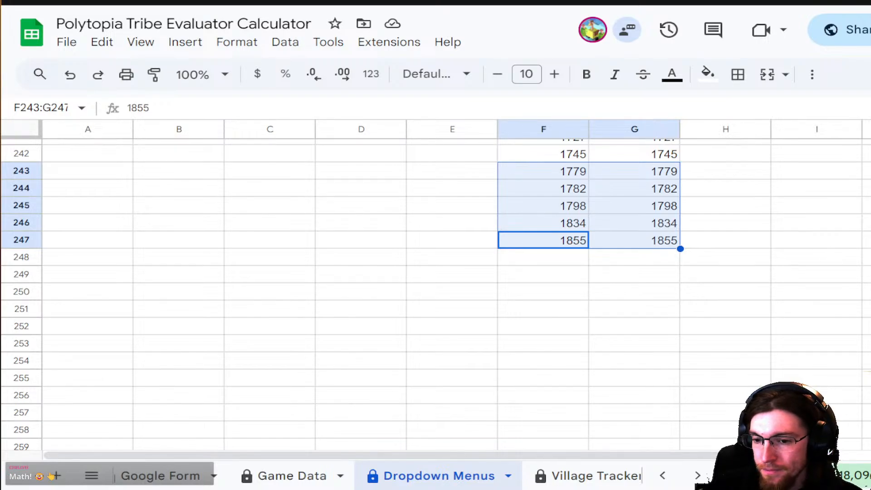
{"action": "scroll", "coordinate": [436, 291], "scroll_direction": "up", "scroll_amount": 20}
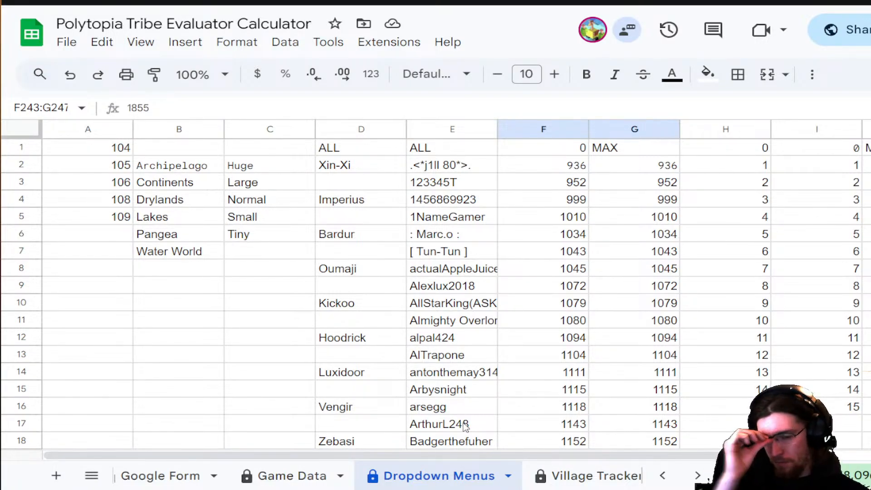
{"action": "scroll", "coordinate": [404, 472], "scroll_direction": "down", "scroll_amount": 3}
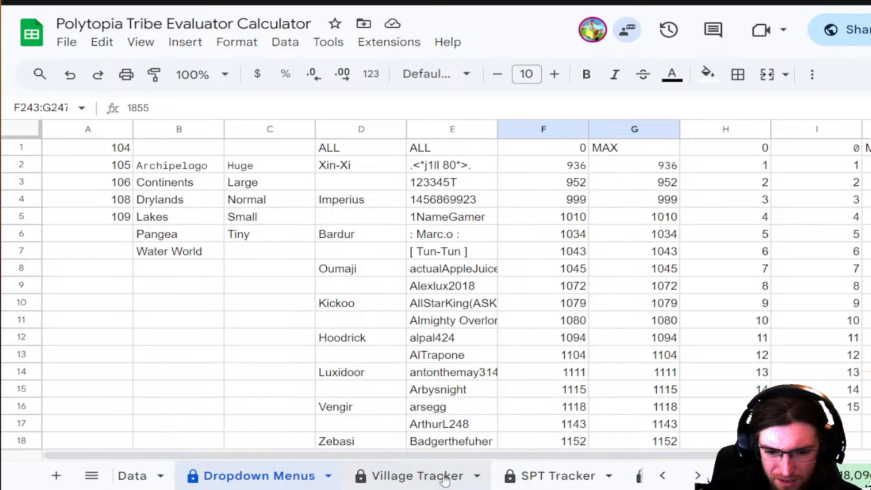
- Scroll Village Tracker to its last tribe rows, ending at row 70
{"action": "left_click", "coordinate": [445, 480]}
{"action": "scroll", "coordinate": [606, 296], "scroll_direction": "up", "scroll_amount": 2}
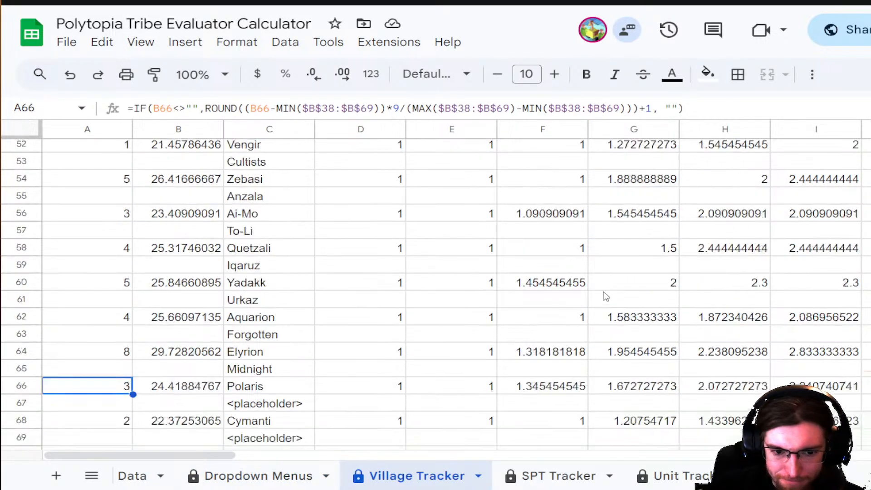
{"action": "scroll", "coordinate": [606, 296], "scroll_direction": "down", "scroll_amount": 2}
{"action": "scroll", "coordinate": [555, 474], "scroll_direction": "down", "scroll_amount": 3}
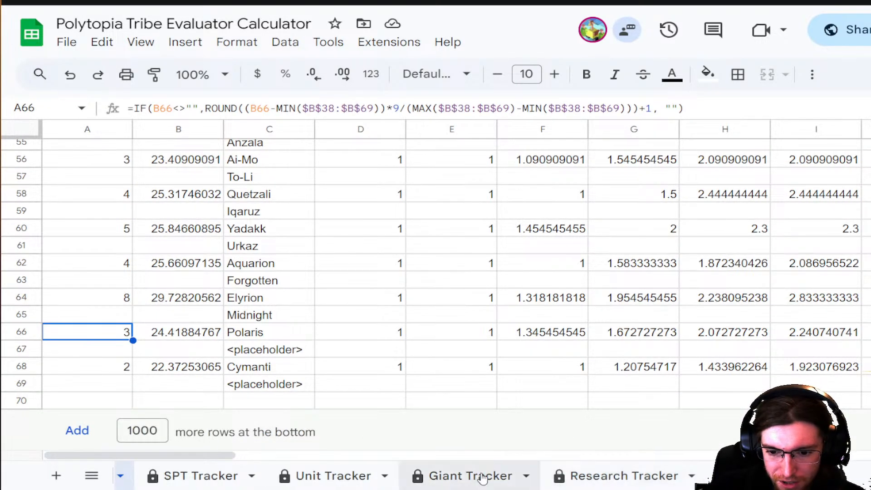
{"action": "scroll", "coordinate": [586, 477], "scroll_direction": "down", "scroll_amount": 3}
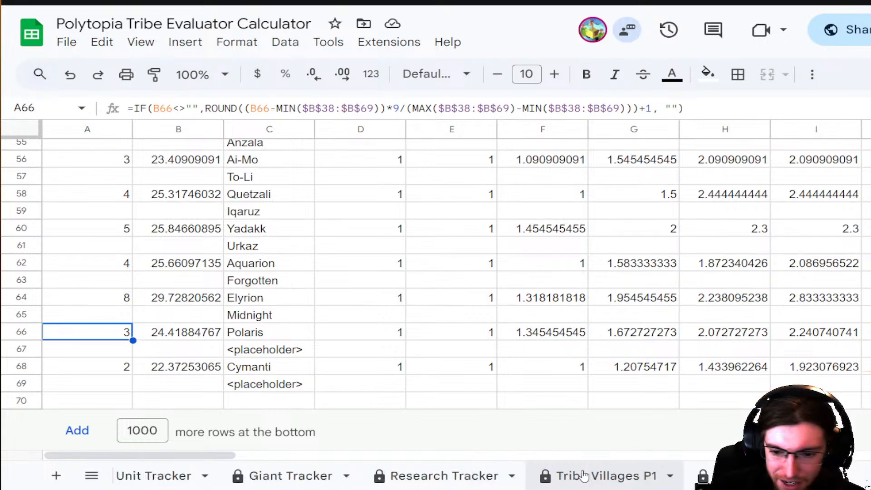
- Insert one row below row 1001 on Tribe Villages P1 so it runs to row 1002
{"action": "left_click", "coordinate": [585, 476]}
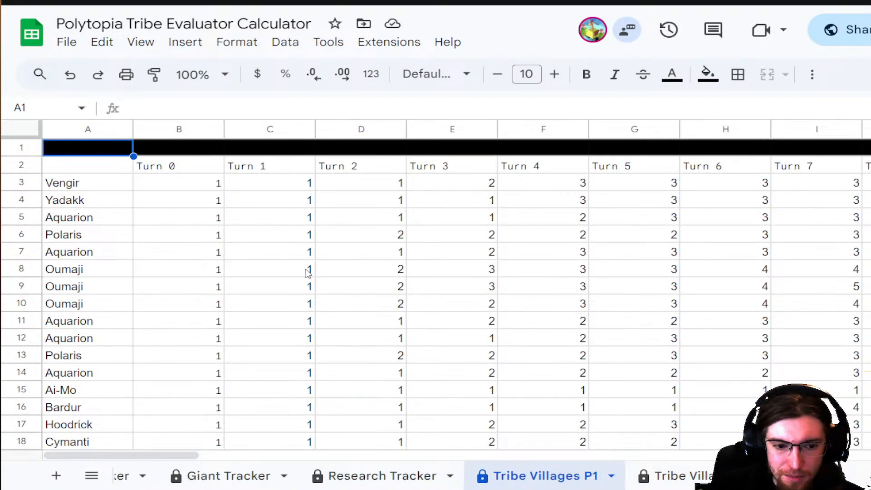
{"action": "scroll", "coordinate": [313, 274], "scroll_direction": "down", "scroll_amount": 20}
{"action": "scroll", "coordinate": [363, 282], "scroll_direction": "up", "scroll_amount": 20}
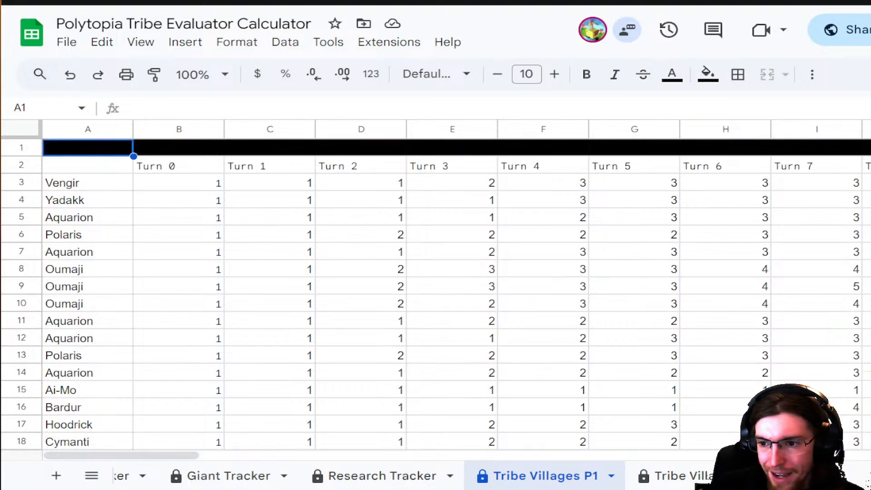
{"action": "scroll", "coordinate": [213, 399], "scroll_direction": "down", "scroll_amount": 20}
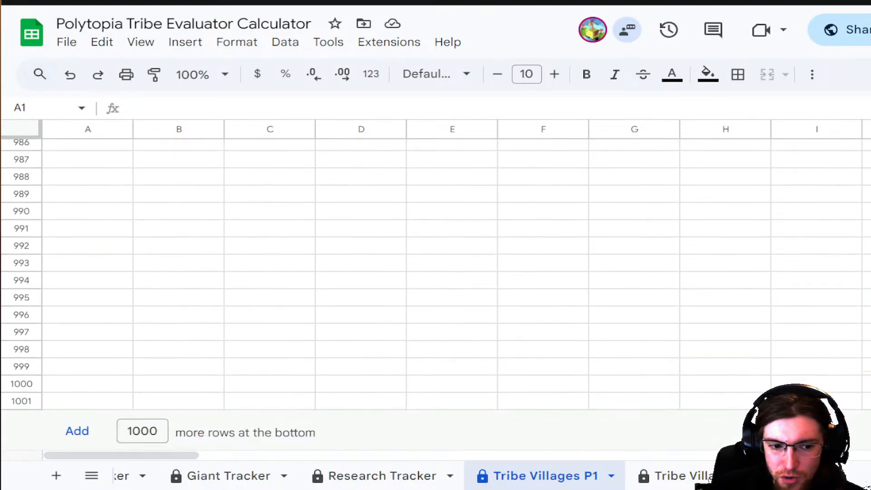
{"action": "right_click", "coordinate": [25, 404]}
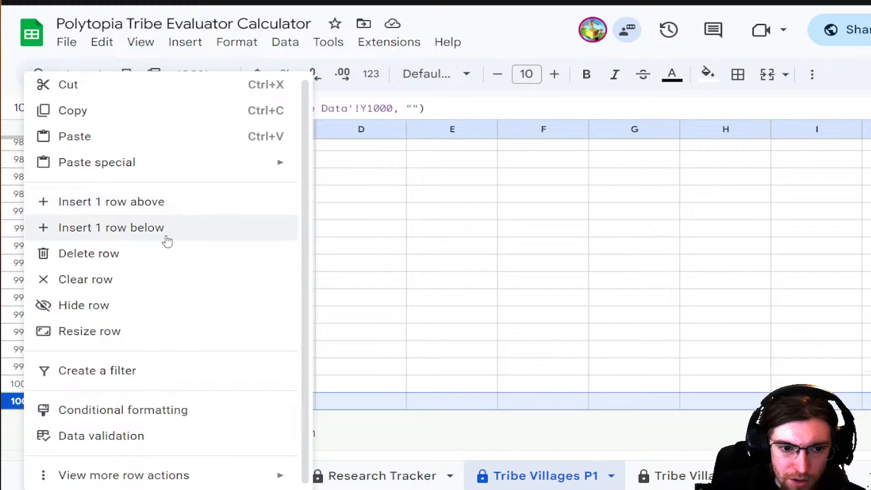
{"action": "left_click", "coordinate": [162, 239]}
{"action": "left_click", "coordinate": [432, 298]}
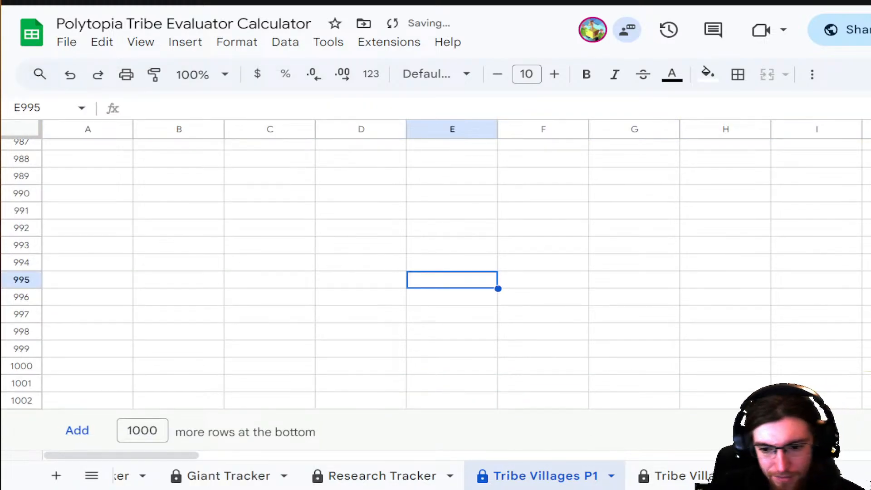
{"action": "left_click", "coordinate": [689, 481]}
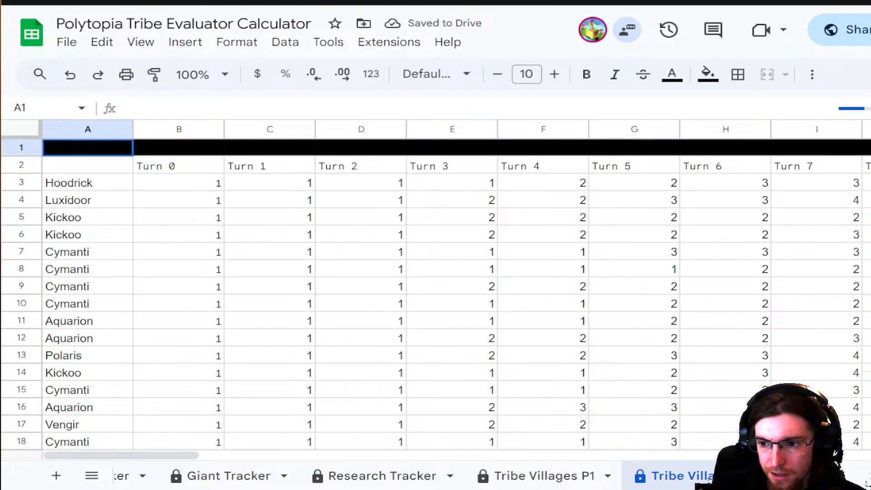
- Insert one new row below row 1001 so Tribe Villages P2 runs to row 1002, then switch to Tribe Villages
{"action": "scroll", "coordinate": [436, 295], "scroll_direction": "down", "scroll_amount": 20}
{"action": "left_click", "coordinate": [25, 401]}
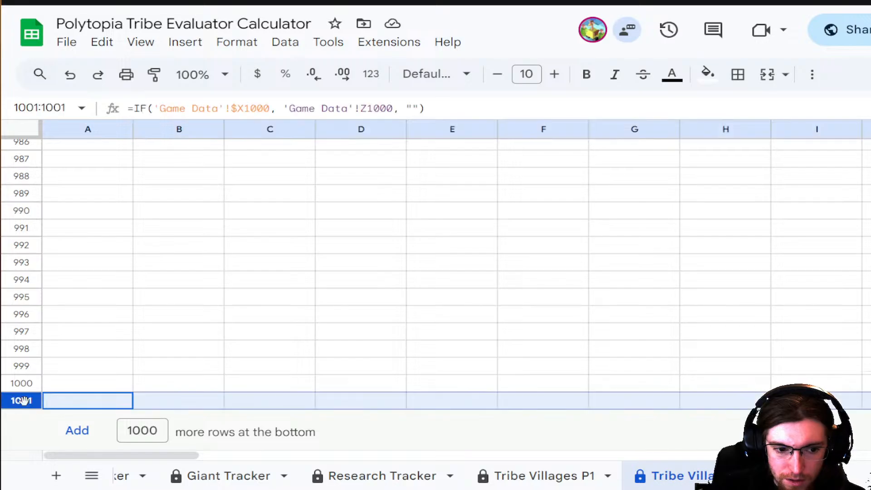
{"action": "right_click", "coordinate": [26, 400]}
{"action": "left_click", "coordinate": [177, 233]}
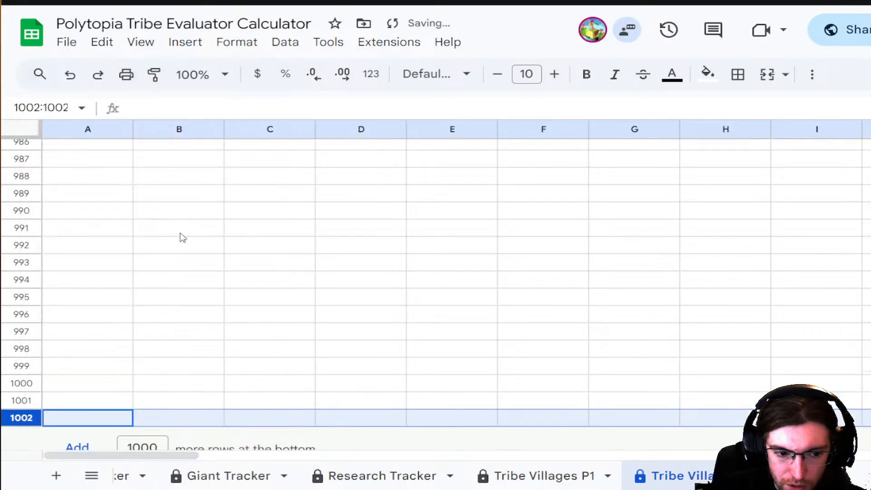
{"action": "scroll", "coordinate": [665, 476], "scroll_direction": "down", "scroll_amount": 4}
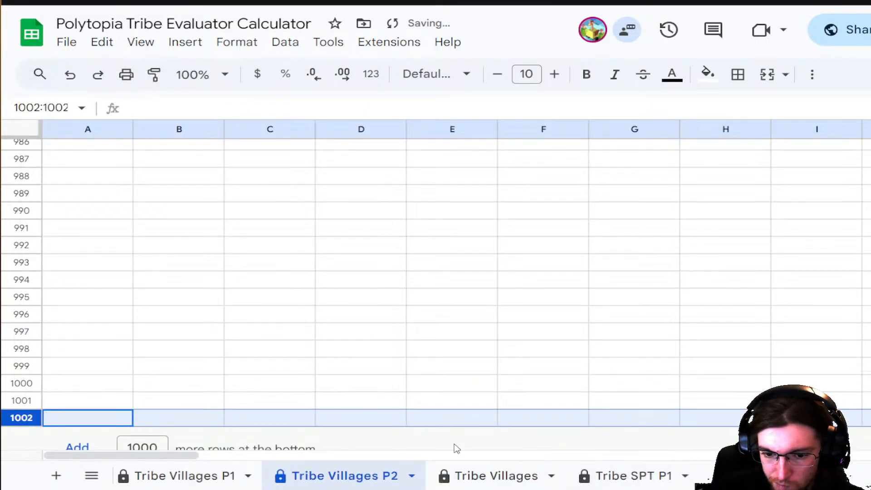
{"action": "left_click", "coordinate": [476, 484]}
- Look over the Tribe Villages tribe rows and turn columns, then go back to Tribe Villages P2
{"action": "scroll", "coordinate": [797, 247], "scroll_direction": "up", "scroll_amount": 4}
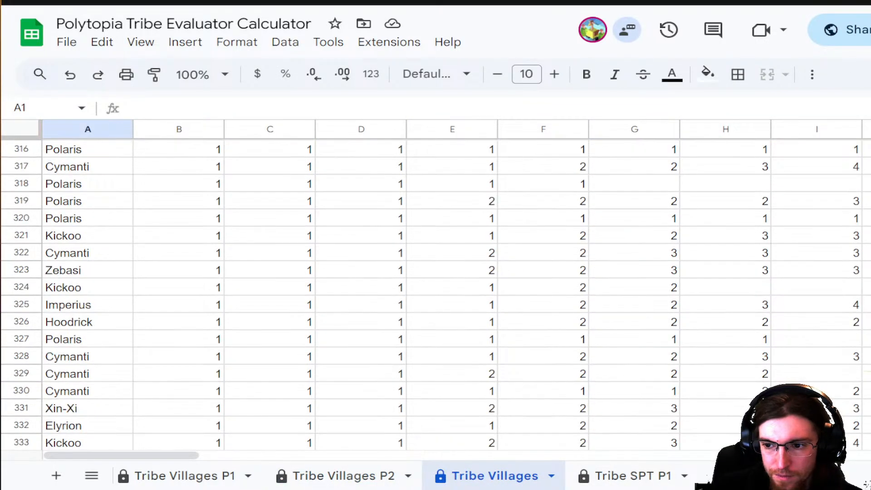
{"action": "scroll", "coordinate": [436, 295], "scroll_direction": "up", "scroll_amount": 20}
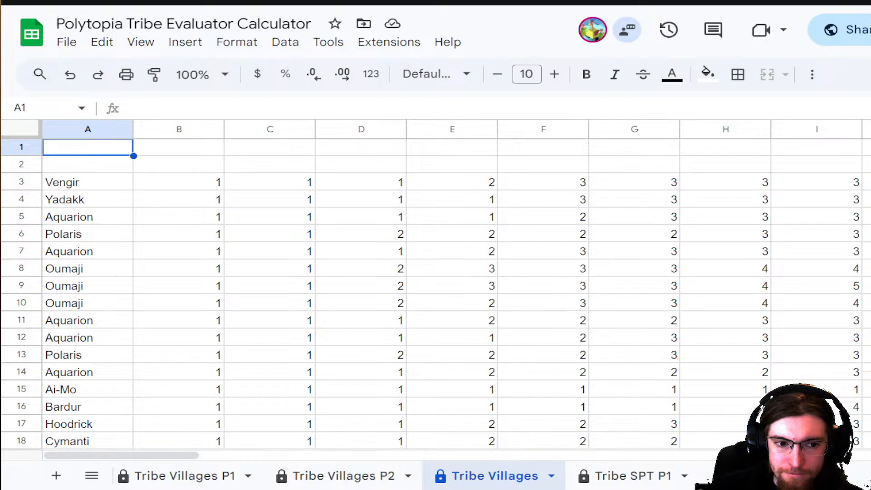
{"action": "left_click_drag", "start_coordinate": [156, 455], "coordinate": [208, 437]}
{"action": "left_click", "coordinate": [359, 474]}
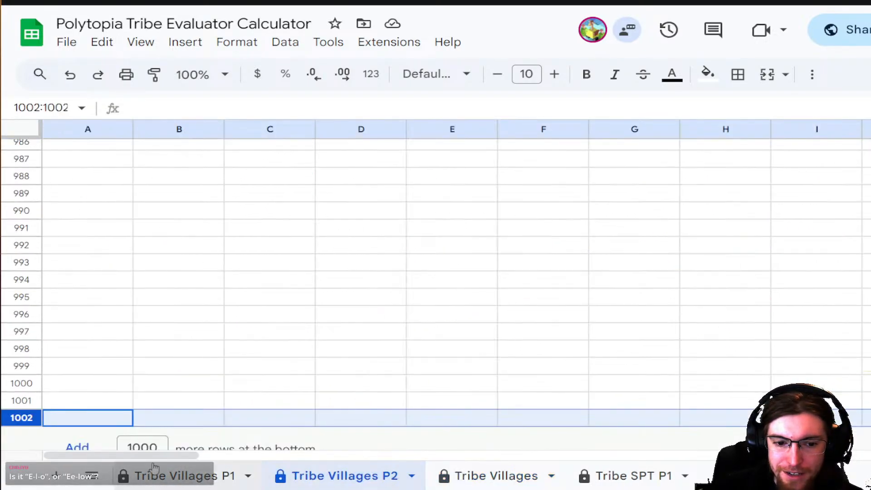
{"action": "scroll", "coordinate": [263, 404], "scroll_direction": "up", "scroll_amount": 8}
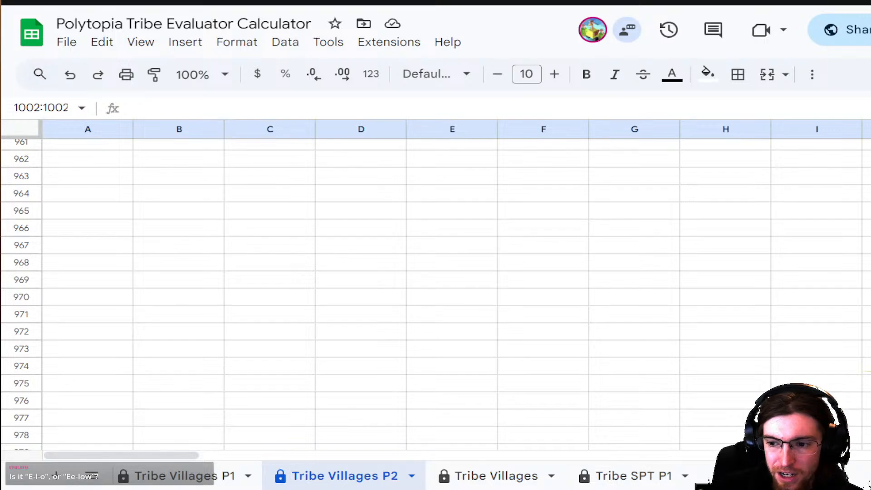
{"action": "scroll", "coordinate": [436, 294], "scroll_direction": "up", "scroll_amount": 20}
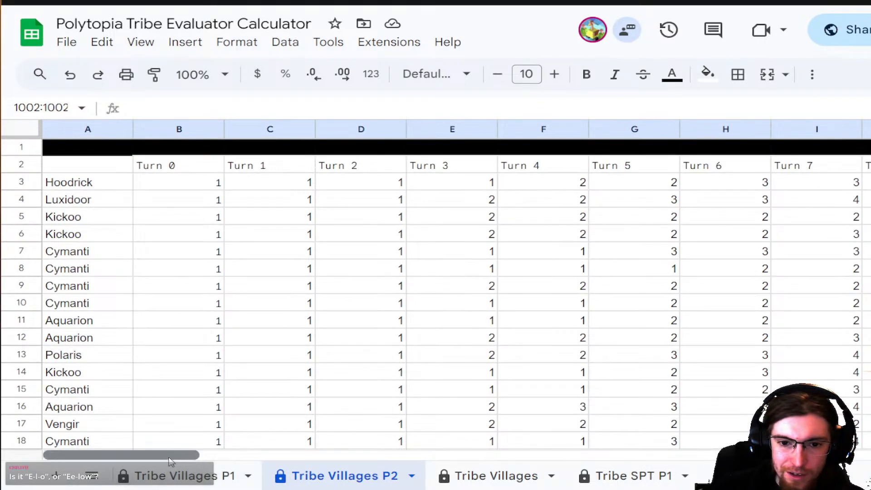
{"action": "left_click_drag", "start_coordinate": [169, 456], "coordinate": [591, 446]}
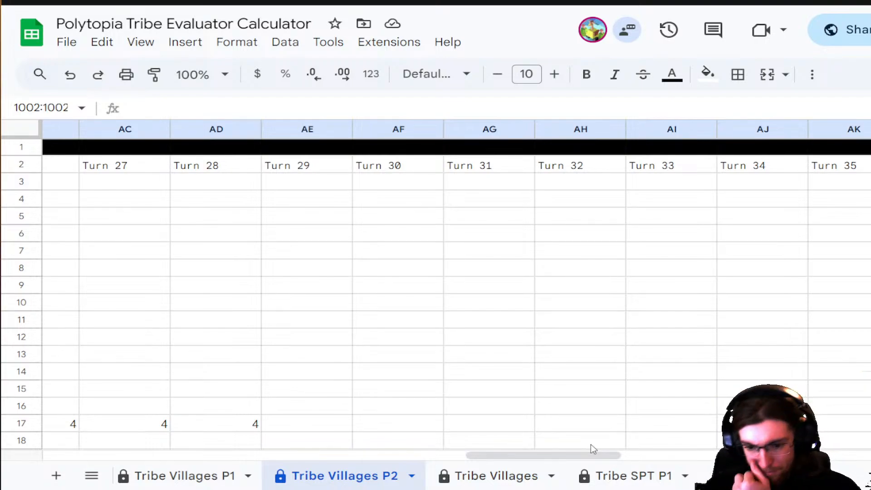
{"action": "mouse_move", "coordinate": [578, 455]}
{"action": "left_mouse_down"}
{"action": "mouse_move", "coordinate": [853, 456]}
{"action": "mouse_move", "coordinate": [565, 455]}
{"action": "left_mouse_up"}
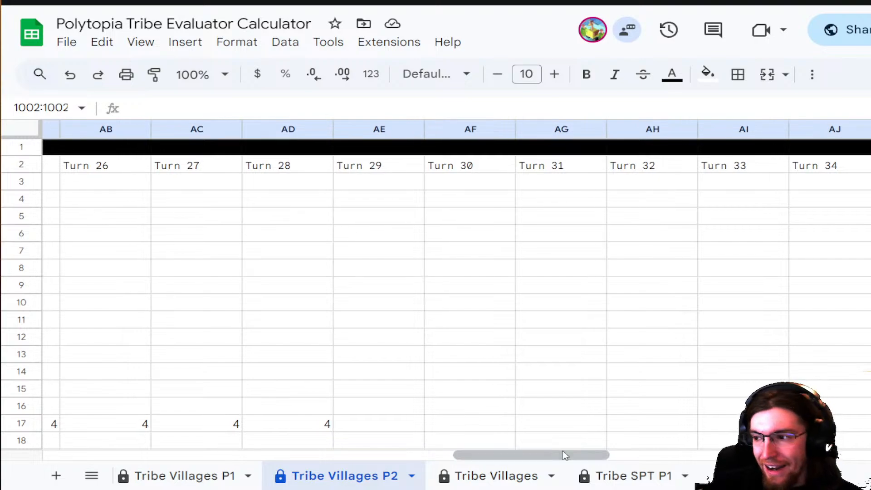
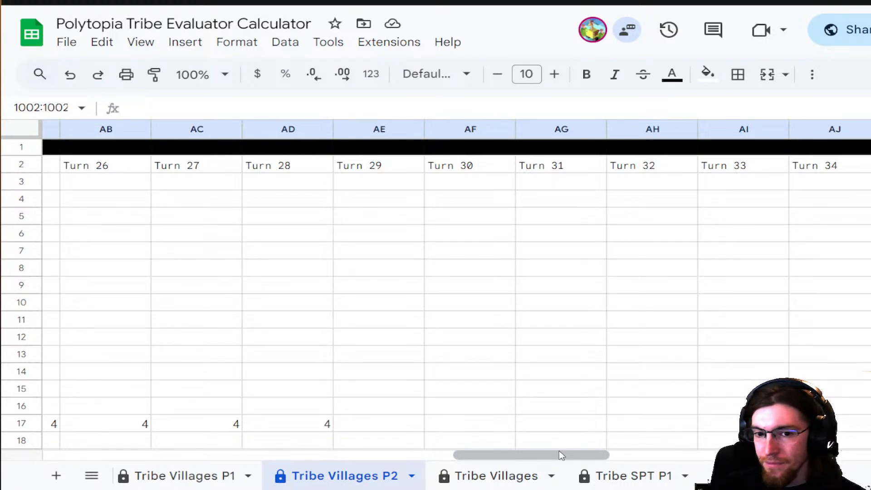
- Inspect row 96 on Tribe Villages P2: the AG turn formula, the stray 5 in AK96, and B96's #REF! formula
{"action": "scroll", "coordinate": [562, 396], "scroll_direction": "down", "scroll_amount": 20}
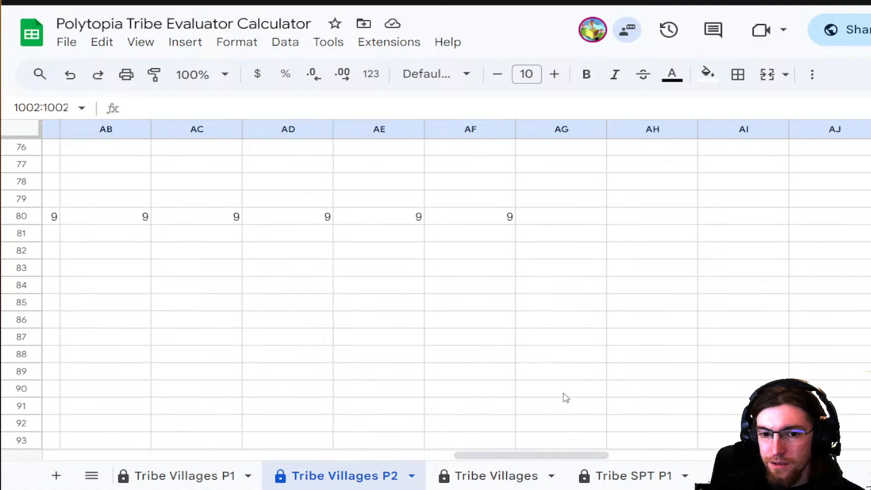
{"action": "scroll", "coordinate": [566, 398], "scroll_direction": "up", "scroll_amount": 20}
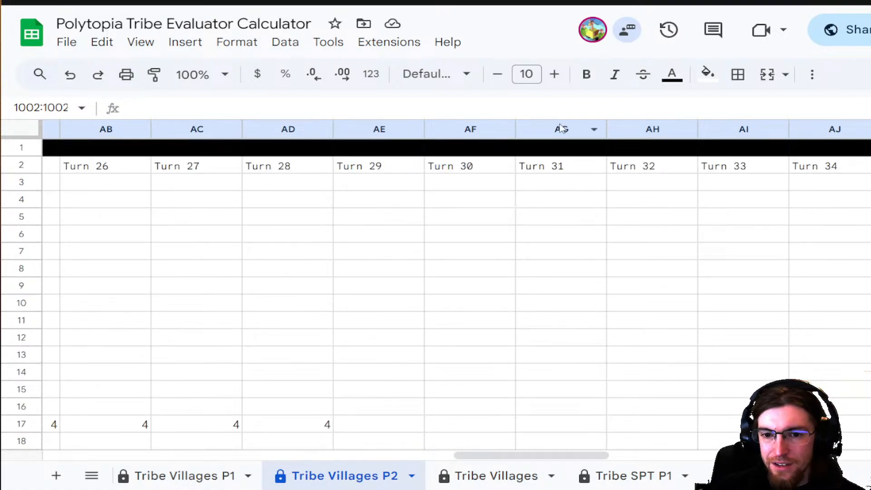
{"action": "left_click", "coordinate": [562, 128]}
{"action": "scroll", "coordinate": [602, 271], "scroll_direction": "down", "scroll_amount": 10}
{"action": "scroll", "coordinate": [602, 275], "scroll_direction": "down", "scroll_amount": 7}
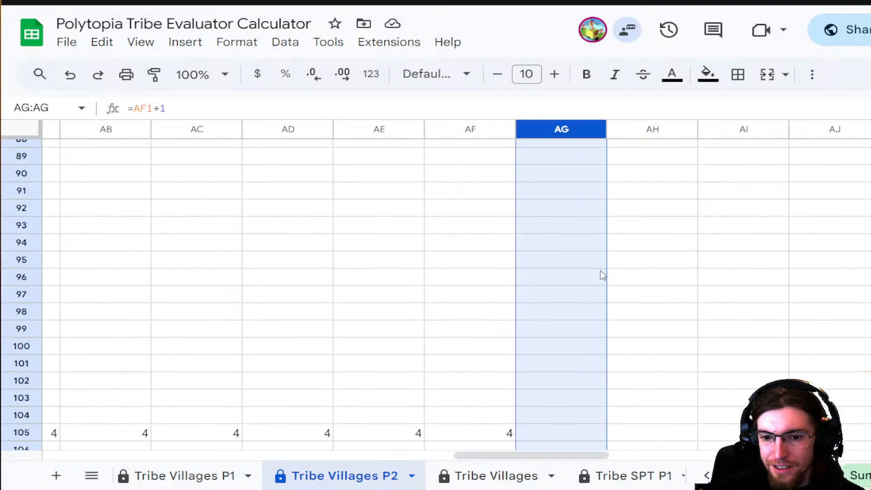
{"action": "left_click_drag", "start_coordinate": [468, 456], "coordinate": [528, 456]}
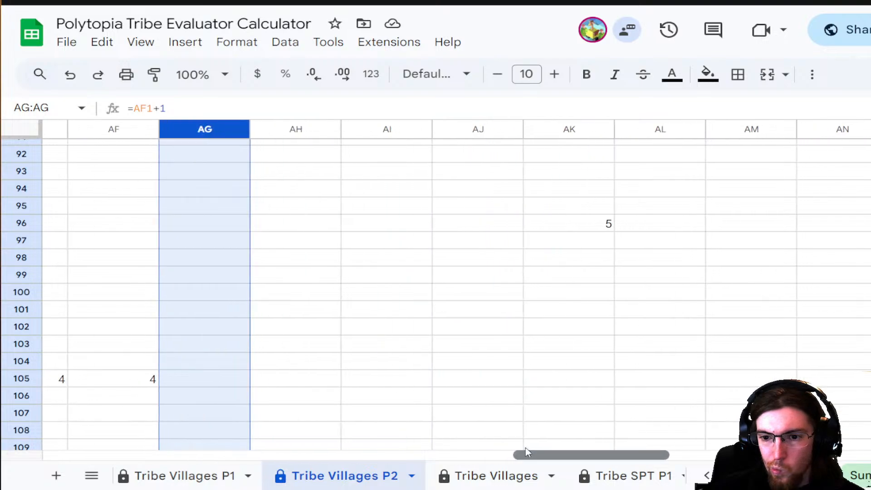
{"action": "left_click", "coordinate": [550, 223]}
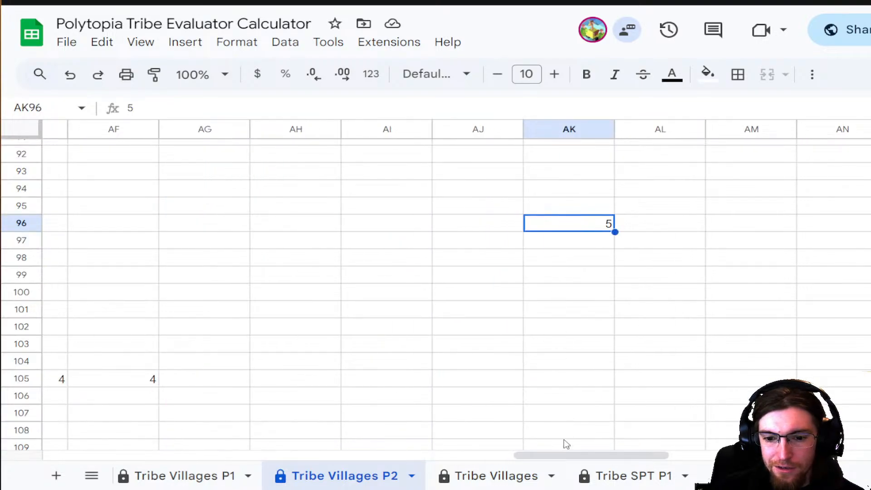
{"action": "scroll", "coordinate": [553, 307], "scroll_direction": "up", "scroll_amount": 4}
{"action": "left_click", "coordinate": [482, 391]}
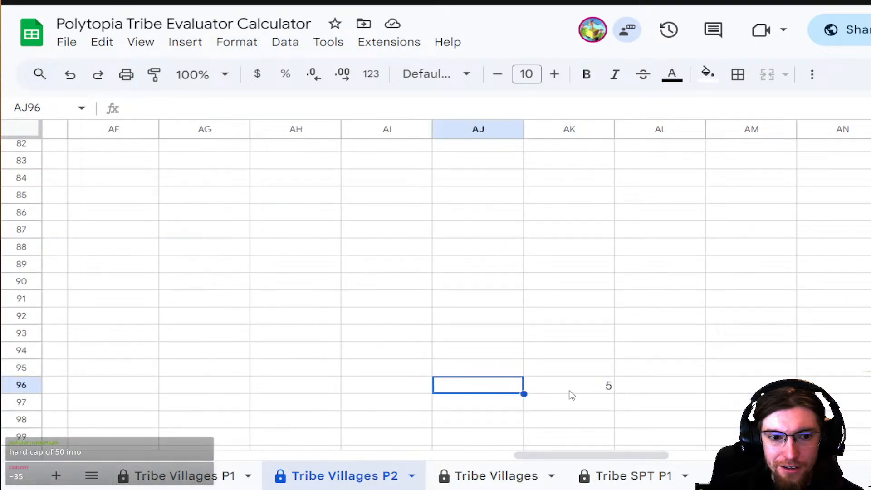
{"action": "left_click", "coordinate": [569, 391]}
{"action": "left_click_drag", "start_coordinate": [591, 456], "coordinate": [81, 434]}
{"action": "left_click", "coordinate": [145, 386]}
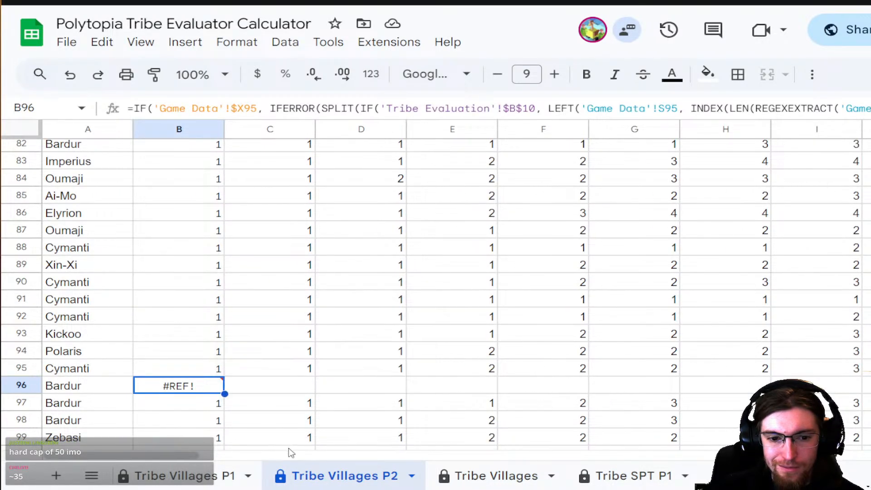
- Delete the stray 5 in AK96 so B96's formula fills AG96:AK96 with 5s
{"action": "left_click_drag", "start_coordinate": [210, 456], "coordinate": [660, 457]}
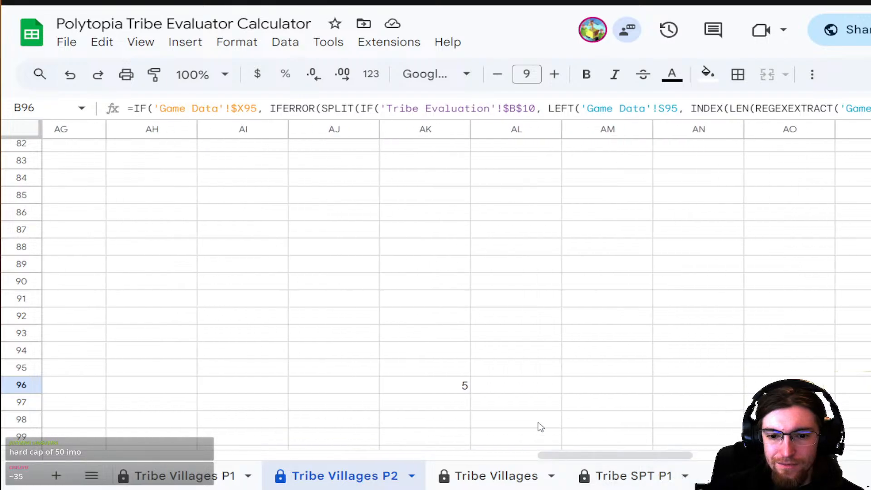
{"action": "left_click", "coordinate": [455, 391]}
{"action": "left_click", "coordinate": [586, 371]}
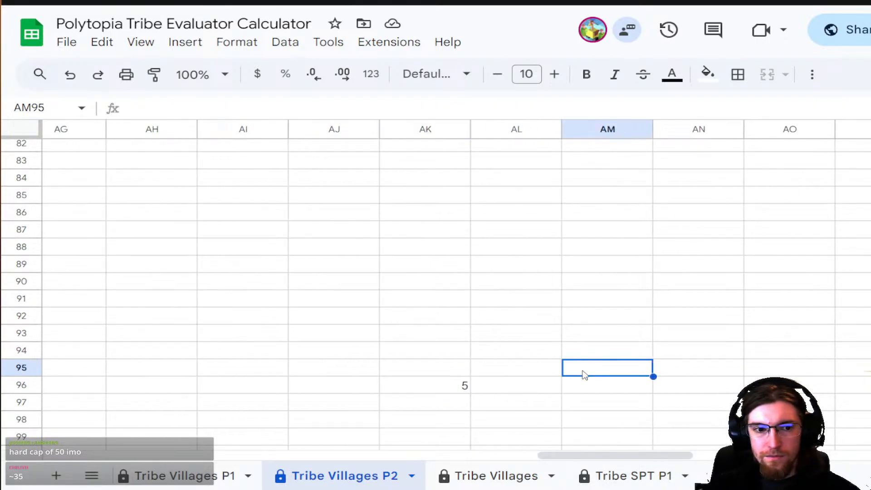
{"action": "left_click", "coordinate": [460, 389]}
{"action": "key", "text": "Delete"}
{"action": "left_click", "coordinate": [503, 346]}
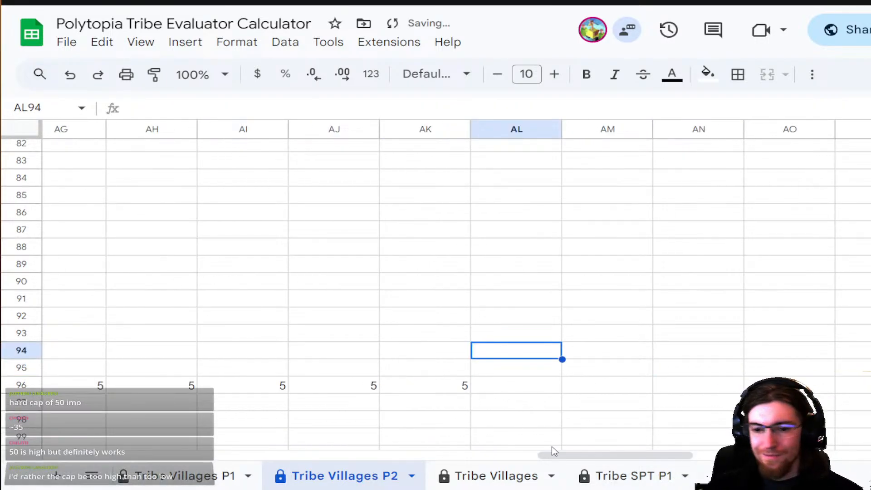
{"action": "left_click_drag", "start_coordinate": [564, 458], "coordinate": [120, 462]}
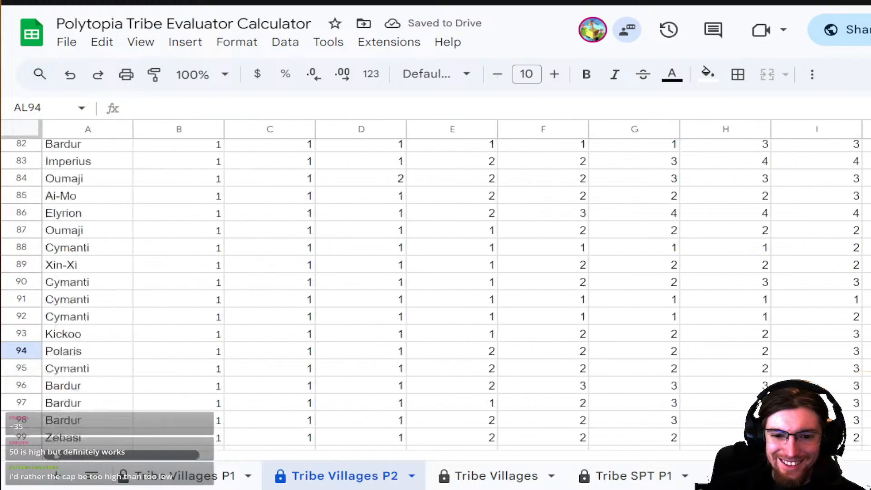
{"action": "scroll", "coordinate": [304, 293], "scroll_direction": "down", "scroll_amount": 8}
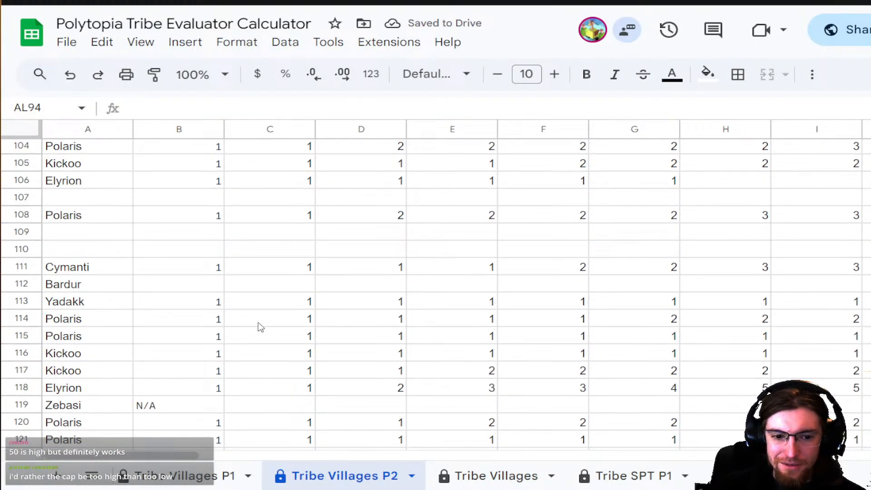
{"action": "scroll", "coordinate": [262, 326], "scroll_direction": "down", "scroll_amount": 2}
{"action": "left_click", "coordinate": [191, 299]}
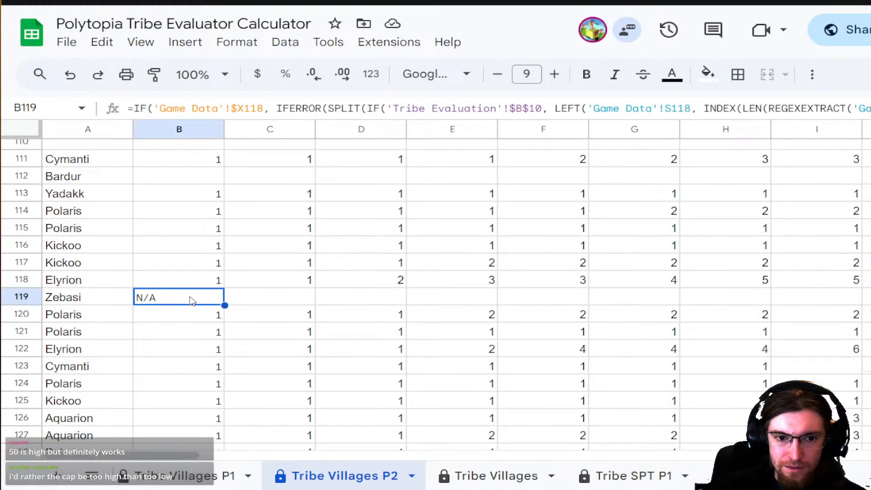
{"action": "scroll", "coordinate": [260, 111], "scroll_direction": "down", "scroll_amount": 2}
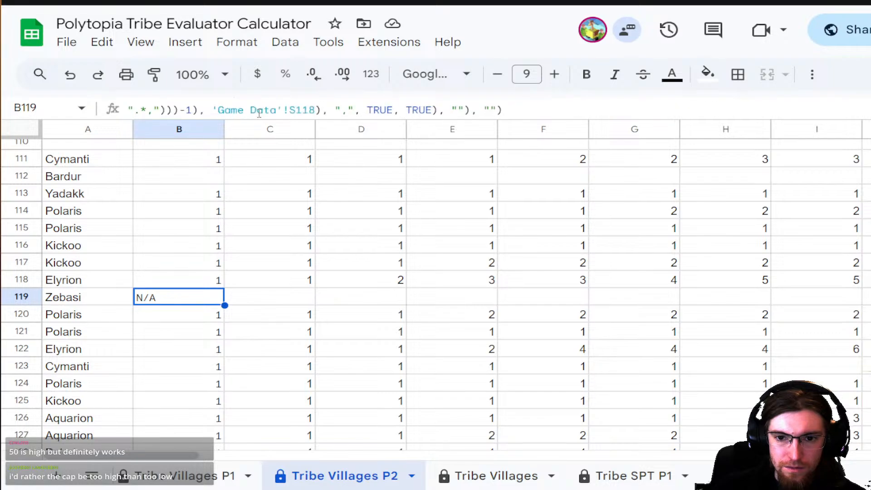
{"action": "scroll", "coordinate": [262, 109], "scroll_direction": "up", "scroll_amount": 2}
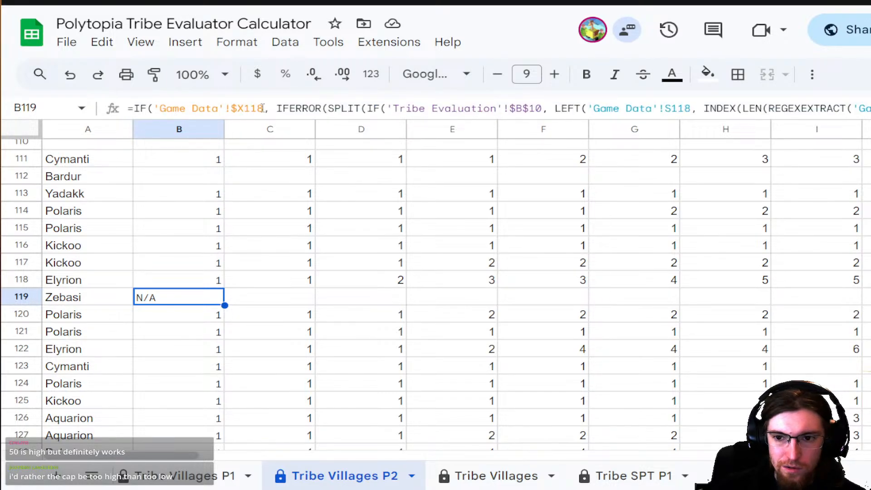
{"action": "left_click", "coordinate": [262, 108]}
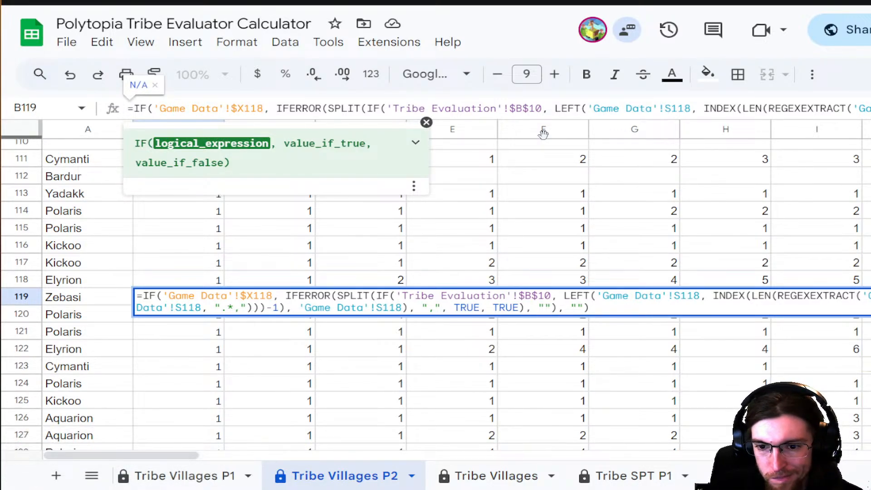
{"action": "key", "text": "Return"}
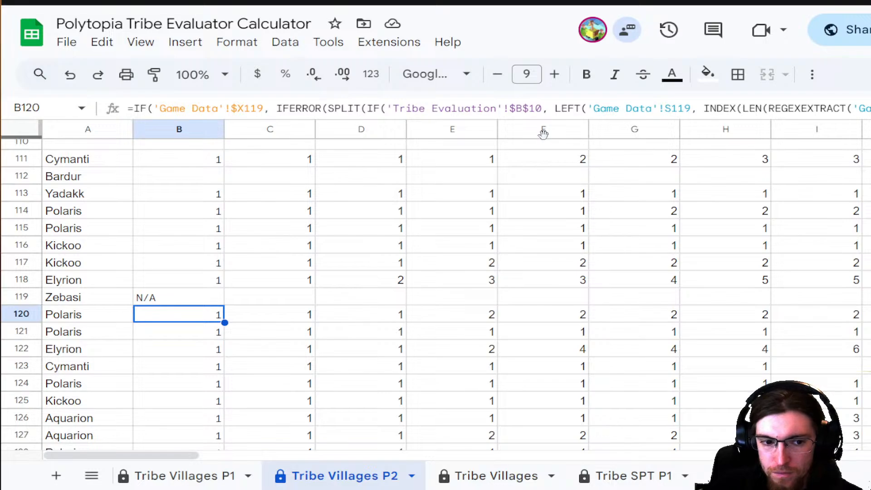
{"action": "key", "text": "Up"}
{"action": "key", "text": "Down"}
{"action": "key", "text": "Up"}
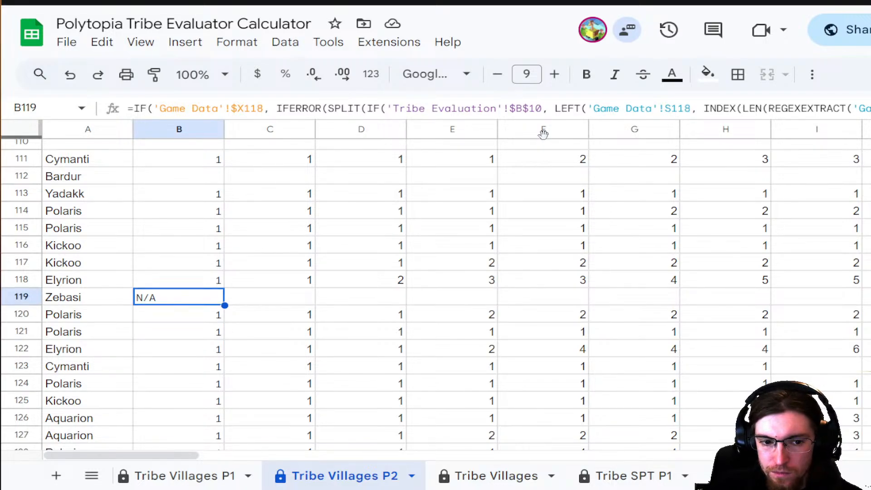
{"action": "key", "text": "Down"}
{"action": "key", "text": "Down"}
{"action": "key", "text": "Down"}
{"action": "key", "text": "Down"}
{"action": "key", "text": "Down"}
{"action": "key", "text": "Down"}
{"action": "key", "text": "Down"}
{"action": "key", "text": "Down"}
{"action": "key", "text": "Down"}
{"action": "key", "text": "Down"}
{"action": "key", "text": "Down"}
{"action": "key", "text": "Down"}
{"action": "key", "text": "Down"}
{"action": "key", "text": "Down"}
{"action": "key", "text": "Down"}
{"action": "key", "text": "Down"}
{"action": "key", "text": "Down"}
{"action": "key", "text": "Down"}
{"action": "key", "text": "Down"}
{"action": "key", "text": "Down"}
{"action": "key", "text": "Down"}
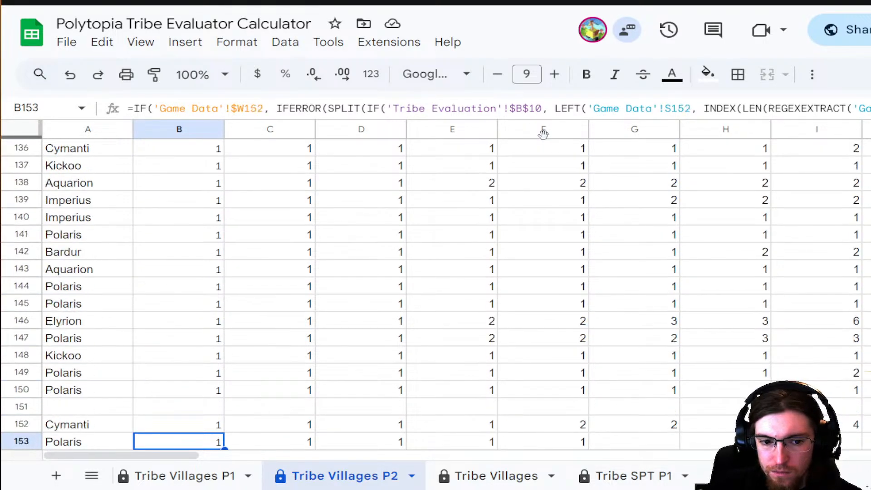
{"action": "scroll", "coordinate": [378, 296], "scroll_direction": "down", "scroll_amount": 10}
{"action": "scroll", "coordinate": [379, 297], "scroll_direction": "up", "scroll_amount": 15}
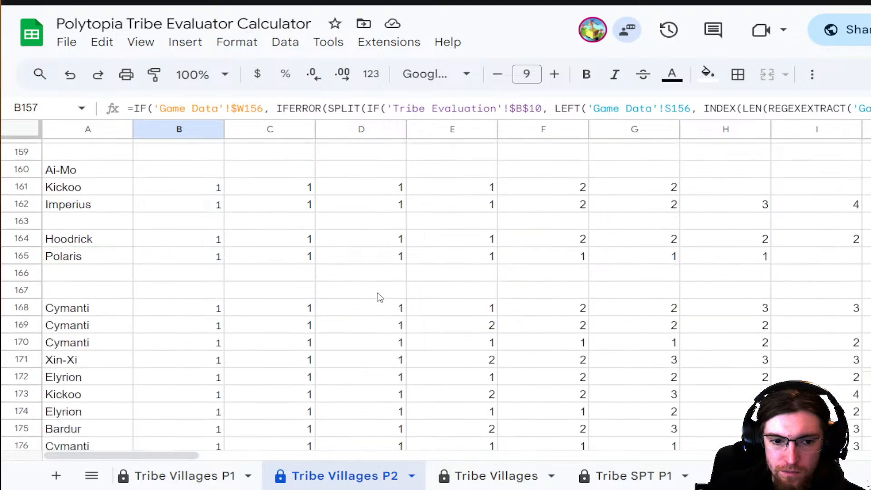
{"action": "scroll", "coordinate": [380, 298], "scroll_direction": "up", "scroll_amount": 7}
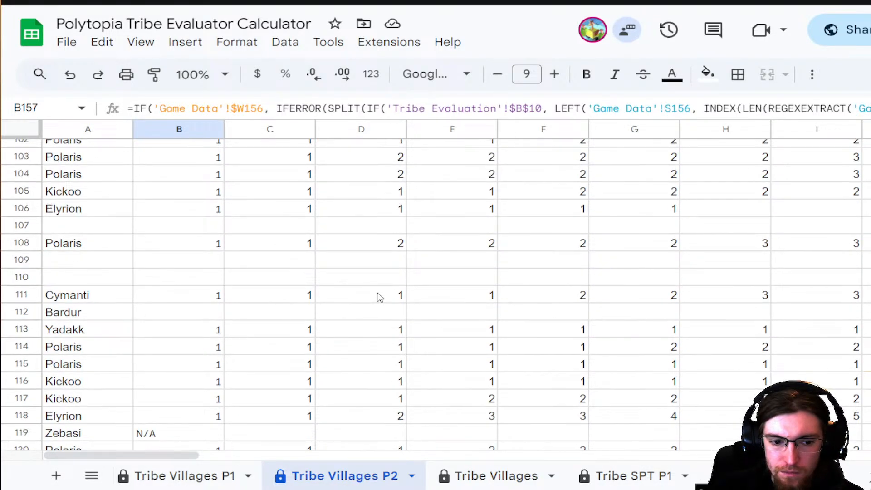
{"action": "scroll", "coordinate": [380, 298], "scroll_direction": "down", "scroll_amount": 3}
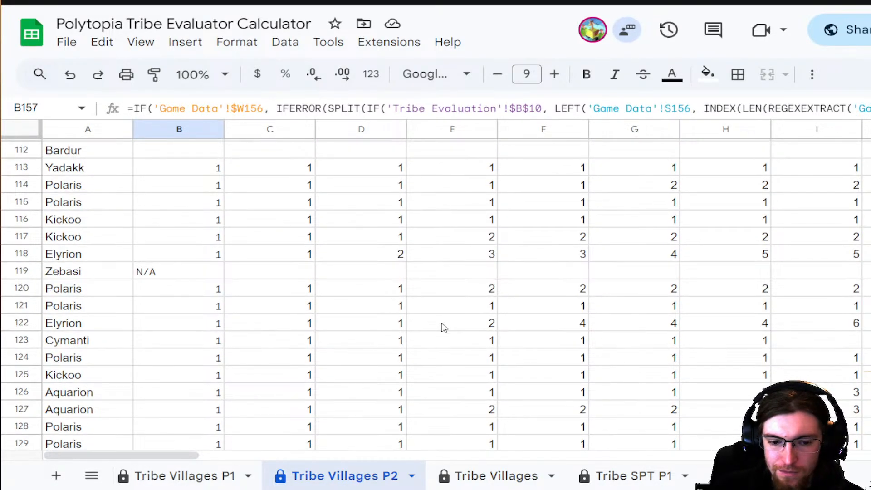
{"action": "scroll", "coordinate": [327, 476], "scroll_direction": "up", "scroll_amount": 4}
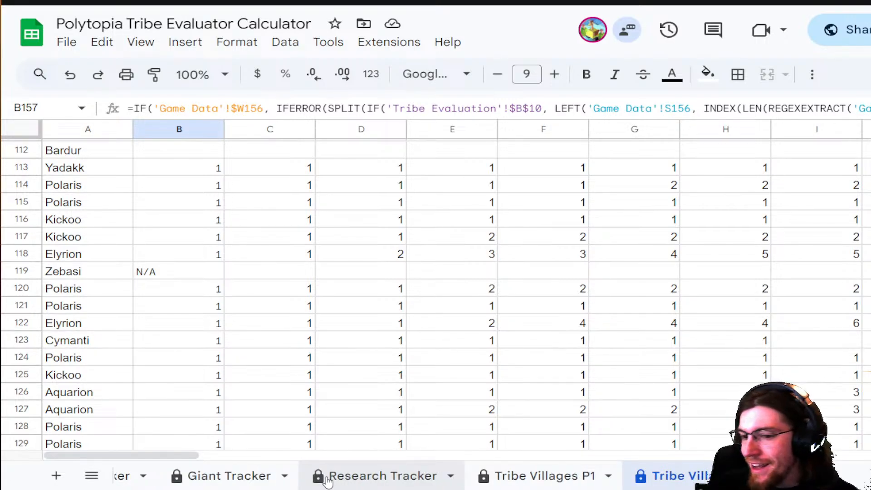
{"action": "scroll", "coordinate": [327, 482], "scroll_direction": "up", "scroll_amount": 8}
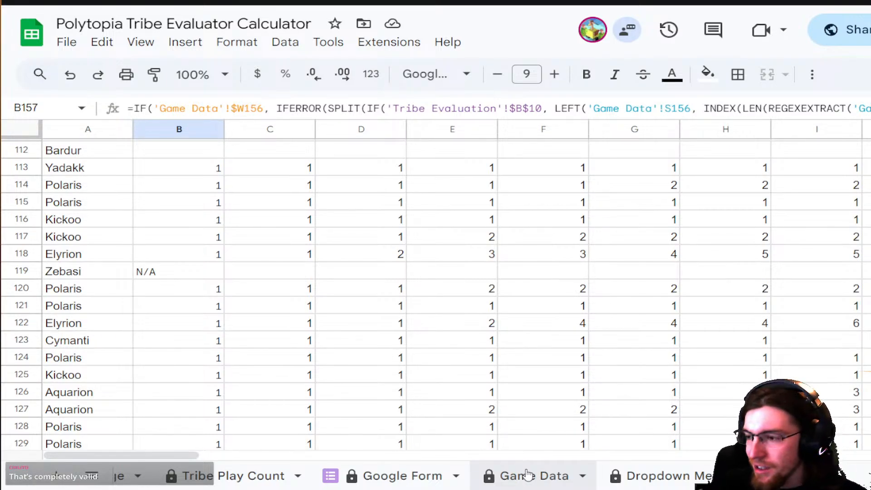
{"action": "scroll", "coordinate": [528, 474], "scroll_direction": "left", "scroll_amount": 6}
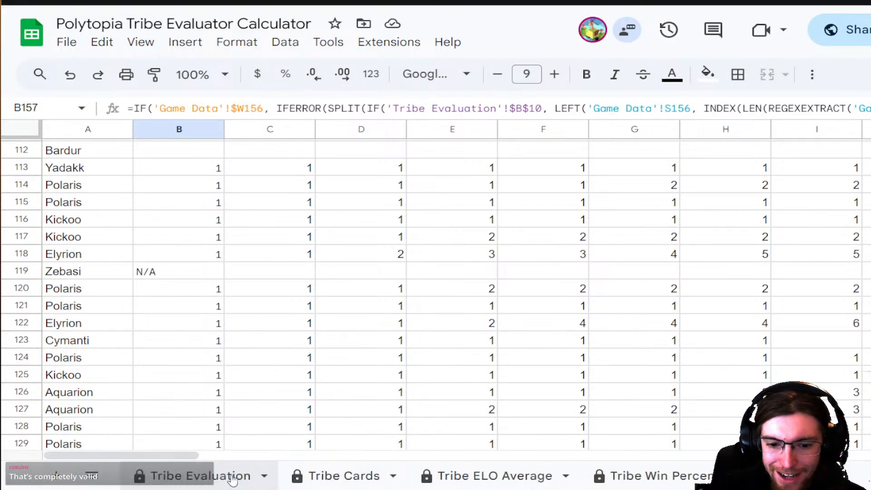
{"action": "left_click", "coordinate": [351, 482]}
{"action": "scroll", "coordinate": [336, 270], "scroll_direction": "up", "scroll_amount": 20}
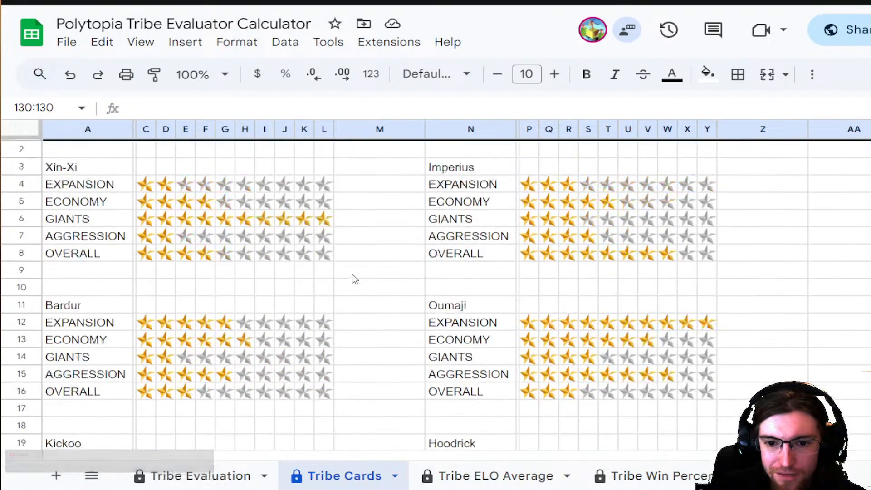
{"action": "left_click_drag", "start_coordinate": [68, 189], "coordinate": [331, 190]}
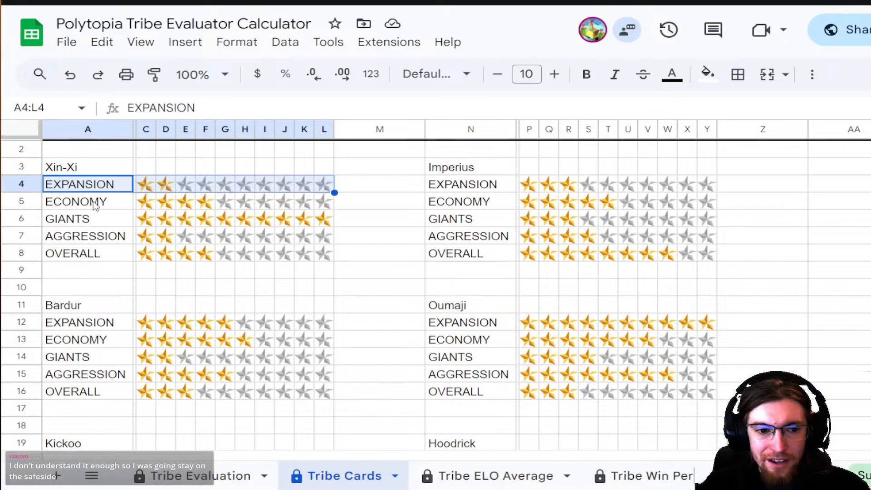
{"action": "left_click_drag", "start_coordinate": [93, 202], "coordinate": [320, 205]}
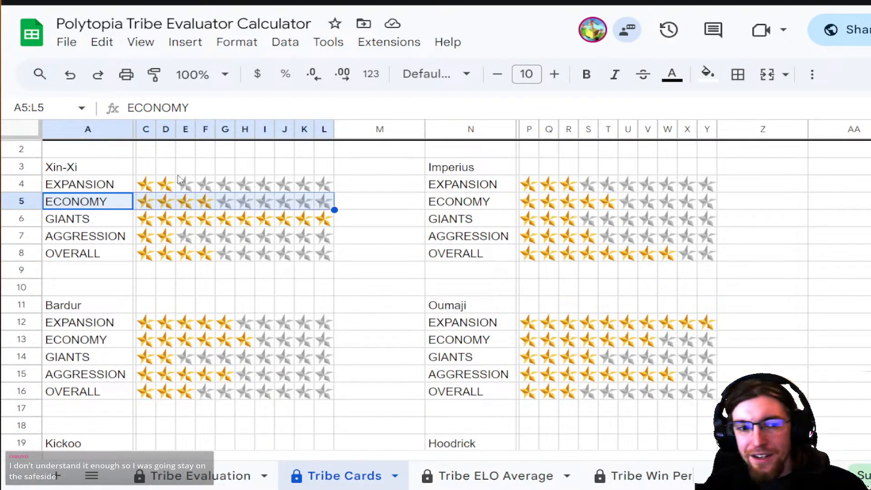
{"action": "left_click_drag", "start_coordinate": [55, 190], "coordinate": [327, 190]}
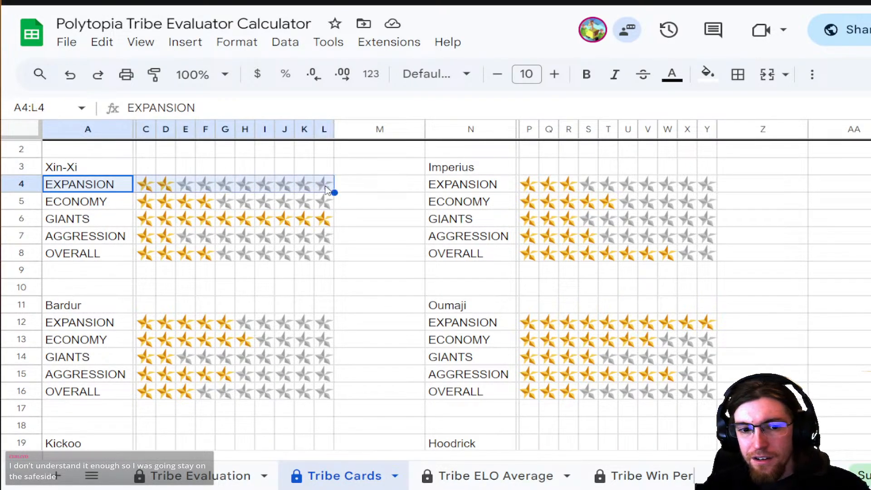
{"action": "left_click_drag", "start_coordinate": [66, 206], "coordinate": [321, 206]}
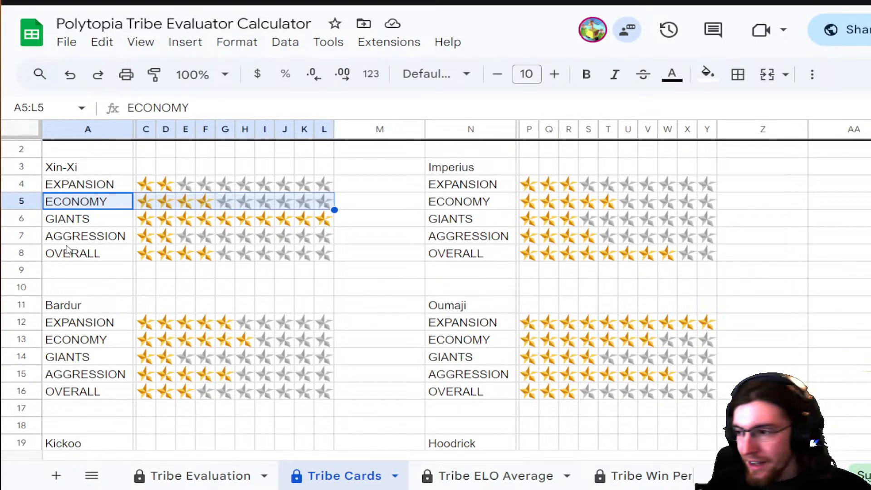
{"action": "left_click_drag", "start_coordinate": [78, 220], "coordinate": [321, 222]}
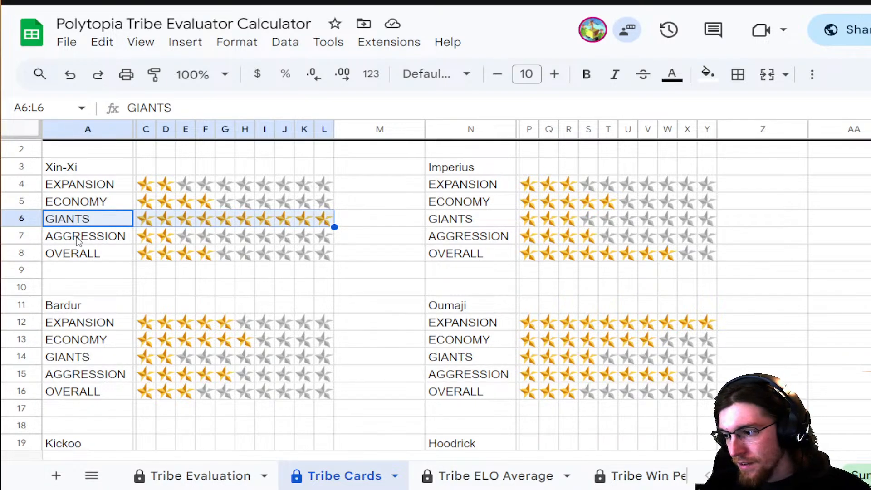
- Look over the Tribe Cards star-rating blocks, briefly selecting Vengir's block
{"action": "scroll", "coordinate": [78, 242], "scroll_direction": "down", "scroll_amount": 5}
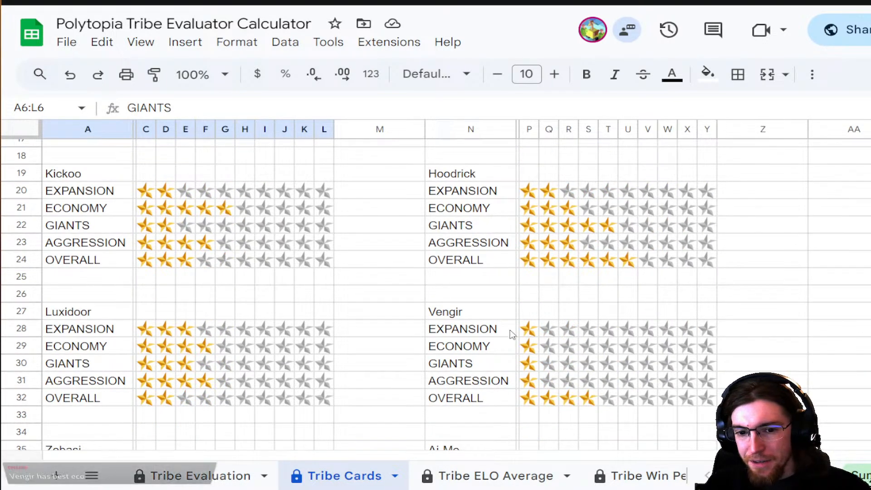
{"action": "left_click_drag", "start_coordinate": [512, 335], "coordinate": [700, 397]}
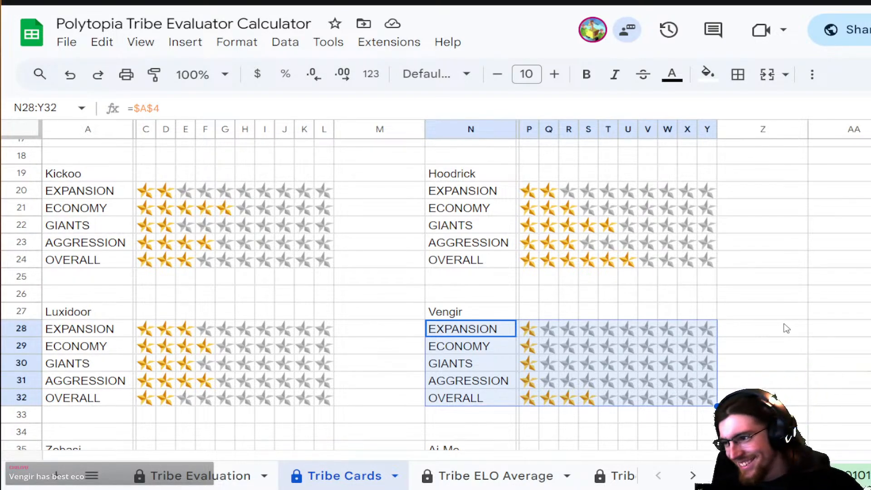
{"action": "left_click", "coordinate": [780, 277]}
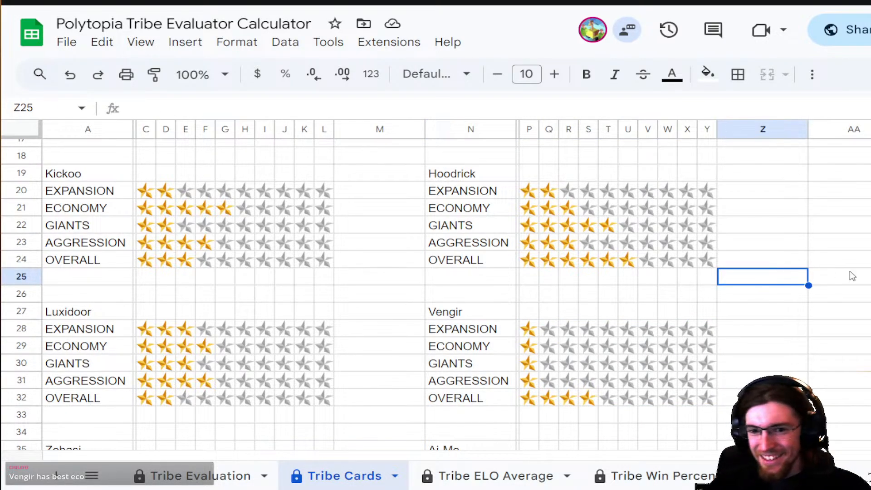
{"action": "scroll", "coordinate": [852, 277], "scroll_direction": "down", "scroll_amount": 3}
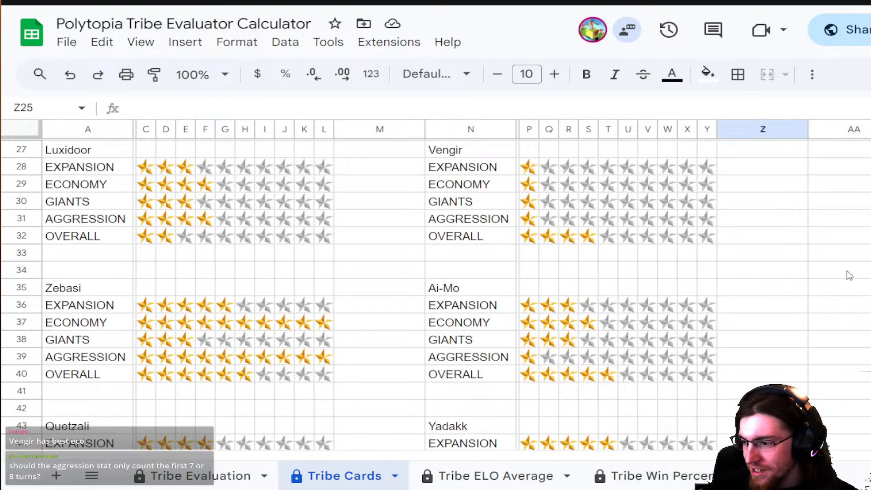
{"action": "scroll", "coordinate": [838, 284], "scroll_direction": "up", "scroll_amount": 6}
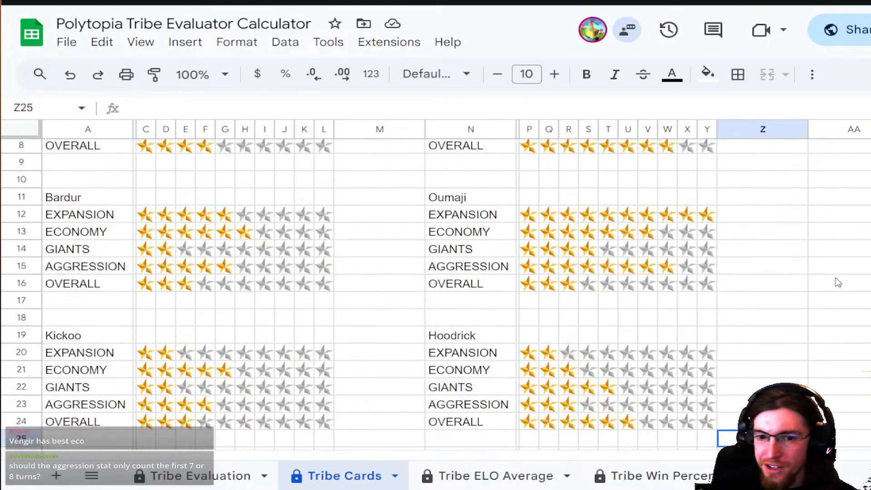
{"action": "scroll", "coordinate": [835, 282], "scroll_direction": "up", "scroll_amount": 2}
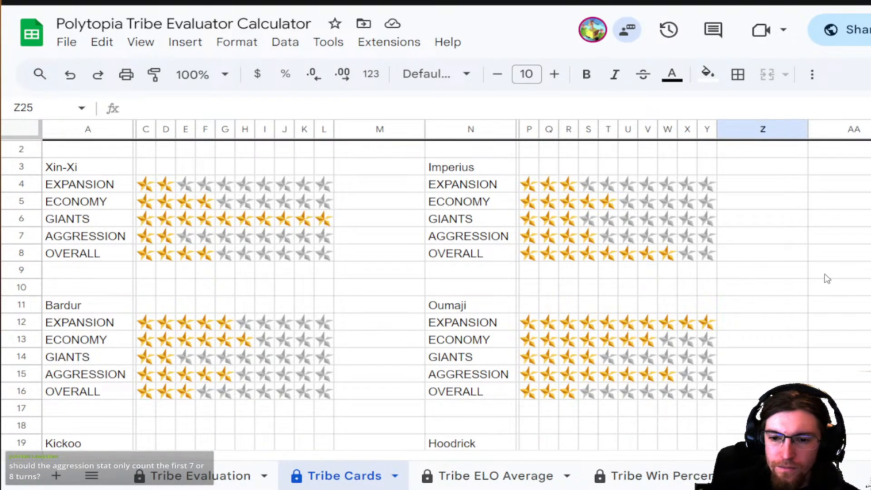
{"action": "scroll", "coordinate": [828, 278], "scroll_direction": "down", "scroll_amount": 3}
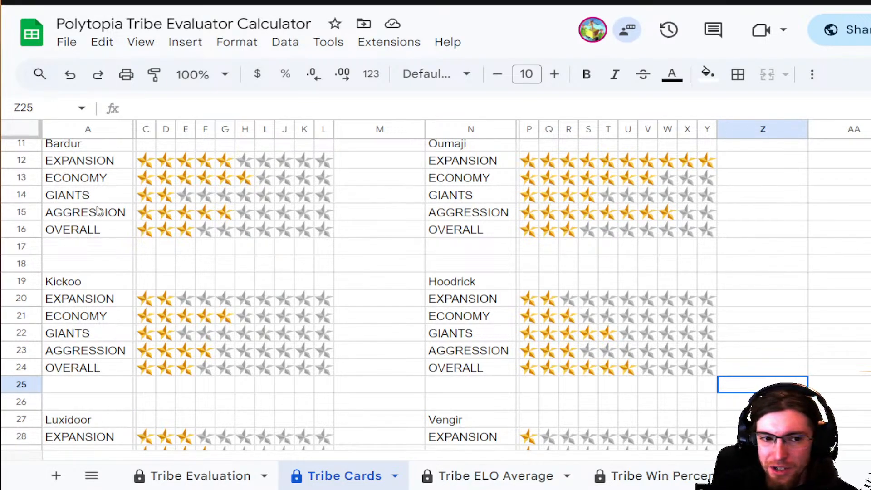
- Scroll the sheet tabs over to Unit Tracker and switch to it
{"action": "scroll", "coordinate": [418, 475], "scroll_direction": "right", "scroll_amount": 5}
{"action": "scroll", "coordinate": [498, 478], "scroll_direction": "right", "scroll_amount": 3}
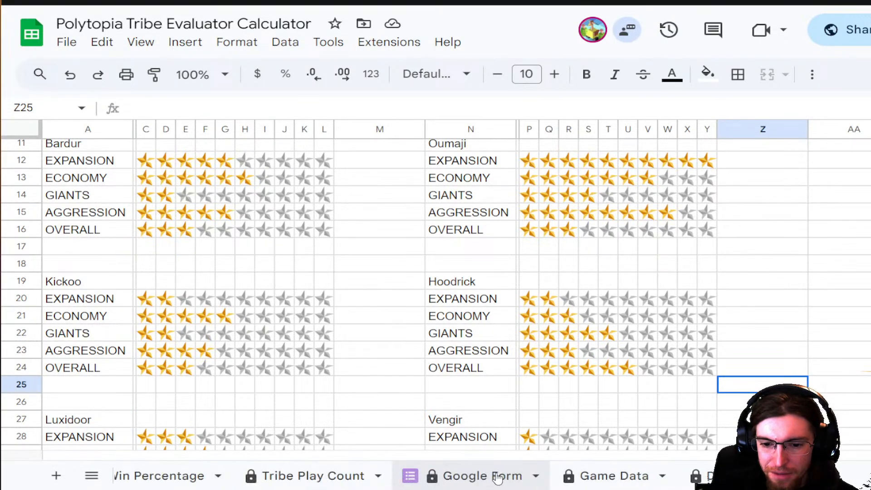
{"action": "scroll", "coordinate": [498, 478], "scroll_direction": "left", "scroll_amount": 5}
{"action": "scroll", "coordinate": [500, 476], "scroll_direction": "right", "scroll_amount": 6}
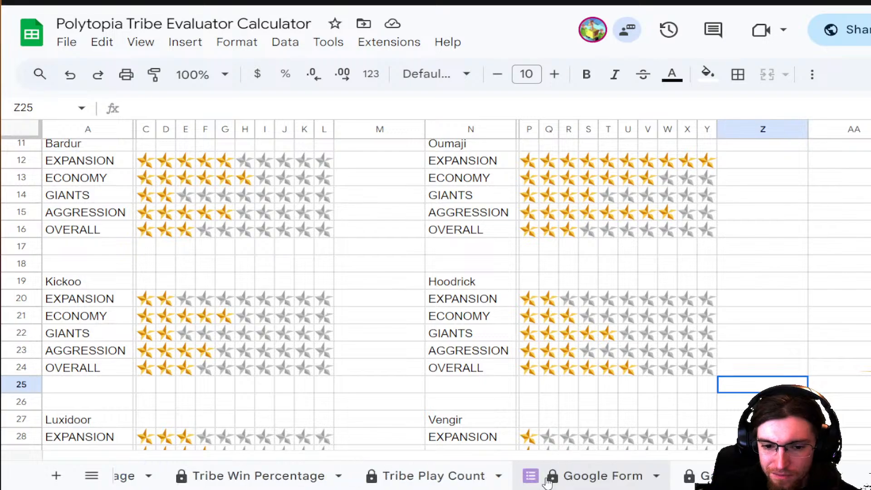
{"action": "scroll", "coordinate": [548, 483], "scroll_direction": "right", "scroll_amount": 2}
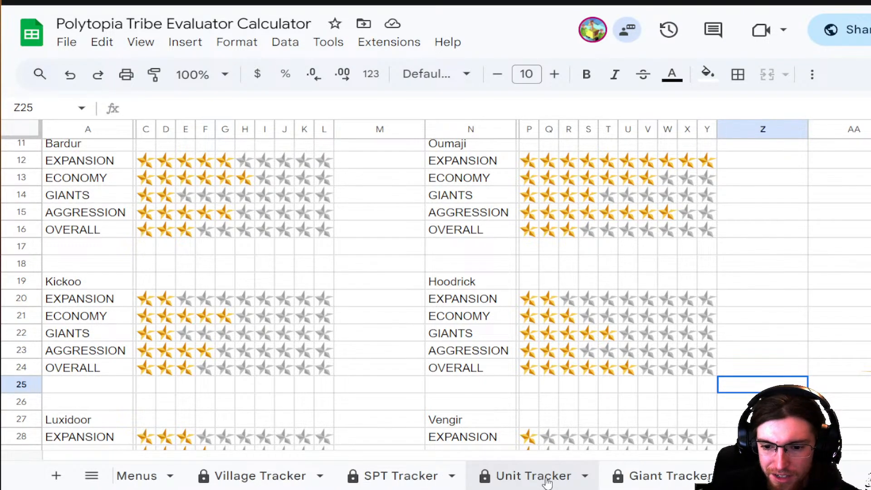
{"action": "left_click", "coordinate": [547, 480]}
- Scroll to the Unit Tracker averages and inspect Xin-Xi's turn 0 average formula
{"action": "scroll", "coordinate": [385, 347], "scroll_direction": "down", "scroll_amount": 8}
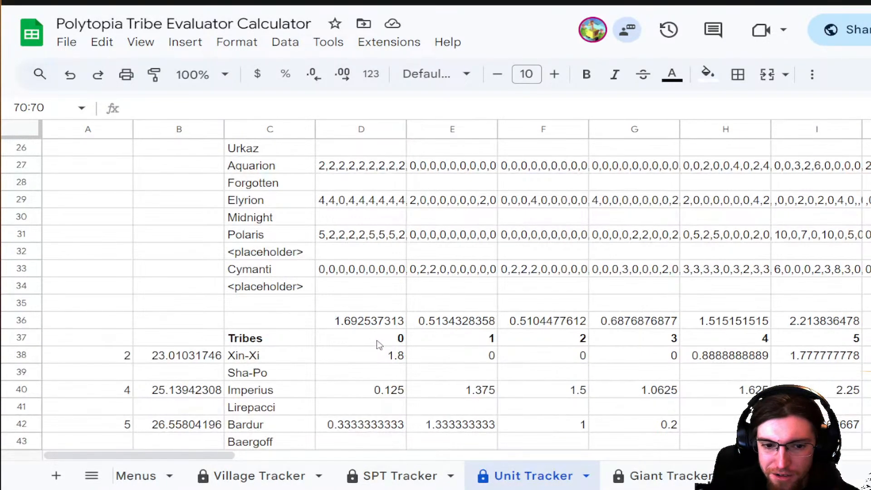
{"action": "scroll", "coordinate": [379, 345], "scroll_direction": "down", "scroll_amount": 2}
{"action": "scroll", "coordinate": [255, 429], "scroll_direction": "right", "scroll_amount": 3}
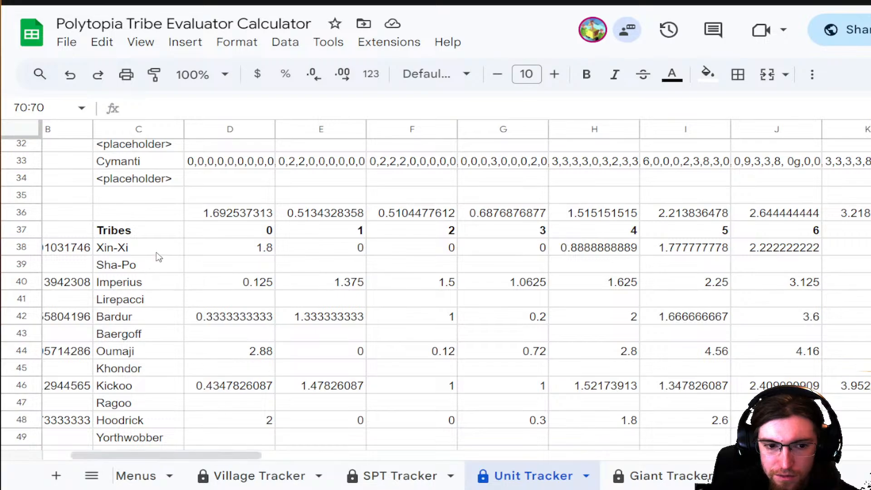
{"action": "left_click", "coordinate": [215, 249]}
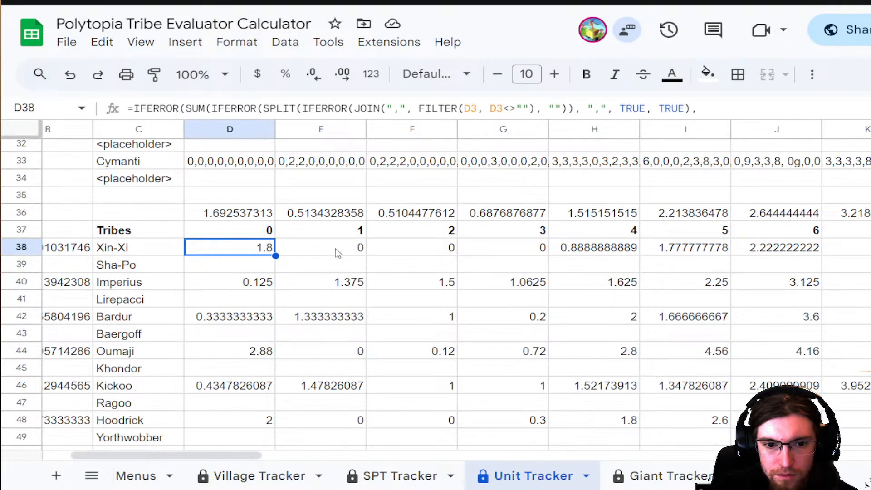
{"action": "scroll", "coordinate": [129, 247], "scroll_direction": "up", "scroll_amount": 10}
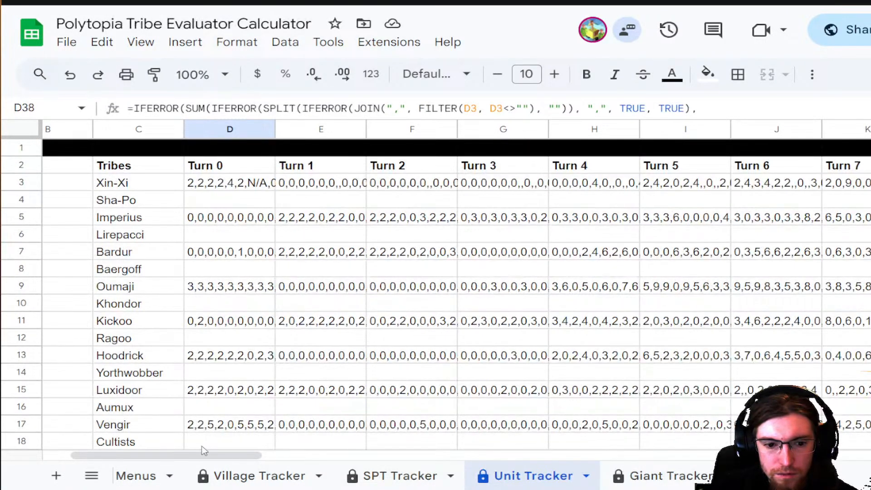
{"action": "left_click_drag", "start_coordinate": [192, 460], "coordinate": [357, 461]}
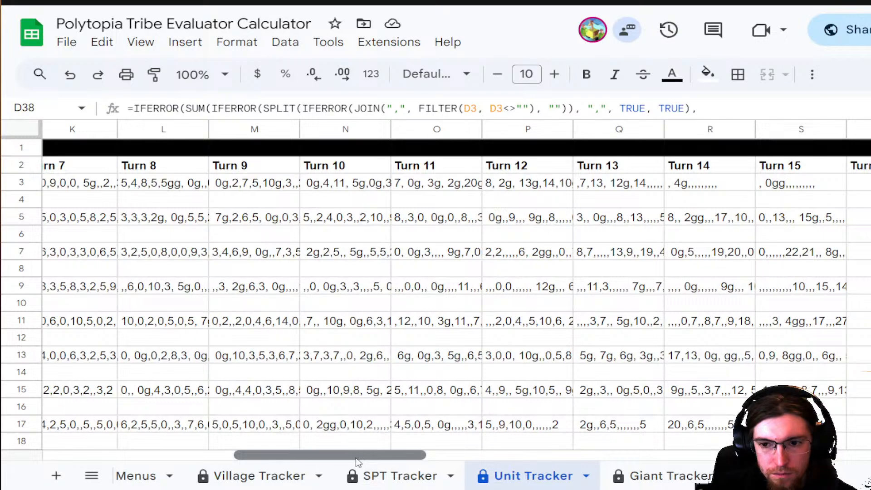
{"action": "scroll", "coordinate": [409, 340], "scroll_direction": "down", "scroll_amount": 10}
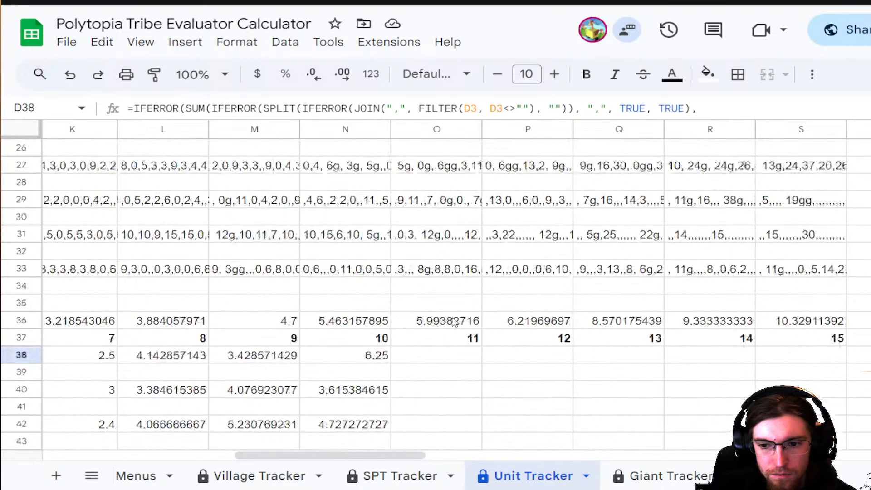
- Compare Xin-Xi's and Imperius's turn 10 average formulas with the empty turn 11 cells
{"action": "left_click", "coordinate": [414, 247]}
{"action": "left_click", "coordinate": [388, 253]}
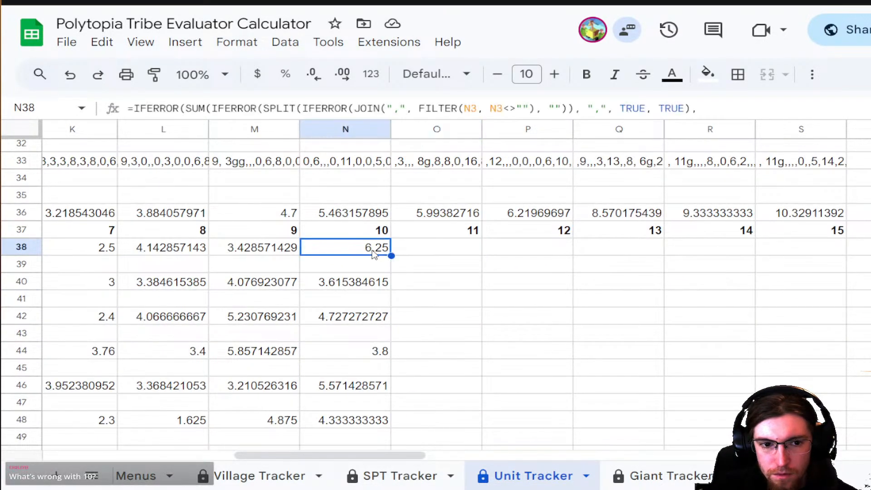
{"action": "left_click", "coordinate": [412, 250]}
{"action": "left_click", "coordinate": [380, 253]}
{"action": "left_click", "coordinate": [370, 263]}
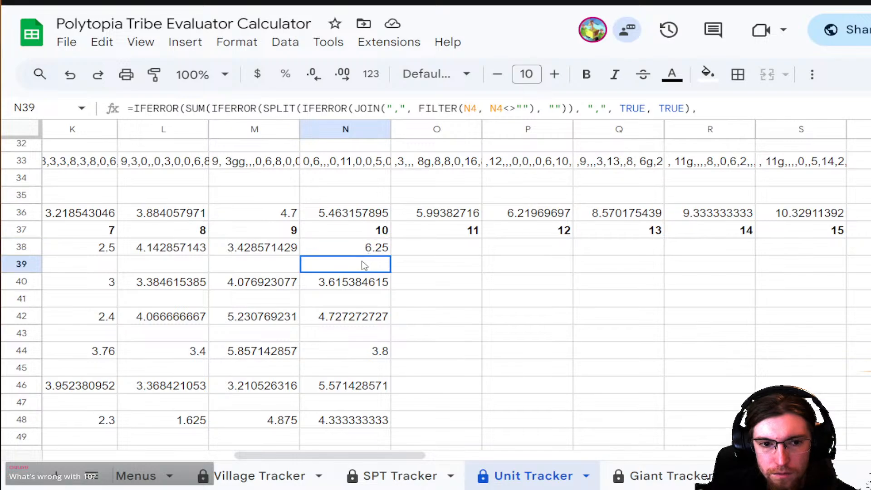
{"action": "left_click", "coordinate": [363, 280]}
{"action": "left_click", "coordinate": [369, 247]}
{"action": "left_click", "coordinate": [469, 252]}
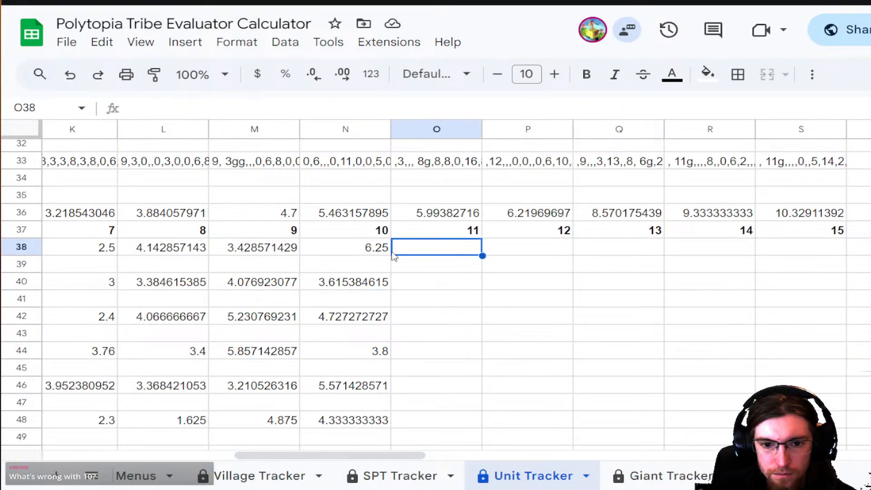
{"action": "left_click", "coordinate": [363, 248]}
- Select the block of tribe averages, scroll through it, then move to the Game Data sheet
{"action": "left_click_drag", "start_coordinate": [257, 249], "coordinate": [393, 401]}
{"action": "scroll", "coordinate": [386, 363], "scroll_direction": "down", "scroll_amount": 6}
{"action": "scroll", "coordinate": [387, 413], "scroll_direction": "down", "scroll_amount": 3}
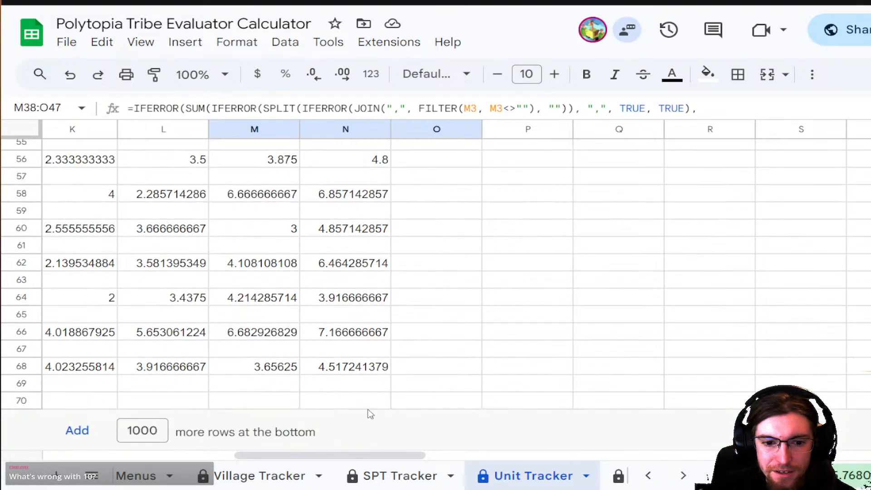
{"action": "left_click_drag", "start_coordinate": [315, 456], "coordinate": [76, 451]}
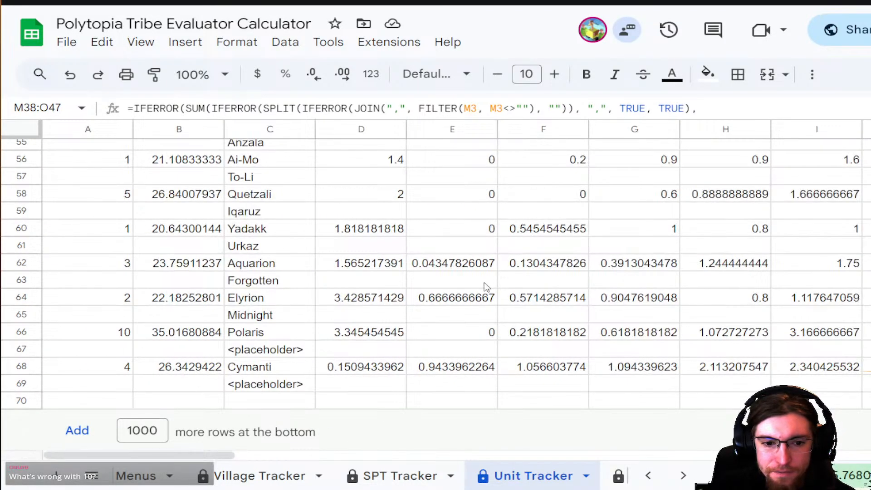
{"action": "scroll", "coordinate": [372, 319], "scroll_direction": "up", "scroll_amount": 10}
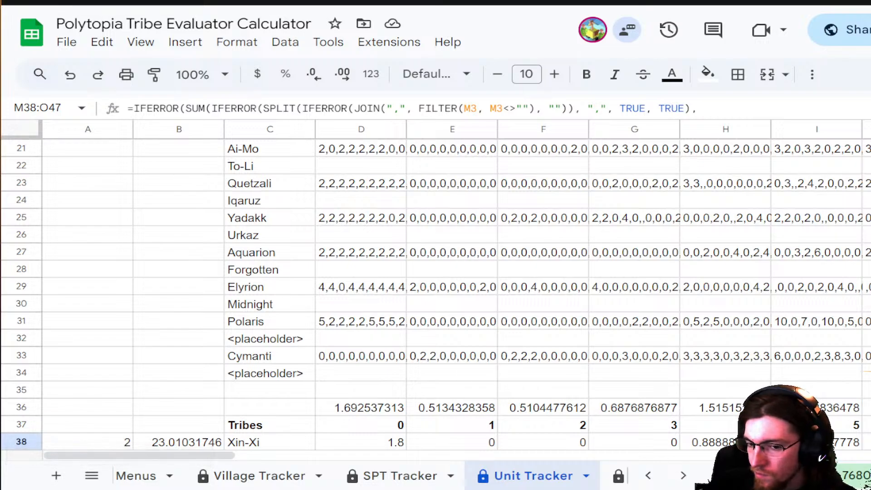
{"action": "scroll", "coordinate": [413, 476], "scroll_direction": "up", "scroll_amount": 3}
{"action": "scroll", "coordinate": [413, 476], "scroll_direction": "up", "scroll_amount": 2}
{"action": "left_click", "coordinate": [430, 476]}
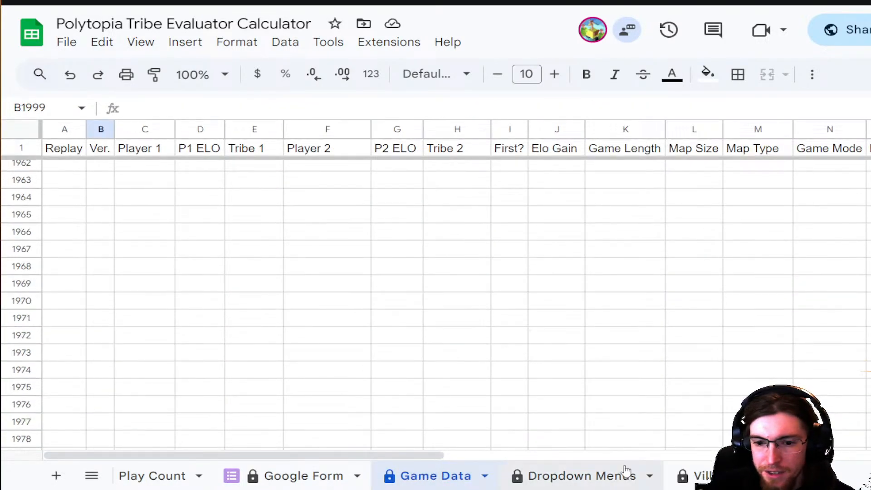
- Scroll through the Game Data form-responses rows of players, tribes, ELO and map details
{"action": "left_click", "coordinate": [290, 476]}
{"action": "scroll", "coordinate": [537, 316], "scroll_direction": "up", "scroll_amount": 10}
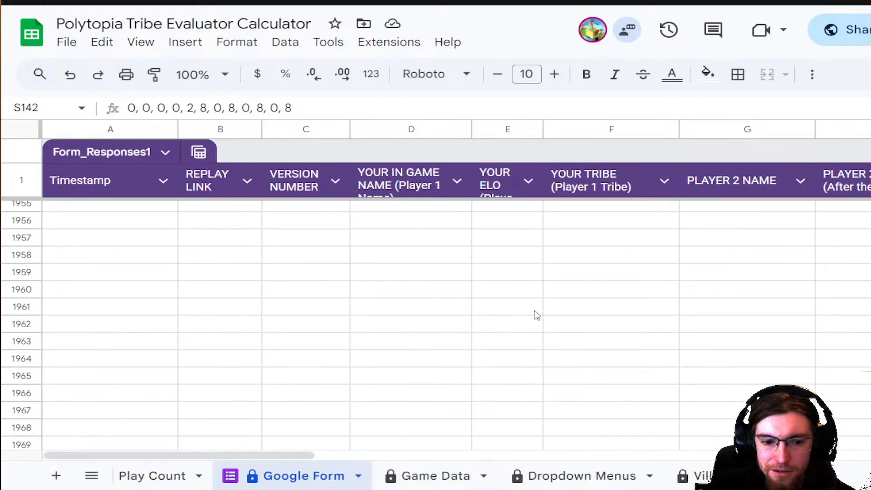
{"action": "scroll", "coordinate": [708, 377], "scroll_direction": "down", "scroll_amount": 10}
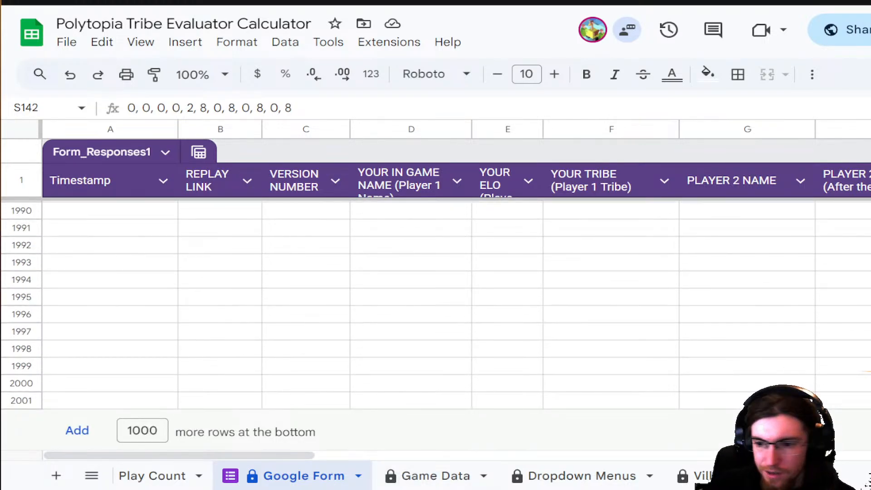
{"action": "scroll", "coordinate": [617, 425], "scroll_direction": "up", "scroll_amount": 20}
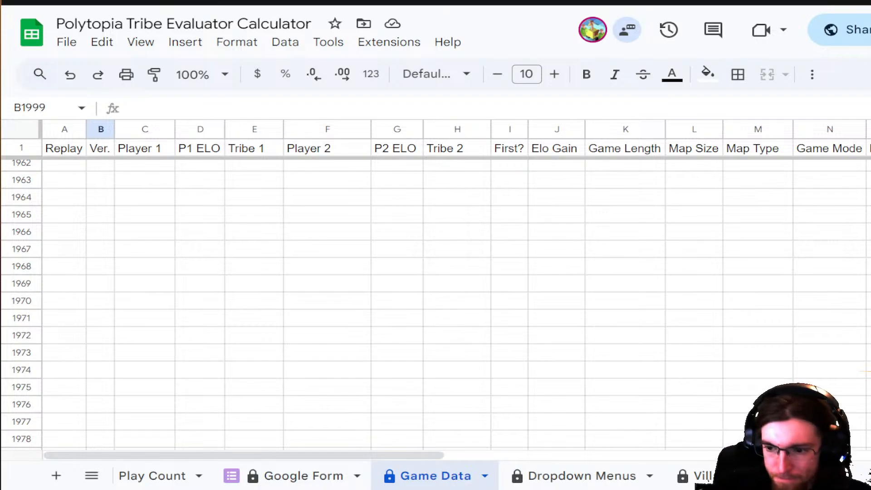
{"action": "scroll", "coordinate": [436, 300], "scroll_direction": "down", "scroll_amount": 6}
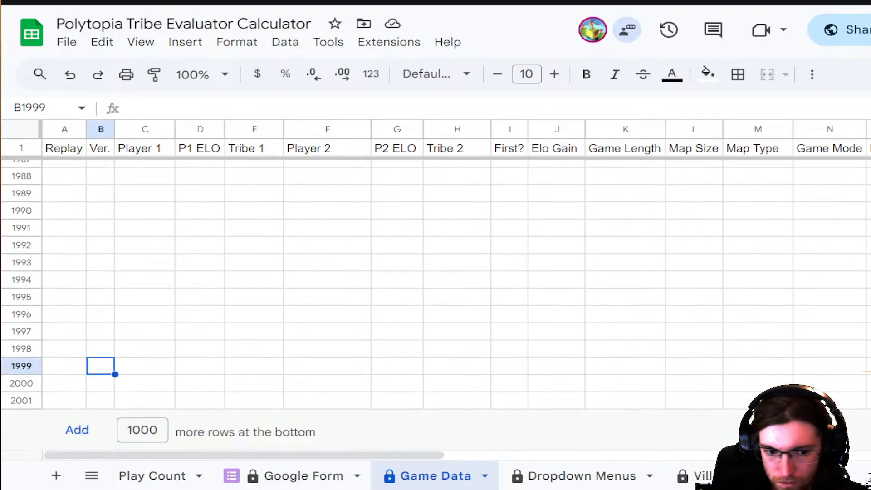
{"action": "scroll", "coordinate": [717, 278], "scroll_direction": "up", "scroll_amount": 20}
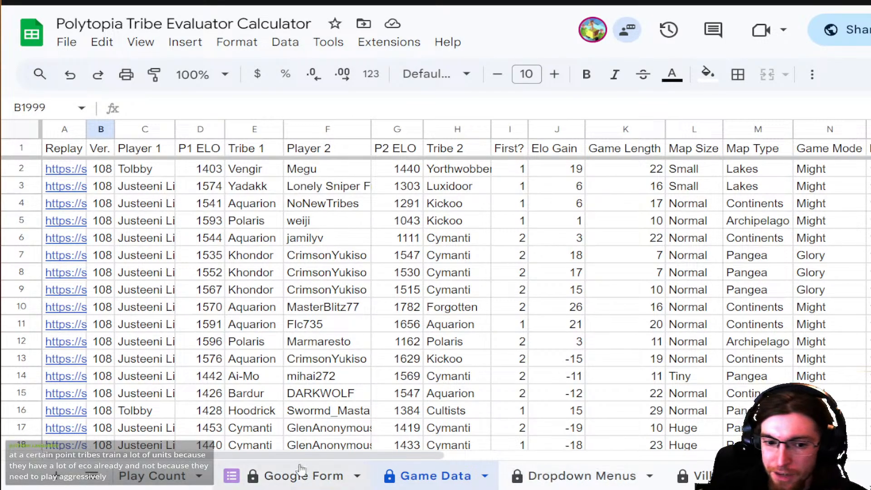
{"action": "left_click_drag", "start_coordinate": [249, 455], "coordinate": [290, 453]}
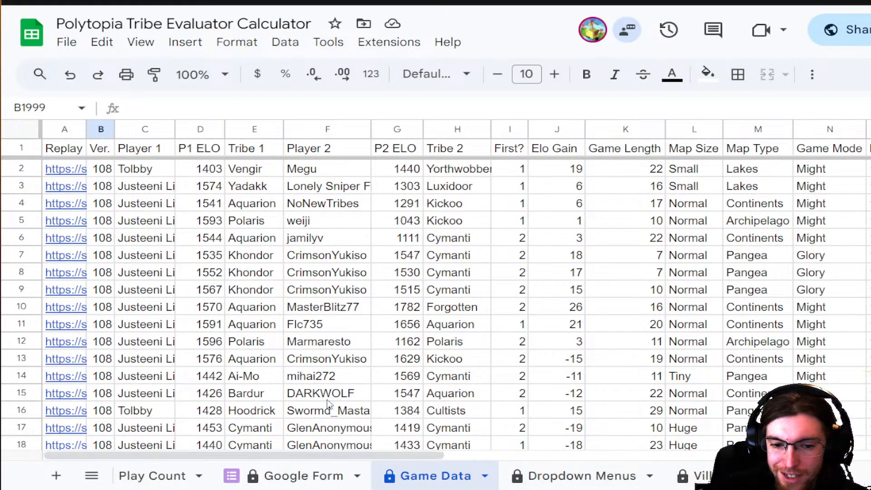
{"action": "scroll", "coordinate": [661, 468], "scroll_direction": "down", "scroll_amount": 3}
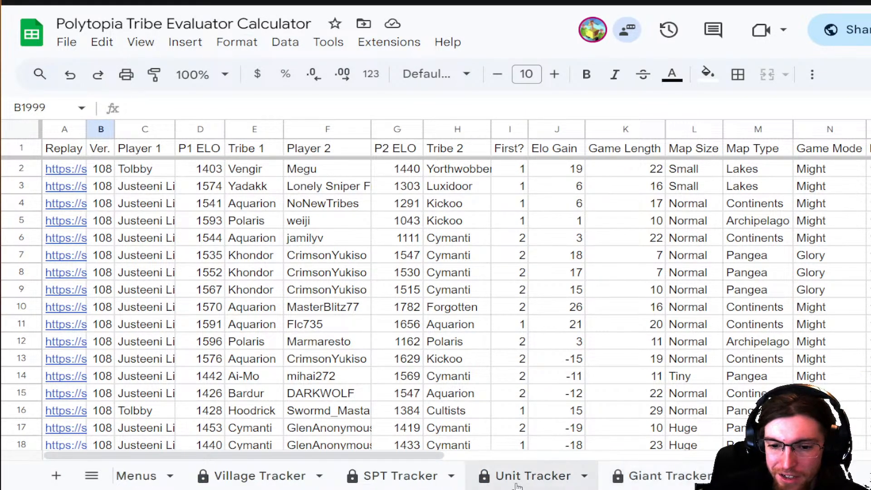
- Return to Unit Tracker, drop the old selection and inspect Xin-Xi's turn 0 average formula
{"action": "left_click", "coordinate": [570, 477]}
{"action": "scroll", "coordinate": [508, 389], "scroll_direction": "down", "scroll_amount": 6}
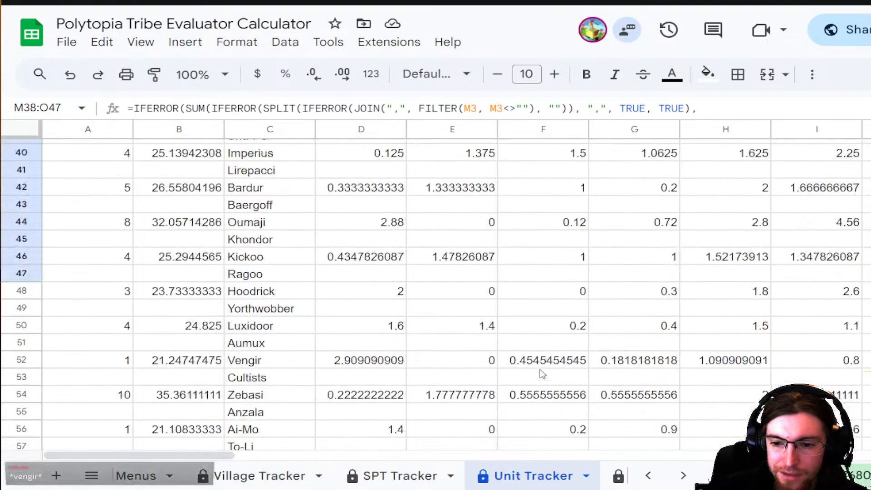
{"action": "scroll", "coordinate": [539, 210], "scroll_direction": "up", "scroll_amount": 3}
{"action": "left_click_drag", "start_coordinate": [166, 455], "coordinate": [326, 453]}
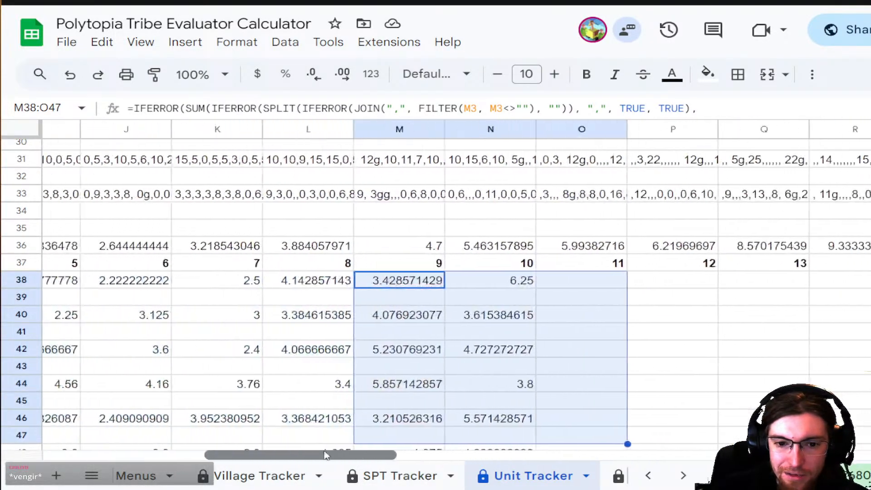
{"action": "left_click", "coordinate": [770, 349]}
{"action": "scroll", "coordinate": [656, 337], "scroll_direction": "down", "scroll_amount": 2}
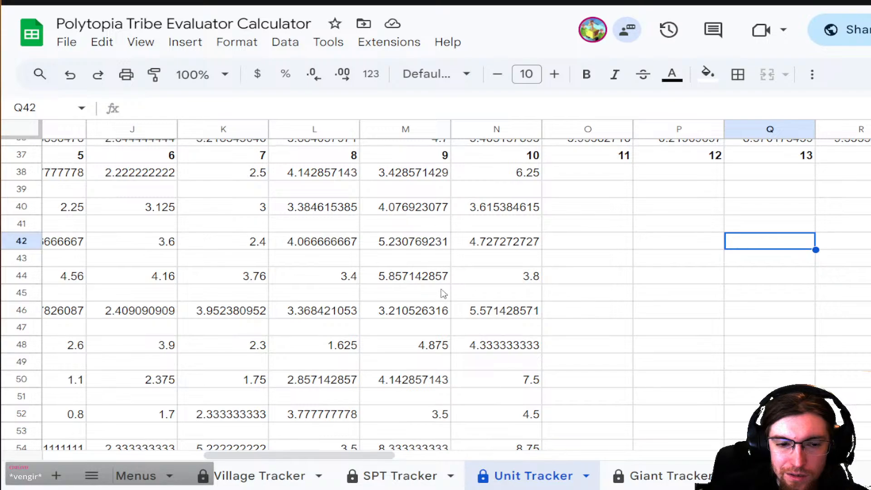
{"action": "left_click_drag", "start_coordinate": [386, 455], "coordinate": [232, 457]}
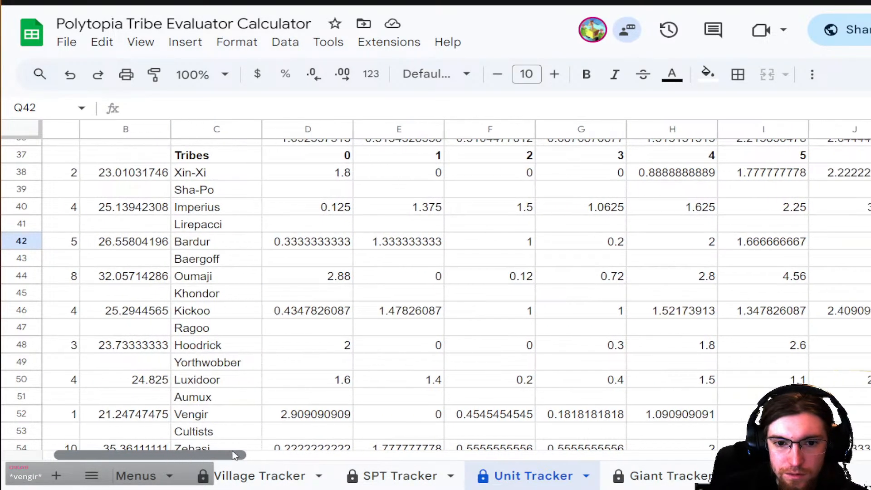
{"action": "scroll", "coordinate": [272, 305], "scroll_direction": "up", "scroll_amount": 2}
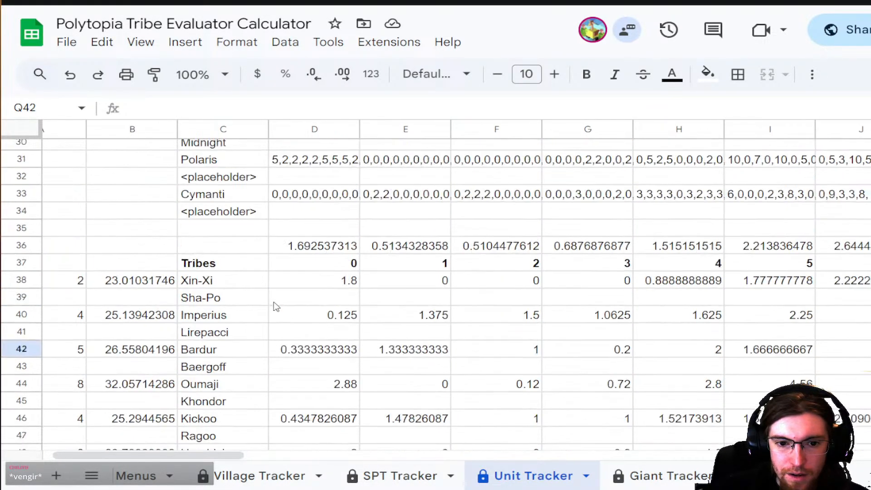
{"action": "left_click", "coordinate": [330, 285]}
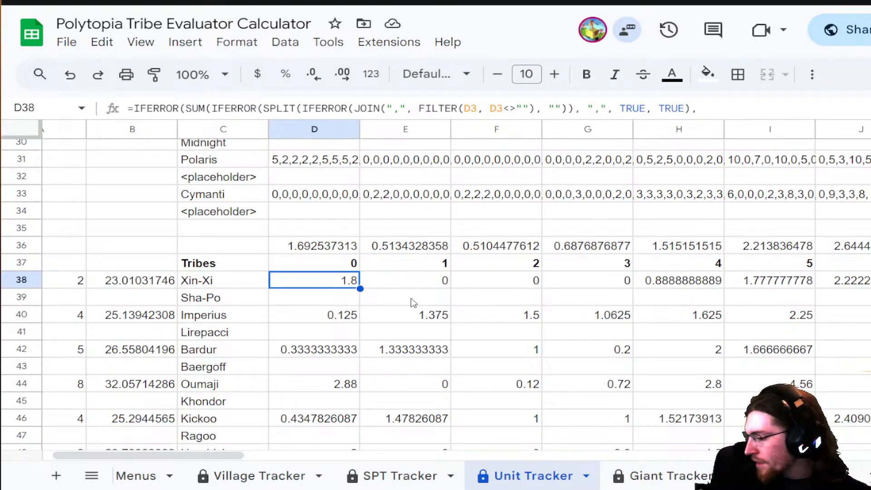
- Inspect Imperius's turn 1 and turn 2 average formulas
{"action": "scroll", "coordinate": [413, 303], "scroll_direction": "down", "scroll_amount": 1}
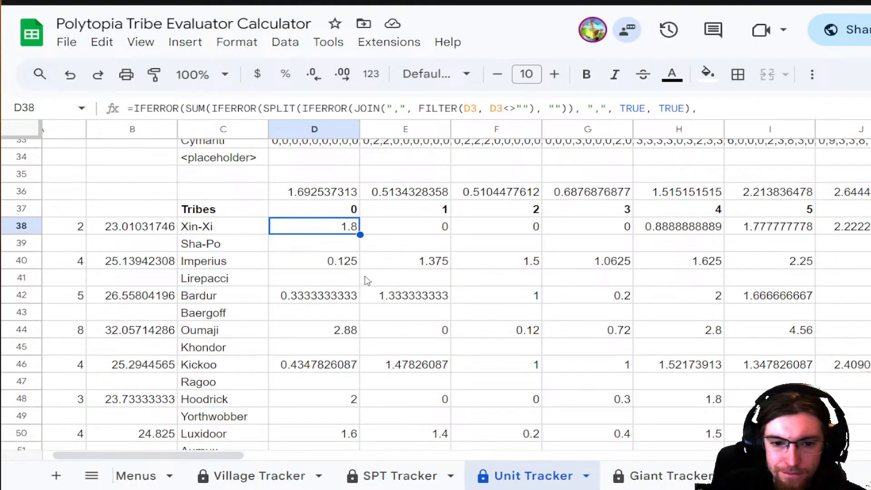
{"action": "left_click", "coordinate": [430, 263]}
{"action": "left_click", "coordinate": [495, 266]}
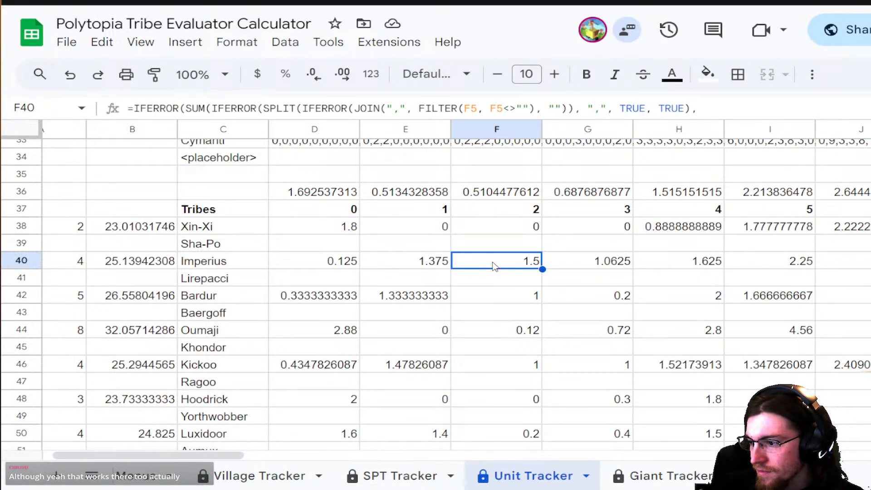
{"action": "scroll", "coordinate": [495, 267], "scroll_direction": "down", "scroll_amount": 7}
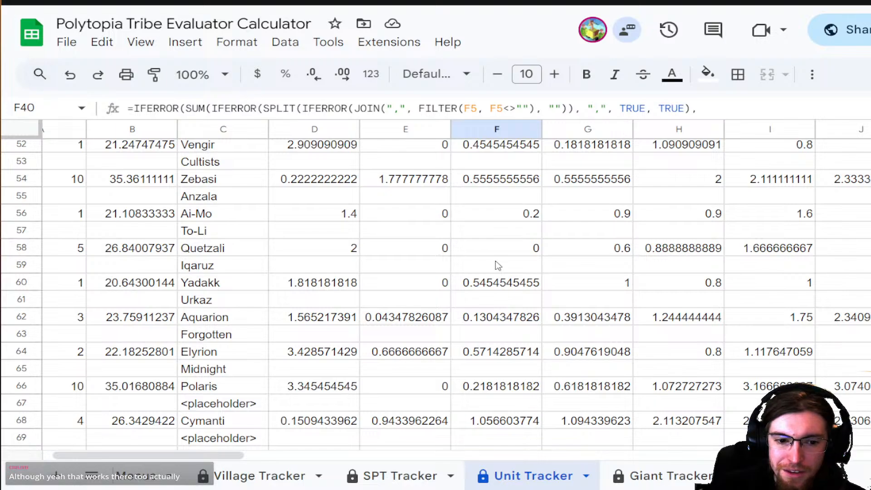
{"action": "scroll", "coordinate": [498, 266], "scroll_direction": "down", "scroll_amount": 2}
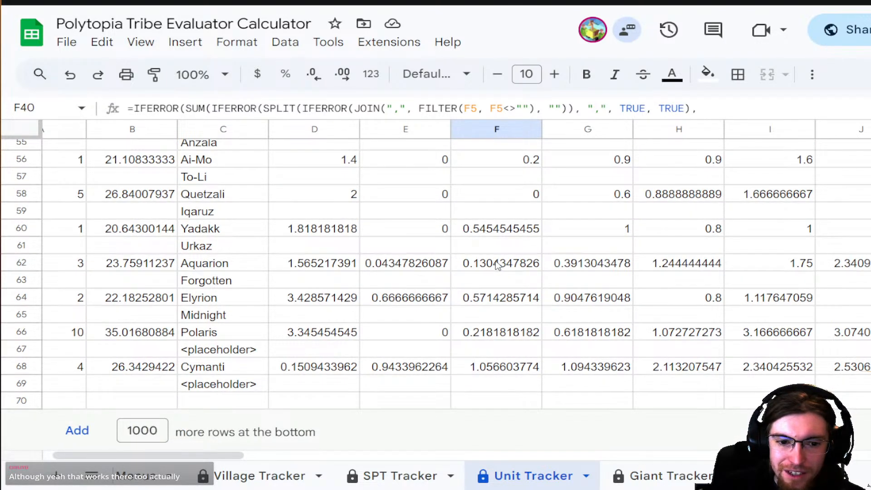
{"action": "scroll", "coordinate": [498, 265], "scroll_direction": "up", "scroll_amount": 2}
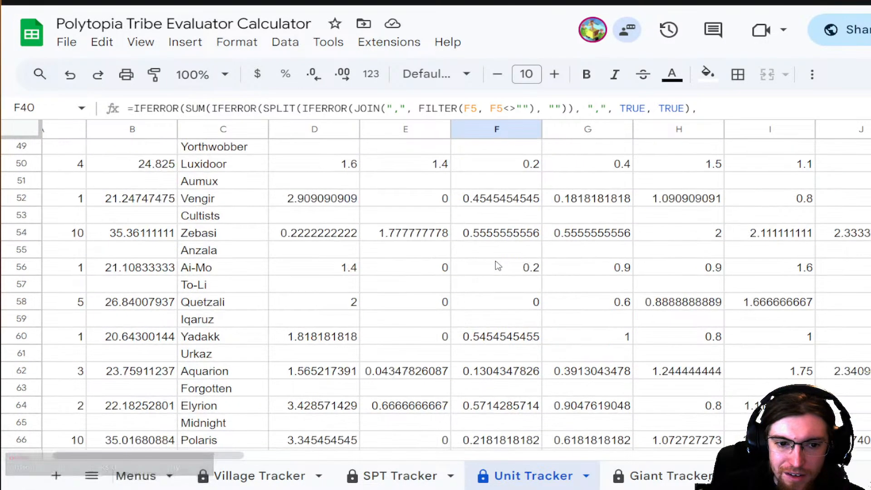
{"action": "scroll", "coordinate": [498, 265], "scroll_direction": "up", "scroll_amount": 3}
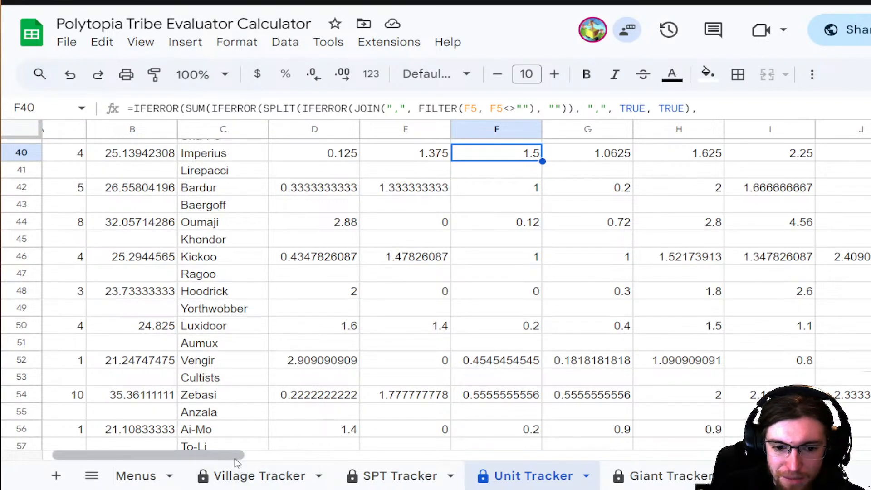
- Scan the tribe rows 38–68 across the turn columns, ending on Xin-Xi's turn 0 average in D38
{"action": "left_click_drag", "start_coordinate": [236, 456], "coordinate": [359, 455]}
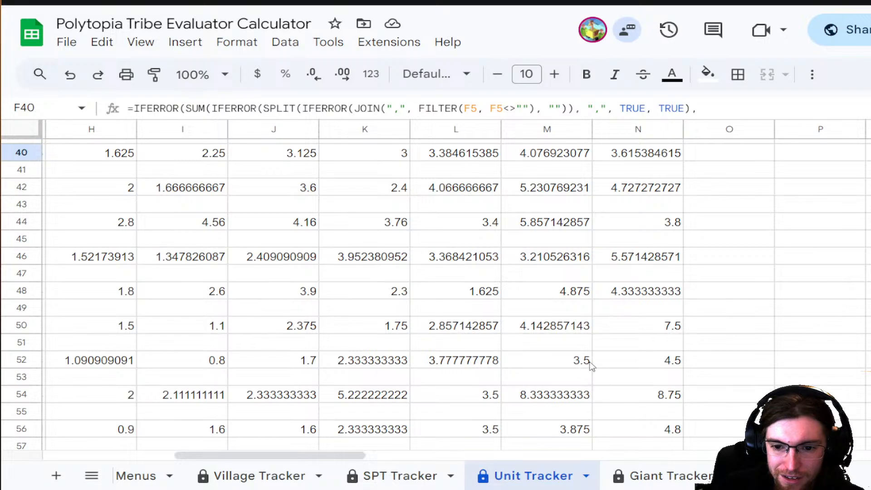
{"action": "scroll", "coordinate": [595, 363], "scroll_direction": "up", "scroll_amount": 4}
{"action": "scroll", "coordinate": [637, 323], "scroll_direction": "down", "scroll_amount": 7}
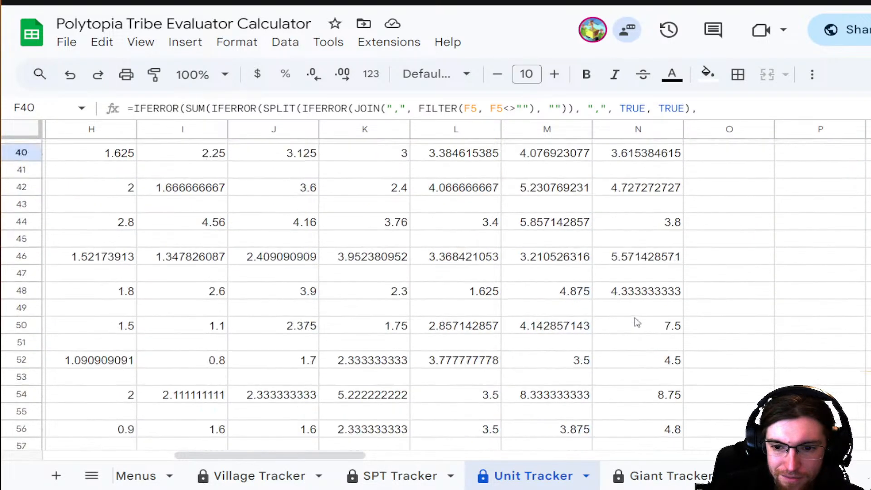
{"action": "left_click_drag", "start_coordinate": [356, 455], "coordinate": [150, 454]}
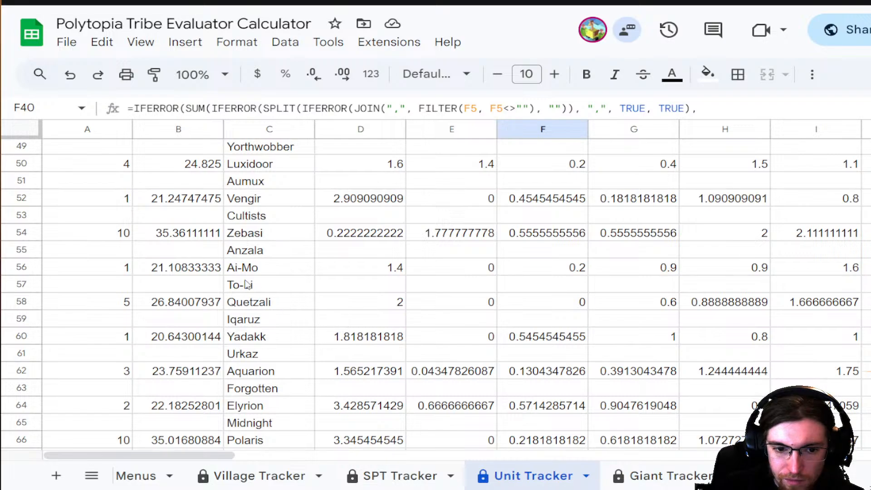
{"action": "scroll", "coordinate": [234, 272], "scroll_direction": "up", "scroll_amount": 1}
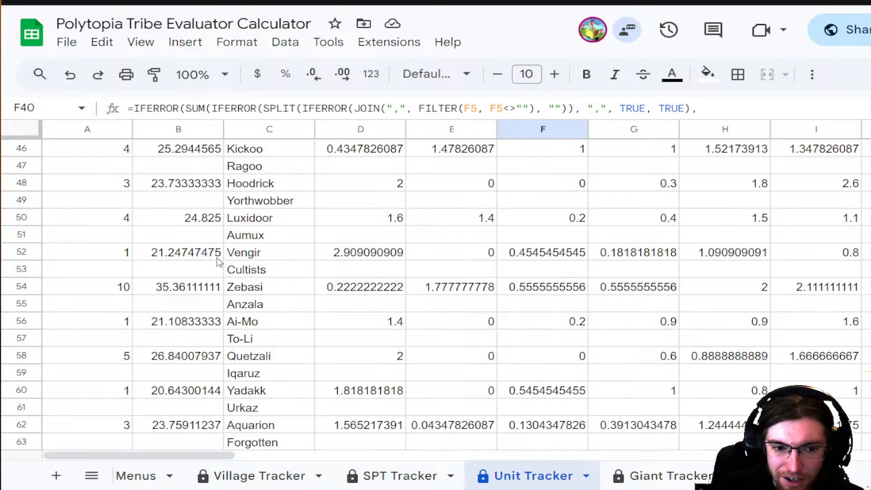
{"action": "scroll", "coordinate": [218, 262], "scroll_direction": "up", "scroll_amount": 2}
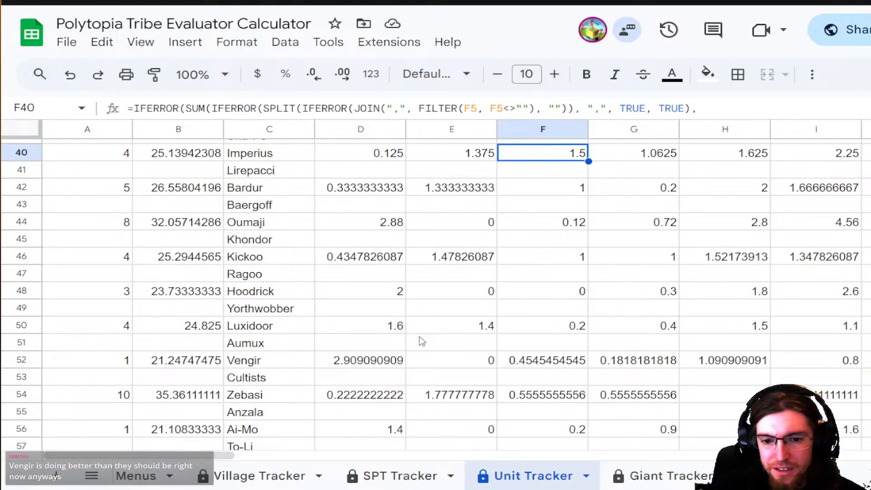
{"action": "left_click_drag", "start_coordinate": [155, 456], "coordinate": [179, 458]}
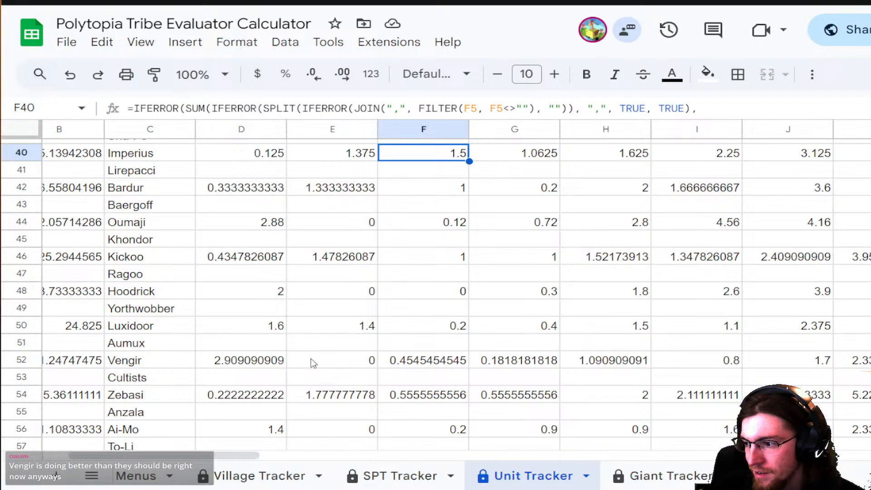
{"action": "scroll", "coordinate": [439, 271], "scroll_direction": "down", "scroll_amount": 6}
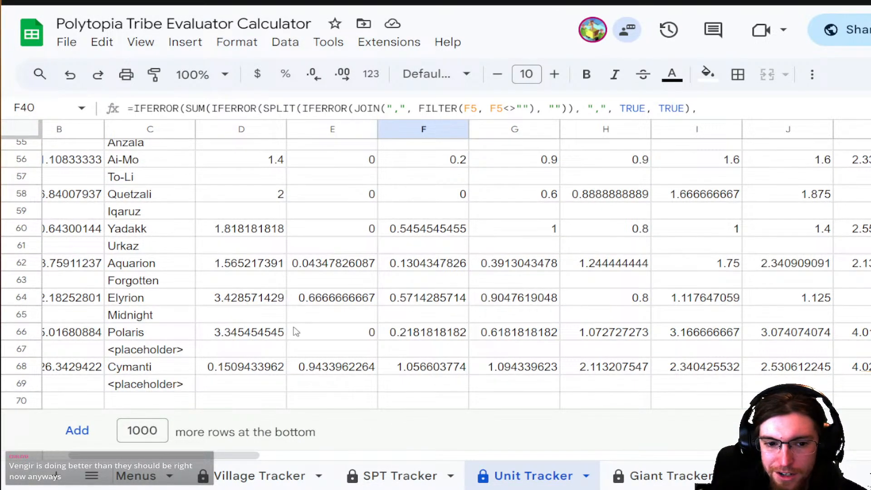
{"action": "scroll", "coordinate": [259, 339], "scroll_direction": "up", "scroll_amount": 6}
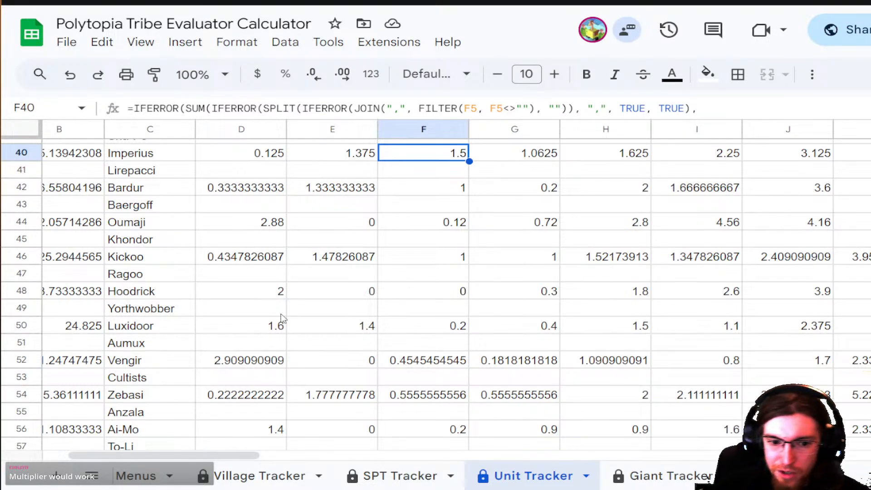
{"action": "scroll", "coordinate": [285, 319], "scroll_direction": "up", "scroll_amount": 5}
{"action": "scroll", "coordinate": [310, 306], "scroll_direction": "down", "scroll_amount": 2}
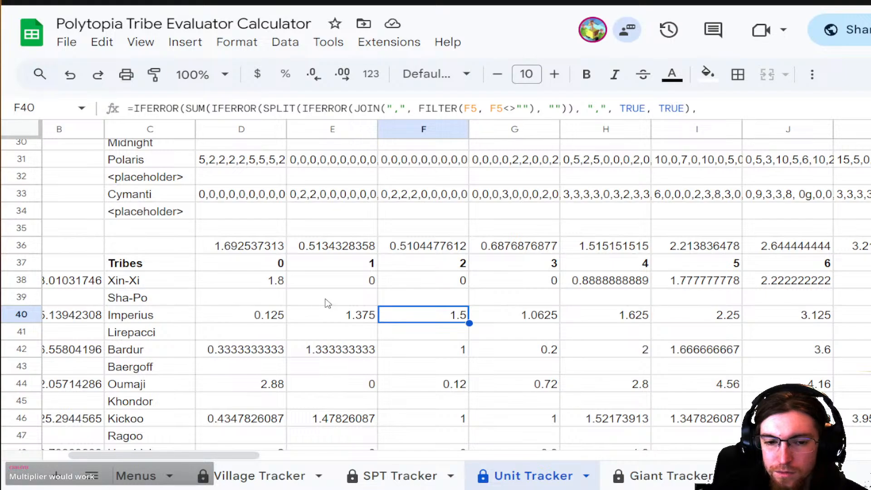
{"action": "scroll", "coordinate": [422, 304], "scroll_direction": "down", "scroll_amount": 2}
{"action": "scroll", "coordinate": [459, 332], "scroll_direction": "up", "scroll_amount": 2}
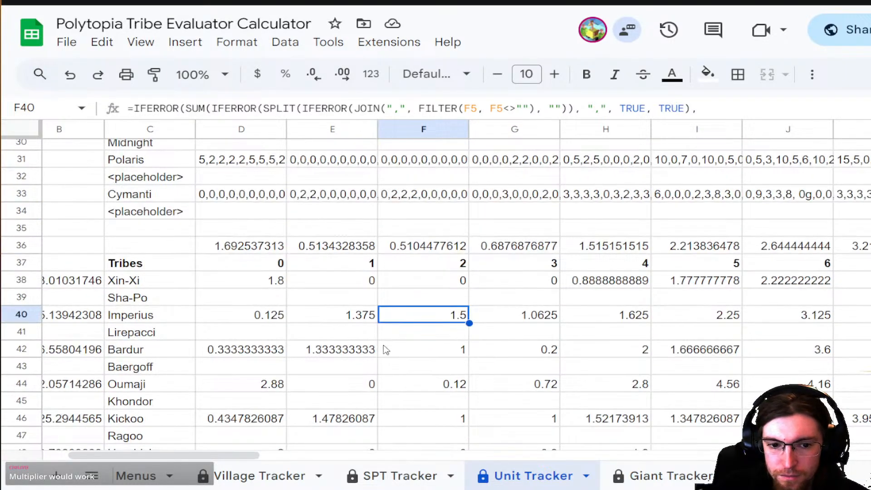
{"action": "mouse_move", "coordinate": [172, 458]}
{"action": "left_mouse_down"}
{"action": "mouse_move", "coordinate": [333, 462]}
{"action": "mouse_move", "coordinate": [141, 462]}
{"action": "mouse_move", "coordinate": [192, 464]}
{"action": "mouse_move", "coordinate": [172, 467]}
{"action": "left_mouse_up"}
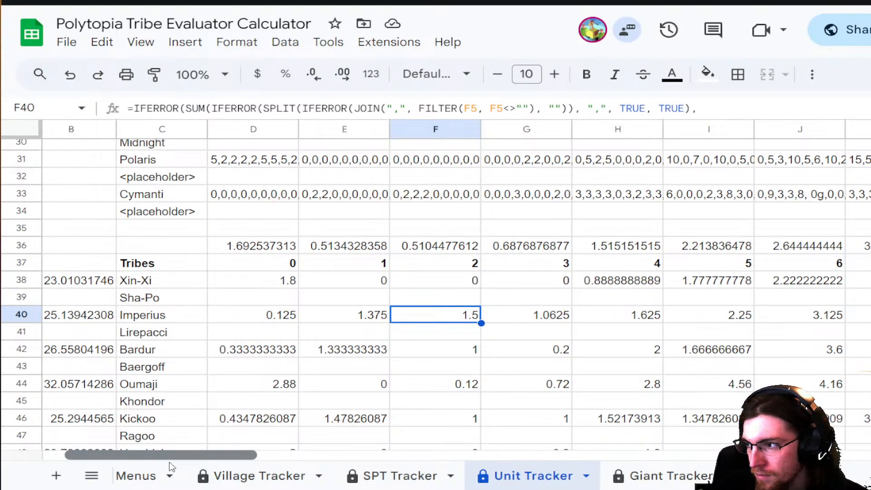
{"action": "left_click_drag", "start_coordinate": [170, 463], "coordinate": [170, 463]}
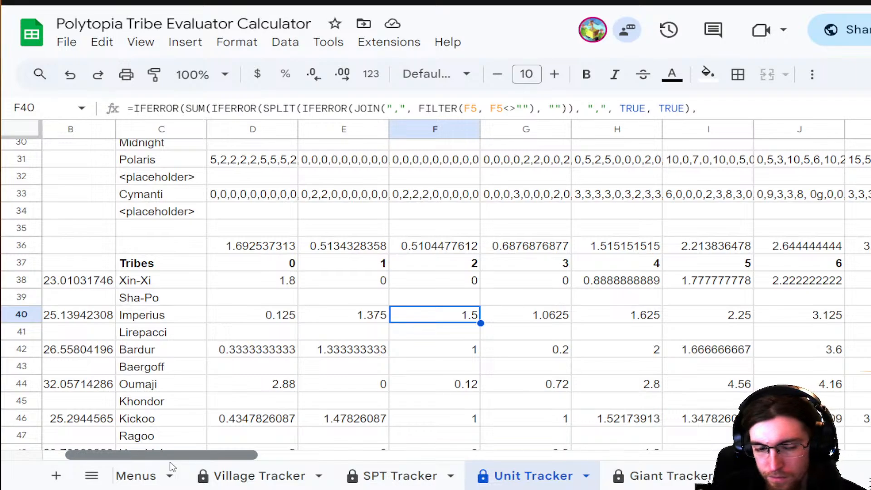
{"action": "left_click_drag", "start_coordinate": [170, 463], "coordinate": [170, 463]}
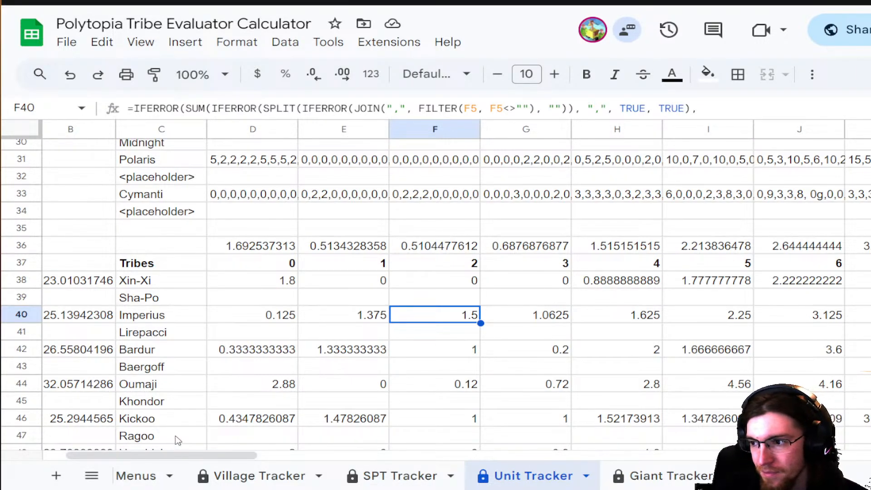
{"action": "left_click", "coordinate": [270, 282]}
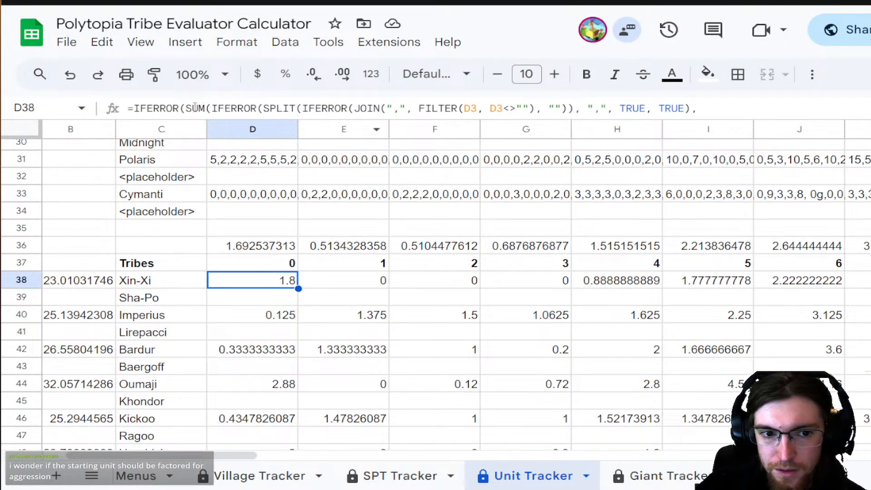
- Open D38's formula and place the edit point at the end of its average calculation
{"action": "left_click", "coordinate": [195, 108]}
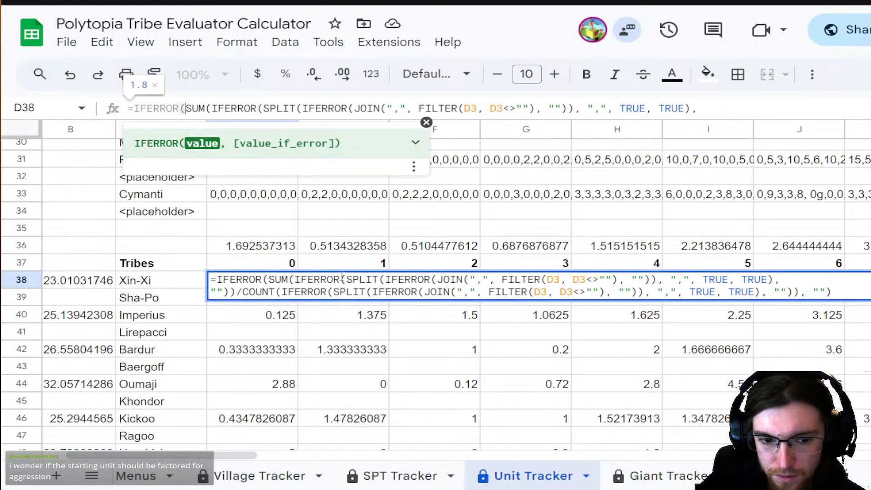
{"action": "left_click", "coordinate": [277, 279]}
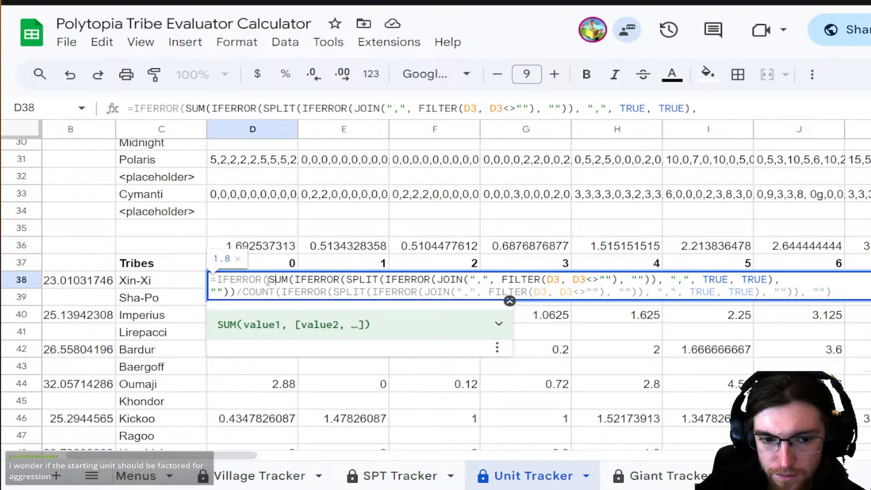
{"action": "left_click", "coordinate": [269, 280]}
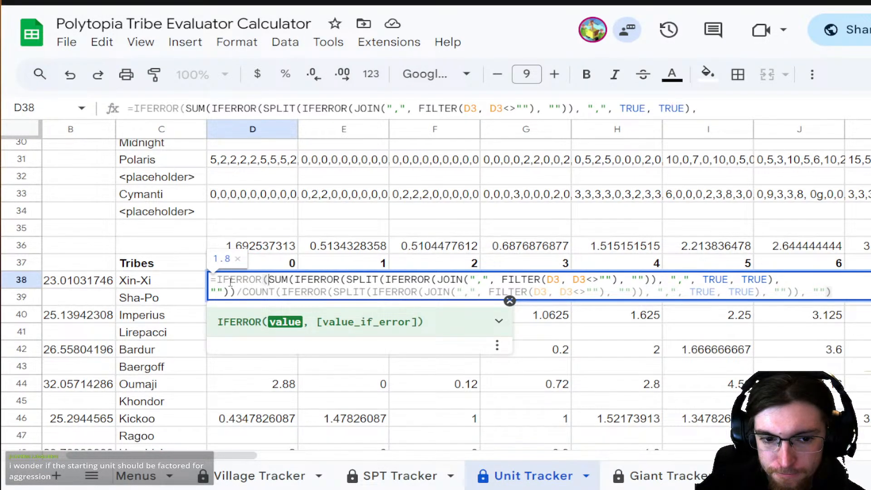
{"action": "left_click", "coordinate": [802, 293]}
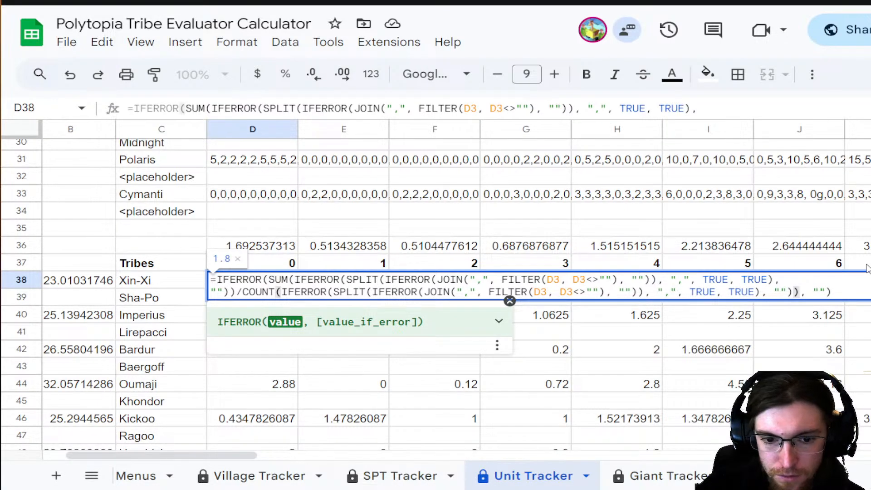
{"action": "left_click", "coordinate": [269, 280]}
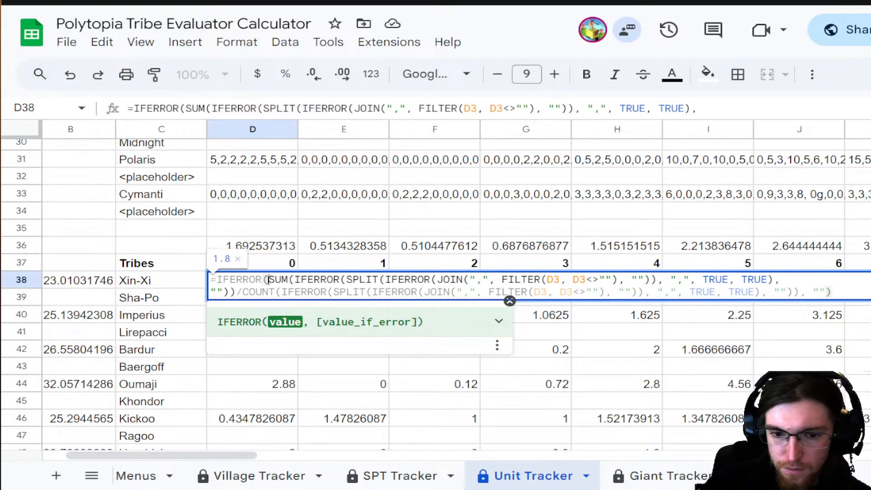
{"action": "left_click", "coordinate": [798, 291]}
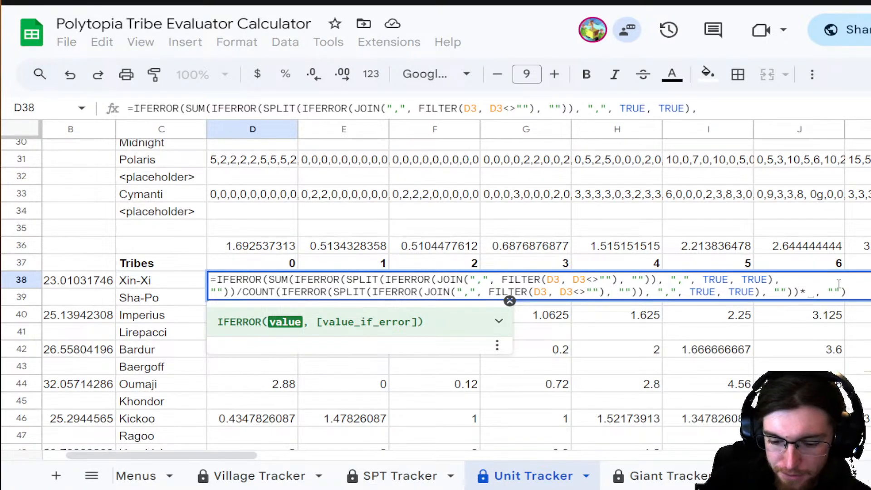
- Multiply D38's average by (10-D$37) with row 37 locked, so it shows 18, then copy it
{"action": "type", "text": "("}
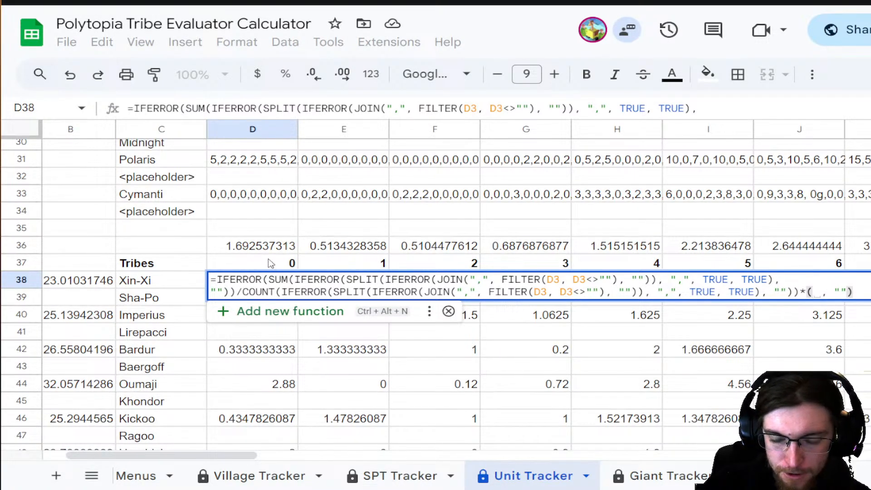
{"action": "type", "text": "10-"}
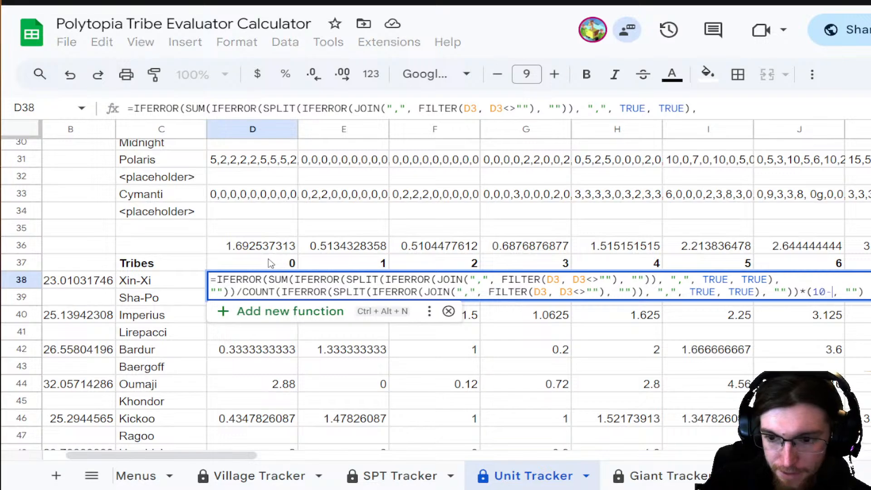
{"action": "left_click", "coordinate": [271, 263]}
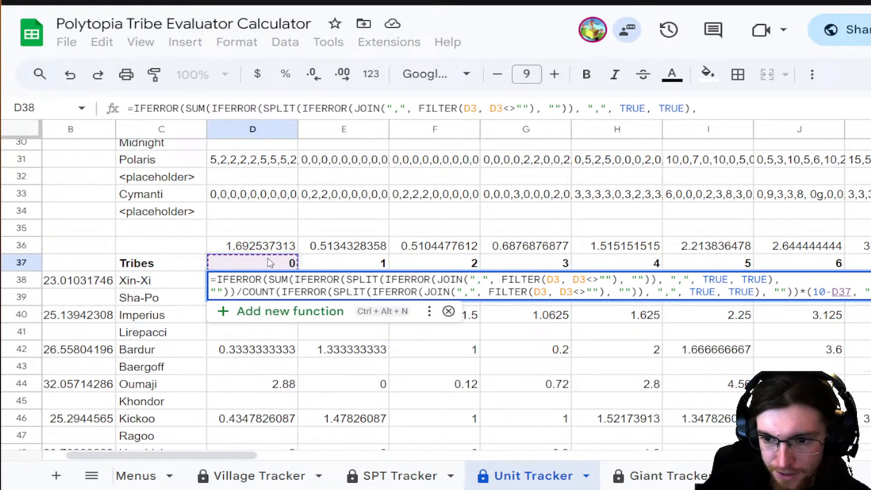
{"action": "left_click", "coordinate": [840, 292]}
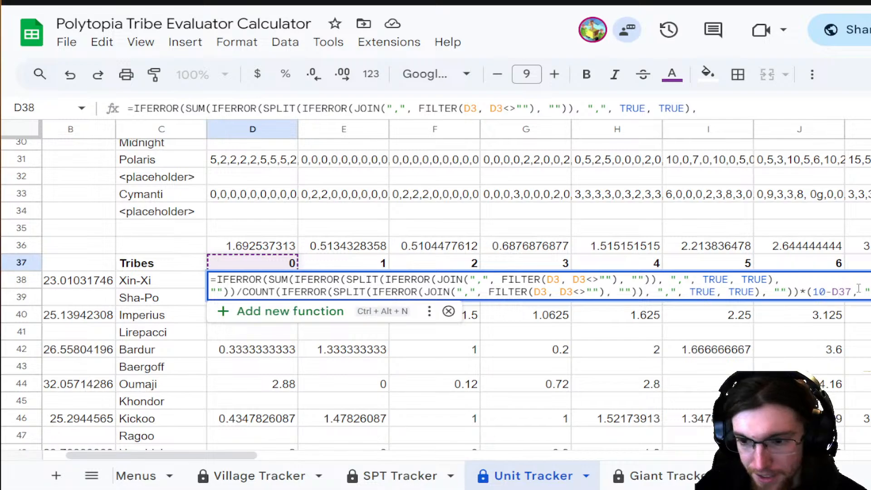
{"action": "key", "text": "F4"}
{"action": "key", "text": "F4"}
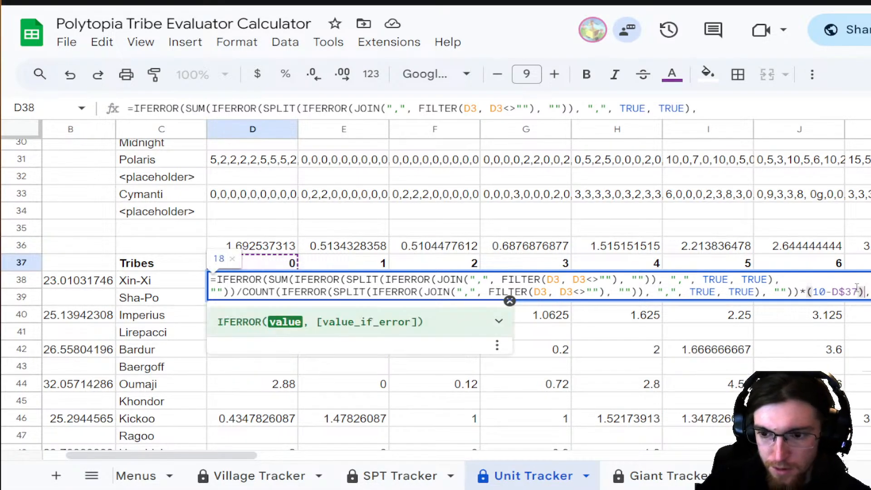
{"action": "key", "text": "Return"}
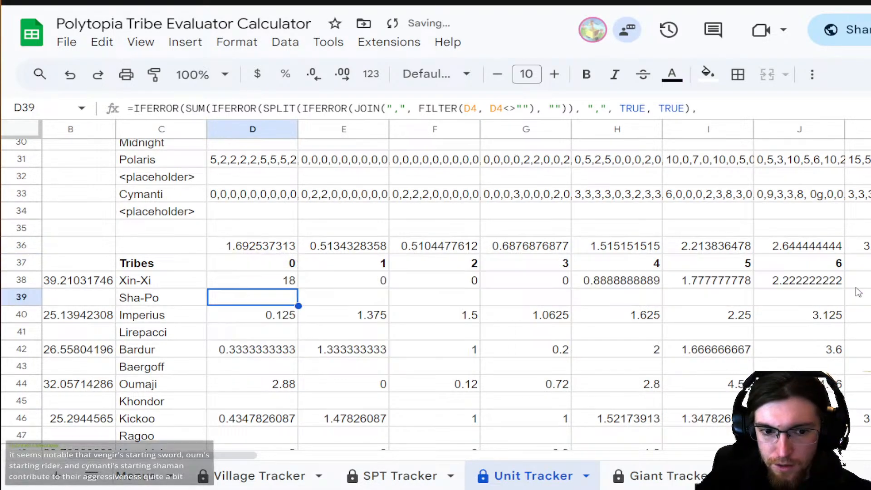
{"action": "left_click", "coordinate": [293, 284]}
{"action": "key", "text": "ctrl+c"}
{"action": "scroll", "coordinate": [454, 290], "scroll_direction": "right", "scroll_amount": 10}
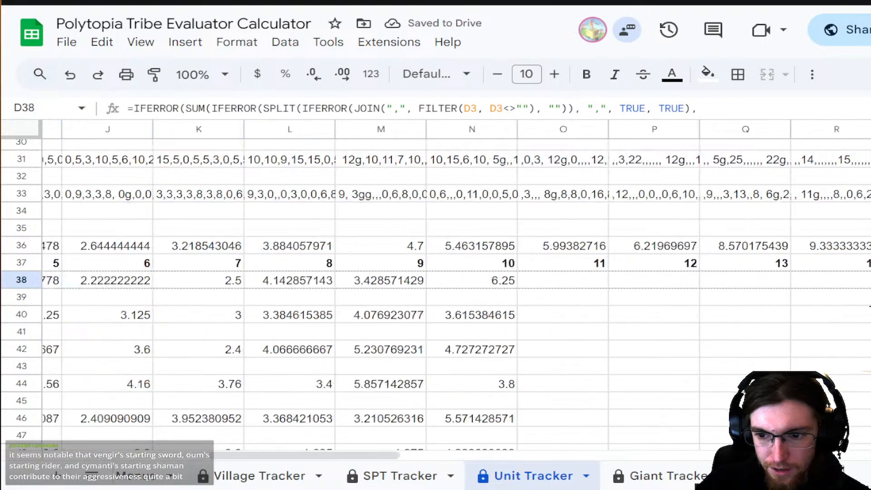
- Paste the weighted formula across D38:N38, fill it down to row 69, and check E41
{"action": "left_click", "coordinate": [516, 286], "text": "shift"}
{"action": "key", "text": "ctrl+v"}
{"action": "left_click_drag", "start_coordinate": [516, 288], "coordinate": [500, 386]}
{"action": "left_click_drag", "start_coordinate": [354, 457], "coordinate": [142, 463]}
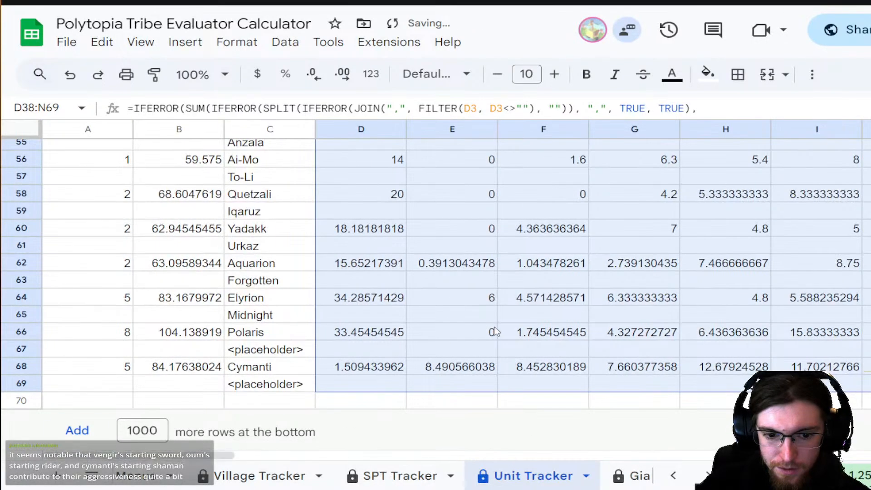
{"action": "scroll", "coordinate": [223, 310], "scroll_direction": "up", "scroll_amount": 6}
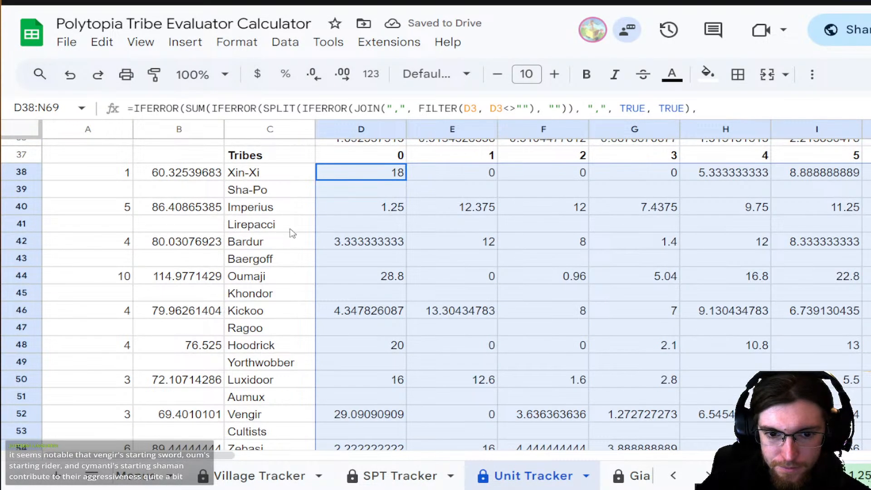
{"action": "left_click", "coordinate": [439, 227]}
{"action": "scroll", "coordinate": [435, 233], "scroll_direction": "up", "scroll_amount": 1}
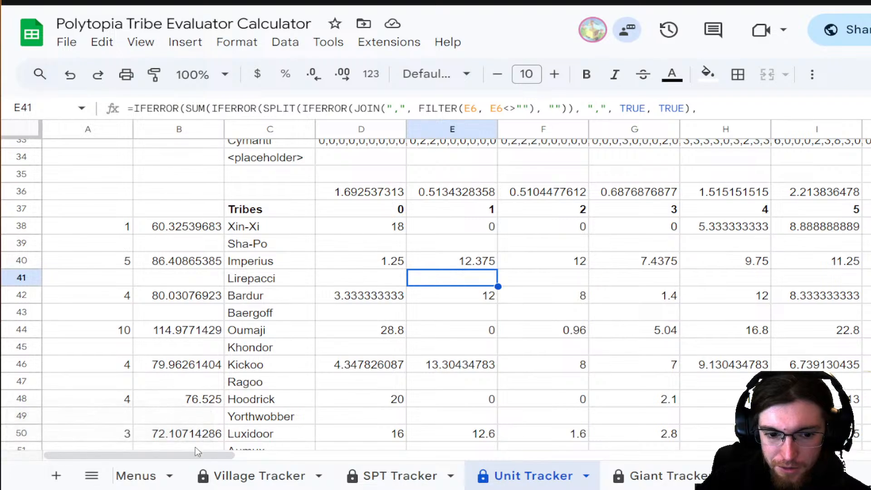
{"action": "left_click_drag", "start_coordinate": [195, 455], "coordinate": [177, 451]}
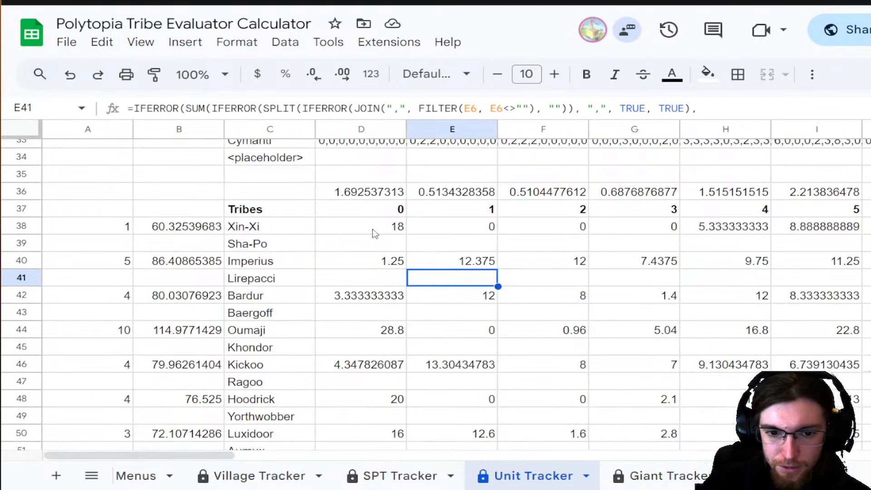
{"action": "left_click", "coordinate": [383, 227]}
{"action": "left_click", "coordinate": [498, 107]}
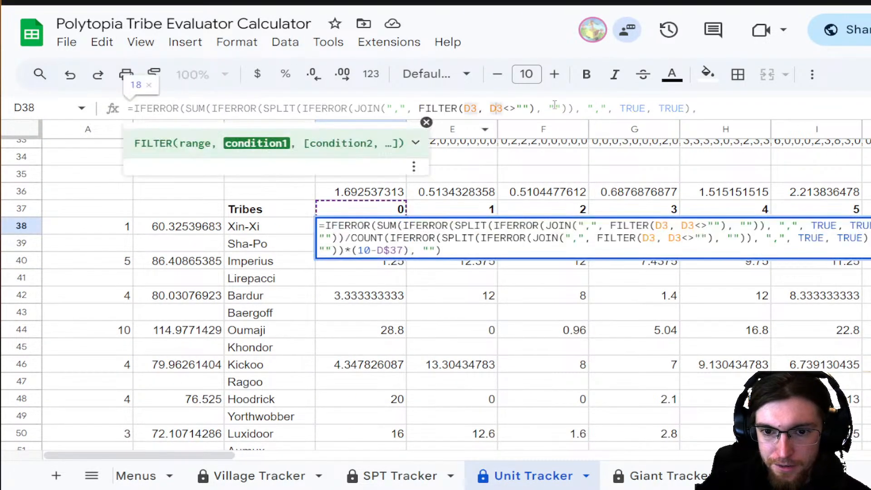
- Change D38's weighting to (11-D$37) and fill it across row 38 and down the tribe rows
{"action": "left_click", "coordinate": [372, 250]}
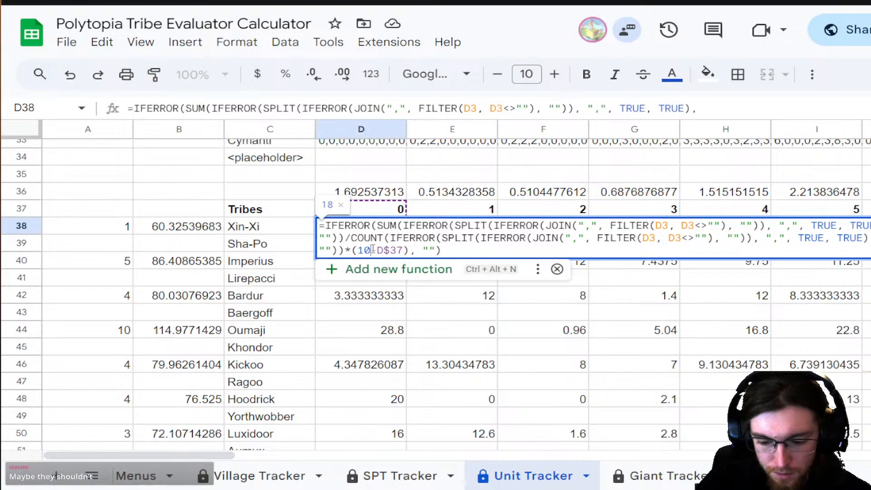
{"action": "key", "text": "Return"}
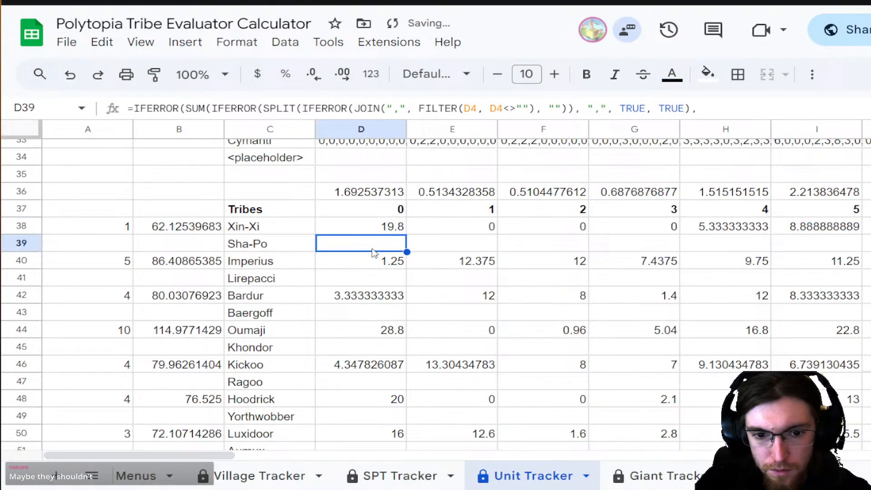
{"action": "left_click", "coordinate": [374, 225]}
{"action": "left_click_drag", "start_coordinate": [407, 232], "coordinate": [780, 386]}
- Verify N38 uses the 11-minus-turn weighting and review the updated tribe totals
{"action": "scroll", "coordinate": [837, 322], "scroll_direction": "up", "scroll_amount": 8}
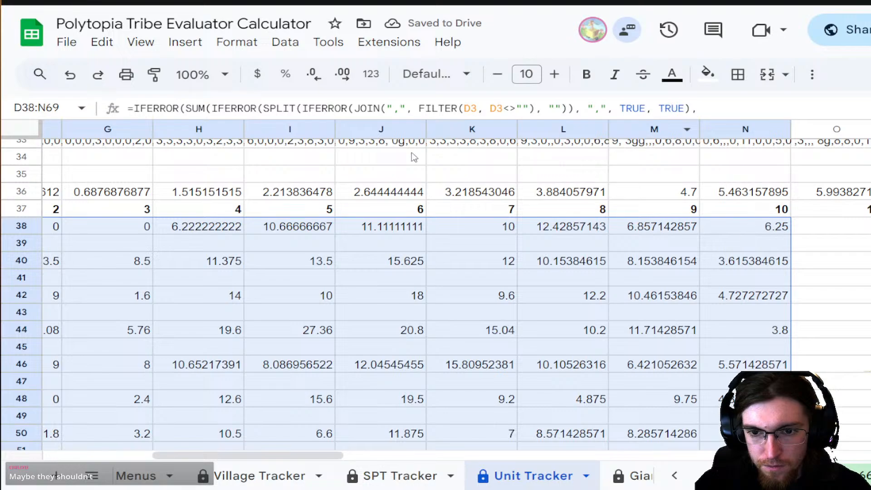
{"action": "left_click", "coordinate": [761, 229]}
{"action": "key", "text": "Return"}
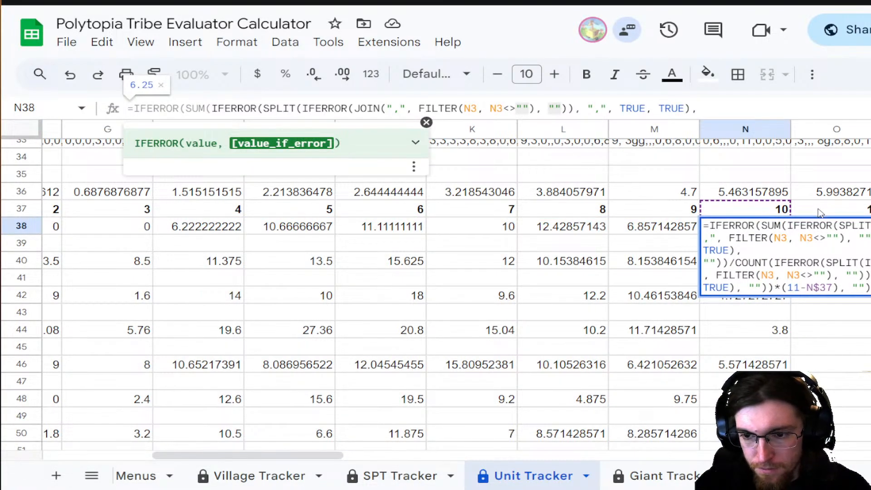
{"action": "key", "text": "Return"}
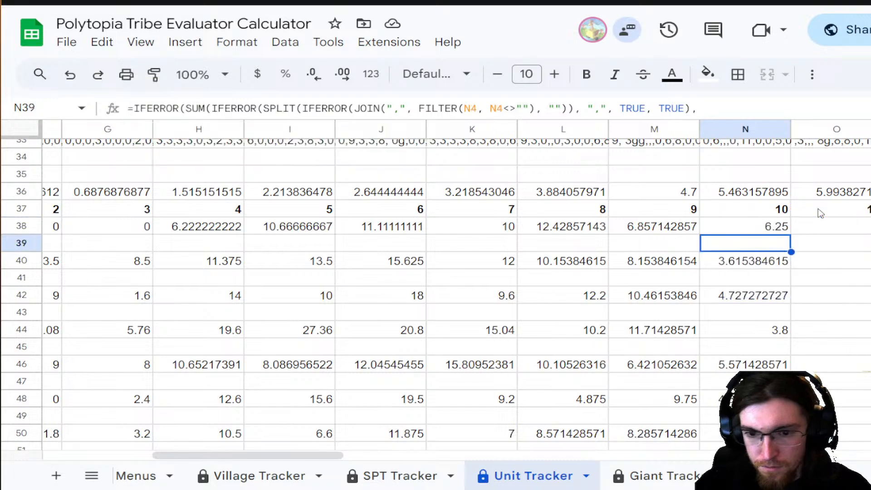
{"action": "left_click_drag", "start_coordinate": [324, 450], "coordinate": [214, 451]}
{"action": "scroll", "coordinate": [434, 286], "scroll_direction": "down", "scroll_amount": 3}
{"action": "scroll", "coordinate": [434, 286], "scroll_direction": "down", "scroll_amount": 7}
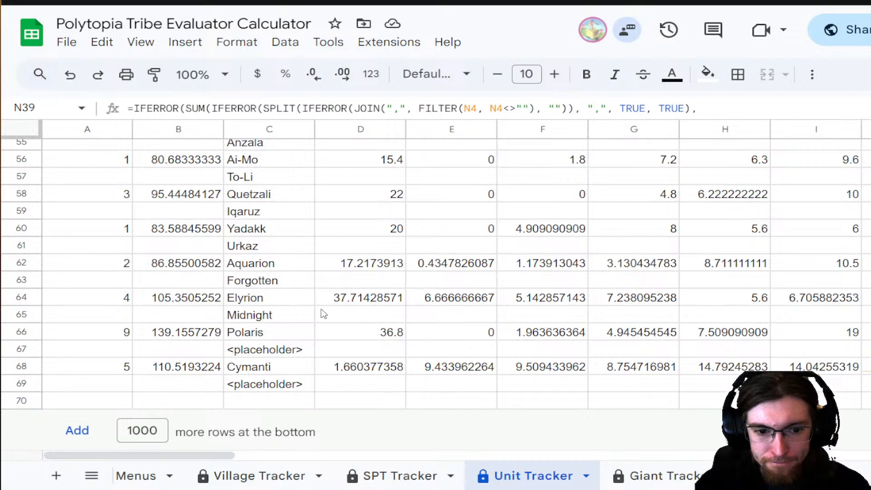
{"action": "scroll", "coordinate": [342, 303], "scroll_direction": "up", "scroll_amount": 7}
{"action": "scroll", "coordinate": [344, 305], "scroll_direction": "up", "scroll_amount": 3}
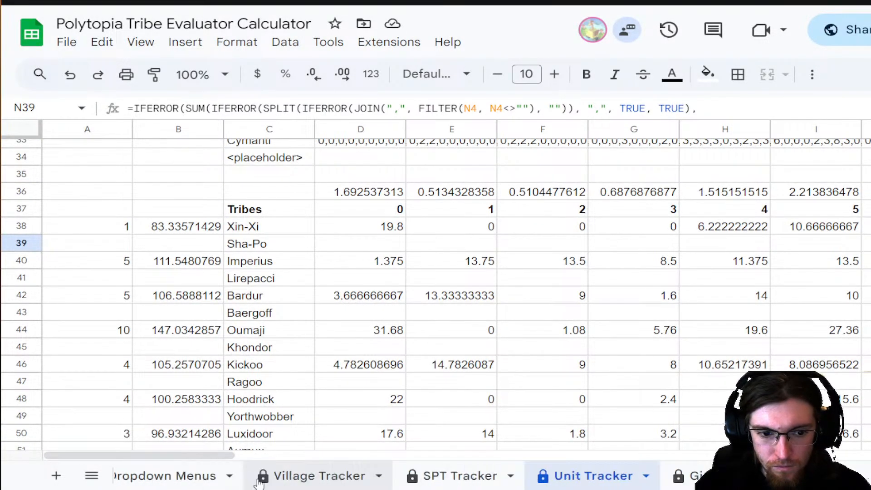
{"action": "scroll", "coordinate": [253, 377], "scroll_direction": "down", "scroll_amount": 5}
{"action": "scroll", "coordinate": [255, 366], "scroll_direction": "down", "scroll_amount": 2}
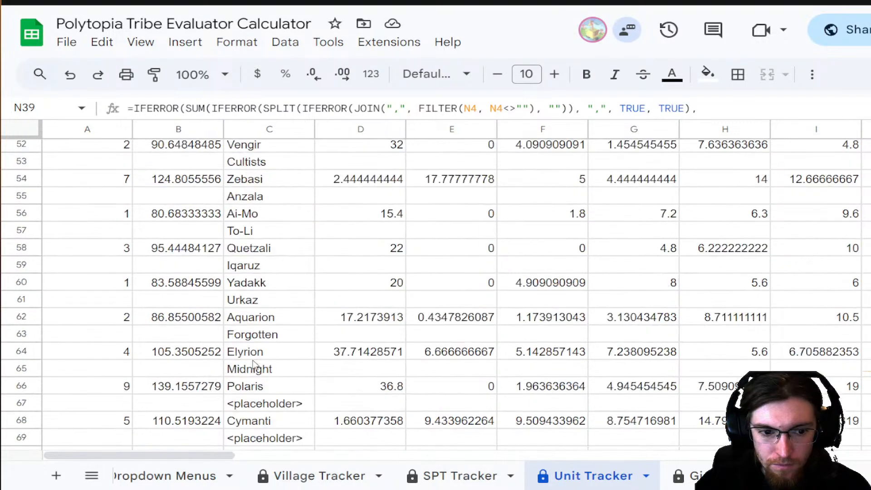
{"action": "scroll", "coordinate": [254, 362], "scroll_direction": "down", "scroll_amount": 2}
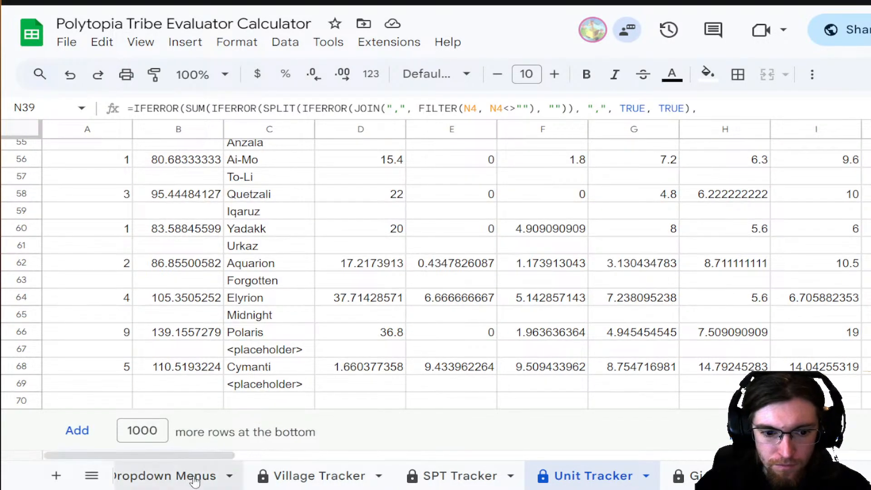
{"action": "scroll", "coordinate": [195, 476], "scroll_direction": "up", "scroll_amount": 2}
{"action": "scroll", "coordinate": [197, 481], "scroll_direction": "up", "scroll_amount": 6}
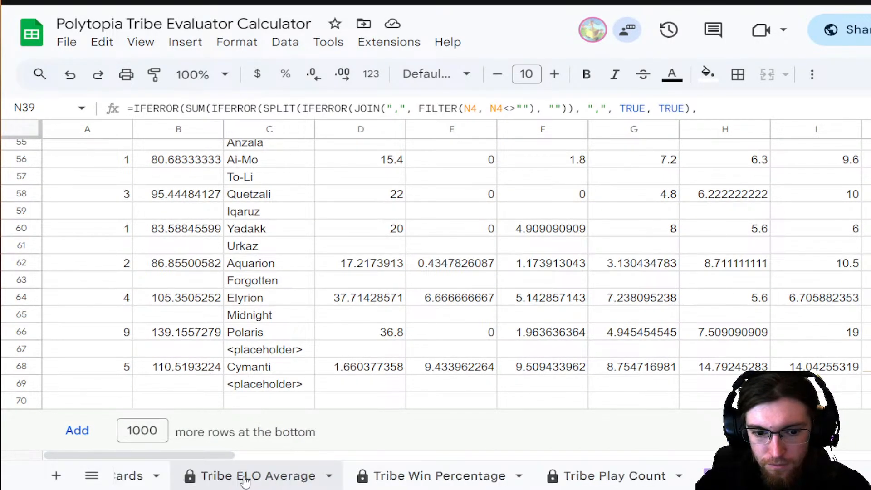
{"action": "left_click", "coordinate": [285, 475]}
{"action": "scroll", "coordinate": [434, 332], "scroll_direction": "up", "scroll_amount": 3}
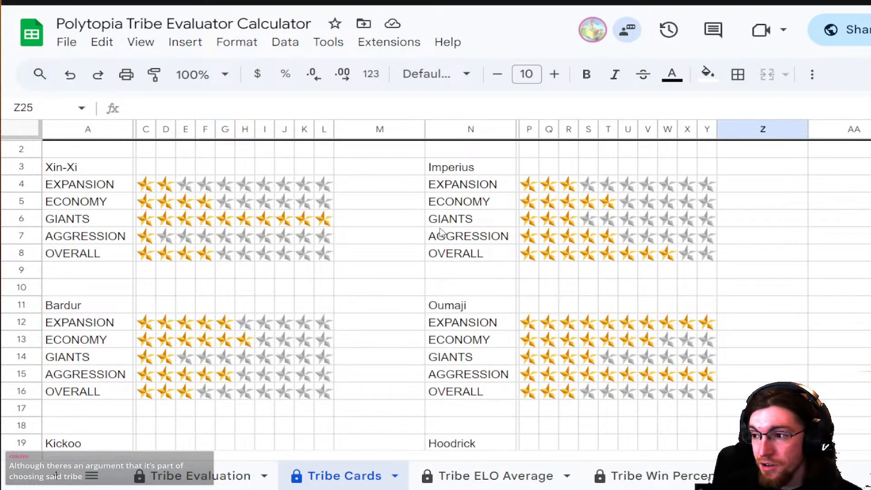
{"action": "scroll", "coordinate": [440, 233], "scroll_direction": "down", "scroll_amount": 15}
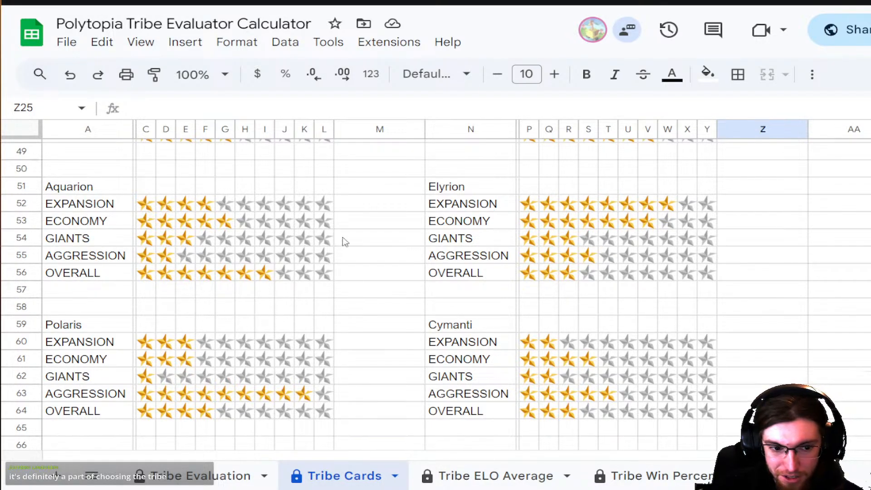
{"action": "scroll", "coordinate": [340, 240], "scroll_direction": "down", "scroll_amount": 1}
{"action": "scroll", "coordinate": [431, 291], "scroll_direction": "down", "scroll_amount": 1}
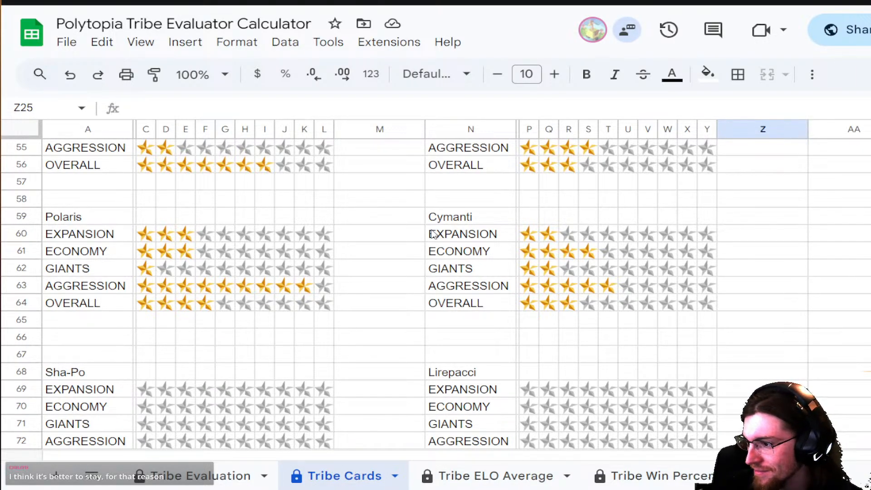
{"action": "scroll", "coordinate": [533, 208], "scroll_direction": "up", "scroll_amount": 5}
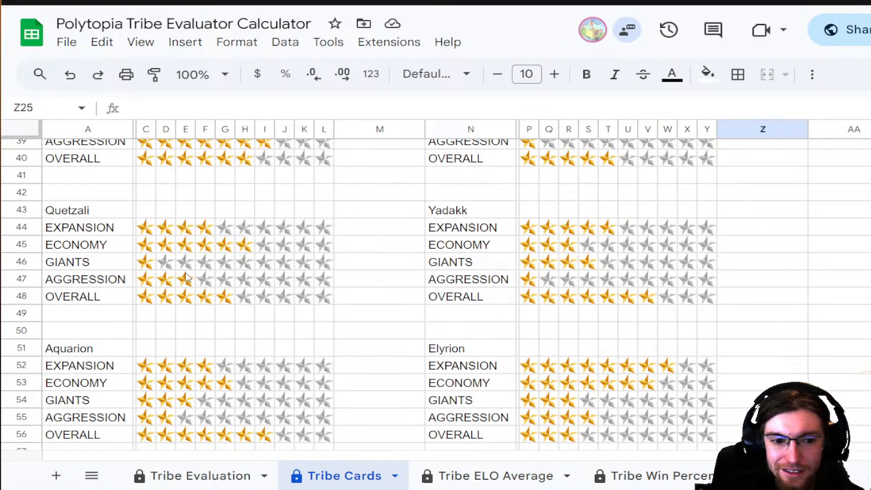
{"action": "scroll", "coordinate": [490, 274], "scroll_direction": "up", "scroll_amount": 2}
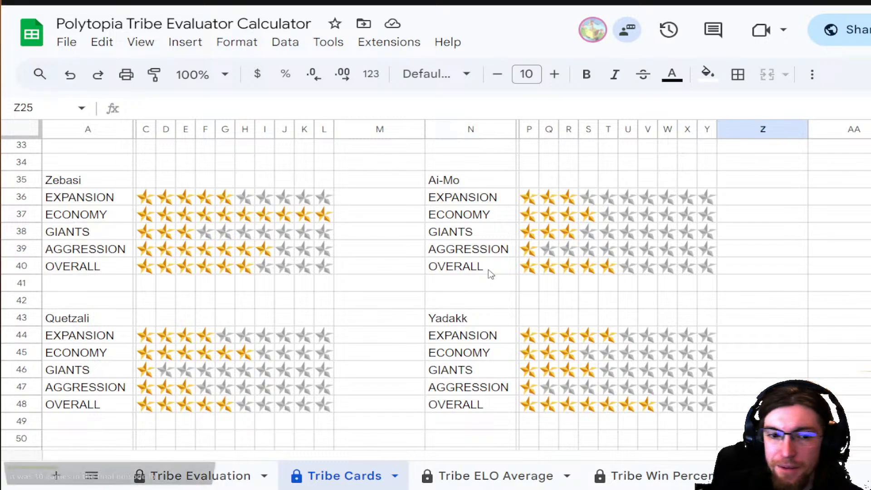
{"action": "scroll", "coordinate": [297, 277], "scroll_direction": "up", "scroll_amount": 3}
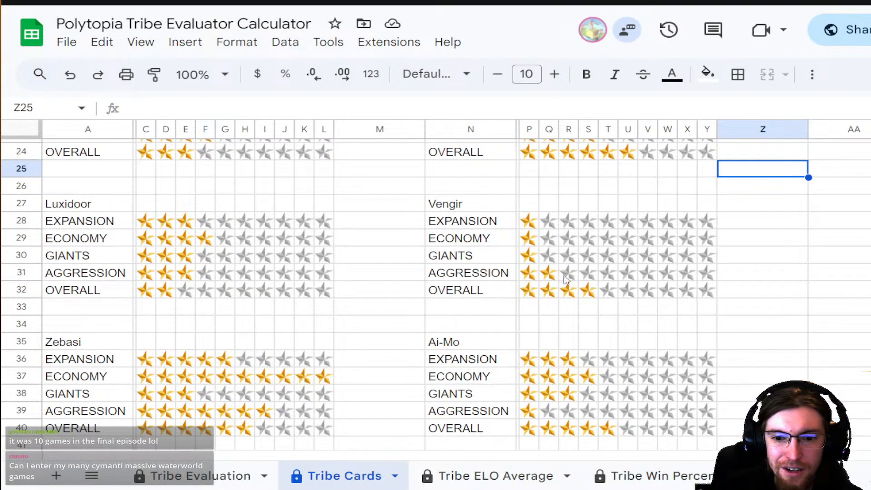
{"action": "left_click_drag", "start_coordinate": [530, 273], "coordinate": [708, 274]}
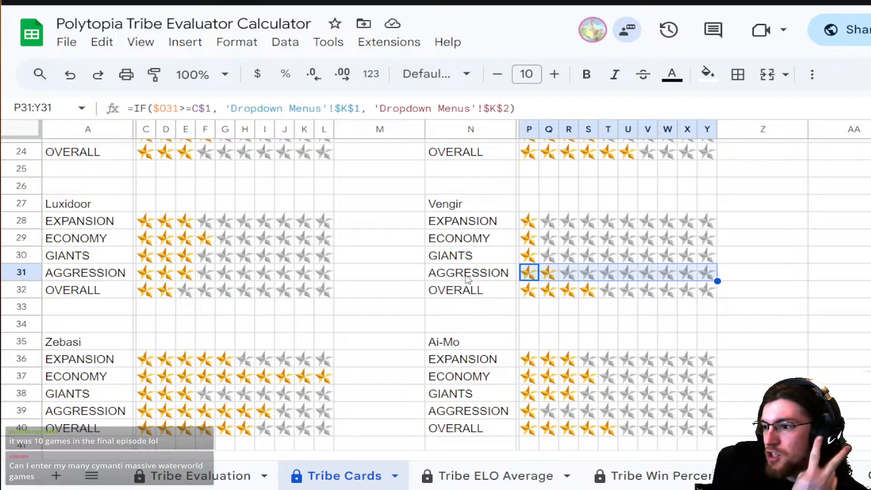
{"action": "scroll", "coordinate": [470, 282], "scroll_direction": "down", "scroll_amount": 10}
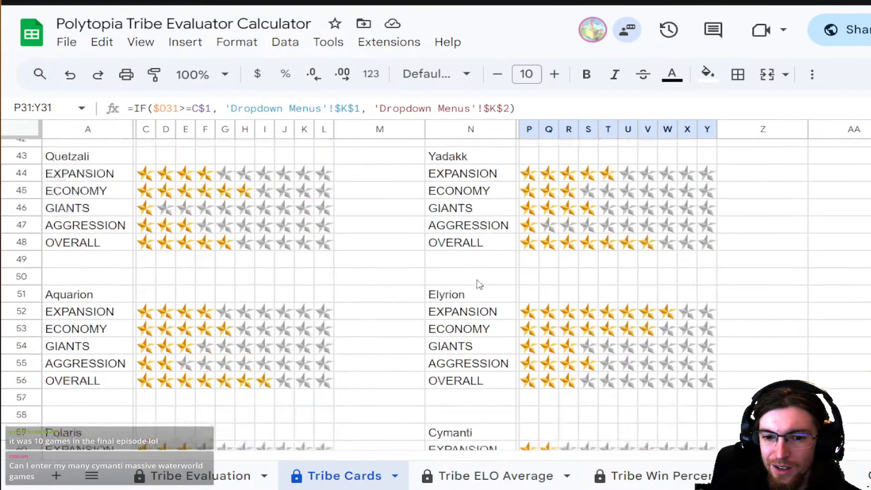
{"action": "left_click_drag", "start_coordinate": [528, 257], "coordinate": [717, 257]}
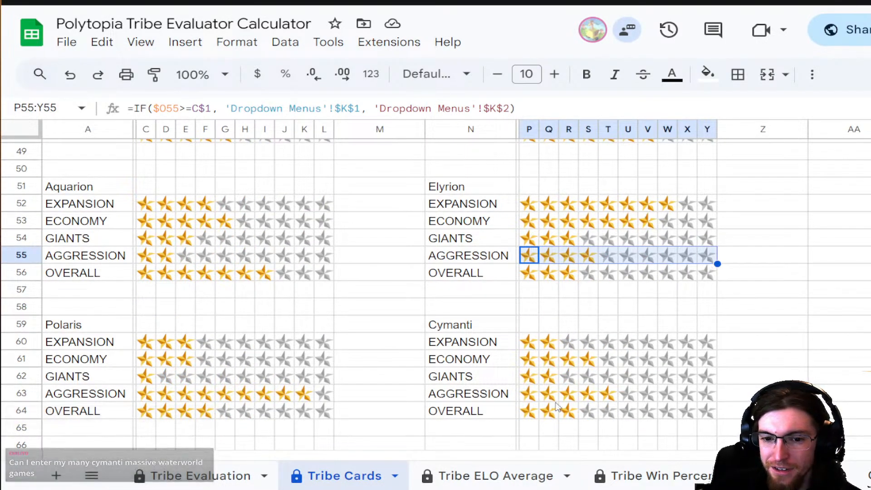
{"action": "left_click_drag", "start_coordinate": [529, 394], "coordinate": [696, 395]}
{"action": "left_click", "coordinate": [788, 325]}
{"action": "scroll", "coordinate": [785, 323], "scroll_direction": "up", "scroll_amount": 15}
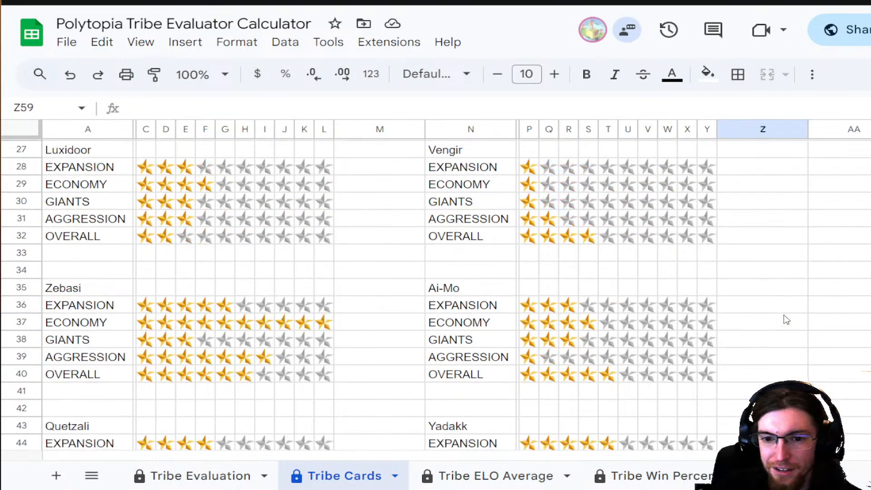
{"action": "left_click_drag", "start_coordinate": [529, 374], "coordinate": [708, 375]}
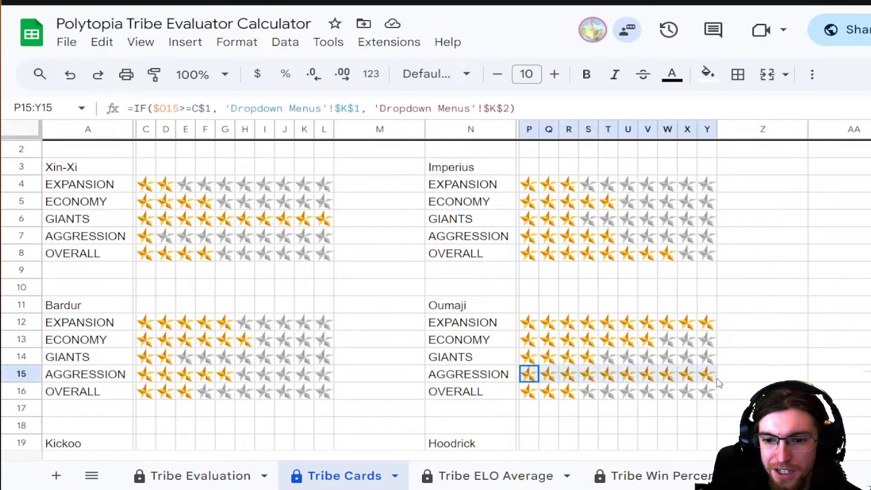
{"action": "left_click", "coordinate": [815, 274]}
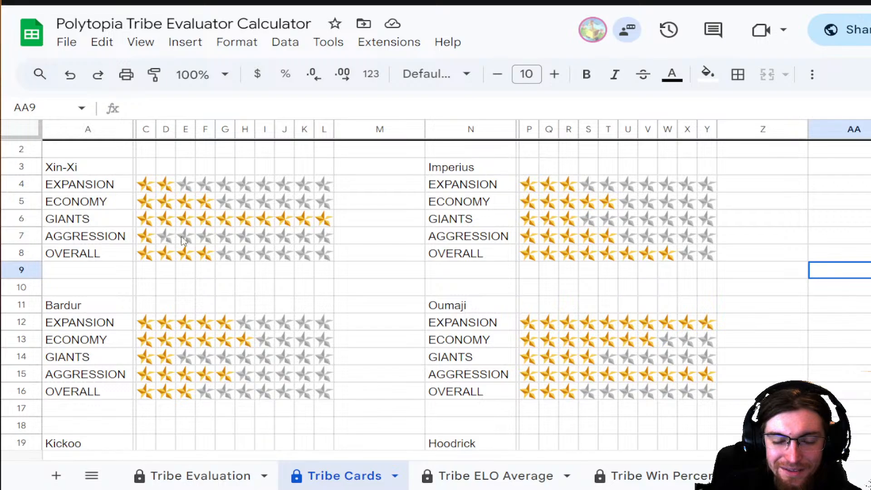
{"action": "scroll", "coordinate": [399, 275], "scroll_direction": "down", "scroll_amount": 7}
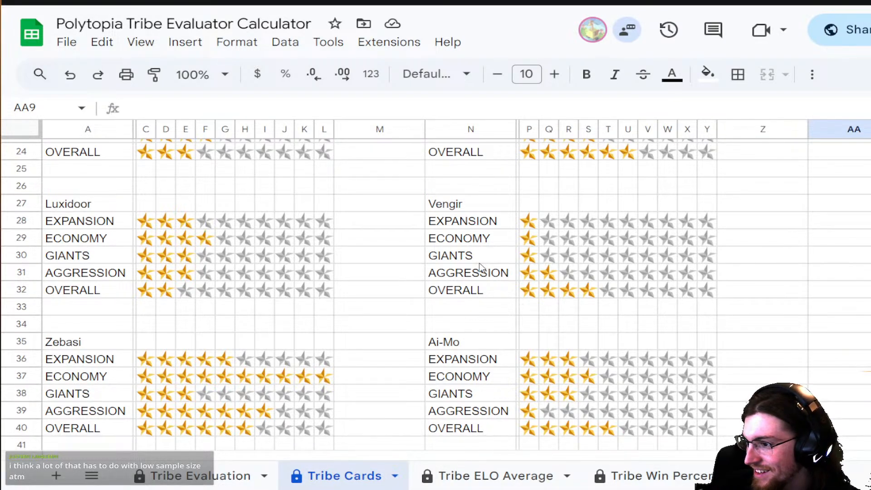
{"action": "scroll", "coordinate": [638, 255], "scroll_direction": "up", "scroll_amount": 7}
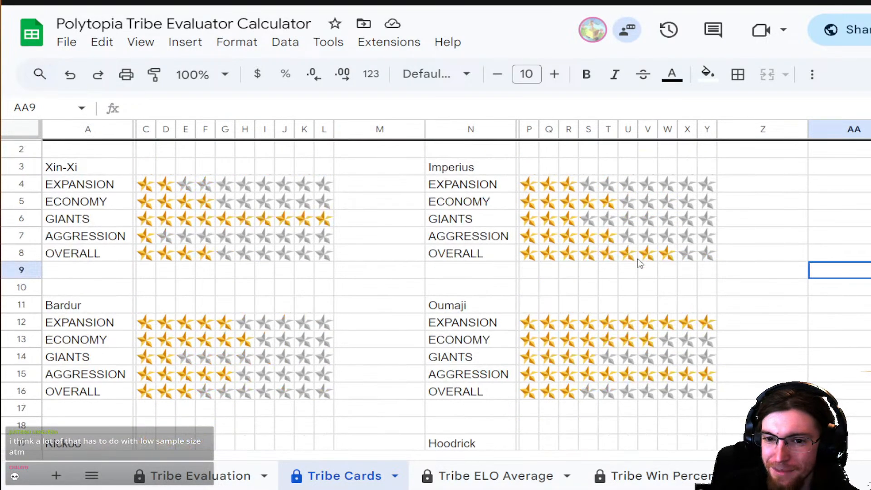
{"action": "scroll", "coordinate": [640, 263], "scroll_direction": "down", "scroll_amount": 2}
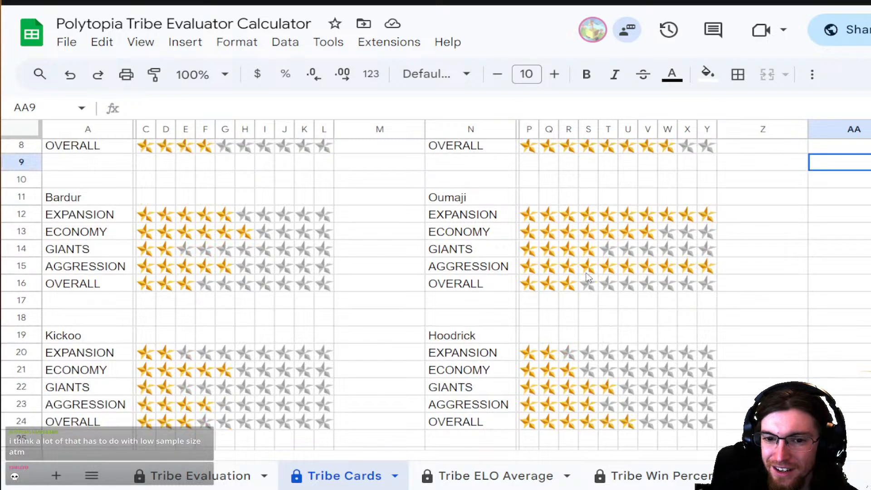
{"action": "left_click_drag", "start_coordinate": [534, 272], "coordinate": [708, 268]}
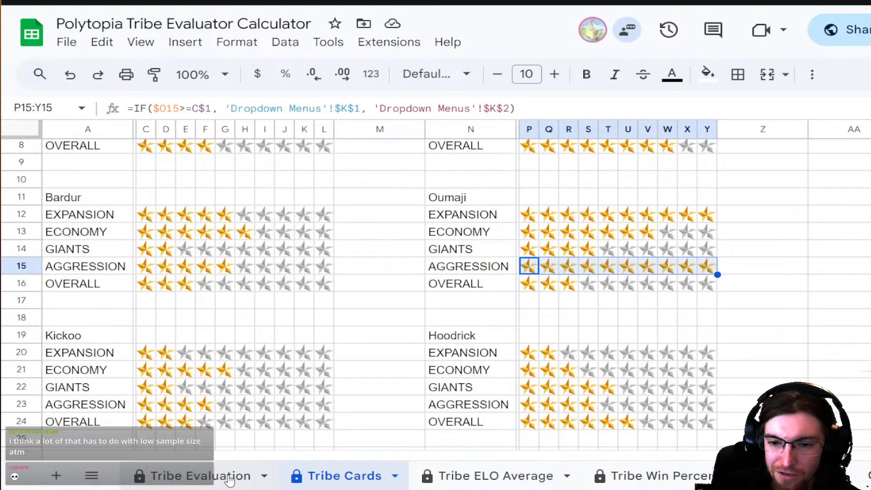
{"action": "scroll", "coordinate": [575, 319], "scroll_direction": "down", "scroll_amount": 14}
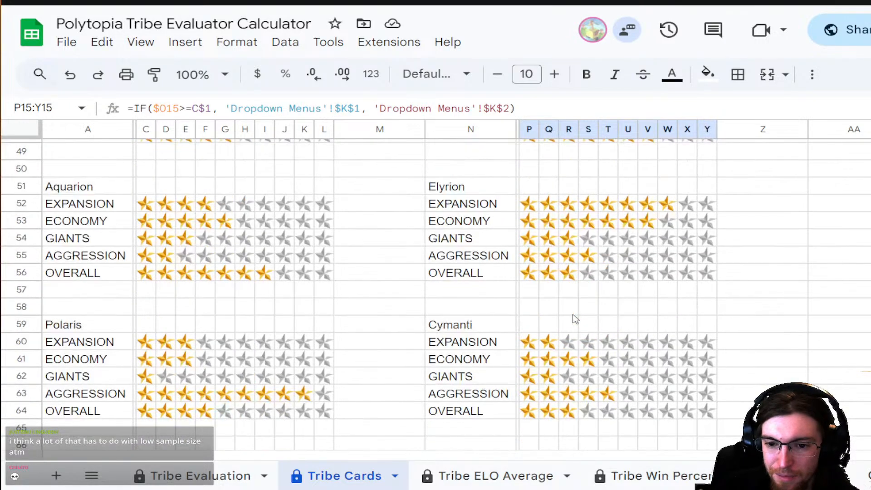
{"action": "scroll", "coordinate": [576, 319], "scroll_direction": "down", "scroll_amount": 2}
{"action": "left_click_drag", "start_coordinate": [153, 285], "coordinate": [331, 293]}
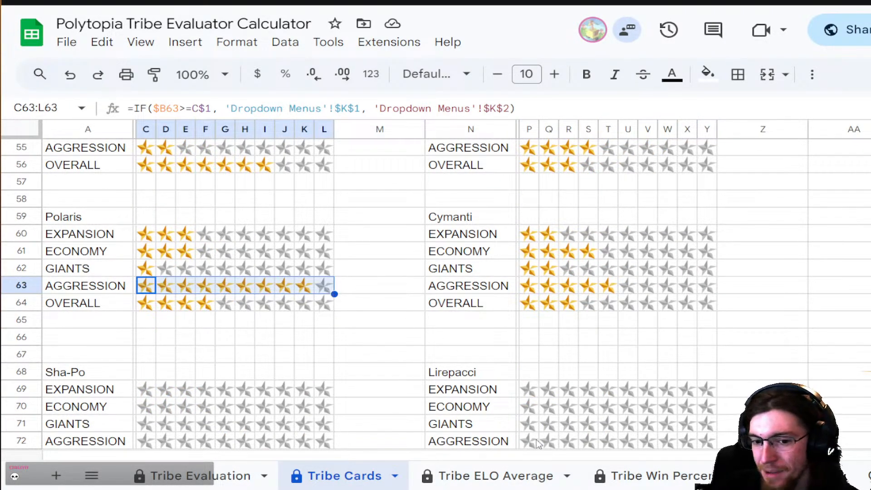
{"action": "scroll", "coordinate": [477, 477], "scroll_direction": "down", "scroll_amount": 5}
{"action": "scroll", "coordinate": [477, 477], "scroll_direction": "down", "scroll_amount": 4}
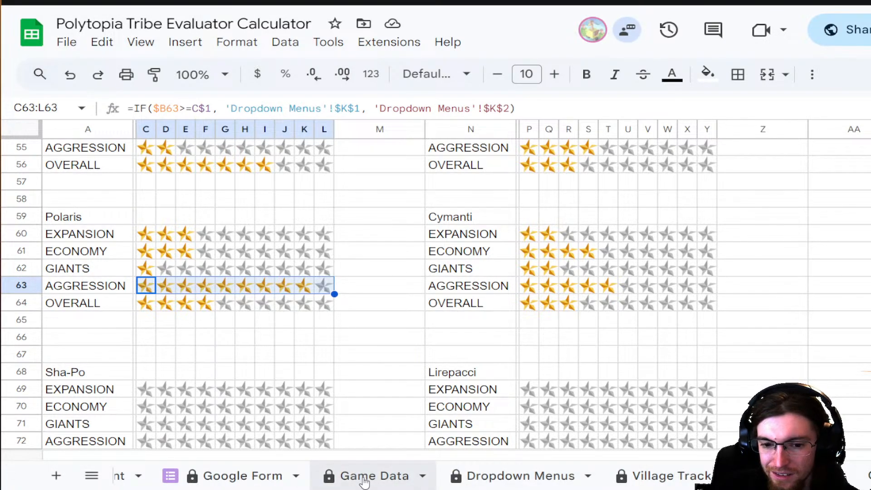
- Move from the Google Form responses sheet back to the Unit Tracker, where Xin-Xi shows 19.8 at turn 0
{"action": "scroll", "coordinate": [531, 480], "scroll_direction": "down", "scroll_amount": 2}
{"action": "scroll", "coordinate": [336, 481], "scroll_direction": "up", "scroll_amount": 3}
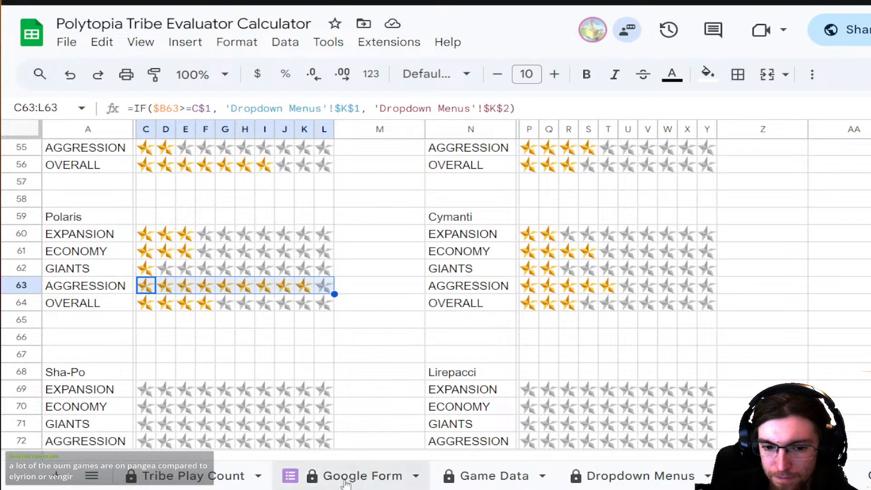
{"action": "left_click", "coordinate": [345, 479]}
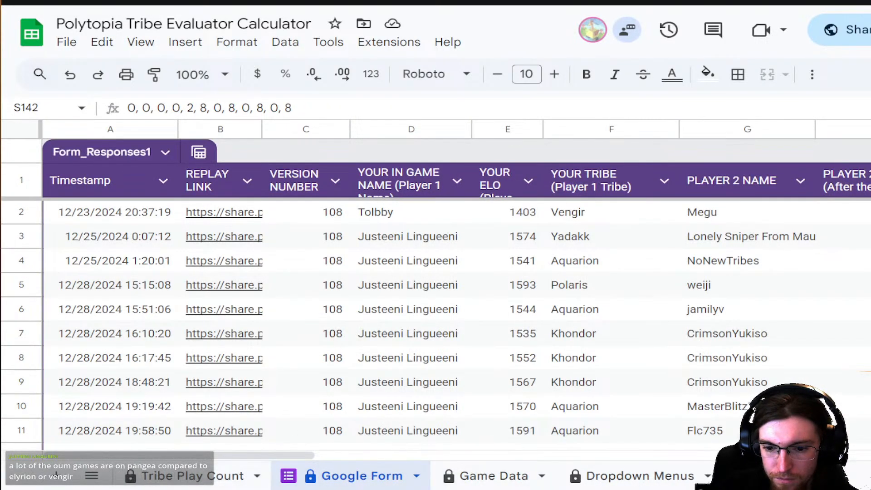
{"action": "scroll", "coordinate": [509, 481], "scroll_direction": "right", "scroll_amount": 5}
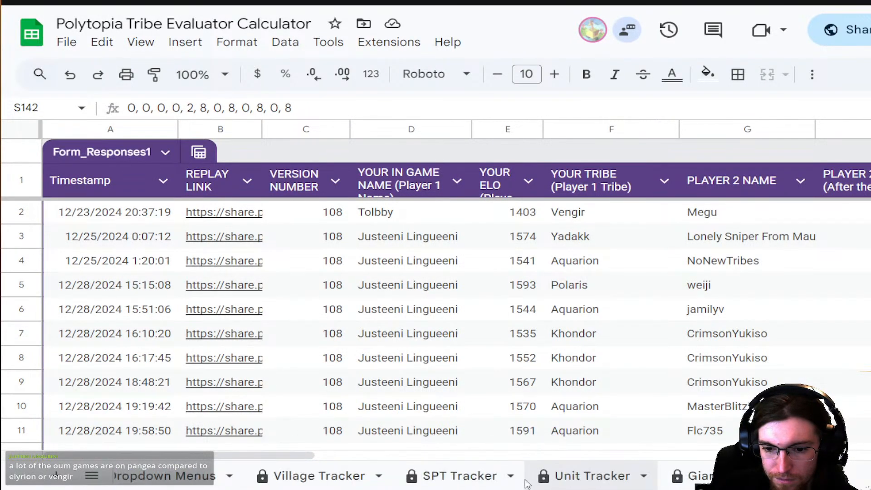
{"action": "left_click", "coordinate": [565, 479]}
{"action": "scroll", "coordinate": [491, 343], "scroll_direction": "up", "scroll_amount": 5}
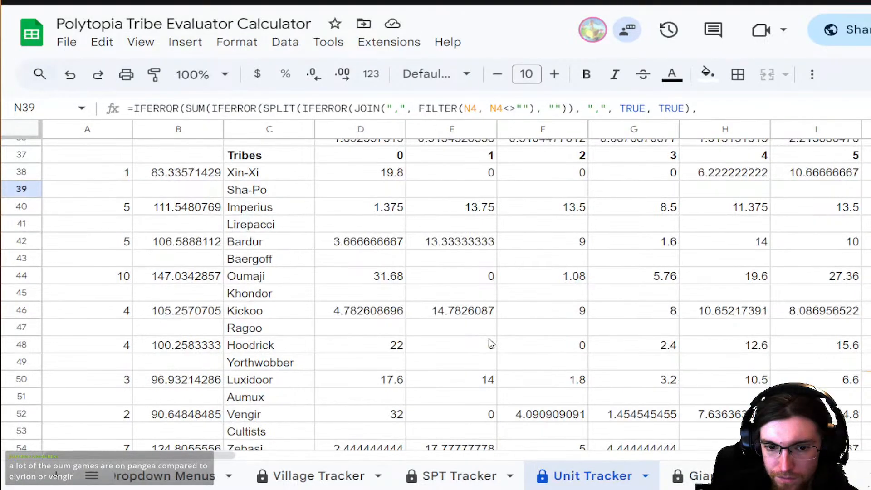
{"action": "left_click", "coordinate": [367, 350]}
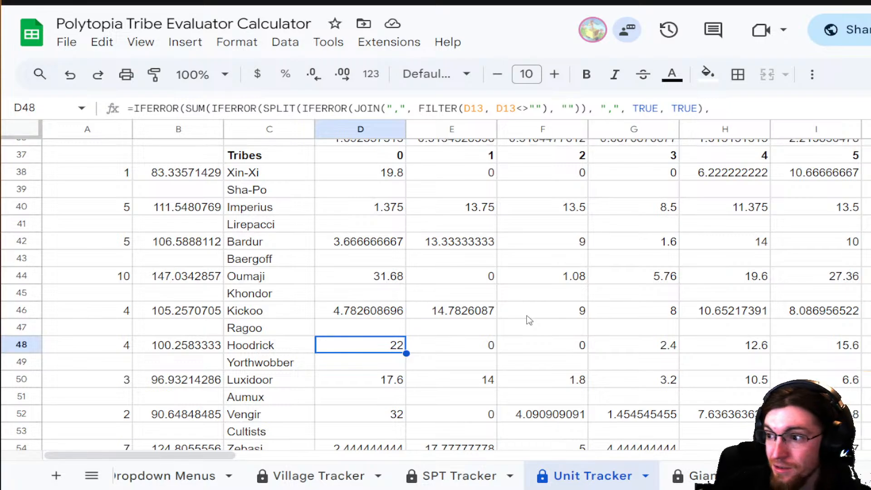
{"action": "scroll", "coordinate": [527, 318], "scroll_direction": "up", "scroll_amount": 2}
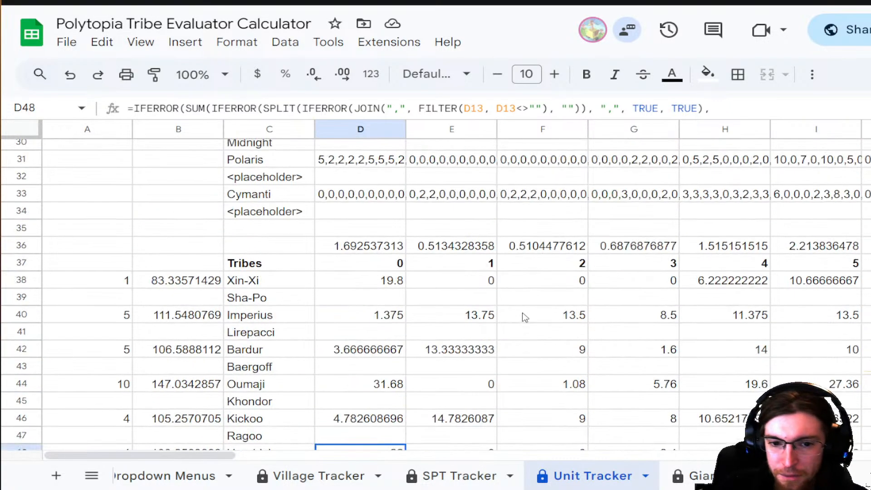
{"action": "scroll", "coordinate": [525, 318], "scroll_direction": "down", "scroll_amount": 2}
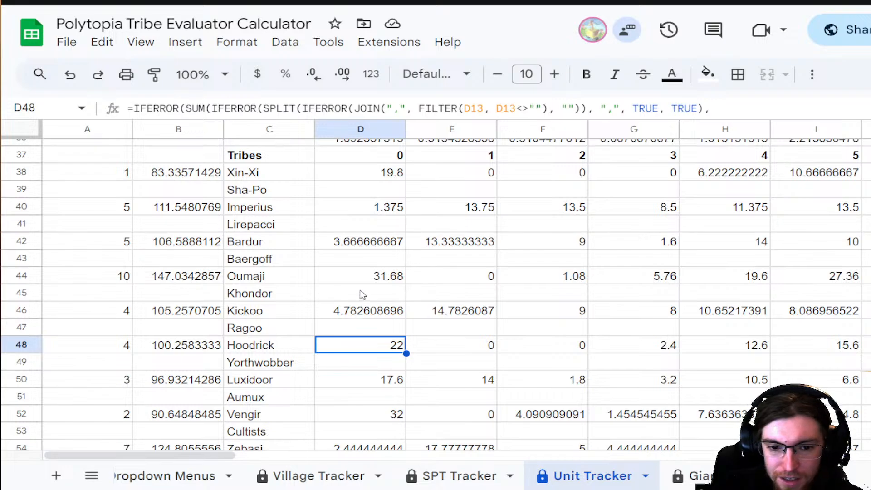
{"action": "scroll", "coordinate": [363, 295], "scroll_direction": "up", "scroll_amount": 2}
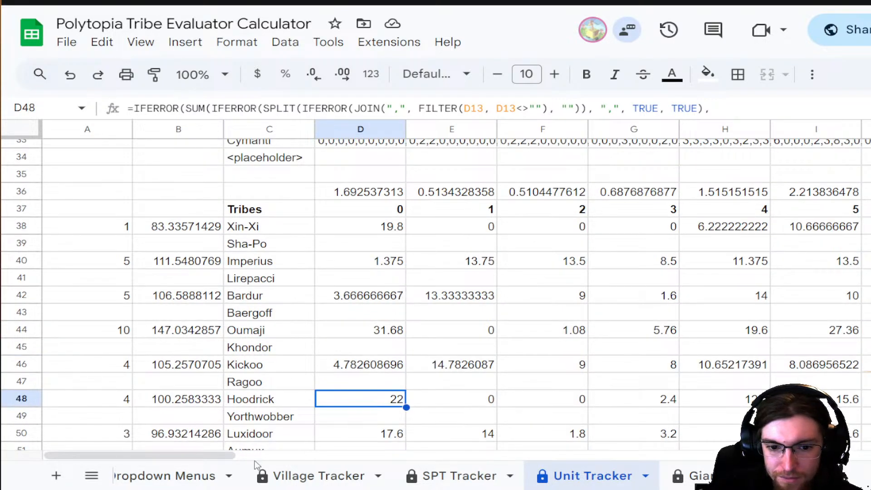
{"action": "left_click_drag", "start_coordinate": [202, 456], "coordinate": [317, 464]}
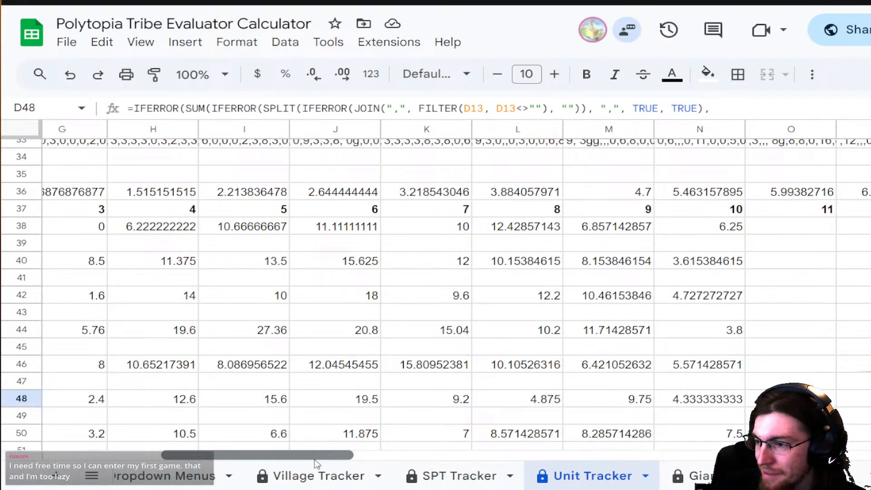
{"action": "left_click_drag", "start_coordinate": [315, 461], "coordinate": [307, 457]}
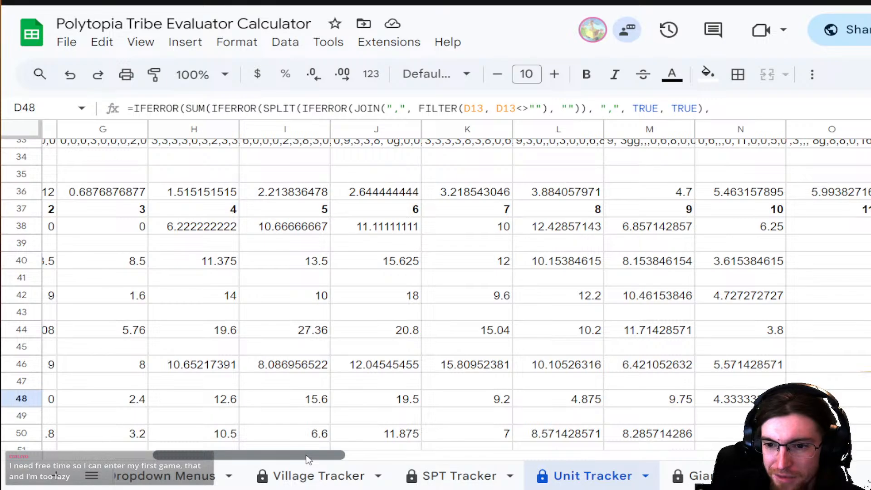
{"action": "scroll", "coordinate": [607, 331], "scroll_direction": "down", "scroll_amount": 1}
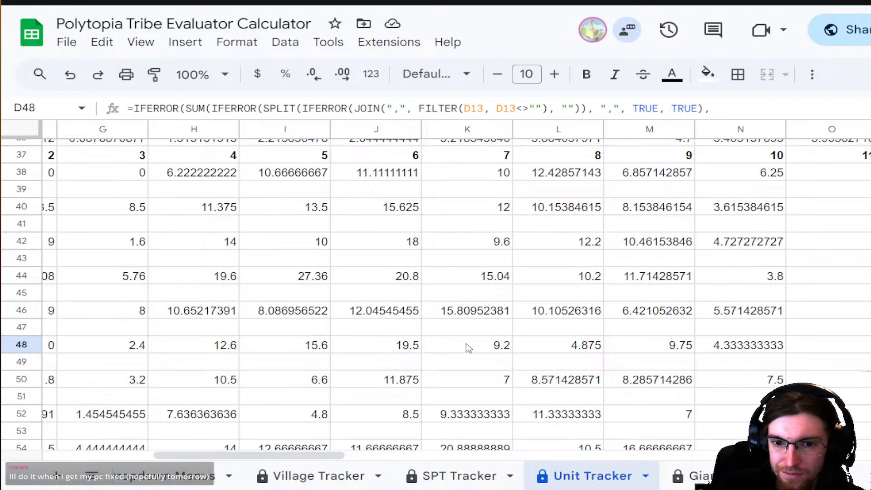
{"action": "left_click_drag", "start_coordinate": [252, 455], "coordinate": [142, 459]}
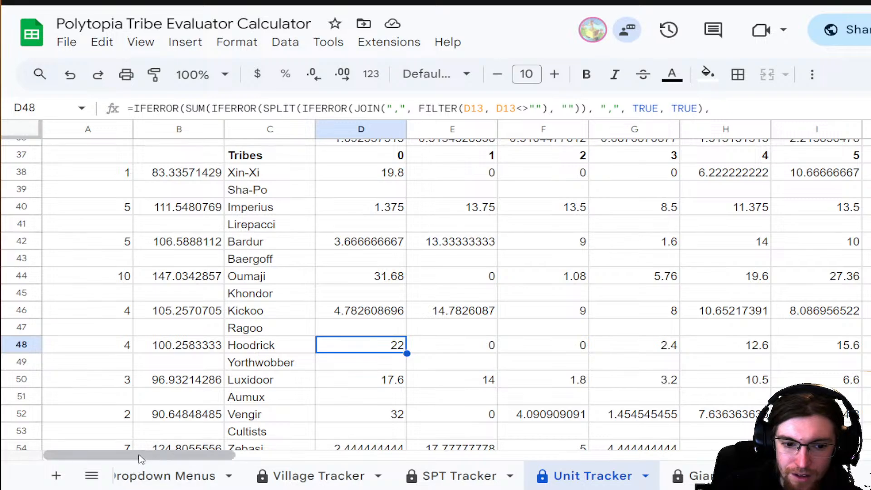
{"action": "left_click_drag", "start_coordinate": [142, 456], "coordinate": [181, 459]}
{"action": "left_click_drag", "start_coordinate": [552, 278], "coordinate": [726, 277]}
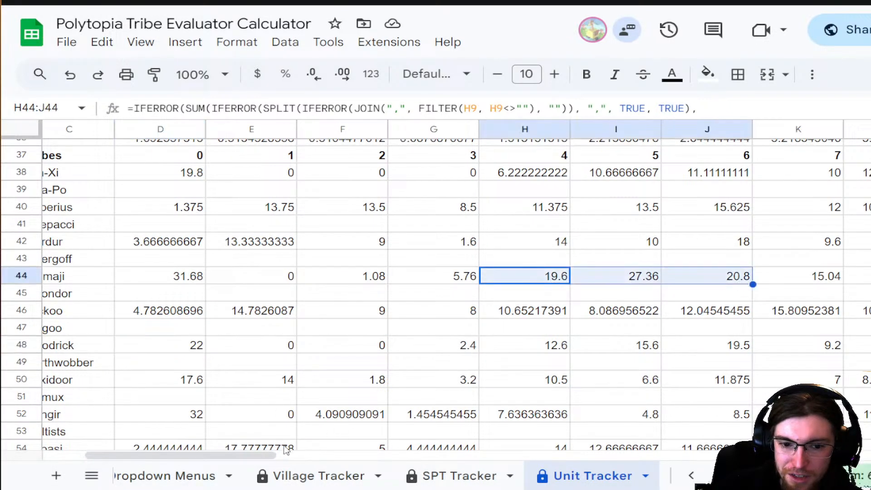
{"action": "left_click_drag", "start_coordinate": [184, 458], "coordinate": [143, 459]}
{"action": "left_click", "coordinate": [331, 297]}
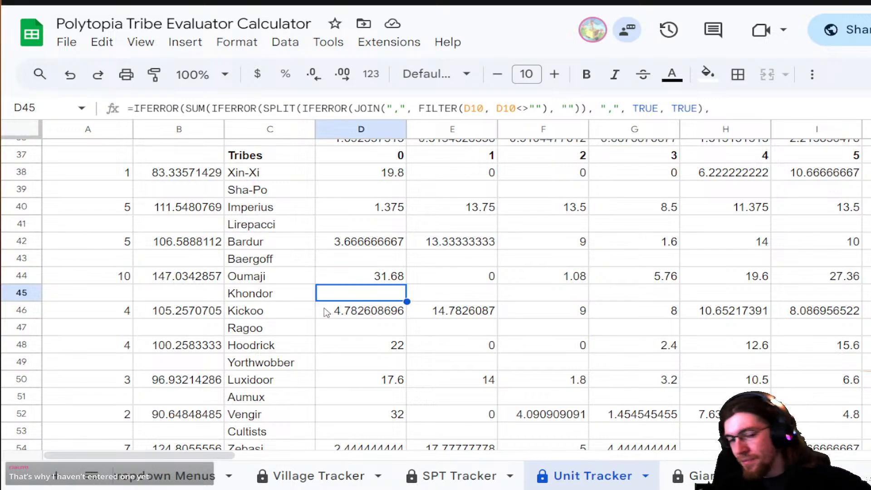
- Scroll the Unit Tracker down to the last tribe and select the Cymanti row and its name cell
{"action": "scroll", "coordinate": [399, 265], "scroll_direction": "down", "scroll_amount": 2}
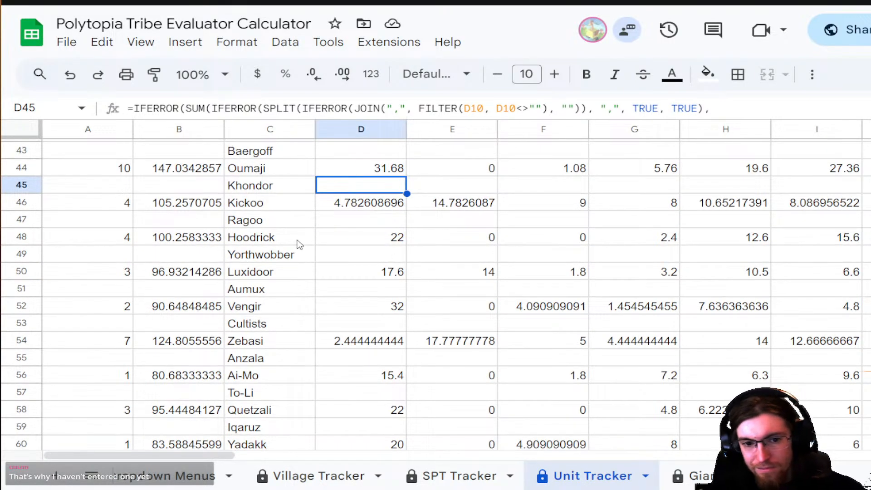
{"action": "scroll", "coordinate": [301, 244], "scroll_direction": "down", "scroll_amount": 4}
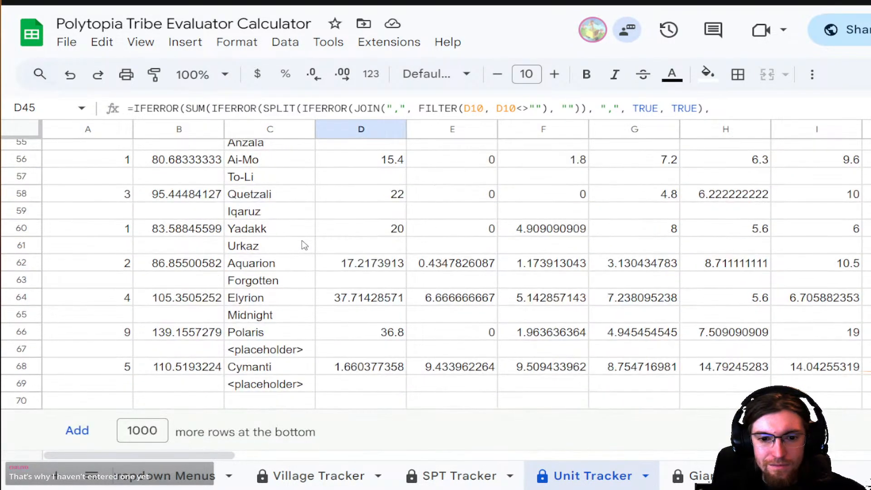
{"action": "scroll", "coordinate": [304, 245], "scroll_direction": "up", "scroll_amount": 5}
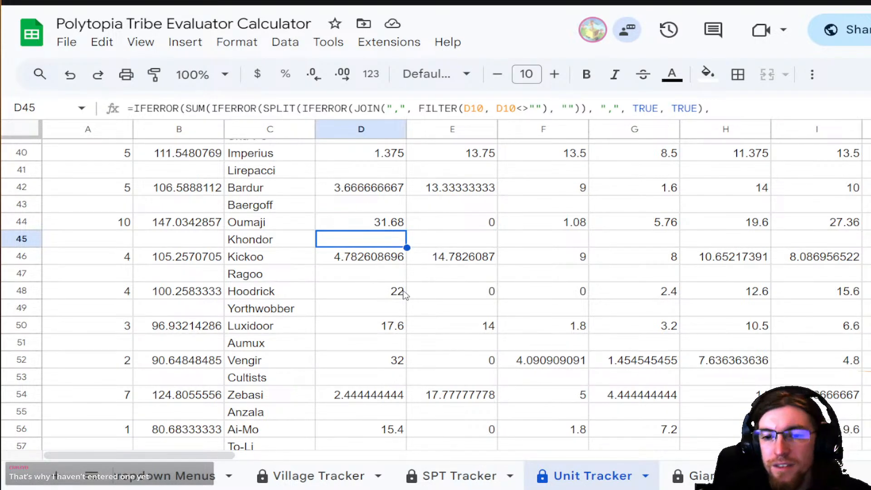
{"action": "scroll", "coordinate": [406, 294], "scroll_direction": "down", "scroll_amount": 4}
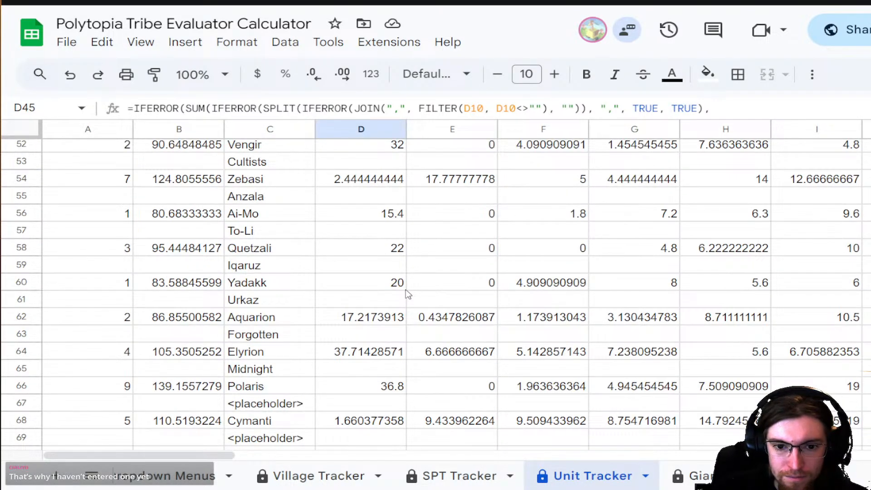
{"action": "scroll", "coordinate": [408, 295], "scroll_direction": "down", "scroll_amount": 1}
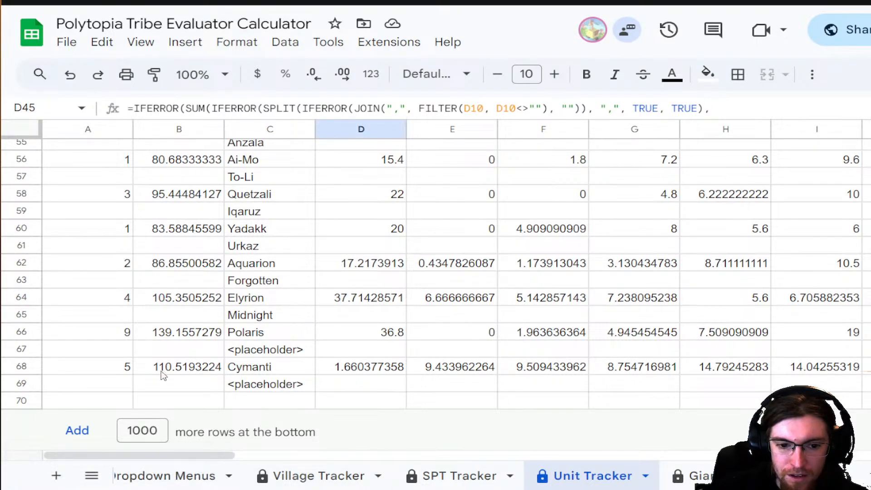
{"action": "left_click", "coordinate": [28, 367]}
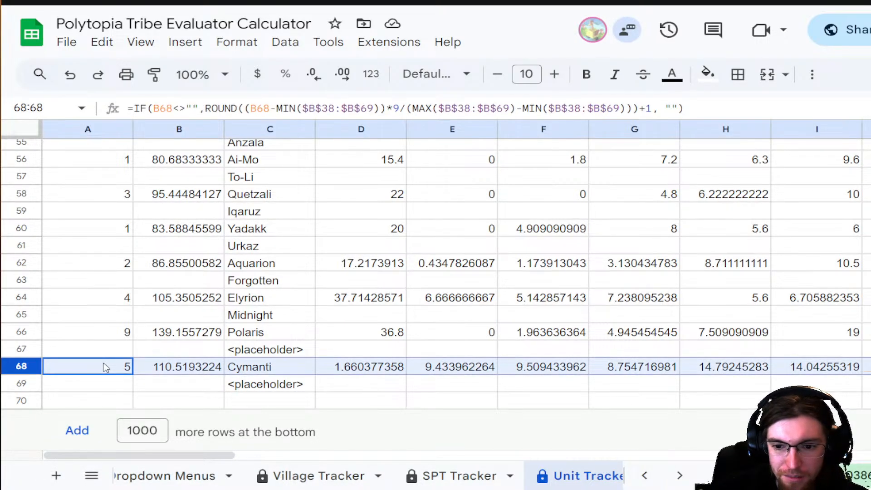
{"action": "left_click", "coordinate": [310, 371]}
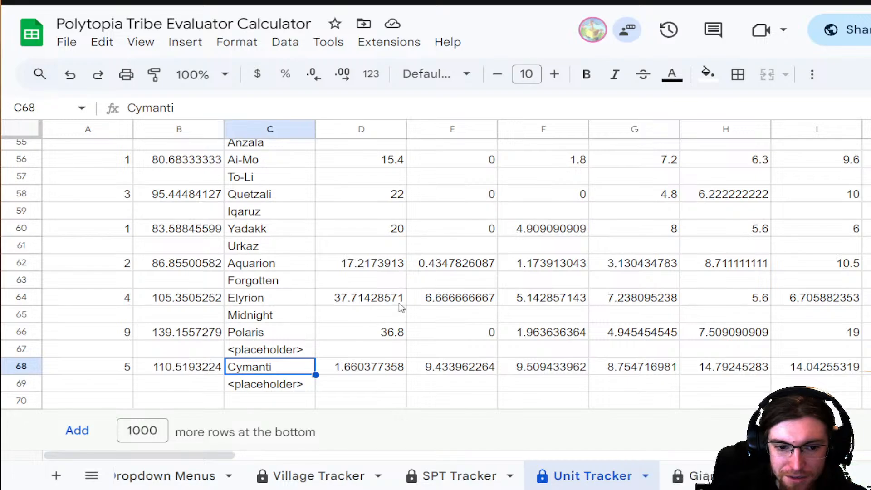
- Scroll back up and open the Tribe Evaluation sheet showing sample size 344
{"action": "scroll", "coordinate": [400, 308], "scroll_direction": "up", "scroll_amount": 1}
{"action": "scroll", "coordinate": [400, 308], "scroll_direction": "up", "scroll_amount": 2}
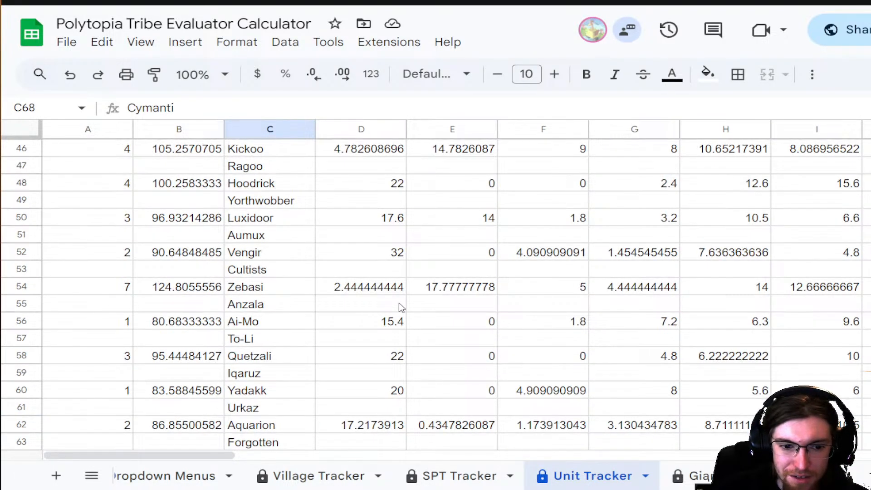
{"action": "scroll", "coordinate": [401, 308], "scroll_direction": "up", "scroll_amount": 4}
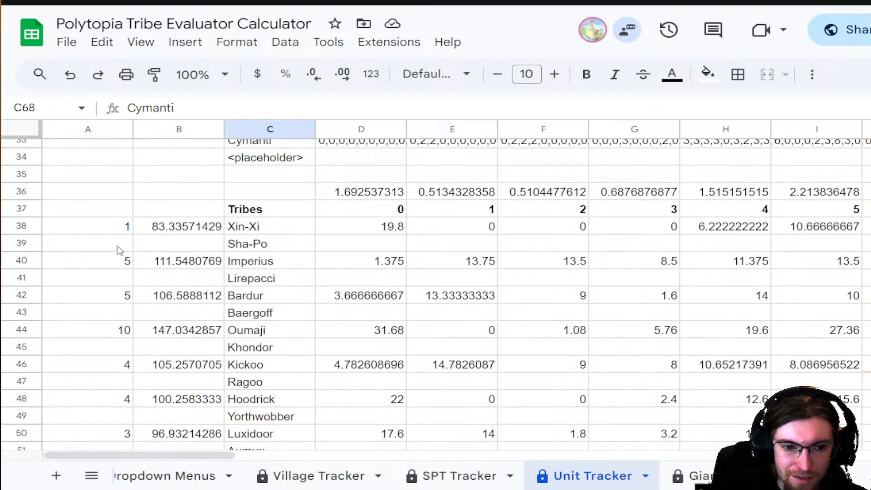
{"action": "scroll", "coordinate": [218, 226], "scroll_direction": "down", "scroll_amount": 3}
{"action": "scroll", "coordinate": [273, 253], "scroll_direction": "up", "scroll_amount": 4}
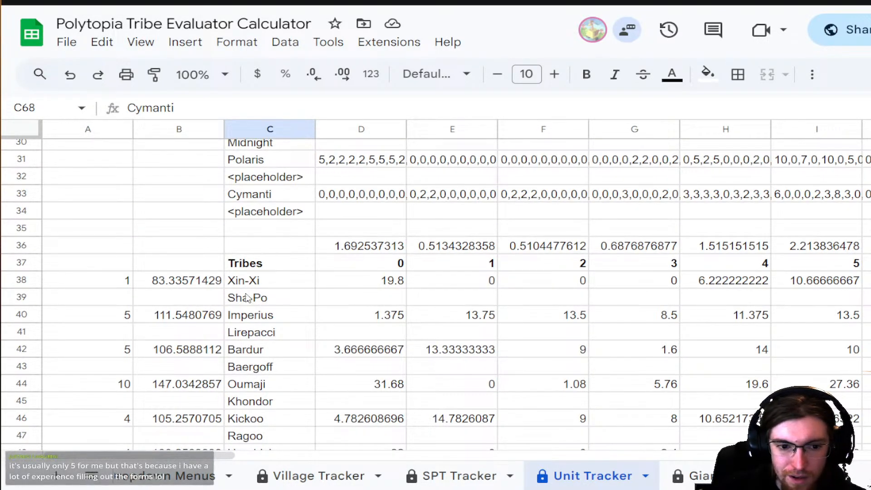
{"action": "scroll", "coordinate": [418, 476], "scroll_direction": "up", "scroll_amount": 6}
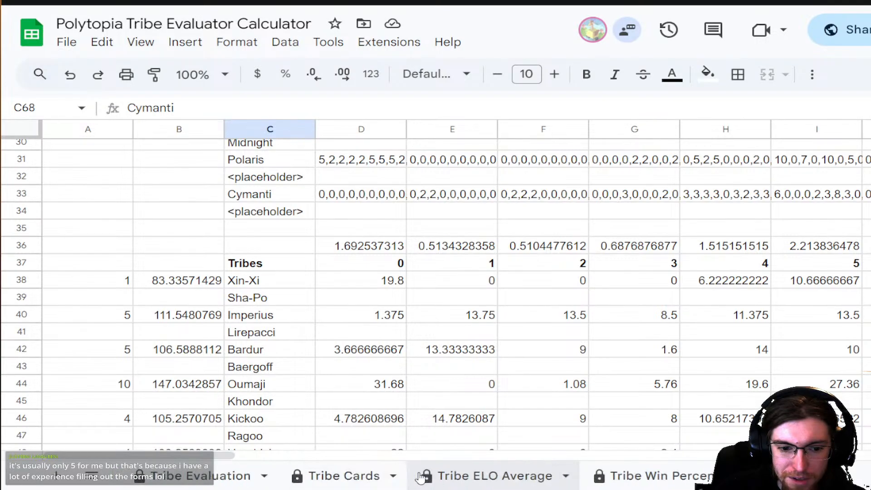
{"action": "left_click", "coordinate": [205, 474]}
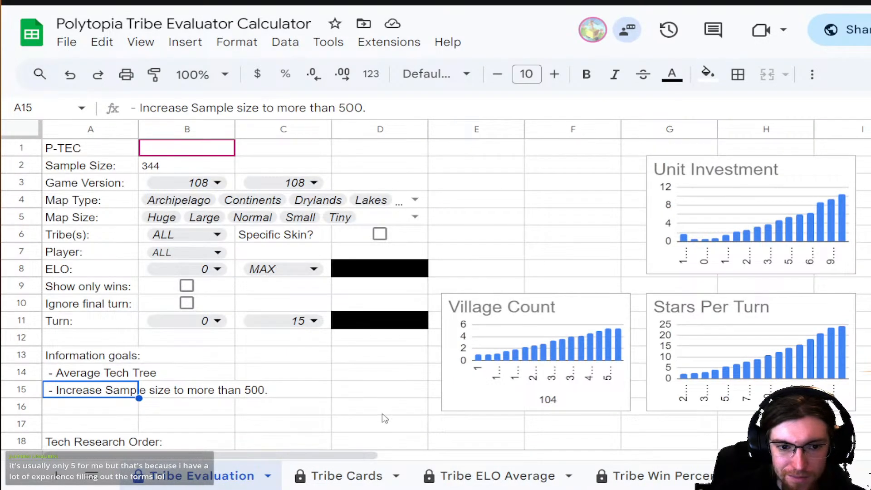
- On Tribe Cards, scroll to the top and select Oumaji's star-rating card in column N
{"action": "left_click", "coordinate": [332, 477]}
{"action": "left_click", "coordinate": [373, 320]}
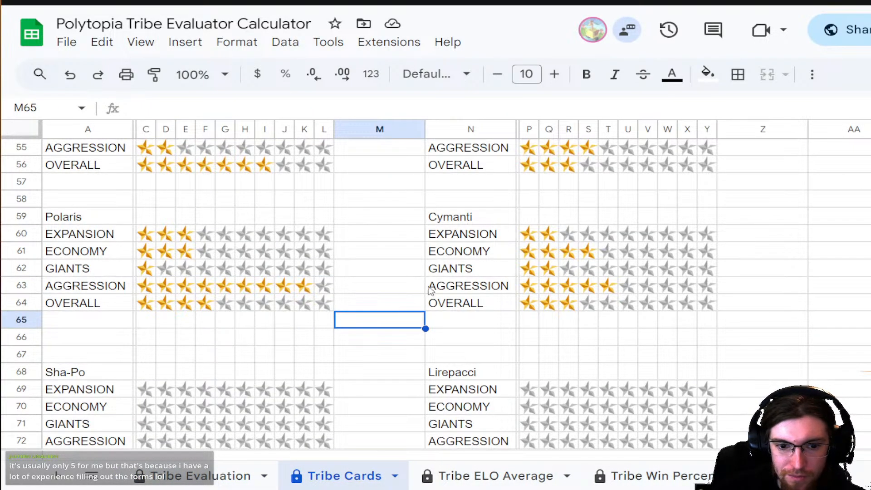
{"action": "scroll", "coordinate": [431, 291], "scroll_direction": "up", "scroll_amount": 1}
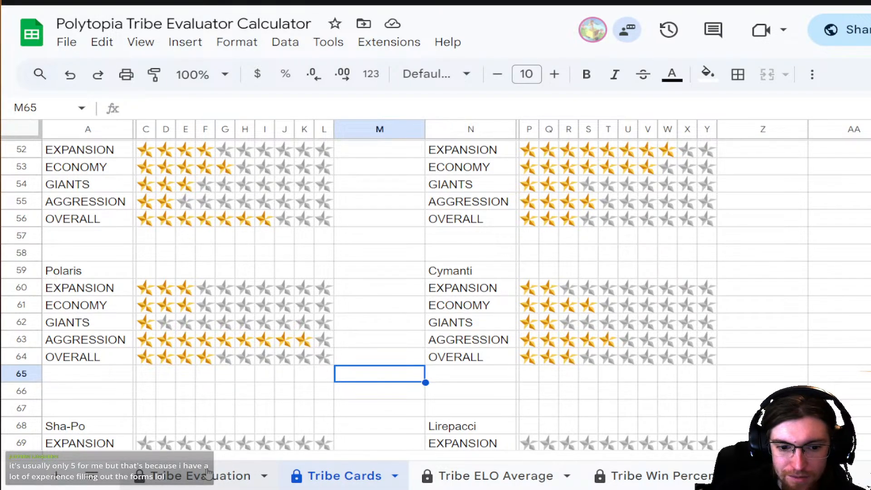
{"action": "scroll", "coordinate": [418, 351], "scroll_direction": "up", "scroll_amount": 2}
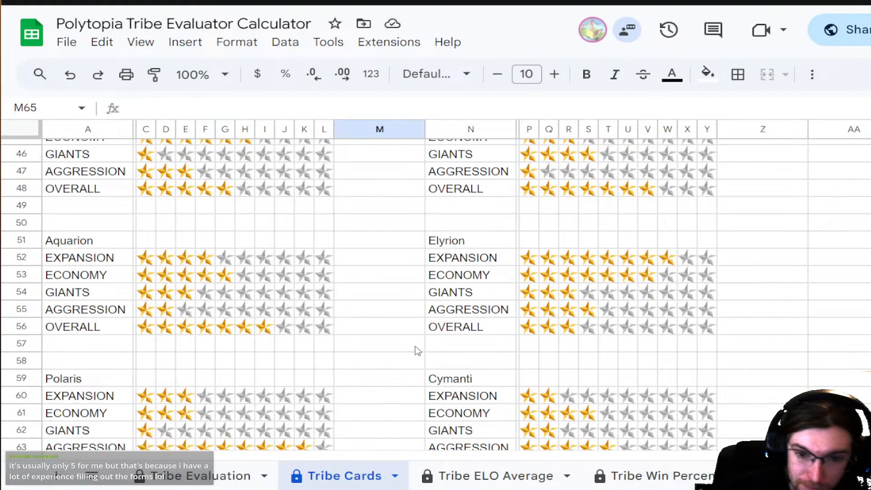
{"action": "scroll", "coordinate": [418, 351], "scroll_direction": "up", "scroll_amount": 12}
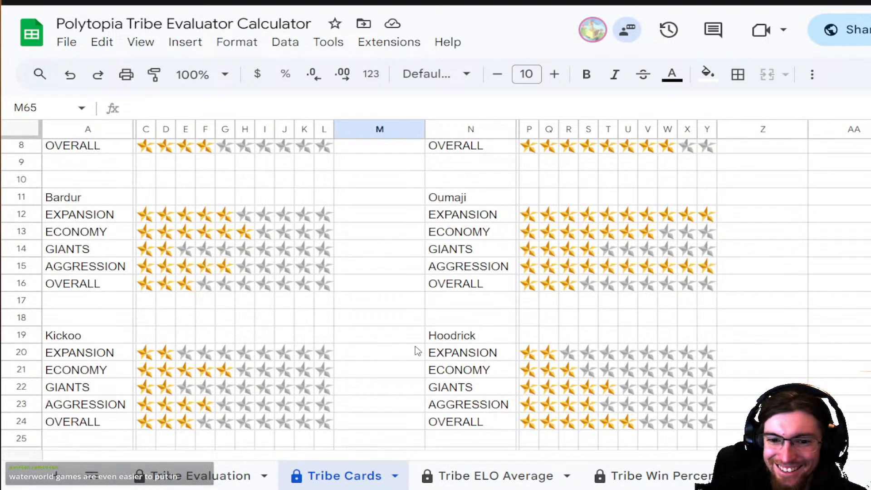
{"action": "scroll", "coordinate": [454, 279], "scroll_direction": "up", "scroll_amount": 2}
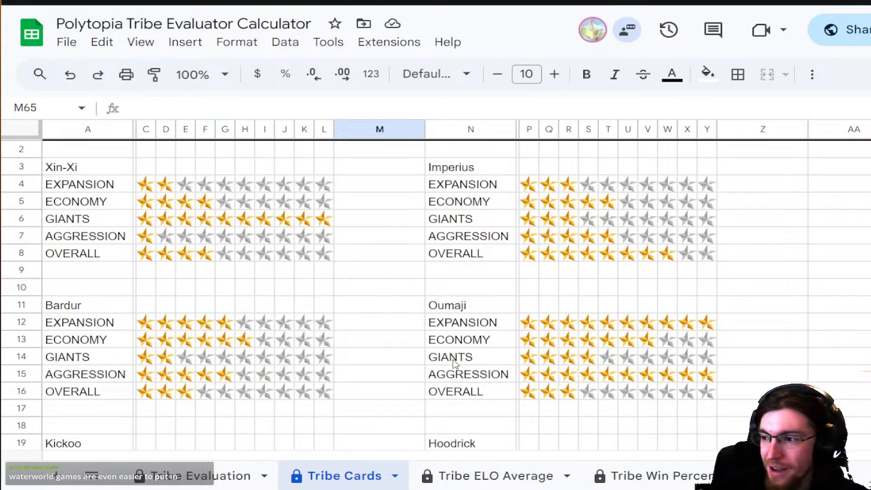
{"action": "left_click_drag", "start_coordinate": [453, 306], "coordinate": [708, 391]}
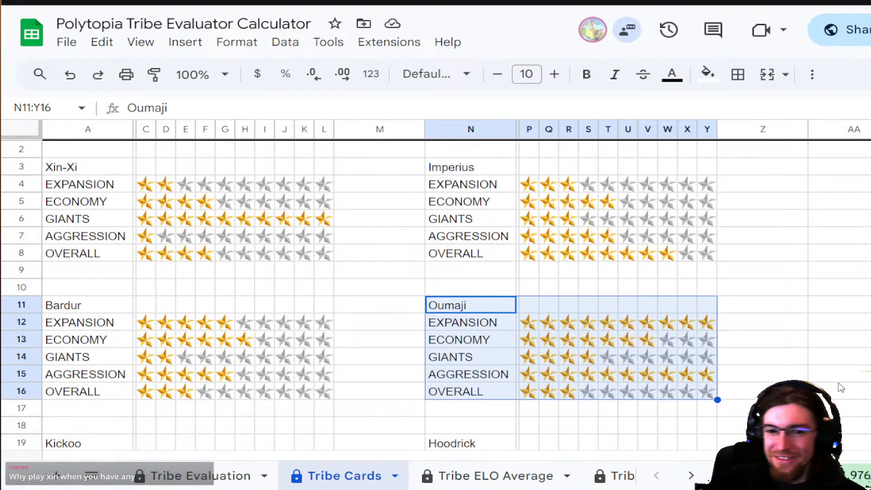
{"action": "left_click", "coordinate": [804, 358]}
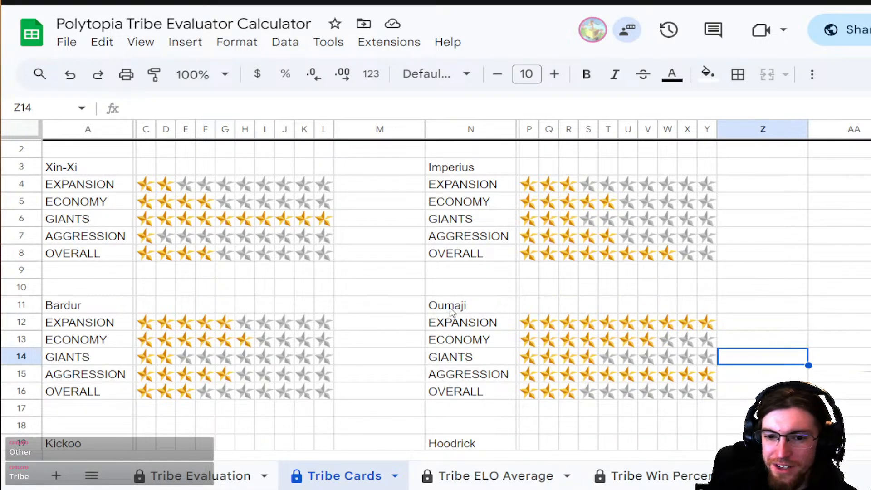
{"action": "left_click_drag", "start_coordinate": [449, 309], "coordinate": [712, 400]}
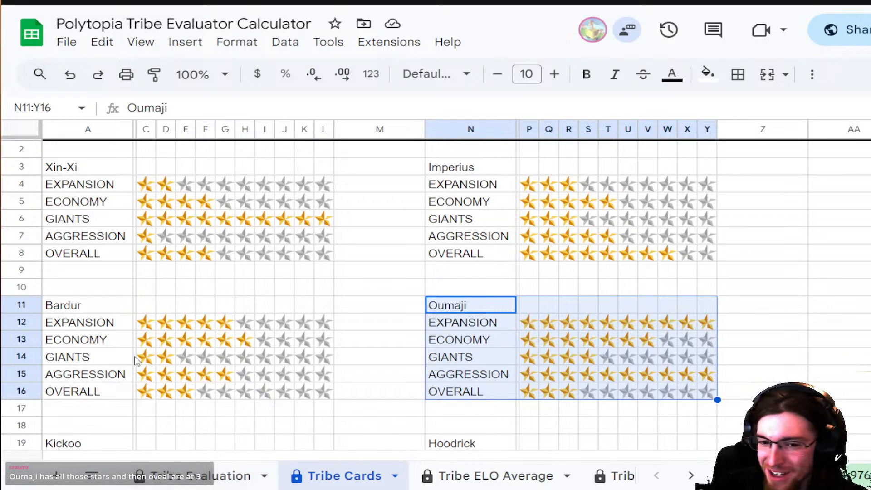
{"action": "left_click", "coordinate": [470, 332]}
{"action": "left_click_drag", "start_coordinate": [471, 329], "coordinate": [707, 323]}
{"action": "left_click_drag", "start_coordinate": [471, 346], "coordinate": [709, 344]}
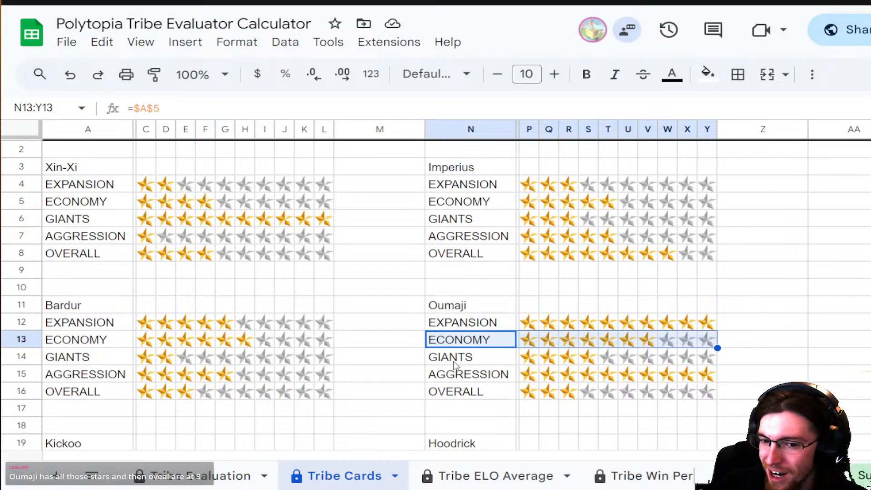
{"action": "left_click_drag", "start_coordinate": [454, 362], "coordinate": [709, 363]}
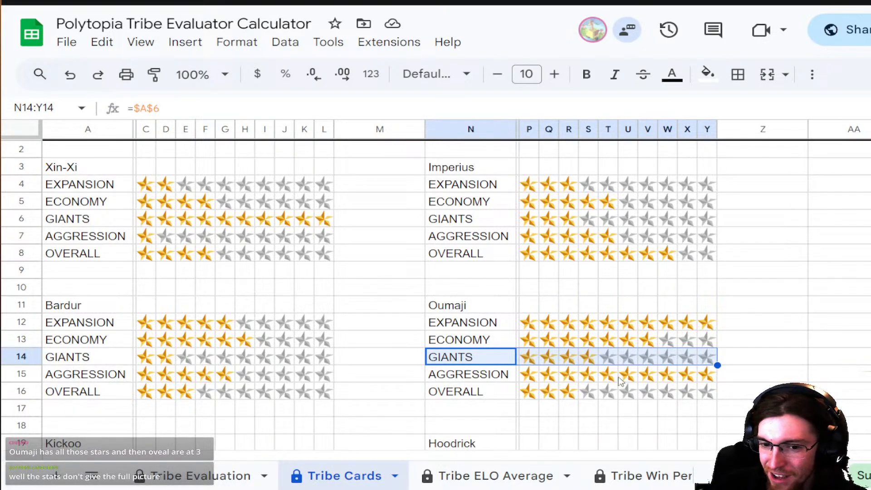
{"action": "left_click_drag", "start_coordinate": [470, 375], "coordinate": [708, 376]}
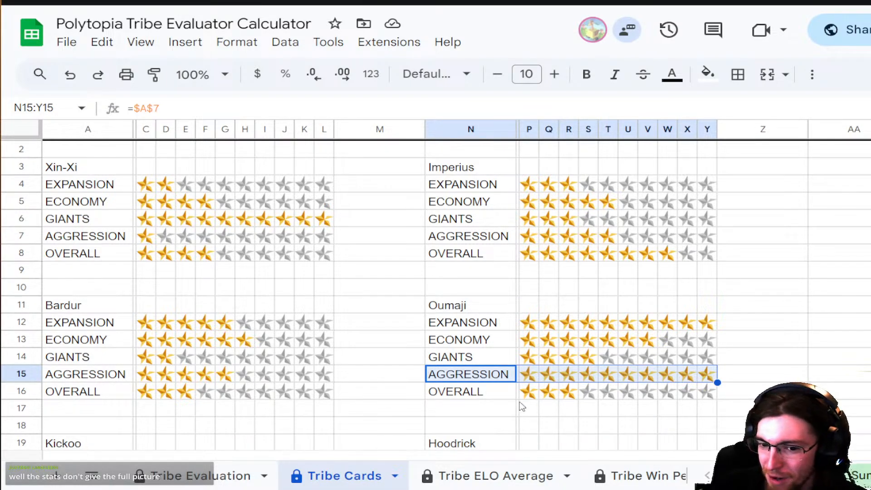
{"action": "left_click_drag", "start_coordinate": [472, 392], "coordinate": [714, 396]}
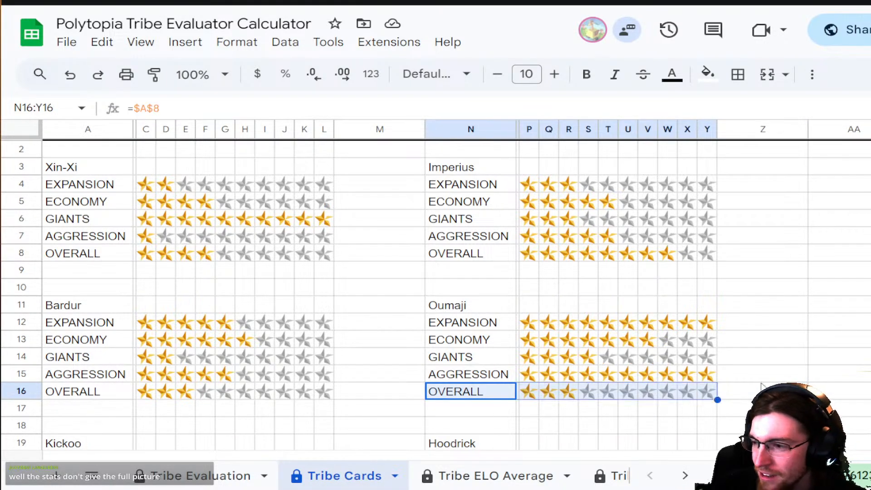
{"action": "left_click", "coordinate": [839, 305]}
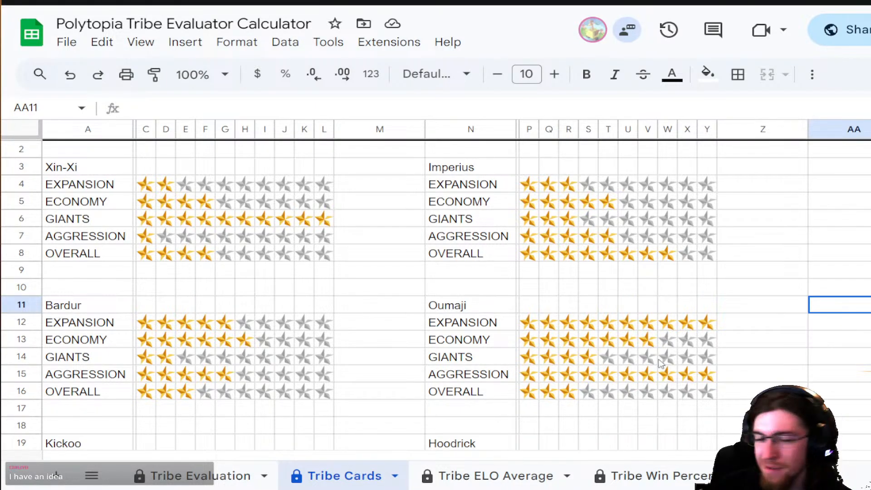
{"action": "scroll", "coordinate": [703, 320], "scroll_direction": "down", "scroll_amount": 5}
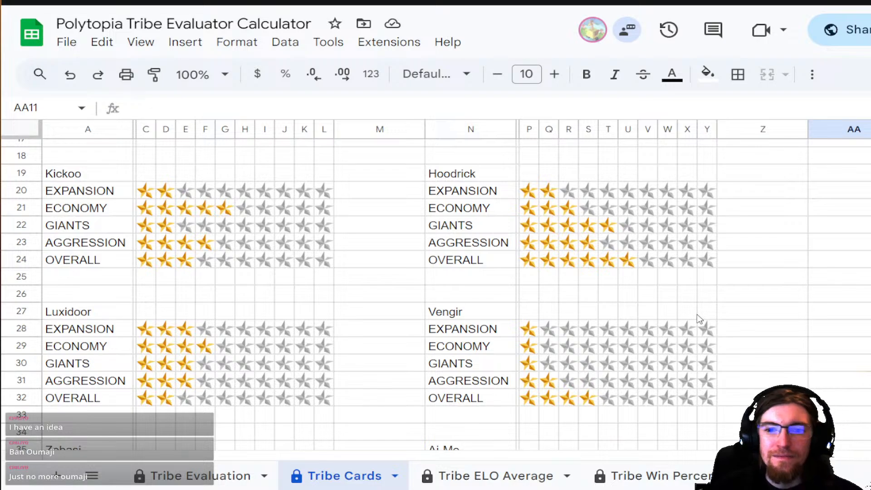
{"action": "scroll", "coordinate": [699, 319], "scroll_direction": "down", "scroll_amount": 3}
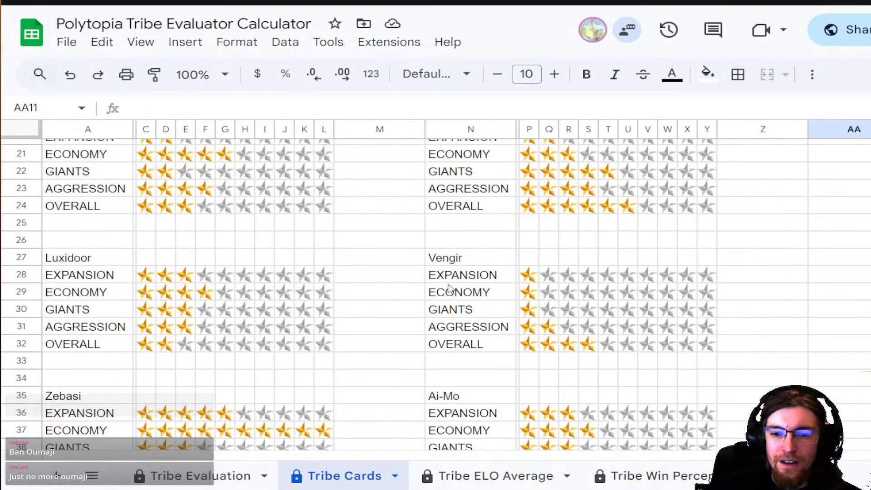
{"action": "left_click_drag", "start_coordinate": [456, 259], "coordinate": [705, 345]}
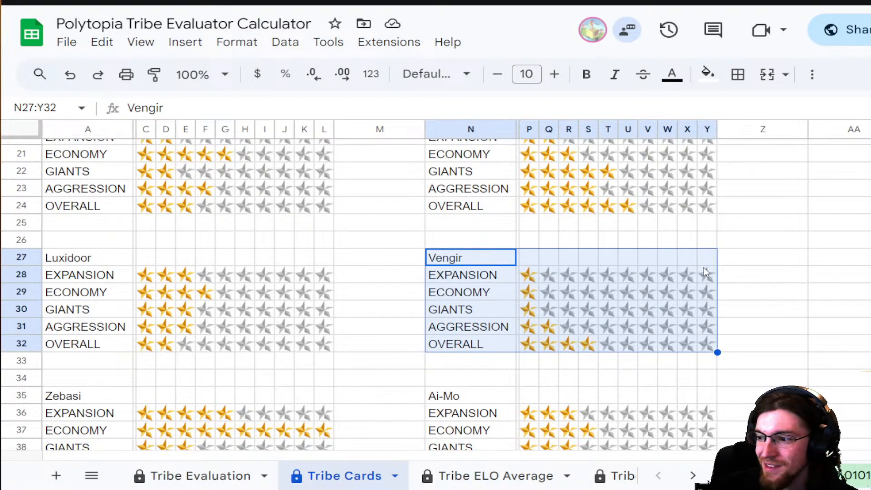
{"action": "left_click", "coordinate": [784, 263]}
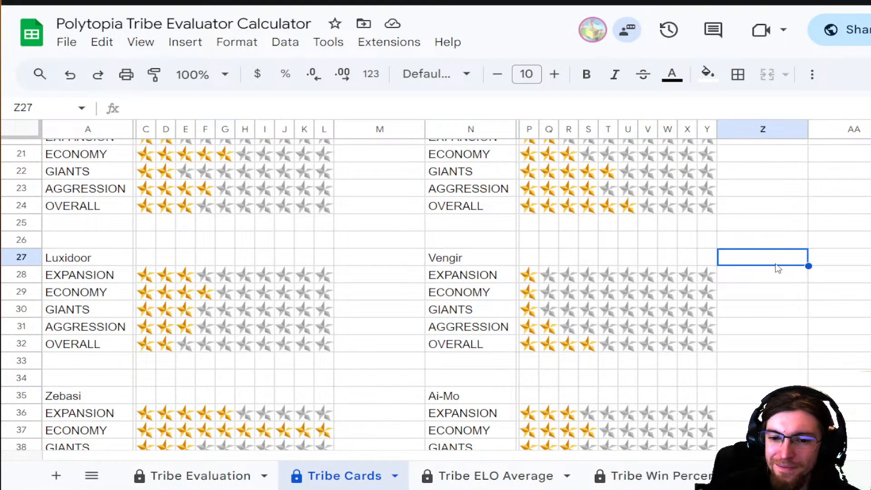
{"action": "scroll", "coordinate": [702, 312], "scroll_direction": "down", "scroll_amount": 2}
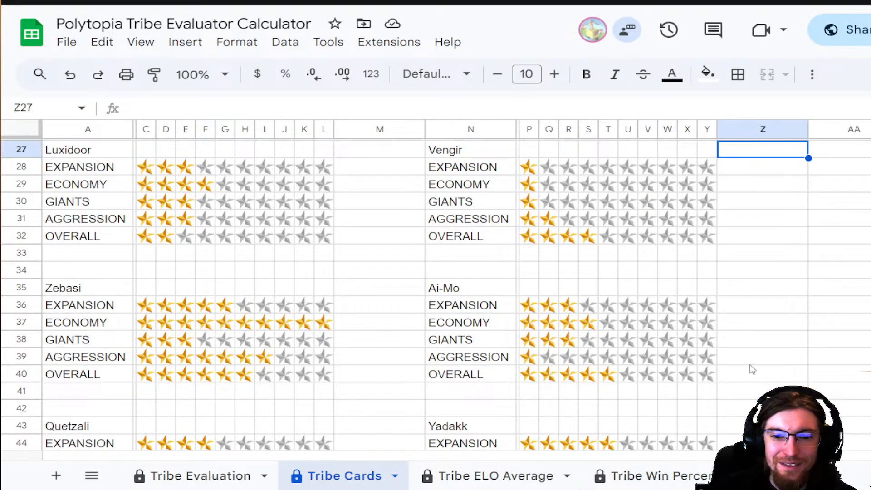
{"action": "scroll", "coordinate": [838, 349], "scroll_direction": "down", "scroll_amount": 15}
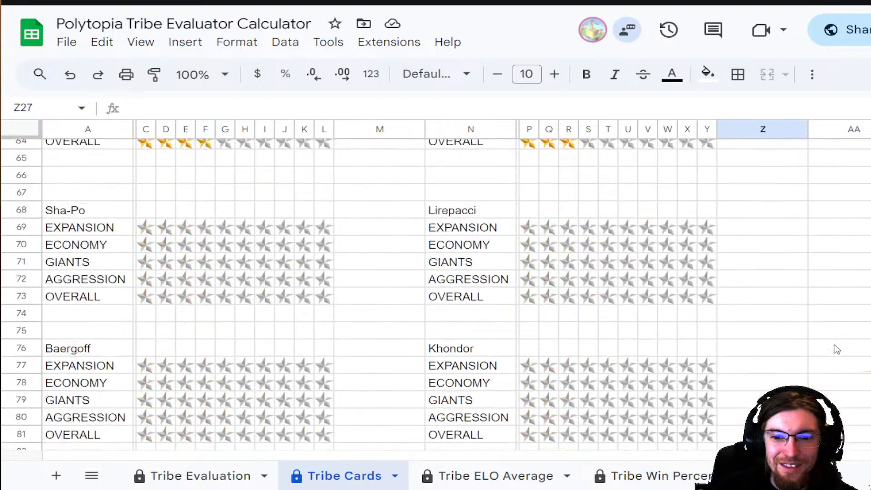
{"action": "scroll", "coordinate": [837, 349], "scroll_direction": "up", "scroll_amount": 8}
{"action": "scroll", "coordinate": [838, 349], "scroll_direction": "down", "scroll_amount": 3}
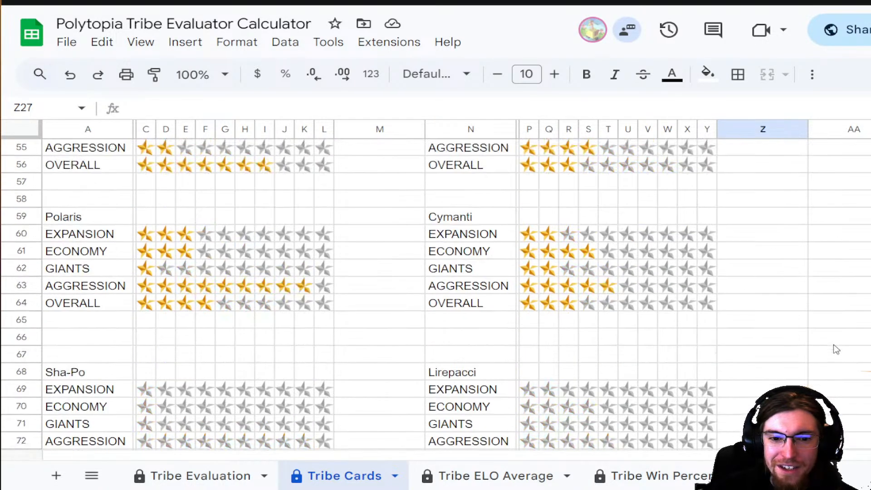
{"action": "scroll", "coordinate": [837, 349], "scroll_direction": "up", "scroll_amount": 18}
{"action": "left_click_drag", "start_coordinate": [476, 310], "coordinate": [709, 398]}
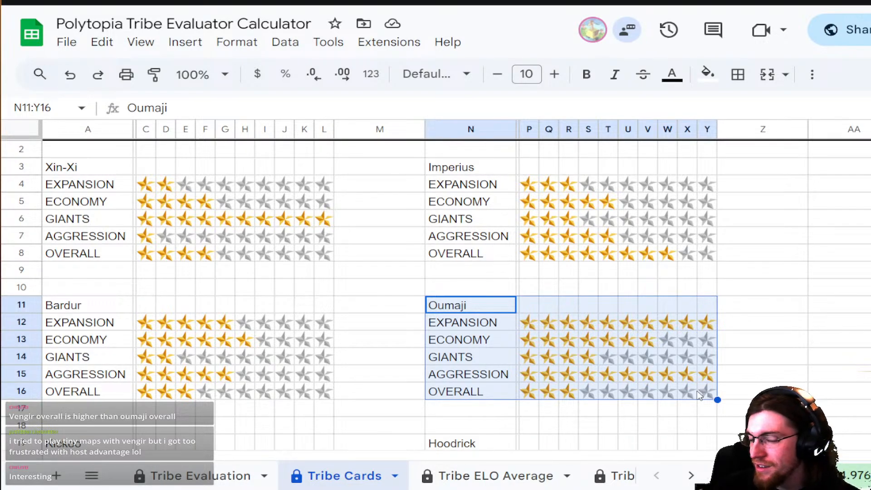
{"action": "left_click", "coordinate": [778, 276]}
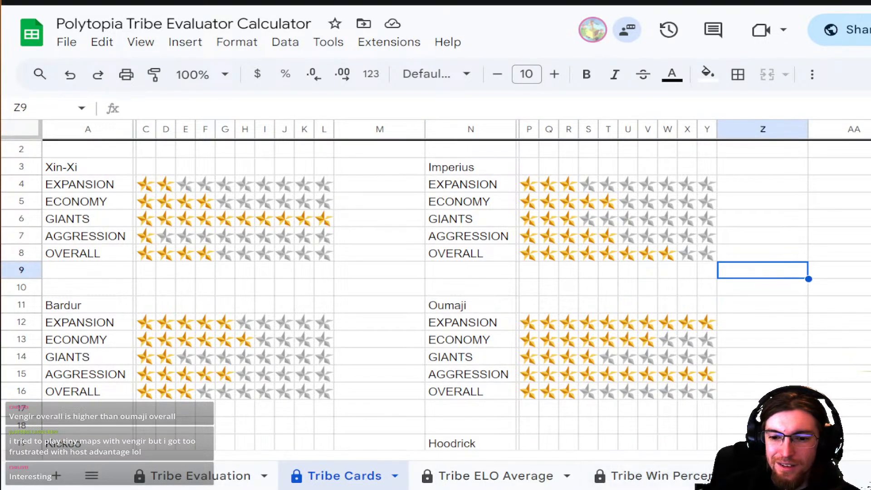
{"action": "scroll", "coordinate": [585, 411], "scroll_direction": "down", "scroll_amount": 8}
{"action": "scroll", "coordinate": [494, 286], "scroll_direction": "down", "scroll_amount": 8}
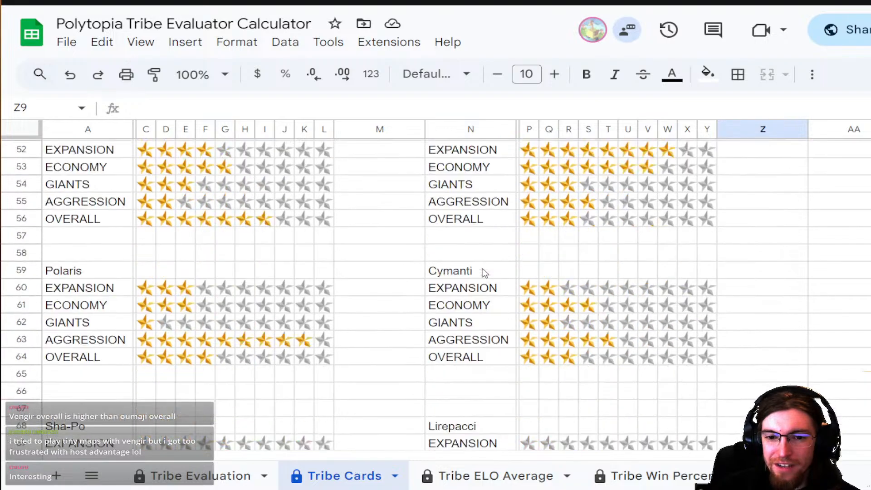
{"action": "scroll", "coordinate": [481, 267], "scroll_direction": "up", "scroll_amount": 12}
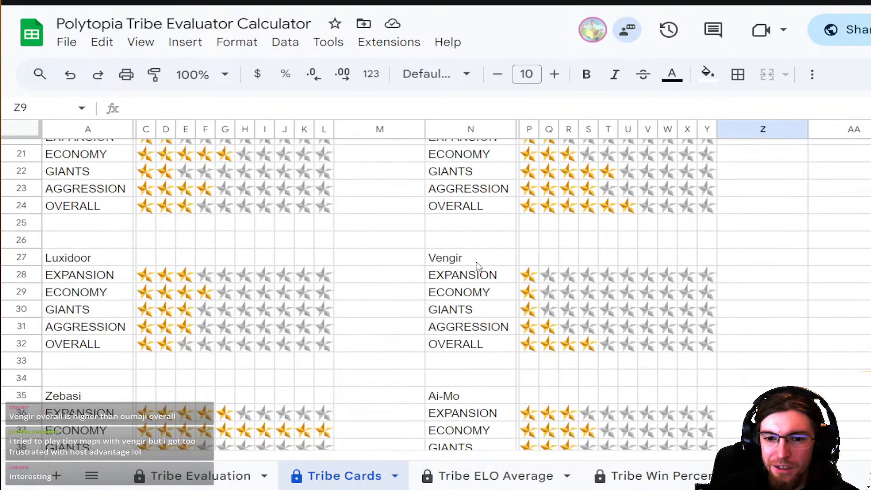
{"action": "left_click_drag", "start_coordinate": [476, 262], "coordinate": [709, 348]}
{"action": "left_click", "coordinate": [859, 333]}
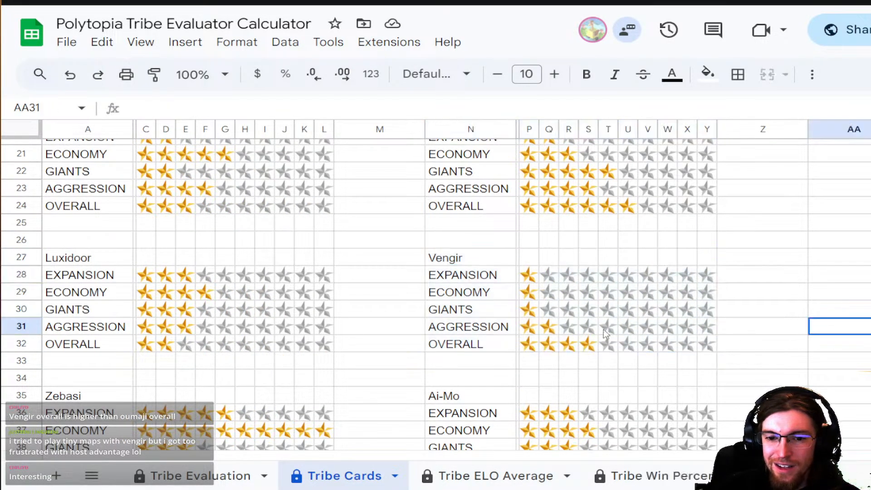
{"action": "left_click_drag", "start_coordinate": [486, 327], "coordinate": [708, 333]}
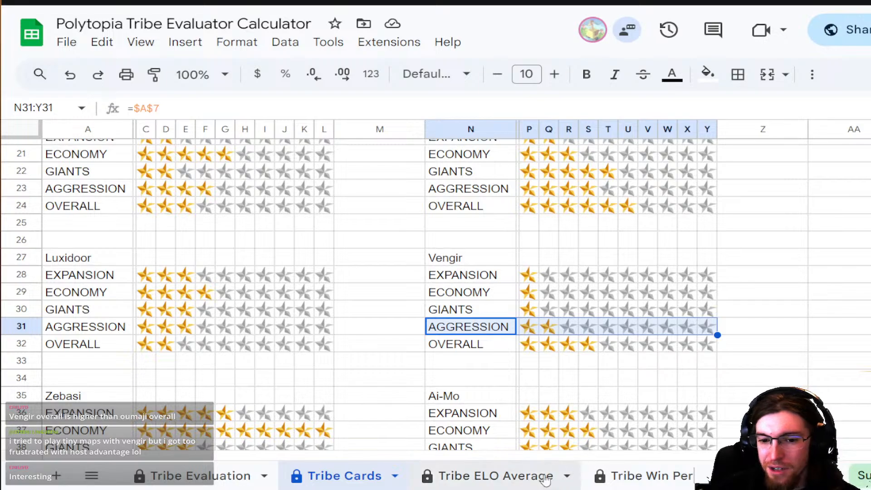
{"action": "scroll", "coordinate": [546, 480], "scroll_direction": "down", "scroll_amount": 10}
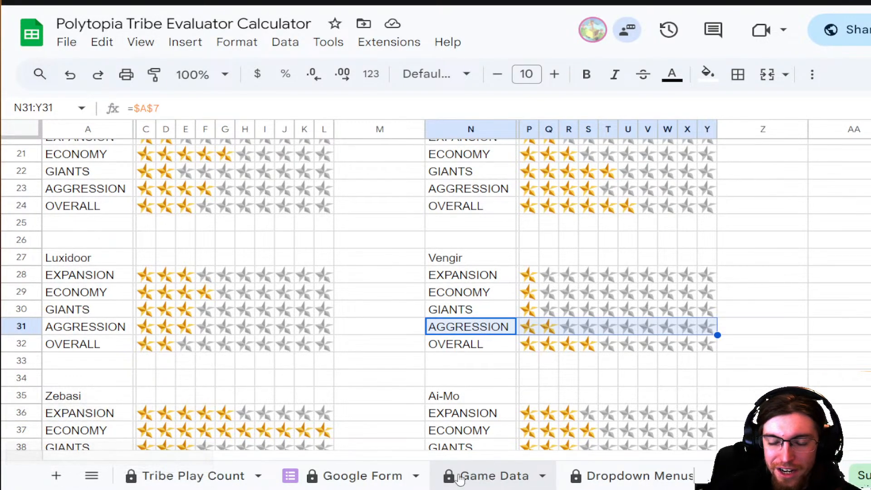
{"action": "scroll", "coordinate": [457, 479], "scroll_direction": "down", "scroll_amount": 5}
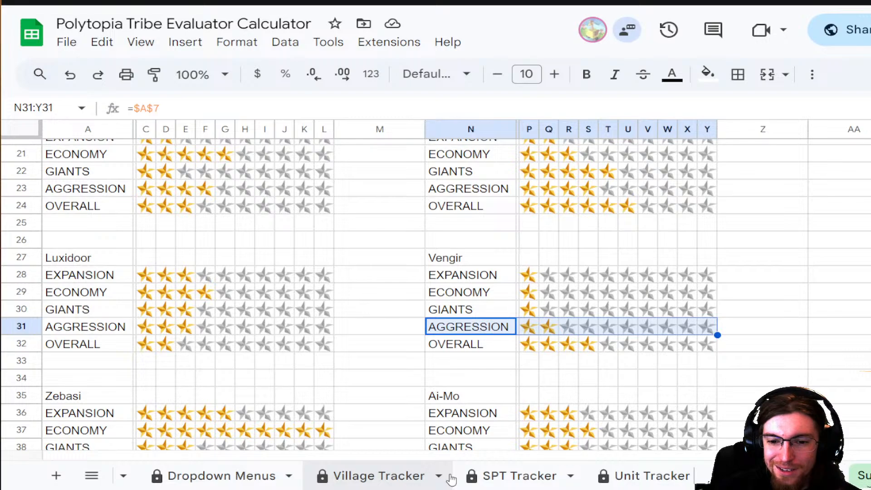
{"action": "scroll", "coordinate": [524, 475], "scroll_direction": "down", "scroll_amount": 3}
- Review the Unit Tracker totals across the weighted turns, e.g. Zebasi 124.81 and Ai-Mo 80.68
{"action": "left_click", "coordinate": [522, 475]}
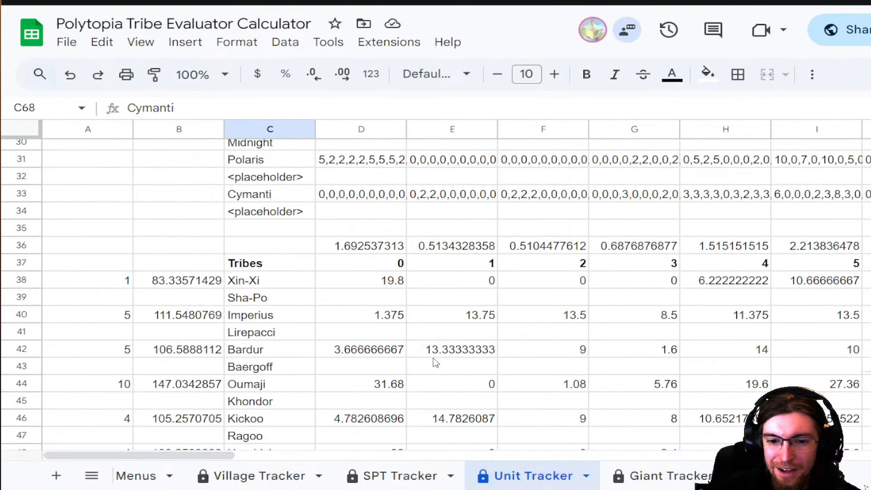
{"action": "scroll", "coordinate": [436, 363], "scroll_direction": "down", "scroll_amount": 10}
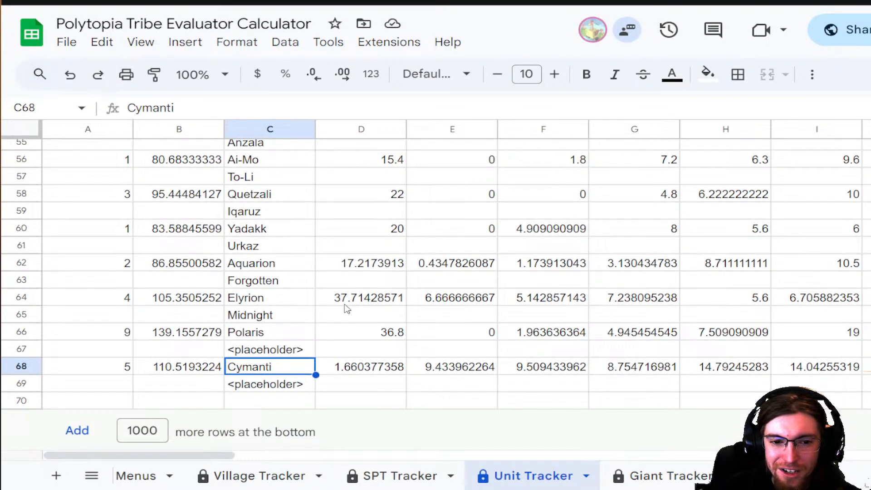
{"action": "scroll", "coordinate": [417, 288], "scroll_direction": "up", "scroll_amount": 2}
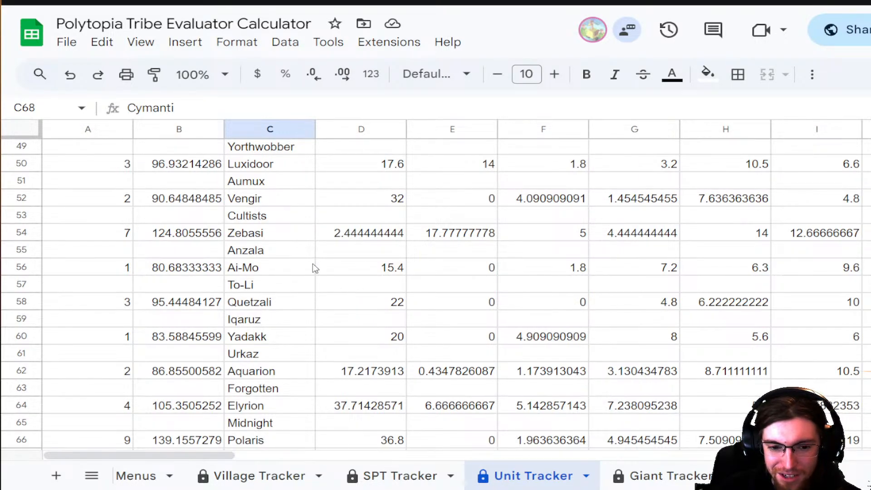
{"action": "scroll", "coordinate": [315, 269], "scroll_direction": "down", "scroll_amount": 2}
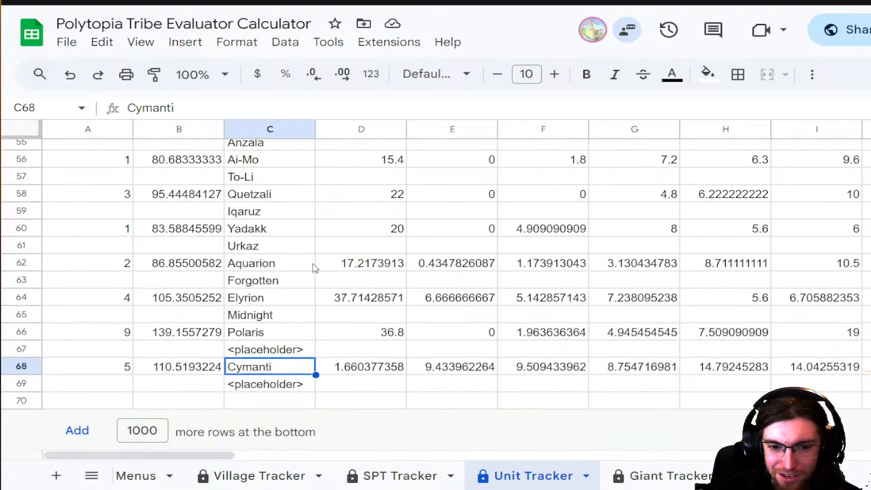
{"action": "scroll", "coordinate": [316, 268], "scroll_direction": "up", "scroll_amount": 2}
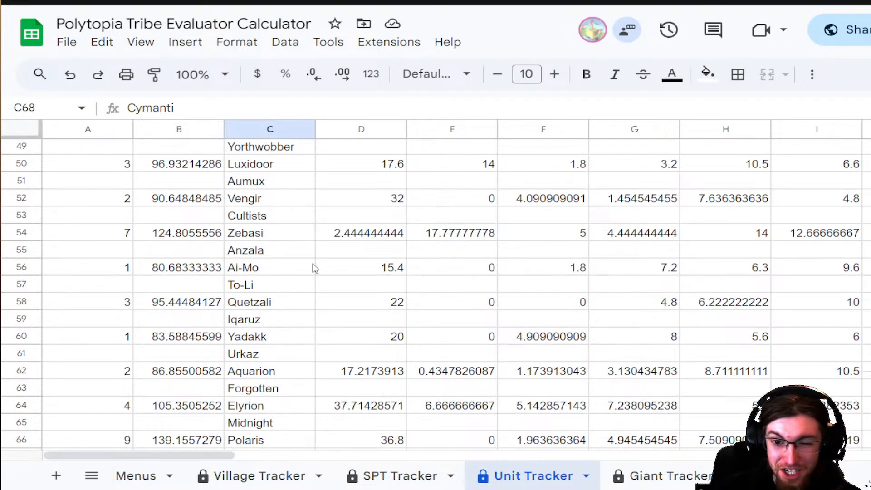
{"action": "scroll", "coordinate": [316, 268], "scroll_direction": "up", "scroll_amount": 2}
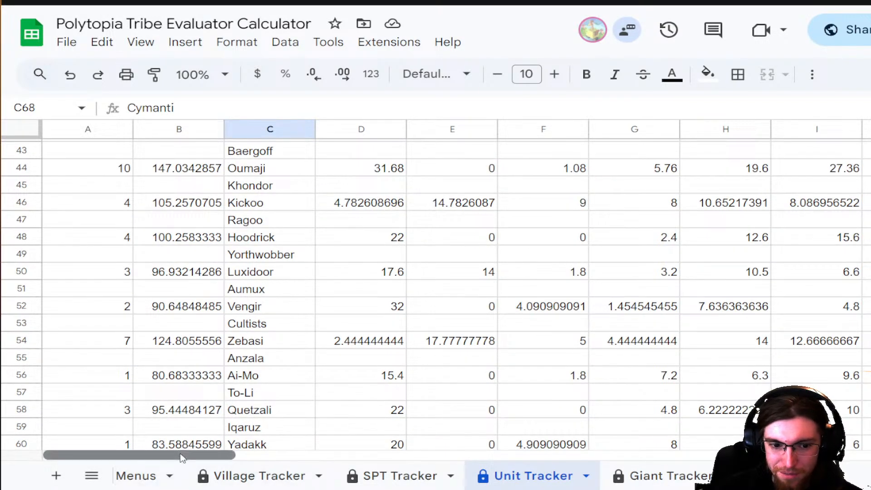
{"action": "left_click_drag", "start_coordinate": [182, 455], "coordinate": [225, 457]}
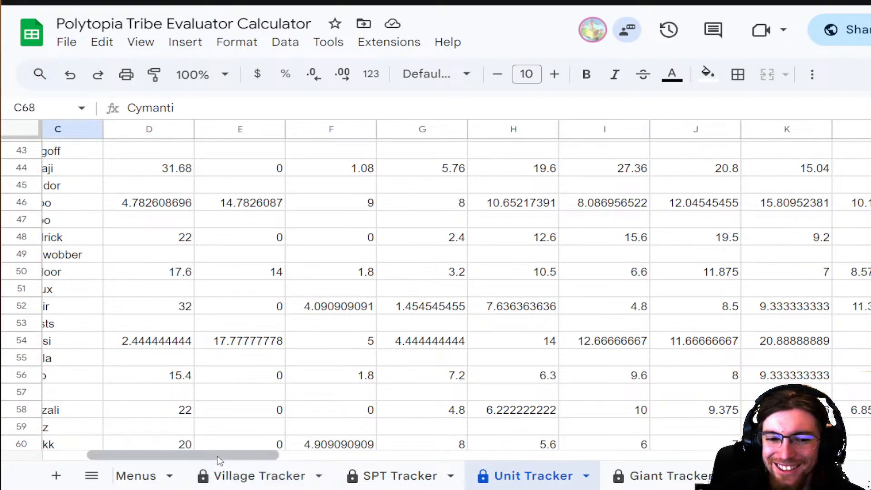
{"action": "left_click_drag", "start_coordinate": [219, 457], "coordinate": [121, 451]}
{"action": "scroll", "coordinate": [273, 327], "scroll_direction": "down", "scroll_amount": 1}
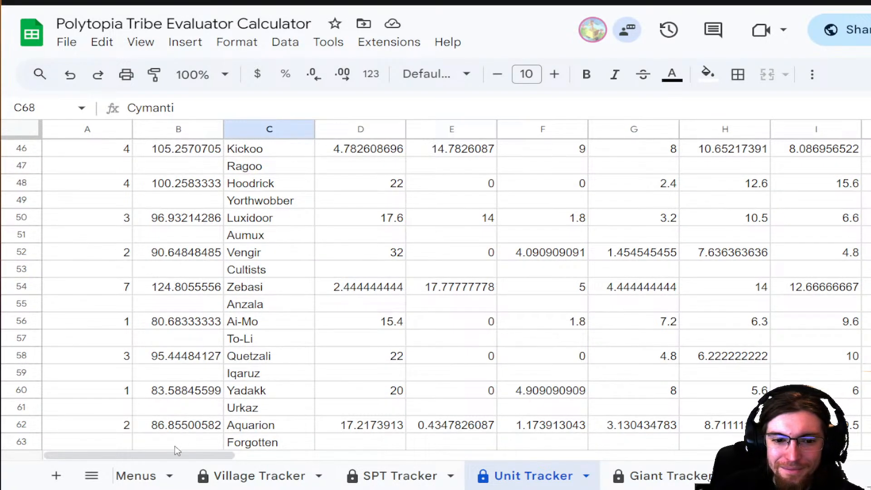
{"action": "left_click", "coordinate": [28, 253]}
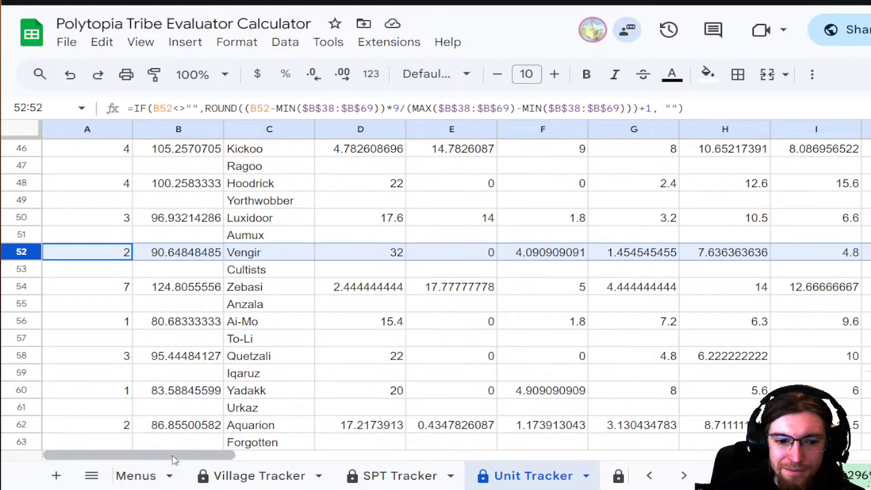
{"action": "left_click_drag", "start_coordinate": [177, 456], "coordinate": [289, 451]}
{"action": "scroll", "coordinate": [737, 291], "scroll_direction": "up", "scroll_amount": 15}
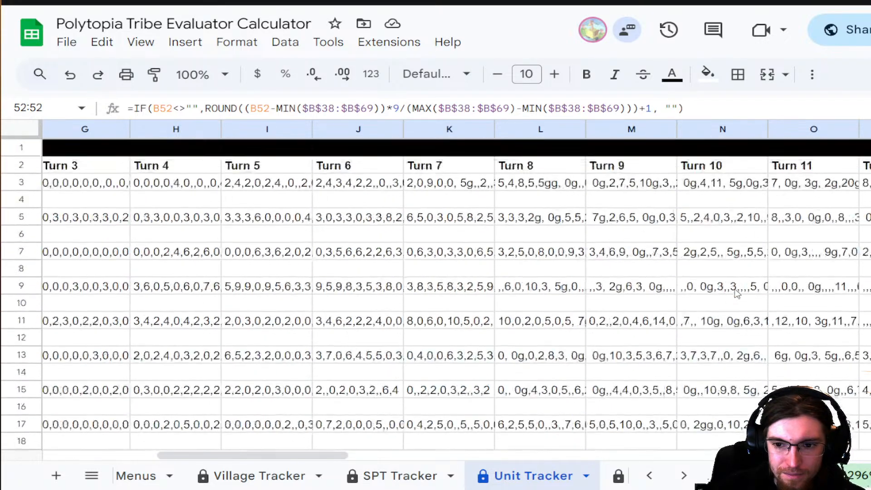
{"action": "scroll", "coordinate": [737, 293], "scroll_direction": "down", "scroll_amount": 10}
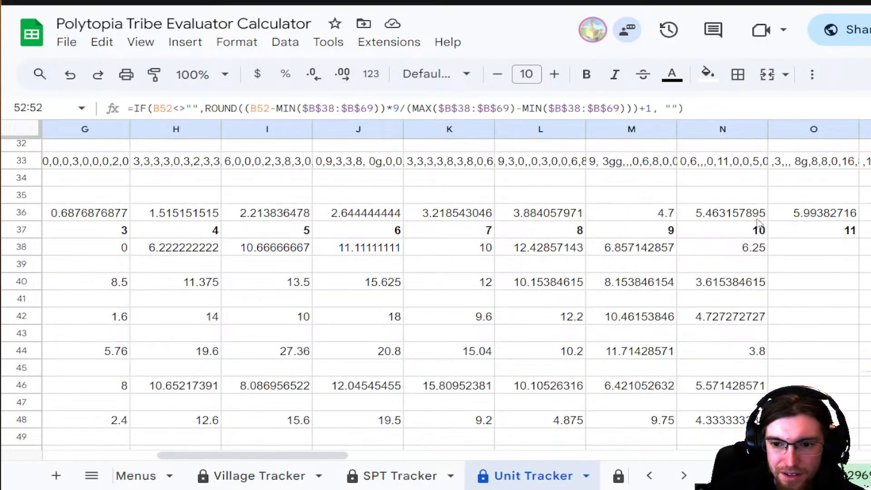
{"action": "scroll", "coordinate": [692, 314], "scroll_direction": "down", "scroll_amount": 5}
{"action": "scroll", "coordinate": [527, 354], "scroll_direction": "up", "scroll_amount": 2}
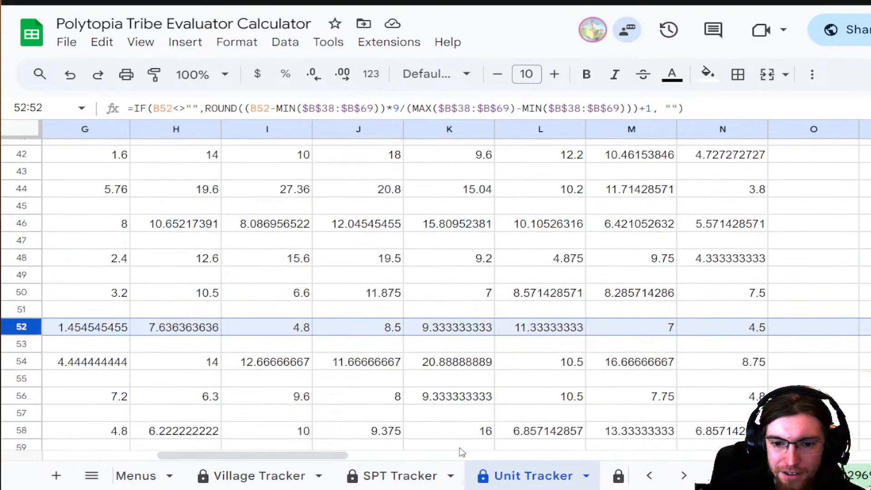
{"action": "left_click_drag", "start_coordinate": [330, 455], "coordinate": [119, 455]}
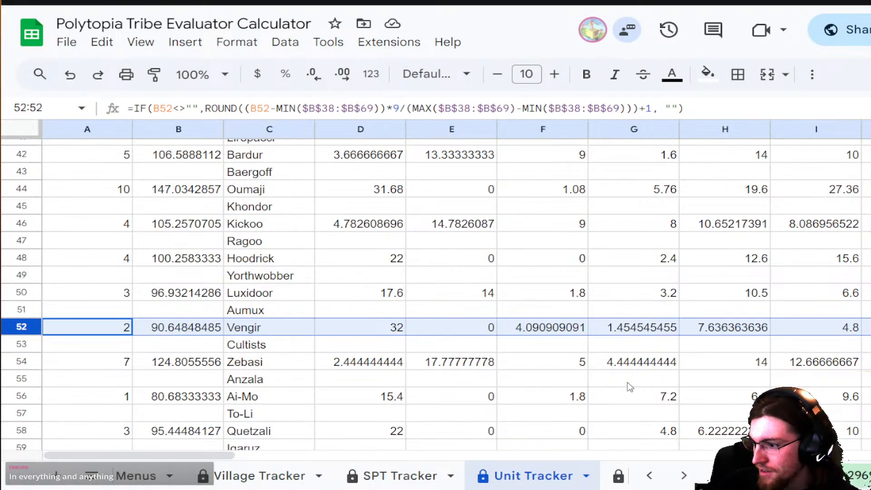
{"action": "scroll", "coordinate": [499, 285], "scroll_direction": "up", "scroll_amount": 10}
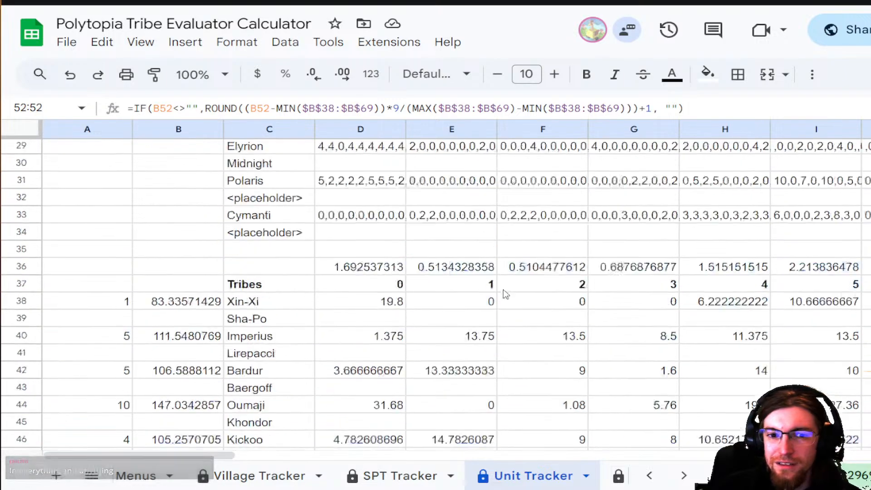
{"action": "scroll", "coordinate": [510, 316], "scroll_direction": "down", "scroll_amount": 8}
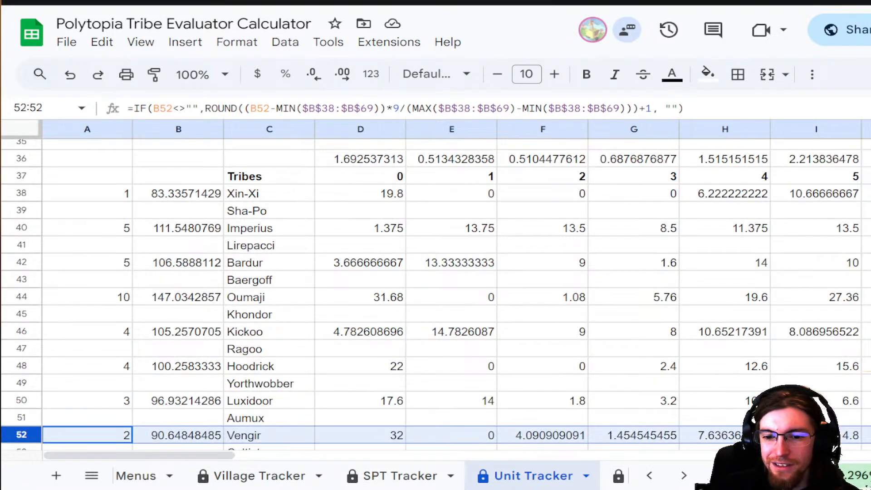
{"action": "scroll", "coordinate": [495, 477], "scroll_direction": "up", "scroll_amount": 4}
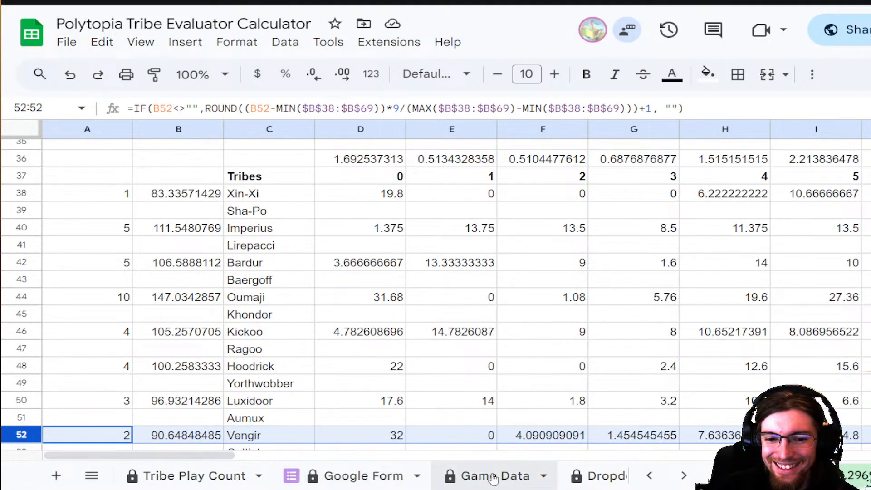
{"action": "scroll", "coordinate": [494, 478], "scroll_direction": "down", "scroll_amount": 4}
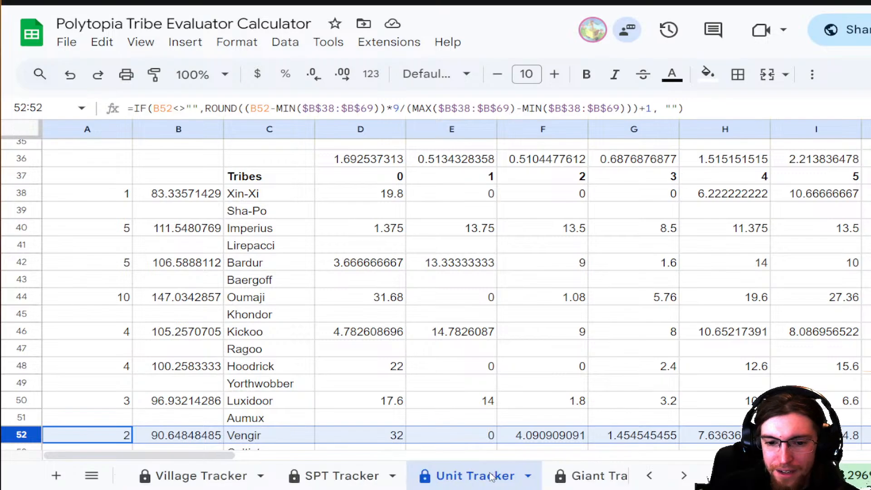
{"action": "scroll", "coordinate": [492, 476], "scroll_direction": "down", "scroll_amount": 4}
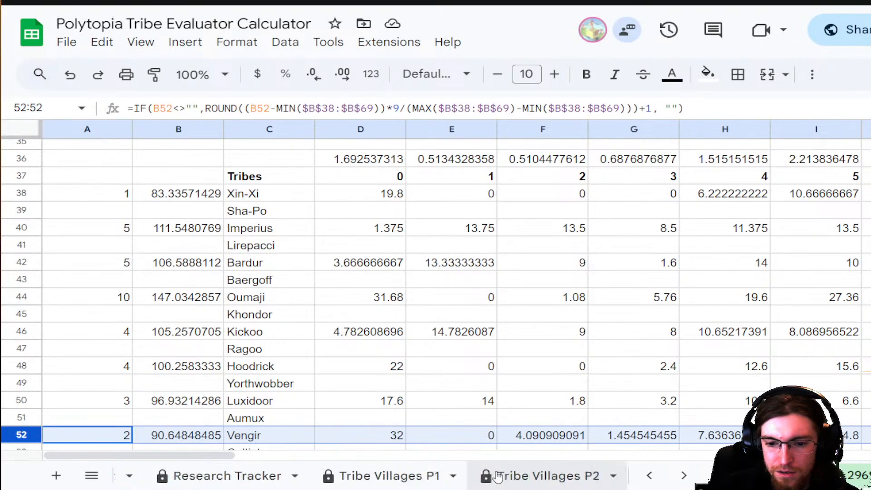
- Look through the Tribe Villages P1 and P2 sheets, then go to the Tribe Villages sheet
{"action": "left_click", "coordinate": [386, 476]}
{"action": "left_click", "coordinate": [547, 477]}
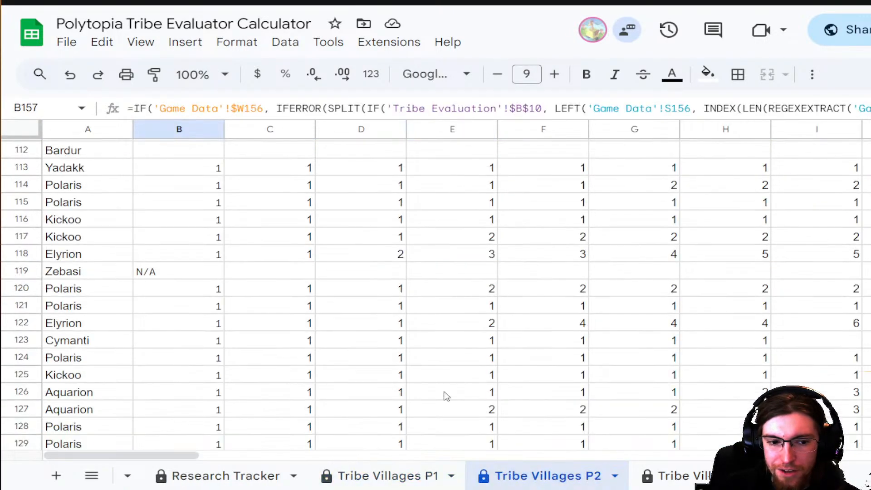
{"action": "scroll", "coordinate": [447, 396], "scroll_direction": "up", "scroll_amount": 20}
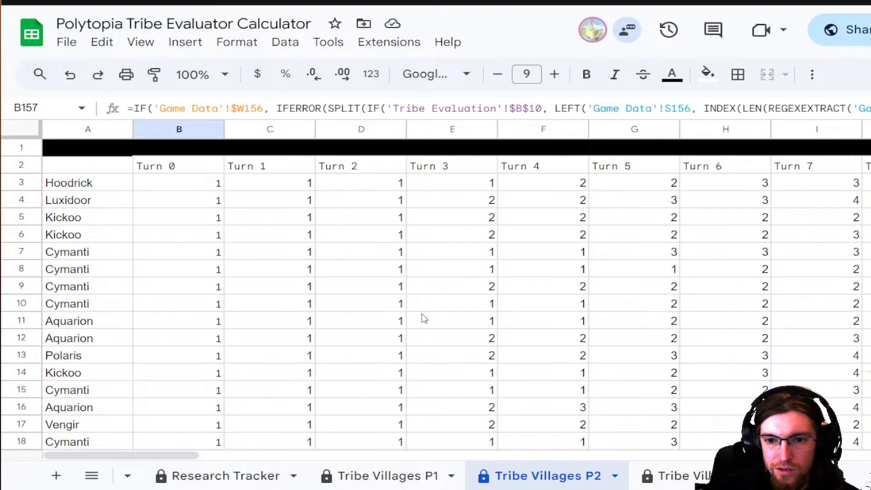
{"action": "scroll", "coordinate": [457, 294], "scroll_direction": "down", "scroll_amount": 20}
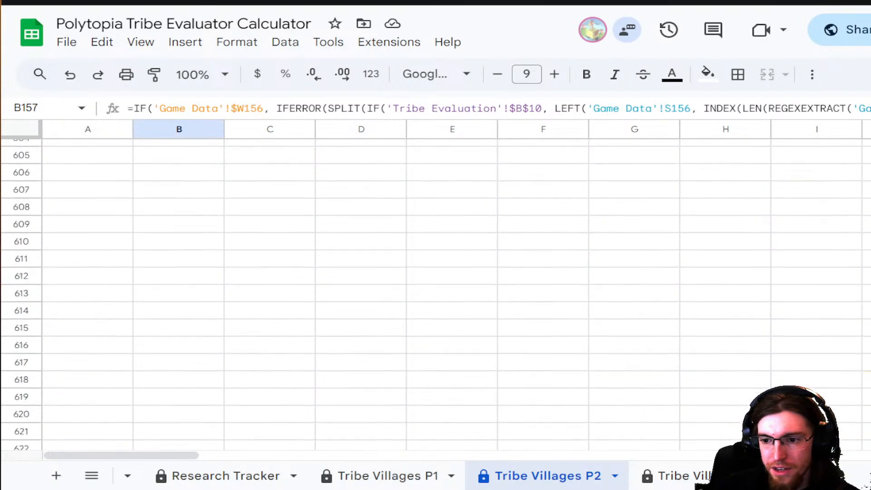
{"action": "left_click", "coordinate": [705, 478]}
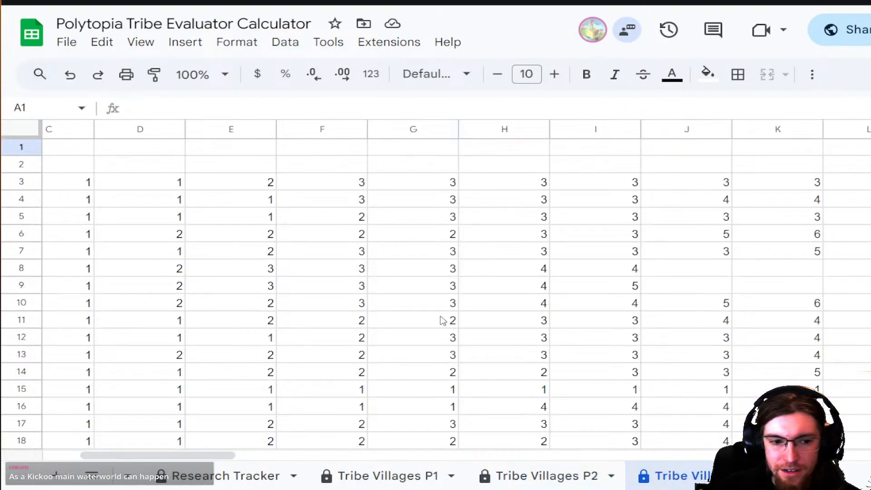
- Add 1002 rows to the bottom of Tribe Villages so it reaches 2002 rows
{"action": "left_click_drag", "start_coordinate": [217, 456], "coordinate": [177, 458]}
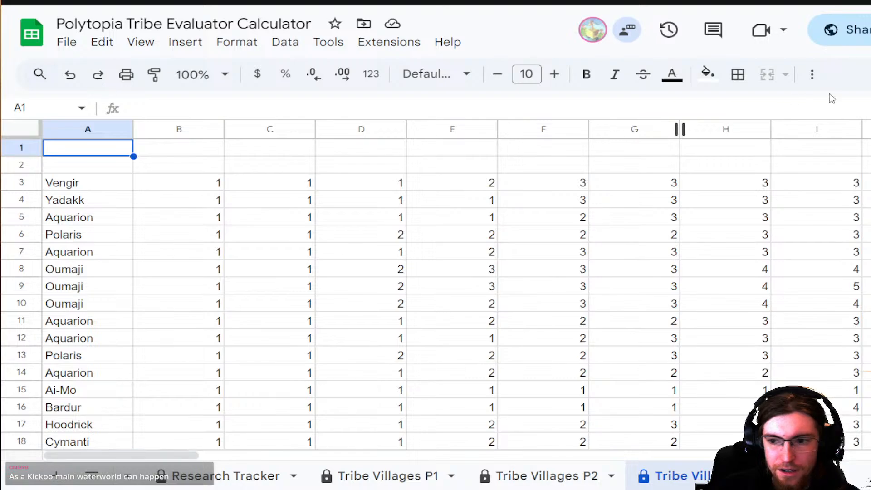
{"action": "scroll", "coordinate": [456, 294], "scroll_direction": "down", "scroll_amount": 20}
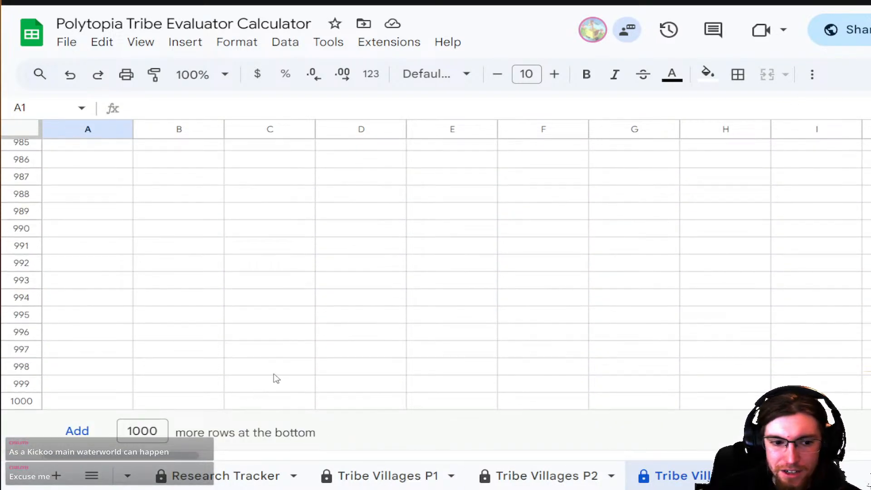
{"action": "left_click", "coordinate": [160, 428]}
{"action": "key", "text": "BackSpace"}
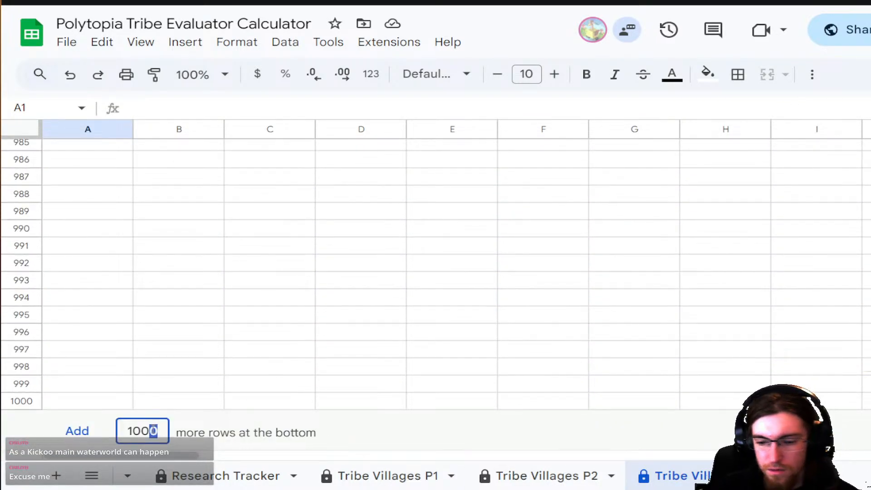
{"action": "type", "text": "2"}
{"action": "left_click", "coordinate": [77, 432]}
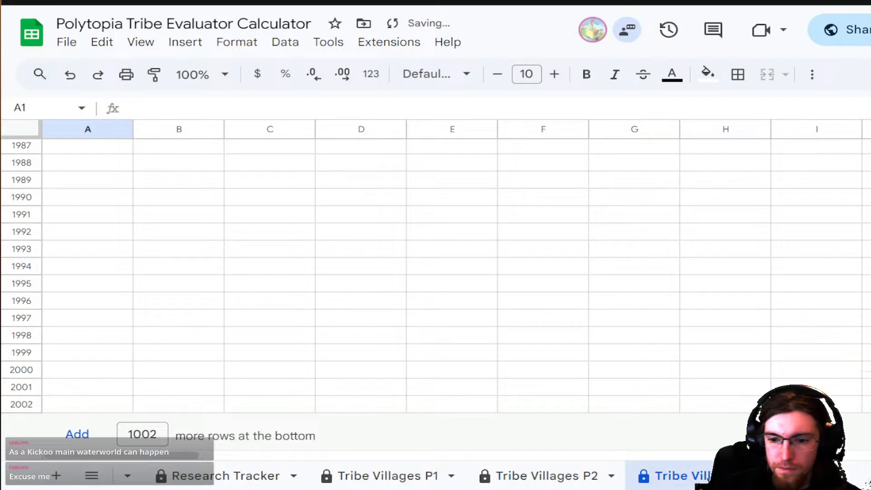
{"action": "scroll", "coordinate": [665, 476], "scroll_direction": "down", "scroll_amount": 3}
{"action": "left_click", "coordinate": [511, 482]}
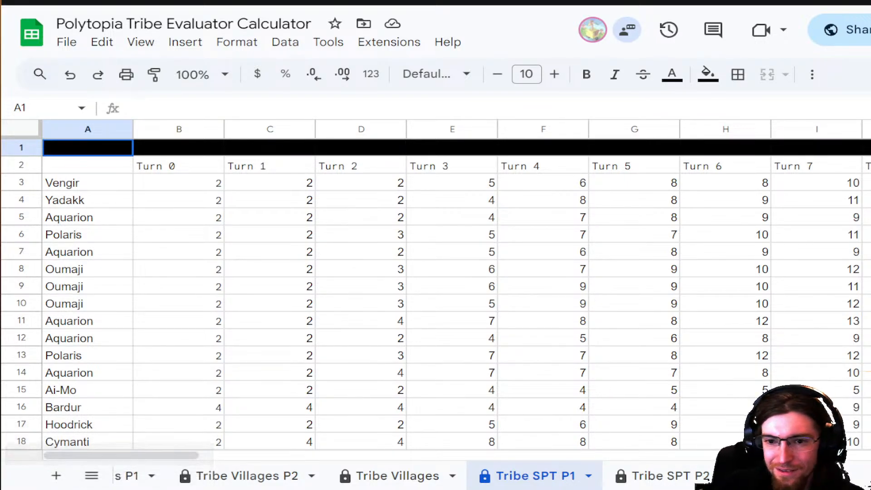
- Add 1001 rows to the bottom of the Tribe SPT P1 sheet
{"action": "scroll", "coordinate": [435, 295], "scroll_direction": "down", "scroll_amount": 20}
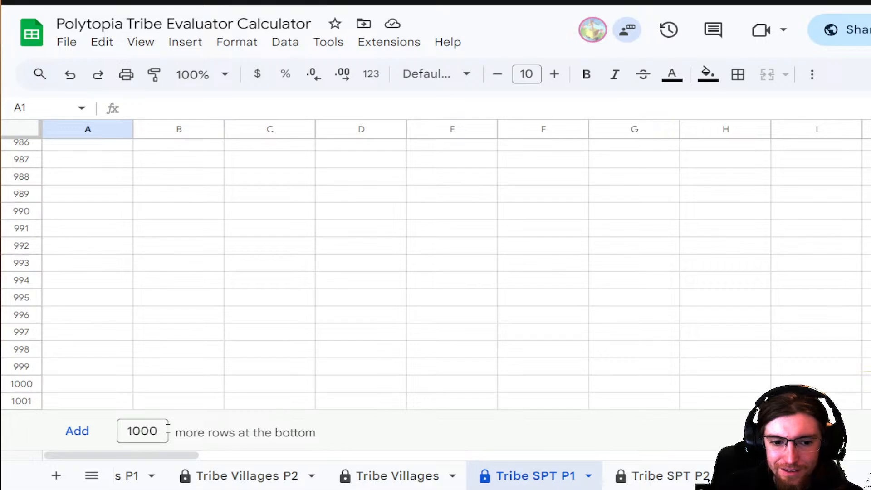
{"action": "left_click_drag", "start_coordinate": [162, 430], "coordinate": [155, 430]}
{"action": "type", "text": "1"}
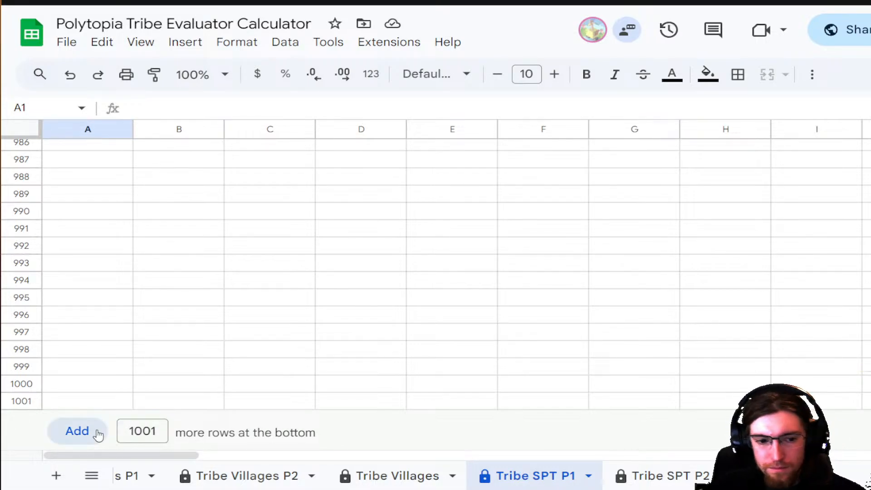
{"action": "left_click", "coordinate": [97, 433]}
- Add 1001 rows to the bottom of the Tribe SPT P2 sheet
{"action": "left_click", "coordinate": [666, 479]}
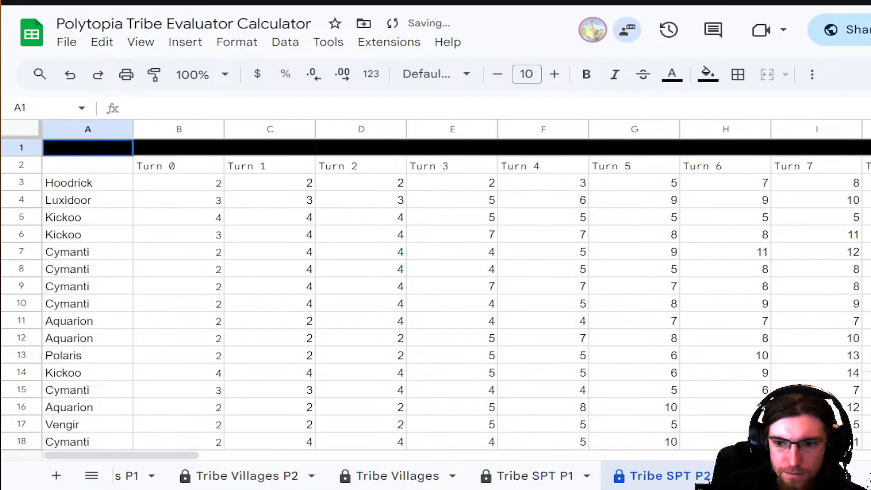
{"action": "left_click_drag", "start_coordinate": [870, 148], "coordinate": [870, 445]}
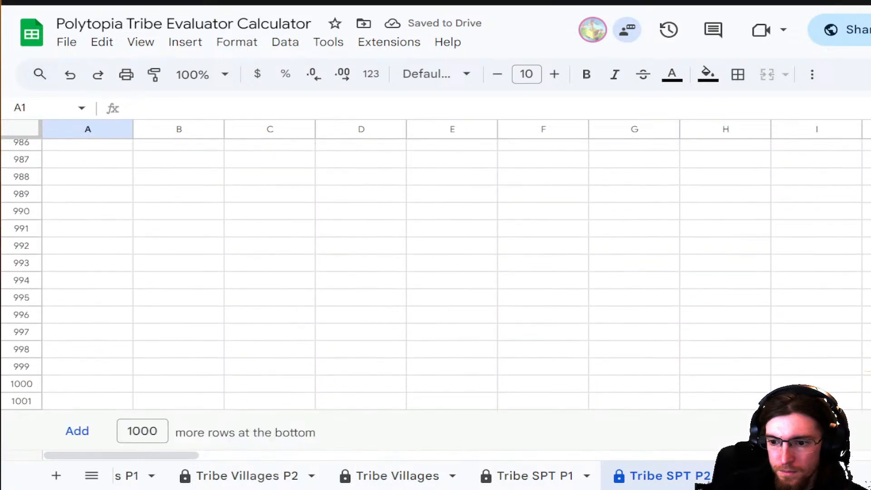
{"action": "left_click", "coordinate": [159, 430]}
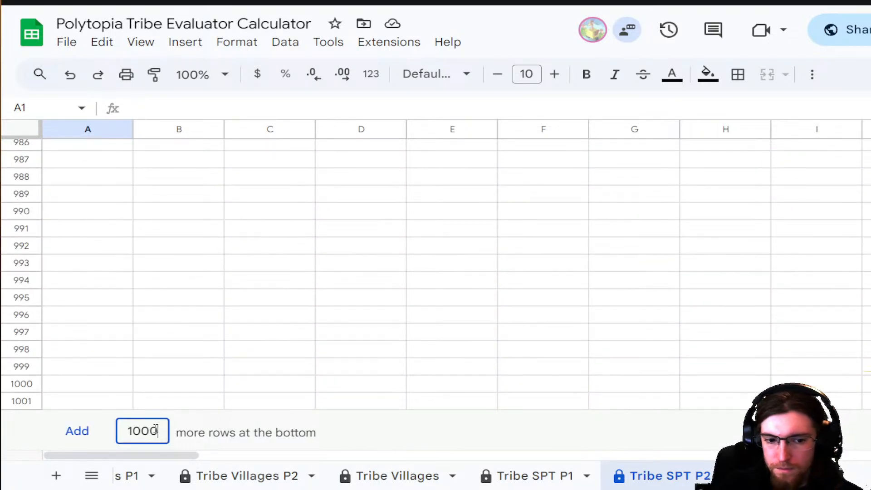
{"action": "key", "text": "BackSpace"}
{"action": "type", "text": "1"}
{"action": "left_click", "coordinate": [79, 434]}
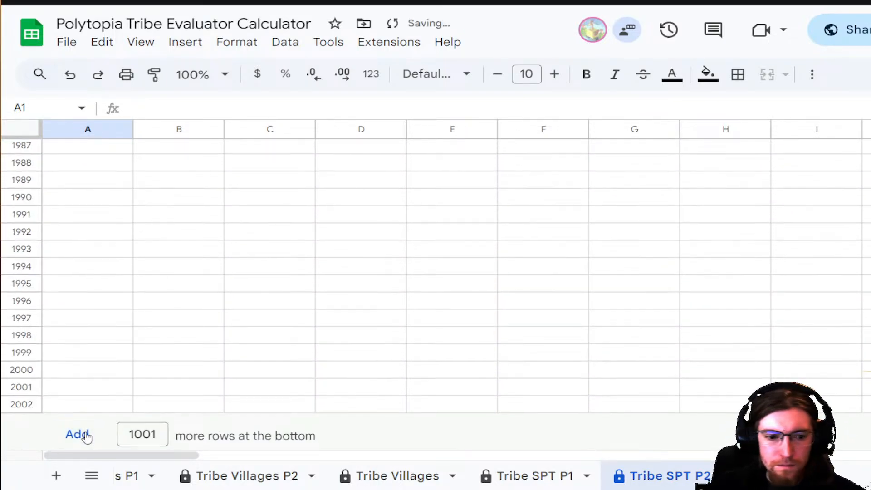
{"action": "scroll", "coordinate": [634, 473], "scroll_direction": "down", "scroll_amount": 5}
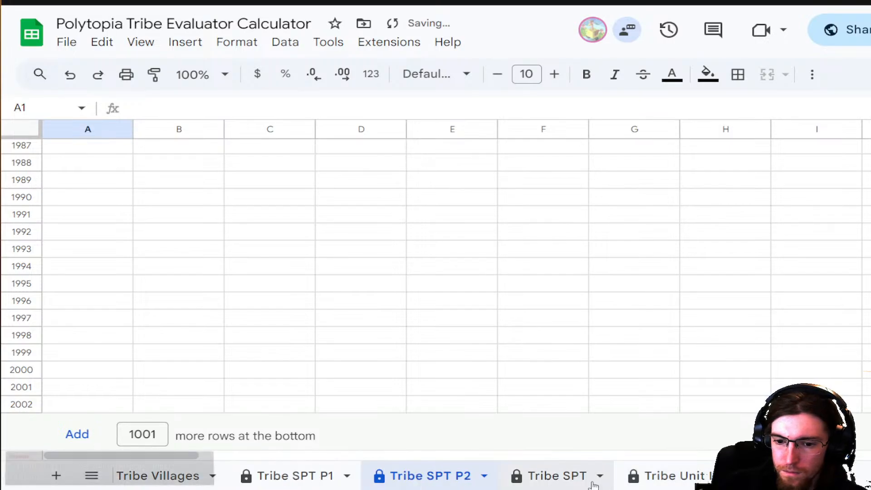
- Add 1002 rows to the bottom of the Tribe SPT sheet, extending it to 2002 rows
{"action": "left_click", "coordinate": [556, 474]}
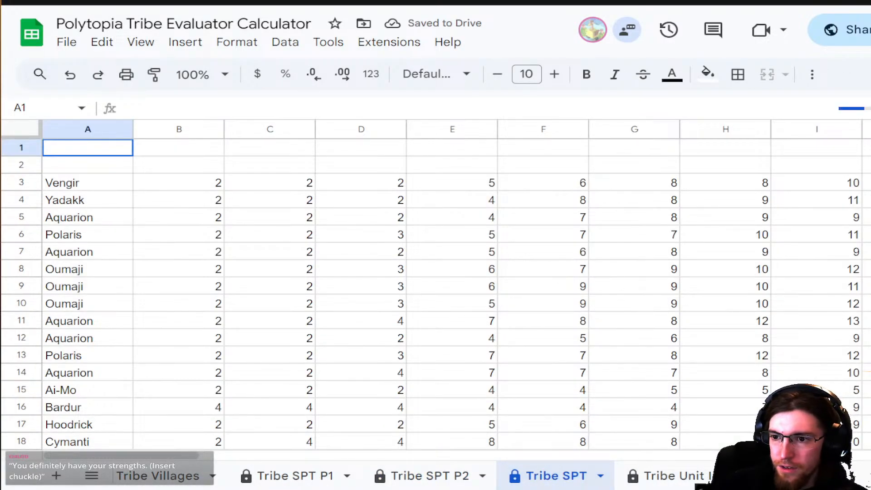
{"action": "scroll", "coordinate": [818, 355], "scroll_direction": "down", "scroll_amount": 20}
{"action": "scroll", "coordinate": [818, 354], "scroll_direction": "up", "scroll_amount": 5}
{"action": "scroll", "coordinate": [818, 354], "scroll_direction": "down", "scroll_amount": 2}
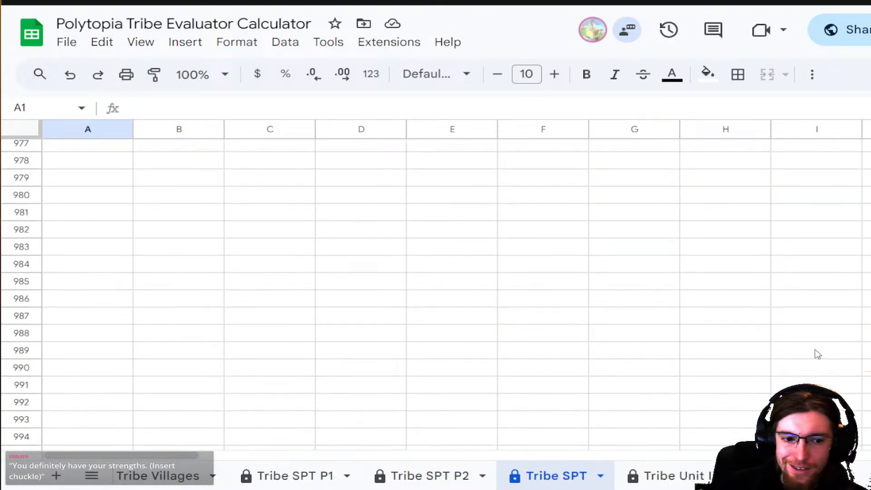
{"action": "scroll", "coordinate": [818, 354], "scroll_direction": "down", "scroll_amount": 3}
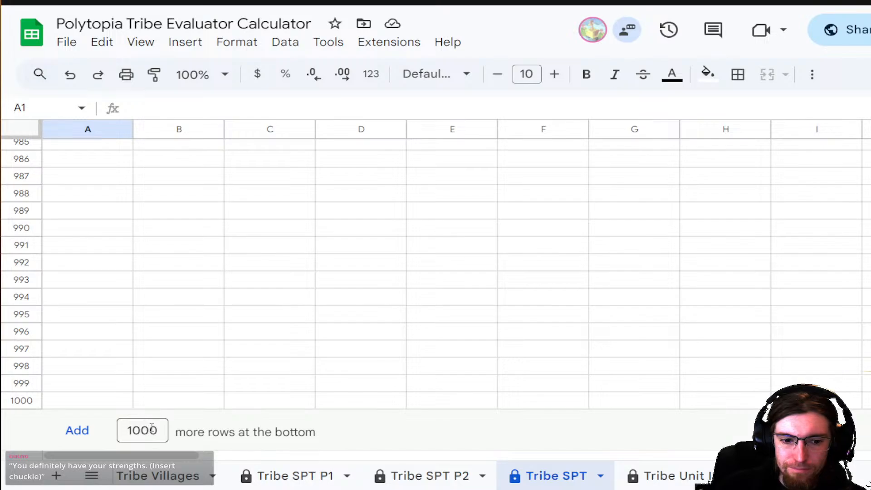
{"action": "scroll", "coordinate": [436, 293], "scroll_direction": "up", "scroll_amount": 20}
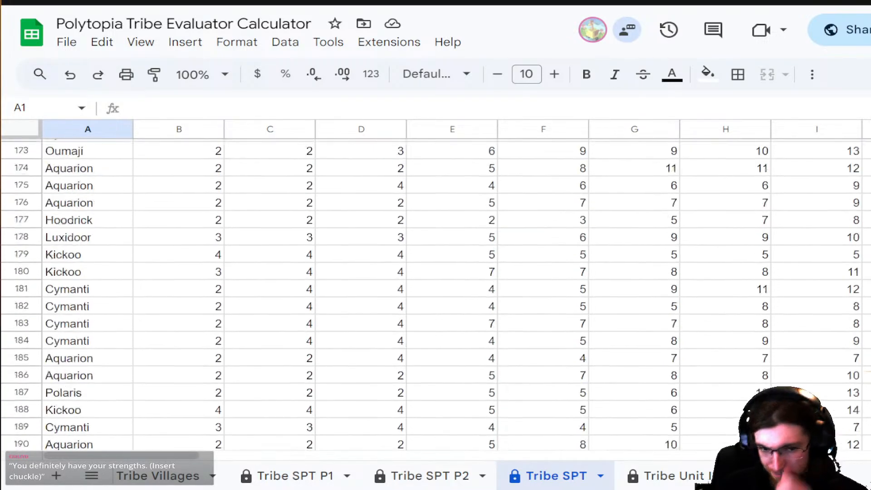
{"action": "scroll", "coordinate": [435, 292], "scroll_direction": "down", "scroll_amount": 20}
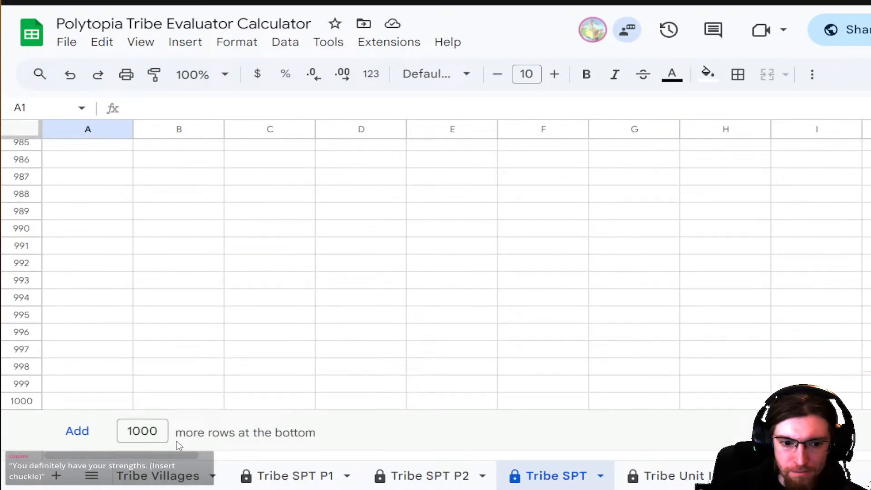
{"action": "left_click_drag", "start_coordinate": [165, 431], "coordinate": [149, 428]}
{"action": "type", "text": "2"}
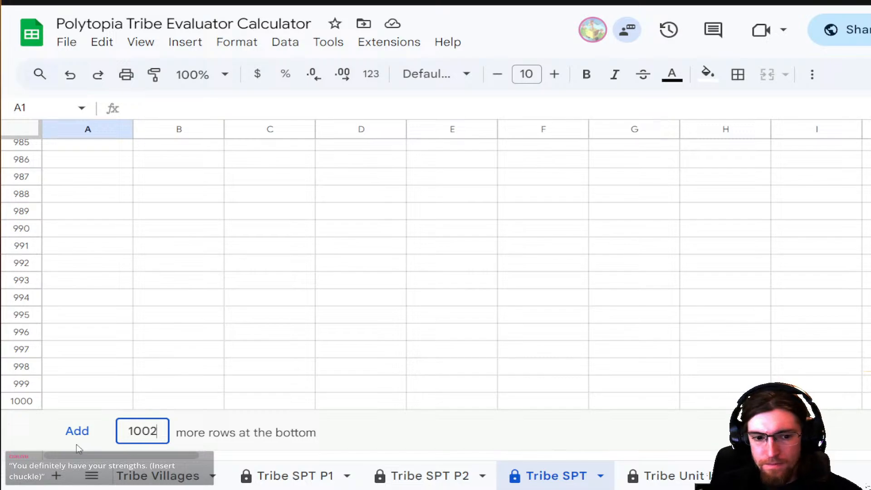
{"action": "left_click", "coordinate": [77, 432]}
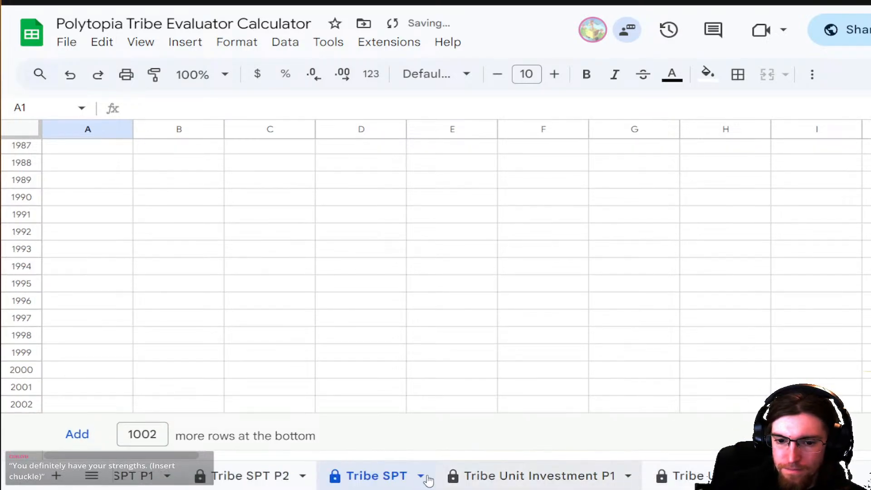
{"action": "left_click", "coordinate": [474, 476]}
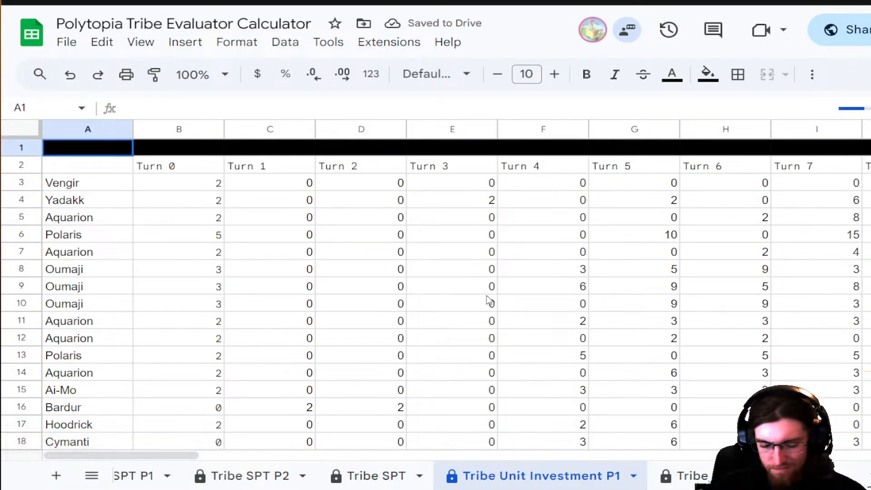
- Insert one new row below row 1001 of Tribe Unit Investment P1
{"action": "scroll", "coordinate": [486, 302], "scroll_direction": "down", "scroll_amount": 20}
{"action": "scroll", "coordinate": [486, 302], "scroll_direction": "down", "scroll_amount": 20}
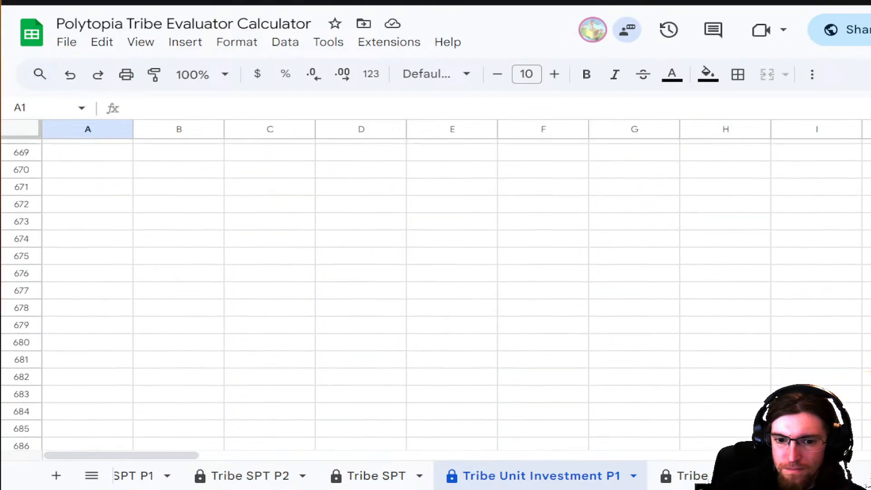
{"action": "scroll", "coordinate": [486, 302], "scroll_direction": "up", "scroll_amount": 20}
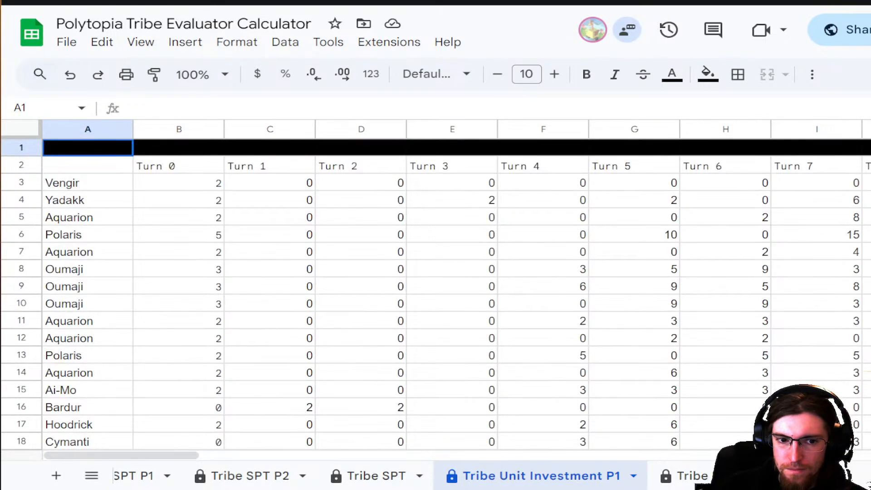
{"action": "scroll", "coordinate": [435, 272], "scroll_direction": "down", "scroll_amount": 20}
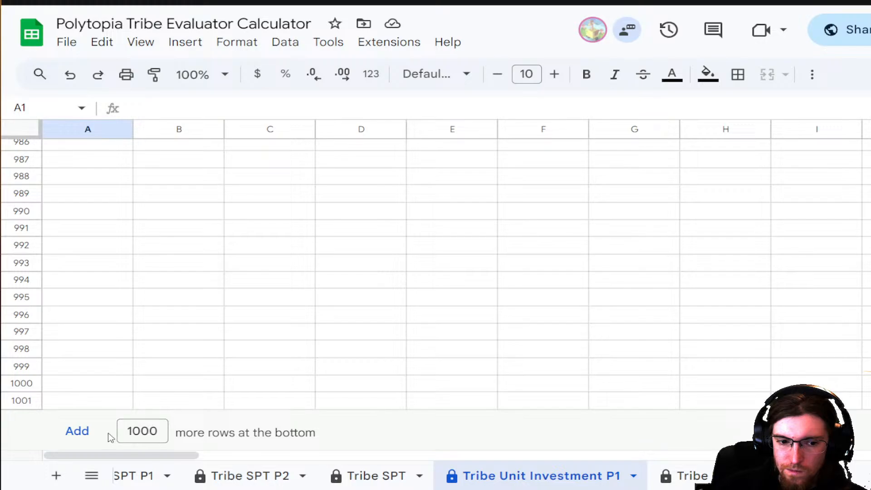
{"action": "right_click", "coordinate": [20, 400]}
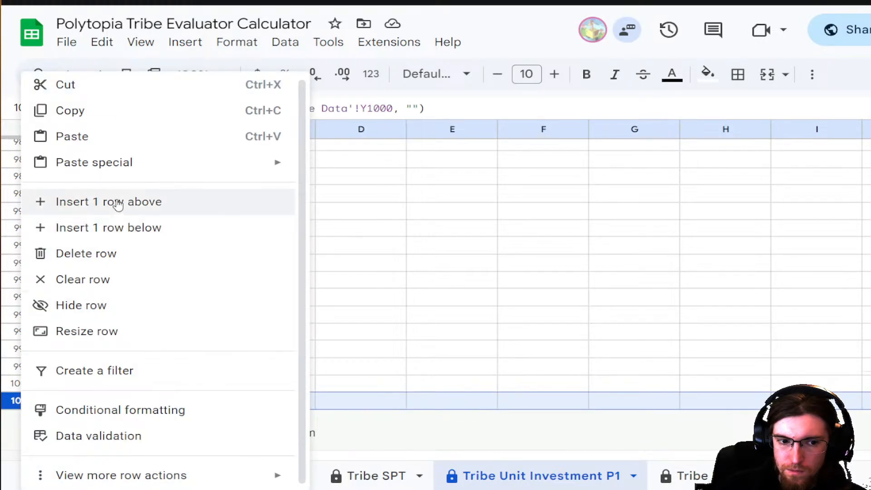
{"action": "left_click", "coordinate": [123, 227]}
{"action": "left_click", "coordinate": [438, 286]}
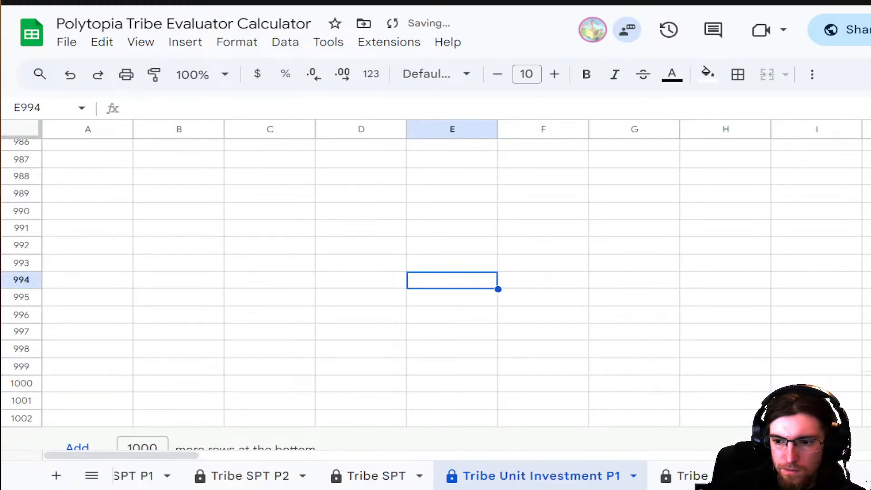
- Fill column B's Game Data formula from B1001 down into the new B1002
{"action": "left_click", "coordinate": [726, 385]}
{"action": "left_click", "coordinate": [181, 349]}
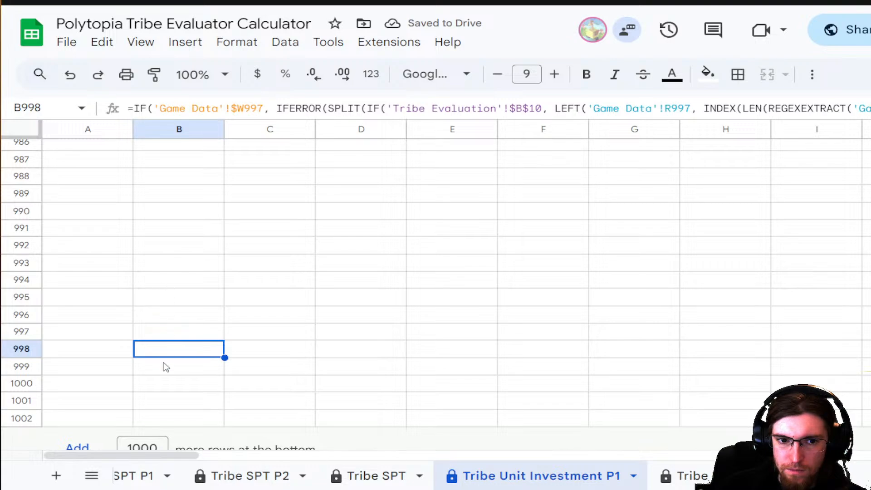
{"action": "left_click", "coordinate": [173, 386]}
{"action": "left_click", "coordinate": [177, 413]}
{"action": "left_click", "coordinate": [177, 422]}
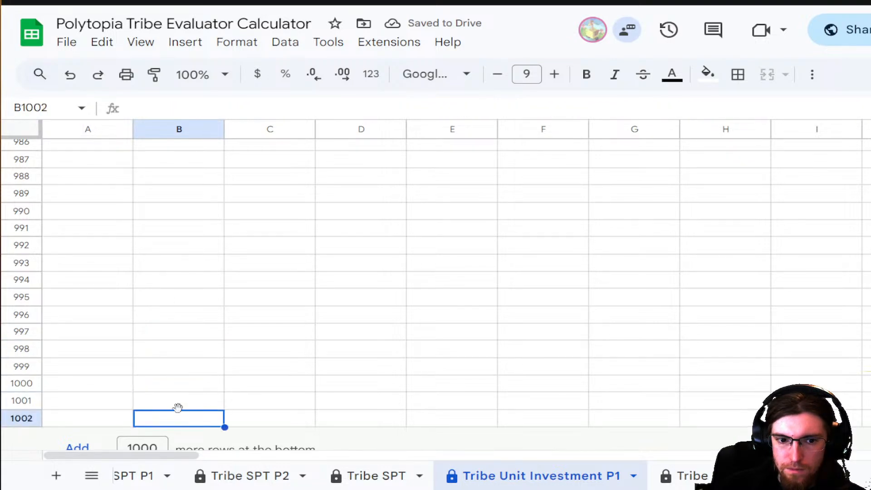
{"action": "left_click", "coordinate": [177, 404]}
{"action": "left_click_drag", "start_coordinate": [226, 411], "coordinate": [225, 421]}
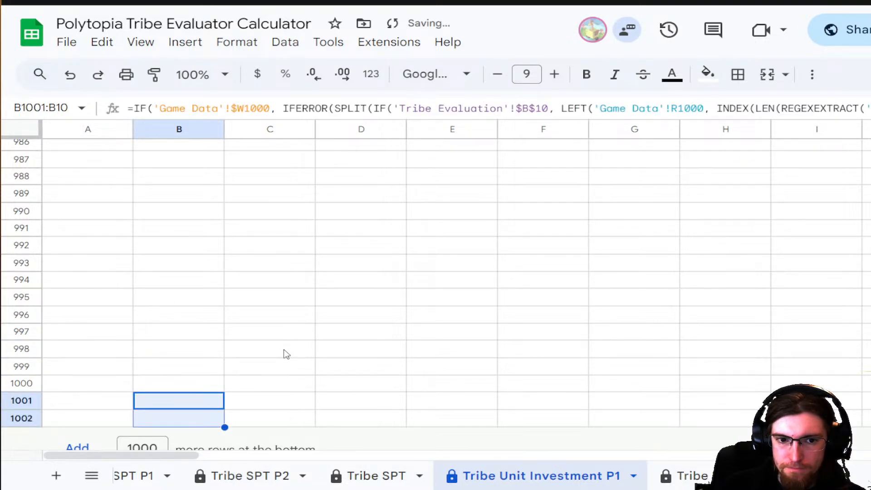
{"action": "left_click", "coordinate": [209, 405]}
{"action": "left_click", "coordinate": [205, 421]}
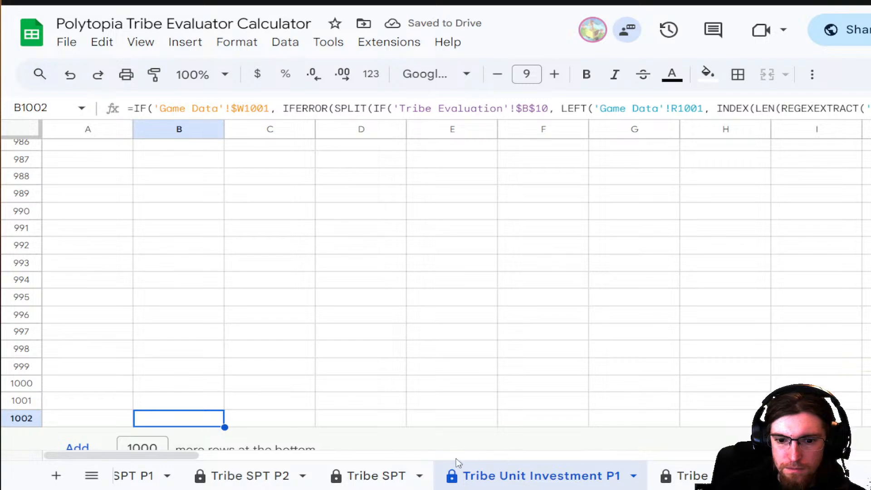
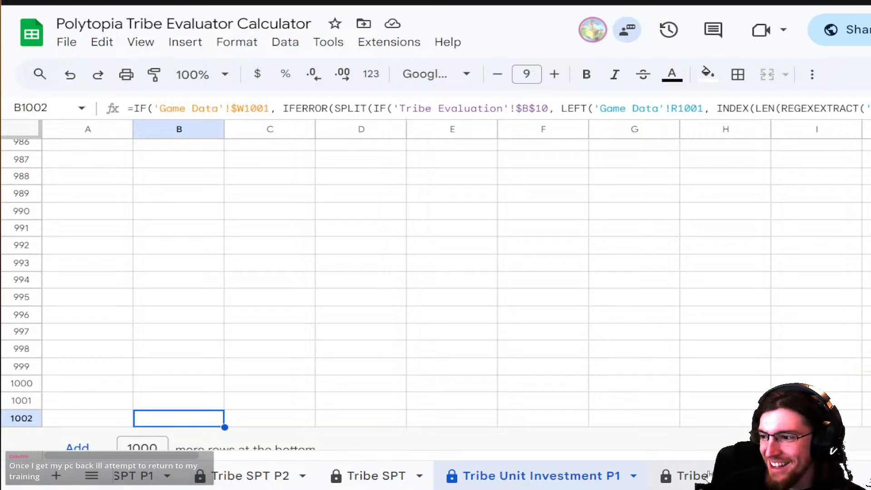
- Insert a new row 1002 below row 1001 on Tribe Unit Investment P2
{"action": "scroll", "coordinate": [604, 476], "scroll_direction": "right", "scroll_amount": 3}
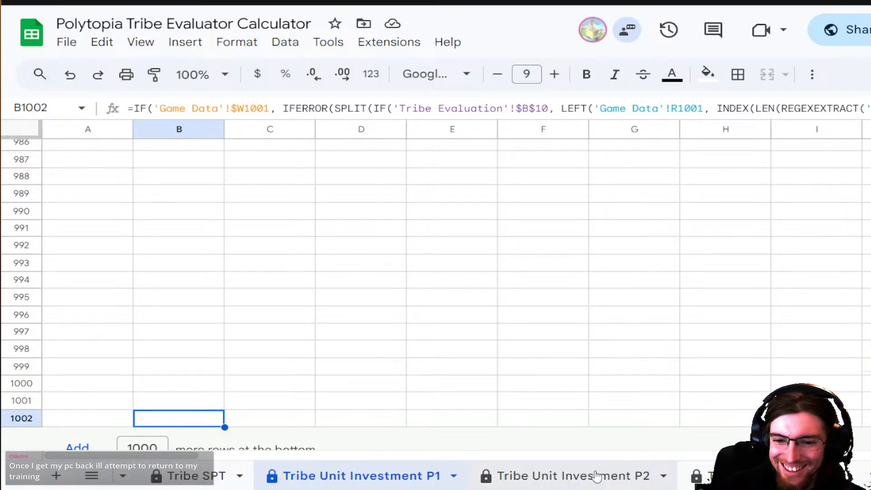
{"action": "left_click", "coordinate": [567, 475]}
{"action": "scroll", "coordinate": [570, 296], "scroll_direction": "down", "scroll_amount": 6}
{"action": "scroll", "coordinate": [691, 308], "scroll_direction": "up", "scroll_amount": 6}
{"action": "scroll", "coordinate": [699, 308], "scroll_direction": "down", "scroll_amount": 3}
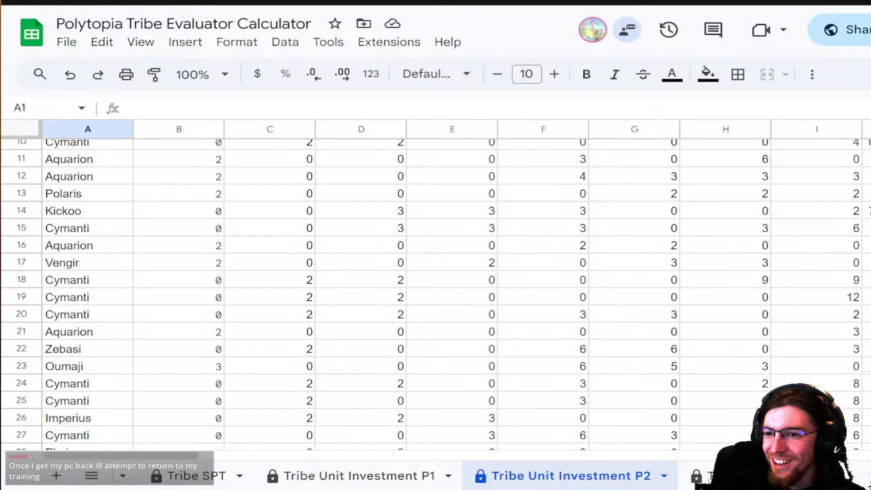
{"action": "scroll", "coordinate": [436, 295], "scroll_direction": "down", "scroll_amount": 20}
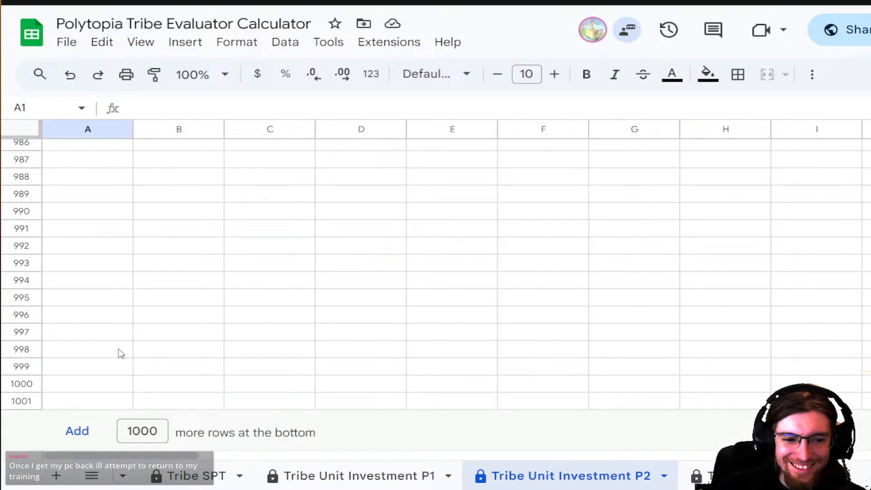
{"action": "right_click", "coordinate": [22, 401]}
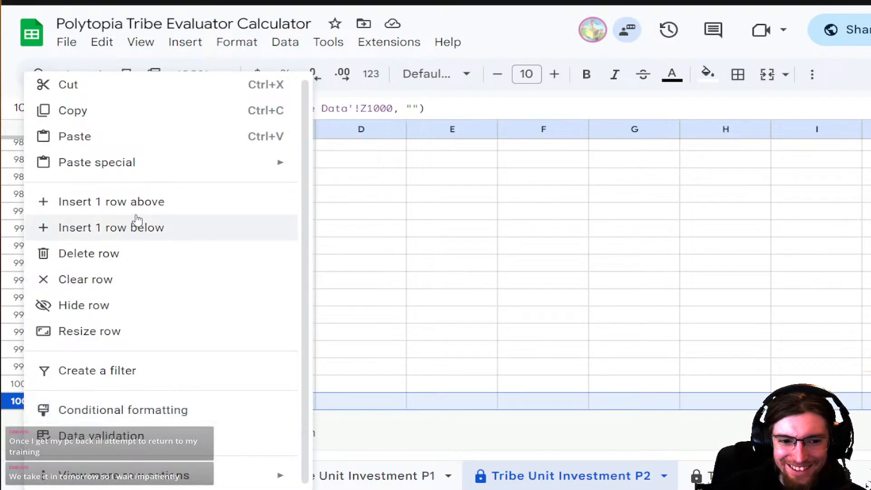
{"action": "left_click", "coordinate": [145, 228]}
- Compare the formulas in rows 1000–1002 of columns A–C on P2
{"action": "left_click", "coordinate": [147, 404]}
{"action": "left_click", "coordinate": [155, 419]}
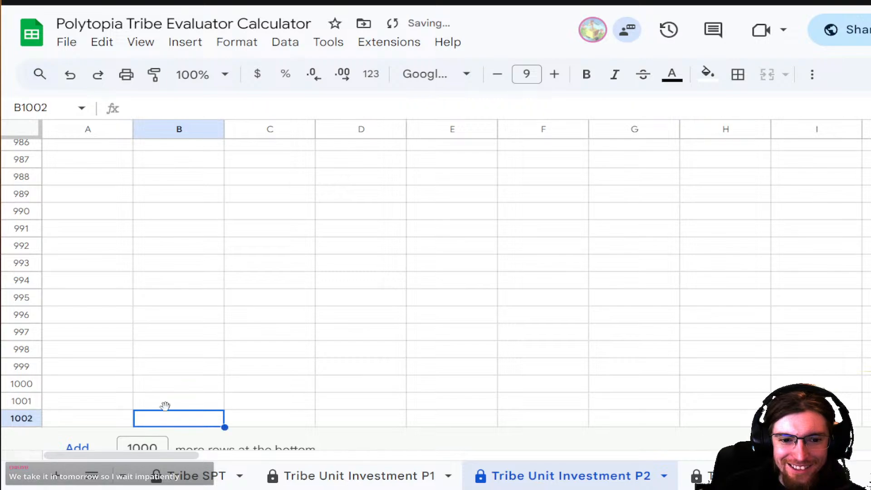
{"action": "left_click", "coordinate": [100, 407]}
{"action": "left_click", "coordinate": [98, 416]}
{"action": "left_click", "coordinate": [103, 391]}
{"action": "left_click", "coordinate": [153, 389]}
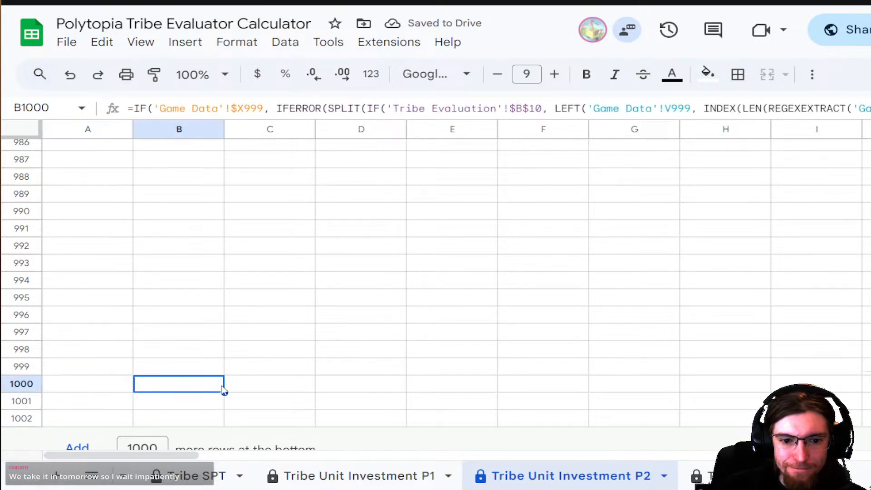
{"action": "left_click", "coordinate": [262, 384]}
{"action": "left_click", "coordinate": [263, 401]}
{"action": "left_click", "coordinate": [159, 403]}
- Fill the A1001:B1001 formulas down into row 1002 on P2
{"action": "left_click", "coordinate": [84, 403]}
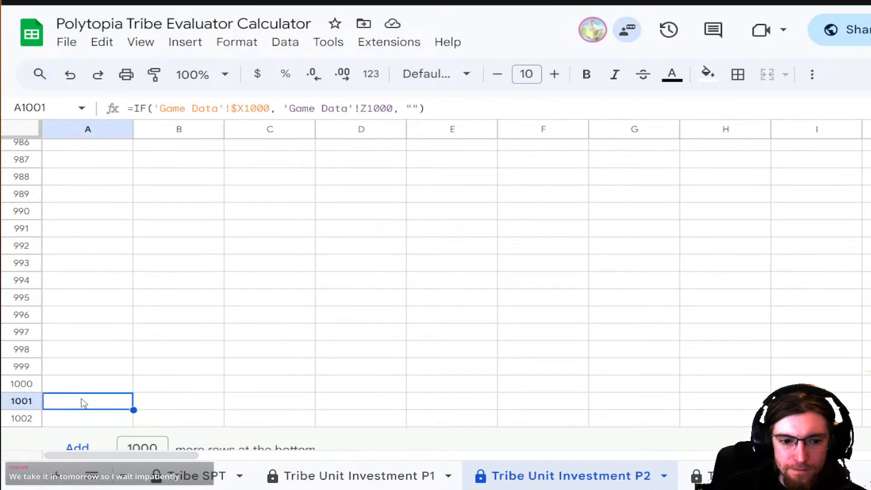
{"action": "left_click_drag", "start_coordinate": [83, 403], "coordinate": [224, 422]}
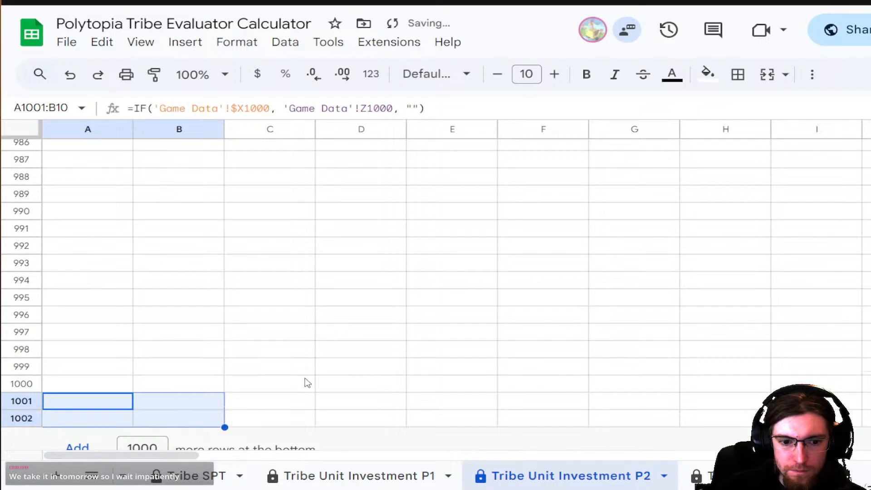
{"action": "left_click", "coordinate": [89, 407]}
{"action": "left_click", "coordinate": [162, 405]}
{"action": "left_click", "coordinate": [95, 419]}
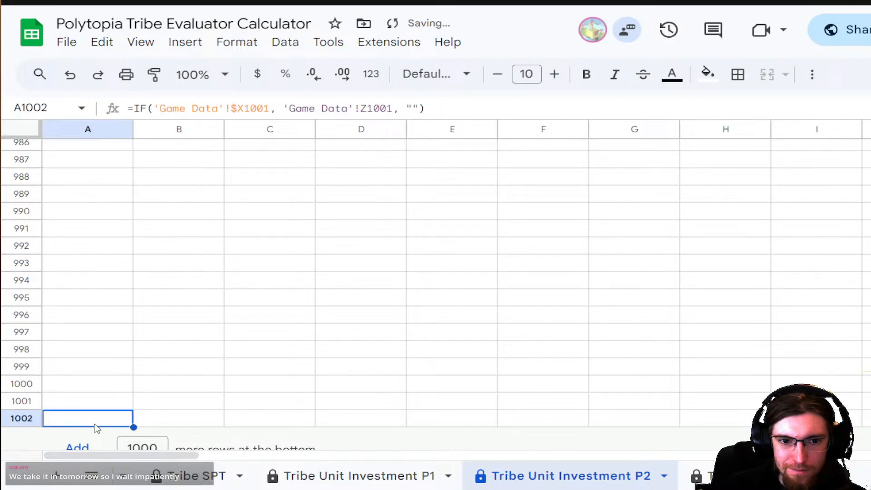
- On Tribe Unit Investment P1, fill the A1001 formula down into A1002
{"action": "left_click", "coordinate": [352, 478]}
{"action": "left_click", "coordinate": [109, 418]}
{"action": "left_click", "coordinate": [114, 406]}
{"action": "left_click_drag", "start_coordinate": [133, 410], "coordinate": [131, 422]}
{"action": "left_click", "coordinate": [154, 389]}
{"action": "left_click", "coordinate": [96, 405]}
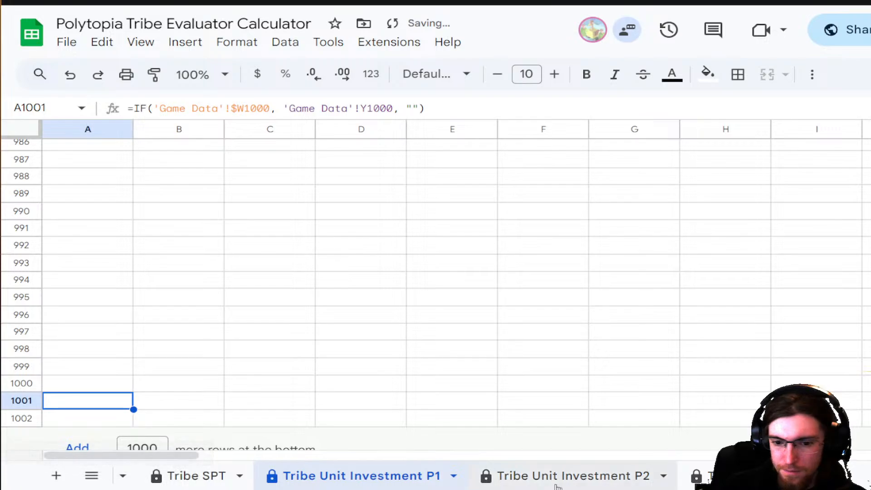
- Check the bottom rows of Tribe SPT P1 and Tribe SPT, then bring up Tribe Unit Investment
{"action": "scroll", "coordinate": [557, 481], "scroll_direction": "up", "scroll_amount": 3}
{"action": "scroll", "coordinate": [557, 481], "scroll_direction": "up", "scroll_amount": 2}
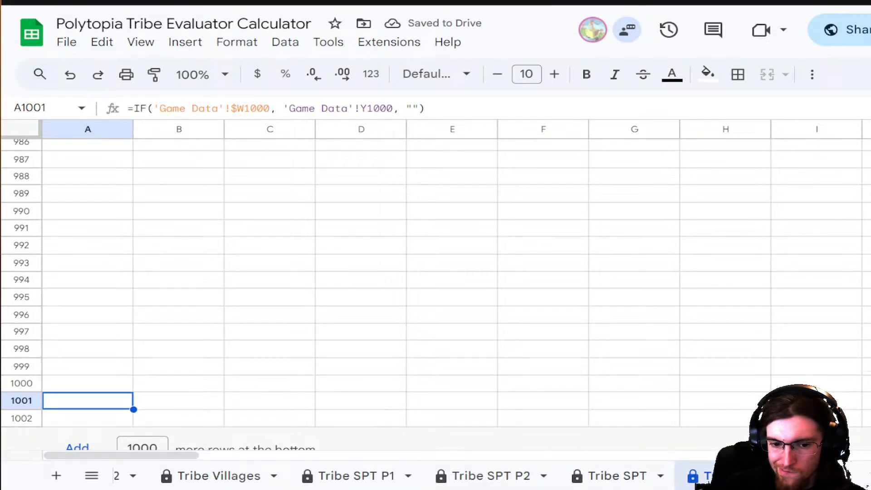
{"action": "left_click", "coordinate": [321, 476]}
{"action": "left_click", "coordinate": [109, 370]}
{"action": "left_click", "coordinate": [108, 286]}
{"action": "scroll", "coordinate": [107, 288], "scroll_direction": "up", "scroll_amount": 15}
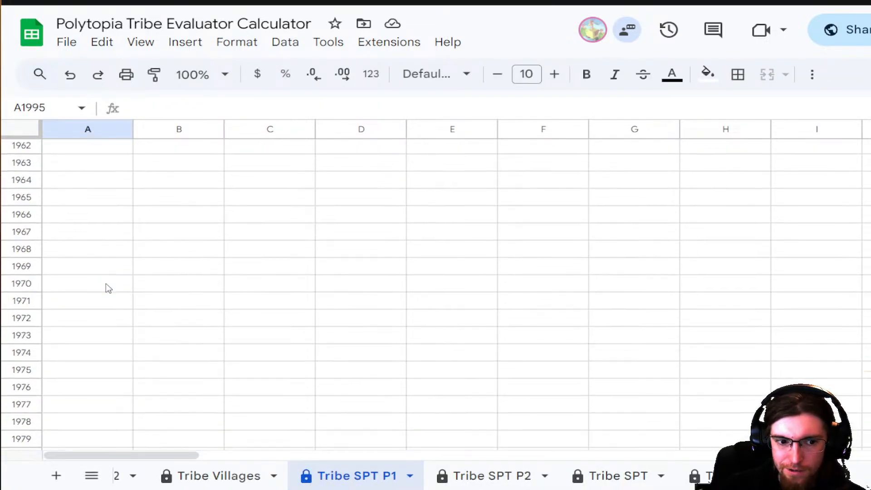
{"action": "scroll", "coordinate": [303, 475], "scroll_direction": "up", "scroll_amount": 4}
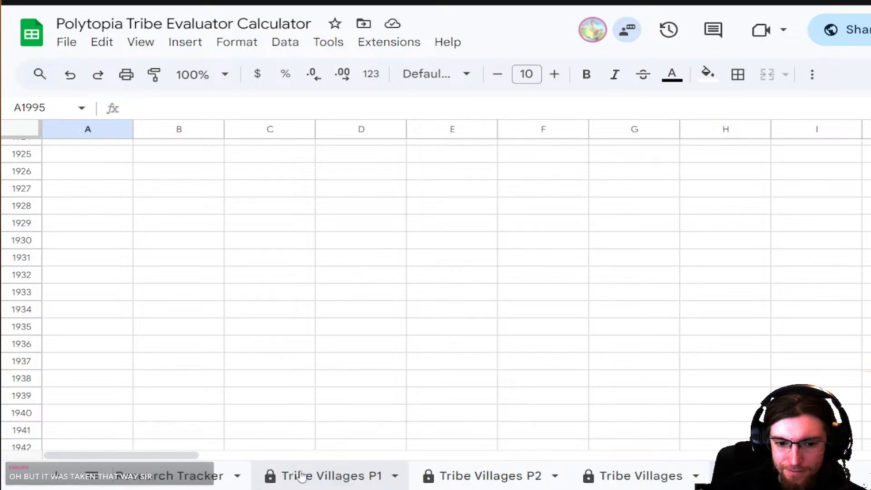
{"action": "scroll", "coordinate": [301, 476], "scroll_direction": "down", "scroll_amount": 5}
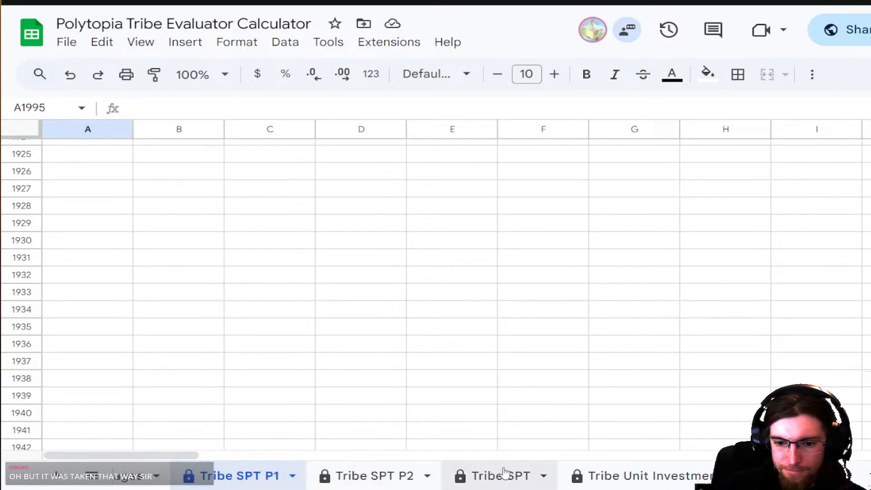
{"action": "left_click", "coordinate": [514, 476]}
{"action": "left_click", "coordinate": [107, 406]}
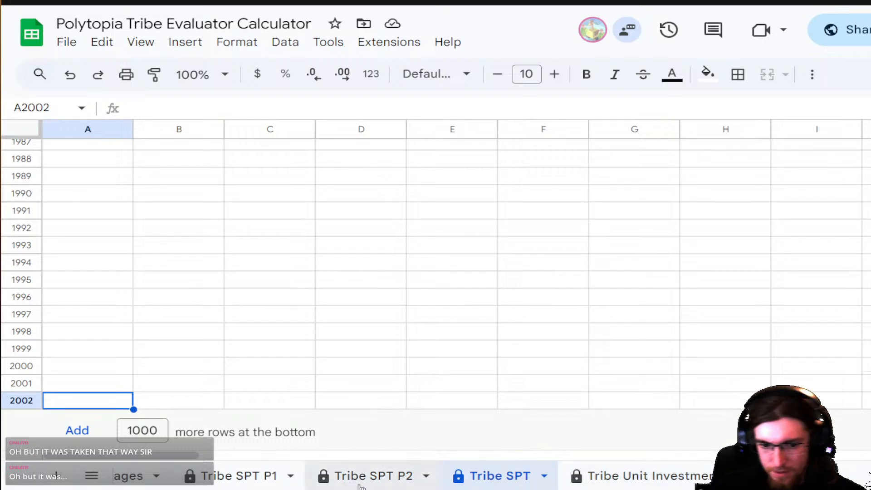
{"action": "scroll", "coordinate": [370, 481], "scroll_direction": "down", "scroll_amount": 5}
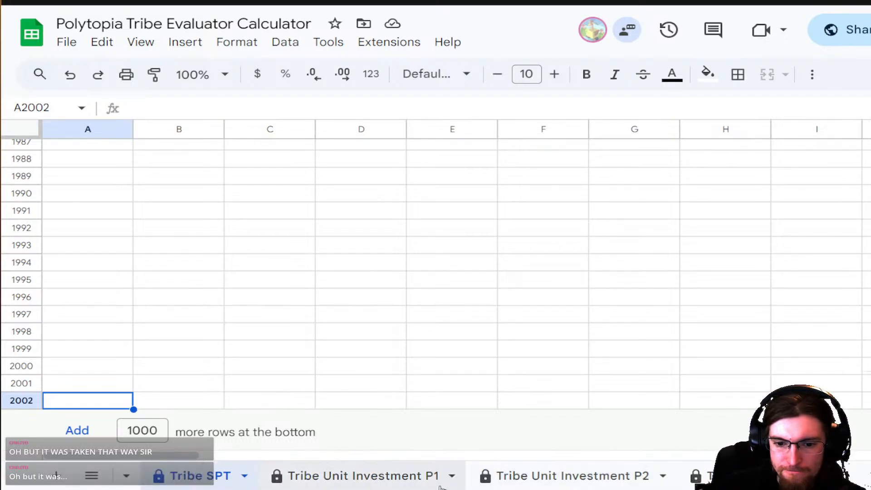
{"action": "left_click", "coordinate": [345, 476]}
{"action": "left_click", "coordinate": [575, 476]}
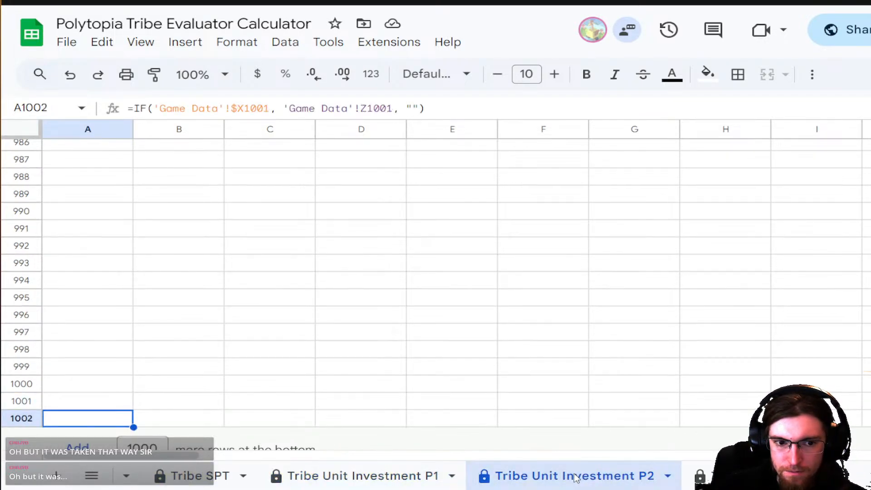
{"action": "left_click", "coordinate": [735, 476]}
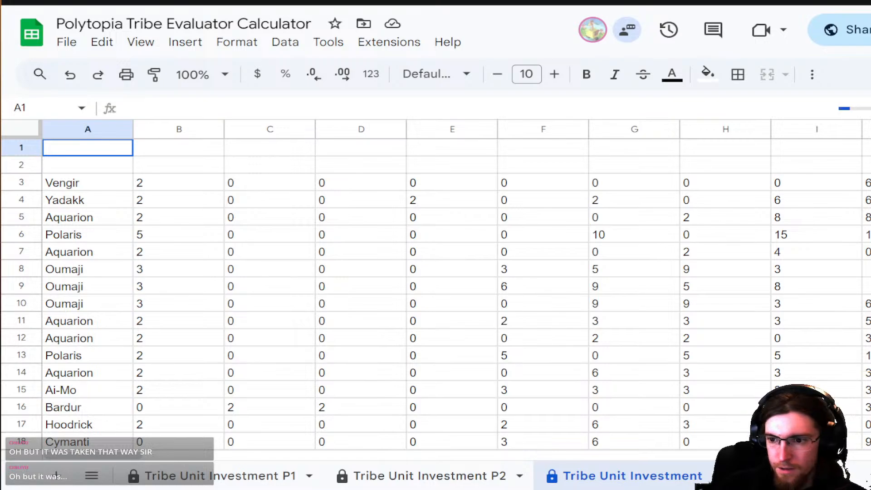
- Select rows 2003–2337 on Tribe Unit Investment, clear their contents and delete those rows
{"action": "scroll", "coordinate": [435, 295], "scroll_direction": "down", "scroll_amount": 20}
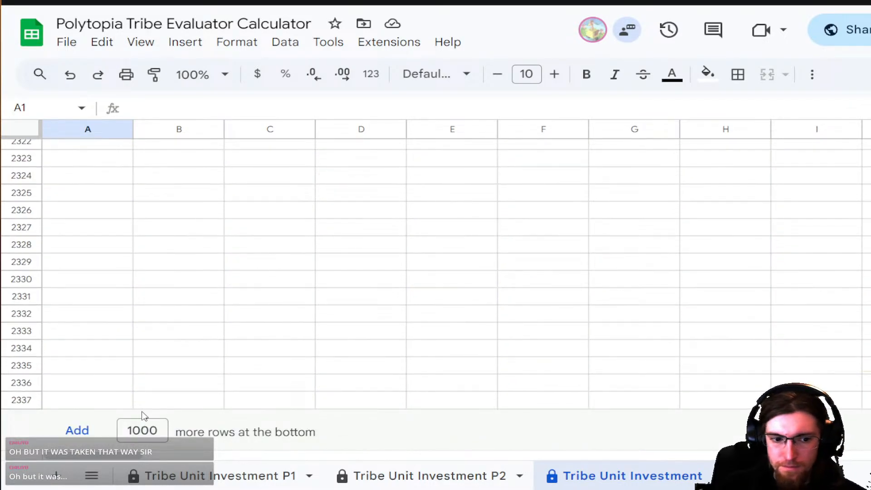
{"action": "left_click", "coordinate": [22, 399]}
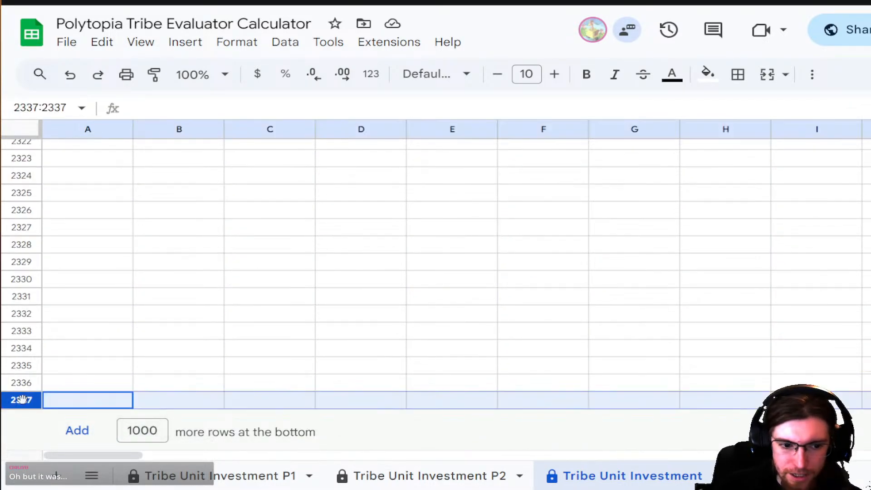
{"action": "scroll", "coordinate": [47, 316], "scroll_direction": "up", "scroll_amount": 20}
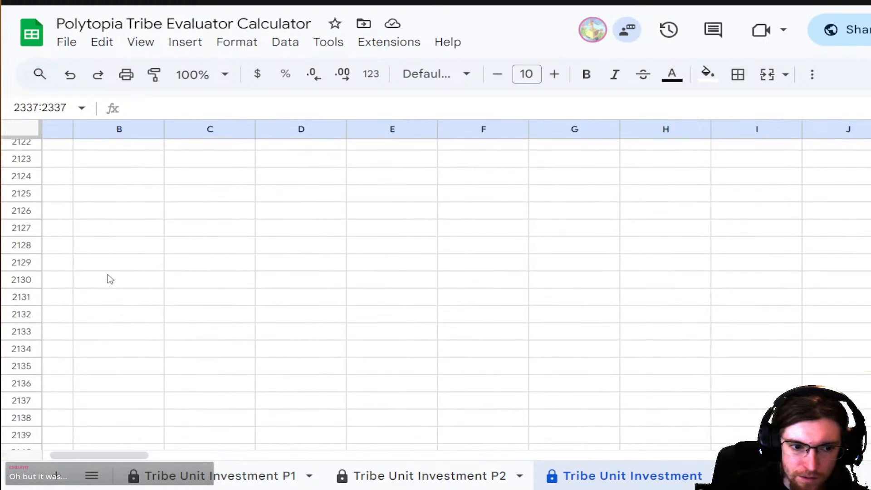
{"action": "scroll", "coordinate": [110, 279], "scroll_direction": "up", "scroll_amount": 20}
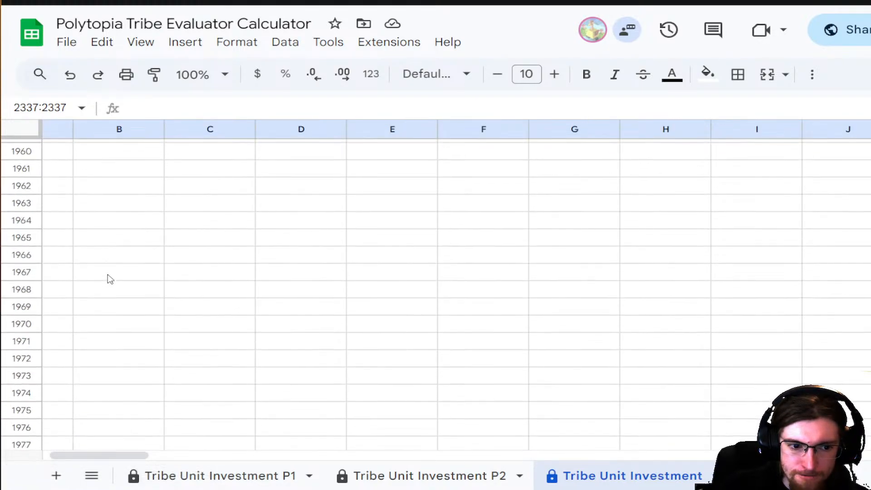
{"action": "scroll", "coordinate": [111, 280], "scroll_direction": "down", "scroll_amount": 15}
{"action": "scroll", "coordinate": [114, 282], "scroll_direction": "up", "scroll_amount": 4}
{"action": "left_click", "coordinate": [22, 354], "text": "shift"}
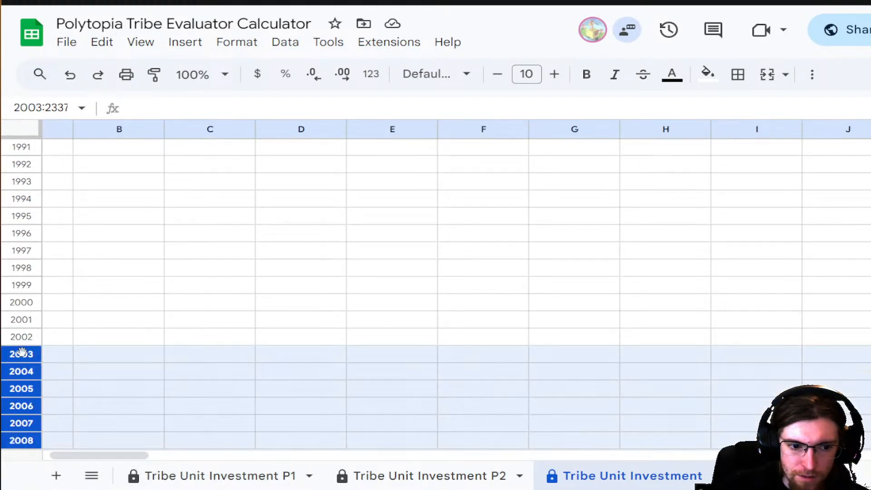
{"action": "key", "text": "Delete"}
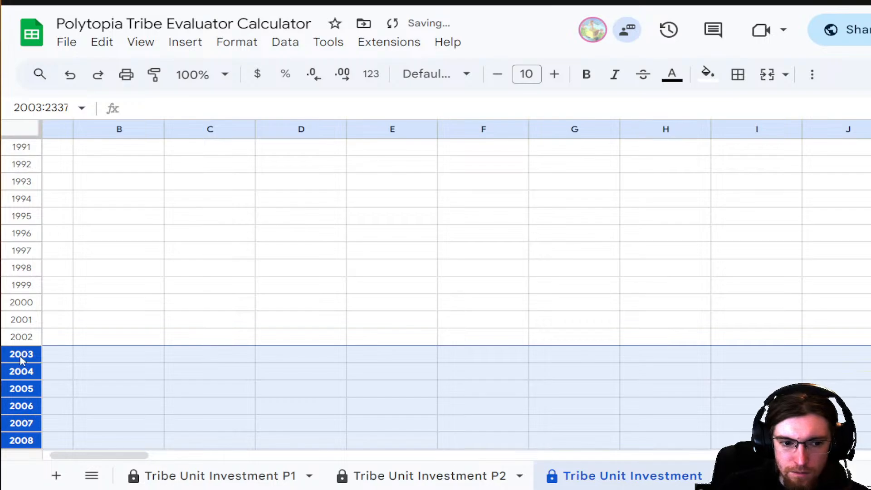
{"action": "right_click", "coordinate": [21, 358]}
{"action": "left_click", "coordinate": [113, 258]}
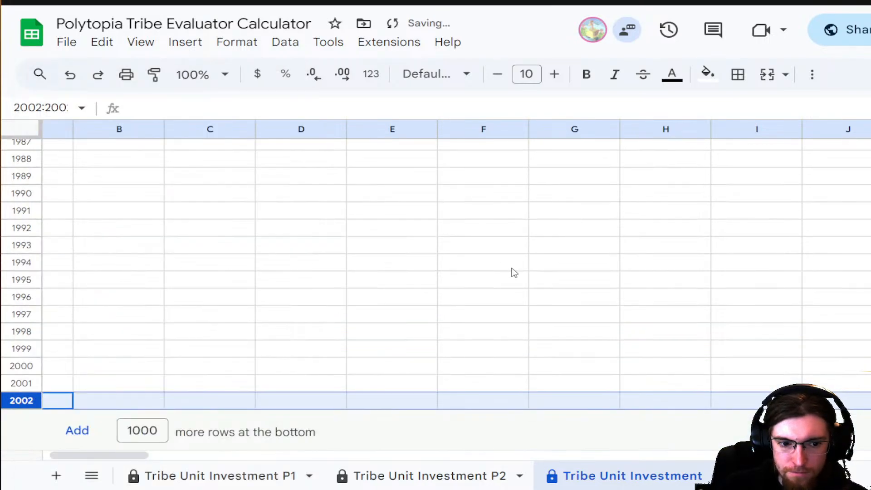
{"action": "left_click", "coordinate": [512, 268]}
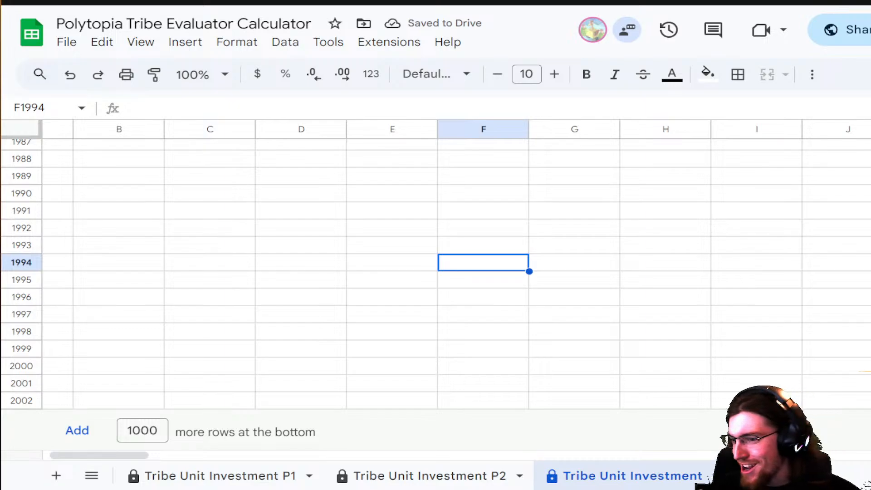
{"action": "scroll", "coordinate": [616, 481], "scroll_direction": "right", "scroll_amount": 5}
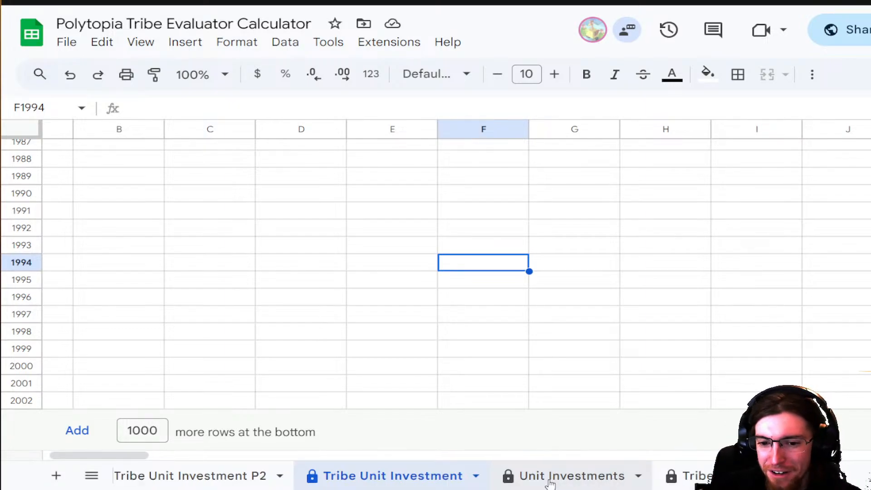
- Insert a new row 1002 below row 1001 on the Unit Investments sheet
{"action": "left_click", "coordinate": [550, 479]}
{"action": "scroll", "coordinate": [465, 337], "scroll_direction": "down", "scroll_amount": 2}
{"action": "scroll", "coordinate": [781, 229], "scroll_direction": "up", "scroll_amount": 2}
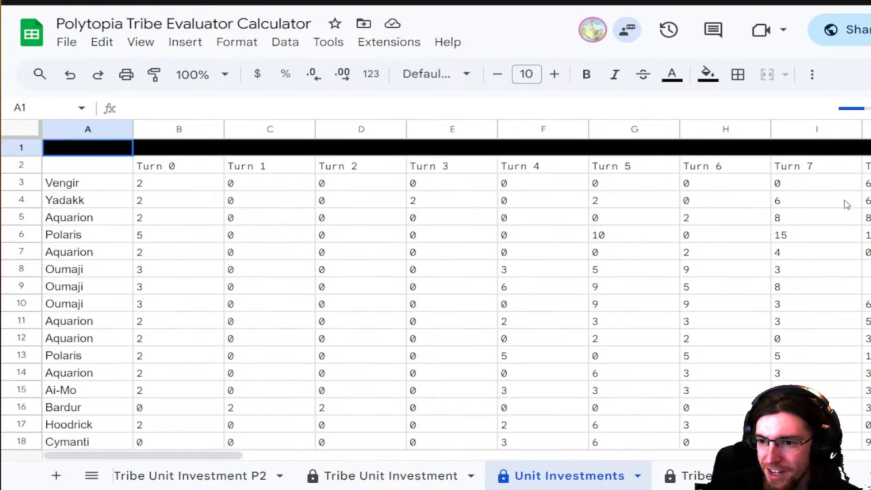
{"action": "left_click_drag", "start_coordinate": [870, 150], "coordinate": [864, 479]}
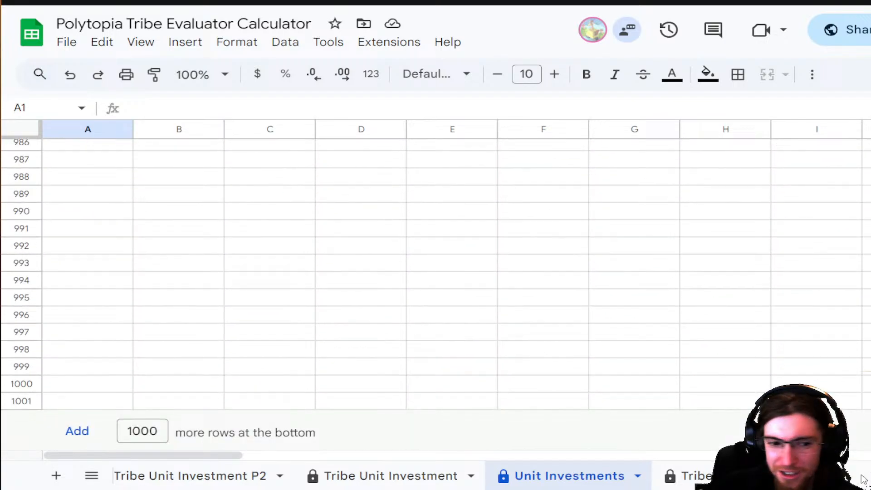
{"action": "left_click", "coordinate": [18, 401]}
{"action": "left_click", "coordinate": [92, 400]}
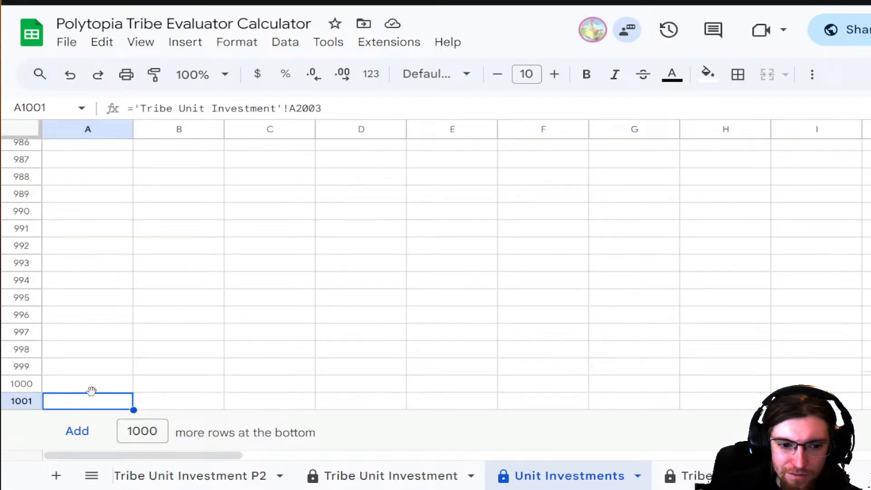
{"action": "left_click", "coordinate": [165, 403]}
{"action": "right_click", "coordinate": [19, 401]}
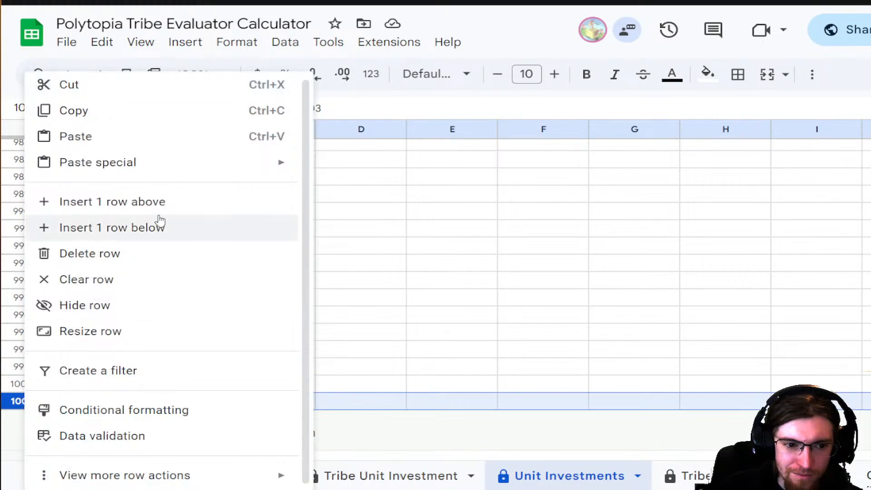
{"action": "left_click", "coordinate": [165, 229]}
{"action": "left_click", "coordinate": [356, 268]}
- Inspect Tribe Giants' last row 1001, closing its row menu without changes
{"action": "left_click", "coordinate": [722, 477]}
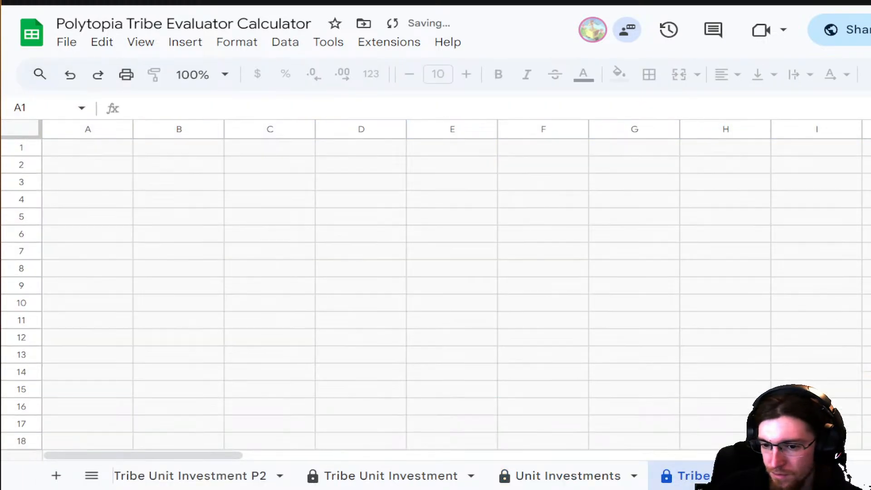
{"action": "scroll", "coordinate": [436, 294], "scroll_direction": "down", "scroll_amount": 20}
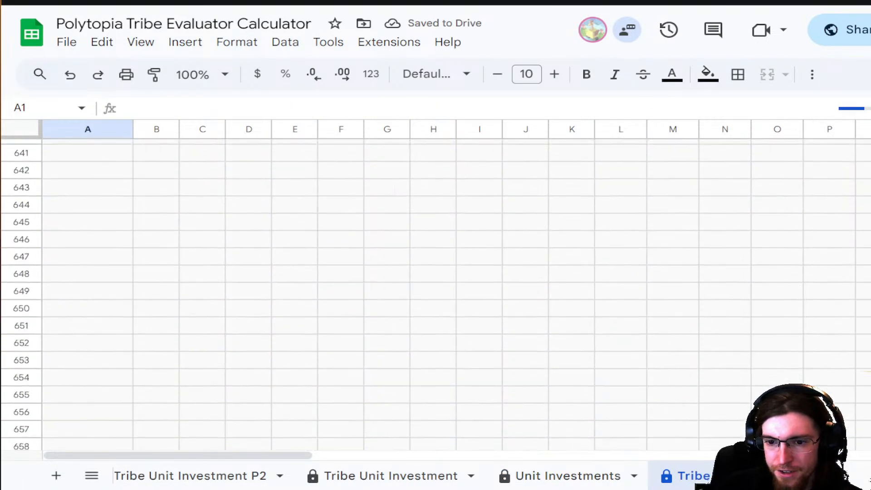
{"action": "scroll", "coordinate": [435, 294], "scroll_direction": "up", "scroll_amount": 20}
{"action": "scroll", "coordinate": [436, 294], "scroll_direction": "down", "scroll_amount": 20}
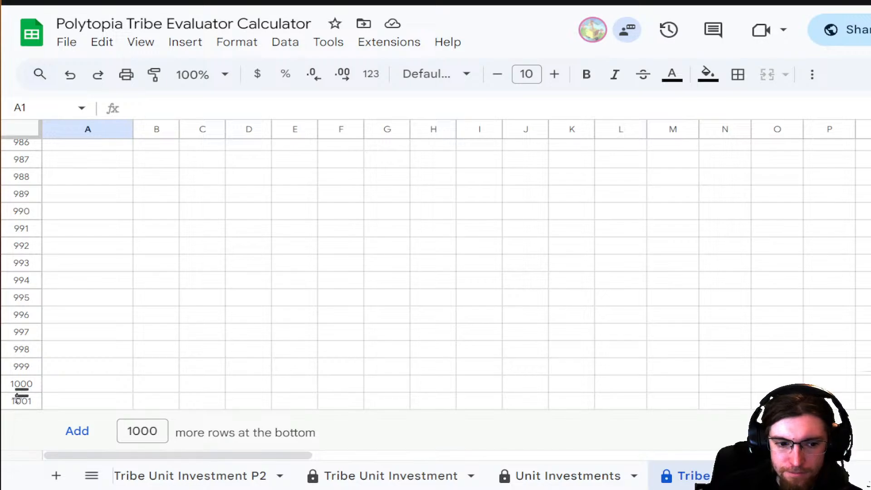
{"action": "left_click", "coordinate": [20, 401]}
{"action": "right_click", "coordinate": [20, 400]}
{"action": "scroll", "coordinate": [454, 474], "scroll_direction": "right", "scroll_amount": 3}
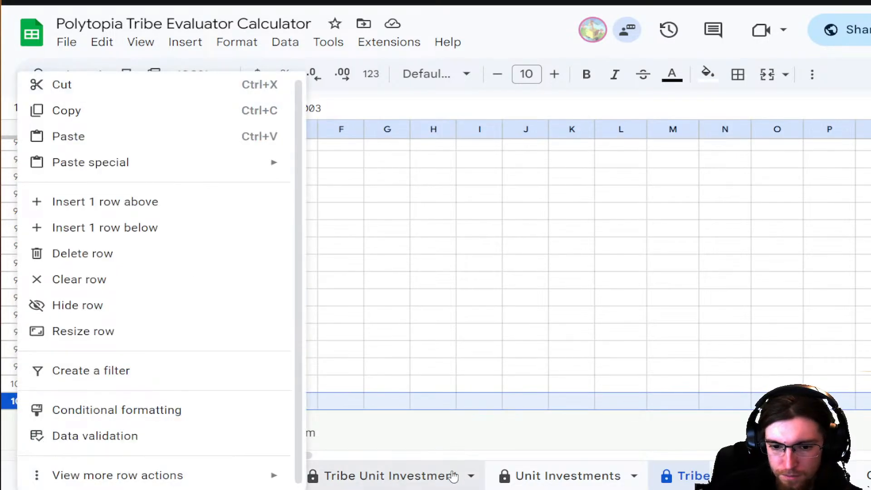
{"action": "left_click", "coordinate": [526, 212]}
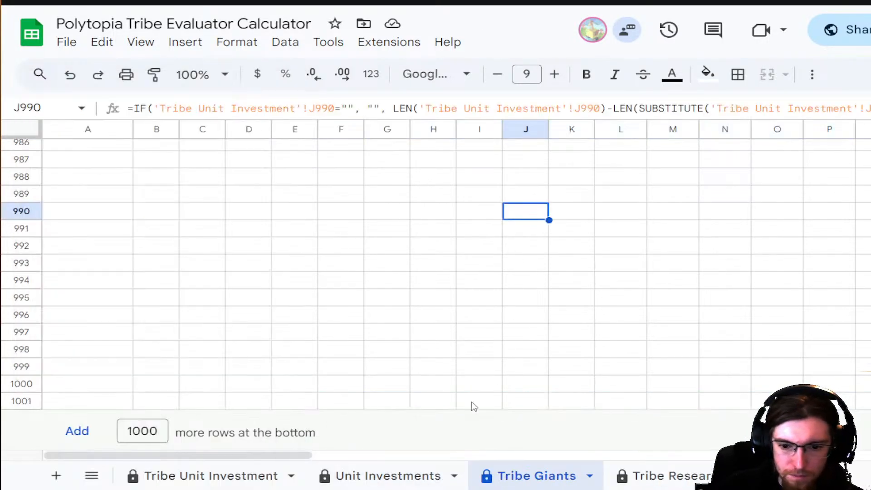
{"action": "scroll", "coordinate": [341, 481], "scroll_direction": "left", "scroll_amount": 3}
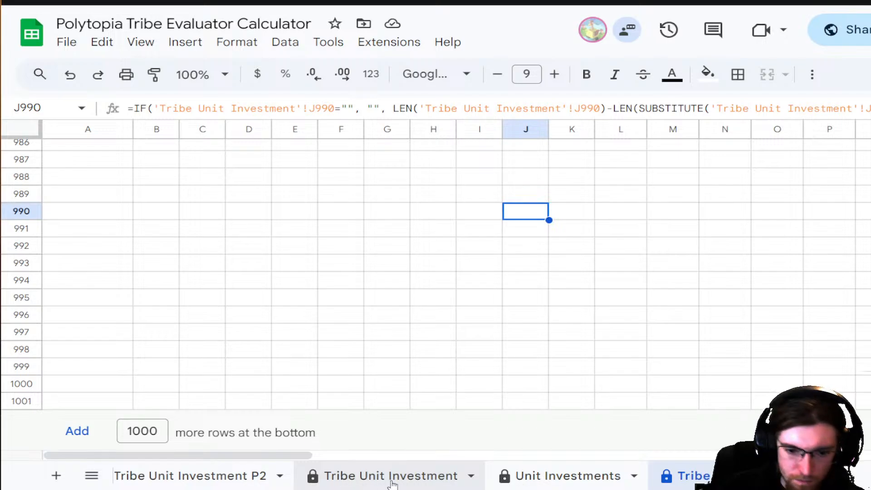
- Append 1000 blank rows to the Unit Investments sheet
{"action": "left_click", "coordinate": [342, 480]}
{"action": "left_click", "coordinate": [530, 475]}
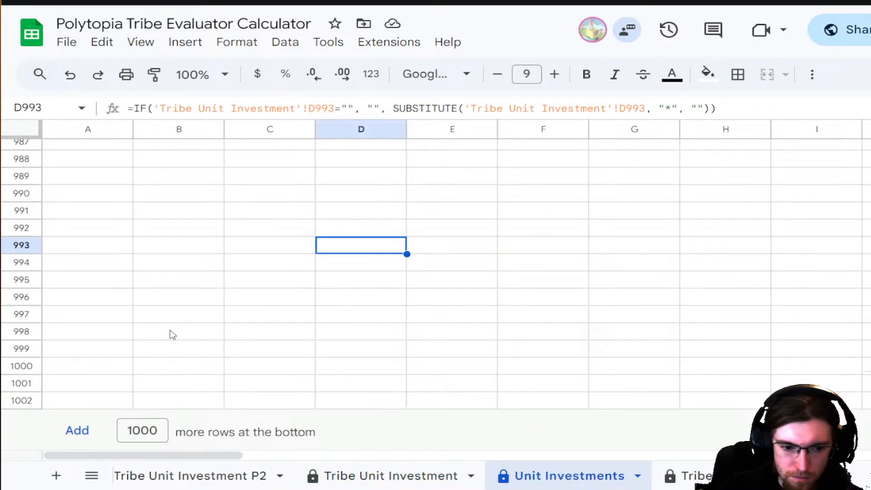
{"action": "left_click", "coordinate": [76, 431]}
- Append 1001 rows to Tribe Giants so it extends to row 2002
{"action": "left_click", "coordinate": [667, 476]}
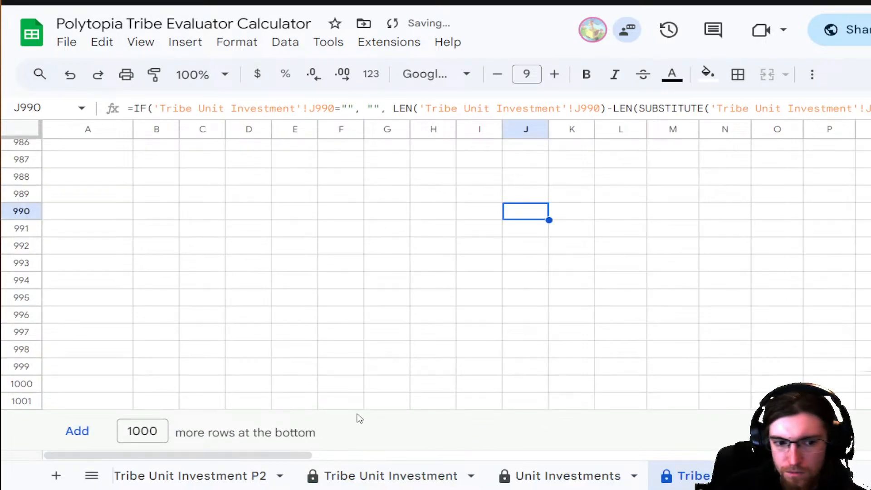
{"action": "left_click", "coordinate": [159, 432]}
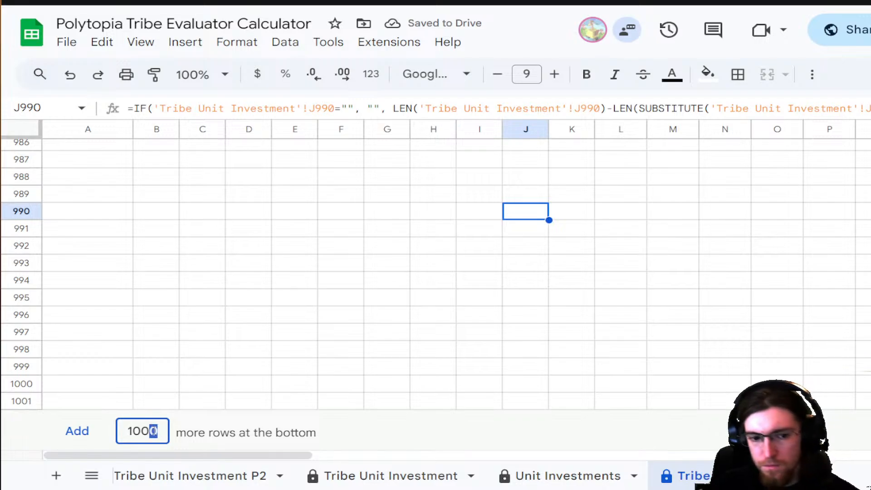
{"action": "type", "text": "1"}
{"action": "left_click", "coordinate": [76, 432]}
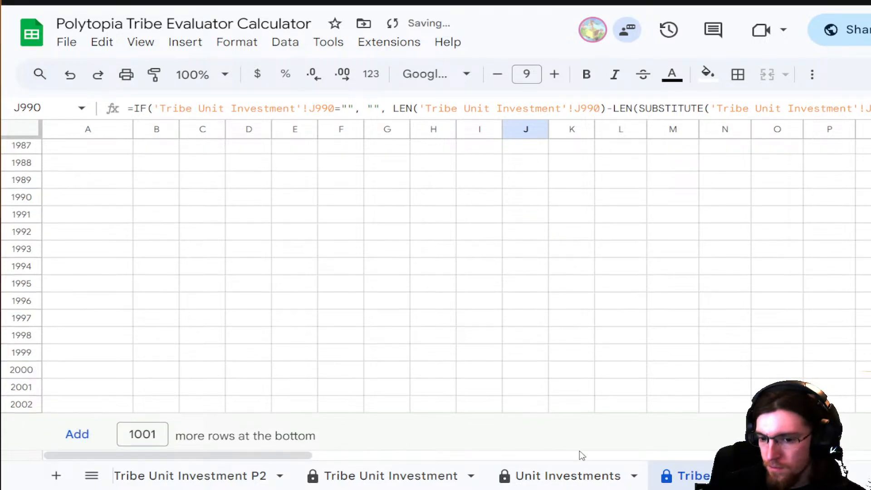
{"action": "left_click", "coordinate": [607, 476]}
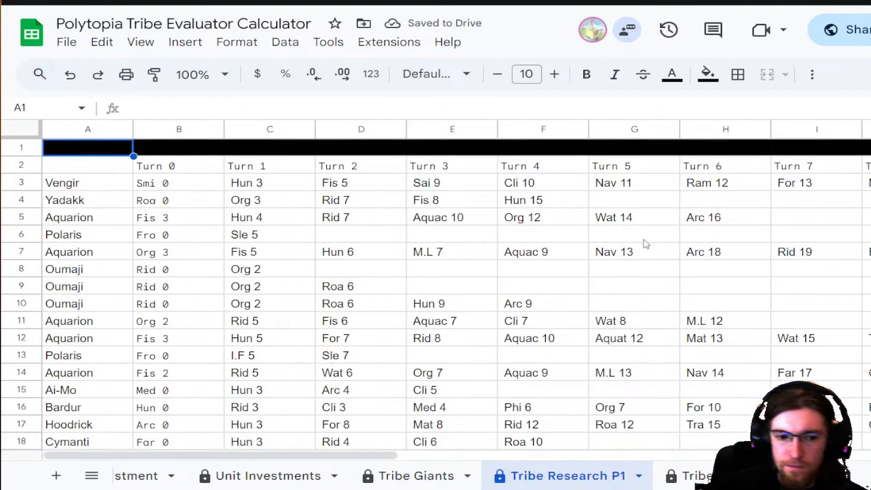
- Insert a new row 1002 beneath row 1001 on Tribe Research P1 and on Tribe Research P2
{"action": "scroll", "coordinate": [435, 295], "scroll_direction": "down", "scroll_amount": 20}
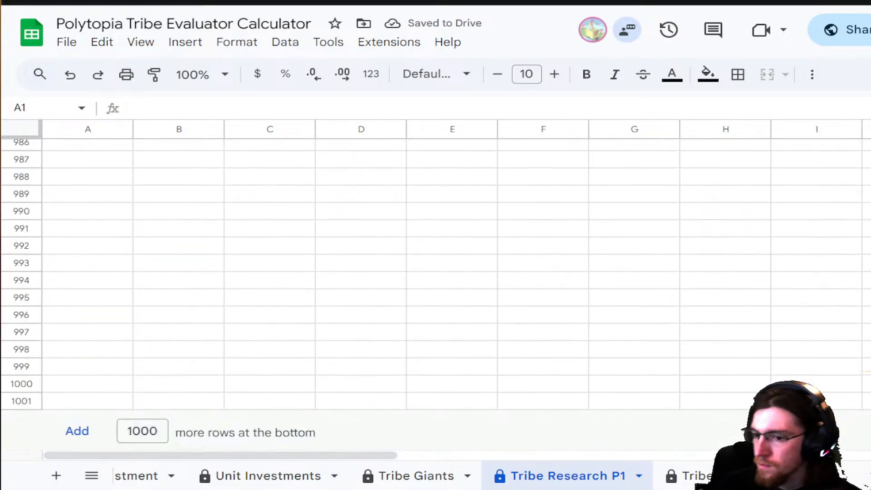
{"action": "right_click", "coordinate": [20, 402]}
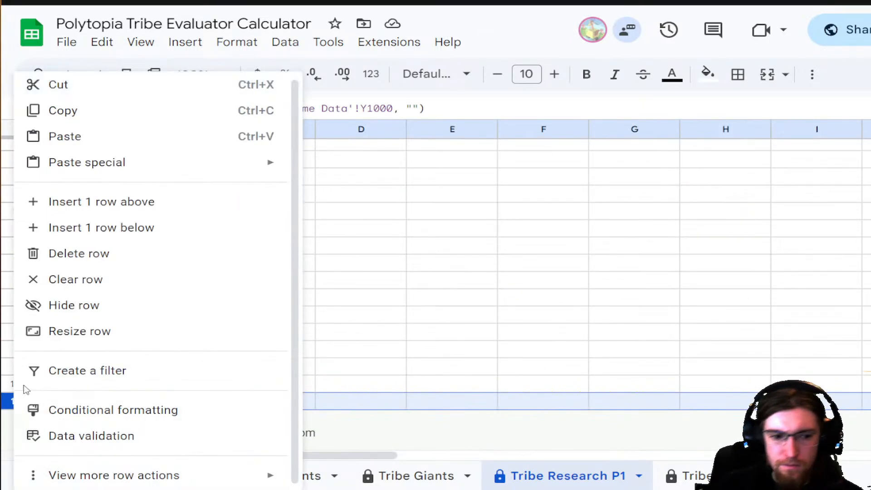
{"action": "left_click", "coordinate": [113, 227]}
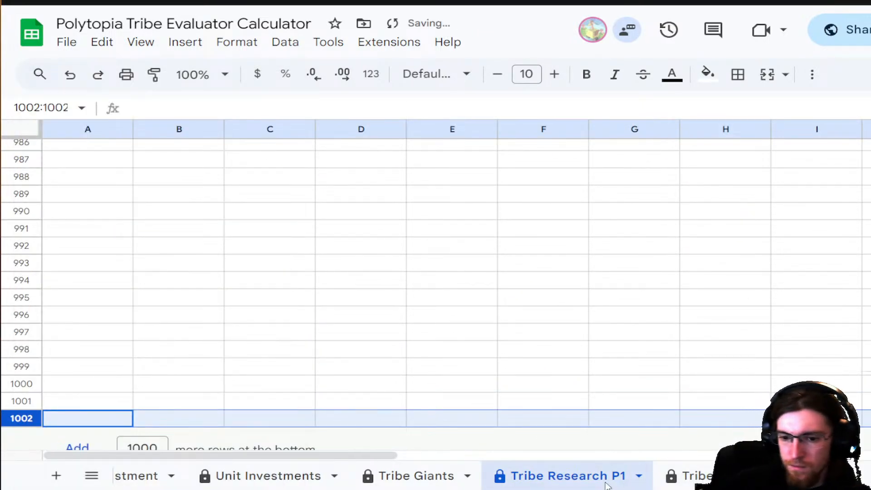
{"action": "left_click", "coordinate": [588, 480]}
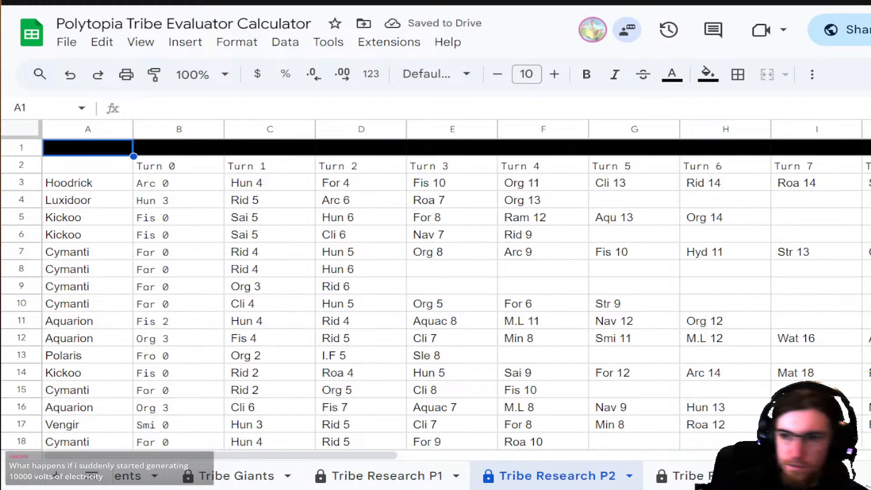
{"action": "scroll", "coordinate": [435, 295], "scroll_direction": "down", "scroll_amount": 20}
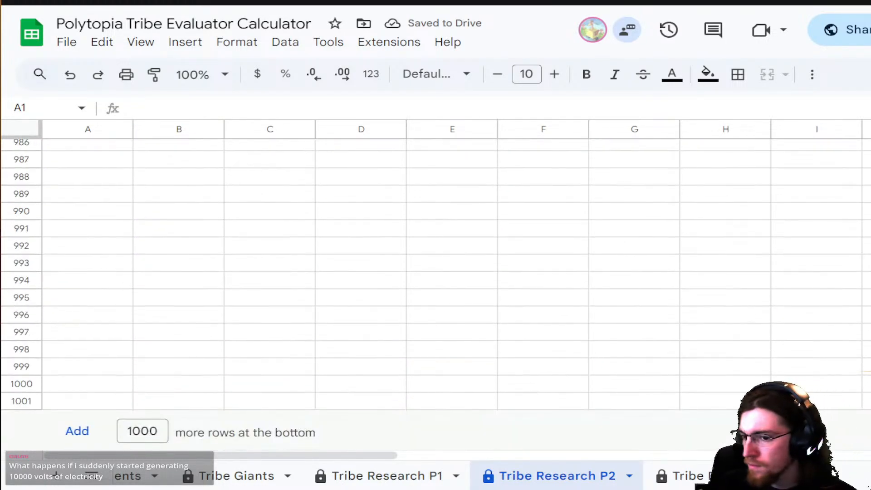
{"action": "right_click", "coordinate": [24, 404]}
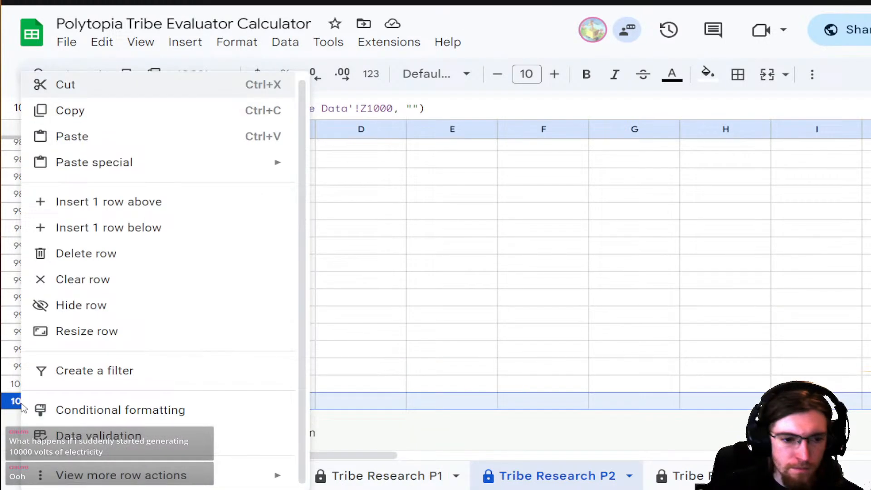
{"action": "left_click", "coordinate": [137, 225]}
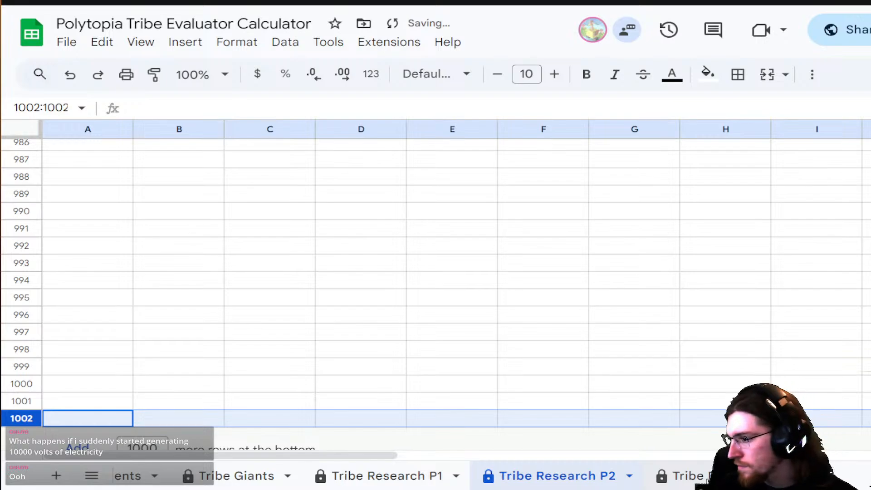
{"action": "left_click", "coordinate": [708, 481]}
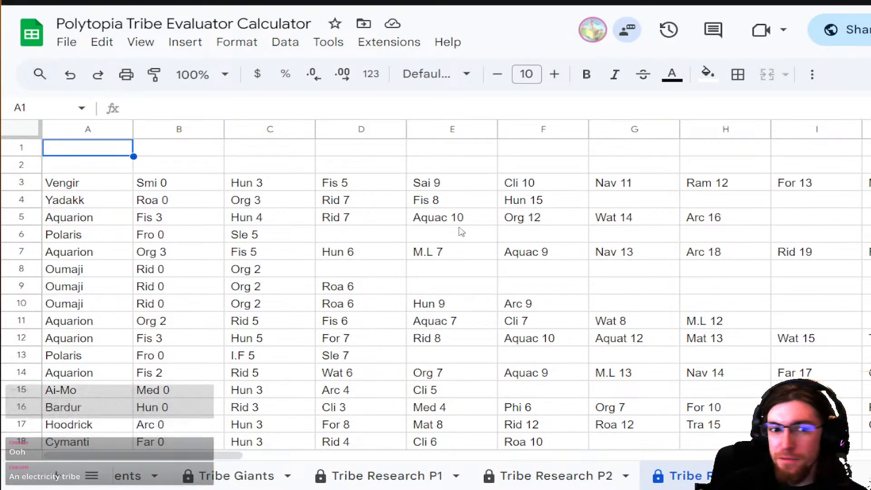
- Append 1002 blank rows to the bottom of the current Tribe Research sheet
{"action": "scroll", "coordinate": [53, 411], "scroll_direction": "down", "scroll_amount": 20}
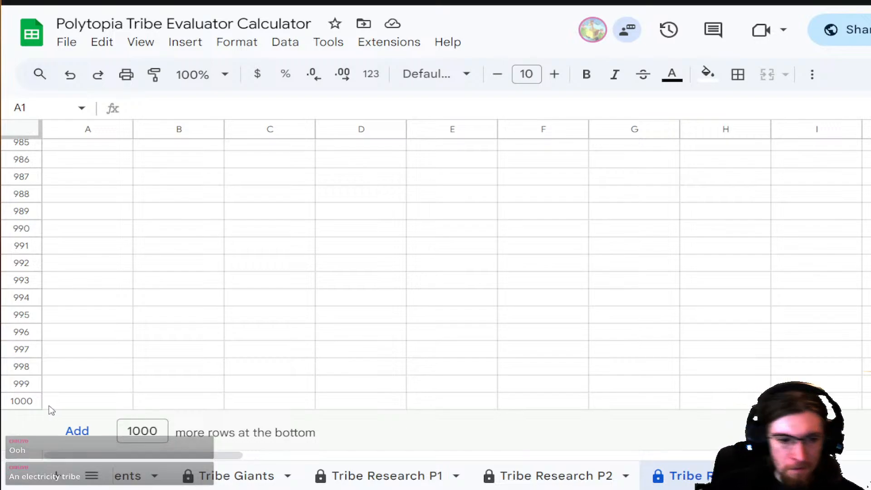
{"action": "left_click_drag", "start_coordinate": [150, 431], "coordinate": [167, 432]}
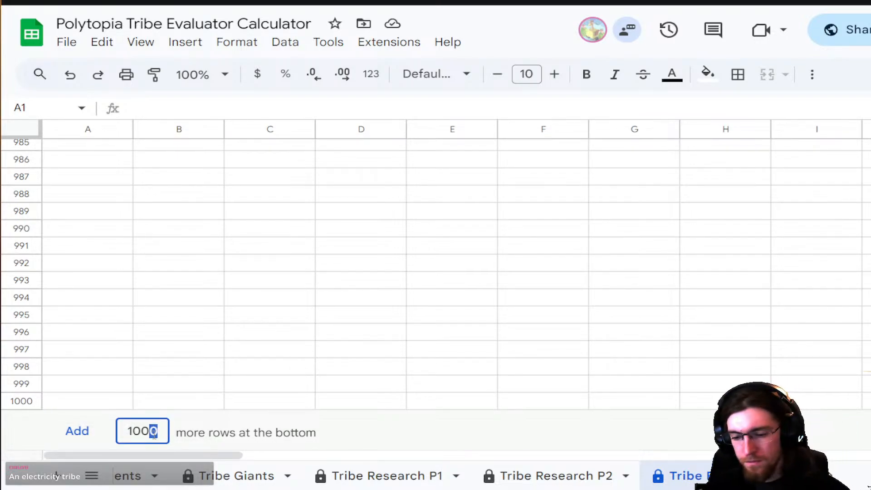
{"action": "type", "text": "2"}
{"action": "left_click", "coordinate": [73, 432]}
{"action": "scroll", "coordinate": [708, 475], "scroll_direction": "down", "scroll_amount": 5}
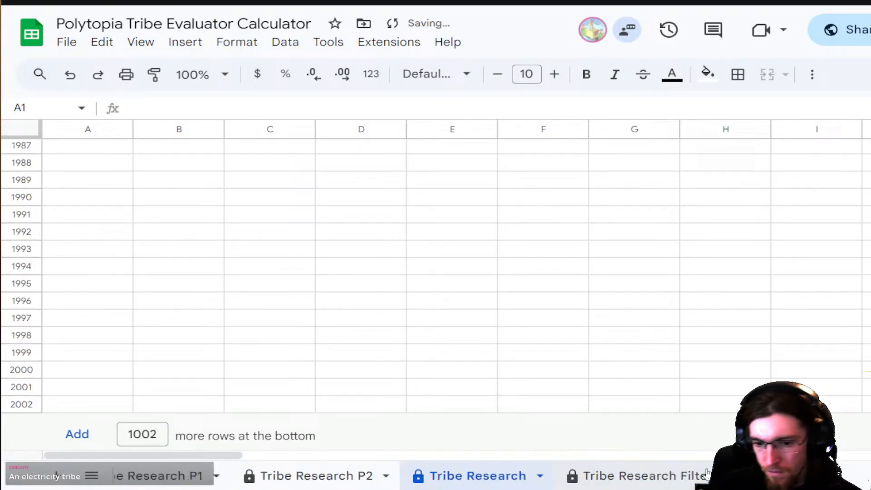
- Append 1002 blank rows to the Tribe Research Filter sheet
{"action": "left_click", "coordinate": [482, 473]}
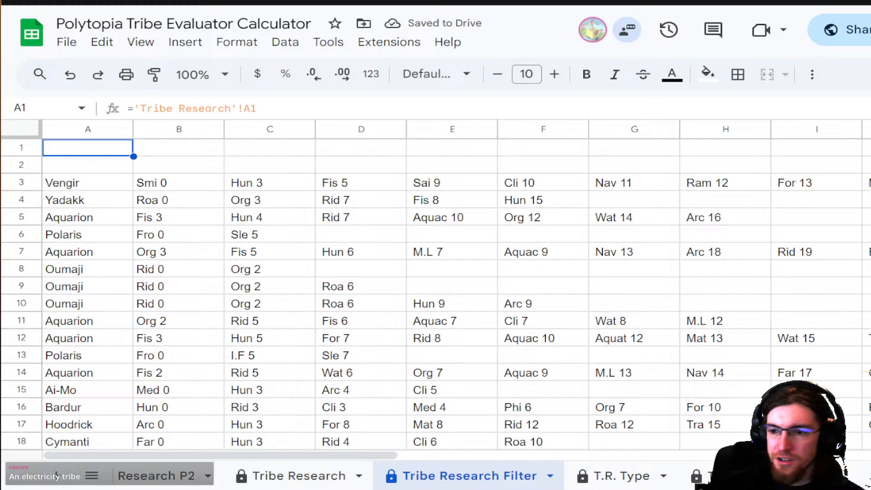
{"action": "scroll", "coordinate": [153, 432], "scroll_direction": "down", "scroll_amount": 20}
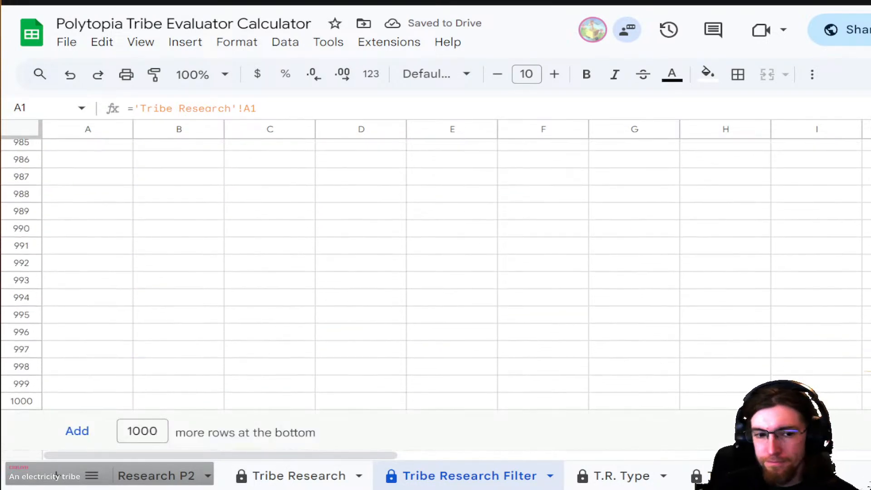
{"action": "left_click", "coordinate": [153, 433]}
{"action": "key", "text": "BackSpace"}
{"action": "type", "text": "2"}
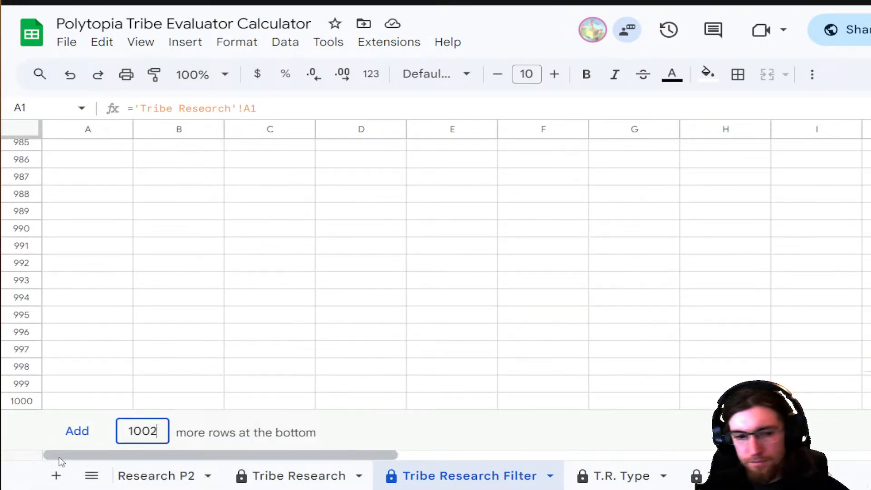
{"action": "left_click", "coordinate": [82, 434]}
- Append 1002 blank rows to T.R. Type so it runs to row 2002
{"action": "left_click", "coordinate": [610, 474]}
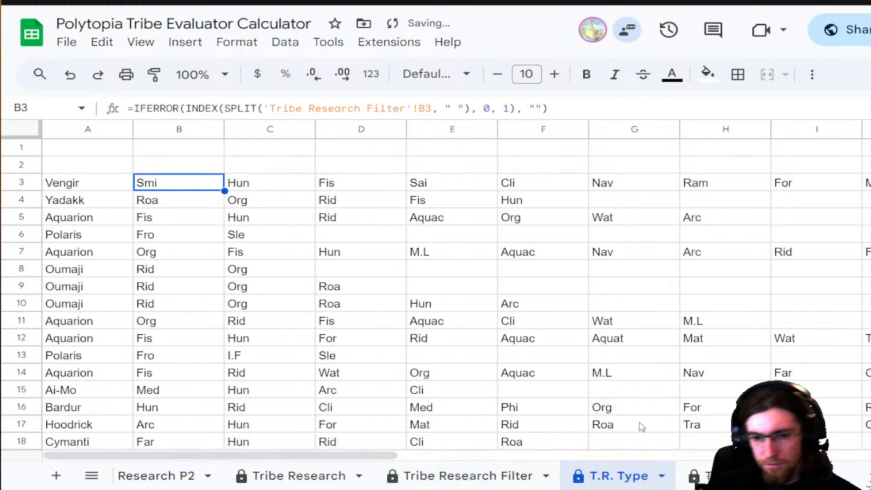
{"action": "scroll", "coordinate": [436, 291], "scroll_direction": "down", "scroll_amount": 20}
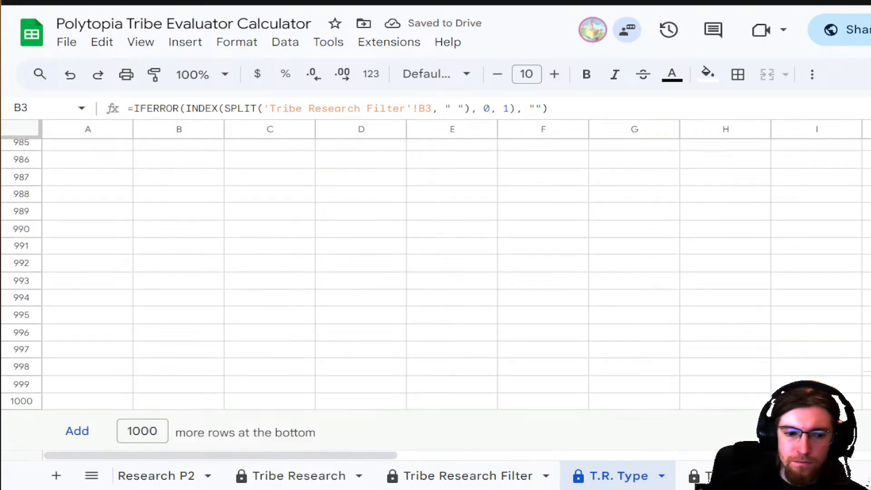
{"action": "scroll", "coordinate": [435, 291], "scroll_direction": "up", "scroll_amount": 20}
{"action": "scroll", "coordinate": [436, 290], "scroll_direction": "down", "scroll_amount": 20}
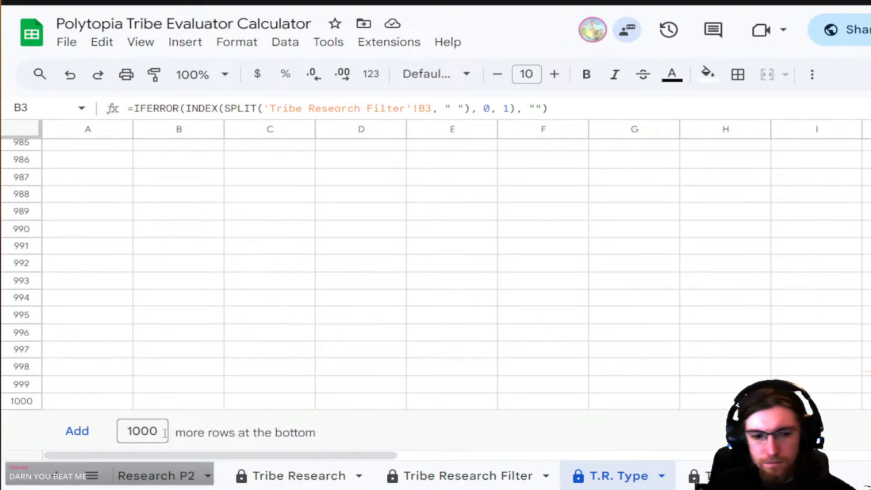
{"action": "left_click", "coordinate": [152, 430]}
{"action": "type", "text": "2"}
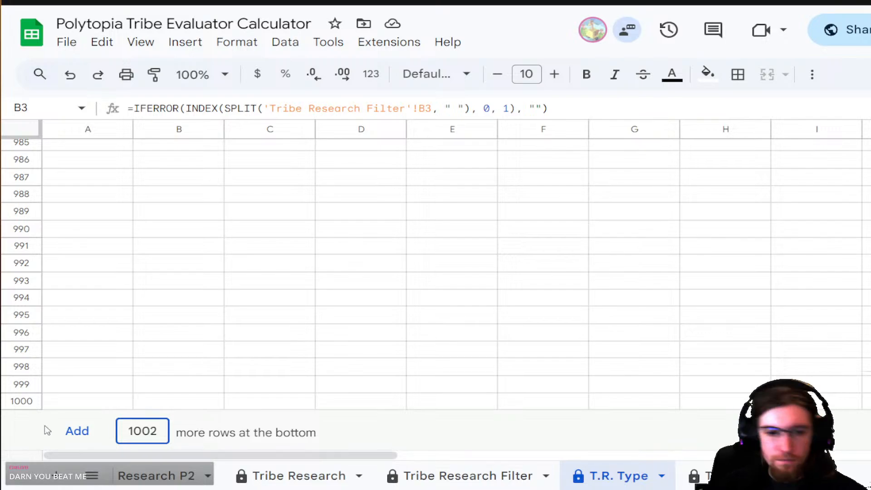
{"action": "left_click", "coordinate": [77, 432]}
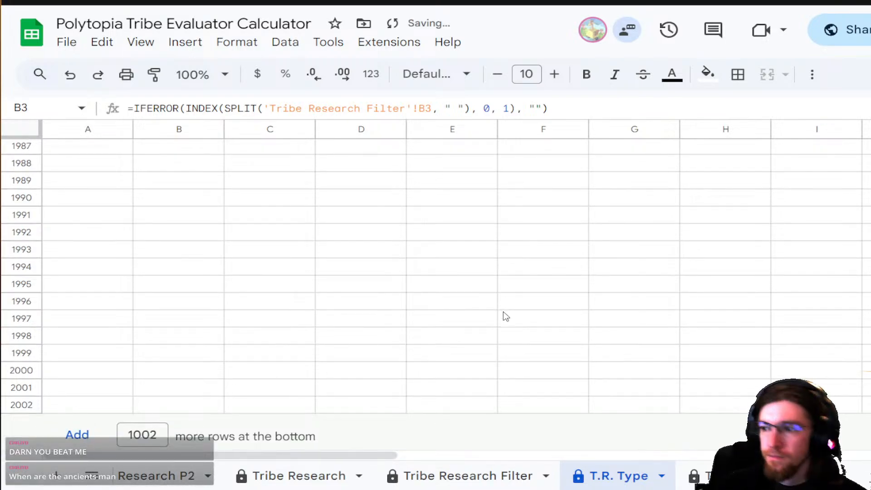
{"action": "left_click", "coordinate": [711, 472]}
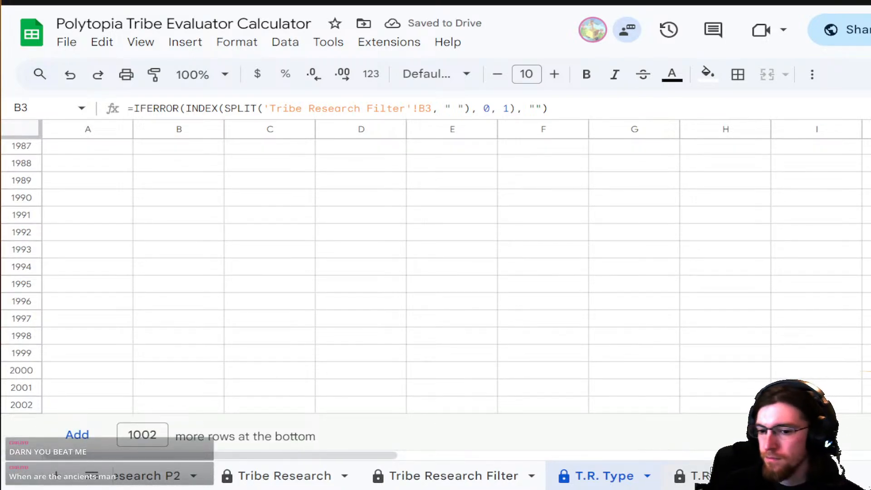
{"action": "scroll", "coordinate": [658, 230], "scroll_direction": "down", "scroll_amount": 10}
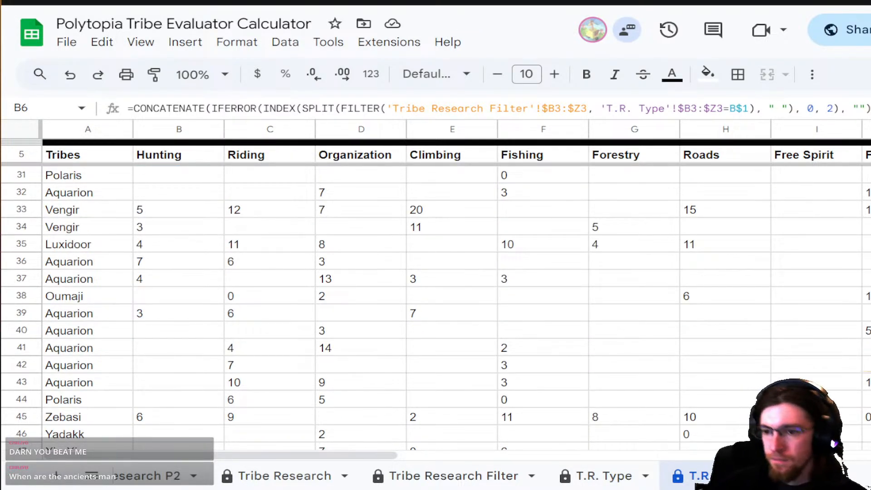
- Append 999 blank rows, then 4 more, to the research-score sheet
{"action": "scroll", "coordinate": [436, 309], "scroll_direction": "down", "scroll_amount": 20}
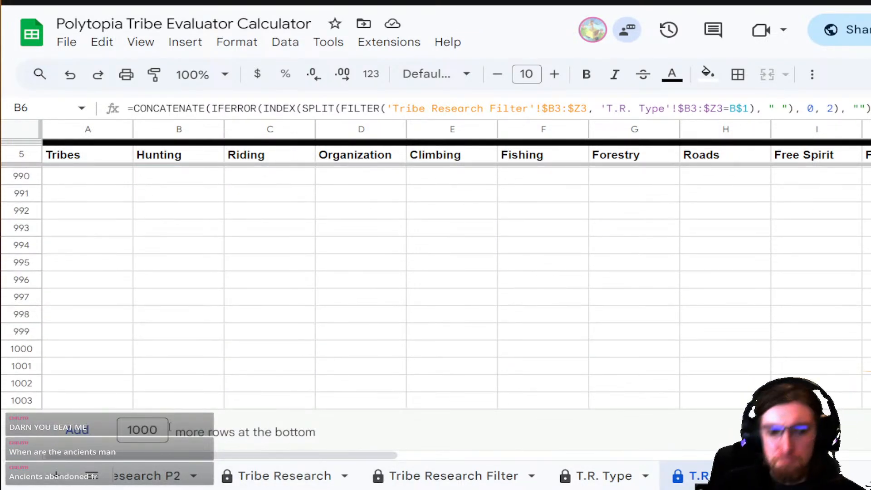
{"action": "double_click", "coordinate": [164, 427]}
{"action": "type", "text": "999"}
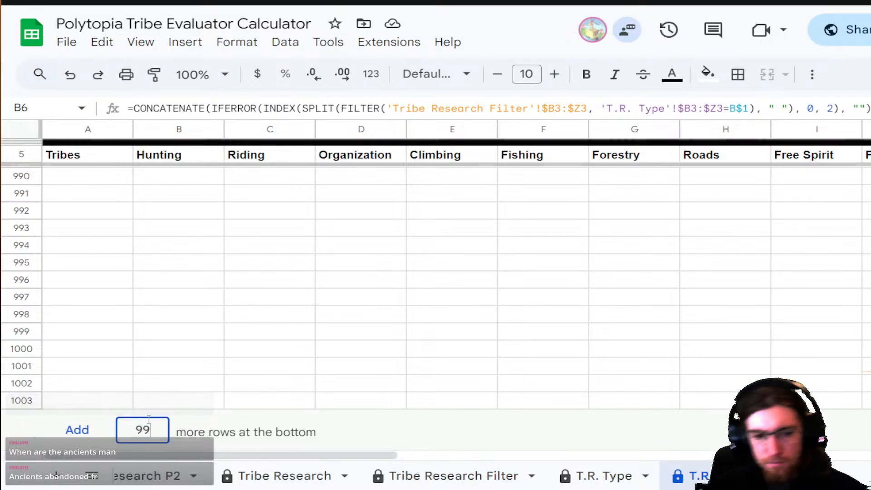
{"action": "left_click", "coordinate": [77, 429]}
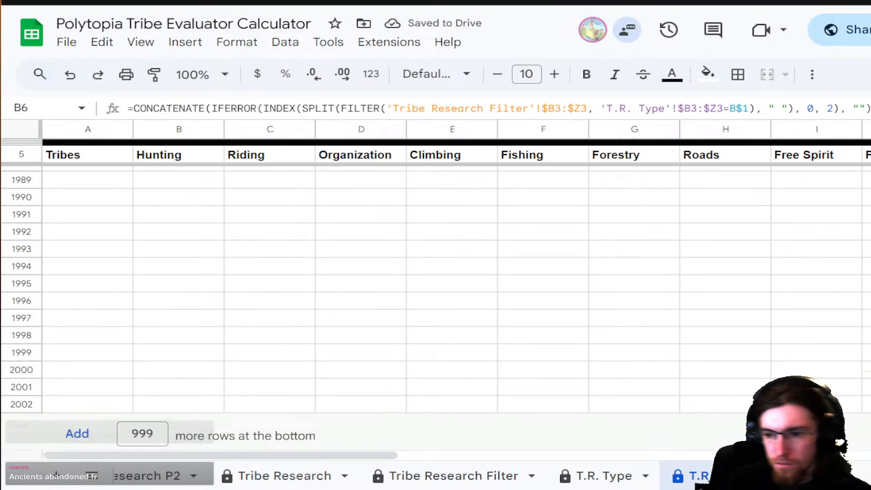
{"action": "scroll", "coordinate": [435, 309], "scroll_direction": "up", "scroll_amount": 20}
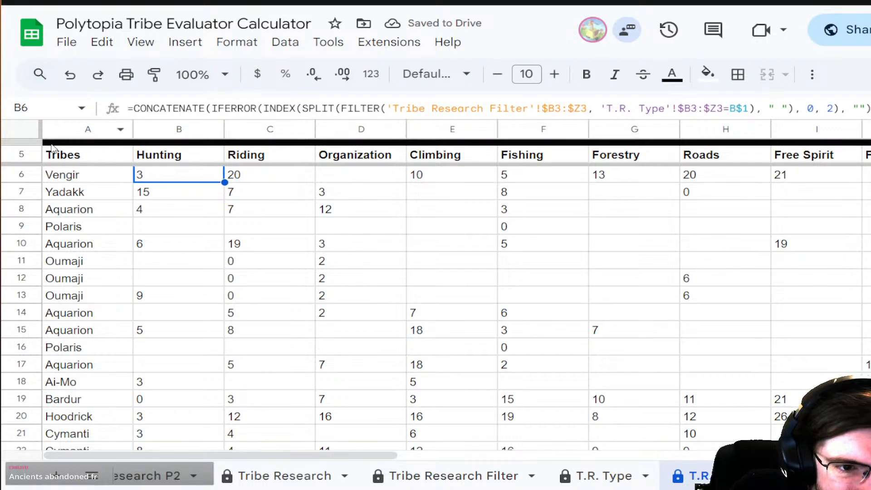
{"action": "left_click", "coordinate": [68, 159]}
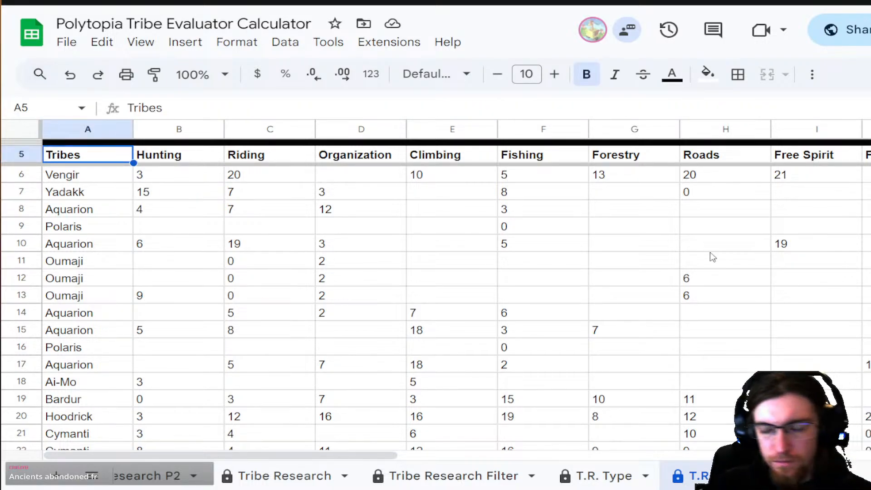
{"action": "scroll", "coordinate": [40, 405], "scroll_direction": "down", "scroll_amount": 20}
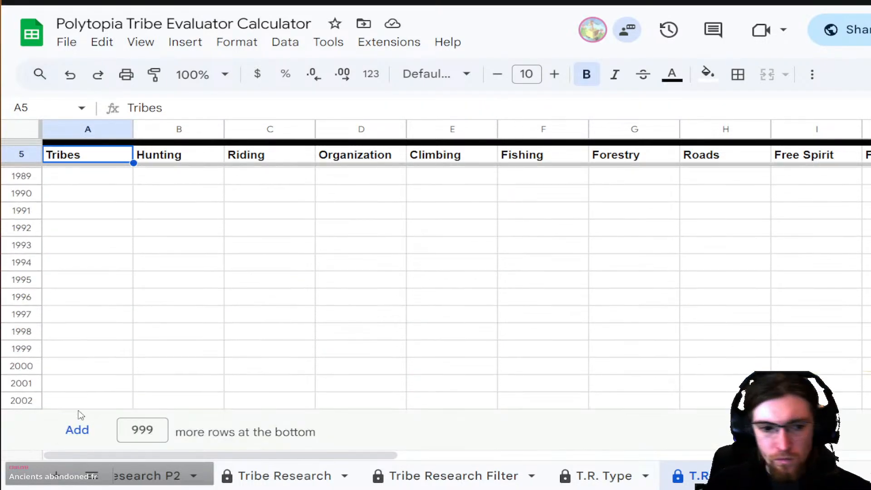
{"action": "double_click", "coordinate": [142, 430]}
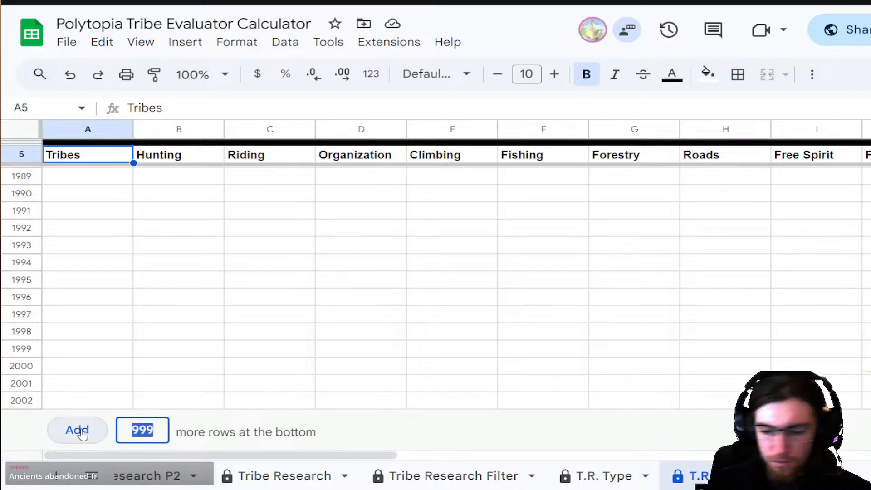
{"action": "type", "text": "4"}
{"action": "left_click", "coordinate": [76, 430]}
{"action": "left_click", "coordinate": [399, 313]}
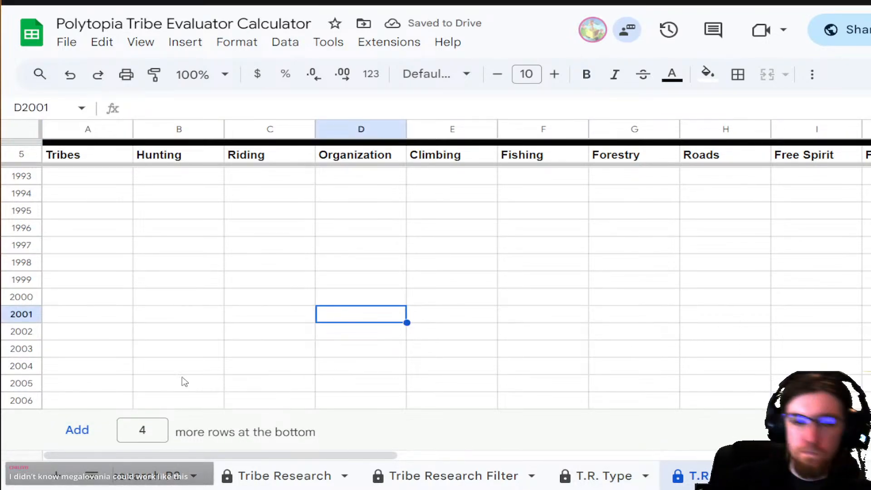
- Delete the surplus row 2006 so the sheet ends at row 2005
{"action": "left_click", "coordinate": [18, 401]}
{"action": "right_click", "coordinate": [18, 401]}
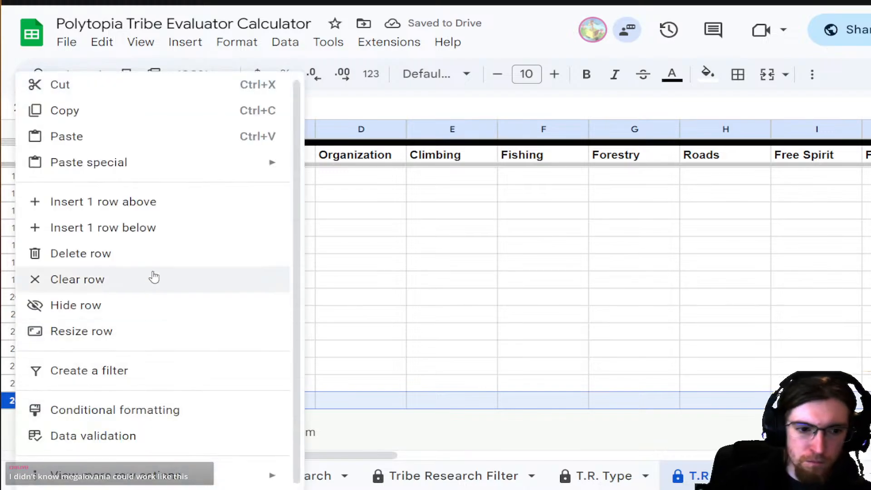
{"action": "left_click", "coordinate": [140, 254]}
{"action": "left_click", "coordinate": [478, 279]}
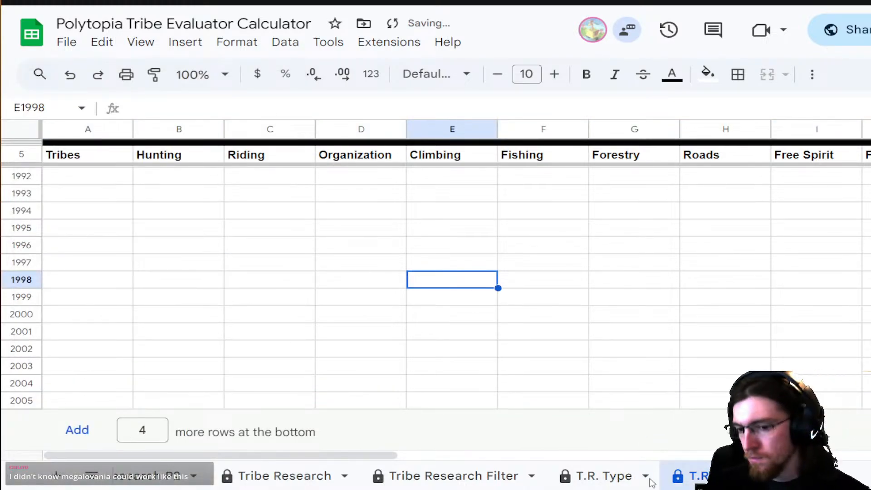
{"action": "left_click", "coordinate": [608, 476]}
{"action": "scroll", "coordinate": [476, 286], "scroll_direction": "up", "scroll_amount": 5}
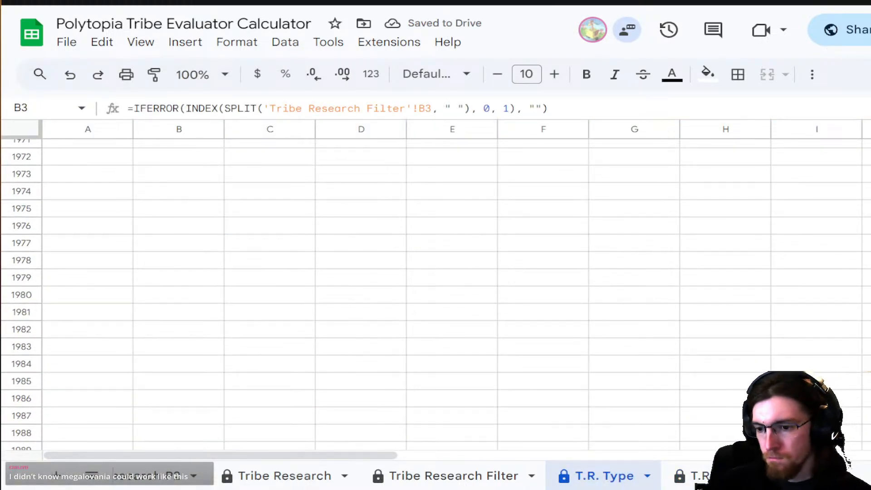
- Inspect the formulas in cells A55, B55, C55 and D58 of the T.R. Type tribe list
{"action": "scroll", "coordinate": [436, 295], "scroll_direction": "up", "scroll_amount": 20}
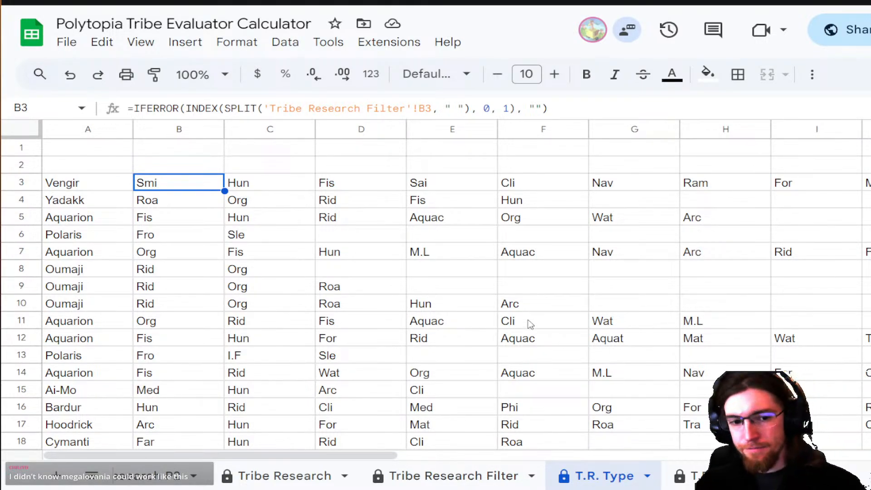
{"action": "scroll", "coordinate": [530, 324], "scroll_direction": "down", "scroll_amount": 15}
{"action": "left_click", "coordinate": [398, 269]}
{"action": "left_click", "coordinate": [248, 214]}
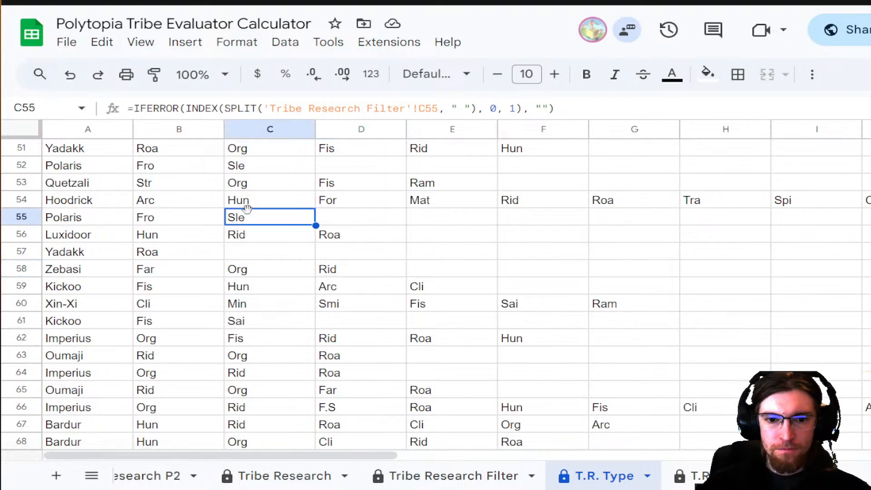
{"action": "left_click", "coordinate": [83, 220]}
{"action": "key", "text": "Right"}
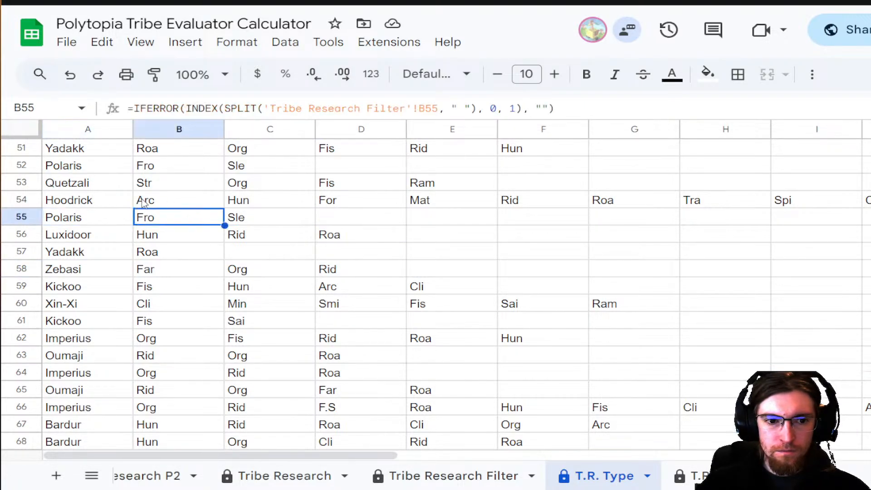
{"action": "scroll", "coordinate": [176, 260], "scroll_direction": "down", "scroll_amount": 20}
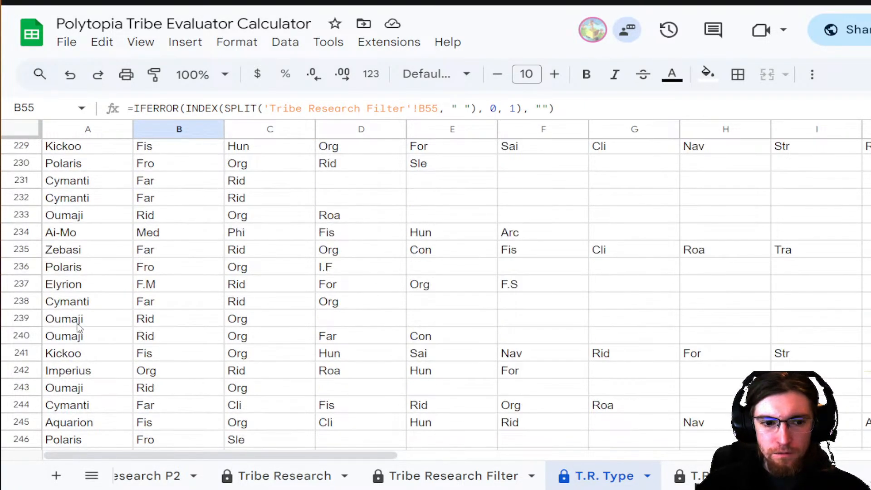
- Select rows 239 through the last row, 2002, across columns A–Z
{"action": "left_click", "coordinate": [78, 324]}
{"action": "left_click", "coordinate": [20, 320]}
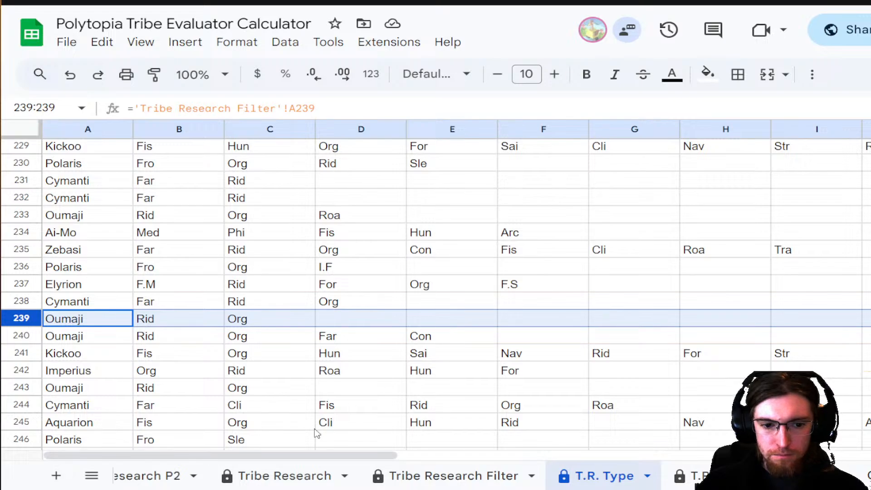
{"action": "left_click_drag", "start_coordinate": [318, 455], "coordinate": [865, 456]}
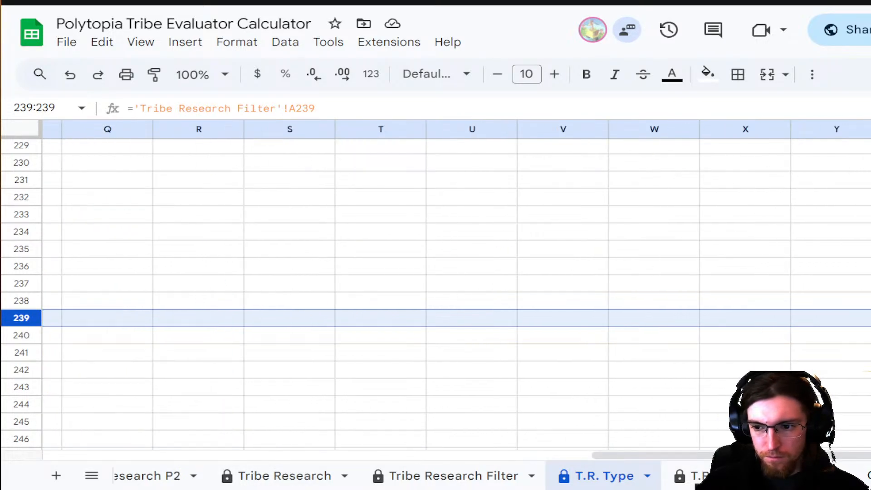
{"action": "left_click_drag", "start_coordinate": [870, 327], "coordinate": [870, 453]}
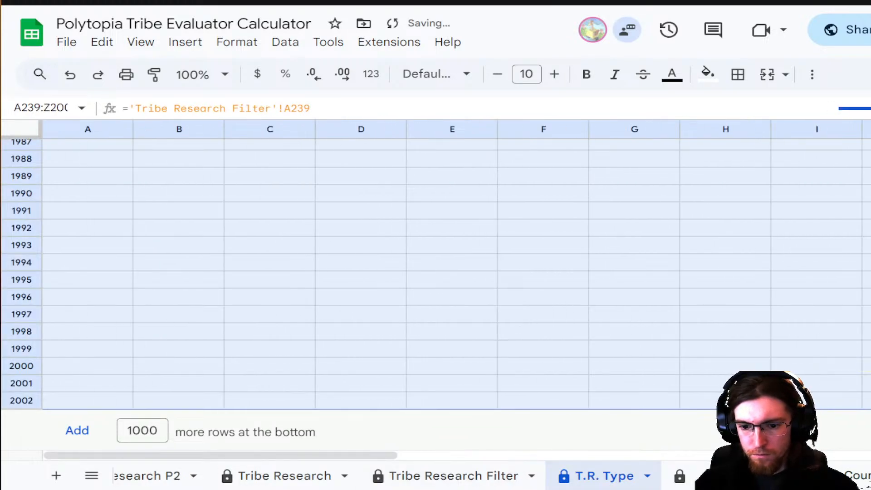
{"action": "scroll", "coordinate": [650, 485], "scroll_direction": "down", "scroll_amount": 1}
{"action": "left_click", "coordinate": [642, 484]}
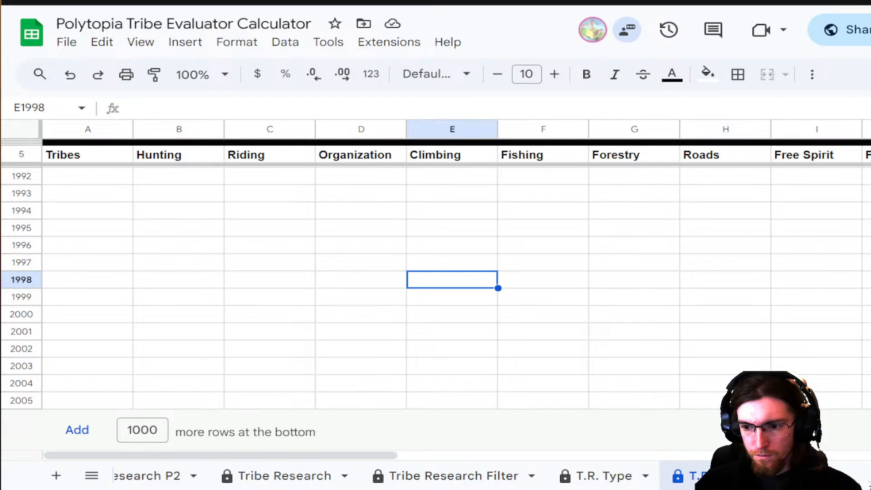
- Select row 296 on the T.R. tab and extend toward cell Z2005, then undo the stray selection
{"action": "left_click_drag", "start_coordinate": [870, 434], "coordinate": [870, 216]}
{"action": "left_click", "coordinate": [22, 329]}
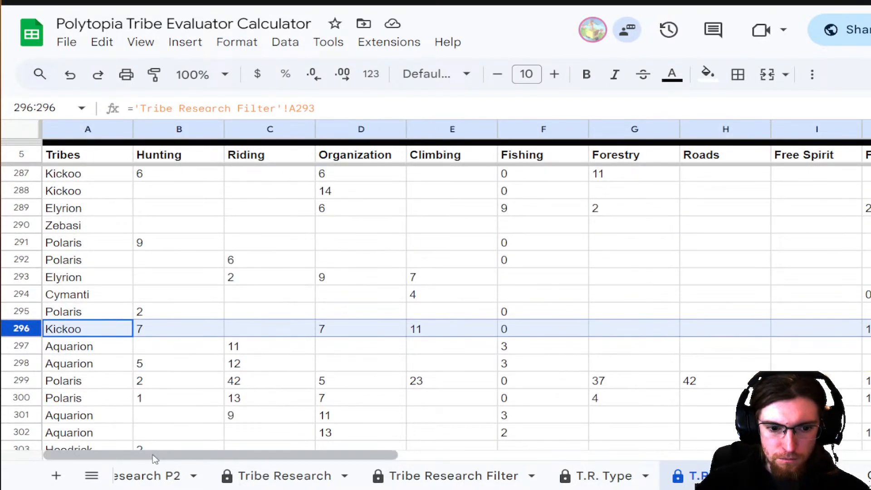
{"action": "left_click_drag", "start_coordinate": [149, 455], "coordinate": [700, 455]}
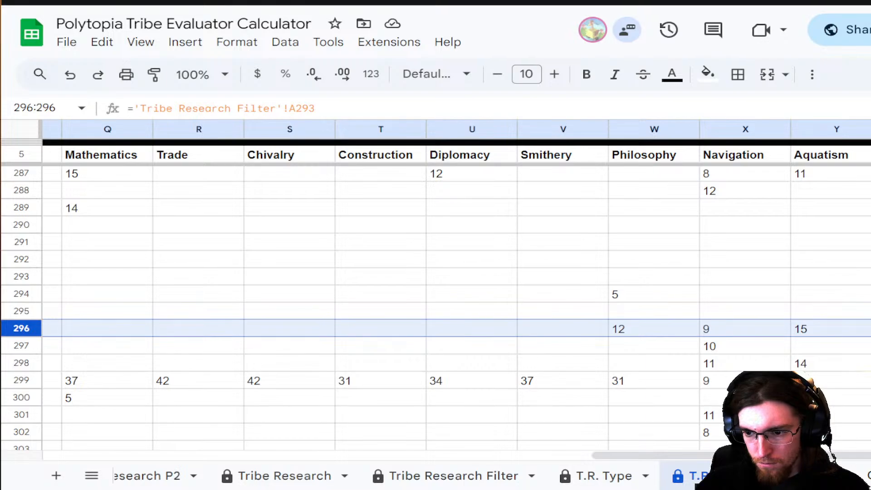
{"action": "scroll", "coordinate": [850, 335], "scroll_direction": "down", "scroll_amount": 20}
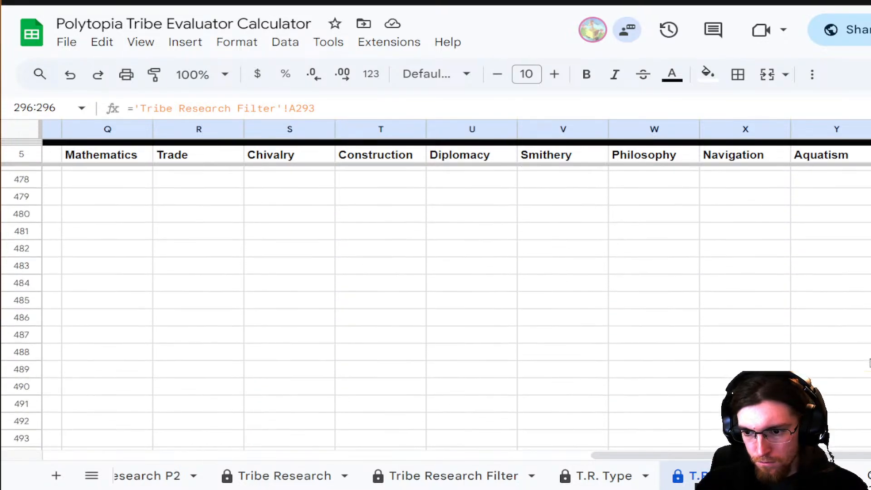
{"action": "left_click", "coordinate": [870, 362]}
{"action": "scroll", "coordinate": [870, 362], "scroll_direction": "down", "scroll_amount": 20}
{"action": "left_click_drag", "start_coordinate": [870, 362], "coordinate": [870, 400]}
{"action": "left_click", "coordinate": [870, 400]}
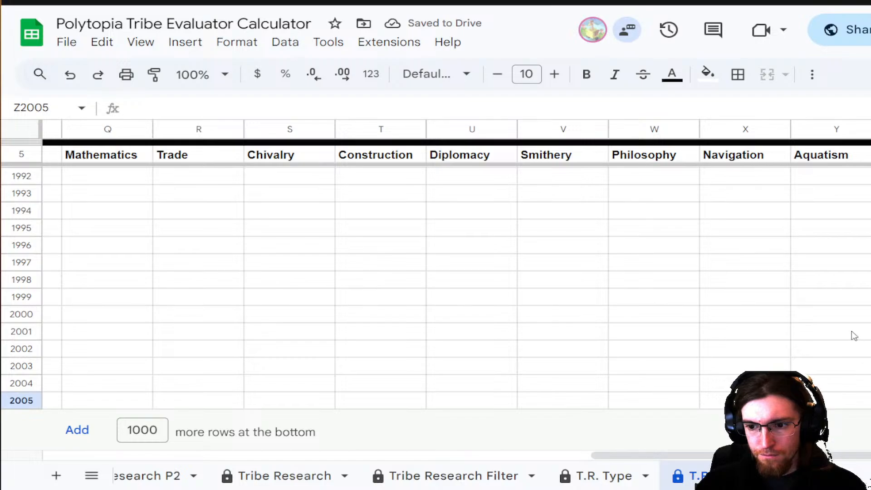
{"action": "key", "text": "ctrl+z"}
- Fill row 296's formulas down through row 2005, then move to the Tribe Research Filter sheet
{"action": "scroll", "coordinate": [358, 335], "scroll_direction": "up", "scroll_amount": 2}
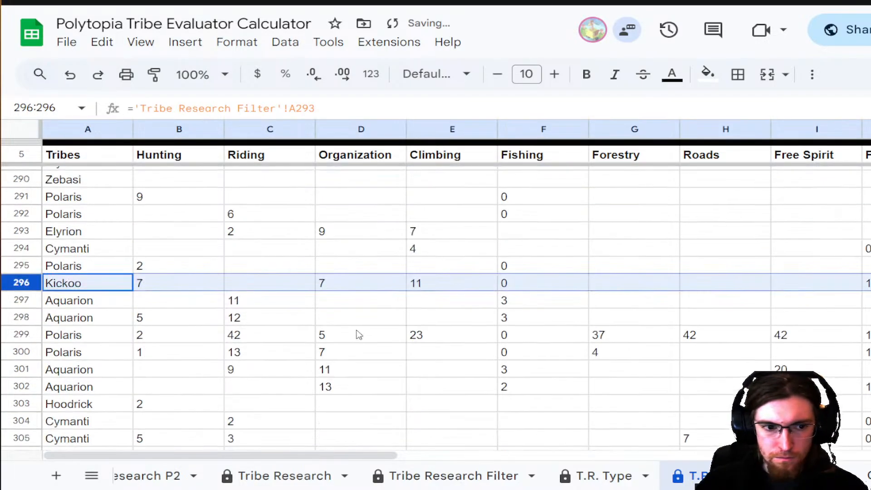
{"action": "left_click_drag", "start_coordinate": [317, 456], "coordinate": [863, 455]}
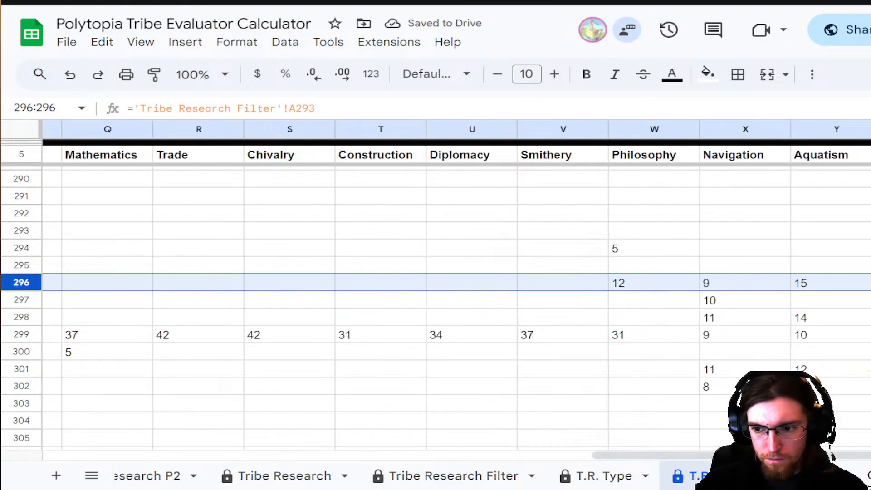
{"action": "scroll", "coordinate": [359, 335], "scroll_direction": "down", "scroll_amount": 13}
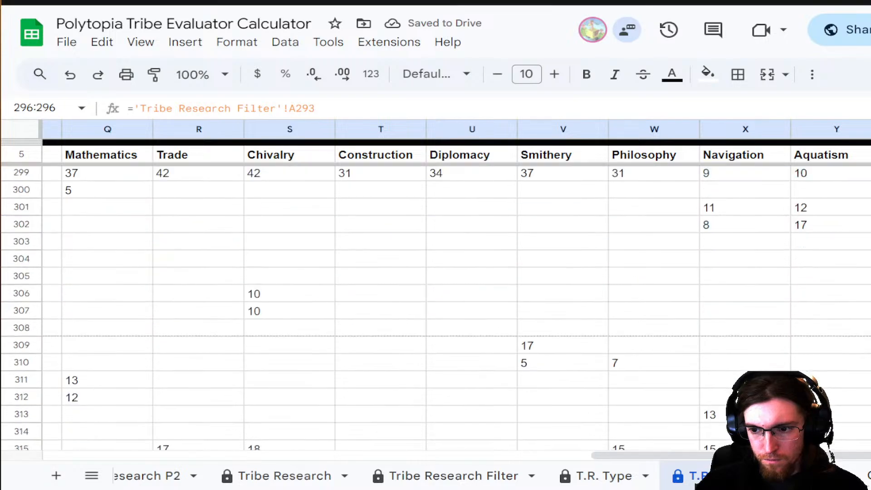
{"action": "scroll", "coordinate": [436, 308], "scroll_direction": "down", "scroll_amount": 20}
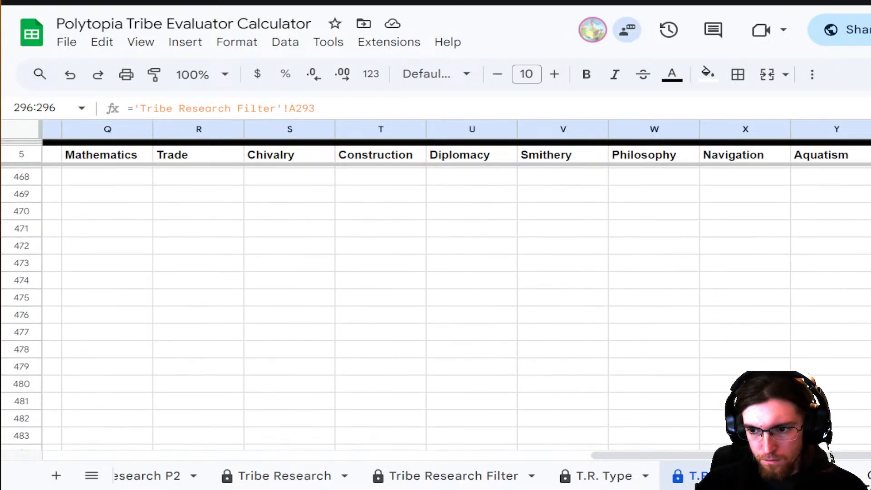
{"action": "scroll", "coordinate": [436, 309], "scroll_direction": "down", "scroll_amount": 20}
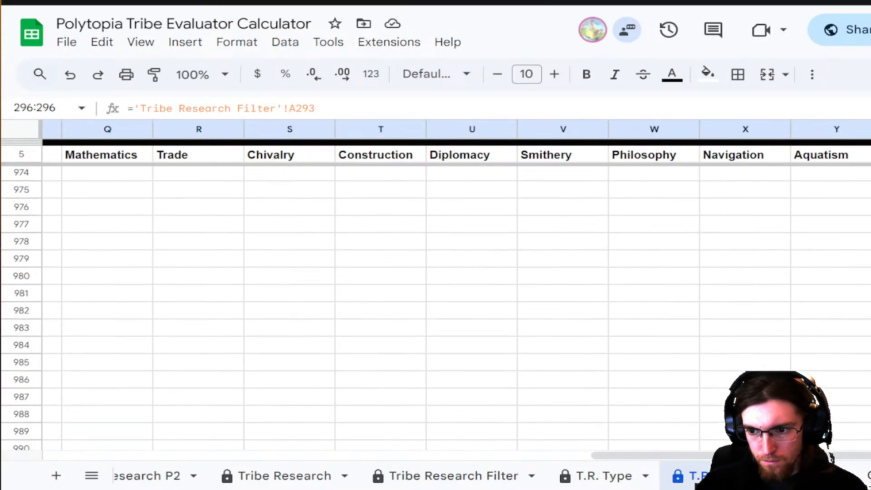
{"action": "scroll", "coordinate": [436, 308], "scroll_direction": "down", "scroll_amount": 20}
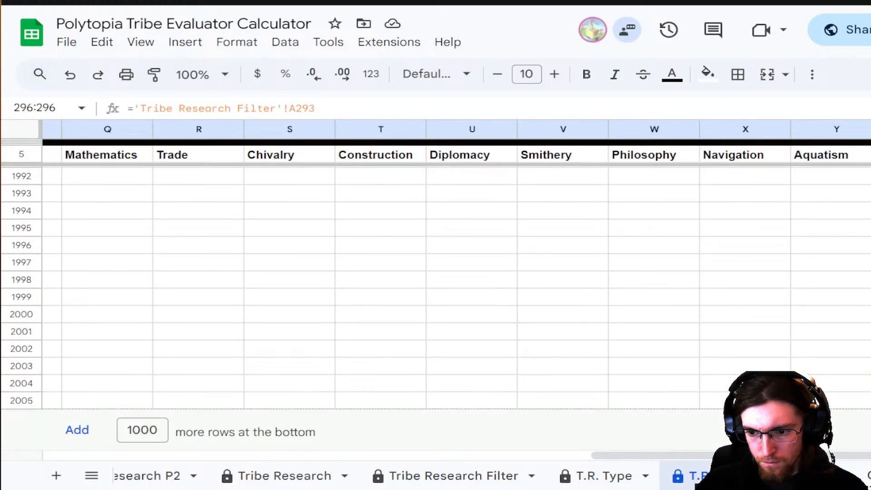
{"action": "left_click_drag", "start_coordinate": [862, 408], "coordinate": [862, 409]}
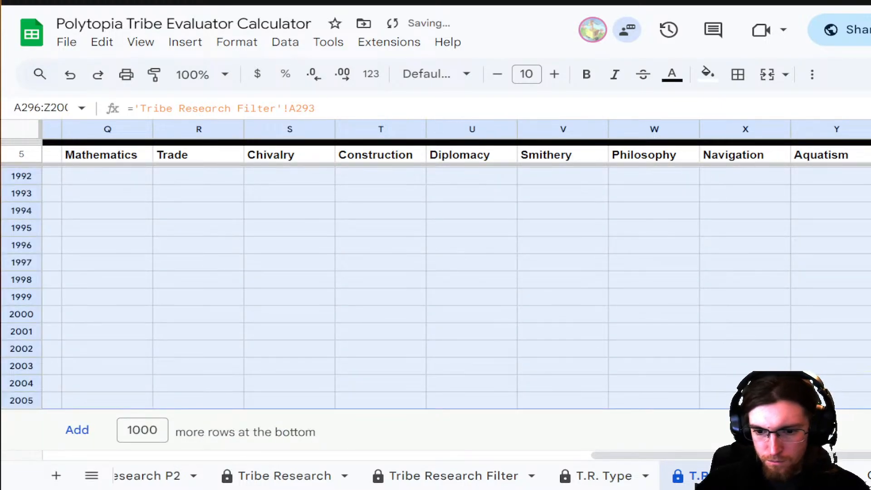
{"action": "left_click", "coordinate": [460, 476]}
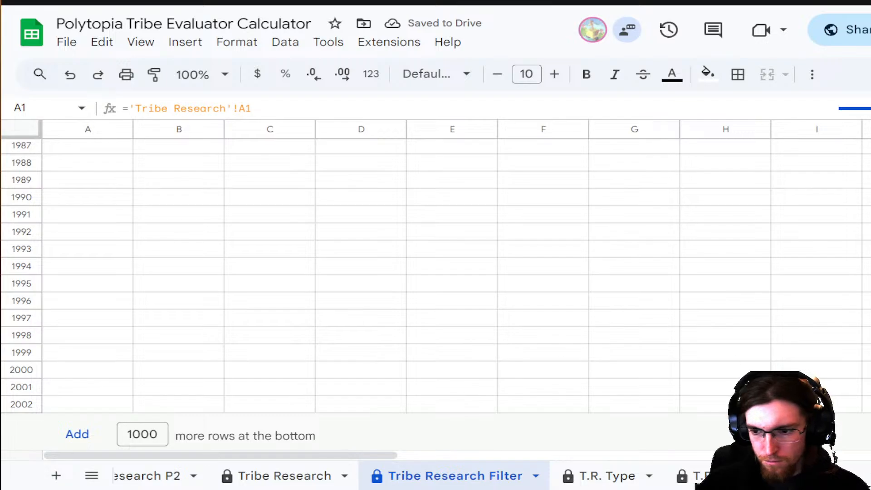
{"action": "scroll", "coordinate": [436, 295], "scroll_direction": "up", "scroll_amount": 20}
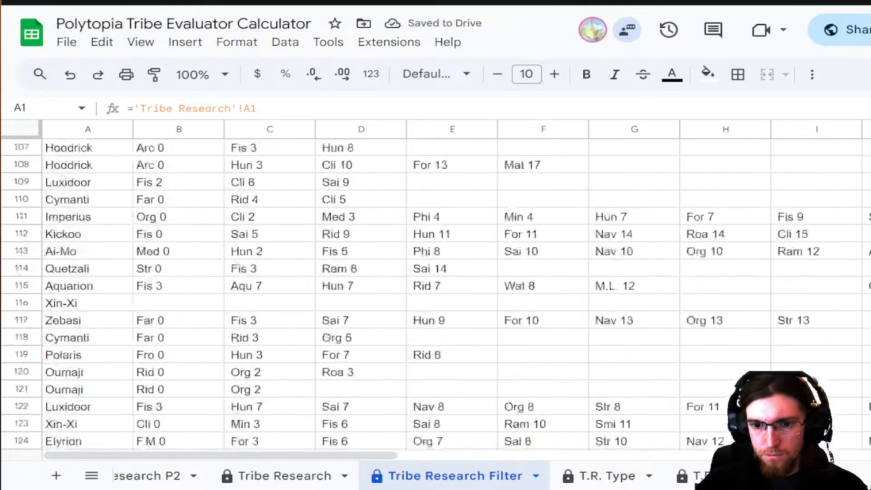
- Select row 4 across to column Z and undo a stray change
{"action": "left_click", "coordinate": [23, 200]}
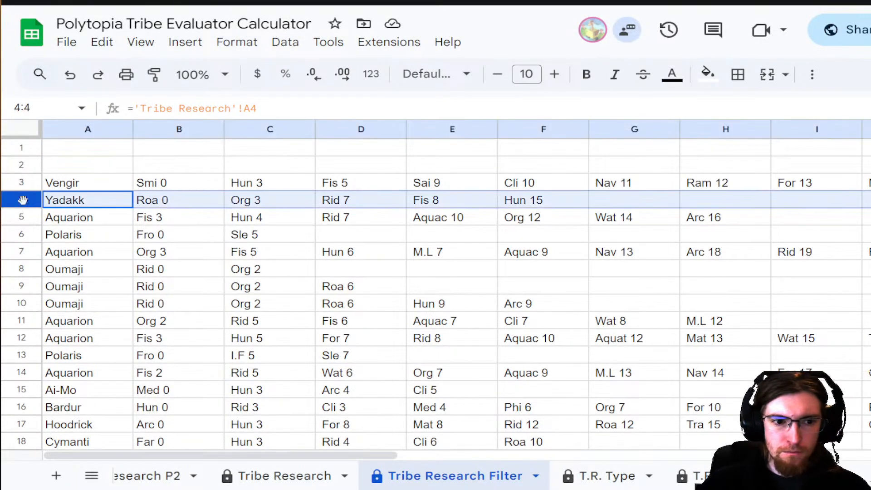
{"action": "left_click_drag", "start_coordinate": [367, 457], "coordinate": [870, 456]}
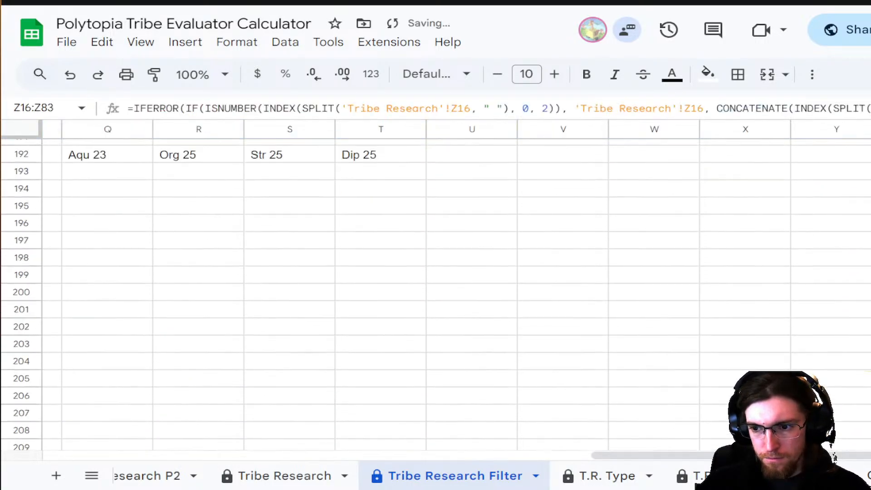
{"action": "scroll", "coordinate": [435, 295], "scroll_direction": "down", "scroll_amount": 20}
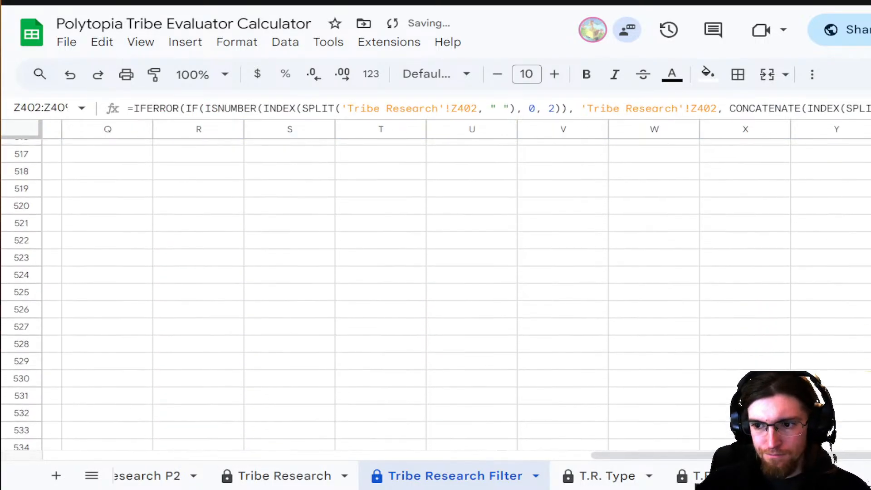
{"action": "scroll", "coordinate": [436, 295], "scroll_direction": "down", "scroll_amount": 18}
{"action": "left_click", "coordinate": [870, 295]}
{"action": "scroll", "coordinate": [436, 295], "scroll_direction": "up", "scroll_amount": 20}
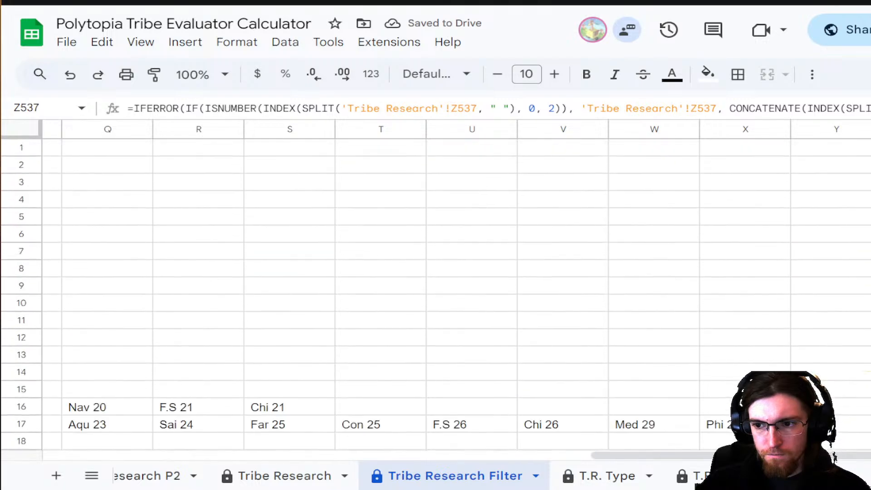
{"action": "left_click_drag", "start_coordinate": [735, 456], "coordinate": [119, 455]}
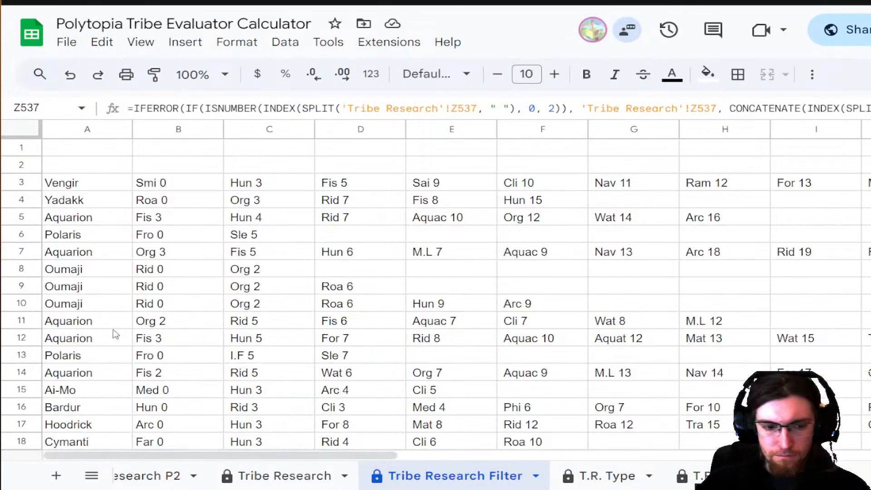
{"action": "key", "text": "ctrl+z"}
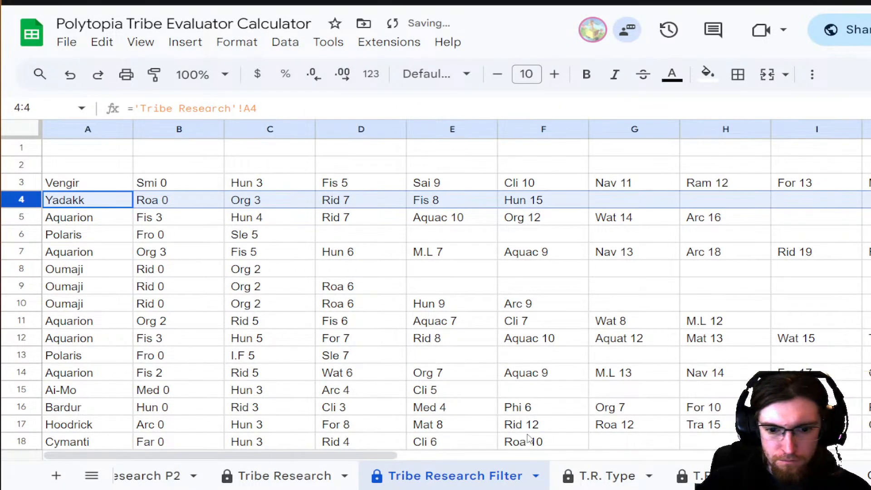
- Fill row 4's formulas down toward row 50, then undo a misplaced drag
{"action": "left_click_drag", "start_coordinate": [377, 455], "coordinate": [863, 456]}
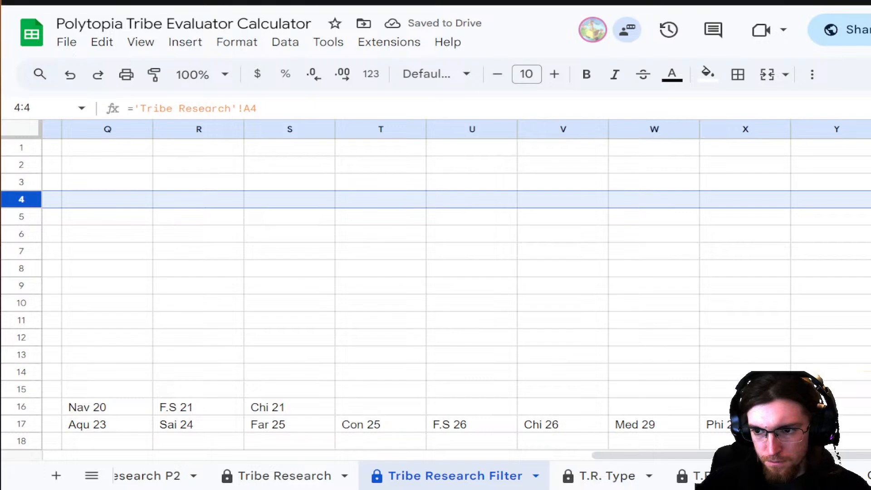
{"action": "left_click_drag", "start_coordinate": [869, 208], "coordinate": [869, 448]}
{"action": "scroll", "coordinate": [869, 295], "scroll_direction": "down", "scroll_amount": 20}
{"action": "left_click", "coordinate": [870, 295]}
{"action": "scroll", "coordinate": [869, 295], "scroll_direction": "down", "scroll_amount": 8}
{"action": "scroll", "coordinate": [870, 200], "scroll_direction": "down", "scroll_amount": 20}
{"action": "left_click_drag", "start_coordinate": [869, 200], "coordinate": [371, 270]}
{"action": "scroll", "coordinate": [699, 342], "scroll_direction": "up", "scroll_amount": 20}
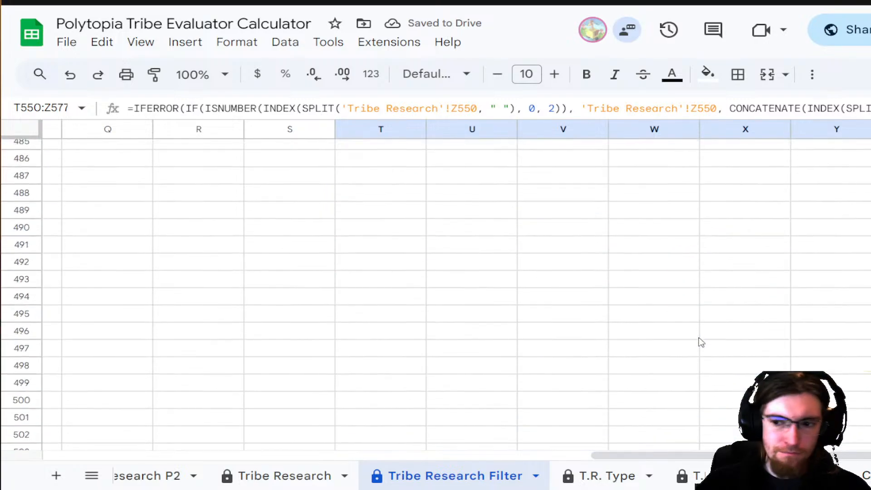
{"action": "scroll", "coordinate": [702, 343], "scroll_direction": "up", "scroll_amount": 5}
{"action": "scroll", "coordinate": [702, 343], "scroll_direction": "up", "scroll_amount": 6, "text": "ctrl"}
{"action": "key", "text": "ctrl+z"}
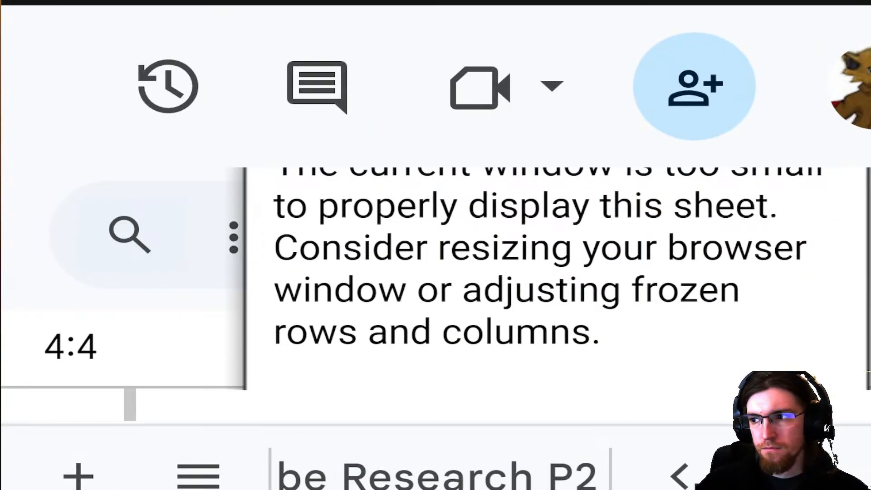
- Scroll through the Tribe Research Filter sheet to review the filled rows
{"action": "scroll", "coordinate": [855, 330], "scroll_direction": "down", "scroll_amount": 14, "text": "ctrl"}
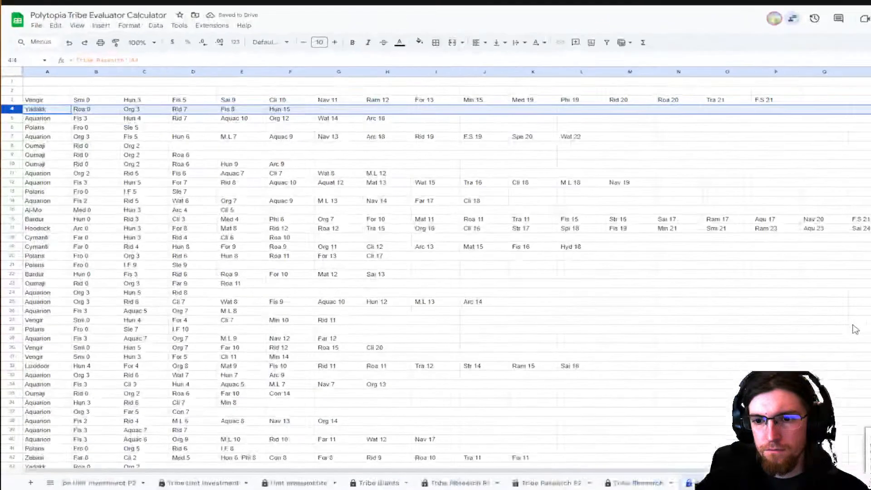
{"action": "scroll", "coordinate": [855, 330], "scroll_direction": "up", "scroll_amount": 5, "text": "ctrl"}
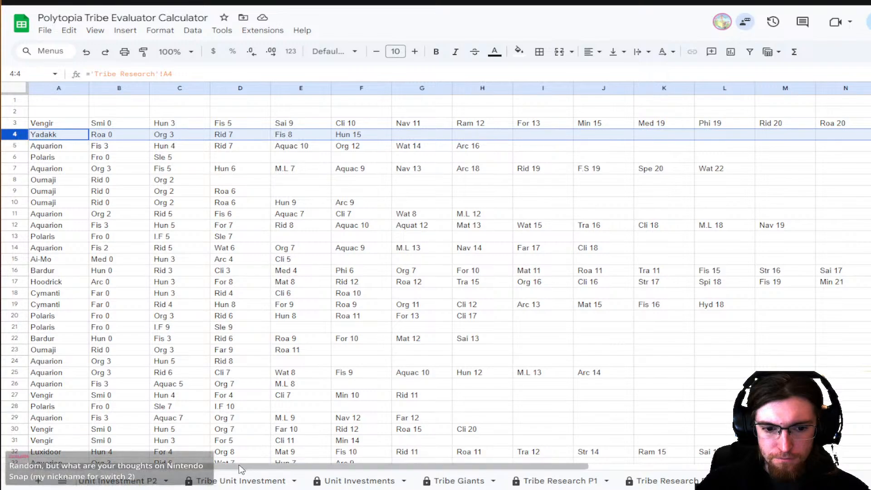
{"action": "left_click_drag", "start_coordinate": [243, 468], "coordinate": [612, 467]}
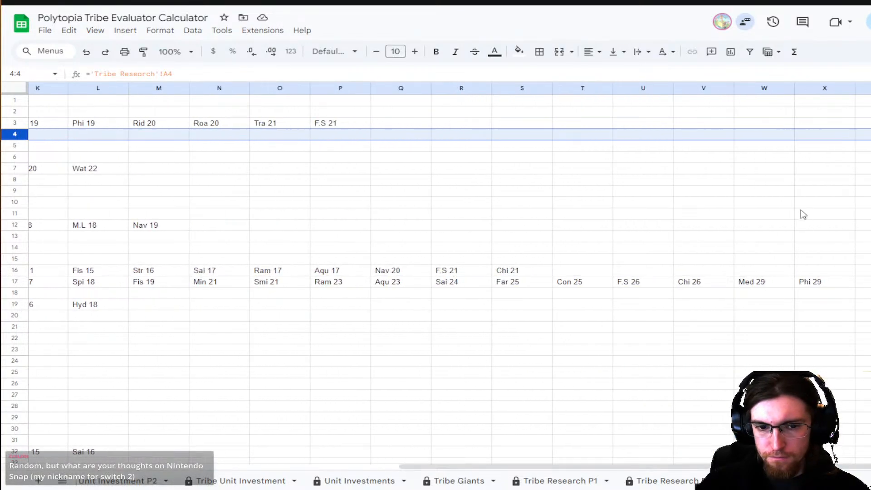
{"action": "scroll", "coordinate": [803, 214], "scroll_direction": "up", "scroll_amount": 3, "text": "ctrl"}
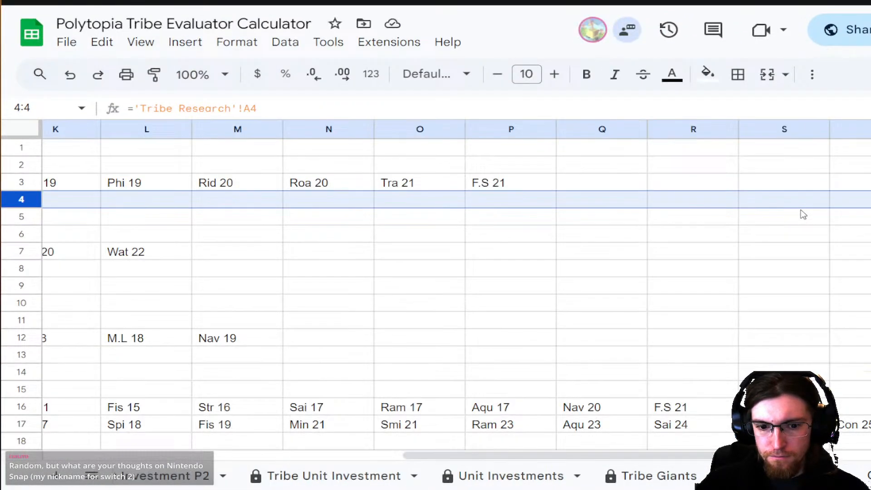
{"action": "scroll", "coordinate": [803, 214], "scroll_direction": "up", "scroll_amount": 1, "text": "ctrl"}
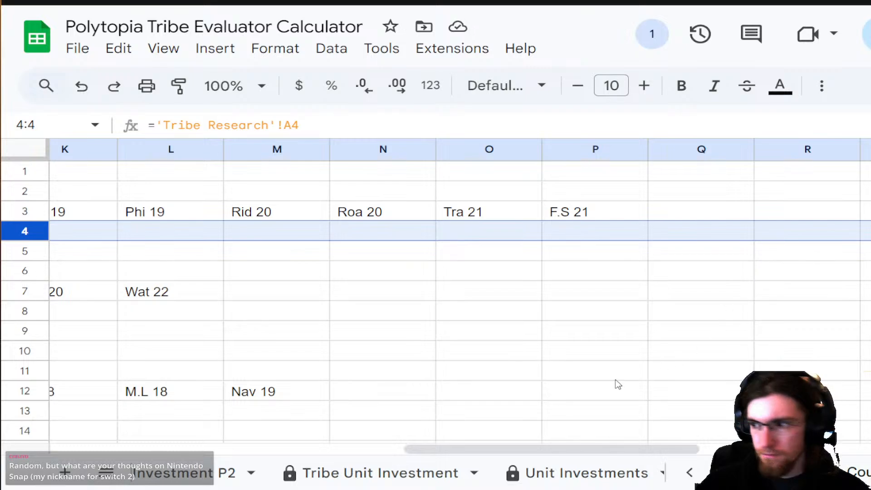
{"action": "scroll", "coordinate": [551, 363], "scroll_direction": "down", "scroll_amount": 1}
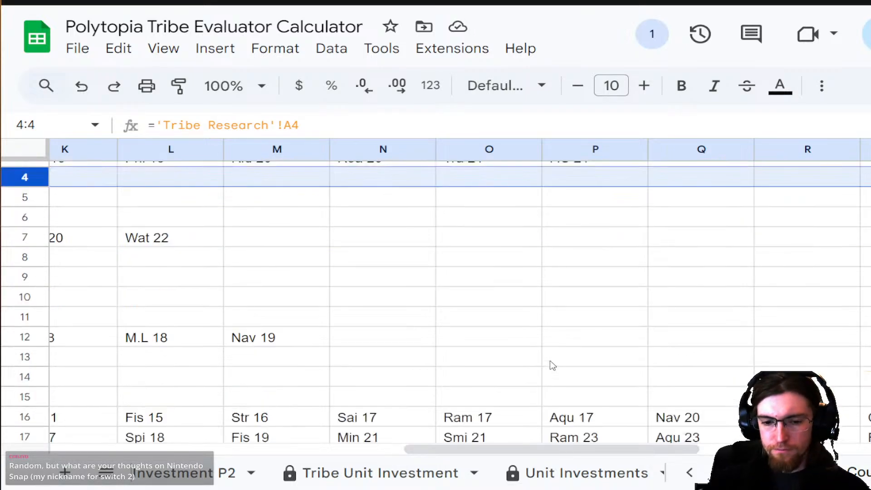
{"action": "scroll", "coordinate": [551, 364], "scroll_direction": "down", "scroll_amount": 1, "text": "ctrl"}
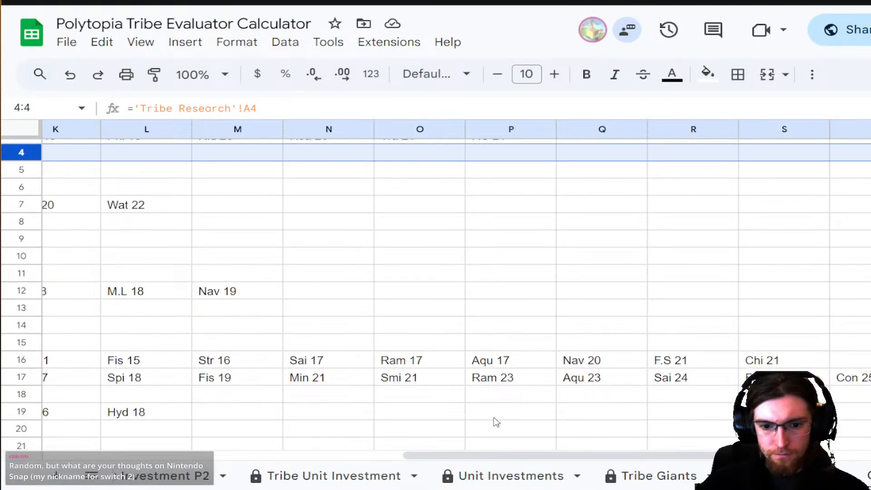
- Undo a stray edit in column Z and fill row 4's formulas down through row 104
{"action": "left_click_drag", "start_coordinate": [481, 455], "coordinate": [670, 455]}
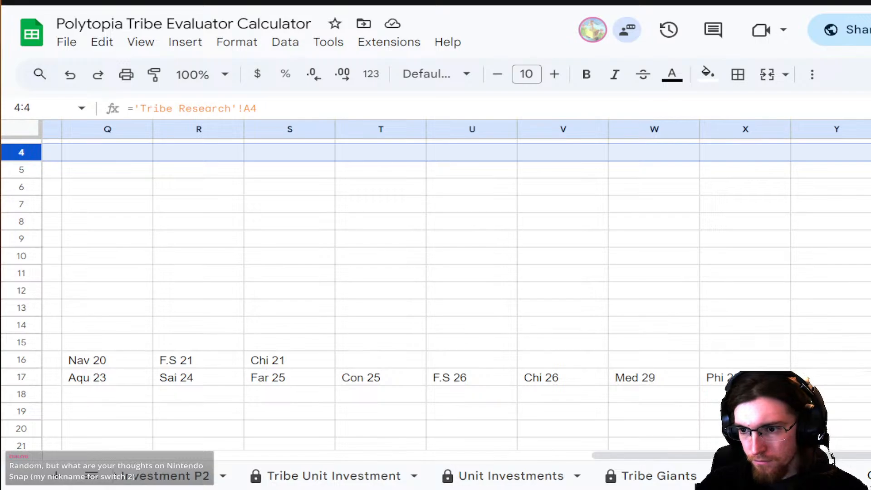
{"action": "scroll", "coordinate": [436, 295], "scroll_direction": "down", "scroll_amount": 10}
{"action": "scroll", "coordinate": [436, 295], "scroll_direction": "down", "scroll_amount": 20}
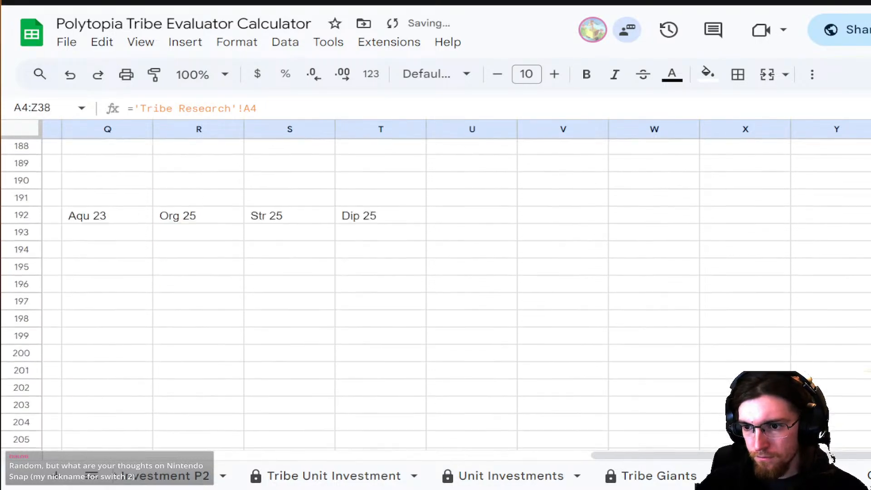
{"action": "left_click", "coordinate": [870, 202]}
{"action": "left_click", "coordinate": [870, 202]}
{"action": "left_click", "coordinate": [870, 202]}
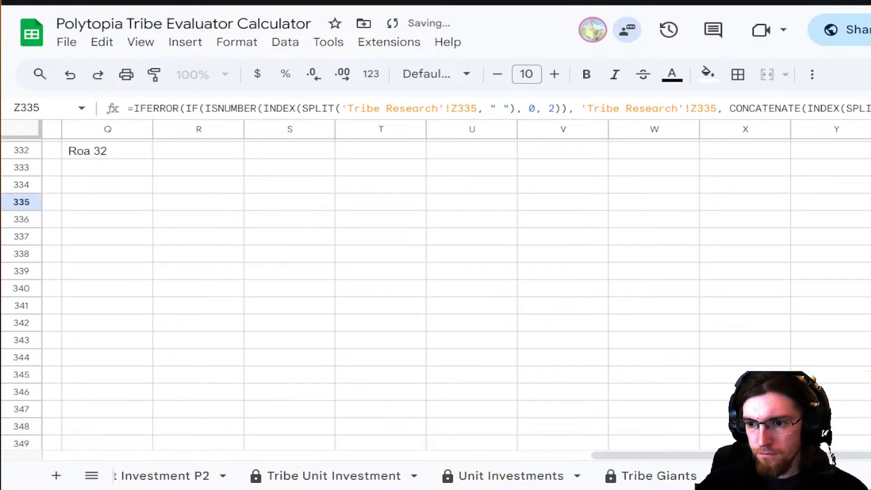
{"action": "scroll", "coordinate": [435, 295], "scroll_direction": "up", "scroll_amount": 20}
{"action": "left_click", "coordinate": [870, 165]}
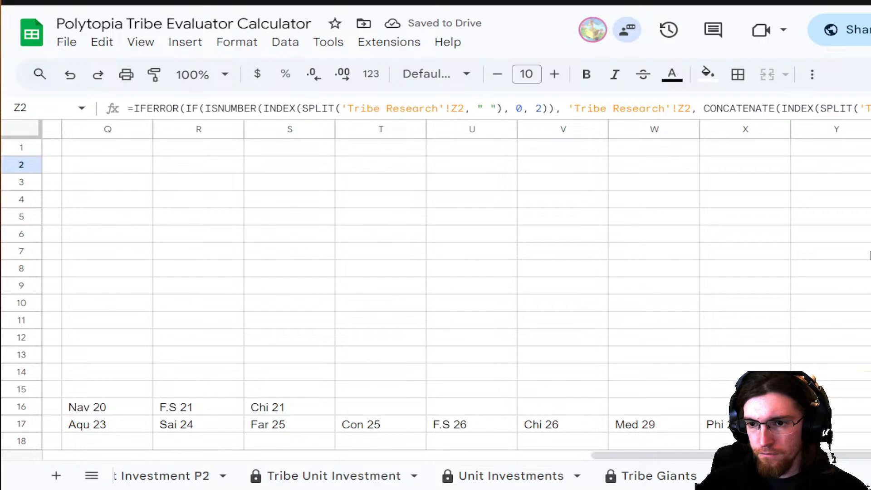
{"action": "key", "text": "ctrl+z"}
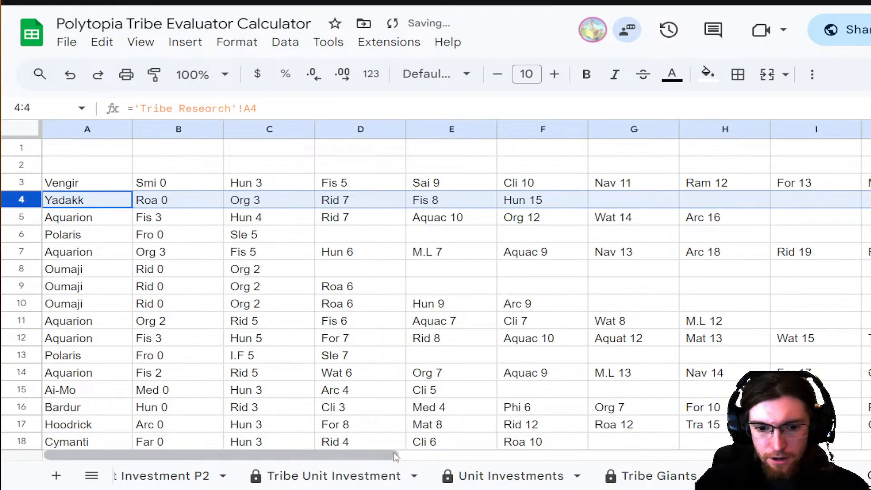
{"action": "left_click_drag", "start_coordinate": [396, 456], "coordinate": [862, 457]}
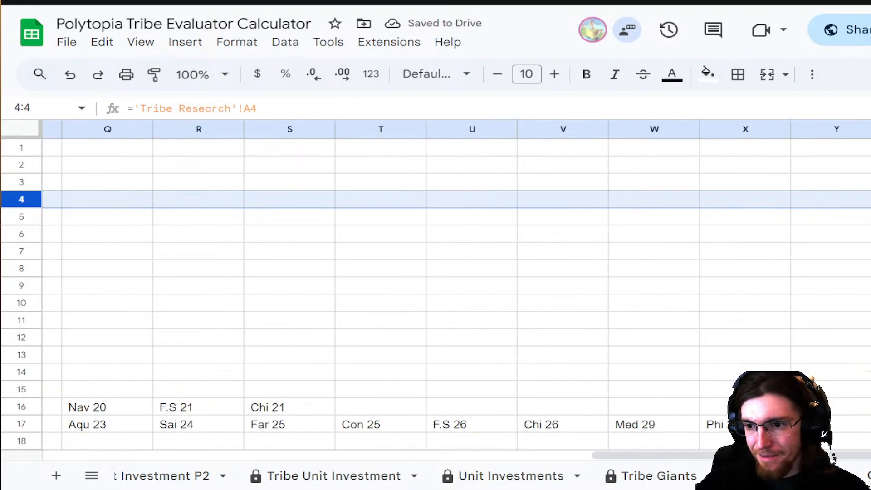
{"action": "left_click_drag", "start_coordinate": [870, 207], "coordinate": [714, 348]}
- Reset the page zoom to normal size and undo back to formula row 4
{"action": "scroll", "coordinate": [714, 348], "scroll_direction": "down", "scroll_amount": 10}
{"action": "left_click", "coordinate": [390, 174]}
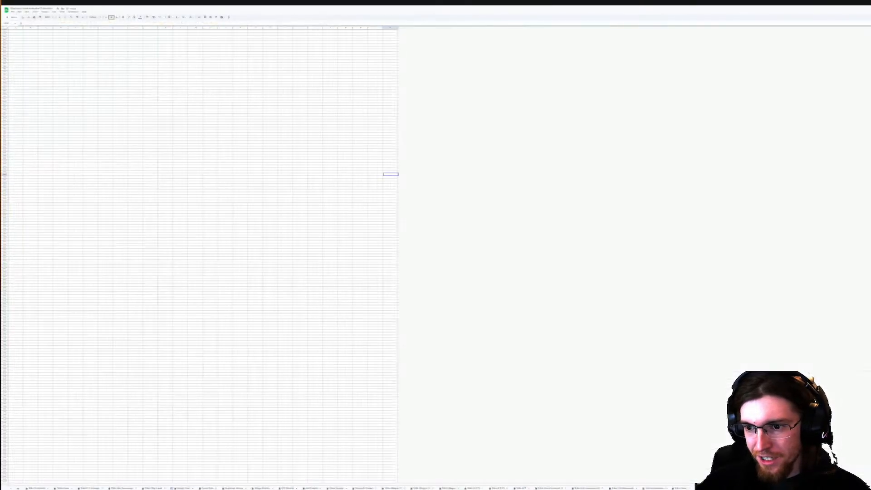
{"action": "key", "text": "ctrl+0"}
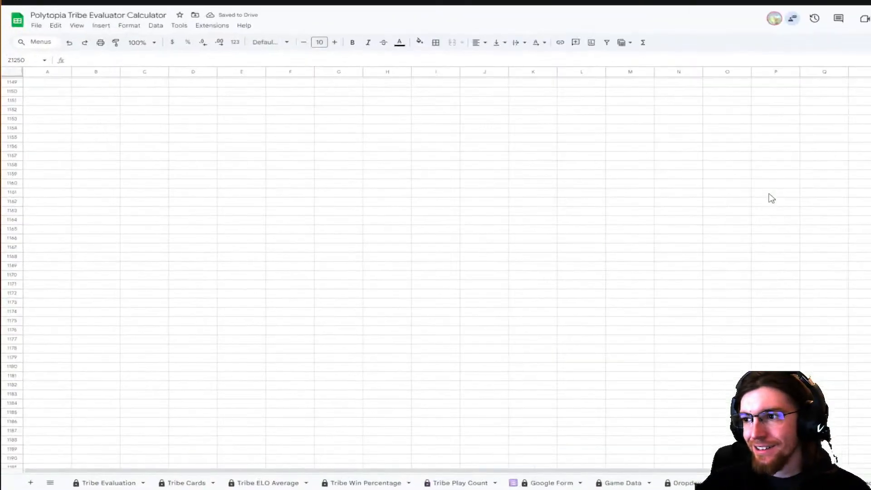
{"action": "scroll", "coordinate": [772, 199], "scroll_direction": "up", "scroll_amount": 4}
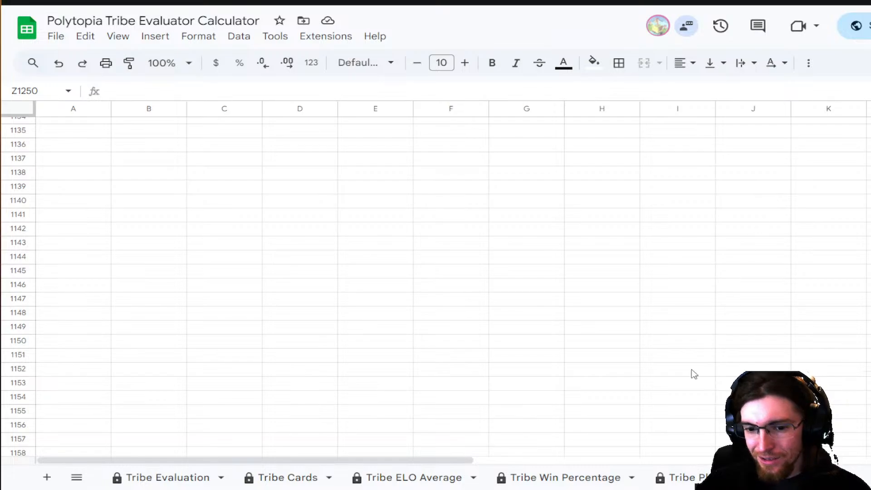
{"action": "key", "text": "ctrl+z"}
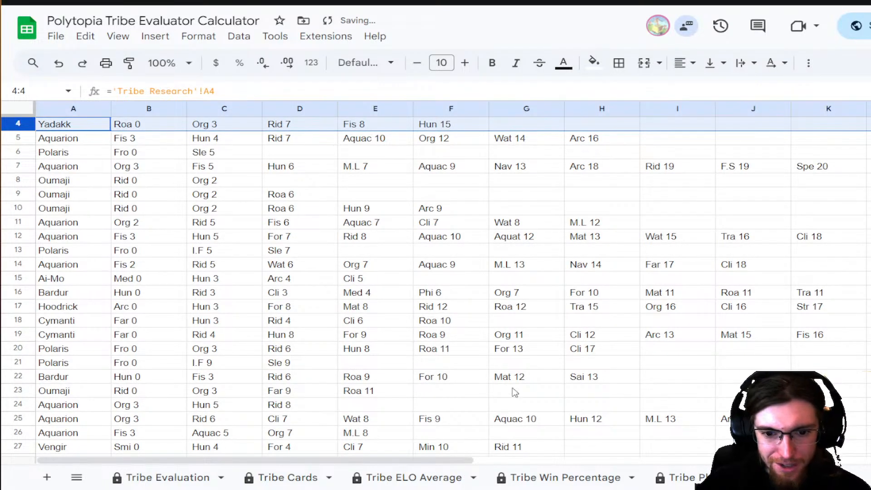
{"action": "scroll", "coordinate": [515, 392], "scroll_direction": "up", "scroll_amount": 2}
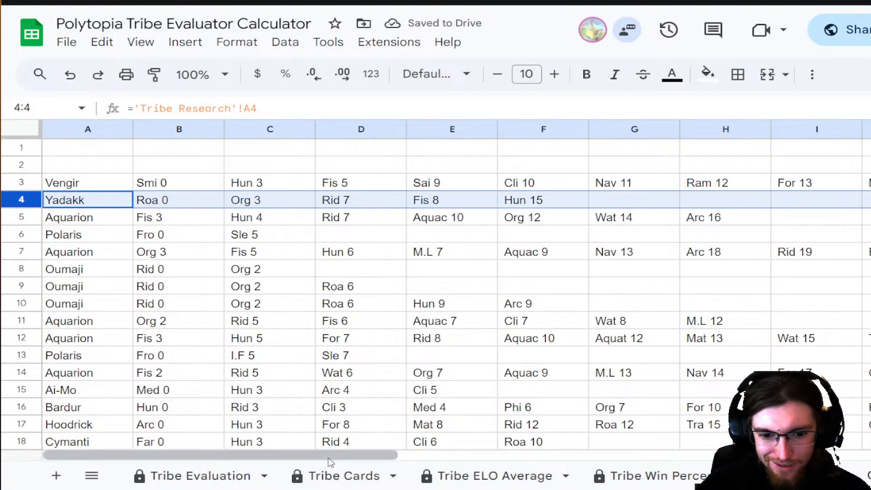
- Copy row 4's formulas down to row 6
{"action": "left_click_drag", "start_coordinate": [329, 457], "coordinate": [870, 456]}
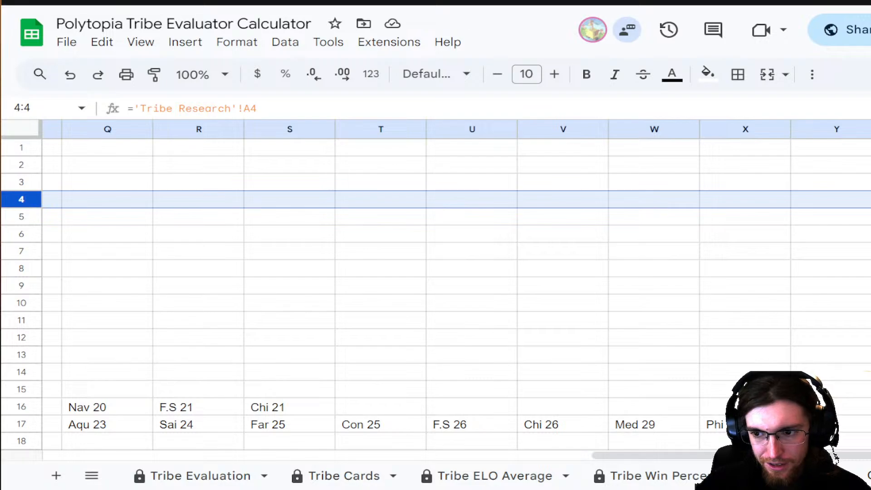
{"action": "left_click_drag", "start_coordinate": [870, 208], "coordinate": [870, 235]}
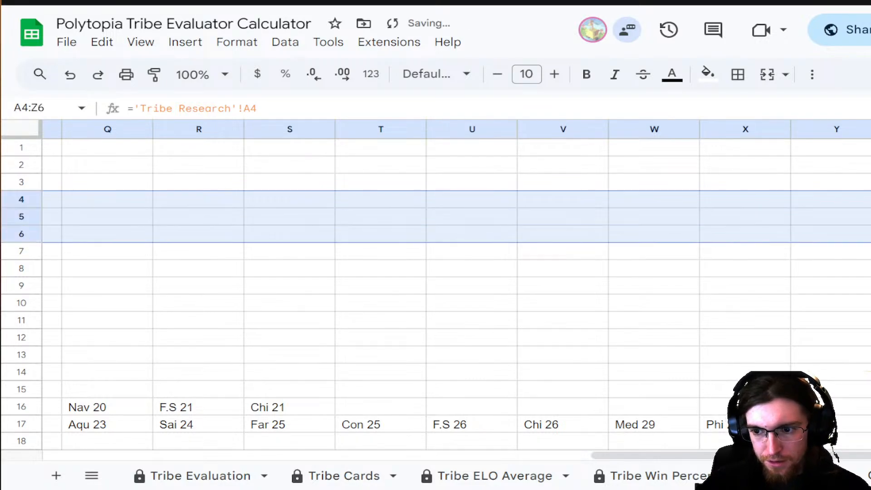
{"action": "left_click", "coordinate": [870, 234]}
- Re-select row 4 and drag its formulas toward the last rows, then undo the mistaken fill
{"action": "left_click", "coordinate": [21, 200]}
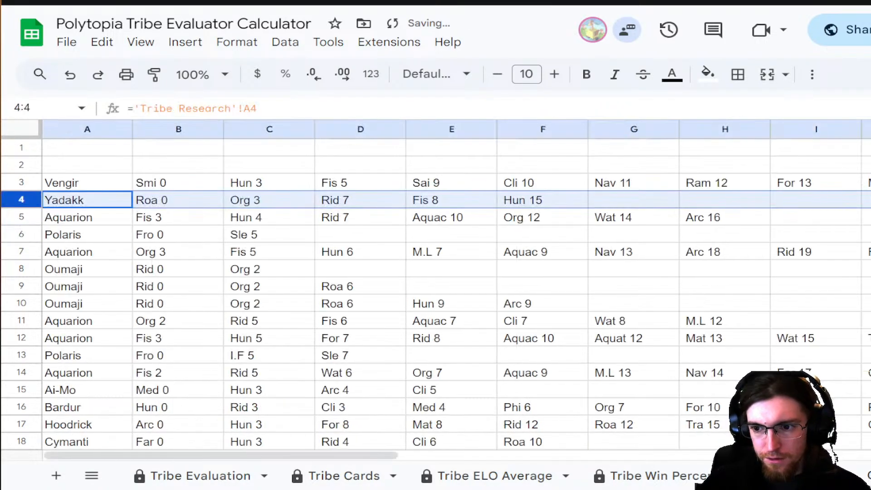
{"action": "left_click_drag", "start_coordinate": [222, 456], "coordinate": [769, 455]}
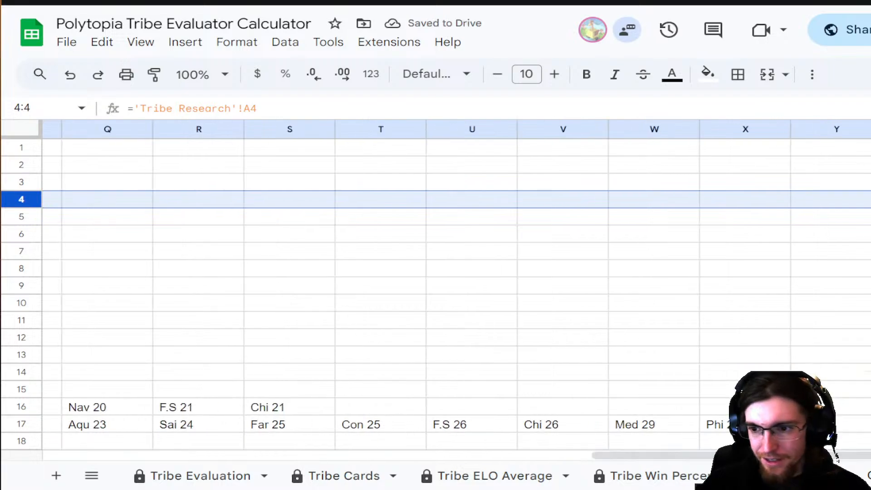
{"action": "left_click_drag", "start_coordinate": [870, 208], "coordinate": [870, 219]}
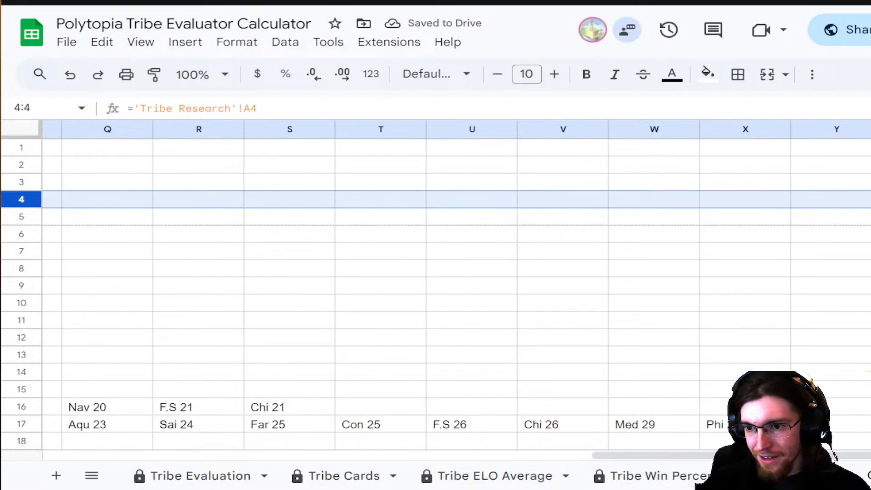
{"action": "scroll", "coordinate": [436, 295], "scroll_direction": "down", "scroll_amount": 20}
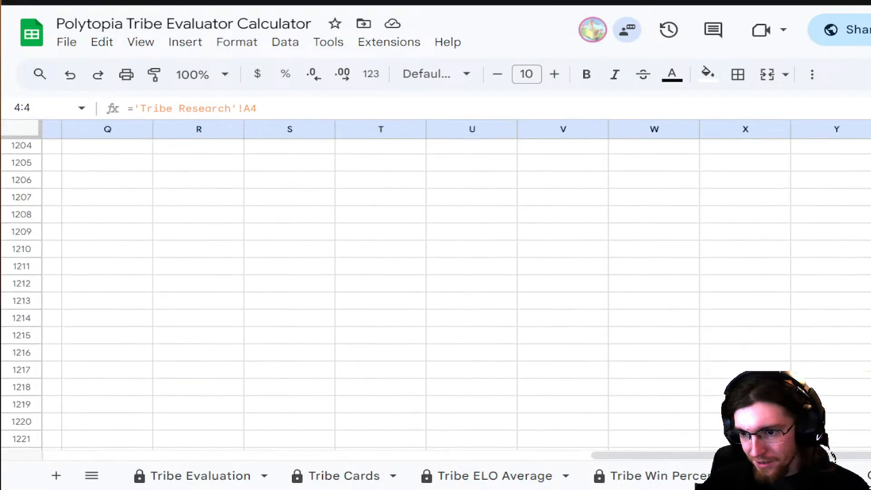
{"action": "scroll", "coordinate": [436, 295], "scroll_direction": "down", "scroll_amount": 20}
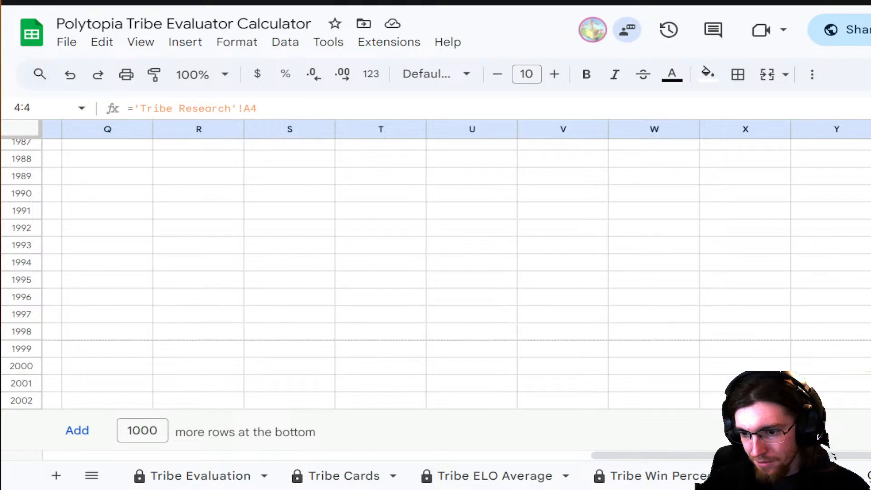
{"action": "left_click_drag", "start_coordinate": [870, 366], "coordinate": [870, 401]}
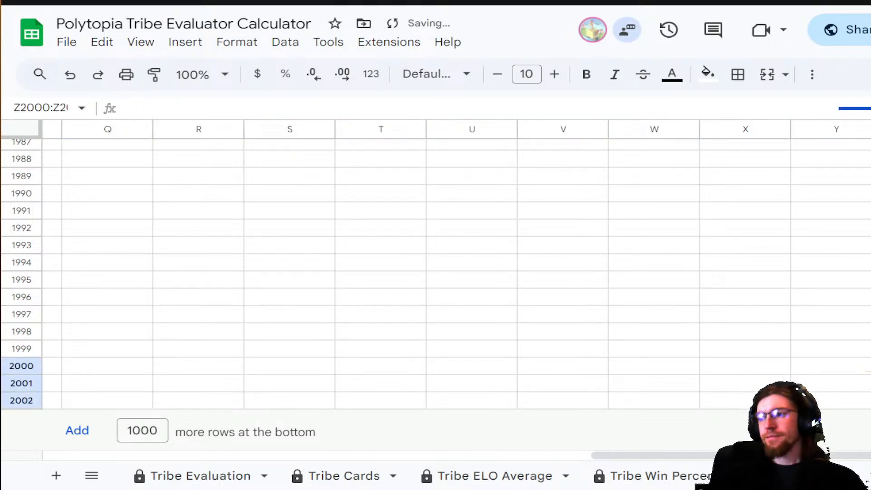
{"action": "key", "text": "ctrl+z"}
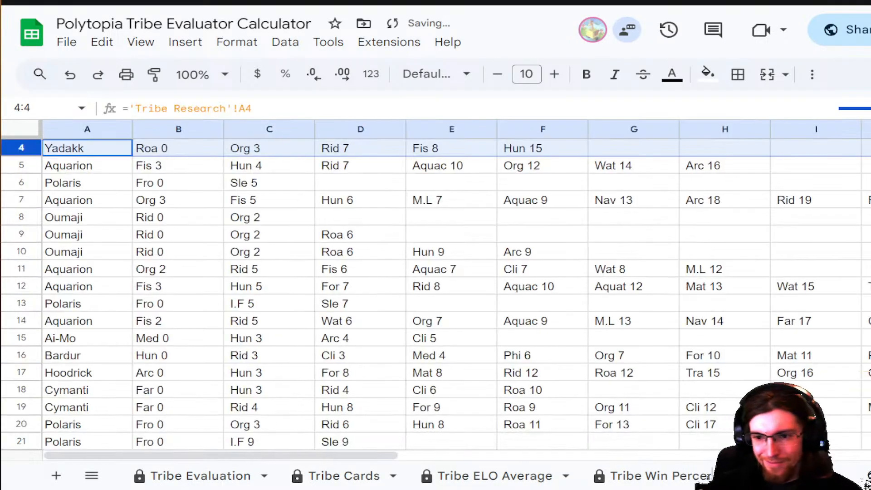
- Fill row 4's formulas down to row 2002
{"action": "scroll", "coordinate": [594, 353], "scroll_direction": "up", "scroll_amount": 1}
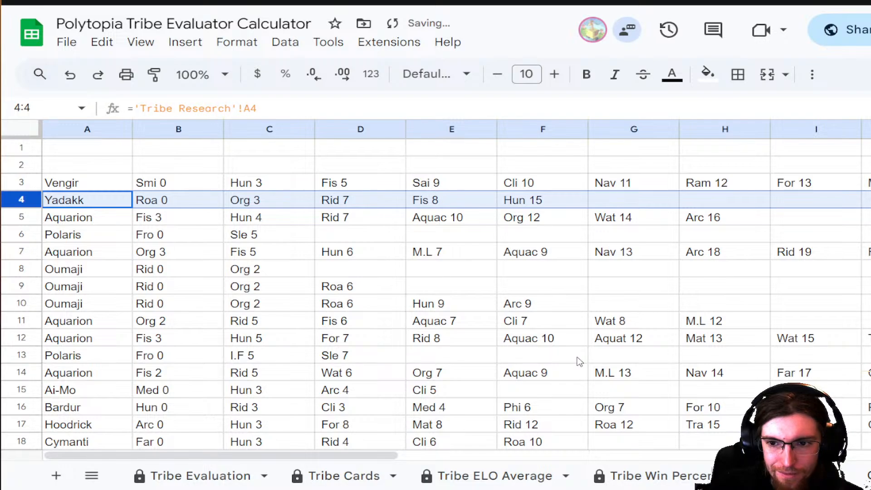
{"action": "left_click_drag", "start_coordinate": [330, 459], "coordinate": [863, 457]}
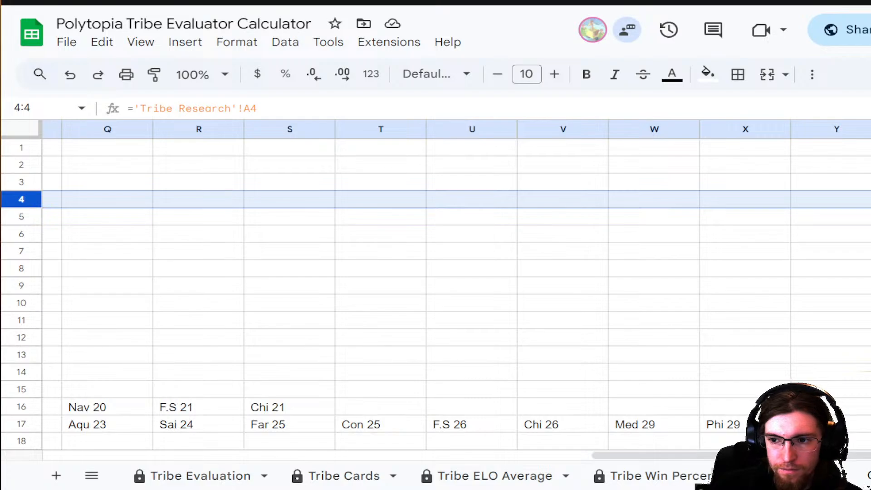
{"action": "left_click_drag", "start_coordinate": [870, 207], "coordinate": [870, 483]}
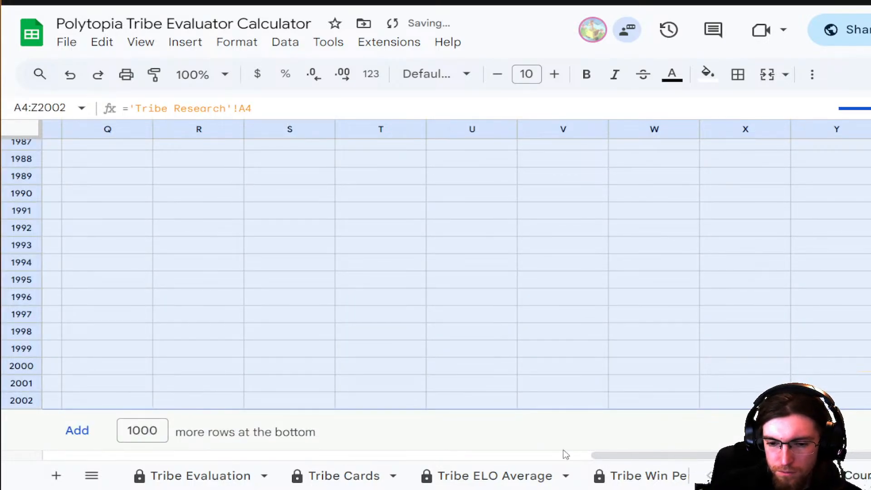
{"action": "scroll", "coordinate": [477, 474], "scroll_direction": "down", "scroll_amount": 5}
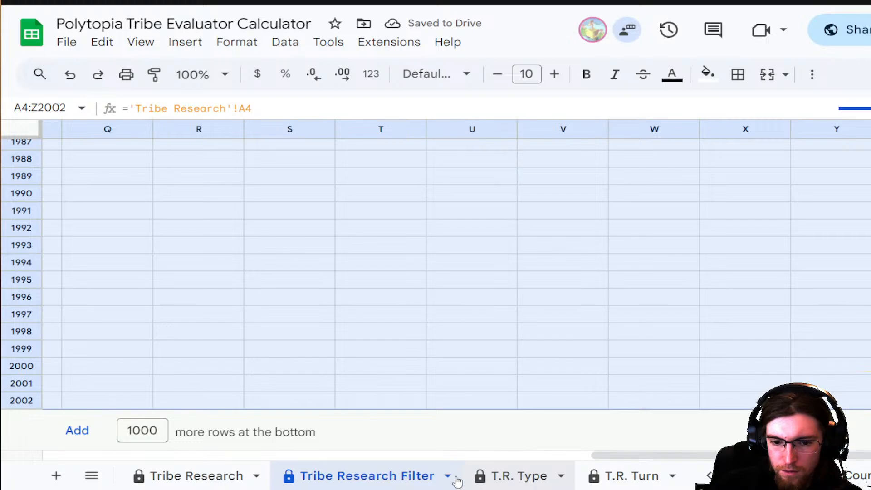
- Spot-check filled formulas near row 1998, such as U1998, then go to the Tribe Research sheet
{"action": "left_click", "coordinate": [315, 356]}
{"action": "left_click", "coordinate": [151, 356]}
{"action": "left_click", "coordinate": [482, 335]}
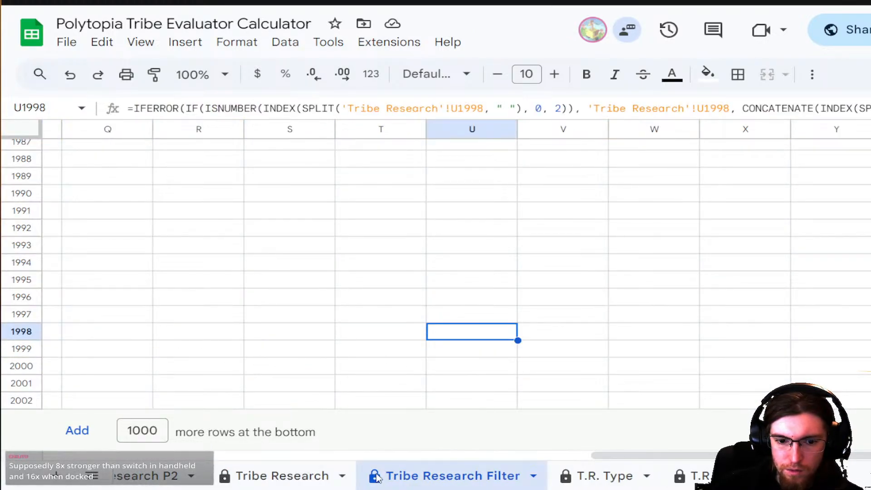
{"action": "left_click", "coordinate": [286, 482]}
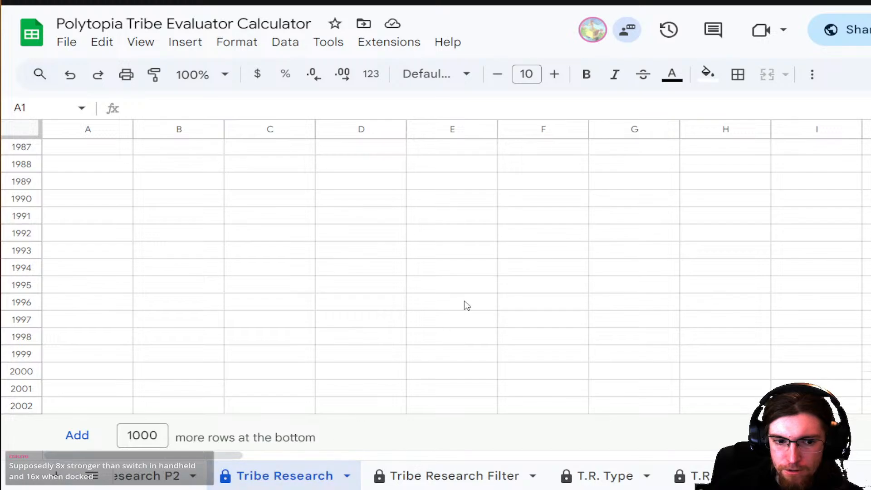
{"action": "scroll", "coordinate": [690, 282], "scroll_direction": "up", "scroll_amount": 20}
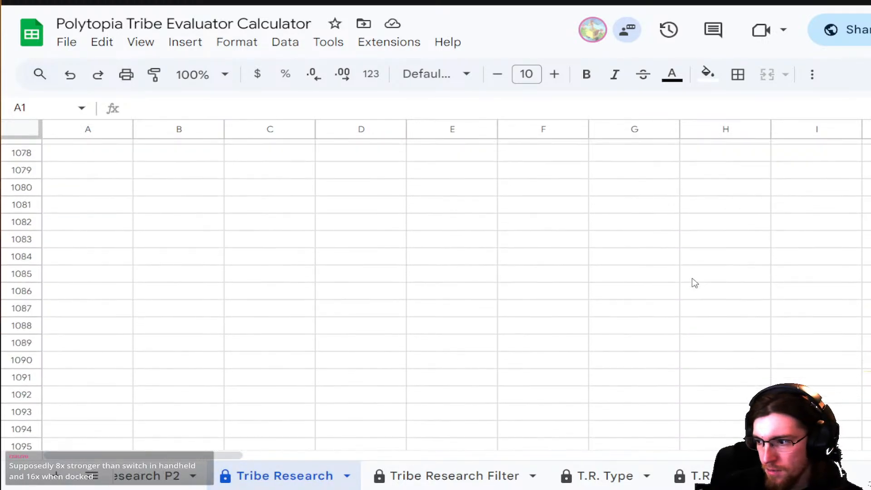
{"action": "scroll", "coordinate": [695, 284], "scroll_direction": "up", "scroll_amount": 20}
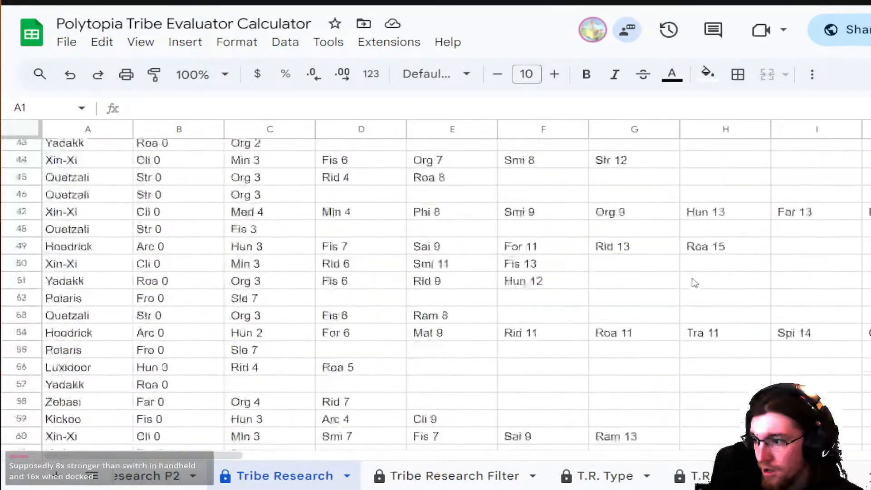
{"action": "scroll", "coordinate": [695, 284], "scroll_direction": "up", "scroll_amount": 14}
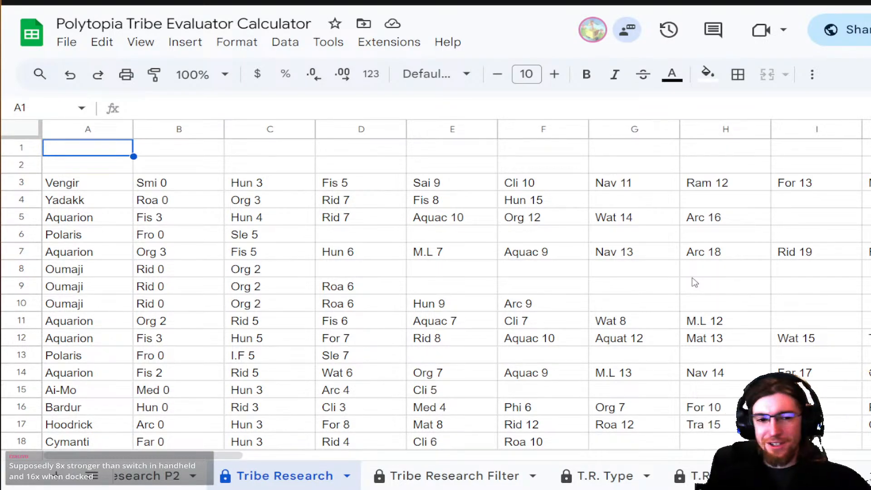
- Select row 4 and try extending it downward, undoing the stray selections
{"action": "left_click", "coordinate": [24, 199]}
{"action": "left_click_drag", "start_coordinate": [195, 456], "coordinate": [869, 447]}
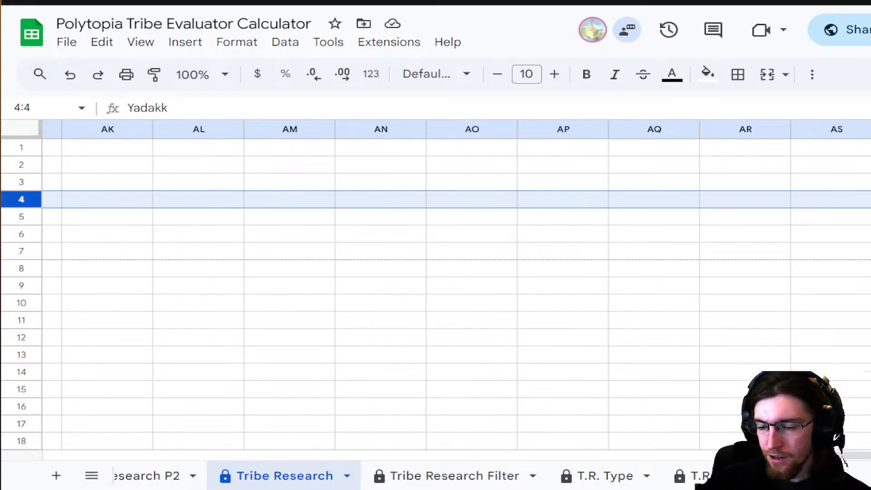
{"action": "scroll", "coordinate": [436, 295], "scroll_direction": "down", "scroll_amount": 20}
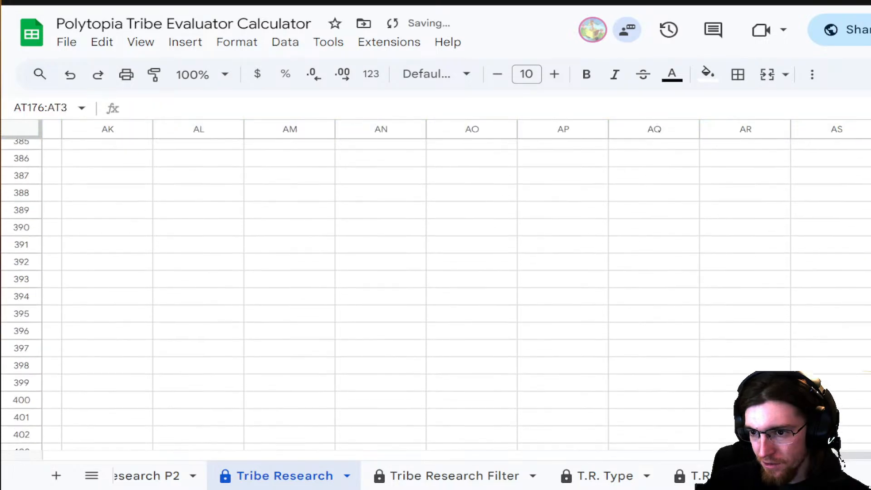
{"action": "scroll", "coordinate": [436, 295], "scroll_direction": "down", "scroll_amount": 20}
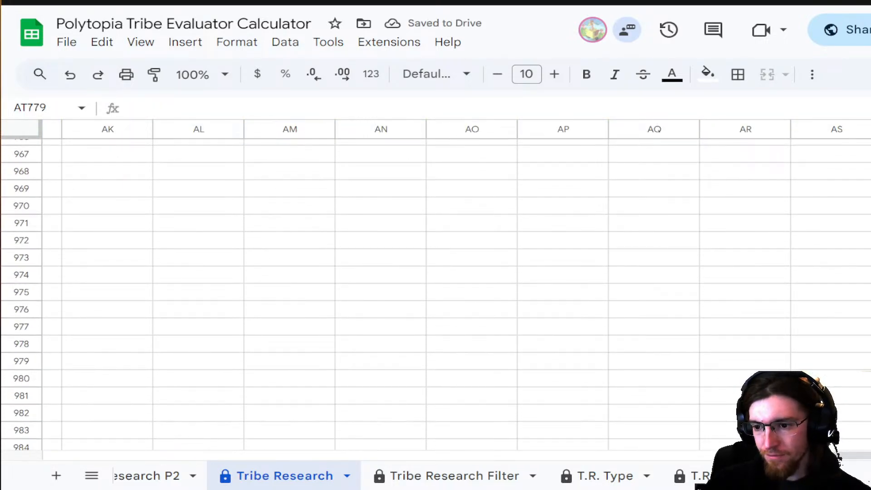
{"action": "key", "text": "ctrl+z"}
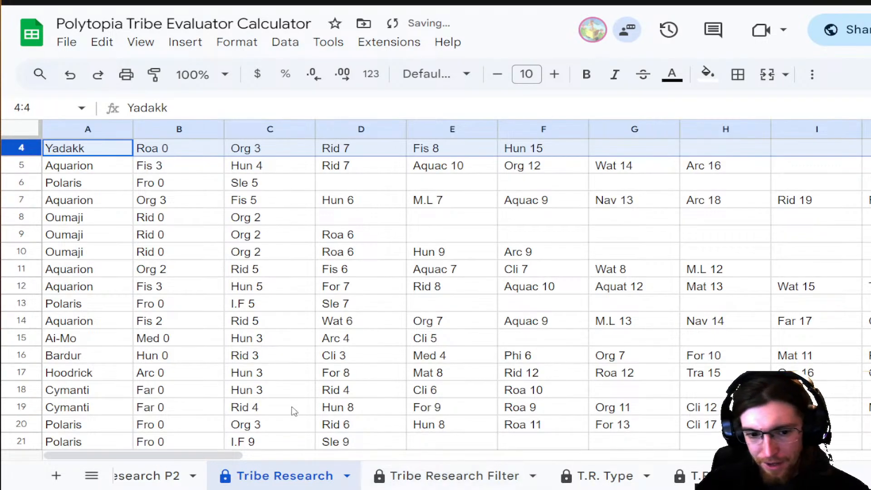
{"action": "scroll", "coordinate": [291, 400], "scroll_direction": "up", "scroll_amount": 1}
{"action": "left_click_drag", "start_coordinate": [195, 456], "coordinate": [821, 457]}
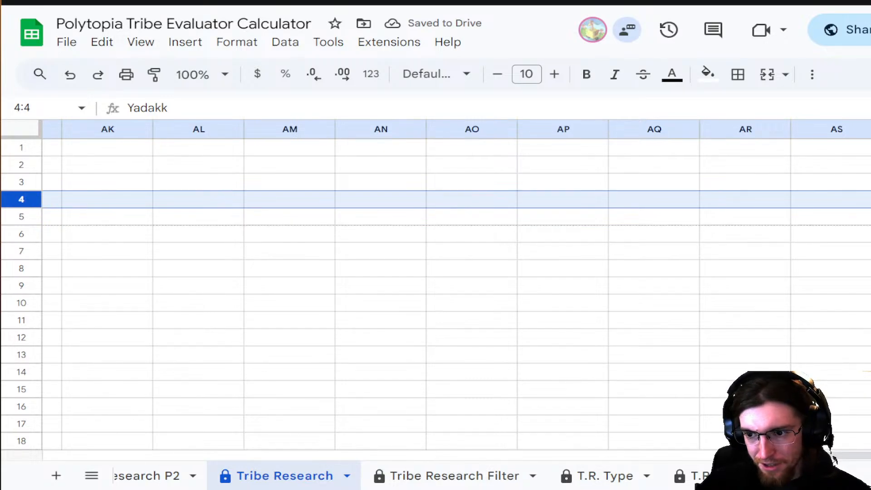
{"action": "scroll", "coordinate": [435, 295], "scroll_direction": "down", "scroll_amount": 20}
{"action": "left_click", "coordinate": [869, 294]}
{"action": "left_click_drag", "start_coordinate": [869, 294], "coordinate": [869, 447]}
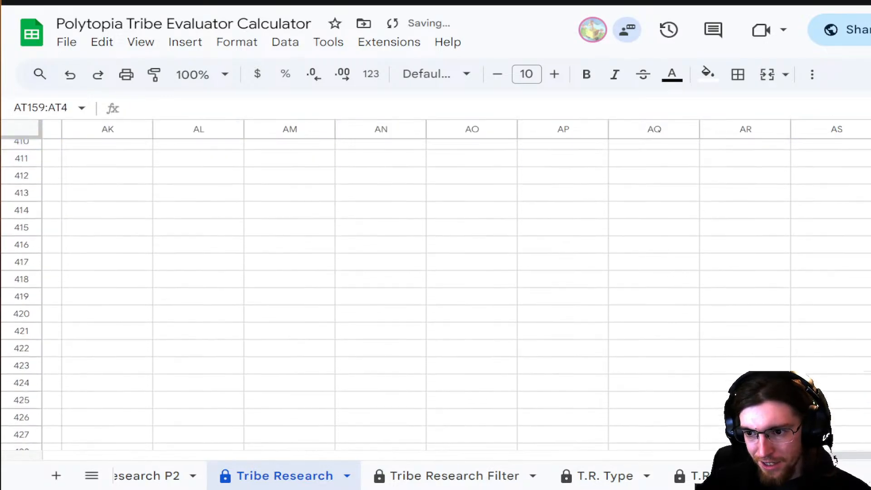
{"action": "left_click_drag", "start_coordinate": [869, 363], "coordinate": [869, 448]}
{"action": "key", "text": "ctrl+z"}
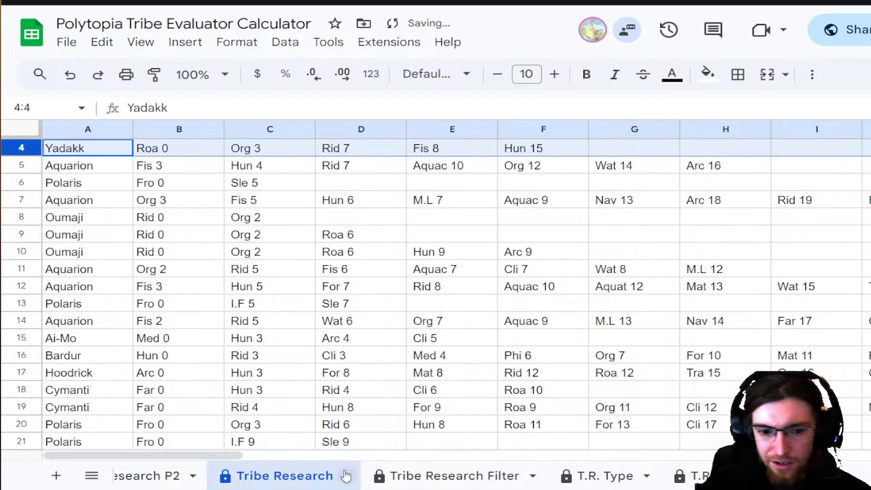
- Extend the row 4 selection to A4:AT2002 with Ctrl+Shift+End
{"action": "scroll", "coordinate": [332, 445], "scroll_direction": "up", "scroll_amount": 2}
{"action": "left_click_drag", "start_coordinate": [218, 455], "coordinate": [869, 455]}
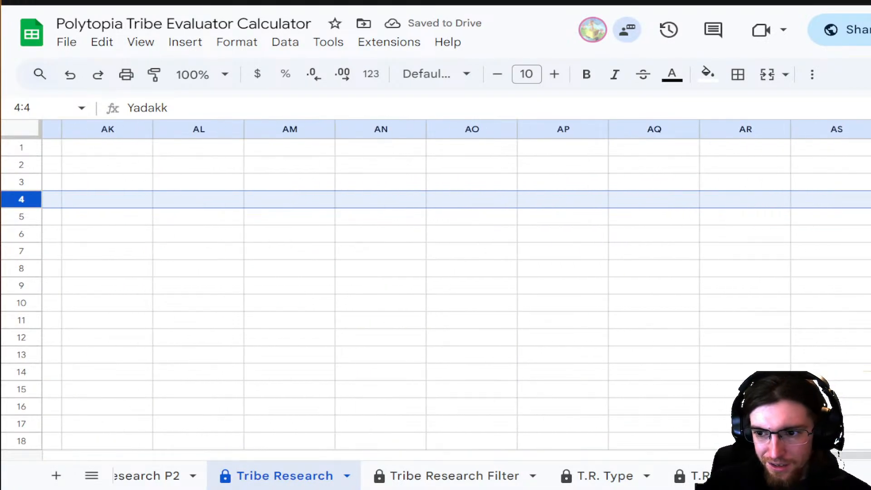
{"action": "scroll", "coordinate": [576, 377], "scroll_direction": "down", "scroll_amount": 20}
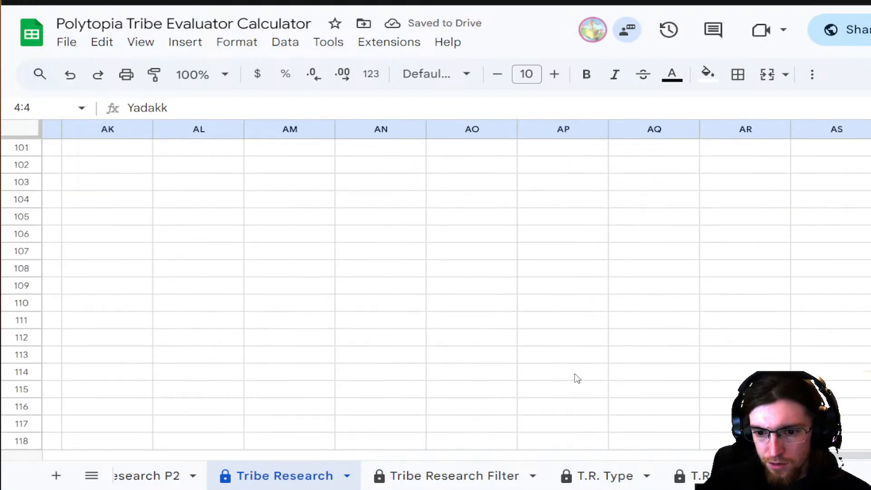
{"action": "scroll", "coordinate": [434, 385], "scroll_direction": "down", "scroll_amount": 20}
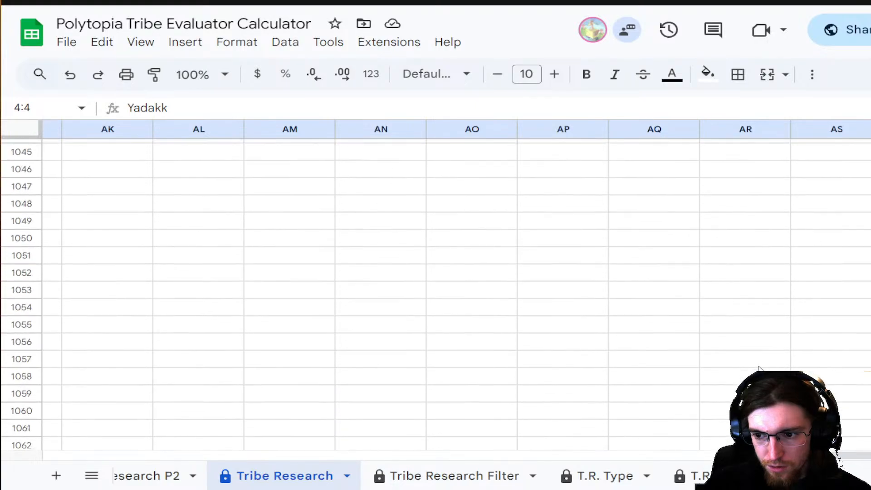
{"action": "scroll", "coordinate": [761, 368], "scroll_direction": "down", "scroll_amount": 20}
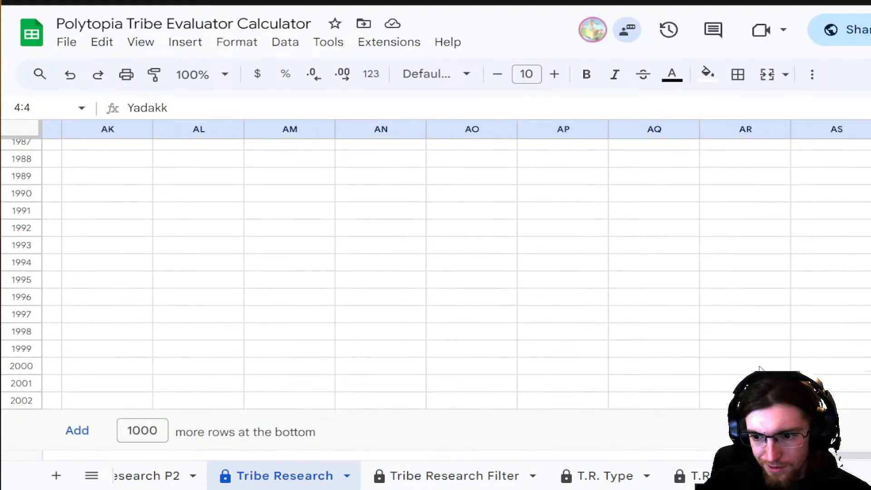
{"action": "key", "text": "ctrl+shift+End"}
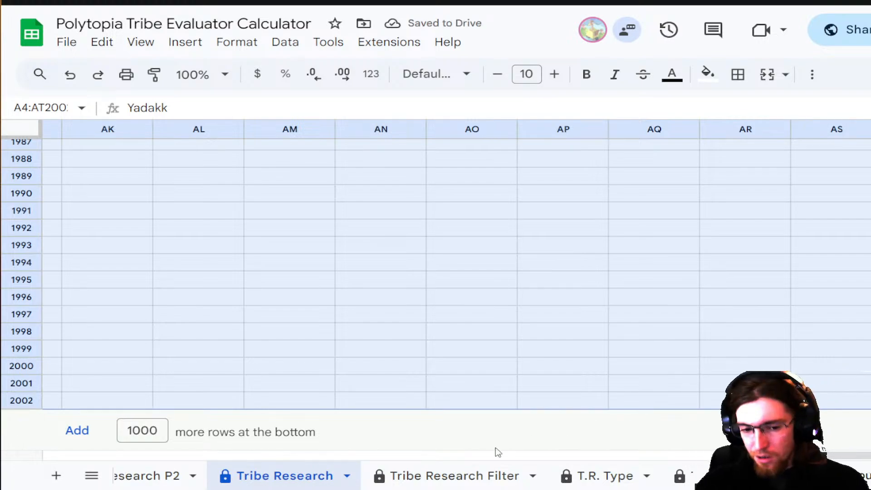
{"action": "scroll", "coordinate": [245, 481], "scroll_direction": "left", "scroll_amount": 3}
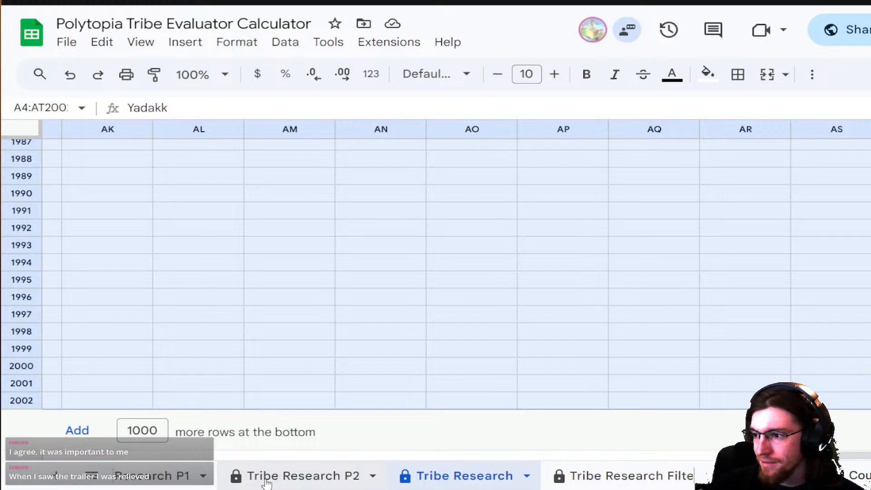
- On Tribe Research P2, select row 4 down to row 1002 (A4:Z1002), then go to Tribe Research P1
{"action": "left_click", "coordinate": [289, 476]}
{"action": "scroll", "coordinate": [689, 293], "scroll_direction": "up", "scroll_amount": 20}
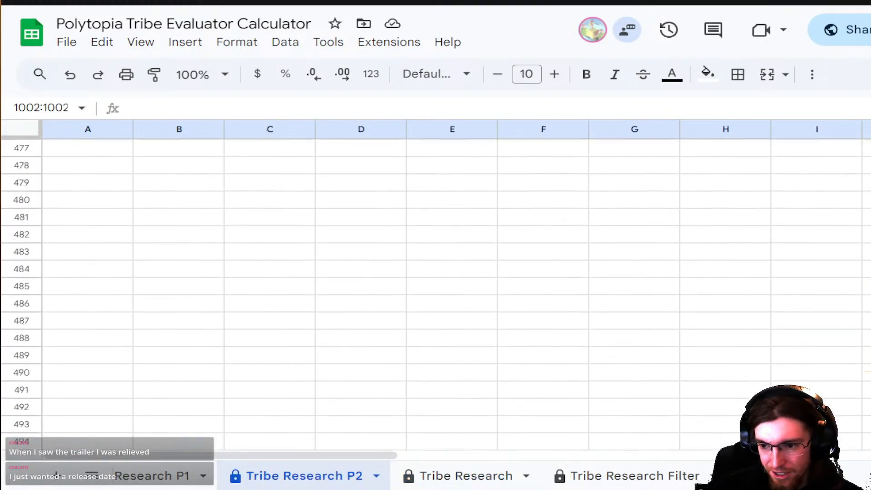
{"action": "scroll", "coordinate": [689, 293], "scroll_direction": "up", "scroll_amount": 20}
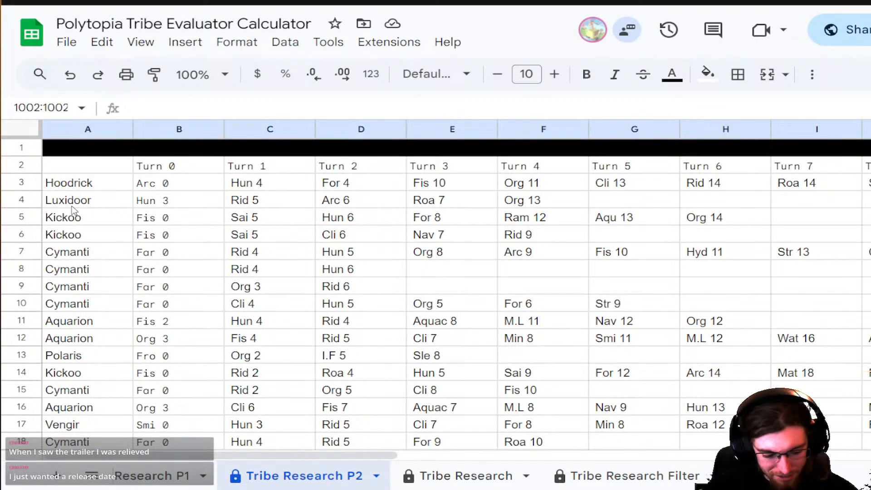
{"action": "left_click", "coordinate": [18, 201]}
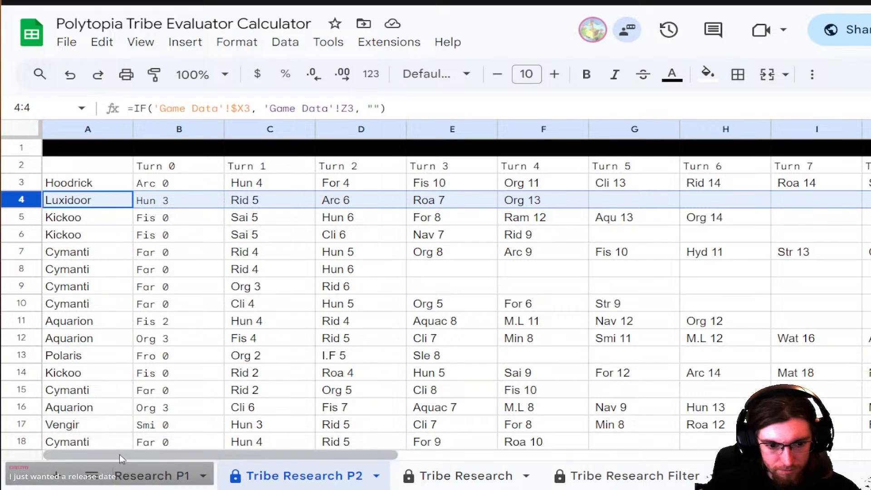
{"action": "left_click_drag", "start_coordinate": [119, 454], "coordinate": [668, 455]}
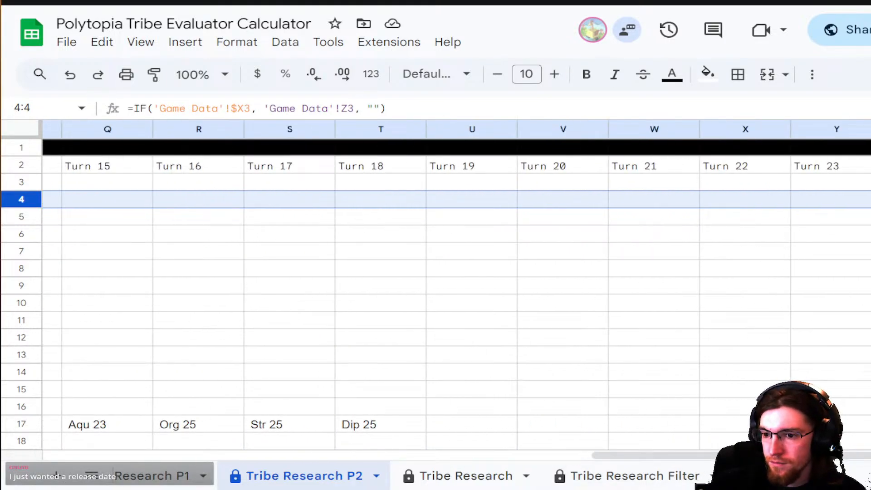
{"action": "scroll", "coordinate": [831, 319], "scroll_direction": "down", "scroll_amount": 20}
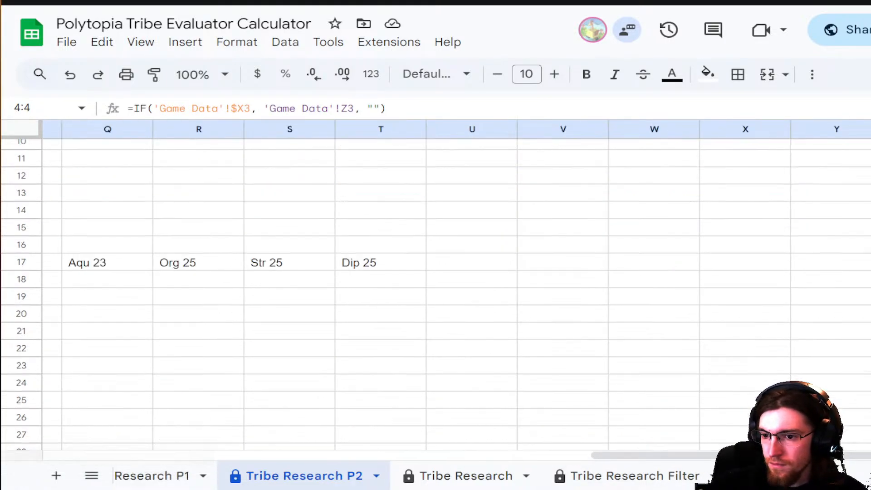
{"action": "scroll", "coordinate": [428, 352], "scroll_direction": "down", "scroll_amount": 20}
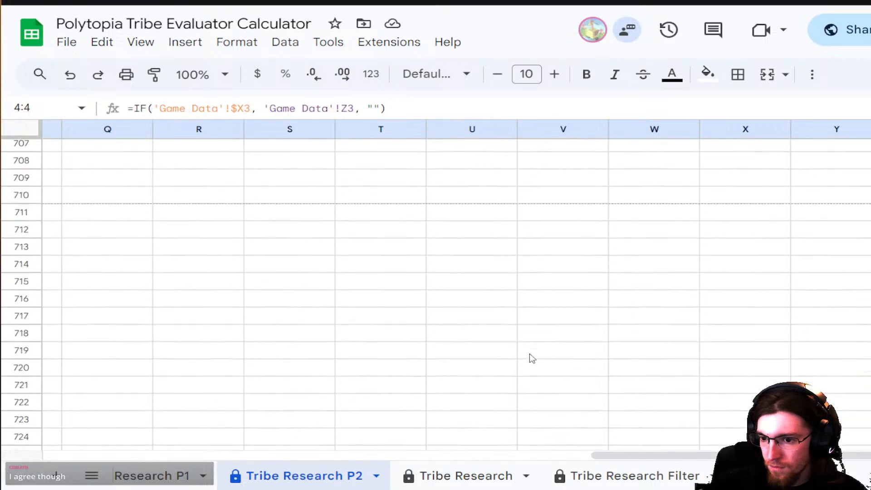
{"action": "left_click_drag", "start_coordinate": [863, 384], "coordinate": [863, 402]}
{"action": "left_click", "coordinate": [155, 475]}
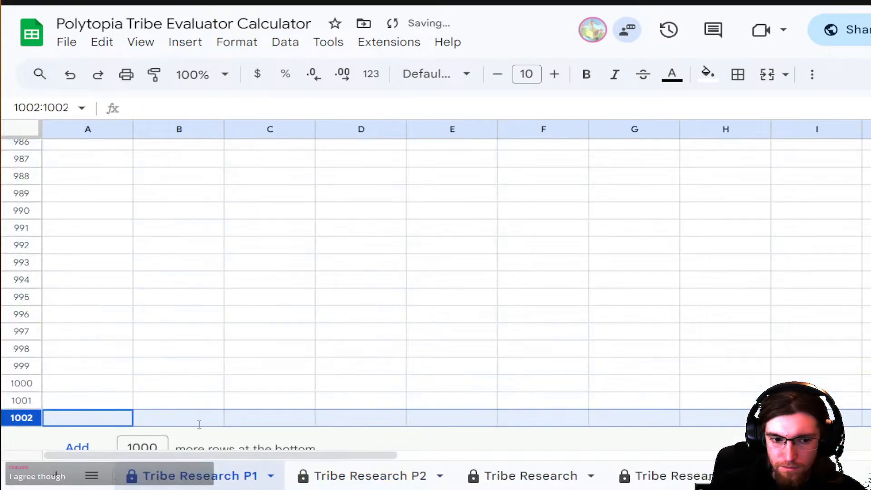
- Select row 4 on Tribe Research P1 and undo a stray click further down
{"action": "scroll", "coordinate": [362, 317], "scroll_direction": "up", "scroll_amount": 15}
{"action": "scroll", "coordinate": [362, 317], "scroll_direction": "up", "scroll_amount": 20}
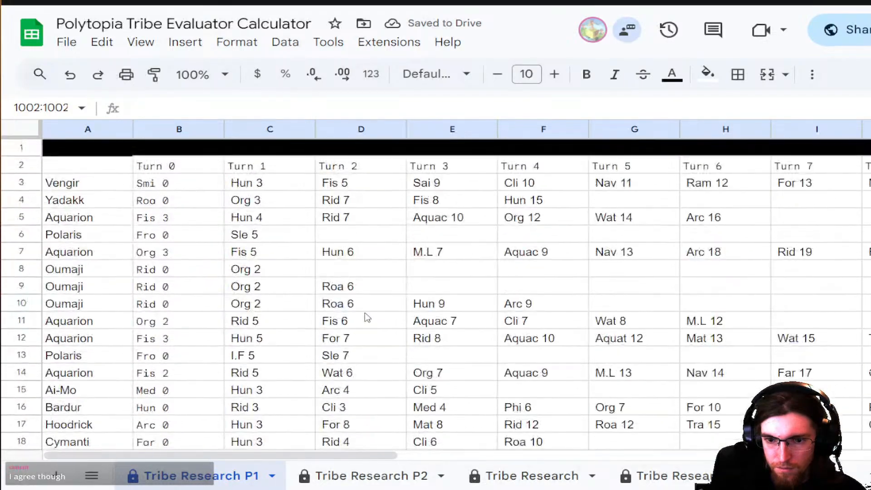
{"action": "left_click", "coordinate": [20, 199]}
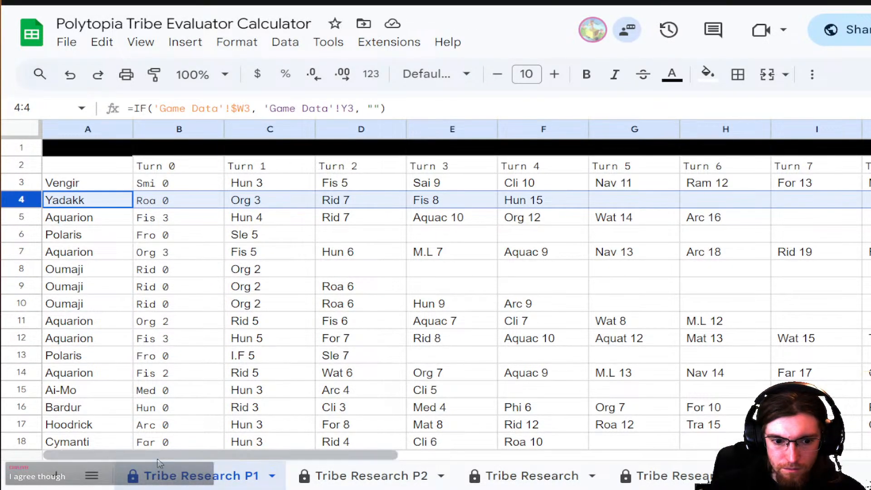
{"action": "left_click_drag", "start_coordinate": [217, 455], "coordinate": [767, 456]}
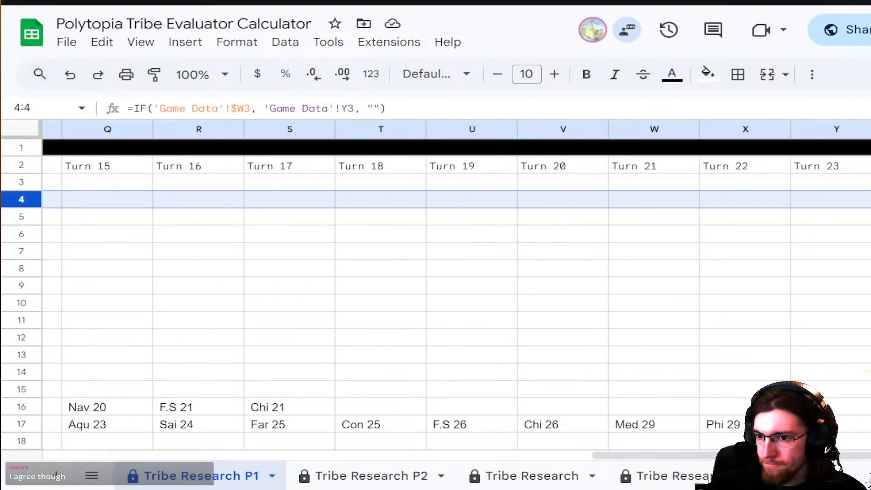
{"action": "scroll", "coordinate": [854, 314], "scroll_direction": "down", "scroll_amount": 20}
{"action": "left_click", "coordinate": [817, 322]}
{"action": "scroll", "coordinate": [817, 322], "scroll_direction": "down", "scroll_amount": 20}
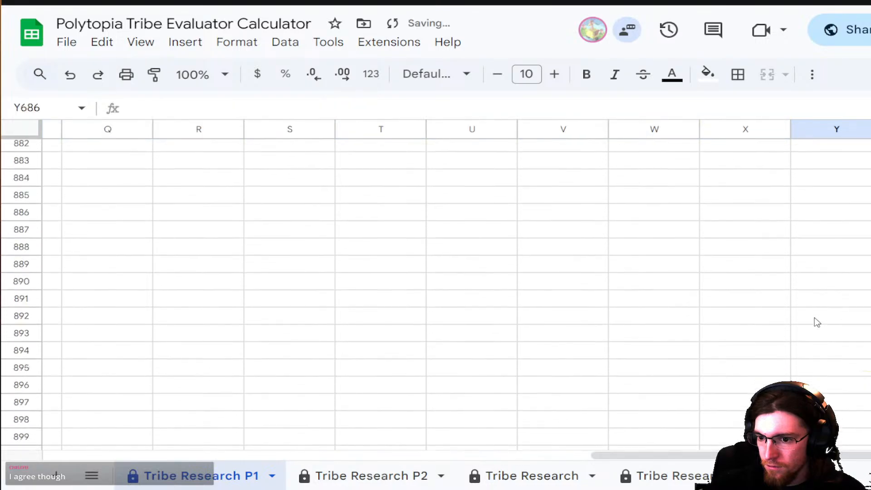
{"action": "scroll", "coordinate": [817, 323], "scroll_direction": "down", "scroll_amount": 10}
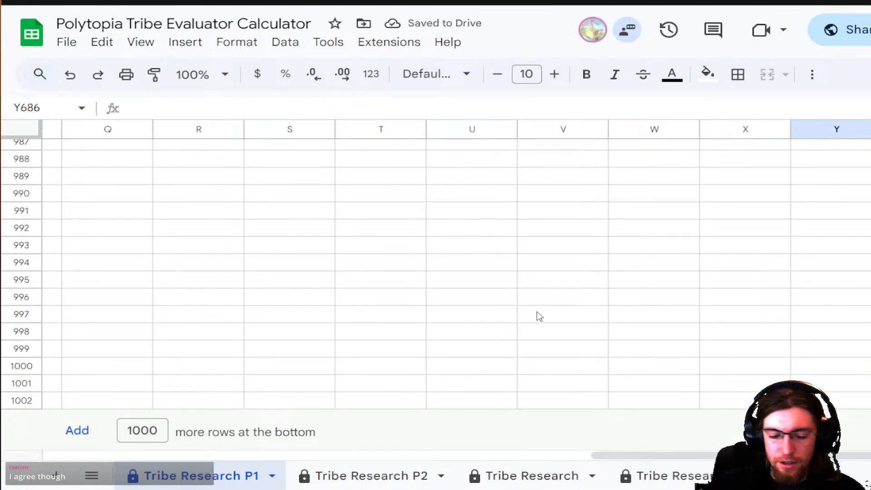
{"action": "key", "text": "ctrl+z"}
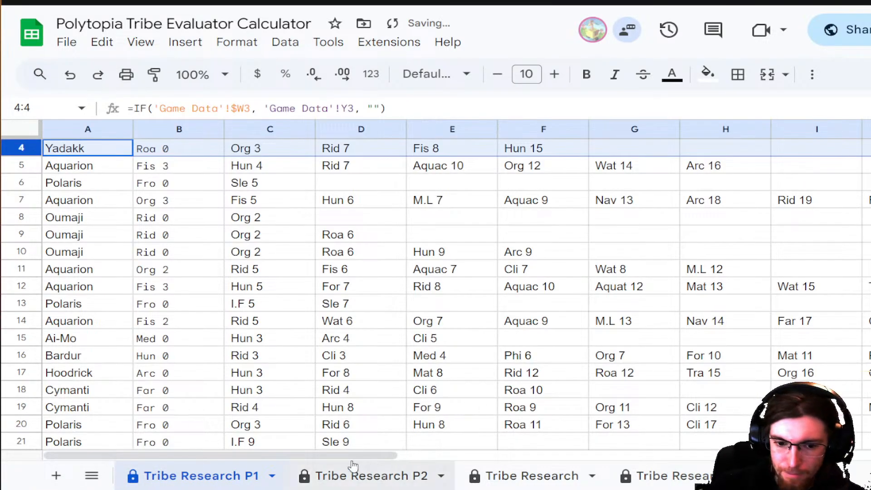
- Extend the selection from row 4 down to row 1002, covering A4:Z1002
{"action": "left_click_drag", "start_coordinate": [348, 456], "coordinate": [869, 456]}
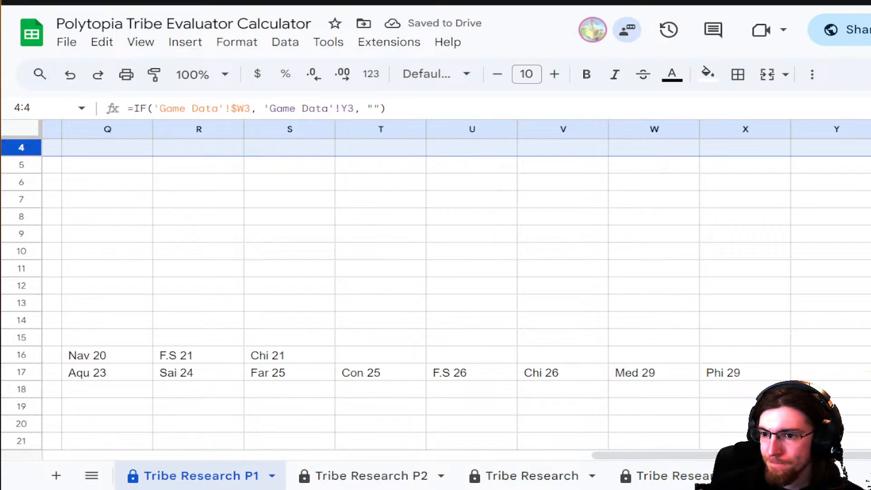
{"action": "scroll", "coordinate": [668, 331], "scroll_direction": "down", "scroll_amount": 20}
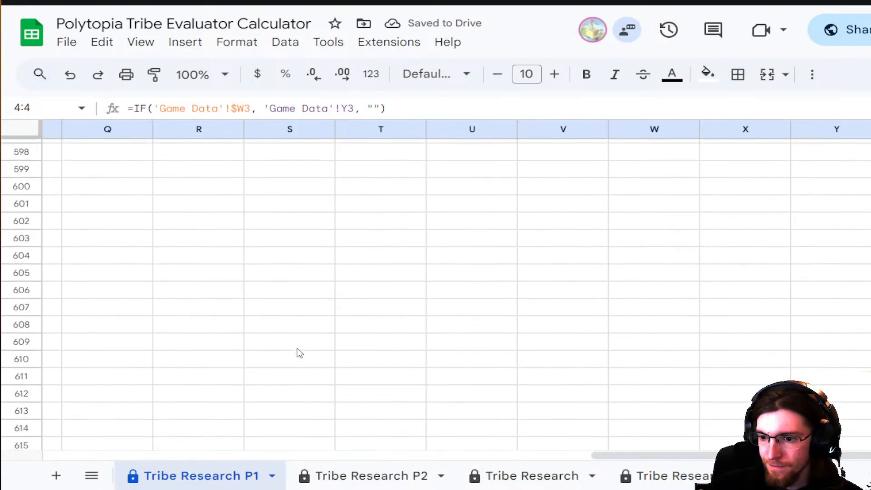
{"action": "scroll", "coordinate": [300, 353], "scroll_direction": "down", "scroll_amount": 20}
{"action": "key", "text": "ctrl+v"}
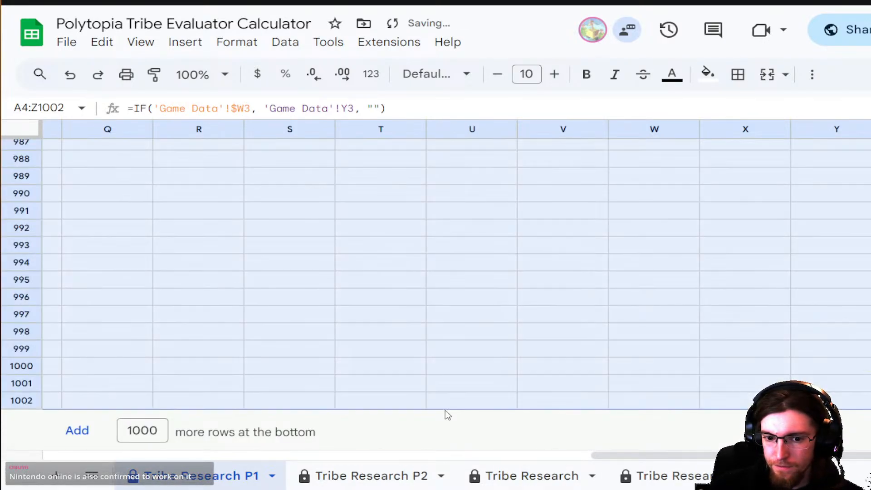
{"action": "scroll", "coordinate": [610, 483], "scroll_direction": "down", "scroll_amount": 4}
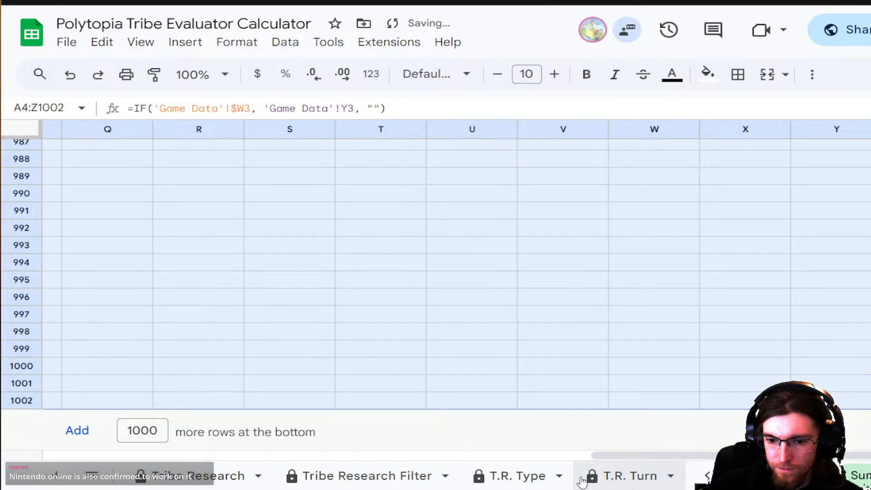
{"action": "scroll", "coordinate": [582, 482], "scroll_direction": "up", "scroll_amount": 4}
{"action": "scroll", "coordinate": [578, 475], "scroll_direction": "up", "scroll_amount": 3}
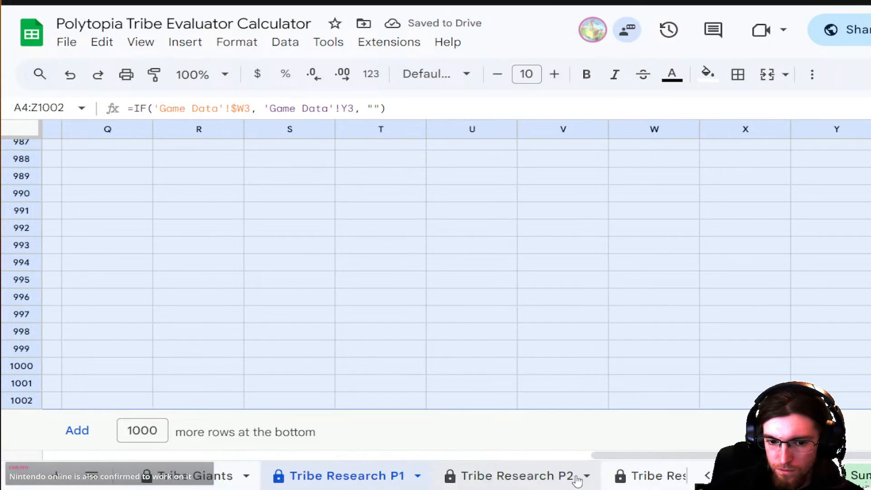
- On Tribe Giants, select from row 4 down to row 2002, then clear the selection
{"action": "left_click", "coordinate": [270, 477]}
{"action": "scroll", "coordinate": [430, 309], "scroll_direction": "up", "scroll_amount": 20}
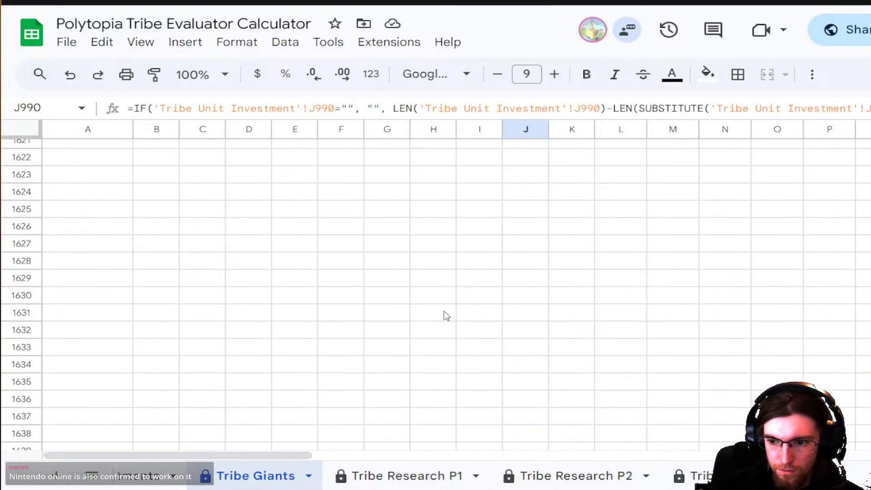
{"action": "scroll", "coordinate": [486, 314], "scroll_direction": "up", "scroll_amount": 20}
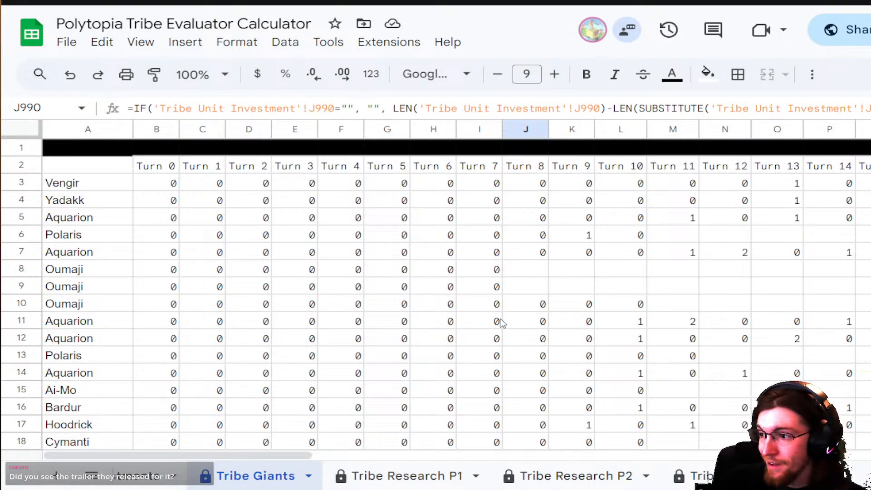
{"action": "left_click", "coordinate": [21, 200]}
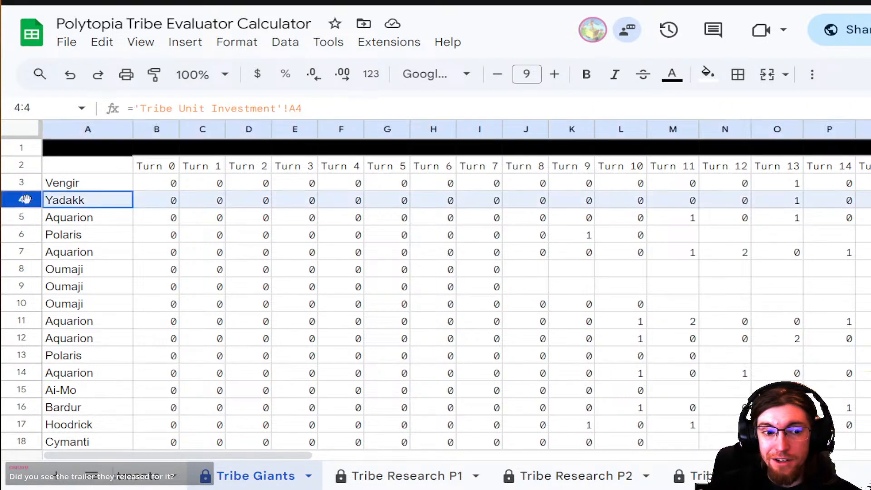
{"action": "left_click_drag", "start_coordinate": [159, 456], "coordinate": [794, 456]}
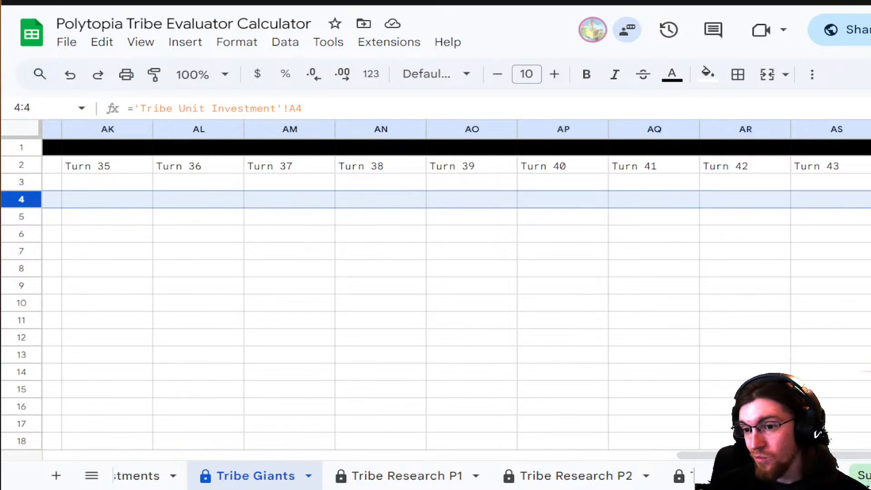
{"action": "scroll", "coordinate": [856, 245], "scroll_direction": "down", "scroll_amount": 20}
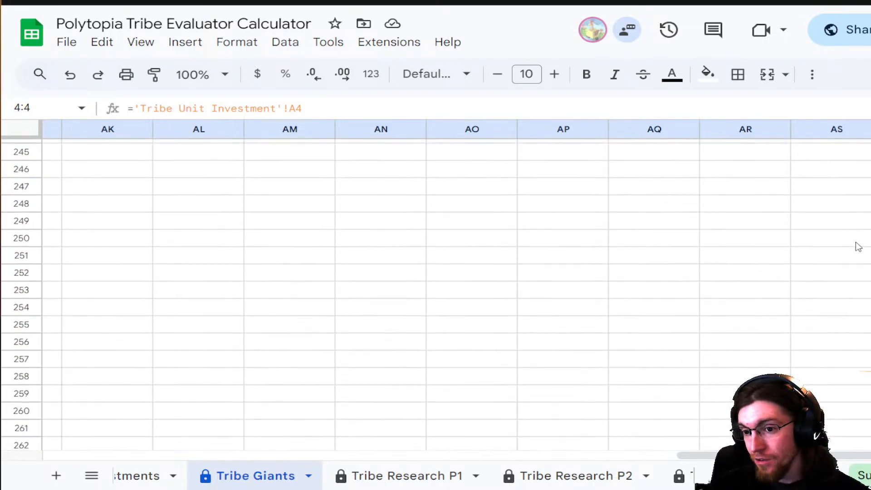
{"action": "scroll", "coordinate": [527, 317], "scroll_direction": "down", "scroll_amount": 20}
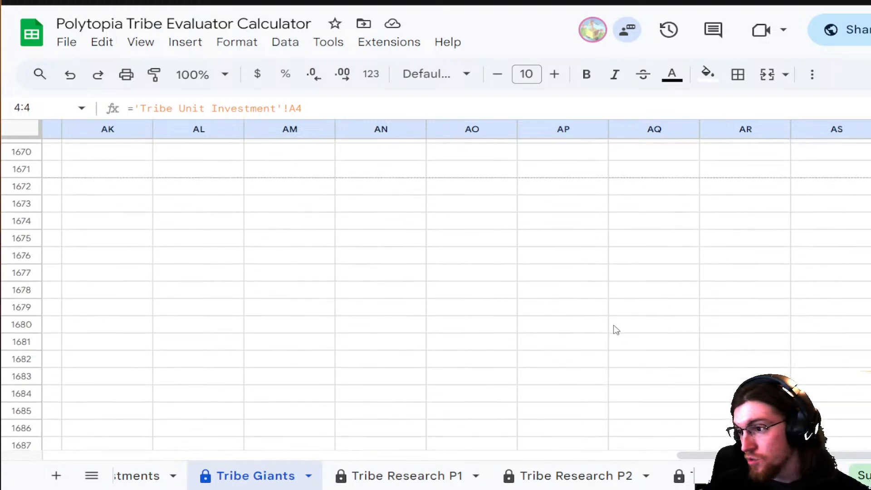
{"action": "left_click_drag", "start_coordinate": [662, 335], "coordinate": [718, 403]}
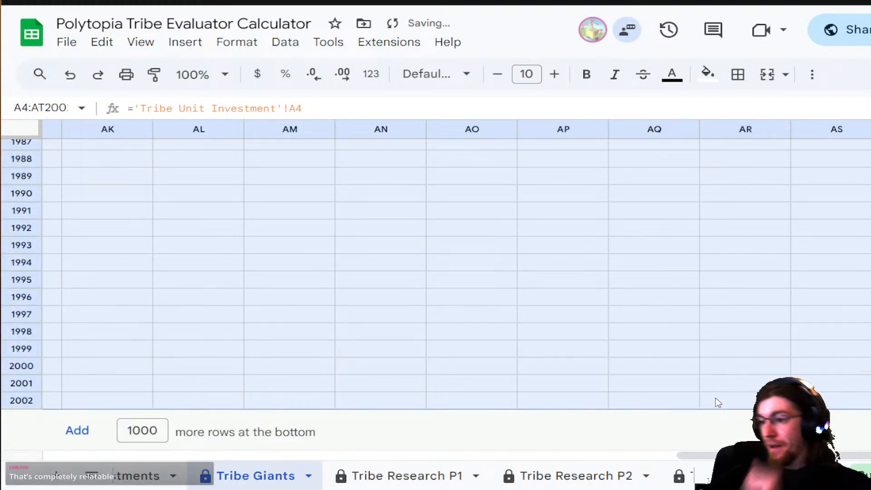
{"action": "left_click", "coordinate": [716, 285]}
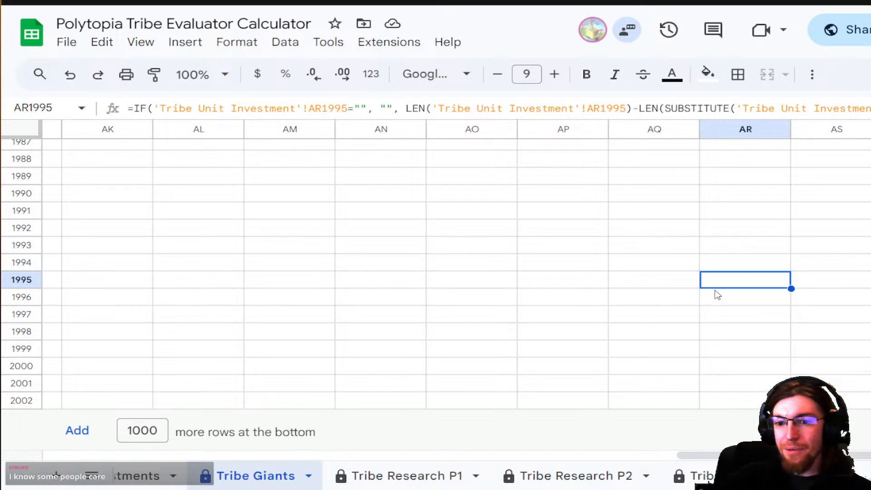
{"action": "scroll", "coordinate": [363, 472], "scroll_direction": "left", "scroll_amount": 5}
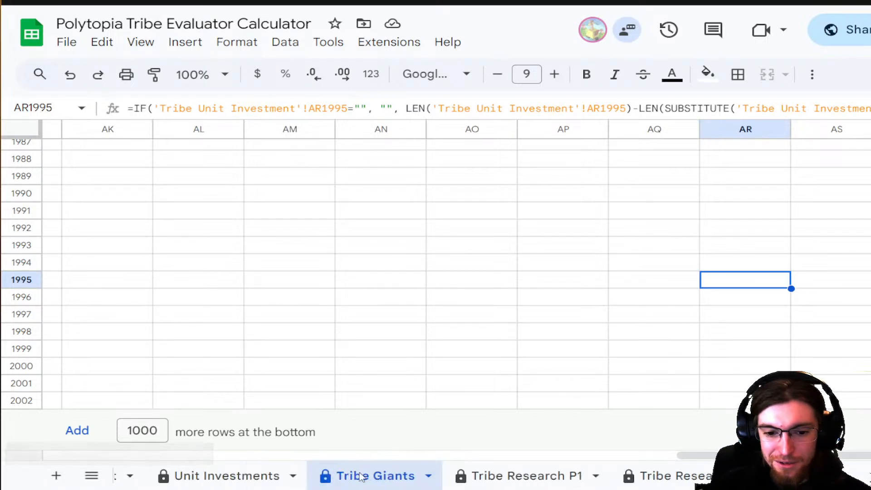
- Select the Unit Investments range A4:AT2002, from row 4 to the bottom-right corner
{"action": "left_click", "coordinate": [398, 476]}
{"action": "scroll", "coordinate": [534, 369], "scroll_direction": "up", "scroll_amount": 20}
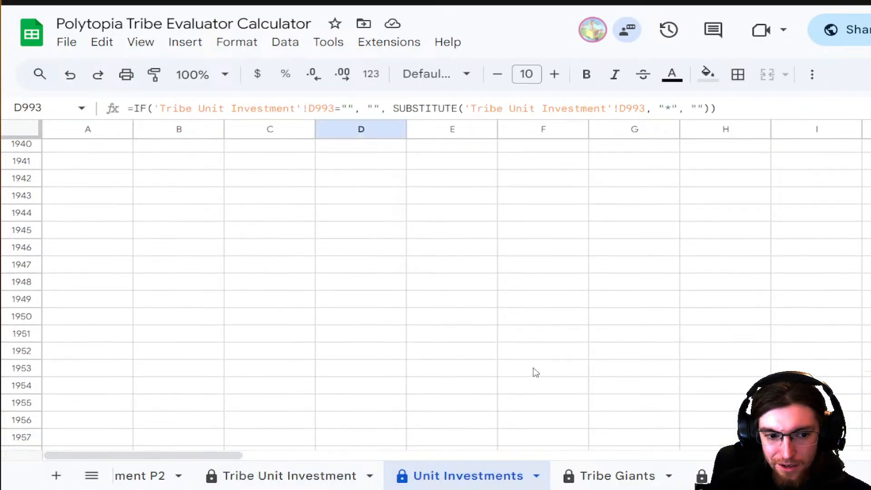
{"action": "scroll", "coordinate": [548, 372], "scroll_direction": "up", "scroll_amount": 20}
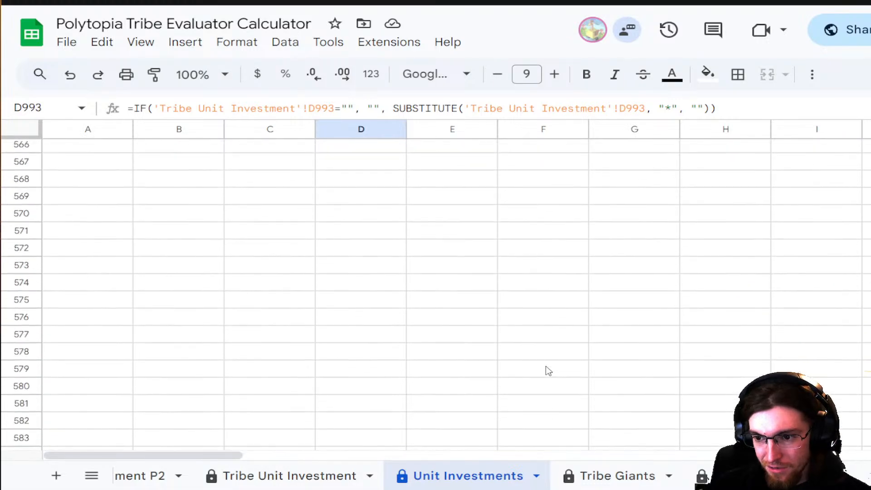
{"action": "scroll", "coordinate": [550, 367], "scroll_direction": "up", "scroll_amount": 10}
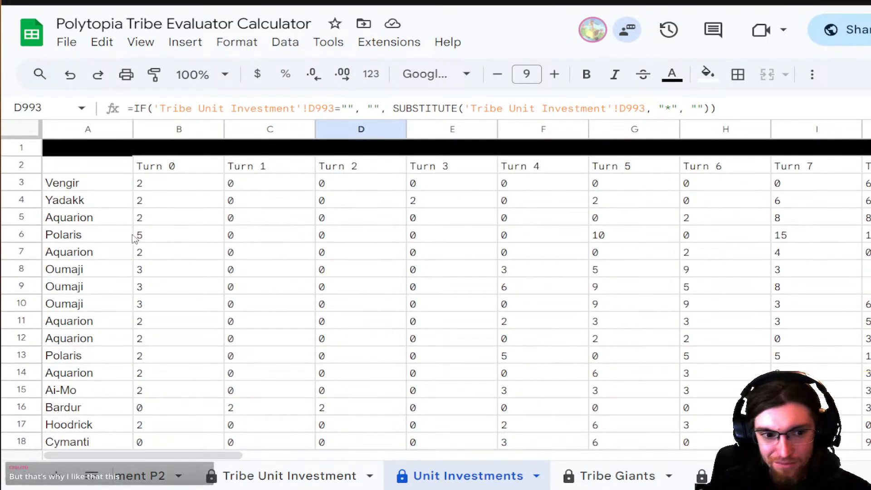
{"action": "left_click", "coordinate": [18, 200]}
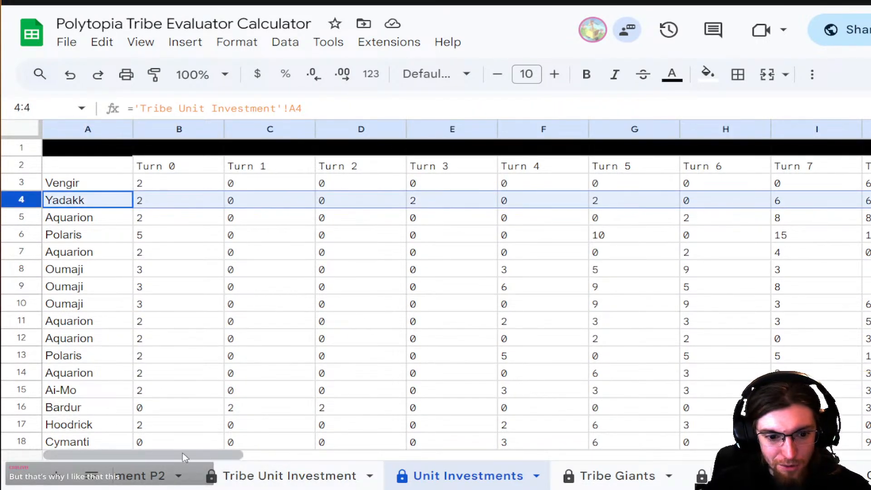
{"action": "scroll", "coordinate": [457, 285], "scroll_direction": "right", "scroll_amount": 15}
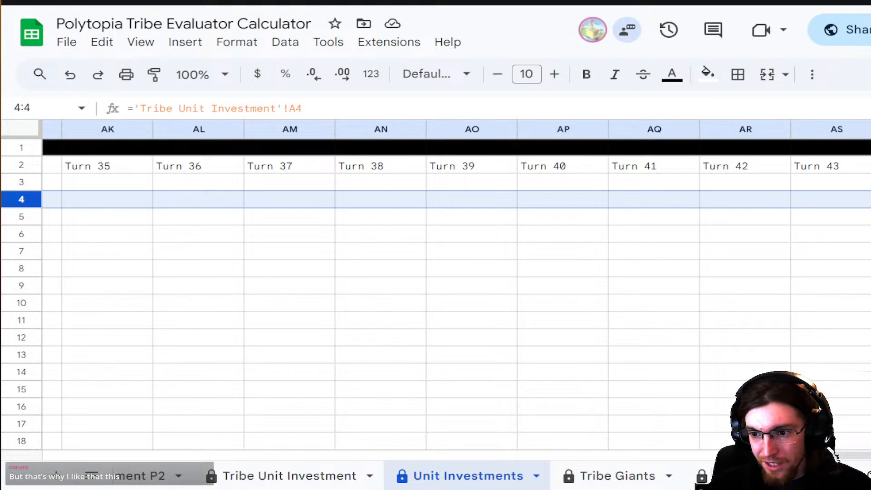
{"action": "scroll", "coordinate": [840, 272], "scroll_direction": "down", "scroll_amount": 20}
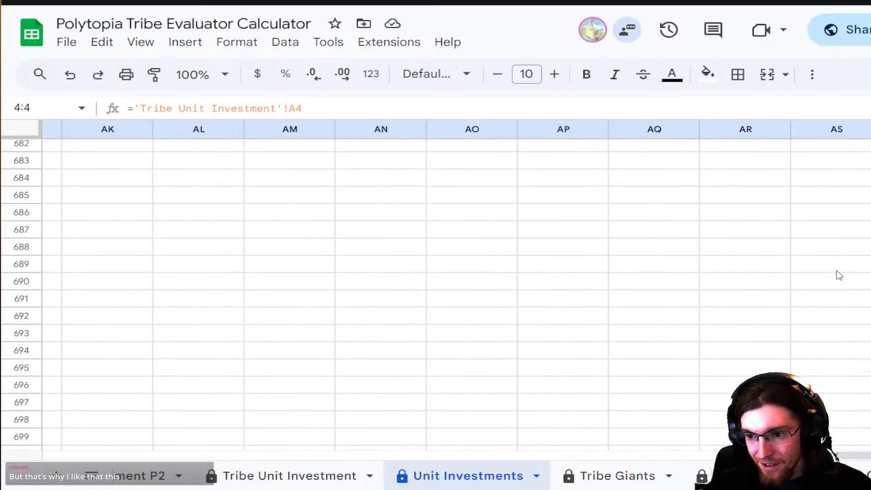
{"action": "scroll", "coordinate": [819, 293], "scroll_direction": "down", "scroll_amount": 20}
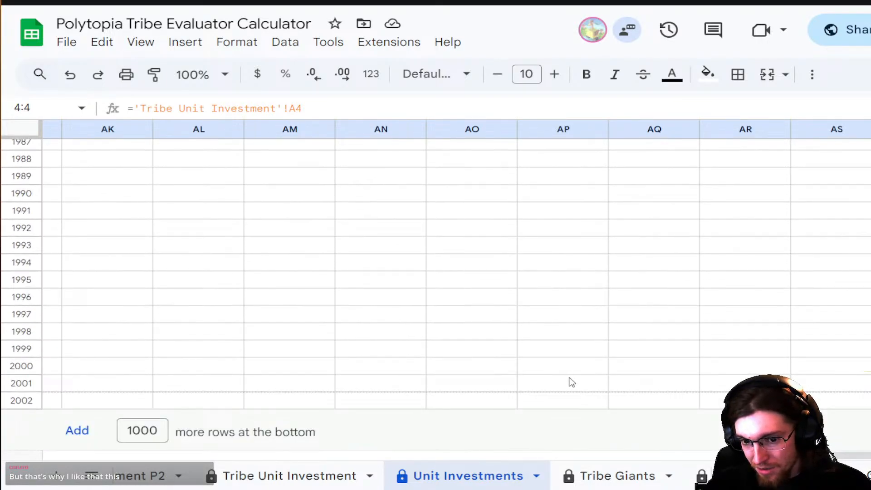
{"action": "left_click", "coordinate": [622, 403], "text": "shift"}
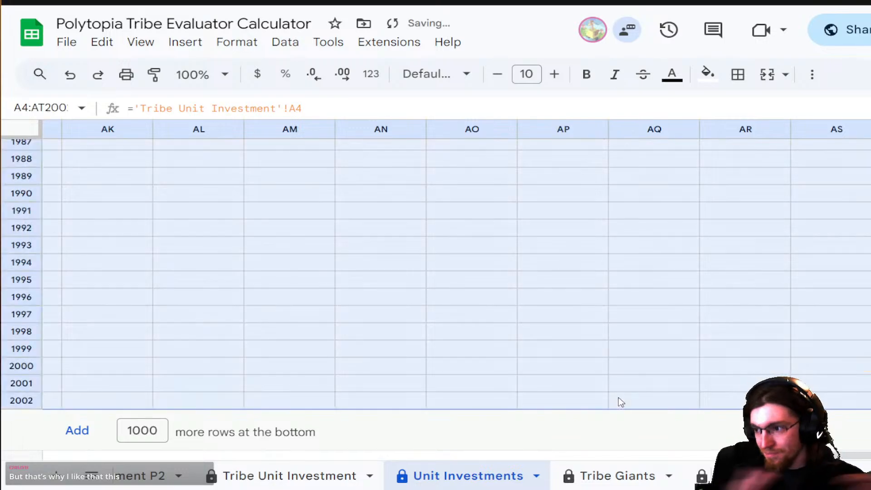
{"action": "left_click", "coordinate": [312, 475]}
- Start the Tribe Unit Investment selection at row 4, undoing an accidental selection change
{"action": "scroll", "coordinate": [853, 343], "scroll_direction": "up", "scroll_amount": 20}
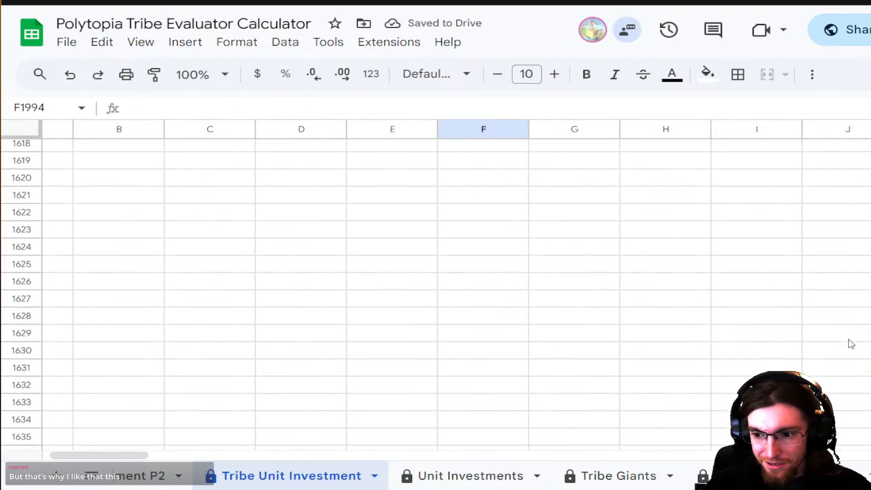
{"action": "scroll", "coordinate": [853, 343], "scroll_direction": "up", "scroll_amount": 20}
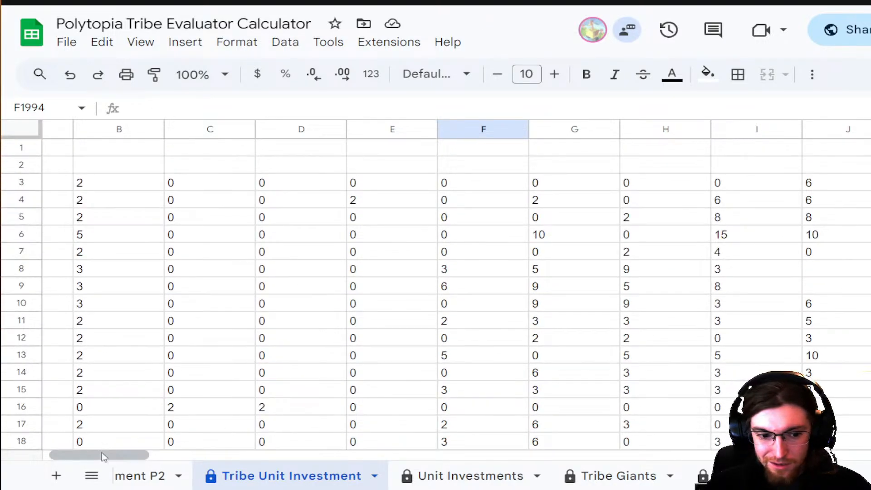
{"action": "left_click_drag", "start_coordinate": [100, 455], "coordinate": [855, 456]}
{"action": "left_click", "coordinate": [18, 200]}
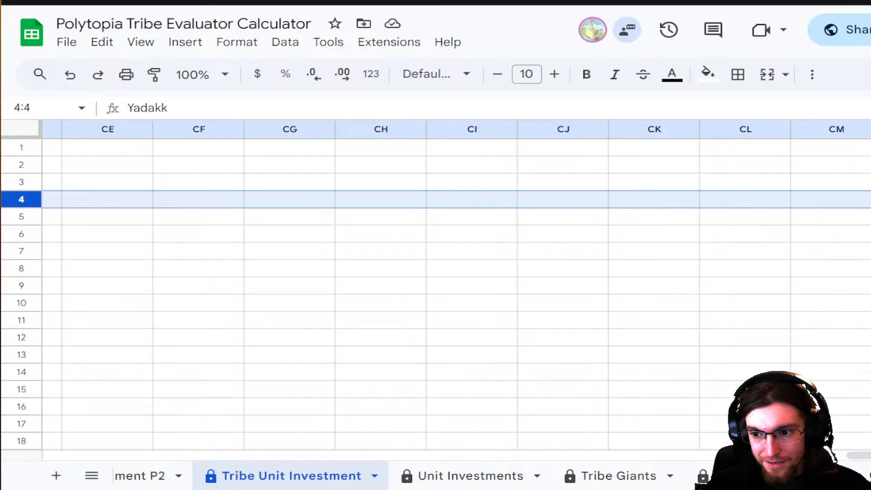
{"action": "scroll", "coordinate": [810, 297], "scroll_direction": "down", "scroll_amount": 20}
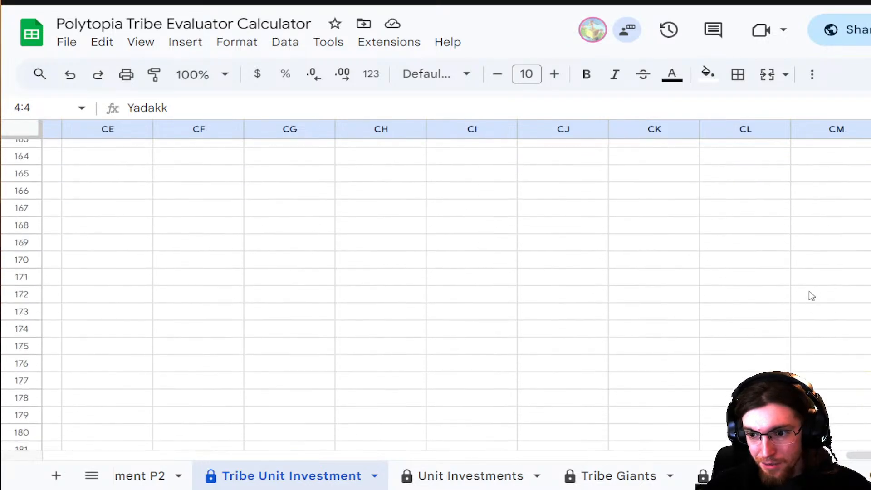
{"action": "right_click", "coordinate": [805, 298], "text": "shift"}
{"action": "scroll", "coordinate": [806, 297], "scroll_direction": "down", "scroll_amount": 20}
{"action": "left_click", "coordinate": [662, 269]}
{"action": "scroll", "coordinate": [661, 269], "scroll_direction": "down", "scroll_amount": 20}
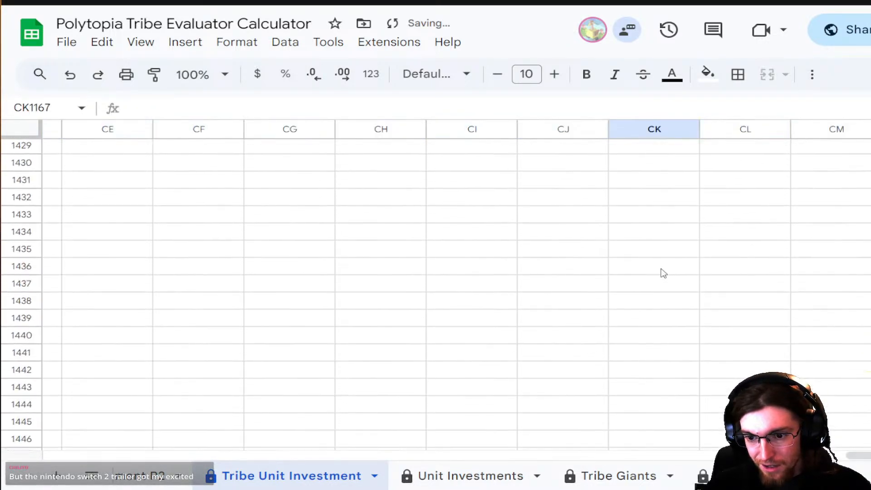
{"action": "key", "text": "ctrl+z"}
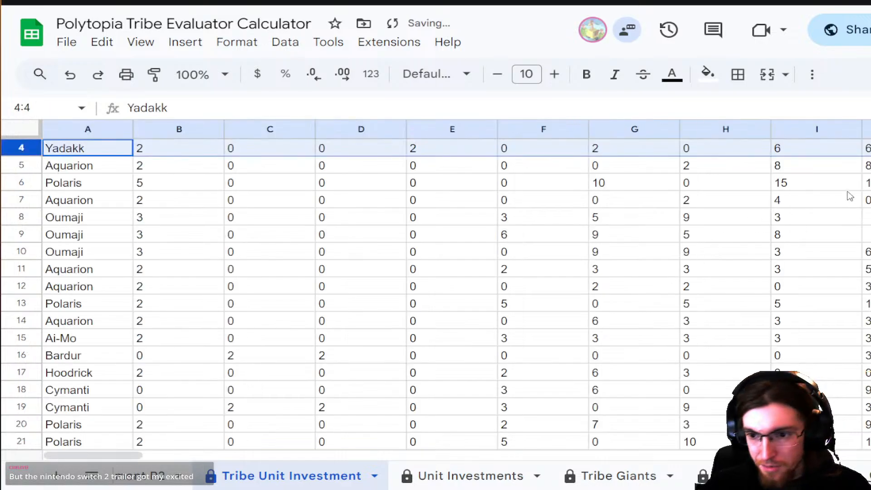
- Extend the Tribe Unit Investment selection to cover A4:CN2002
{"action": "left_click_drag", "start_coordinate": [93, 456], "coordinate": [854, 456]}
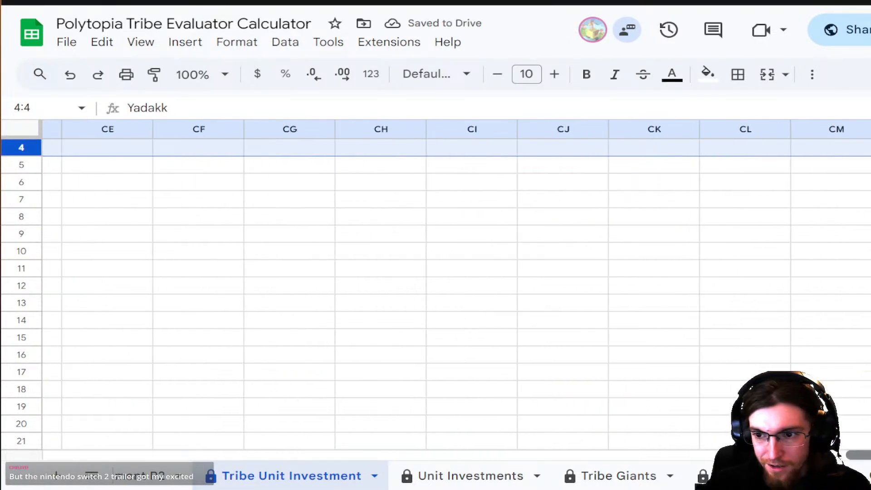
{"action": "scroll", "coordinate": [654, 301], "scroll_direction": "down", "scroll_amount": 20}
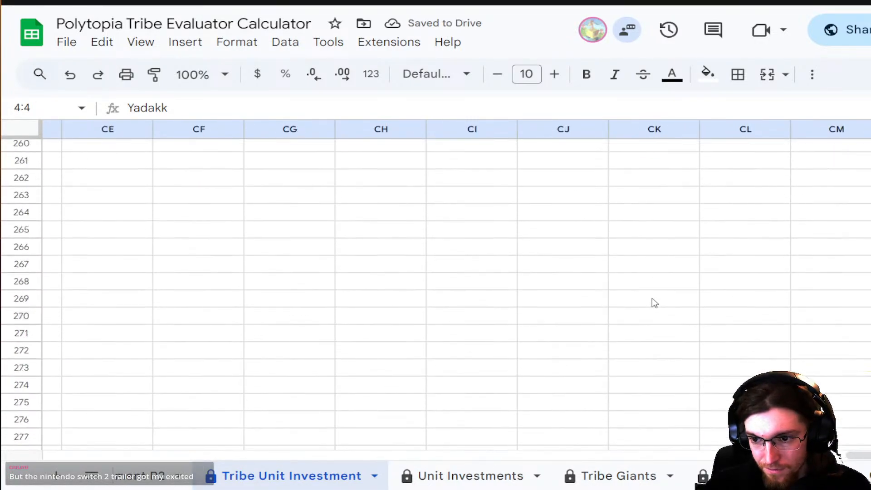
{"action": "scroll", "coordinate": [641, 325], "scroll_direction": "down", "scroll_amount": 20}
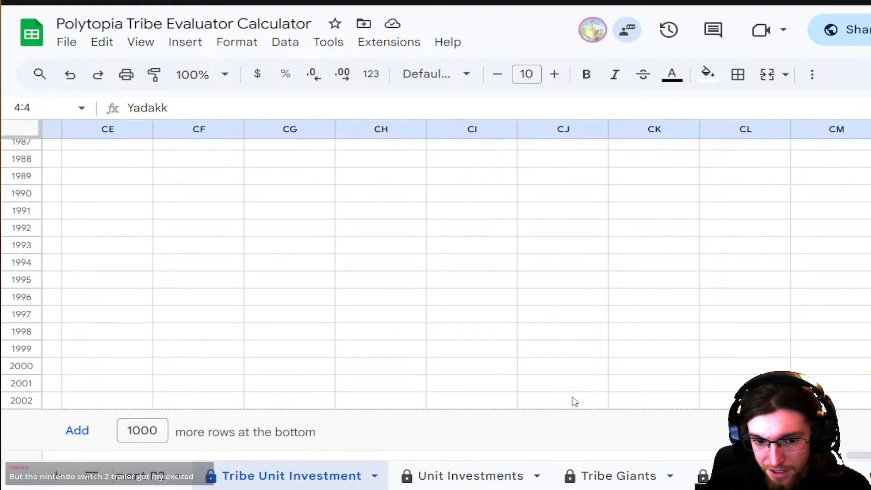
{"action": "key", "text": "ctrl+shift+End"}
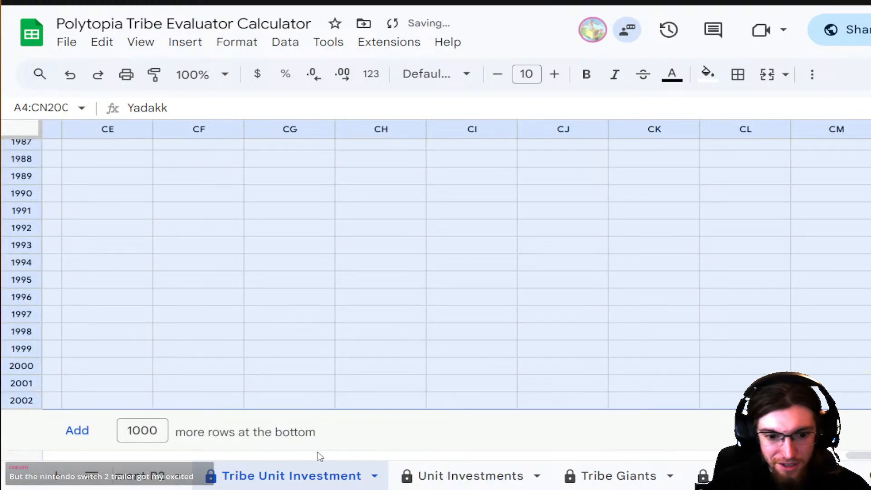
{"action": "scroll", "coordinate": [345, 477], "scroll_direction": "left", "scroll_amount": 3}
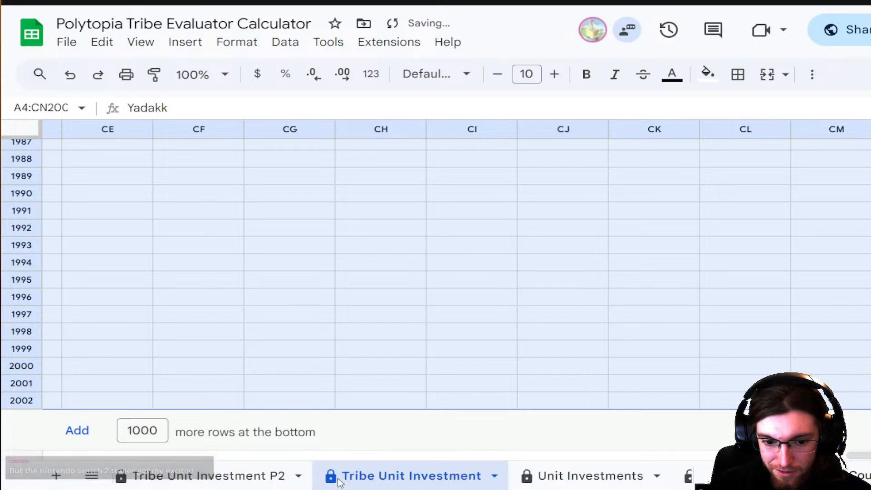
{"action": "scroll", "coordinate": [340, 480], "scroll_direction": "left", "scroll_amount": 3}
{"action": "left_click", "coordinate": [340, 478]}
- Select rows 4–1002 (A4:BG1002) on Tribe Unit Investment P2
{"action": "scroll", "coordinate": [245, 338], "scroll_direction": "up", "scroll_amount": 20}
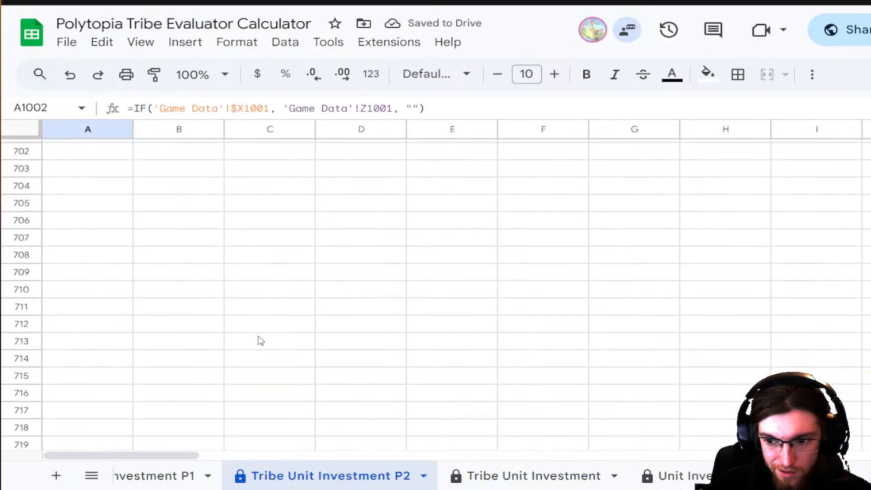
{"action": "scroll", "coordinate": [261, 342], "scroll_direction": "up", "scroll_amount": 20}
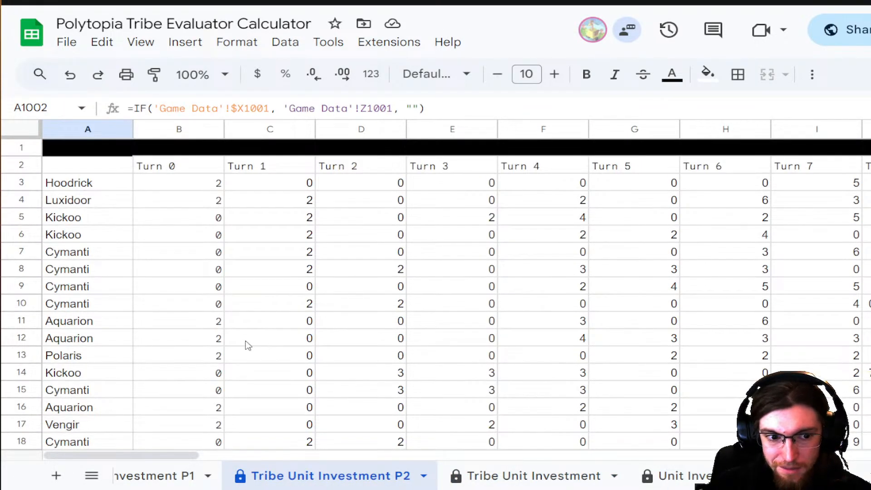
{"action": "left_click", "coordinate": [34, 206]}
{"action": "left_click_drag", "start_coordinate": [129, 456], "coordinate": [844, 455]}
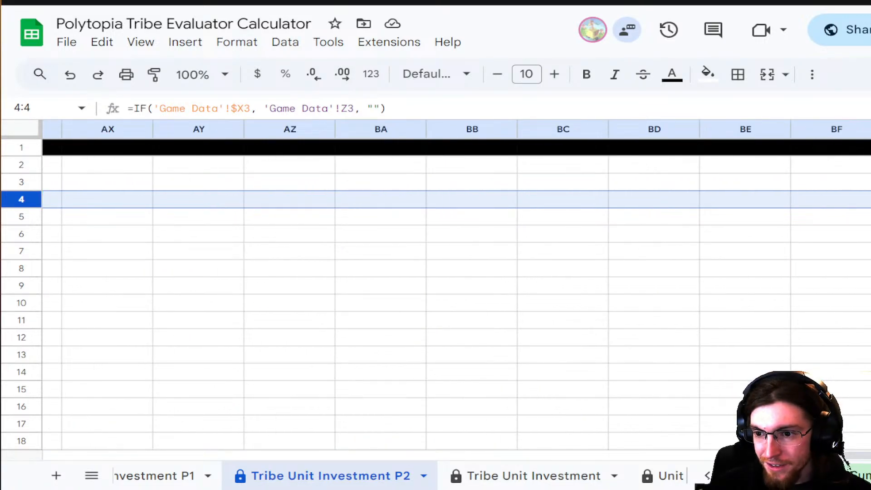
{"action": "scroll", "coordinate": [744, 335], "scroll_direction": "down", "scroll_amount": 20}
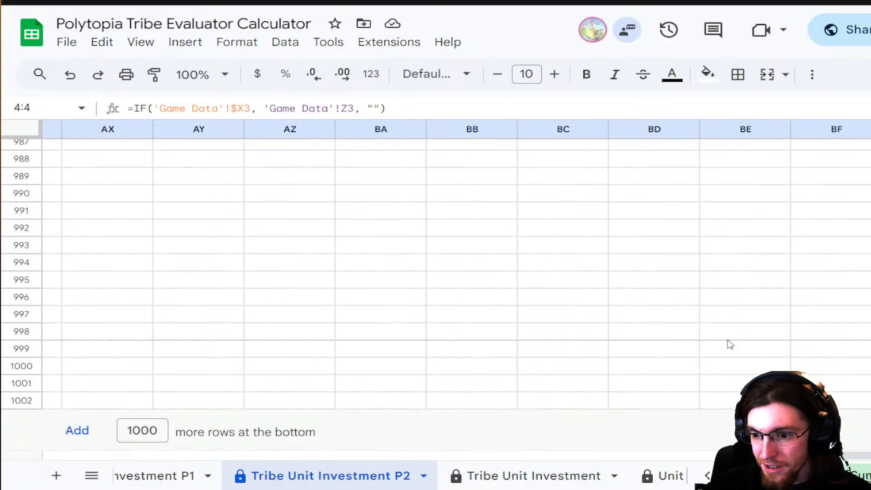
{"action": "left_click_drag", "start_coordinate": [671, 402], "coordinate": [670, 403]}
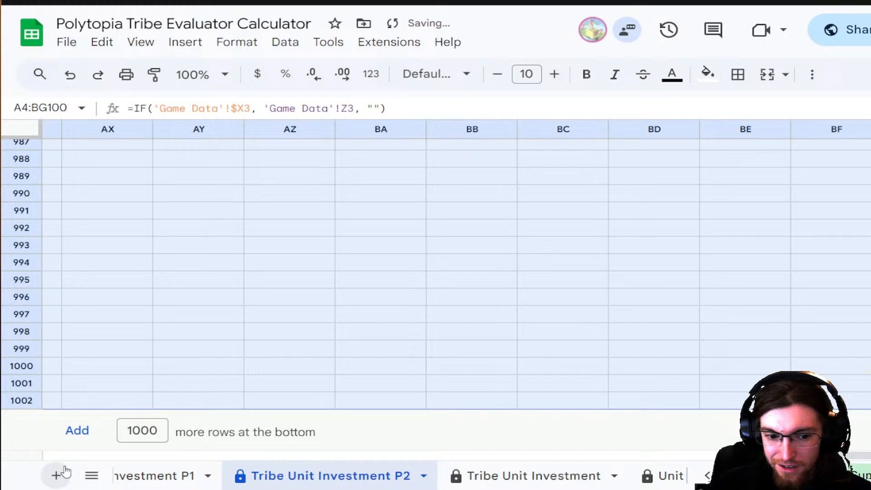
- Select the same rows 4–1002 data range on Tribe Unit Investment P1
{"action": "left_click", "coordinate": [159, 477]}
{"action": "scroll", "coordinate": [272, 245], "scroll_direction": "up", "scroll_amount": 20}
{"action": "scroll", "coordinate": [299, 231], "scroll_direction": "up", "scroll_amount": 20}
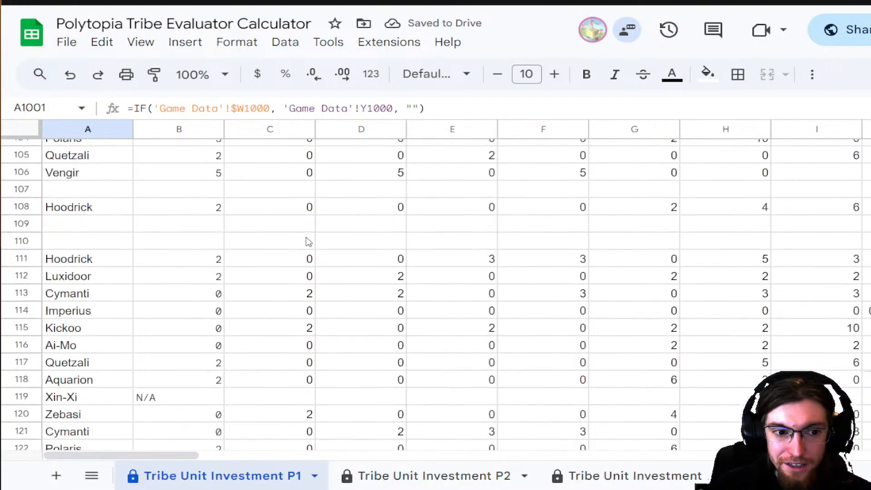
{"action": "left_click", "coordinate": [21, 199]}
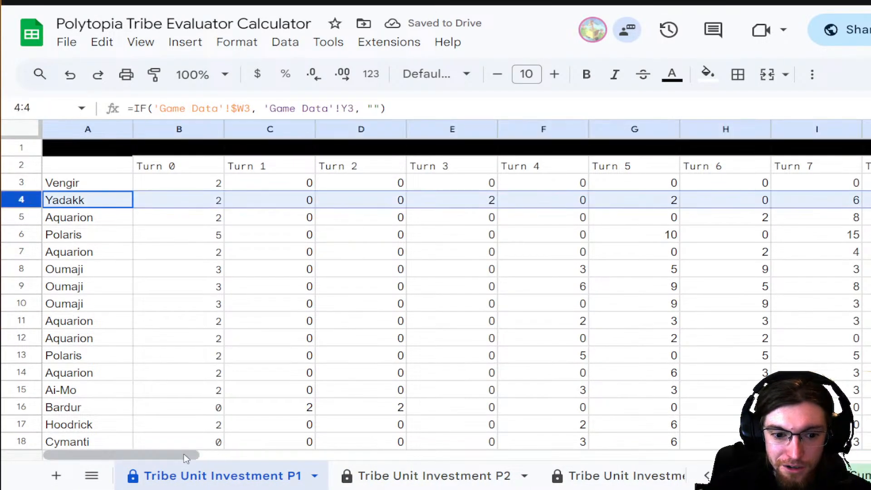
{"action": "left_click_drag", "start_coordinate": [183, 456], "coordinate": [860, 455]}
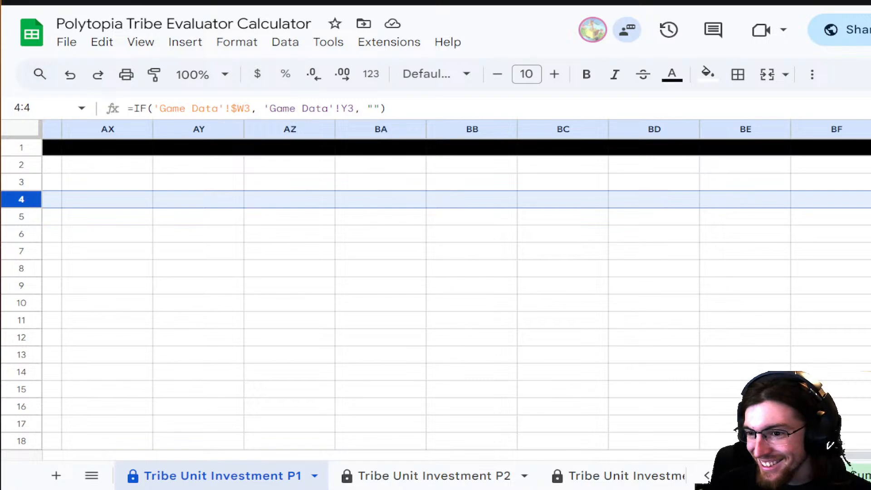
{"action": "scroll", "coordinate": [609, 355], "scroll_direction": "down", "scroll_amount": 20}
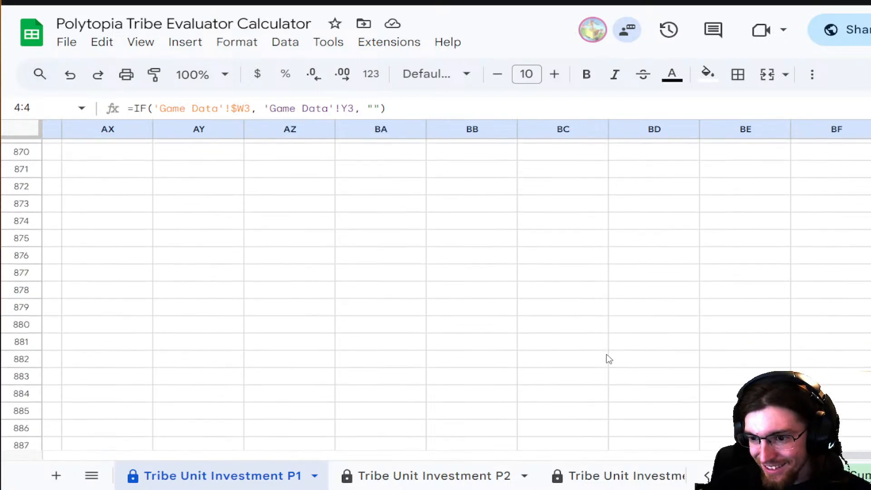
{"action": "left_click_drag", "start_coordinate": [609, 360], "coordinate": [538, 406]}
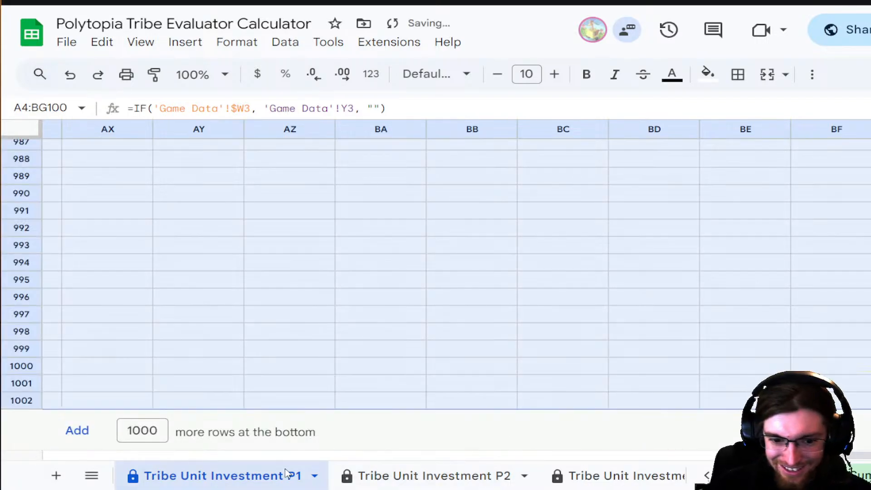
{"action": "scroll", "coordinate": [286, 473], "scroll_direction": "up", "scroll_amount": 4}
{"action": "left_click", "coordinate": [357, 476]}
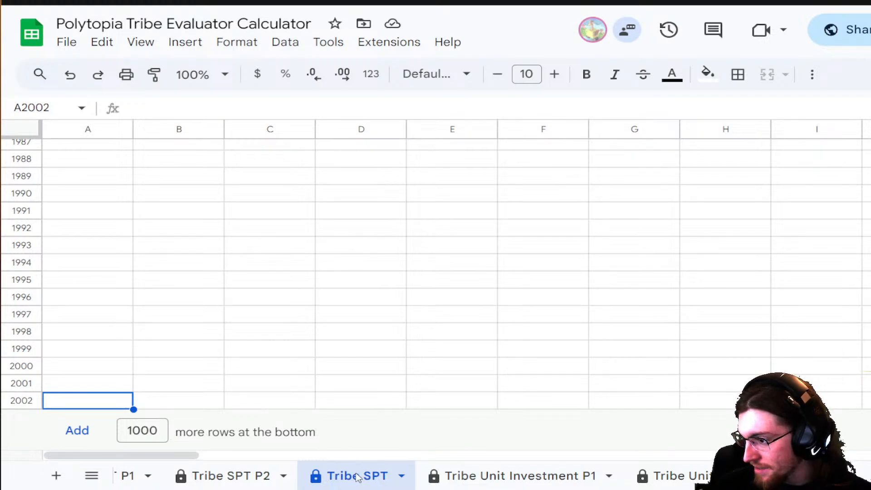
- Select Tribe SPT from the Yadakk row 4 down to row 2002
{"action": "scroll", "coordinate": [420, 435], "scroll_direction": "up", "scroll_amount": 20}
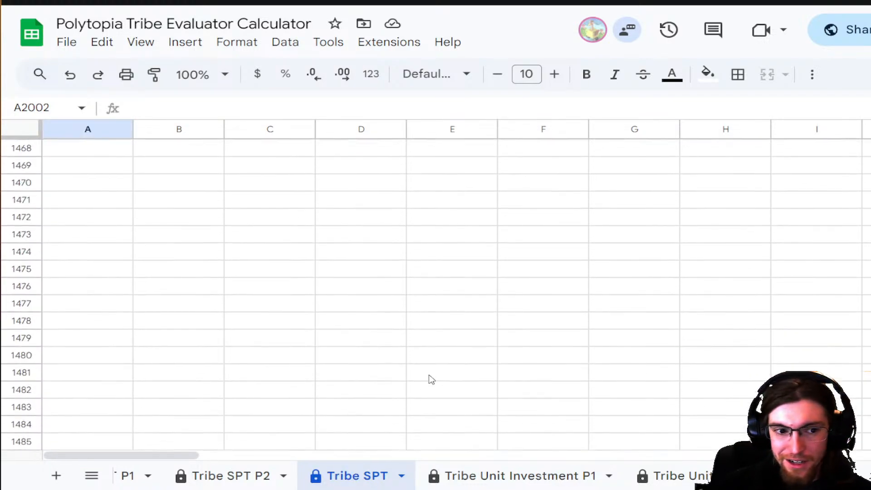
{"action": "scroll", "coordinate": [438, 381], "scroll_direction": "up", "scroll_amount": 20}
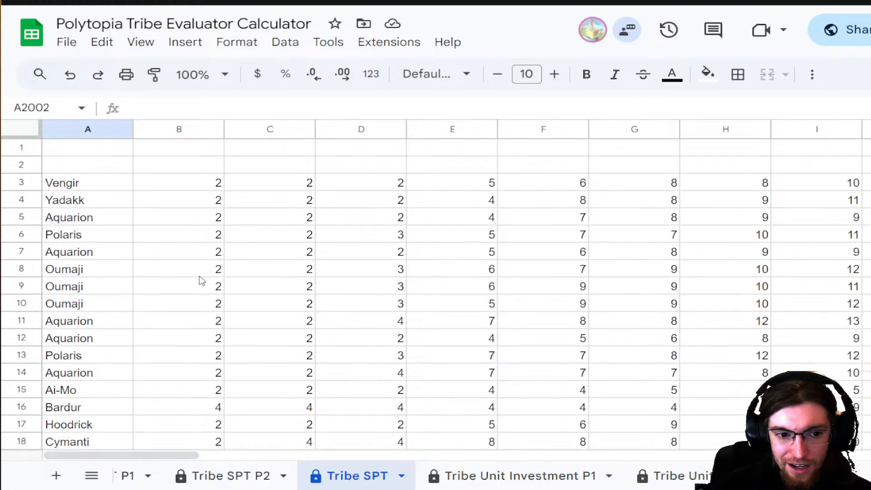
{"action": "left_click", "coordinate": [21, 200]}
{"action": "scroll", "coordinate": [82, 463], "scroll_direction": "right", "scroll_amount": 20}
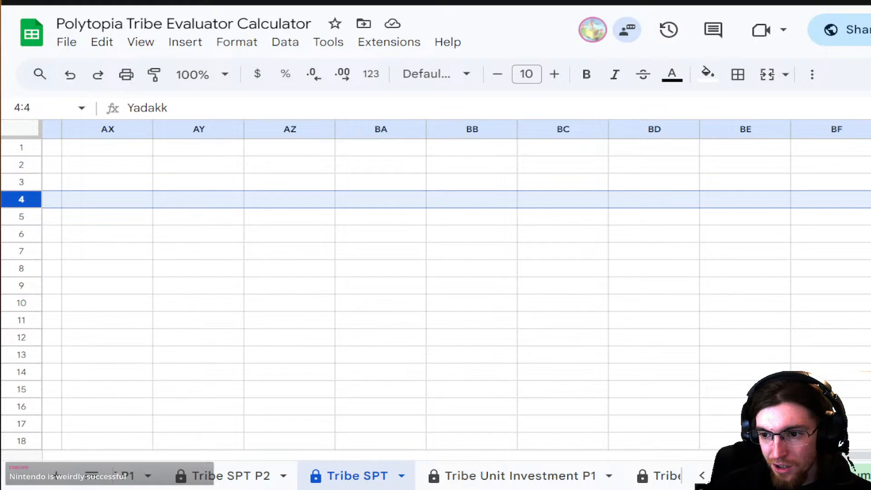
{"action": "scroll", "coordinate": [846, 279], "scroll_direction": "down", "scroll_amount": 20}
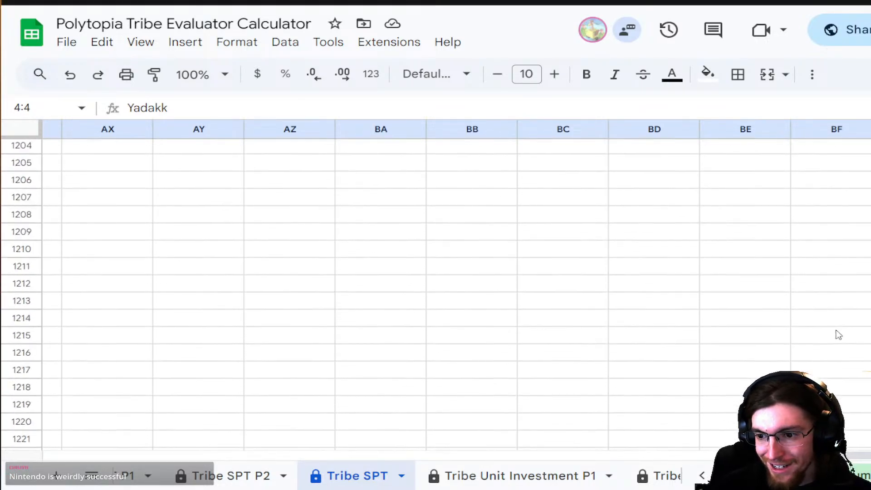
{"action": "scroll", "coordinate": [839, 335], "scroll_direction": "down", "scroll_amount": 20}
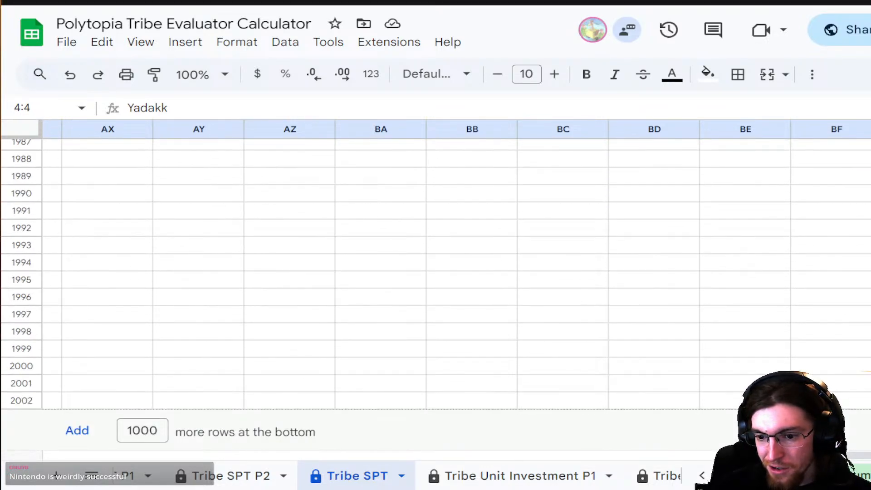
{"action": "key", "text": "ctrl+shift+Down"}
- Scroll through the Tribe SPT P2 sheet to inspect its rows
{"action": "left_click", "coordinate": [236, 474]}
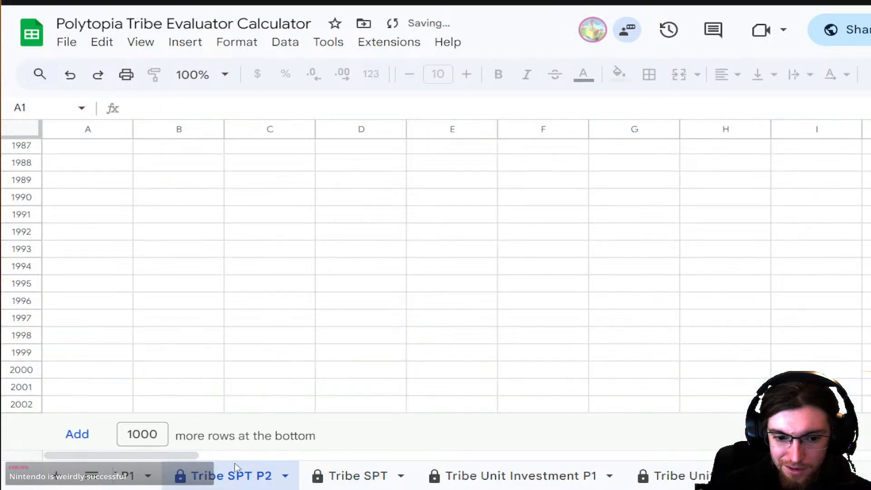
{"action": "scroll", "coordinate": [365, 285], "scroll_direction": "up", "scroll_amount": 20}
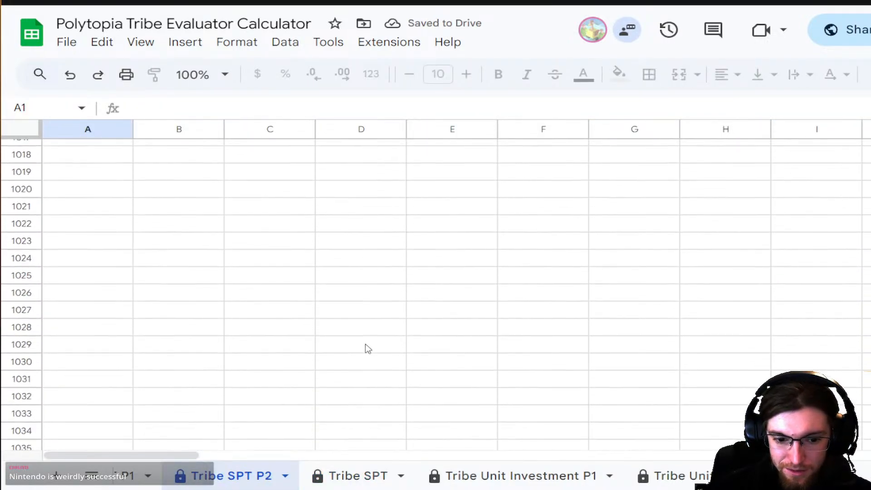
{"action": "scroll", "coordinate": [368, 355], "scroll_direction": "down", "scroll_amount": 20}
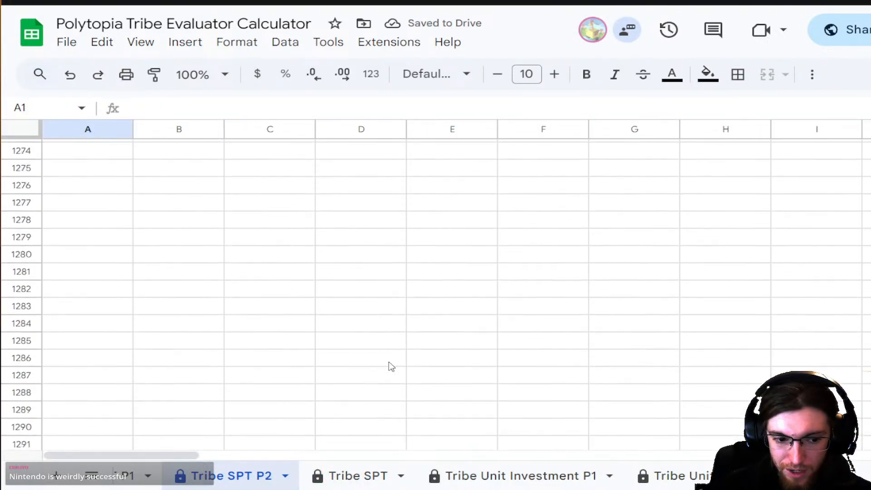
{"action": "scroll", "coordinate": [391, 367], "scroll_direction": "down", "scroll_amount": 20}
{"action": "scroll", "coordinate": [255, 482], "scroll_direction": "down", "scroll_amount": 14}
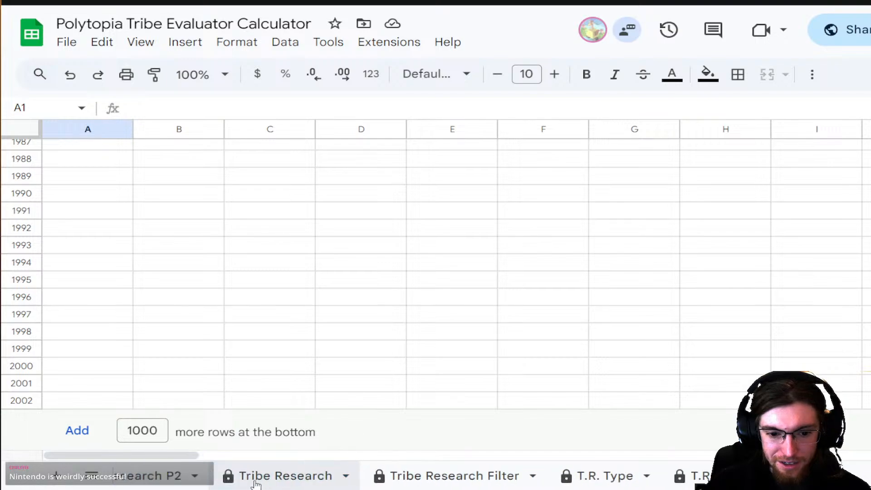
{"action": "scroll", "coordinate": [282, 485], "scroll_direction": "up", "scroll_amount": 1}
{"action": "scroll", "coordinate": [282, 485], "scroll_direction": "up", "scroll_amount": 8}
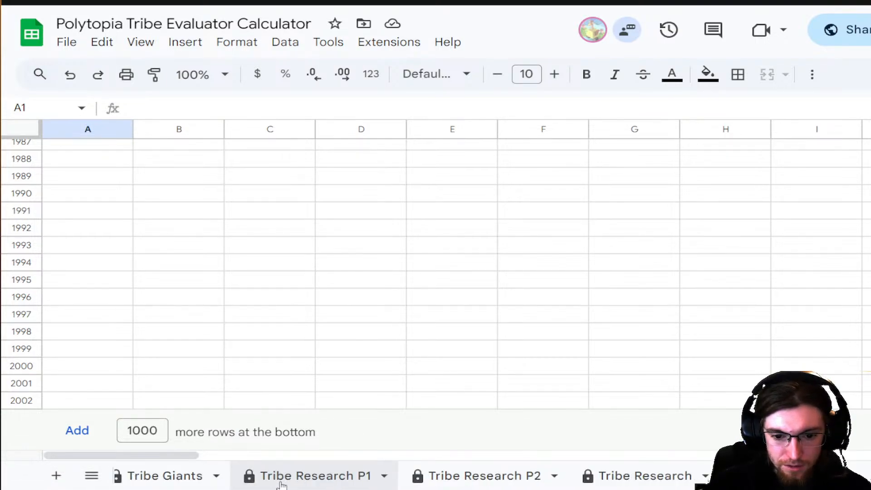
{"action": "scroll", "coordinate": [282, 484], "scroll_direction": "up", "scroll_amount": 4}
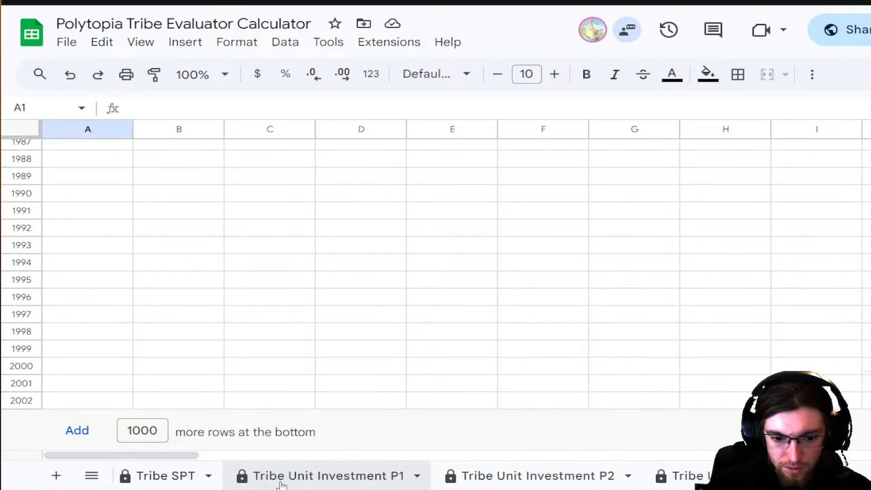
- On Tribe SPT P1, select blank row 2002 and scroll up toward row 1003
{"action": "left_click", "coordinate": [324, 475]}
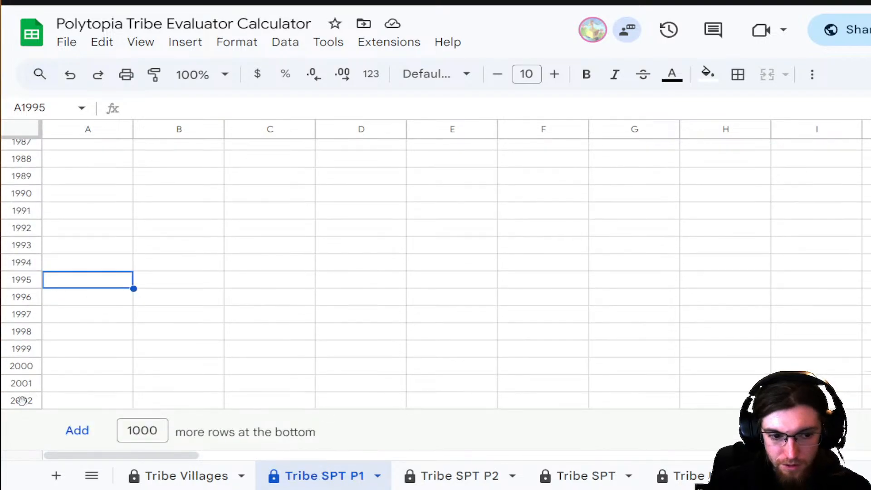
{"action": "left_click", "coordinate": [22, 401]}
{"action": "scroll", "coordinate": [239, 295], "scroll_direction": "up", "scroll_amount": 20}
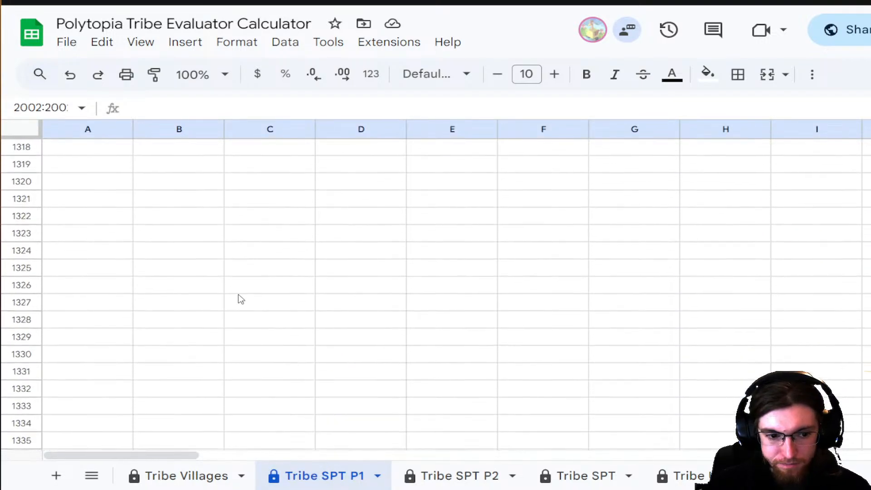
{"action": "scroll", "coordinate": [240, 300], "scroll_direction": "up", "scroll_amount": 15}
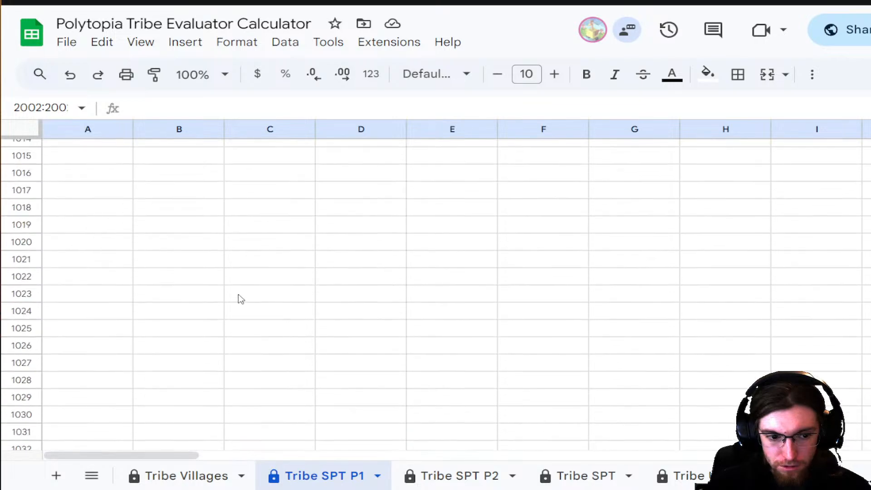
{"action": "scroll", "coordinate": [241, 299], "scroll_direction": "up", "scroll_amount": 4}
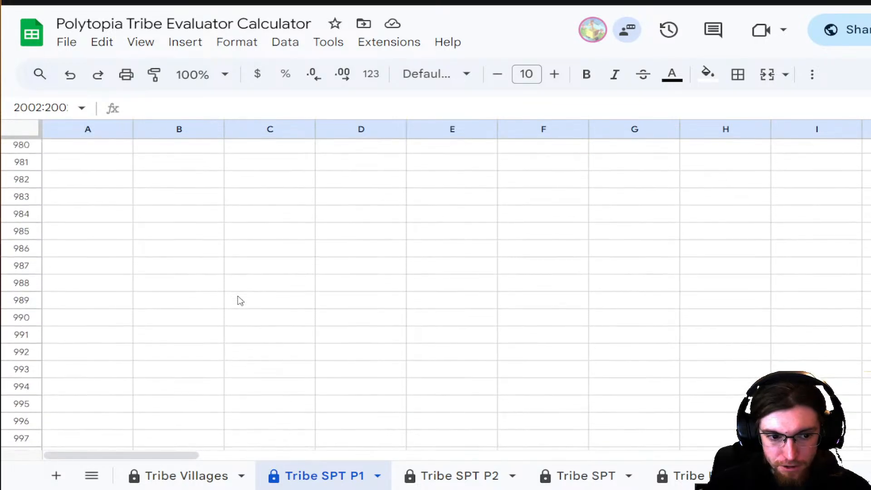
{"action": "scroll", "coordinate": [241, 301], "scroll_direction": "down", "scroll_amount": 2}
{"action": "scroll", "coordinate": [241, 301], "scroll_direction": "up", "scroll_amount": 4}
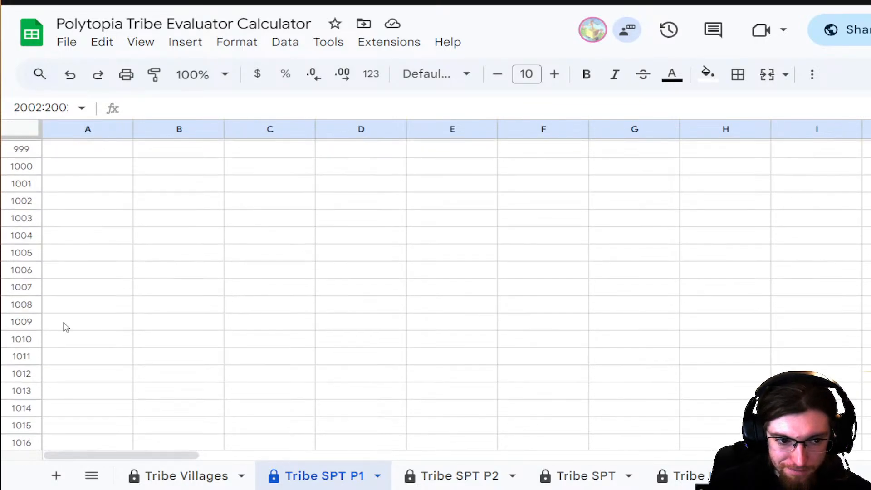
- Delete the blank rows 1003–2002 on Tribe SPT P1
{"action": "left_click", "coordinate": [35, 226], "text": "shift"}
{"action": "right_click", "coordinate": [29, 219]}
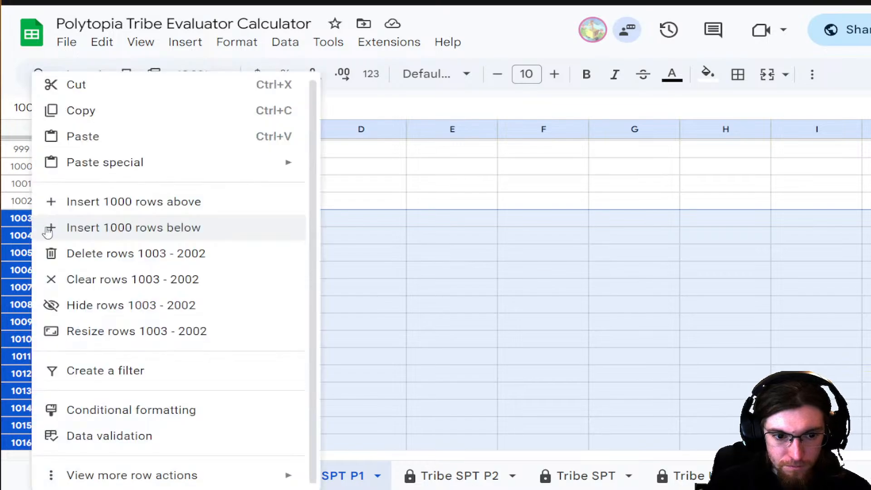
{"action": "left_click", "coordinate": [181, 255]}
{"action": "left_click", "coordinate": [377, 315]}
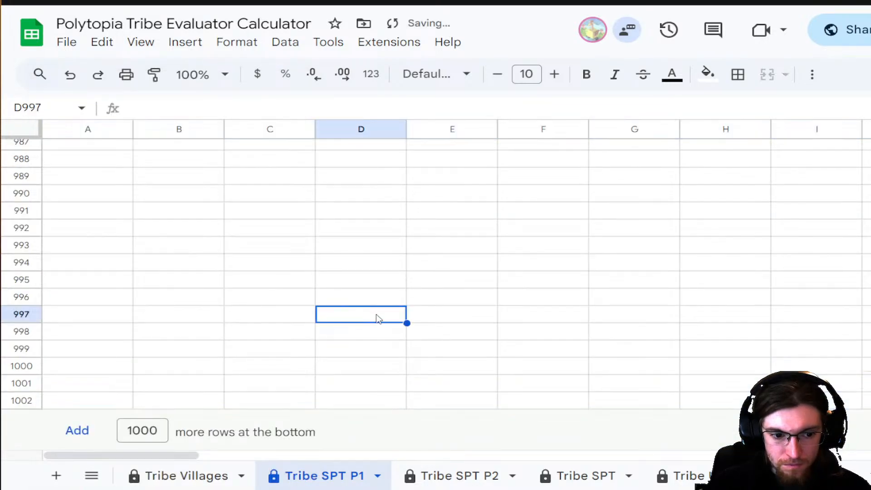
- Delete the blank rows 1003–2002 on Tribe SPT P2 as well
{"action": "left_click", "coordinate": [454, 481]}
{"action": "left_click", "coordinate": [20, 399]}
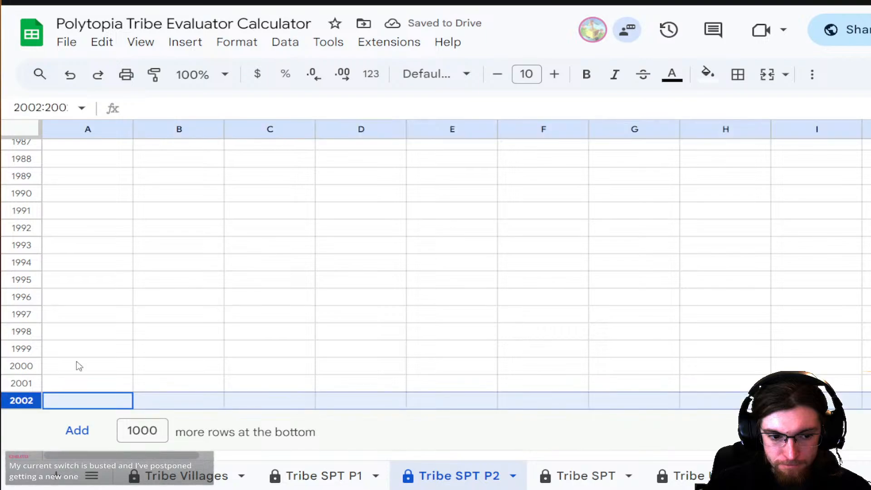
{"action": "scroll", "coordinate": [319, 302], "scroll_direction": "up", "scroll_amount": 20}
{"action": "scroll", "coordinate": [319, 302], "scroll_direction": "up", "scroll_amount": 20}
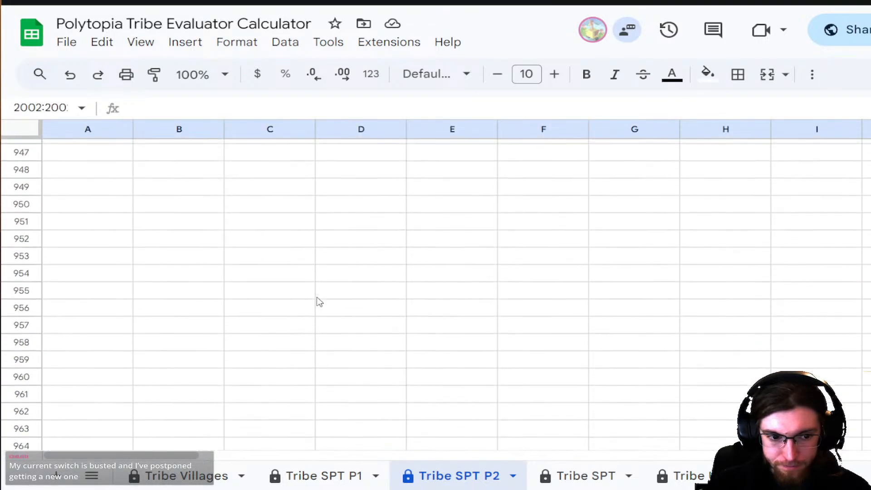
{"action": "scroll", "coordinate": [212, 309], "scroll_direction": "down", "scroll_amount": 20}
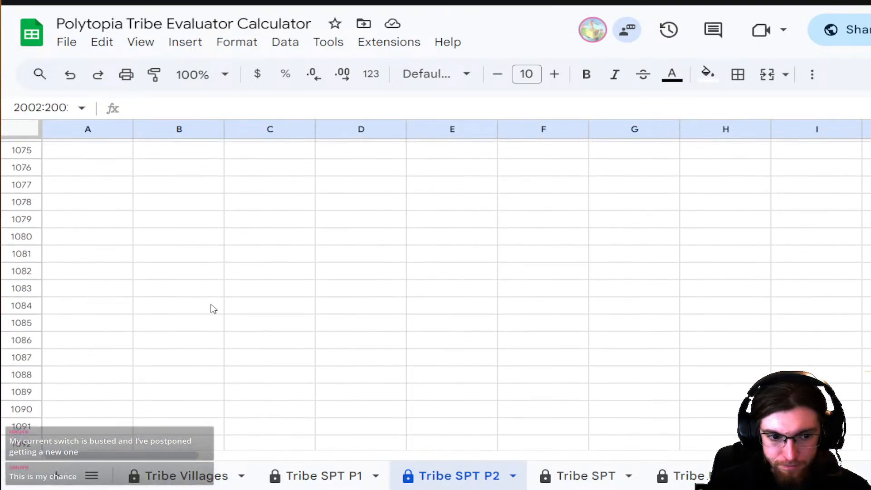
{"action": "scroll", "coordinate": [212, 309], "scroll_direction": "up", "scroll_amount": 12}
{"action": "scroll", "coordinate": [212, 309], "scroll_direction": "down", "scroll_amount": 4}
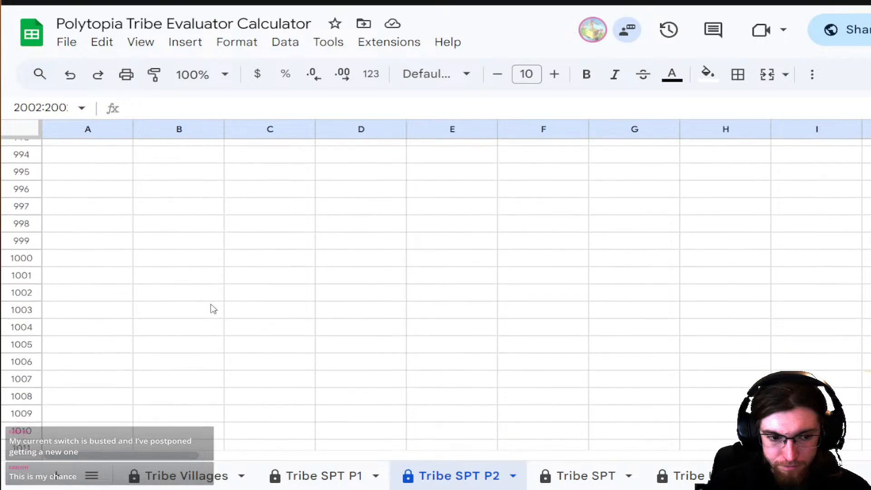
{"action": "scroll", "coordinate": [212, 309], "scroll_direction": "up", "scroll_amount": 4}
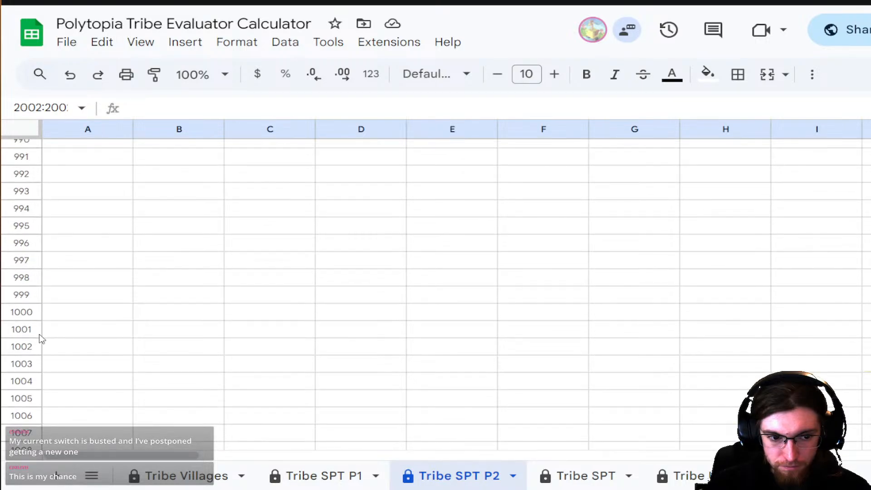
{"action": "left_click", "coordinate": [25, 363], "text": "shift"}
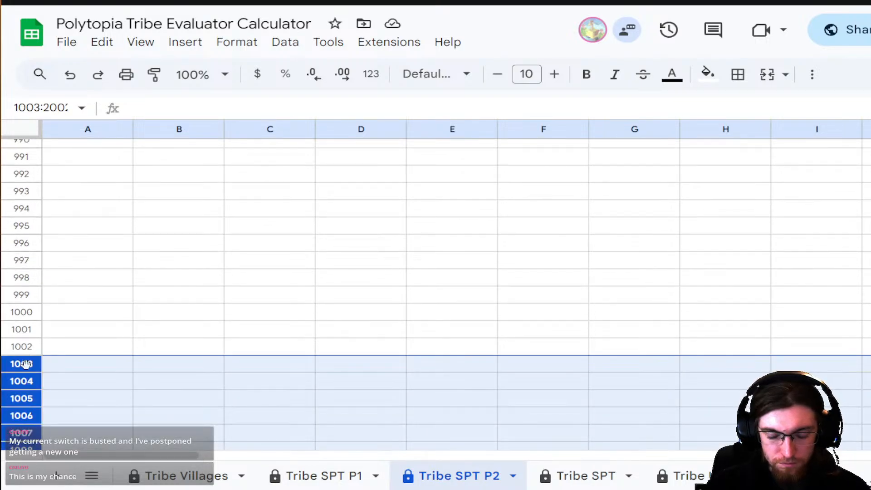
{"action": "right_click", "coordinate": [25, 363]}
{"action": "left_click", "coordinate": [109, 255]}
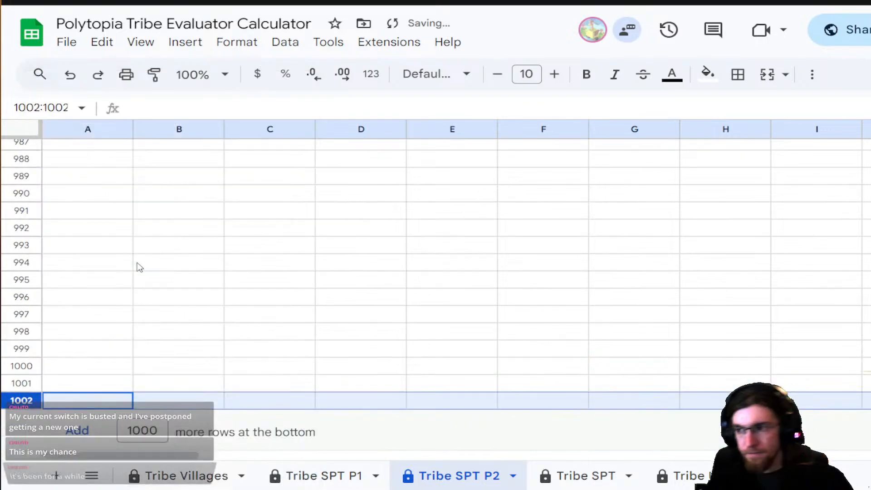
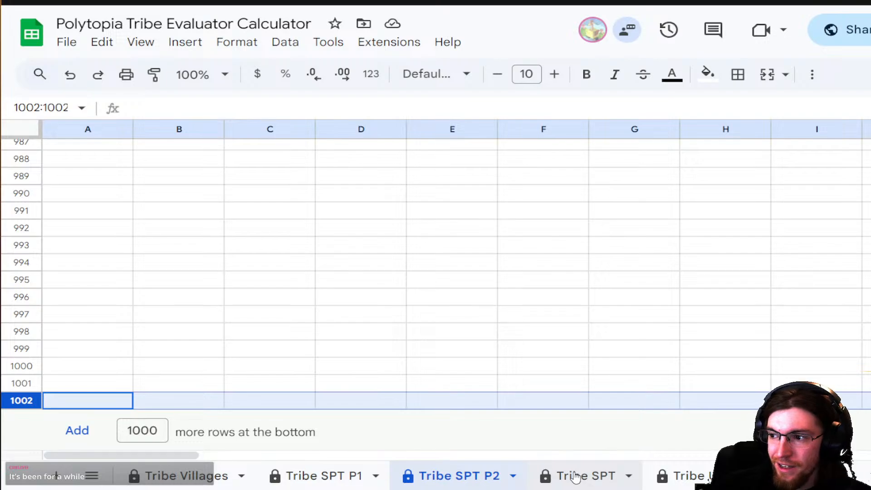
- Open the Tribe SPT sheet and scroll through its rows, checking empty cells near the bottom
{"action": "left_click", "coordinate": [576, 476]}
{"action": "left_click", "coordinate": [489, 322]}
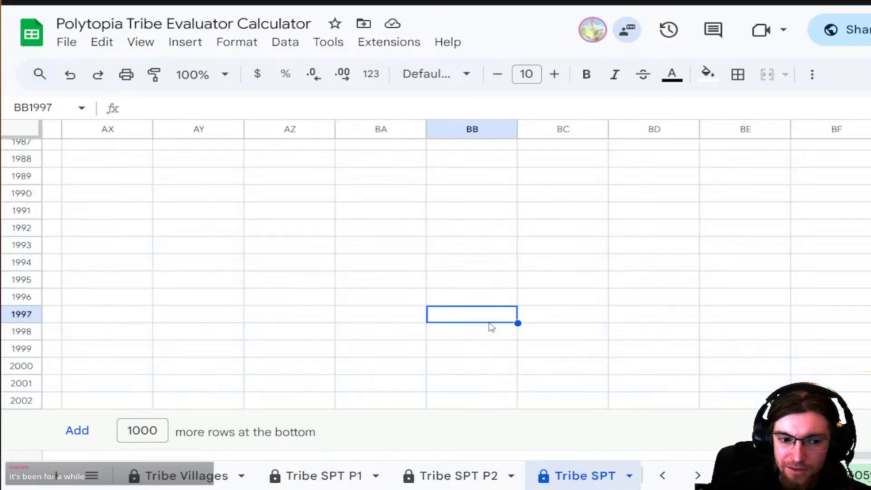
{"action": "scroll", "coordinate": [494, 326], "scroll_direction": "up", "scroll_amount": 20}
{"action": "scroll", "coordinate": [612, 337], "scroll_direction": "up", "scroll_amount": 20}
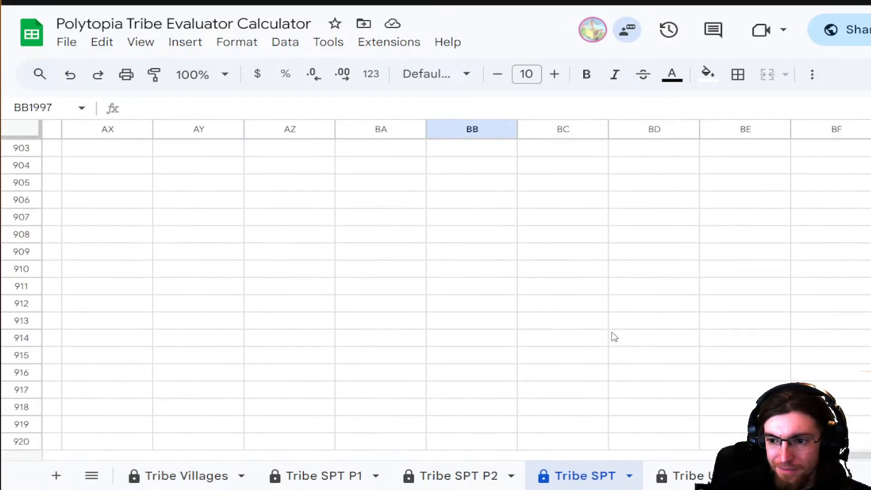
{"action": "scroll", "coordinate": [615, 337], "scroll_direction": "up", "scroll_amount": 15}
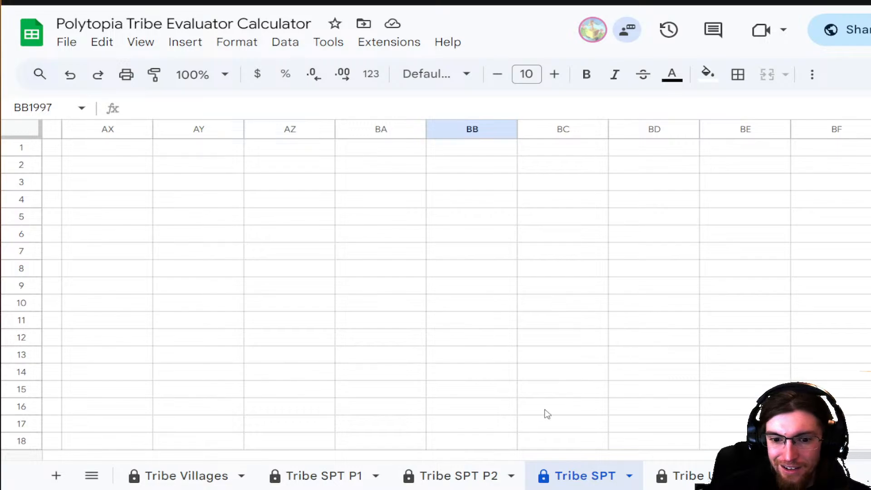
{"action": "scroll", "coordinate": [448, 327], "scroll_direction": "left", "scroll_amount": 20}
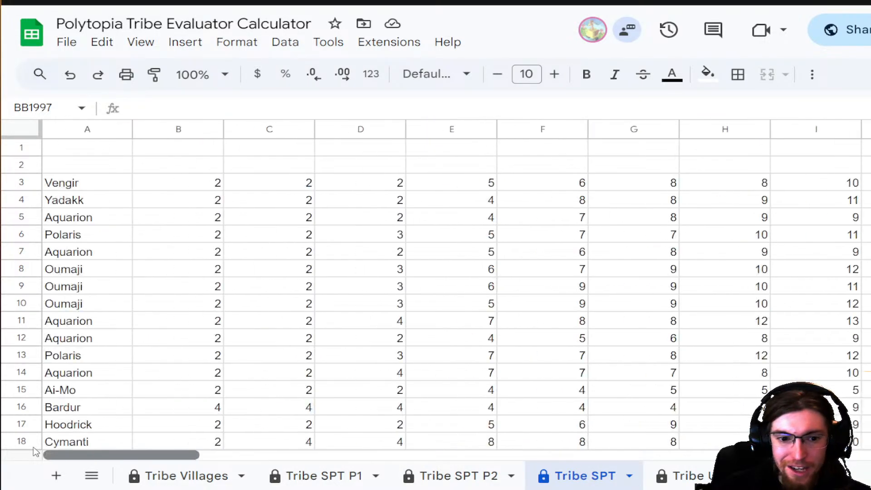
{"action": "scroll", "coordinate": [257, 341], "scroll_direction": "down", "scroll_amount": 10}
{"action": "scroll", "coordinate": [257, 340], "scroll_direction": "down", "scroll_amount": 20}
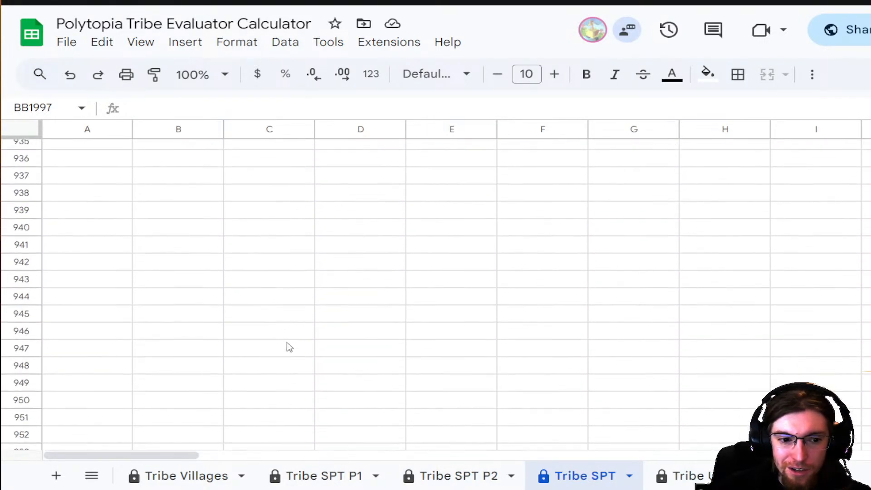
{"action": "scroll", "coordinate": [317, 357], "scroll_direction": "down", "scroll_amount": 15}
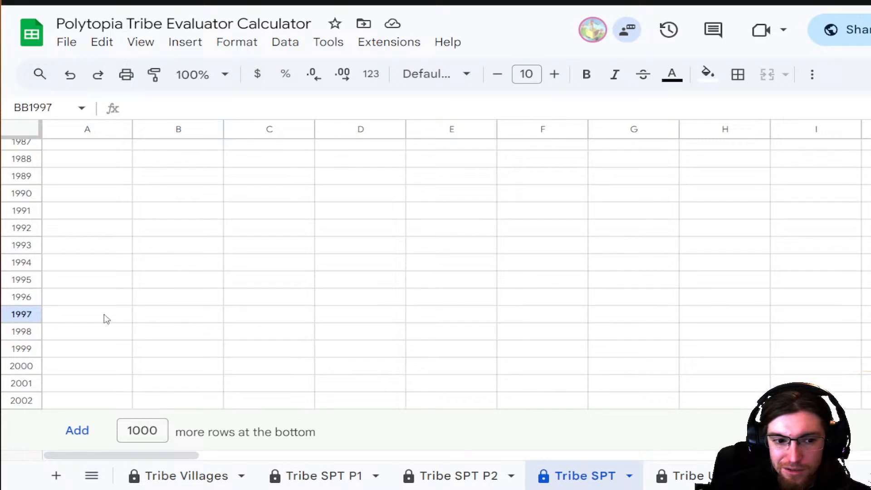
{"action": "left_click", "coordinate": [75, 286]}
{"action": "left_click", "coordinate": [189, 261]}
{"action": "scroll", "coordinate": [171, 233], "scroll_direction": "up", "scroll_amount": 20}
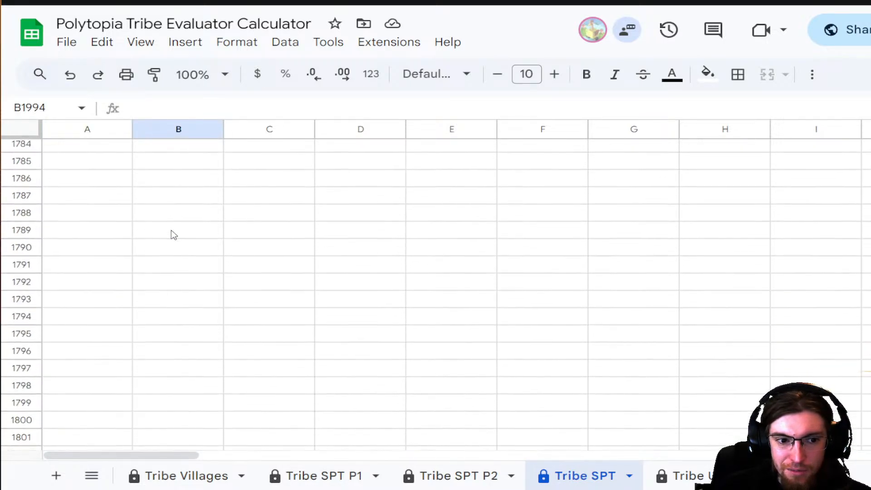
{"action": "scroll", "coordinate": [396, 279], "scroll_direction": "up", "scroll_amount": 16}
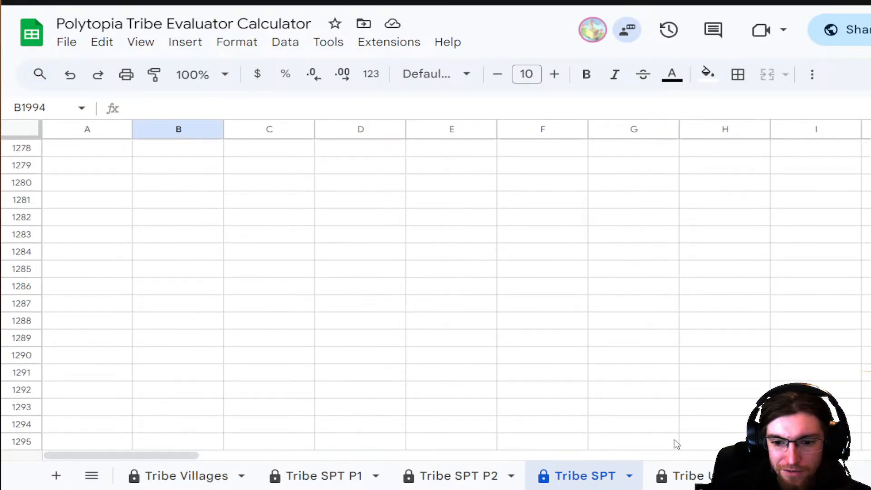
- On Tribe Unit Investment P1, inspect cells around rows 998–1002, including B1002's formula
{"action": "left_click", "coordinate": [683, 476]}
{"action": "left_click", "coordinate": [391, 300]}
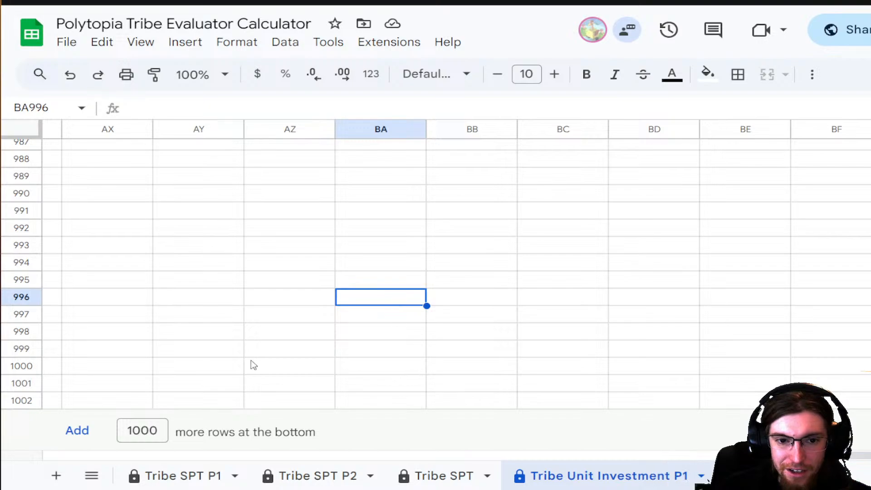
{"action": "left_click", "coordinate": [177, 346]}
{"action": "left_click", "coordinate": [868, 476]}
{"action": "left_click_drag", "start_coordinate": [867, 455], "coordinate": [20, 451]}
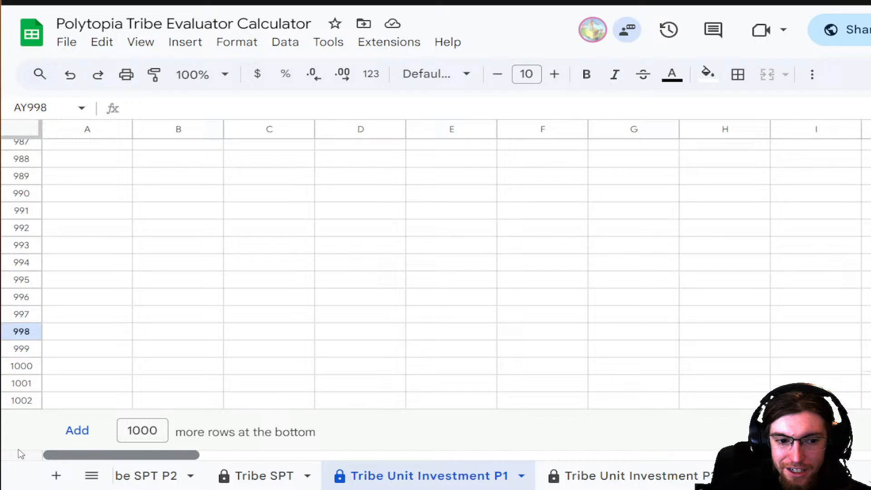
{"action": "left_click", "coordinate": [94, 392]}
{"action": "left_click", "coordinate": [88, 370]}
{"action": "left_click", "coordinate": [397, 337]}
{"action": "left_click", "coordinate": [277, 336]}
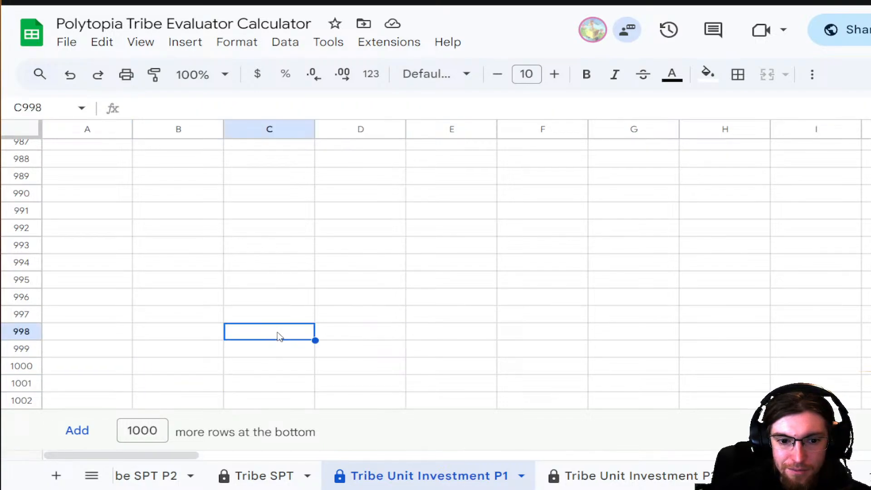
{"action": "left_click", "coordinate": [195, 339]}
{"action": "left_click", "coordinate": [198, 402]}
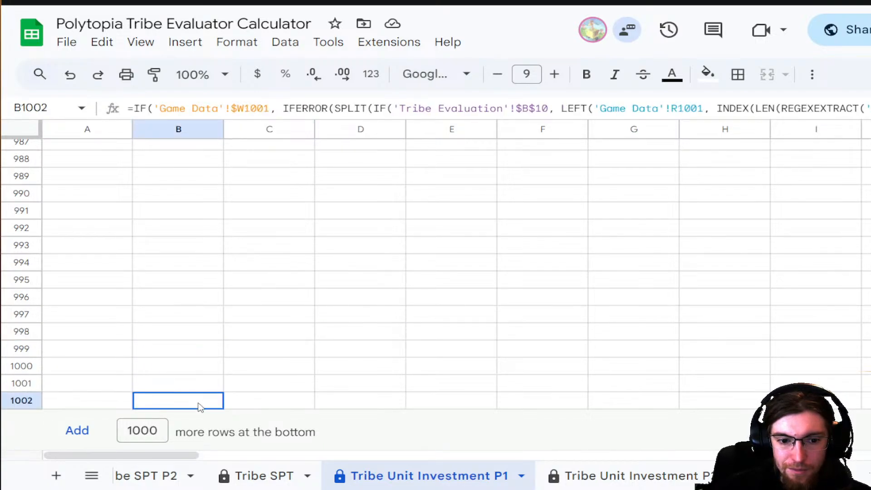
- Back on Tribe SPT, check empty cells, the Yadakk row, and the QUERY formula in A3
{"action": "left_click", "coordinate": [256, 476]}
{"action": "left_click", "coordinate": [166, 341]}
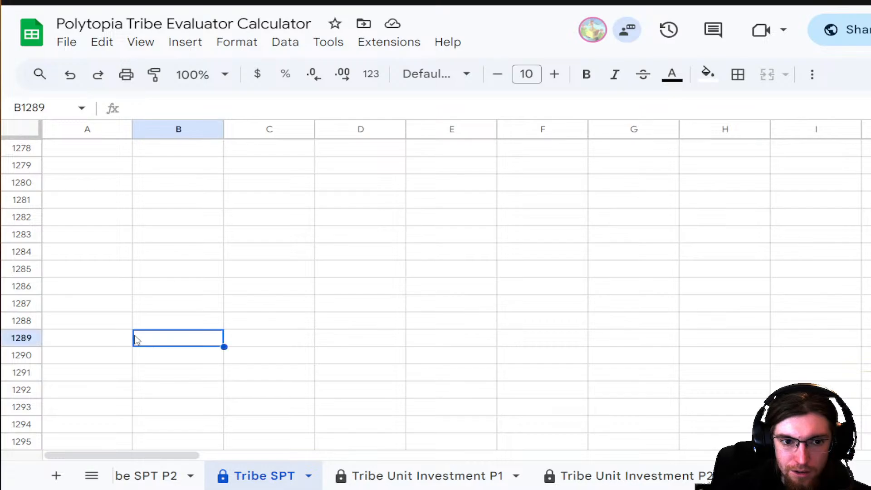
{"action": "key", "text": "Left"}
{"action": "scroll", "coordinate": [230, 308], "scroll_direction": "up", "scroll_amount": 20}
{"action": "left_click", "coordinate": [124, 260]}
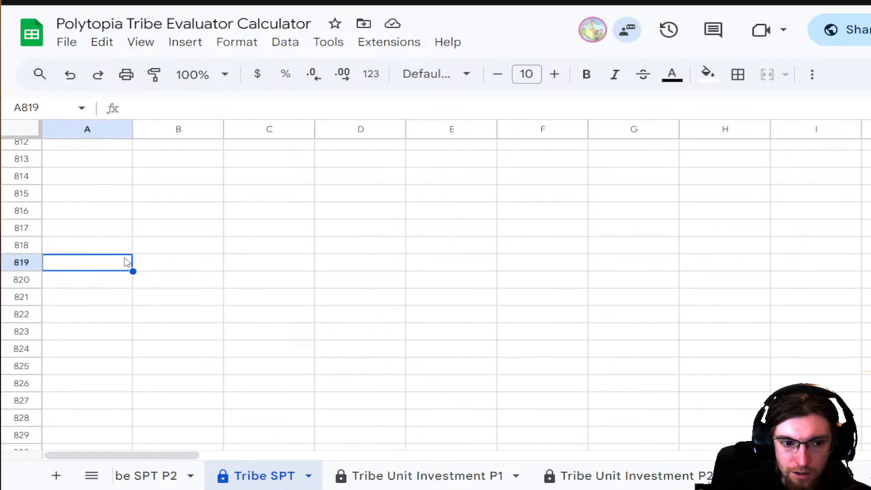
{"action": "left_click", "coordinate": [222, 251]}
{"action": "scroll", "coordinate": [232, 259], "scroll_direction": "up", "scroll_amount": 20}
{"action": "scroll", "coordinate": [233, 263], "scroll_direction": "up", "scroll_amount": 12}
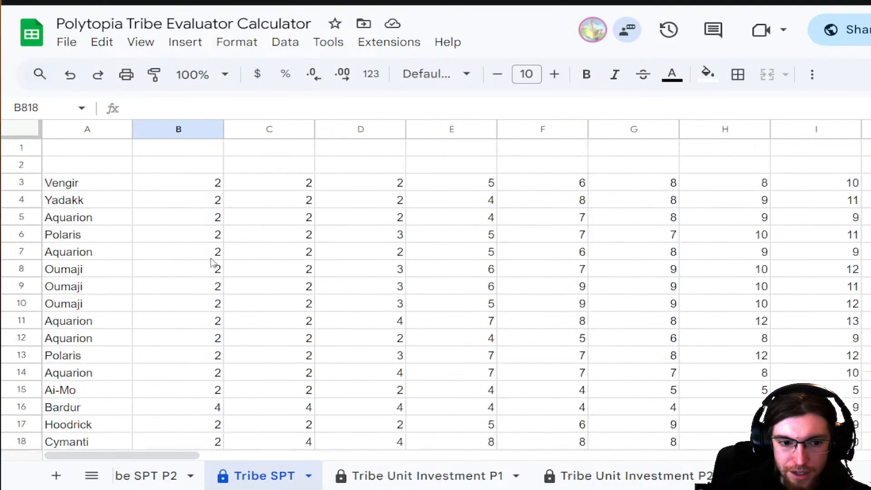
{"action": "left_click", "coordinate": [102, 196]}
{"action": "left_click", "coordinate": [96, 185]}
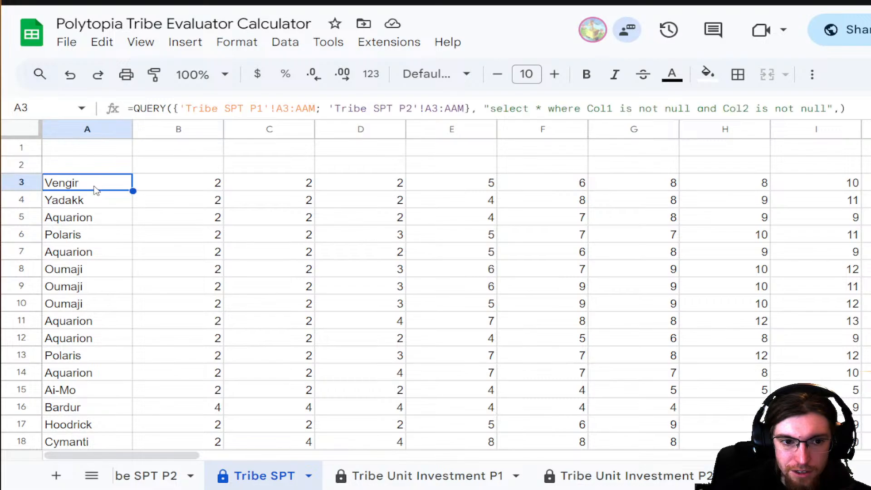
- On Tribe SPT P2, inspect the tribe data values and the IF formula in B12
{"action": "left_click", "coordinate": [168, 475]}
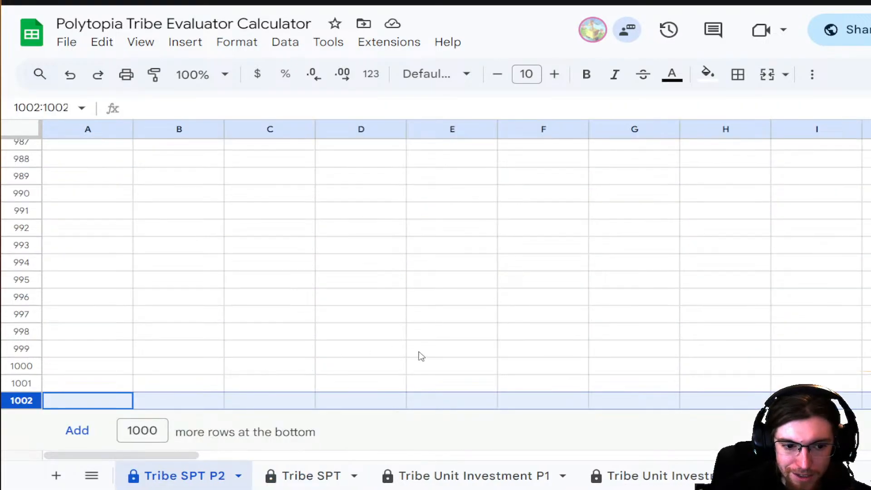
{"action": "scroll", "coordinate": [422, 356], "scroll_direction": "up", "scroll_amount": 20}
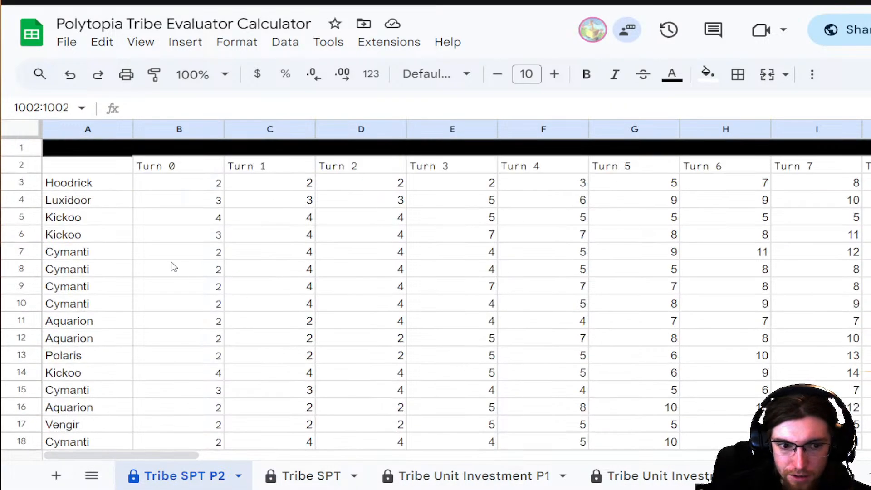
{"action": "left_click", "coordinate": [106, 223]}
{"action": "left_click", "coordinate": [139, 195]}
{"action": "left_click", "coordinate": [118, 184]}
{"action": "left_click", "coordinate": [218, 186]}
{"action": "left_click", "coordinate": [264, 320]}
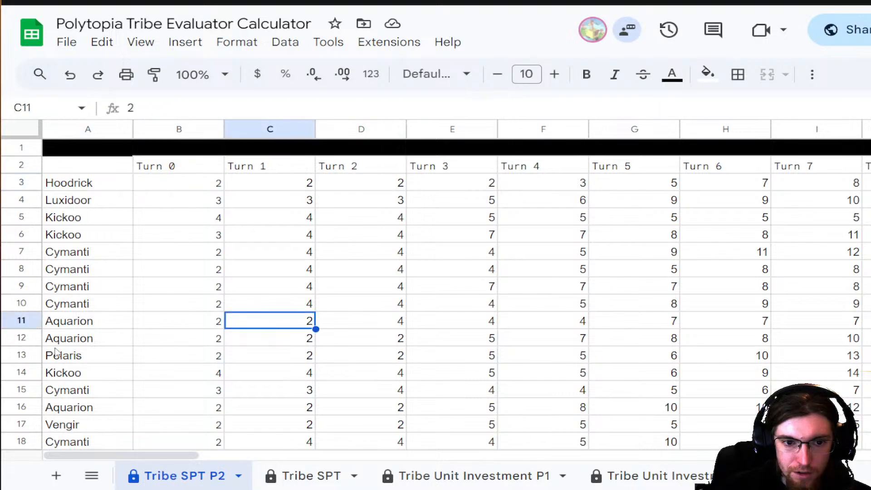
{"action": "left_click", "coordinate": [55, 347]}
{"action": "left_click", "coordinate": [154, 340]}
{"action": "scroll", "coordinate": [136, 340], "scroll_direction": "down", "scroll_amount": 1}
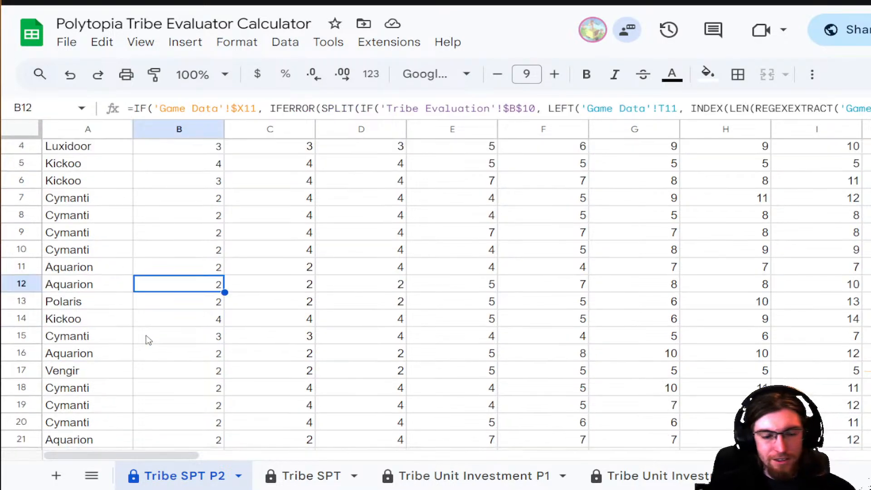
- On Tribe SPT P2, fill row 9's formulas down to the last row with Ctrl+D
{"action": "left_click", "coordinate": [19, 231]}
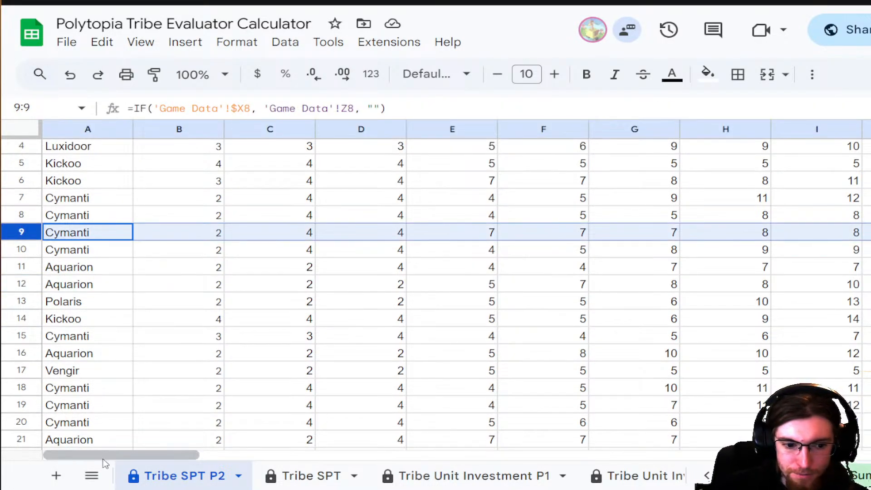
{"action": "left_click_drag", "start_coordinate": [105, 456], "coordinate": [865, 451]}
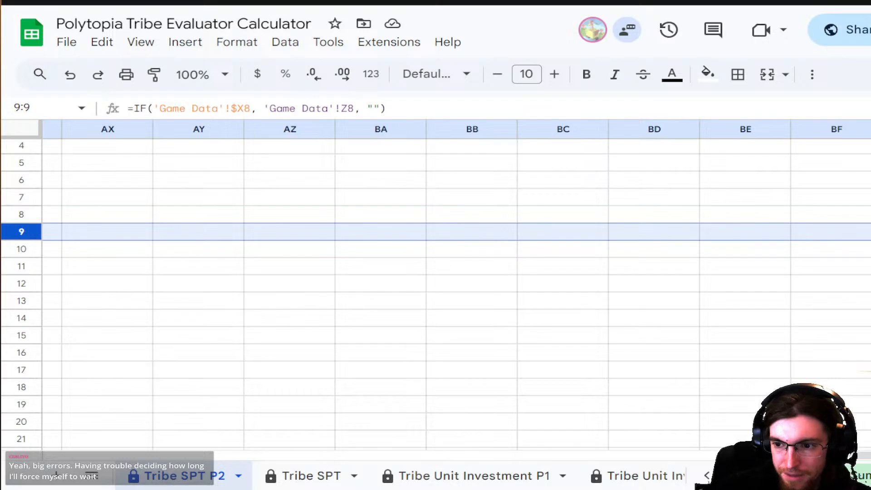
{"action": "left_click_drag", "start_coordinate": [869, 148], "coordinate": [867, 350]}
{"action": "left_click", "coordinate": [845, 401], "text": "shift"}
{"action": "key", "text": "ctrl+d"}
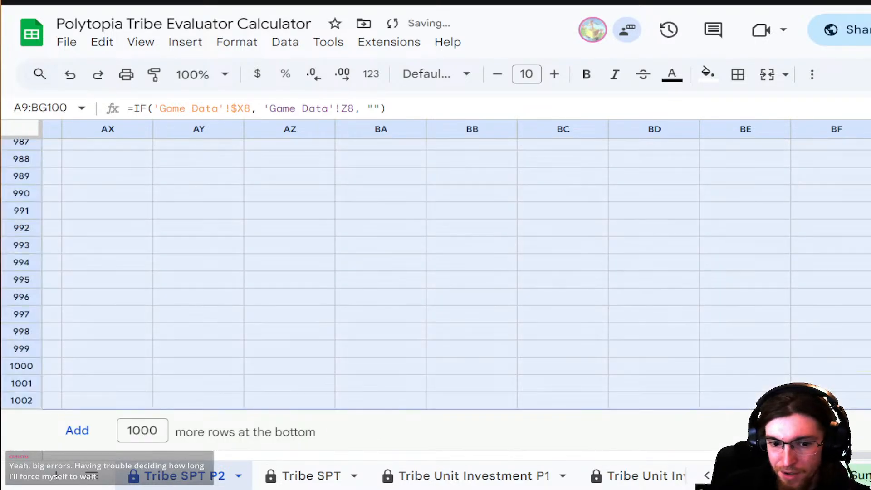
{"action": "scroll", "coordinate": [344, 476], "scroll_direction": "up", "scroll_amount": 3}
- On Tribe SPT P1, select row 5 and attempt a first fill down, then undo it
{"action": "left_click", "coordinate": [328, 477]}
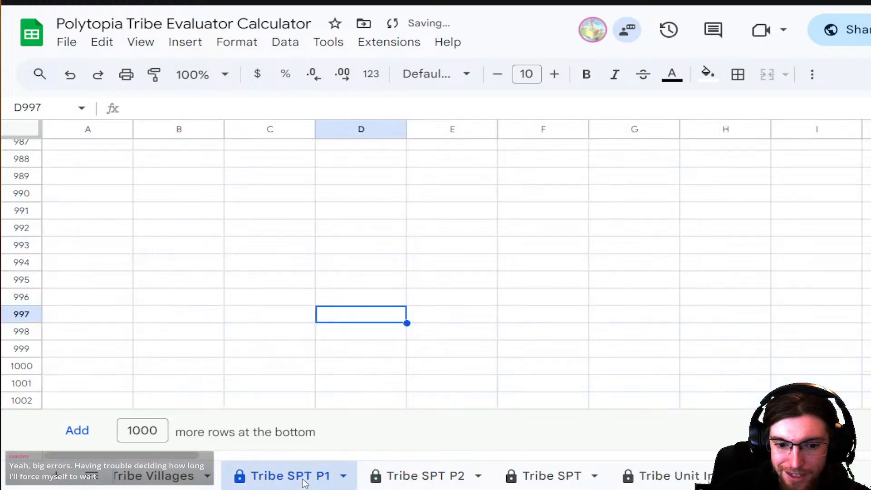
{"action": "scroll", "coordinate": [304, 317], "scroll_direction": "up", "scroll_amount": 20}
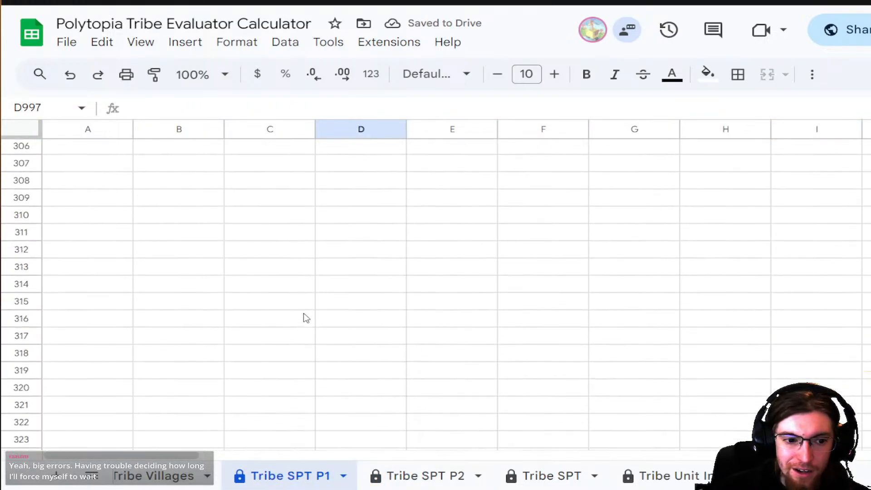
{"action": "scroll", "coordinate": [307, 317], "scroll_direction": "up", "scroll_amount": 10}
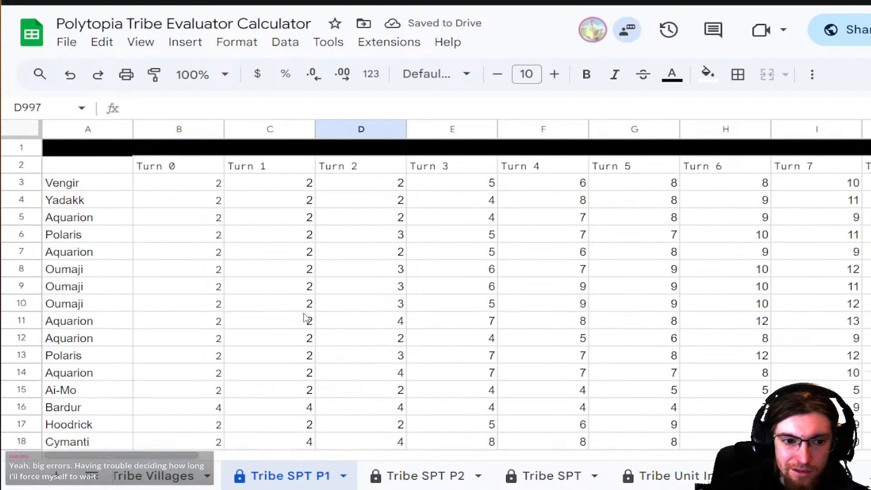
{"action": "left_click", "coordinate": [120, 224]}
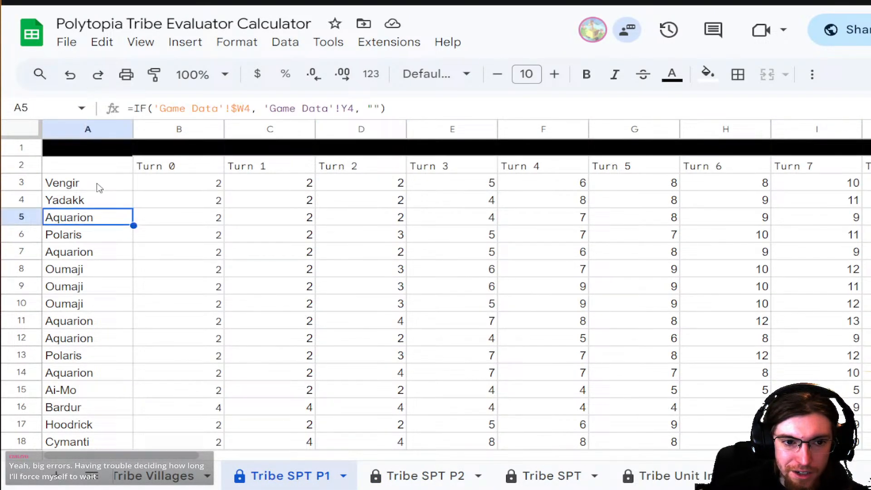
{"action": "left_click", "coordinate": [20, 215]}
{"action": "left_click_drag", "start_coordinate": [158, 457], "coordinate": [863, 458]}
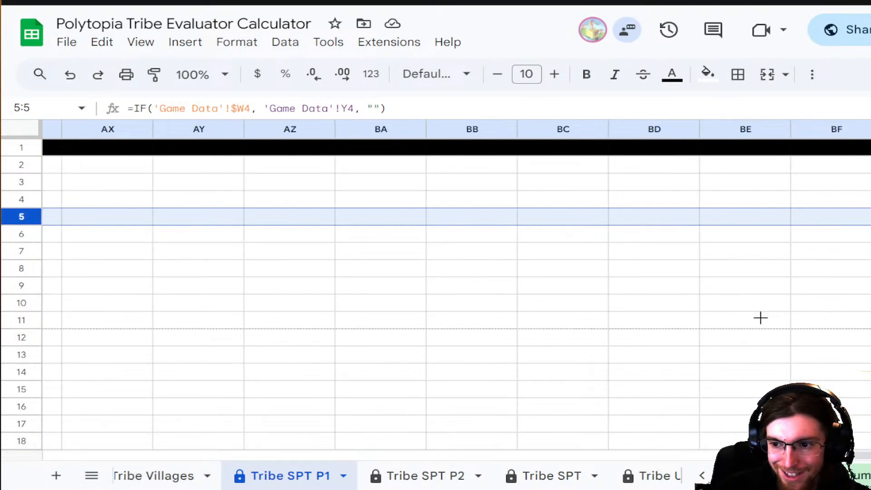
{"action": "scroll", "coordinate": [744, 327], "scroll_direction": "down", "scroll_amount": 20}
{"action": "left_click_drag", "start_coordinate": [737, 330], "coordinate": [732, 332]}
{"action": "left_click", "coordinate": [732, 330]}
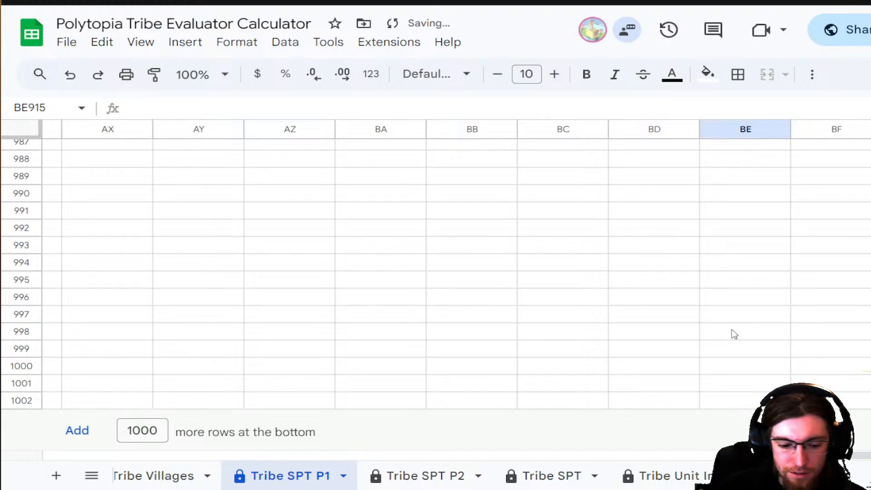
{"action": "key", "text": "ctrl+z"}
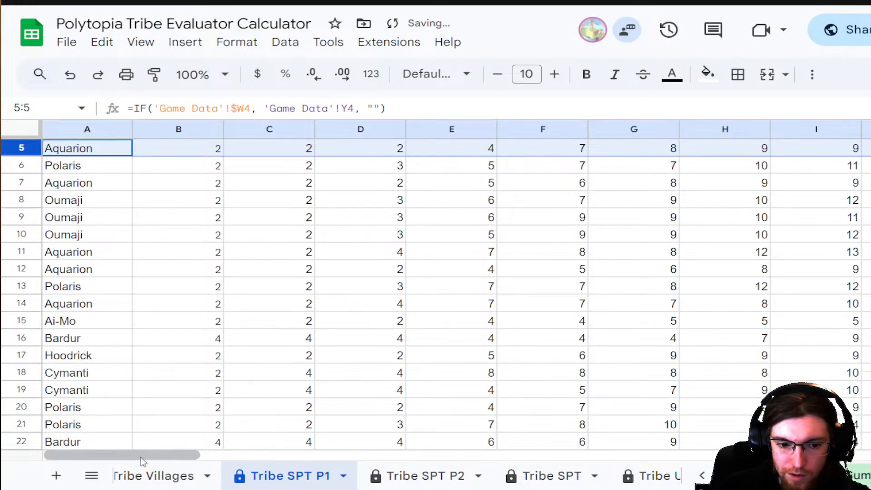
- Retry extending row 5's formulas down twice, undoing each partial fill
{"action": "left_click_drag", "start_coordinate": [142, 455], "coordinate": [862, 457]}
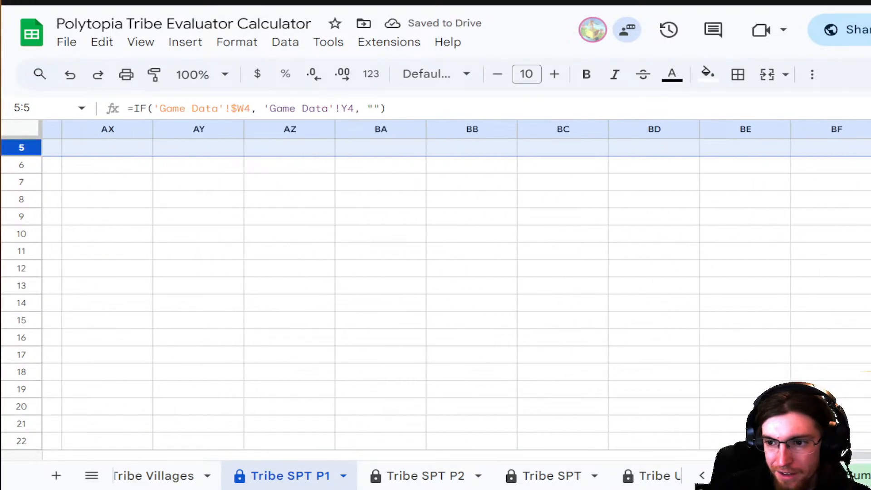
{"action": "left_click_drag", "start_coordinate": [847, 267], "coordinate": [846, 265]}
{"action": "scroll", "coordinate": [846, 266], "scroll_direction": "down", "scroll_amount": 20}
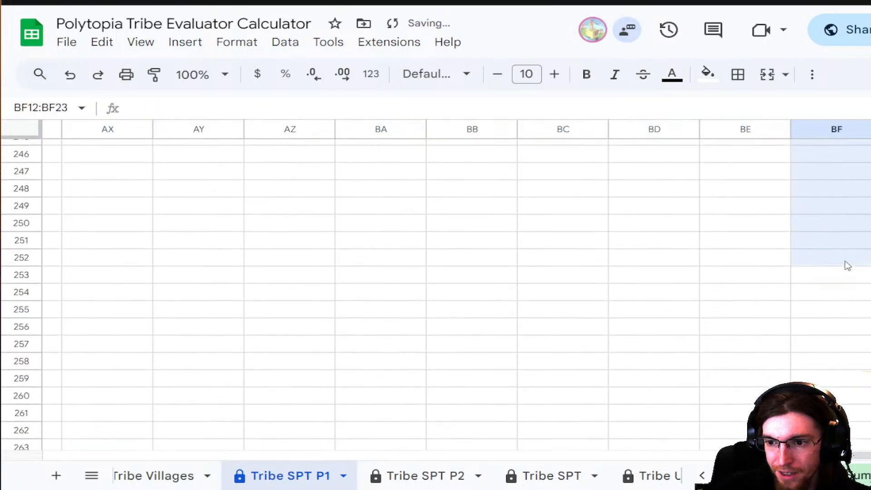
{"action": "left_click", "coordinate": [835, 278]}
{"action": "double_click", "coordinate": [828, 278]}
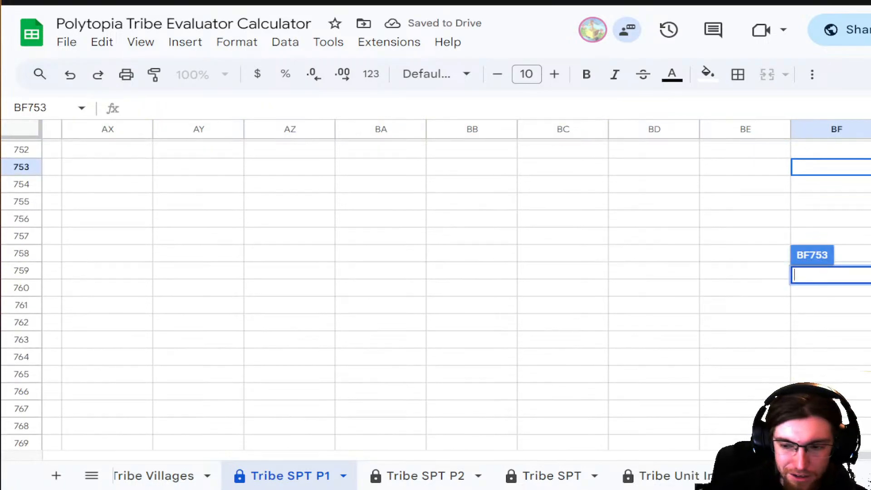
{"action": "key", "text": "ctrl+z"}
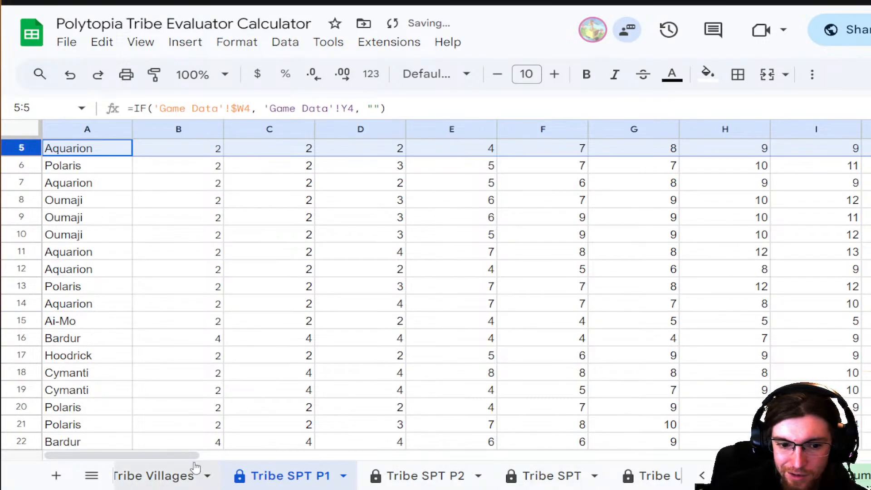
{"action": "left_click_drag", "start_coordinate": [194, 456], "coordinate": [858, 457]}
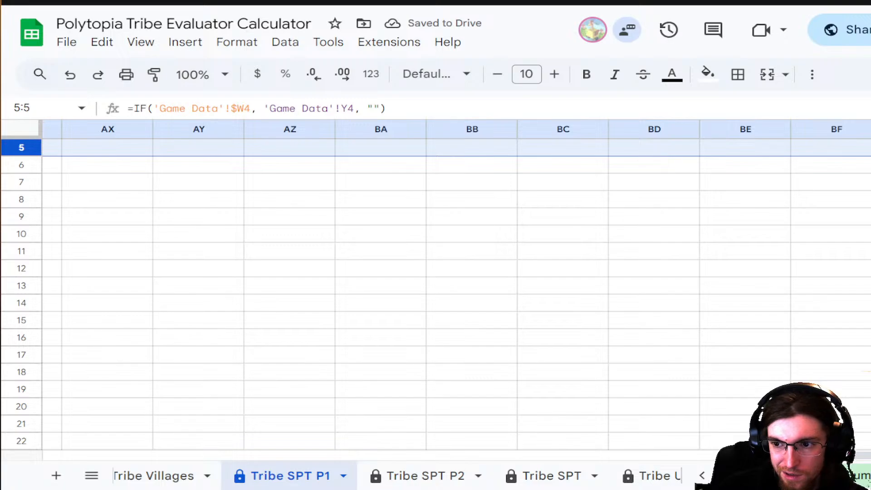
{"action": "scroll", "coordinate": [863, 200], "scroll_direction": "down", "scroll_amount": 20}
{"action": "left_click_drag", "start_coordinate": [869, 200], "coordinate": [854, 214]}
{"action": "key", "text": "ctrl+z"}
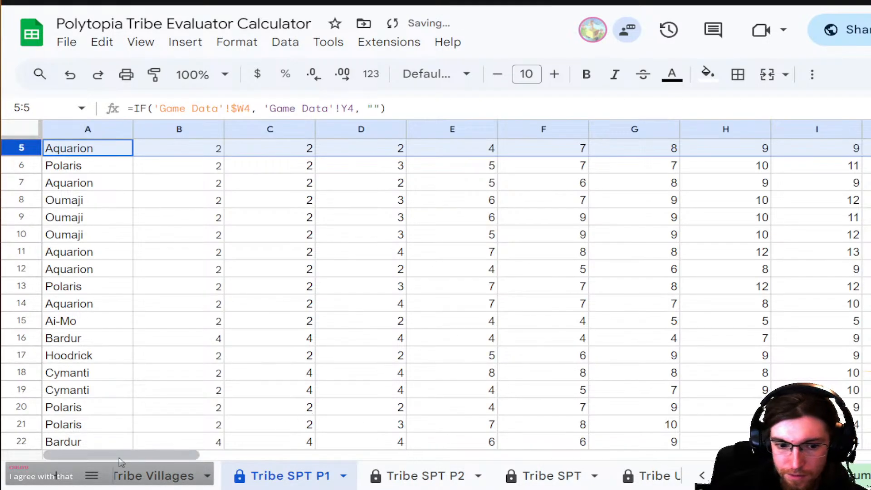
- Drag row 5's fill handle toward the bottom again, then undo the incomplete fill
{"action": "left_click_drag", "start_coordinate": [121, 456], "coordinate": [857, 457]}
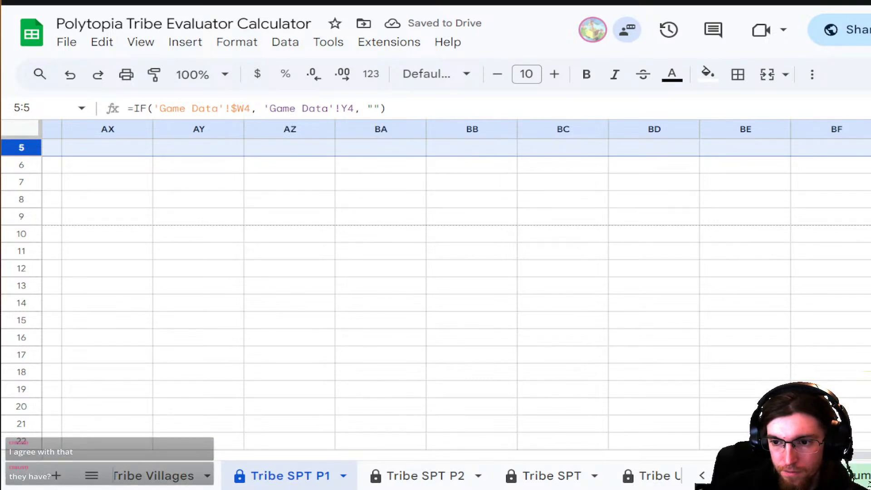
{"action": "scroll", "coordinate": [869, 218], "scroll_direction": "down", "scroll_amount": 20}
{"action": "left_click_drag", "start_coordinate": [869, 218], "coordinate": [869, 218]}
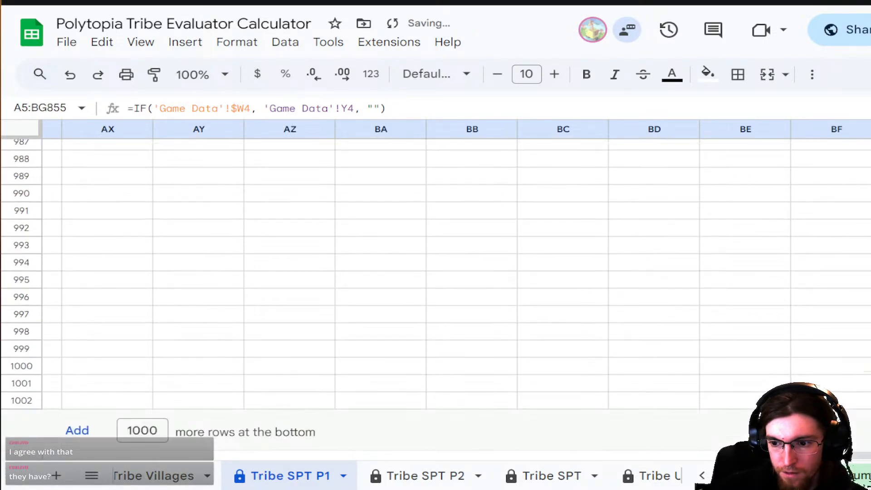
{"action": "left_click_drag", "start_coordinate": [831, 262], "coordinate": [869, 384]}
{"action": "left_click", "coordinate": [697, 298]}
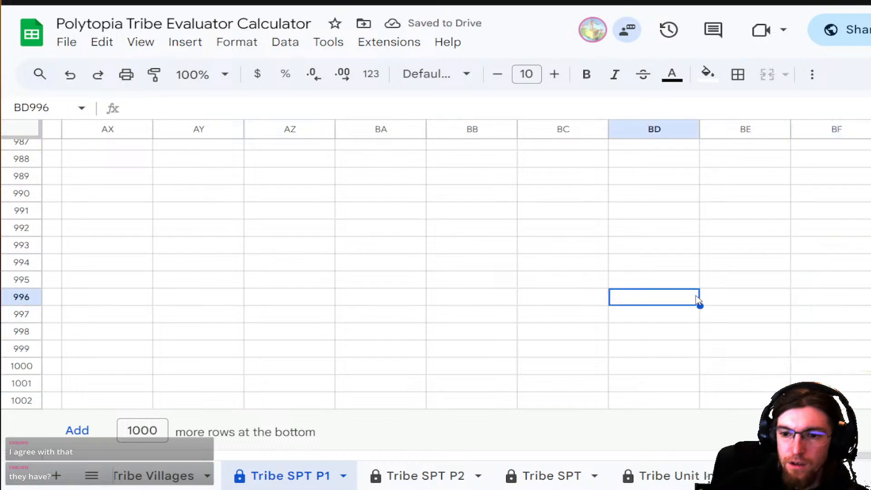
{"action": "key", "text": "ctrl+z"}
{"action": "scroll", "coordinate": [714, 425], "scroll_direction": "right", "scroll_amount": 10}
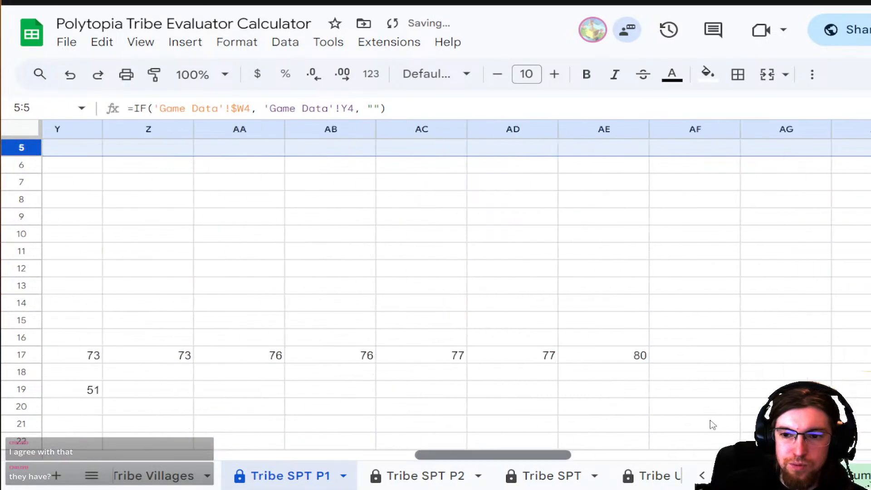
{"action": "scroll", "coordinate": [713, 426], "scroll_direction": "right", "scroll_amount": 10}
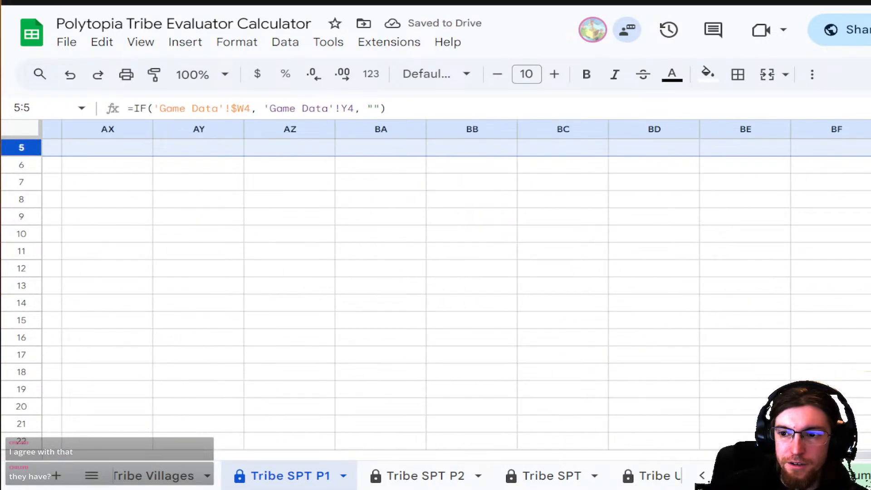
{"action": "left_click", "coordinate": [231, 359]}
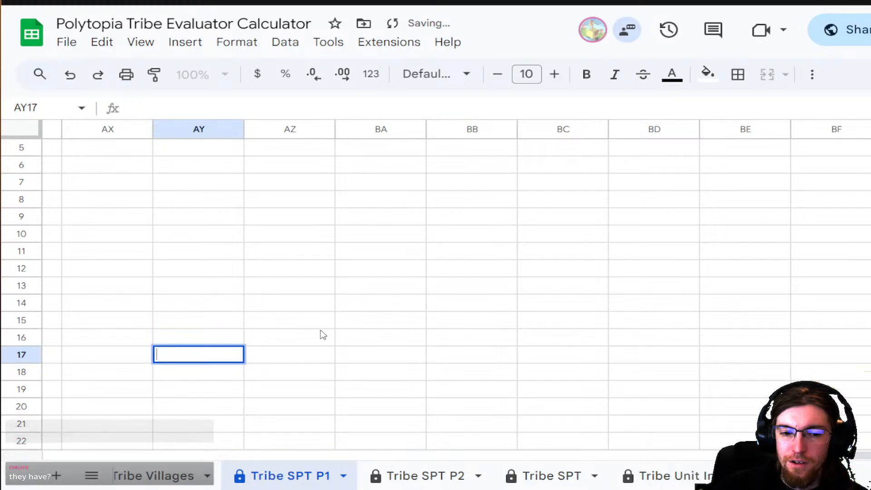
{"action": "left_click", "coordinate": [234, 286]}
{"action": "key", "text": "ctrl+z"}
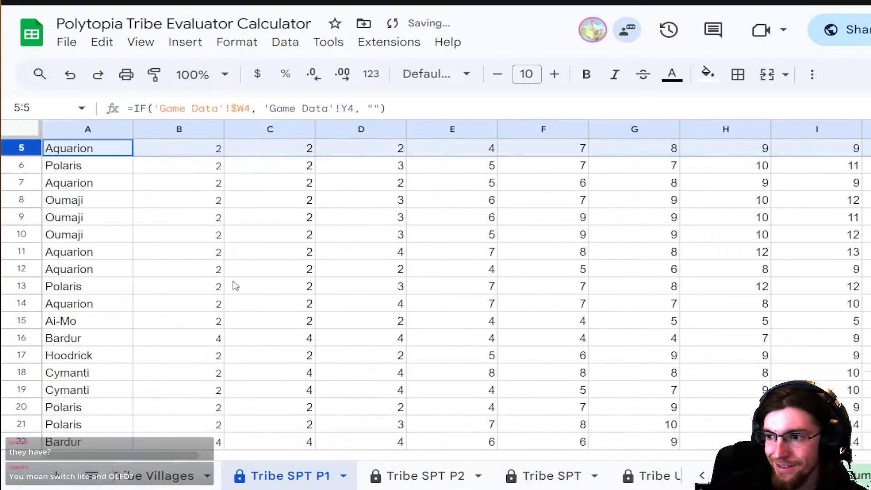
- Fill row 5's formulas across A:BG down to row 1002 and confirm they reach A1002 and B1002
{"action": "scroll", "coordinate": [119, 456], "scroll_direction": "right", "scroll_amount": 10}
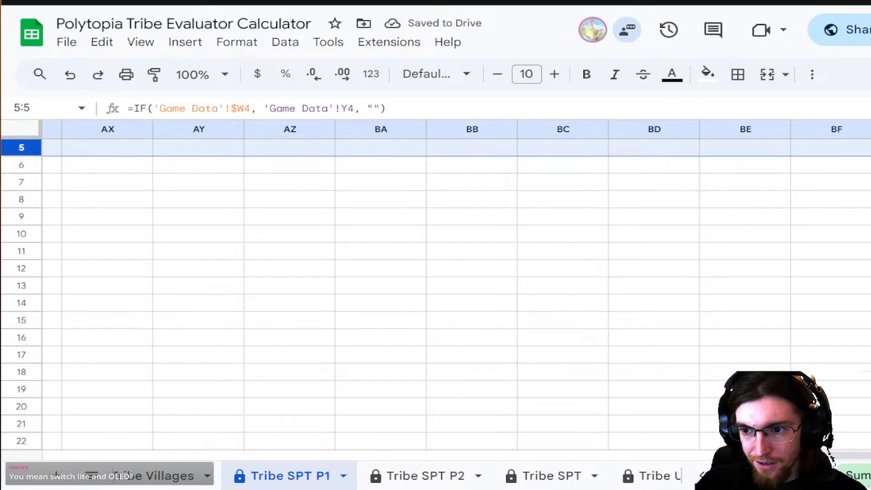
{"action": "scroll", "coordinate": [832, 231], "scroll_direction": "down", "scroll_amount": 20}
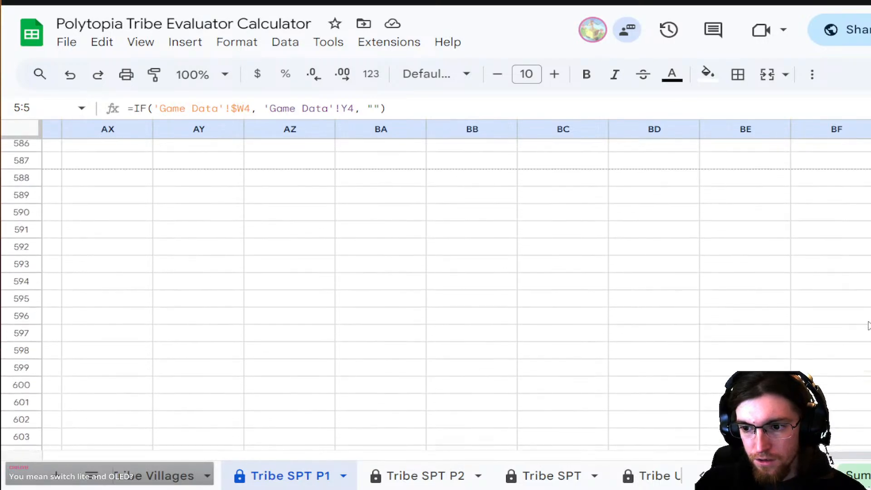
{"action": "scroll", "coordinate": [869, 326], "scroll_direction": "down", "scroll_amount": 20}
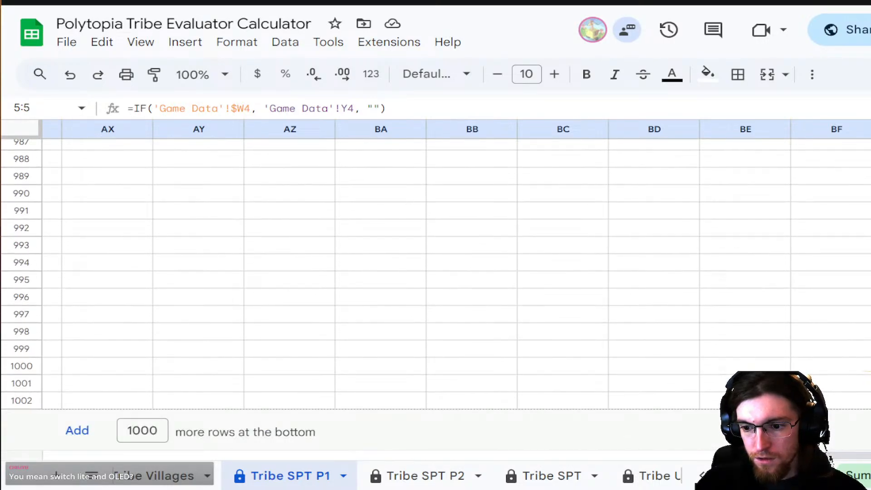
{"action": "left_click_drag", "start_coordinate": [868, 395], "coordinate": [868, 401]}
{"action": "left_click_drag", "start_coordinate": [835, 455], "coordinate": [76, 441]}
{"action": "left_click", "coordinate": [253, 334]}
{"action": "left_click", "coordinate": [178, 368]}
{"action": "left_click", "coordinate": [168, 404]}
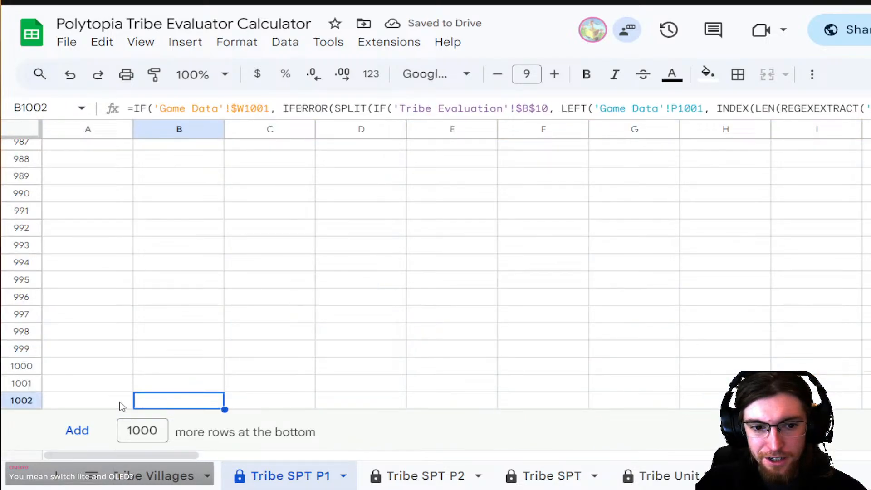
{"action": "left_click", "coordinate": [120, 403]}
- On Tribe SPT P2, check whether cells A1002 and B1002 contain formulas
{"action": "left_click", "coordinate": [271, 482]}
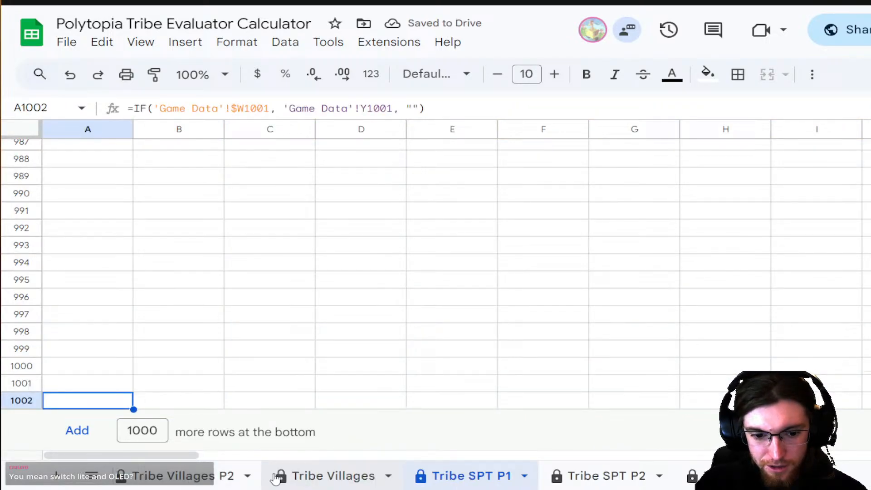
{"action": "left_click", "coordinate": [565, 475]}
{"action": "left_click", "coordinate": [165, 389]}
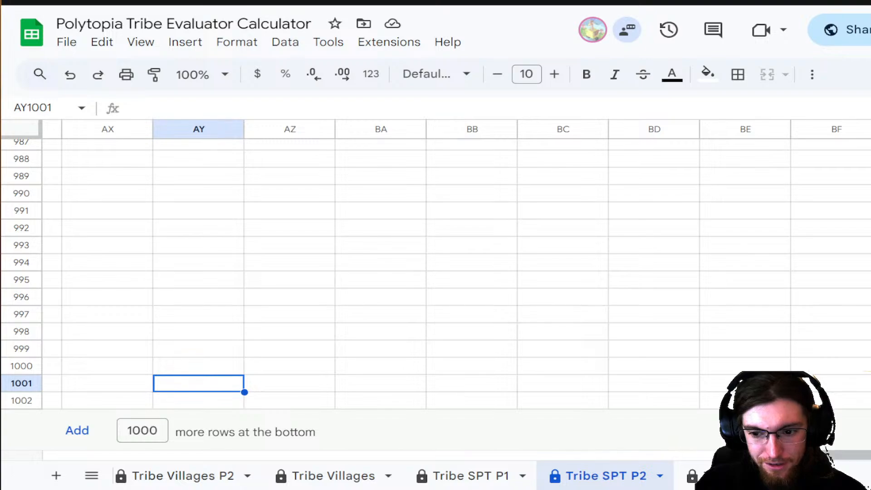
{"action": "scroll", "coordinate": [137, 318], "scroll_direction": "left", "scroll_amount": 15}
{"action": "left_click", "coordinate": [97, 402]}
{"action": "left_click", "coordinate": [169, 401]}
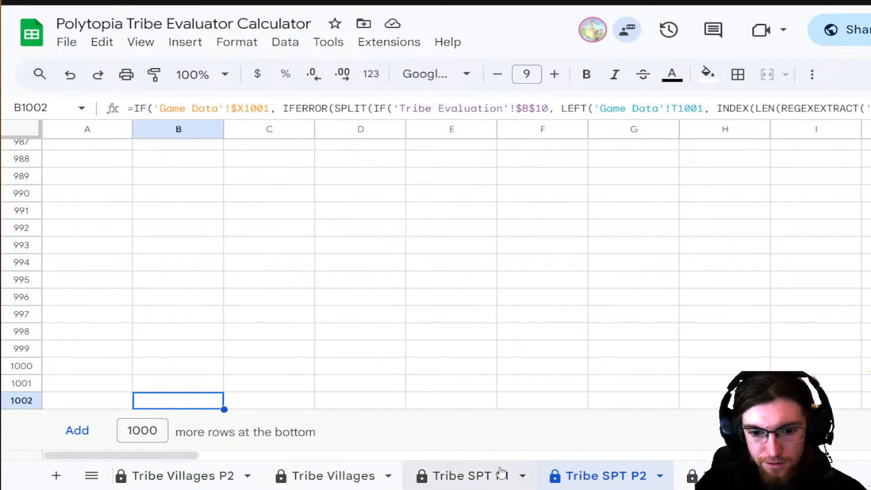
{"action": "left_click", "coordinate": [351, 476]}
- On Tribe Villages, inspect cells and the QUERY formula combining both village sheets
{"action": "left_click", "coordinate": [71, 291]}
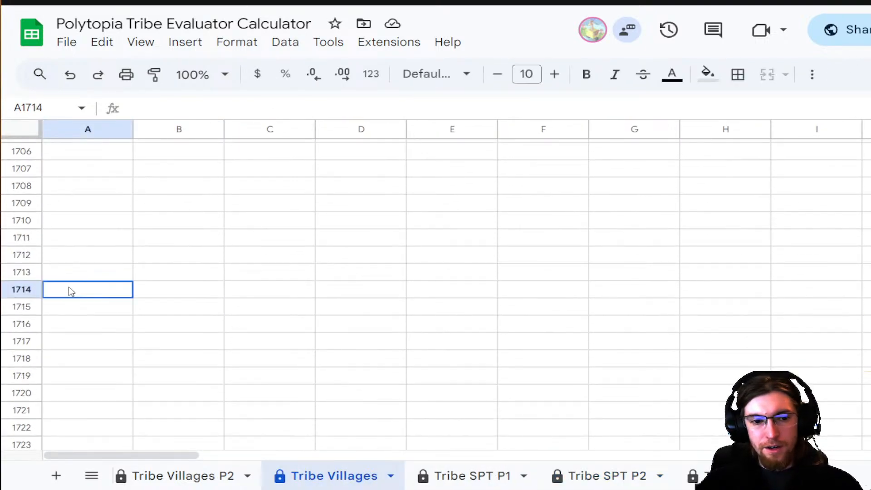
{"action": "scroll", "coordinate": [247, 233], "scroll_direction": "up", "scroll_amount": 20}
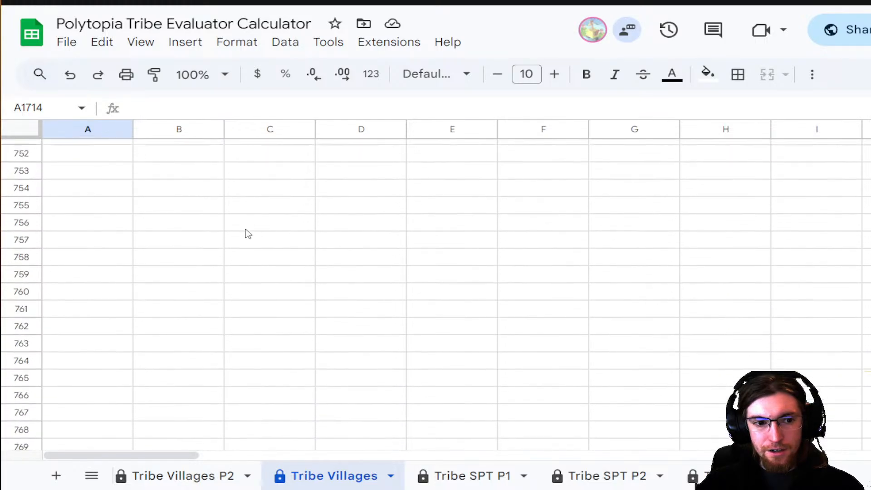
{"action": "scroll", "coordinate": [248, 233], "scroll_direction": "up", "scroll_amount": 5}
{"action": "left_click", "coordinate": [86, 209]}
{"action": "left_click", "coordinate": [184, 193]}
{"action": "scroll", "coordinate": [216, 208], "scroll_direction": "up", "scroll_amount": 20}
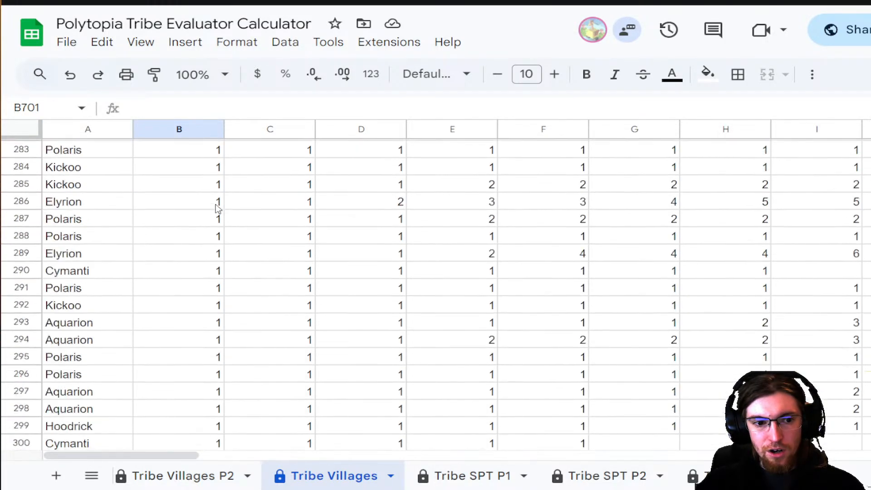
{"action": "scroll", "coordinate": [216, 209], "scroll_direction": "up", "scroll_amount": 18}
{"action": "left_click", "coordinate": [80, 188]}
{"action": "left_click", "coordinate": [152, 195]}
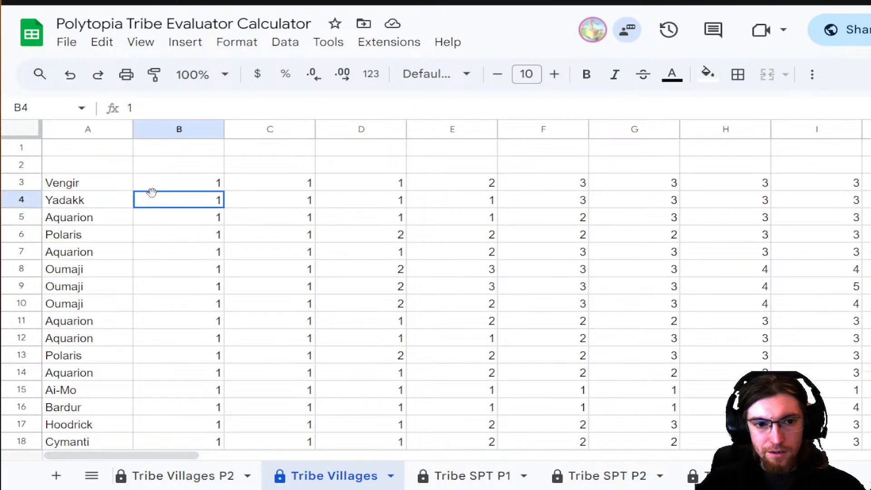
{"action": "left_click", "coordinate": [117, 198]}
{"action": "left_click", "coordinate": [116, 183]}
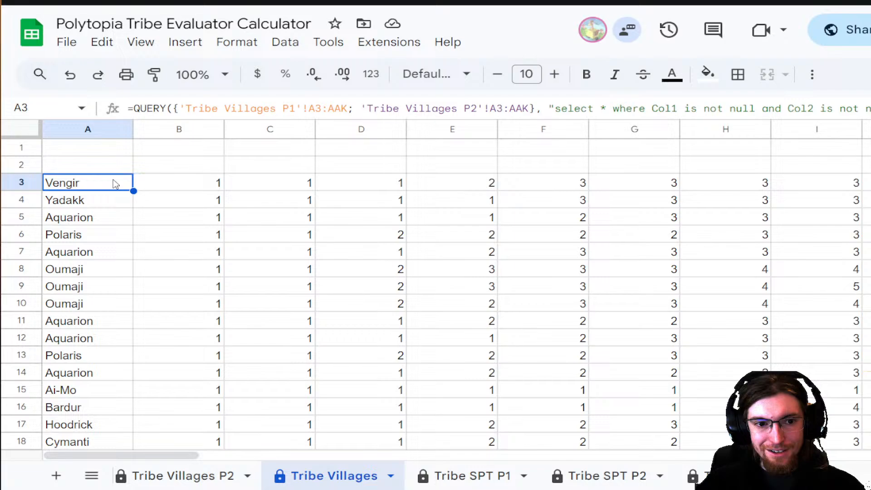
- On Tribe Villages P2, check which bottom cells in columns A–C hold formulas
{"action": "left_click", "coordinate": [198, 476]}
{"action": "scroll", "coordinate": [258, 286], "scroll_direction": "up", "scroll_amount": 20}
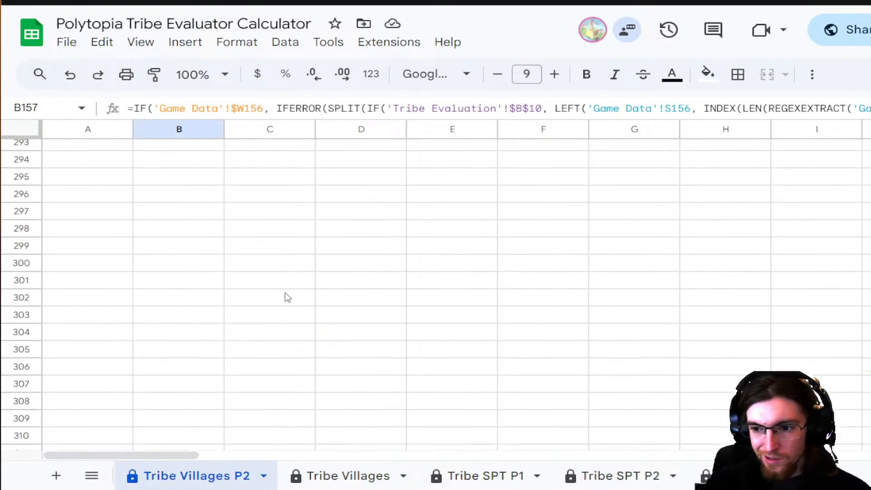
{"action": "scroll", "coordinate": [286, 297], "scroll_direction": "up", "scroll_amount": 20}
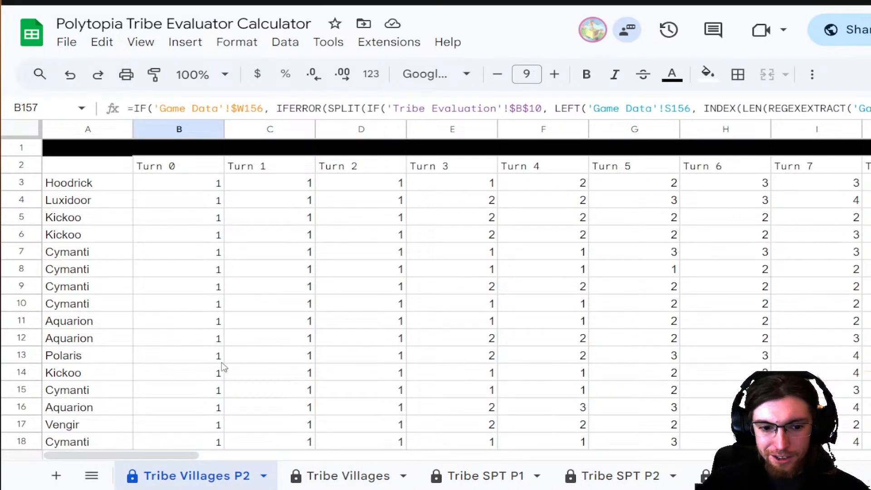
{"action": "scroll", "coordinate": [223, 367], "scroll_direction": "down", "scroll_amount": 20}
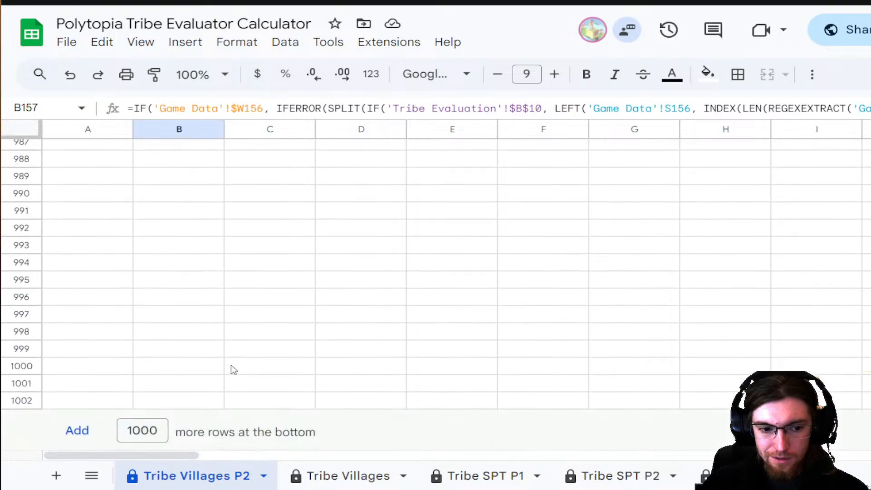
{"action": "left_click", "coordinate": [96, 312]}
{"action": "left_click", "coordinate": [228, 282]}
{"action": "left_click", "coordinate": [73, 398]}
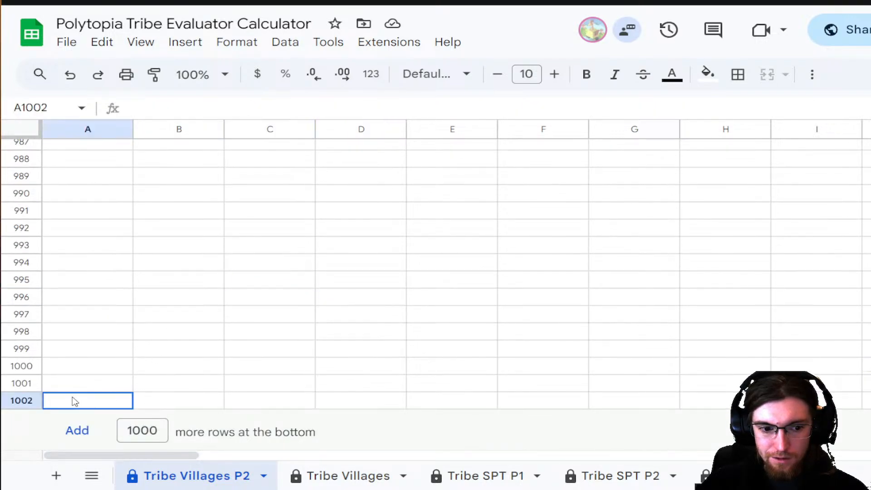
{"action": "left_click", "coordinate": [163, 392]}
{"action": "left_click", "coordinate": [105, 383]}
{"action": "left_click", "coordinate": [109, 365]}
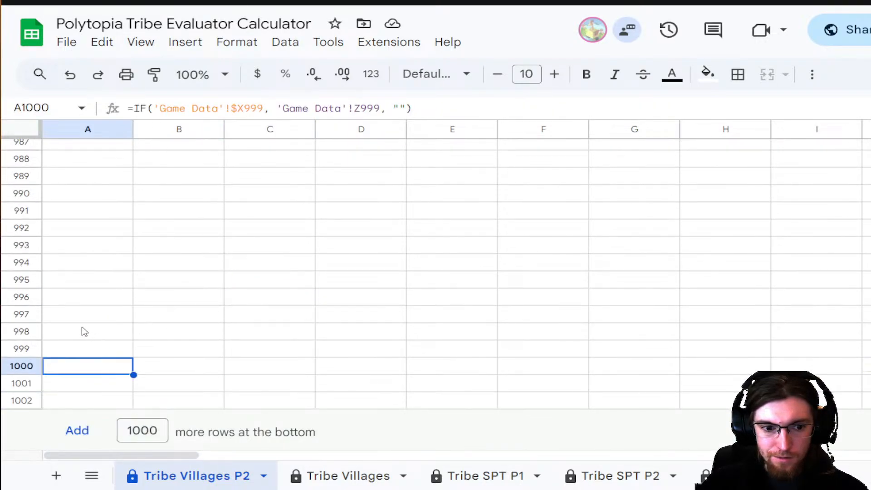
{"action": "left_click", "coordinate": [245, 353]}
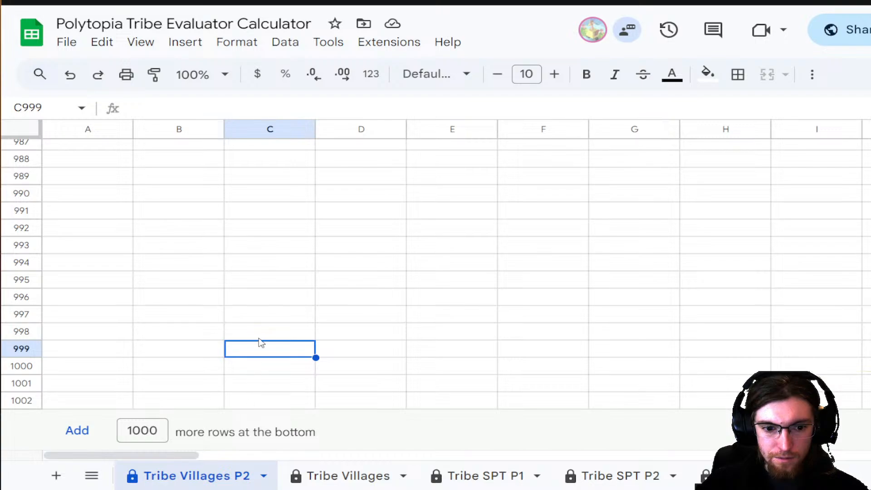
- Fill the row 999 A–B formulas on Tribe Villages P2 down to row 1002
{"action": "left_click", "coordinate": [186, 350]}
{"action": "left_click", "coordinate": [227, 354]}
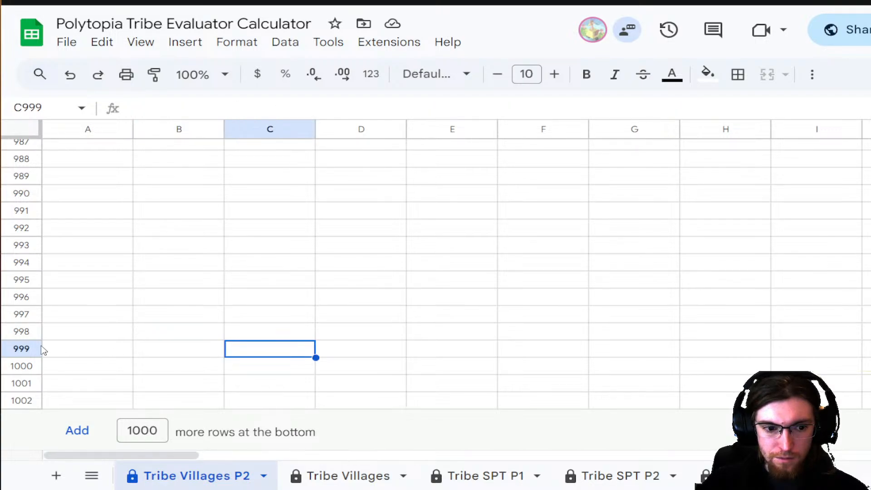
{"action": "left_click_drag", "start_coordinate": [101, 358], "coordinate": [215, 426]}
{"action": "scroll", "coordinate": [226, 481], "scroll_direction": "left", "scroll_amount": 3}
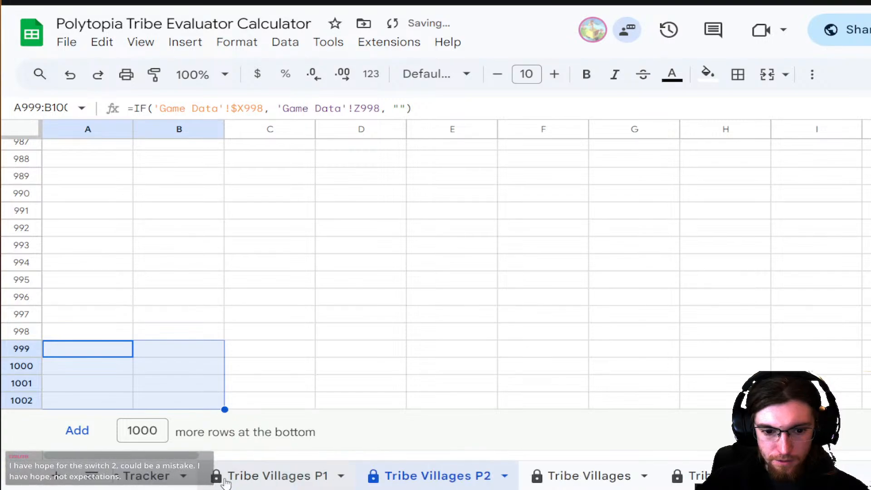
- On Tribe Villages P1, fill the A–B formulas down to row 1002 and verify B1002
{"action": "left_click", "coordinate": [226, 483]}
{"action": "left_click", "coordinate": [96, 400]}
{"action": "left_click", "coordinate": [99, 384]}
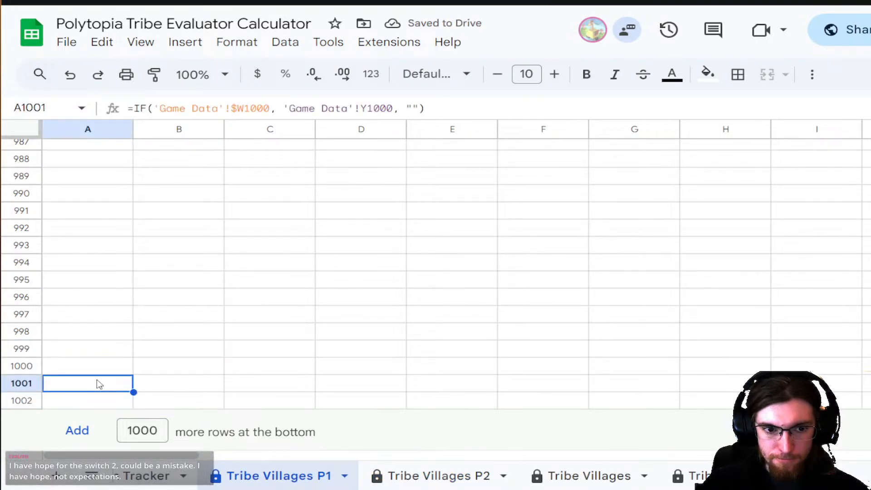
{"action": "left_click_drag", "start_coordinate": [67, 367], "coordinate": [222, 405]}
{"action": "left_click", "coordinate": [191, 398]}
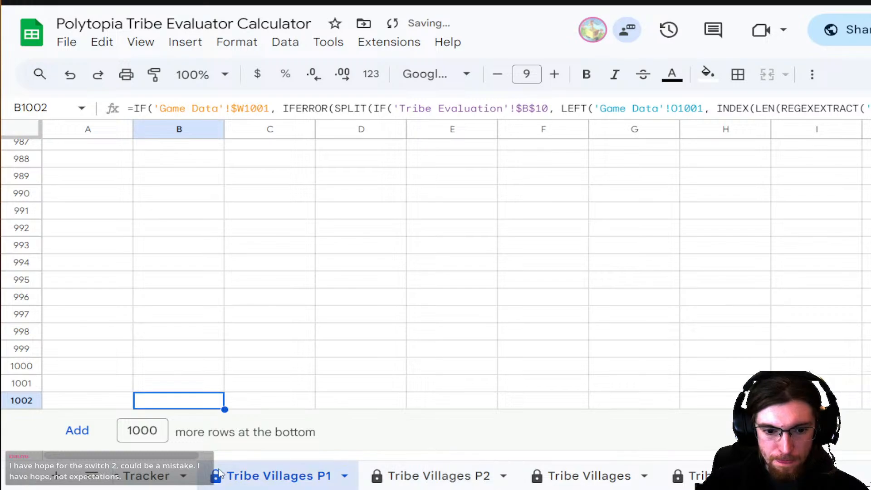
{"action": "scroll", "coordinate": [255, 481], "scroll_direction": "left", "scroll_amount": 3}
{"action": "left_click", "coordinate": [327, 478]}
{"action": "scroll", "coordinate": [399, 345], "scroll_direction": "up", "scroll_amount": 15}
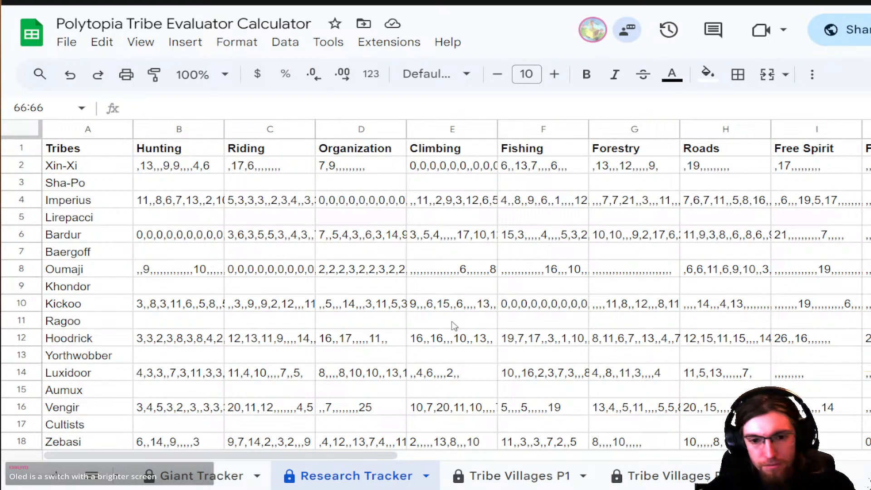
- Scroll the Research Tracker data, then open Tribe Cards and look over the Vengir ratings
{"action": "scroll", "coordinate": [327, 474], "scroll_direction": "down", "scroll_amount": 4}
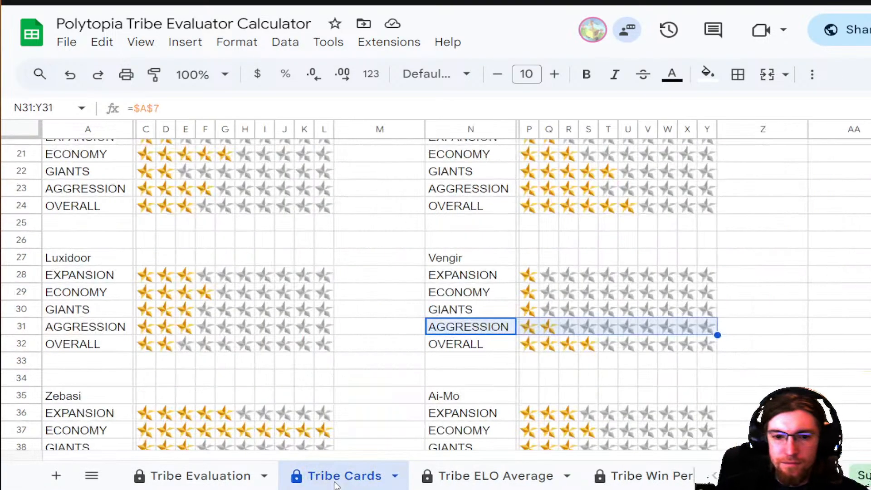
{"action": "left_click", "coordinate": [340, 476]}
{"action": "left_click", "coordinate": [328, 329]}
{"action": "left_click", "coordinate": [368, 311]}
{"action": "scroll", "coordinate": [369, 311], "scroll_direction": "up", "scroll_amount": 6}
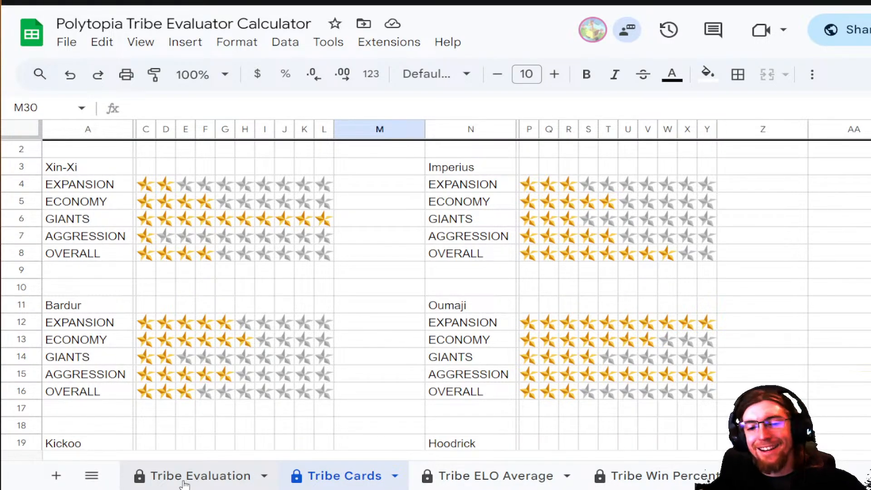
{"action": "scroll", "coordinate": [191, 477], "scroll_direction": "down", "scroll_amount": 3}
{"action": "scroll", "coordinate": [209, 476], "scroll_direction": "up", "scroll_amount": 3}
- On Tribe Evaluation, clear cell A15 to remove the 'Increase Sample size to more than 500' goal
{"action": "left_click", "coordinate": [213, 477]}
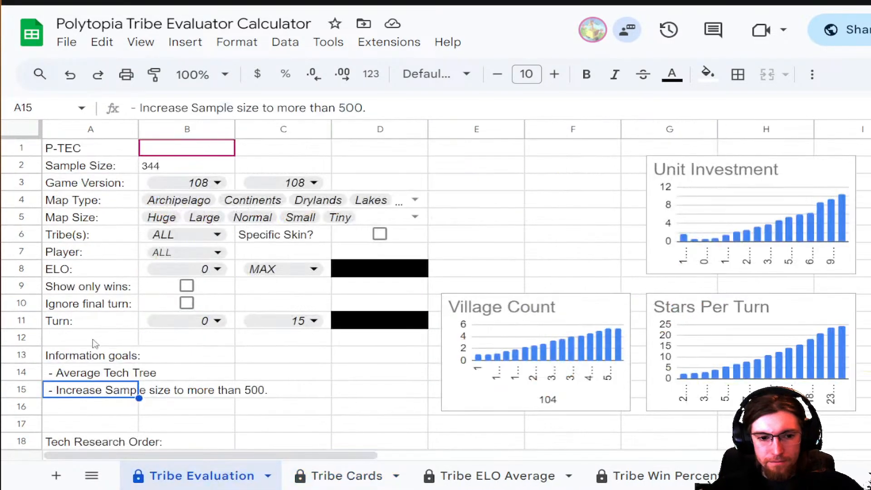
{"action": "key", "text": "Delete"}
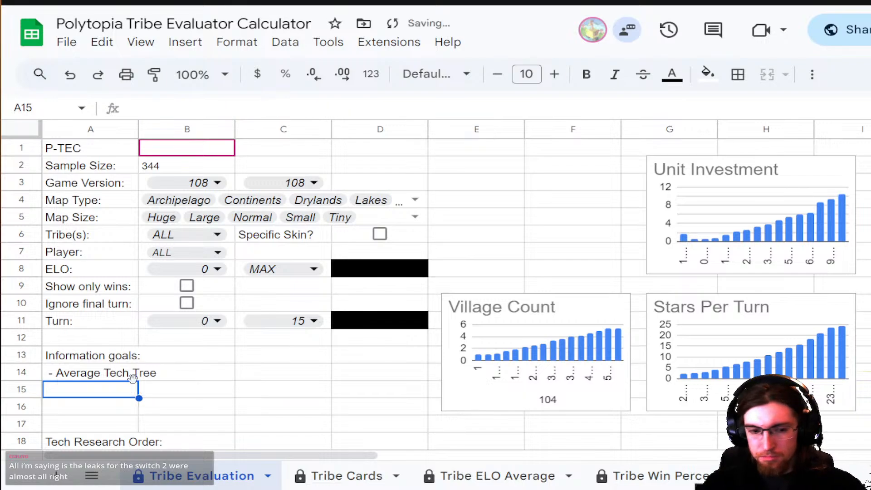
{"action": "left_click", "coordinate": [213, 394]}
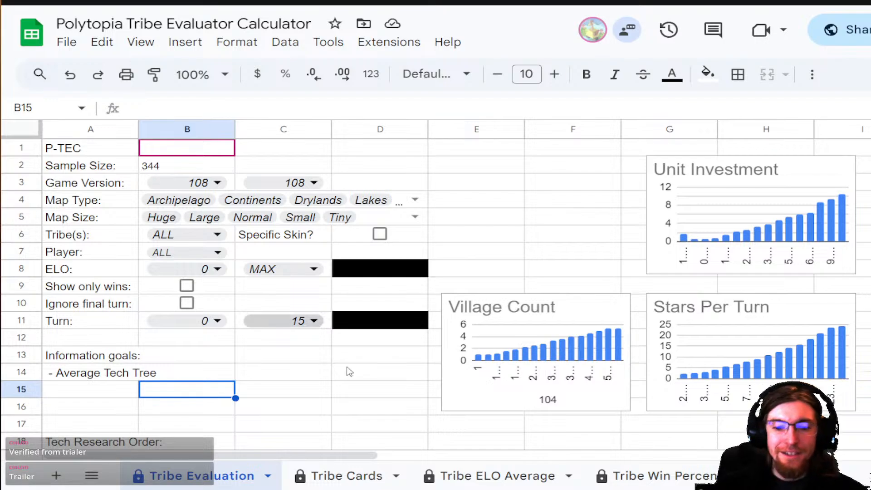
{"action": "scroll", "coordinate": [502, 485], "scroll_direction": "down", "scroll_amount": 5}
{"action": "scroll", "coordinate": [502, 485], "scroll_direction": "down", "scroll_amount": 3}
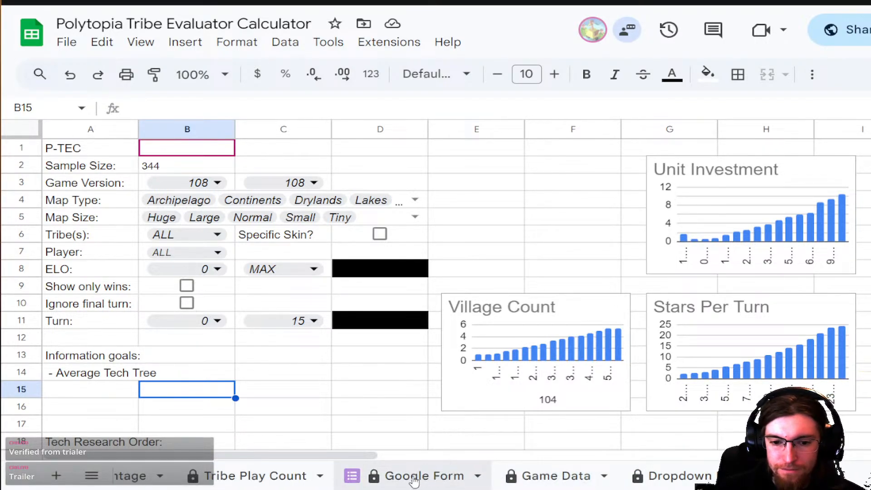
- Review the Game Data sheet around row 118 without changing anything
{"action": "left_click", "coordinate": [437, 476]}
{"action": "left_click", "coordinate": [545, 481]}
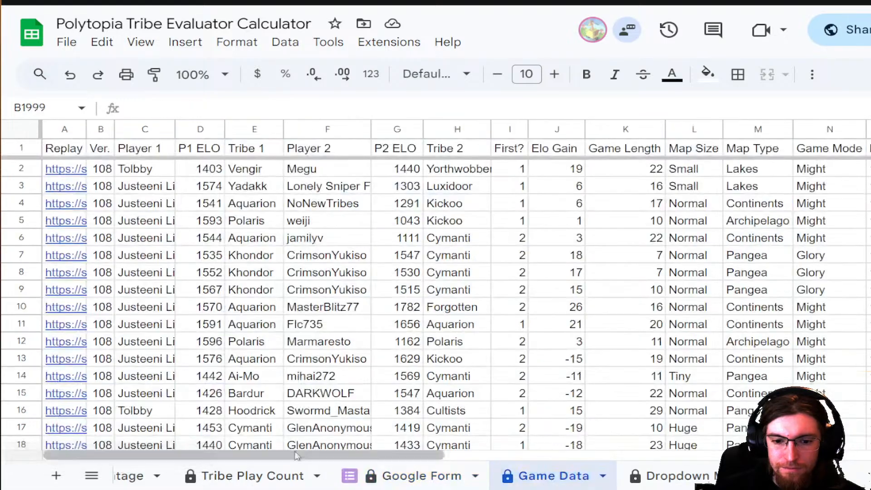
{"action": "left_click_drag", "start_coordinate": [283, 455], "coordinate": [617, 461]}
{"action": "scroll", "coordinate": [785, 381], "scroll_direction": "down", "scroll_amount": 20}
{"action": "scroll", "coordinate": [787, 382], "scroll_direction": "up", "scroll_amount": 2}
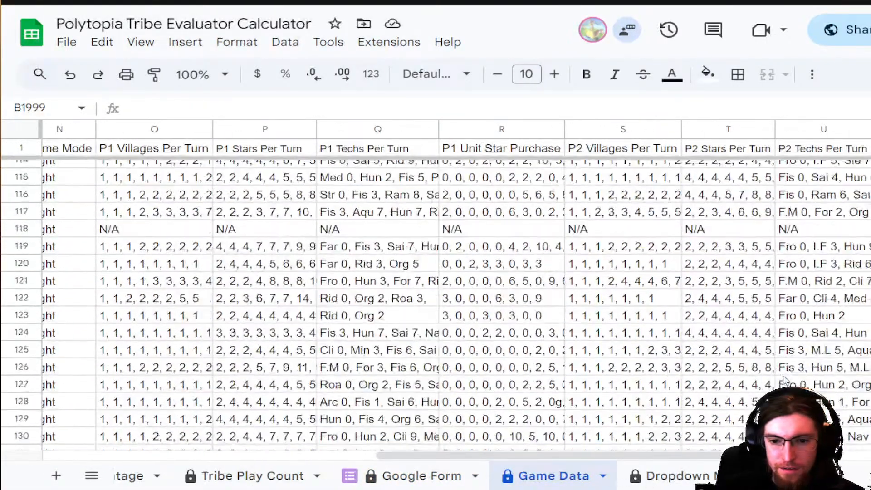
{"action": "scroll", "coordinate": [786, 382], "scroll_direction": "up", "scroll_amount": 2}
{"action": "left_click_drag", "start_coordinate": [538, 455], "coordinate": [699, 452]}
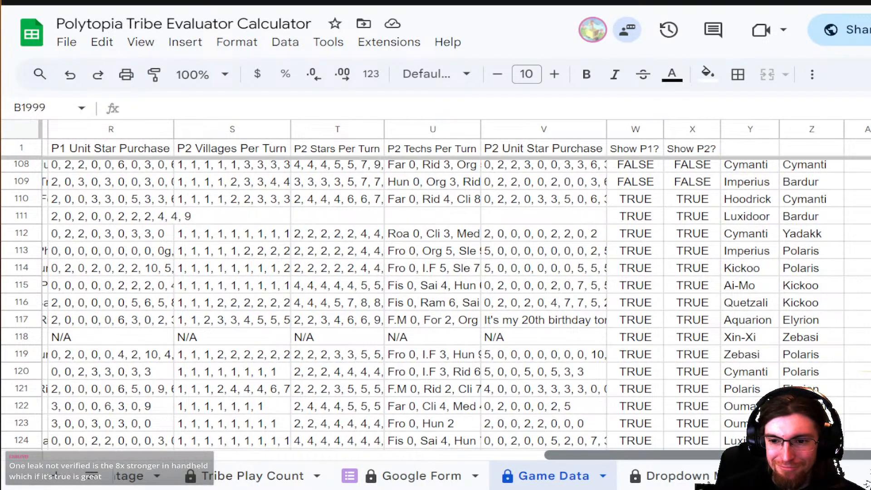
{"action": "scroll", "coordinate": [687, 430], "scroll_direction": "left", "scroll_amount": 15}
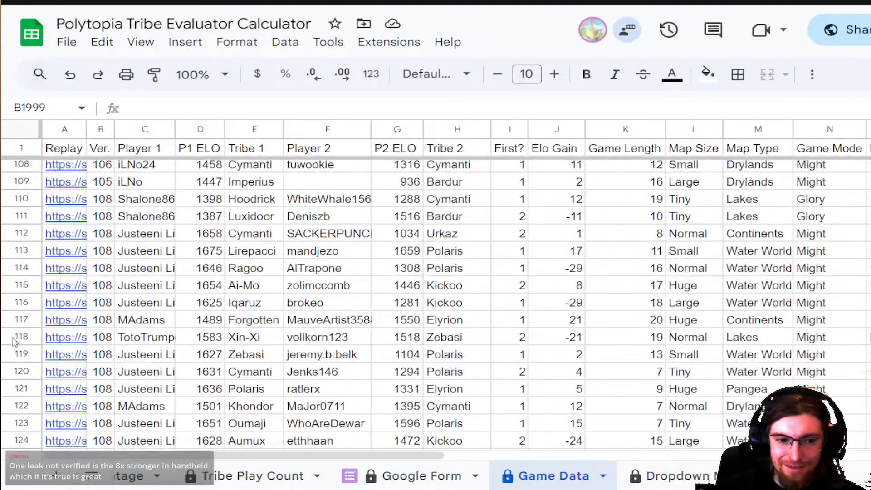
{"action": "left_click", "coordinate": [13, 336]}
{"action": "right_click", "coordinate": [13, 336]}
{"action": "left_click", "coordinate": [557, 285]}
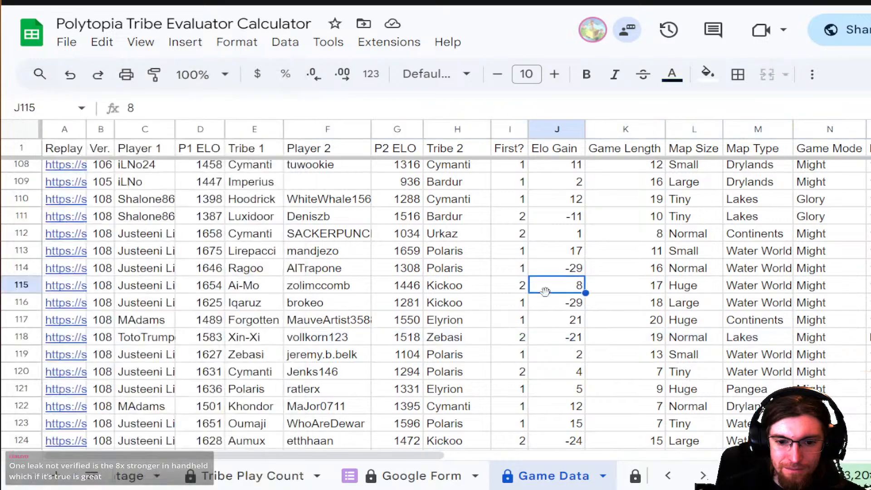
- Return to the Google Form responses sheet and scroll through its per-turn entries
{"action": "left_click", "coordinate": [388, 484]}
{"action": "scroll", "coordinate": [282, 424], "scroll_direction": "down", "scroll_amount": 3}
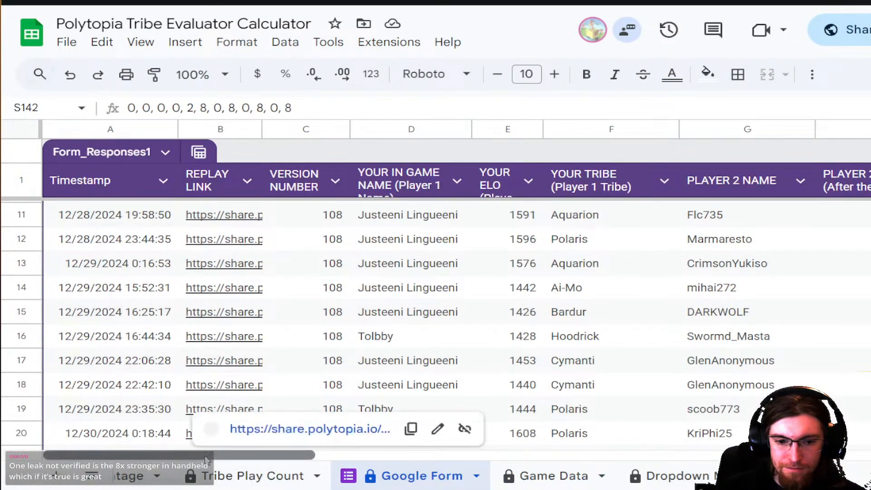
{"action": "left_click_drag", "start_coordinate": [206, 455], "coordinate": [713, 456]}
{"action": "scroll", "coordinate": [640, 402], "scroll_direction": "down", "scroll_amount": 15}
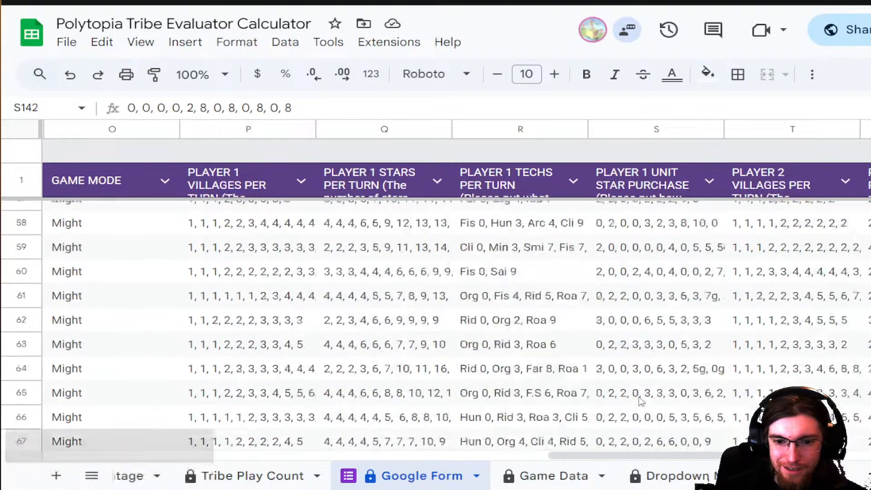
{"action": "scroll", "coordinate": [640, 402], "scroll_direction": "down", "scroll_amount": 12}
- Delete row 118, the all-N/A 1/14/2025 6:32:17 Xin-Xi response, from the Google Form sheet
{"action": "scroll", "coordinate": [640, 402], "scroll_direction": "up", "scroll_amount": 2}
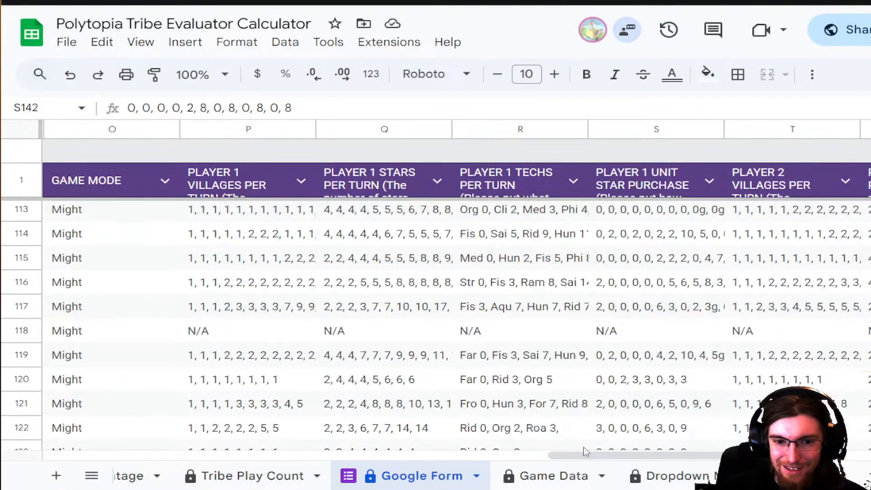
{"action": "left_click_drag", "start_coordinate": [642, 466], "coordinate": [71, 441]}
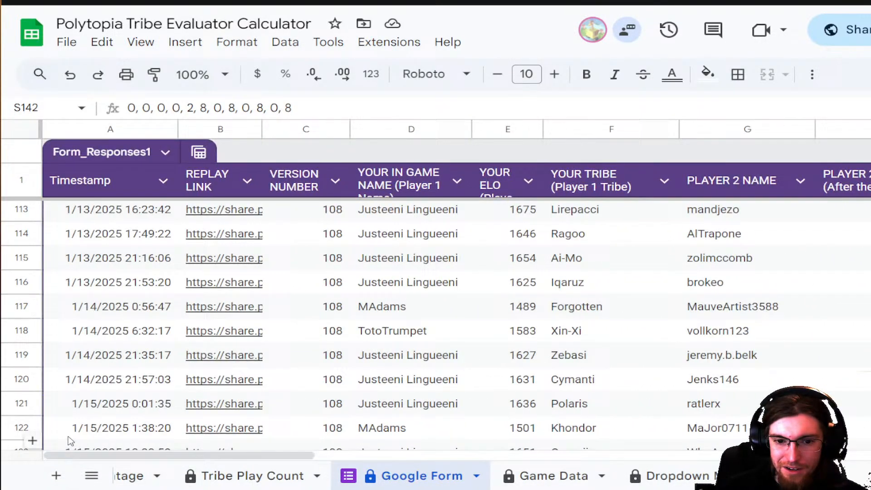
{"action": "left_click", "coordinate": [18, 330]}
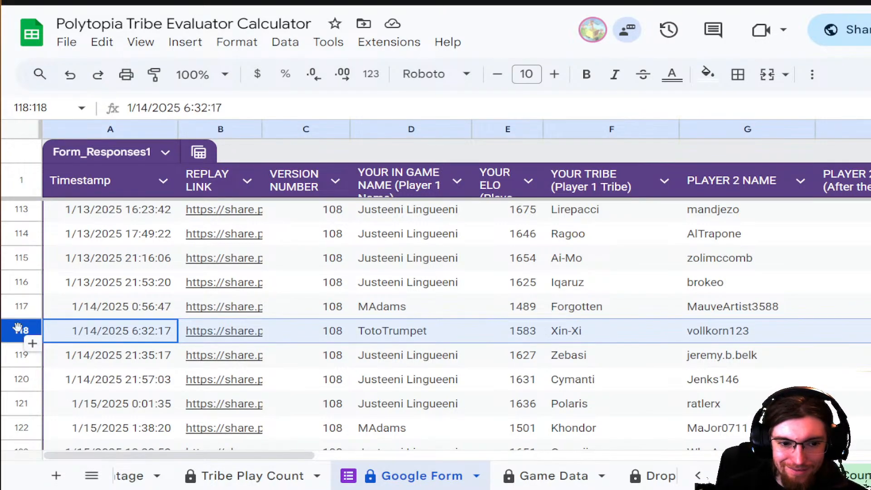
{"action": "right_click", "coordinate": [18, 331]}
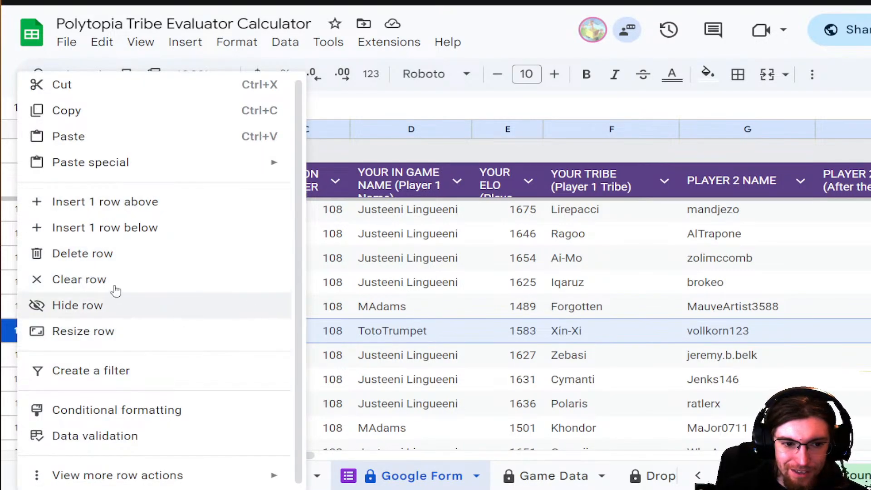
{"action": "left_click", "coordinate": [133, 250]}
{"action": "left_click", "coordinate": [531, 383]}
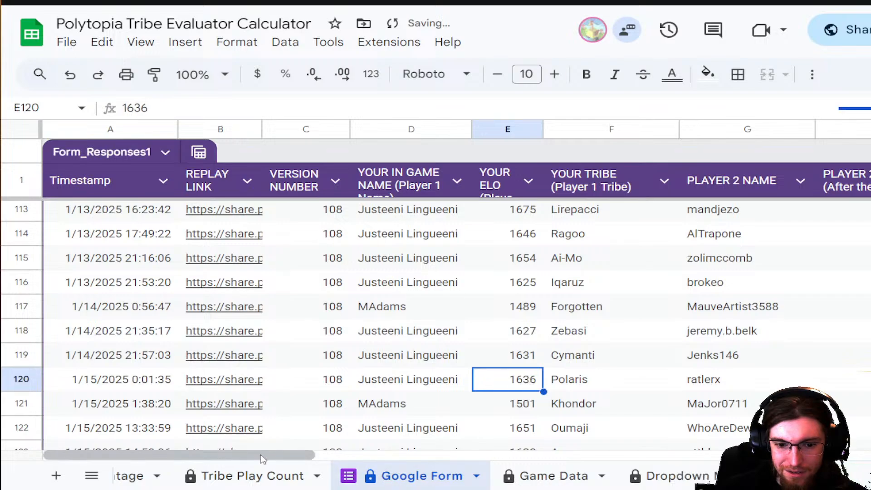
{"action": "left_click_drag", "start_coordinate": [261, 456], "coordinate": [740, 407]}
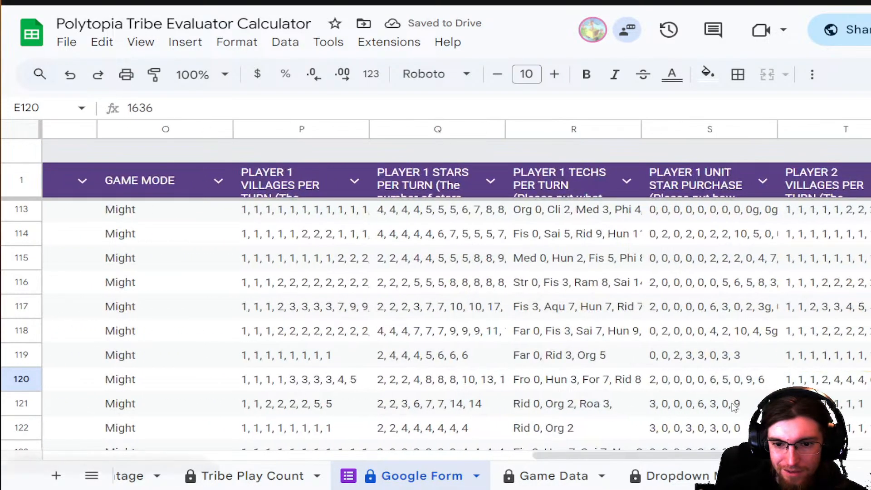
{"action": "scroll", "coordinate": [680, 386], "scroll_direction": "down", "scroll_amount": 3}
{"action": "scroll", "coordinate": [679, 385], "scroll_direction": "down", "scroll_amount": 15}
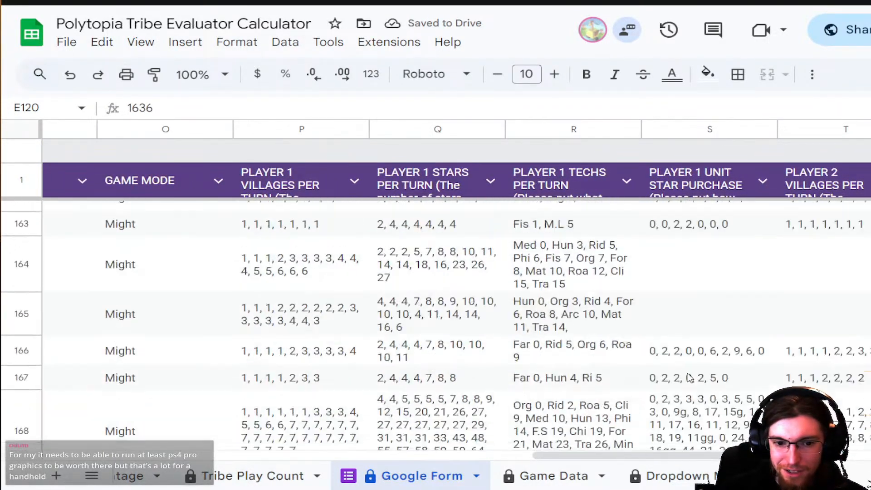
{"action": "scroll", "coordinate": [708, 378], "scroll_direction": "down", "scroll_amount": 8}
{"action": "scroll", "coordinate": [711, 378], "scroll_direction": "up", "scroll_amount": 6}
{"action": "scroll", "coordinate": [695, 378], "scroll_direction": "down", "scroll_amount": 2}
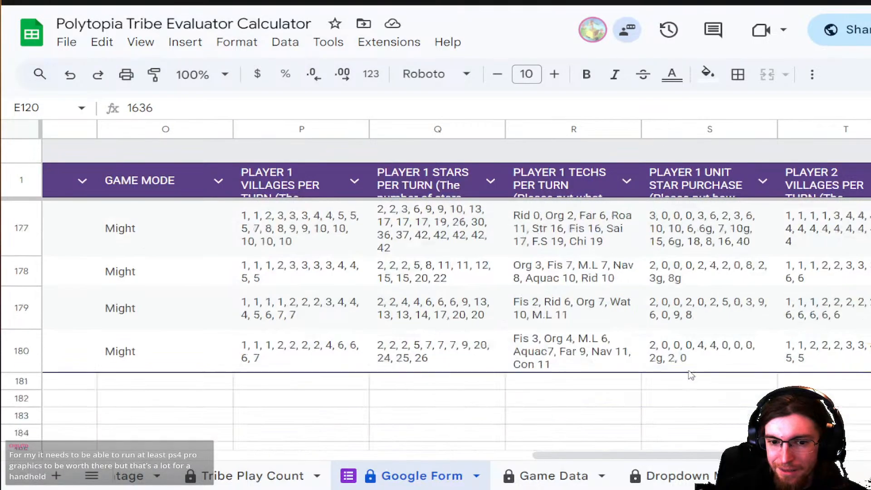
{"action": "scroll", "coordinate": [654, 372], "scroll_direction": "up", "scroll_amount": 1}
{"action": "scroll", "coordinate": [648, 370], "scroll_direction": "up", "scroll_amount": 6}
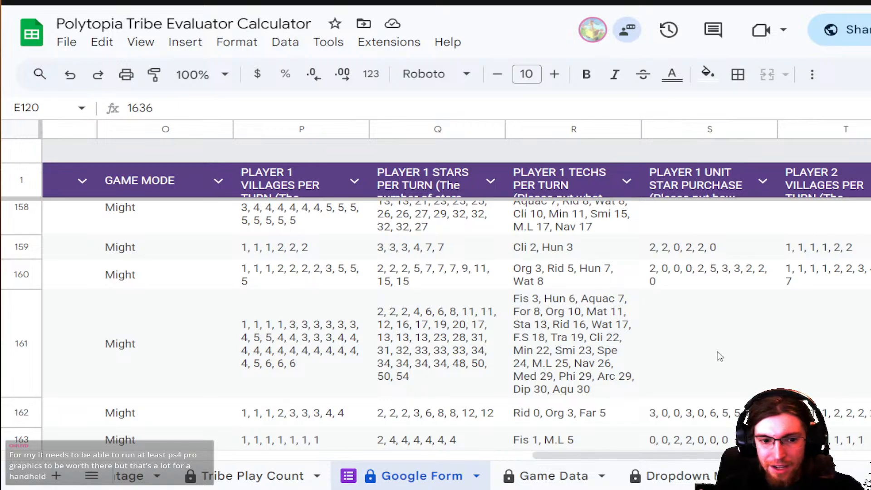
{"action": "left_click", "coordinate": [707, 333]}
{"action": "key", "text": "shift+Right"}
{"action": "scroll", "coordinate": [651, 325], "scroll_direction": "up", "scroll_amount": 2}
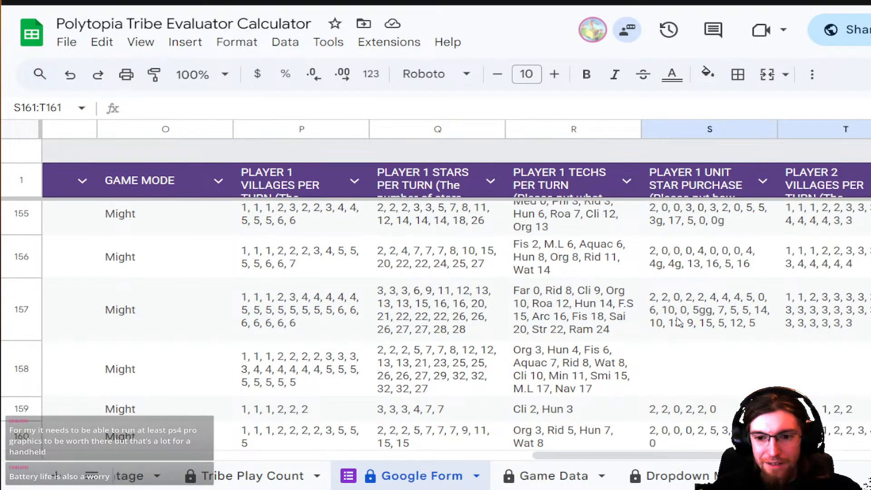
{"action": "scroll", "coordinate": [679, 322], "scroll_direction": "up", "scroll_amount": 5}
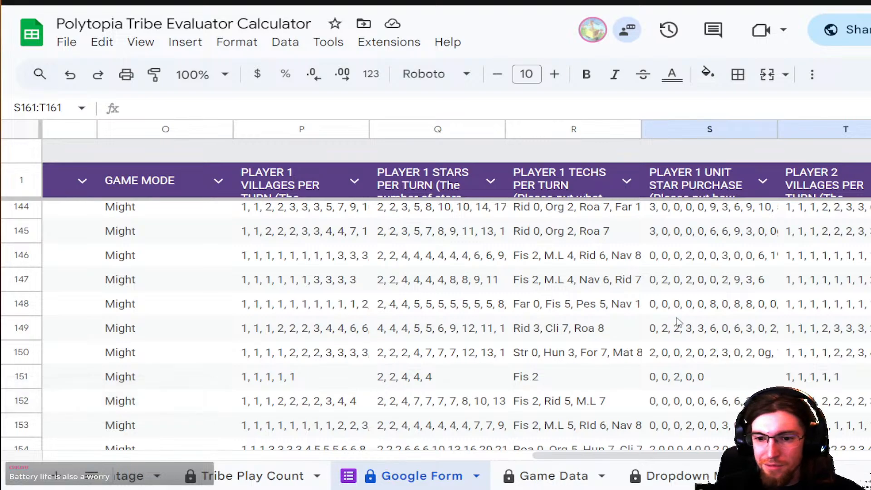
{"action": "scroll", "coordinate": [678, 322], "scroll_direction": "up", "scroll_amount": 7}
{"action": "scroll", "coordinate": [679, 323], "scroll_direction": "down", "scroll_amount": 1}
{"action": "scroll", "coordinate": [678, 322], "scroll_direction": "up", "scroll_amount": 1}
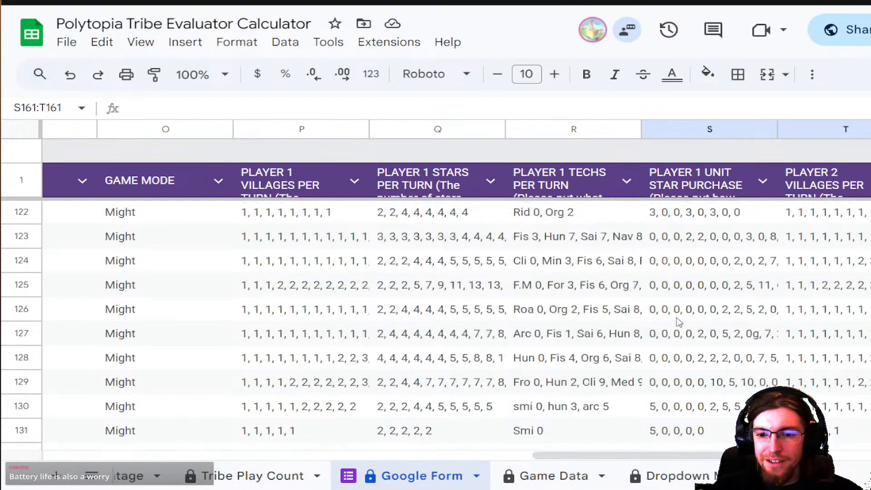
{"action": "scroll", "coordinate": [678, 322], "scroll_direction": "down", "scroll_amount": 2}
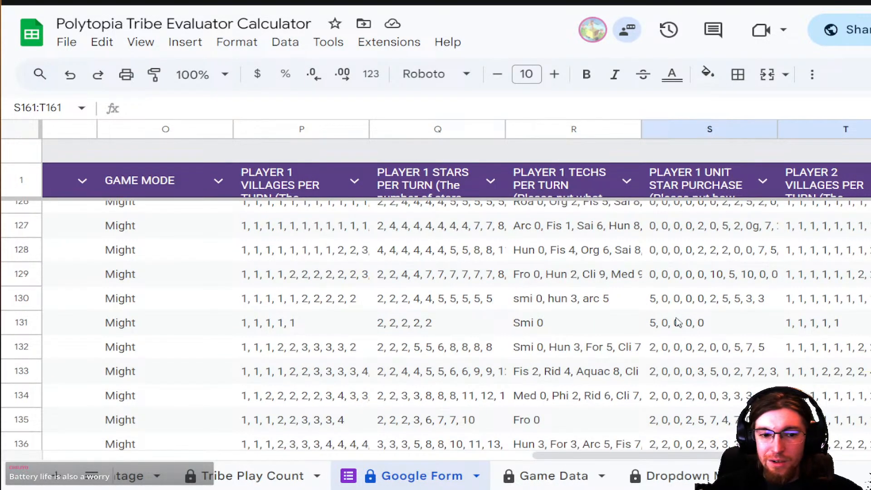
{"action": "scroll", "coordinate": [678, 322], "scroll_direction": "up", "scroll_amount": 15}
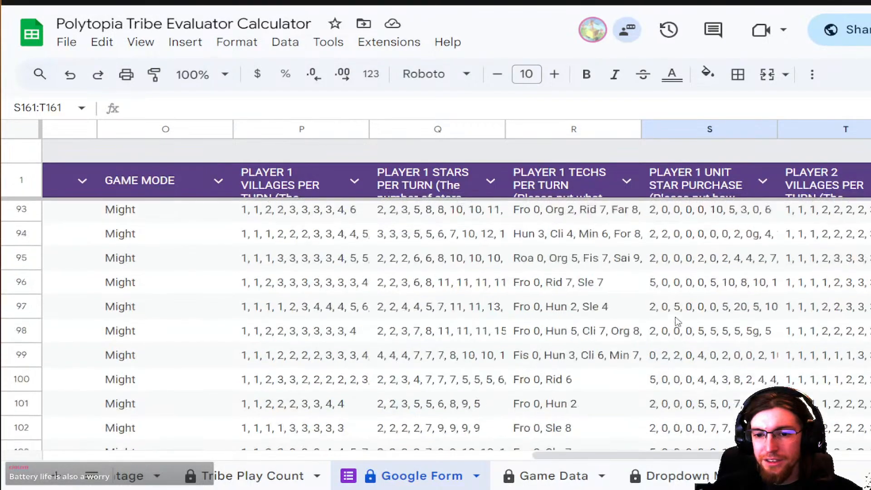
{"action": "scroll", "coordinate": [678, 323], "scroll_direction": "up", "scroll_amount": 5}
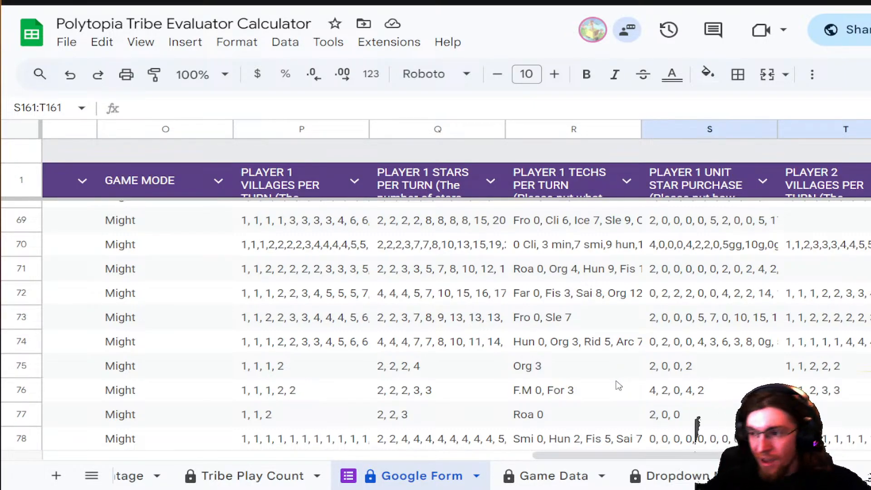
{"action": "scroll", "coordinate": [605, 474], "scroll_direction": "down", "scroll_amount": 3}
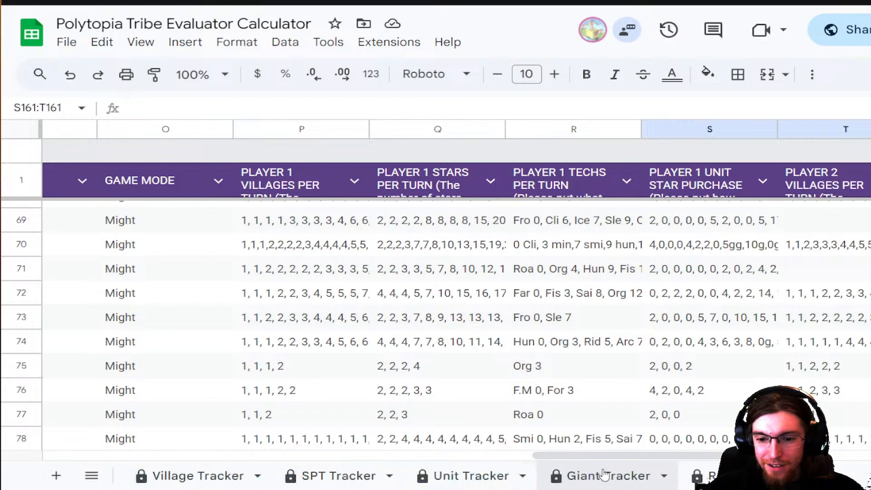
- Look over Tribe Unit Investment P1, then select the combined sheet's QUERY cell A3
{"action": "scroll", "coordinate": [605, 475], "scroll_direction": "down", "scroll_amount": 3}
{"action": "left_click", "coordinate": [592, 474]}
{"action": "scroll", "coordinate": [150, 168], "scroll_direction": "up", "scroll_amount": 15}
{"action": "left_click", "coordinate": [107, 205]}
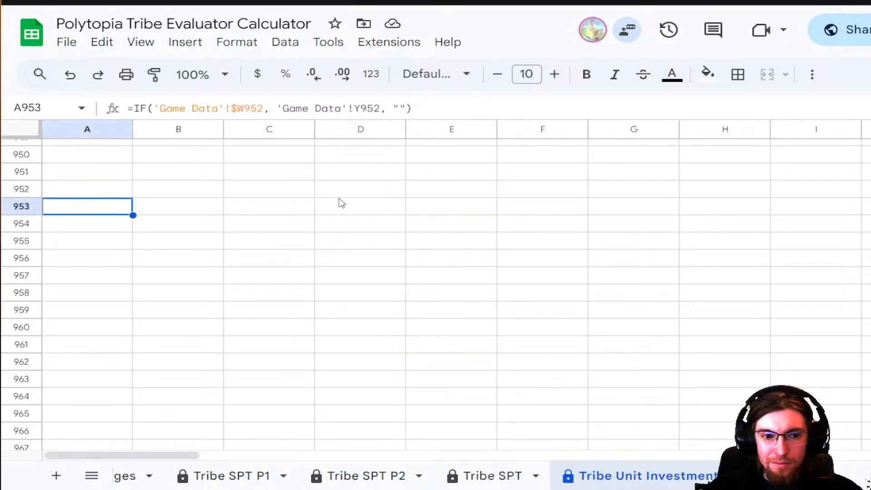
{"action": "scroll", "coordinate": [537, 292], "scroll_direction": "up", "scroll_amount": 20}
{"action": "scroll", "coordinate": [605, 475], "scroll_direction": "down", "scroll_amount": 3}
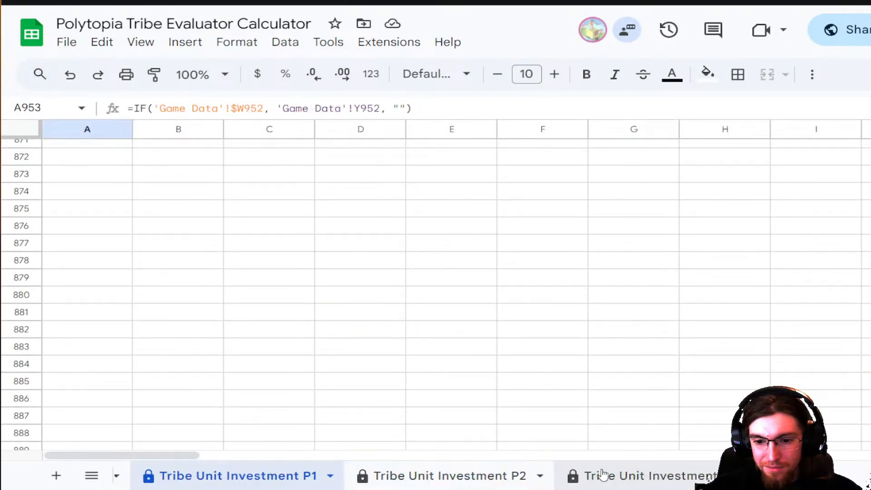
{"action": "scroll", "coordinate": [603, 475], "scroll_direction": "down", "scroll_amount": 3}
{"action": "left_click", "coordinate": [603, 475]}
{"action": "scroll", "coordinate": [180, 183], "scroll_direction": "up", "scroll_amount": 14}
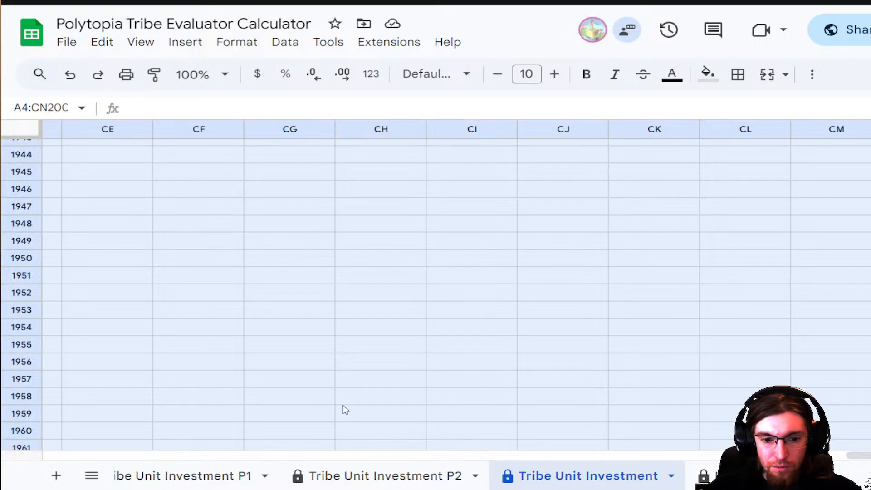
{"action": "left_click", "coordinate": [855, 447]}
{"action": "left_click_drag", "start_coordinate": [857, 456], "coordinate": [52, 454]}
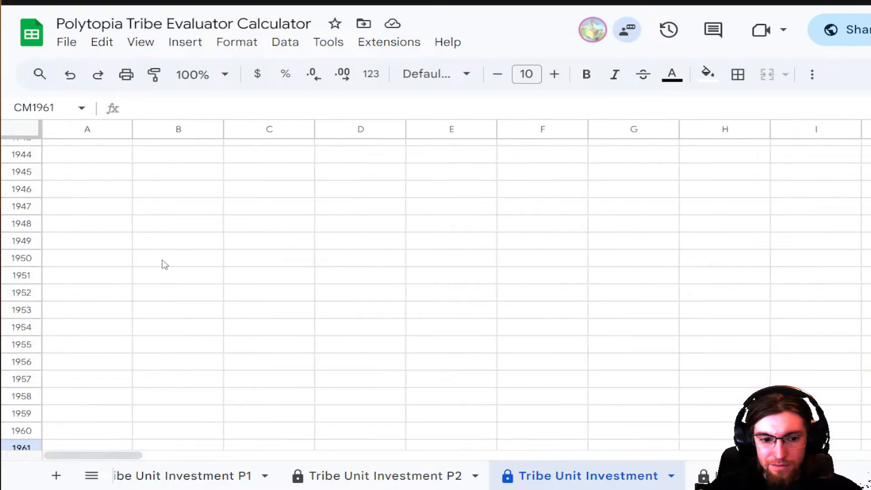
{"action": "scroll", "coordinate": [165, 265], "scroll_direction": "up", "scroll_amount": 20}
{"action": "scroll", "coordinate": [279, 182], "scroll_direction": "up", "scroll_amount": 20}
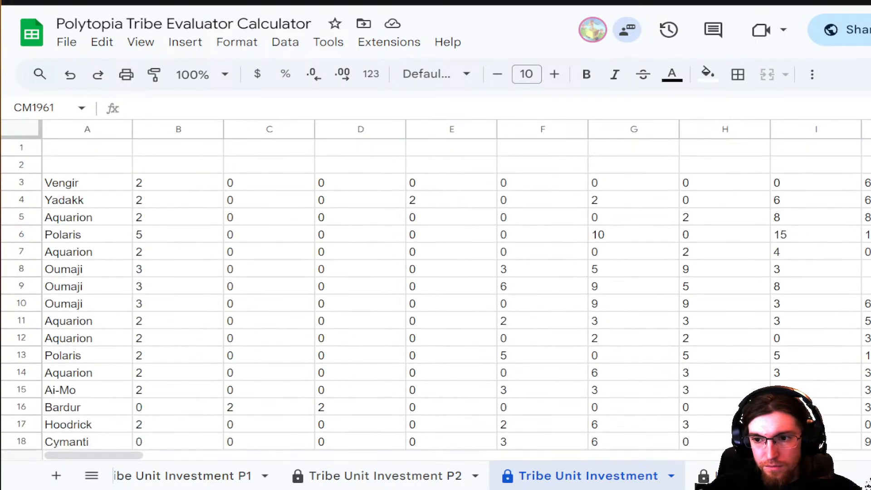
{"action": "left_click", "coordinate": [167, 200]}
{"action": "left_click", "coordinate": [84, 188]}
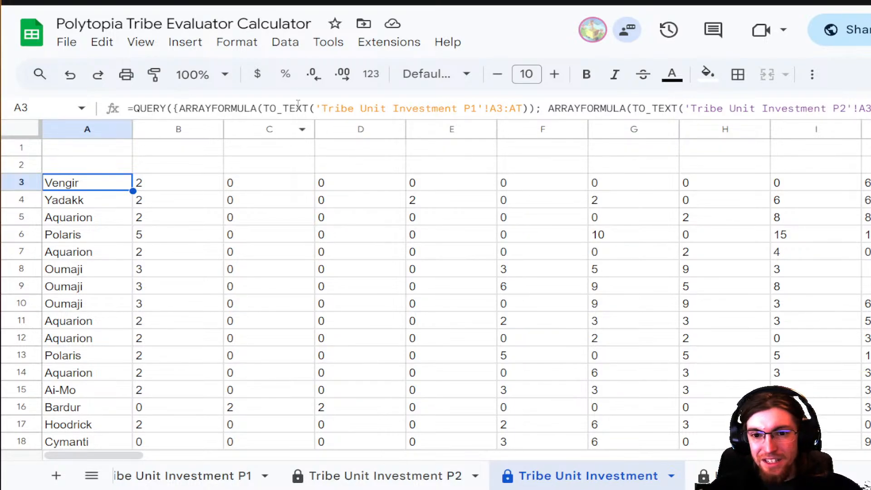
- Add 'order by Col1' to A3's QUERY so rows sort by tribe name
{"action": "left_click_drag", "start_coordinate": [142, 109], "coordinate": [254, 276]}
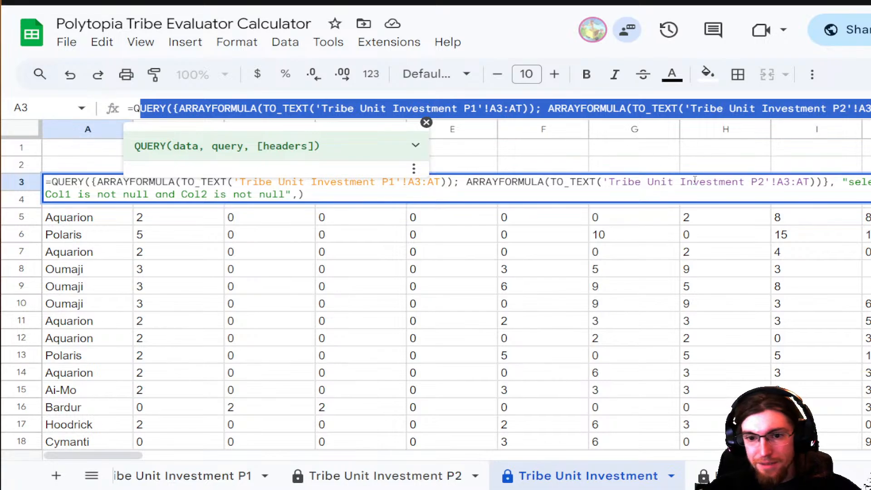
{"action": "left_click_drag", "start_coordinate": [825, 183], "coordinate": [91, 169]}
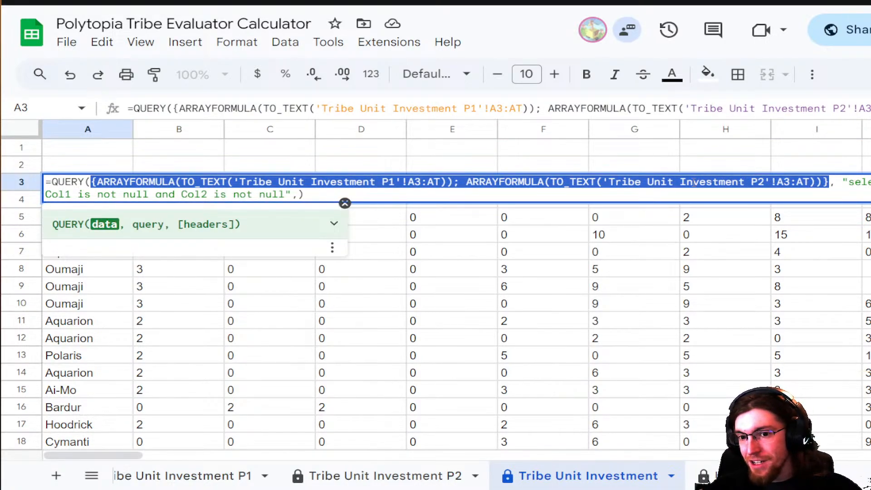
{"action": "left_click_drag", "start_coordinate": [848, 181], "coordinate": [286, 195]}
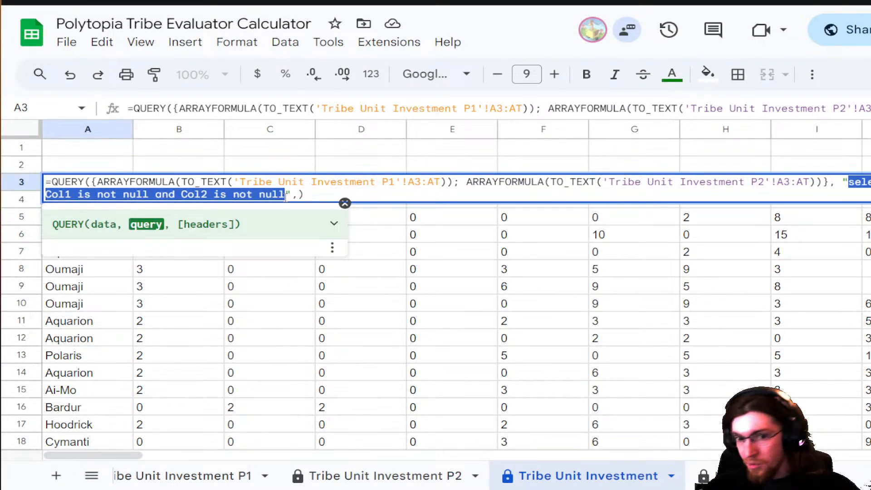
{"action": "left_click", "coordinate": [351, 192]}
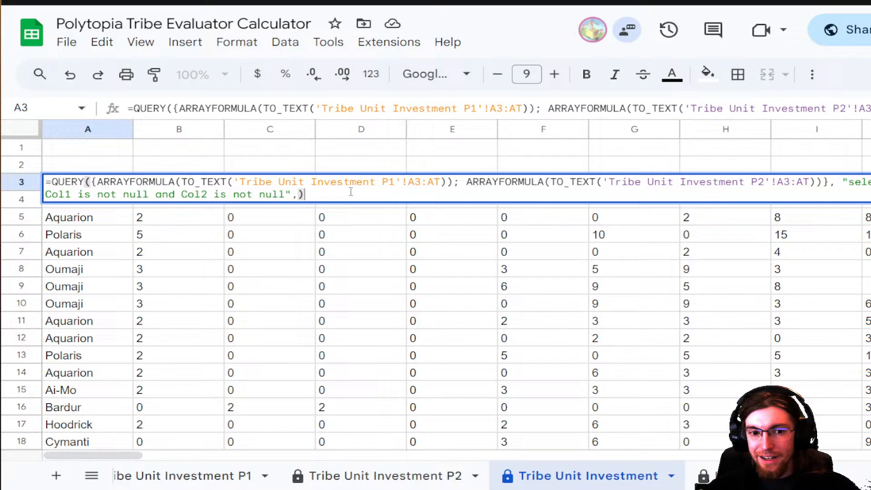
{"action": "left_click", "coordinate": [288, 193]}
{"action": "type", "text": "order by "}
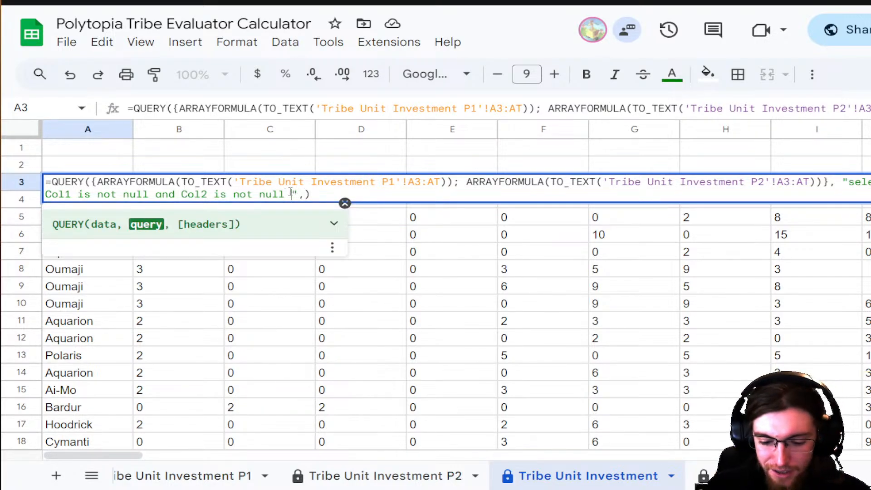
{"action": "type", "text": "col"}
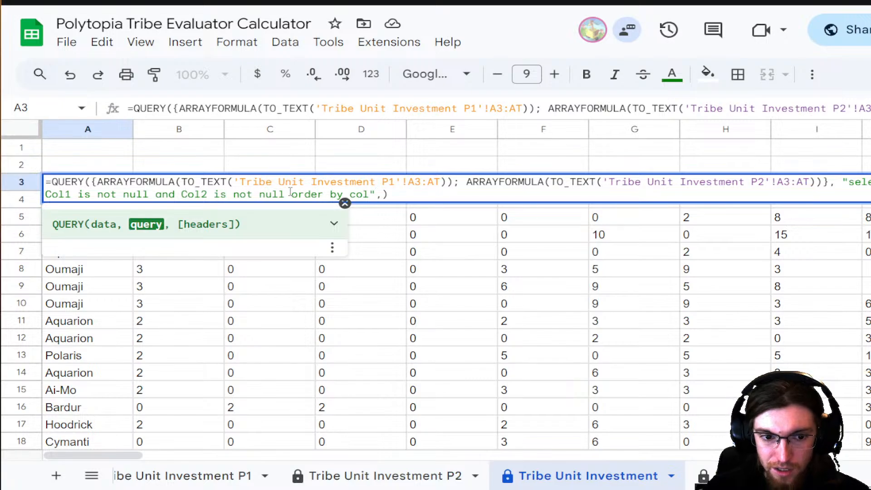
{"action": "key", "text": "BackSpace"}
{"action": "key", "text": "BackSpace"}
{"action": "key", "text": "BackSpace"}
{"action": "type", "text": "Col1"}
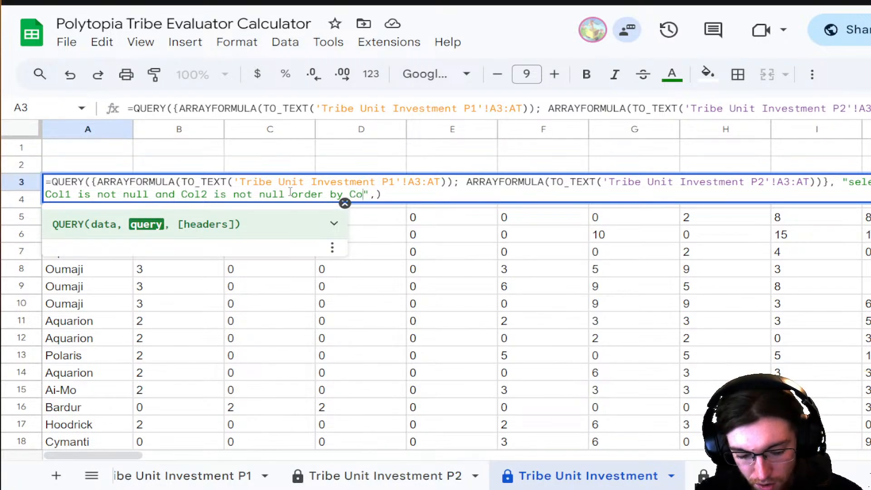
{"action": "key", "text": "Return"}
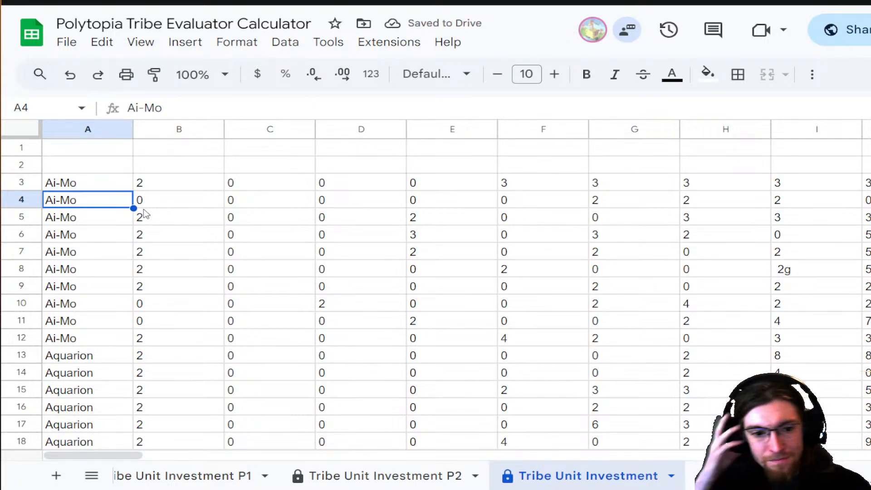
- Undo the tribe-name sort, restoring the query's original row order
{"action": "scroll", "coordinate": [231, 238], "scroll_direction": "down", "scroll_amount": 7}
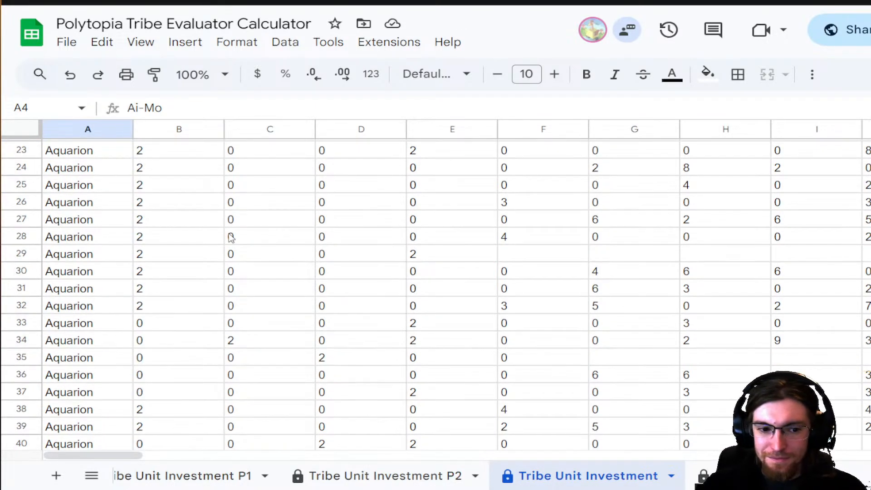
{"action": "scroll", "coordinate": [231, 238], "scroll_direction": "down", "scroll_amount": 3}
{"action": "scroll", "coordinate": [232, 238], "scroll_direction": "up", "scroll_amount": 10}
{"action": "key", "text": "ctrl+z"}
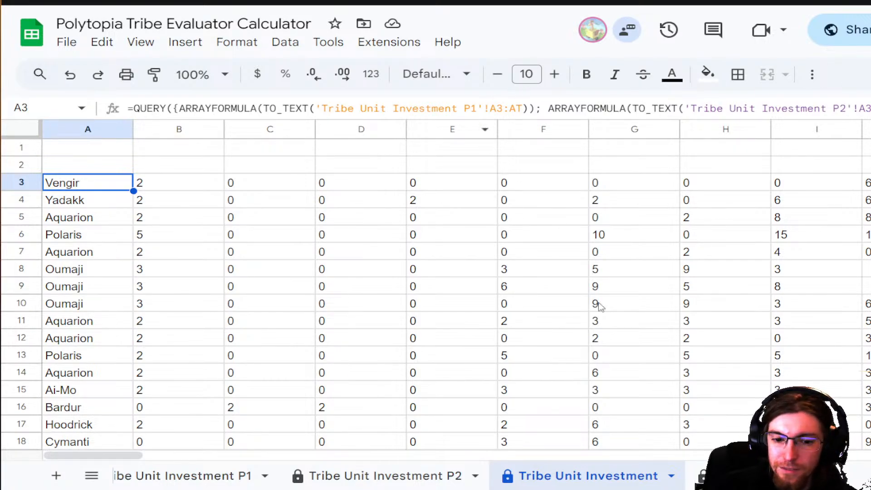
- Scroll through Tribe Evaluation's Tech Research Order, then switch to the Research Tracker sheet
{"action": "scroll", "coordinate": [409, 476], "scroll_direction": "right", "scroll_amount": 5}
{"action": "scroll", "coordinate": [397, 477], "scroll_direction": "right", "scroll_amount": 10}
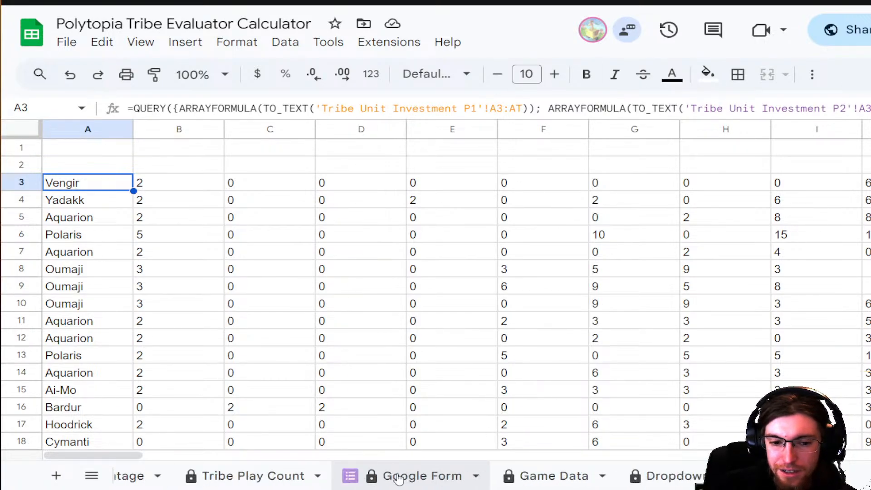
{"action": "left_click", "coordinate": [213, 476]}
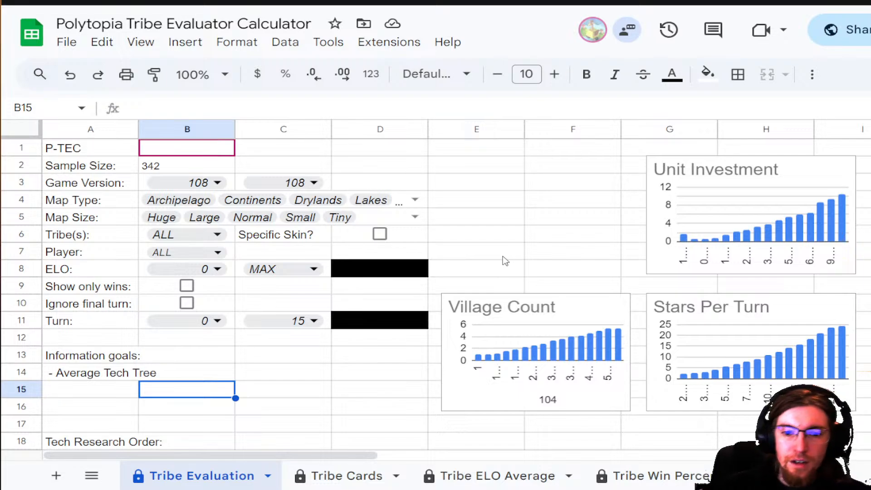
{"action": "scroll", "coordinate": [454, 252], "scroll_direction": "down", "scroll_amount": 3}
{"action": "scroll", "coordinate": [454, 252], "scroll_direction": "up", "scroll_amount": 3}
{"action": "scroll", "coordinate": [456, 254], "scroll_direction": "down", "scroll_amount": 3}
{"action": "scroll", "coordinate": [456, 254], "scroll_direction": "up", "scroll_amount": 3}
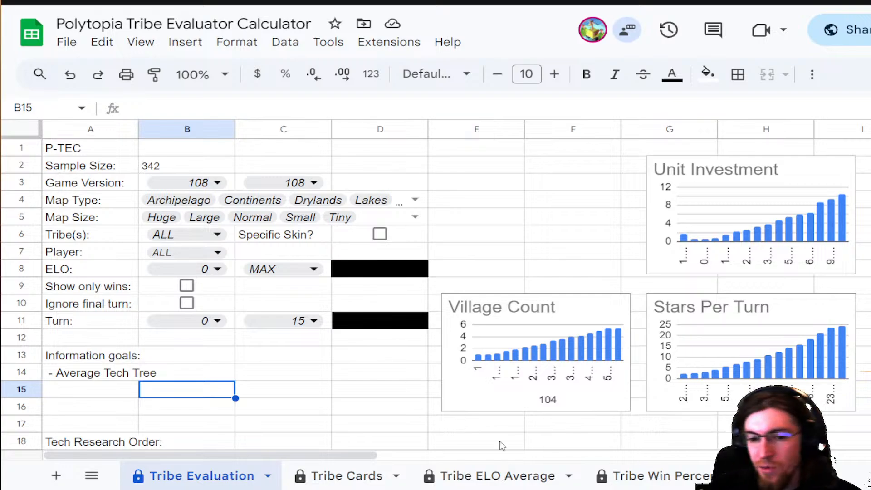
{"action": "scroll", "coordinate": [584, 369], "scroll_direction": "down", "scroll_amount": 6}
{"action": "scroll", "coordinate": [398, 301], "scroll_direction": "up", "scroll_amount": 3}
{"action": "scroll", "coordinate": [385, 476], "scroll_direction": "down", "scroll_amount": 6}
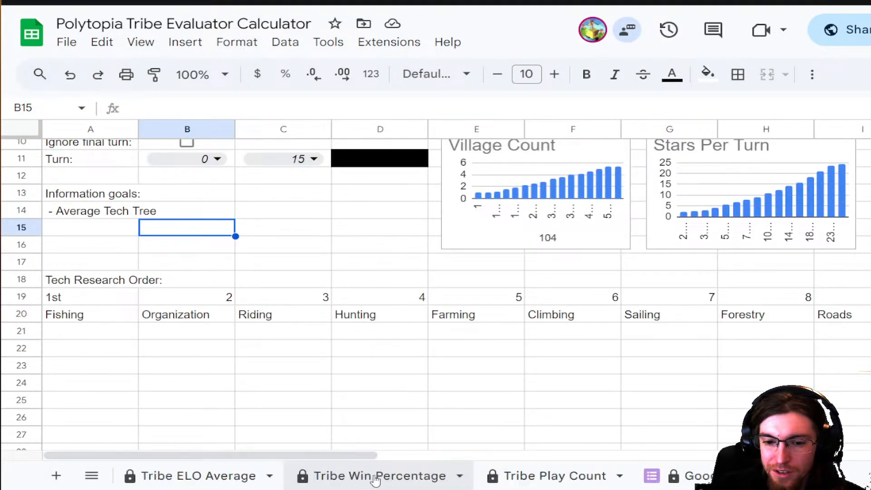
{"action": "scroll", "coordinate": [375, 480], "scroll_direction": "down", "scroll_amount": 6}
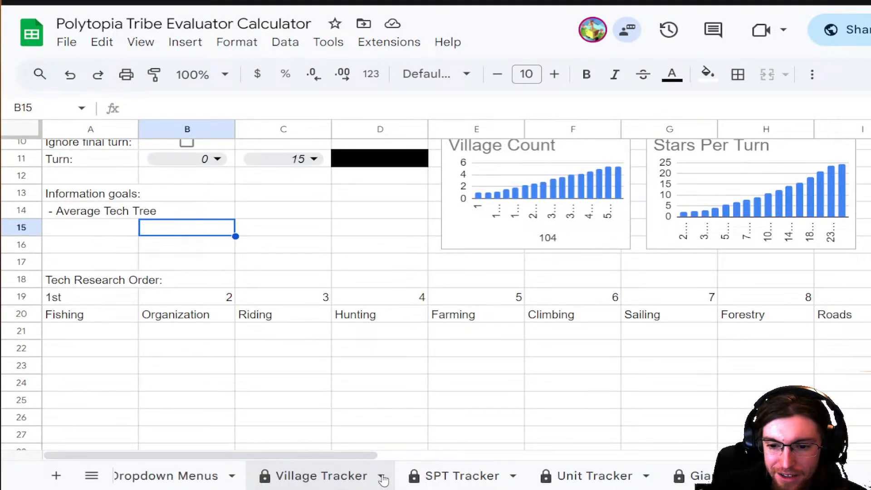
{"action": "left_click", "coordinate": [645, 472]}
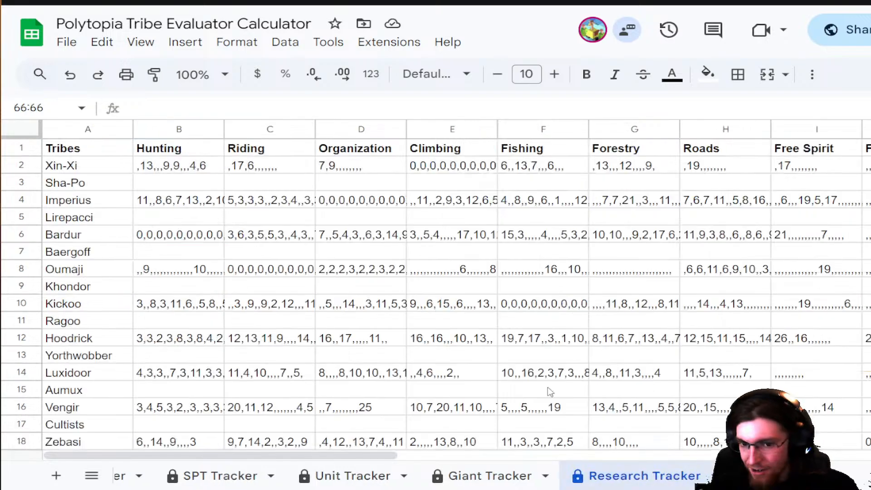
{"action": "scroll", "coordinate": [516, 350], "scroll_direction": "down", "scroll_amount": 9}
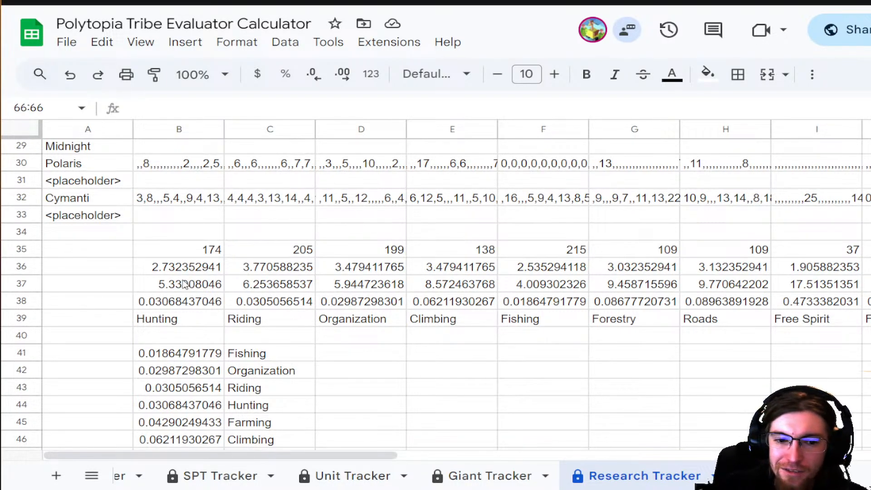
{"action": "left_click", "coordinate": [164, 306]}
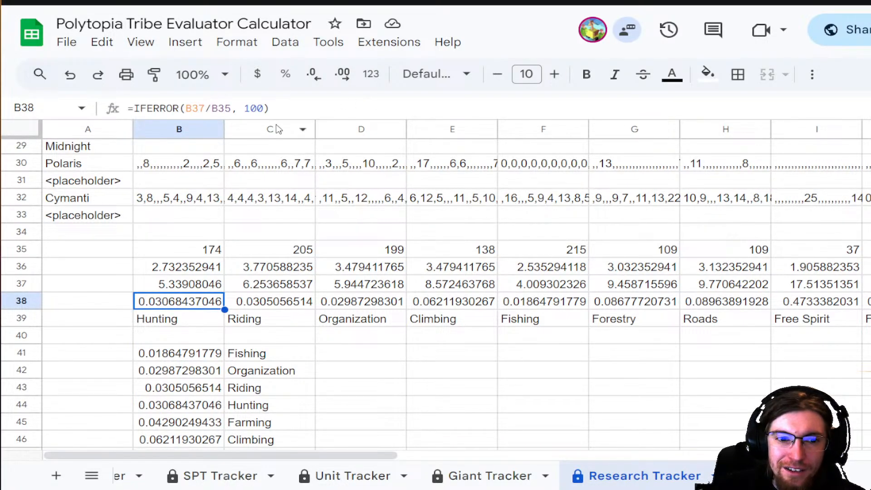
{"action": "key", "text": "Return"}
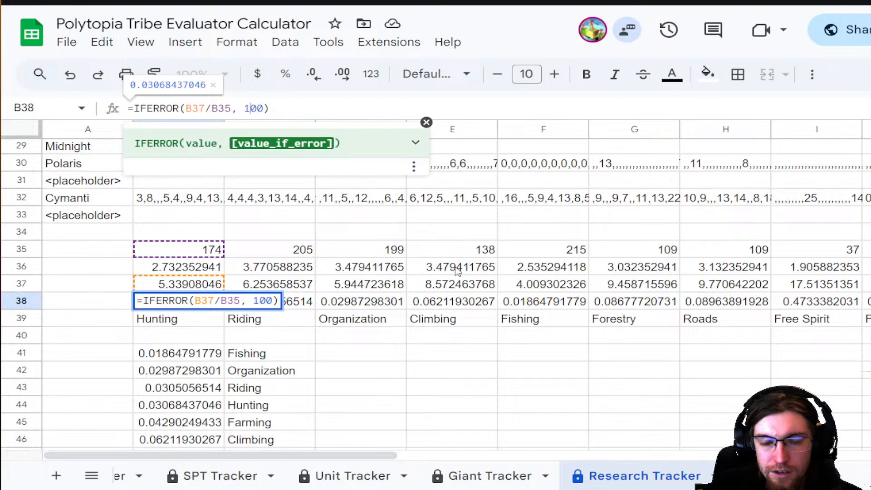
{"action": "key", "text": "Return"}
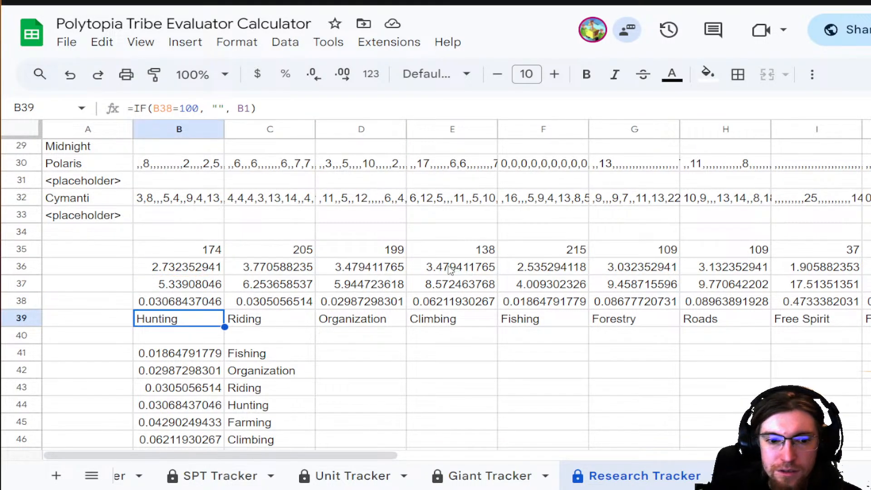
{"action": "left_click", "coordinate": [207, 242]}
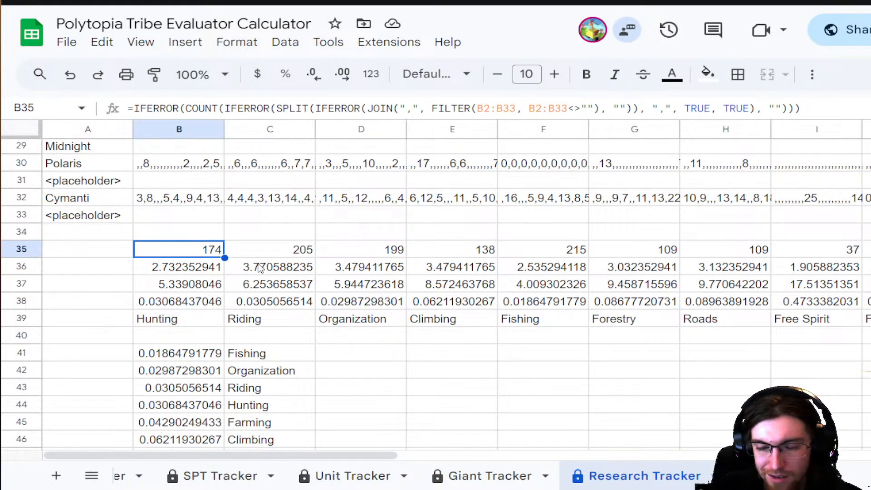
{"action": "key", "text": "Right"}
{"action": "key", "text": "Right"}
{"action": "key", "text": "Right"}
{"action": "key", "text": "Right"}
{"action": "key", "text": "Right"}
{"action": "key", "text": "Right"}
{"action": "key", "text": "Right"}
{"action": "key", "text": "Right"}
{"action": "key", "text": "Right"}
{"action": "key", "text": "Right"}
{"action": "key", "text": "Right"}
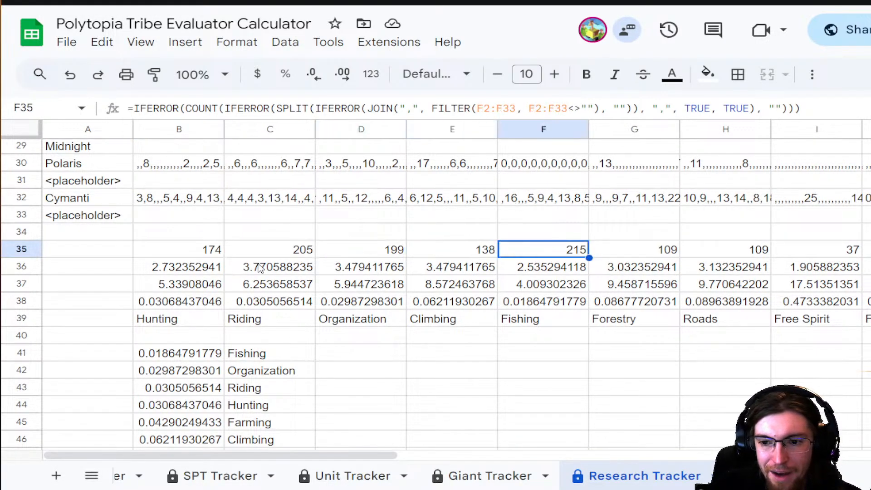
{"action": "key", "text": "Left"}
{"action": "key", "text": "Left"}
{"action": "key", "text": "Left"}
{"action": "key", "text": "Left"}
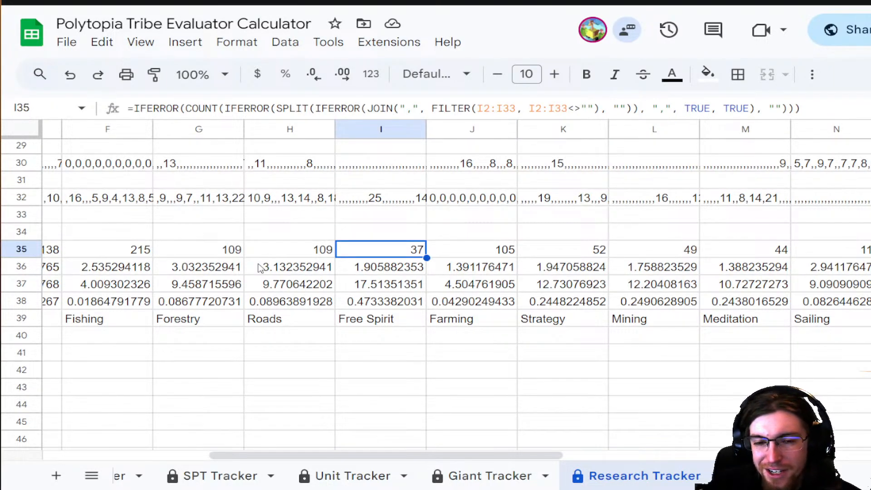
{"action": "key", "text": "Down"}
{"action": "key", "text": "Left"}
{"action": "key", "text": "Left"}
{"action": "key", "text": "Left"}
{"action": "key", "text": "Left"}
{"action": "key", "text": "Left"}
{"action": "key", "text": "Left"}
{"action": "key", "text": "Left"}
{"action": "key", "text": "Left"}
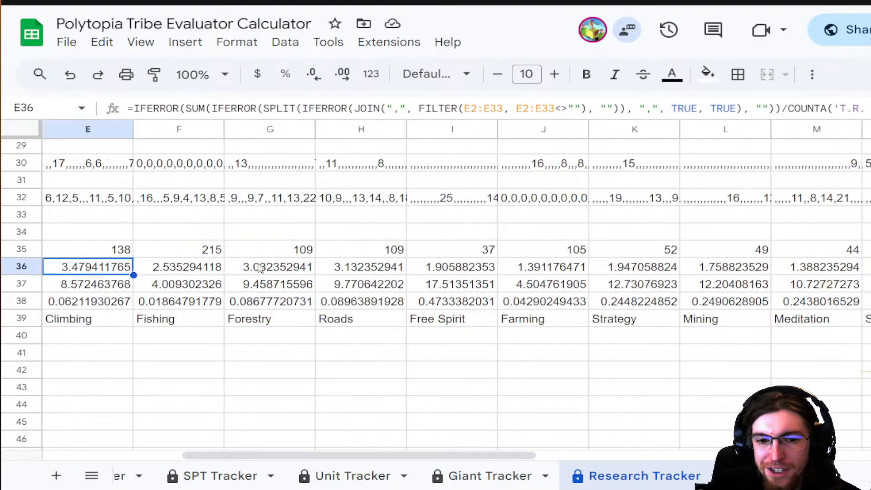
{"action": "key", "text": "Right"}
{"action": "key", "text": "Up"}
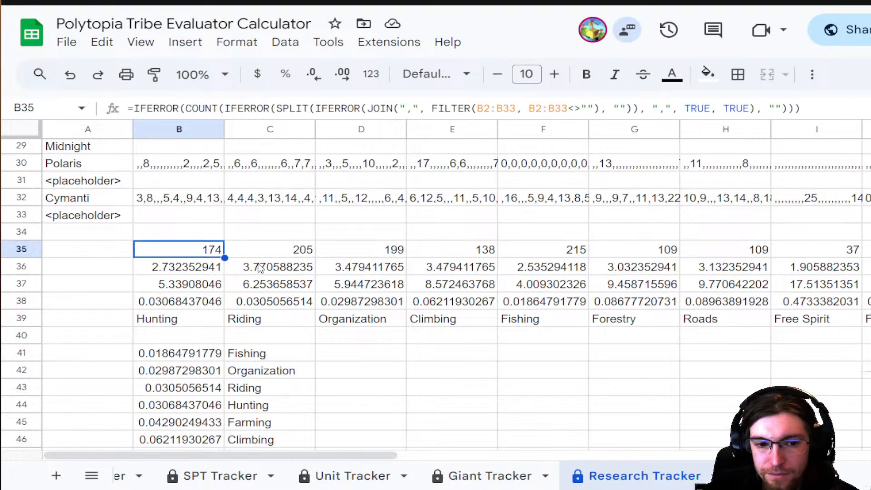
{"action": "key", "text": "Down"}
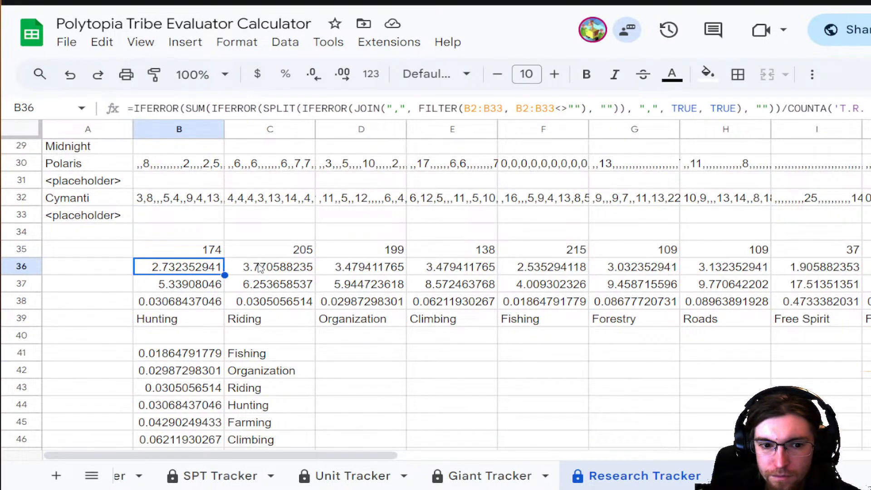
{"action": "key", "text": "Down"}
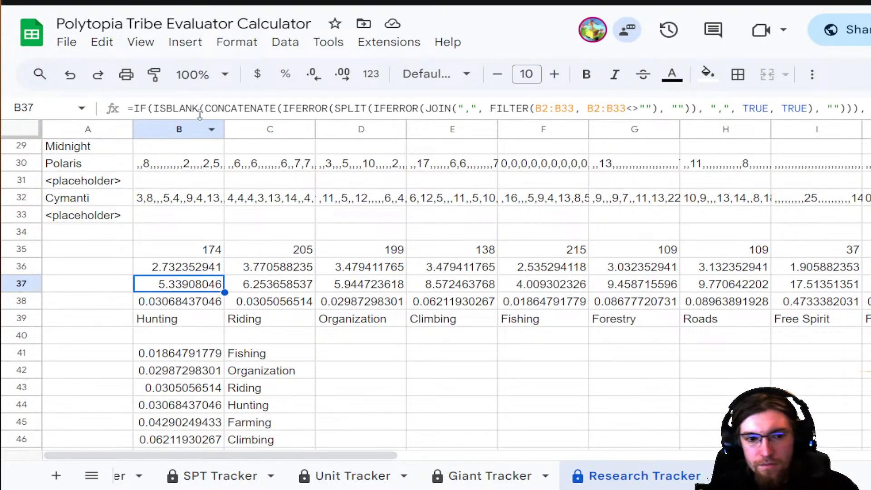
{"action": "left_click", "coordinate": [235, 110]}
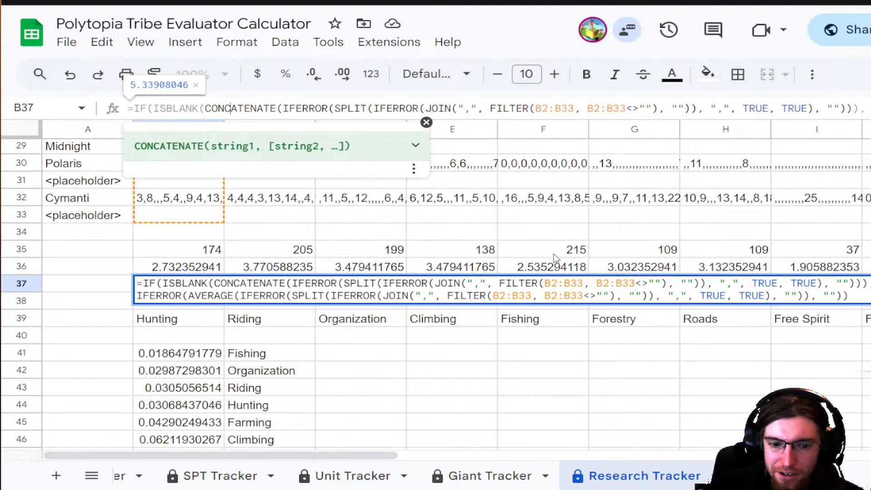
{"action": "key", "text": "Return"}
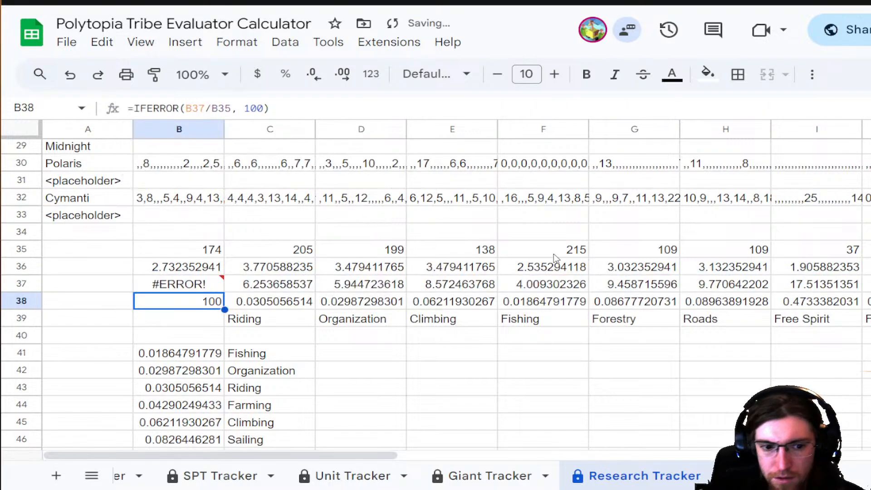
{"action": "key", "text": "Up"}
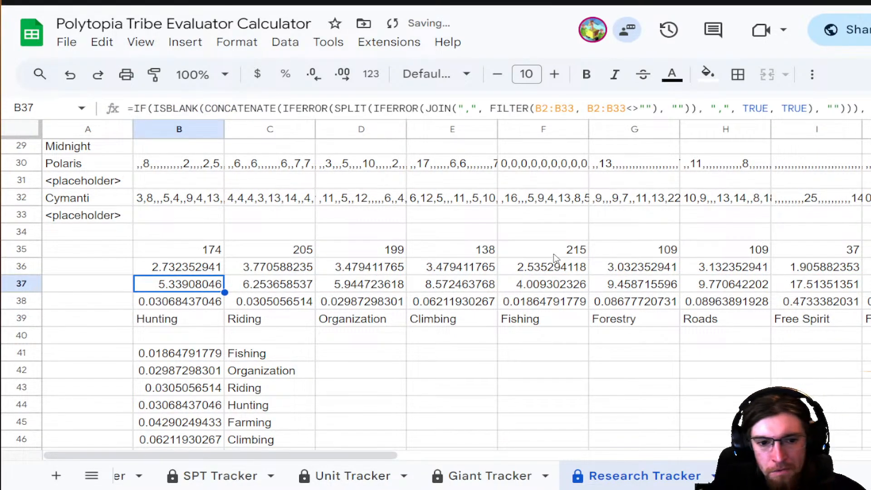
{"action": "key", "text": "Down"}
{"action": "key", "text": "Left"}
{"action": "key", "text": "Up"}
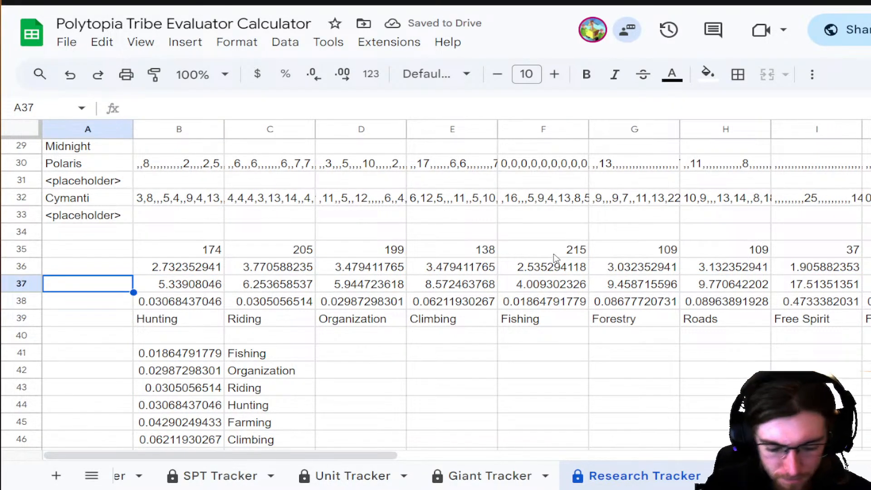
- Enter the 'Actual Average' label and inspect the B36 average formula beside empty A36
{"action": "type", "text": "Actual Ave"}
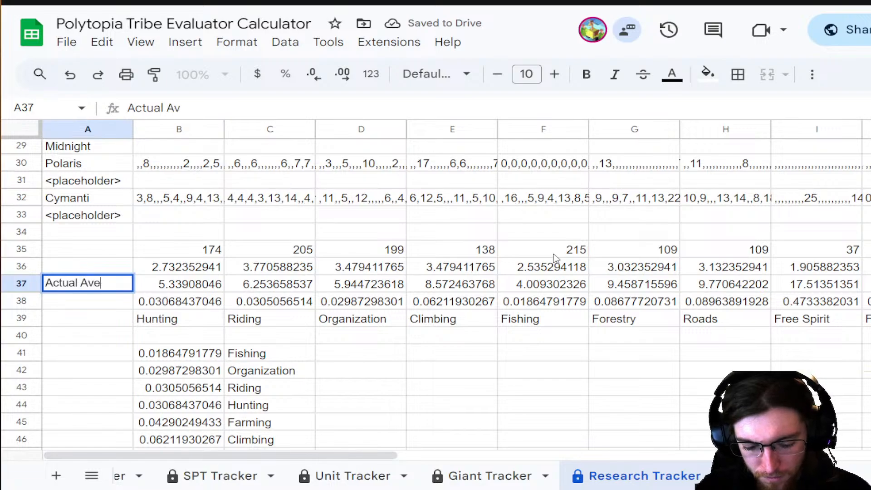
{"action": "type", "text": "rage"}
{"action": "key", "text": "Up"}
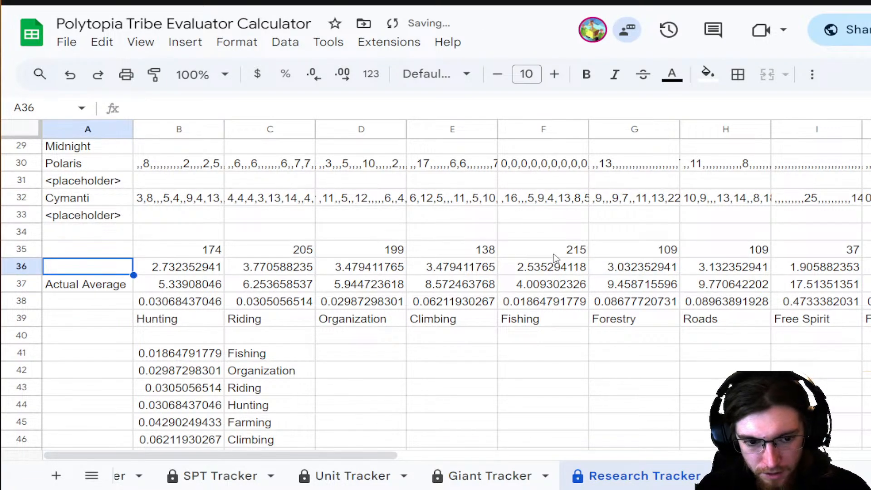
{"action": "key", "text": "Right"}
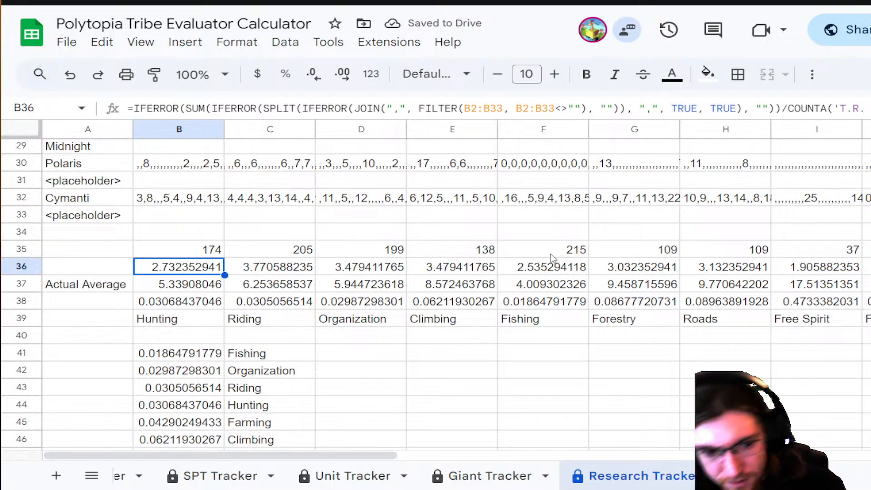
{"action": "key", "text": "Left"}
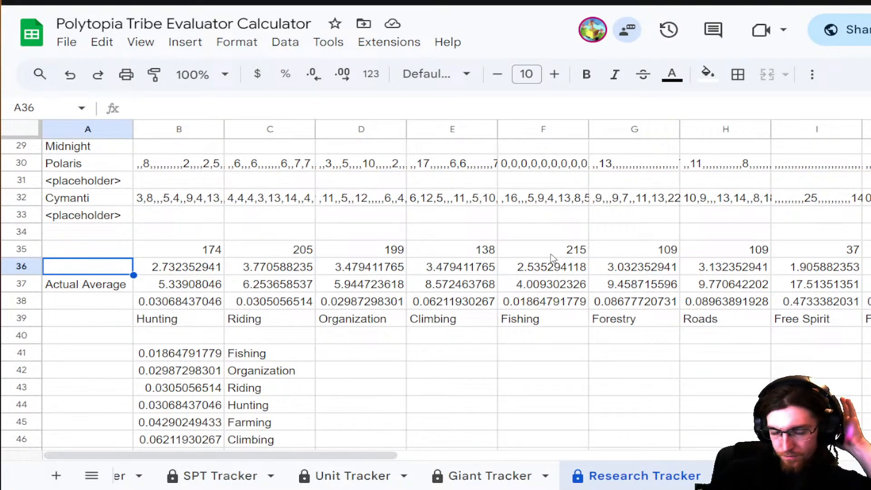
{"action": "key", "text": "Right"}
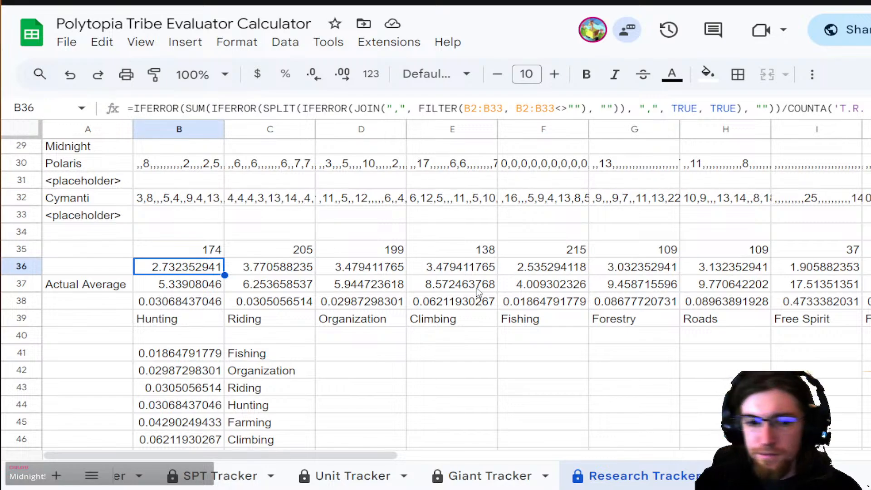
{"action": "left_click", "coordinate": [67, 269]}
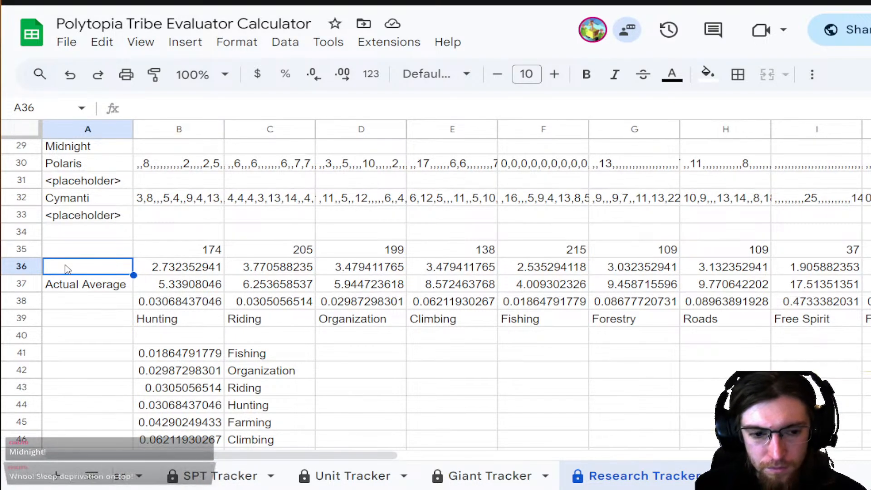
{"action": "left_click", "coordinate": [155, 273]}
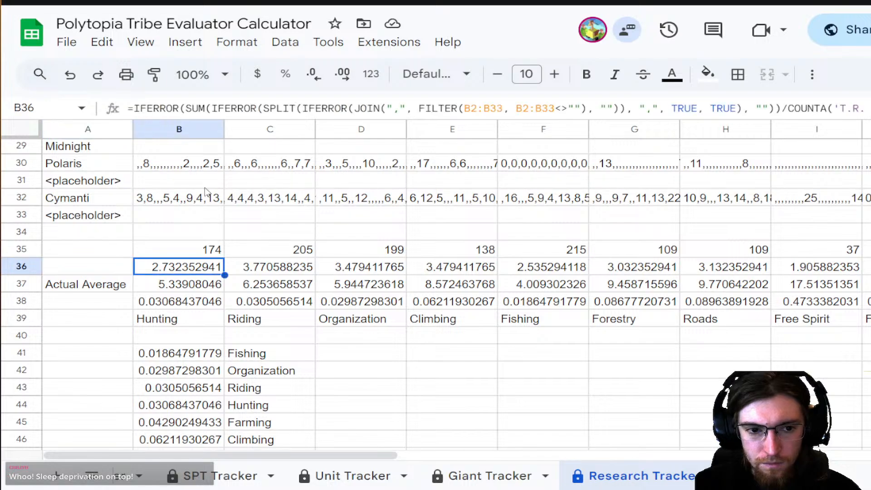
- Label cell A36 'Average total' in the Research Tracker
{"action": "left_click", "coordinate": [83, 270]}
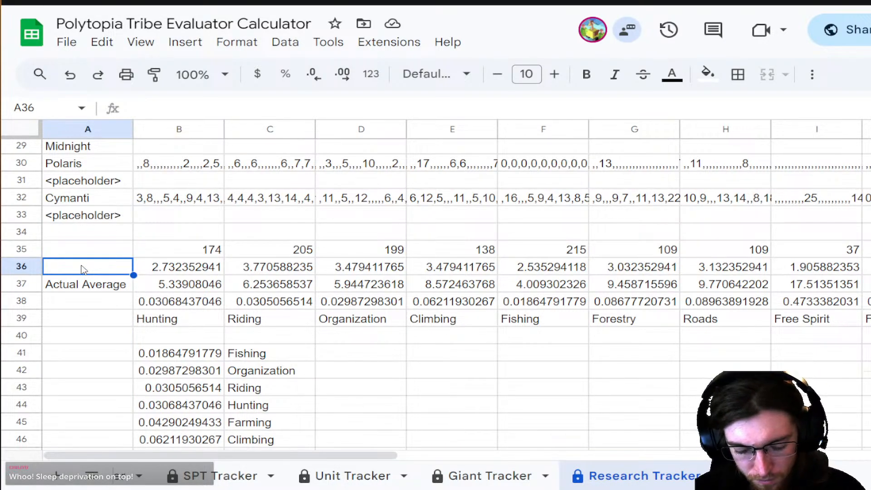
{"action": "type", "text": "Average"}
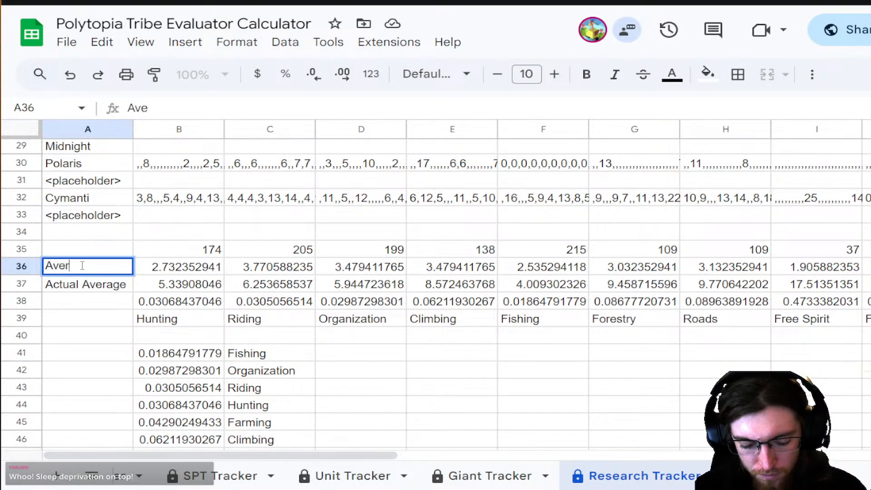
{"action": "type", "text": "mount"}
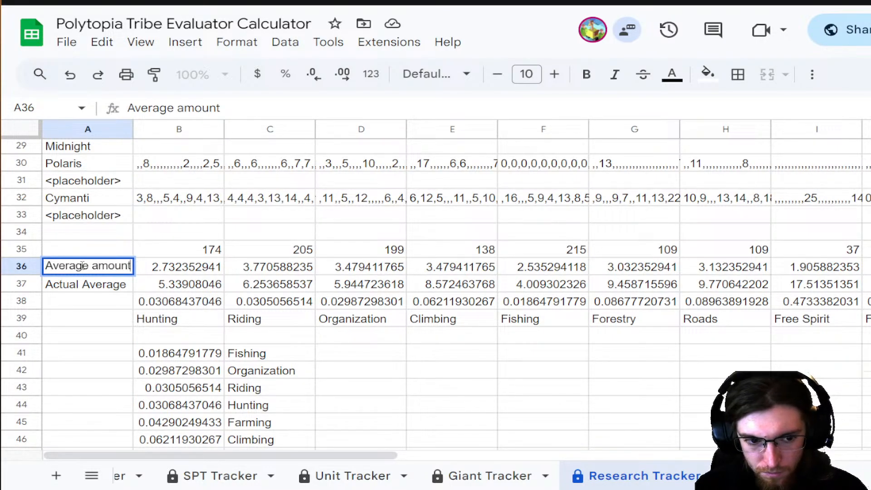
{"action": "key", "text": "BackSpace"}
{"action": "key", "text": "BackSpace"}
{"action": "key", "text": "BackSpace"}
{"action": "key", "text": "BackSpace"}
{"action": "key", "text": "BackSpace"}
{"action": "key", "text": "BackSpace"}
{"action": "type", "text": "total"}
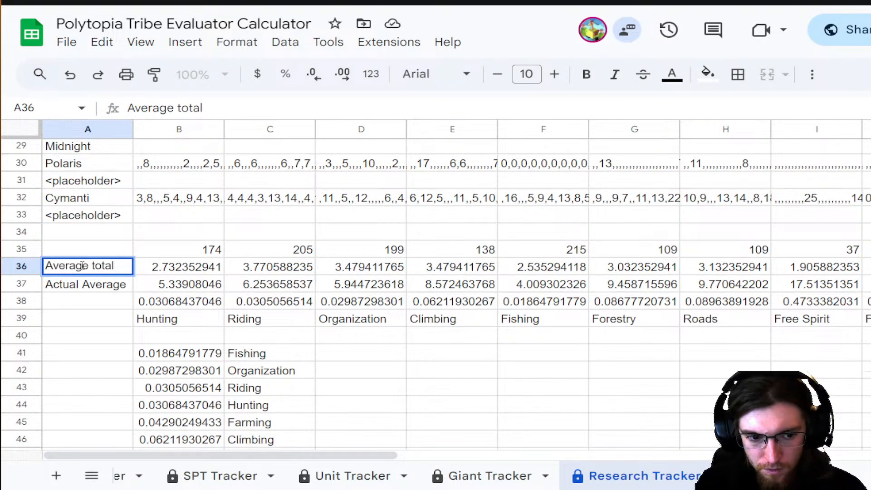
{"action": "key", "text": "Return"}
{"action": "key", "text": "Down"}
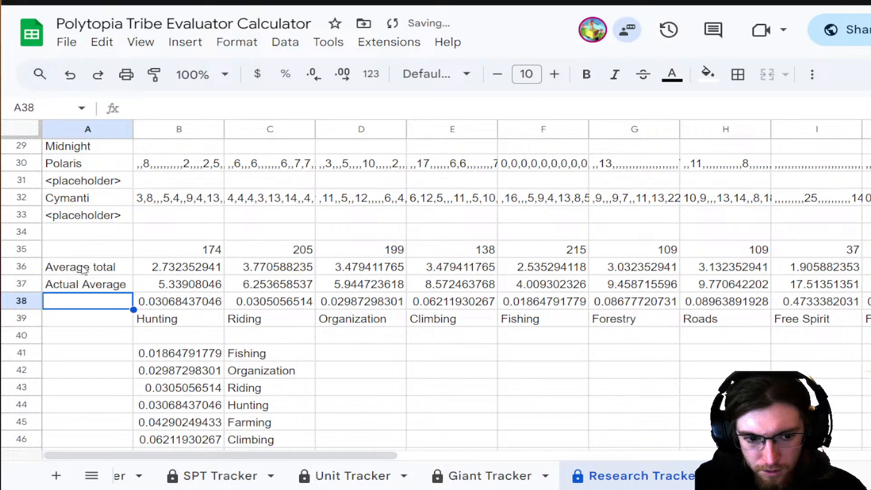
- Label cell A38 'Attempt Order' after checking B38's ratio formula
{"action": "left_click", "coordinate": [160, 304]}
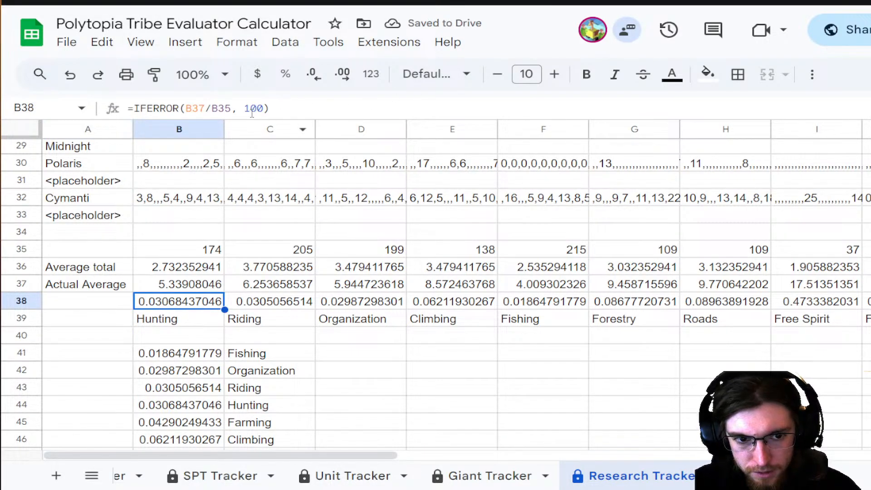
{"action": "left_click", "coordinate": [96, 303]}
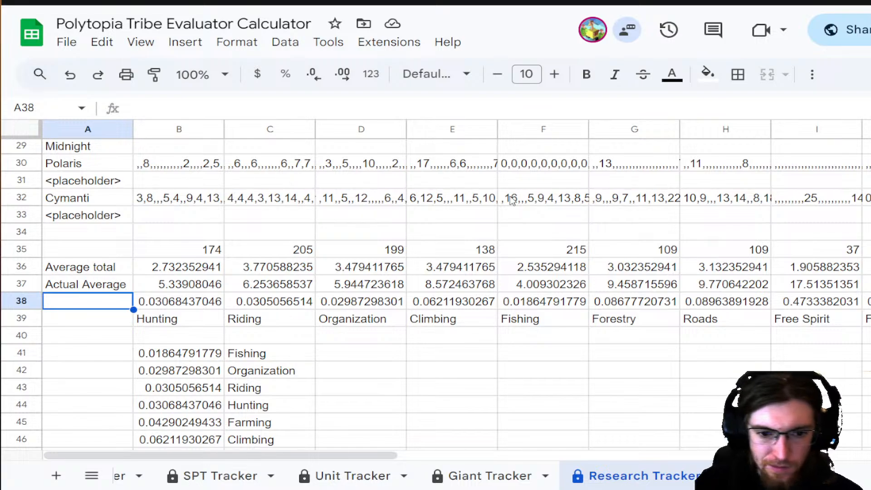
{"action": "type", "text": "Attempted "}
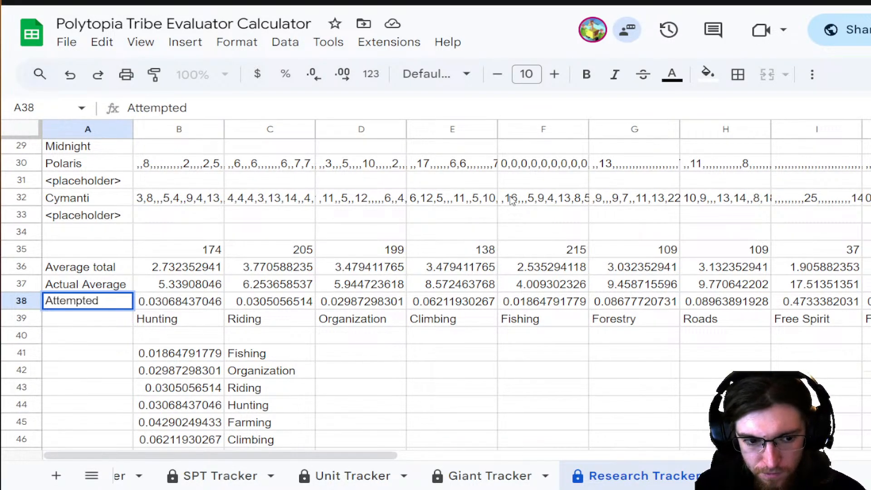
{"action": "type", "text": "Order"}
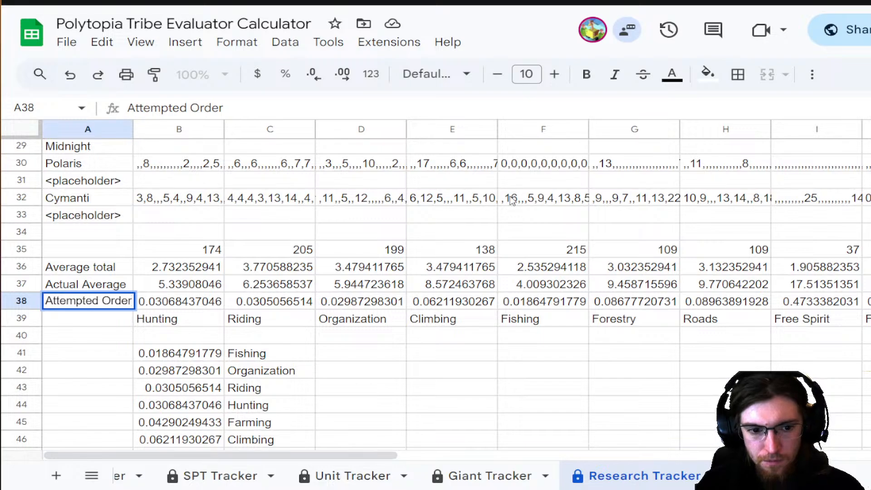
{"action": "key", "text": "ctrl+Return"}
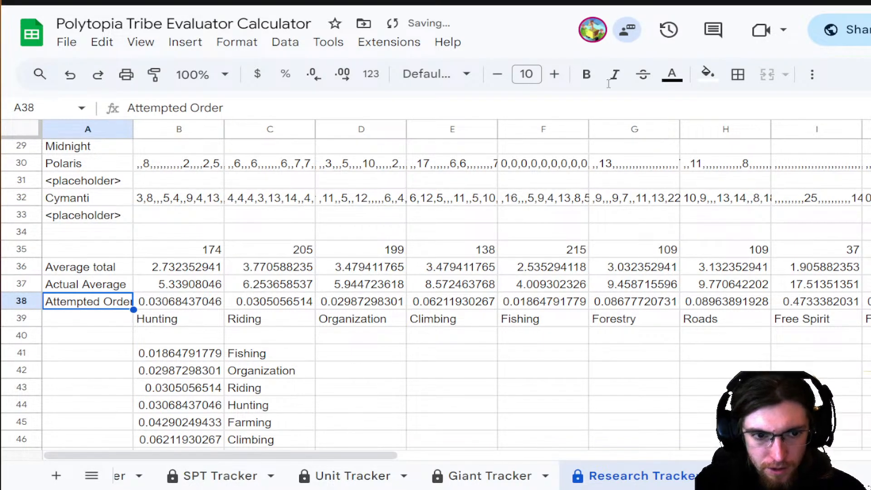
{"action": "left_click", "coordinate": [190, 108]}
{"action": "key", "text": "BackSpace"}
{"action": "key", "text": "BackSpace"}
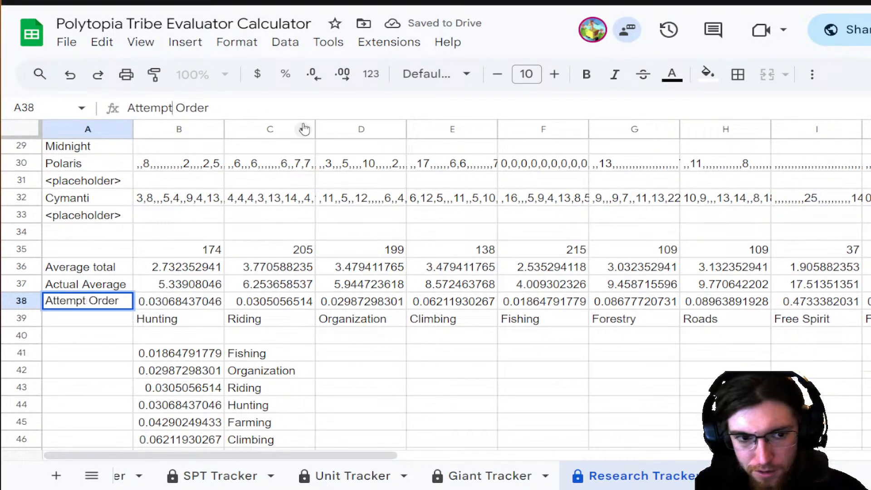
{"action": "key", "text": "Return"}
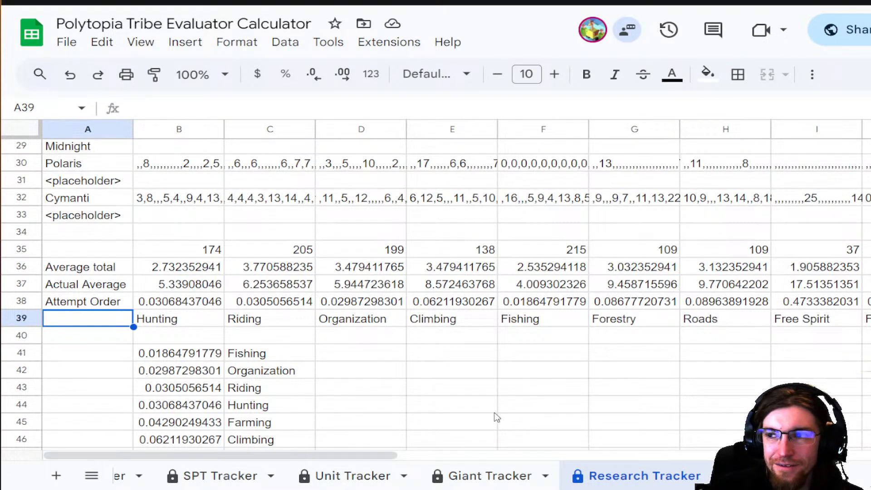
{"action": "left_click", "coordinate": [404, 391]}
{"action": "scroll", "coordinate": [405, 388], "scroll_direction": "down", "scroll_amount": 5}
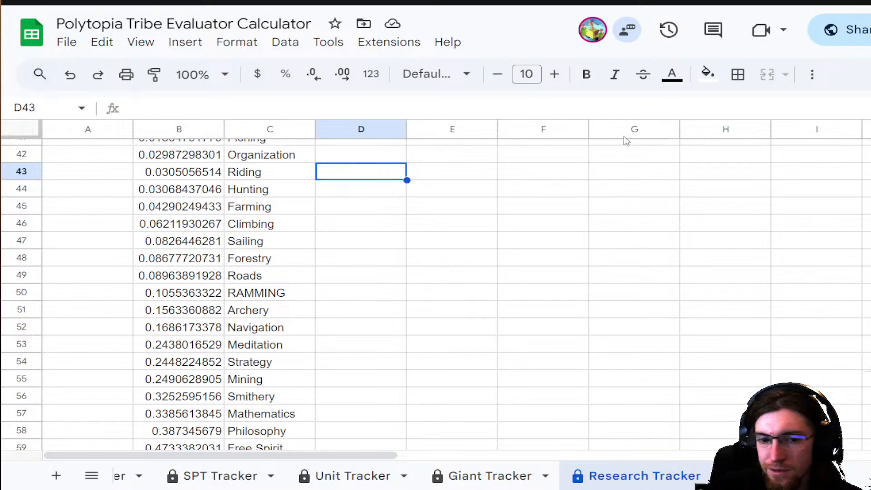
{"action": "scroll", "coordinate": [437, 311], "scroll_direction": "up", "scroll_amount": 12}
{"action": "scroll", "coordinate": [414, 345], "scroll_direction": "down", "scroll_amount": 6}
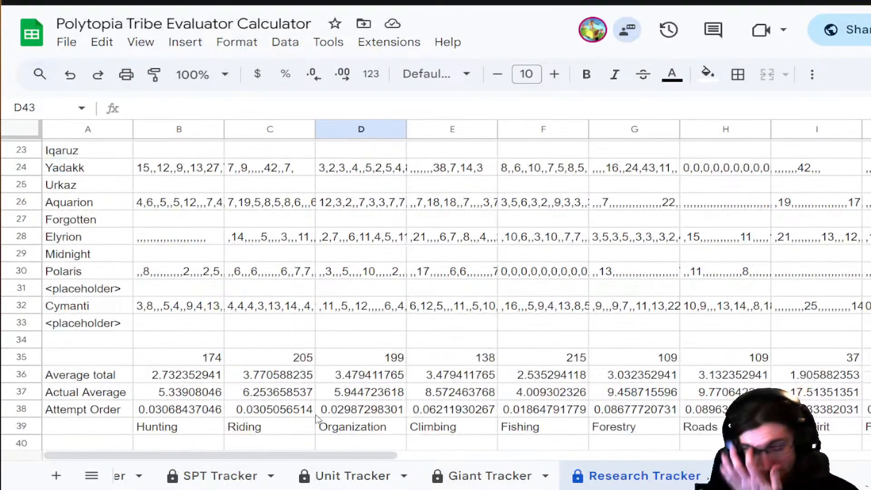
{"action": "scroll", "coordinate": [372, 477], "scroll_direction": "up", "scroll_amount": 8}
{"action": "scroll", "coordinate": [373, 477], "scroll_direction": "up", "scroll_amount": 2}
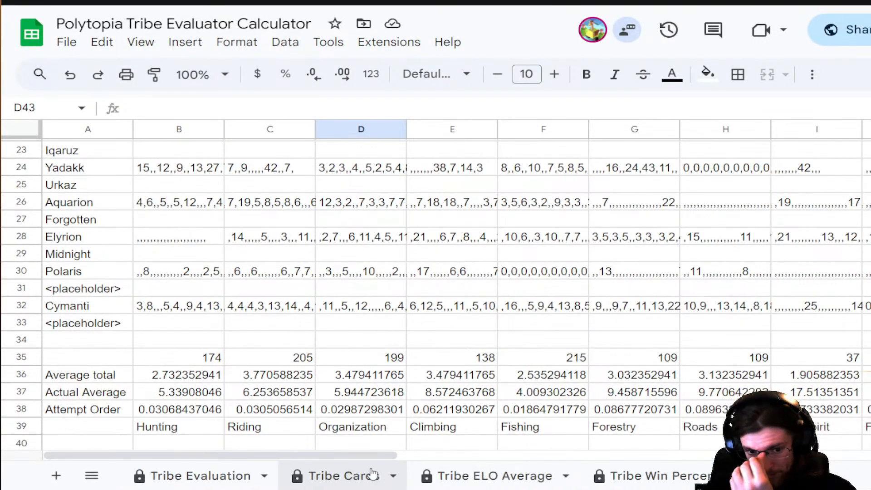
- Switch to Tribe Evaluation and scroll to its Tech Research Order list, Fishing through Climbing
{"action": "left_click", "coordinate": [195, 476]}
{"action": "scroll", "coordinate": [367, 303], "scroll_direction": "up", "scroll_amount": 3}
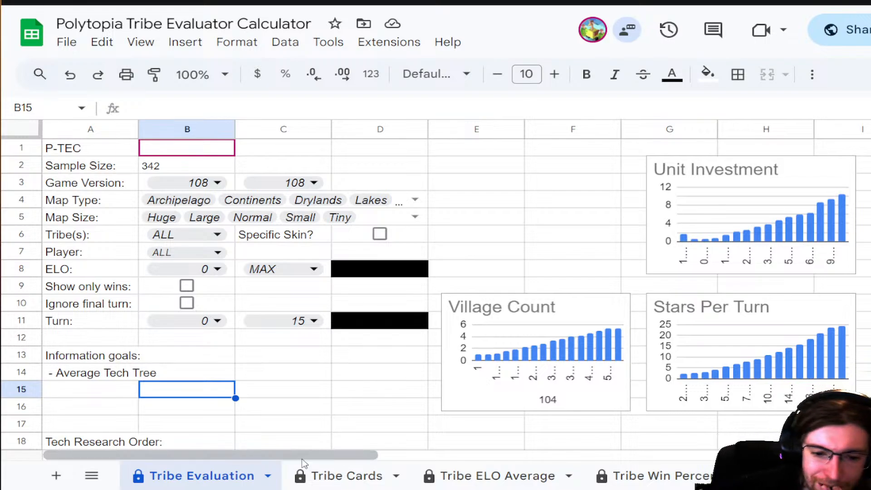
{"action": "scroll", "coordinate": [375, 358], "scroll_direction": "down", "scroll_amount": 3}
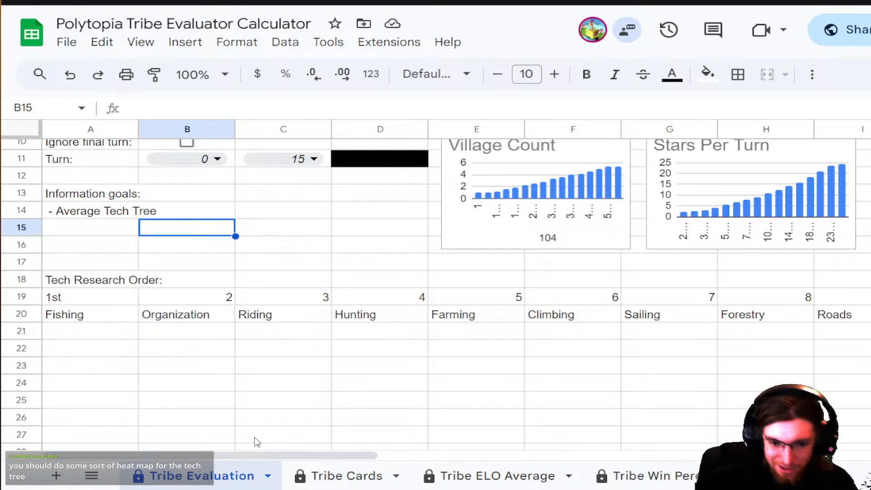
- Try adding 10000 rows at the bottom of Google Form responses and dismiss the cell-limit error
{"action": "left_click", "coordinate": [495, 476]}
{"action": "scroll", "coordinate": [574, 467], "scroll_direction": "down", "scroll_amount": 3}
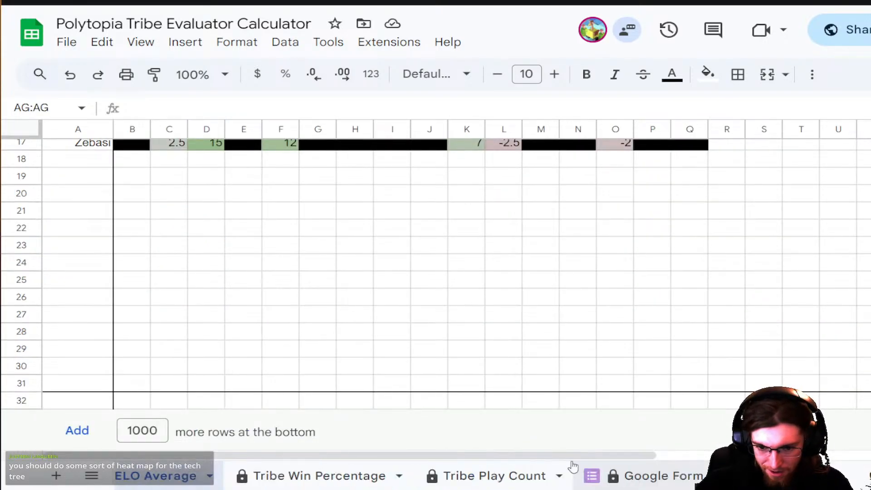
{"action": "left_click", "coordinate": [654, 475]}
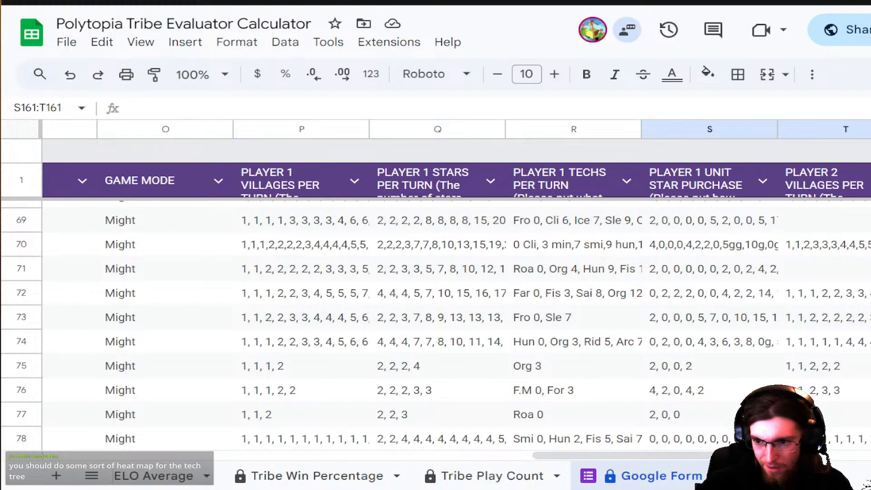
{"action": "scroll", "coordinate": [435, 325], "scroll_direction": "down", "scroll_amount": 20}
{"action": "left_click", "coordinate": [160, 433]}
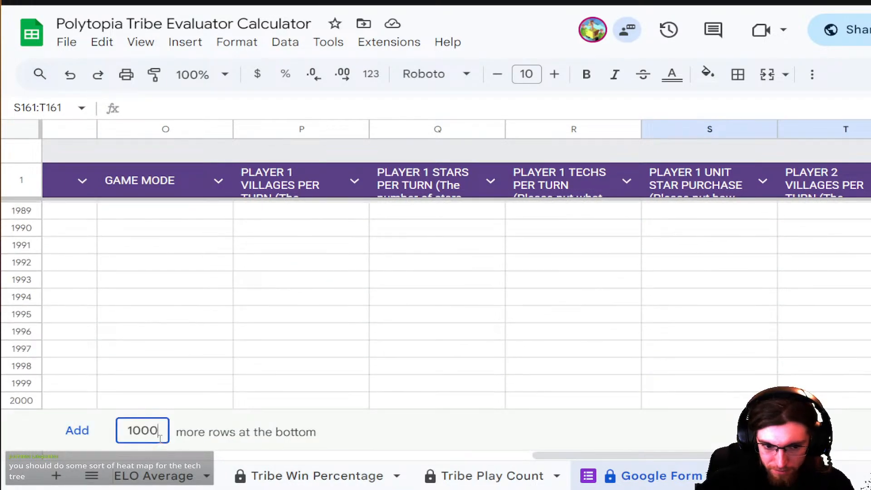
{"action": "type", "text": "00"}
{"action": "left_click", "coordinate": [89, 441]}
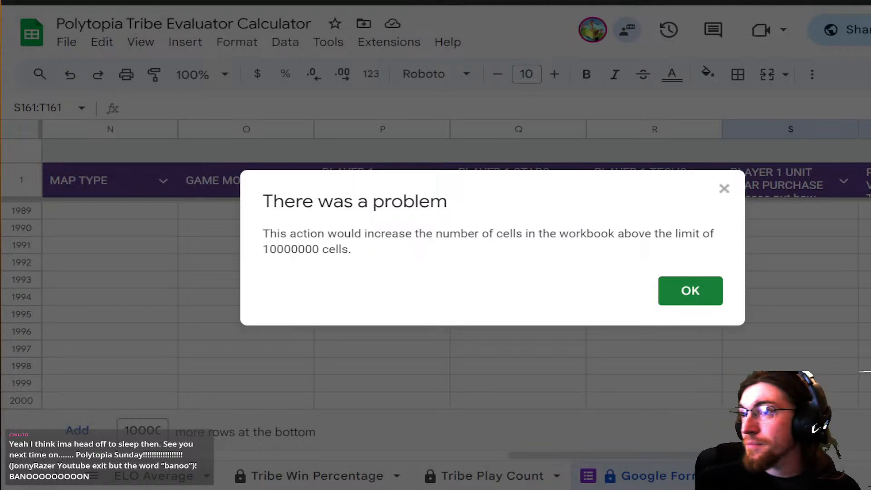
{"action": "left_click", "coordinate": [710, 285]}
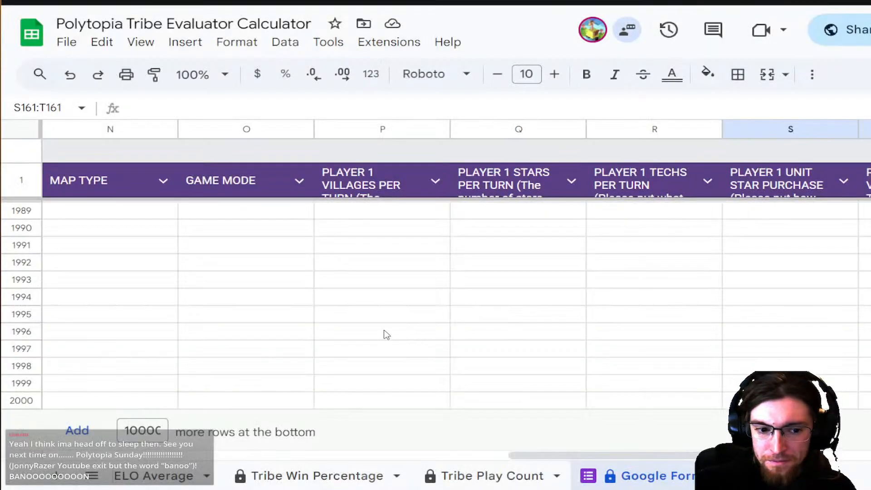
{"action": "scroll", "coordinate": [305, 472], "scroll_direction": "up", "scroll_amount": 3}
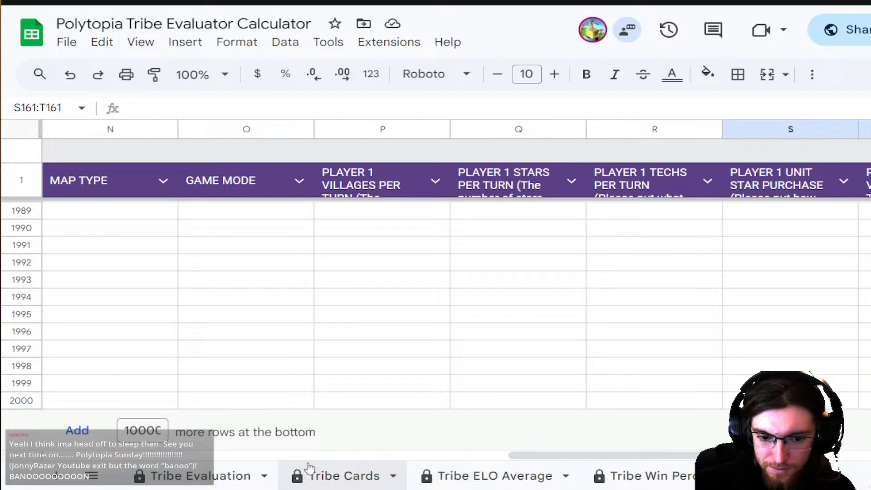
- Insert a blank sheet after Tribe Evaluation and name it 'Tech Tree'
{"action": "left_click", "coordinate": [198, 477]}
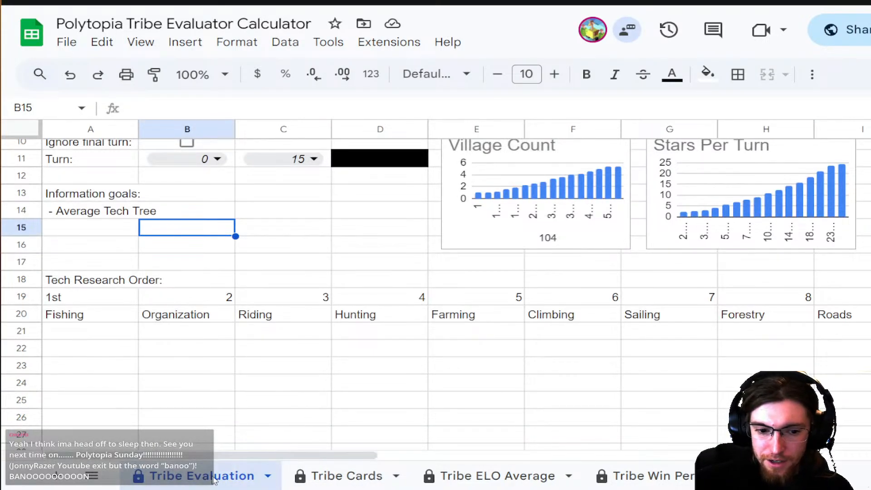
{"action": "left_click", "coordinate": [56, 475]}
{"action": "double_click", "coordinate": [323, 480]}
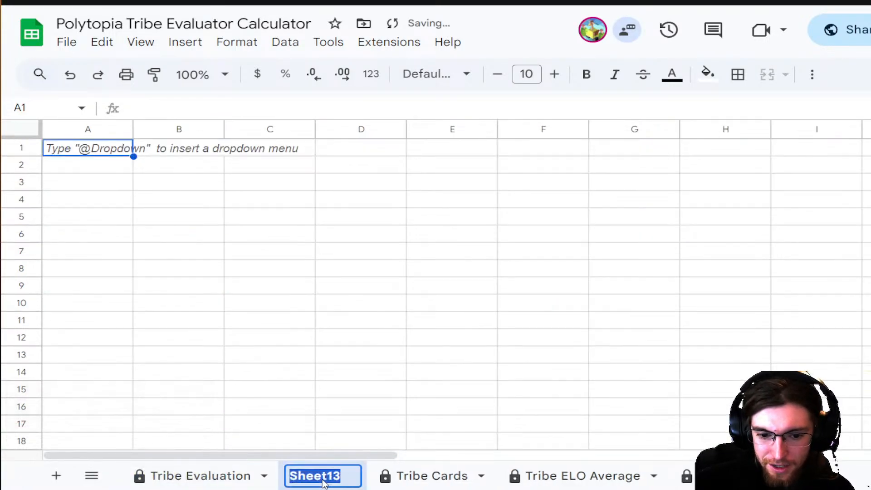
{"action": "type", "text": "Te"}
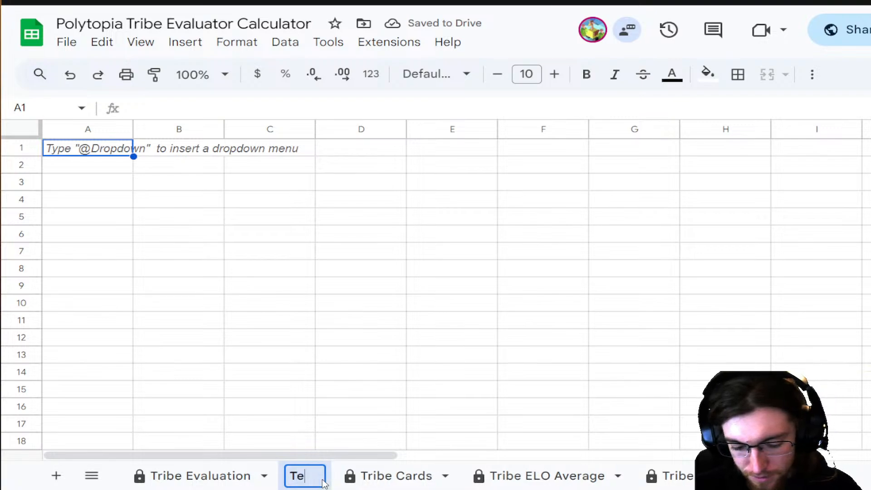
{"action": "type", "text": "ch Tree"}
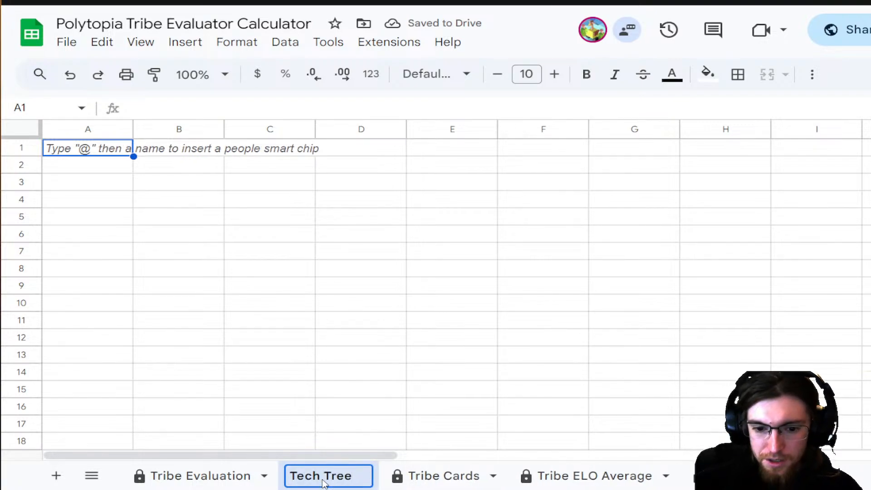
{"action": "key", "text": "Return"}
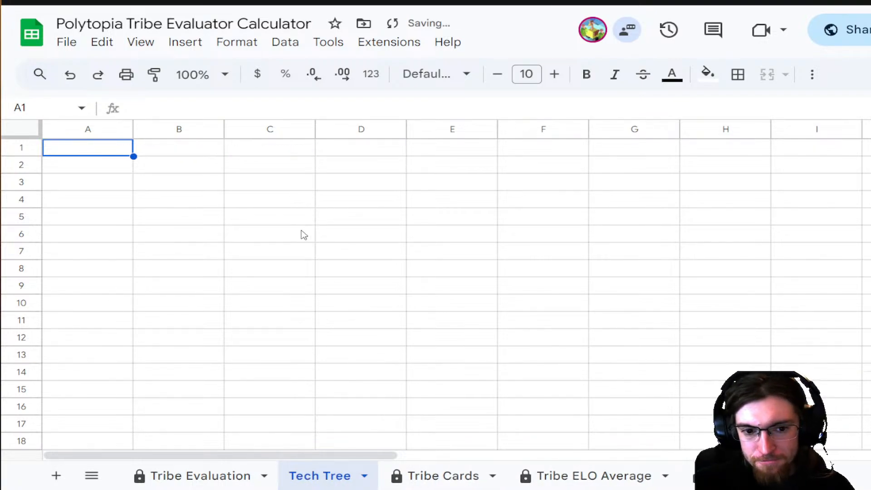
{"action": "left_click", "coordinate": [237, 198]}
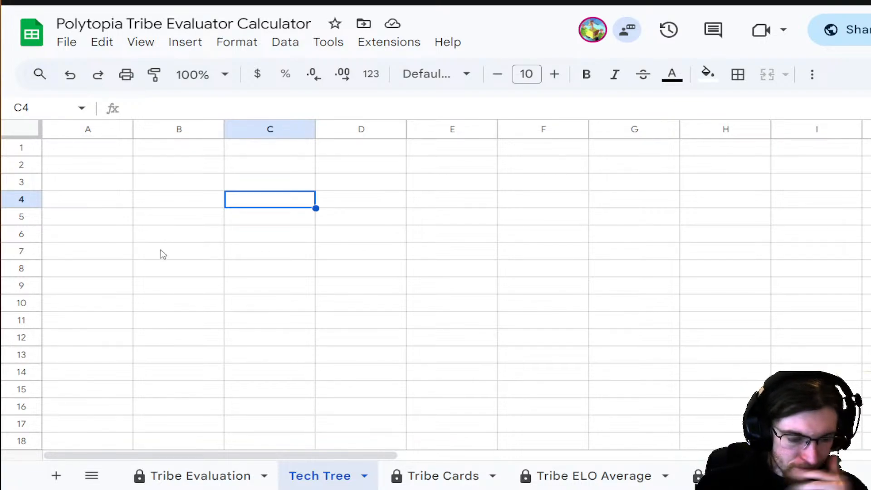
- Resize columns A–Z to 20 pixels wide as a first attempt
{"action": "left_click", "coordinate": [300, 258]}
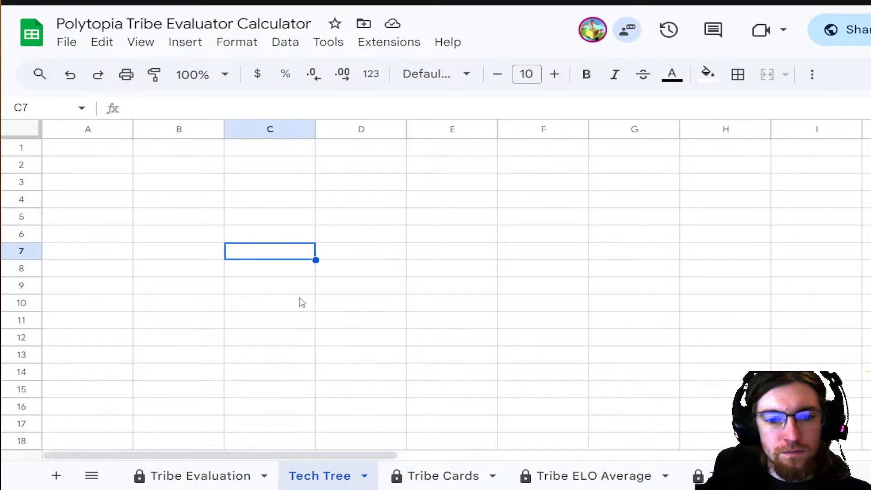
{"action": "left_click", "coordinate": [12, 128]}
{"action": "left_click", "coordinate": [240, 197]}
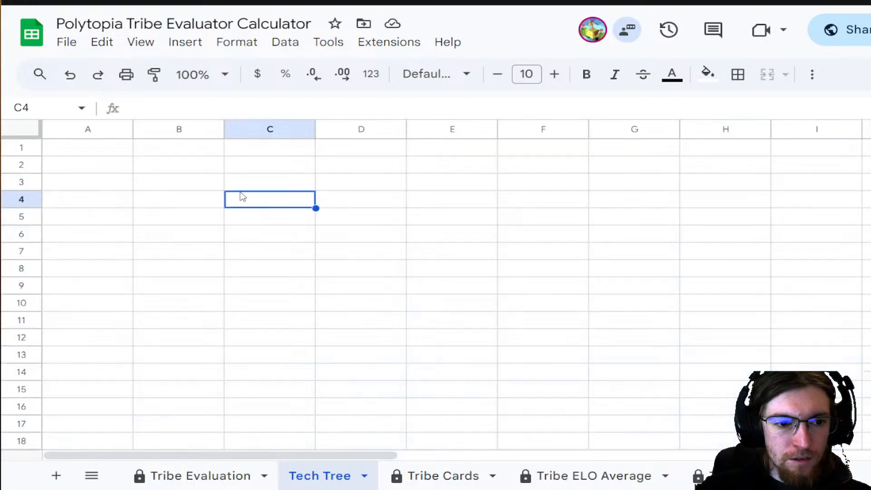
{"action": "left_click", "coordinate": [66, 131]}
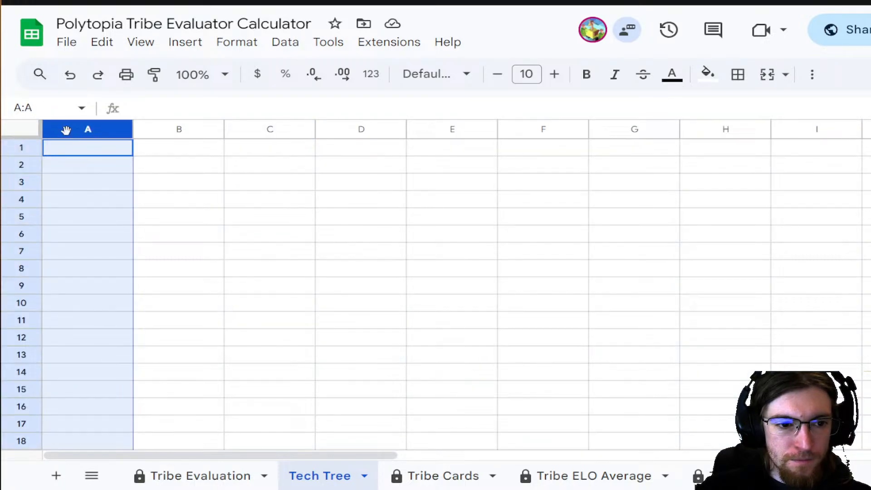
{"action": "left_click", "coordinate": [27, 131]}
{"action": "right_click", "coordinate": [224, 129]}
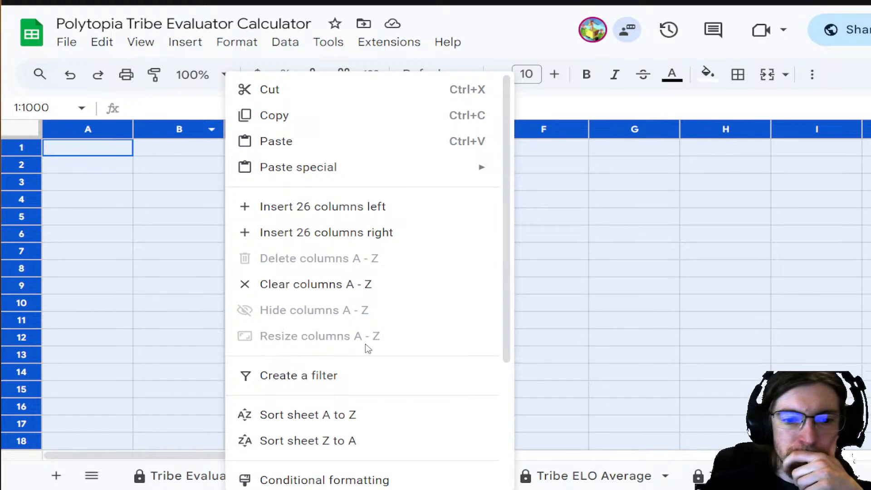
{"action": "left_click", "coordinate": [169, 200]}
{"action": "left_click_drag", "start_coordinate": [82, 132], "coordinate": [869, 136]}
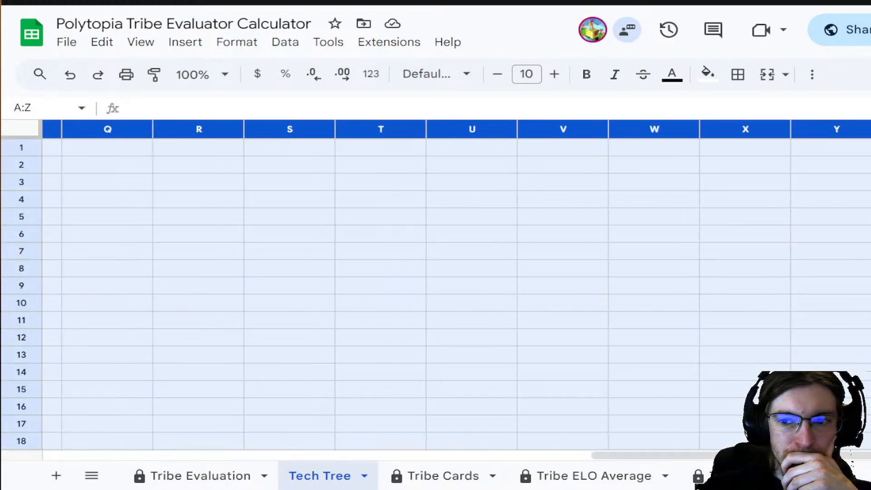
{"action": "right_click", "coordinate": [572, 130]}
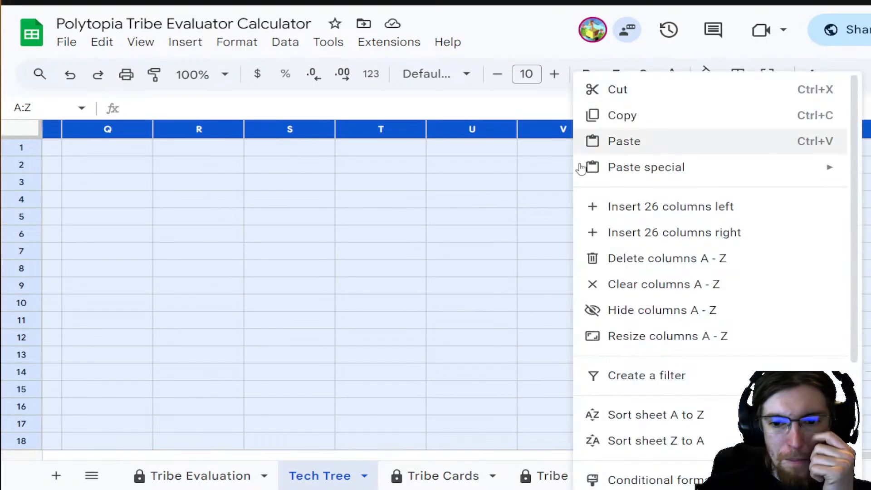
{"action": "left_click", "coordinate": [666, 337]}
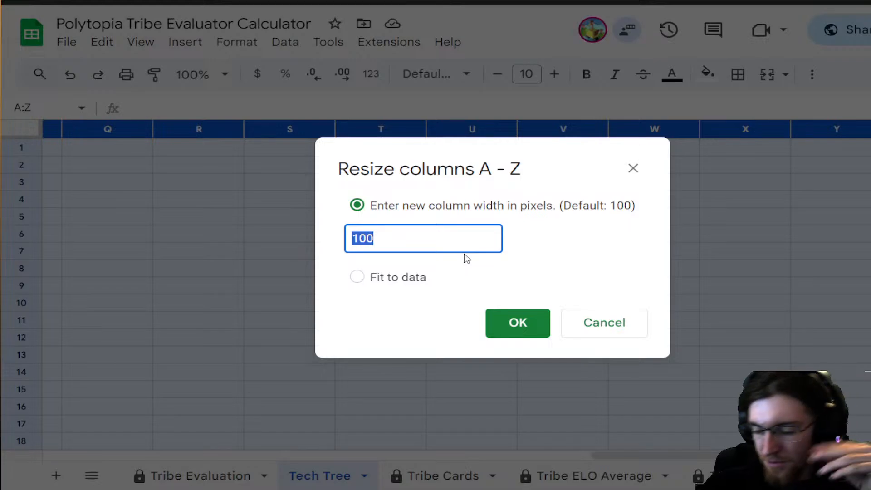
{"action": "type", "text": "20"}
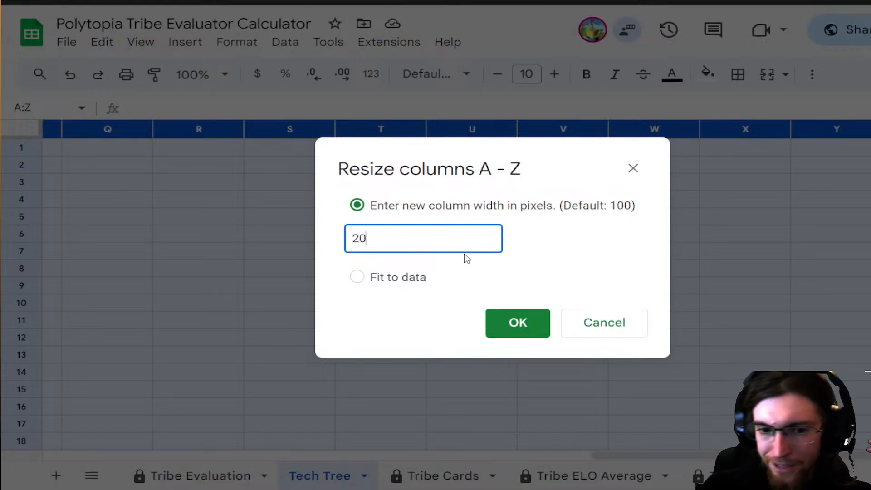
{"action": "left_click", "coordinate": [545, 330]}
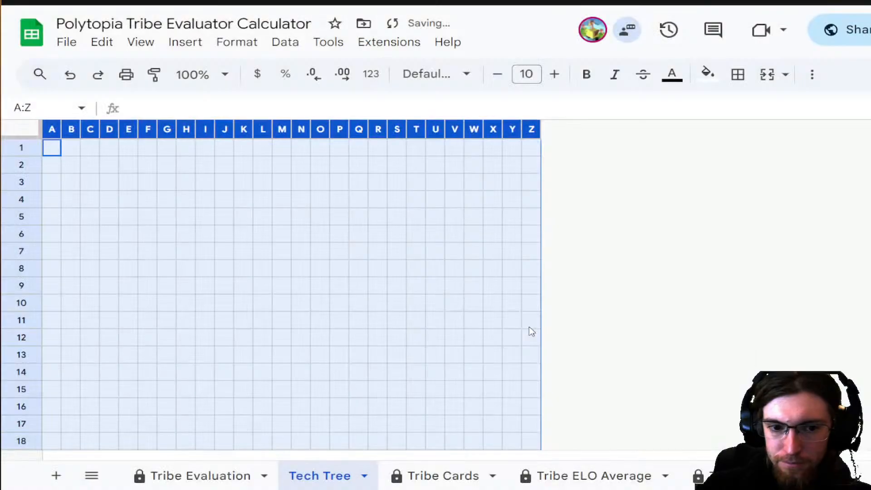
{"action": "left_click", "coordinate": [396, 393]}
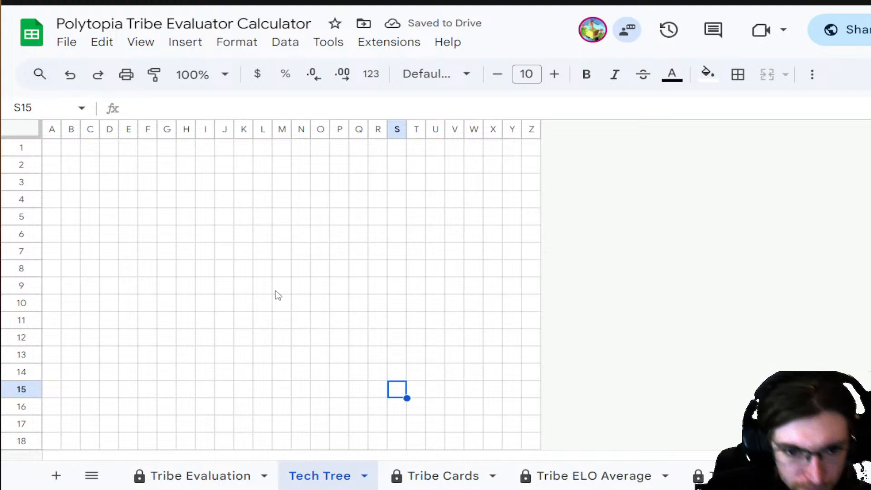
- Undo an accidental row move, then confirm a new row height for rows 1–188
{"action": "left_click", "coordinate": [22, 145]}
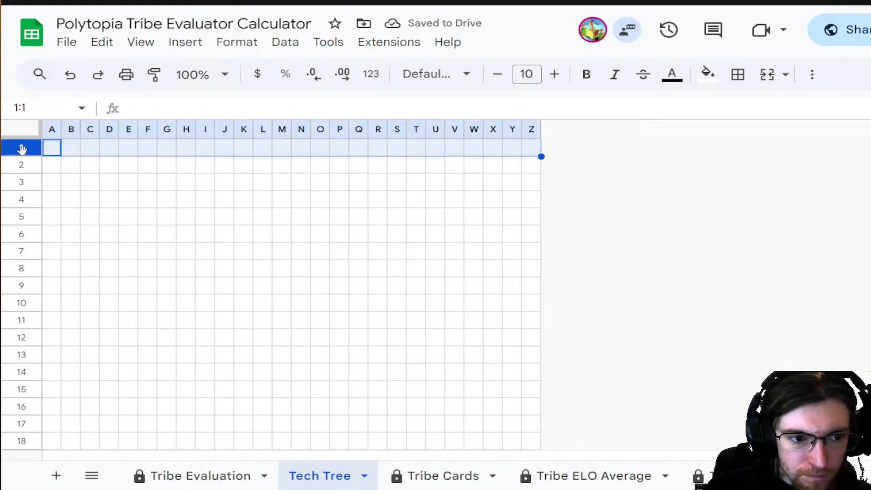
{"action": "left_click_drag", "start_coordinate": [21, 146], "coordinate": [71, 385]}
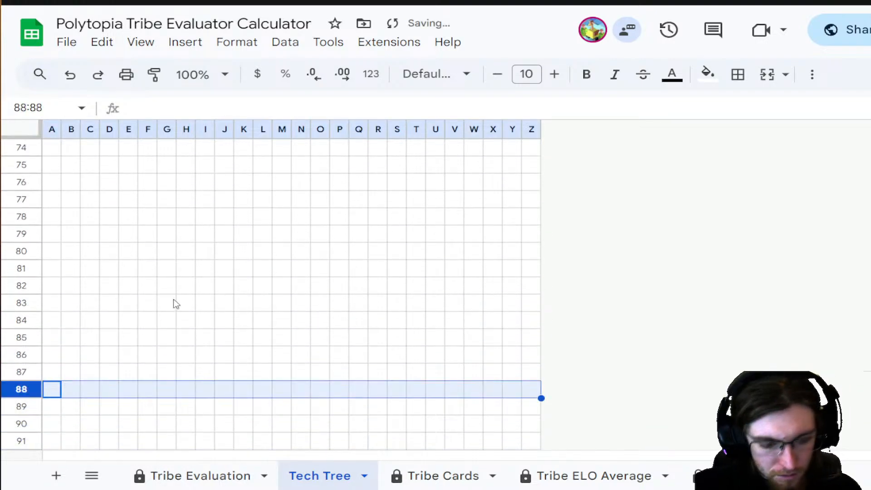
{"action": "key", "text": "ctrl+z"}
{"action": "left_click", "coordinate": [22, 158]}
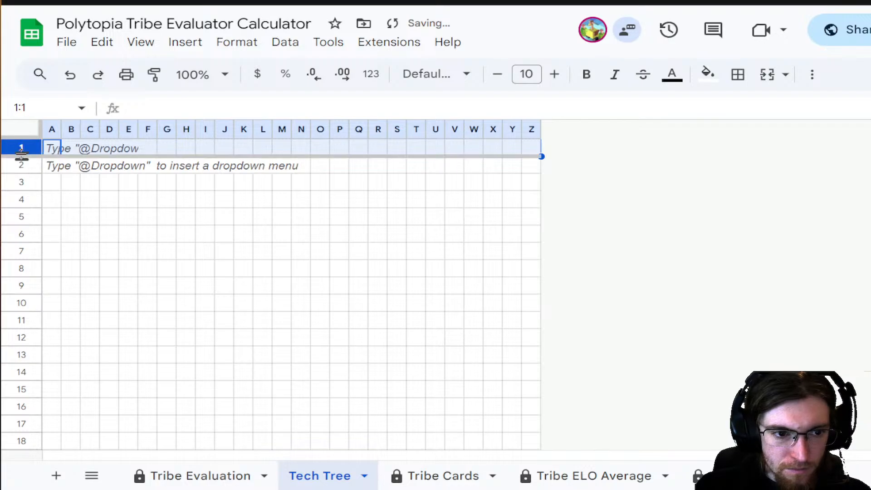
{"action": "left_click", "coordinate": [22, 148]}
{"action": "left_click", "coordinate": [390, 250]}
{"action": "left_click", "coordinate": [30, 150]}
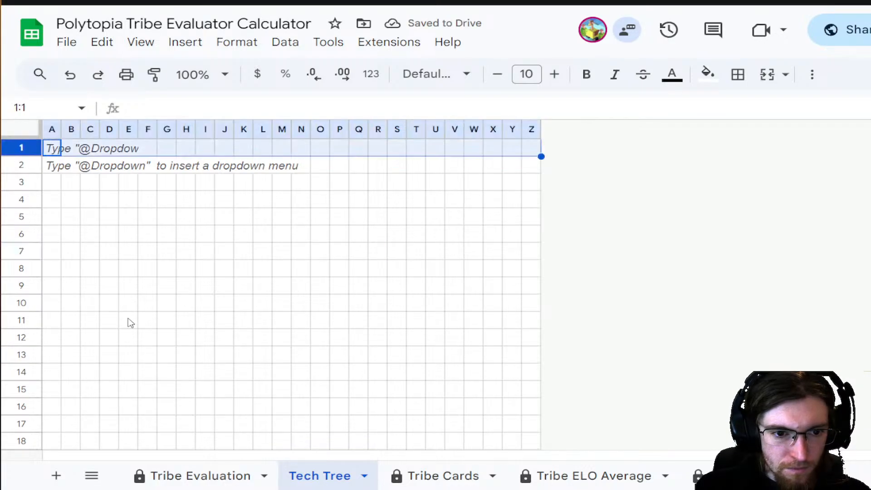
{"action": "scroll", "coordinate": [136, 318], "scroll_direction": "down", "scroll_amount": 20}
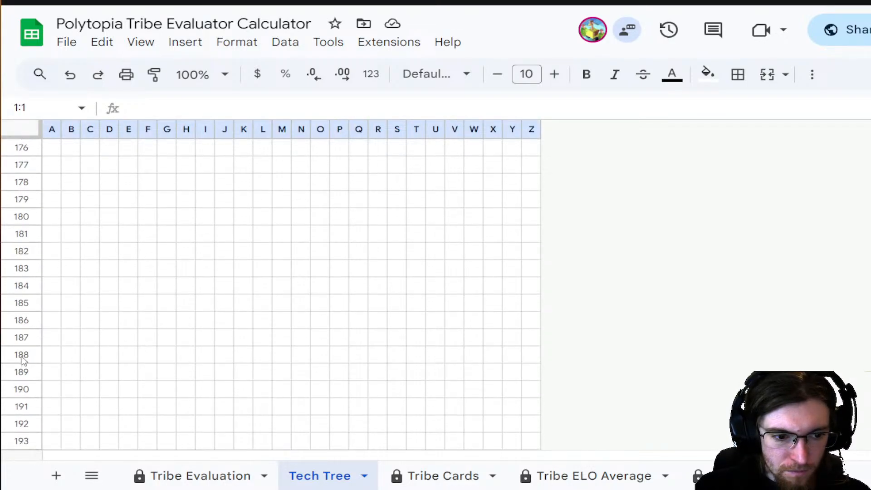
{"action": "left_click", "coordinate": [22, 354], "text": "shift"}
{"action": "right_click", "coordinate": [21, 354]}
{"action": "left_click", "coordinate": [152, 329]}
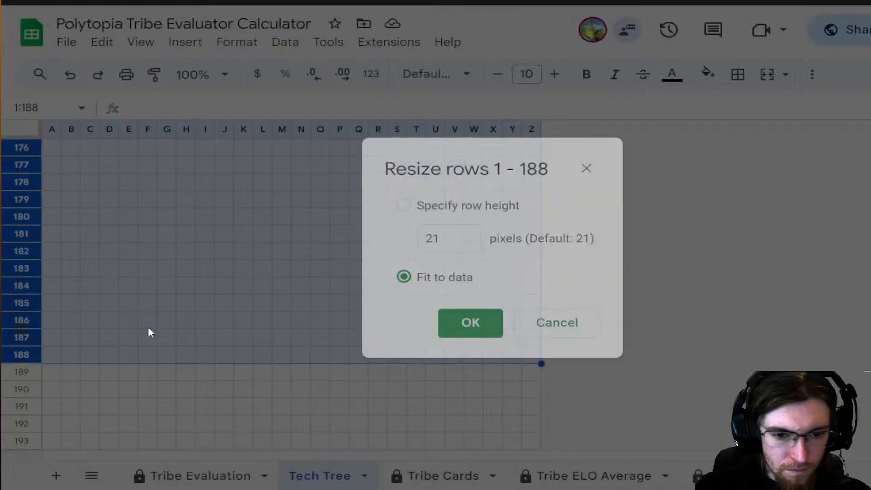
{"action": "left_click", "coordinate": [460, 326]}
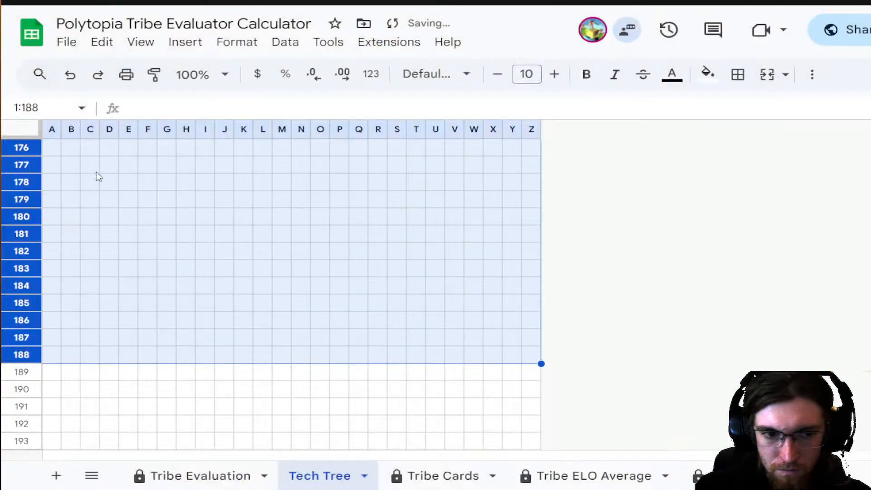
- Set columns A–Z to 21 pixels wide
{"action": "left_click", "coordinate": [53, 130]}
{"action": "left_click", "coordinate": [529, 129], "text": "shift"}
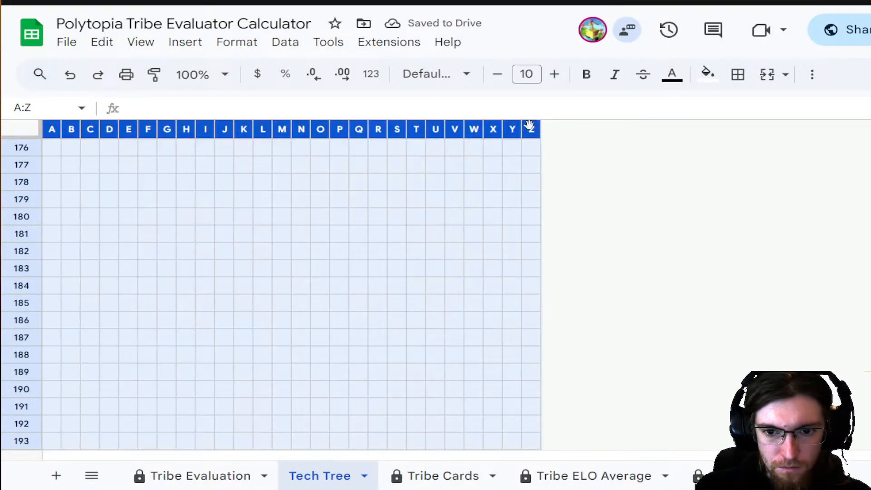
{"action": "right_click", "coordinate": [530, 129]}
{"action": "left_click", "coordinate": [601, 345]}
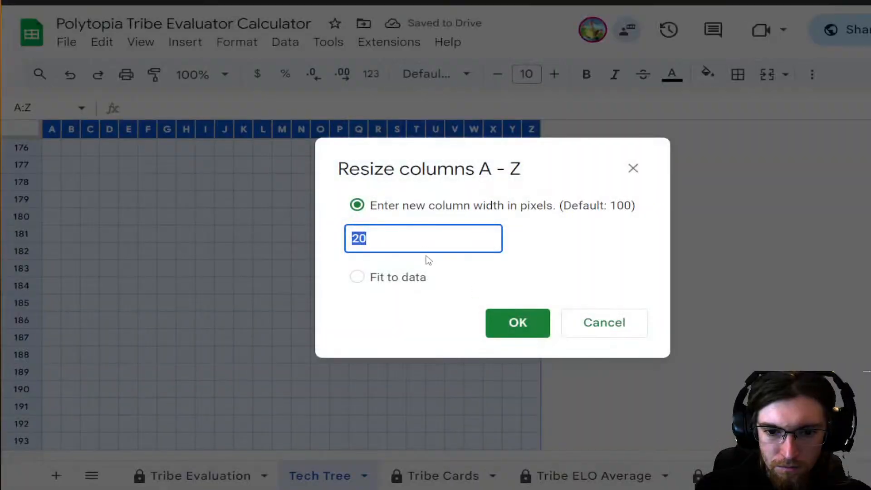
{"action": "type", "text": "21"}
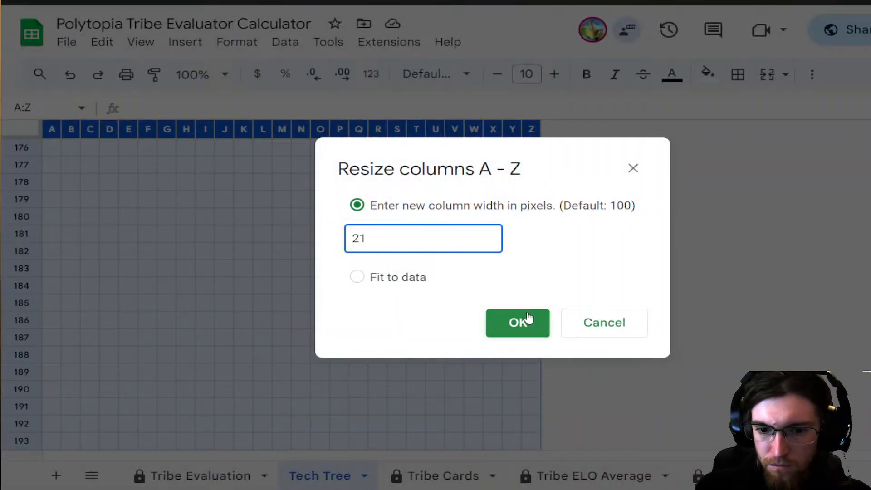
{"action": "left_click", "coordinate": [517, 322]}
{"action": "left_click", "coordinate": [371, 299]}
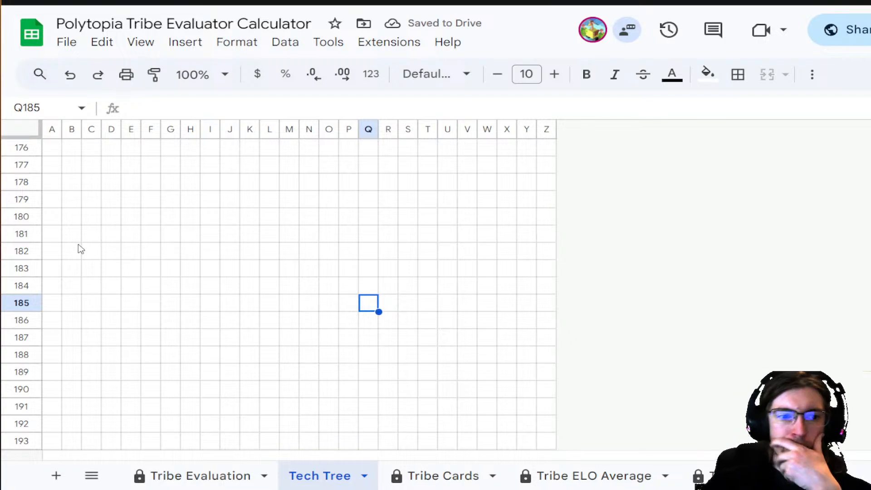
{"action": "left_click_drag", "start_coordinate": [53, 251], "coordinate": [155, 292]}
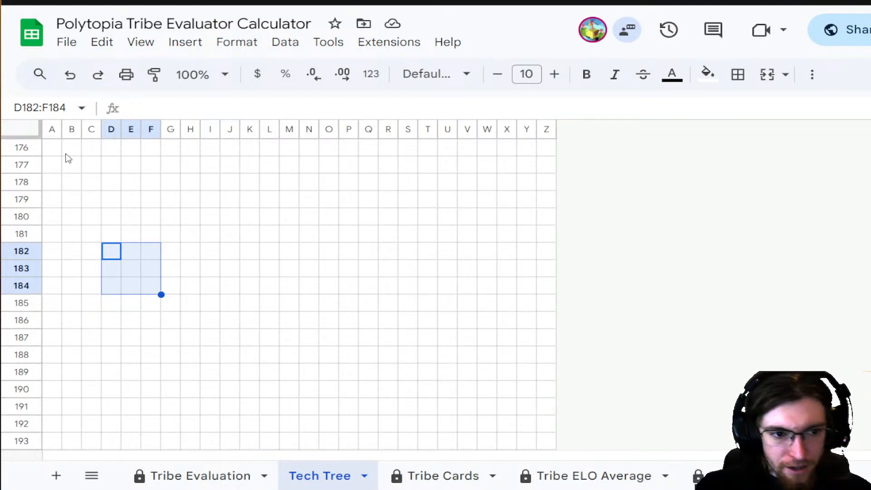
{"action": "left_click_drag", "start_coordinate": [58, 150], "coordinate": [96, 182]}
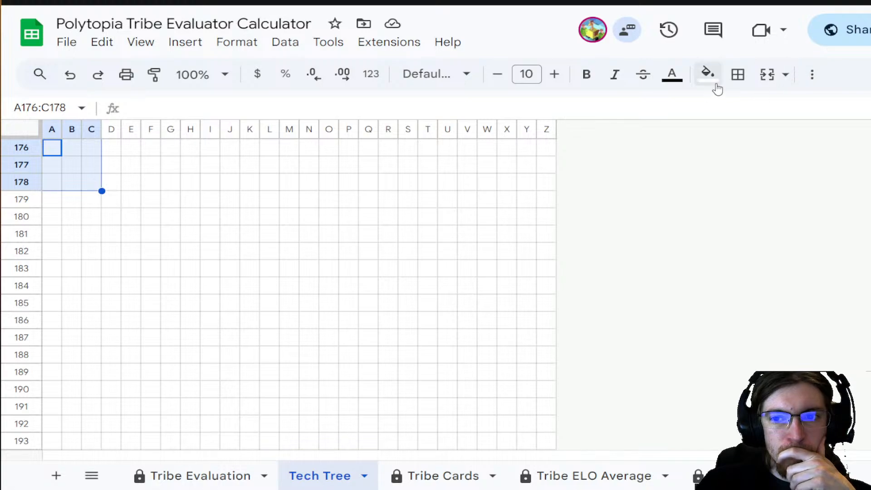
- Outline the stacked left boxes A176:C178, A179:C181 and A182:C184
{"action": "left_click", "coordinate": [737, 75]}
{"action": "left_click", "coordinate": [866, 110]}
{"action": "left_click", "coordinate": [467, 251]}
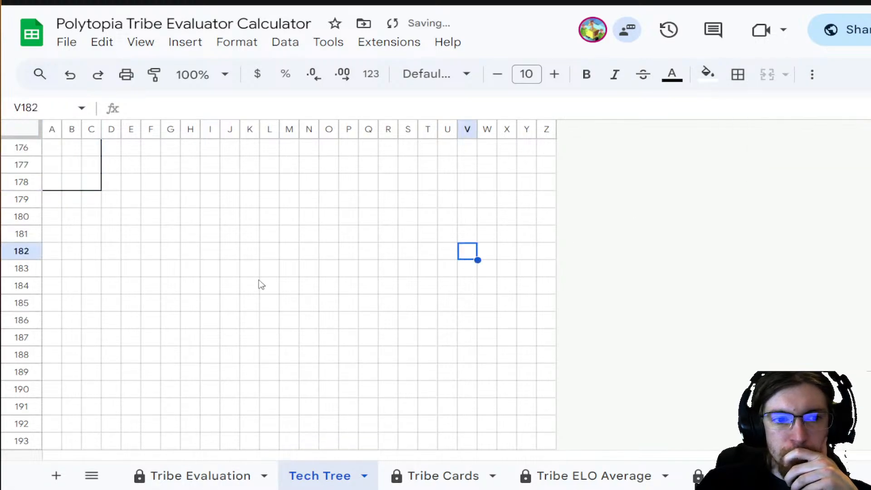
{"action": "left_click_drag", "start_coordinate": [82, 206], "coordinate": [52, 234]}
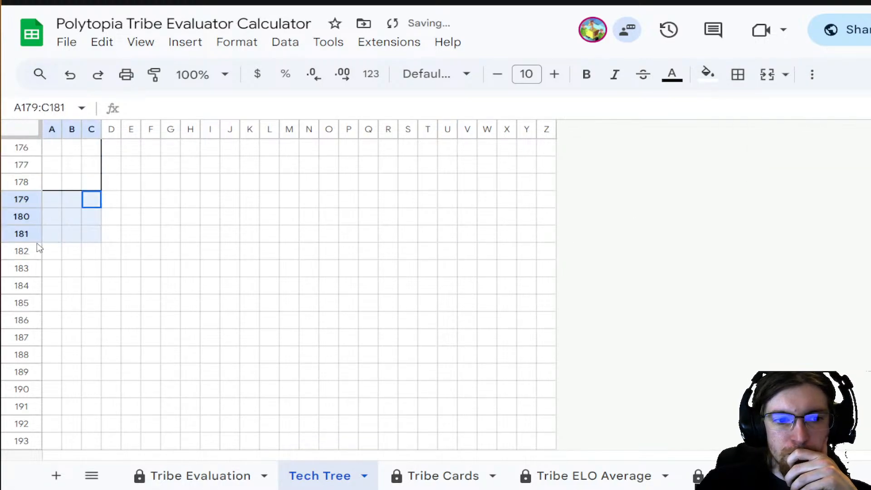
{"action": "left_click", "coordinate": [738, 74]}
{"action": "left_click", "coordinate": [866, 110]}
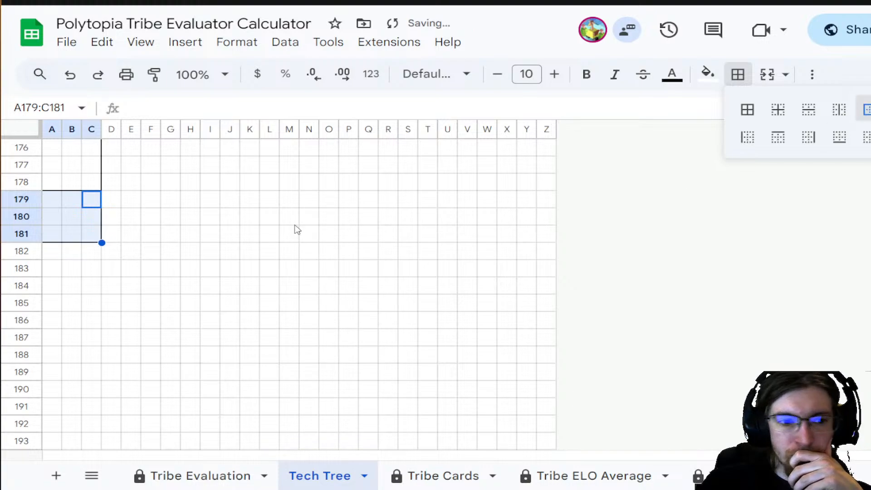
{"action": "left_click_drag", "start_coordinate": [91, 255], "coordinate": [52, 286]}
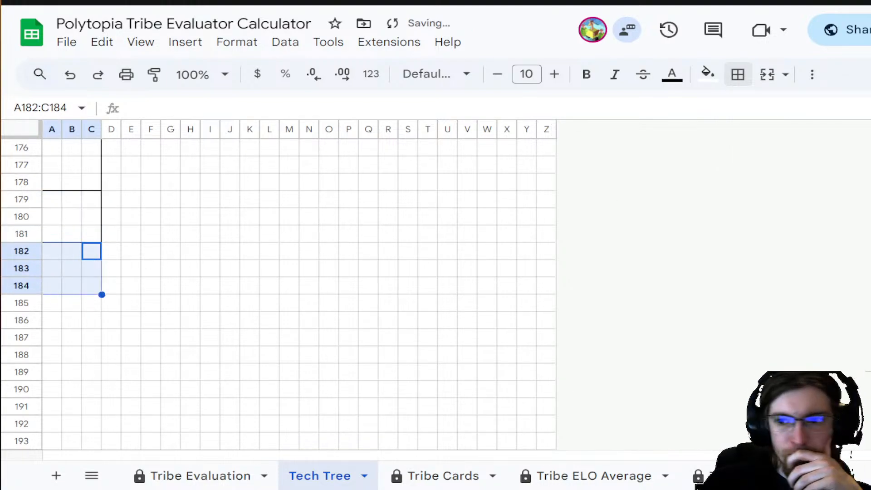
{"action": "left_click", "coordinate": [738, 74]}
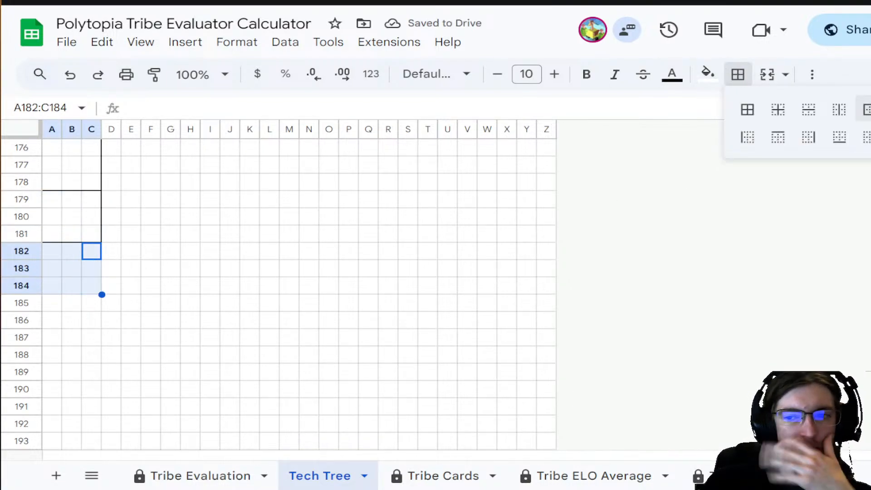
{"action": "left_click", "coordinate": [866, 111]}
{"action": "left_click", "coordinate": [201, 271]}
- Outline the bottom-row boxes D182:F184 and G182:I184
{"action": "left_click_drag", "start_coordinate": [116, 255], "coordinate": [153, 286]}
{"action": "left_click", "coordinate": [739, 74]}
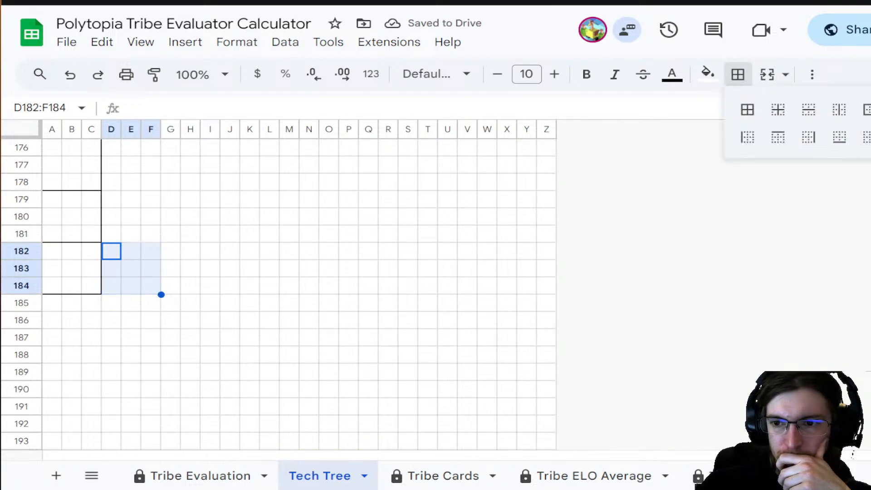
{"action": "left_click", "coordinate": [866, 110]}
{"action": "left_click", "coordinate": [487, 216]}
{"action": "left_click_drag", "start_coordinate": [171, 258], "coordinate": [209, 288]}
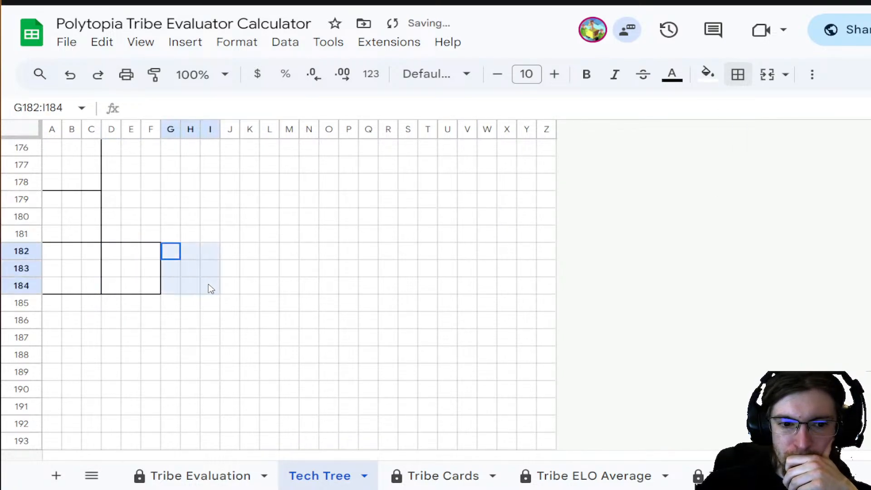
{"action": "left_click", "coordinate": [738, 74]}
{"action": "left_click", "coordinate": [867, 111]}
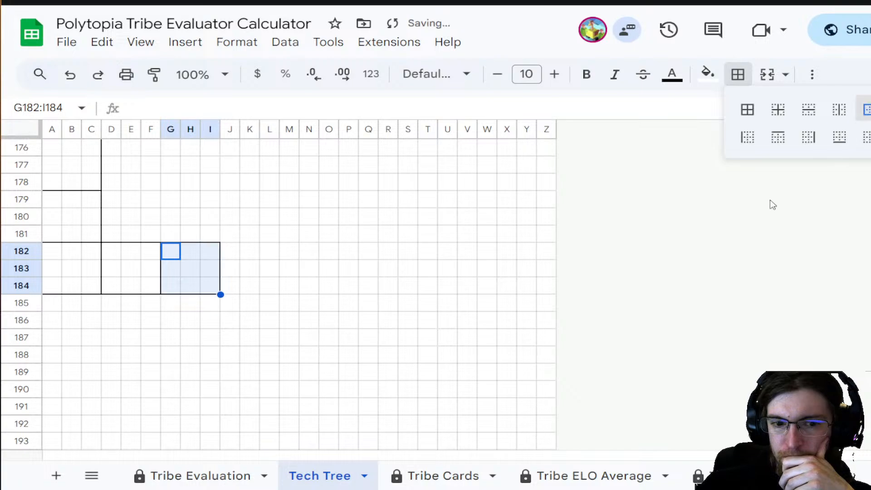
{"action": "left_click", "coordinate": [549, 268]}
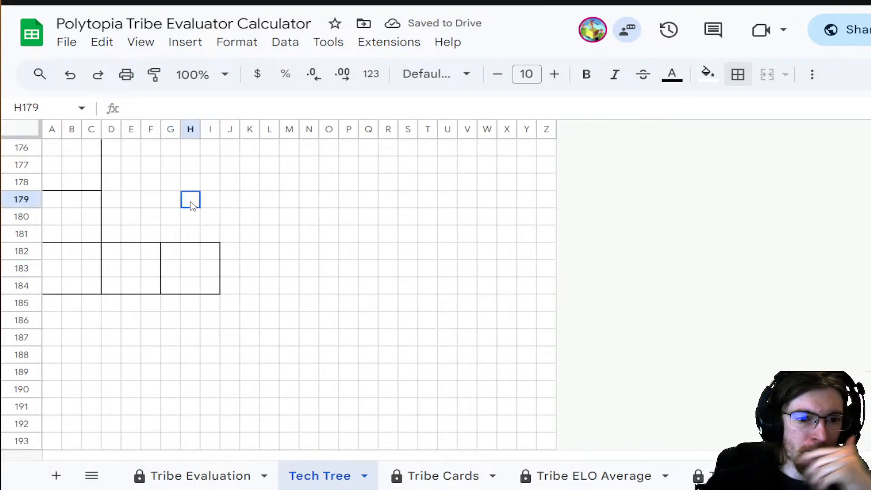
- Outline the stepped upper boxes F179:H181 and E176:G178
{"action": "left_click_drag", "start_coordinate": [189, 199], "coordinate": [151, 233]}
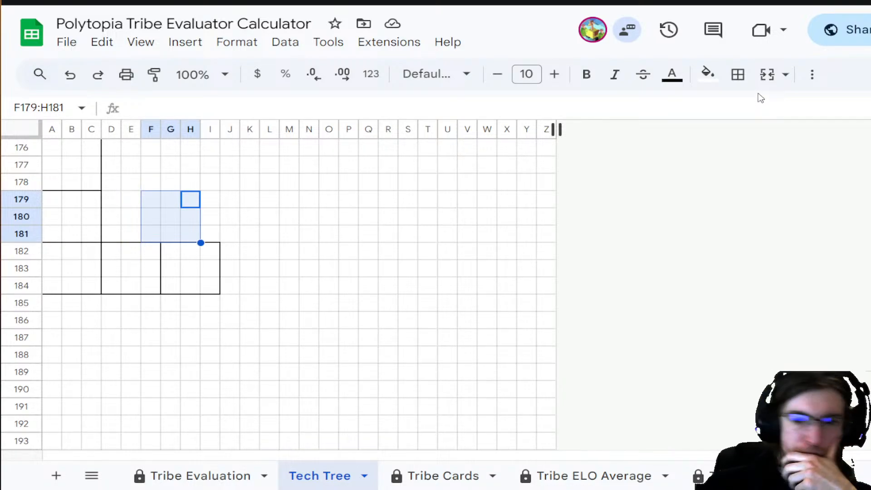
{"action": "left_click", "coordinate": [738, 74]}
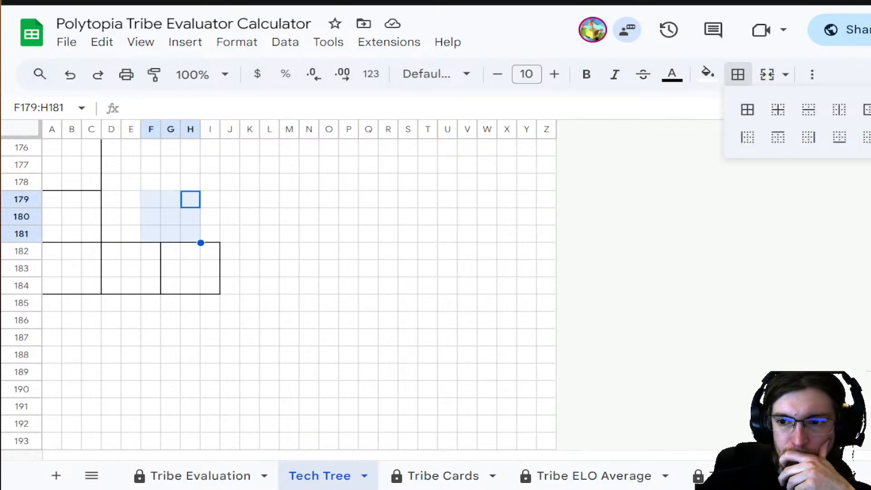
{"action": "left_click", "coordinate": [865, 111]}
{"action": "left_click", "coordinate": [427, 268]}
{"action": "left_click_drag", "start_coordinate": [170, 148], "coordinate": [132, 181]}
{"action": "left_click", "coordinate": [738, 74]}
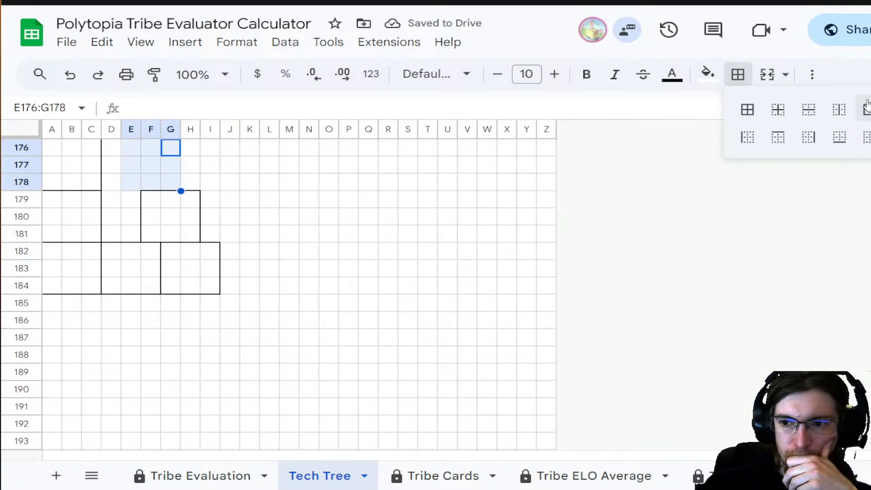
{"action": "left_click", "coordinate": [866, 111]}
{"action": "left_click", "coordinate": [414, 358]}
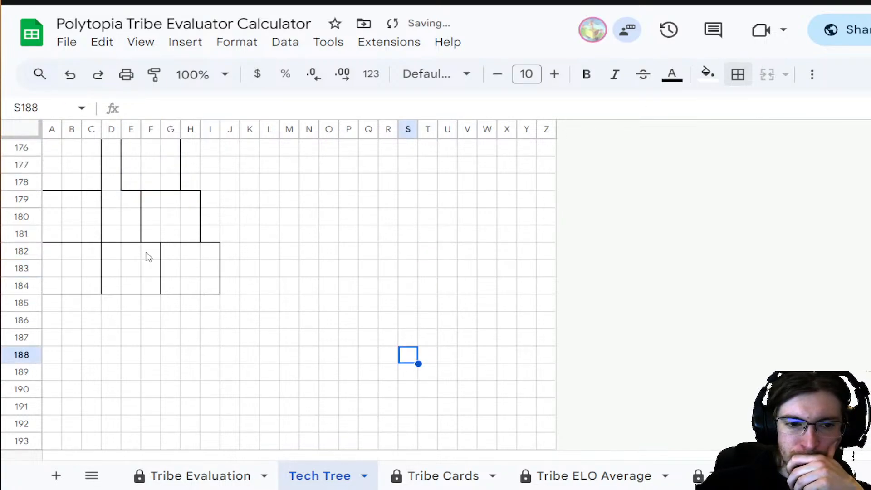
- Insert a new column to the left of column D
{"action": "left_click", "coordinate": [111, 131]}
{"action": "right_click", "coordinate": [111, 130]}
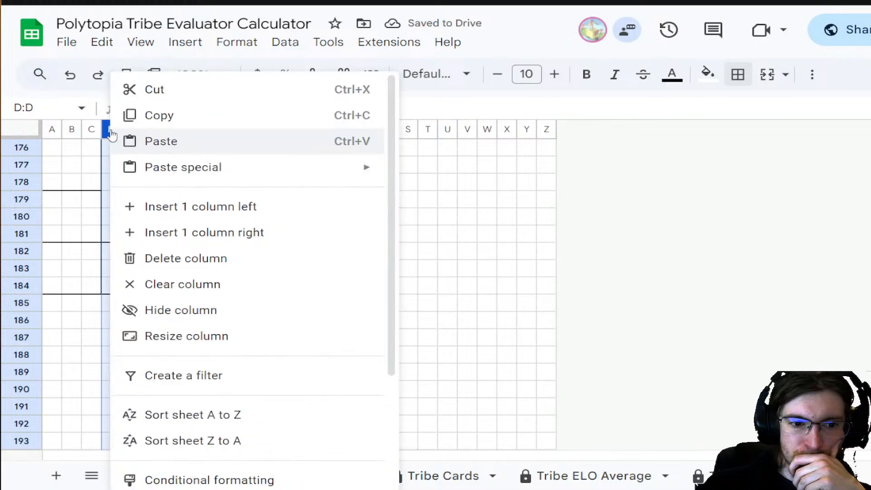
{"action": "left_click", "coordinate": [218, 207]}
{"action": "left_click", "coordinate": [336, 241]}
- Delete the 175 empty rows above the boxes
{"action": "scroll", "coordinate": [197, 208], "scroll_direction": "down", "scroll_amount": 3}
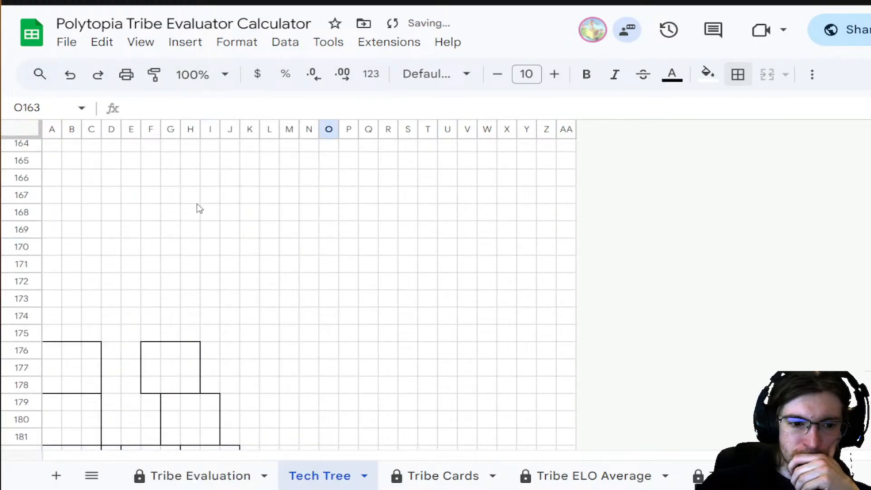
{"action": "scroll", "coordinate": [275, 239], "scroll_direction": "down", "scroll_amount": 3}
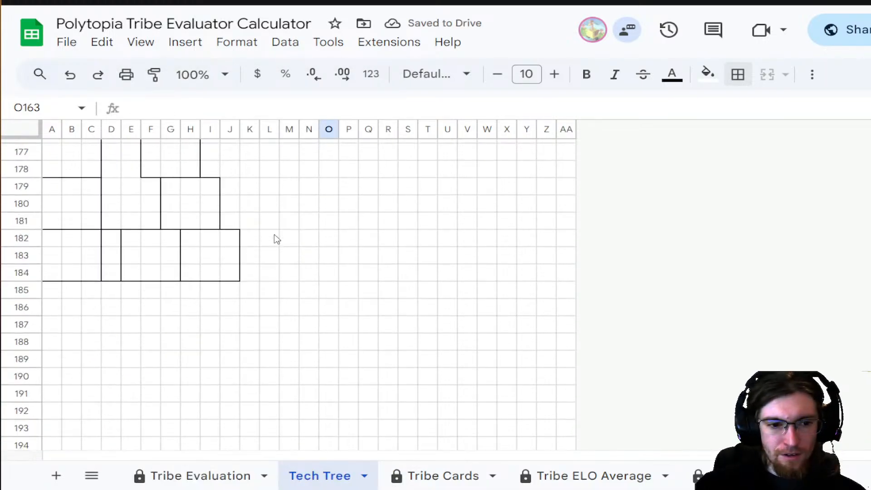
{"action": "scroll", "coordinate": [275, 240], "scroll_direction": "up", "scroll_amount": 4}
{"action": "left_click", "coordinate": [21, 334]}
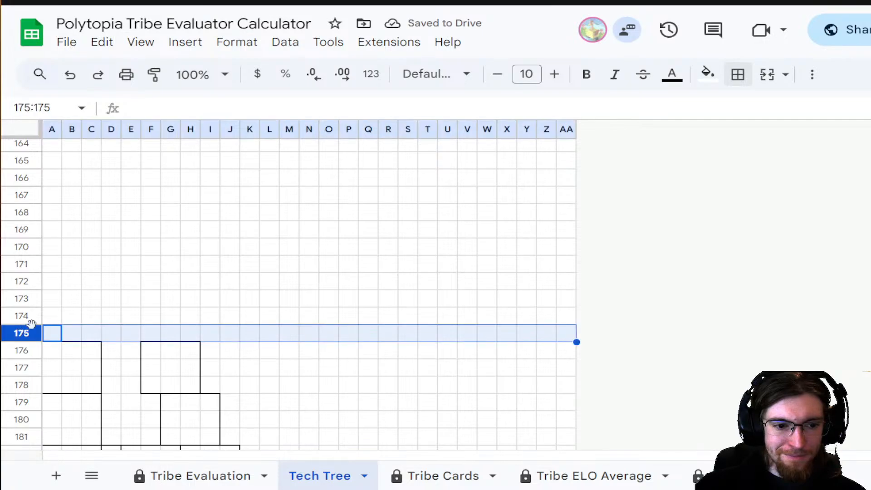
{"action": "scroll", "coordinate": [461, 327], "scroll_direction": "up", "scroll_amount": 20}
{"action": "scroll", "coordinate": [757, 270], "scroll_direction": "up", "scroll_amount": 3}
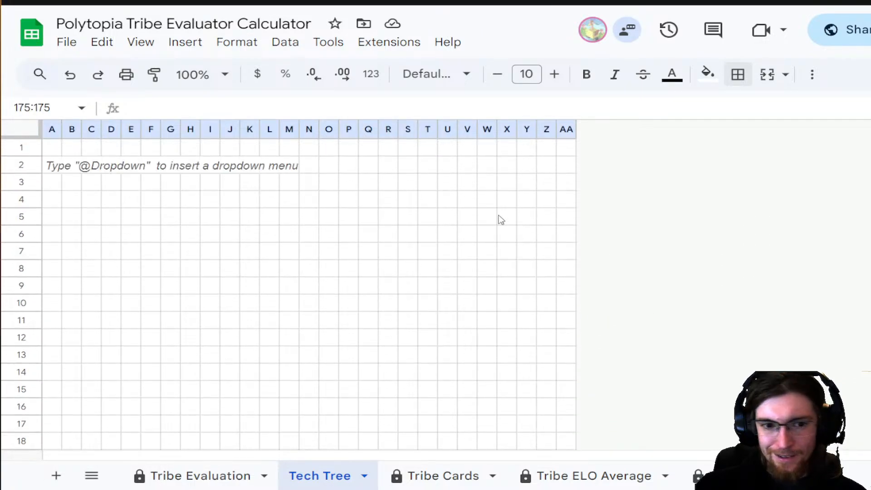
{"action": "left_click", "coordinate": [25, 147], "text": "shift"}
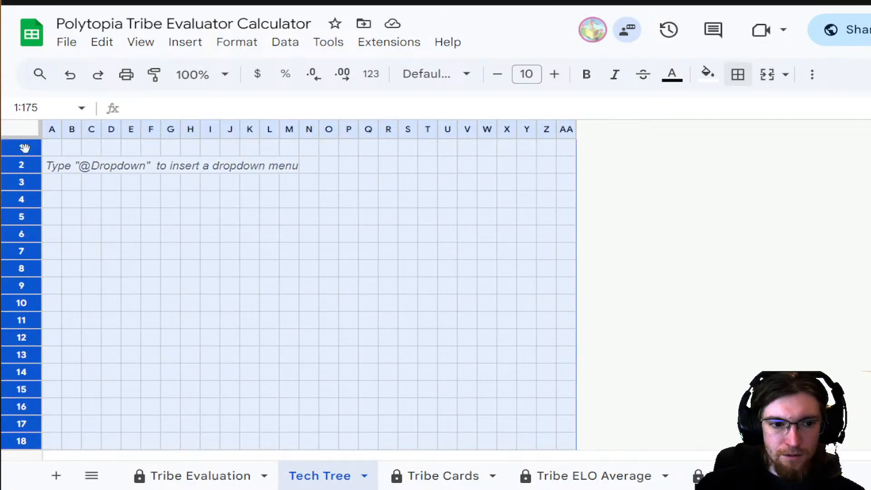
{"action": "right_click", "coordinate": [25, 148]}
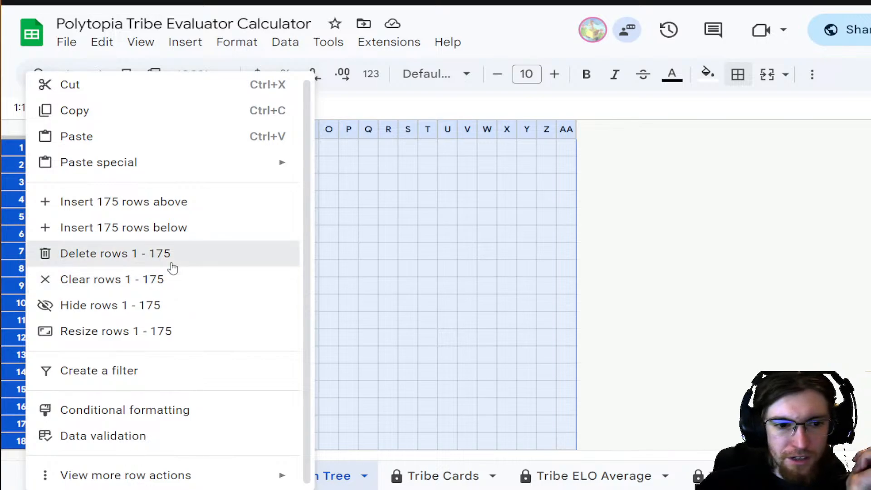
{"action": "left_click", "coordinate": [172, 263]}
{"action": "scroll", "coordinate": [504, 275], "scroll_direction": "up", "scroll_amount": 20}
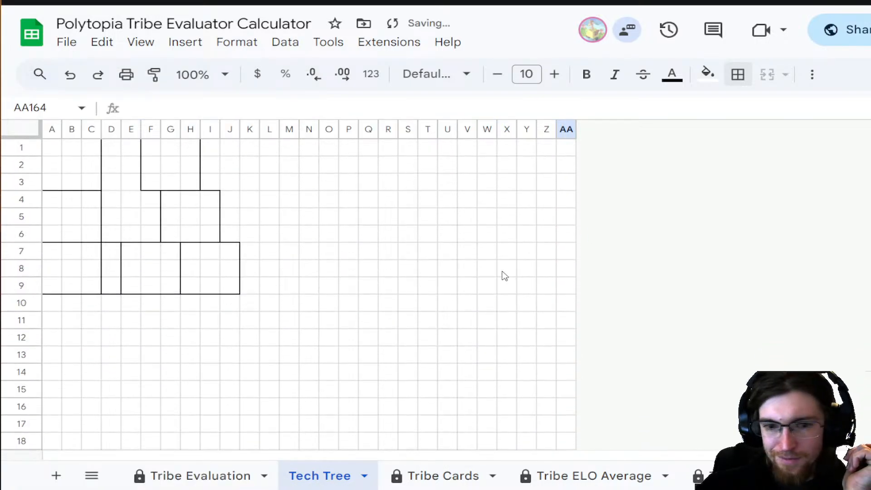
{"action": "left_click", "coordinate": [505, 273]}
- Add a blank margin row above row 1 and a blank column left of column A
{"action": "right_click", "coordinate": [18, 154]}
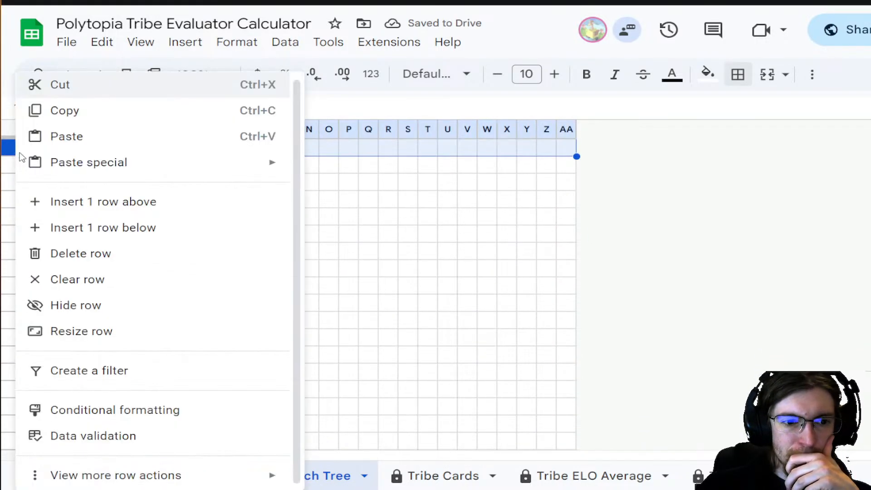
{"action": "left_click", "coordinate": [101, 202]}
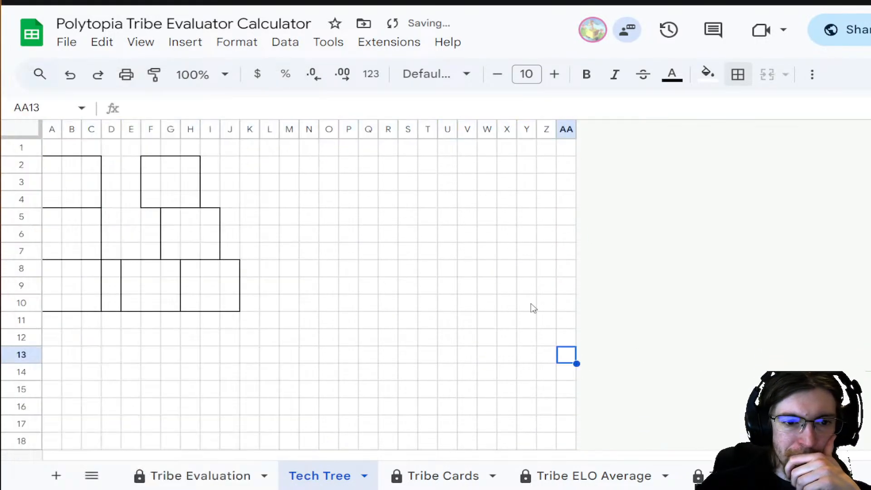
{"action": "left_click", "coordinate": [56, 127]}
{"action": "right_click", "coordinate": [54, 128]}
{"action": "left_click", "coordinate": [111, 205]}
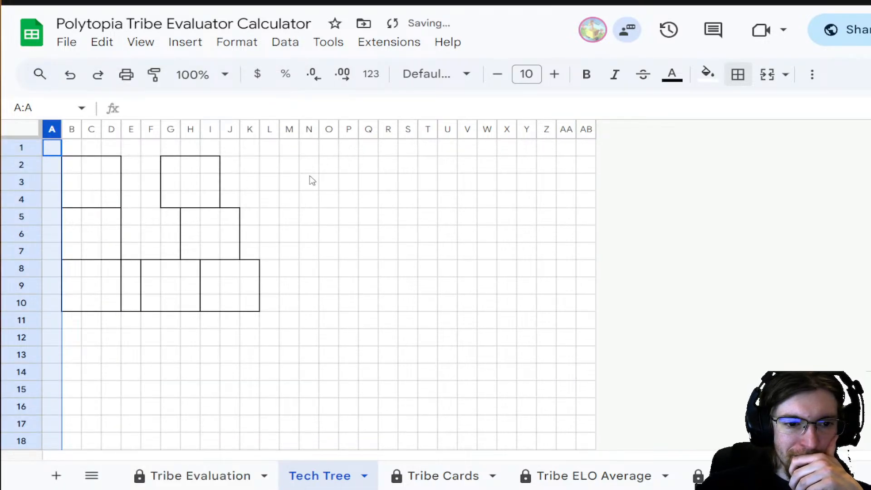
- Clear the borders from E7:E11 between the boxes
{"action": "left_click", "coordinate": [448, 234]}
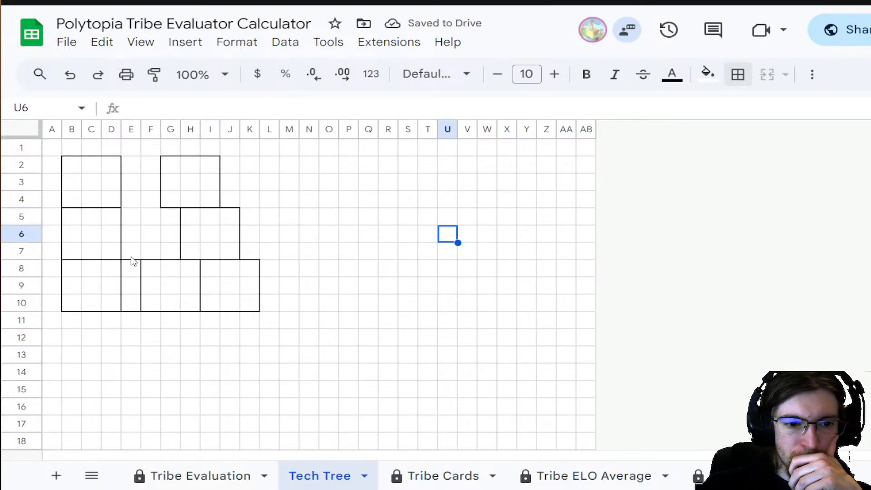
{"action": "left_click_drag", "start_coordinate": [135, 271], "coordinate": [136, 302]}
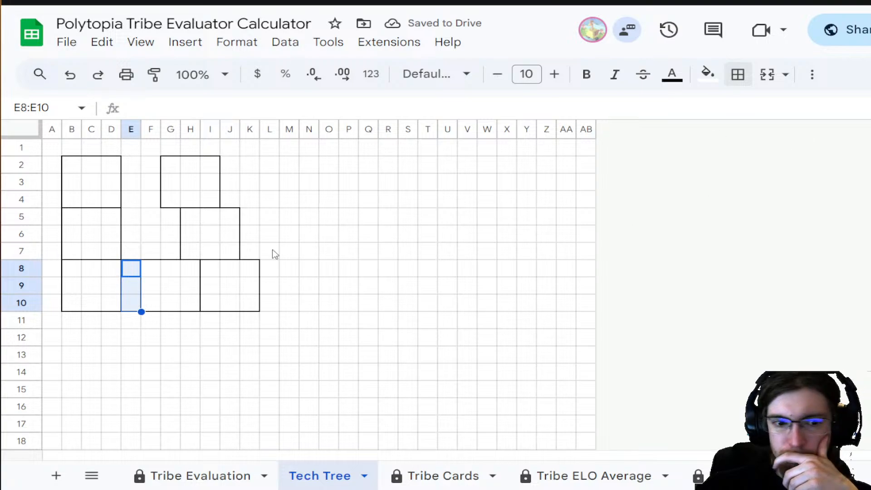
{"action": "mouse_move", "coordinate": [144, 256]}
{"action": "left_mouse_down"}
{"action": "mouse_move", "coordinate": [117, 303]}
{"action": "mouse_move", "coordinate": [130, 325]}
{"action": "mouse_move", "coordinate": [130, 253]}
{"action": "left_mouse_up"}
{"action": "left_click", "coordinate": [739, 76]}
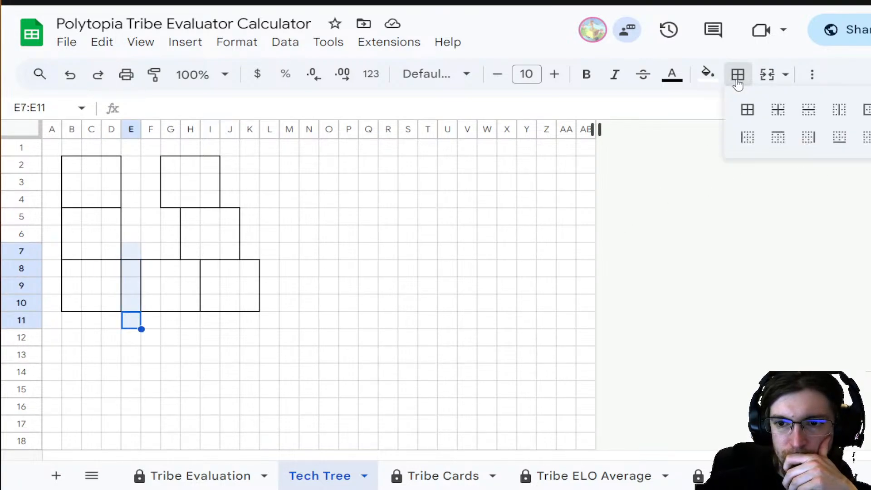
{"action": "left_click", "coordinate": [868, 138]}
{"action": "left_click", "coordinate": [654, 321]}
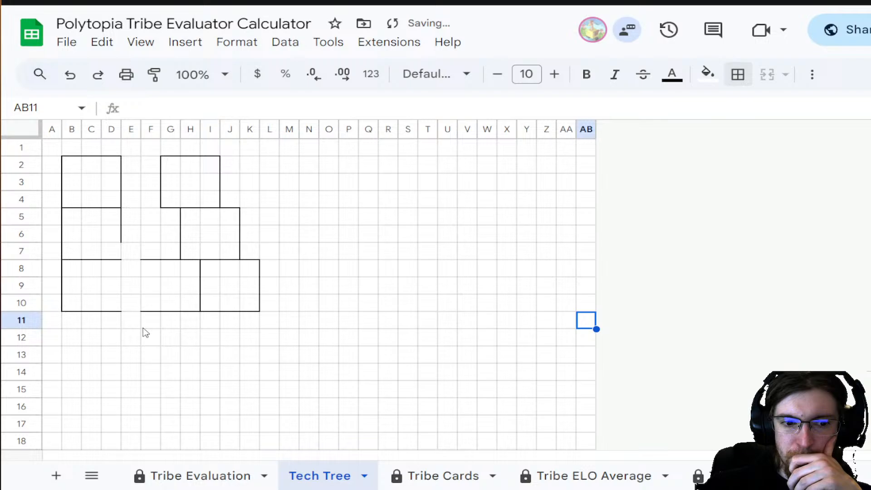
{"action": "left_click", "coordinate": [116, 254]}
{"action": "left_click", "coordinate": [738, 74]}
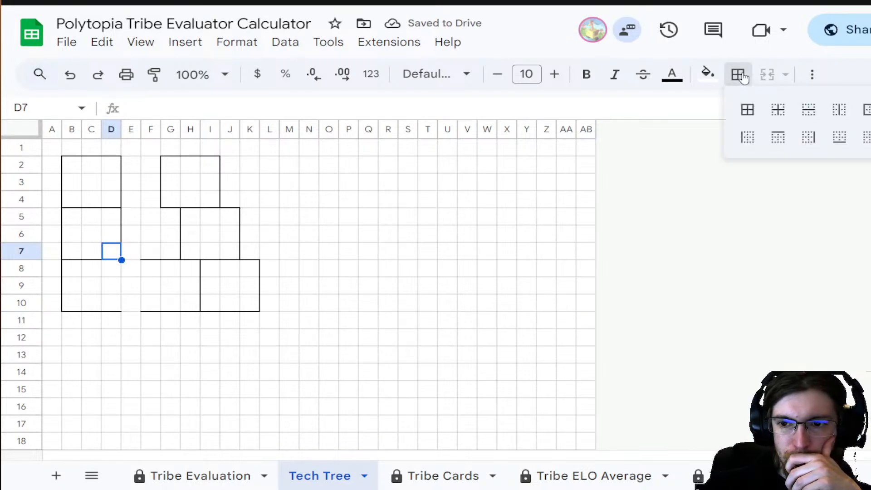
{"action": "left_click", "coordinate": [47, 240]}
- Apply borders to B5:D10 and an outer border to the F8:H10 box
{"action": "left_click_drag", "start_coordinate": [110, 306], "coordinate": [70, 216]}
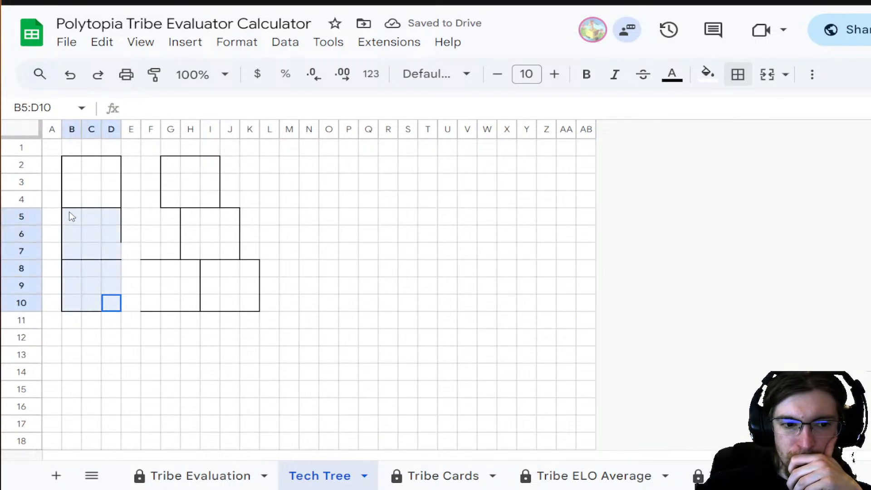
{"action": "left_click", "coordinate": [738, 74]}
{"action": "left_click", "coordinate": [848, 149]}
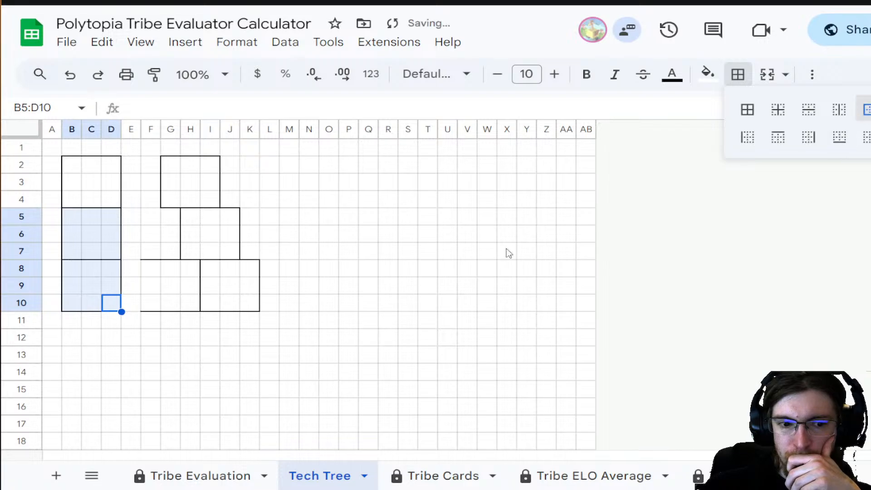
{"action": "left_click_drag", "start_coordinate": [153, 257], "coordinate": [198, 309]}
{"action": "left_click", "coordinate": [738, 74]}
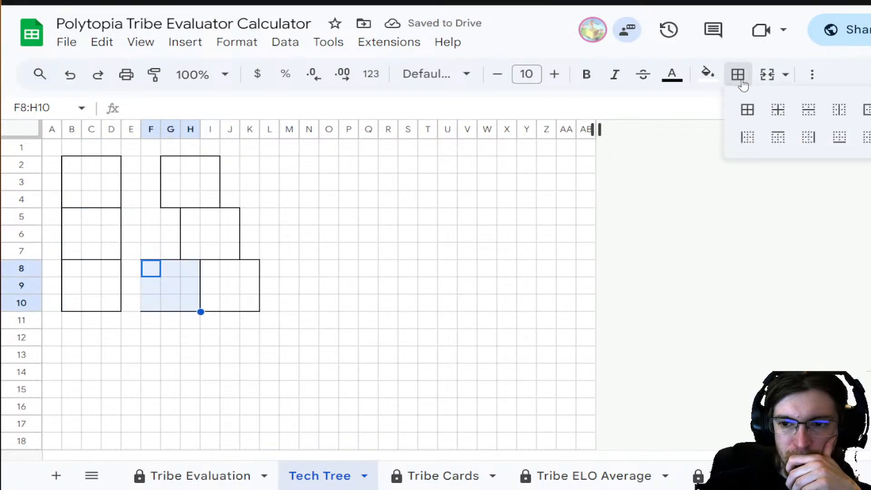
{"action": "left_click", "coordinate": [868, 110]}
{"action": "left_click", "coordinate": [345, 309]}
- Move the F8:H10 box to V10:X12, then undo the move
{"action": "left_click_drag", "start_coordinate": [150, 270], "coordinate": [198, 314]}
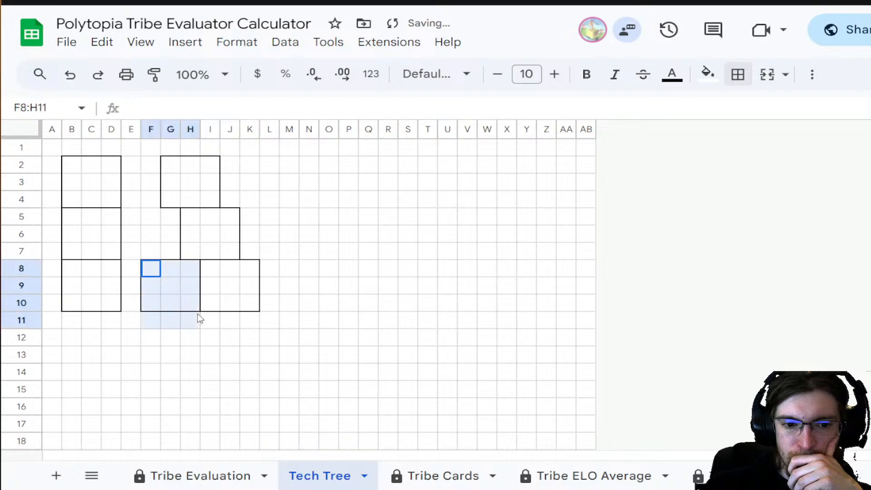
{"action": "left_click", "coordinate": [349, 338]}
{"action": "left_click_drag", "start_coordinate": [153, 268], "coordinate": [501, 346]}
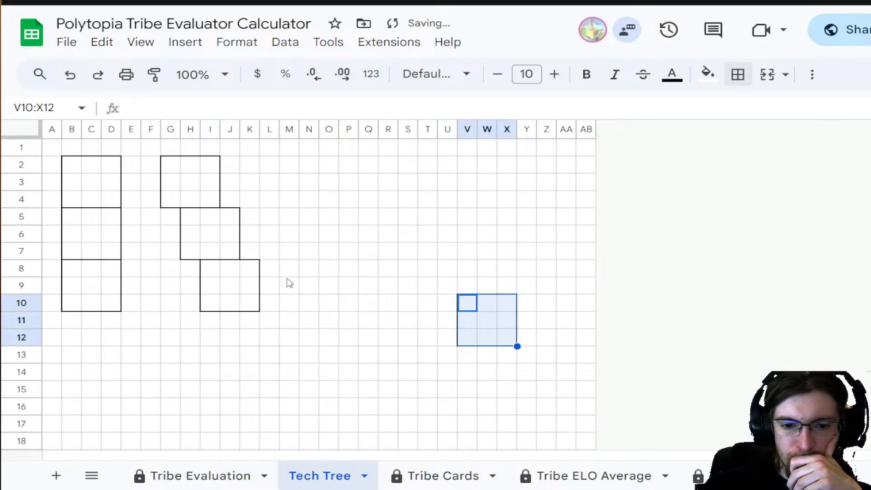
{"action": "left_click", "coordinate": [523, 271]}
{"action": "left_click_drag", "start_coordinate": [212, 268], "coordinate": [251, 308]}
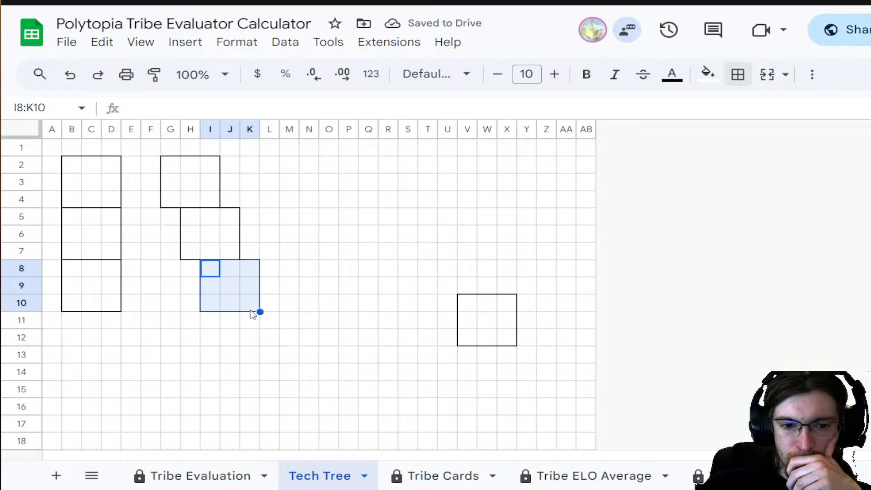
{"action": "key", "text": "ctrl+z"}
{"action": "left_click", "coordinate": [380, 217]}
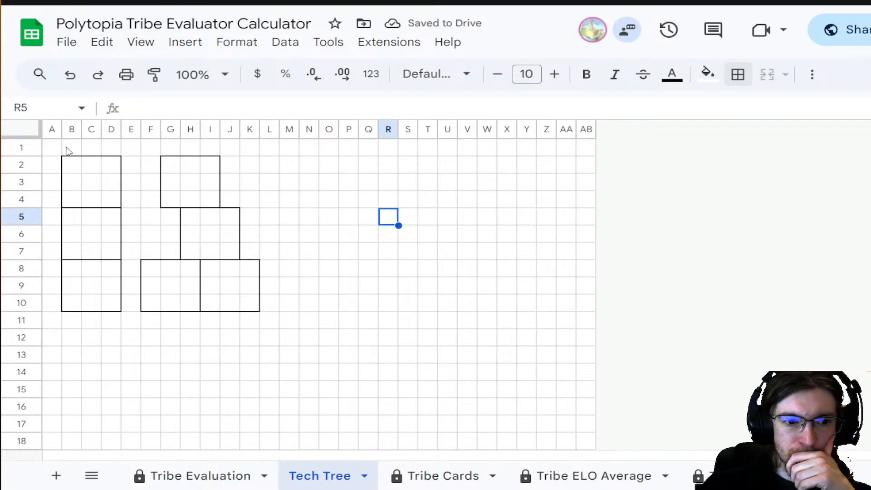
- Clear all borders in A1:E7 and give B8:D10 an outer border
{"action": "left_click_drag", "start_coordinate": [52, 147], "coordinate": [131, 252]}
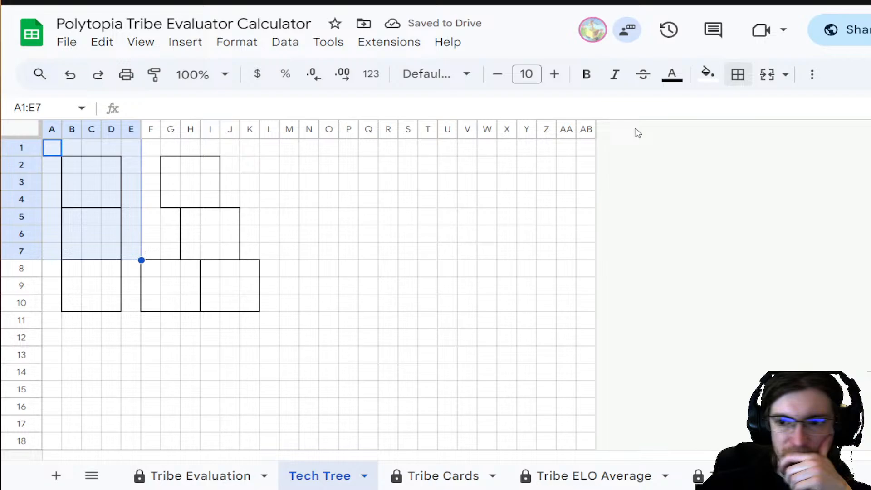
{"action": "left_click", "coordinate": [744, 69]}
{"action": "left_click", "coordinate": [867, 137]}
{"action": "left_click", "coordinate": [714, 242]}
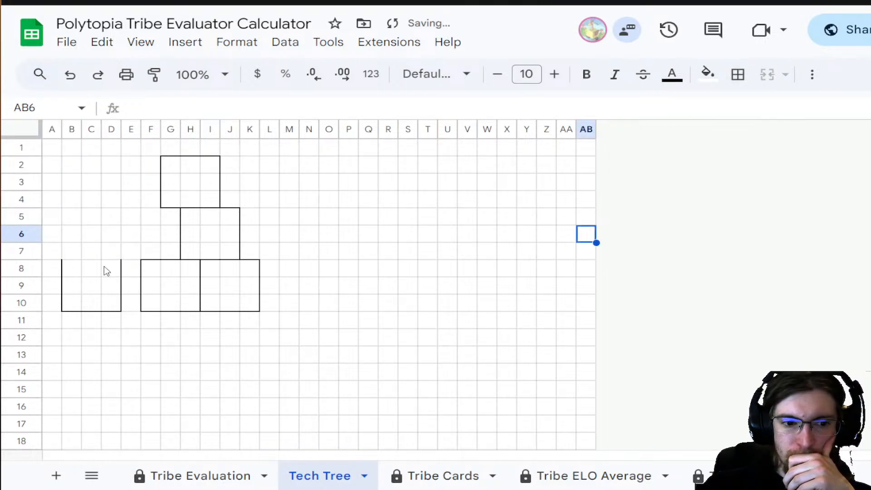
{"action": "left_click_drag", "start_coordinate": [71, 268], "coordinate": [111, 302]}
{"action": "left_click", "coordinate": [739, 74]}
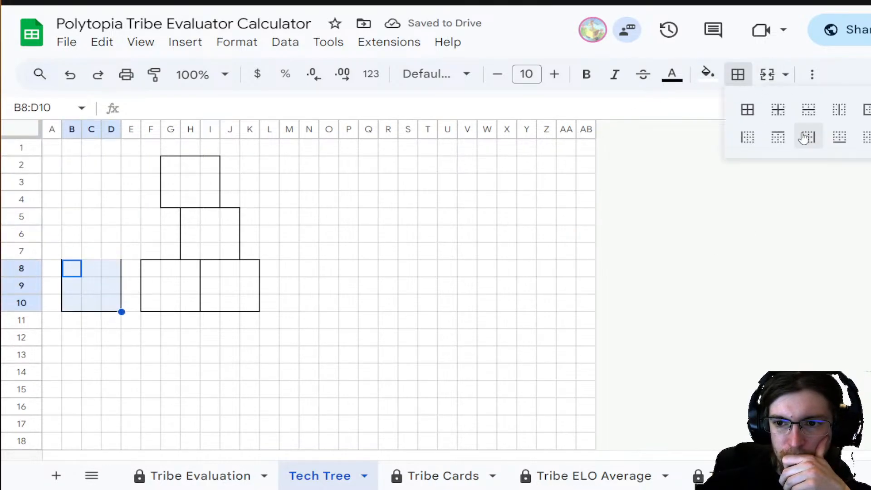
{"action": "left_click", "coordinate": [867, 110]}
{"action": "left_click", "coordinate": [586, 251]}
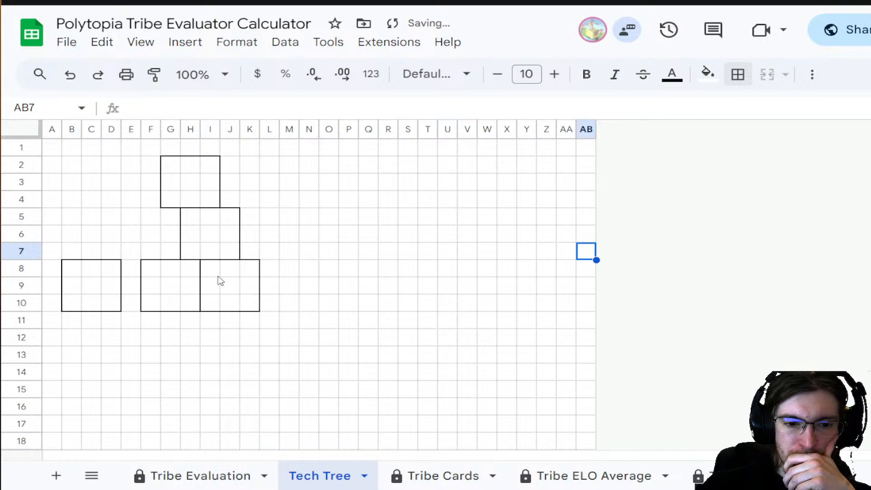
- Shift the bottom row of boxes down one row, then the middle and bottom boxes another row
{"action": "left_click_drag", "start_coordinate": [210, 268], "coordinate": [260, 312]}
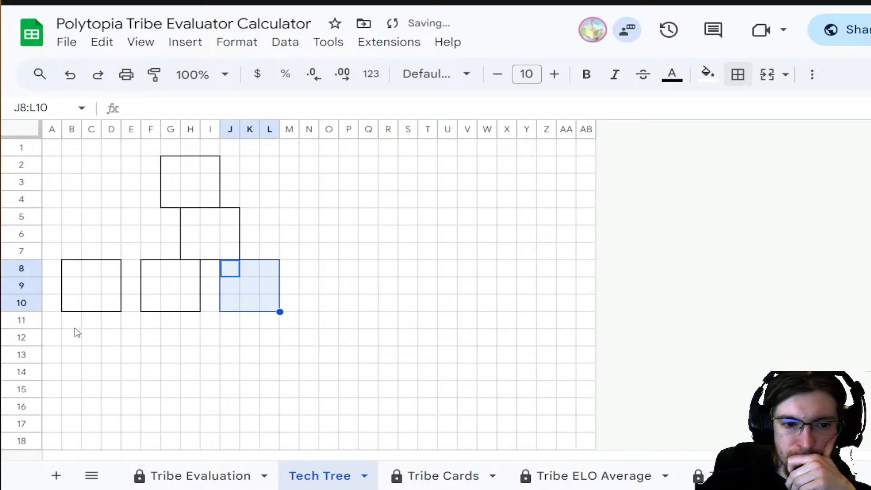
{"action": "left_click_drag", "start_coordinate": [72, 302], "coordinate": [268, 328]}
{"action": "left_click", "coordinate": [388, 286]}
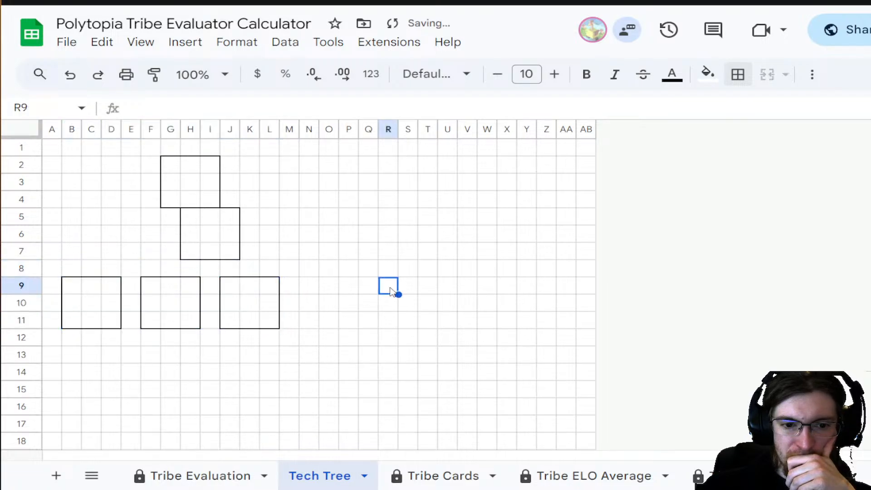
{"action": "left_click_drag", "start_coordinate": [71, 216], "coordinate": [268, 345]}
{"action": "left_click_drag", "start_coordinate": [388, 285], "coordinate": [412, 293]}
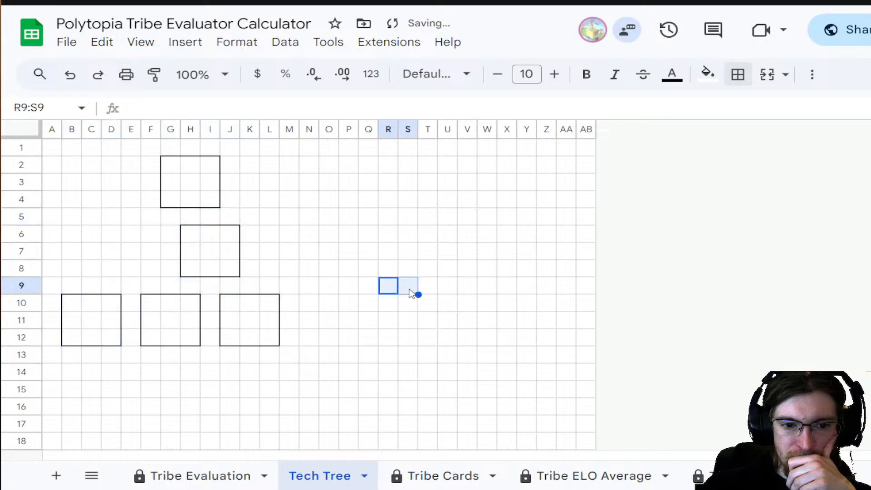
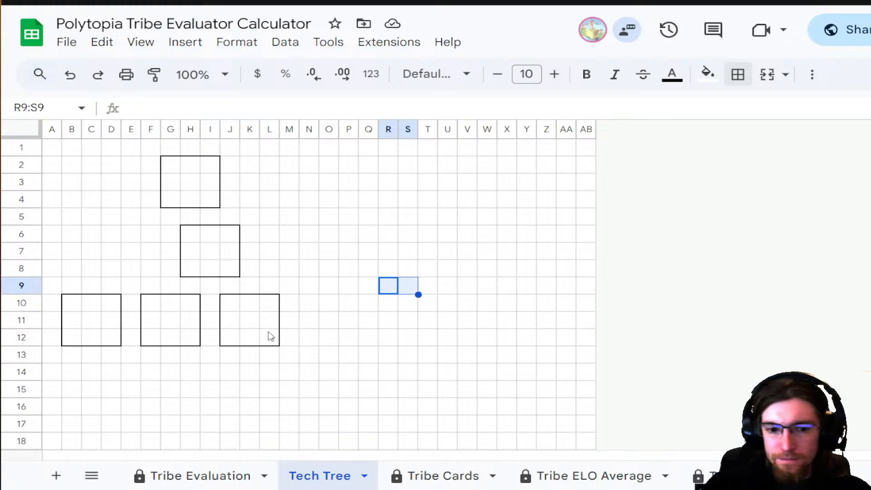
- Clear the stray digits typed into a cell and return the page zoom to normal
{"action": "type", "text": "66666666"}
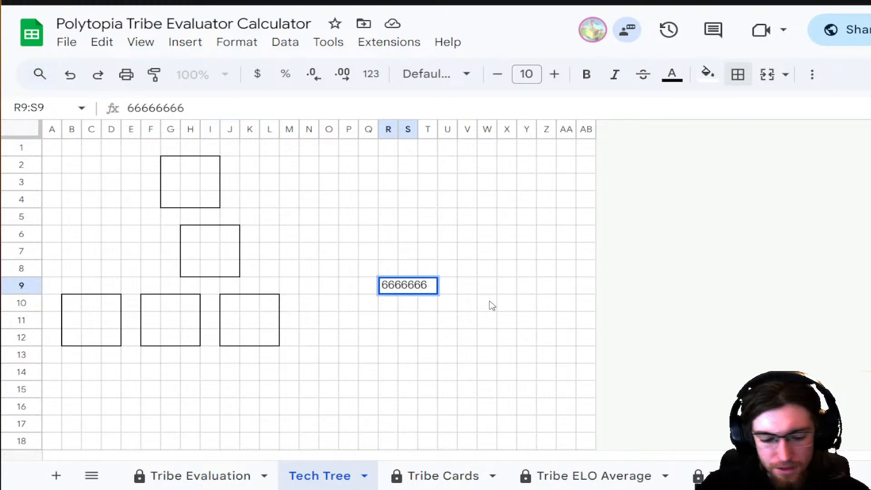
{"action": "key", "text": "BackSpace"}
{"action": "key", "text": "BackSpace"}
{"action": "key", "text": "BackSpace"}
{"action": "key", "text": "BackSpace"}
{"action": "key", "text": "BackSpace"}
{"action": "key", "text": "BackSpace"}
{"action": "key", "text": "BackSpace"}
{"action": "key", "text": "BackSpace"}
{"action": "left_click", "coordinate": [492, 305]}
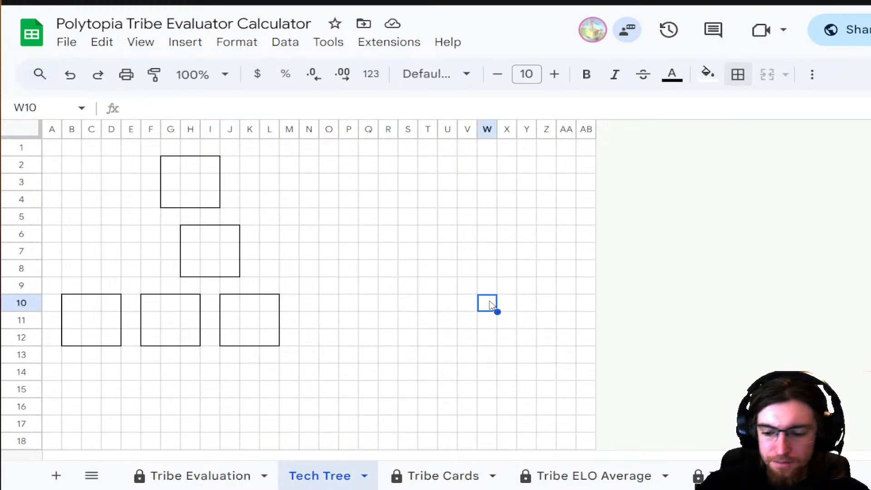
{"action": "key", "text": "ctrl+plus"}
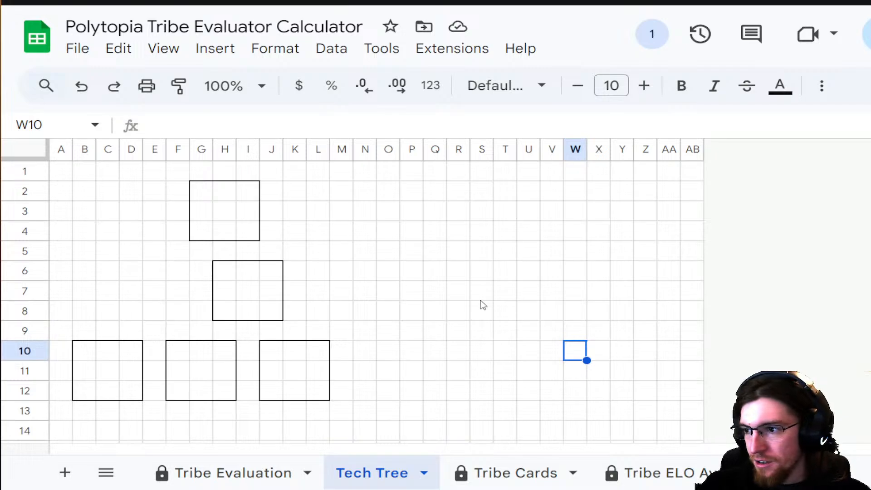
{"action": "left_click", "coordinate": [481, 300]}
{"action": "key", "text": "ctrl+plus"}
{"action": "key", "text": "ctrl+minus"}
{"action": "scroll", "coordinate": [485, 294], "scroll_direction": "down", "scroll_amount": 1}
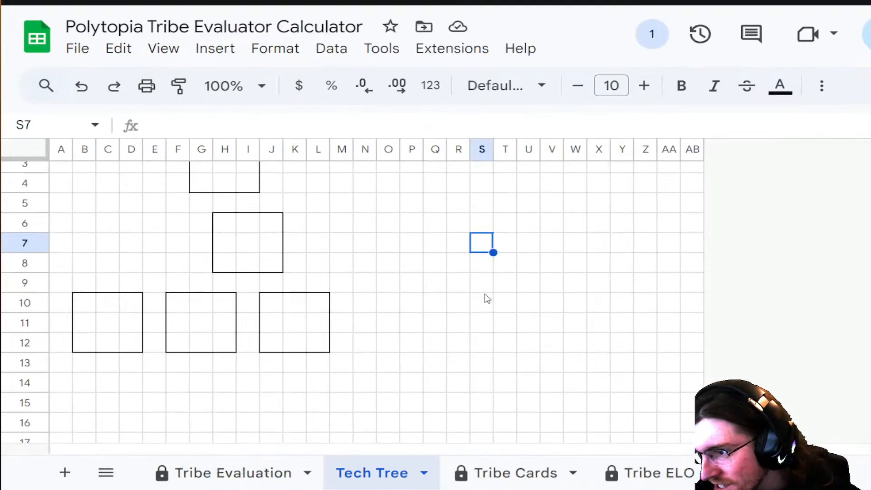
{"action": "scroll", "coordinate": [488, 298], "scroll_direction": "up", "scroll_amount": 1}
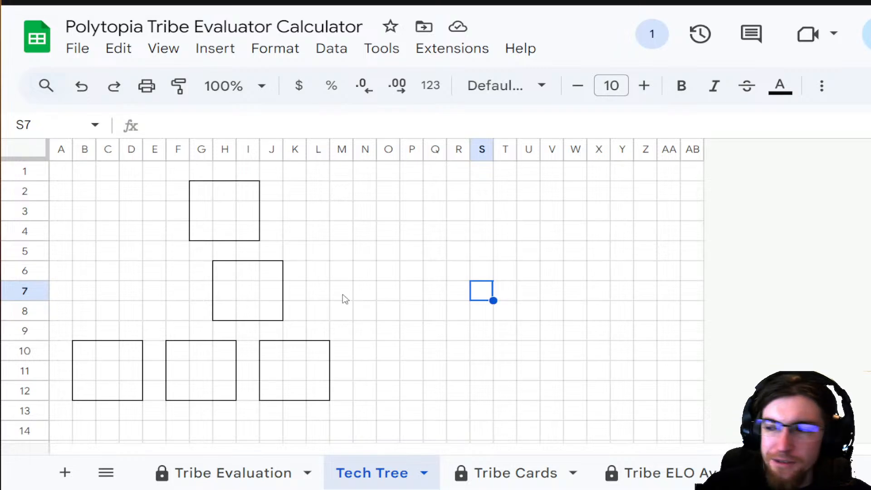
{"action": "key", "text": "ctrl+minus"}
{"action": "scroll", "coordinate": [345, 299], "scroll_direction": "down", "scroll_amount": 1}
{"action": "scroll", "coordinate": [345, 299], "scroll_direction": "up", "scroll_amount": 1}
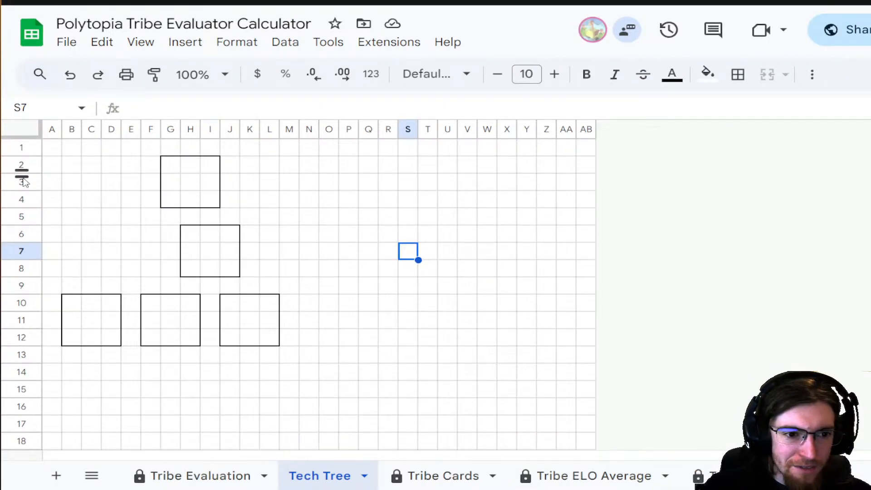
- Shift the B2:M12 block of boxes down one row, then drag the top box toward O10:Q12
{"action": "left_click_drag", "start_coordinate": [78, 167], "coordinate": [293, 360]}
{"action": "left_click", "coordinate": [408, 303]}
{"action": "left_click_drag", "start_coordinate": [183, 188], "coordinate": [362, 341]}
{"action": "left_click", "coordinate": [448, 234]}
- Undo the top box's move and copy the G3:I5 box
{"action": "key", "text": "ctrl+z"}
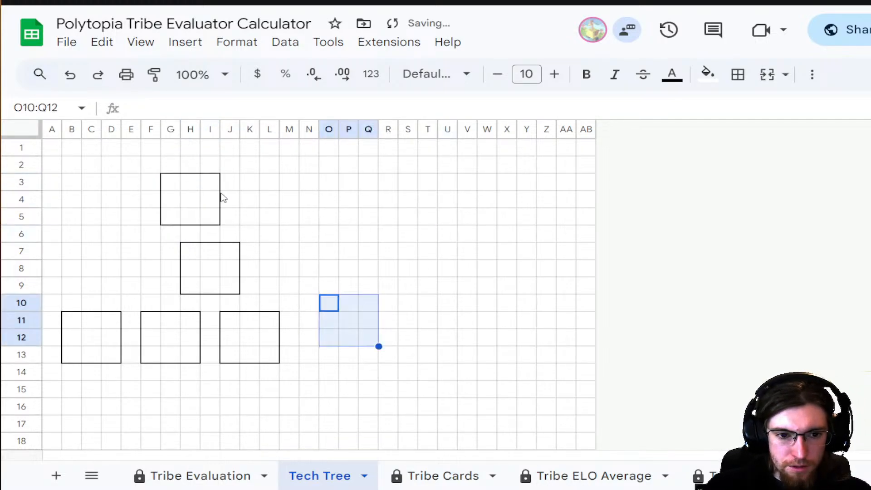
{"action": "left_click_drag", "start_coordinate": [174, 186], "coordinate": [361, 341]}
{"action": "key", "text": "ctrl+z"}
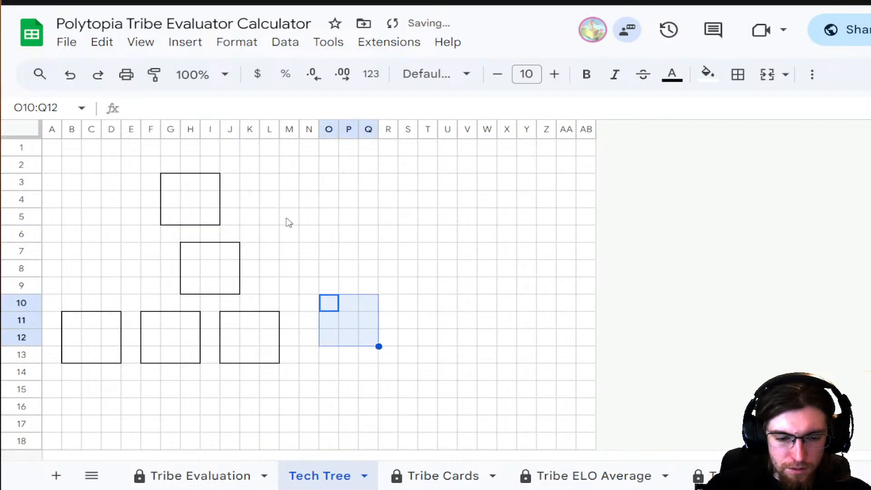
{"action": "left_click_drag", "start_coordinate": [167, 187], "coordinate": [209, 220]}
{"action": "key", "text": "ctrl+c"}
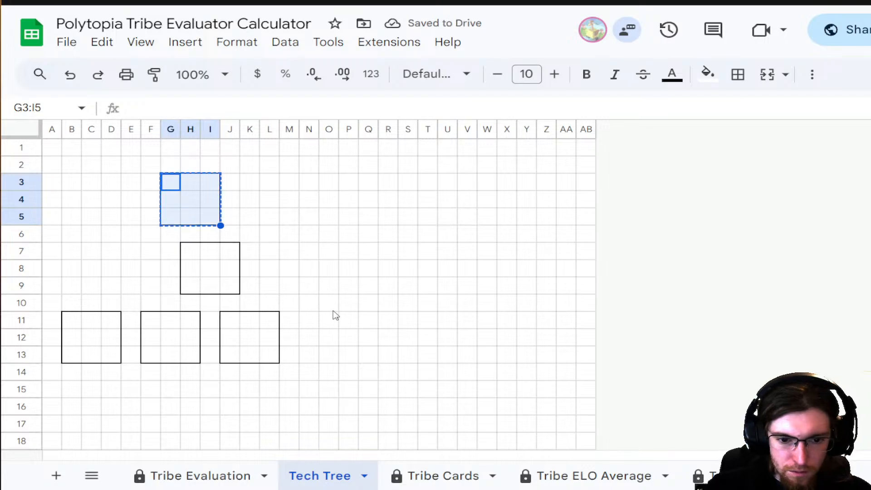
- Paste box copies at O10:Q12, N6:P8 and M2:O4
{"action": "left_click", "coordinate": [334, 302]}
{"action": "key", "text": "ctrl+v"}
{"action": "left_click", "coordinate": [443, 289]}
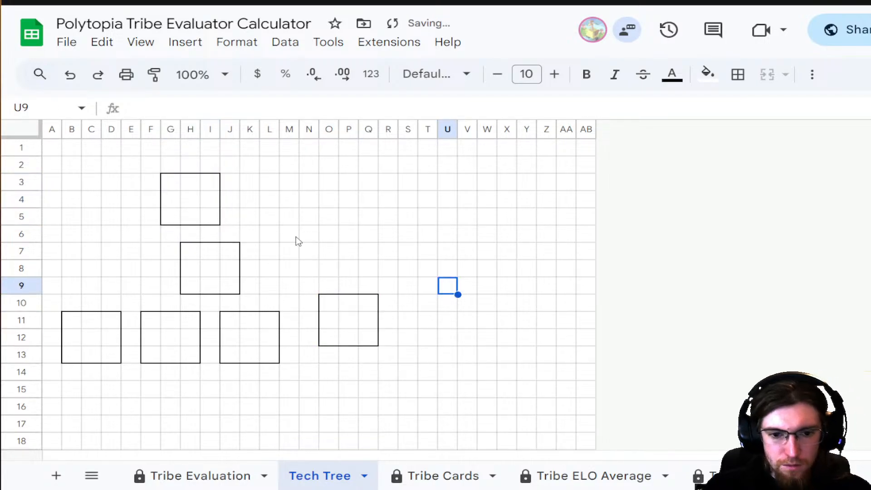
{"action": "left_click", "coordinate": [308, 234]}
{"action": "key", "text": "ctrl+v"}
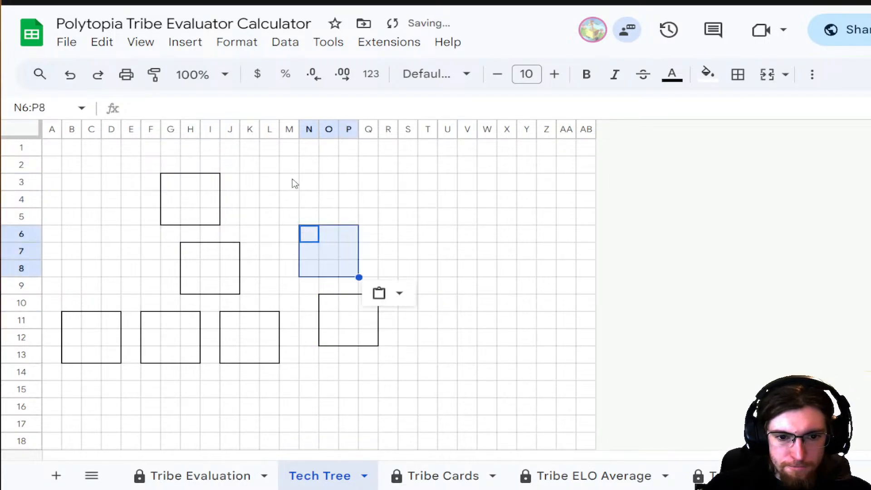
{"action": "left_click", "coordinate": [289, 166]}
{"action": "left_click", "coordinate": [451, 220]}
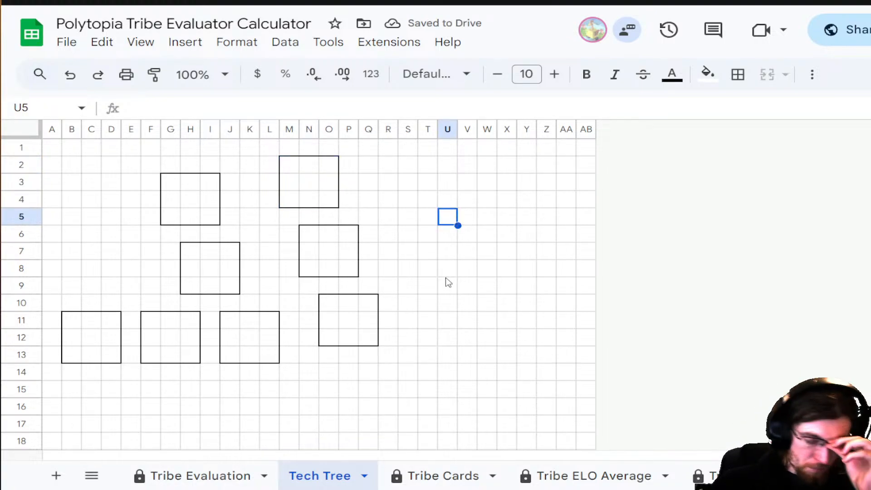
- Paste box copies at S8:U10 and W6:Y8
{"action": "left_click", "coordinate": [410, 263]}
{"action": "key", "text": "ctrl+v"}
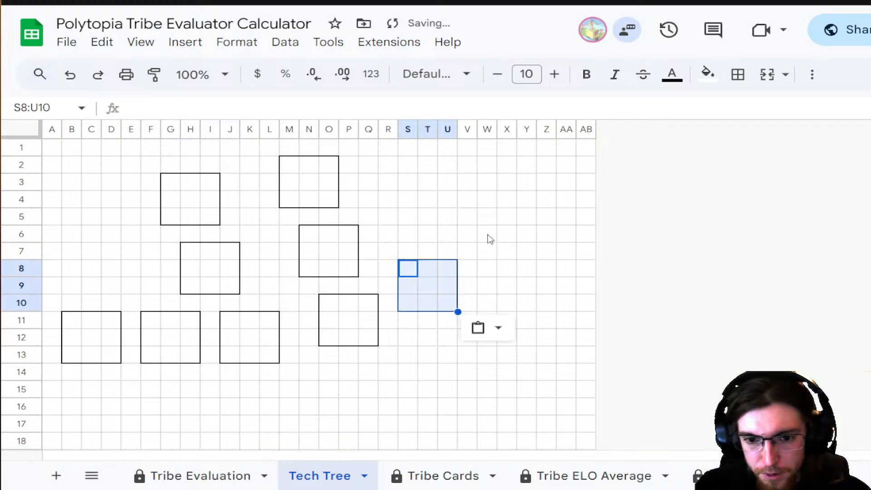
{"action": "left_click", "coordinate": [482, 235]}
{"action": "key", "text": "ctrl+v"}
{"action": "left_click", "coordinate": [564, 199]}
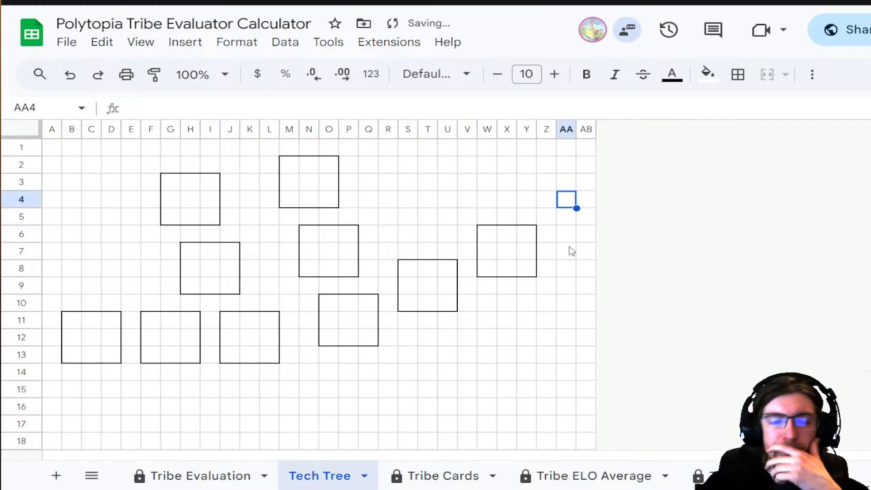
{"action": "scroll", "coordinate": [457, 344], "scroll_direction": "down", "scroll_amount": 2}
{"action": "scroll", "coordinate": [454, 339], "scroll_direction": "up", "scroll_amount": 2}
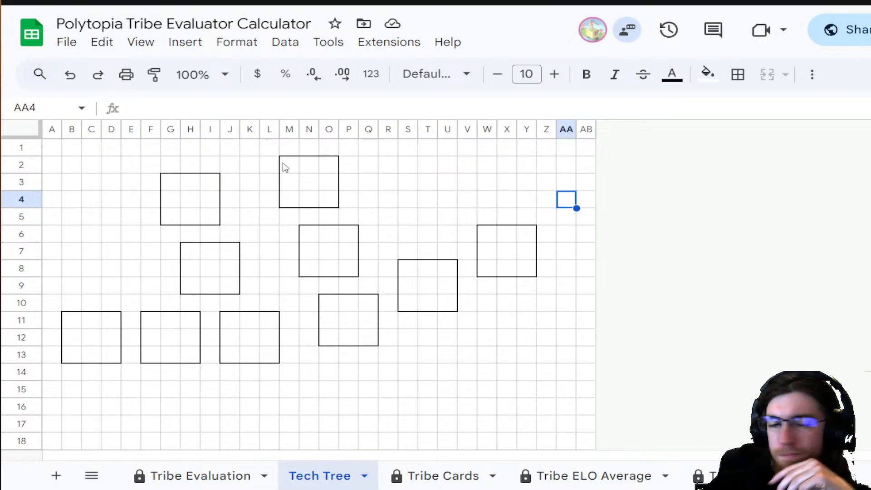
{"action": "scroll", "coordinate": [368, 304], "scroll_direction": "down", "scroll_amount": 2}
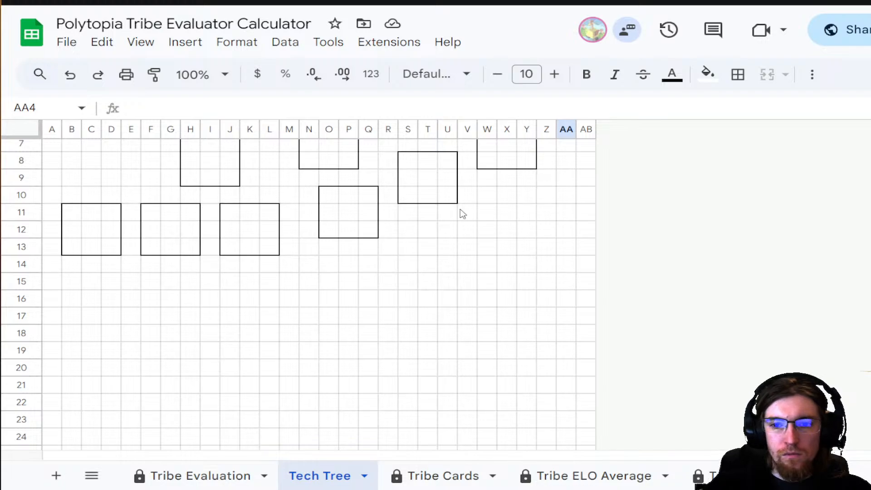
- Insert a column right of AB, then paste boxes at Q14:S16, U12:W14 and Y10:AA12
{"action": "right_click", "coordinate": [590, 132]}
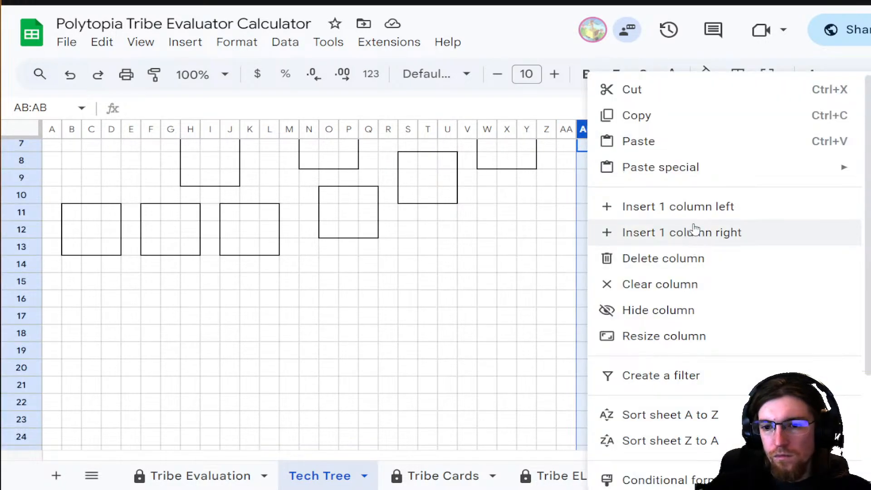
{"action": "left_click", "coordinate": [693, 232]}
{"action": "left_click", "coordinate": [372, 265]}
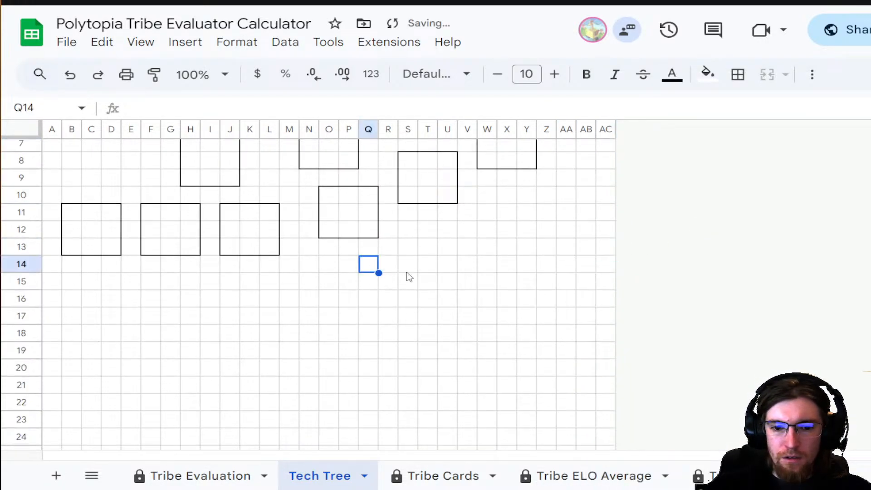
{"action": "key", "text": "ctrl+v"}
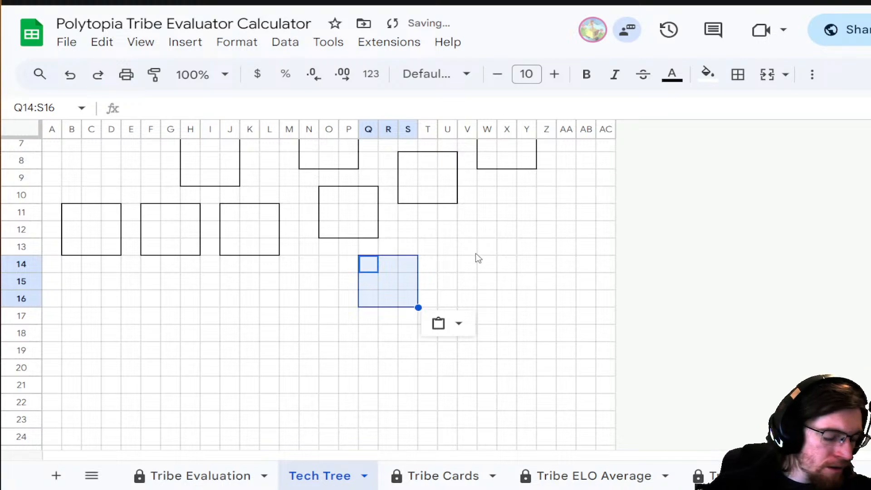
{"action": "left_click", "coordinate": [453, 235]}
{"action": "key", "text": "ctrl+v"}
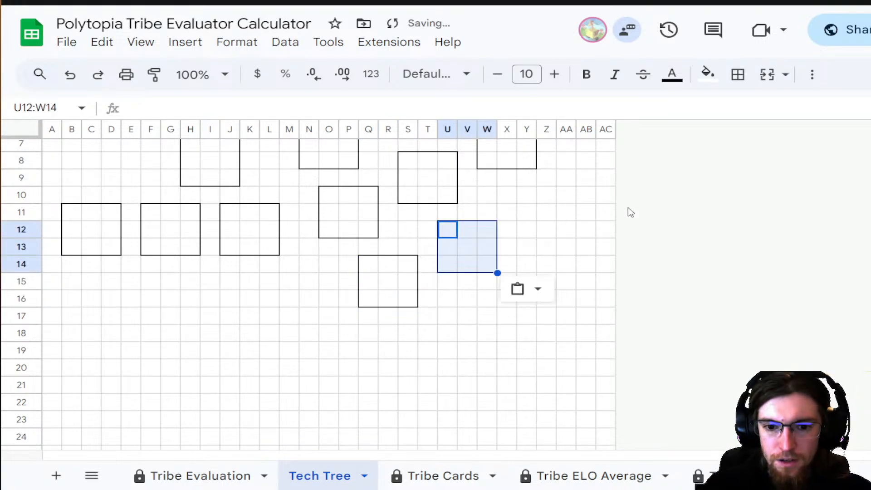
{"action": "left_click", "coordinate": [528, 198]}
{"action": "key", "text": "ctrl+v"}
{"action": "left_click", "coordinate": [507, 333]}
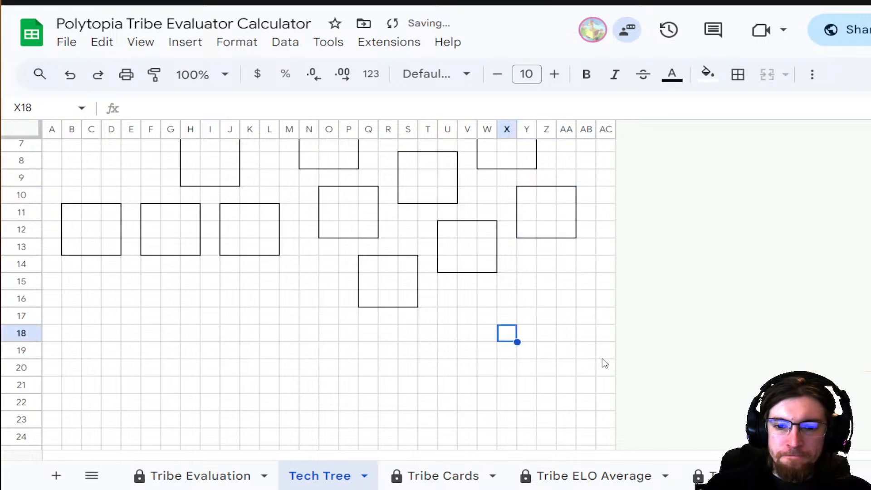
- Paste boxes at T17:V19 and W20:Y22
{"action": "scroll", "coordinate": [502, 321], "scroll_direction": "up", "scroll_amount": 2}
{"action": "scroll", "coordinate": [503, 321], "scroll_direction": "down", "scroll_amount": 1}
{"action": "scroll", "coordinate": [503, 321], "scroll_direction": "down", "scroll_amount": 1}
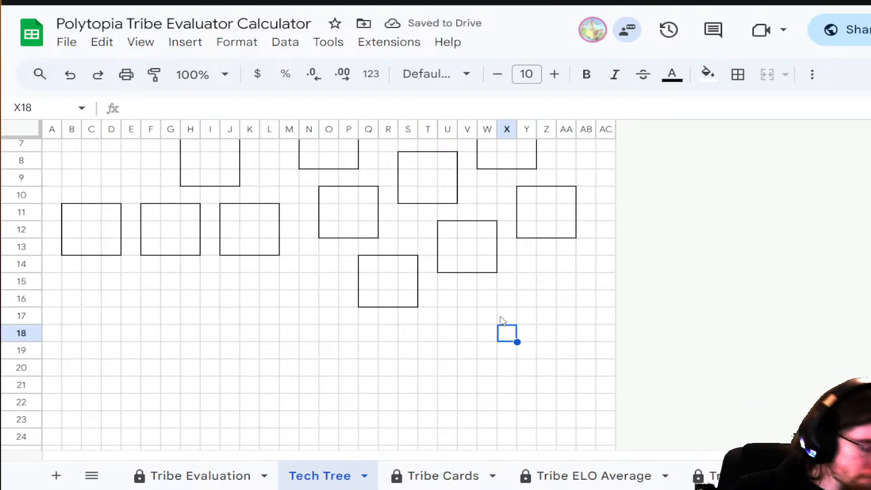
{"action": "left_click", "coordinate": [435, 320]}
{"action": "key", "text": "ctrl+v"}
{"action": "key", "text": "ctrl+Right"}
{"action": "left_click", "coordinate": [496, 373]}
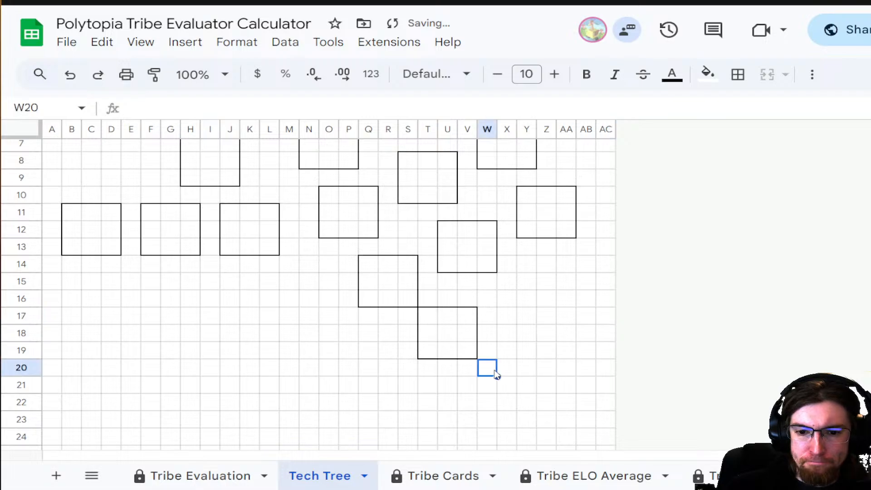
{"action": "key", "text": "ctrl+v"}
{"action": "left_click", "coordinate": [590, 281]}
- Paste boxes at N18:P20, Q21:S23 and T24:V26, stepping down-right
{"action": "scroll", "coordinate": [590, 319], "scroll_direction": "down", "scroll_amount": 1}
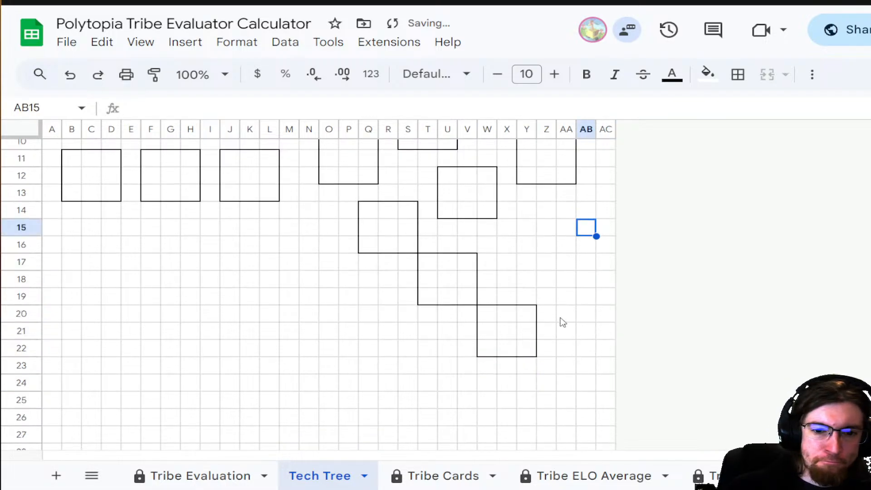
{"action": "scroll", "coordinate": [563, 321], "scroll_direction": "up", "scroll_amount": 2}
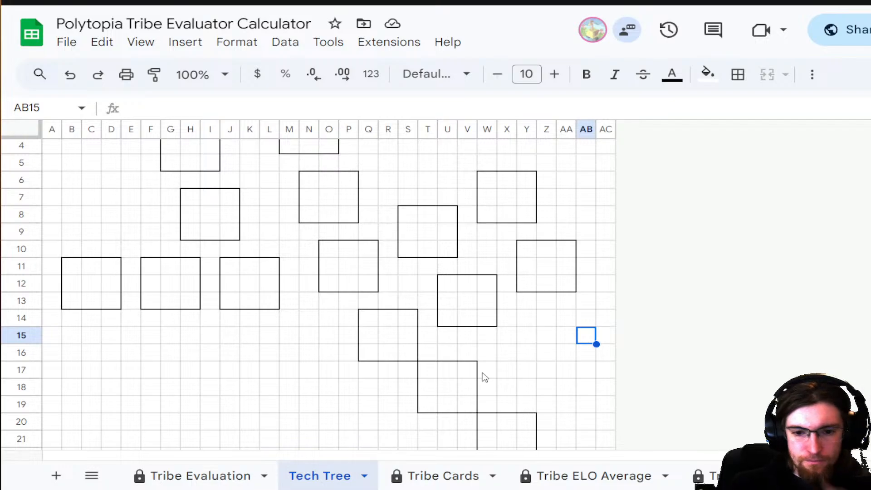
{"action": "scroll", "coordinate": [462, 305], "scroll_direction": "down", "scroll_amount": 1}
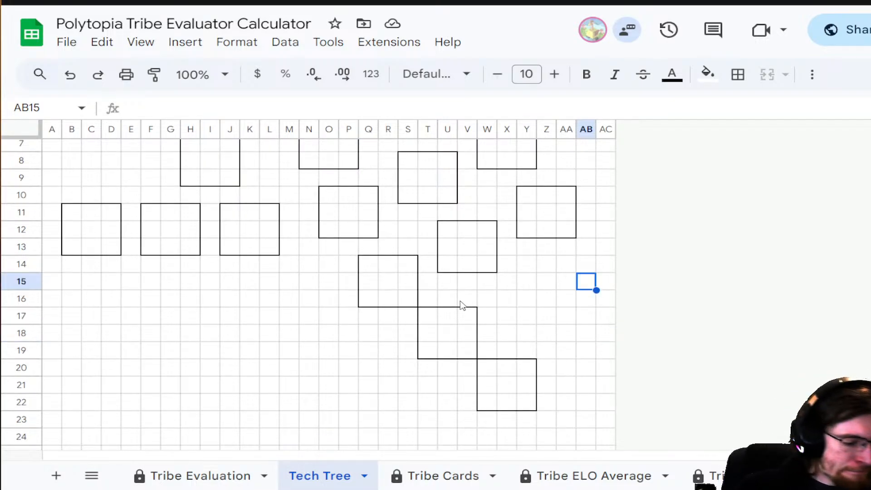
{"action": "scroll", "coordinate": [462, 305], "scroll_direction": "down", "scroll_amount": 1}
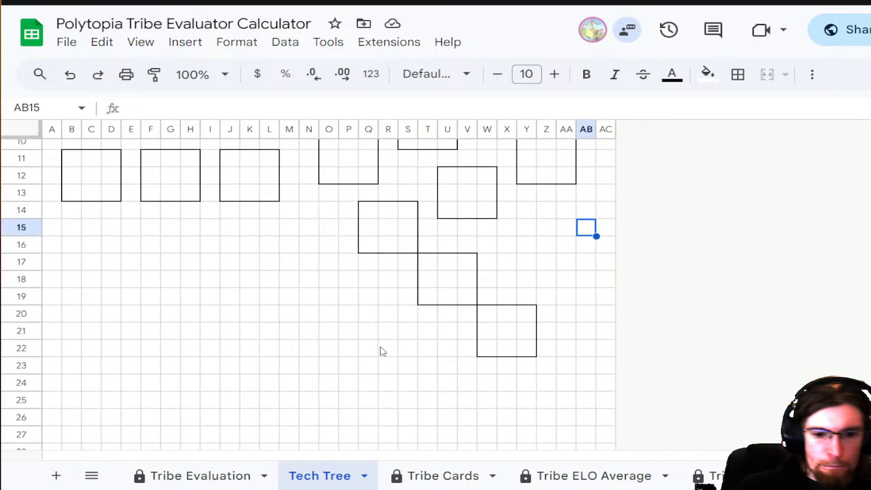
{"action": "left_click", "coordinate": [312, 285]}
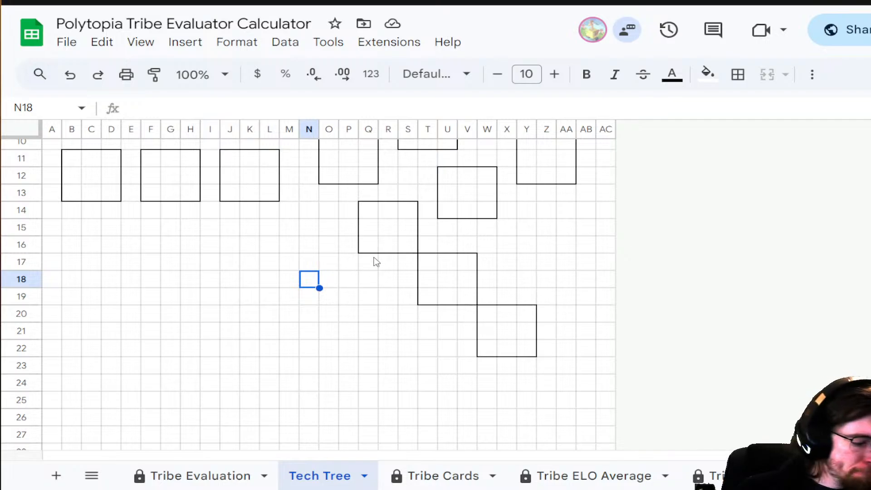
{"action": "key", "text": "ctrl+v"}
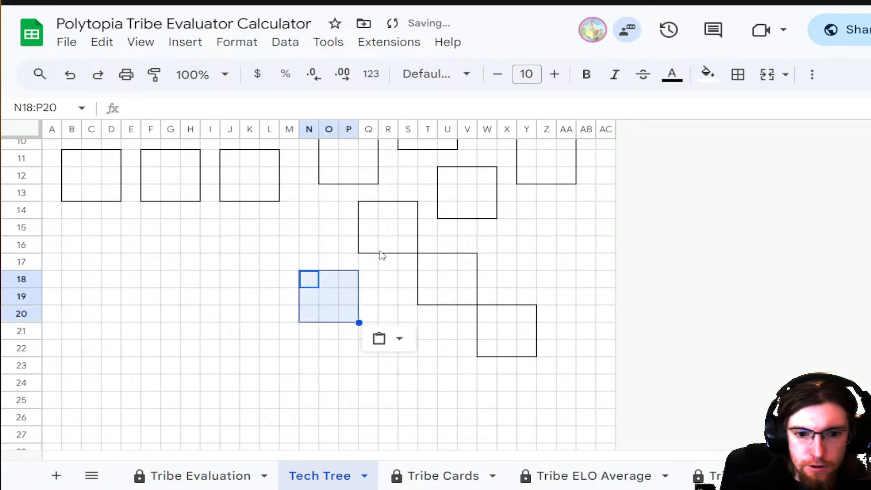
{"action": "left_click", "coordinate": [376, 338]}
{"action": "key", "text": "ctrl+v"}
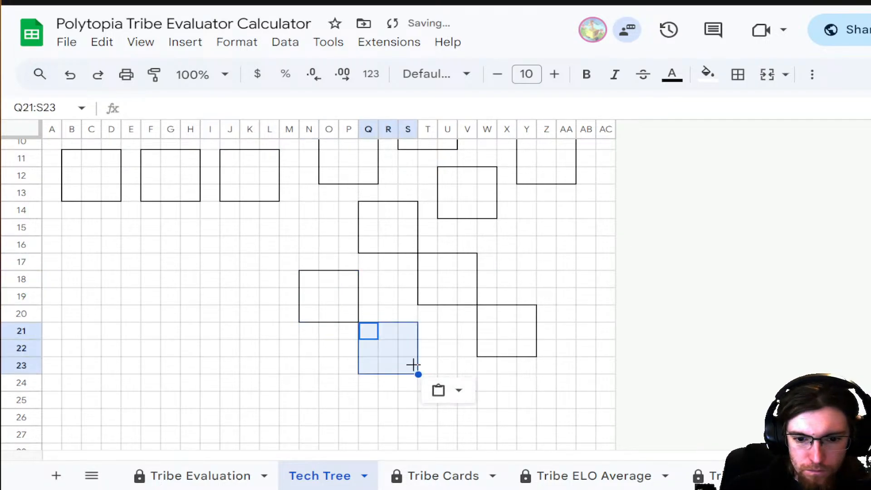
{"action": "left_click", "coordinate": [676, 350]}
{"action": "left_click", "coordinate": [415, 385]}
{"action": "left_click", "coordinate": [430, 386]}
{"action": "key", "text": "ctrl+v"}
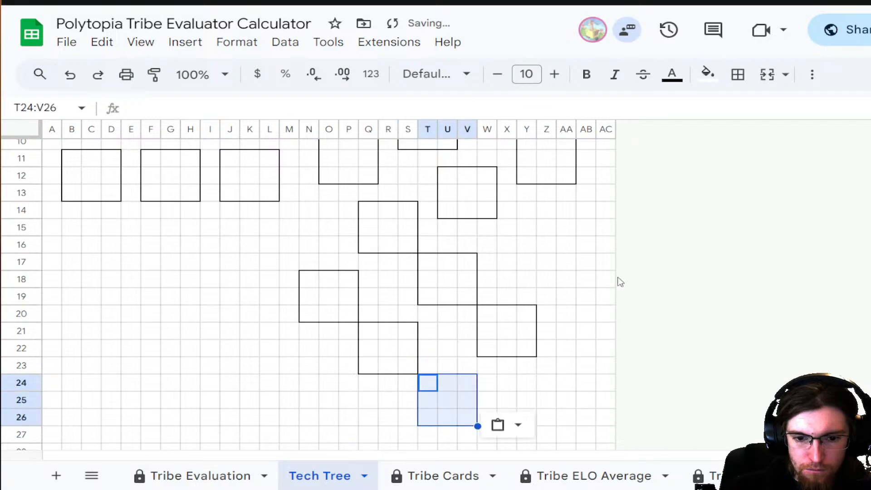
{"action": "left_click", "coordinate": [291, 350]}
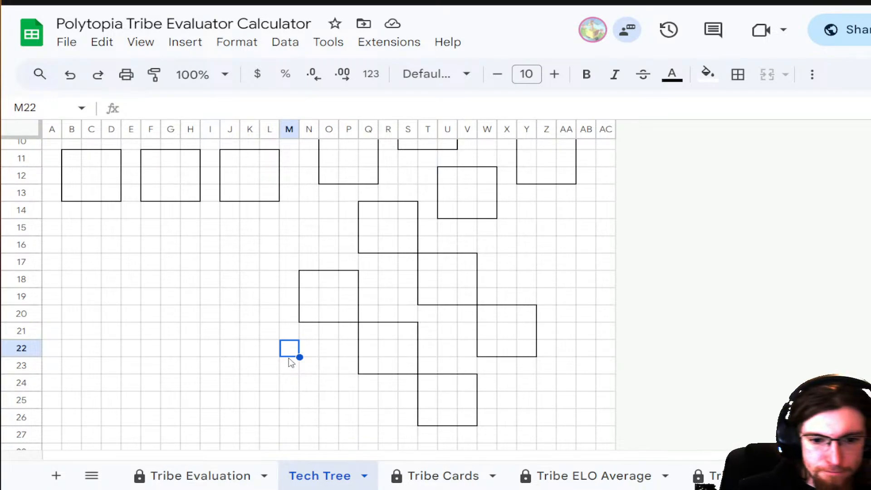
- Paste bordered boxes at M22 and L26
{"action": "key", "text": "ctrl+v"}
{"action": "left_click", "coordinate": [271, 417]}
{"action": "key", "text": "ctrl+v"}
{"action": "left_click", "coordinate": [414, 250]}
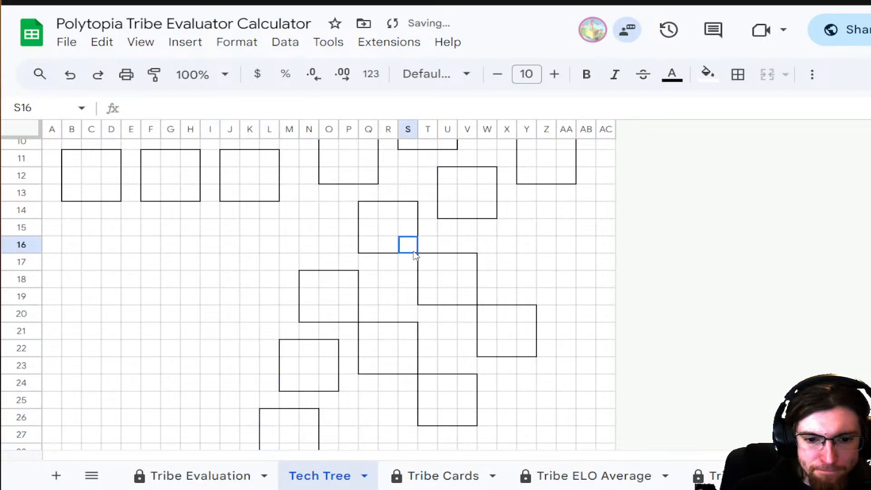
{"action": "scroll", "coordinate": [401, 411], "scroll_direction": "up", "scroll_amount": 1}
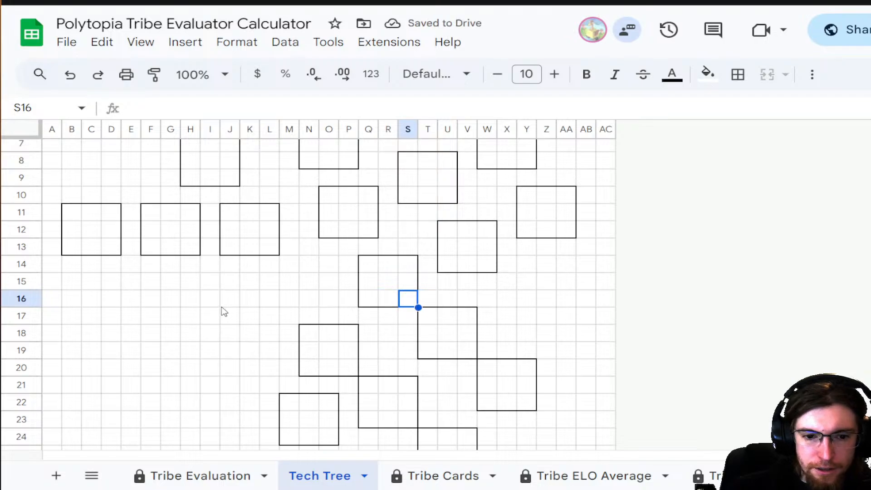
- Paste a row of three boxes at J15:L17, F15:H17 and B15:D17
{"action": "left_click", "coordinate": [234, 284]}
{"action": "key", "text": "ctrl+v"}
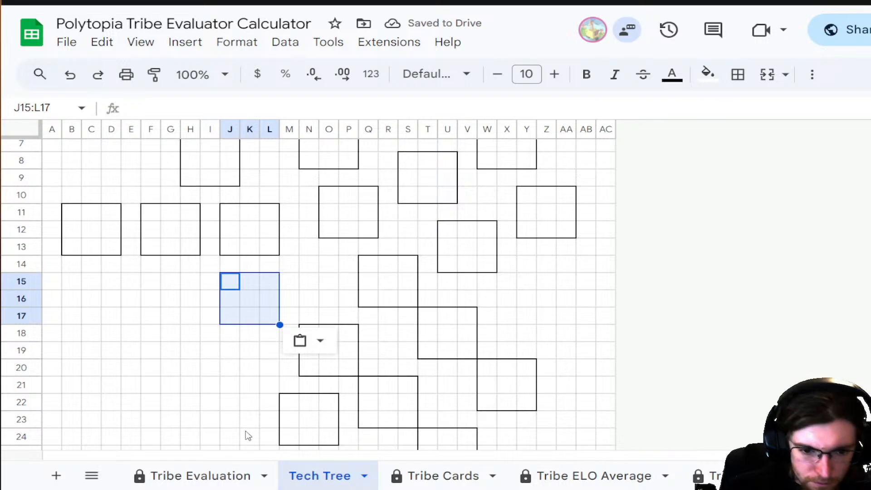
{"action": "left_click", "coordinate": [156, 279]}
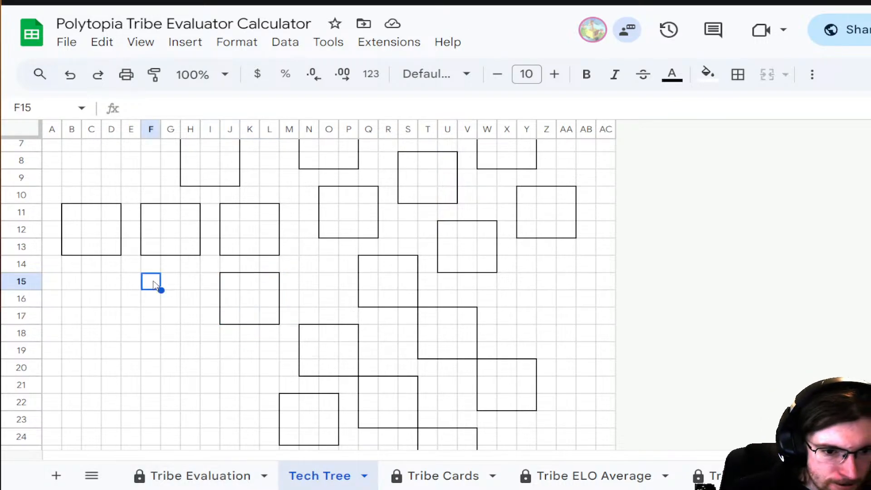
{"action": "key", "text": "ctrl+v"}
{"action": "left_click", "coordinate": [70, 284]}
{"action": "key", "text": "ctrl+v"}
{"action": "left_click", "coordinate": [604, 286]}
{"action": "scroll", "coordinate": [604, 293], "scroll_direction": "up", "scroll_amount": 2}
{"action": "scroll", "coordinate": [605, 293], "scroll_direction": "down", "scroll_amount": 2}
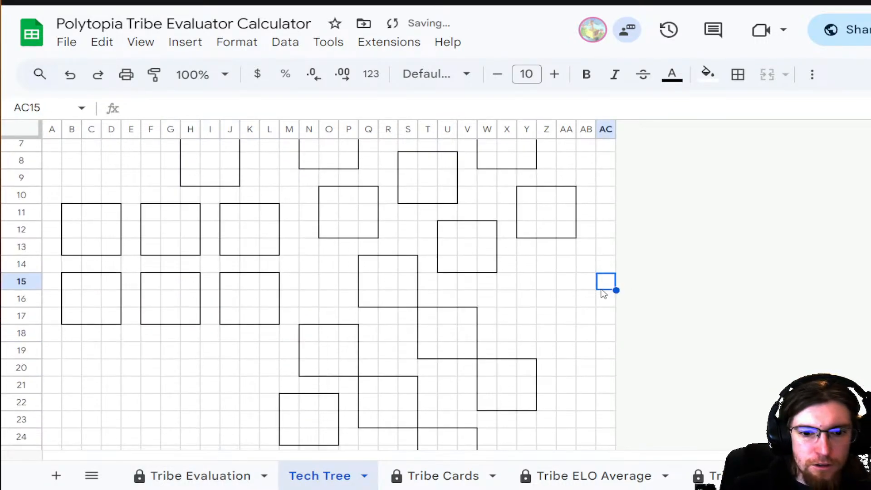
{"action": "scroll", "coordinate": [603, 293], "scroll_direction": "up", "scroll_amount": 1}
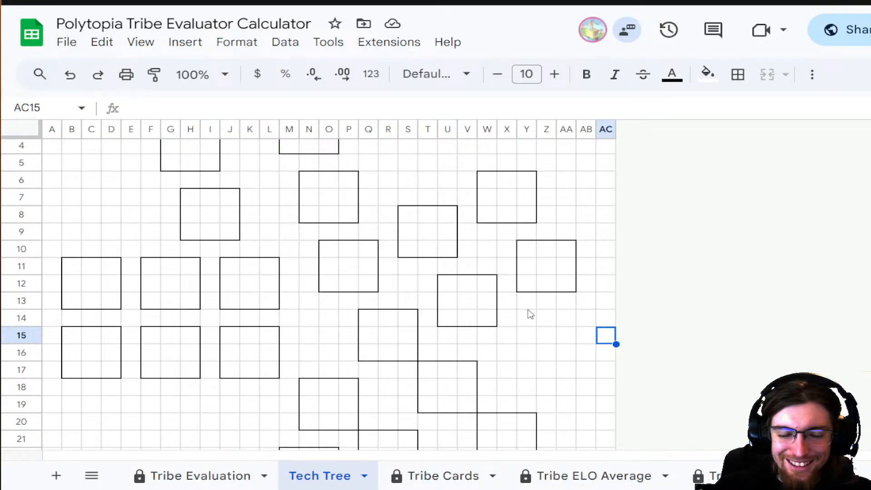
{"action": "scroll", "coordinate": [249, 334], "scroll_direction": "down", "scroll_amount": 2}
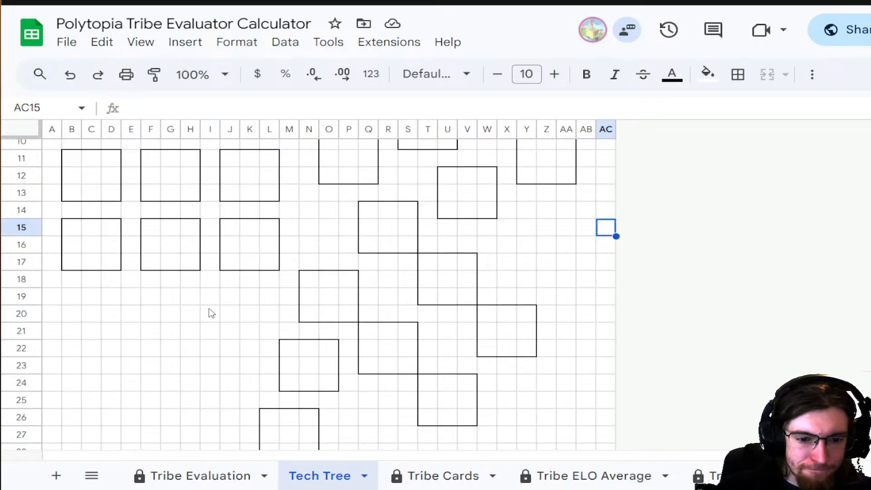
- Paste boxes at I19:K21 and H23:J25, then undo both misplaced pastes
{"action": "left_click", "coordinate": [208, 300]}
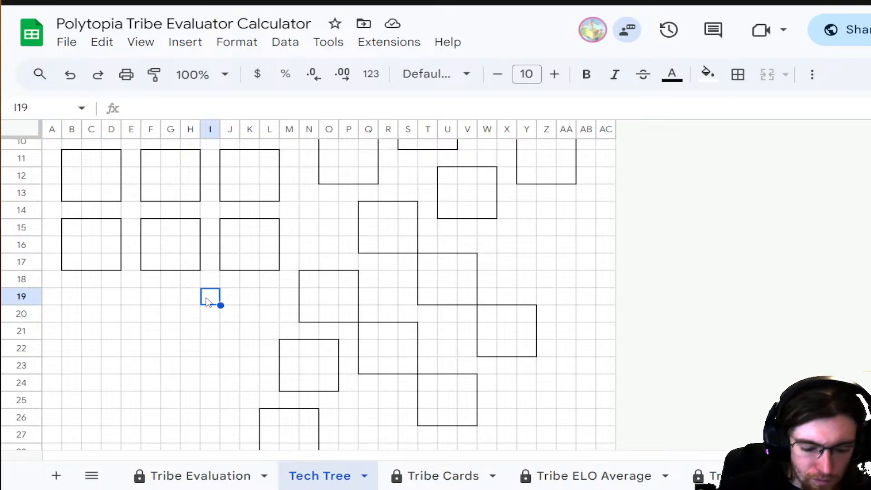
{"action": "key", "text": "ctrl+v"}
{"action": "left_click", "coordinate": [191, 365]}
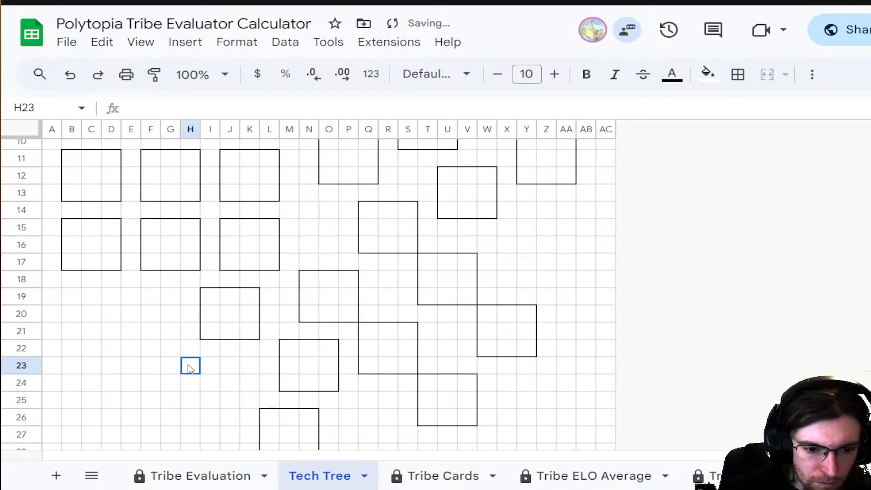
{"action": "key", "text": "ctrl+v"}
{"action": "scroll", "coordinate": [571, 285], "scroll_direction": "up", "scroll_amount": 3}
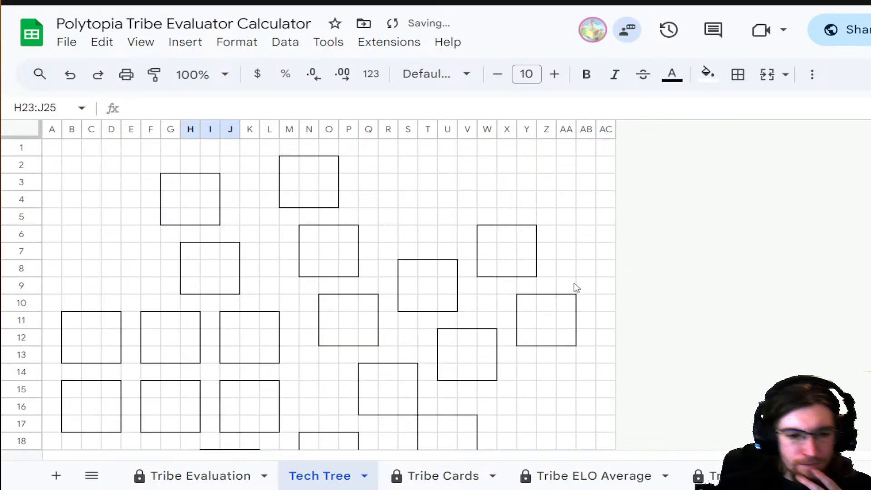
{"action": "scroll", "coordinate": [577, 288], "scroll_direction": "down", "scroll_amount": 2}
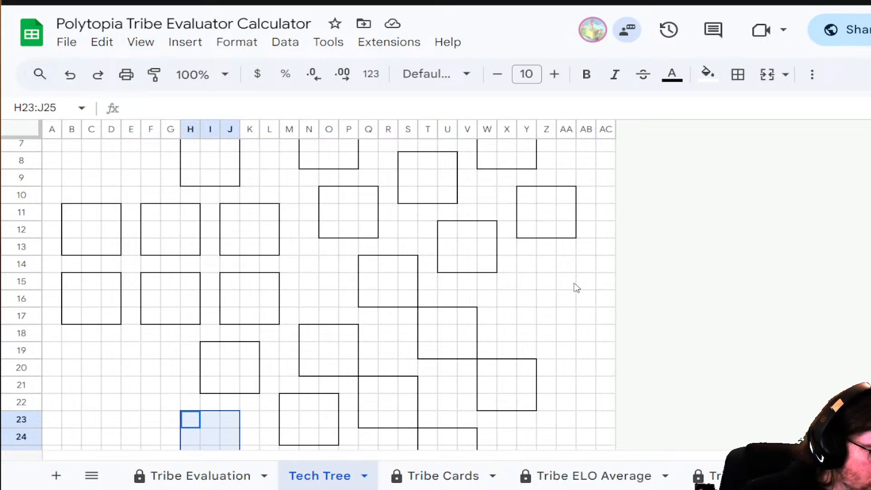
{"action": "scroll", "coordinate": [445, 335], "scroll_direction": "down", "scroll_amount": 1}
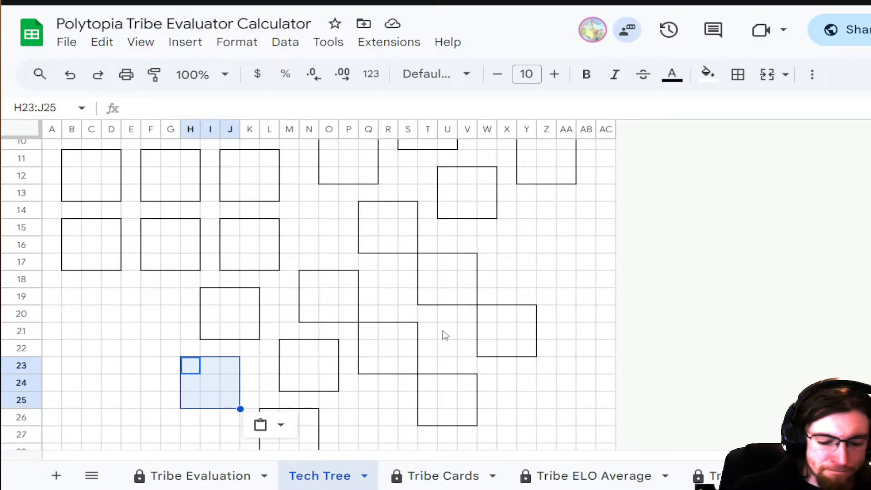
{"action": "key", "text": "ctrl+z"}
{"action": "key", "text": "ctrl+z"}
- Paste boxes at corrected spots H19:J21 and F23:H25, then select row 32
{"action": "left_click", "coordinate": [186, 301]}
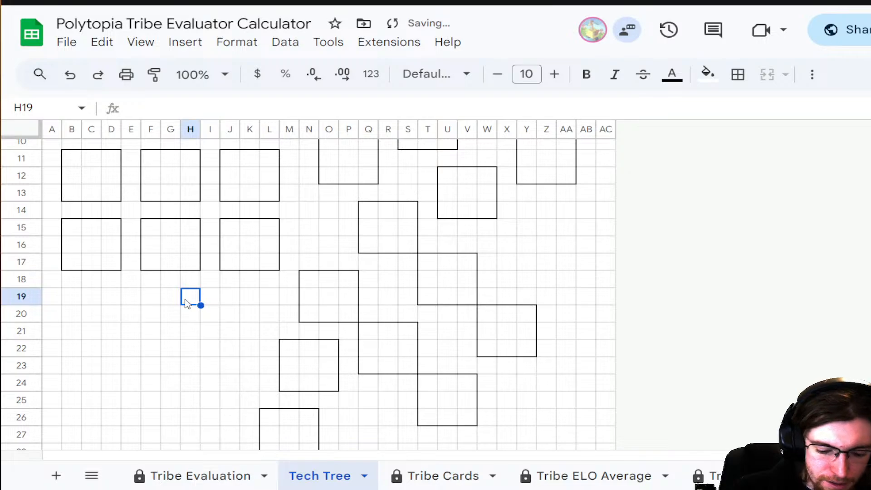
{"action": "key", "text": "ctrl+v"}
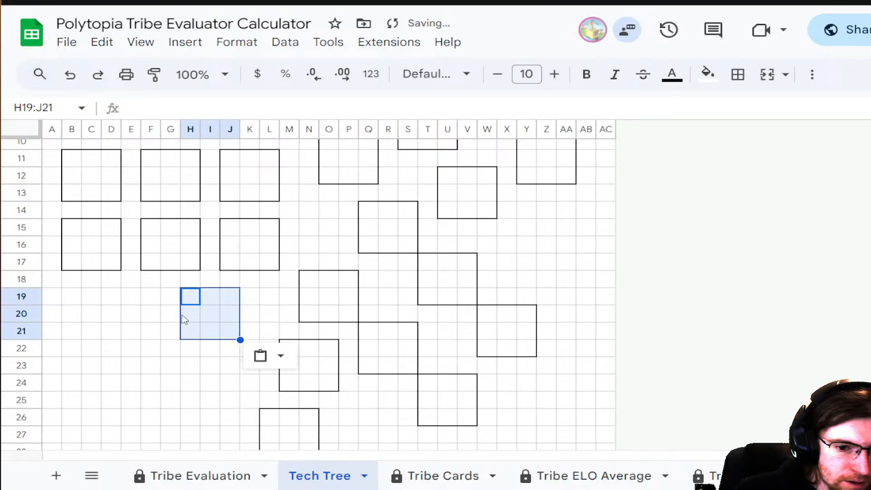
{"action": "left_click", "coordinate": [155, 365]}
{"action": "key", "text": "ctrl+v"}
{"action": "left_click", "coordinate": [494, 264]}
{"action": "scroll", "coordinate": [598, 292], "scroll_direction": "up", "scroll_amount": 3}
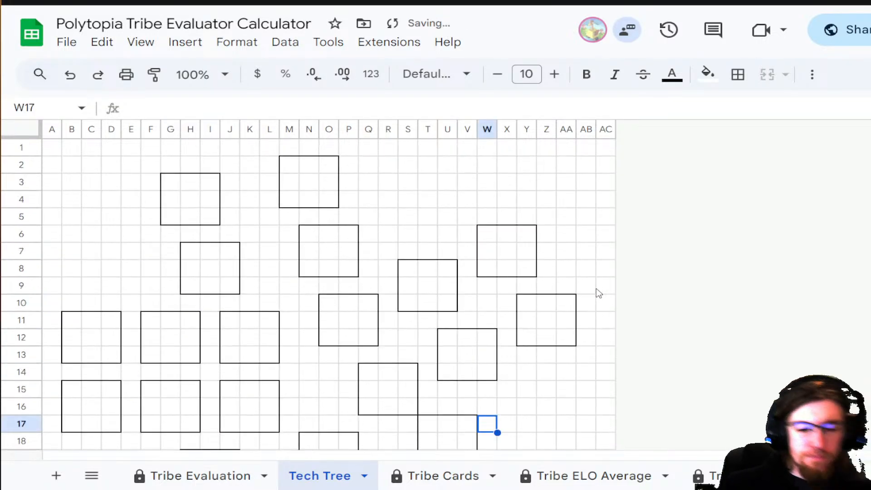
{"action": "scroll", "coordinate": [597, 292], "scroll_direction": "down", "scroll_amount": 1}
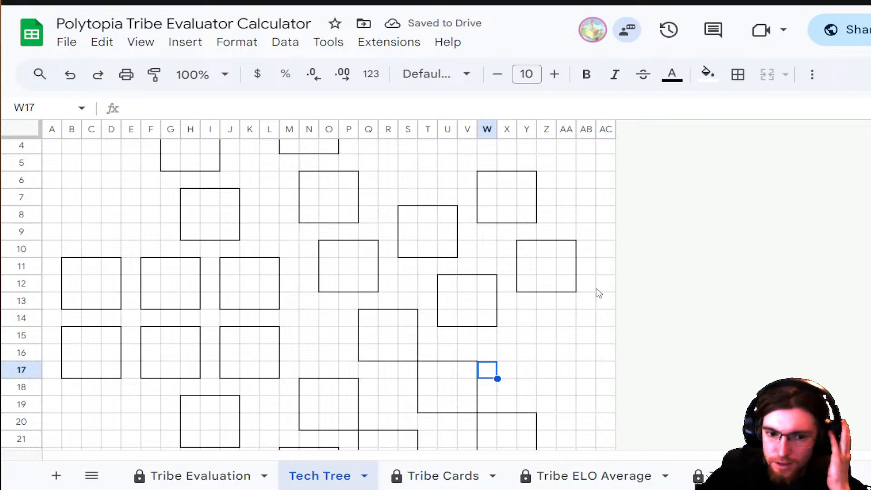
{"action": "scroll", "coordinate": [600, 292], "scroll_direction": "down", "scroll_amount": 2}
{"action": "scroll", "coordinate": [599, 291], "scroll_direction": "up", "scroll_amount": 3}
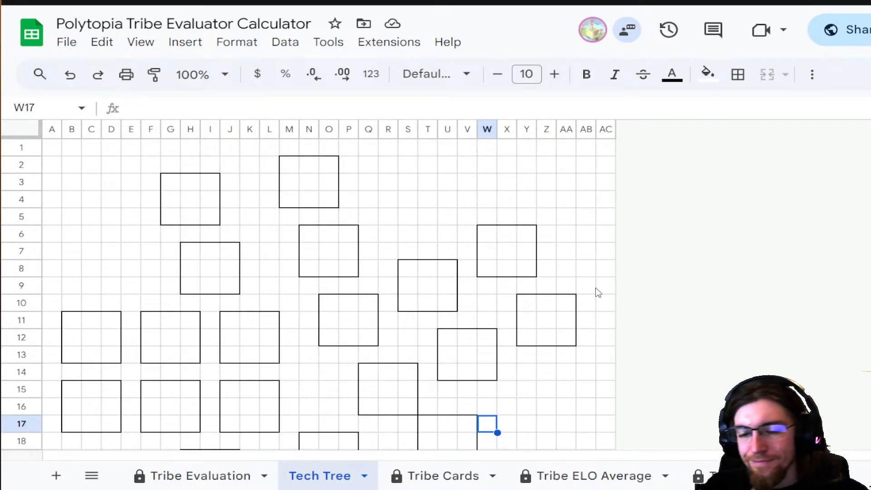
{"action": "scroll", "coordinate": [594, 263], "scroll_direction": "down", "scroll_amount": 7}
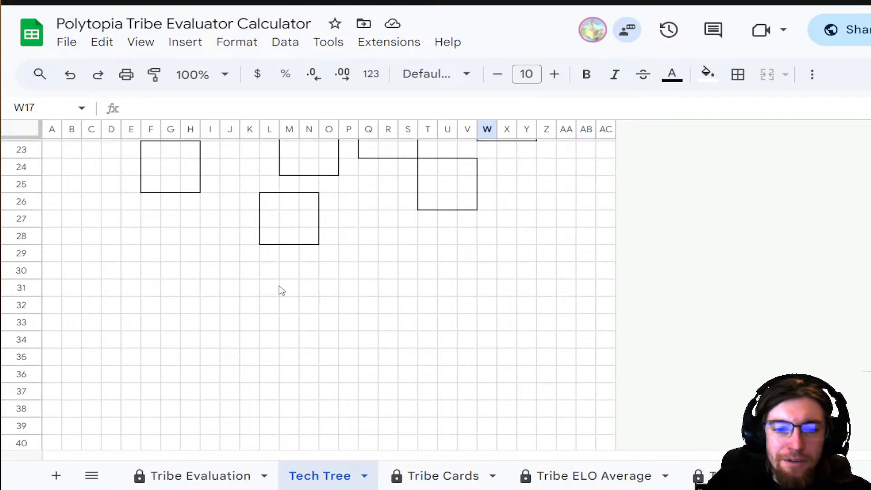
{"action": "scroll", "coordinate": [86, 323], "scroll_direction": "down", "scroll_amount": 1}
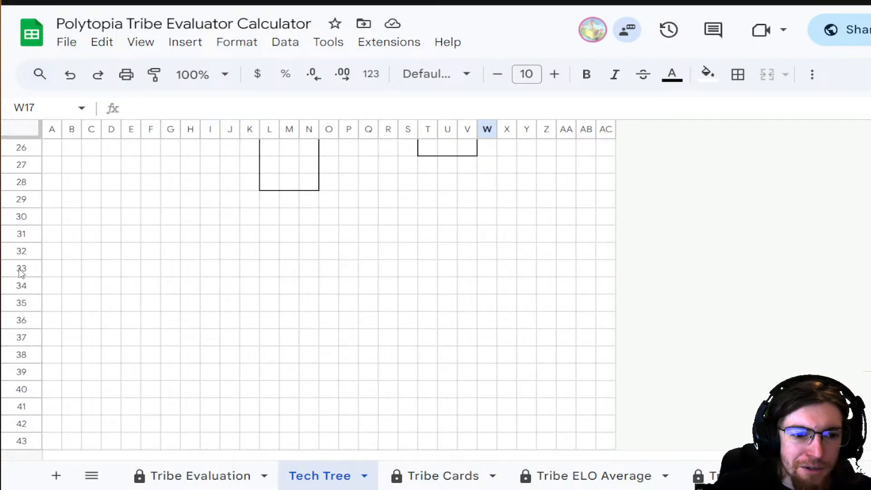
{"action": "left_click", "coordinate": [22, 252]}
{"action": "scroll", "coordinate": [709, 253], "scroll_direction": "down", "scroll_amount": 12}
- Delete the unused rows 32 to 826
{"action": "scroll", "coordinate": [436, 286], "scroll_direction": "down", "scroll_amount": 20}
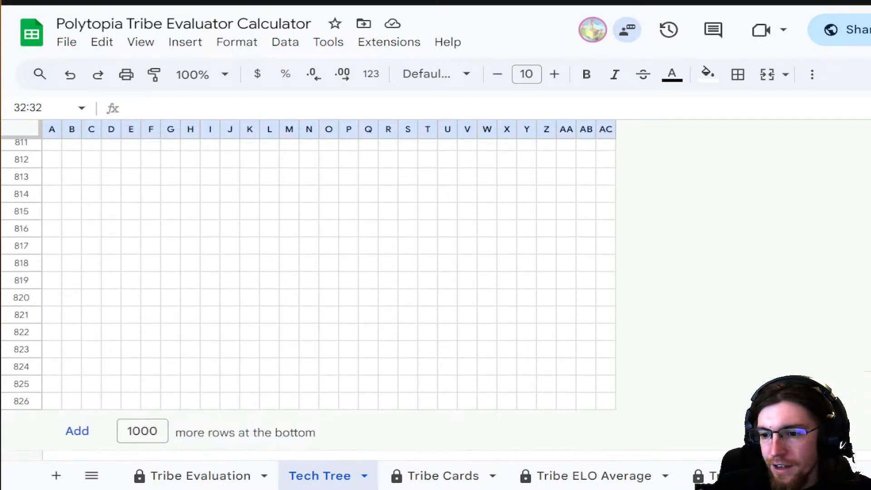
{"action": "left_click", "coordinate": [23, 401], "text": "shift"}
{"action": "right_click", "coordinate": [25, 401]}
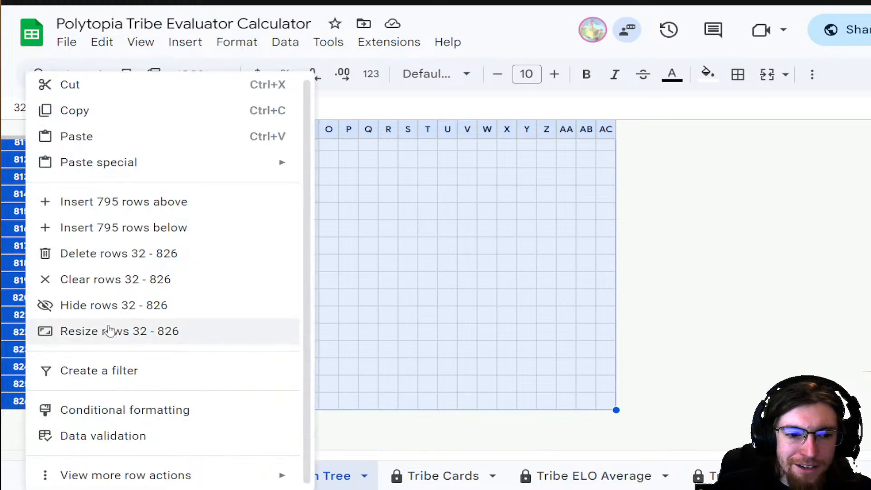
{"action": "left_click", "coordinate": [116, 258]}
{"action": "scroll", "coordinate": [739, 309], "scroll_direction": "up", "scroll_amount": 5}
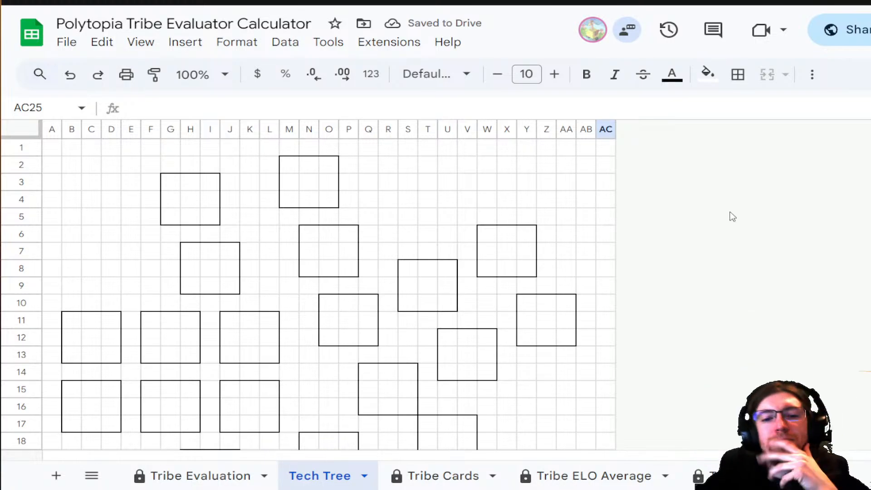
{"action": "scroll", "coordinate": [517, 315], "scroll_direction": "down", "scroll_amount": 5}
{"action": "scroll", "coordinate": [522, 316], "scroll_direction": "up", "scroll_amount": 5}
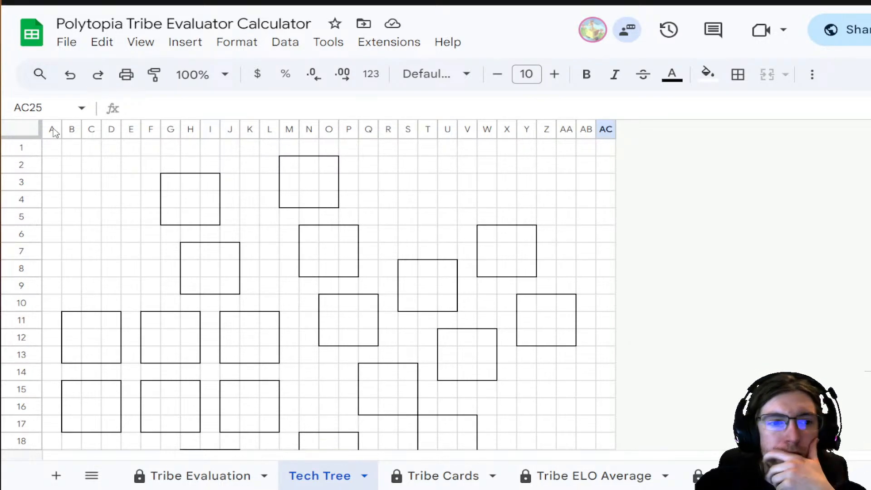
- Resize columns A–AC to 14 pixels, then to 10 pixels wide
{"action": "left_click_drag", "start_coordinate": [54, 132], "coordinate": [613, 113]}
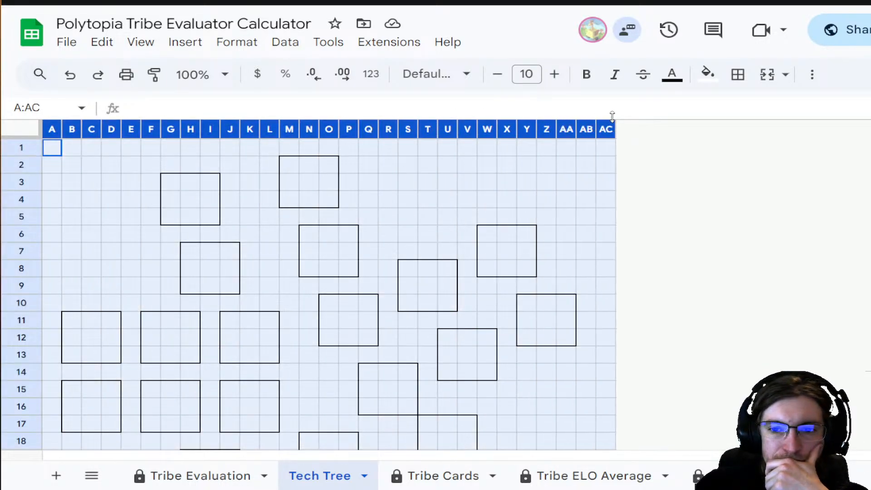
{"action": "right_click", "coordinate": [91, 130]}
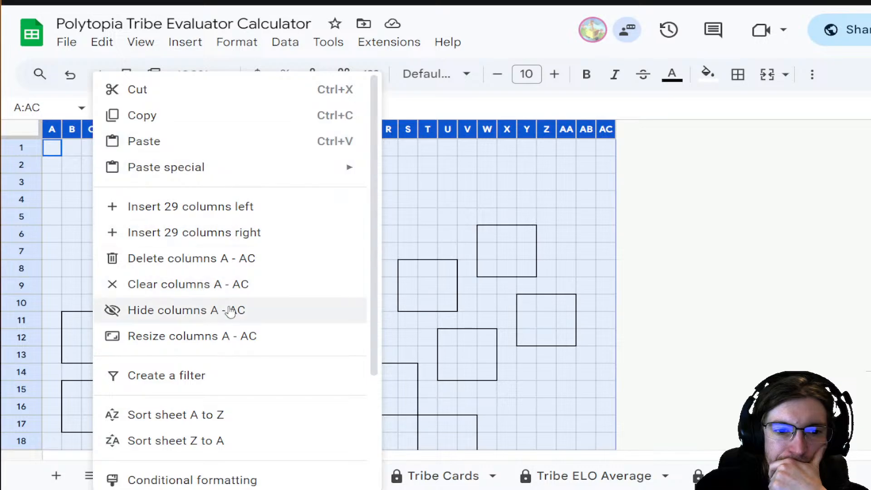
{"action": "left_click", "coordinate": [250, 338]}
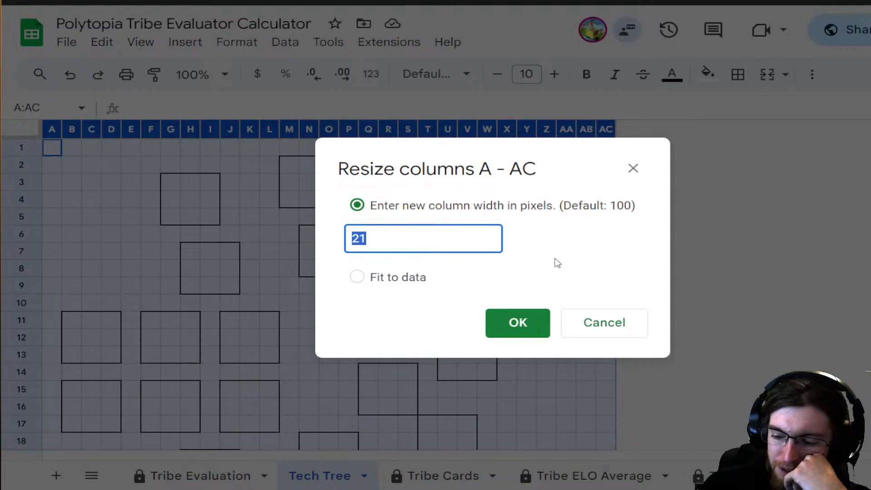
{"action": "type", "text": "14"}
{"action": "left_click", "coordinate": [538, 336]}
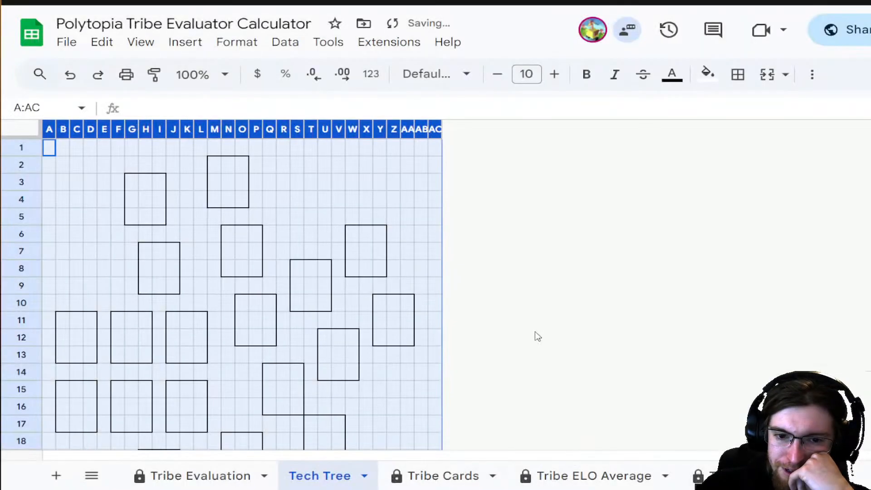
{"action": "right_click", "coordinate": [257, 128]}
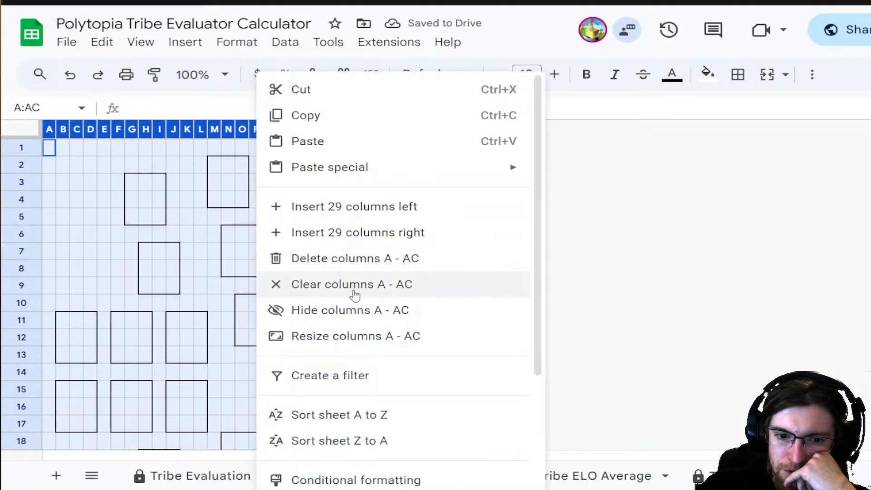
{"action": "left_click", "coordinate": [386, 334]}
{"action": "type", "text": "10"}
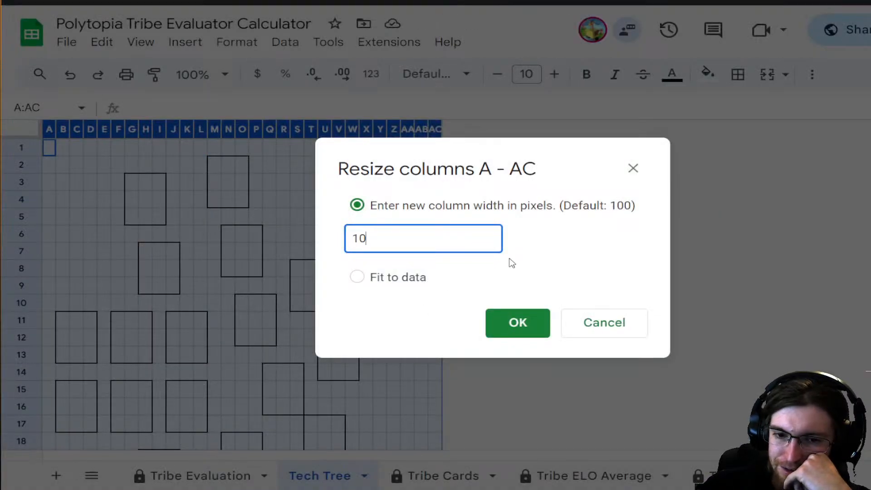
{"action": "left_click", "coordinate": [510, 317]}
- Change rows 1–31 from 21 to 10 pixels high
{"action": "left_click", "coordinate": [20, 148]}
{"action": "scroll", "coordinate": [231, 261], "scroll_direction": "down", "scroll_amount": 5}
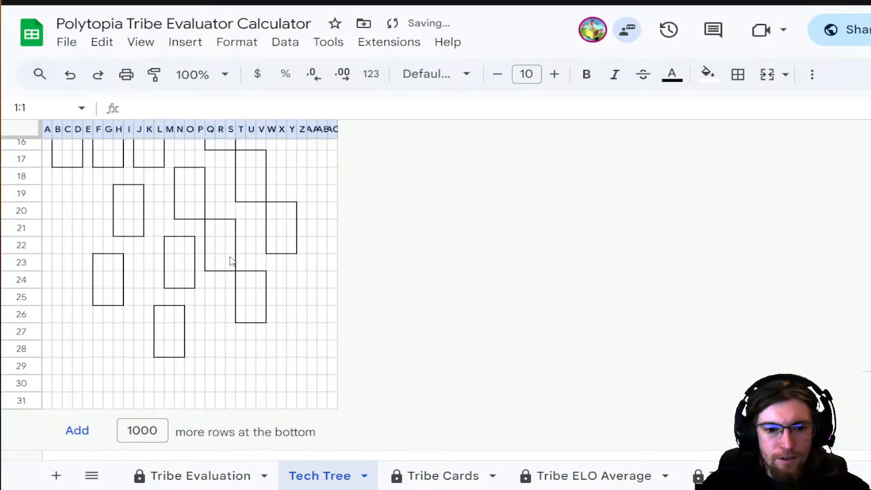
{"action": "left_click", "coordinate": [21, 406], "text": "shift"}
{"action": "right_click", "coordinate": [20, 405]}
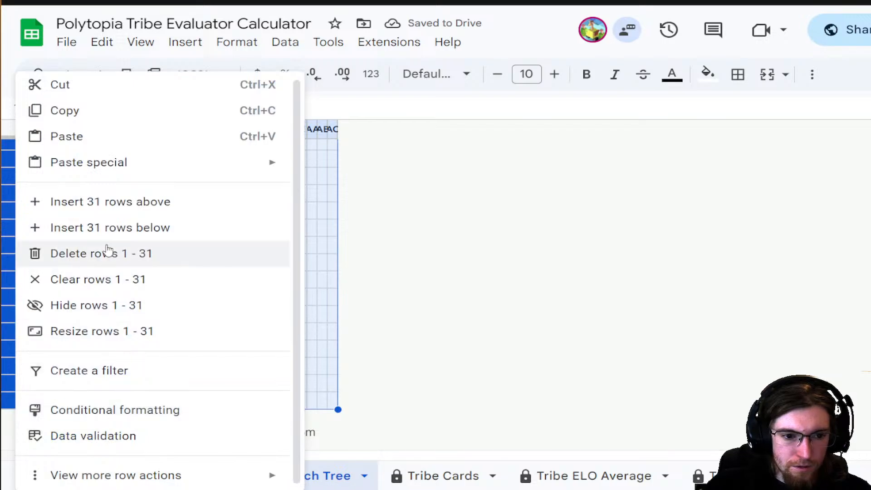
{"action": "left_click", "coordinate": [123, 331]}
{"action": "left_click", "coordinate": [456, 238]}
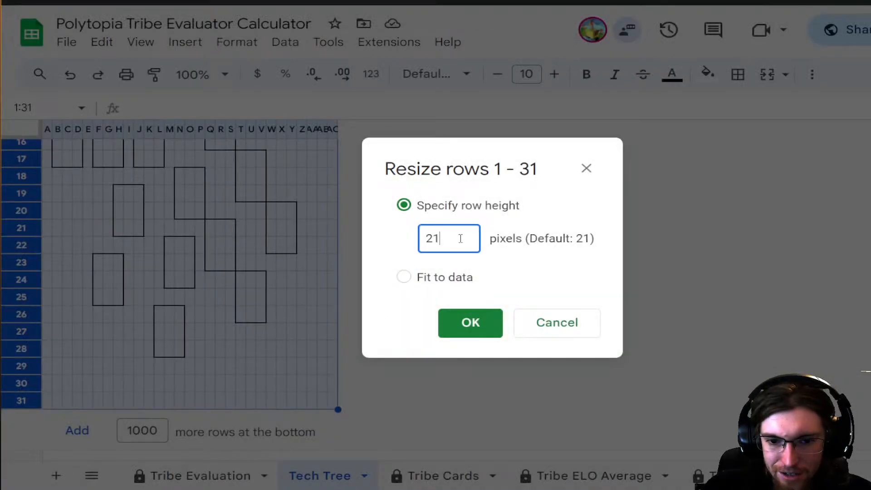
{"action": "left_click_drag", "start_coordinate": [456, 238], "coordinate": [370, 236]}
{"action": "type", "text": "10"}
{"action": "left_click", "coordinate": [468, 323]}
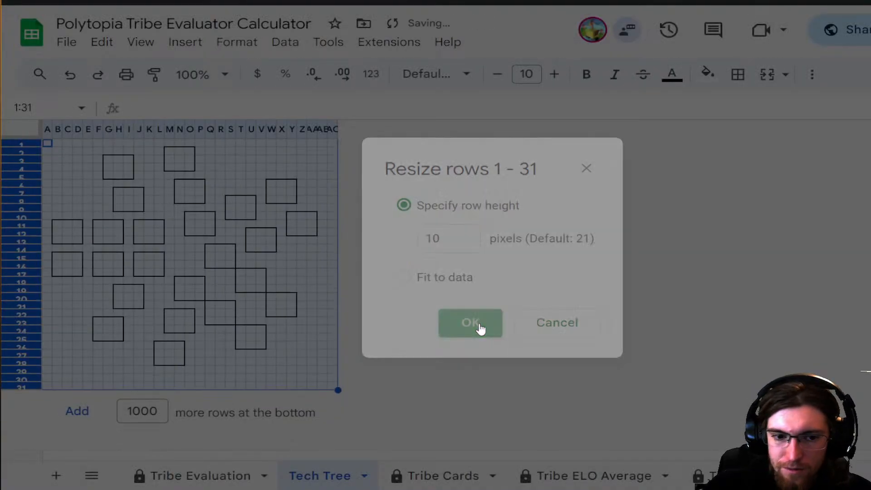
{"action": "left_click", "coordinate": [421, 308]}
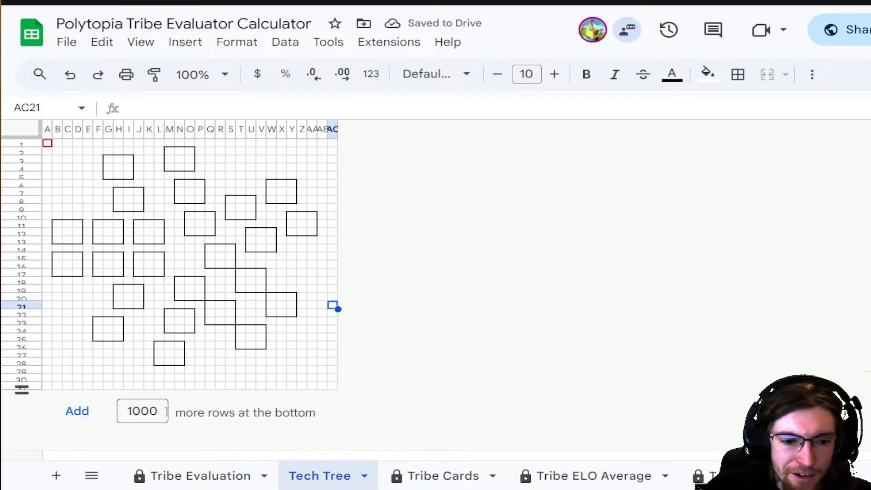
- Add 30 more rows to the bottom of the grid
{"action": "left_click", "coordinate": [142, 411]}
{"action": "type", "text": "30"}
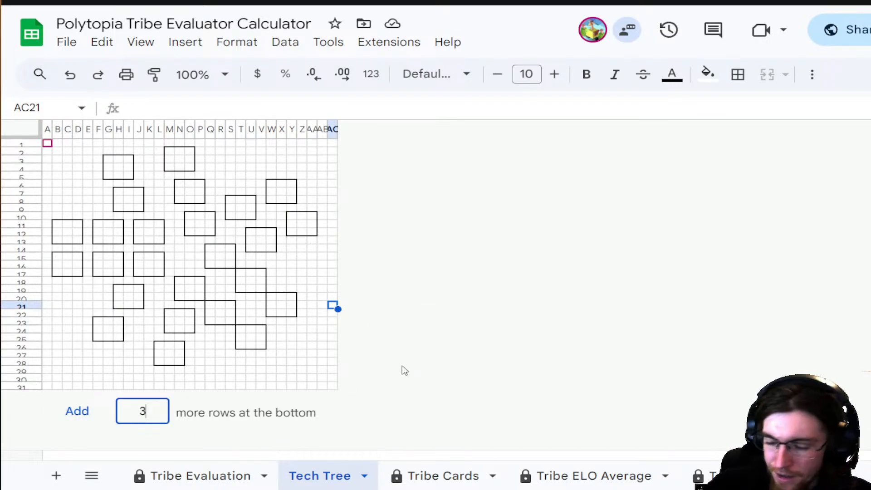
{"action": "left_click", "coordinate": [75, 412]}
{"action": "scroll", "coordinate": [408, 304], "scroll_direction": "up", "scroll_amount": 10}
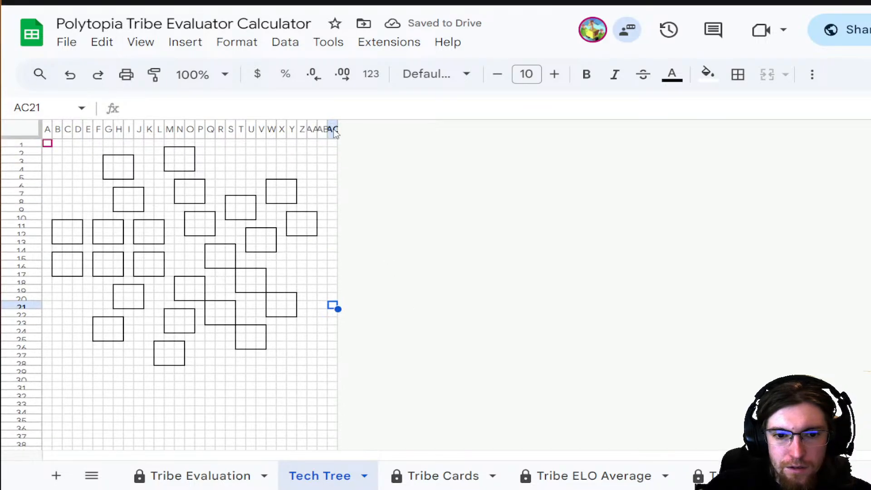
- Insert three new columns to the right of column AC
{"action": "right_click", "coordinate": [334, 131]}
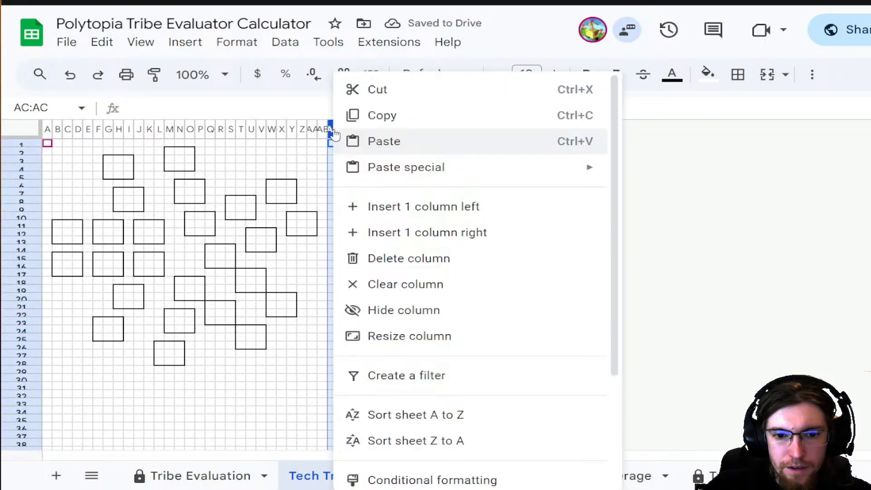
{"action": "left_click", "coordinate": [460, 232]}
{"action": "left_click", "coordinate": [203, 50]}
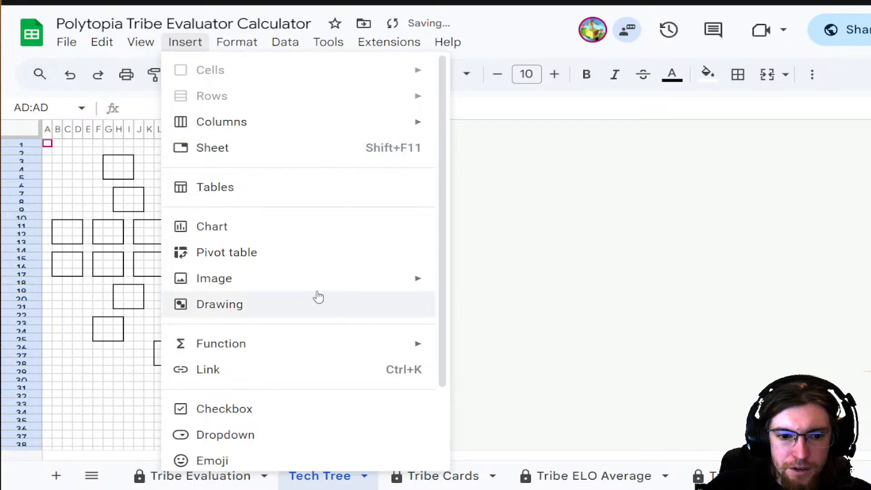
{"action": "scroll", "coordinate": [317, 295], "scroll_direction": "down", "scroll_amount": 2}
{"action": "scroll", "coordinate": [323, 300], "scroll_direction": "up", "scroll_amount": 1}
{"action": "scroll", "coordinate": [313, 254], "scroll_direction": "up", "scroll_amount": 1}
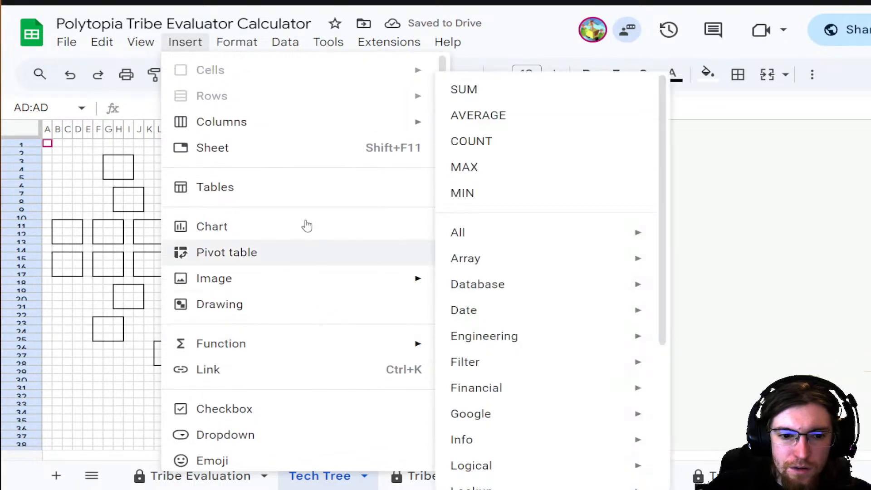
{"action": "mouse_move", "coordinate": [281, 131]}
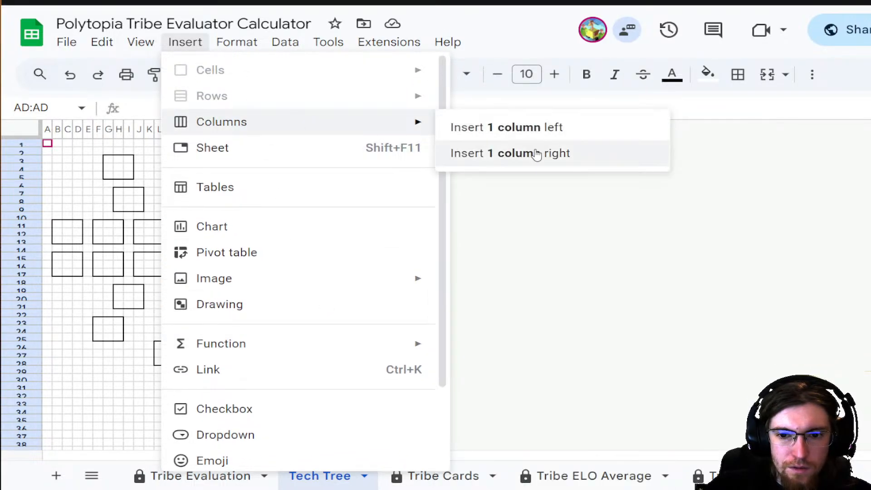
{"action": "left_click", "coordinate": [535, 153]}
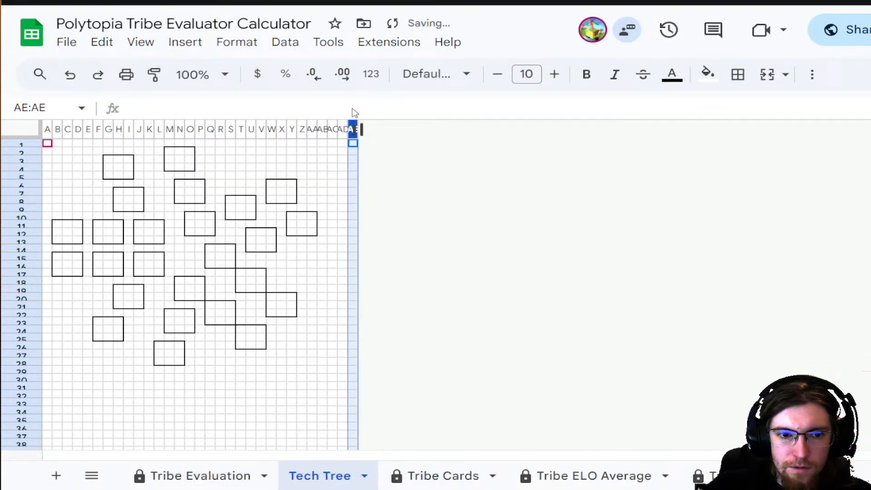
{"action": "right_click", "coordinate": [355, 134]}
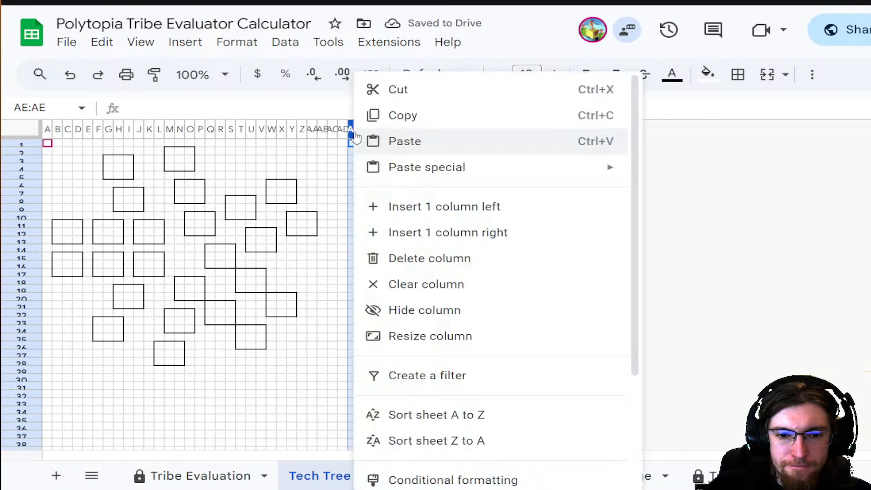
{"action": "left_click", "coordinate": [495, 234]}
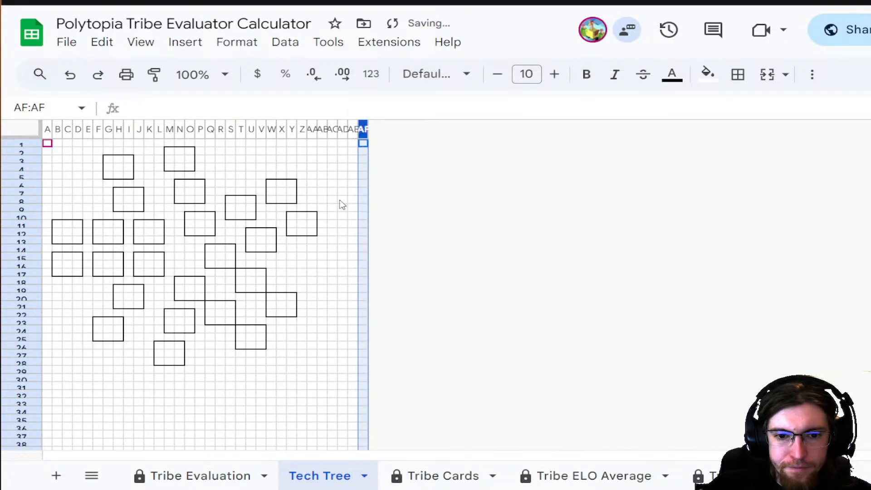
- Paste the box pattern at AF1, then undo that misplaced paste
{"action": "left_click_drag", "start_coordinate": [108, 146], "coordinate": [369, 391]}
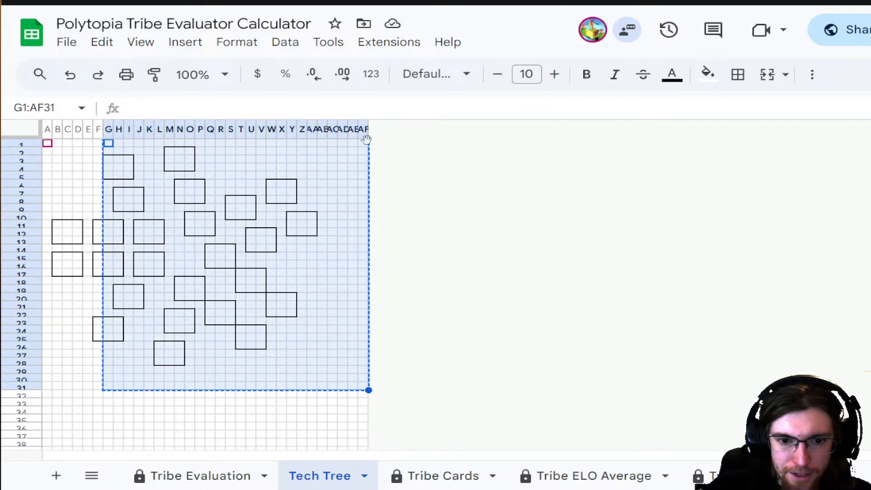
{"action": "left_click", "coordinate": [364, 145]}
{"action": "key", "text": "ctrl+v"}
{"action": "left_click", "coordinate": [778, 269]}
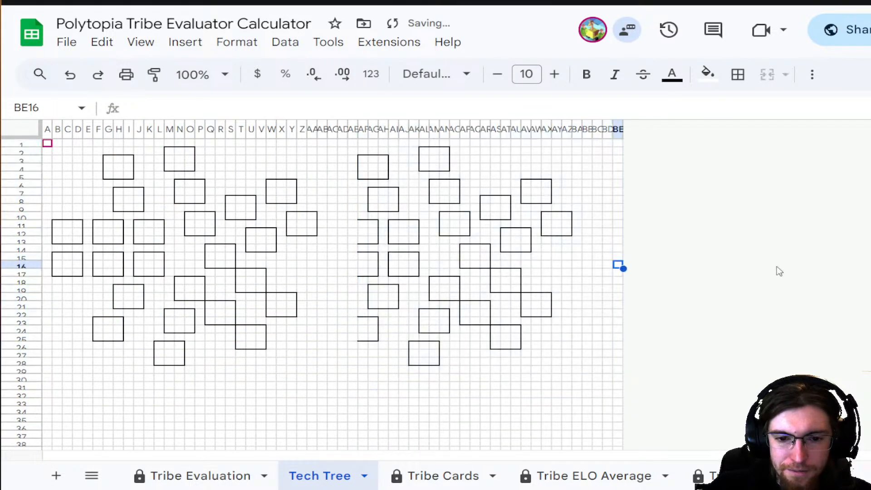
{"action": "key", "text": "ctrl+z"}
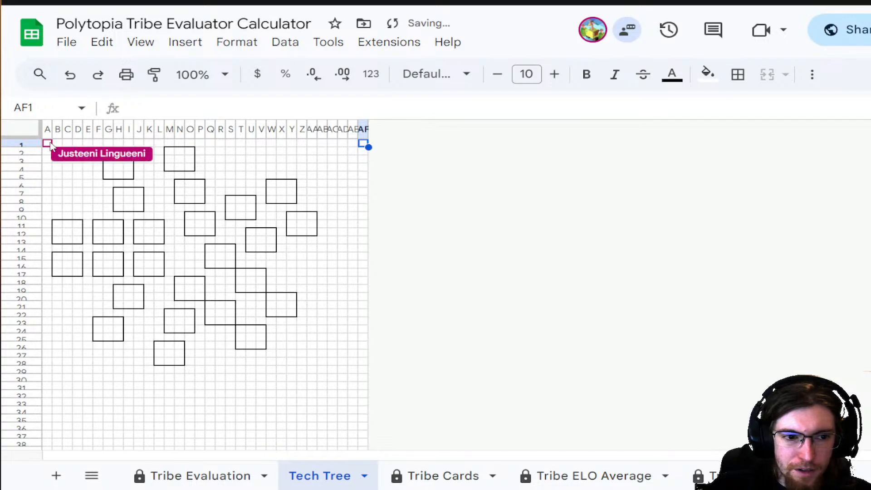
- Copy the box layout A1:AB31 and paste a duplicate at AB1
{"action": "left_click_drag", "start_coordinate": [48, 143], "coordinate": [327, 389]}
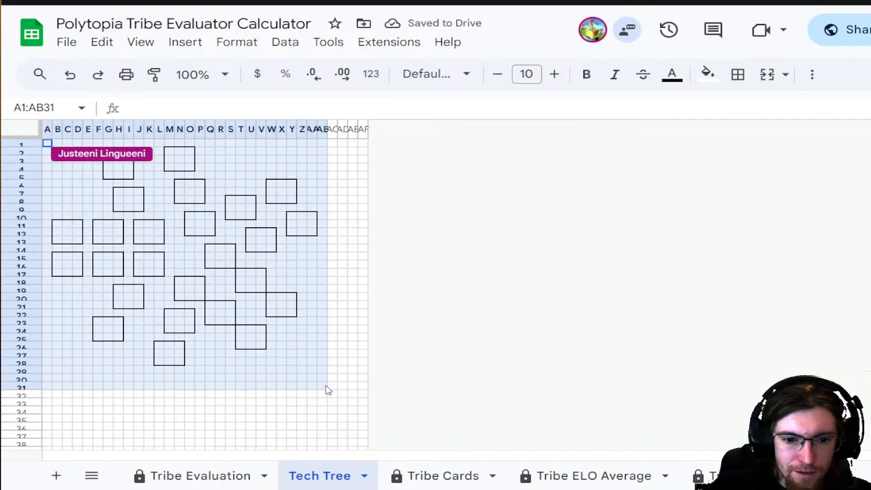
{"action": "key", "text": "ctrl+c"}
{"action": "left_click", "coordinate": [321, 141]}
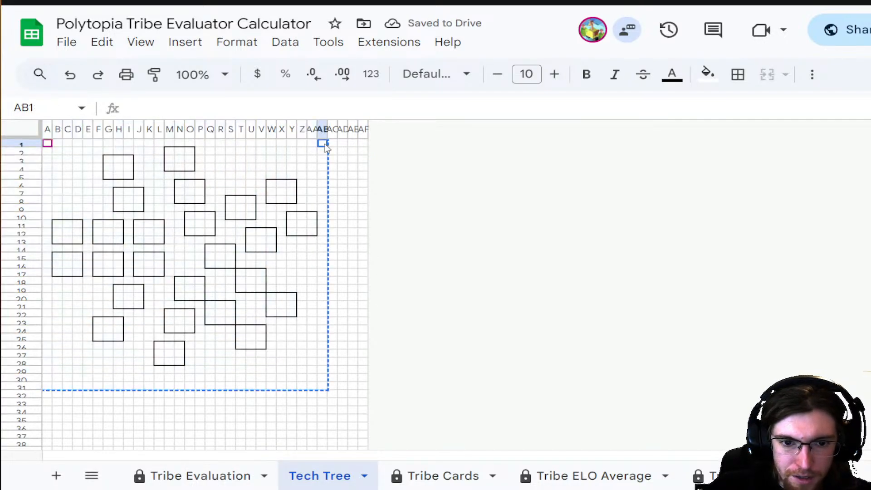
{"action": "key", "text": "ctrl+v"}
{"action": "left_click", "coordinate": [729, 283]}
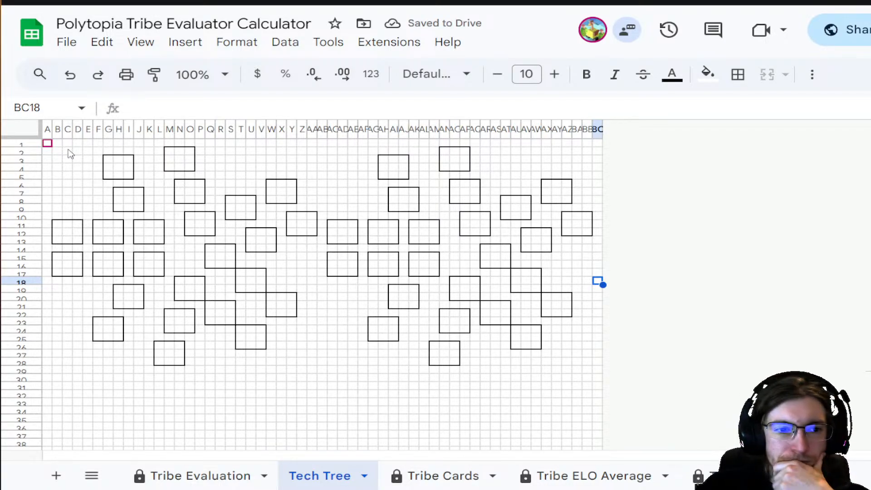
{"action": "left_click_drag", "start_coordinate": [47, 143], "coordinate": [599, 452]}
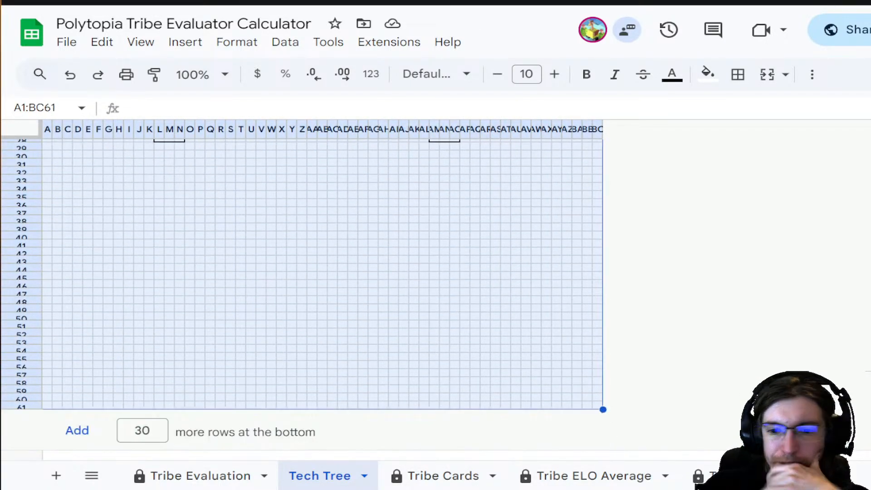
{"action": "scroll", "coordinate": [658, 206], "scroll_direction": "up", "scroll_amount": 5}
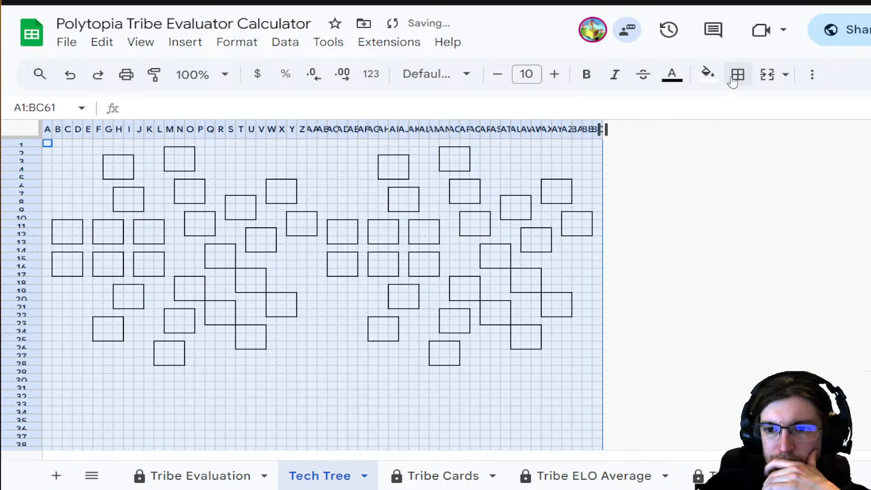
{"action": "left_click", "coordinate": [736, 75]}
- Clear every border, outline a new box at B2:F6, and move it to X17:AB21
{"action": "left_click", "coordinate": [867, 138]}
{"action": "left_click", "coordinate": [598, 305]}
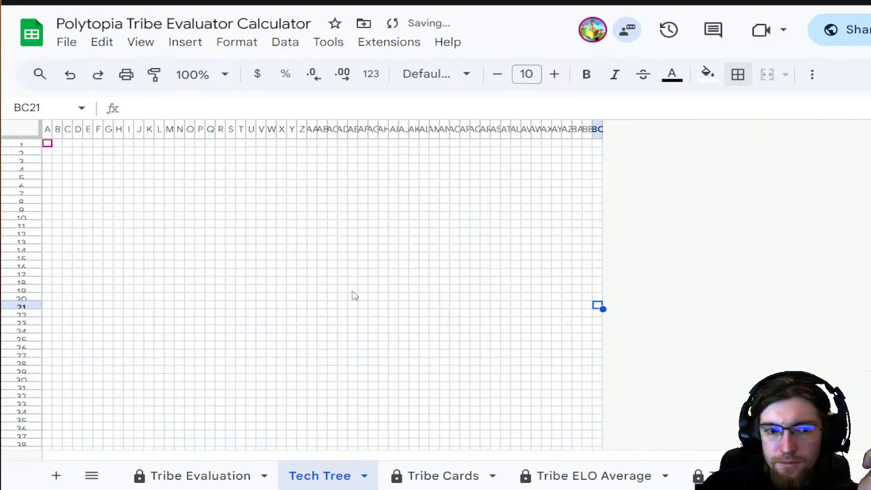
{"action": "left_click_drag", "start_coordinate": [57, 151], "coordinate": [101, 189]}
{"action": "left_click", "coordinate": [738, 74]}
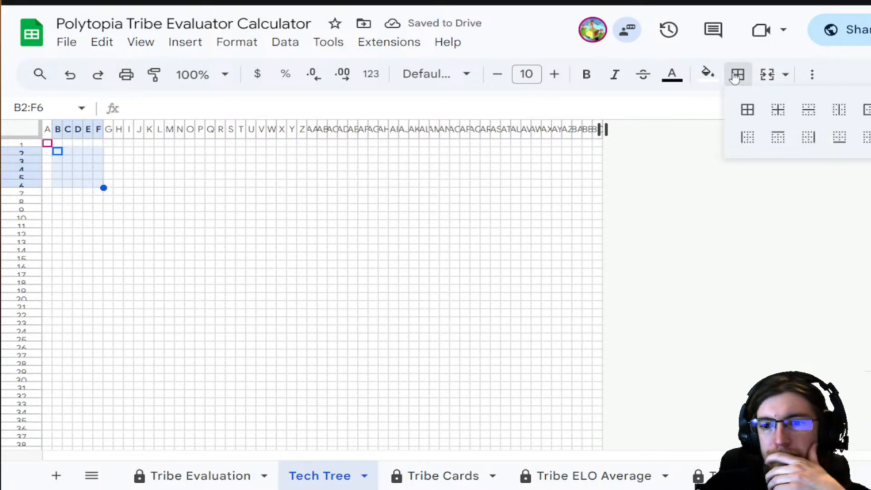
{"action": "left_click", "coordinate": [867, 108]}
{"action": "left_click", "coordinate": [292, 200]}
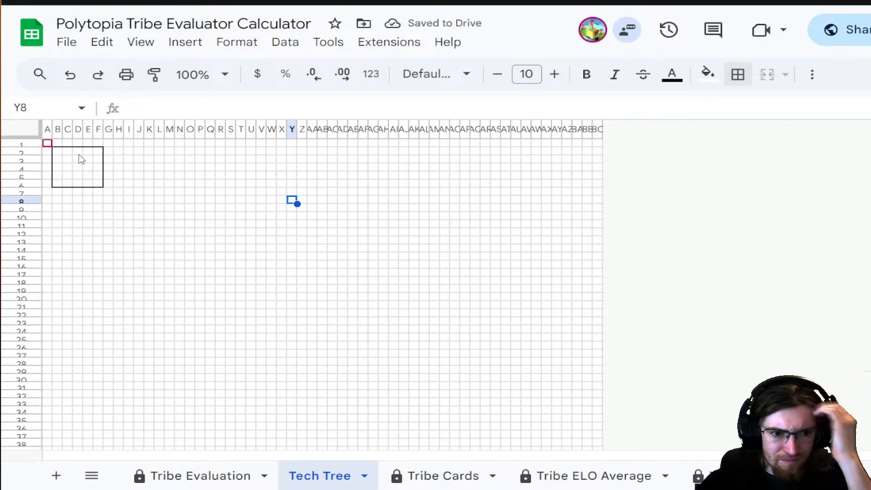
{"action": "left_click_drag", "start_coordinate": [58, 152], "coordinate": [323, 313]}
{"action": "scroll", "coordinate": [342, 328], "scroll_direction": "down", "scroll_amount": 5}
{"action": "scroll", "coordinate": [320, 307], "scroll_direction": "up", "scroll_amount": 5}
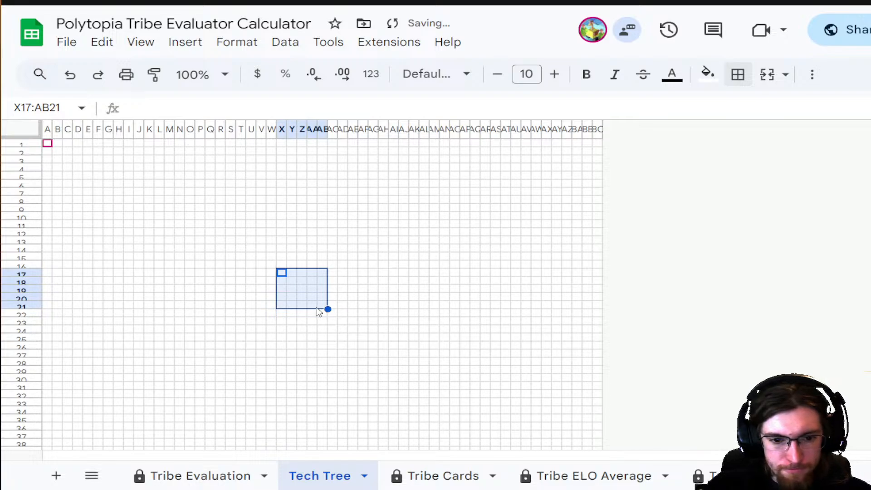
- Copy the bordered box and paste a row of three copies at R14, L14 and F14
{"action": "key", "text": "ctrl+c"}
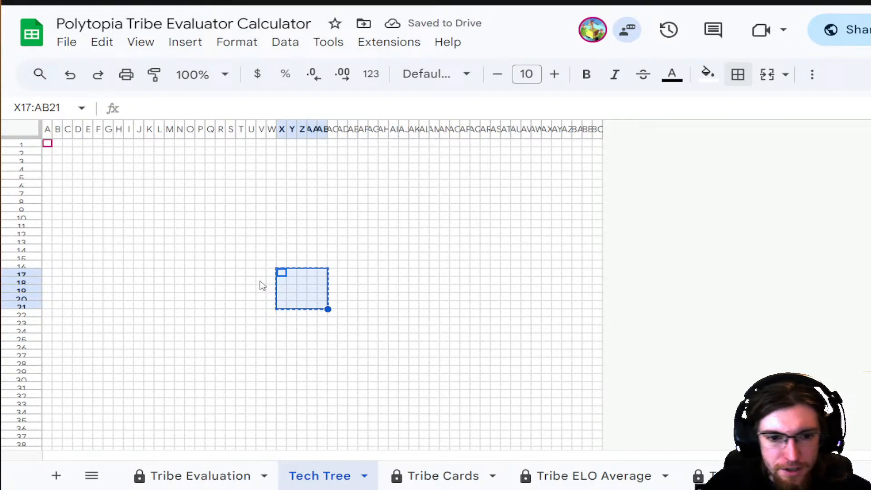
{"action": "left_click", "coordinate": [233, 257]}
{"action": "left_click", "coordinate": [221, 265]}
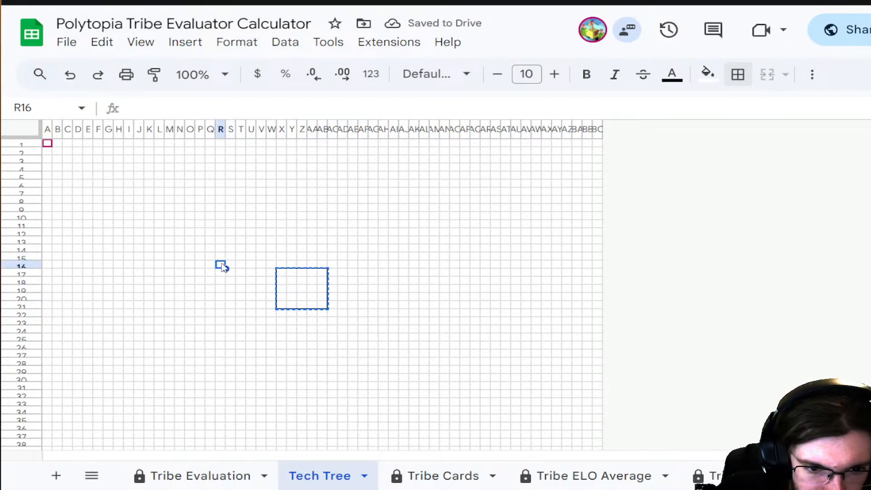
{"action": "left_click", "coordinate": [220, 257]}
{"action": "key", "text": "ctrl+v"}
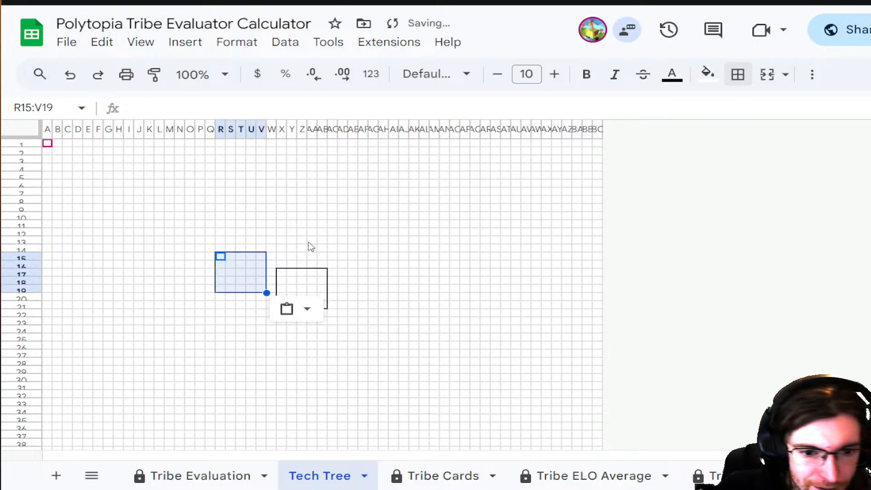
{"action": "key", "text": "ctrl+z"}
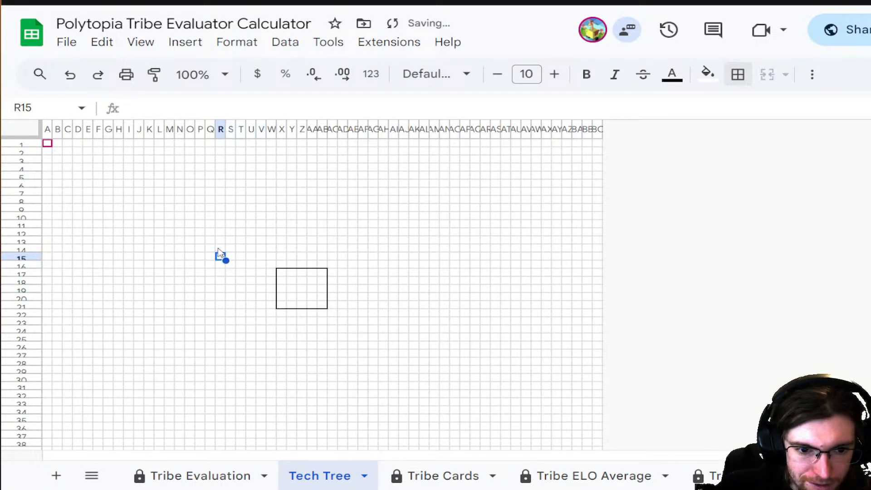
{"action": "left_click", "coordinate": [221, 249]}
{"action": "key", "text": "ctrl+v"}
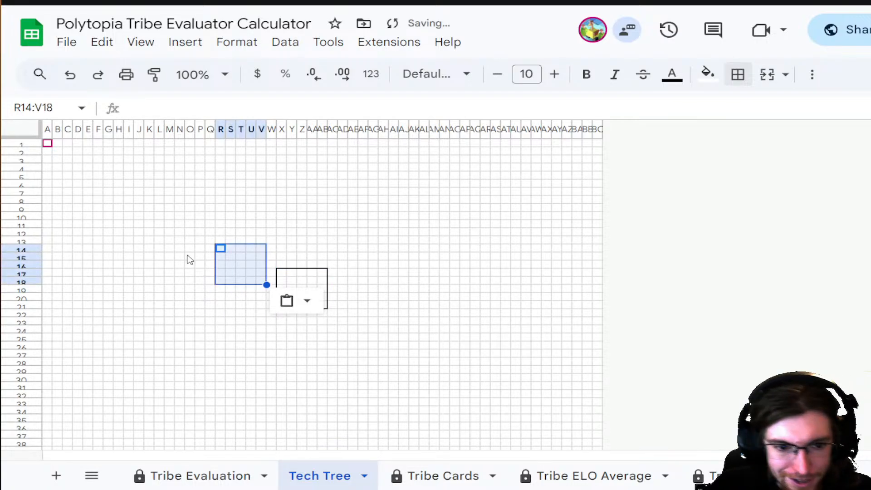
{"action": "left_click", "coordinate": [159, 250]}
{"action": "key", "text": "ctrl+v"}
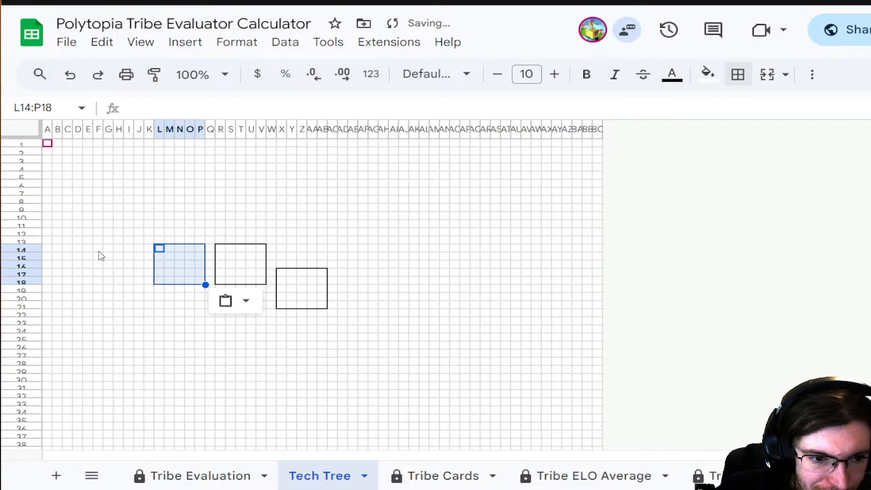
{"action": "left_click", "coordinate": [101, 250]}
{"action": "key", "text": "ctrl+v"}
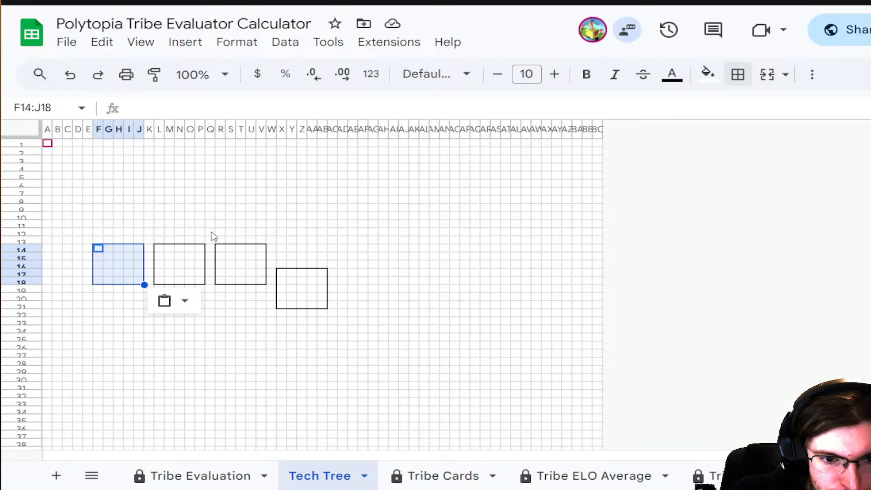
- Paste two boxes stepping upward at P8:T12 and M2:Q6
{"action": "left_click", "coordinate": [200, 201]}
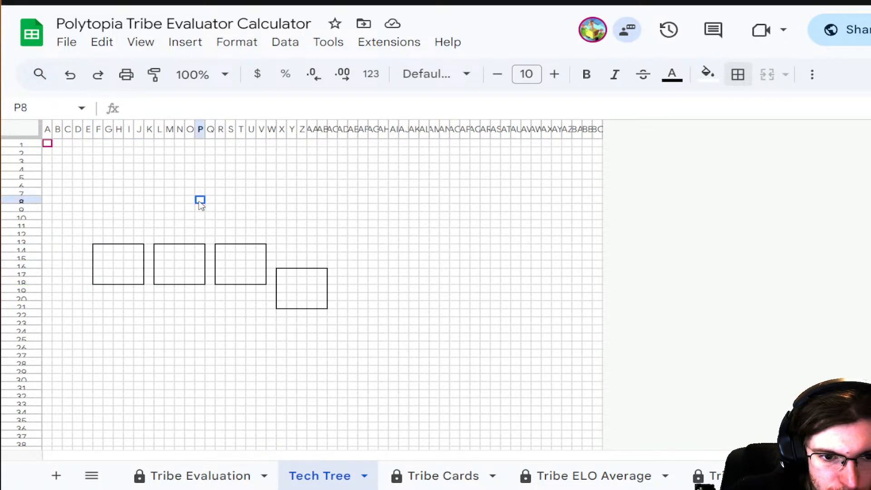
{"action": "key", "text": "ctrl+v"}
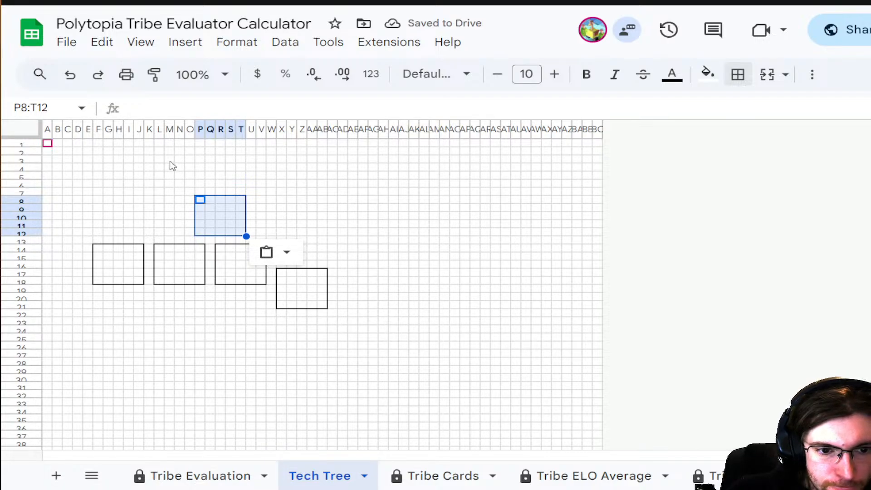
{"action": "left_click", "coordinate": [169, 152]}
{"action": "key", "text": "ctrl+v"}
{"action": "left_click", "coordinate": [361, 184]}
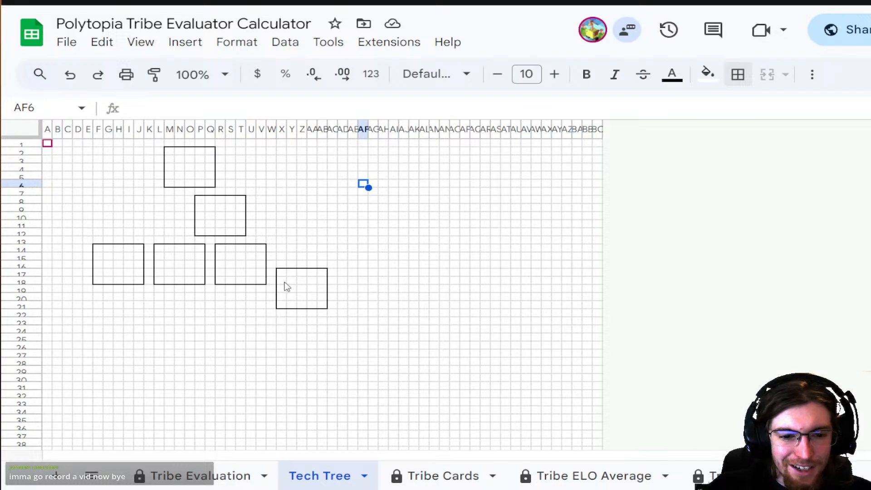
- Paste a second row of three boxes at R20, L20 and F20, fixing misaligned pastes
{"action": "left_click", "coordinate": [223, 299]}
{"action": "key", "text": "ctrl+v"}
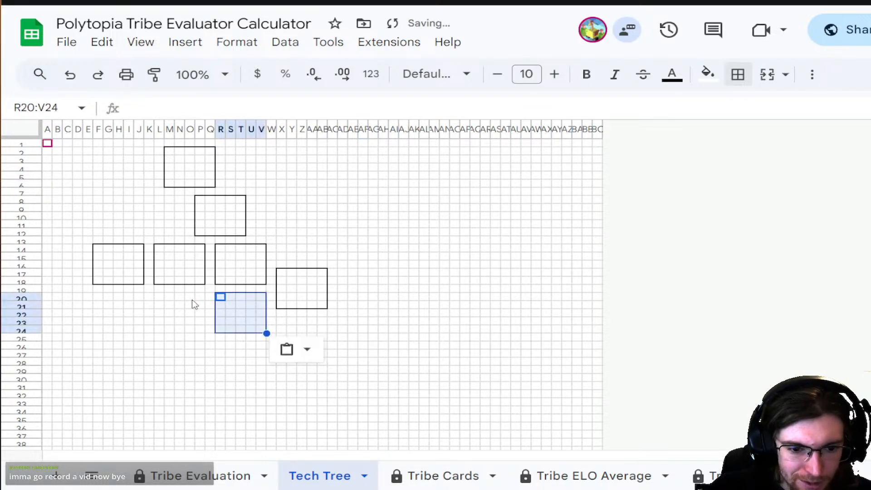
{"action": "left_click", "coordinate": [159, 297]}
{"action": "key", "text": "ctrl+v"}
{"action": "left_click", "coordinate": [91, 299]}
{"action": "key", "text": "ctrl+v"}
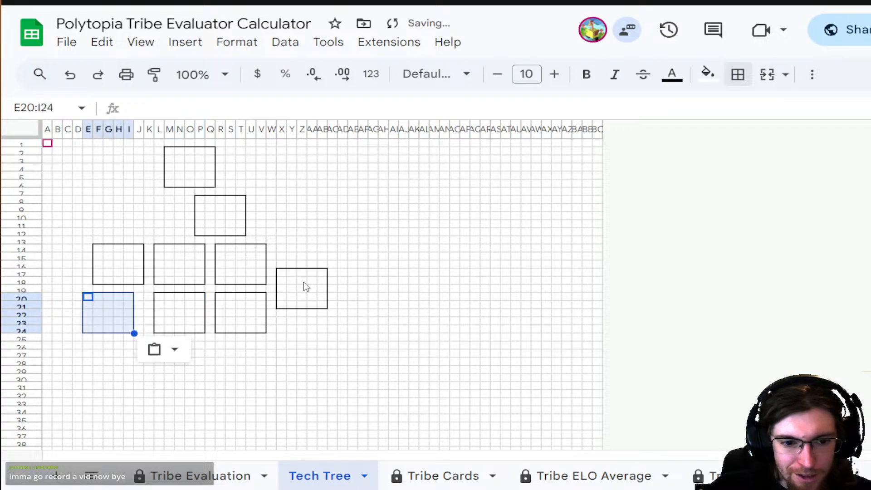
{"action": "key", "text": "ctrl+End"}
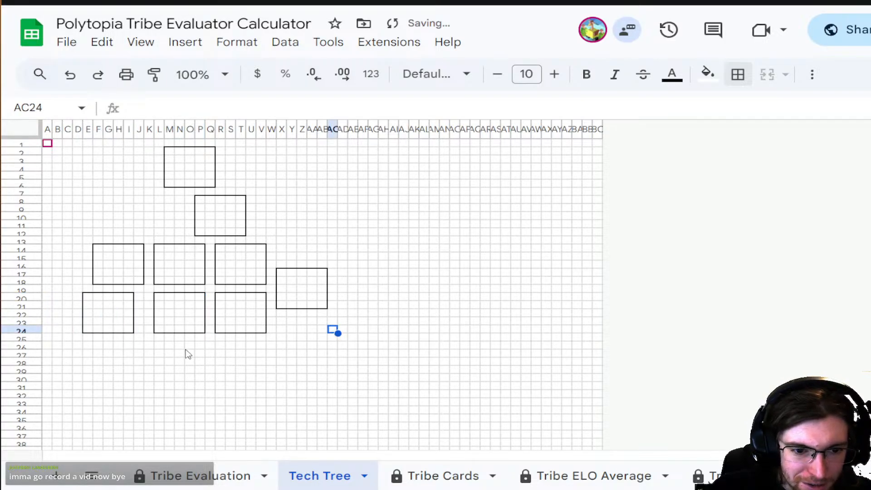
{"action": "left_click", "coordinate": [199, 347]}
{"action": "key", "text": "ctrl+v"}
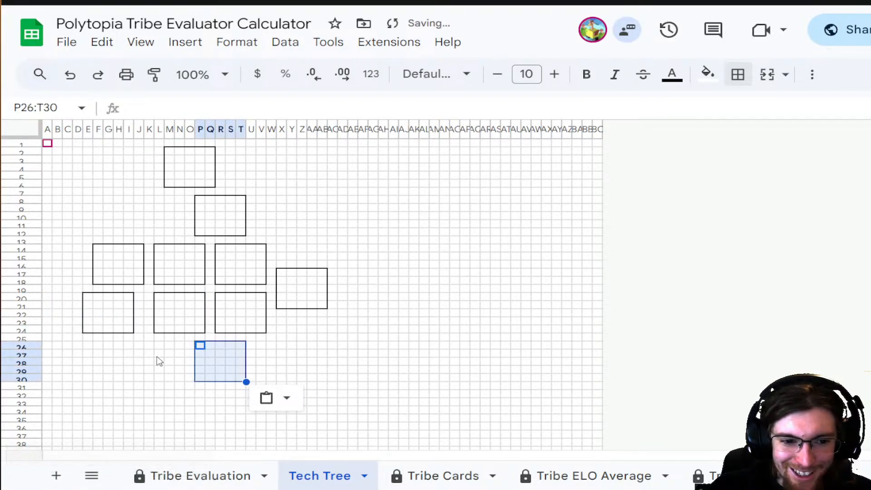
{"action": "key", "text": "ctrl+z"}
{"action": "key", "text": "ctrl+z"}
{"action": "left_click", "coordinate": [107, 300]}
{"action": "left_click", "coordinate": [101, 300]}
{"action": "key", "text": "ctrl+v"}
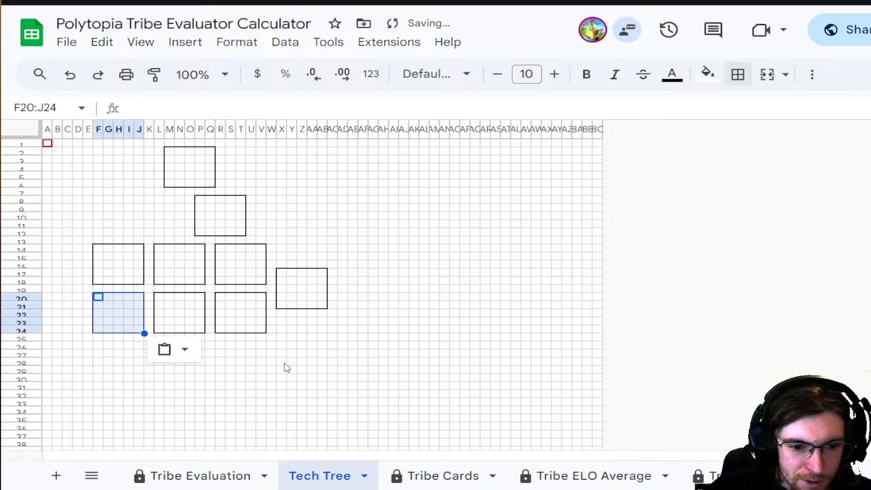
- Paste lower boxes at P26:T30 and N32:R36, plus one at Z11:AD15
{"action": "left_click", "coordinate": [211, 340]}
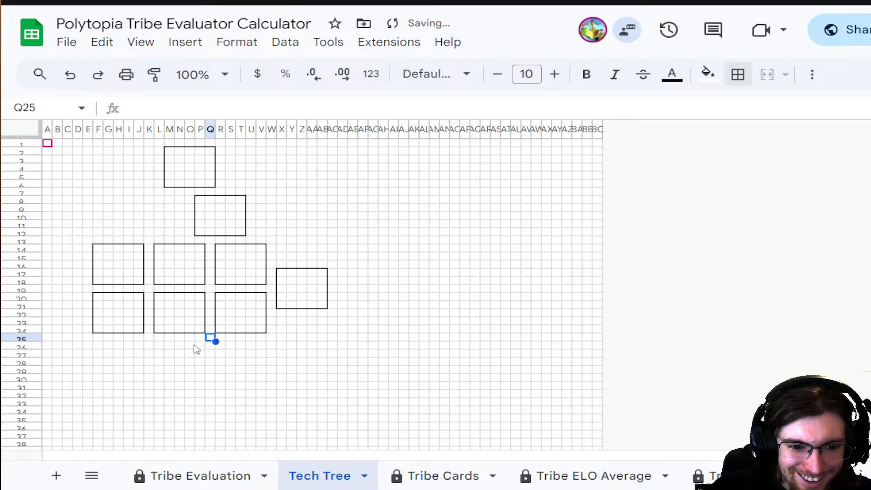
{"action": "left_click", "coordinate": [199, 347]}
{"action": "key", "text": "ctrl+v"}
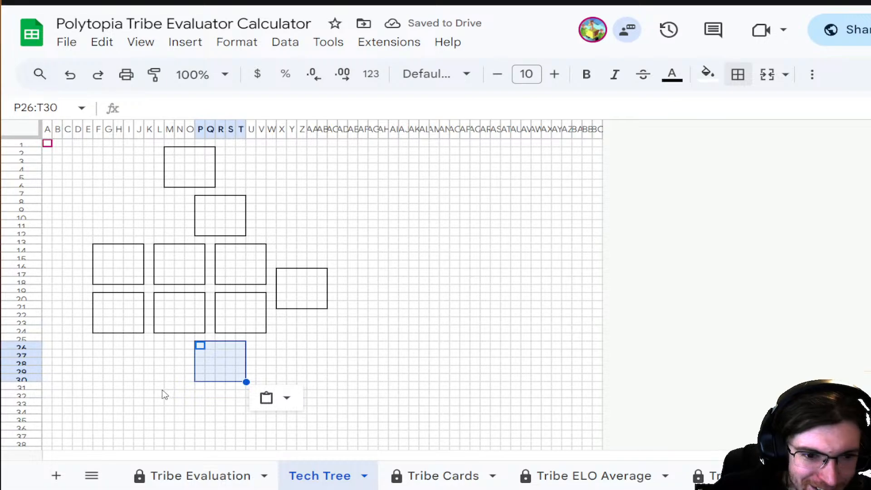
{"action": "left_click", "coordinate": [170, 387]}
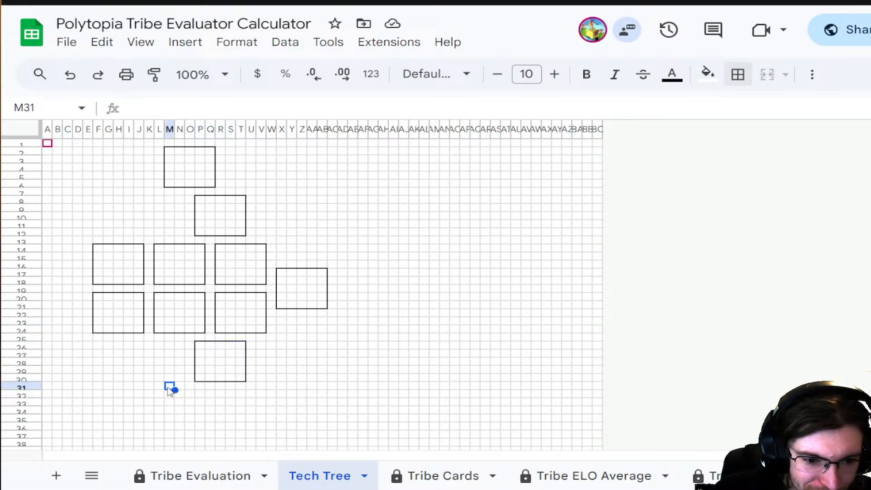
{"action": "left_click", "coordinate": [171, 395]}
{"action": "key", "text": "ctrl+v"}
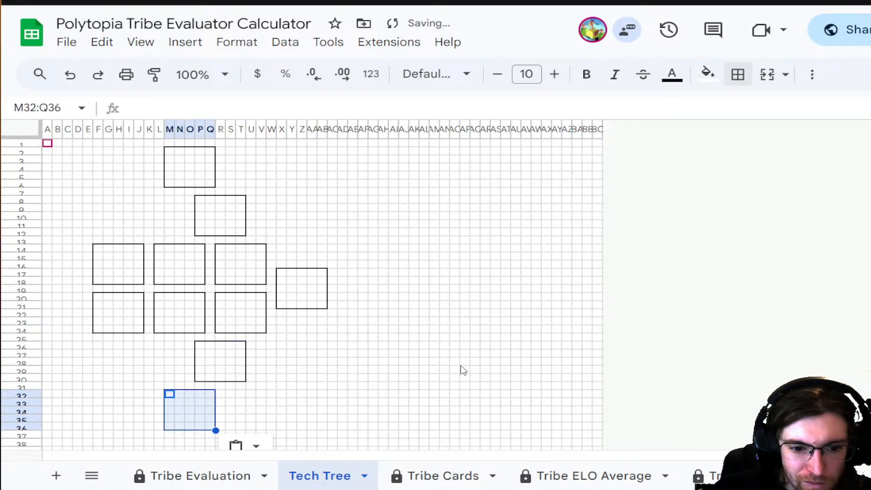
{"action": "key", "text": "ctrl+z"}
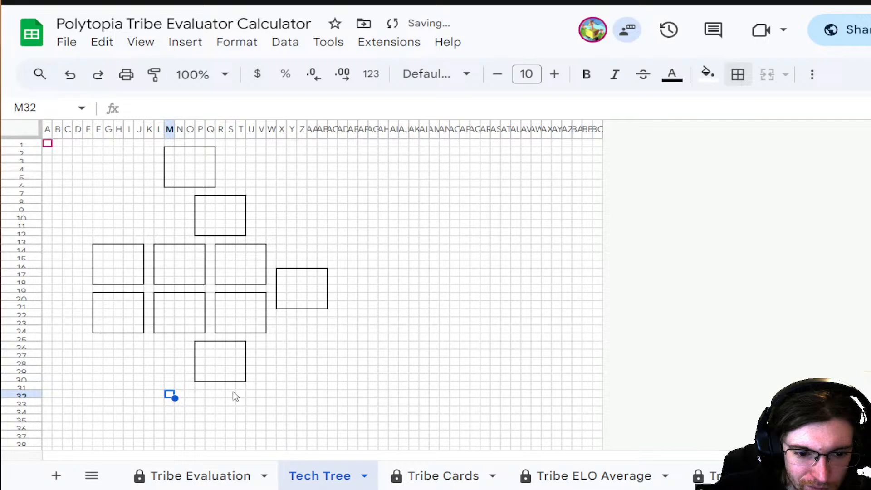
{"action": "left_click", "coordinate": [181, 395]}
{"action": "key", "text": "ctrl+v"}
{"action": "left_click", "coordinate": [460, 340]}
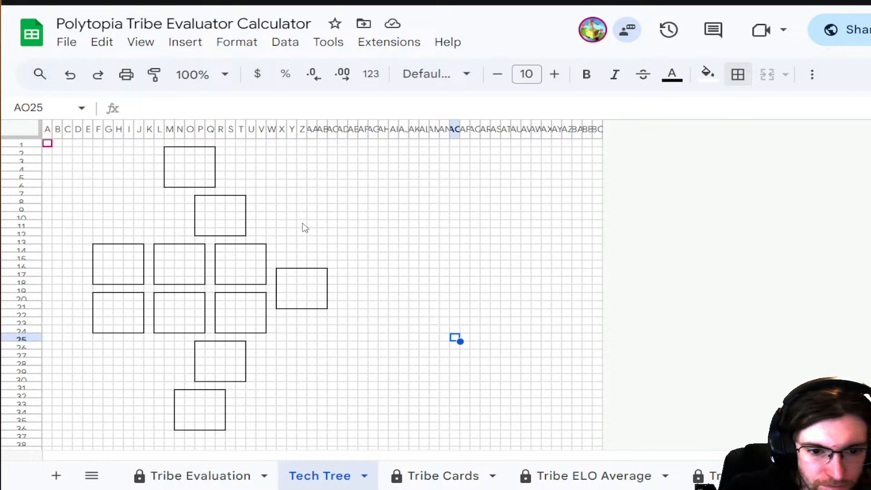
{"action": "left_click", "coordinate": [302, 225]}
{"action": "key", "text": "ctrl+v"}
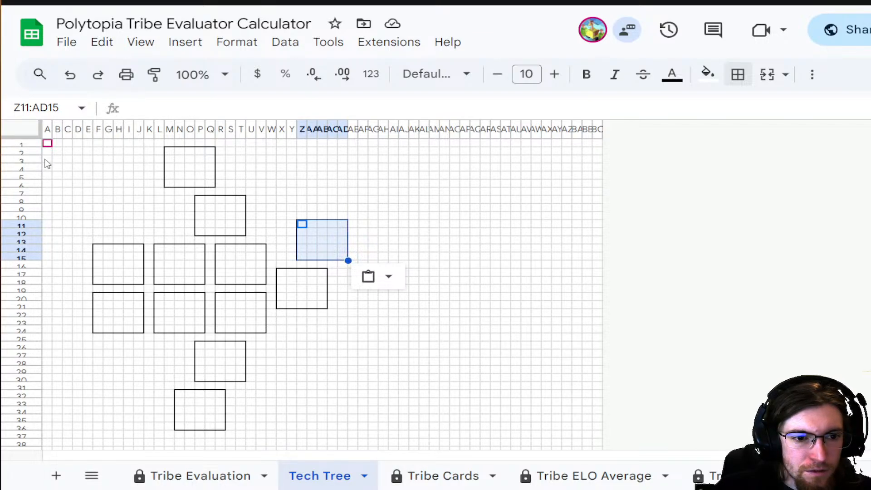
- Select the tree area B2:AU38 and move it two rows down
{"action": "left_click_drag", "start_coordinate": [516, 442], "coordinate": [59, 154]}
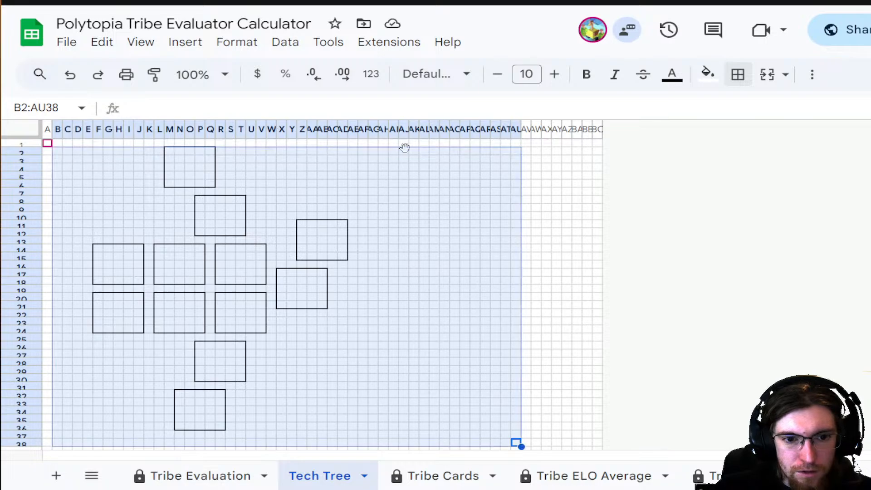
{"action": "key", "text": "ctrl+c"}
{"action": "left_click_drag", "start_coordinate": [365, 156], "coordinate": [365, 167]}
{"action": "left_click", "coordinate": [599, 306]}
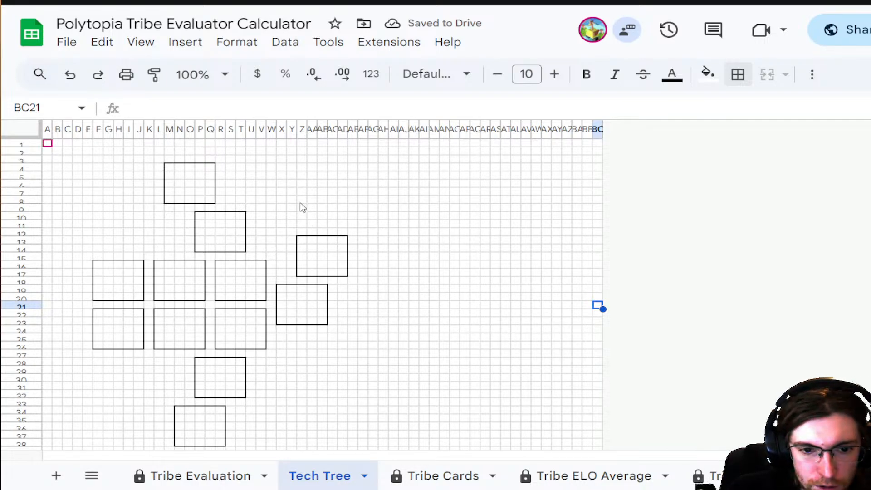
- Paste two boxes above the right branch at X7:AB11 and V1:Z5
{"action": "left_click", "coordinate": [283, 200]}
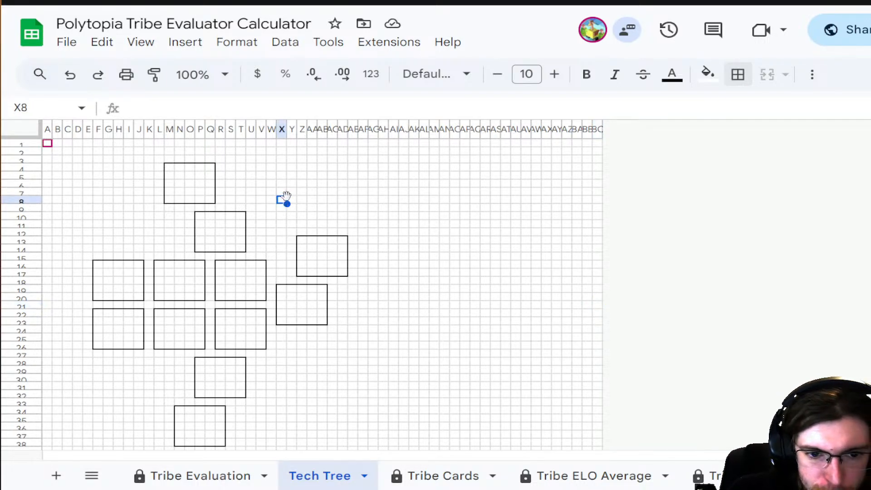
{"action": "left_click", "coordinate": [282, 191]}
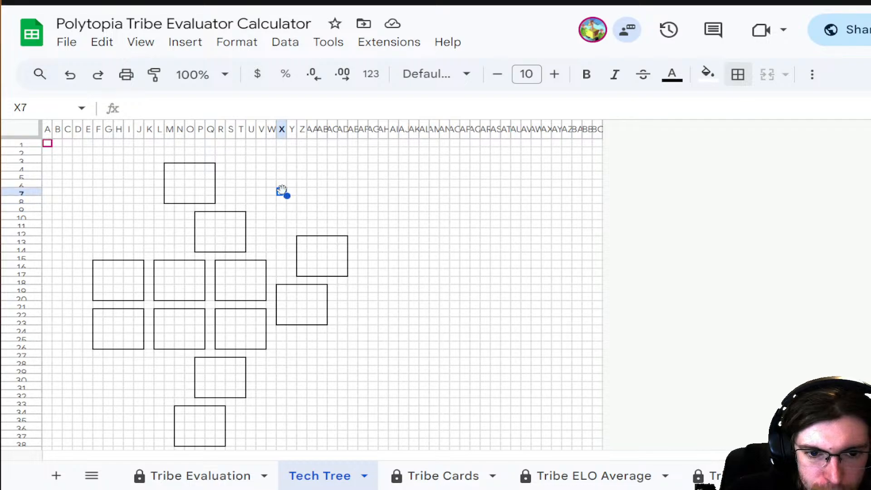
{"action": "key", "text": "ctrl+v"}
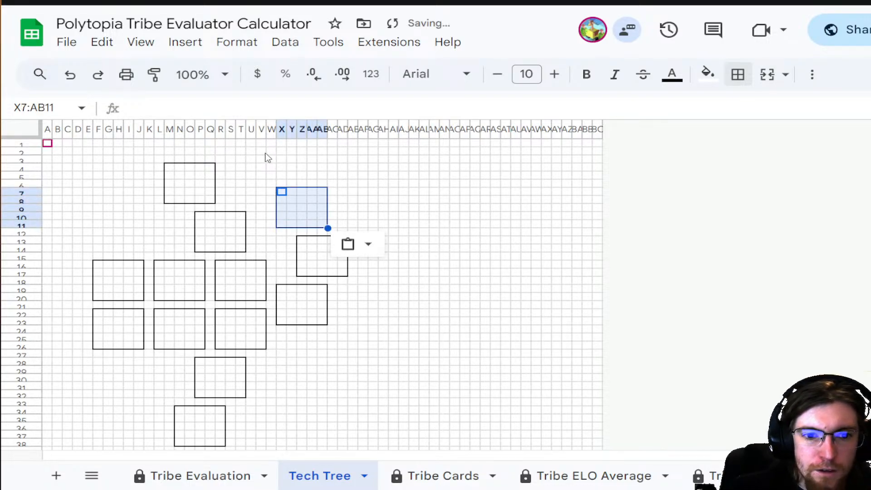
{"action": "left_click", "coordinate": [263, 154]}
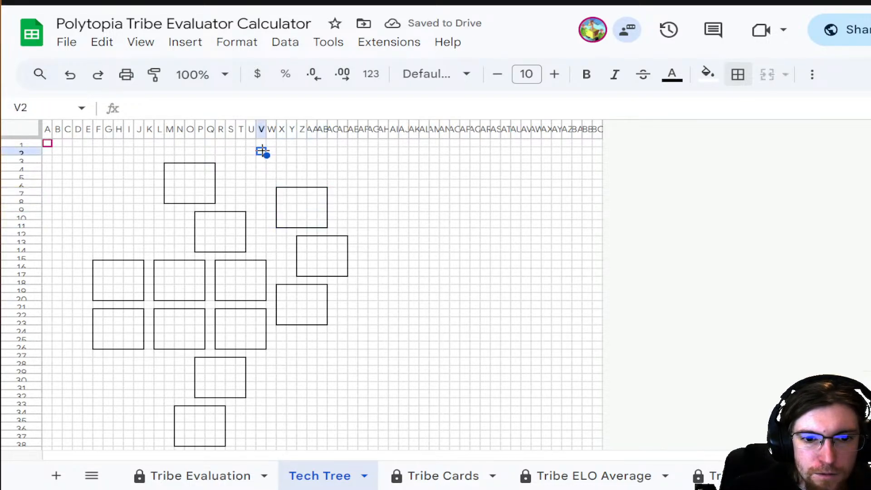
{"action": "left_click", "coordinate": [262, 145]}
{"action": "key", "text": "ctrl+v"}
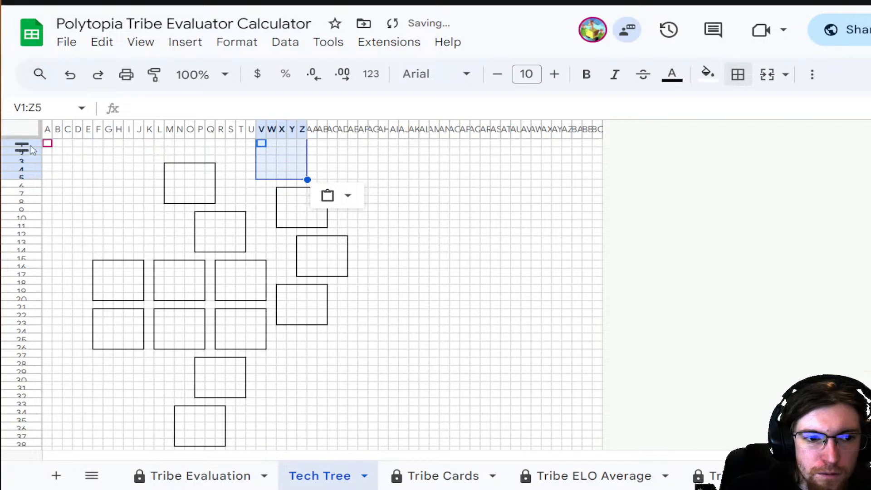
{"action": "left_click", "coordinate": [494, 170]}
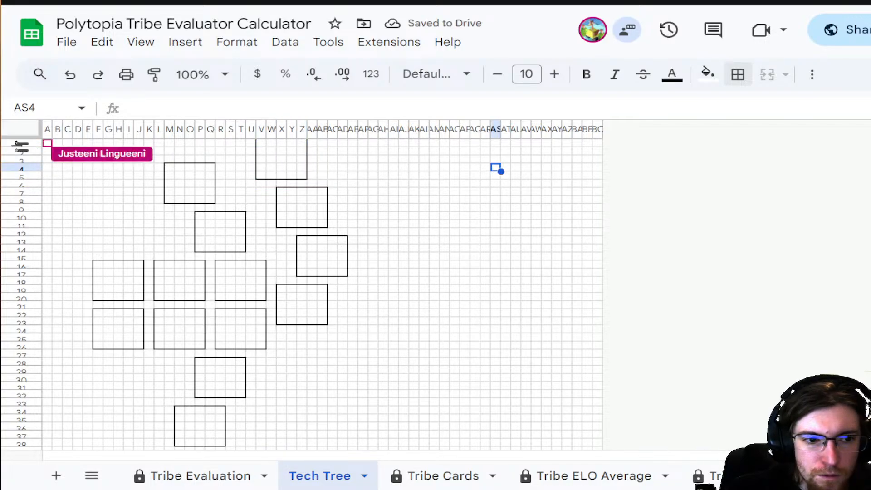
- Insert a blank row above row 1
{"action": "right_click", "coordinate": [18, 144]}
{"action": "left_click", "coordinate": [87, 200]}
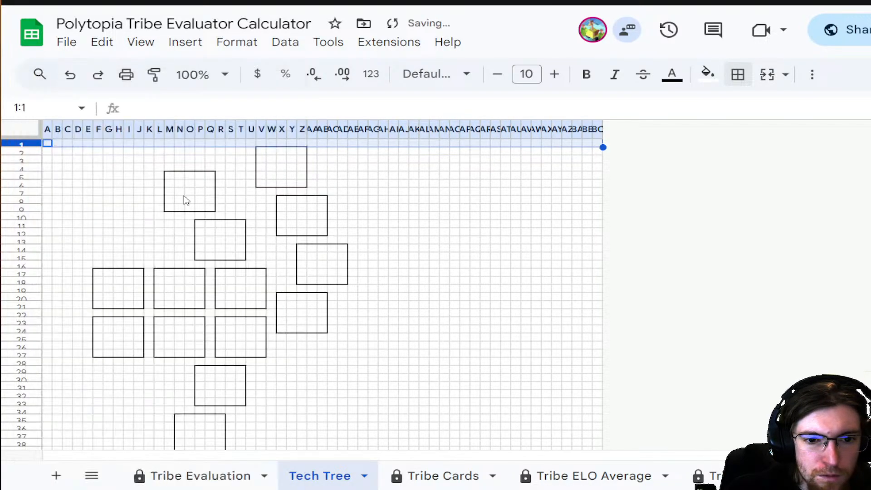
{"action": "left_click", "coordinate": [640, 253]}
{"action": "scroll", "coordinate": [519, 286], "scroll_direction": "down", "scroll_amount": 2}
- Paste bordered boxes at AF11:AJ15 and AL8:AP12
{"action": "scroll", "coordinate": [520, 286], "scroll_direction": "up", "scroll_amount": 2}
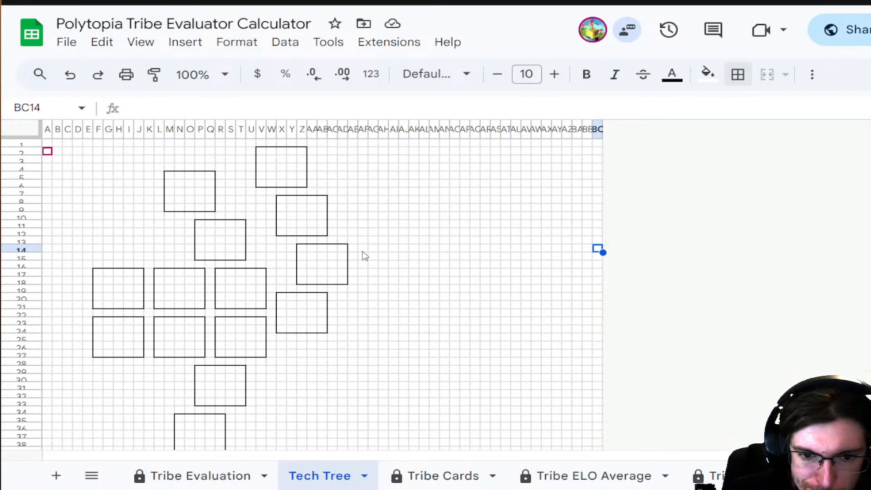
{"action": "left_click", "coordinate": [364, 225]}
{"action": "key", "text": "ctrl+v"}
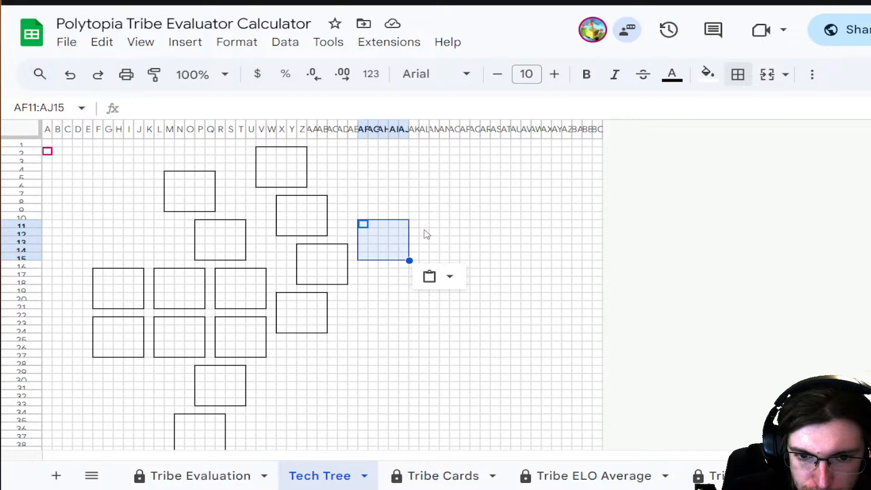
{"action": "left_click", "coordinate": [426, 200]}
{"action": "key", "text": "ctrl+v"}
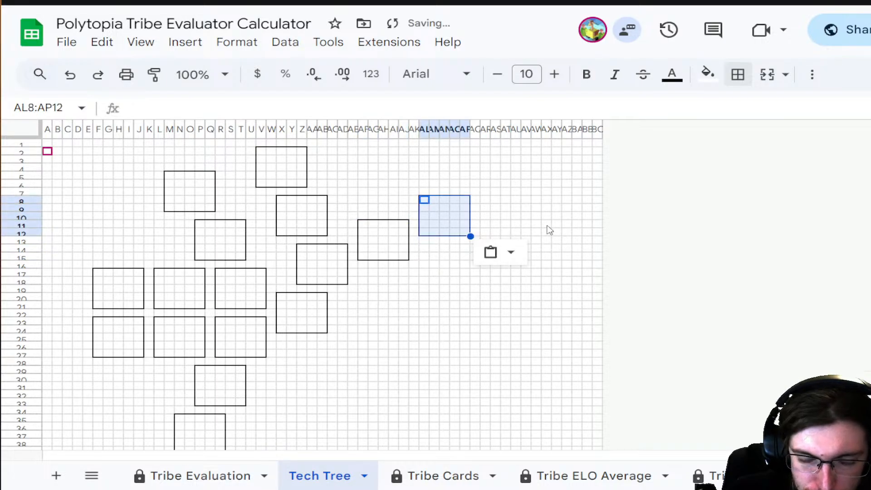
{"action": "left_click", "coordinate": [558, 208]}
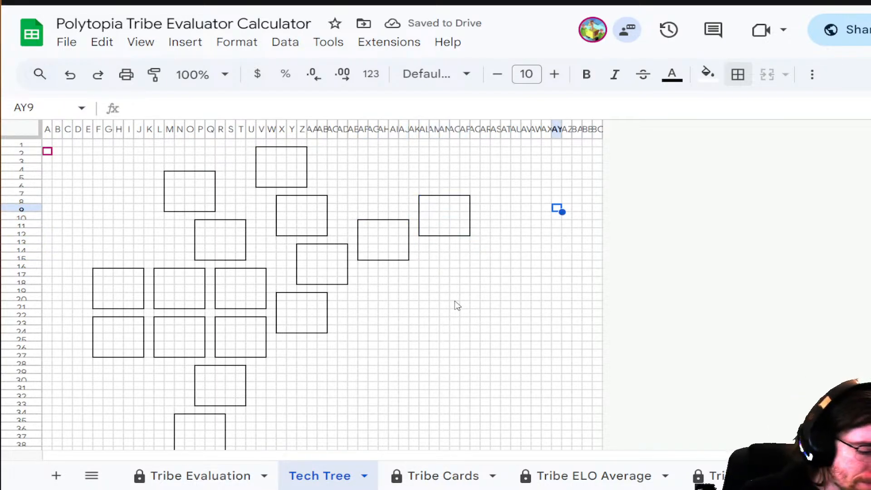
- Paste boxes at AD20, AJ17 and AP14, redoing the one misplaced at AP13
{"action": "left_click", "coordinate": [344, 300]}
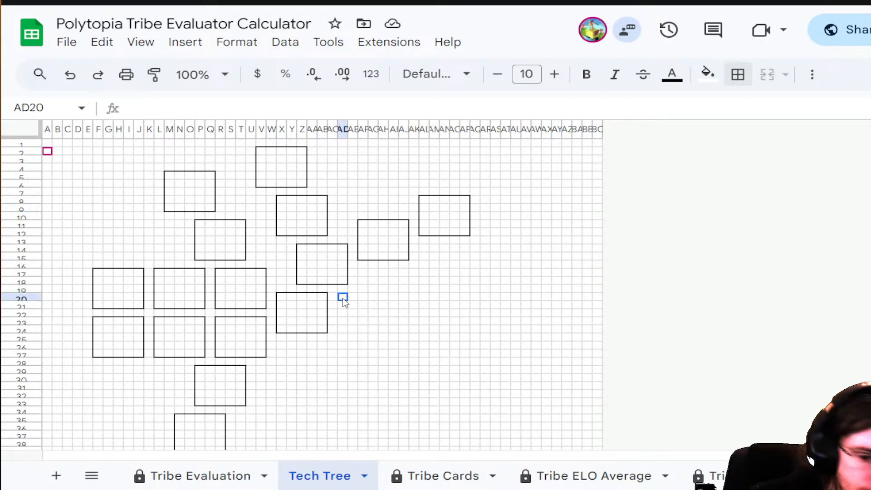
{"action": "key", "text": "ctrl+v"}
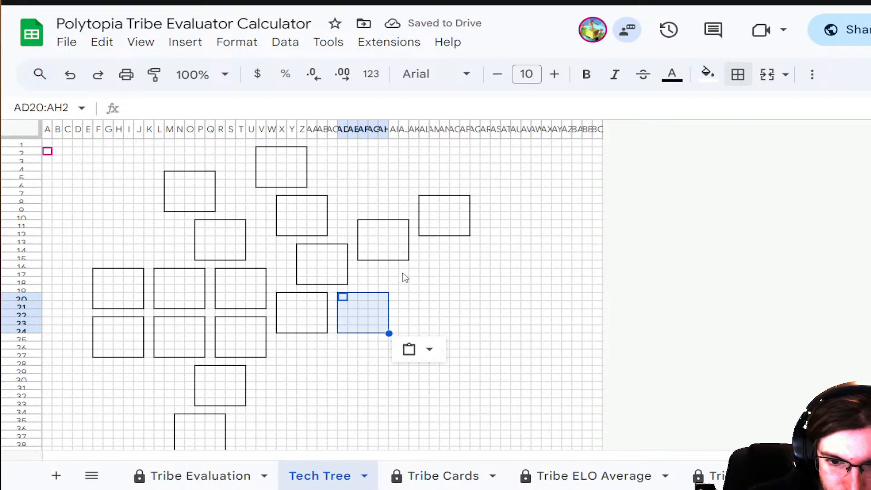
{"action": "left_click", "coordinate": [405, 273]}
{"action": "key", "text": "ctrl+v"}
{"action": "left_click", "coordinate": [467, 241]}
{"action": "key", "text": "ctrl+v"}
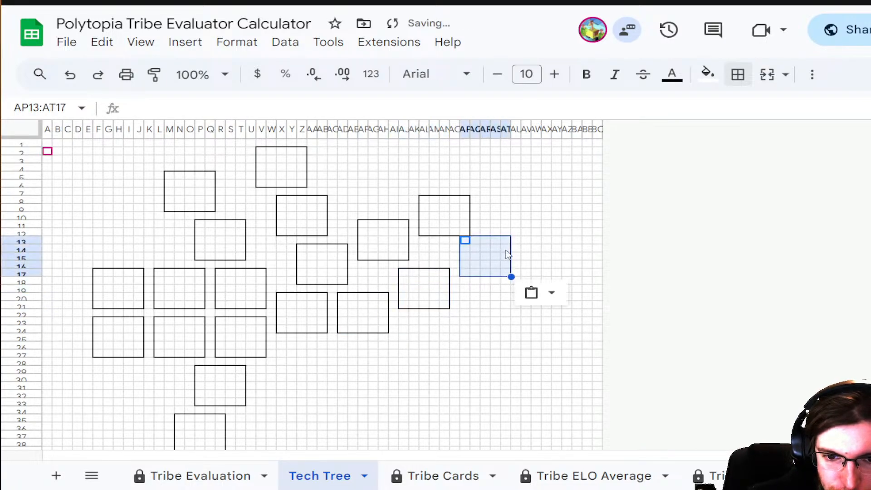
{"action": "key", "text": "ctrl+z"}
{"action": "left_click", "coordinate": [466, 250]}
{"action": "key", "text": "ctrl+v"}
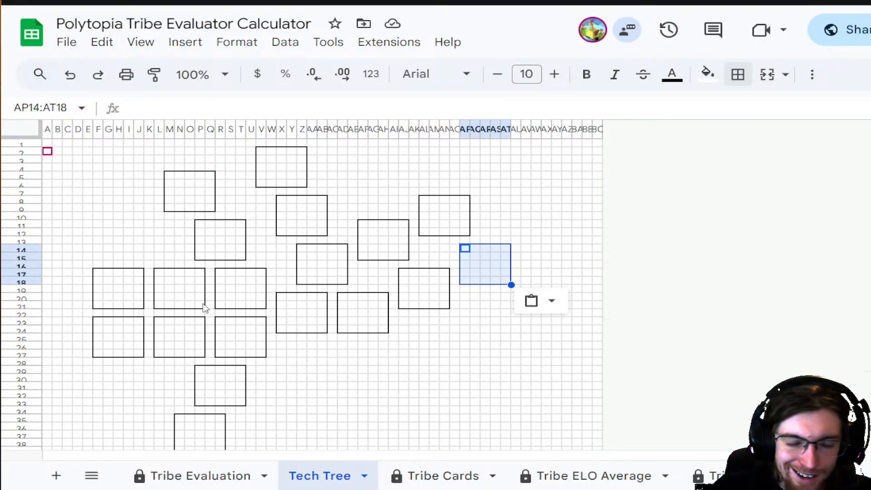
- Paste boxes at Y26, AD31, AI25, AI36 and AN30
{"action": "scroll", "coordinate": [371, 315], "scroll_direction": "down", "scroll_amount": 2}
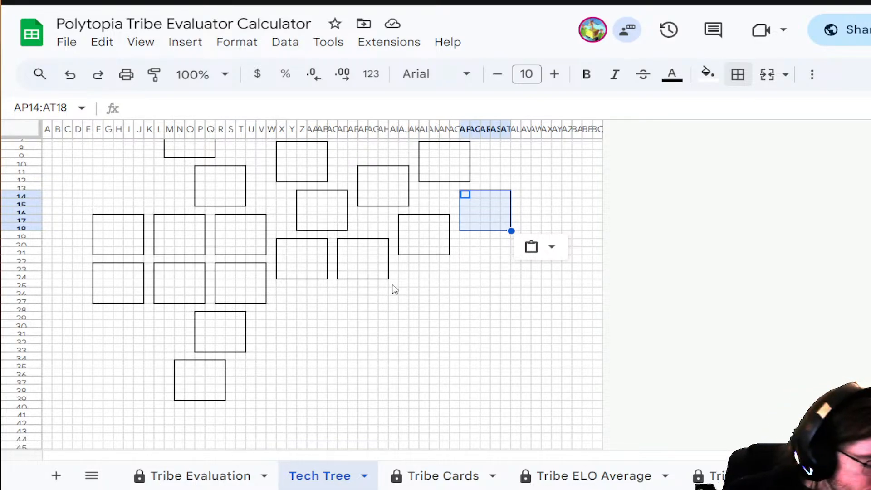
{"action": "left_click", "coordinate": [293, 293]}
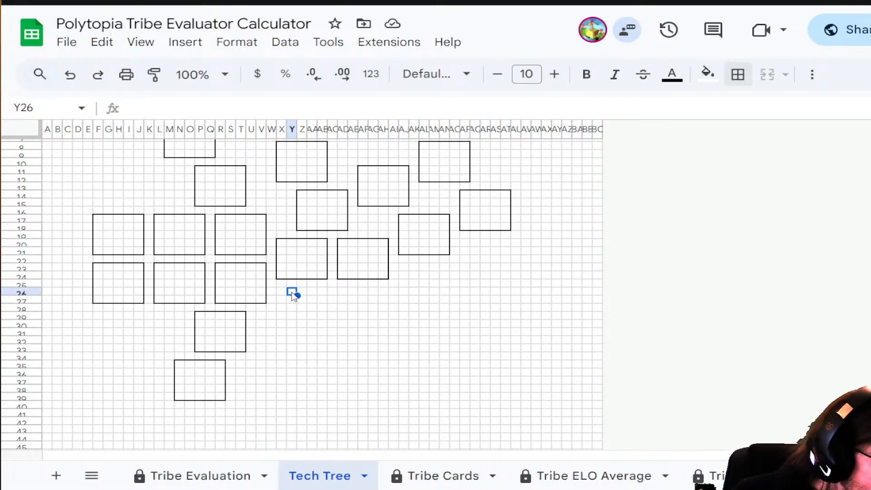
{"action": "key", "text": "ctrl+v"}
{"action": "left_click", "coordinate": [485, 333]}
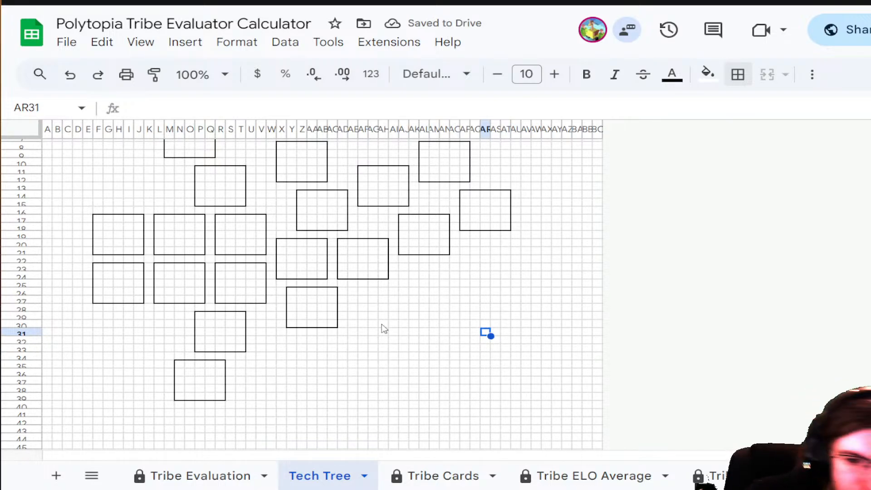
{"action": "left_click", "coordinate": [343, 337]}
{"action": "key", "text": "ctrl+v"}
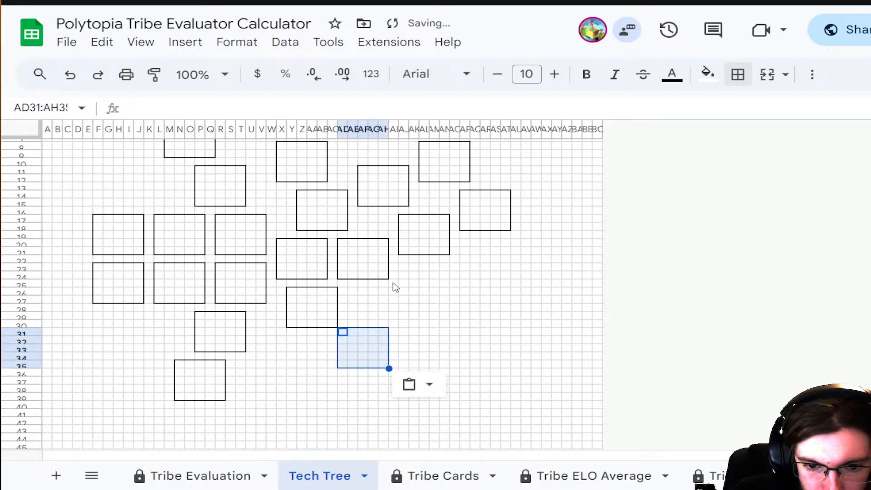
{"action": "left_click", "coordinate": [395, 284]}
{"action": "key", "text": "ctrl+v"}
{"action": "left_click", "coordinate": [394, 375]}
{"action": "key", "text": "ctrl+v"}
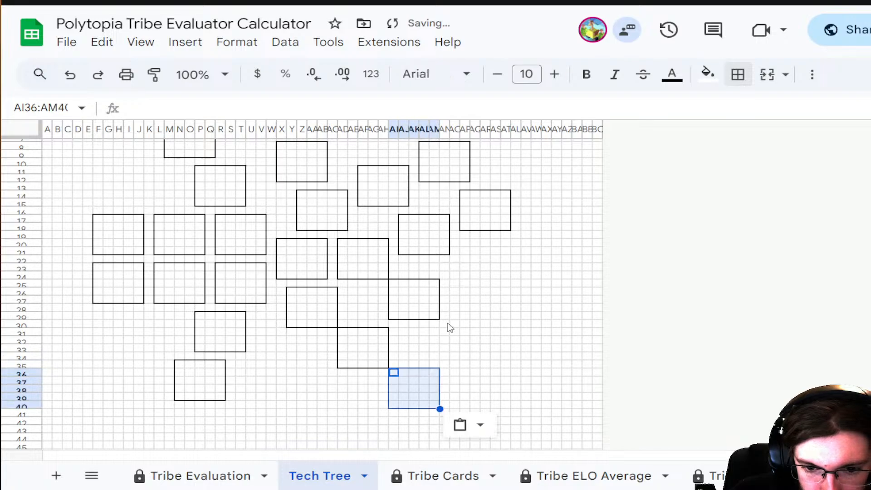
{"action": "left_click", "coordinate": [447, 325]}
{"action": "key", "text": "ctrl+v"}
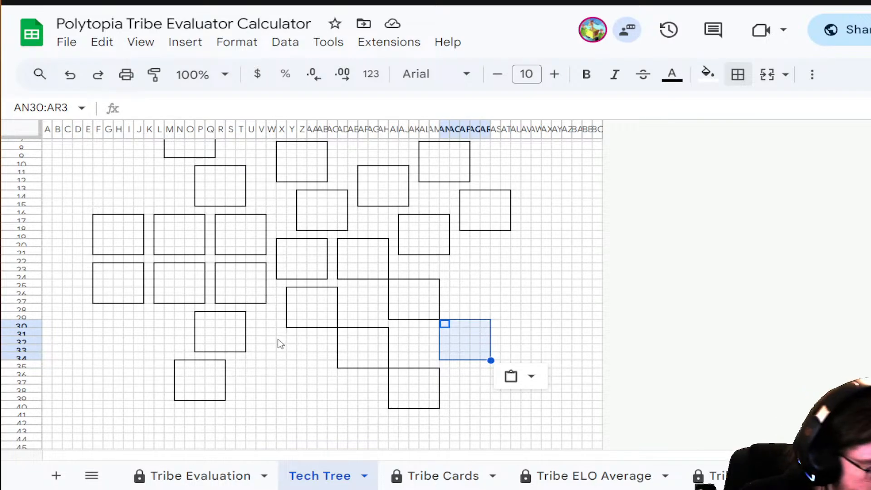
- Paste the last two boxes at W32:AA36 and U38:Y42
{"action": "left_click", "coordinate": [274, 341]}
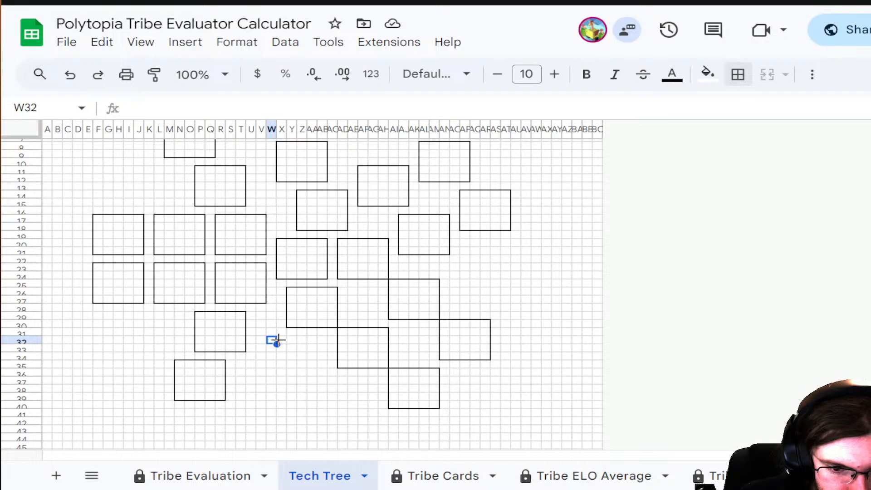
{"action": "key", "text": "ctrl+v"}
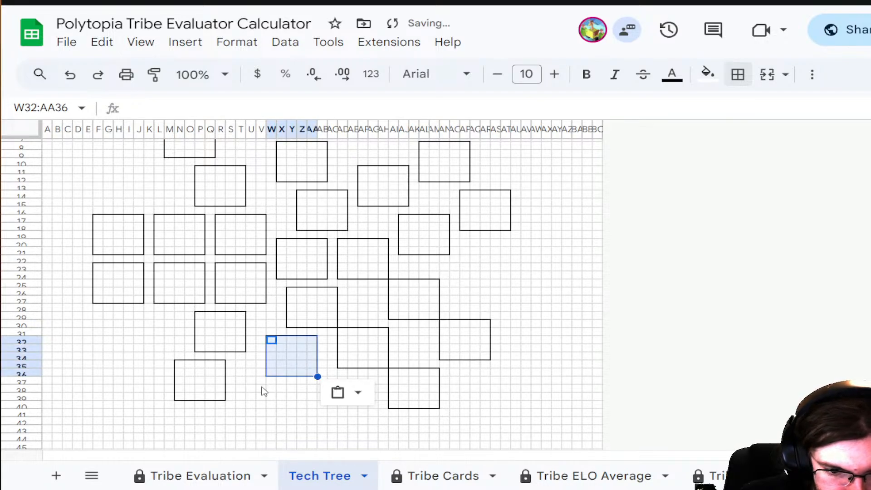
{"action": "left_click", "coordinate": [251, 390]}
{"action": "key", "text": "ctrl+v"}
{"action": "scroll", "coordinate": [619, 289], "scroll_direction": "up", "scroll_amount": 3}
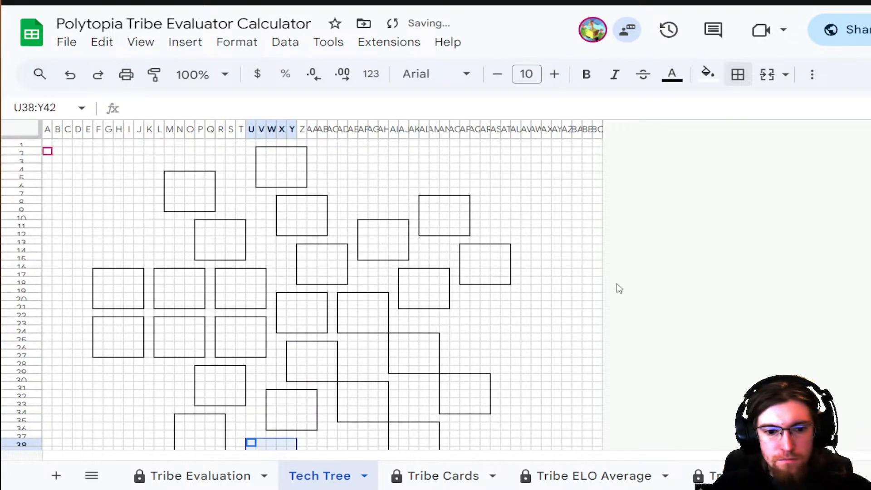
{"action": "scroll", "coordinate": [618, 289], "scroll_direction": "down", "scroll_amount": 3}
{"action": "scroll", "coordinate": [618, 288], "scroll_direction": "up", "scroll_amount": 3}
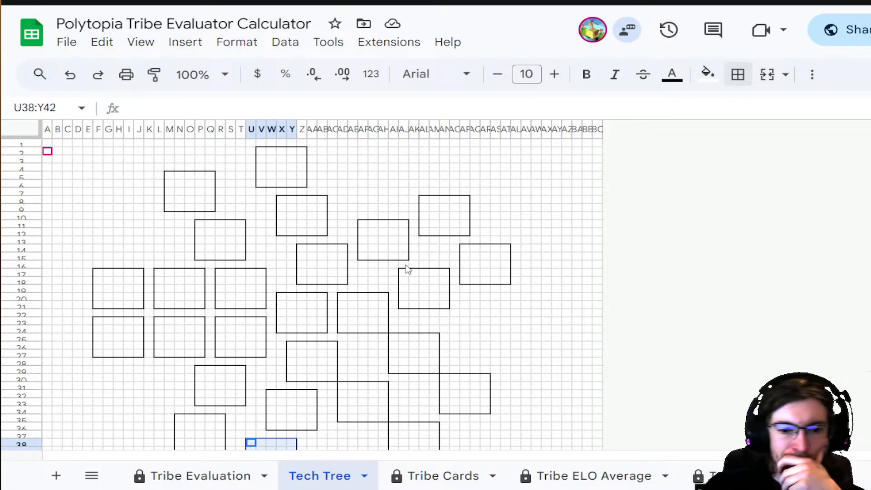
{"action": "scroll", "coordinate": [585, 280], "scroll_direction": "down", "scroll_amount": 3}
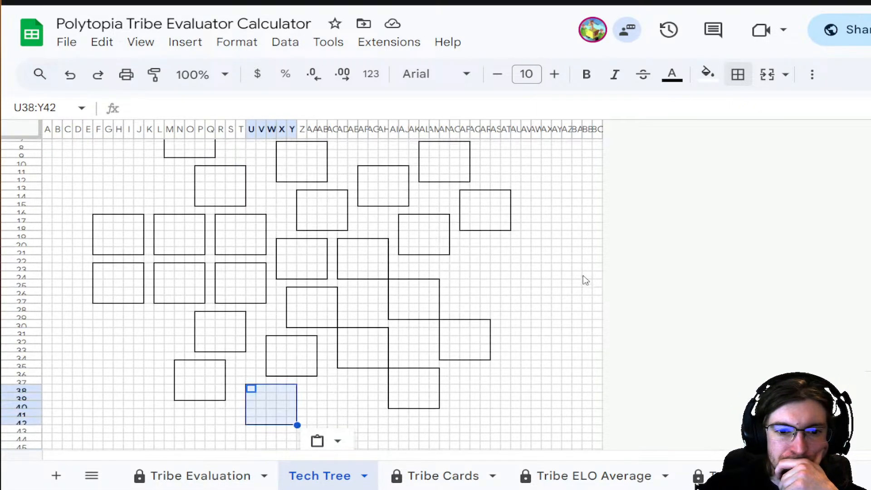
- Apply All borders to X20:AB24 so every cell in the box is outlined
{"action": "scroll", "coordinate": [586, 280], "scroll_direction": "up", "scroll_amount": 3}
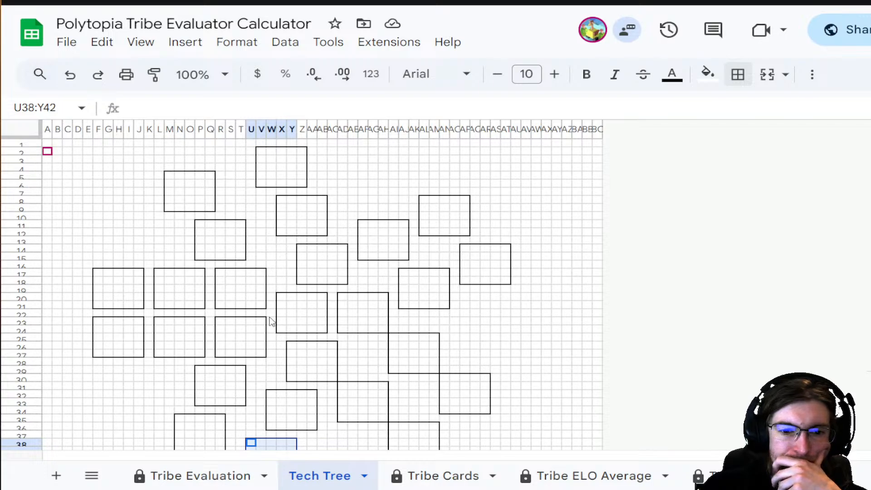
{"action": "left_click", "coordinate": [302, 306]}
{"action": "left_click", "coordinate": [302, 315]}
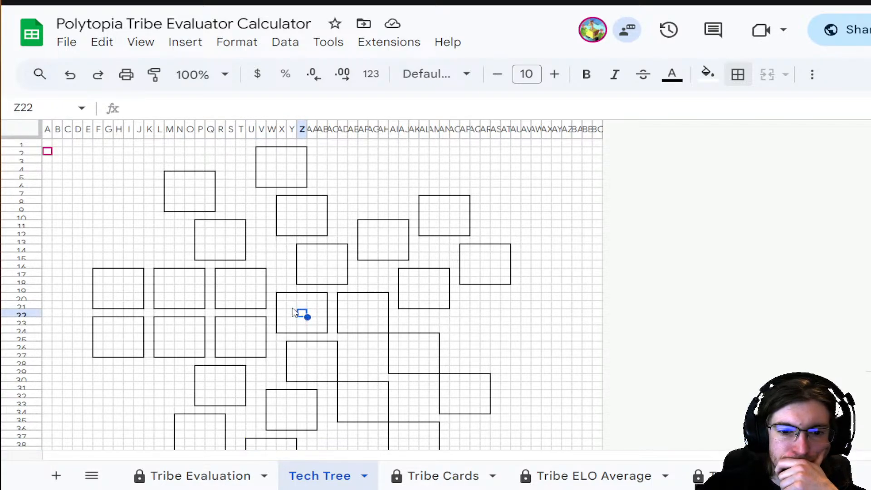
{"action": "left_click_drag", "start_coordinate": [282, 298], "coordinate": [324, 330]}
{"action": "left_click", "coordinate": [738, 74]}
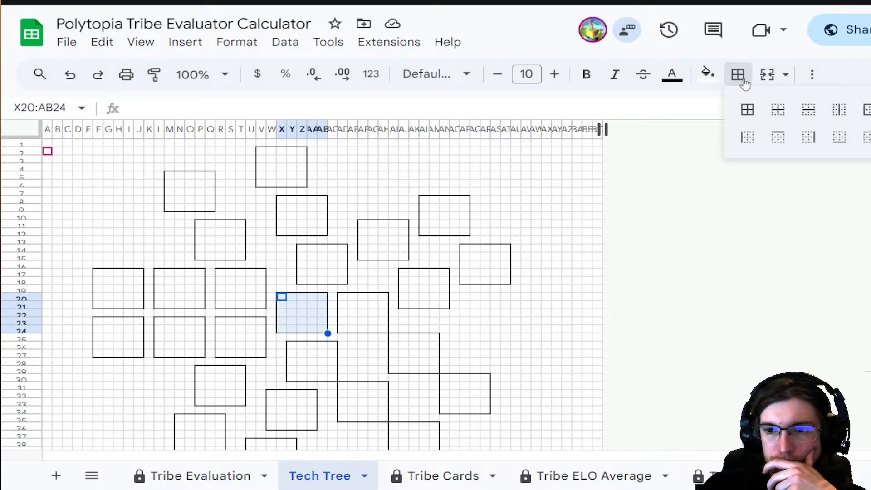
{"action": "left_click", "coordinate": [747, 109]}
{"action": "key", "text": "ctrl+Right"}
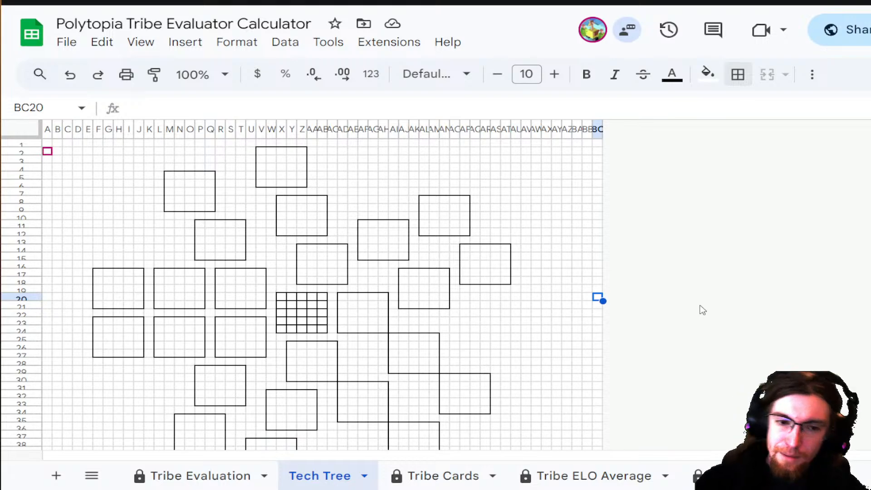
{"action": "left_click_drag", "start_coordinate": [169, 177], "coordinate": [213, 212]}
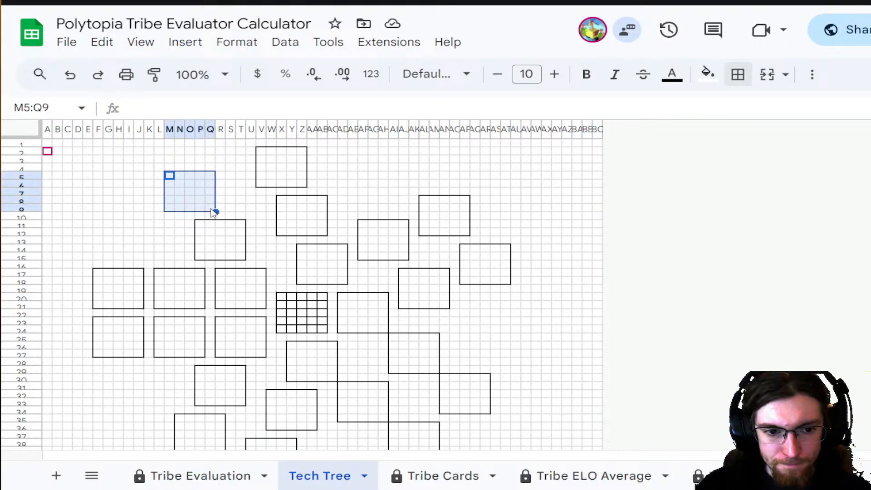
{"action": "left_click", "coordinate": [768, 74]}
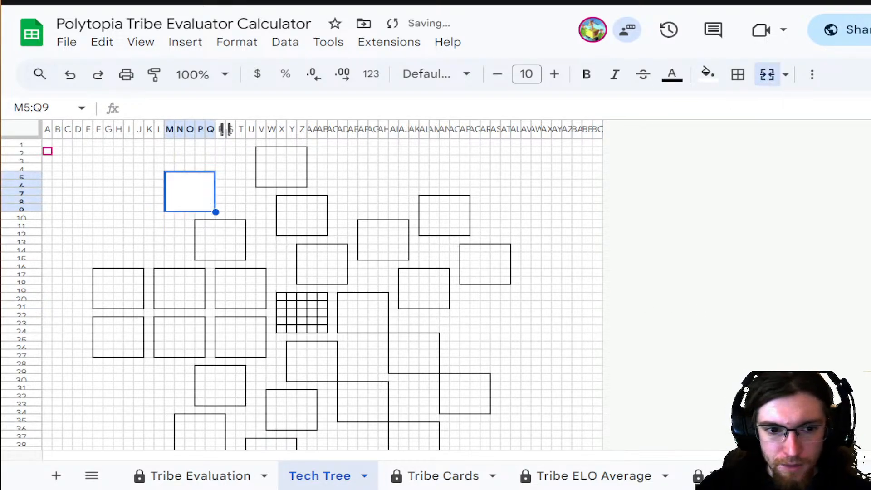
{"action": "left_click_drag", "start_coordinate": [261, 153], "coordinate": [305, 187]}
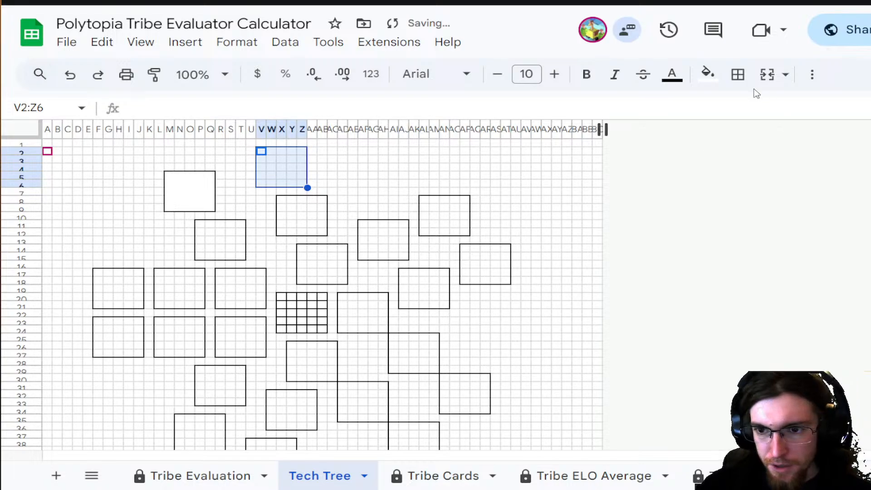
{"action": "left_click", "coordinate": [768, 74]}
{"action": "left_click_drag", "start_coordinate": [426, 193], "coordinate": [499, 234]}
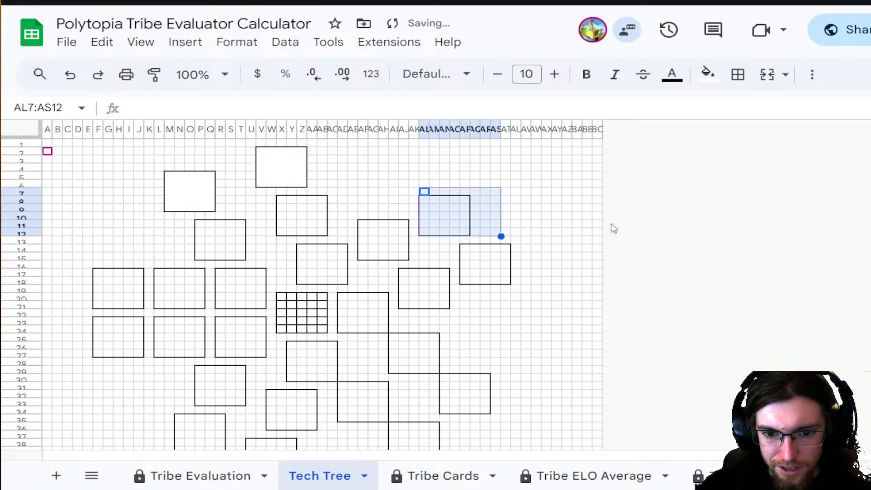
{"action": "left_click", "coordinate": [597, 226]}
{"action": "left_click_drag", "start_coordinate": [424, 199], "coordinate": [467, 233]}
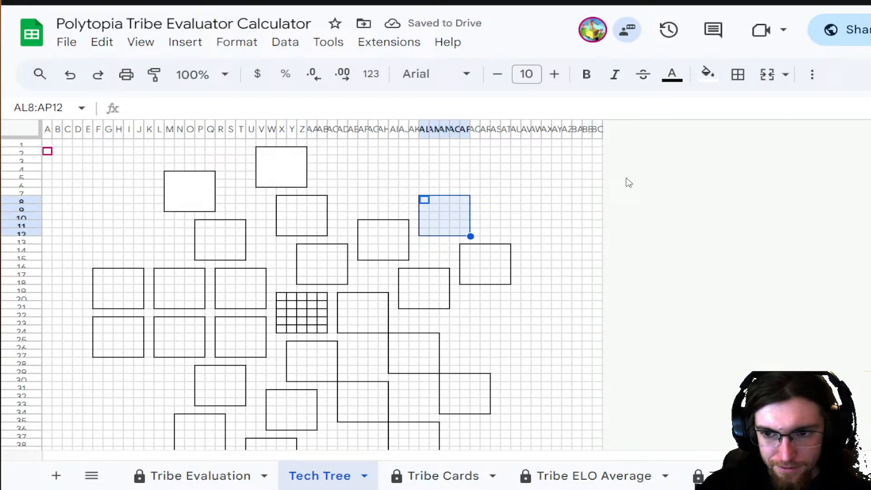
{"action": "left_click", "coordinate": [767, 74]}
{"action": "left_click_drag", "start_coordinate": [278, 200], "coordinate": [324, 233]}
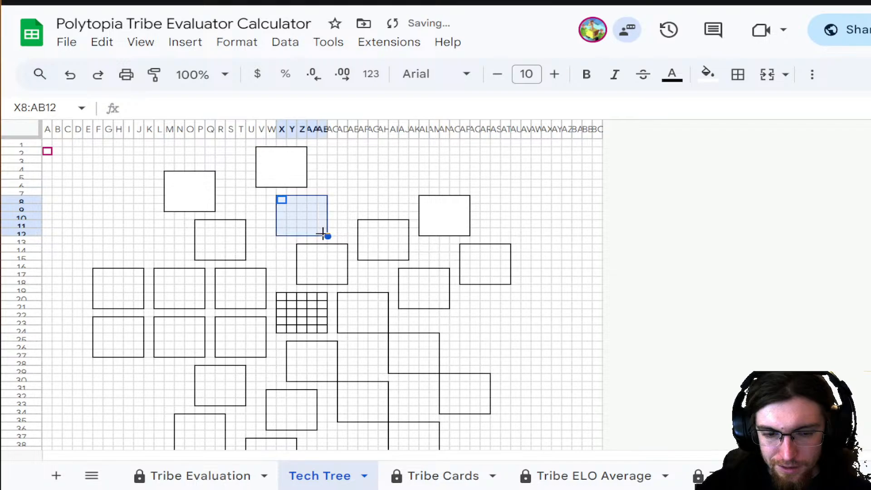
{"action": "left_click", "coordinate": [768, 74]}
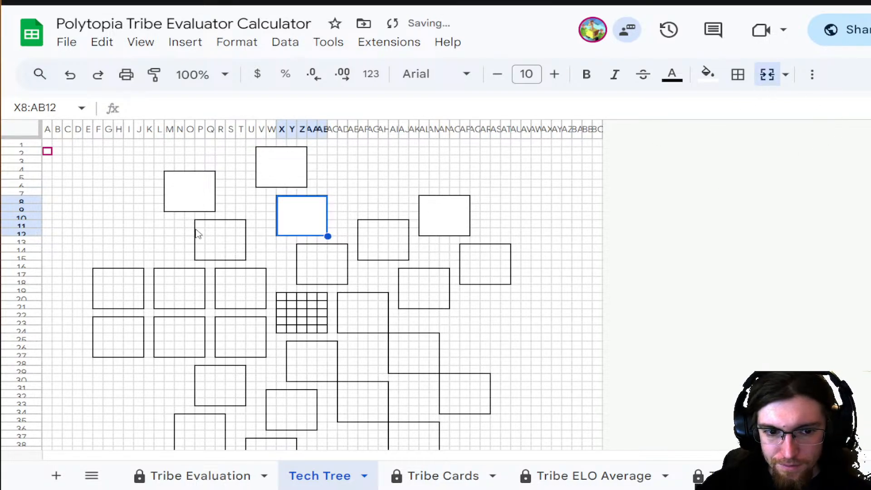
{"action": "left_click_drag", "start_coordinate": [201, 224], "coordinate": [239, 255]}
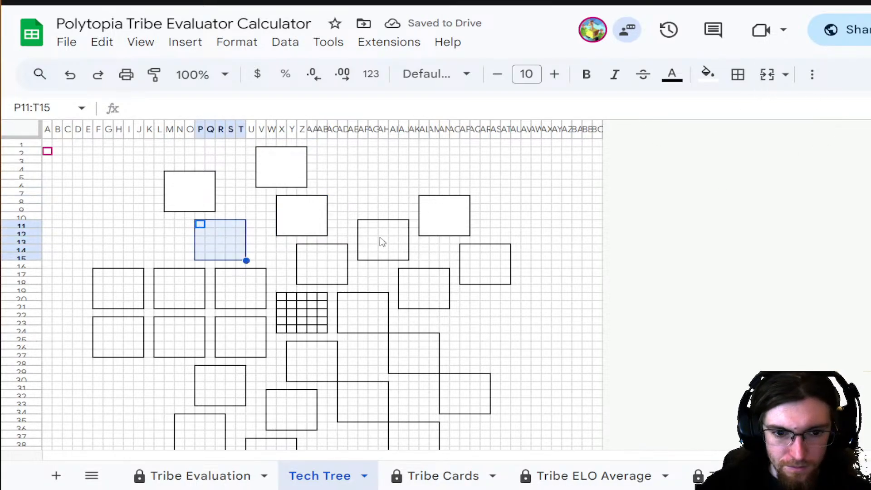
{"action": "left_click", "coordinate": [767, 75]}
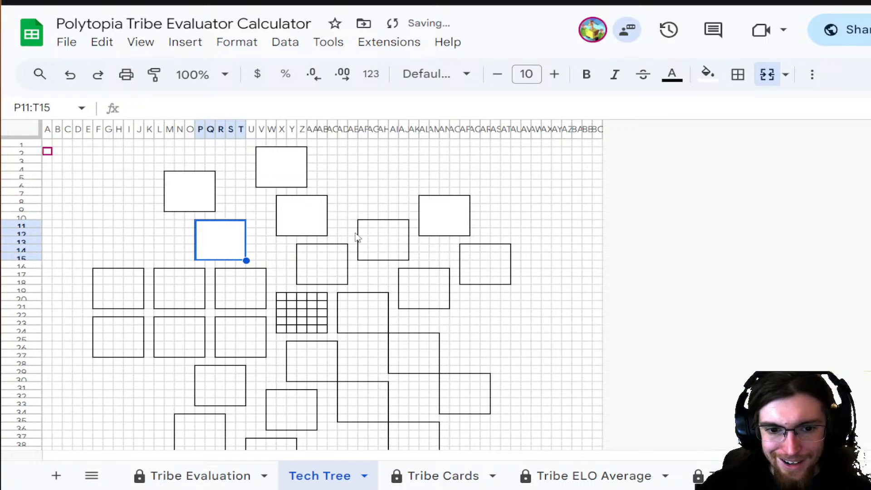
{"action": "key", "text": "ctrl+z"}
{"action": "key", "text": "ctrl+z"}
{"action": "key", "text": "ctrl+z"}
{"action": "key", "text": "ctrl+z"}
{"action": "key", "text": "ctrl+z"}
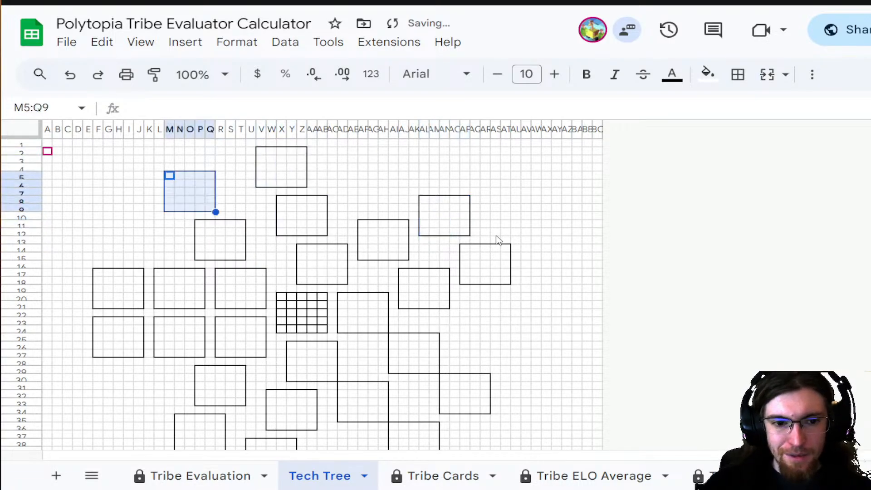
{"action": "left_click", "coordinate": [537, 225]}
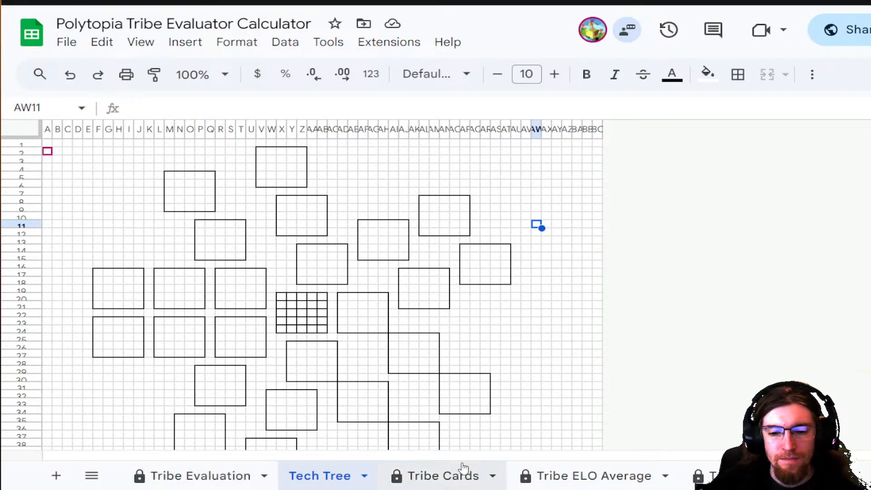
- Open the Research Tracker sheet
{"action": "scroll", "coordinate": [418, 476], "scroll_direction": "down", "scroll_amount": 5}
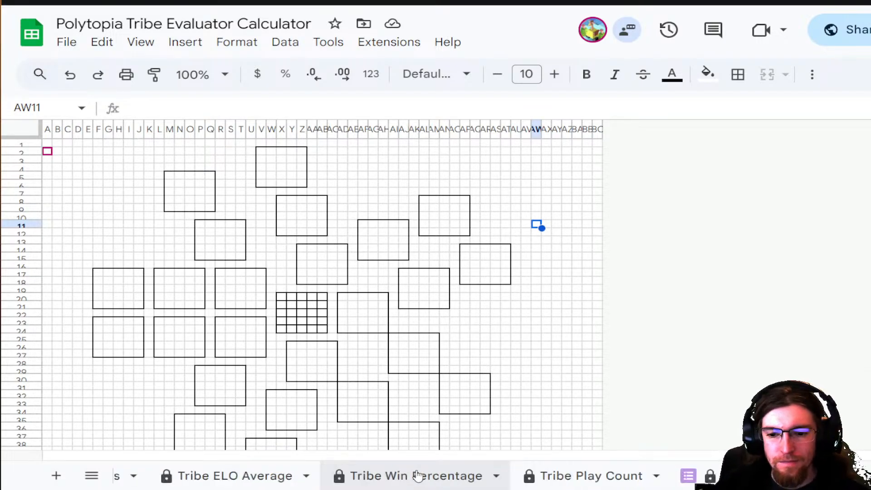
{"action": "scroll", "coordinate": [417, 476], "scroll_direction": "down", "scroll_amount": 8}
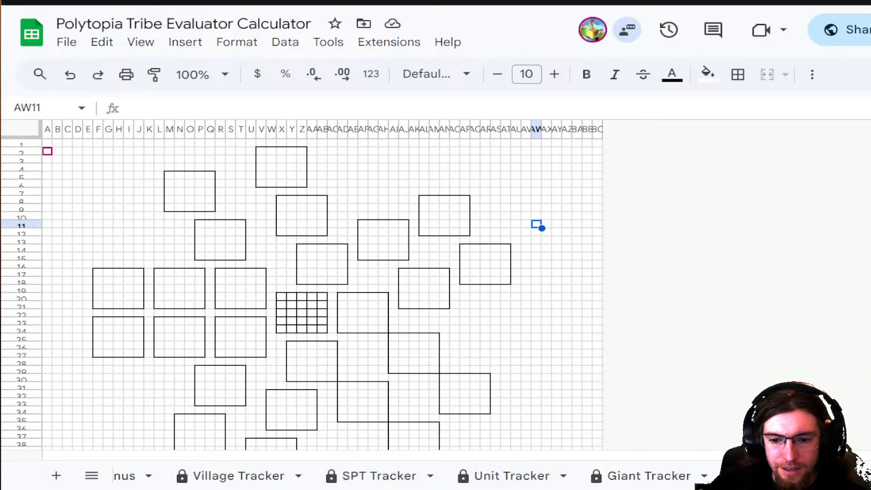
{"action": "left_click", "coordinate": [676, 486]}
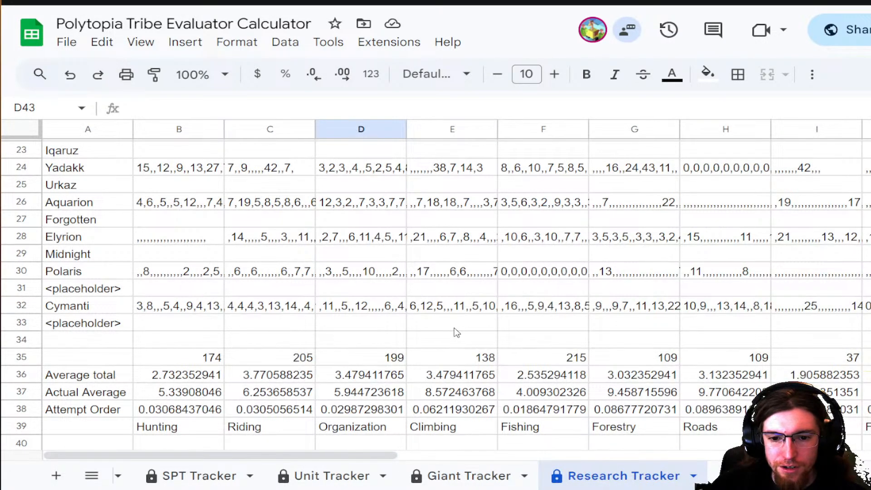
- Look over the Research Tracker, then go to the Tribe Evaluation sheet and its tech research order
{"action": "scroll", "coordinate": [446, 340], "scroll_direction": "down", "scroll_amount": 4}
{"action": "scroll", "coordinate": [446, 339], "scroll_direction": "up", "scroll_amount": 6}
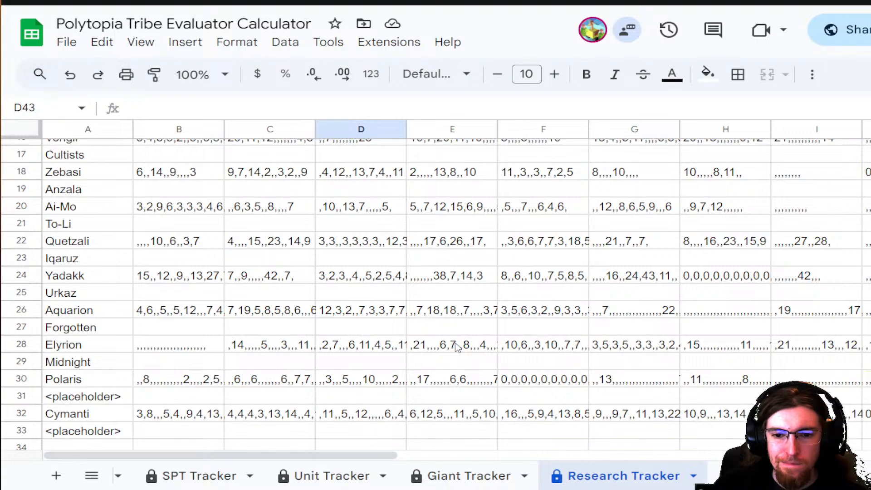
{"action": "scroll", "coordinate": [458, 347], "scroll_direction": "down", "scroll_amount": 4}
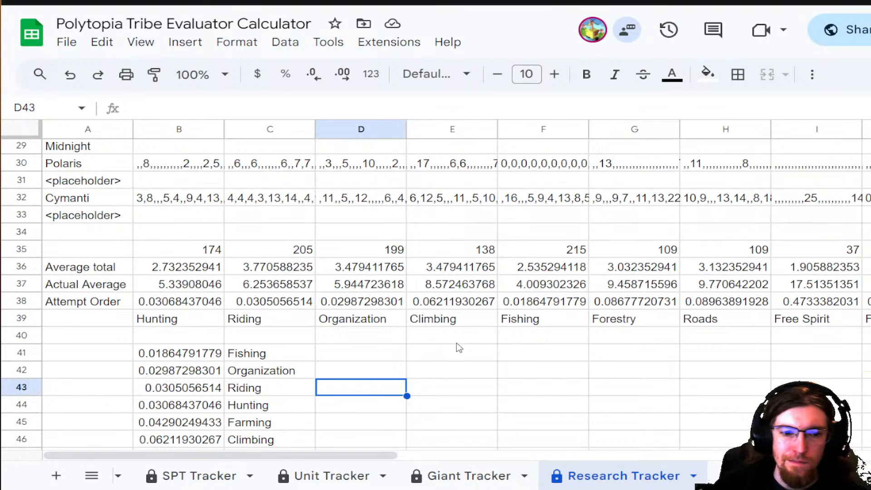
{"action": "scroll", "coordinate": [458, 348], "scroll_direction": "up", "scroll_amount": 9}
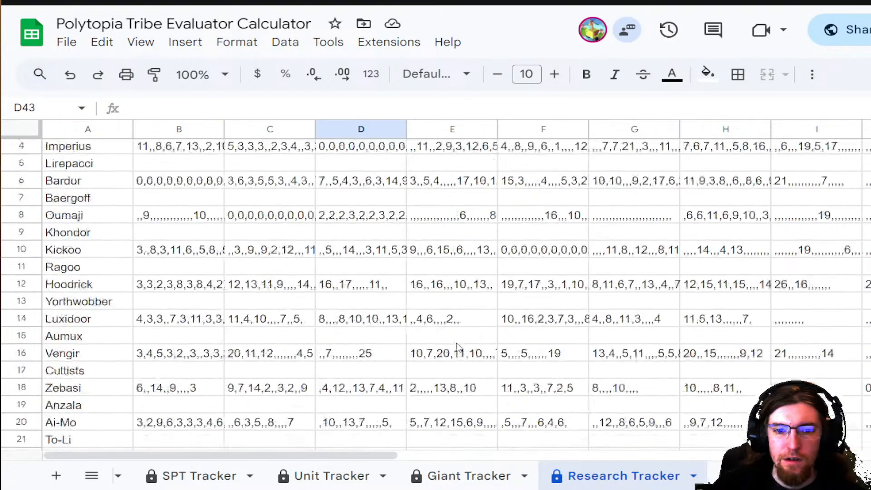
{"action": "scroll", "coordinate": [459, 347], "scroll_direction": "down", "scroll_amount": 8}
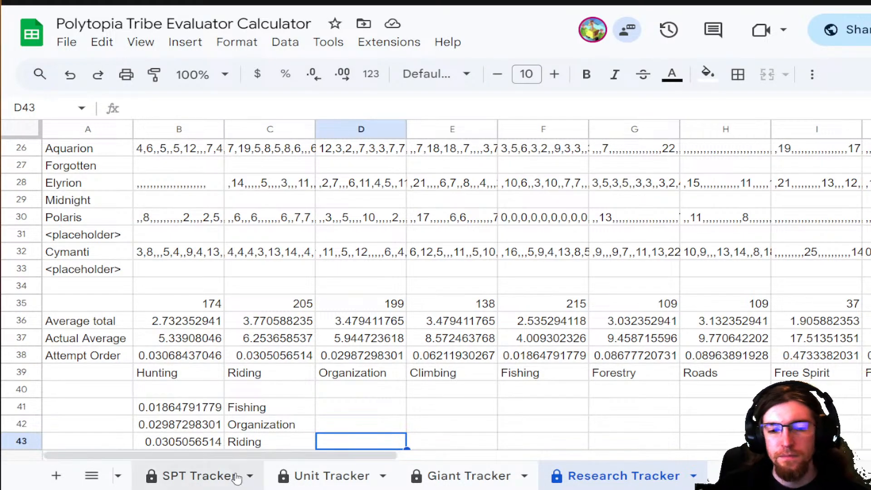
{"action": "scroll", "coordinate": [236, 476], "scroll_direction": "up", "scroll_amount": 8}
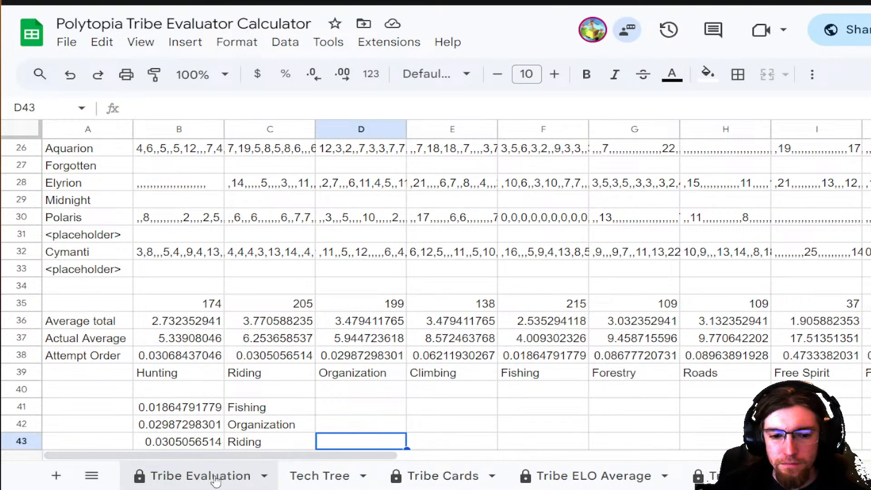
{"action": "left_click", "coordinate": [216, 479]}
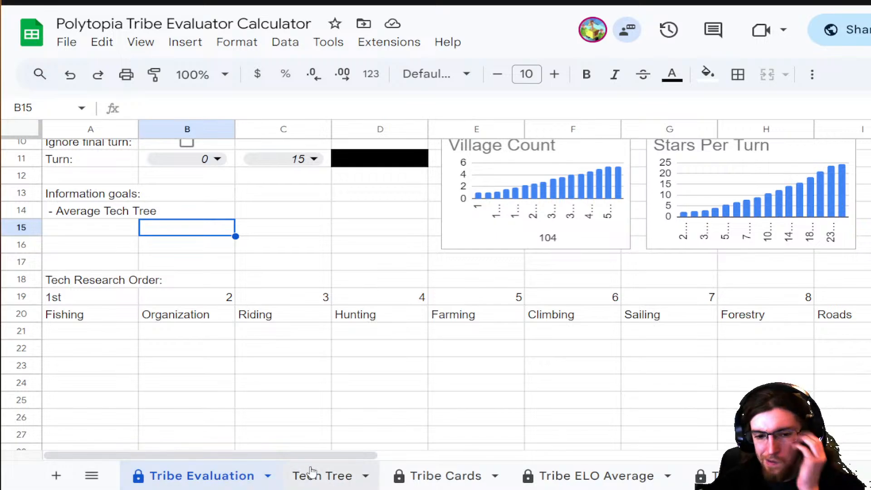
- Return to the Tech Tree sheet with its layout of outlined boxes
{"action": "left_click", "coordinate": [323, 475]}
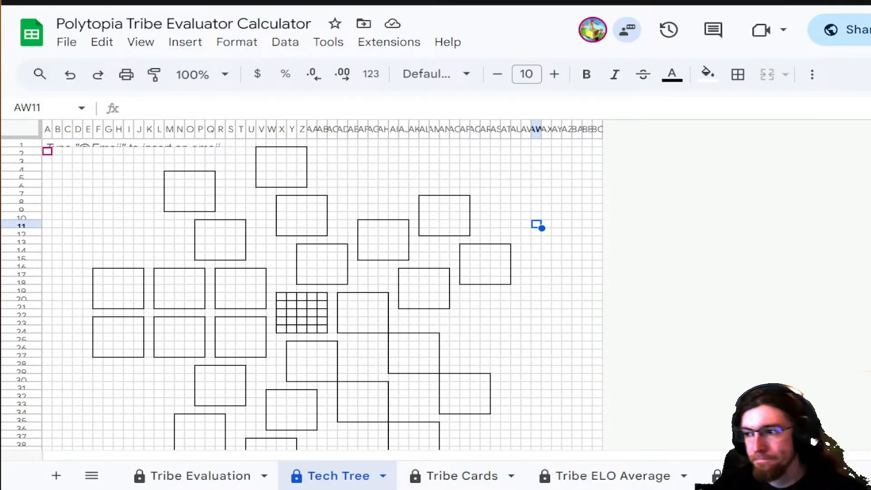
- Merge the first box's bottom row M9:Q9 into one label cell
{"action": "scroll", "coordinate": [302, 294], "scroll_direction": "down", "scroll_amount": 5}
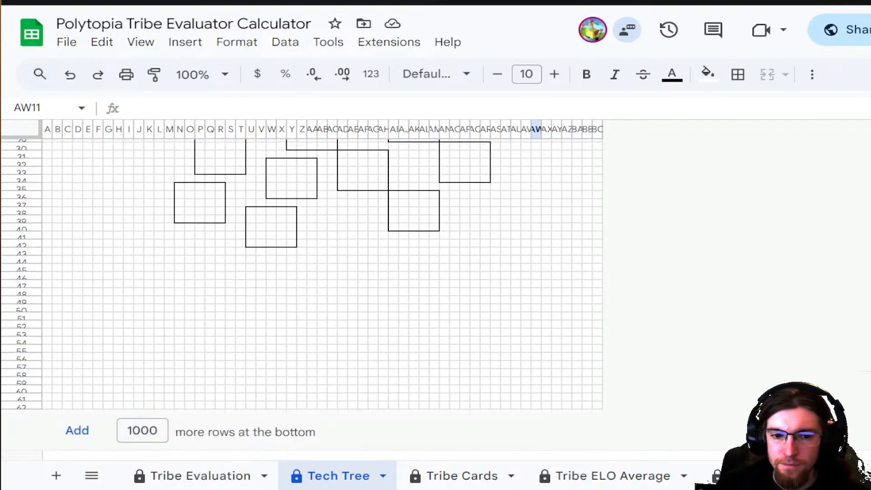
{"action": "scroll", "coordinate": [302, 294], "scroll_direction": "up", "scroll_amount": 5}
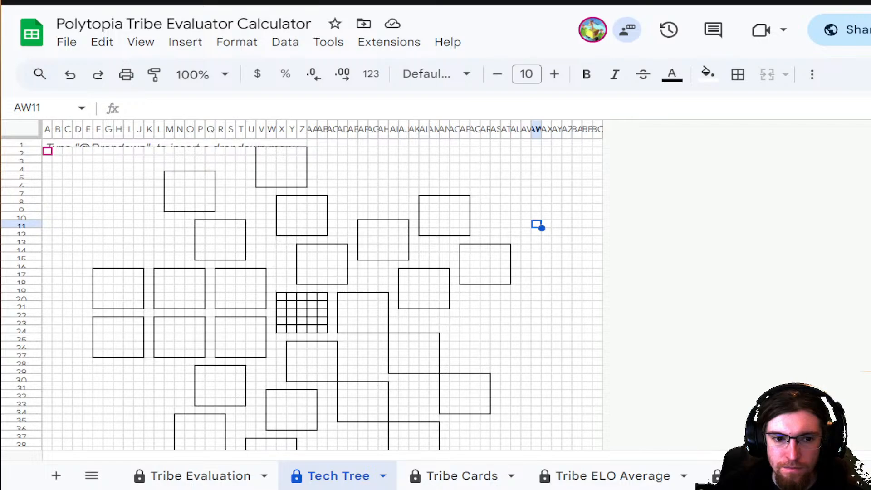
{"action": "left_click_drag", "start_coordinate": [170, 208], "coordinate": [211, 211]}
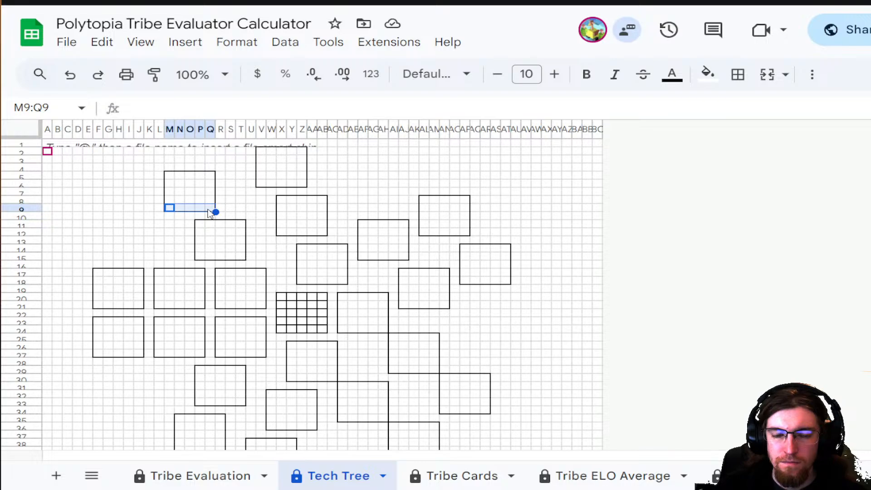
{"action": "left_click", "coordinate": [767, 74]}
{"action": "left_click", "coordinate": [251, 178]}
- Copy the whole first box M5:Q9, including its merged label row
{"action": "left_click", "coordinate": [171, 178]}
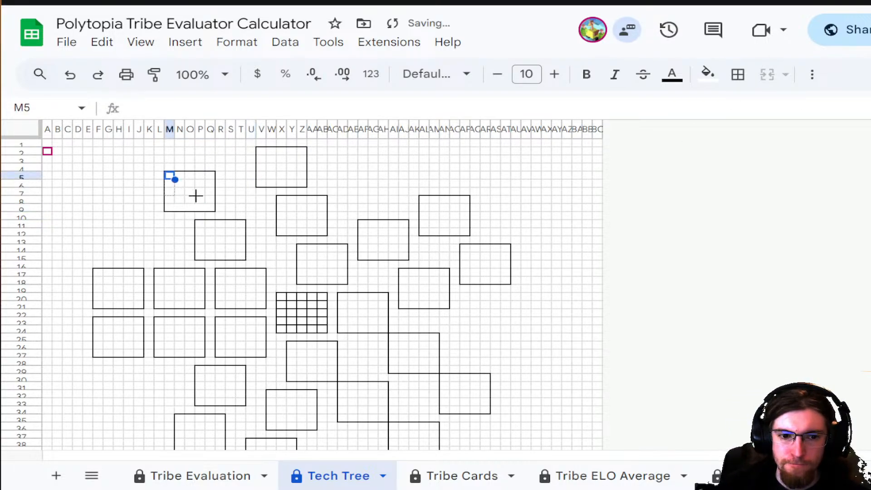
{"action": "left_click_drag", "start_coordinate": [212, 207], "coordinate": [213, 207]}
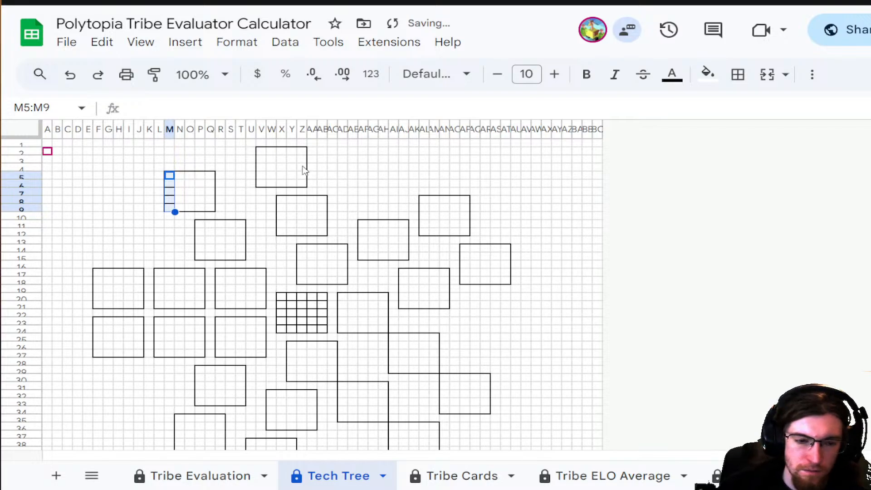
{"action": "key", "text": "ctrl+z"}
{"action": "left_click", "coordinate": [373, 151]}
{"action": "left_click_drag", "start_coordinate": [173, 182], "coordinate": [214, 211]}
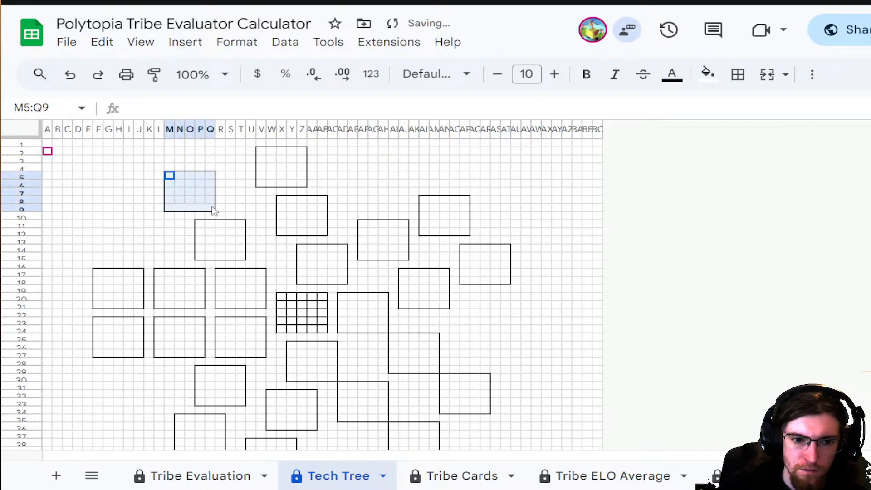
{"action": "key", "text": "ctrl+c"}
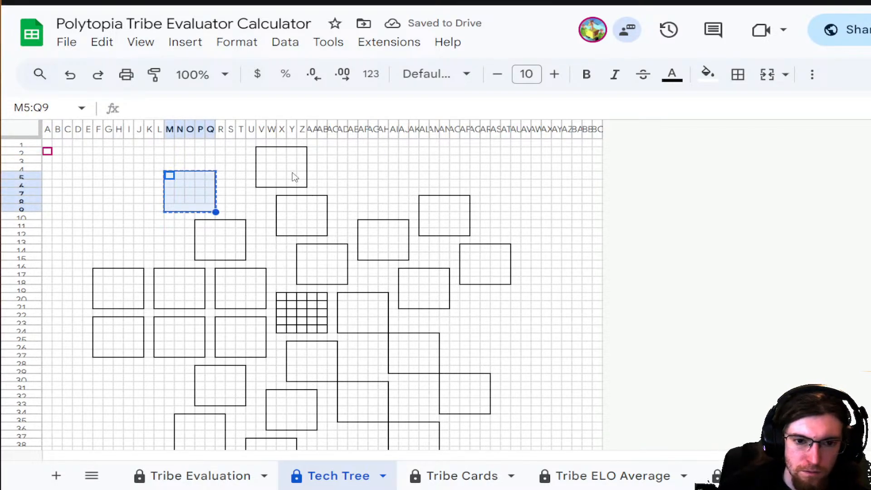
- Paste the box at V2, AL8, X8, P11, AF11, Z14, R17, L17, F17, F23, L23, R23 and N35
{"action": "left_click", "coordinate": [262, 153]}
{"action": "key", "text": "ctrl+v"}
{"action": "left_click", "coordinate": [425, 202]}
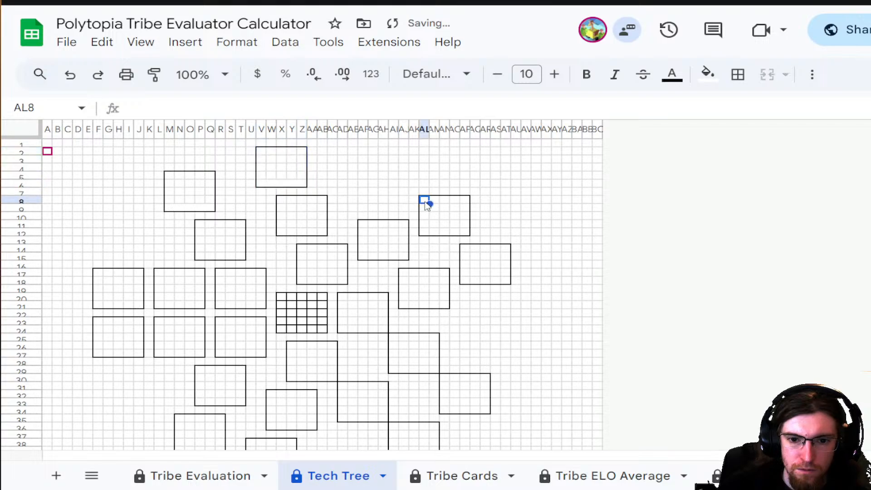
{"action": "key", "text": "ctrl+v"}
{"action": "left_click", "coordinate": [282, 200]}
{"action": "key", "text": "ctrl+v"}
{"action": "left_click", "coordinate": [201, 226]}
{"action": "key", "text": "ctrl+v"}
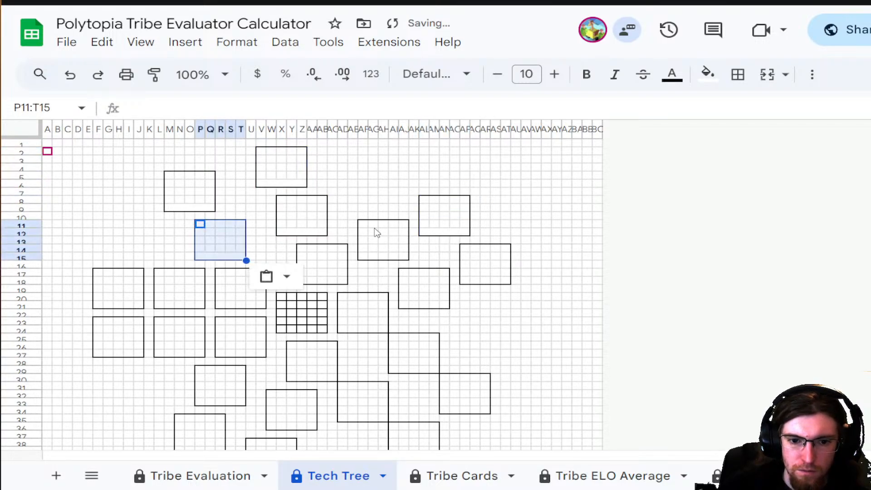
{"action": "left_click", "coordinate": [363, 224]}
{"action": "key", "text": "ctrl+v"}
{"action": "left_click", "coordinate": [303, 251]}
{"action": "key", "text": "ctrl+v"}
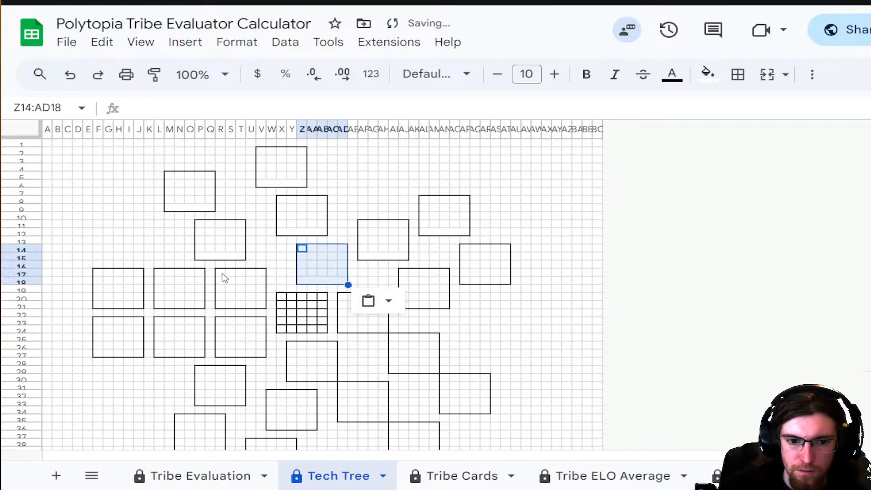
{"action": "left_click", "coordinate": [223, 275]}
{"action": "key", "text": "ctrl+v"}
{"action": "left_click", "coordinate": [157, 276]}
{"action": "key", "text": "ctrl+v"}
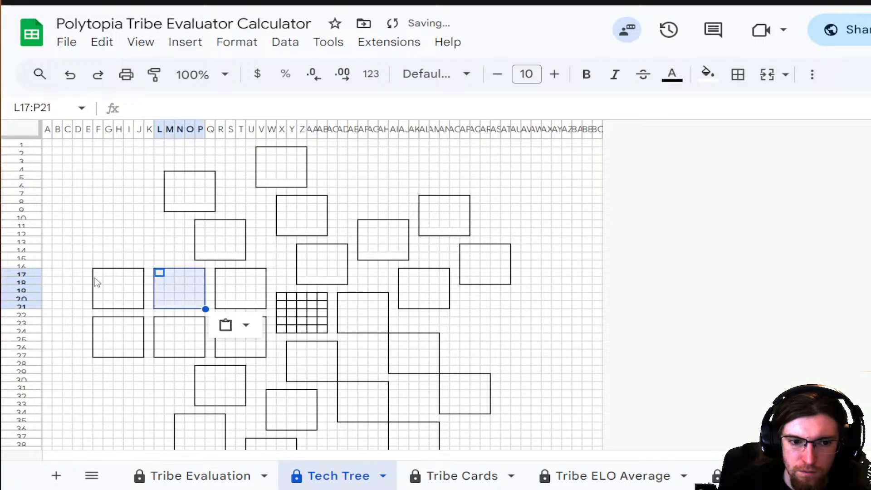
{"action": "left_click", "coordinate": [96, 275]}
{"action": "key", "text": "ctrl+v"}
{"action": "left_click", "coordinate": [96, 325]}
{"action": "key", "text": "ctrl+v"}
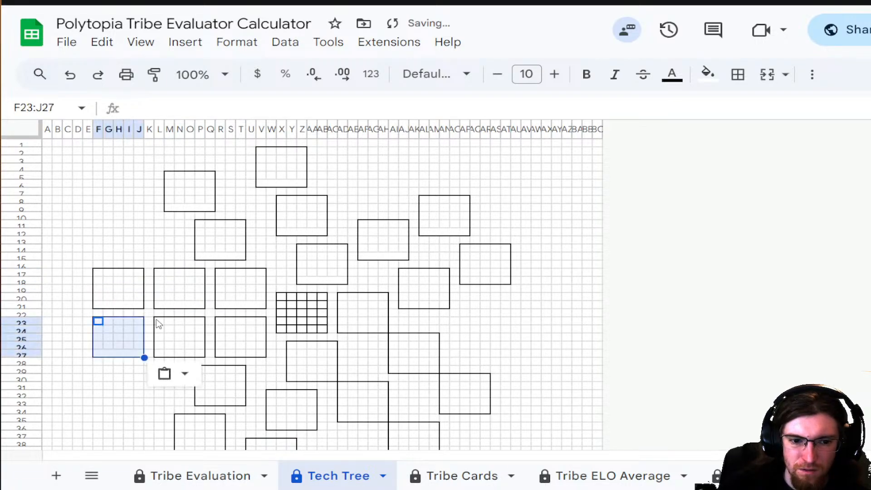
{"action": "left_click", "coordinate": [160, 317]}
{"action": "left_click", "coordinate": [160, 323]}
{"action": "key", "text": "ctrl+v"}
{"action": "left_click", "coordinate": [220, 322]}
{"action": "key", "text": "ctrl+v"}
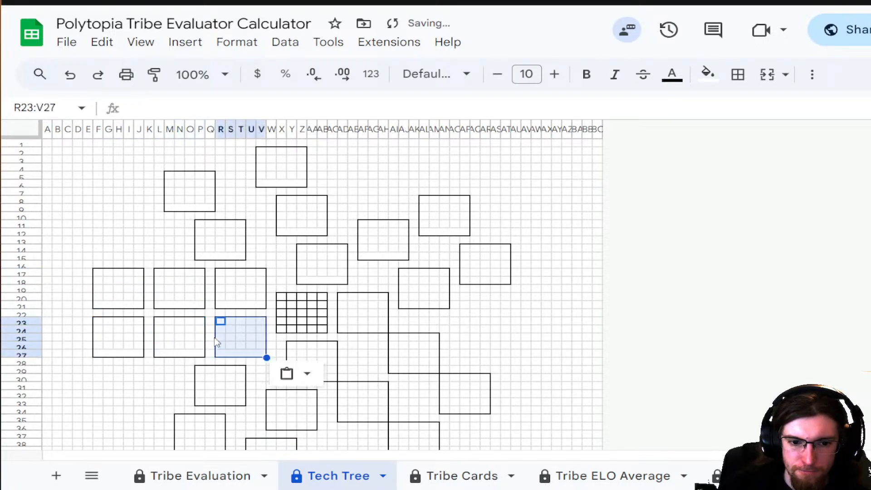
{"action": "left_click", "coordinate": [199, 370]}
{"action": "left_click", "coordinate": [184, 422]}
{"action": "key", "text": "ctrl+v"}
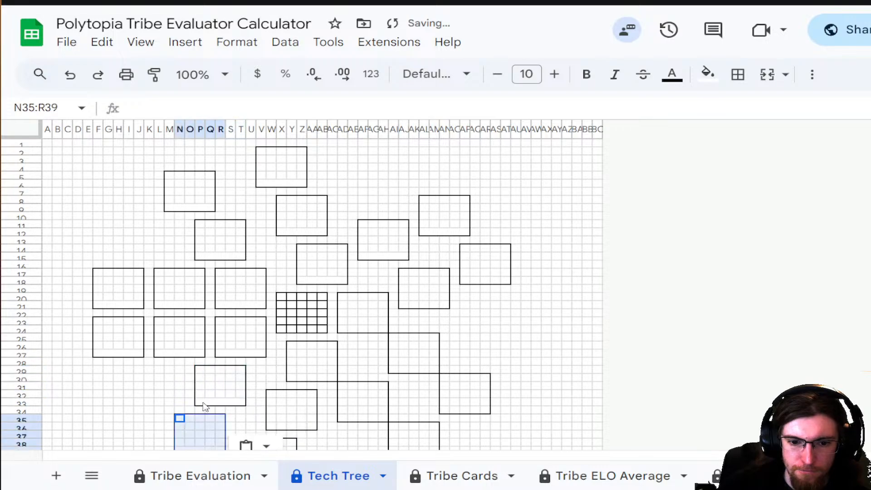
- Paste the box at AI36, AD31, Y26, W32, U38, AN30, AI25, AD20, AJ17 and AP14
{"action": "scroll", "coordinate": [438, 365], "scroll_direction": "down", "scroll_amount": 5}
{"action": "left_click", "coordinate": [393, 267]}
{"action": "key", "text": "ctrl+v"}
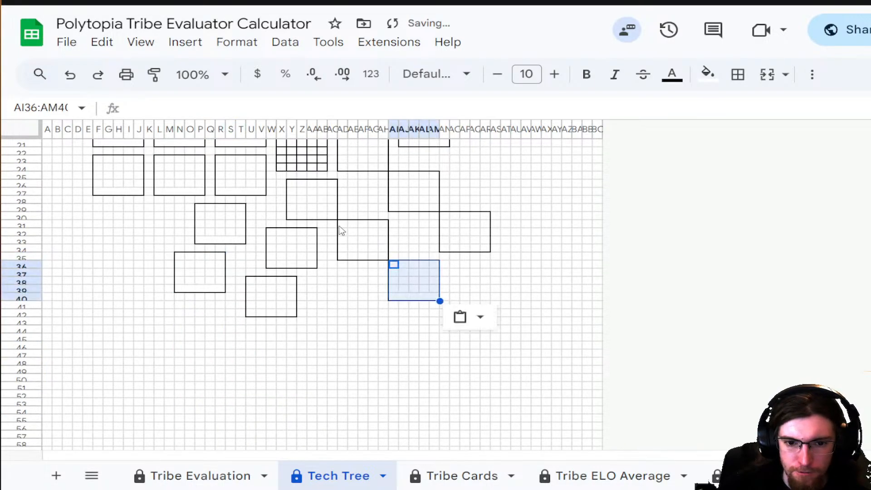
{"action": "left_click", "coordinate": [343, 228]}
{"action": "key", "text": "ctrl+v"}
{"action": "left_click", "coordinate": [293, 184]}
{"action": "key", "text": "ctrl+v"}
{"action": "left_click", "coordinate": [269, 232]}
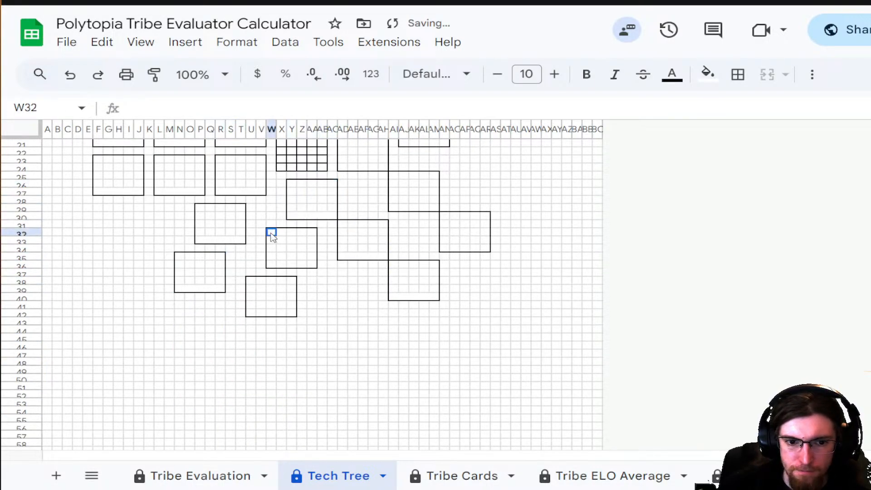
{"action": "key", "text": "ctrl+v"}
{"action": "left_click", "coordinate": [252, 281]}
{"action": "key", "text": "ctrl+v"}
{"action": "left_click", "coordinate": [445, 220]}
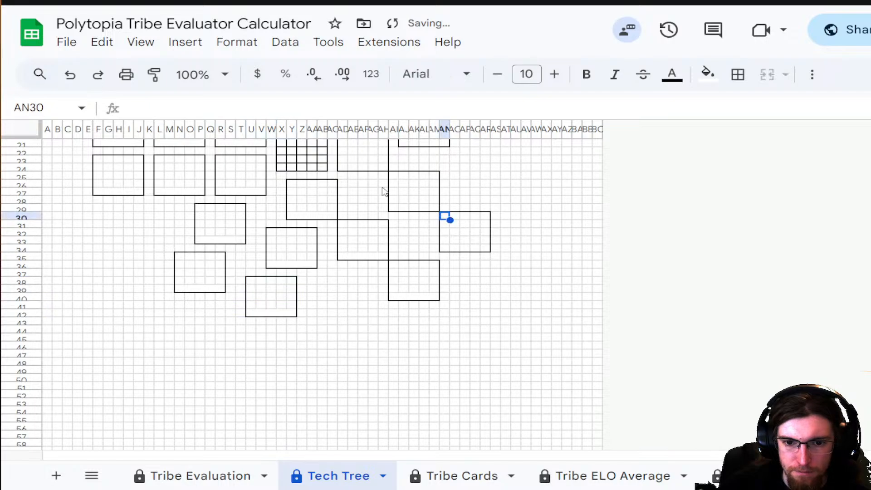
{"action": "key", "text": "ctrl+v"}
{"action": "left_click", "coordinate": [395, 177]}
{"action": "key", "text": "ctrl+v"}
{"action": "scroll", "coordinate": [366, 258], "scroll_direction": "up", "scroll_amount": 3}
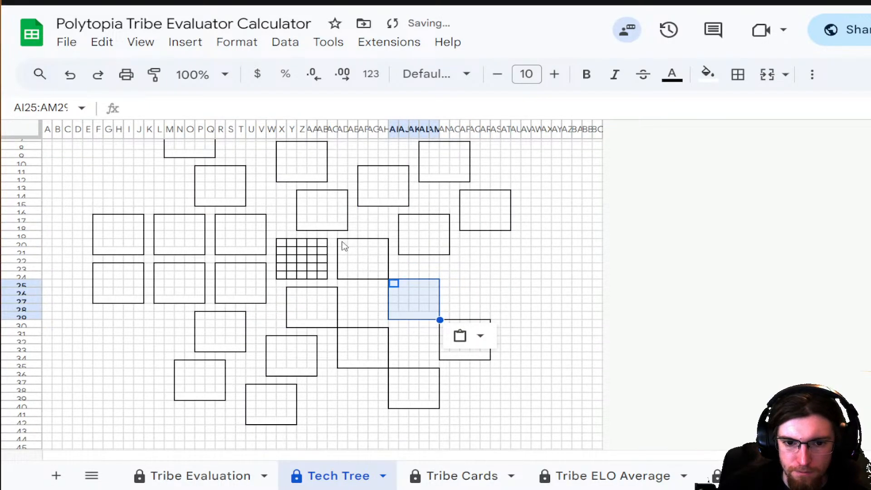
{"action": "left_click", "coordinate": [344, 245]}
{"action": "key", "text": "ctrl+v"}
{"action": "left_click", "coordinate": [402, 220]}
{"action": "key", "text": "ctrl+v"}
{"action": "left_click", "coordinate": [467, 194]}
{"action": "key", "text": "ctrl+v"}
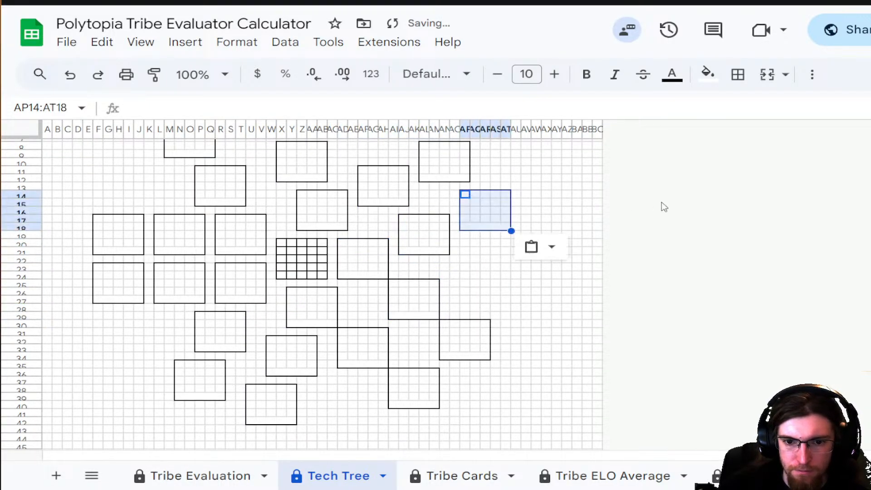
{"action": "left_click", "coordinate": [547, 187]}
{"action": "scroll", "coordinate": [613, 220], "scroll_direction": "up", "scroll_amount": 2}
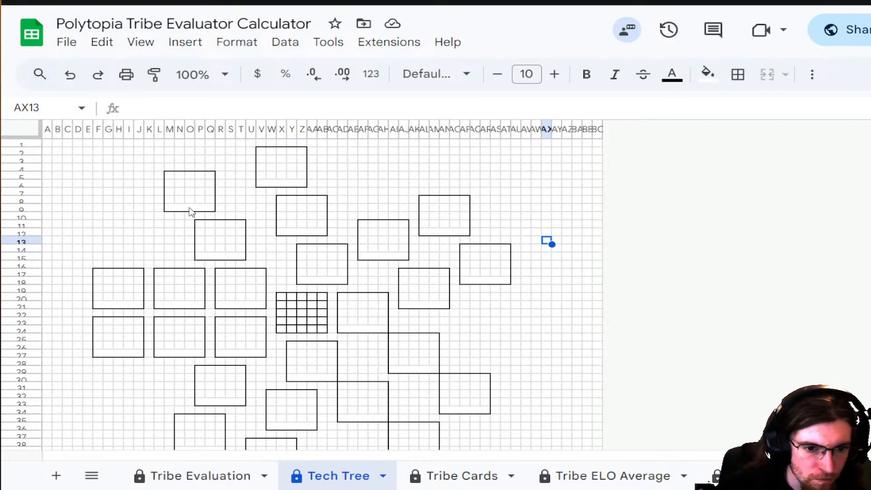
- Label the first box Mathematics and the box below it Forestry
{"action": "left_click", "coordinate": [190, 210]}
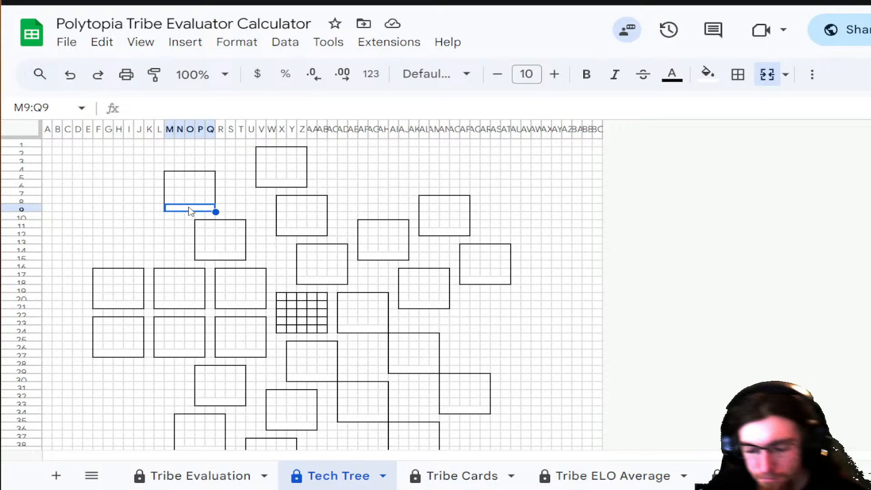
{"action": "type", "text": "Ma"}
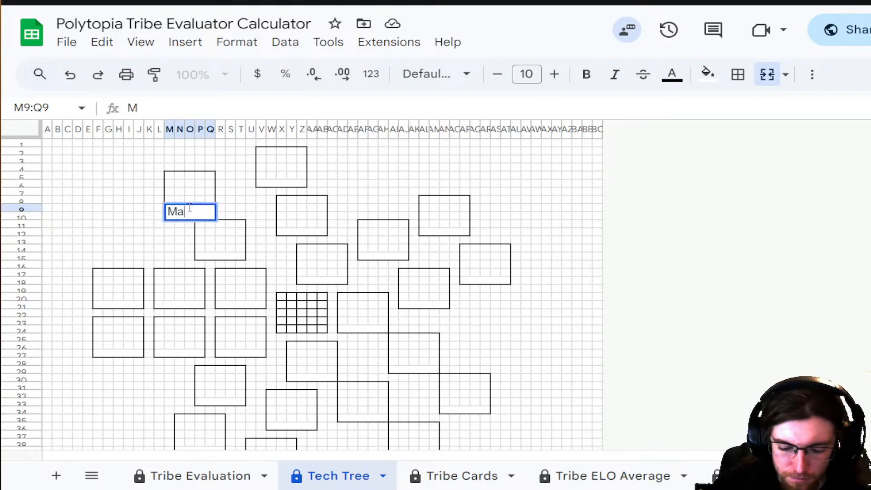
{"action": "type", "text": "thematics"}
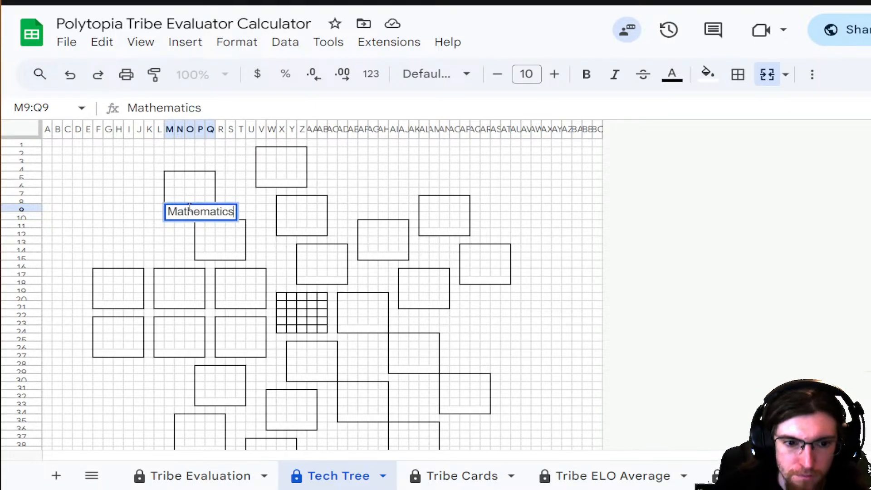
{"action": "key", "text": "Return"}
{"action": "left_click", "coordinate": [192, 212]}
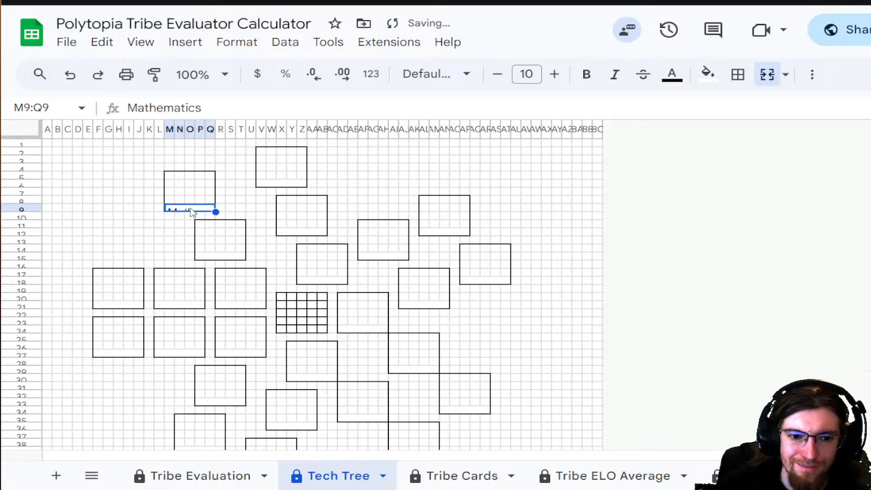
{"action": "left_click", "coordinate": [204, 250]}
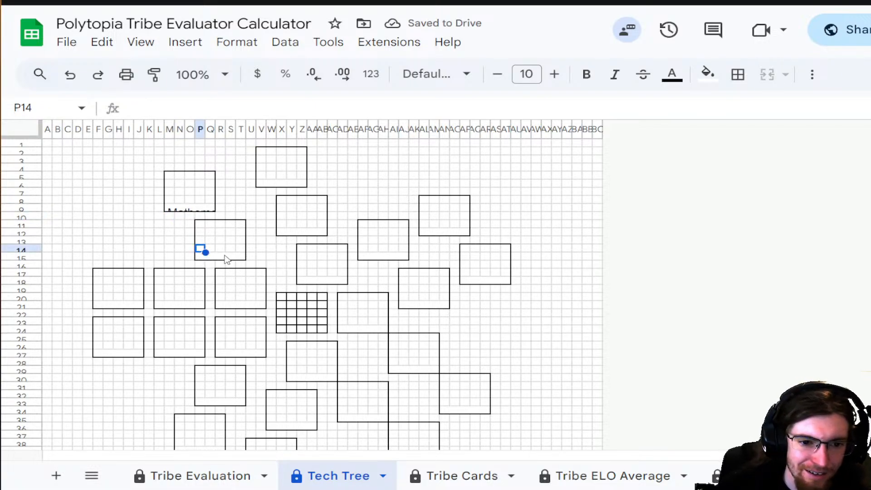
{"action": "left_click", "coordinate": [224, 256]}
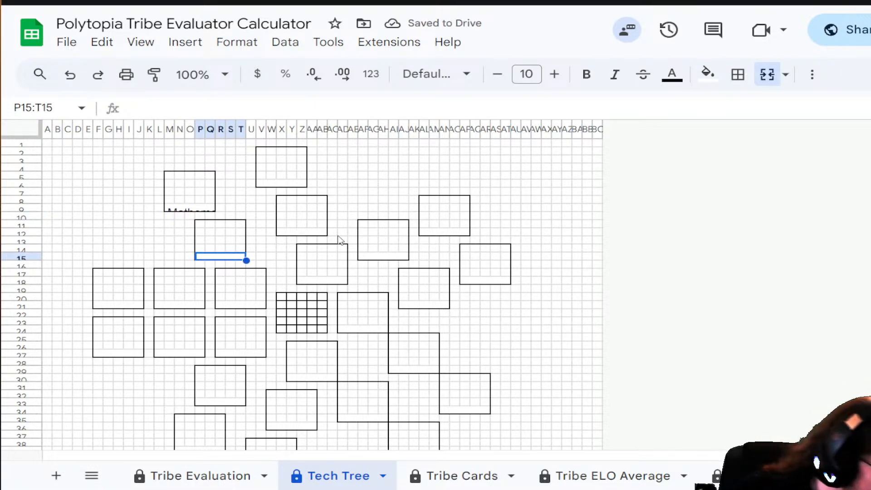
{"action": "type", "text": "Foresty"}
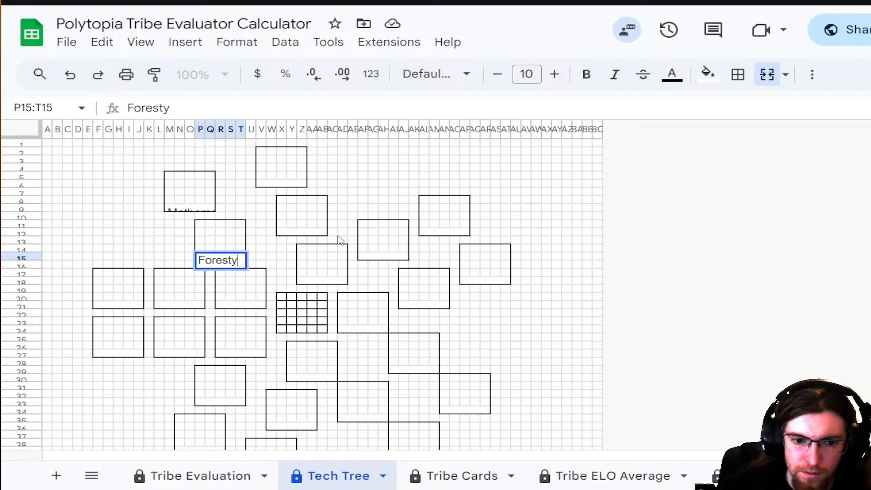
{"action": "key", "text": "BackSpace"}
{"action": "type", "text": "ry"}
{"action": "left_click", "coordinate": [107, 307]}
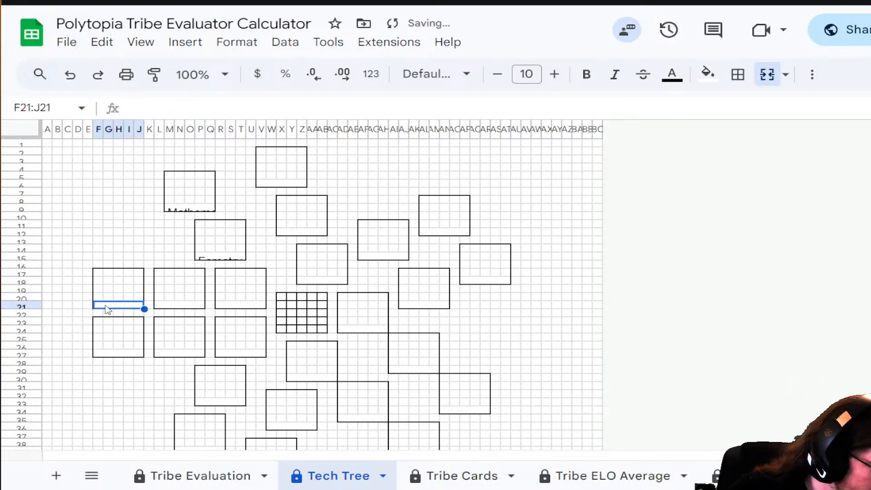
- Label the middle-row left box Spiritualism in its merged bottom cell
{"action": "type", "text": "Spiri"}
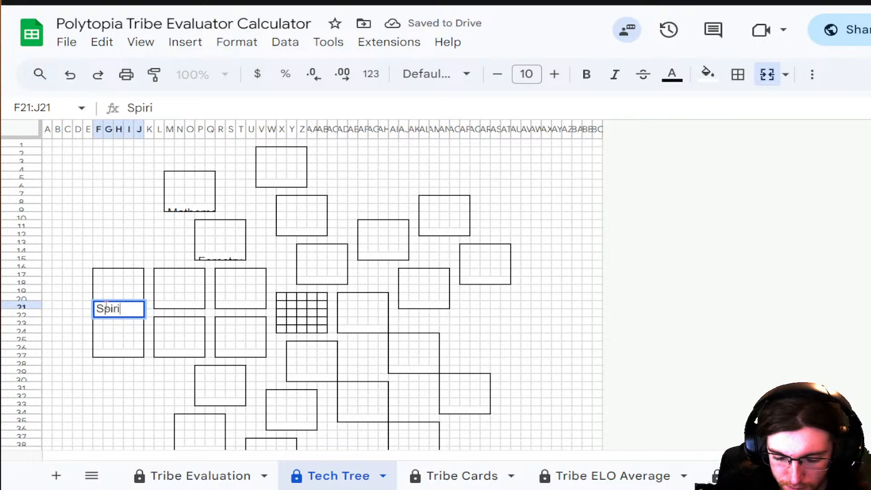
{"action": "type", "text": "tualism"}
{"action": "left_click", "coordinate": [150, 305]}
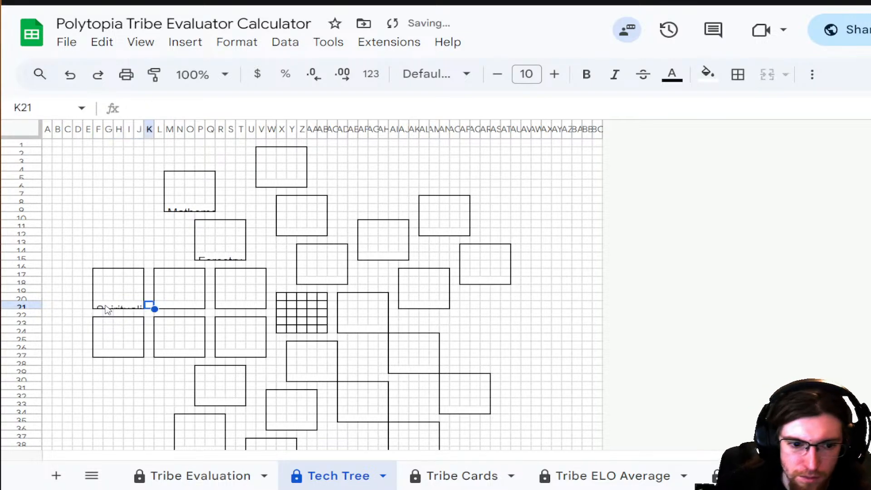
{"action": "left_click", "coordinate": [158, 305]}
- Label the boxes Archery, Hunting and Aquatism
{"action": "type", "text": "Archery"}
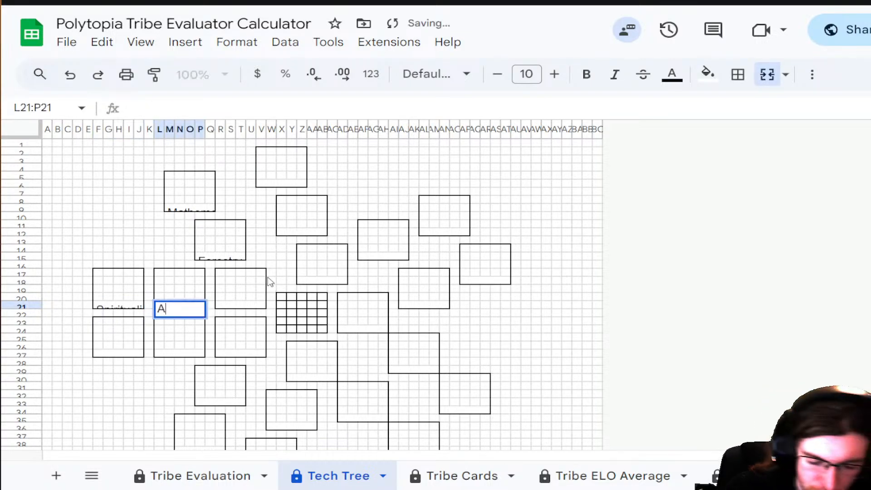
{"action": "key", "text": "Tab"}
{"action": "key", "text": "Tab"}
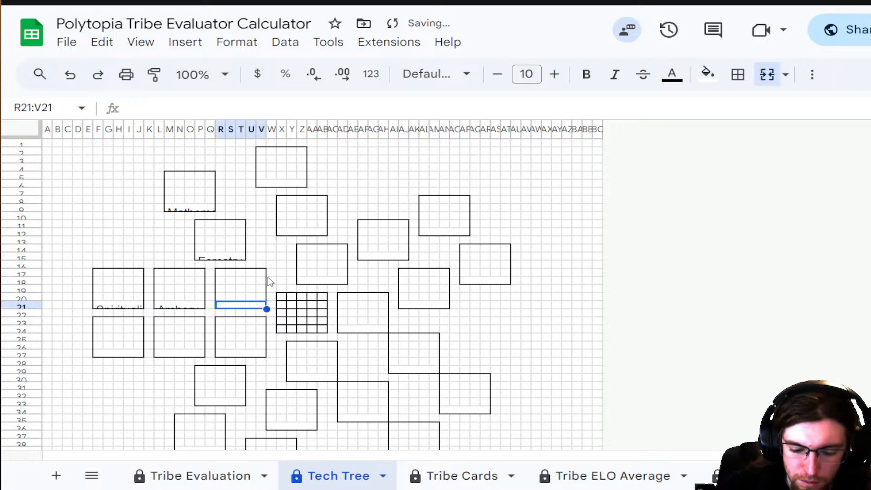
{"action": "type", "text": "Hunting"}
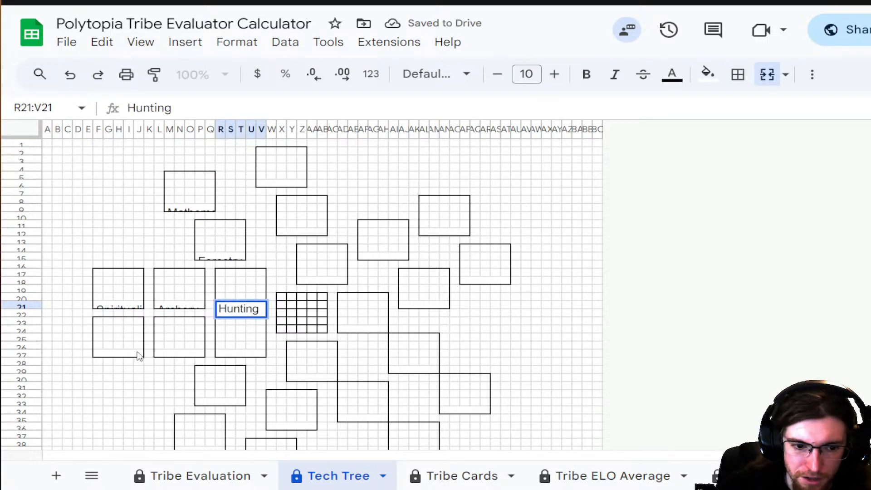
{"action": "left_click", "coordinate": [134, 352]}
{"action": "type", "text": "Aquatism"}
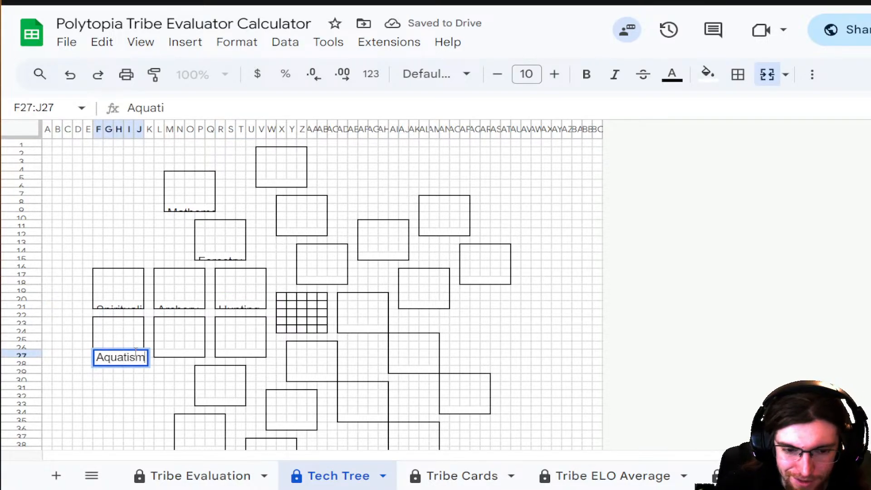
{"action": "key", "text": "Tab"}
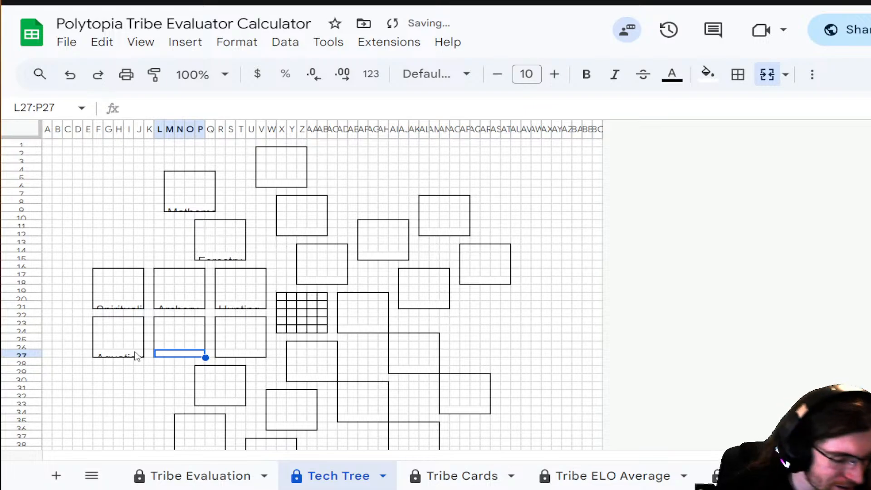
- Label the next boxes Ramming, Fishing, Sailing and Navigation
{"action": "type", "text": "Ram"}
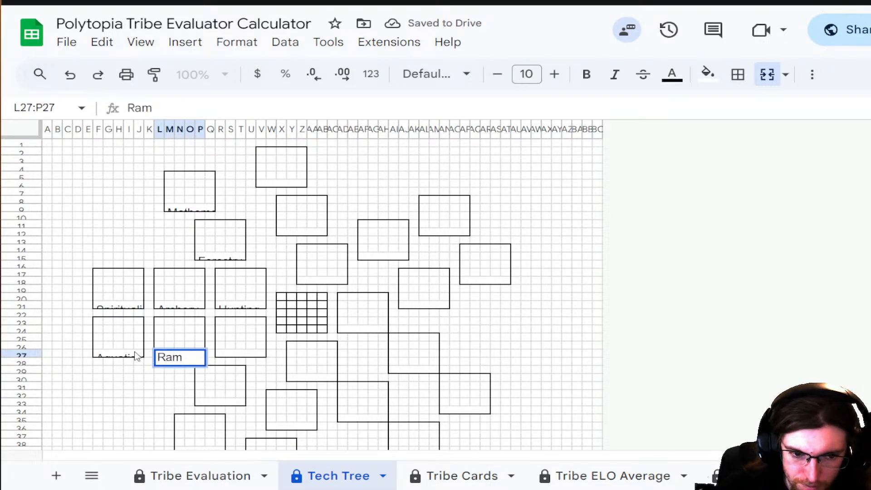
{"action": "type", "text": "ming"}
{"action": "key", "text": "Tab"}
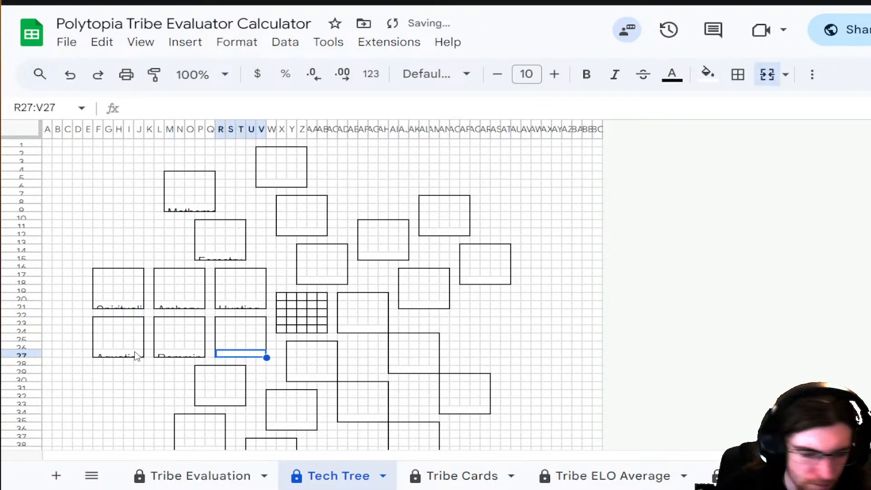
{"action": "type", "text": "Fishing"}
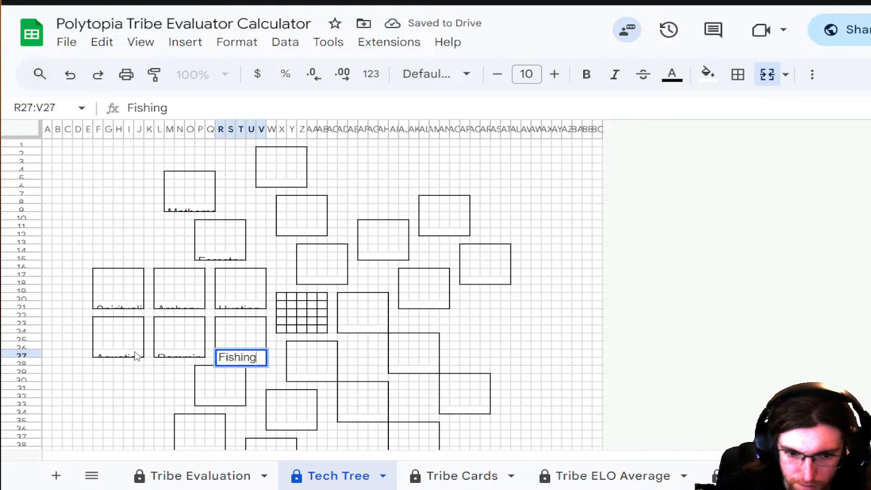
{"action": "left_click", "coordinate": [223, 400]}
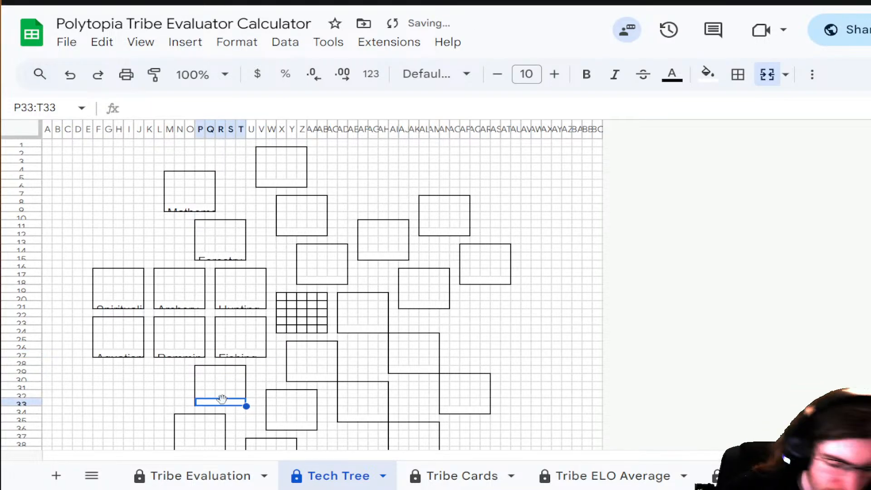
{"action": "type", "text": "Sailing"}
{"action": "scroll", "coordinate": [223, 399], "scroll_direction": "down", "scroll_amount": 2}
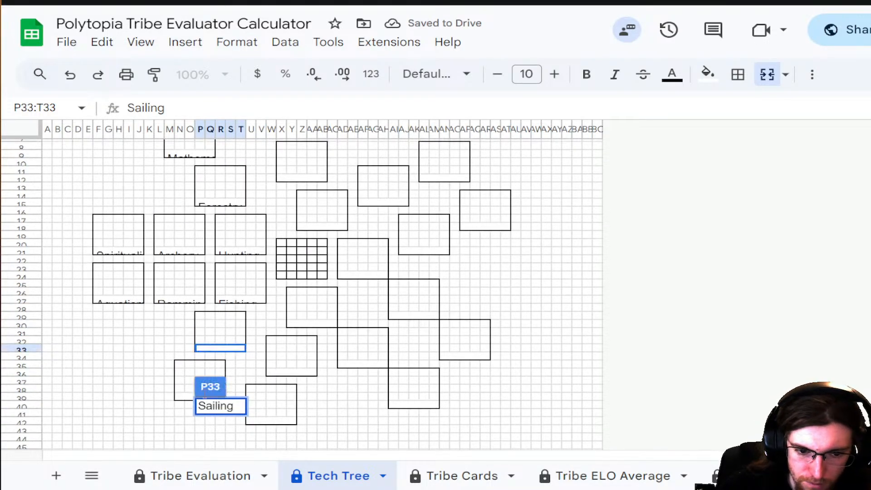
{"action": "left_click", "coordinate": [180, 398]}
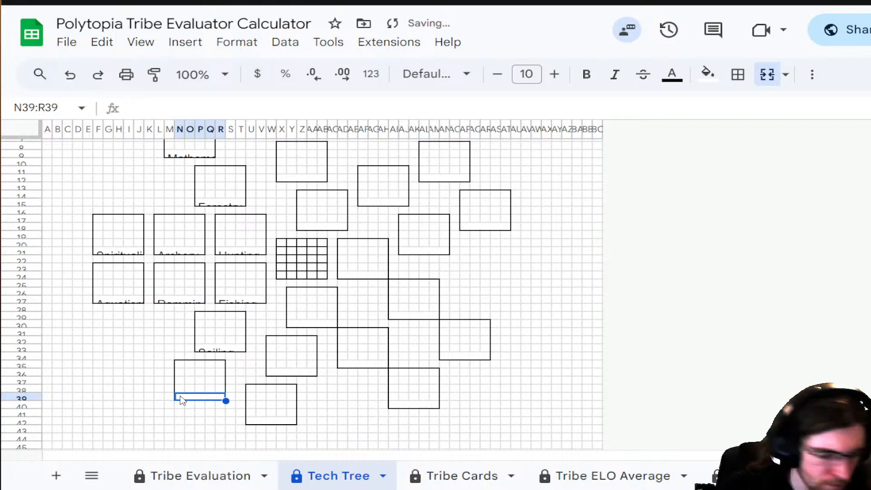
{"action": "type", "text": "Navigation"}
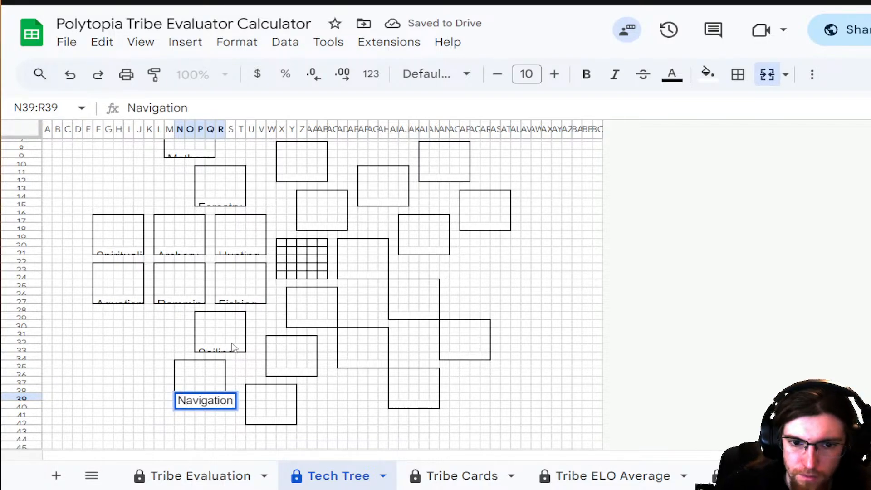
{"action": "scroll", "coordinate": [229, 344], "scroll_direction": "up", "scroll_amount": 2}
{"action": "left_click", "coordinate": [292, 181]}
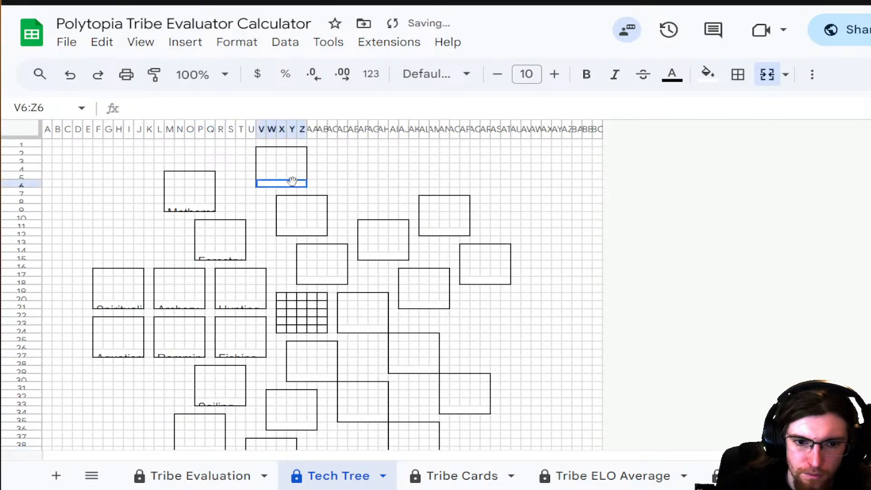
- Label the boxes Trade, Roads, Riding and Free Spirit
{"action": "type", "text": "Trade"}
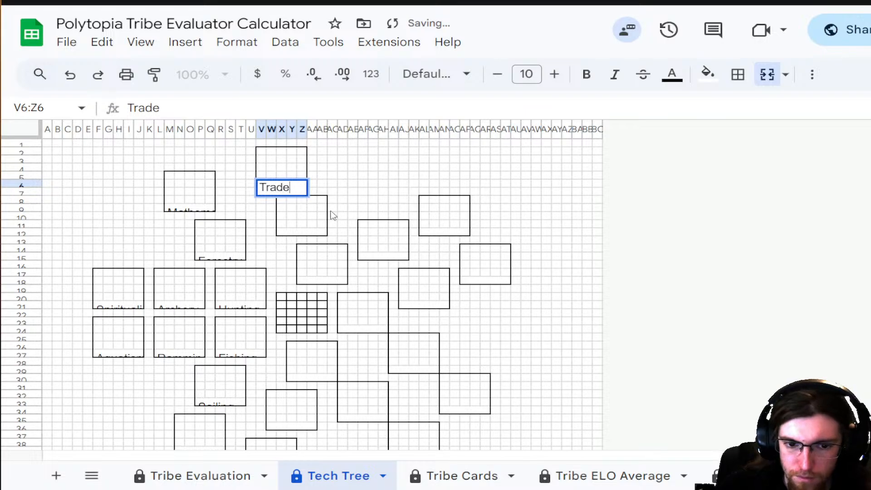
{"action": "left_click", "coordinate": [316, 235]}
{"action": "type", "text": "Roads"}
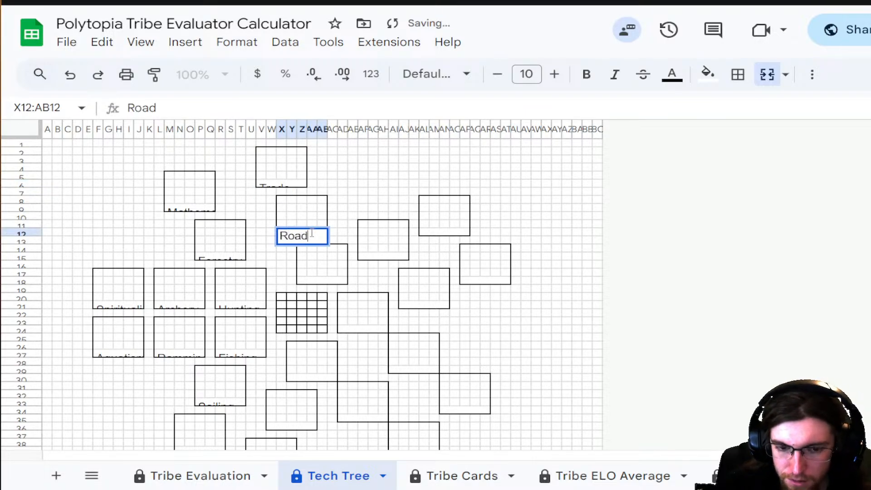
{"action": "left_click", "coordinate": [322, 281]}
{"action": "type", "text": "Riding"}
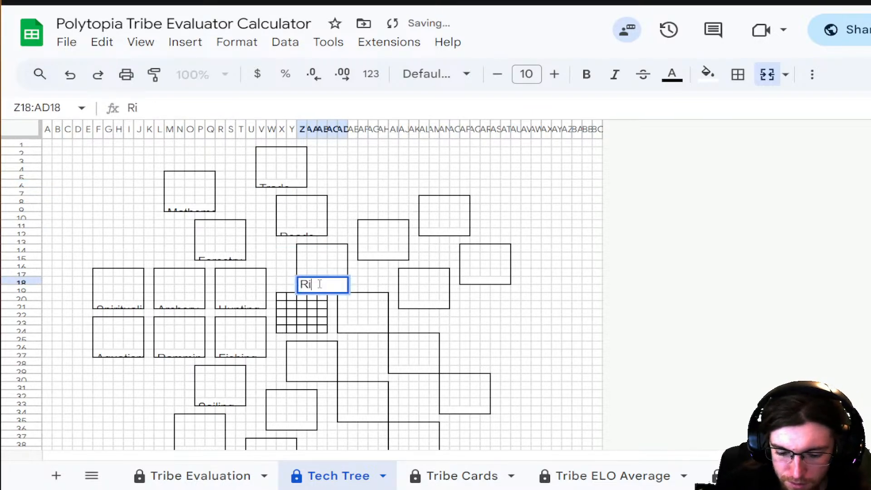
{"action": "left_click", "coordinate": [390, 257]}
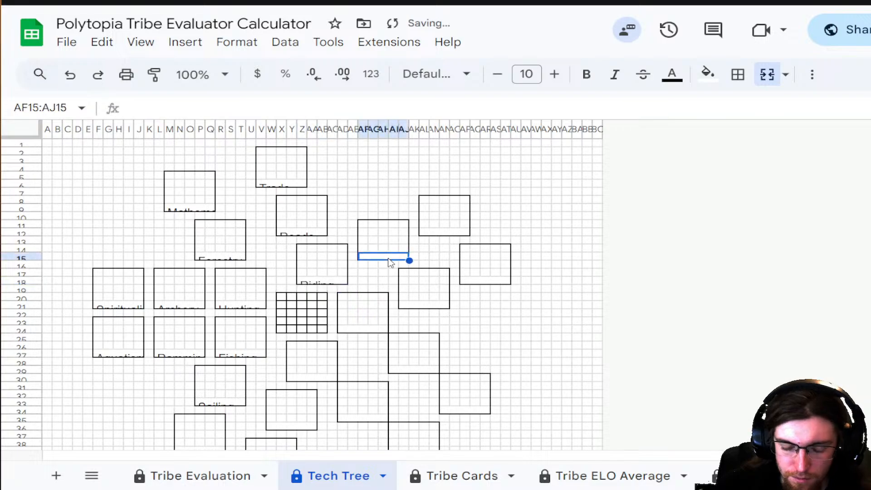
{"action": "type", "text": "F"}
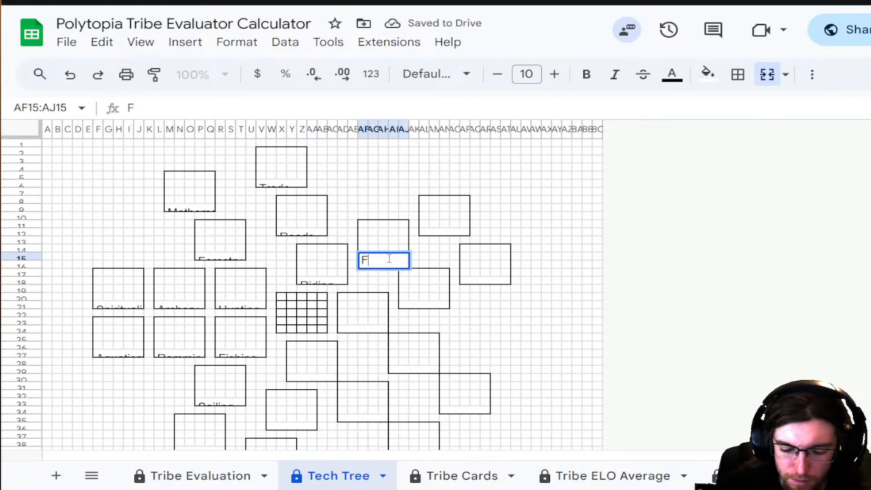
{"action": "type", "text": "ree "}
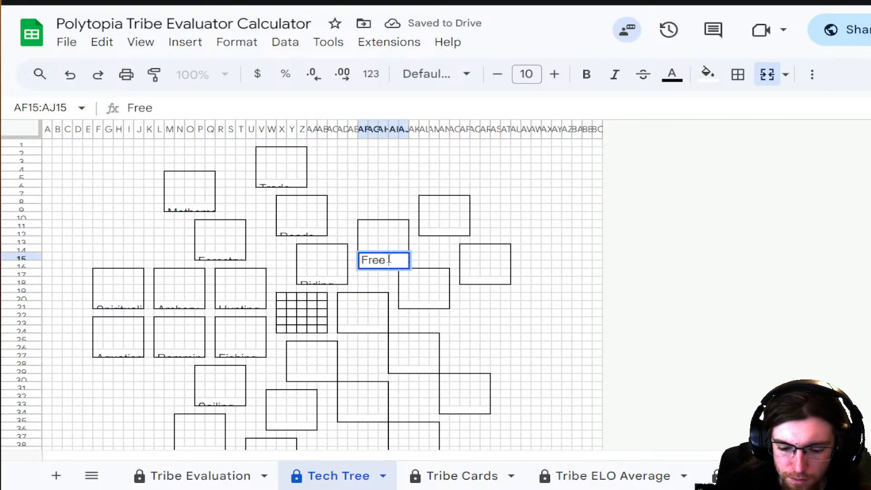
{"action": "type", "text": "Spiri"}
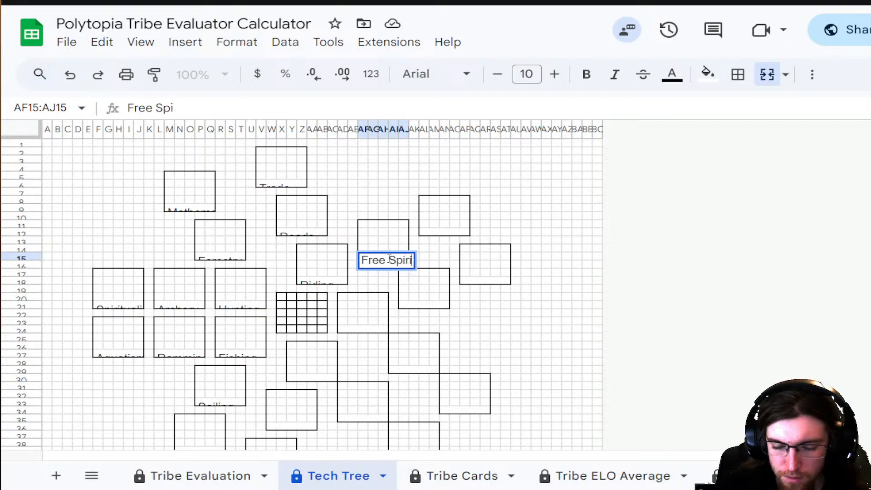
{"action": "type", "text": "t"}
{"action": "left_click", "coordinate": [447, 233]}
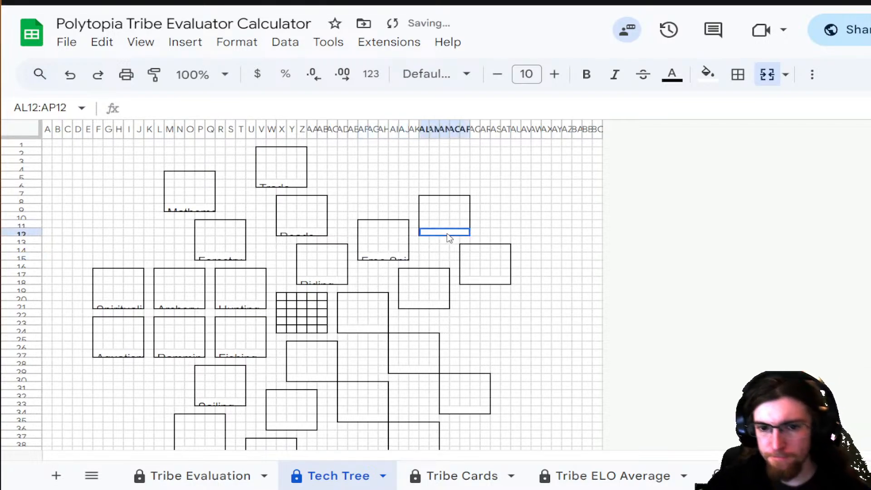
- Label the next boxes Chivalry, Organization and Farming
{"action": "type", "text": "Chi"}
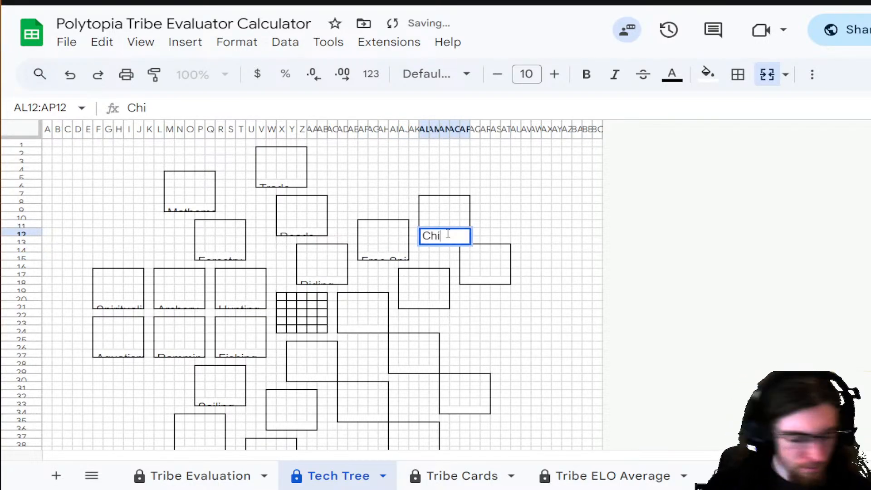
{"action": "type", "text": "va"}
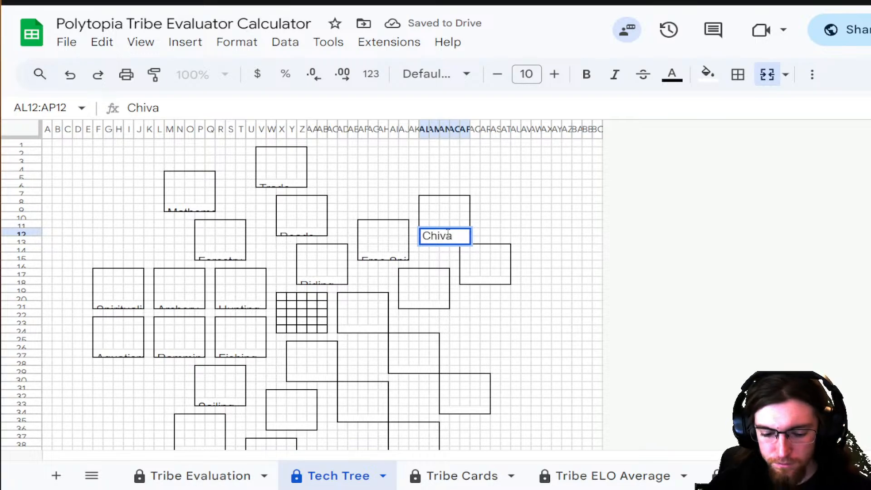
{"action": "type", "text": "lry"}
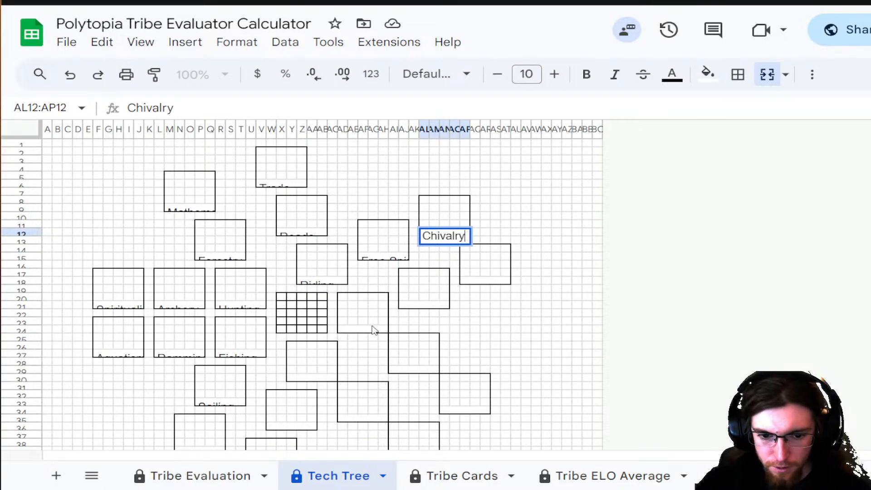
{"action": "left_click", "coordinate": [373, 326]}
{"action": "left_click", "coordinate": [357, 333]}
{"action": "type", "text": "O"}
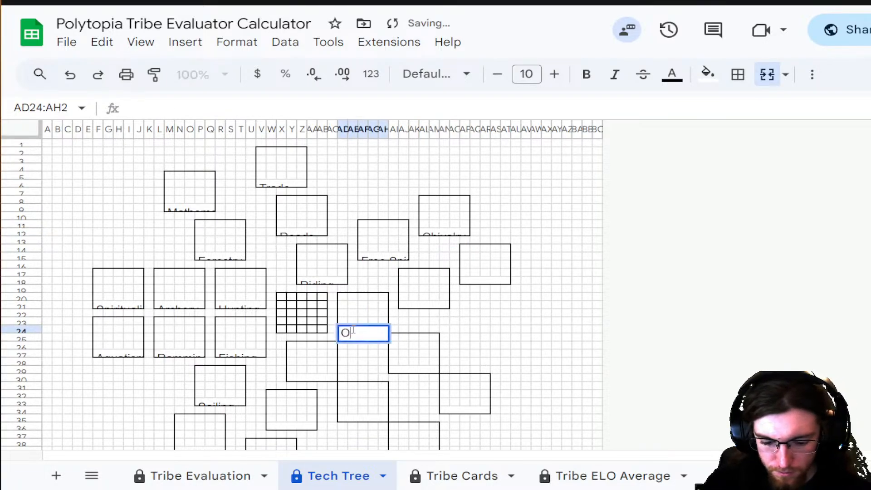
{"action": "type", "text": "rganizat"}
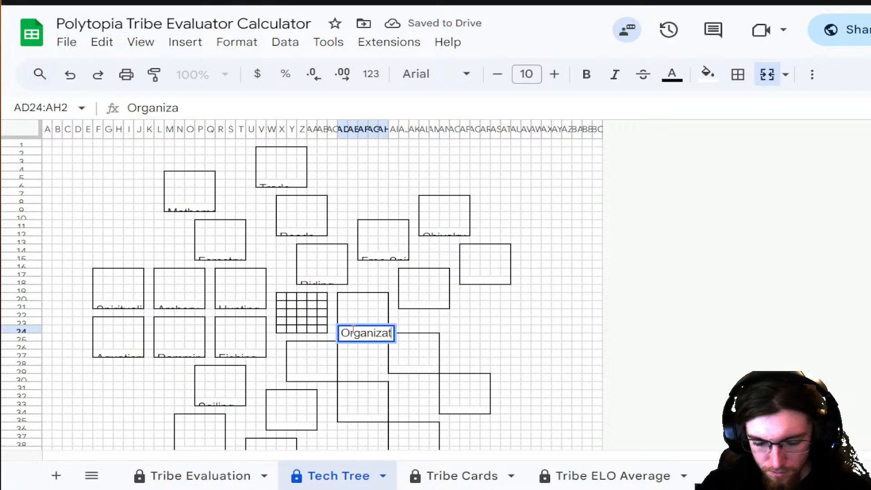
{"action": "type", "text": "ion"}
{"action": "left_click", "coordinate": [411, 308]}
{"action": "type", "text": "Fa"}
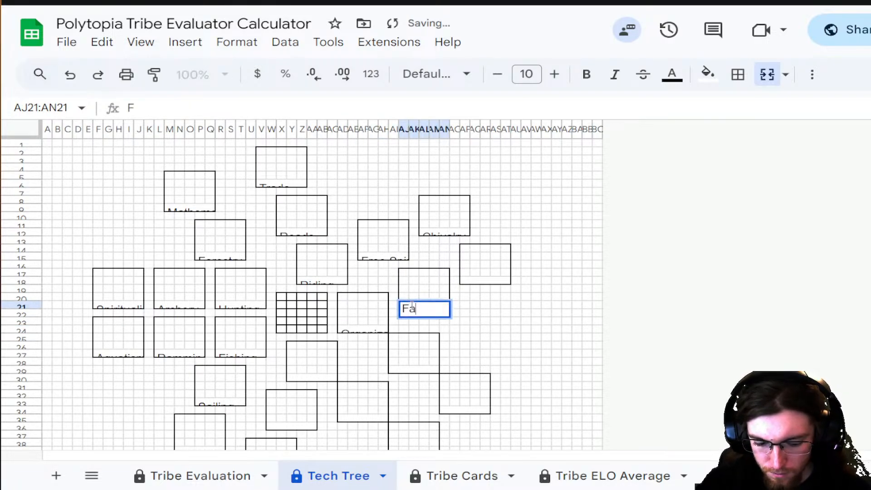
{"action": "type", "text": "rming"}
{"action": "left_click", "coordinate": [474, 281]}
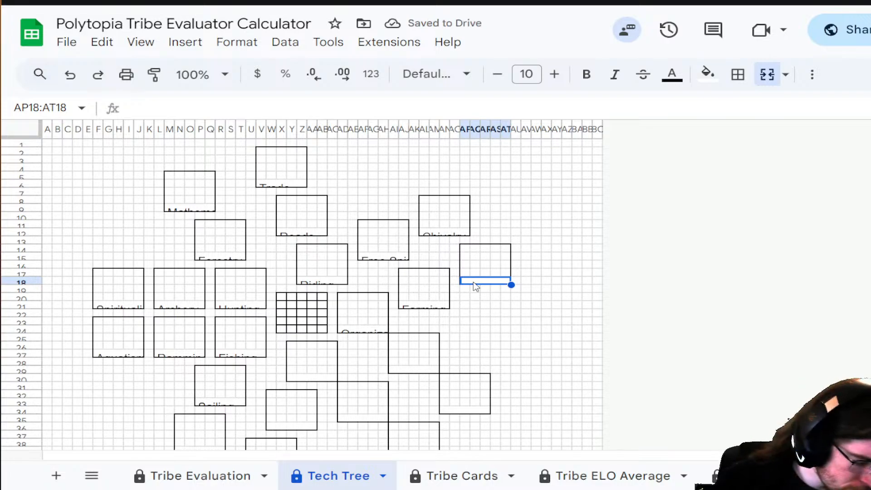
- Label the remaining boxes Construction and Strategy
{"action": "type", "text": "Construcion"}
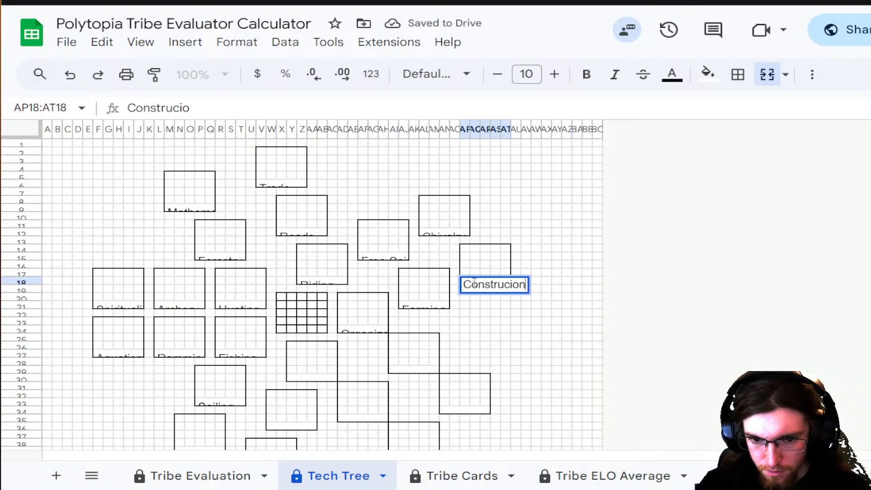
{"action": "left_click", "coordinate": [415, 363]}
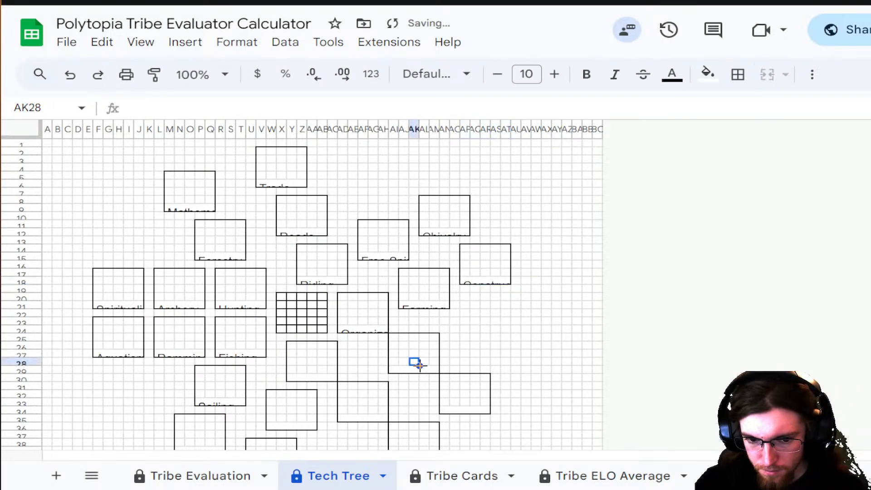
{"action": "left_click", "coordinate": [407, 374]}
{"action": "type", "text": "Strategy"}
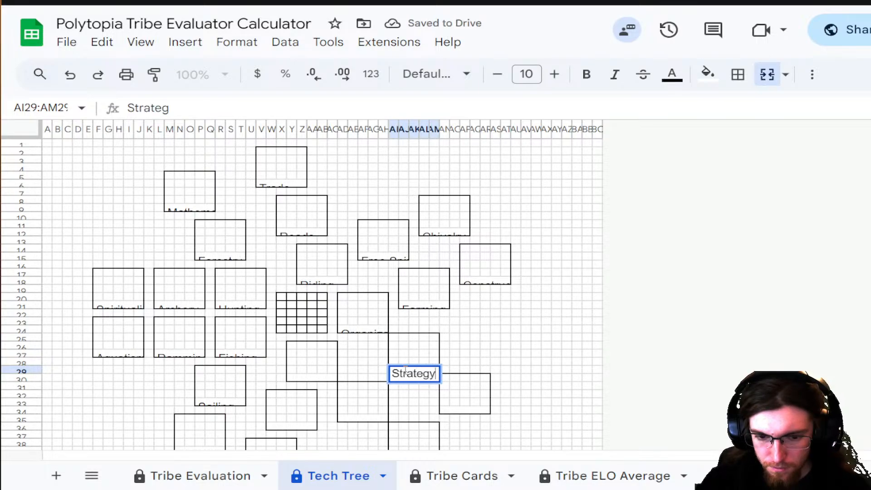
{"action": "left_click", "coordinate": [448, 412]}
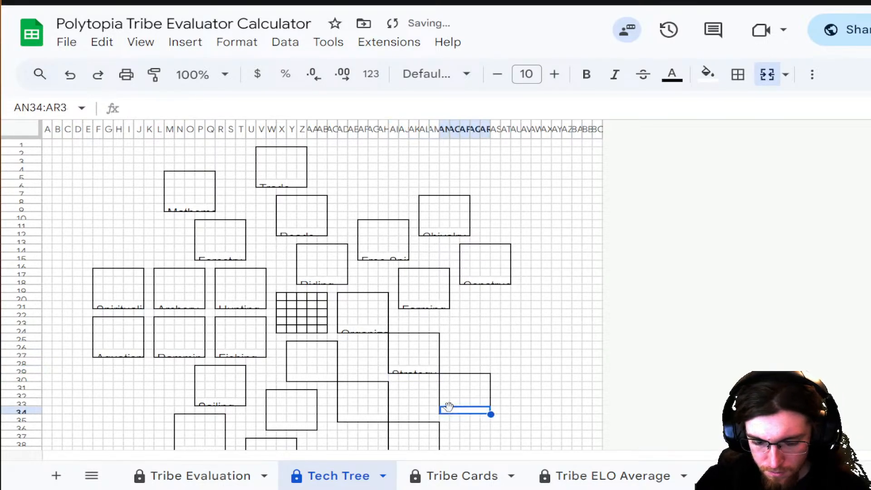
{"action": "type", "text": "Diplomacu"}
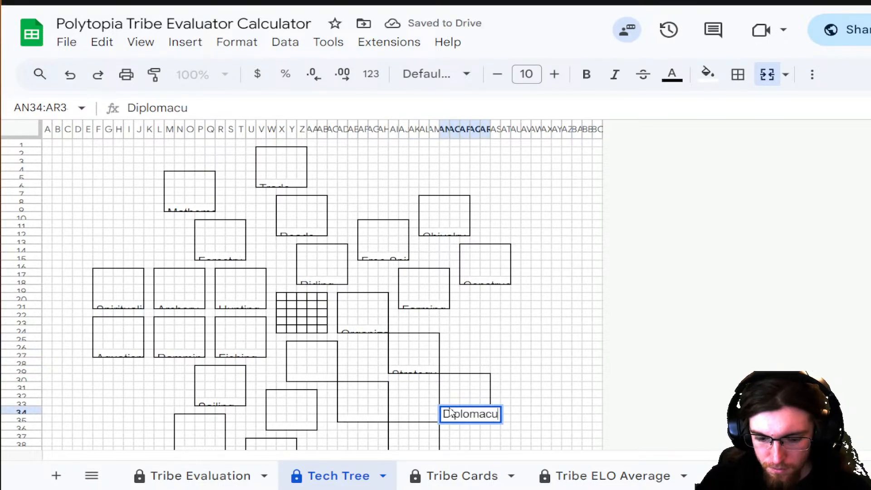
{"action": "key", "text": "BackSpace"}
{"action": "type", "text": "y"}
{"action": "scroll", "coordinate": [450, 412], "scroll_direction": "down", "scroll_amount": 2}
- Label the next three boxes Climbing, Mining and Smithing
{"action": "left_click", "coordinate": [307, 327]}
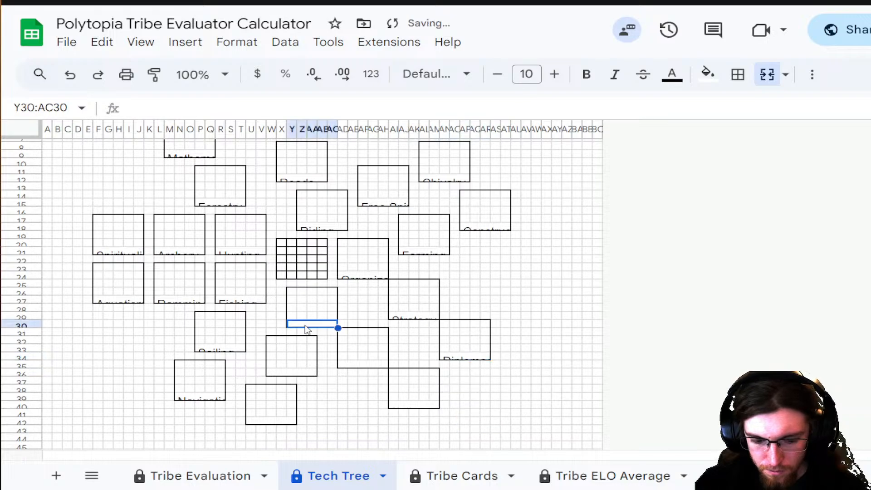
{"action": "type", "text": "Climbing"}
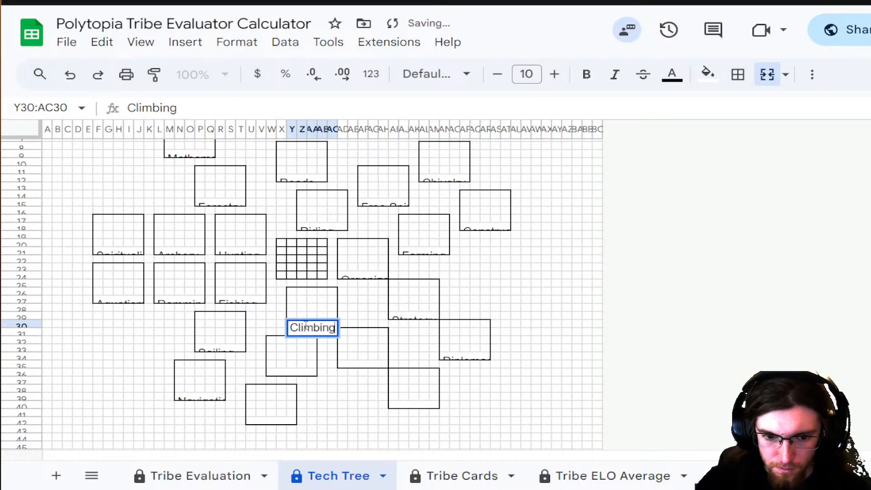
{"action": "left_click", "coordinate": [349, 366]}
{"action": "type", "text": "Mining"}
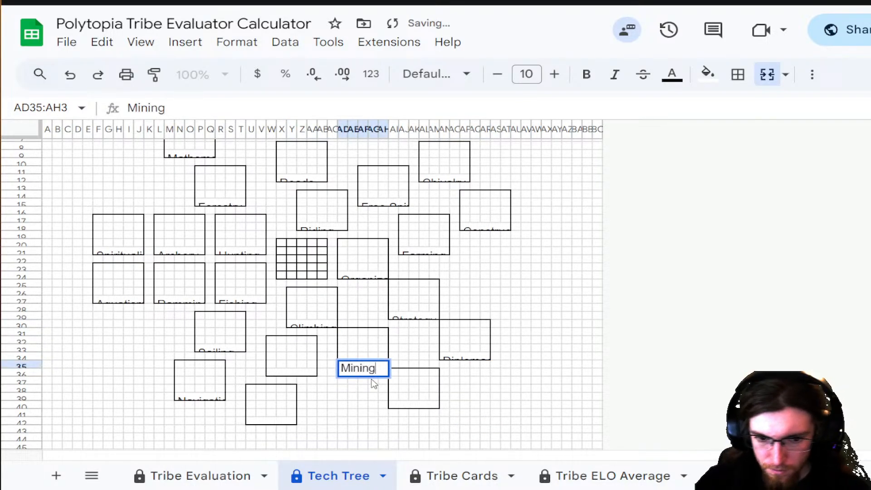
{"action": "left_click", "coordinate": [402, 408]}
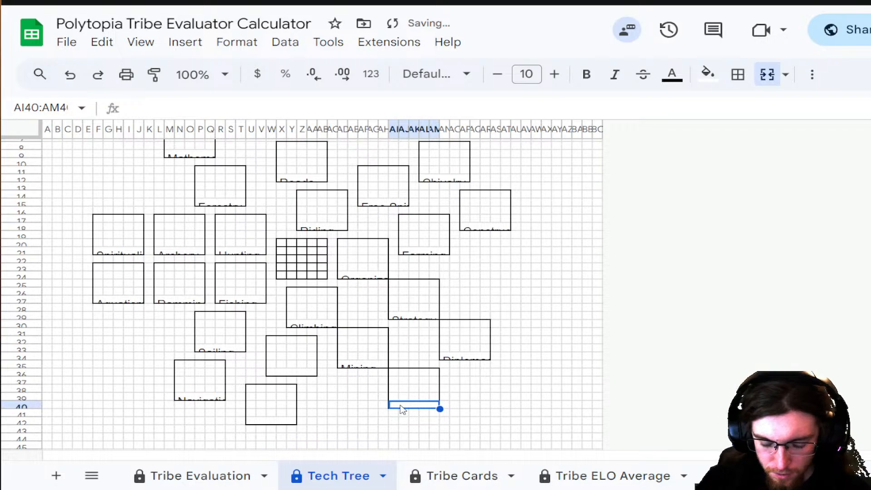
{"action": "type", "text": "Sm"}
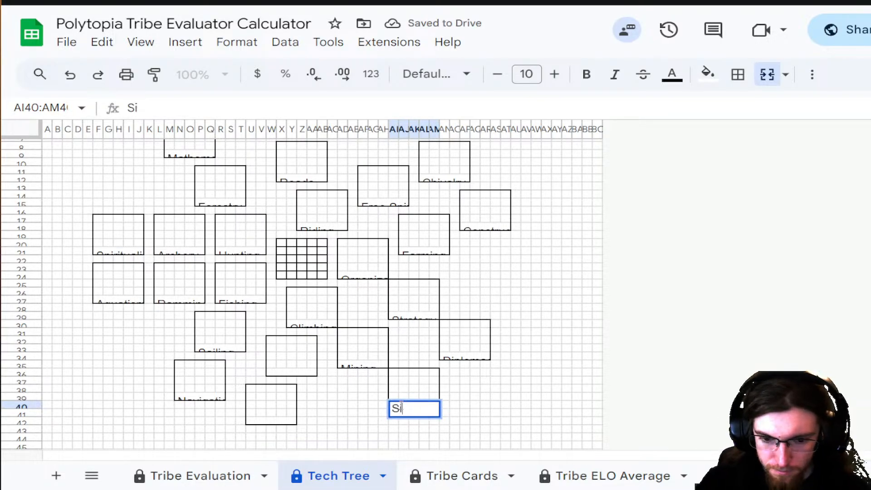
{"action": "type", "text": "ithing"}
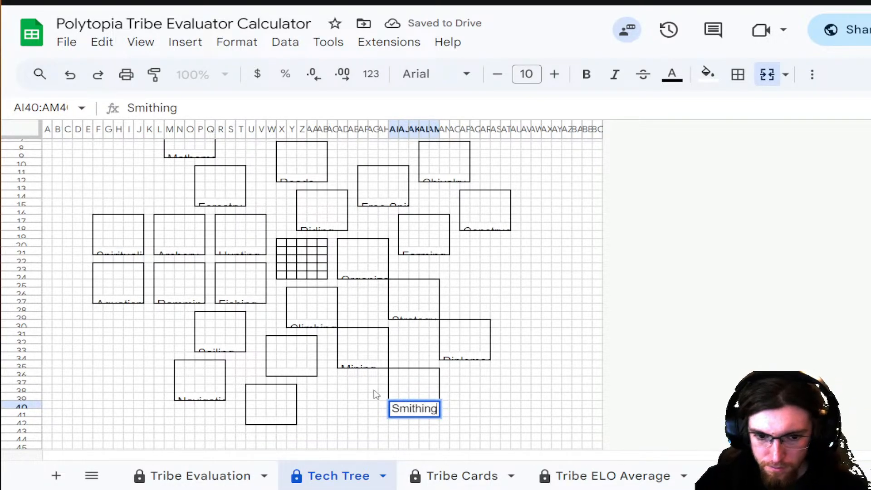
{"action": "left_click", "coordinate": [291, 366]}
- Label the remaining boxes Meditation and Philosophy, fixing the Philosophy typo
{"action": "left_click", "coordinate": [285, 373]}
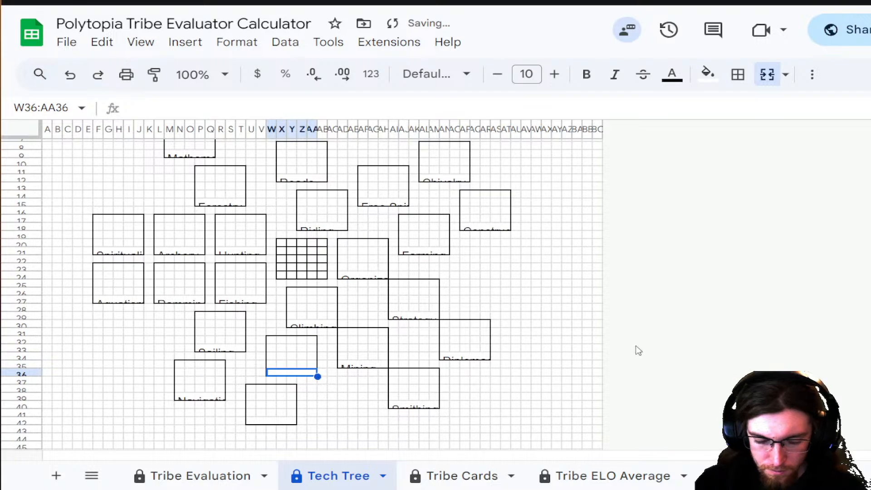
{"action": "type", "text": "Medi"}
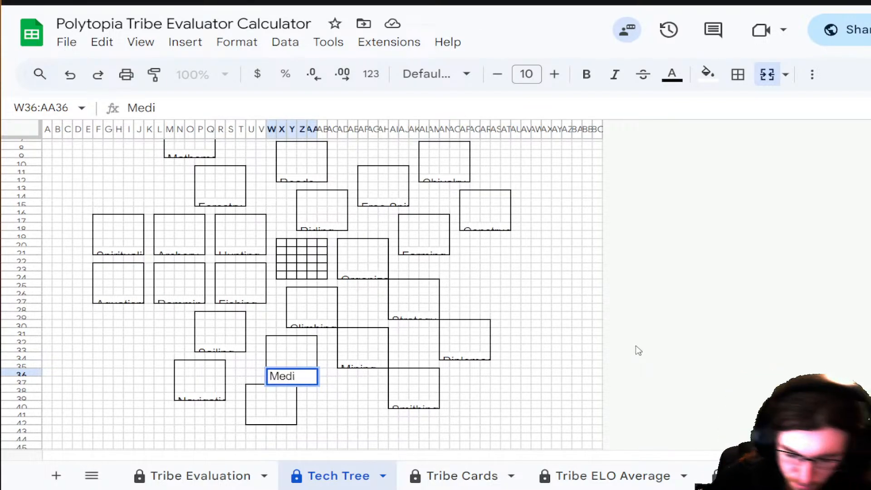
{"action": "type", "text": "tation"}
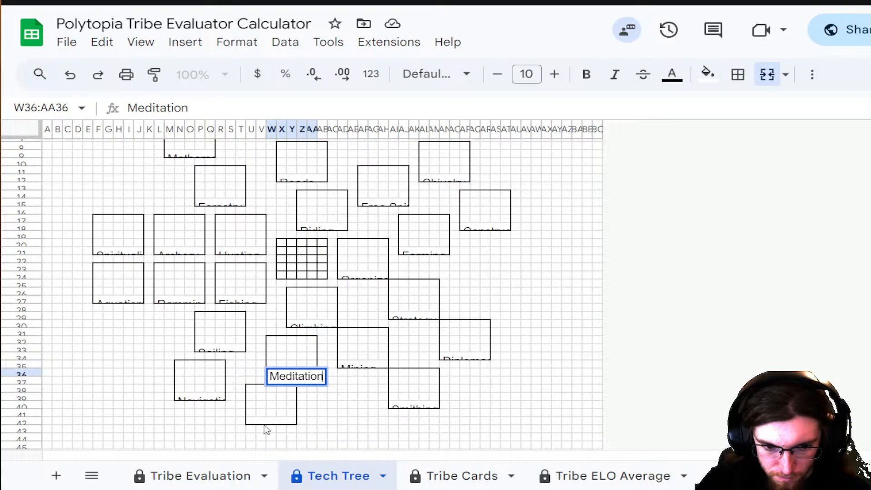
{"action": "left_click", "coordinate": [266, 426]}
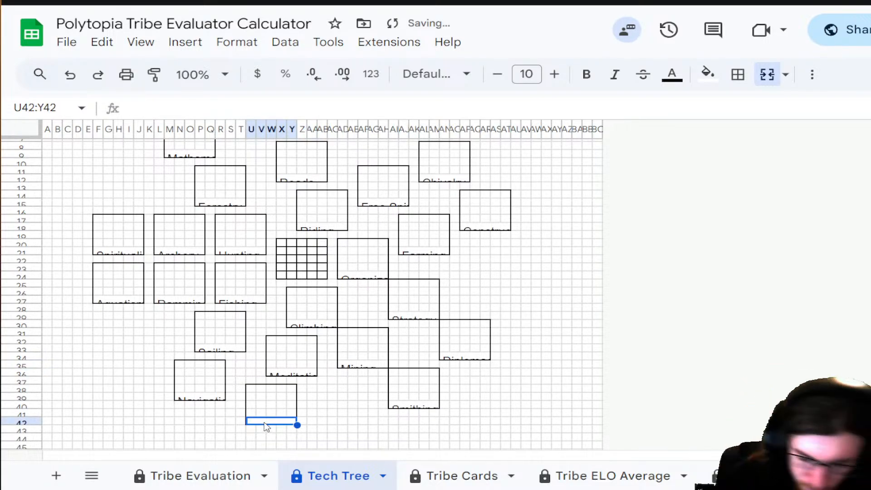
{"action": "type", "text": "Philo"}
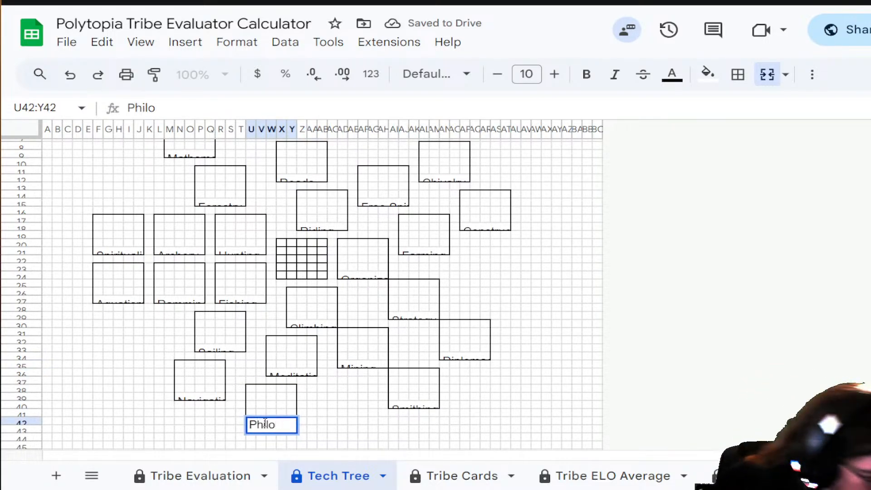
{"action": "type", "text": "sp"}
{"action": "key", "text": "BackSpace"}
{"action": "type", "text": "ophy"}
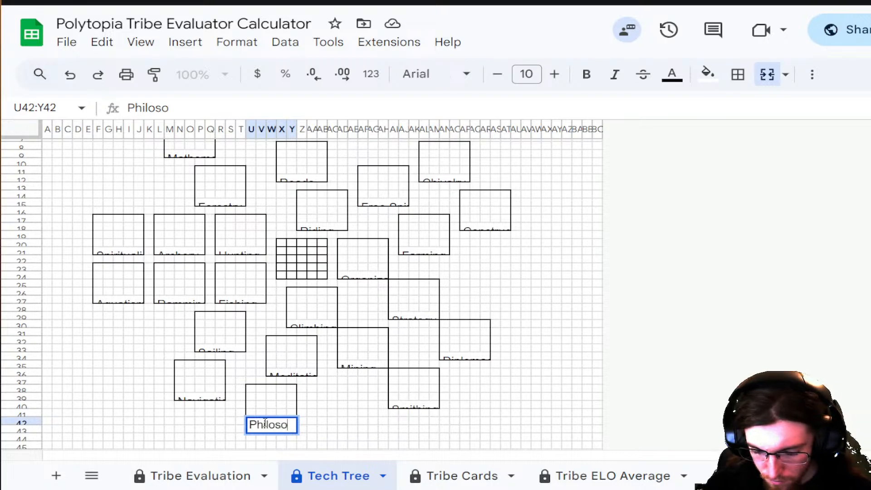
{"action": "left_click", "coordinate": [505, 349]}
{"action": "scroll", "coordinate": [497, 304], "scroll_direction": "up", "scroll_amount": 3}
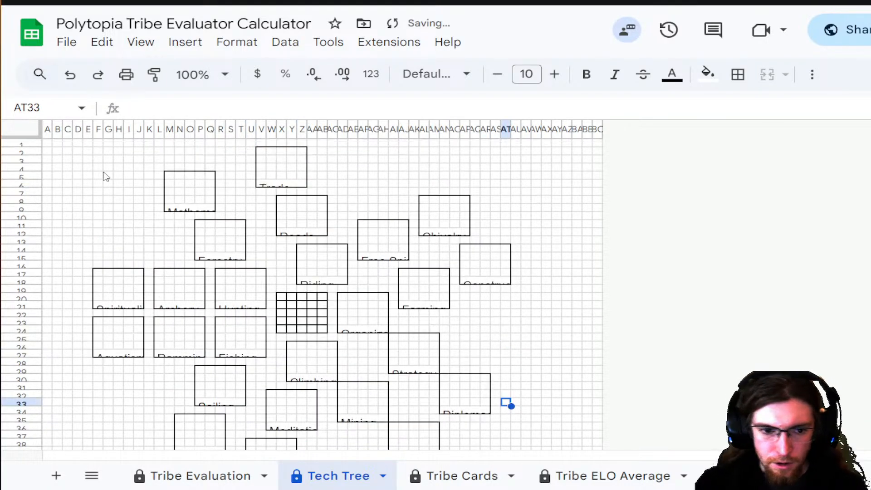
- Reduce the whole sheet's font size to 5, check the labels, then reselect everything
{"action": "scroll", "coordinate": [499, 204], "scroll_direction": "down", "scroll_amount": 2}
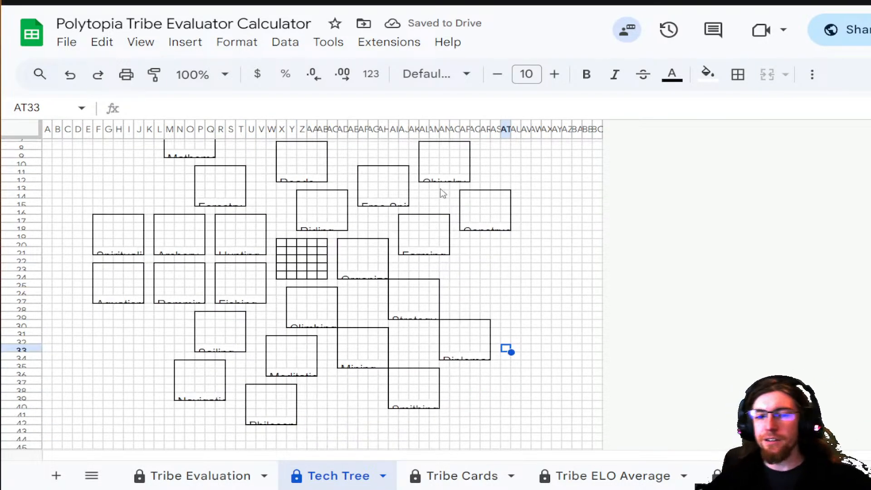
{"action": "scroll", "coordinate": [443, 193], "scroll_direction": "up", "scroll_amount": 2}
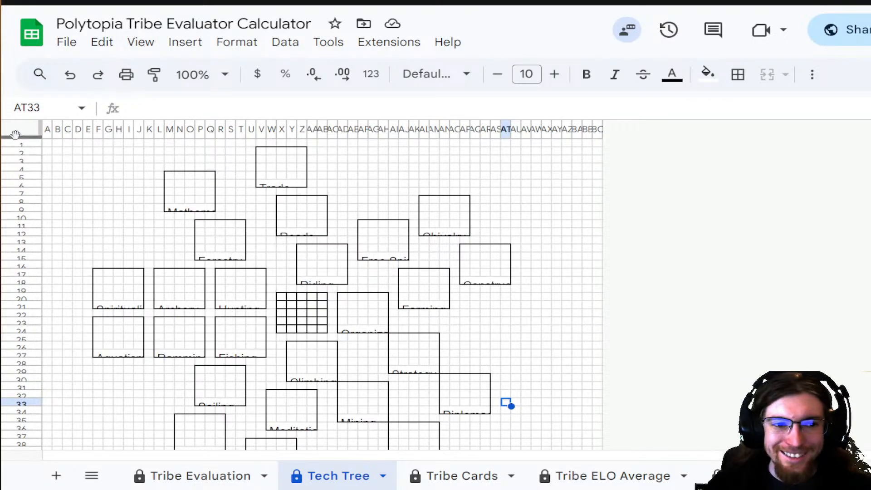
{"action": "left_click", "coordinate": [21, 129]}
{"action": "left_click", "coordinate": [497, 75]}
{"action": "left_click", "coordinate": [496, 75]}
{"action": "left_click", "coordinate": [497, 75]}
{"action": "left_click", "coordinate": [497, 75]}
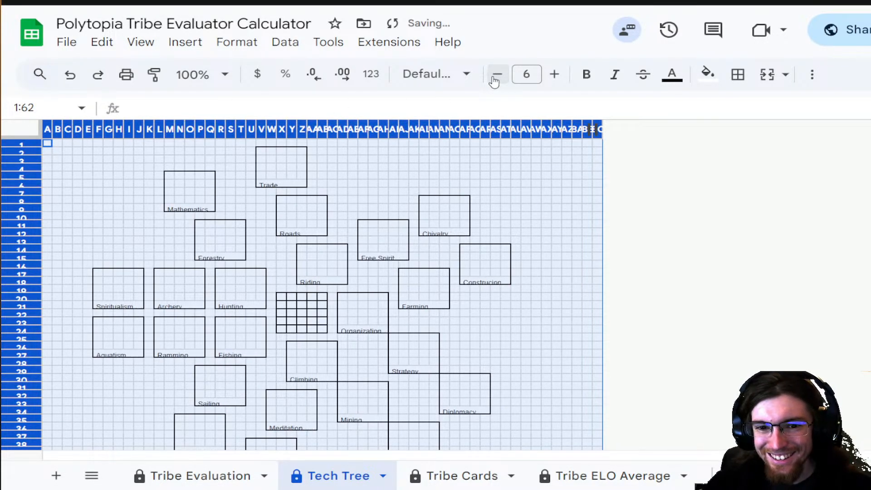
{"action": "left_click", "coordinate": [496, 76]}
{"action": "left_click", "coordinate": [547, 299]}
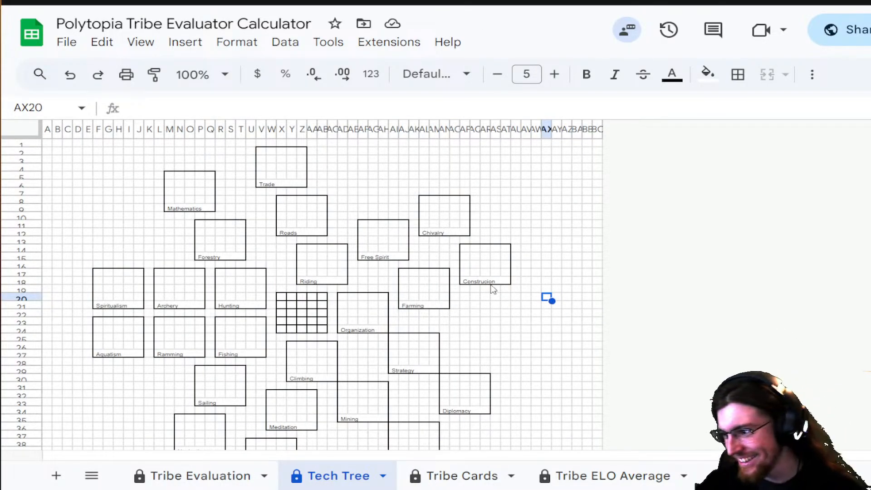
{"action": "left_click", "coordinate": [23, 130]}
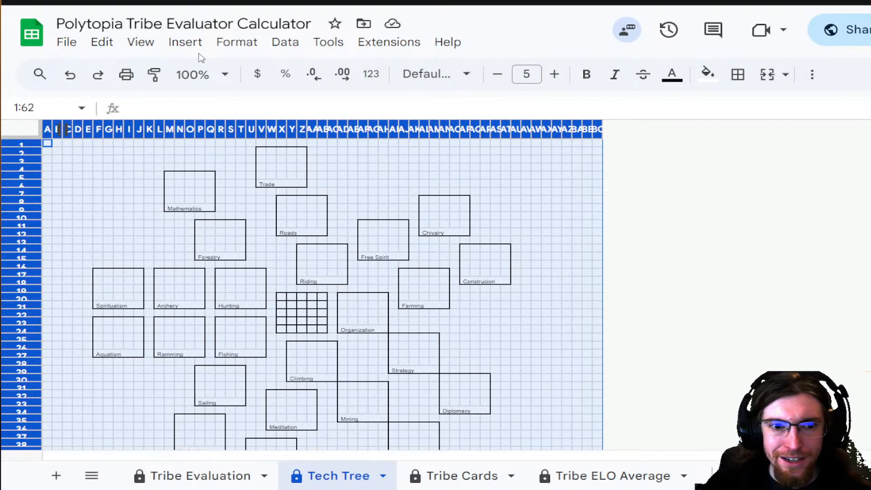
- Center all sheet text horizontally, then select the Mathematics box cells M5:Q9
{"action": "left_click", "coordinate": [811, 75]}
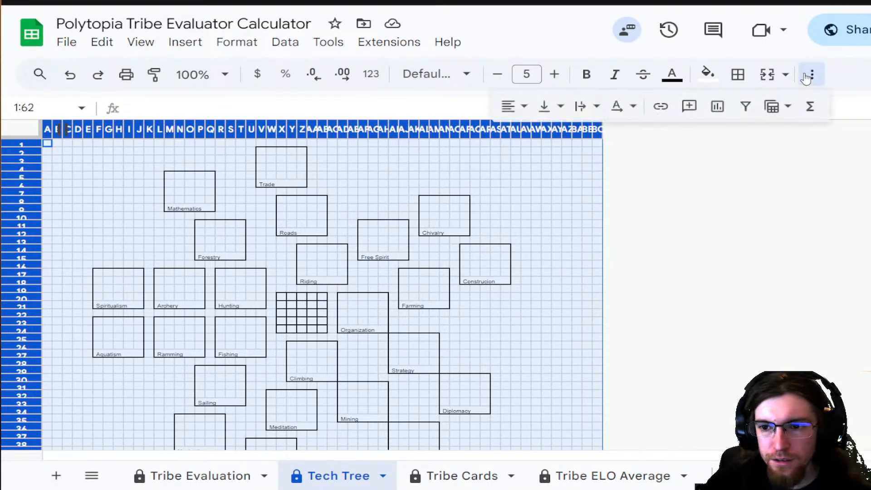
{"action": "left_click", "coordinate": [523, 107]}
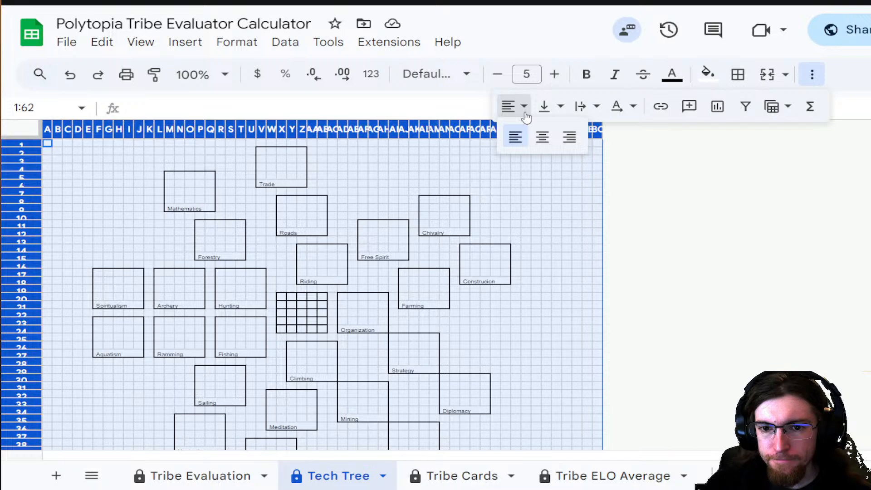
{"action": "left_click", "coordinate": [542, 136]}
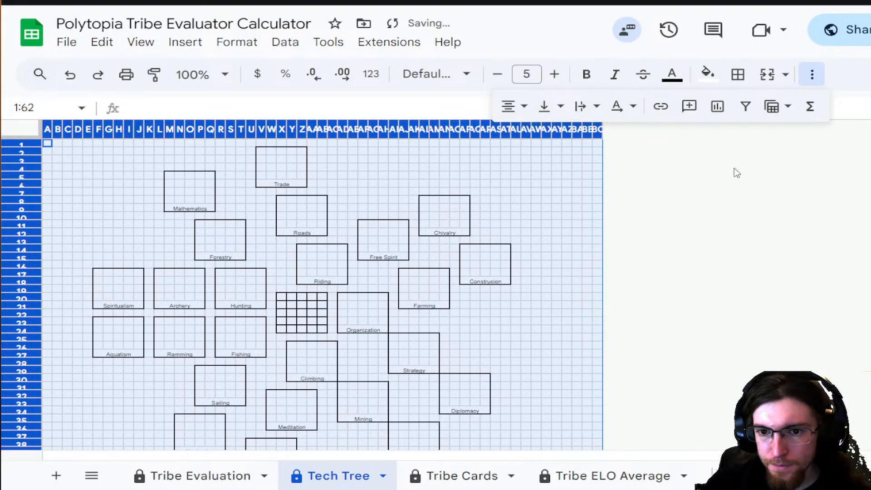
{"action": "left_click", "coordinate": [547, 184]}
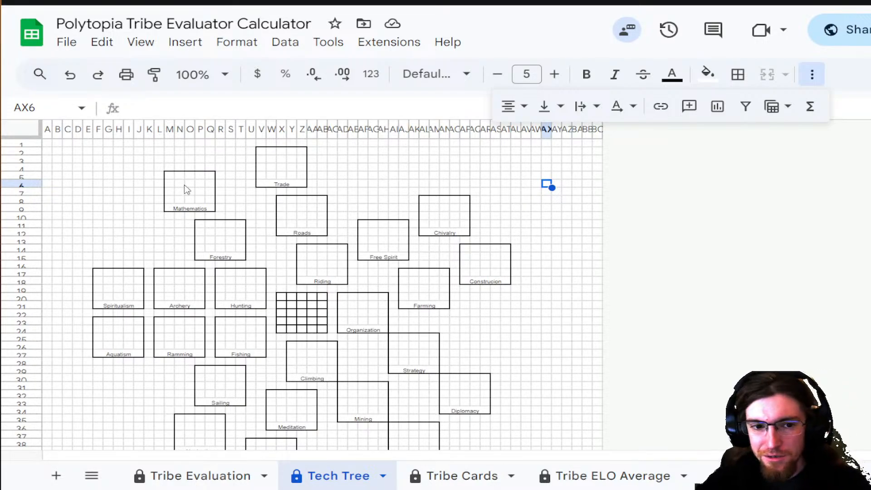
{"action": "left_click_drag", "start_coordinate": [170, 176], "coordinate": [205, 212]}
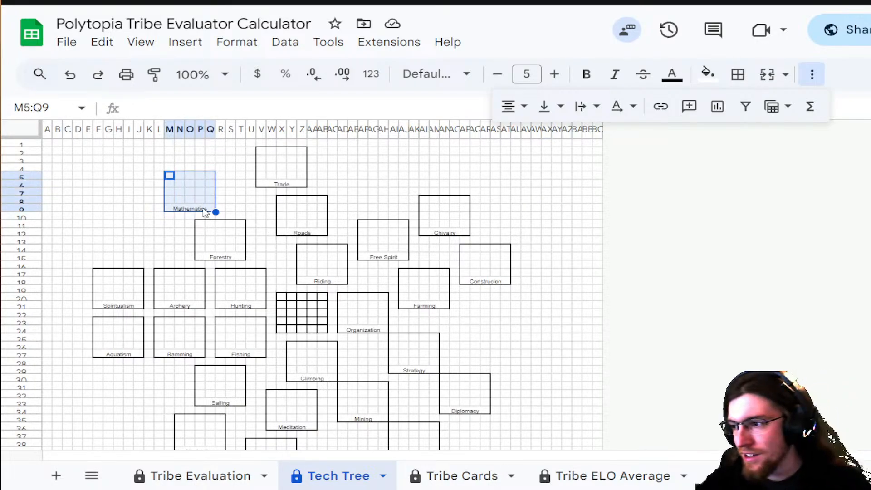
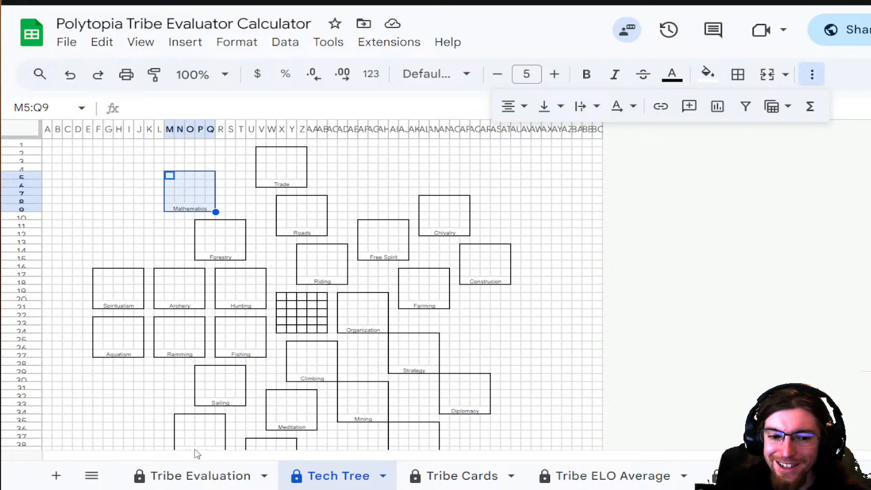
- Link the Mathematics box (M5) to ='Research Tracker'!Q35, showing 43
{"action": "scroll", "coordinate": [359, 354], "scroll_direction": "down", "scroll_amount": 2}
{"action": "scroll", "coordinate": [362, 355], "scroll_direction": "up", "scroll_amount": 2}
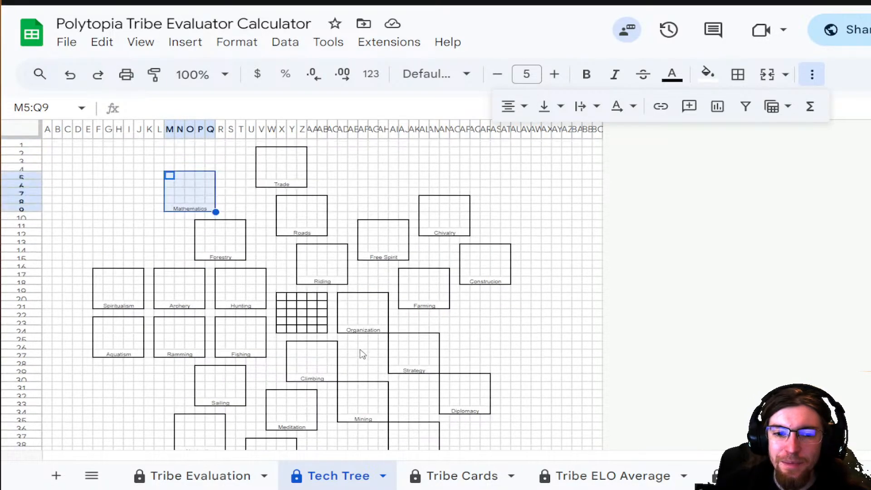
{"action": "scroll", "coordinate": [337, 338], "scroll_direction": "down", "scroll_amount": 2}
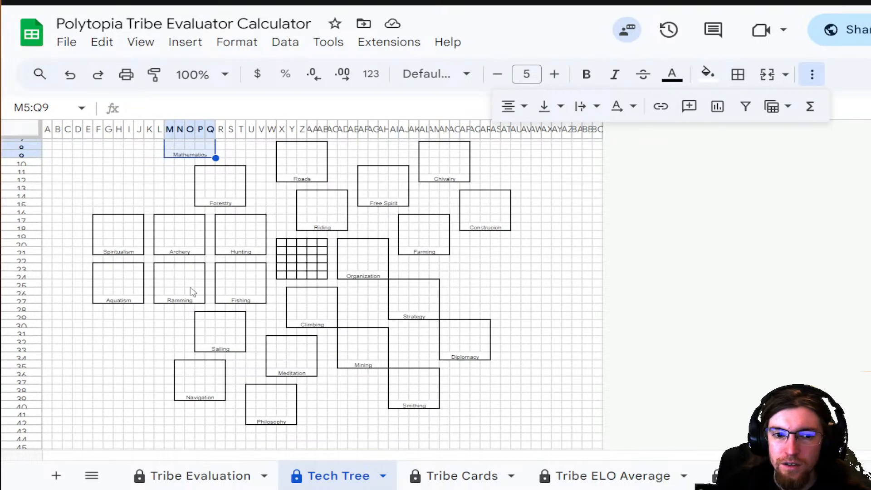
{"action": "left_click", "coordinate": [447, 279]}
{"action": "scroll", "coordinate": [199, 264], "scroll_direction": "up", "scroll_amount": 2}
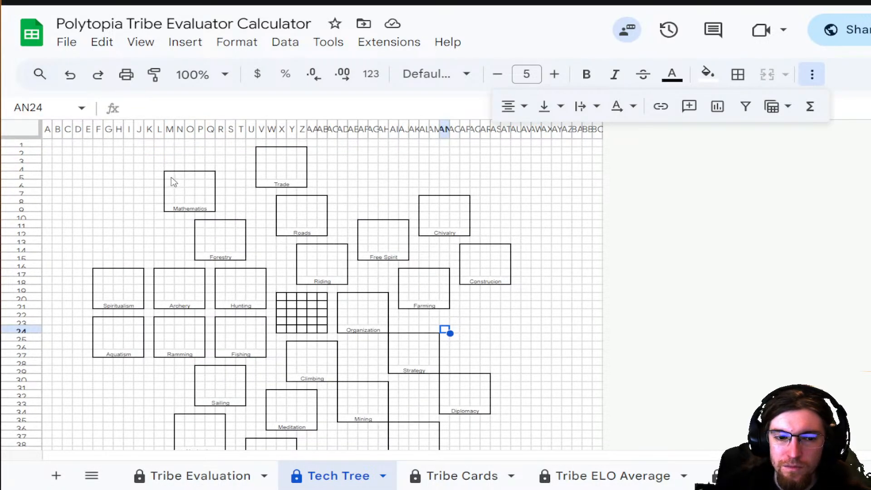
{"action": "left_click", "coordinate": [171, 177]}
{"action": "type", "text": "="}
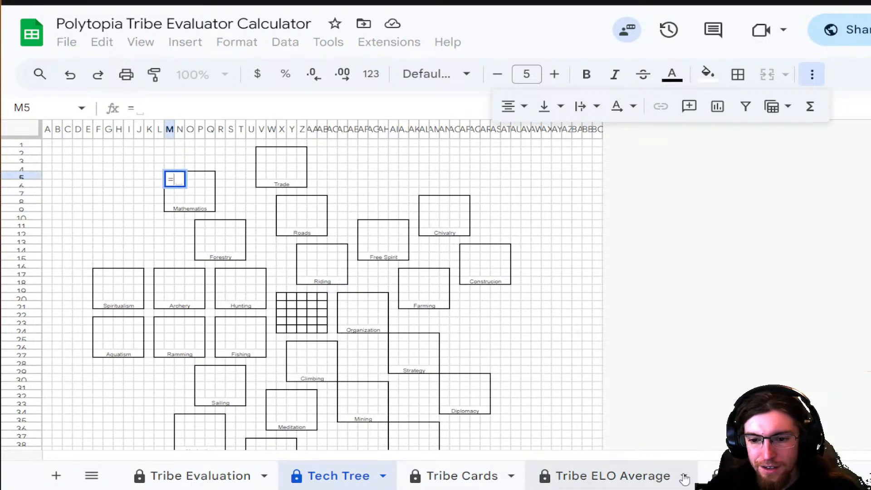
{"action": "scroll", "coordinate": [685, 476], "scroll_direction": "right", "scroll_amount": 6}
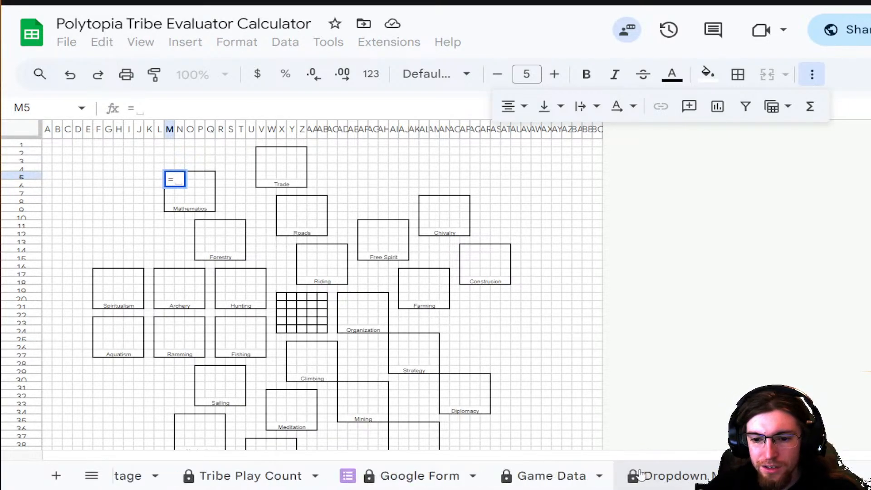
{"action": "scroll", "coordinate": [640, 474], "scroll_direction": "right", "scroll_amount": 5}
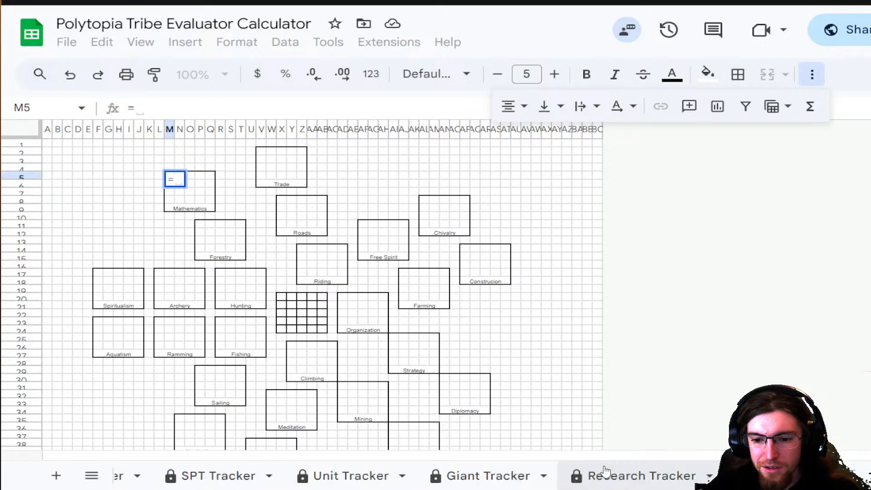
{"action": "left_click", "coordinate": [606, 473]}
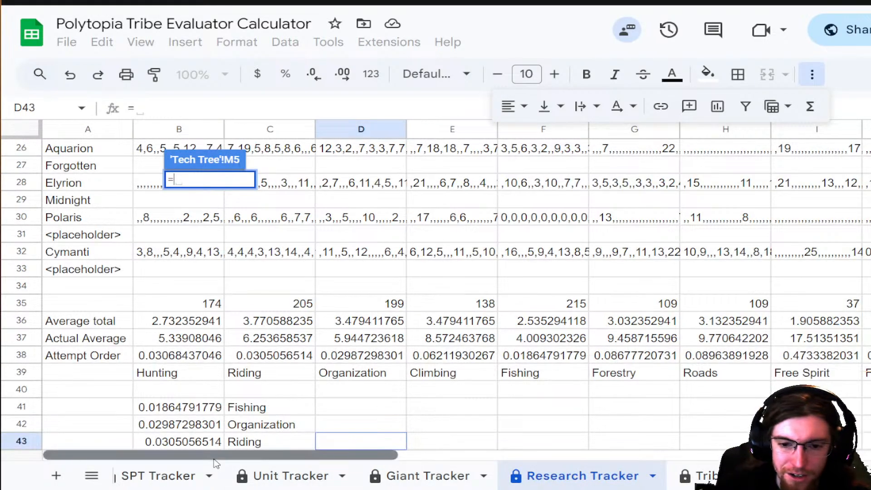
{"action": "left_click_drag", "start_coordinate": [217, 463], "coordinate": [580, 428]}
{"action": "left_click", "coordinate": [594, 310]}
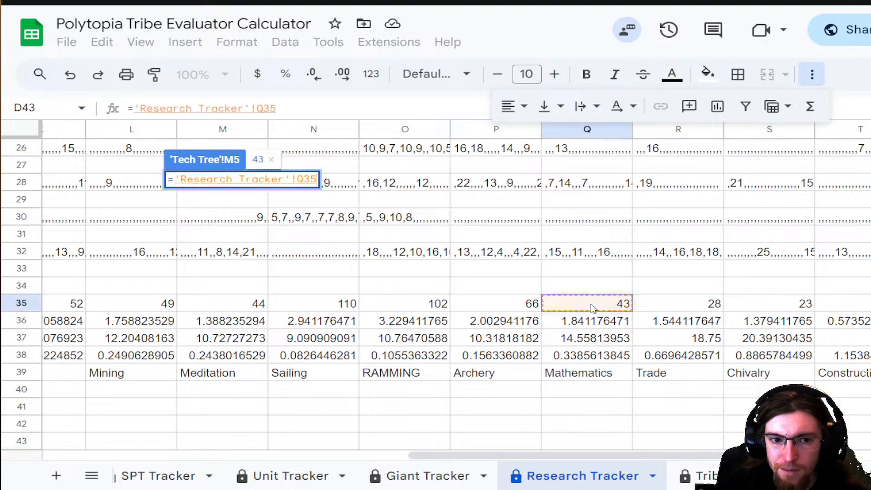
{"action": "key", "text": "Return"}
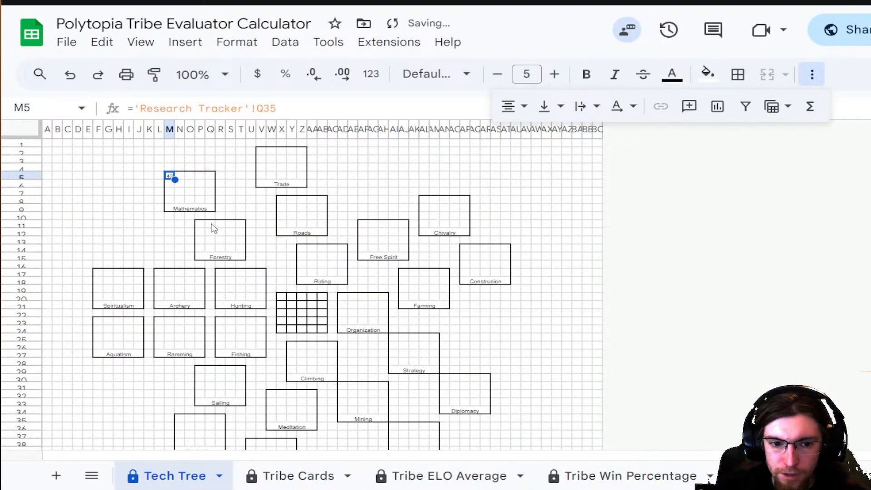
- Link the Forestry box (P11) to ='Research Tracker'!G35, showing 109
{"action": "left_click", "coordinate": [214, 228]}
{"action": "type", "text": "="}
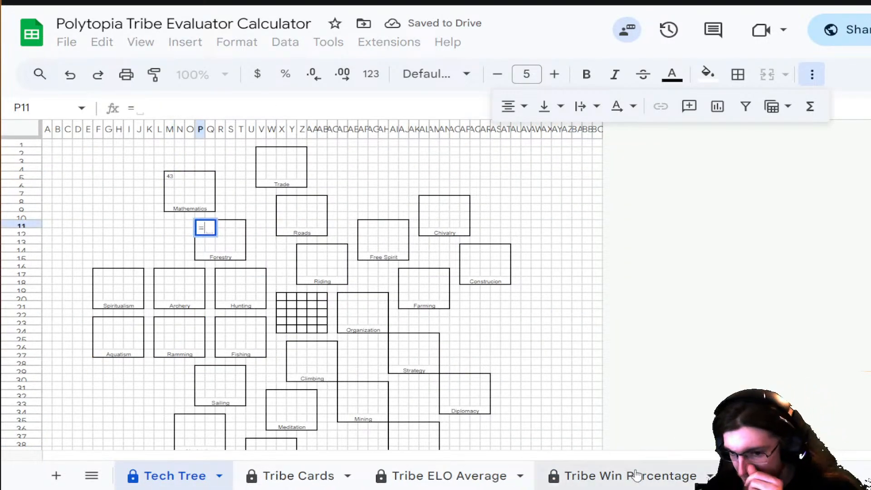
{"action": "scroll", "coordinate": [636, 475], "scroll_direction": "down", "scroll_amount": 10}
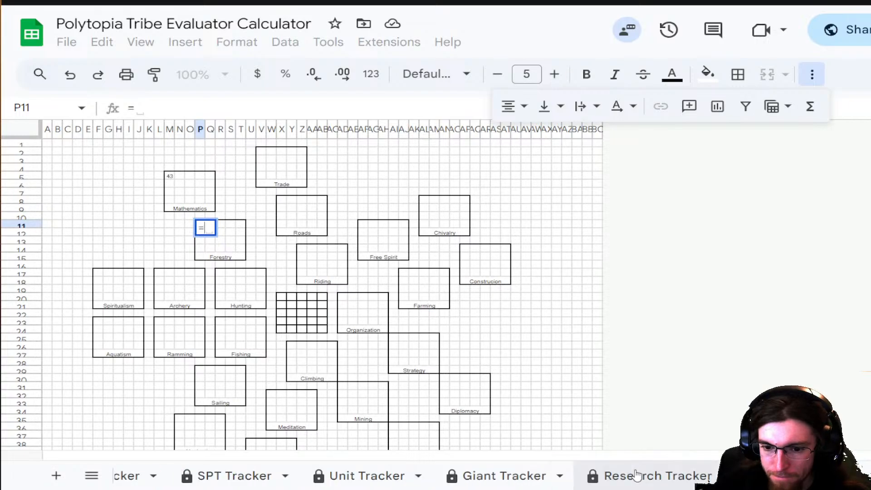
{"action": "scroll", "coordinate": [637, 475], "scroll_direction": "down", "scroll_amount": 2}
{"action": "left_click", "coordinate": [584, 475]}
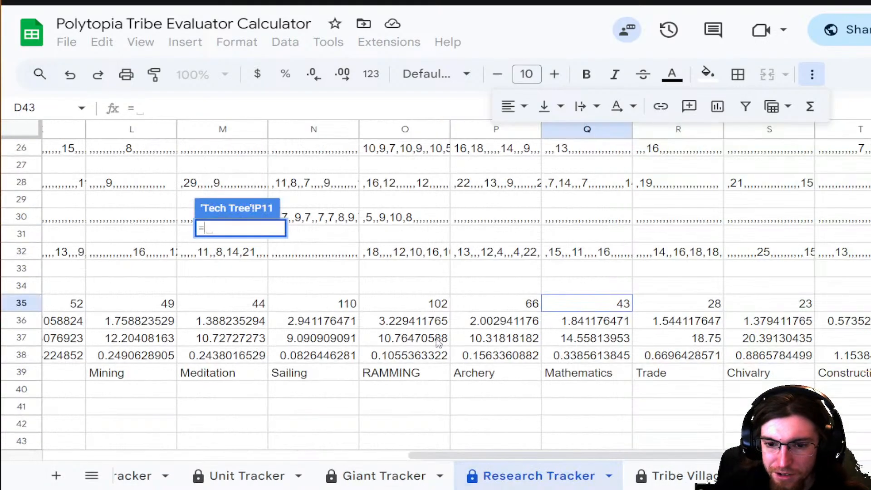
{"action": "scroll", "coordinate": [507, 363], "scroll_direction": "up", "scroll_amount": 4}
{"action": "scroll", "coordinate": [508, 386], "scroll_direction": "down", "scroll_amount": 4}
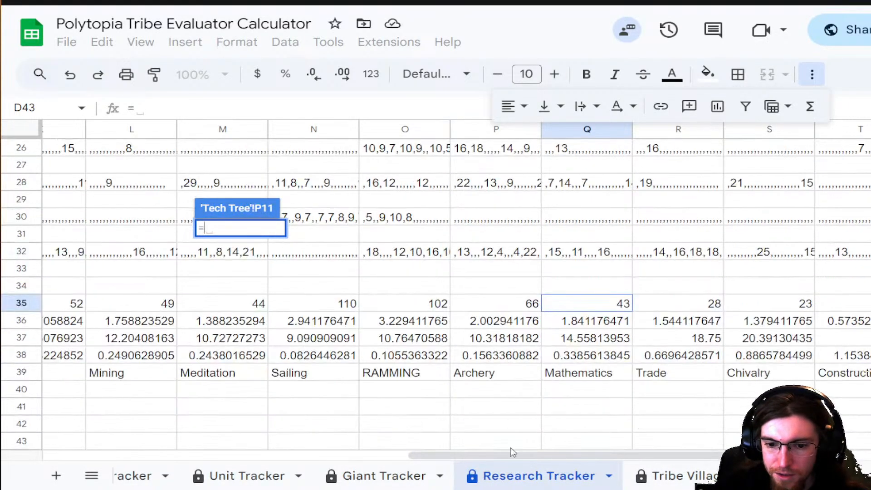
{"action": "left_click_drag", "start_coordinate": [514, 457], "coordinate": [226, 452]}
{"action": "left_click", "coordinate": [429, 301]}
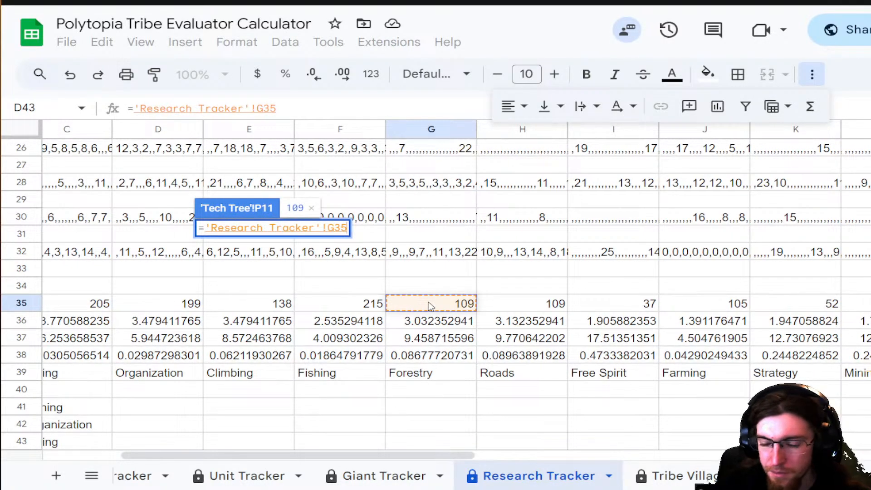
{"action": "key", "text": "Return"}
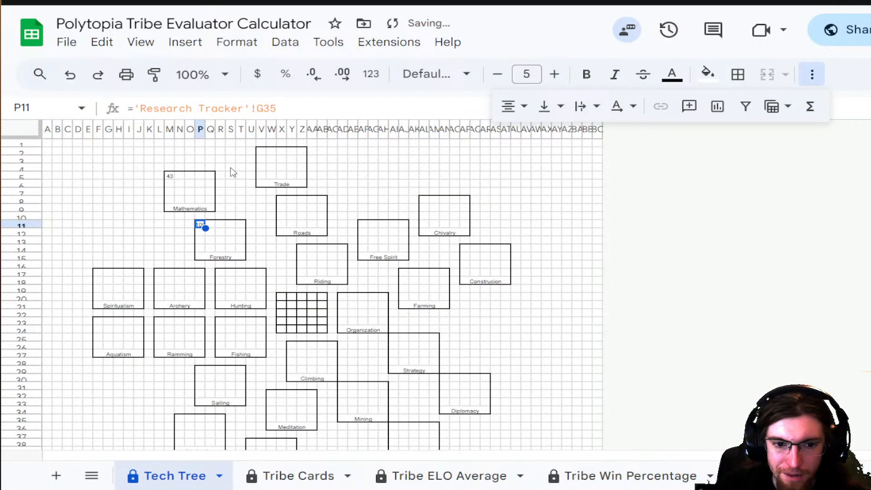
- Link the Hunting box (R17) to ='Research Tracker'!B35, showing 174
{"action": "left_click", "coordinate": [221, 274]}
{"action": "type", "text": "="}
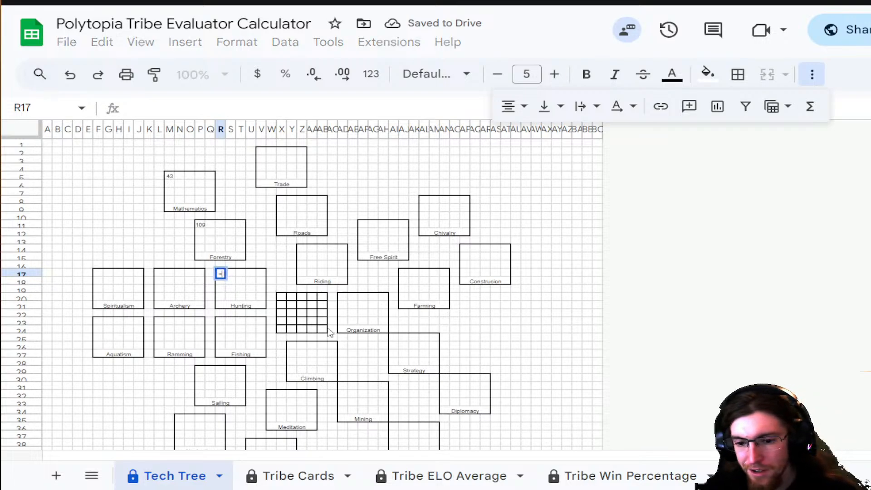
{"action": "scroll", "coordinate": [547, 476], "scroll_direction": "down", "scroll_amount": 5}
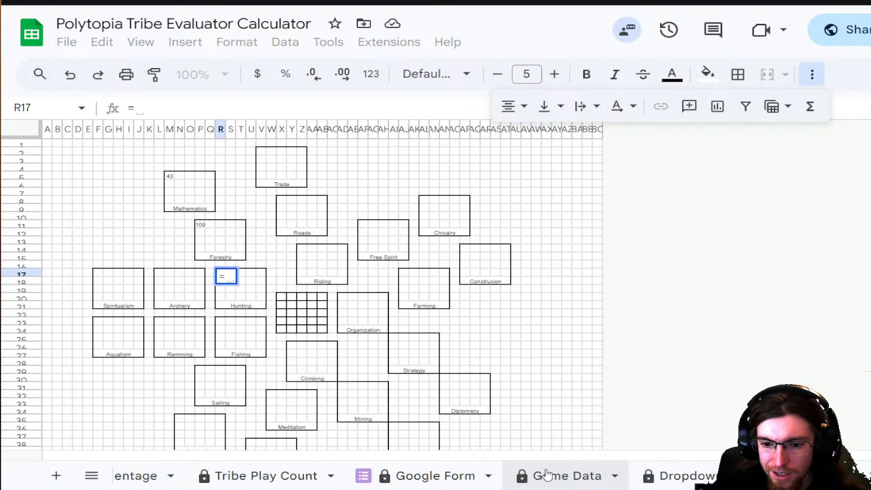
{"action": "scroll", "coordinate": [548, 475], "scroll_direction": "down", "scroll_amount": 6}
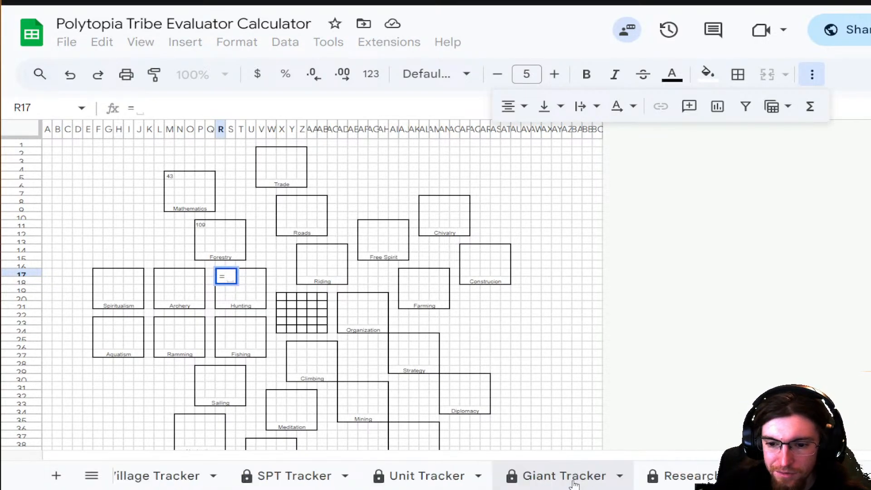
{"action": "left_click", "coordinate": [456, 482]}
{"action": "scroll", "coordinate": [320, 386], "scroll_direction": "up", "scroll_amount": 8}
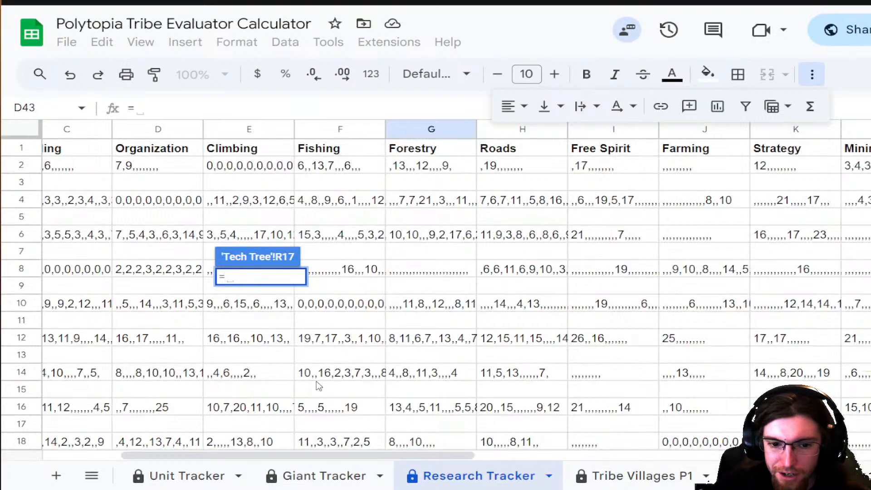
{"action": "scroll", "coordinate": [320, 386], "scroll_direction": "down", "scroll_amount": 5}
{"action": "scroll", "coordinate": [407, 454], "scroll_direction": "left", "scroll_amount": 3}
{"action": "scroll", "coordinate": [331, 370], "scroll_direction": "down", "scroll_amount": 5}
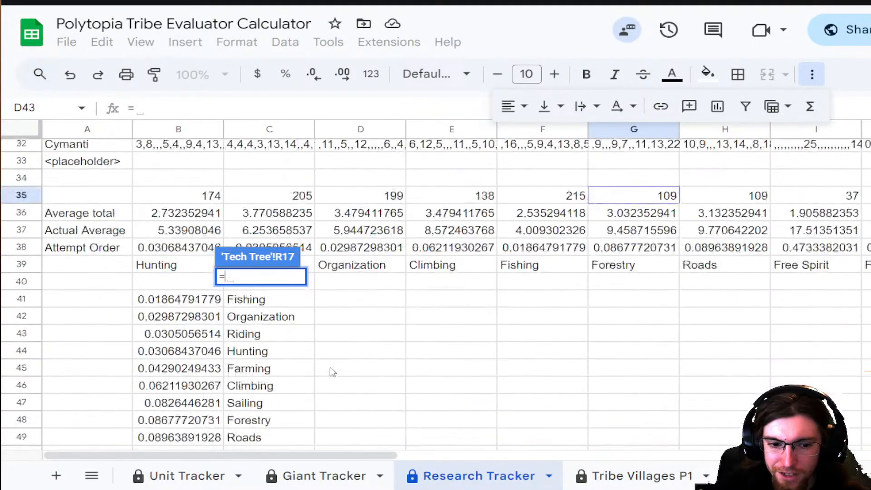
{"action": "scroll", "coordinate": [199, 360], "scroll_direction": "up", "scroll_amount": 3}
{"action": "left_click", "coordinate": [186, 358]}
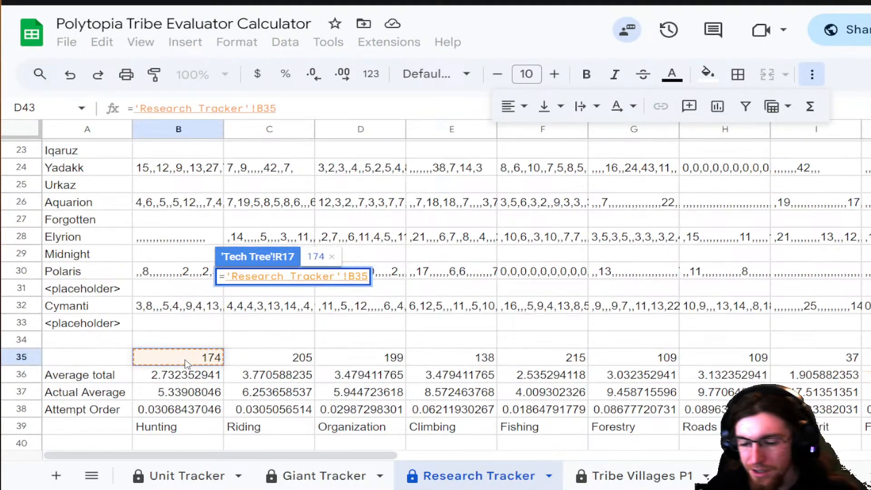
{"action": "key", "text": "Return"}
{"action": "left_click", "coordinate": [303, 250]}
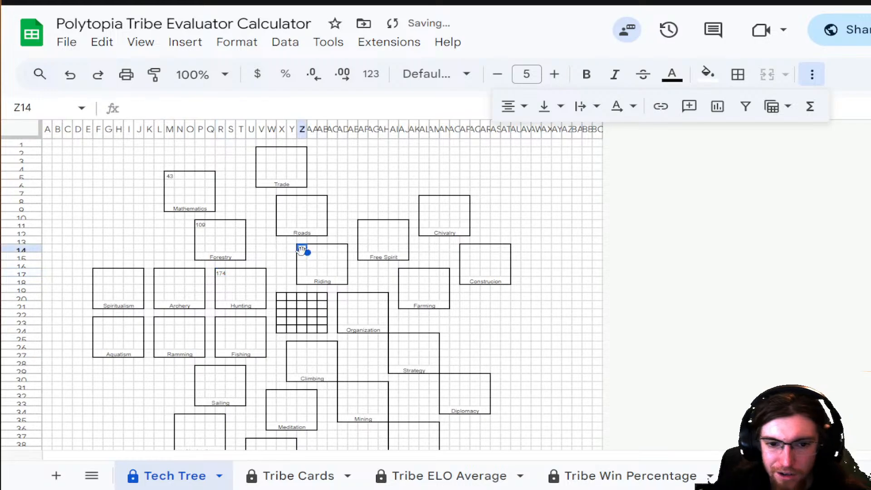
- Link the Riding box to its row 35 count (205) and Organization to D35
{"action": "type", "text": "="}
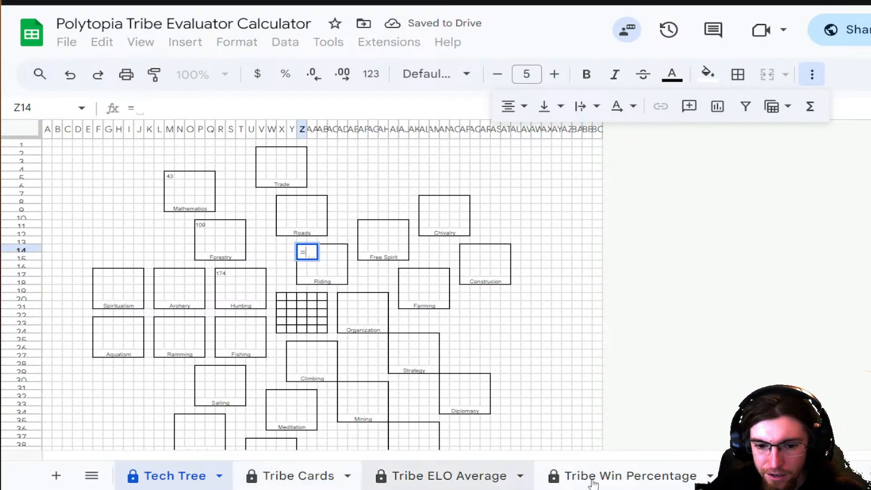
{"action": "scroll", "coordinate": [590, 479], "scroll_direction": "right", "scroll_amount": 10}
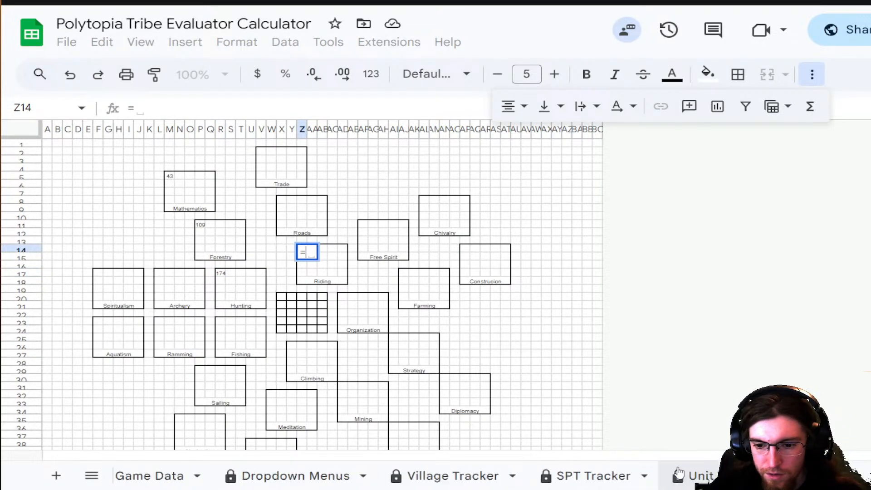
{"action": "scroll", "coordinate": [536, 462], "scroll_direction": "down", "scroll_amount": 2}
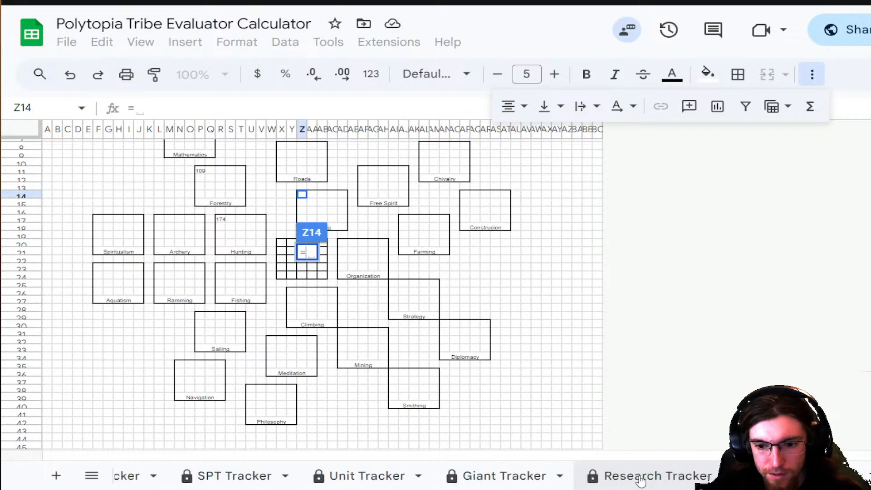
{"action": "left_click", "coordinate": [640, 477]}
{"action": "left_click", "coordinate": [272, 358]}
{"action": "key", "text": "Return"}
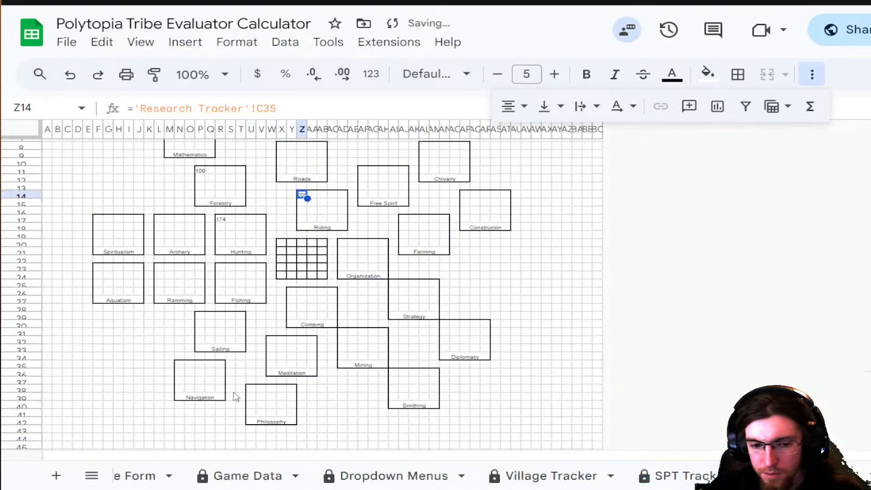
{"action": "scroll", "coordinate": [163, 476], "scroll_direction": "right", "scroll_amount": 5}
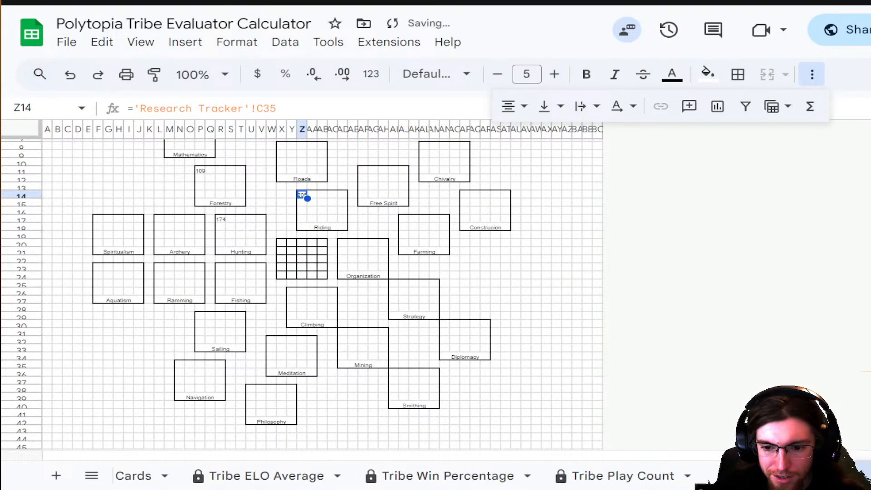
{"action": "scroll", "coordinate": [318, 475], "scroll_direction": "right", "scroll_amount": 5}
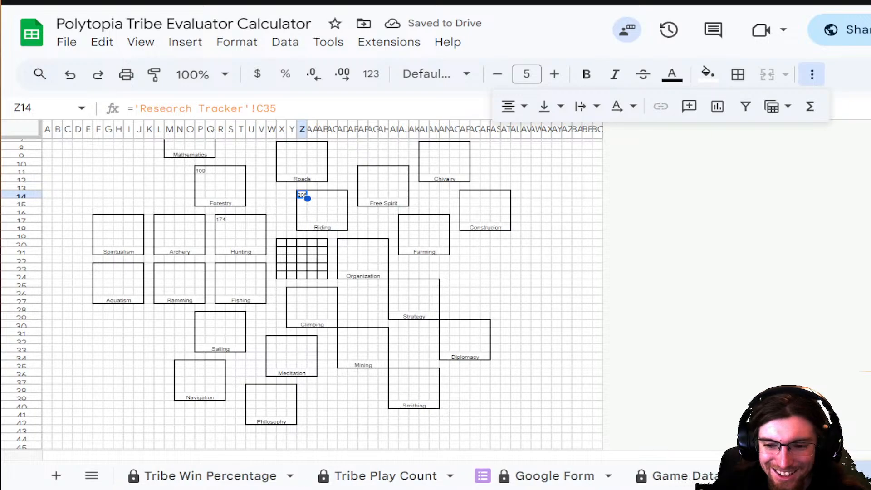
{"action": "scroll", "coordinate": [318, 475], "scroll_direction": "right", "scroll_amount": 5}
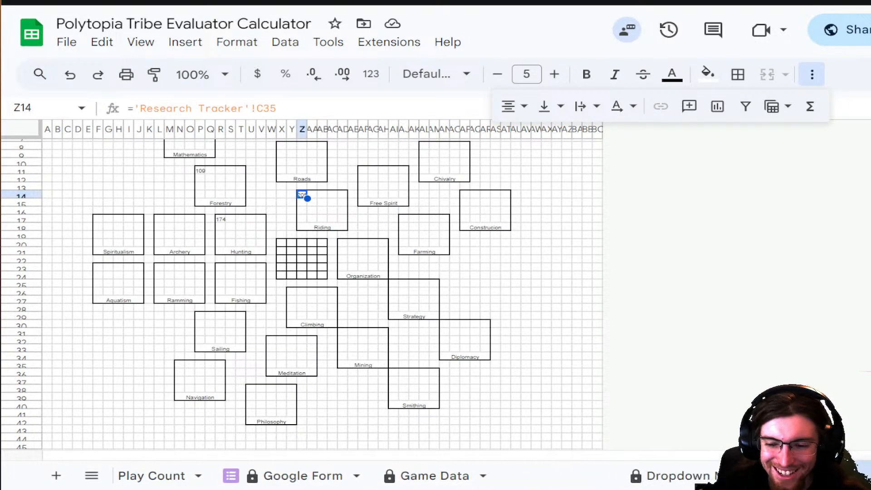
{"action": "scroll", "coordinate": [318, 476], "scroll_direction": "right", "scroll_amount": 5}
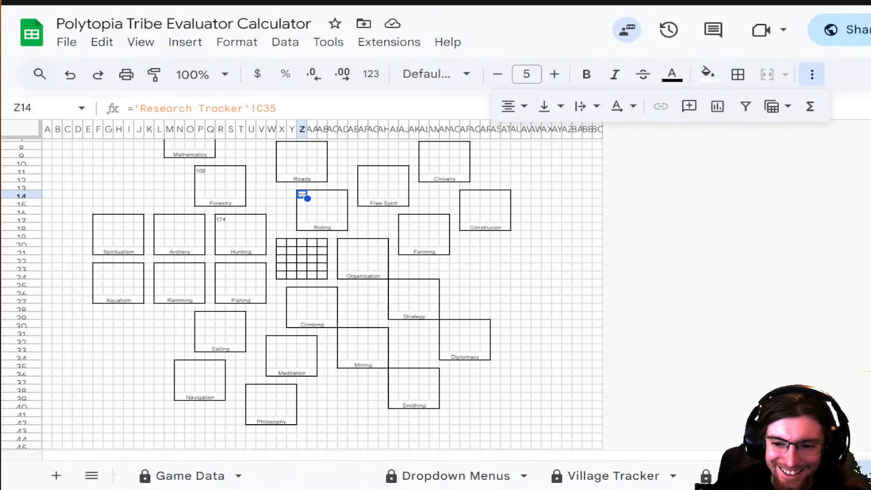
{"action": "scroll", "coordinate": [670, 463], "scroll_direction": "right", "scroll_amount": 5}
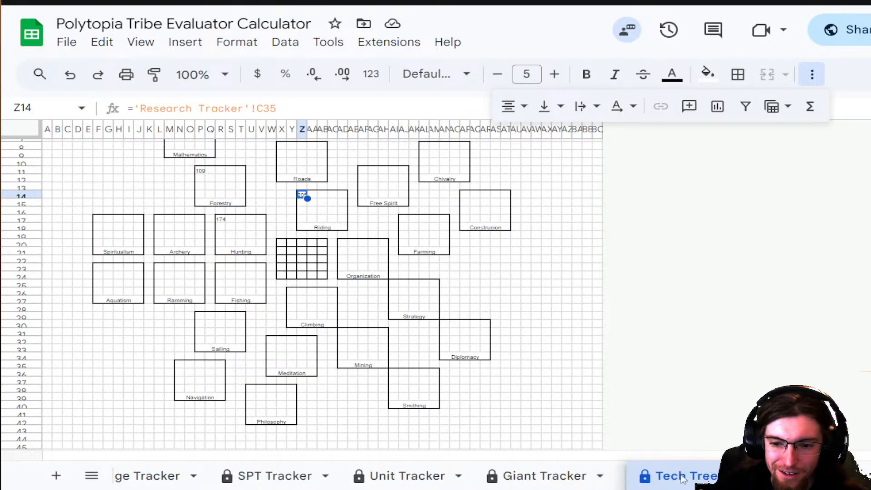
{"action": "scroll", "coordinate": [574, 476], "scroll_direction": "right", "scroll_amount": 3}
{"action": "scroll", "coordinate": [574, 476], "scroll_direction": "right", "scroll_amount": 2}
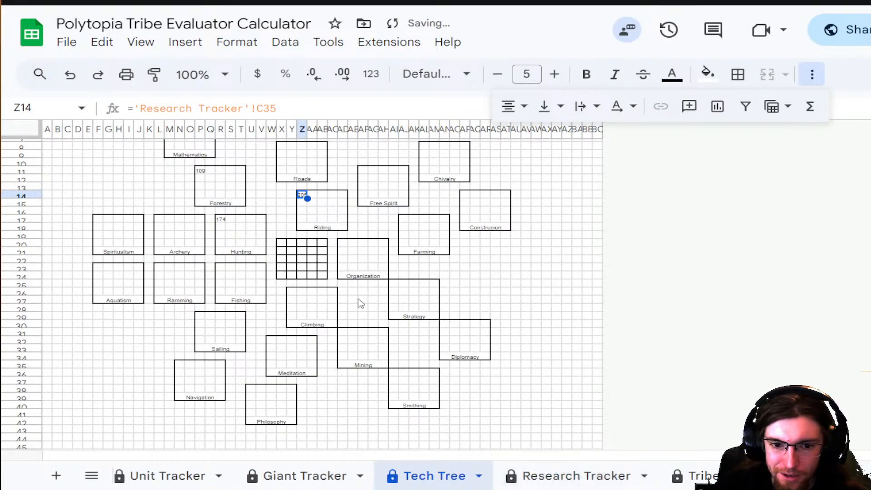
{"action": "left_click", "coordinate": [343, 241]}
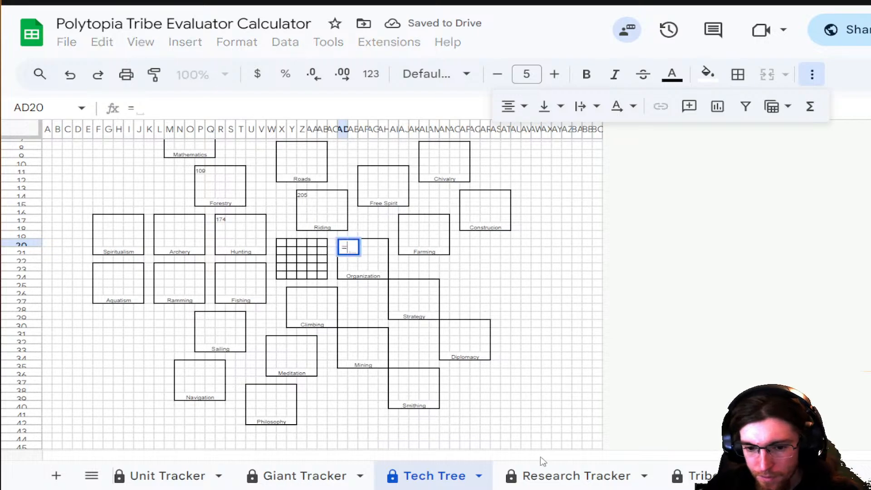
{"action": "left_click", "coordinate": [558, 475]}
{"action": "left_click", "coordinate": [369, 359]}
{"action": "key", "text": "Return"}
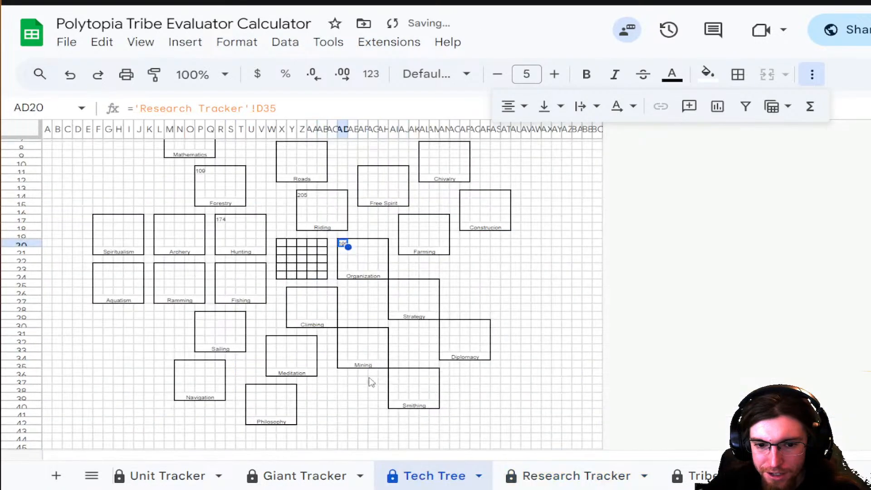
- Link the Climbing, Fishing and Roads boxes to Research Tracker E35, F35 and H35
{"action": "left_click", "coordinate": [293, 293]}
{"action": "type", "text": "="}
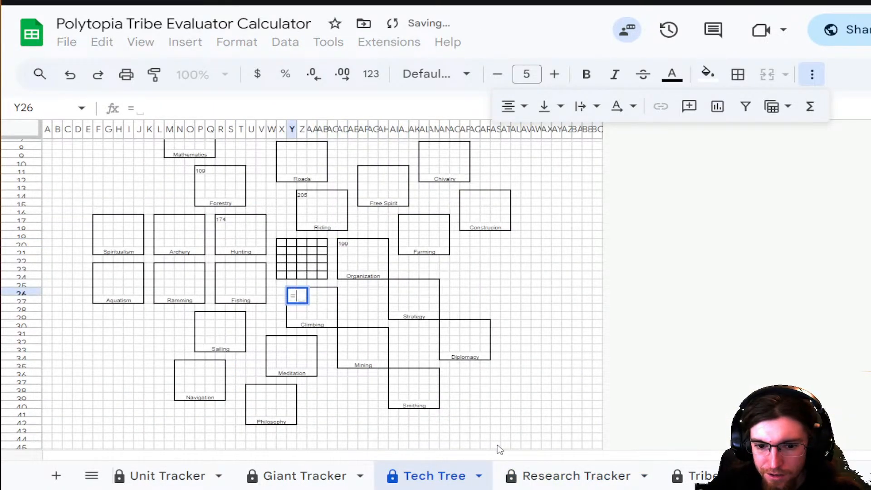
{"action": "left_click", "coordinate": [538, 475]}
{"action": "left_click", "coordinate": [482, 362]}
{"action": "key", "text": "Return"}
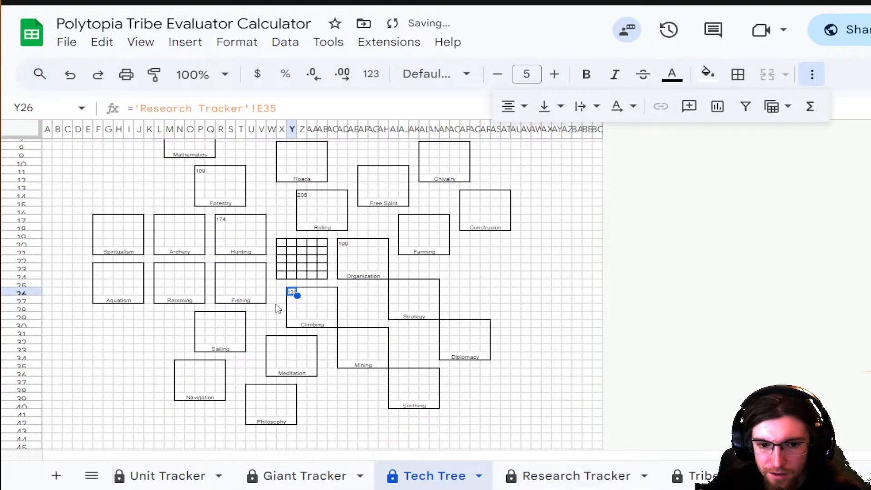
{"action": "left_click", "coordinate": [221, 269]}
{"action": "type", "text": "="}
{"action": "left_click", "coordinate": [558, 474]}
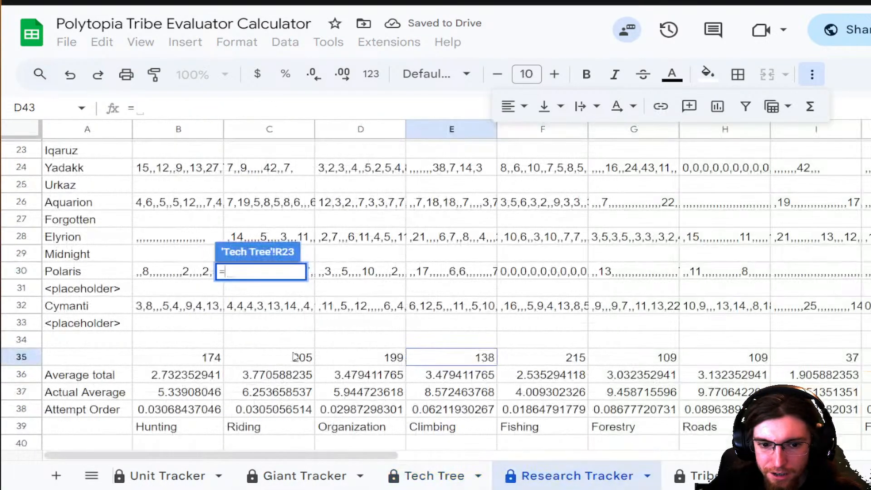
{"action": "left_click", "coordinate": [552, 362]}
{"action": "key", "text": "Return"}
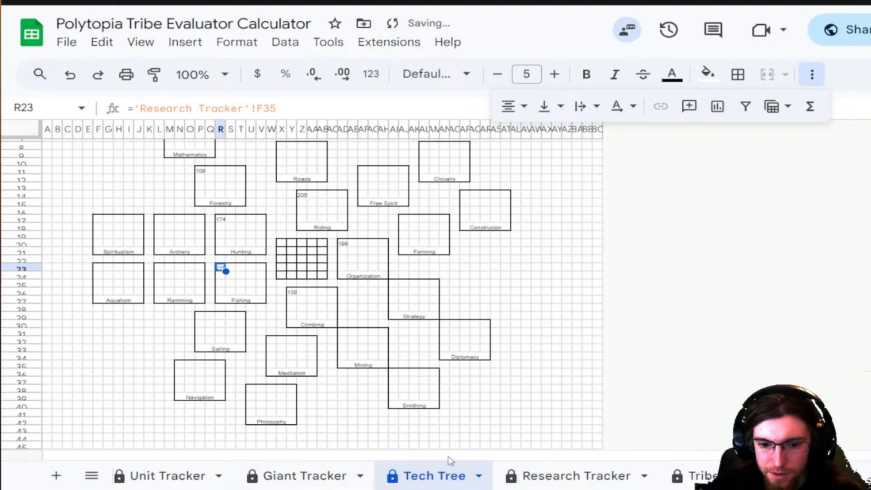
{"action": "scroll", "coordinate": [353, 251], "scroll_direction": "up", "scroll_amount": 2}
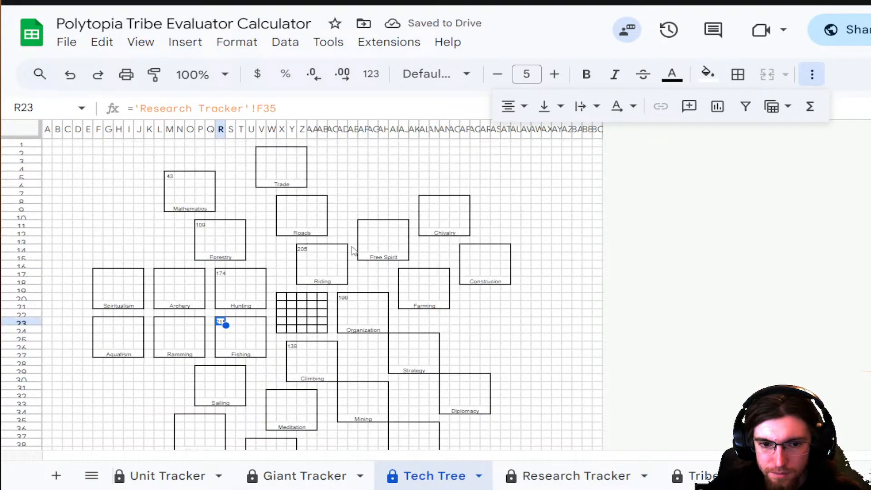
{"action": "left_click", "coordinate": [283, 201]}
{"action": "type", "text": "="}
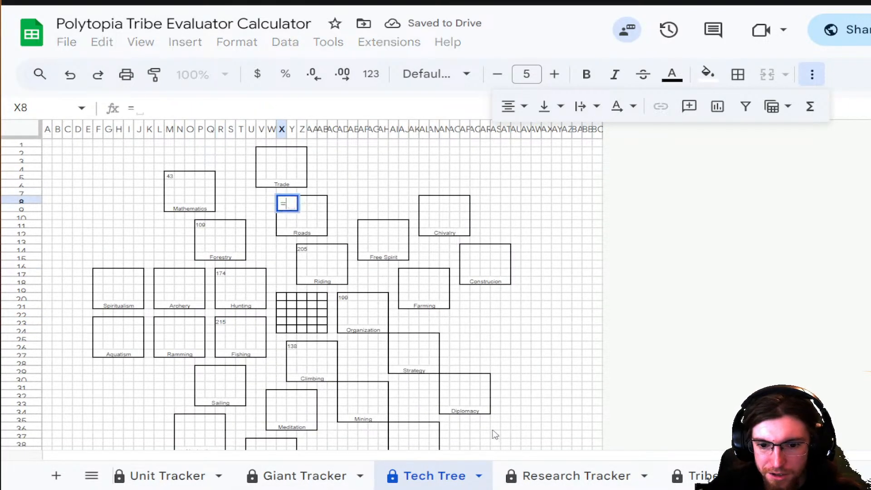
{"action": "left_click", "coordinate": [543, 475]}
{"action": "scroll", "coordinate": [487, 429], "scroll_direction": "down", "scroll_amount": 3}
{"action": "scroll", "coordinate": [487, 428], "scroll_direction": "up", "scroll_amount": 2}
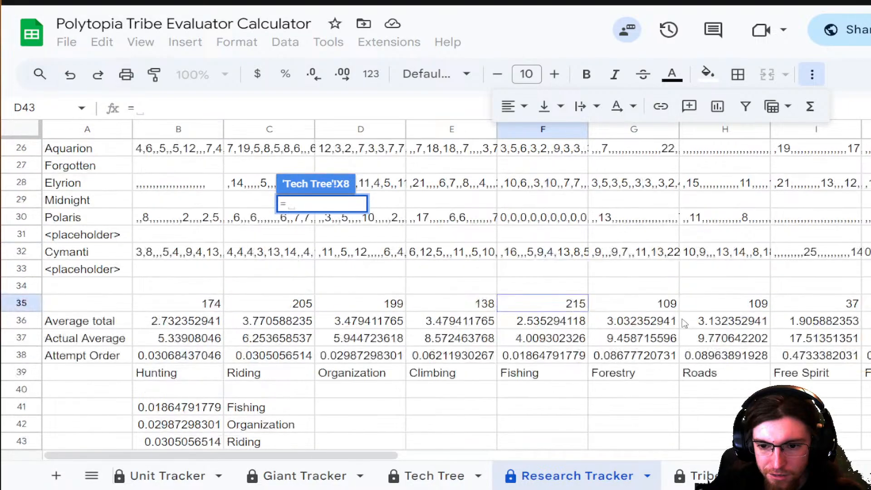
{"action": "left_click", "coordinate": [704, 310]}
{"action": "key", "text": "Return"}
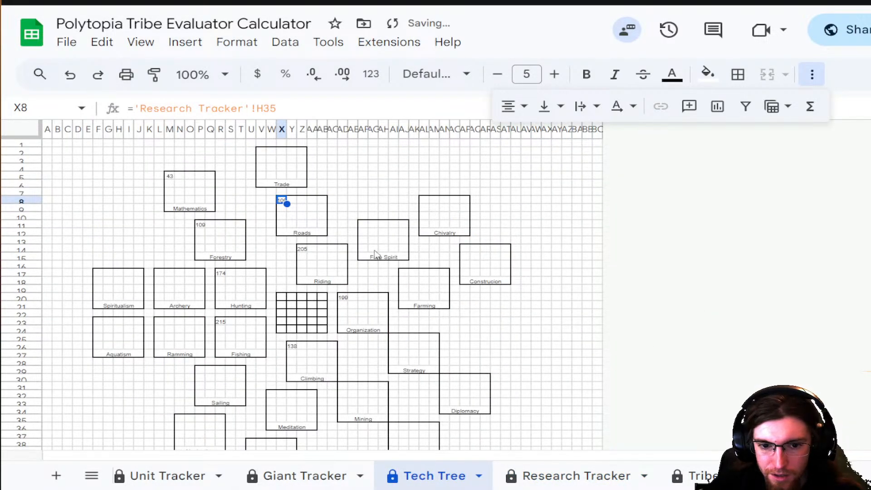
- Link the Free Spirit, Farming and Strategy boxes to Research Tracker I35, J35 and K35
{"action": "left_click", "coordinate": [365, 226]}
{"action": "type", "text": "="}
{"action": "left_click", "coordinate": [574, 475]}
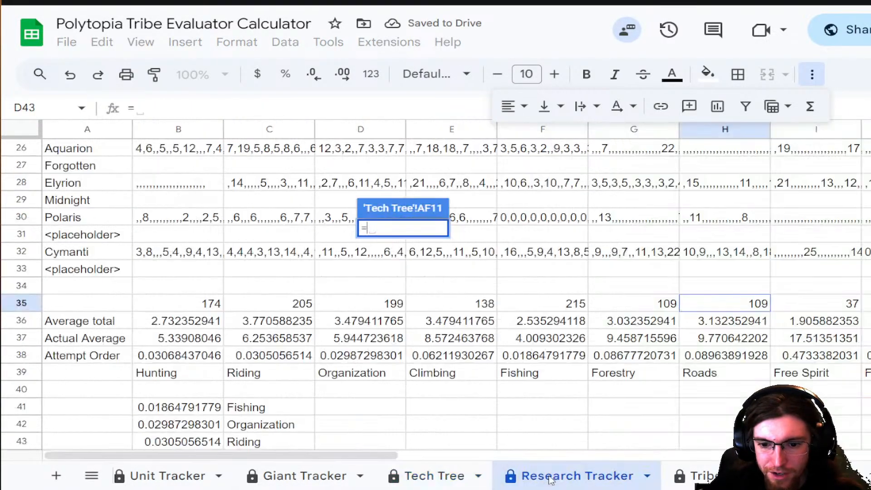
{"action": "left_click", "coordinate": [819, 306]}
{"action": "key", "text": "Return"}
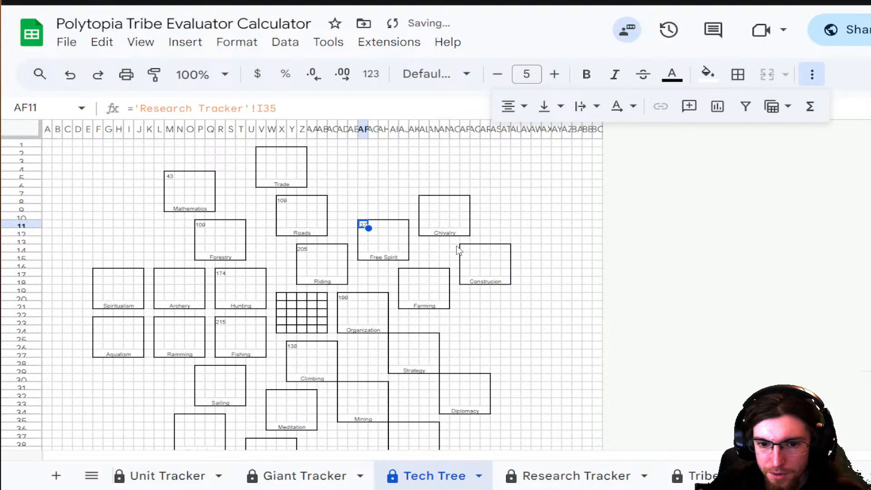
{"action": "left_click", "coordinate": [396, 273]}
{"action": "left_click", "coordinate": [406, 273]}
{"action": "type", "text": "="}
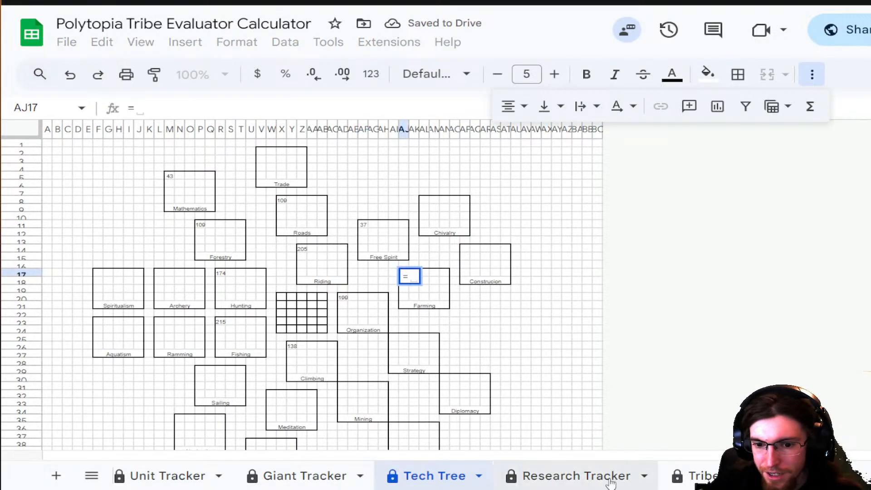
{"action": "left_click", "coordinate": [584, 477]}
{"action": "key", "text": "Right"}
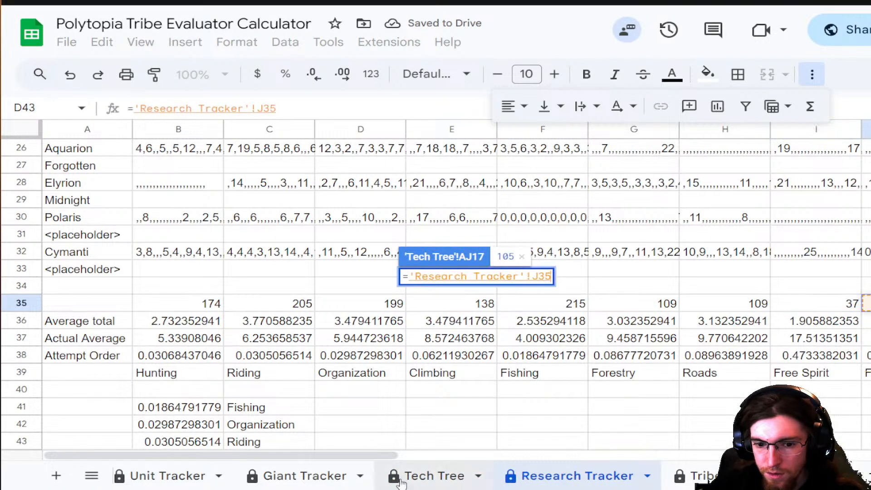
{"action": "key", "text": "Return"}
{"action": "left_click", "coordinate": [394, 341]}
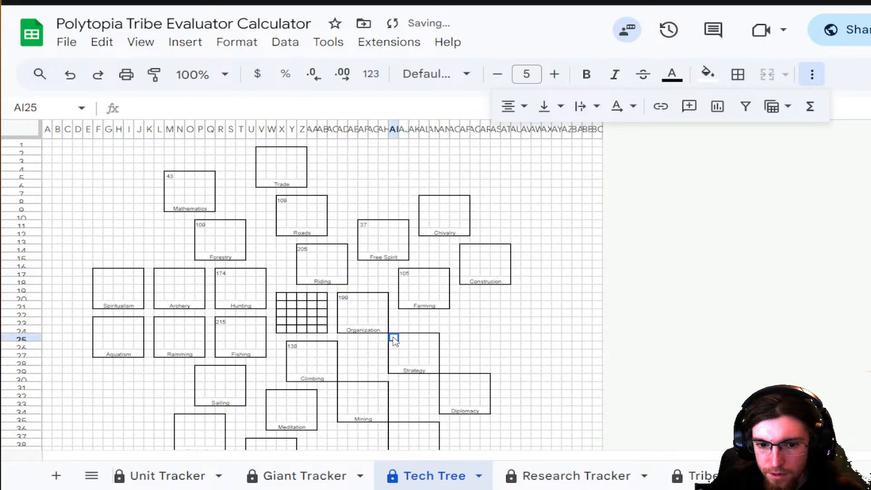
{"action": "type", "text": "="}
{"action": "left_click", "coordinate": [586, 476]}
{"action": "left_click_drag", "start_coordinate": [312, 456], "coordinate": [562, 459]}
{"action": "left_click", "coordinate": [365, 305]}
{"action": "key", "text": "Return"}
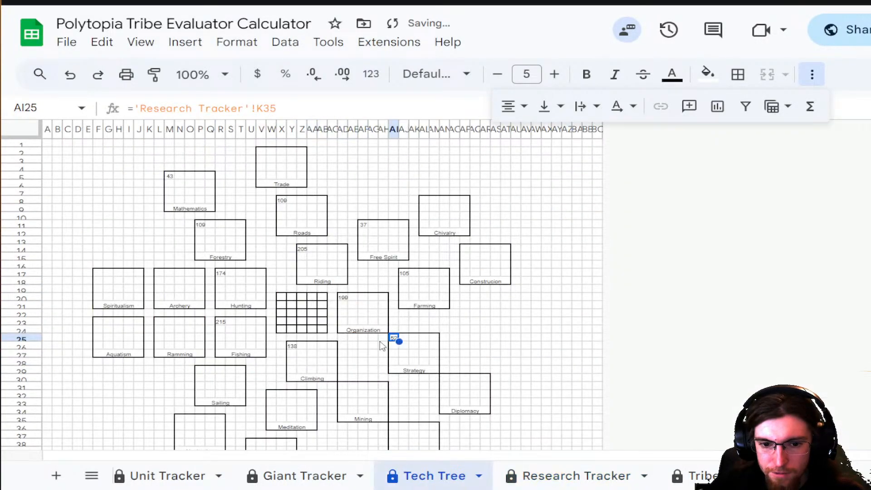
- Link the Mining, Meditation and Sailing boxes to L35, M35 and N35 (Sailing 110)
{"action": "left_click", "coordinate": [345, 387]}
{"action": "type", "text": "="}
{"action": "left_click", "coordinate": [599, 476]}
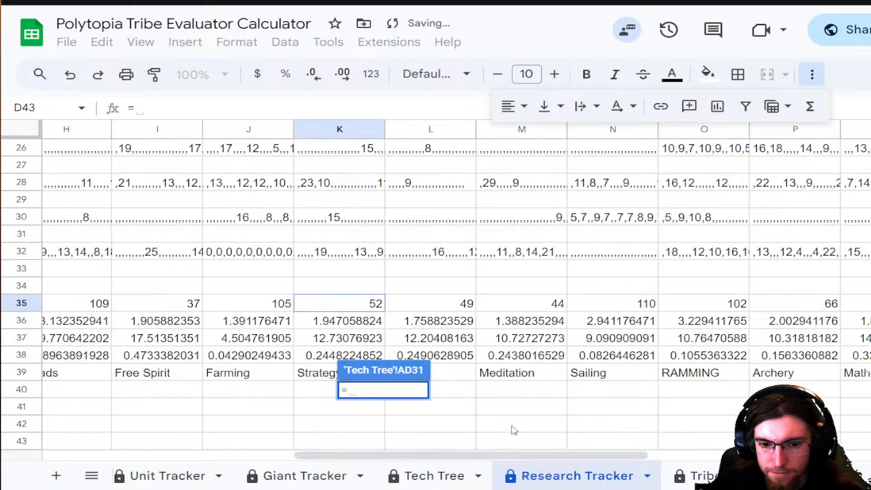
{"action": "left_click", "coordinate": [462, 301]}
{"action": "key", "text": "Return"}
{"action": "left_click", "coordinate": [271, 387]}
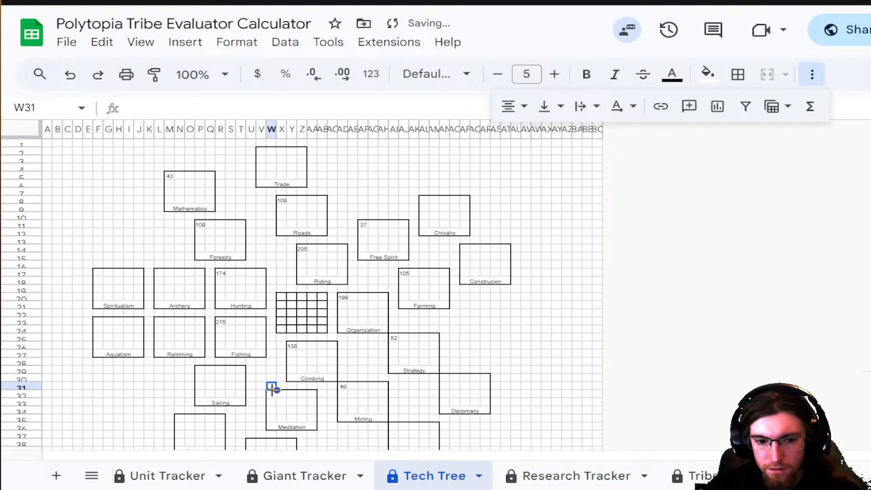
{"action": "left_click", "coordinate": [273, 397]}
{"action": "type", "text": "="}
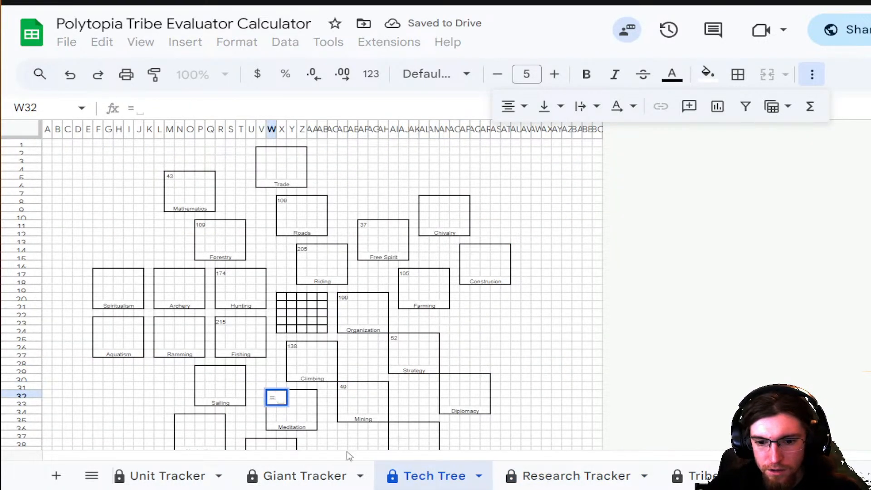
{"action": "left_click", "coordinate": [563, 476]}
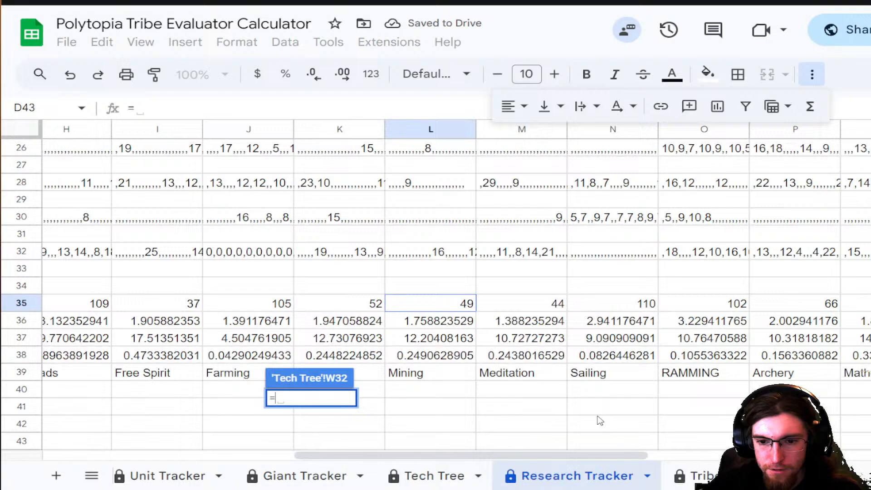
{"action": "left_click", "coordinate": [545, 305]}
{"action": "key", "text": "Return"}
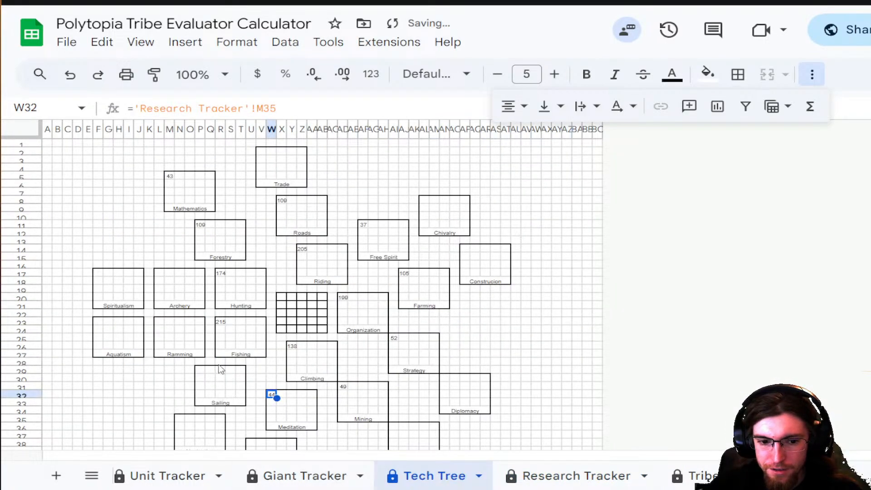
{"action": "left_click", "coordinate": [197, 376]}
{"action": "type", "text": "="}
{"action": "left_click", "coordinate": [547, 474]}
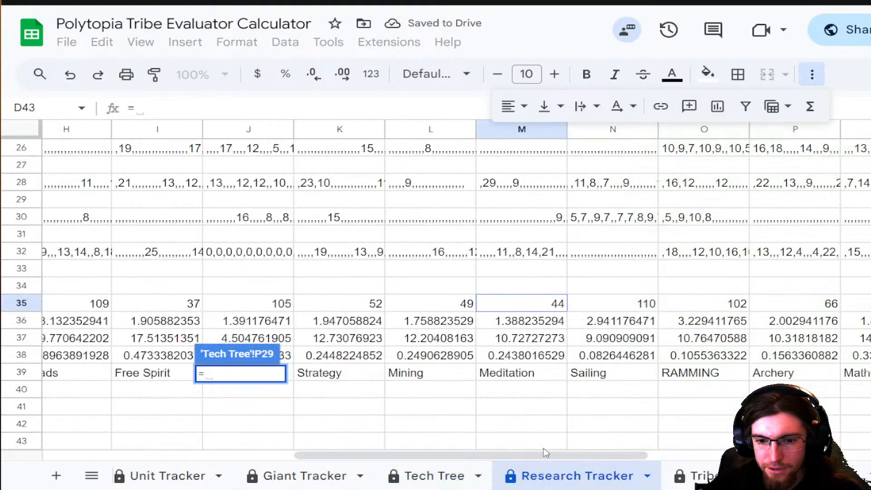
{"action": "left_click", "coordinate": [628, 304]}
{"action": "key", "text": "Return"}
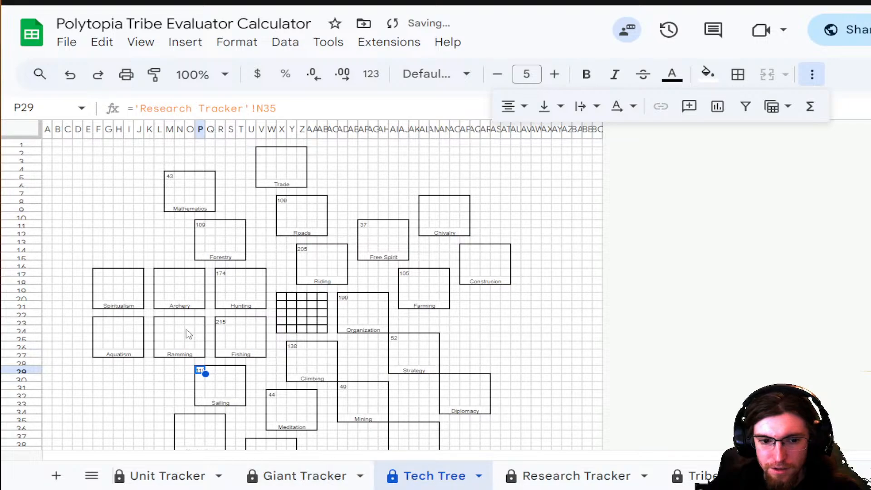
- Link the Ramming box to O35 (102) and Archery to P35 (66)
{"action": "left_click", "coordinate": [163, 327]}
{"action": "type", "text": "="}
{"action": "left_click", "coordinate": [547, 474]}
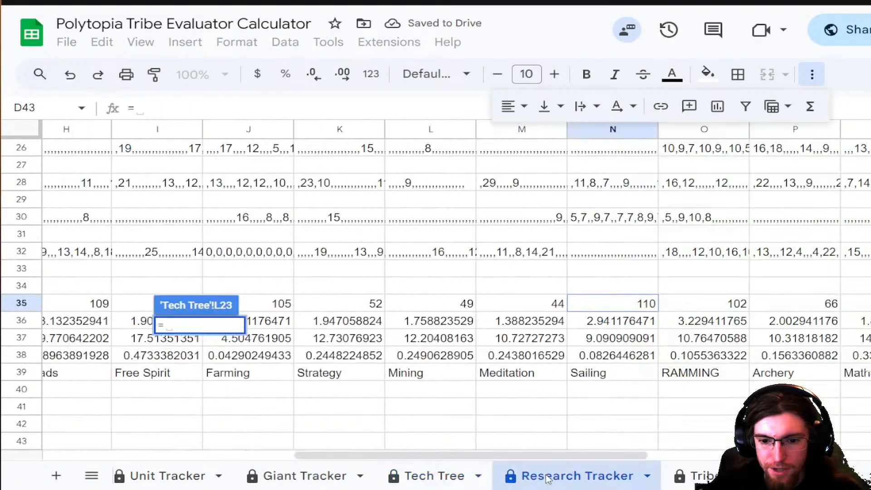
{"action": "left_click", "coordinate": [718, 308]}
{"action": "key", "text": "Return"}
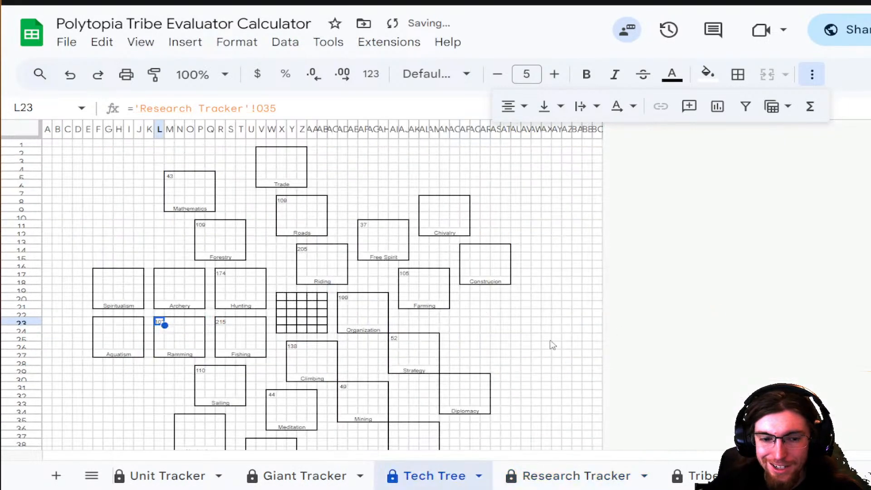
{"action": "left_click", "coordinate": [164, 280]}
{"action": "type", "text": "="}
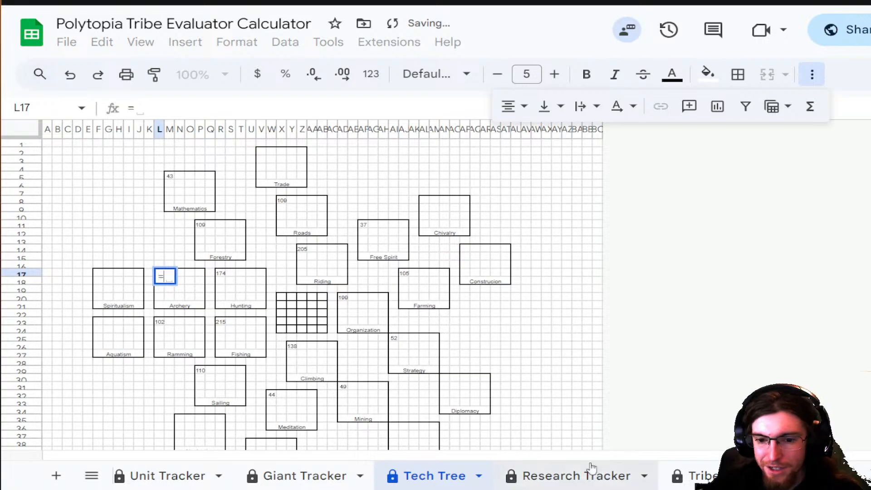
{"action": "left_click", "coordinate": [570, 475]}
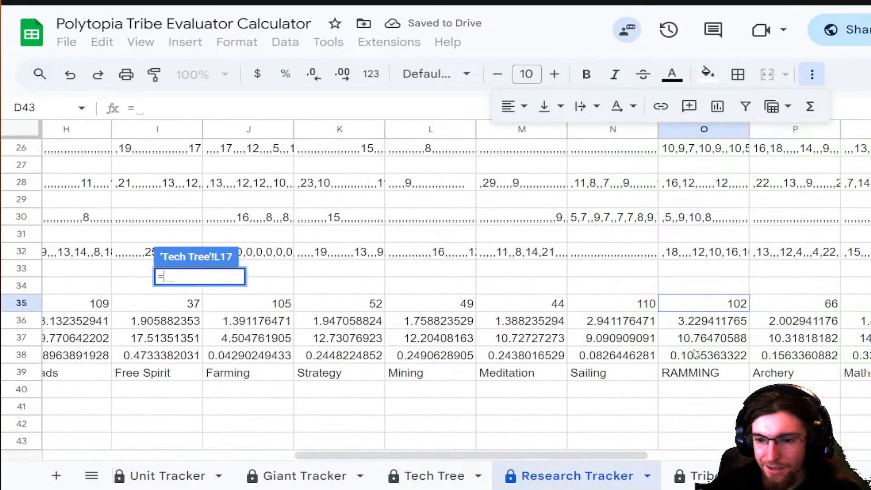
{"action": "left_click", "coordinate": [792, 307]}
{"action": "key", "text": "Return"}
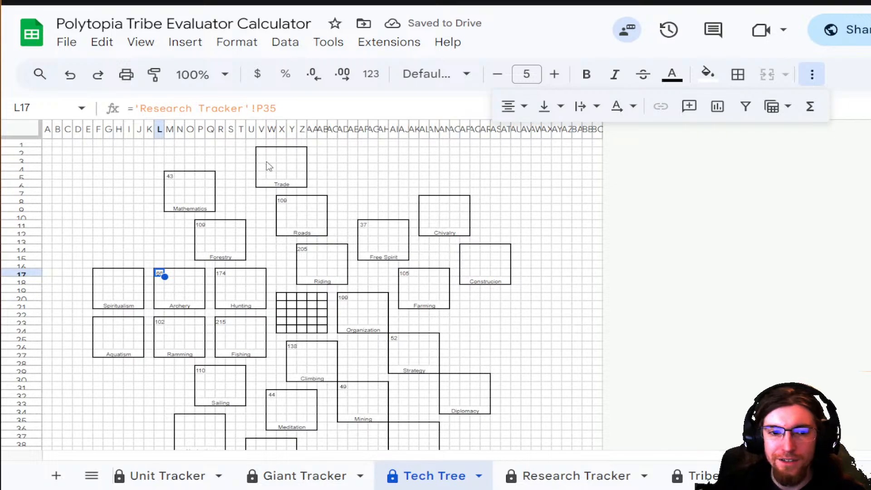
{"action": "left_click", "coordinate": [579, 474]}
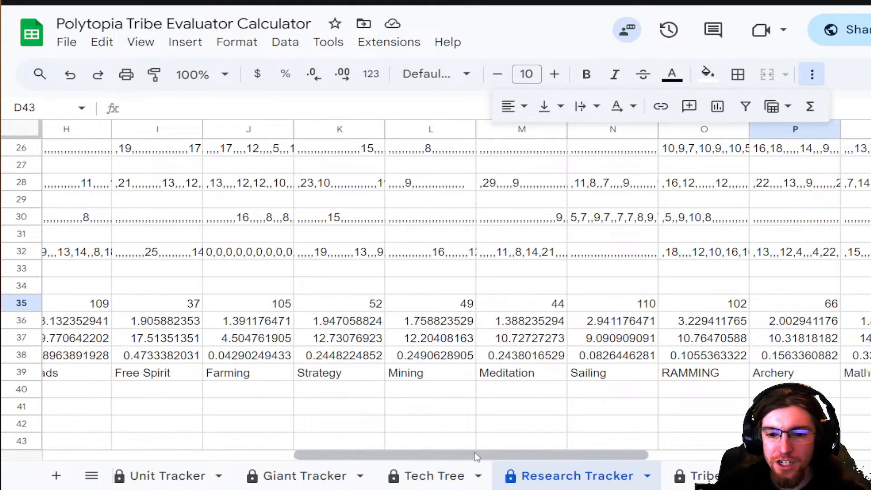
- Mistakenly link Research Tracker R35 to Tech Tree V2, then undo it
{"action": "left_click_drag", "start_coordinate": [477, 456], "coordinate": [767, 456]}
{"action": "left_click", "coordinate": [242, 307]}
{"action": "type", "text": "="}
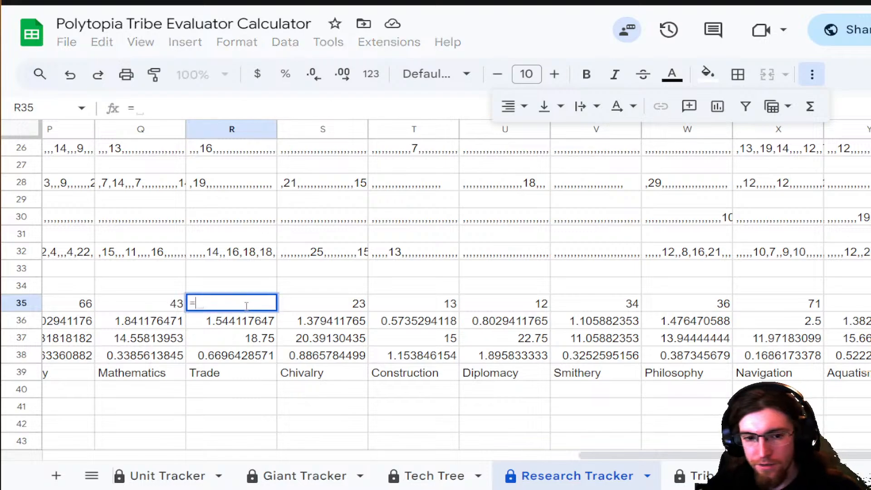
{"action": "left_click", "coordinate": [427, 480]}
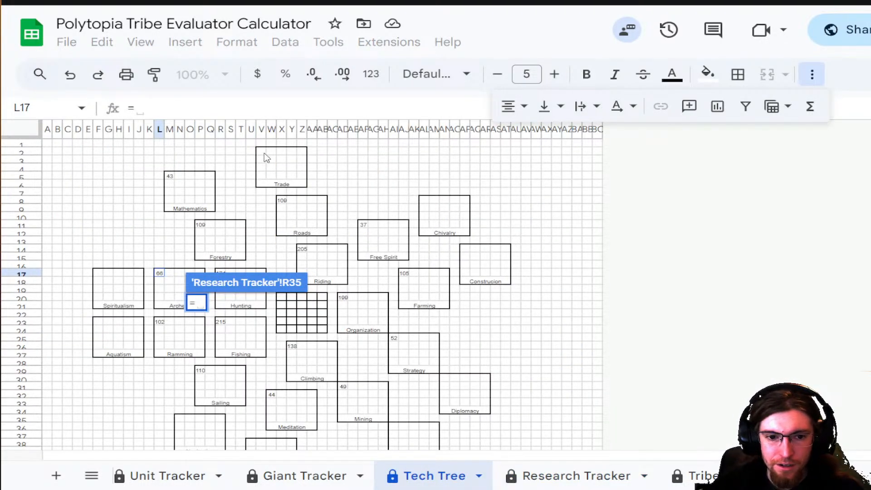
{"action": "left_click", "coordinate": [264, 153]}
{"action": "key", "text": "Return"}
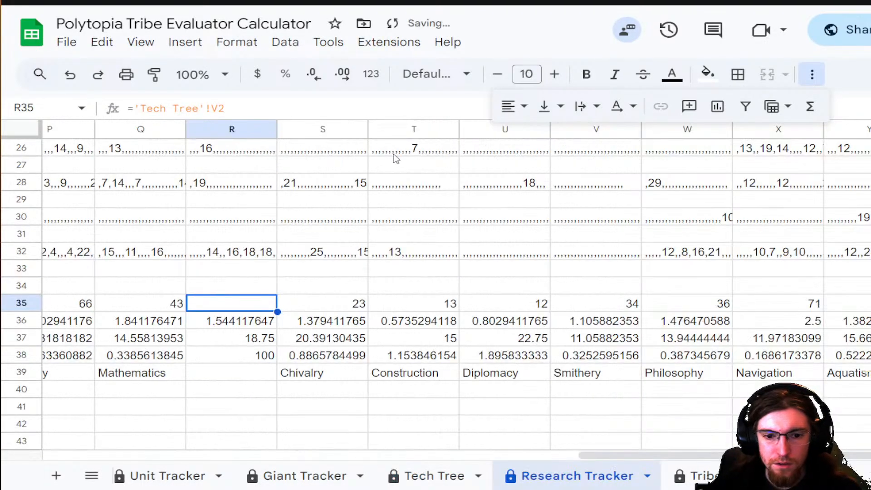
{"action": "key", "text": "ctrl+z"}
- Link the Trade box to R35 (28) and the Chivalry box to S35 (23)
{"action": "left_click", "coordinate": [434, 476]}
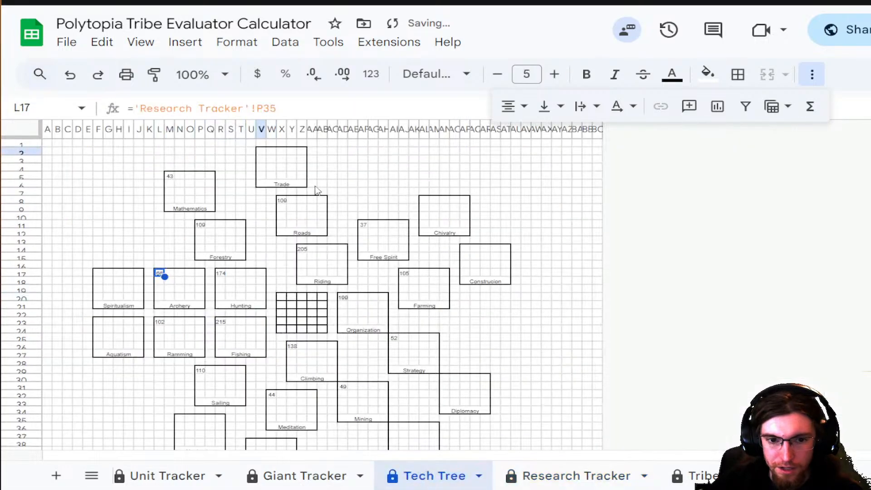
{"action": "left_click", "coordinate": [265, 152]}
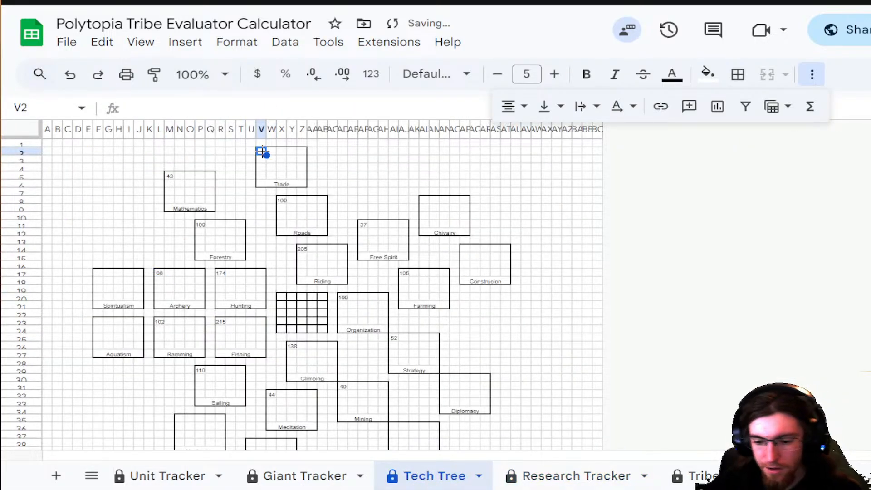
{"action": "left_click", "coordinate": [568, 475]}
{"action": "left_click", "coordinate": [220, 304]}
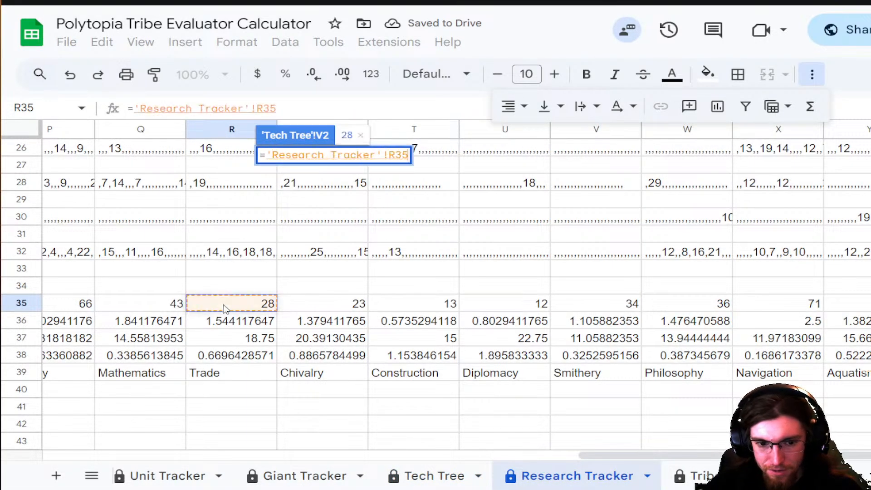
{"action": "key", "text": "Return"}
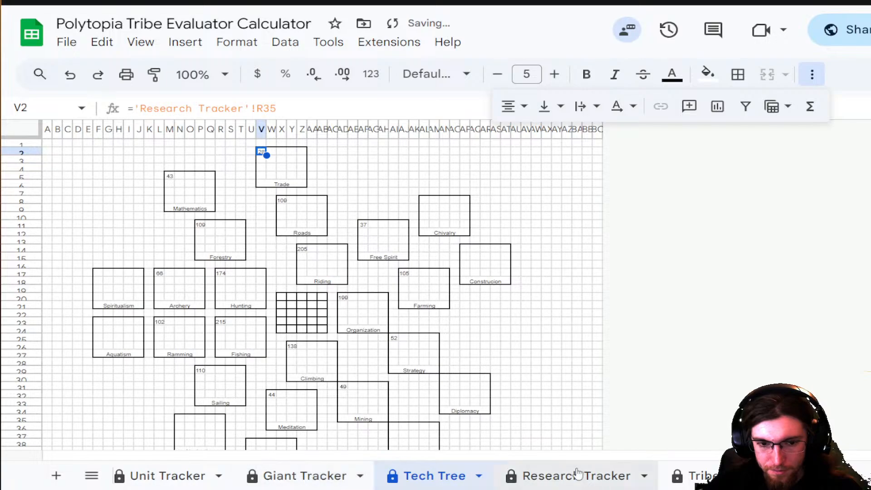
{"action": "left_click", "coordinate": [424, 204]}
{"action": "type", "text": "="}
{"action": "left_click", "coordinate": [568, 475]}
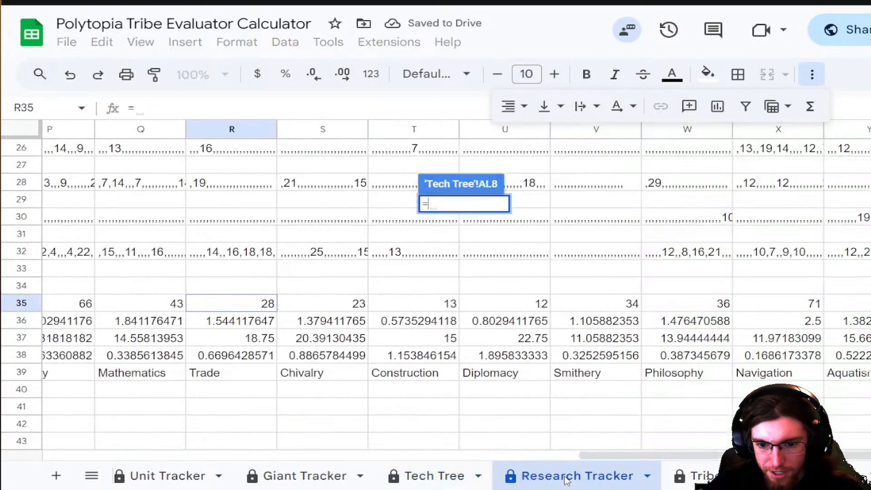
{"action": "left_click", "coordinate": [351, 309]}
{"action": "key", "text": "Return"}
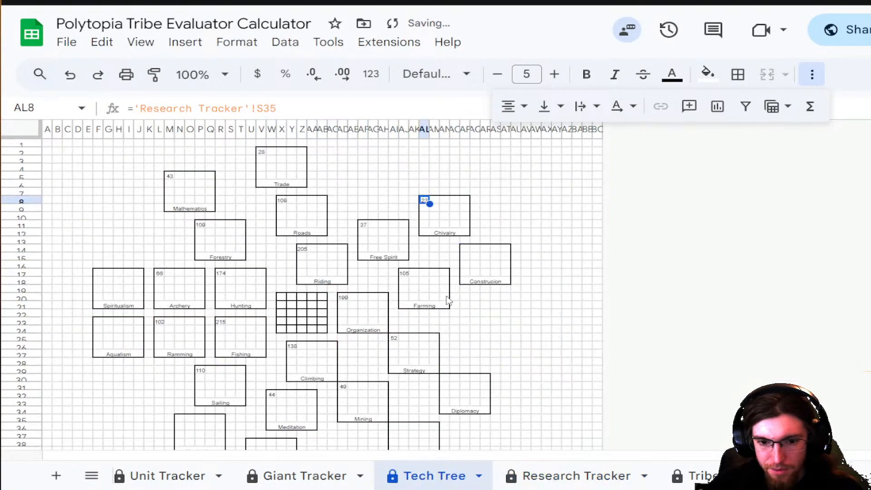
- Link the Construcion box to T35 and the Diplomacy box to U35
{"action": "left_click", "coordinate": [466, 250]}
{"action": "type", "text": "="}
{"action": "left_click", "coordinate": [567, 475]}
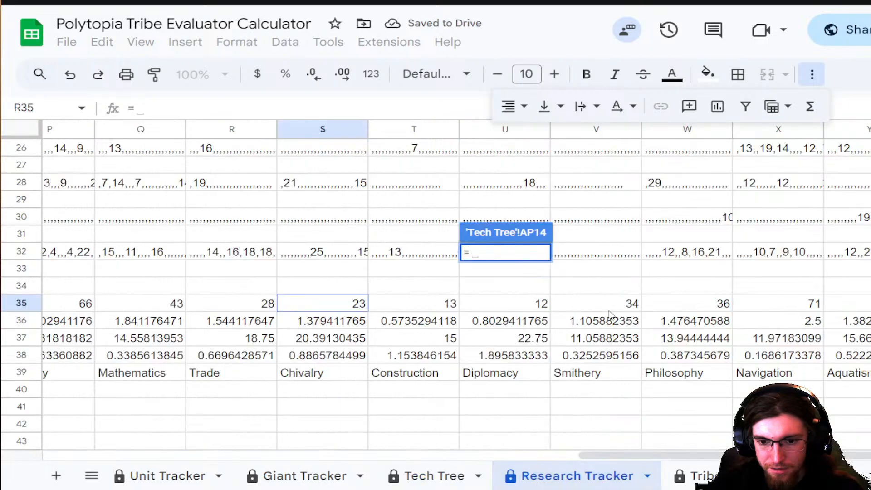
{"action": "left_click", "coordinate": [441, 309]}
{"action": "key", "text": "Return"}
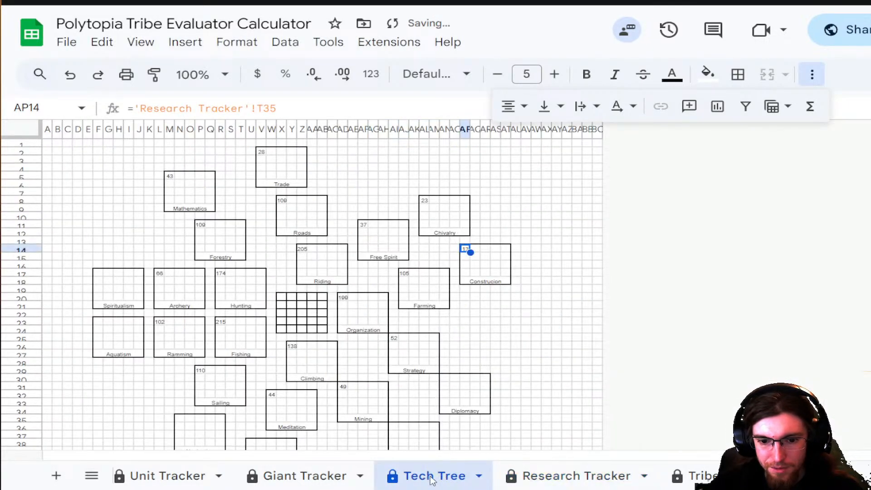
{"action": "left_click", "coordinate": [450, 382]}
{"action": "type", "text": "="}
{"action": "left_click", "coordinate": [568, 475]}
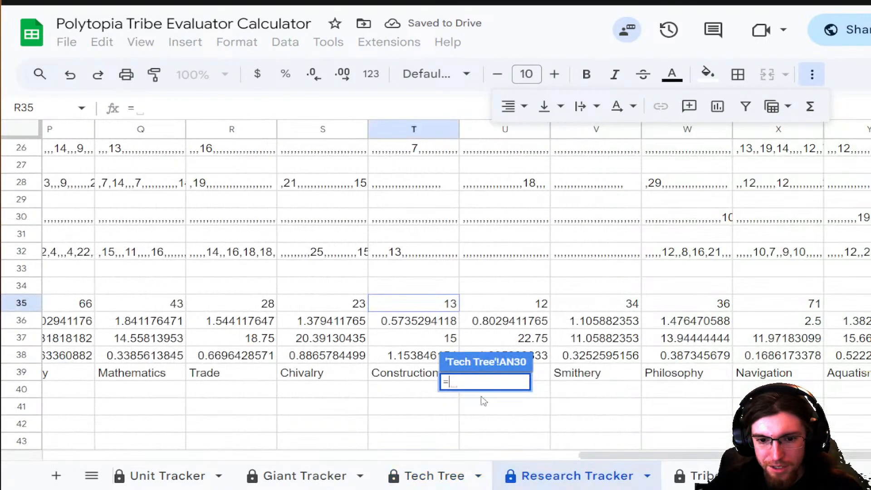
{"action": "left_click", "coordinate": [470, 307]}
{"action": "key", "text": "Return"}
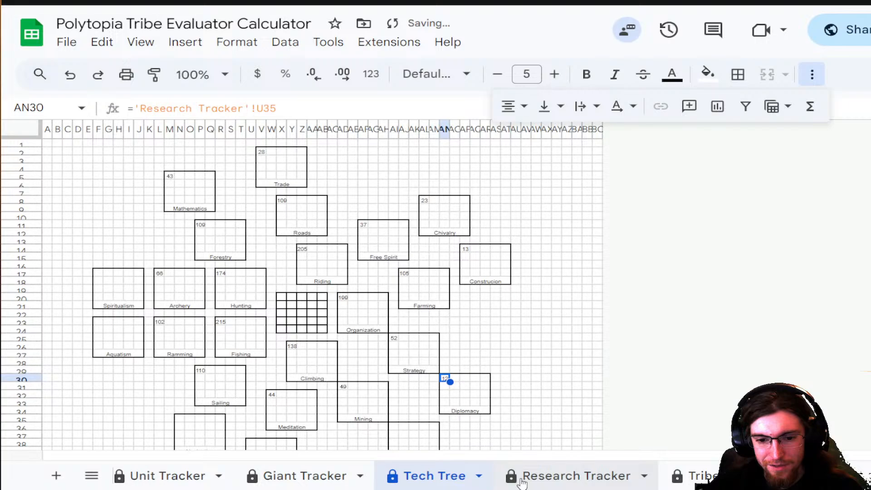
- Link the Smithing box to V35 and the Philosophy box to W35
{"action": "left_click", "coordinate": [396, 429]}
{"action": "type", "text": "="}
{"action": "left_click", "coordinate": [568, 475]}
{"action": "left_click", "coordinate": [590, 308]}
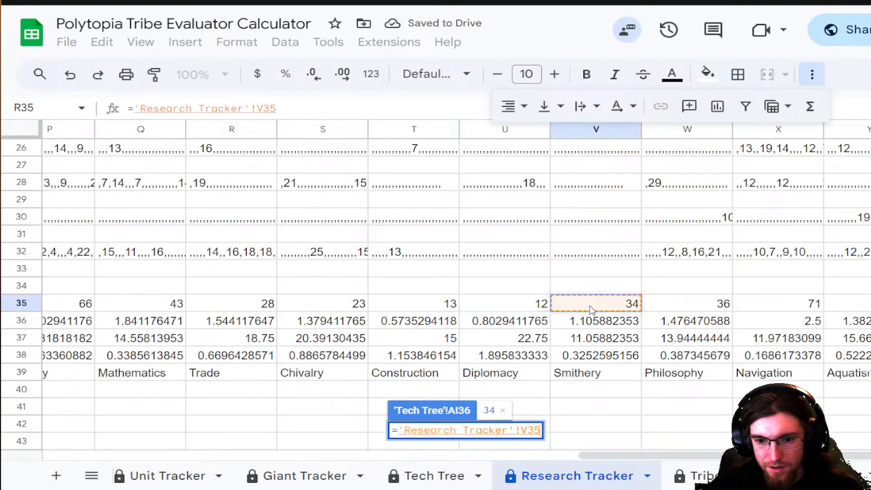
{"action": "key", "text": "Return"}
{"action": "scroll", "coordinate": [313, 368], "scroll_direction": "down", "scroll_amount": 4}
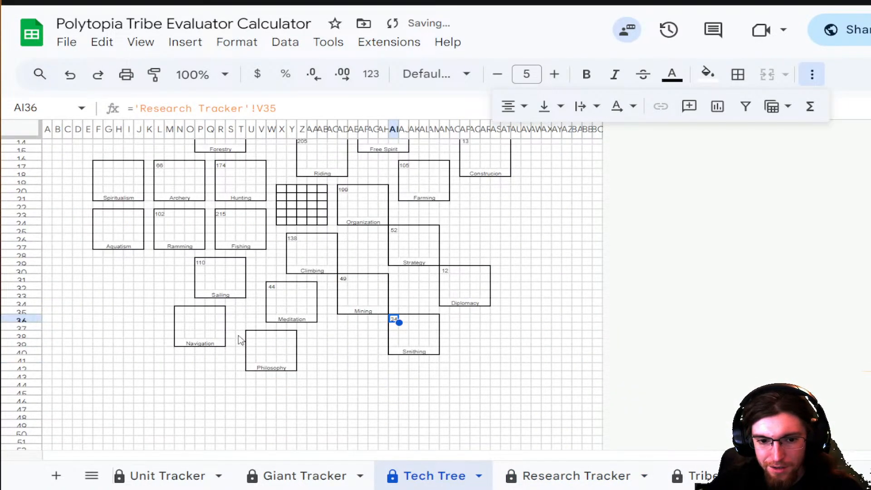
{"action": "left_click", "coordinate": [252, 338]}
{"action": "type", "text": "="}
{"action": "left_click", "coordinate": [567, 475]}
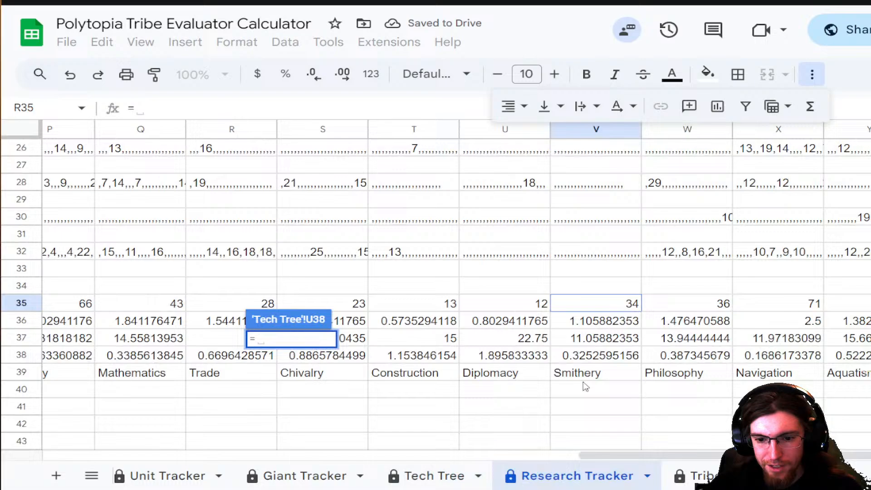
{"action": "left_click", "coordinate": [707, 310]}
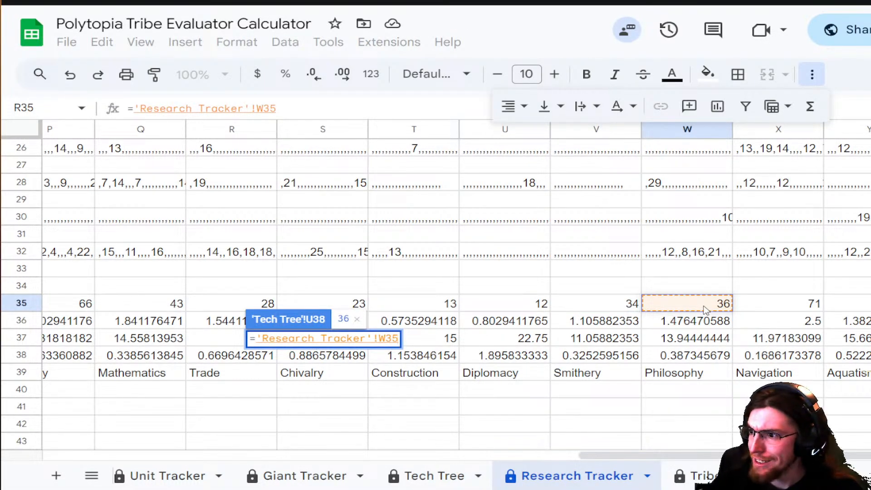
{"action": "key", "text": "Return"}
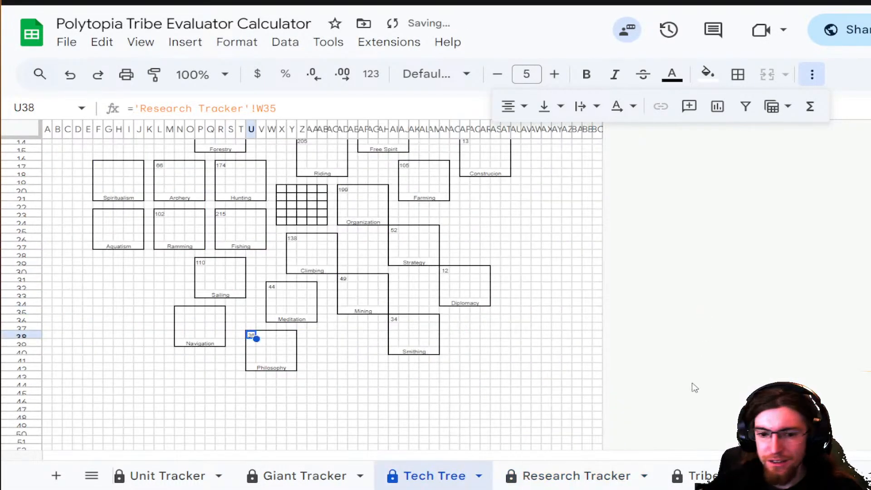
- Link the Navigation box to X35 and the Aquatism box to Y35 (30)
{"action": "left_click", "coordinate": [186, 315]}
{"action": "type", "text": "="}
{"action": "left_click", "coordinate": [560, 472]}
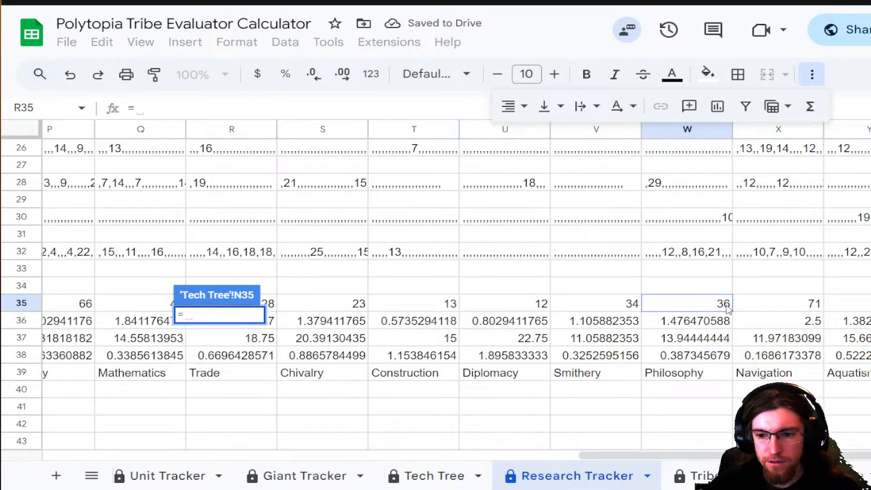
{"action": "left_click", "coordinate": [745, 311]}
{"action": "key", "text": "Return"}
{"action": "left_click", "coordinate": [98, 214]}
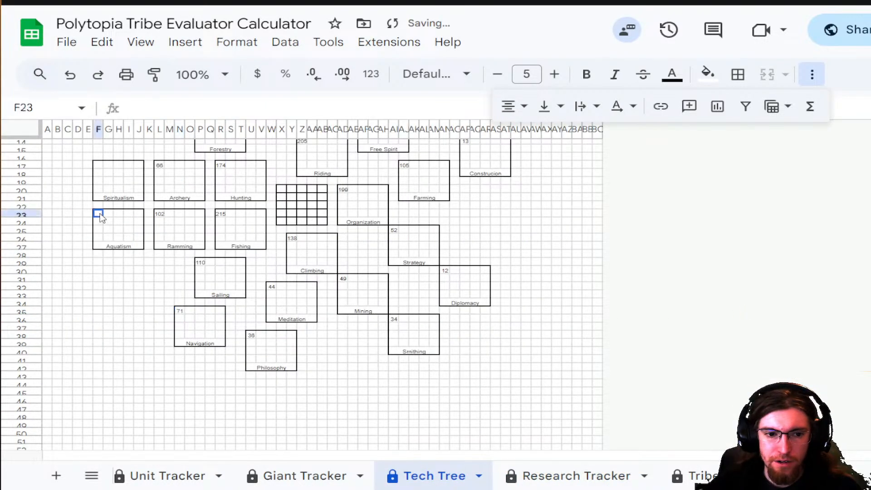
{"action": "type", "text": "="}
{"action": "left_click", "coordinate": [581, 475]}
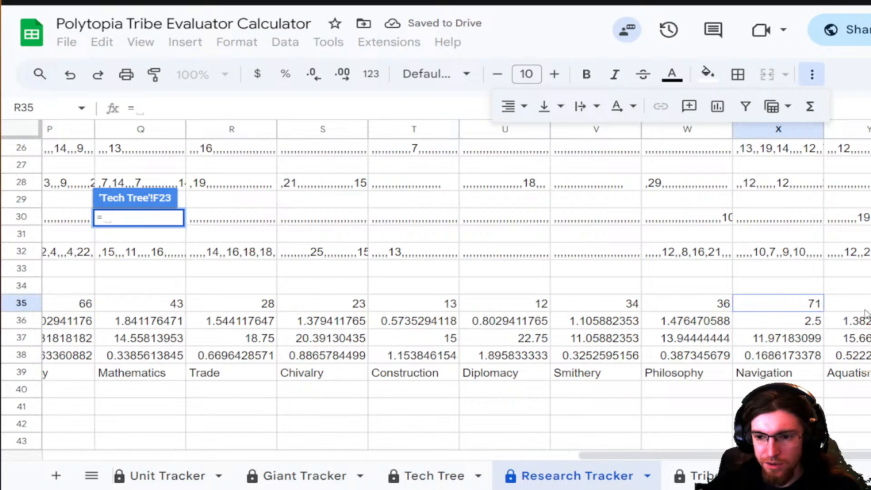
{"action": "left_click", "coordinate": [853, 304]}
{"action": "key", "text": "Return"}
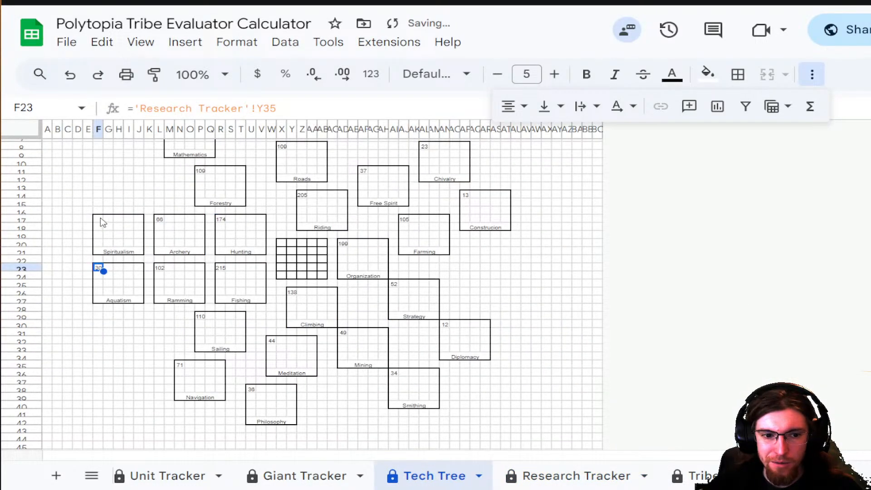
- Link the Spiritualism box in F17 to Research Tracker Z35, showing 8
{"action": "left_click", "coordinate": [103, 222]}
{"action": "type", "text": "="}
{"action": "left_click", "coordinate": [590, 475]}
{"action": "scroll", "coordinate": [512, 426], "scroll_direction": "up", "scroll_amount": 1}
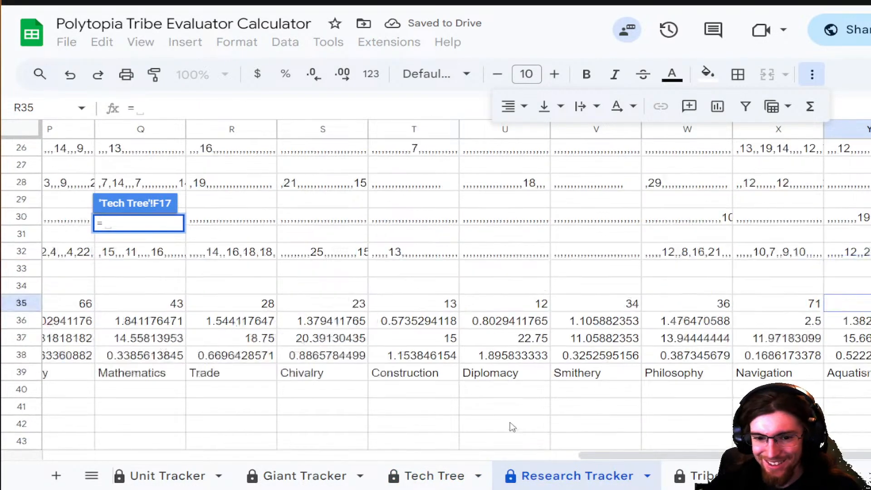
{"action": "scroll", "coordinate": [642, 455], "scroll_direction": "right", "scroll_amount": 1}
{"action": "key", "text": "Right"}
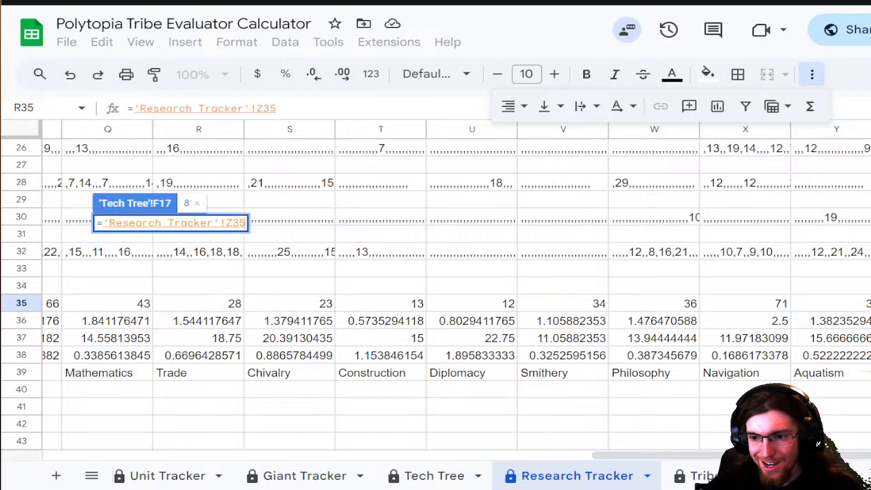
{"action": "key", "text": "Return"}
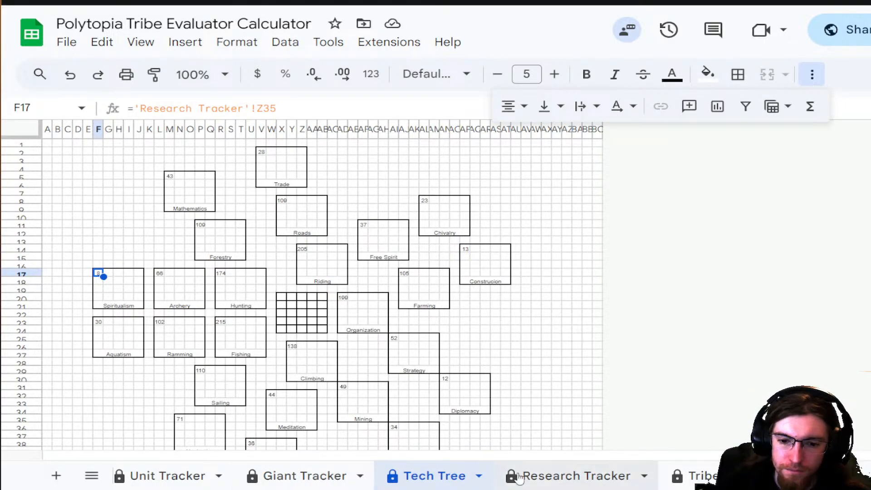
{"action": "left_click", "coordinate": [551, 483]}
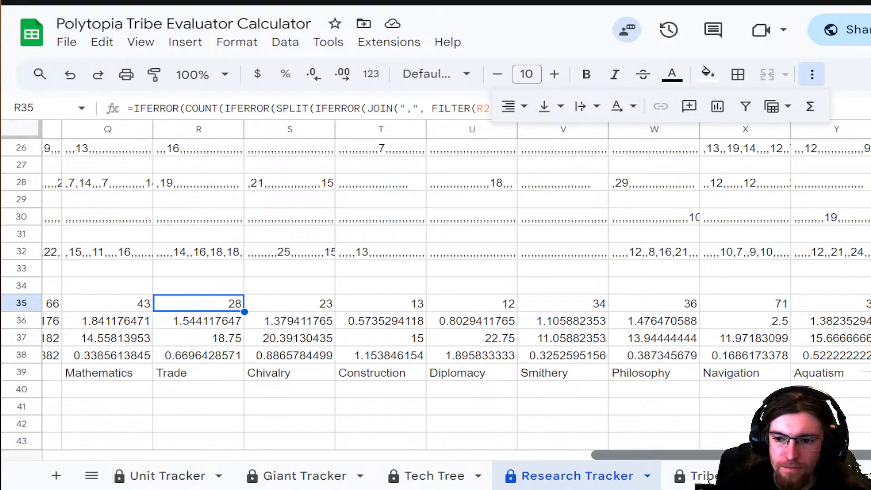
- Insert a blank row above row 35, moving totals like Hunting 174 and Climbing 138 to row 36
{"action": "left_click_drag", "start_coordinate": [618, 455], "coordinate": [86, 431]}
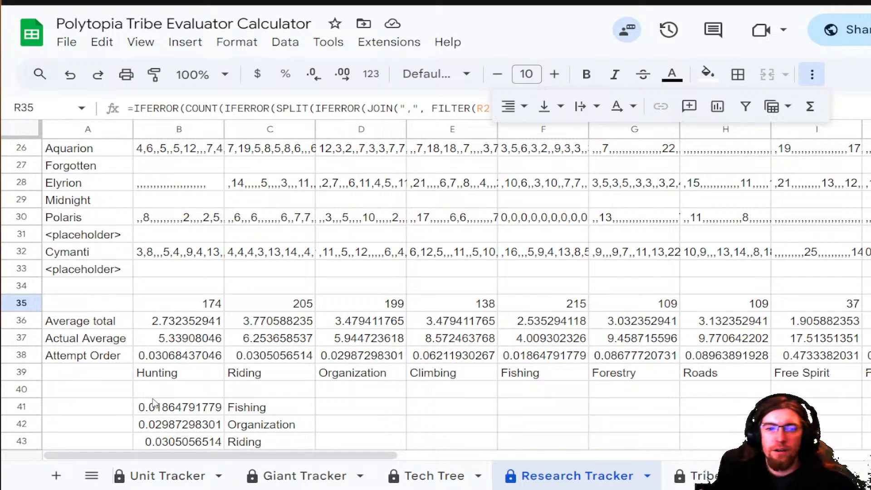
{"action": "right_click", "coordinate": [19, 304]}
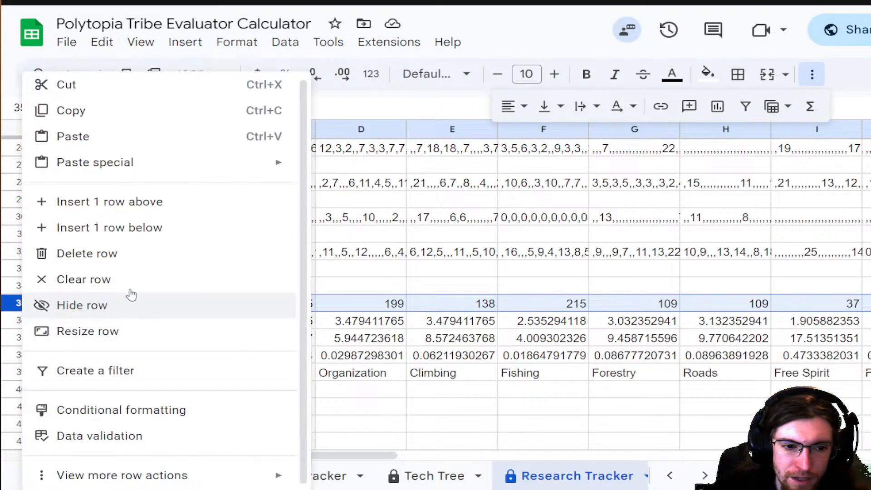
{"action": "left_click", "coordinate": [94, 202]}
{"action": "left_click", "coordinate": [423, 323]}
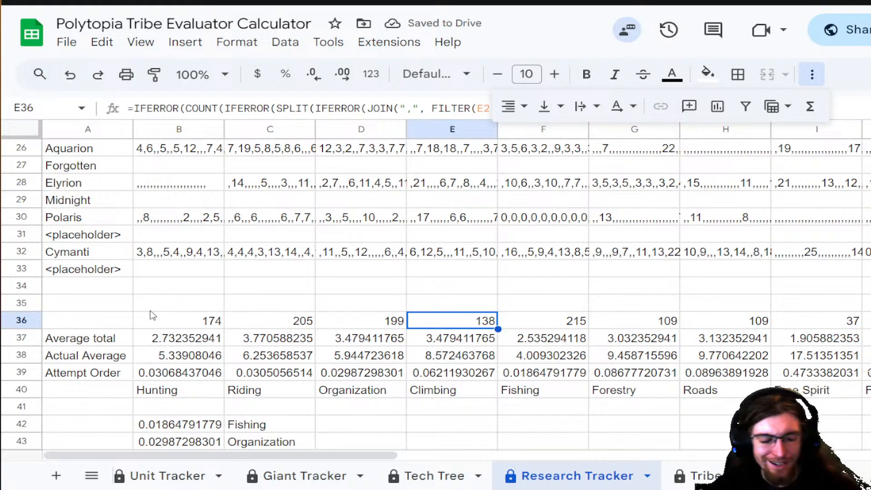
{"action": "left_click", "coordinate": [195, 325]}
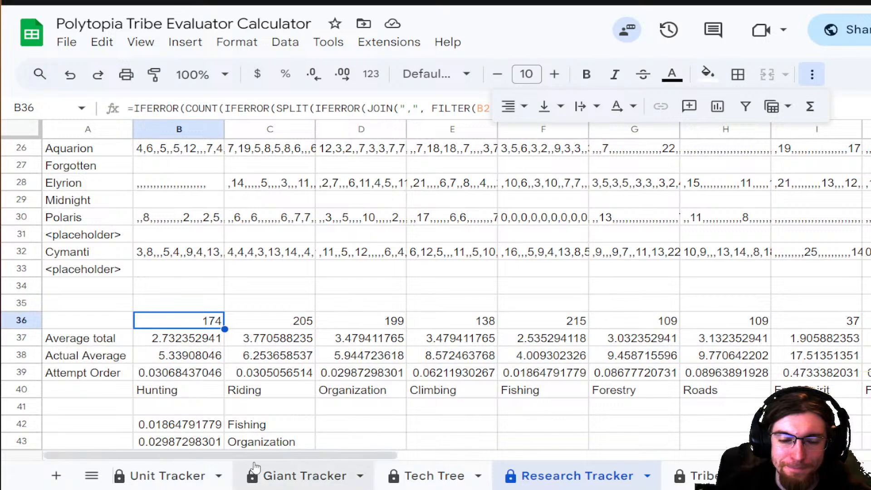
{"action": "scroll", "coordinate": [297, 475], "scroll_direction": "down", "scroll_amount": 5}
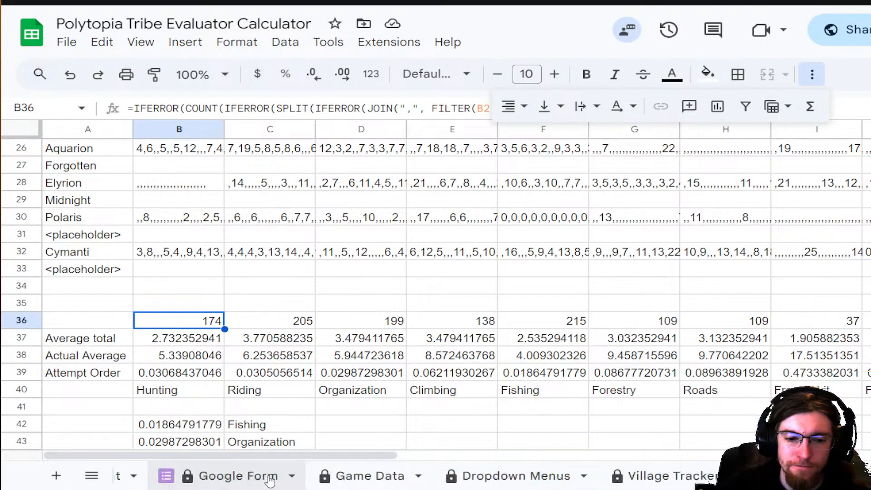
- Pass through Tribe Evaluation and Tribe Cards to reach Tech Tree, whose links now use row 36
{"action": "scroll", "coordinate": [269, 479], "scroll_direction": "up", "scroll_amount": 2}
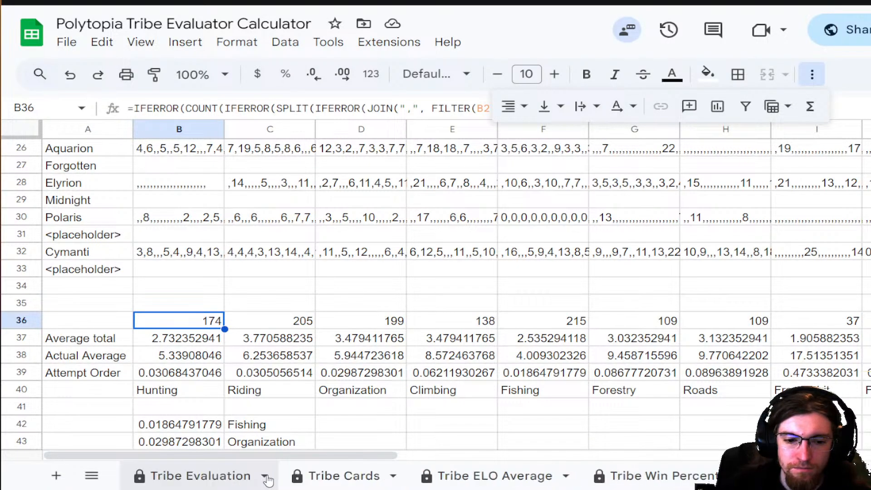
{"action": "left_click", "coordinate": [187, 473]}
{"action": "left_click", "coordinate": [340, 477]}
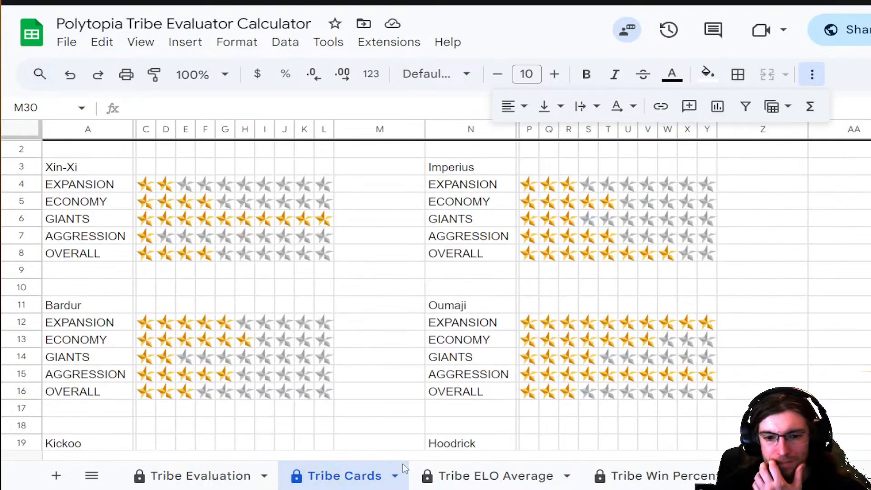
{"action": "scroll", "coordinate": [474, 485], "scroll_direction": "down", "scroll_amount": 5}
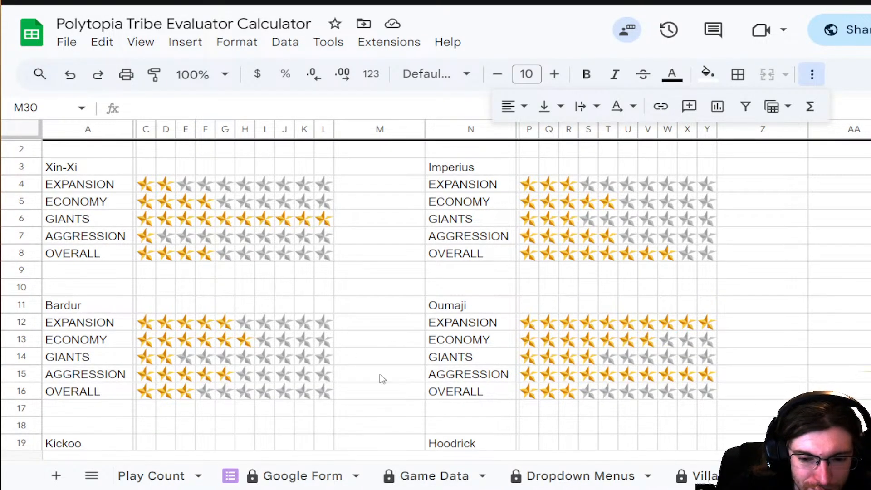
{"action": "scroll", "coordinate": [475, 473], "scroll_direction": "down", "scroll_amount": 3}
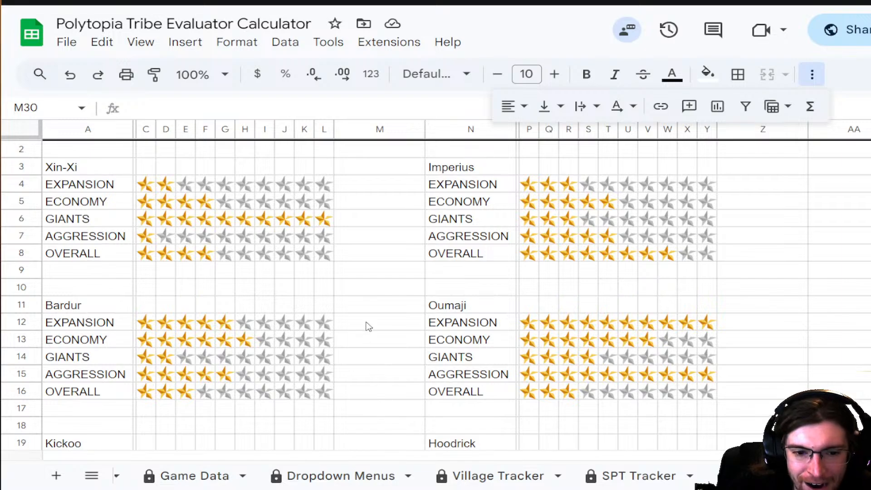
{"action": "scroll", "coordinate": [367, 326], "scroll_direction": "down", "scroll_amount": 2}
{"action": "scroll", "coordinate": [367, 326], "scroll_direction": "down", "scroll_amount": 2}
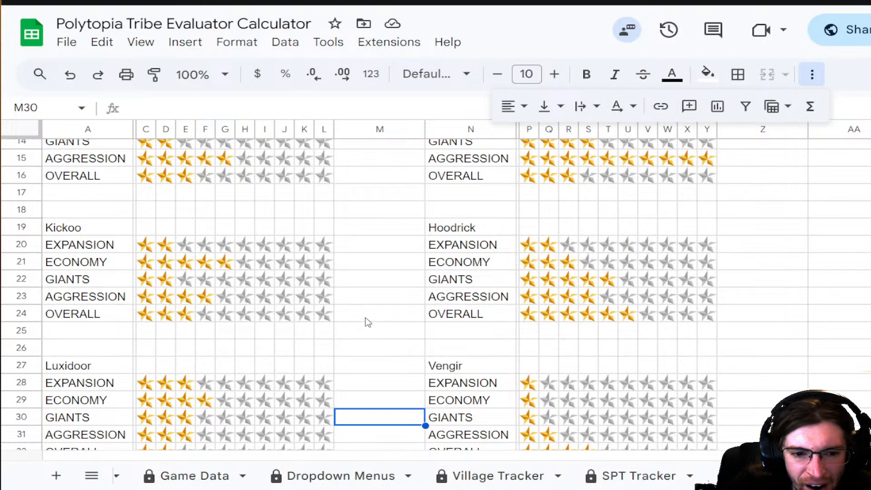
{"action": "scroll", "coordinate": [368, 323], "scroll_direction": "down", "scroll_amount": 3}
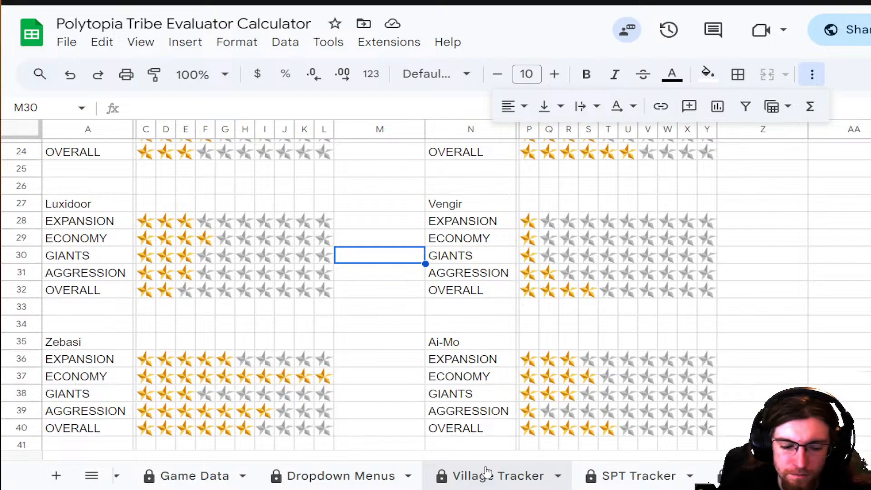
{"action": "scroll", "coordinate": [493, 474], "scroll_direction": "down", "scroll_amount": 1}
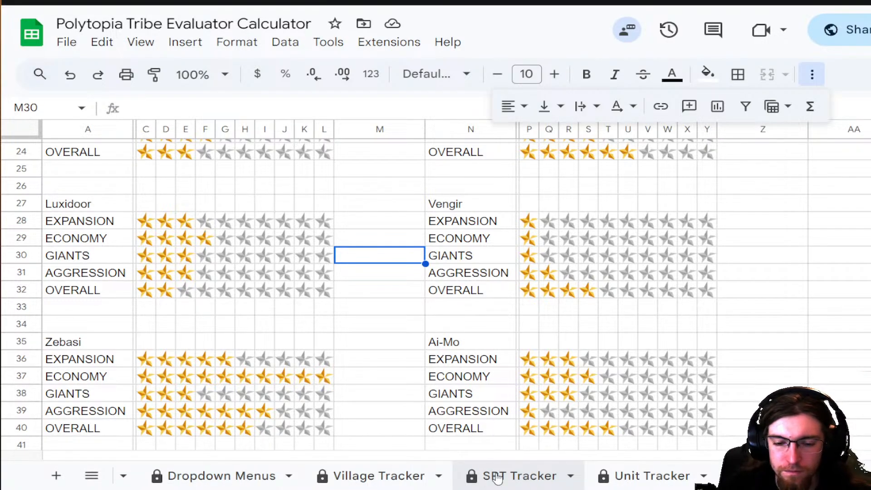
{"action": "scroll", "coordinate": [498, 477], "scroll_direction": "down", "scroll_amount": 3}
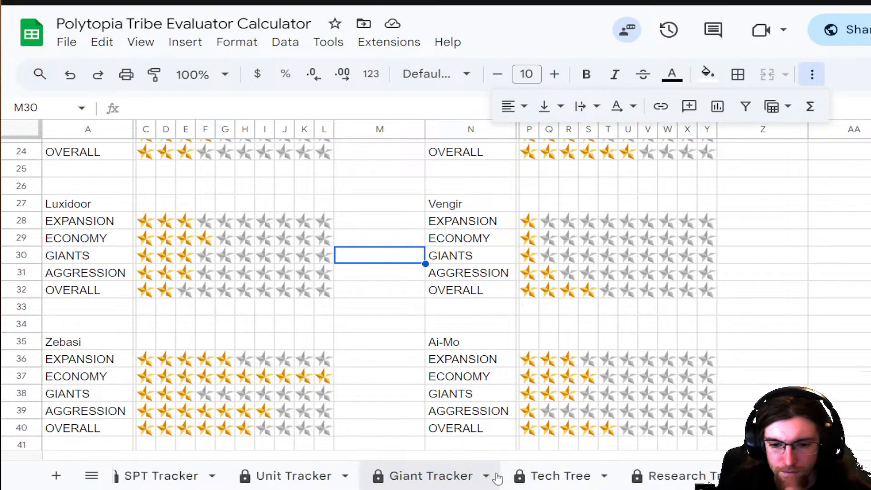
{"action": "left_click", "coordinate": [535, 474]}
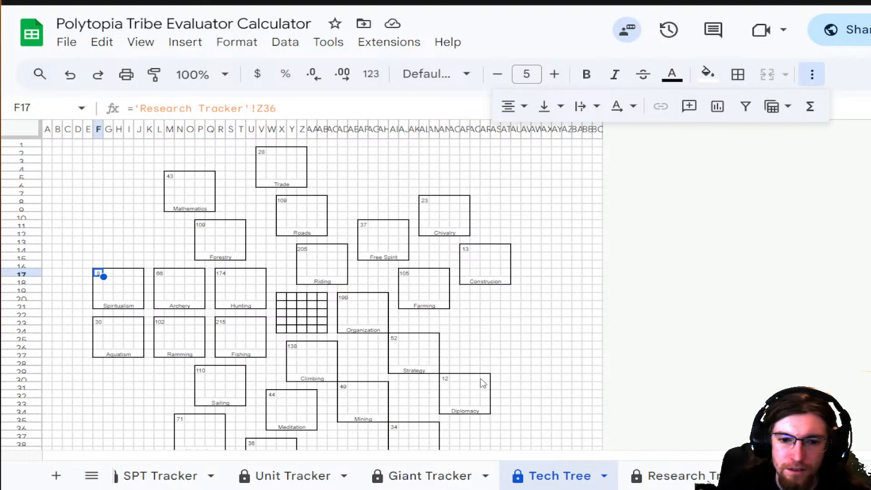
{"action": "scroll", "coordinate": [482, 382], "scroll_direction": "down", "scroll_amount": 2}
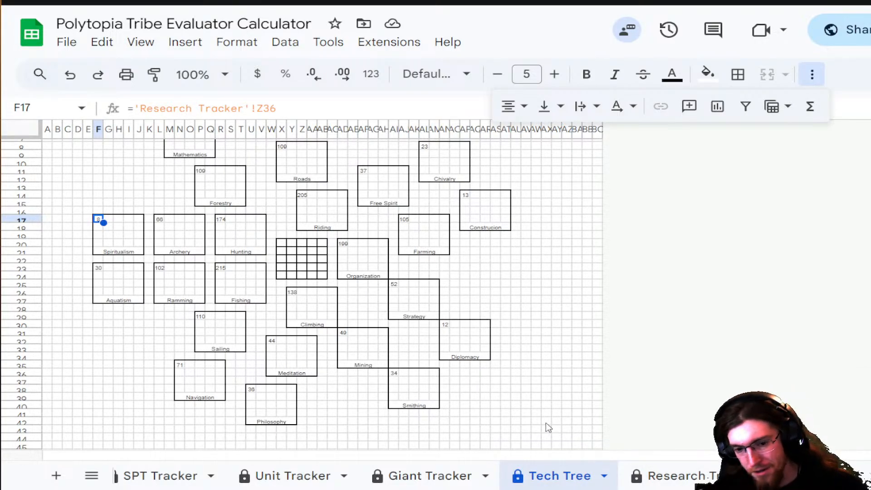
- Try adding a B35 reference to B36's Hunting formula, undo it, and select the whole formula
{"action": "left_click", "coordinate": [653, 481]}
{"action": "left_click", "coordinate": [176, 306]}
{"action": "left_click", "coordinate": [185, 320]}
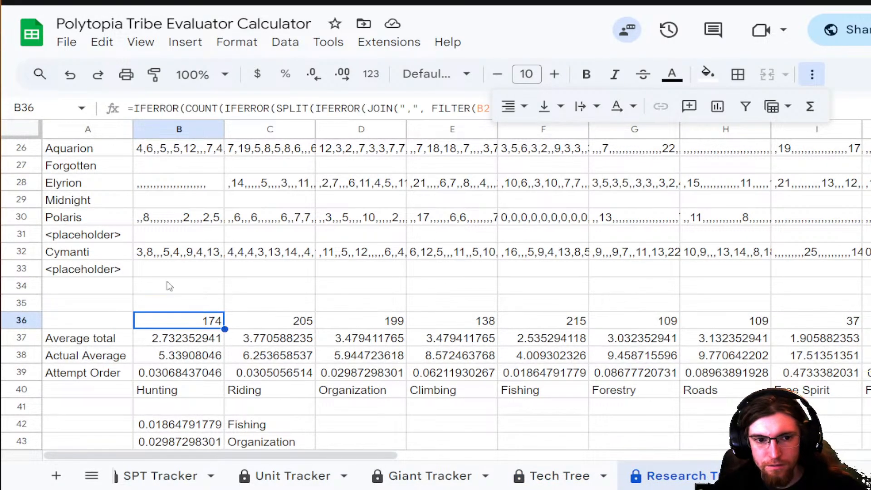
{"action": "left_click", "coordinate": [807, 74]}
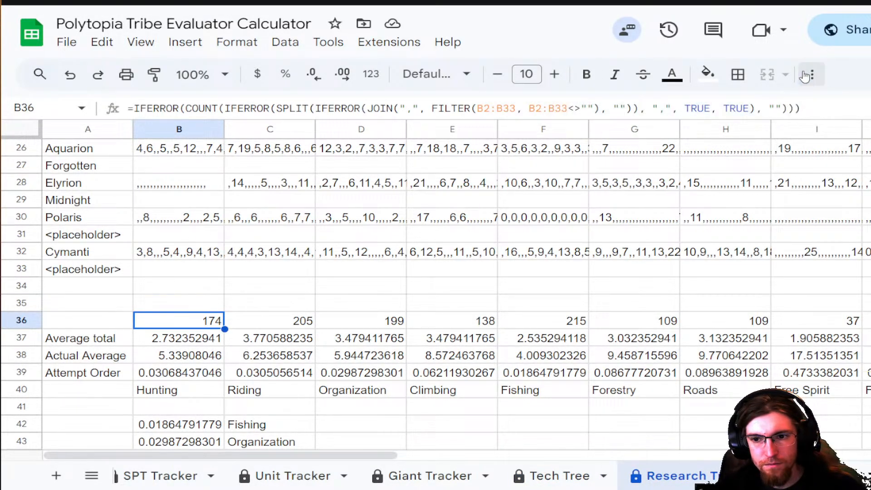
{"action": "left_click", "coordinate": [605, 108]}
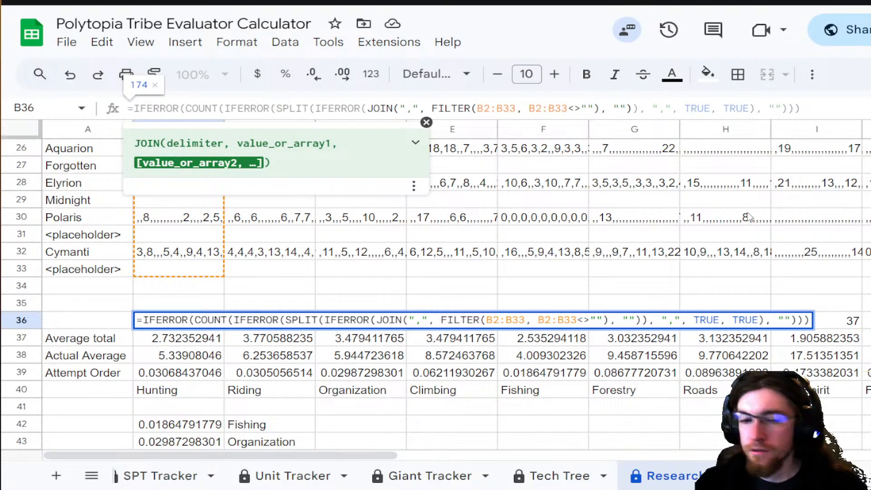
{"action": "left_click", "coordinate": [210, 309]}
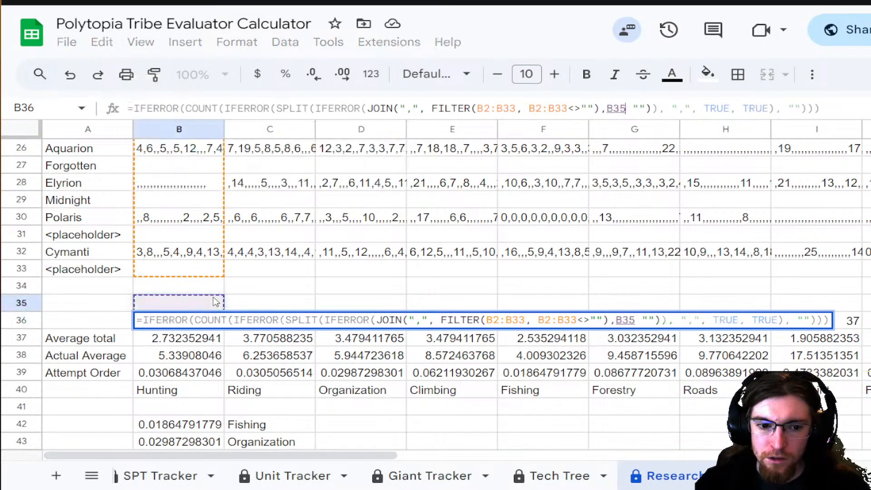
{"action": "key", "text": "Return"}
{"action": "key", "text": "ctrl+z"}
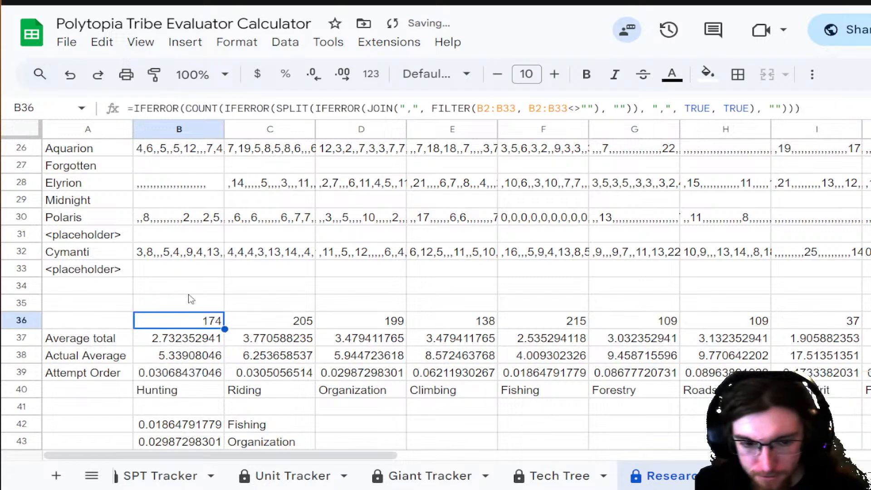
{"action": "left_click", "coordinate": [302, 113]}
{"action": "key", "text": "ctrl+a"}
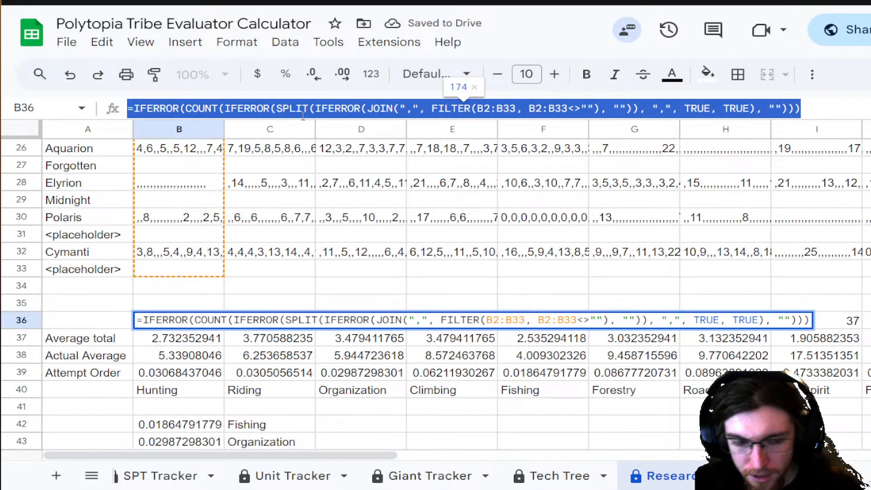
- Paste B36's research-count formula into B35
{"action": "key", "text": "Return"}
{"action": "left_click", "coordinate": [172, 310]}
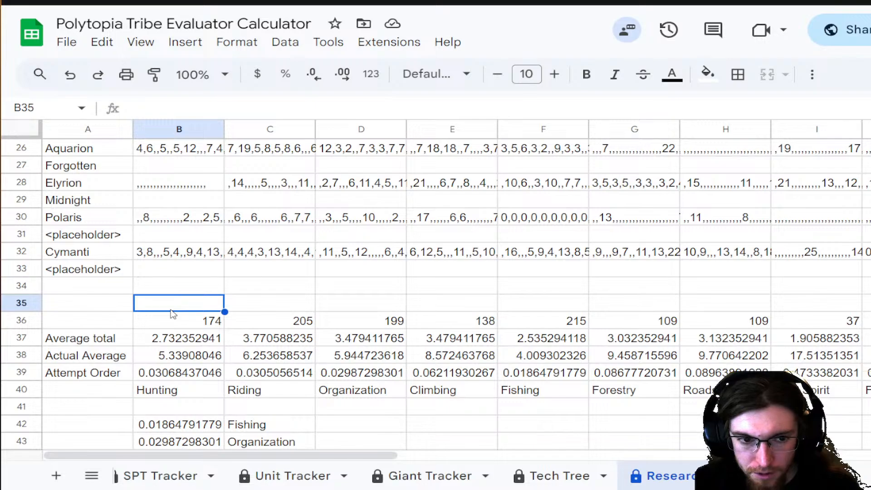
{"action": "type", "text": "=IFERROR(COUNT(IFERROR(SPLIT(IFERROR(JOIN(\",\", FILTER(B2:B33, B2:B33<>\"\"), \"\")), \",\", TRUE, TRUE), \"\")))"}
- Turn B35 into a COUNTIF with a <= $A35 criterion, which shows #ERROR!
{"action": "left_click", "coordinate": [217, 112]}
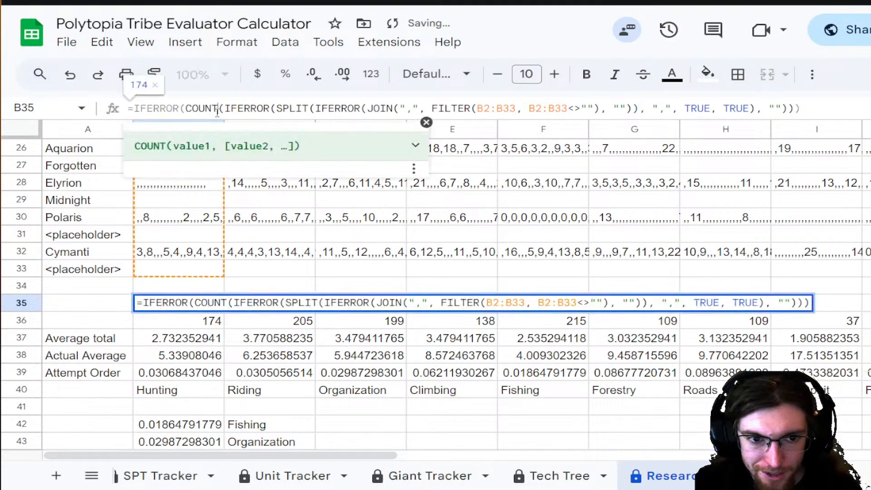
{"action": "type", "text": "IF"}
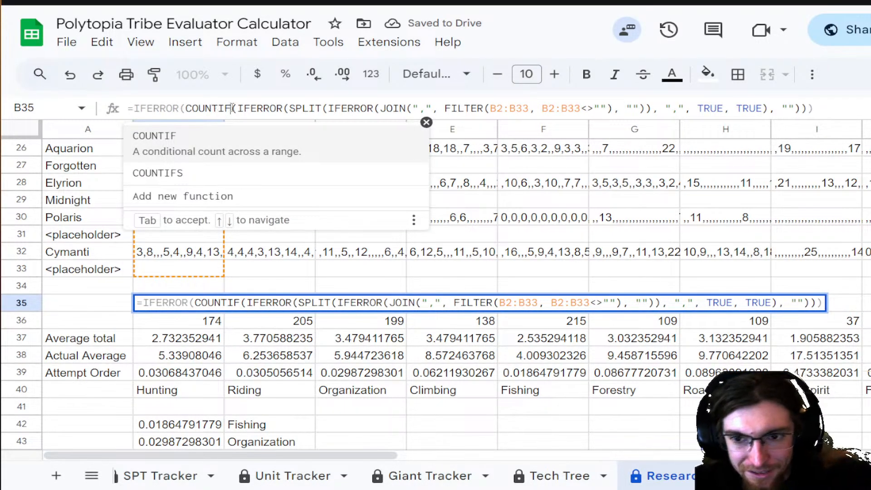
{"action": "left_click", "coordinate": [249, 109]}
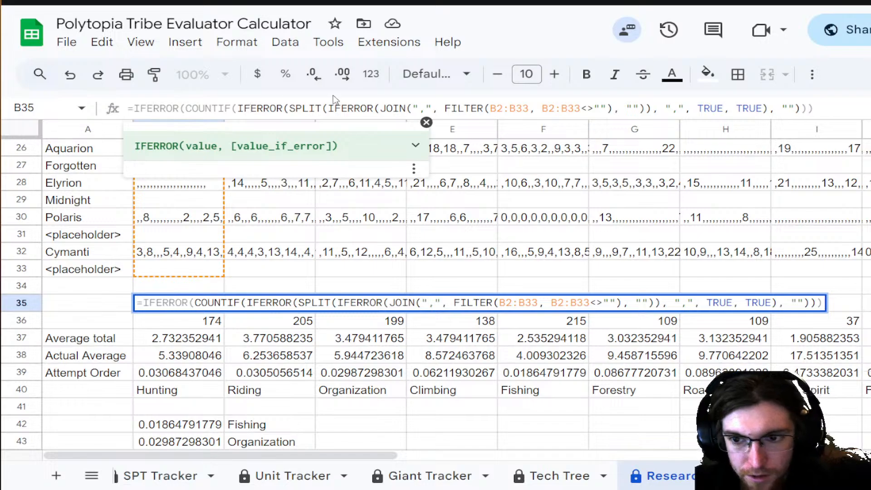
{"action": "left_click", "coordinate": [801, 109]}
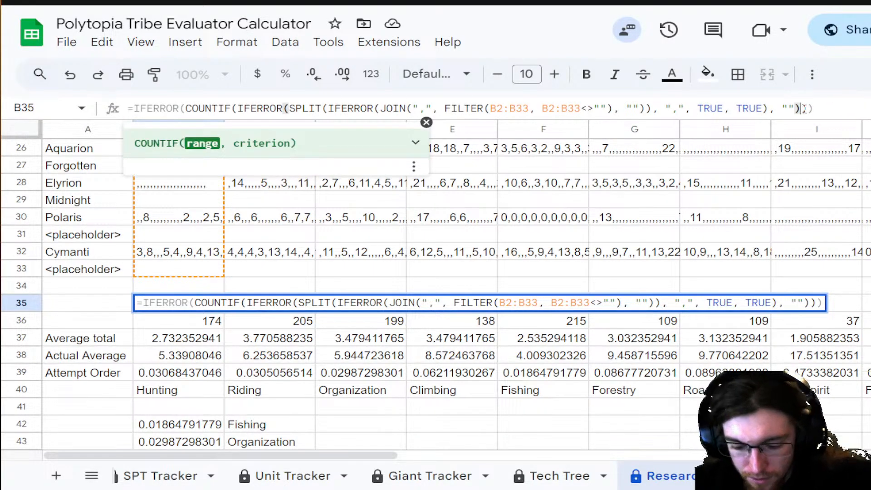
{"action": "type", "text": ", "}
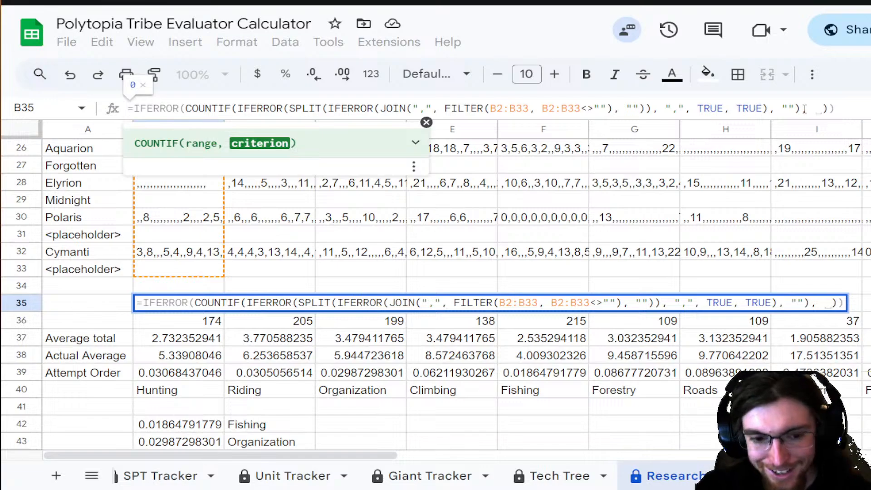
{"action": "type", "text": "<"}
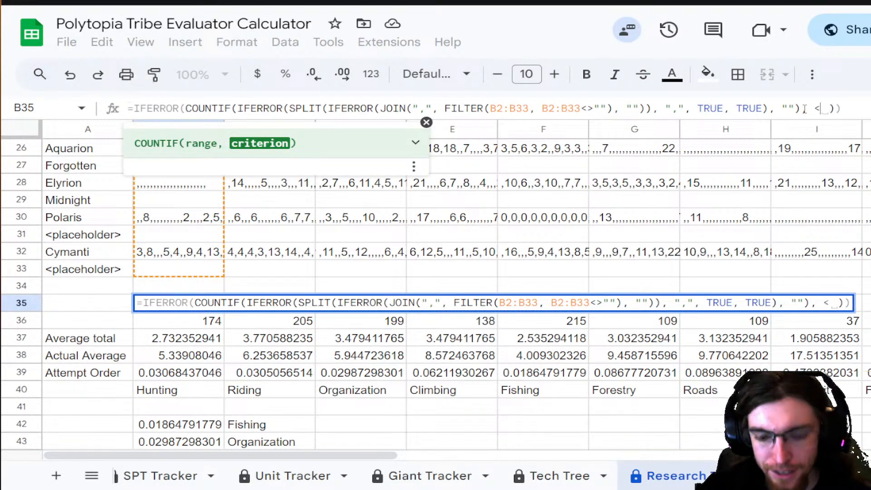
{"action": "type", "text": "="}
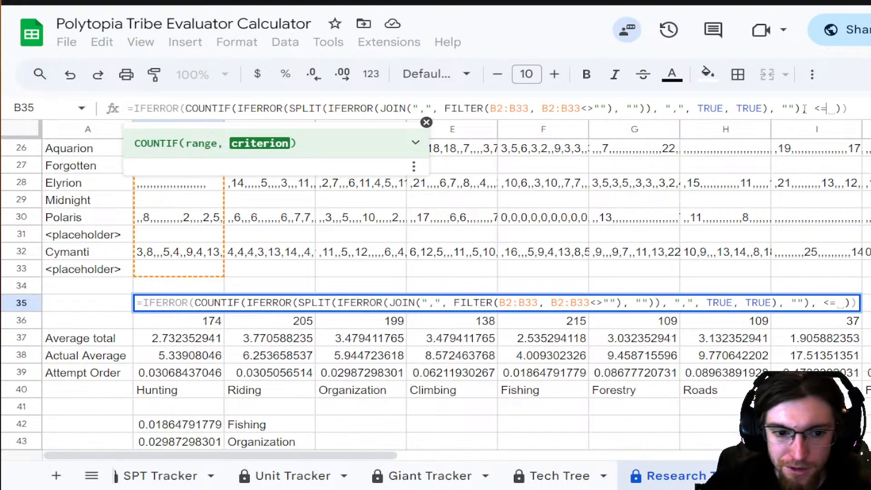
{"action": "left_click", "coordinate": [76, 309]}
{"action": "key", "text": "Return"}
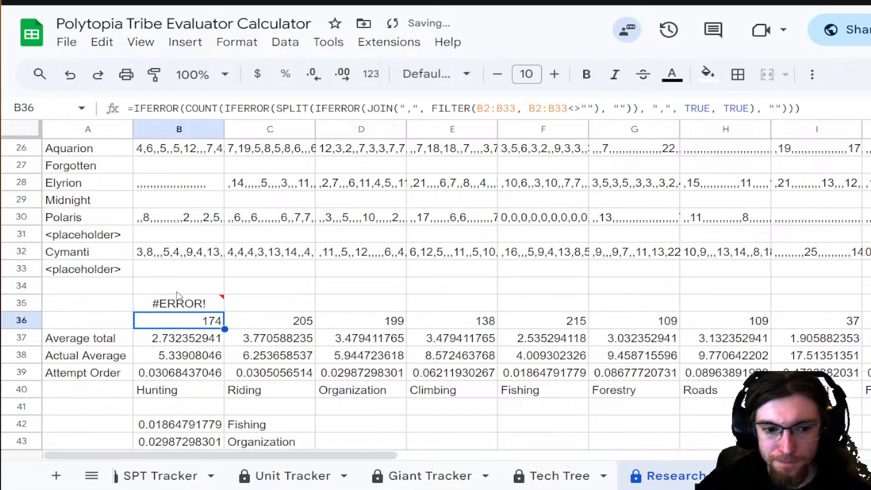
{"action": "key", "text": "Up"}
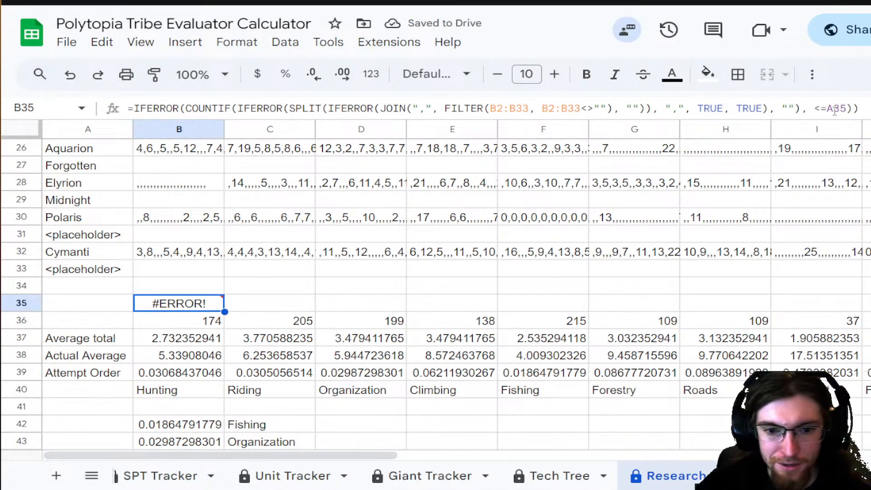
{"action": "left_click", "coordinate": [827, 109]}
{"action": "type", "text": "$A$"}
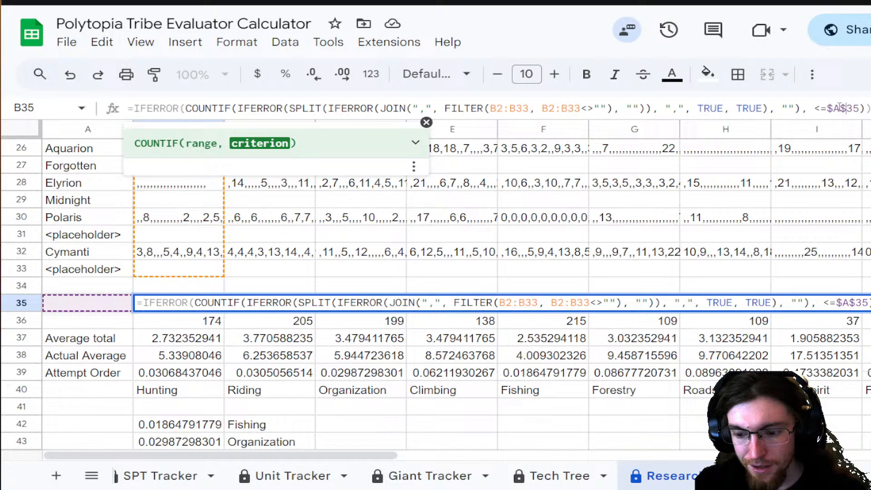
{"action": "key", "text": "Return"}
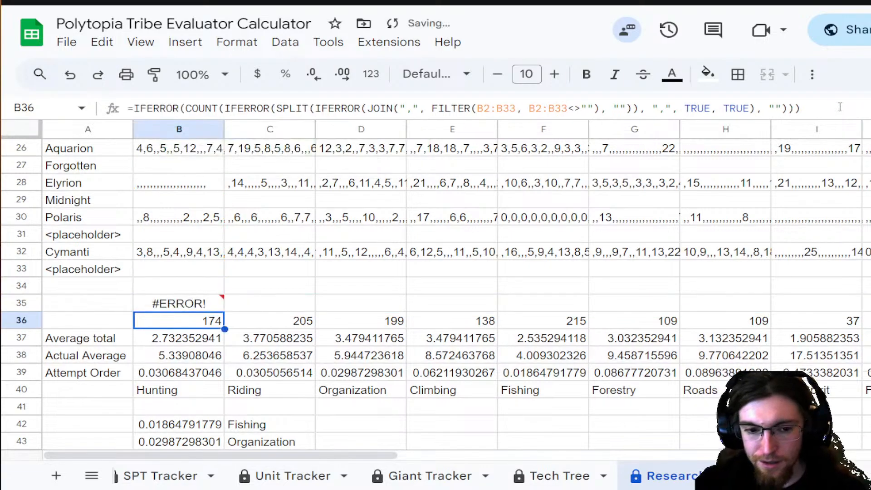
- Start a formula in A35 that pulls from the Tribe Evaluation sheet
{"action": "left_click", "coordinate": [85, 310]}
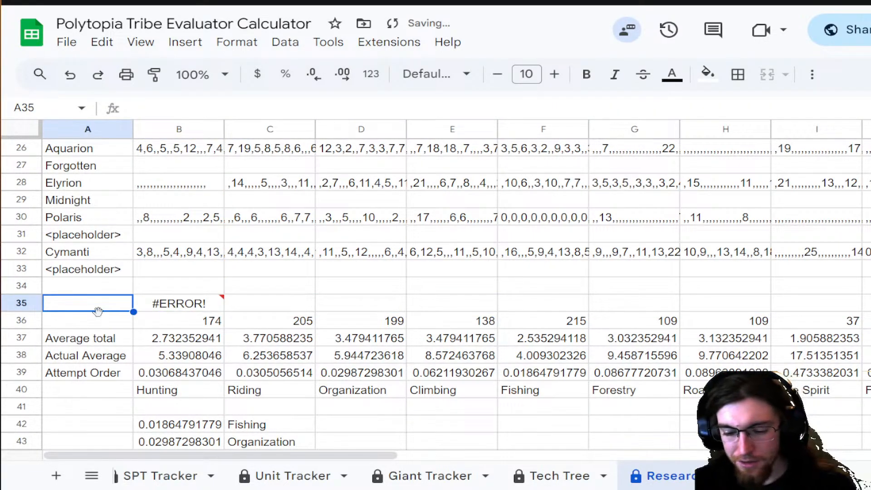
{"action": "type", "text": "="}
{"action": "scroll", "coordinate": [168, 476], "scroll_direction": "right", "scroll_amount": 5}
{"action": "scroll", "coordinate": [171, 479], "scroll_direction": "left", "scroll_amount": 1}
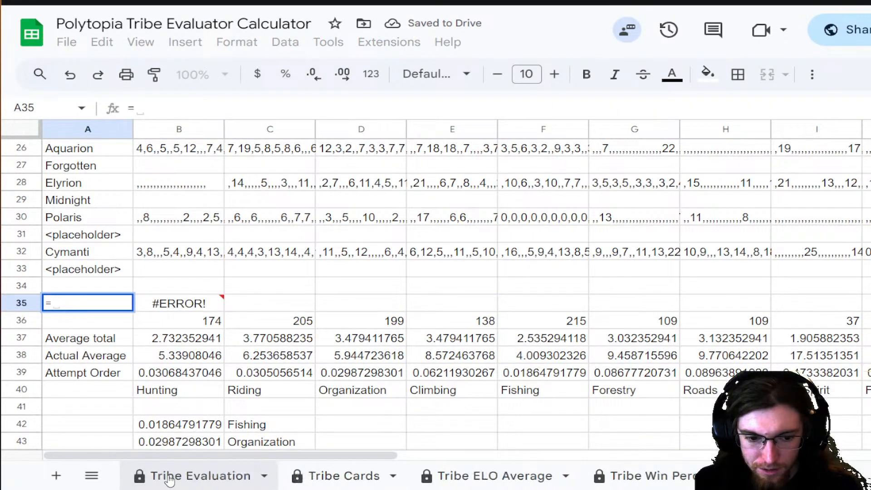
{"action": "left_click", "coordinate": [218, 477]}
{"action": "scroll", "coordinate": [272, 345], "scroll_direction": "up", "scroll_amount": 4}
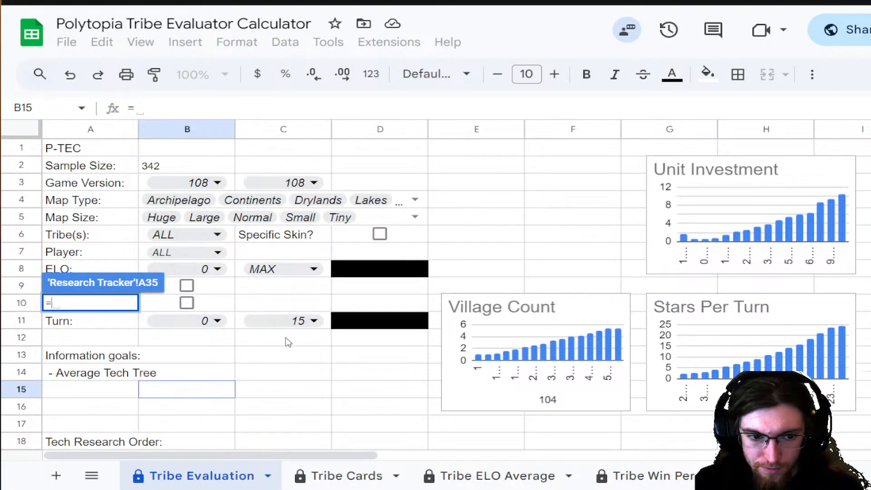
- Set A35 to 'Tribe Evaluation'!D11, showing turn limit 15, and return to Tribe Evaluation
{"action": "scroll", "coordinate": [290, 341], "scroll_direction": "down", "scroll_amount": 1}
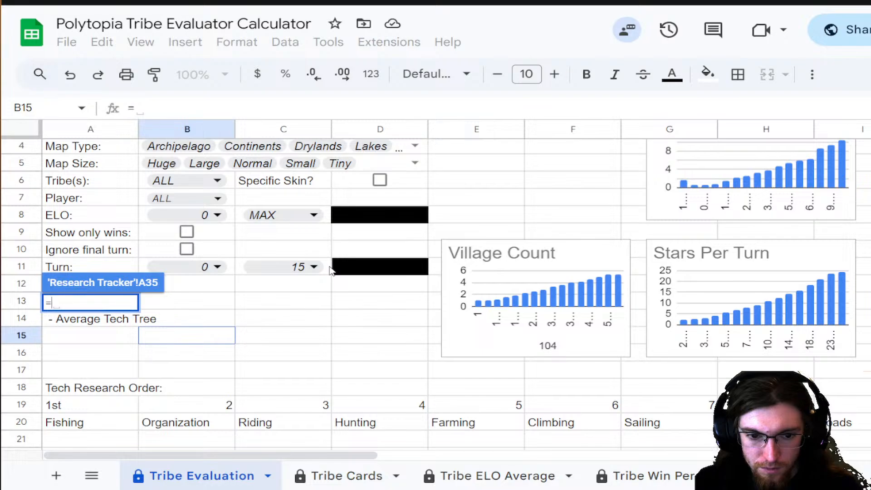
{"action": "left_click", "coordinate": [360, 270]}
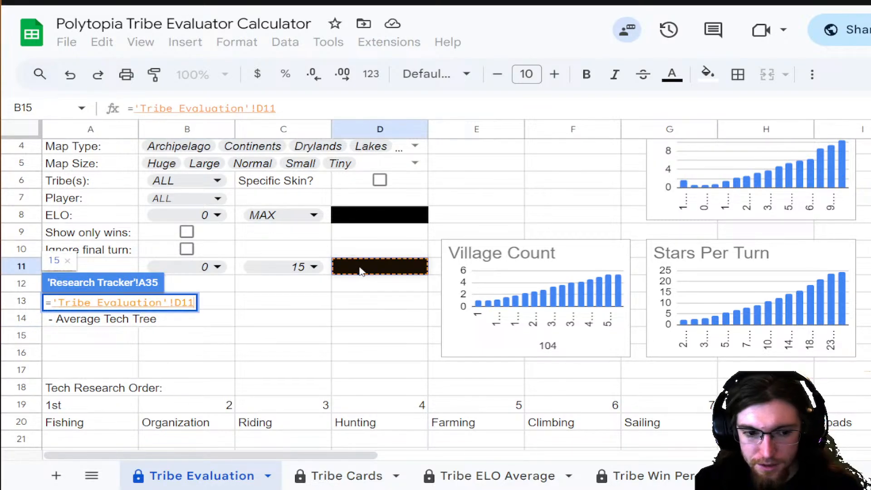
{"action": "key", "text": "Return"}
{"action": "scroll", "coordinate": [222, 476], "scroll_direction": "up", "scroll_amount": 5}
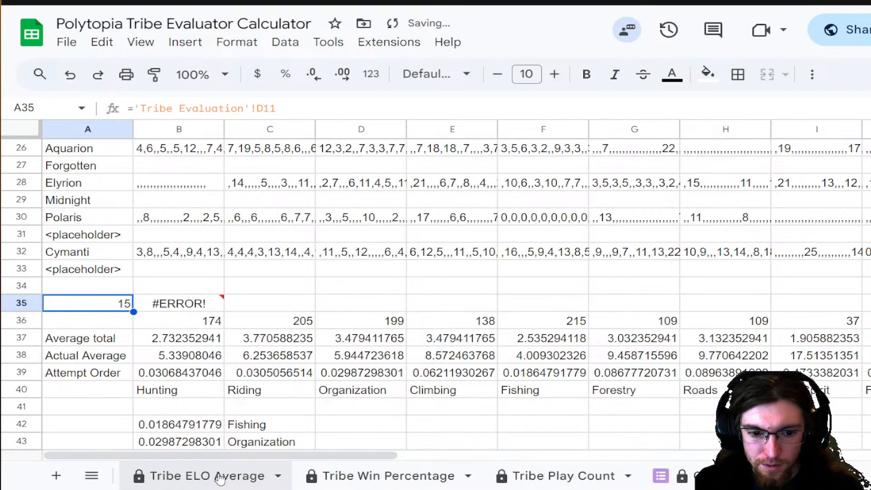
{"action": "scroll", "coordinate": [220, 477], "scroll_direction": "up", "scroll_amount": 2}
{"action": "left_click", "coordinate": [213, 476]}
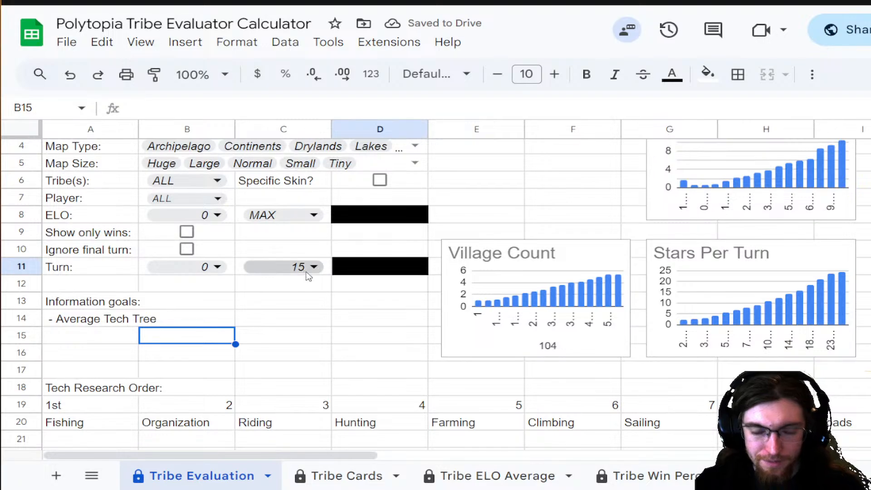
{"action": "scroll", "coordinate": [368, 336], "scroll_direction": "up", "scroll_amount": 2}
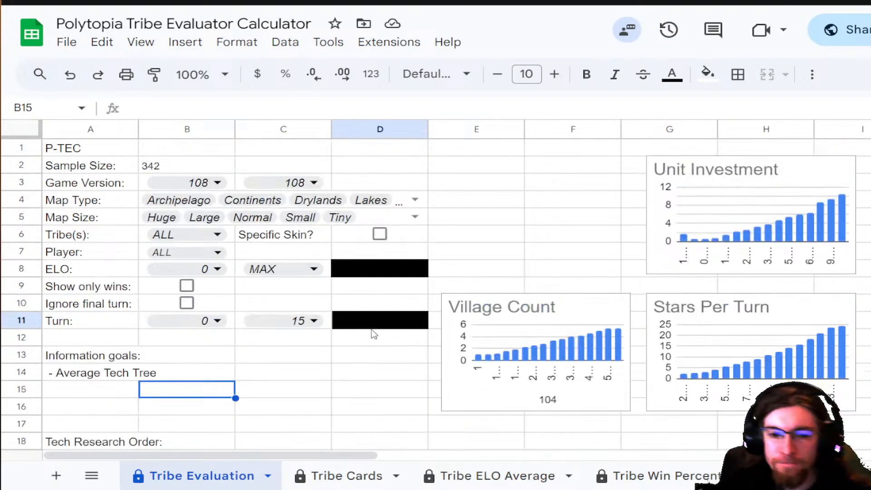
{"action": "scroll", "coordinate": [345, 475], "scroll_direction": "down", "scroll_amount": 4}
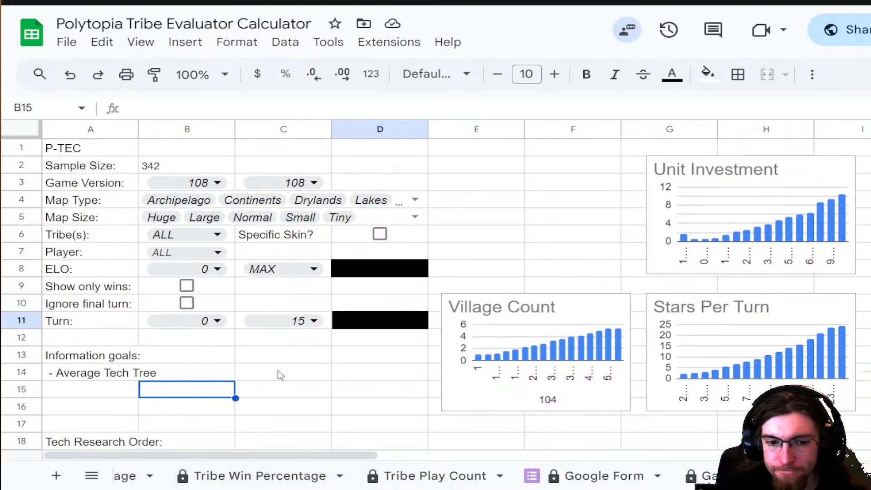
- Set the C11 turn limit dropdown to MAX and check D11's formula
{"action": "left_click", "coordinate": [300, 321]}
{"action": "scroll", "coordinate": [301, 443], "scroll_direction": "down", "scroll_amount": 5}
{"action": "scroll", "coordinate": [302, 426], "scroll_direction": "up", "scroll_amount": 5}
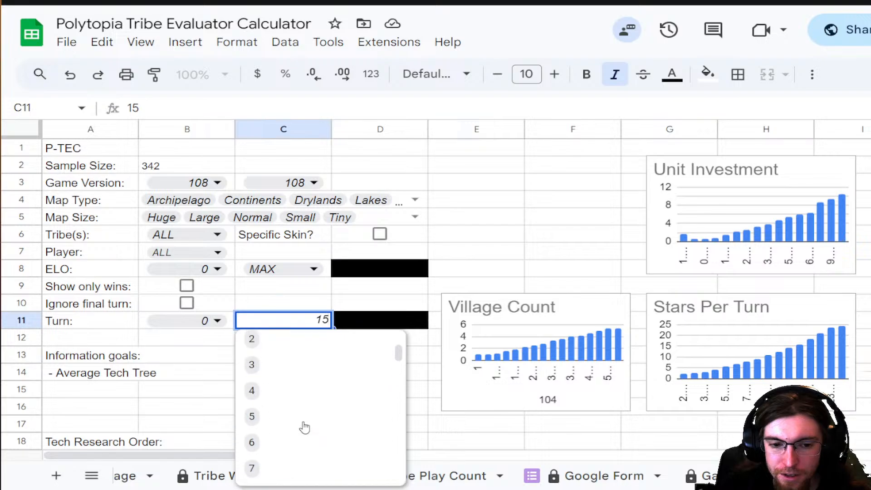
{"action": "scroll", "coordinate": [304, 428], "scroll_direction": "up", "scroll_amount": 3}
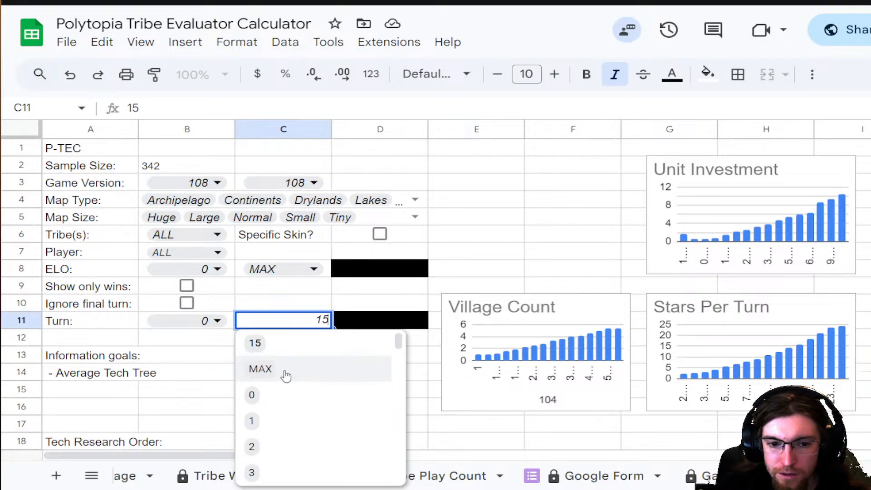
{"action": "left_click", "coordinate": [286, 375]}
{"action": "key", "text": "Right"}
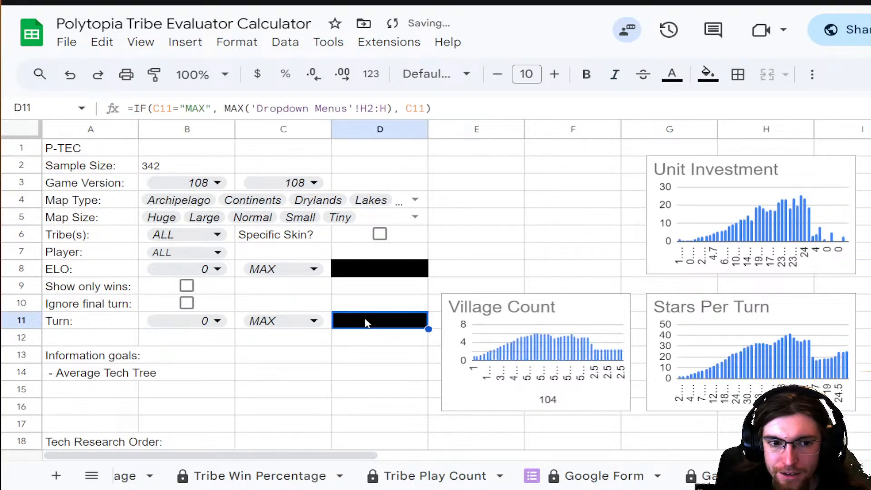
{"action": "left_click", "coordinate": [399, 374]}
- Set the turn limit back to 15 and return to Research Tracker
{"action": "left_click", "coordinate": [325, 322]}
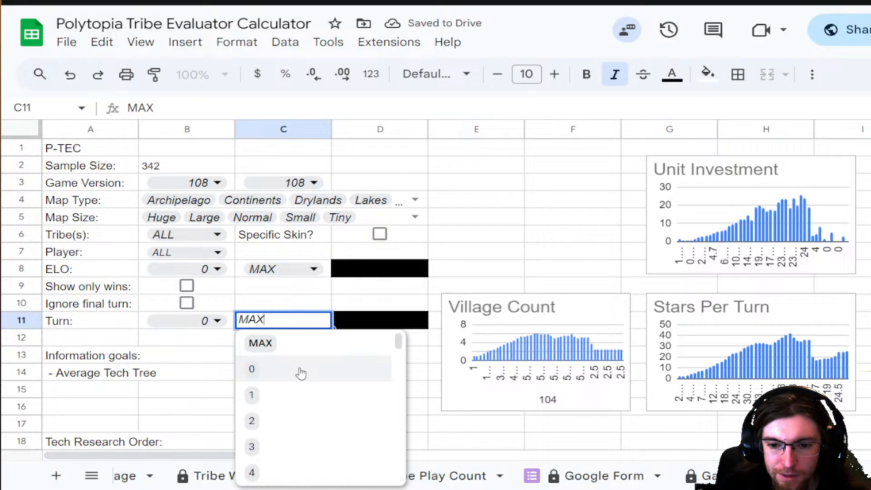
{"action": "scroll", "coordinate": [300, 376], "scroll_direction": "down", "scroll_amount": 8}
{"action": "scroll", "coordinate": [291, 399], "scroll_direction": "up", "scroll_amount": 2}
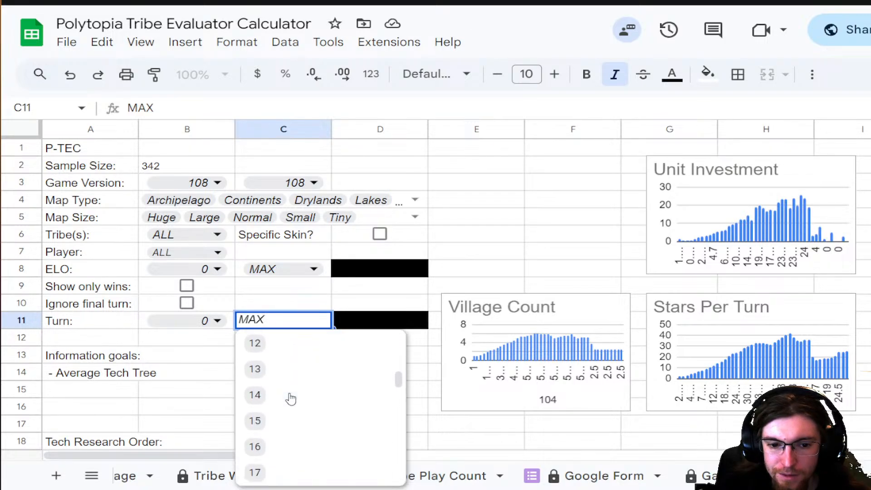
{"action": "scroll", "coordinate": [289, 402], "scroll_direction": "down", "scroll_amount": 1}
{"action": "left_click", "coordinate": [279, 386]}
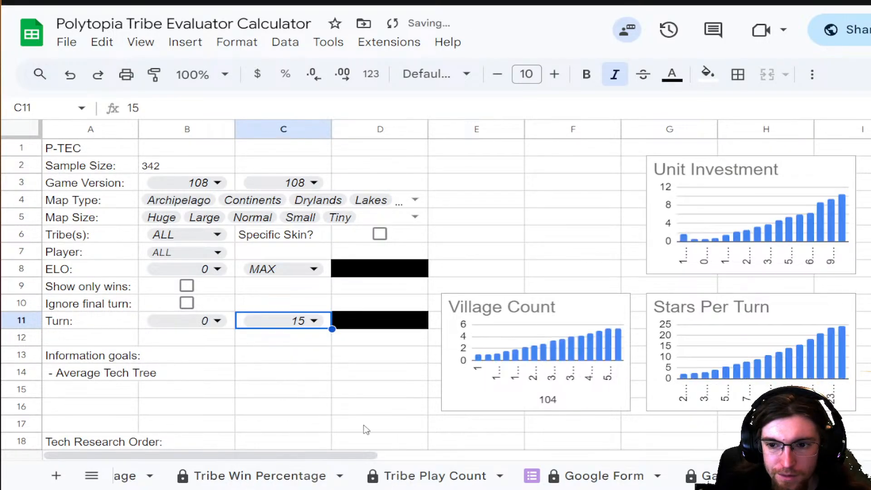
{"action": "scroll", "coordinate": [472, 477], "scroll_direction": "down", "scroll_amount": 5}
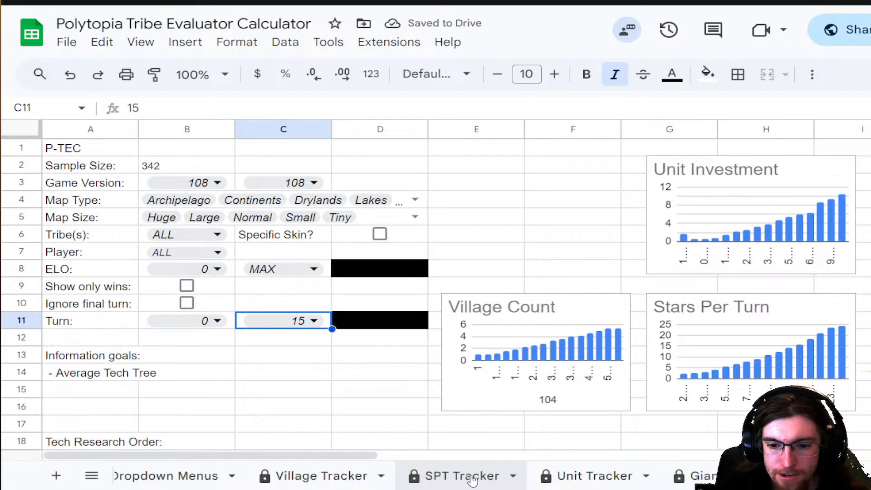
{"action": "scroll", "coordinate": [472, 477], "scroll_direction": "down", "scroll_amount": 4}
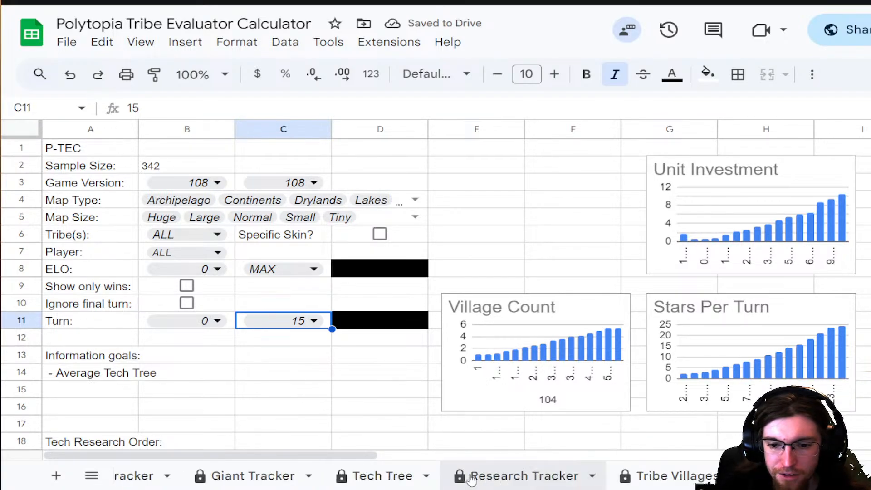
{"action": "left_click", "coordinate": [472, 477]}
- Recheck B35's parse error and expand the COUNTIF argument help while editing
{"action": "left_click", "coordinate": [287, 313]}
{"action": "left_click", "coordinate": [191, 309]}
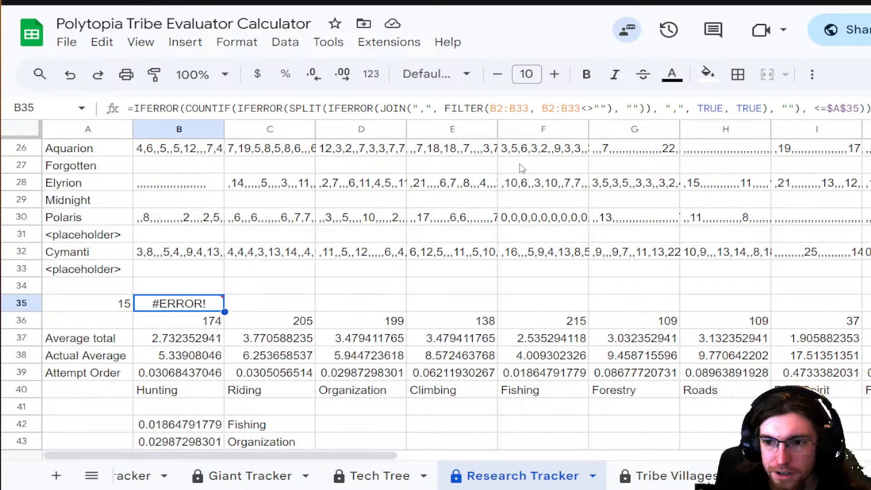
{"action": "left_click", "coordinate": [831, 112]}
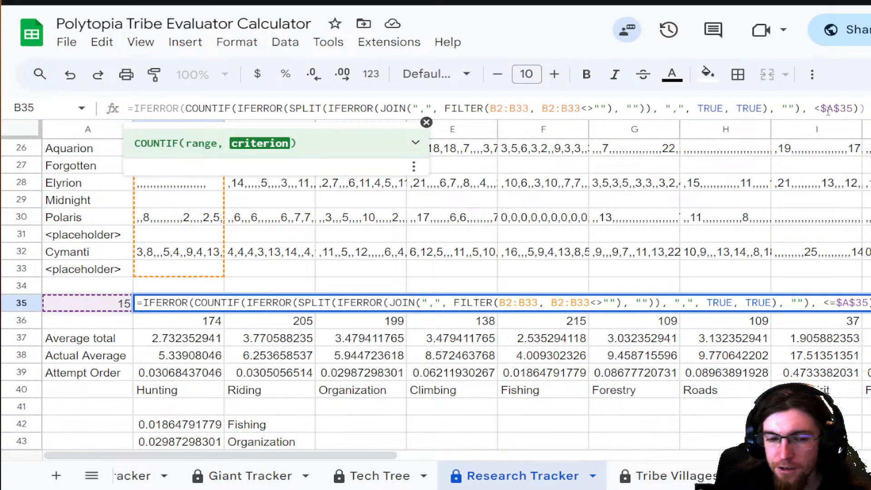
{"action": "key", "text": "Return"}
{"action": "key", "text": "Up"}
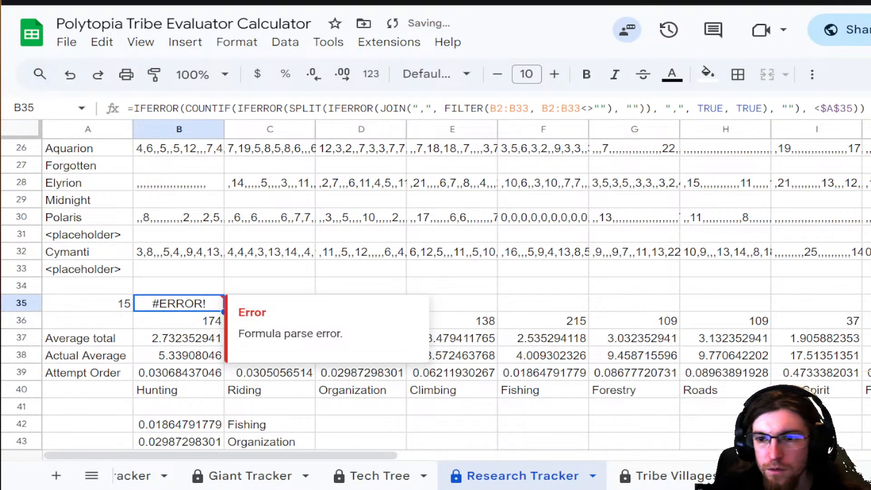
{"action": "left_click", "coordinate": [848, 108]}
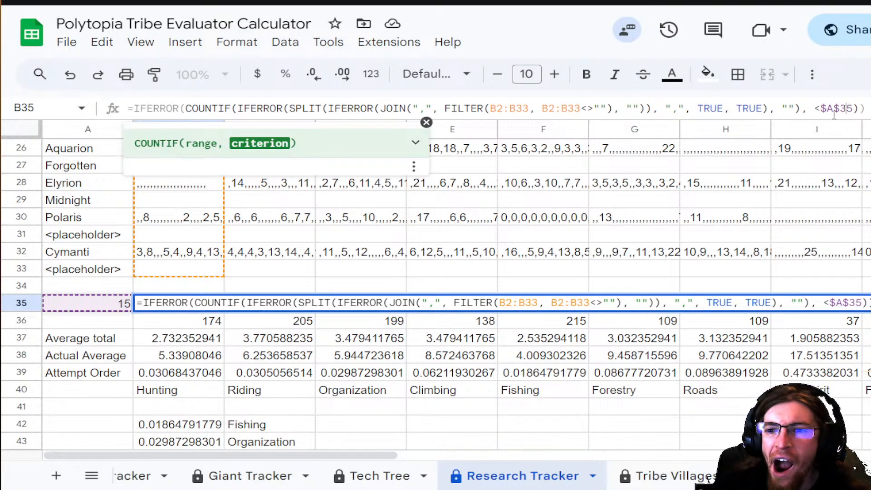
{"action": "left_click", "coordinate": [415, 143]}
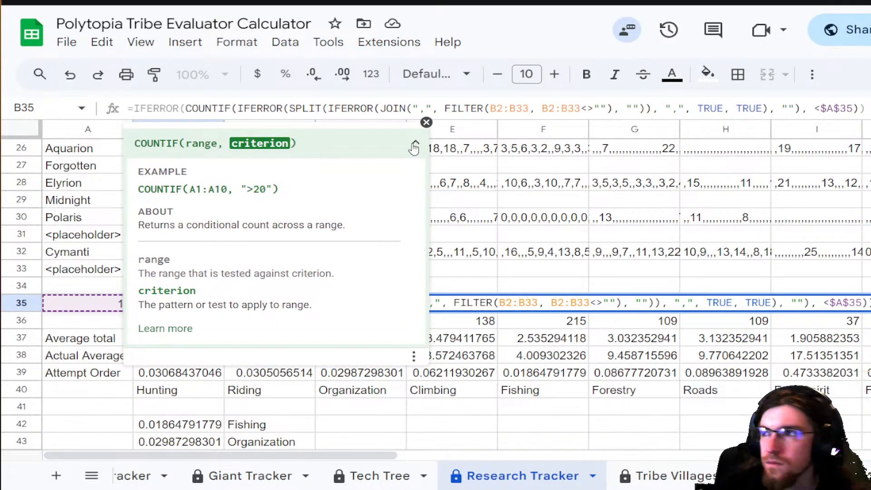
- Quote the criterion as "<=$A$35" so B35's COUNTIF returns 0
{"action": "left_click", "coordinate": [821, 108]}
{"action": "type", "text": "="}
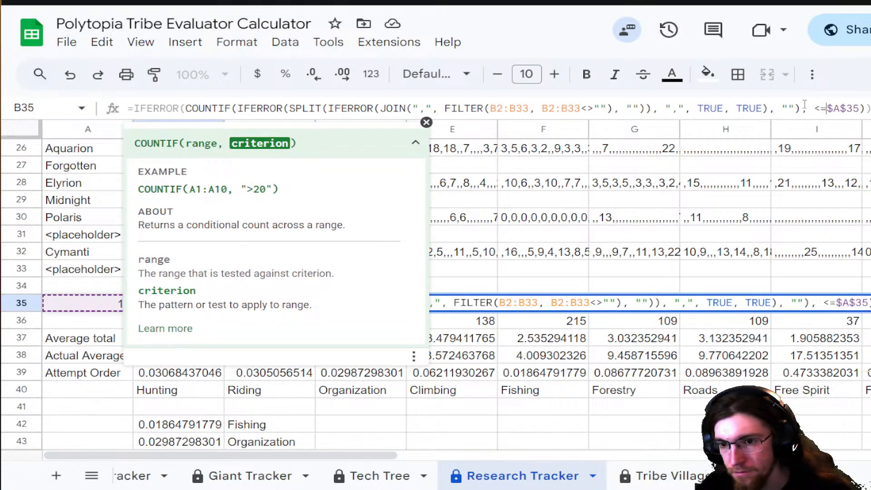
{"action": "left_click", "coordinate": [816, 108]}
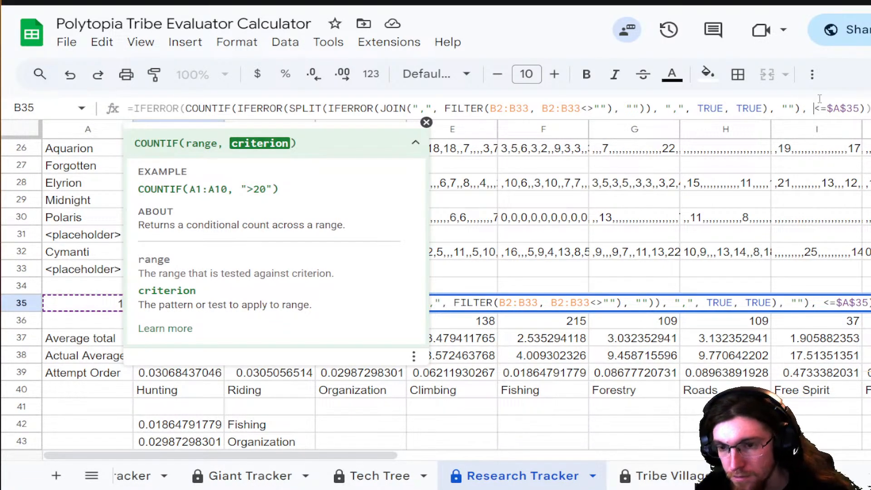
{"action": "type", "text": "\""}
{"action": "key", "text": "BackSpace"}
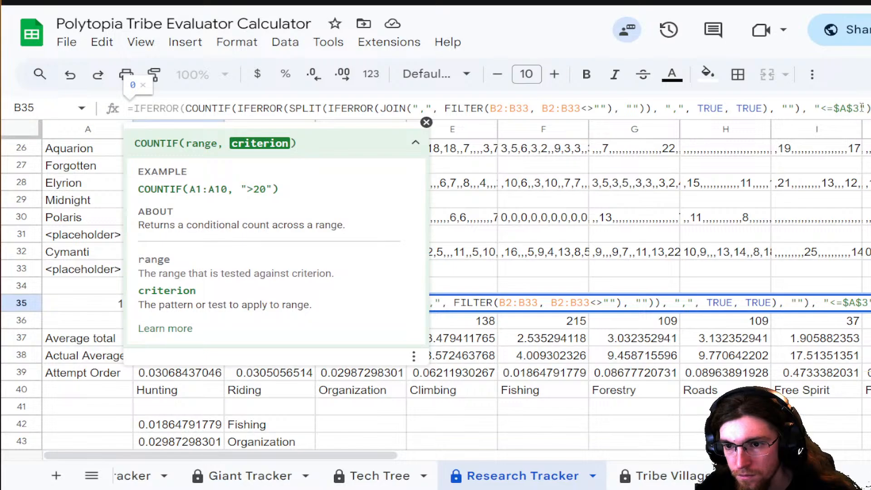
{"action": "key", "text": "Return"}
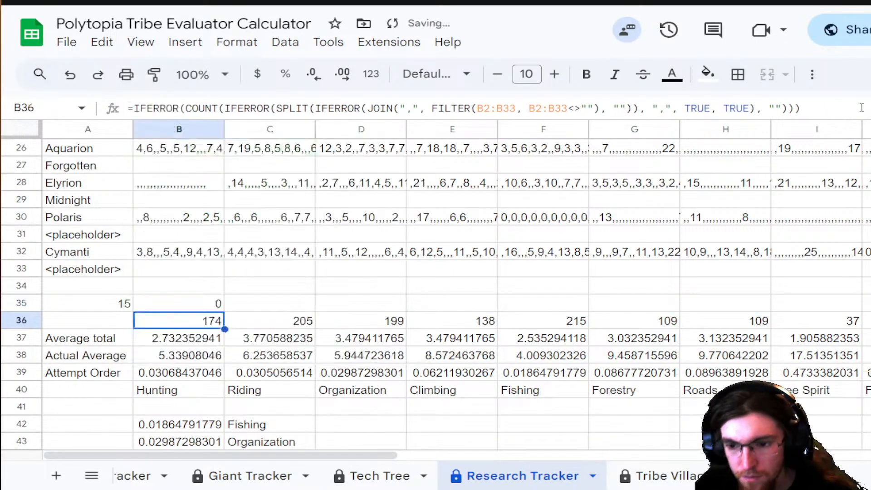
- Rework B35's COUNTIF comparison operator and drop the $A$35 reference, giving a count of 170
{"action": "left_click", "coordinate": [211, 303]}
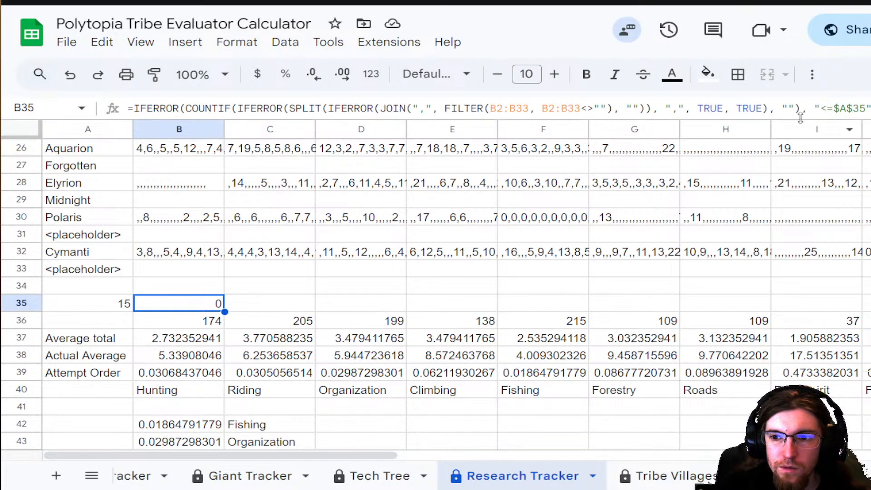
{"action": "left_click", "coordinate": [830, 111]}
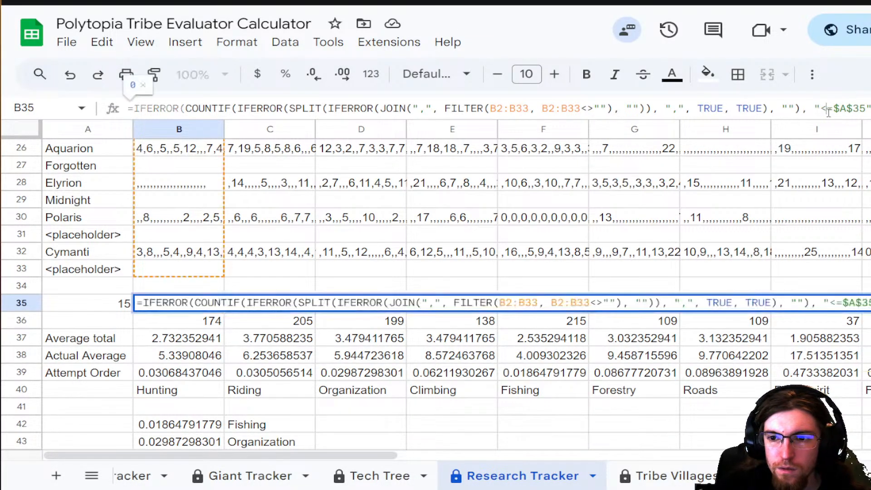
{"action": "key", "text": "BackSpace"}
{"action": "key", "text": "Return"}
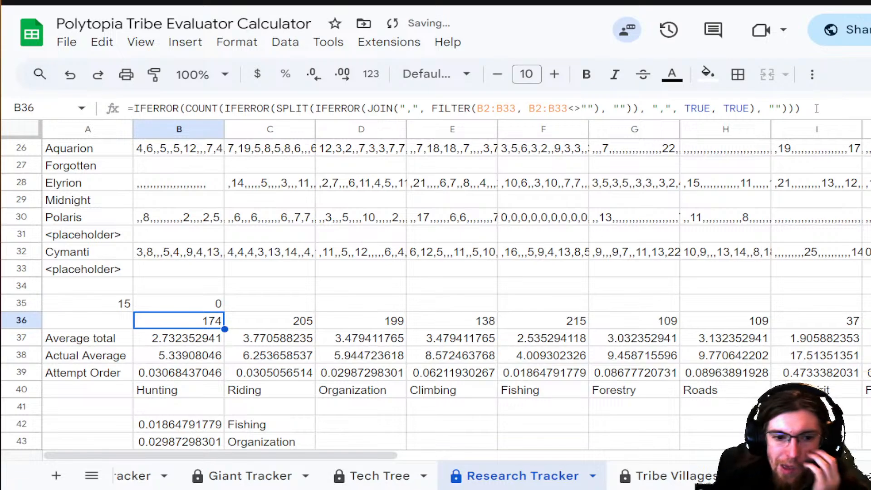
{"action": "key", "text": "Up"}
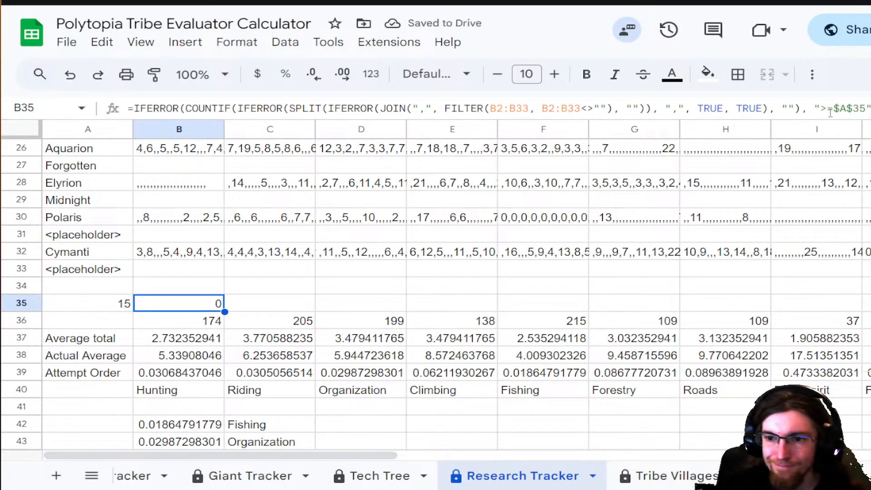
{"action": "left_click", "coordinate": [822, 109]}
{"action": "type", "text": "><"}
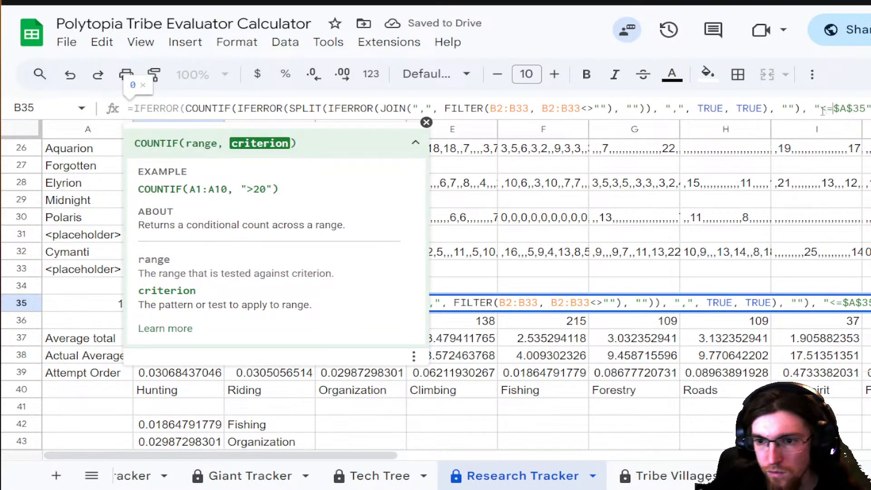
{"action": "key", "text": "Return"}
{"action": "key", "text": "Up"}
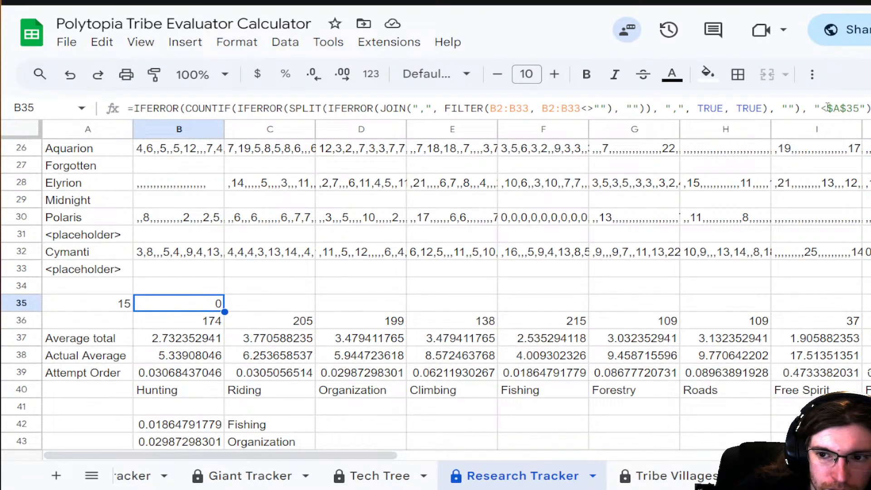
{"action": "left_click_drag", "start_coordinate": [827, 108], "coordinate": [859, 110]}
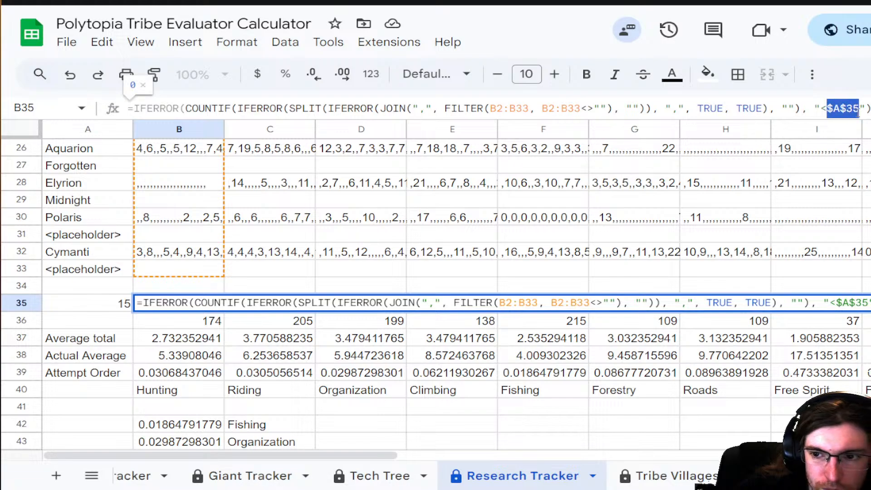
{"action": "key", "text": "Return"}
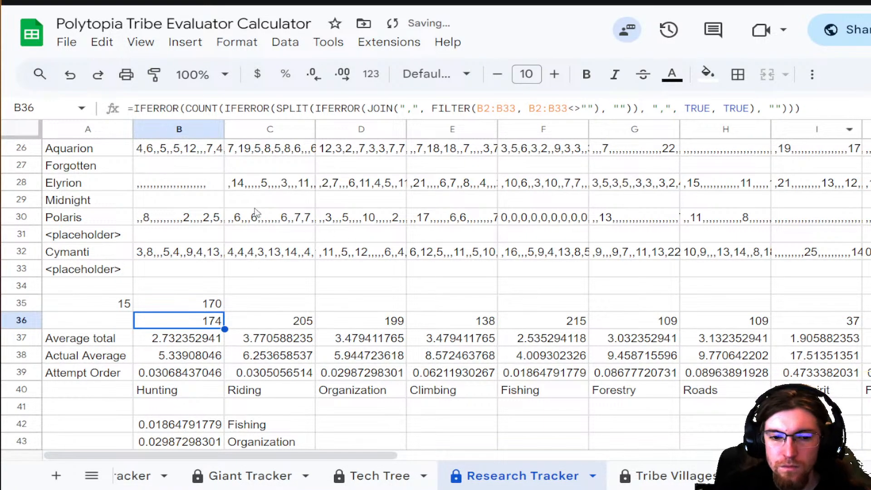
- Lower the B35 criterion threshold from 15 to 14 so the count reads 168
{"action": "left_click", "coordinate": [199, 303]}
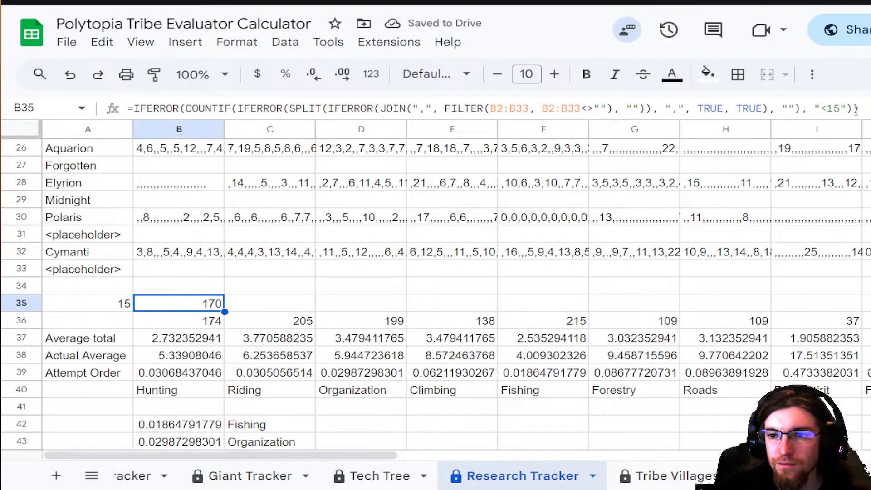
{"action": "left_click_drag", "start_coordinate": [834, 108], "coordinate": [841, 110]}
{"action": "type", "text": "4"}
{"action": "key", "text": "Return"}
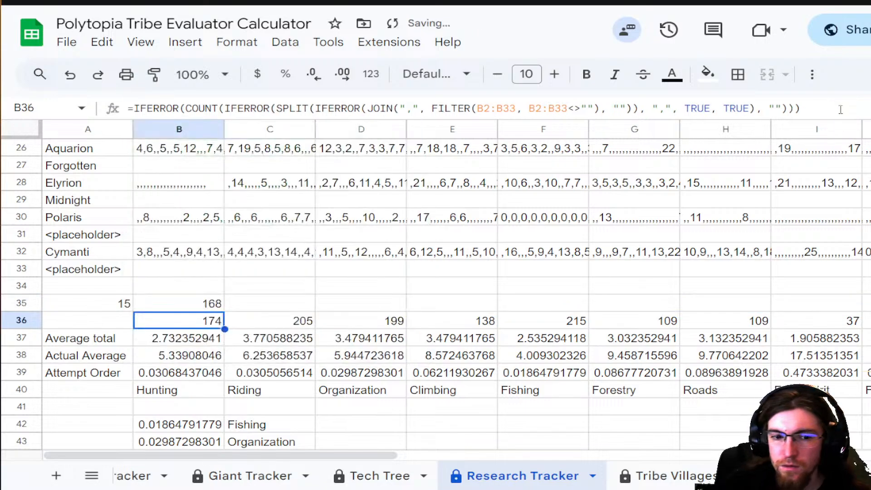
{"action": "left_click", "coordinate": [219, 307]}
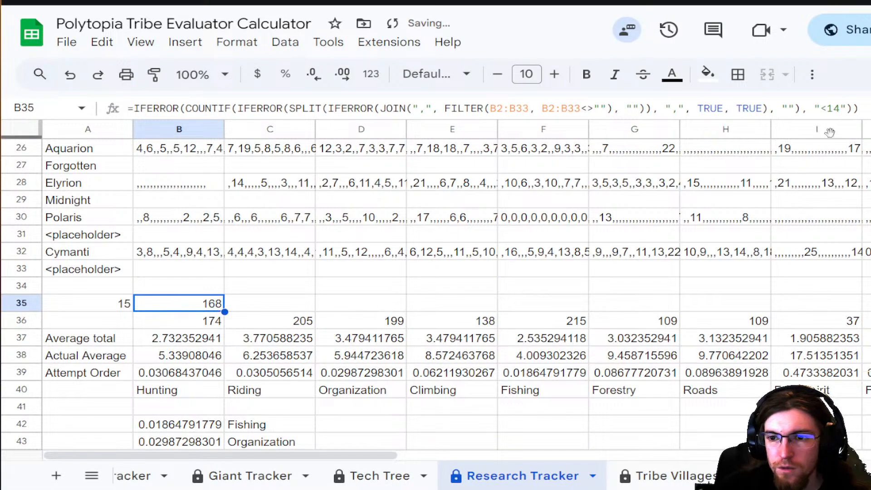
{"action": "left_click_drag", "start_coordinate": [836, 109], "coordinate": [841, 110]}
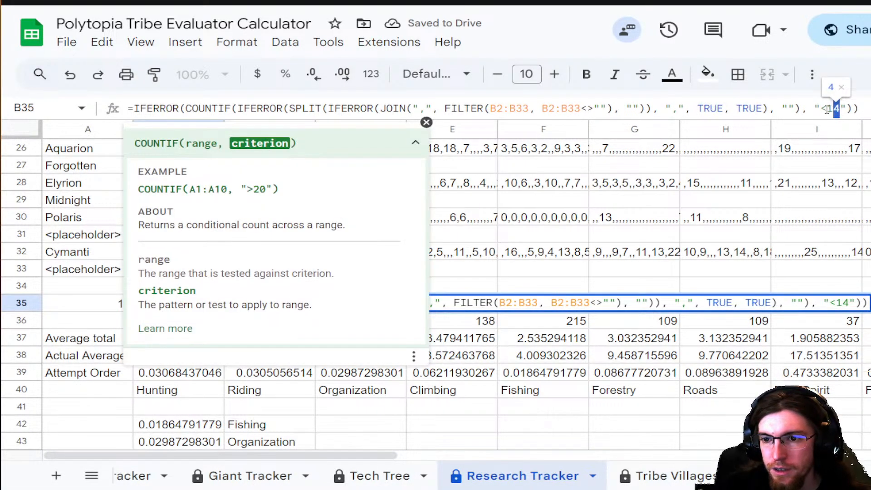
{"action": "double_click", "coordinate": [835, 109]}
- Change B35's criterion to "<=" & $A35 so it counts values up to the sample size
{"action": "type", "text": "="}
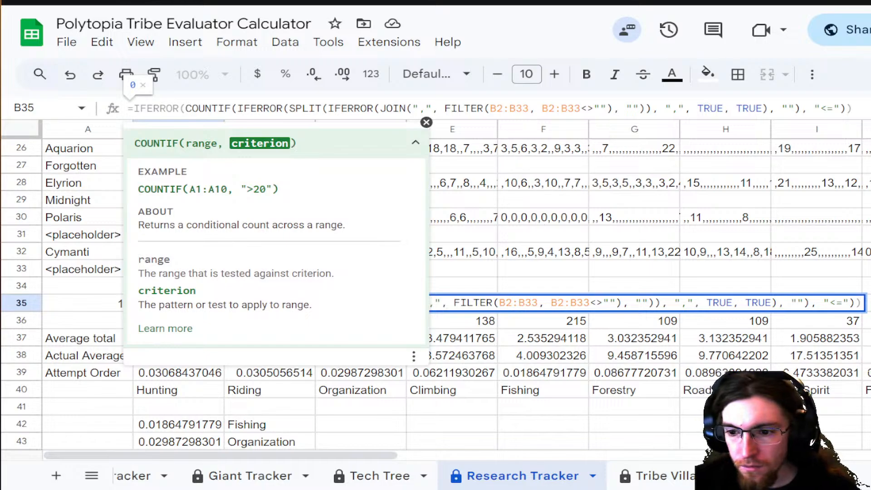
{"action": "left_click", "coordinate": [844, 108]}
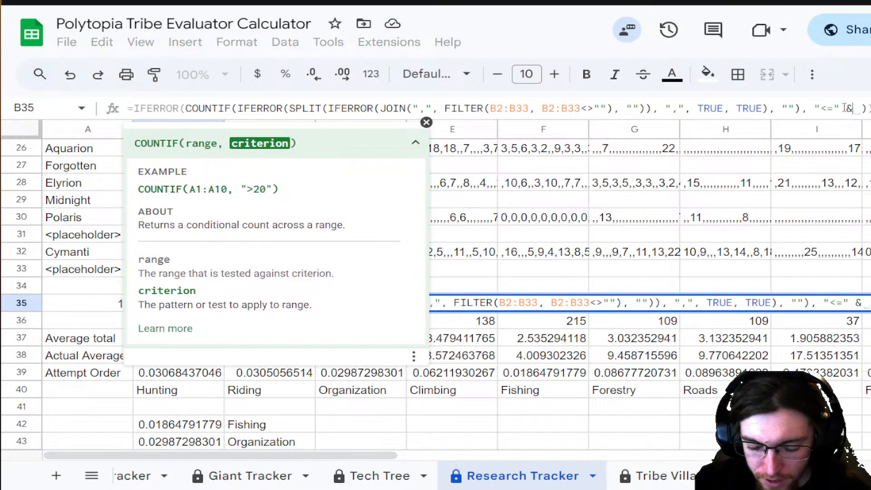
{"action": "type", "text": "& $"}
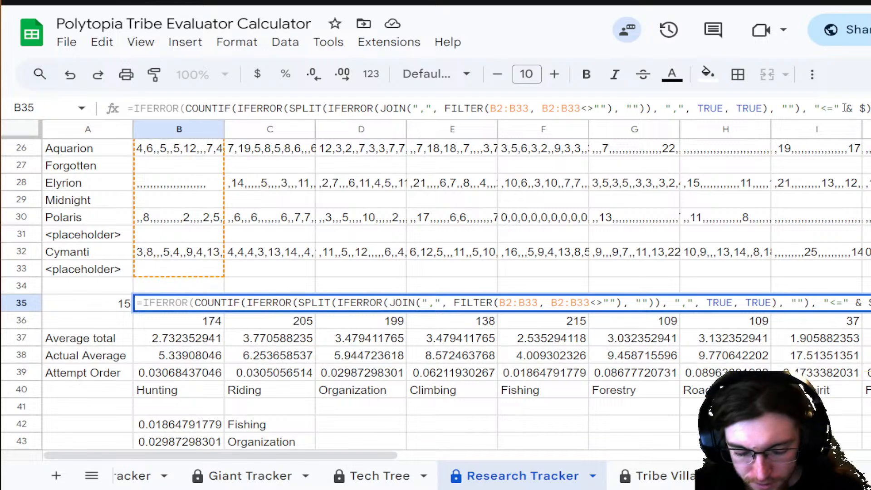
{"action": "type", "text": "A"}
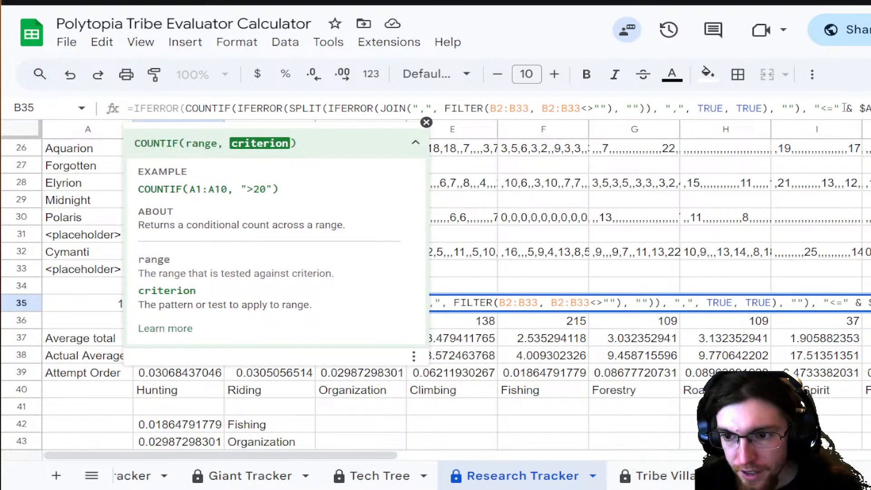
{"action": "type", "text": "35"}
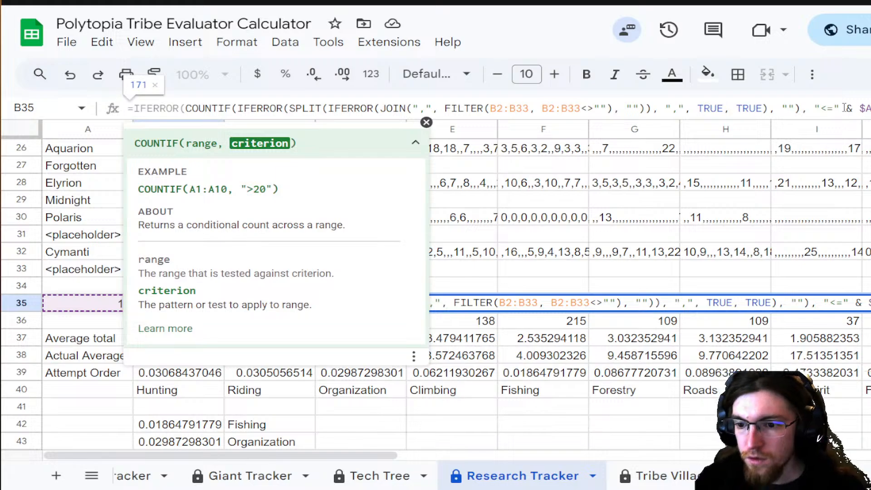
{"action": "key", "text": "Return"}
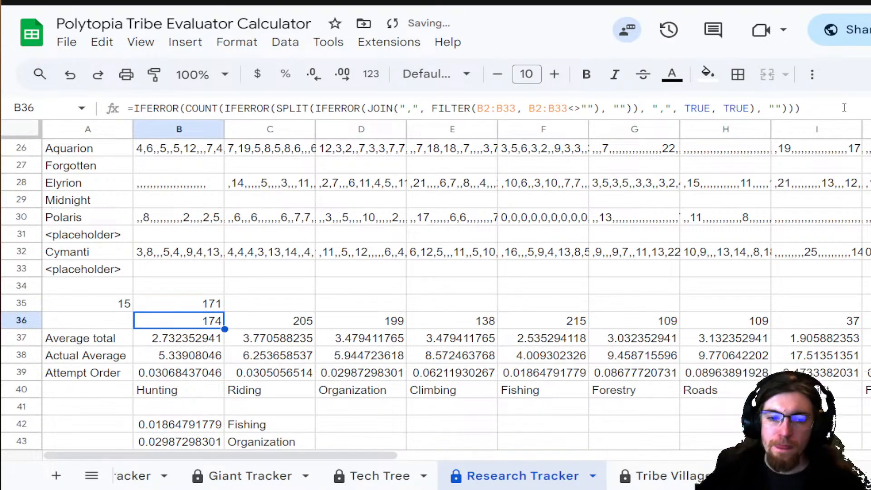
- Test sample size A35 with 16 and 20, then undo back to its formula
{"action": "left_click", "coordinate": [125, 303]}
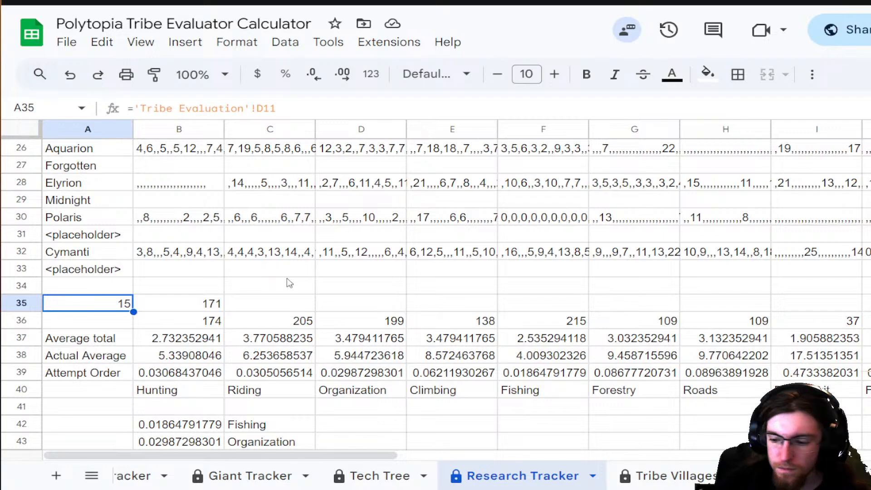
{"action": "type", "text": "16"}
{"action": "key", "text": "Return"}
{"action": "key", "text": "Up"}
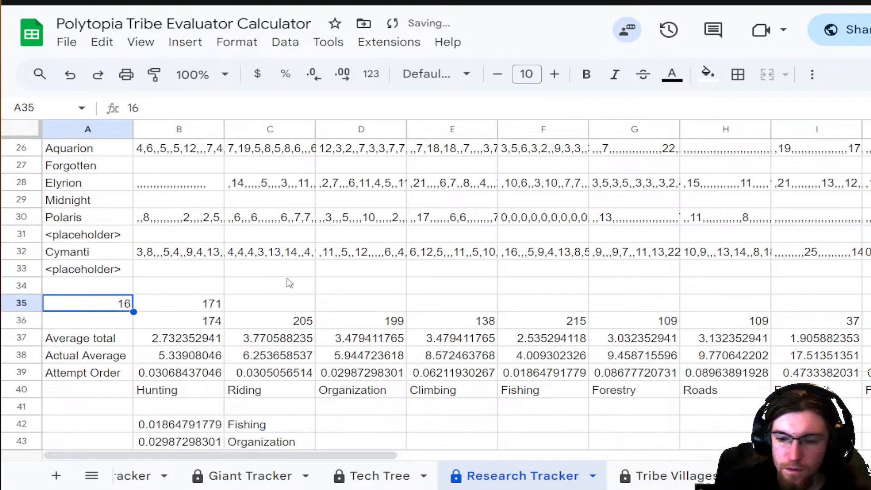
{"action": "type", "text": "20"}
{"action": "key", "text": "Return"}
{"action": "key", "text": "Up"}
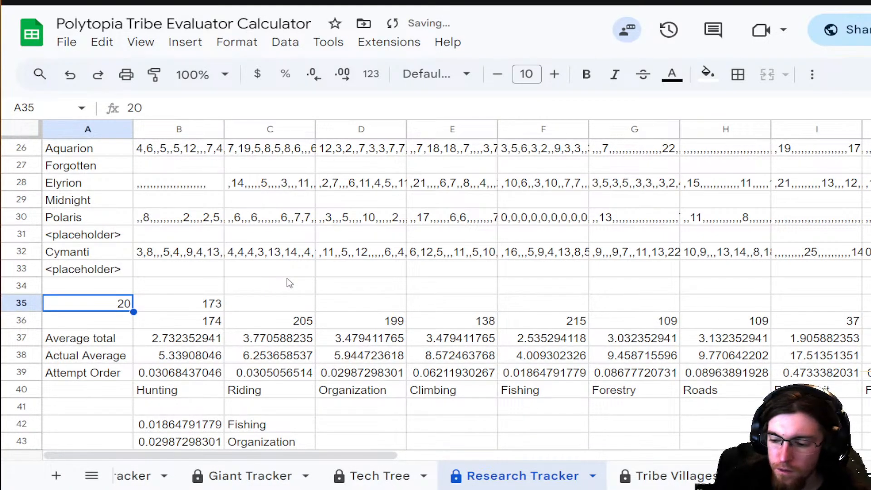
{"action": "key", "text": "ctrl+z"}
{"action": "key", "text": "ctrl+z"}
{"action": "left_click", "coordinate": [288, 272]}
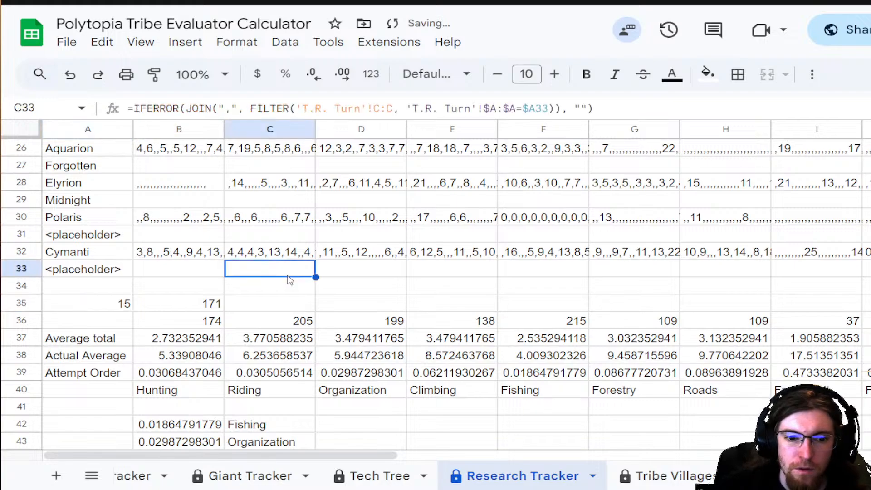
{"action": "left_click", "coordinate": [194, 308]}
- Copy the B35 count formula into C35, then across row 35 to Z35
{"action": "left_click_drag", "start_coordinate": [225, 312], "coordinate": [316, 311]}
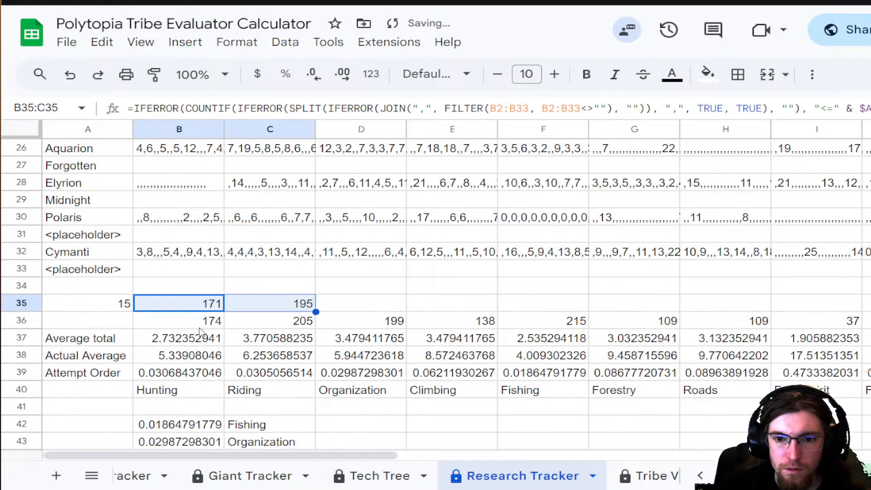
{"action": "left_click", "coordinate": [202, 325]}
{"action": "left_click", "coordinate": [268, 327]}
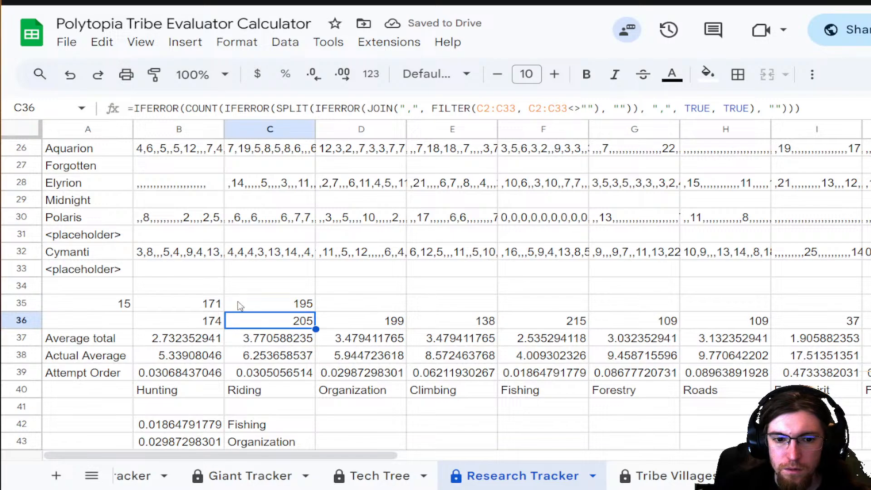
{"action": "left_click", "coordinate": [249, 308]}
{"action": "left_click", "coordinate": [202, 308]}
{"action": "left_click", "coordinate": [281, 308]}
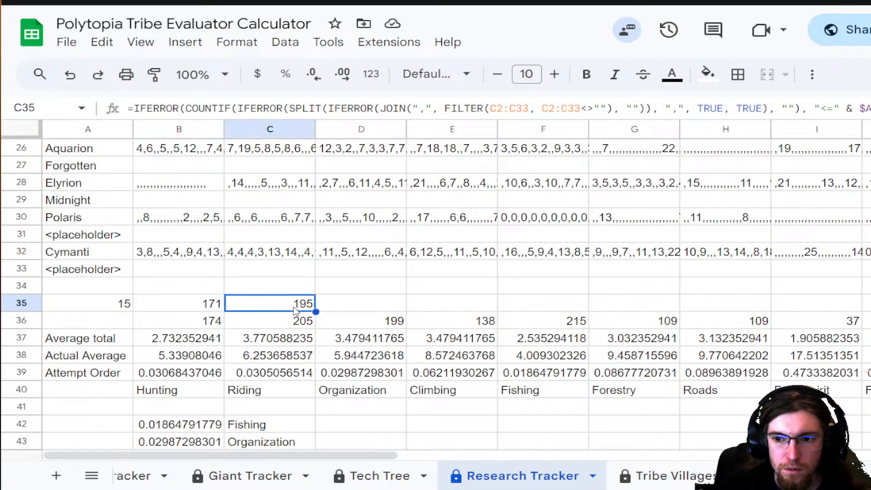
{"action": "left_click_drag", "start_coordinate": [316, 312], "coordinate": [865, 308]}
{"action": "left_click_drag", "start_coordinate": [708, 455], "coordinate": [172, 449]}
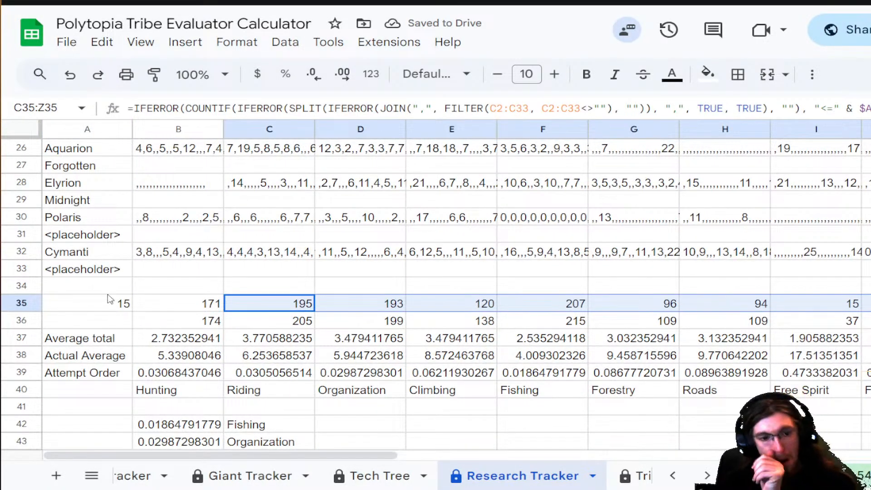
- Try a black fill on sample size cell A35, undo it, and switch to Tech Tree
{"action": "left_click", "coordinate": [115, 310]}
{"action": "left_click", "coordinate": [708, 74]}
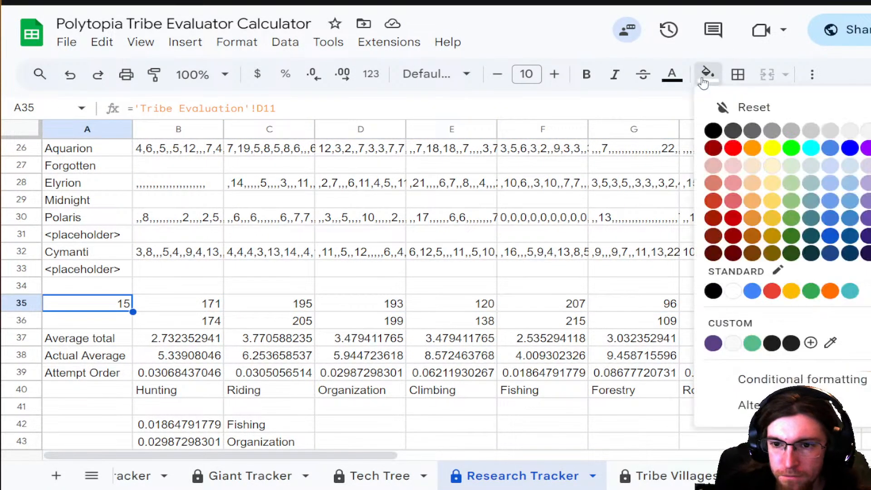
{"action": "left_click", "coordinate": [712, 133]}
{"action": "key", "text": "ctrl+z"}
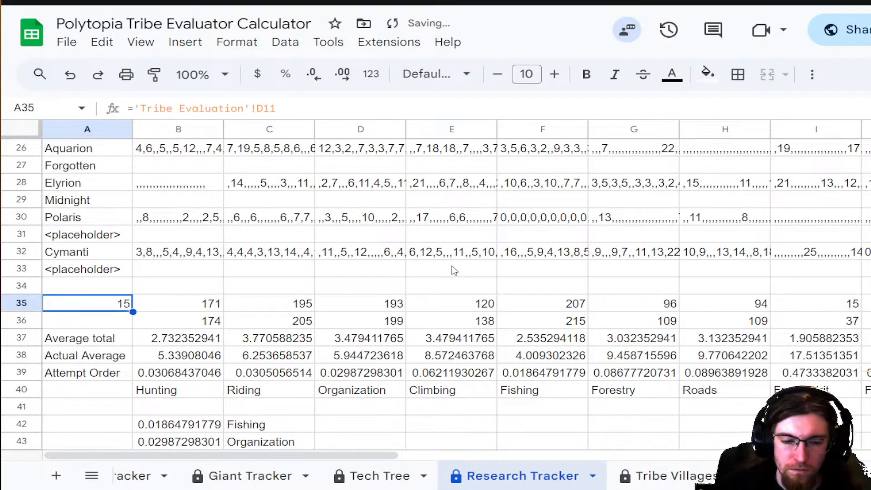
{"action": "left_click", "coordinate": [452, 310]}
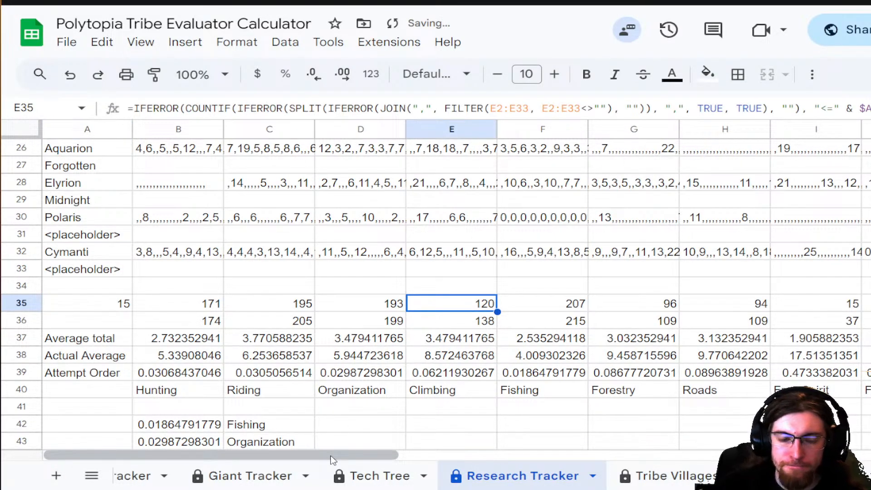
{"action": "left_click", "coordinate": [363, 479]}
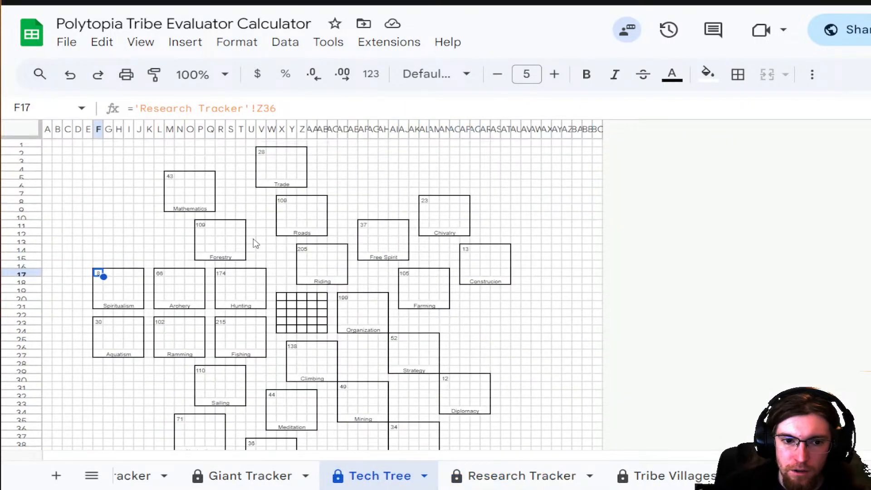
- Repoint the Mathematics, Trade and Roads boxes from Research Tracker row 36 to row 37
{"action": "left_click", "coordinate": [170, 177]}
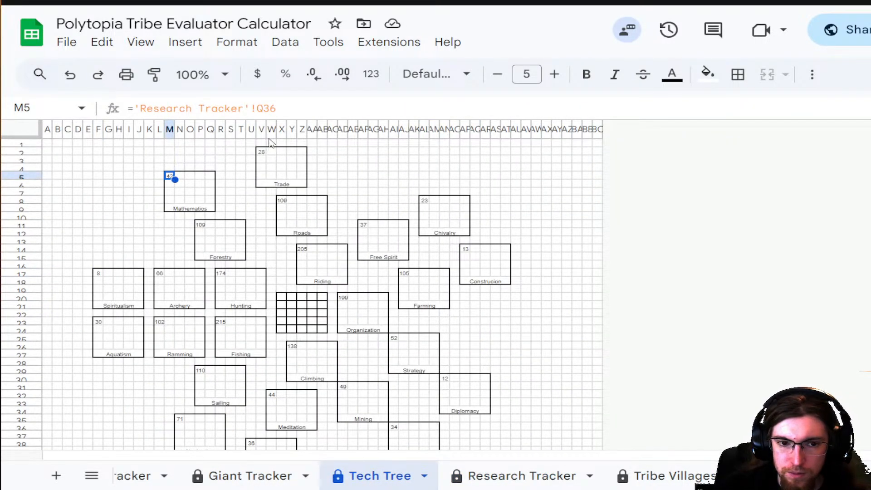
{"action": "left_click", "coordinate": [287, 109]}
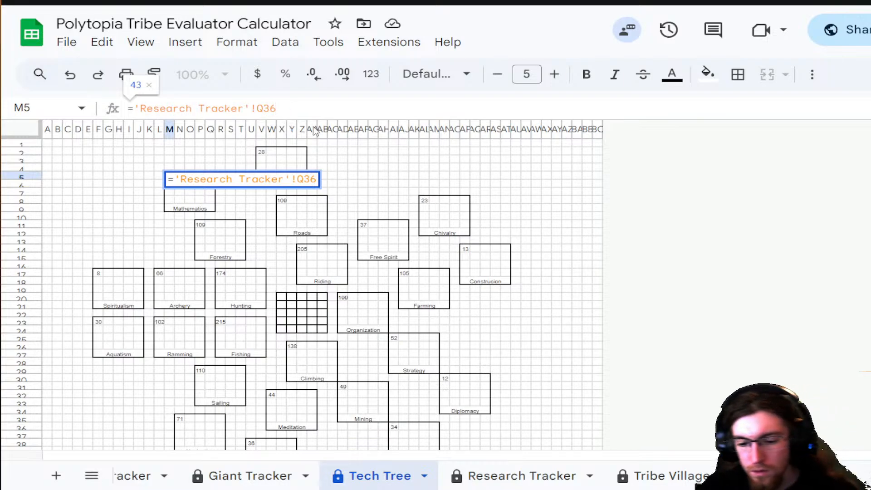
{"action": "key", "text": "BackSpace"}
{"action": "type", "text": "7"}
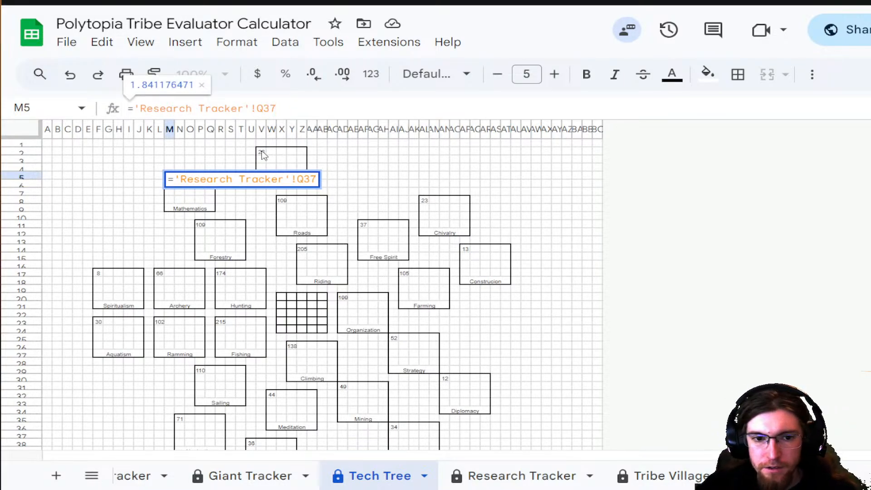
{"action": "left_click", "coordinate": [263, 155]}
{"action": "left_click", "coordinate": [290, 109]}
{"action": "key", "text": "BackSpace"}
{"action": "type", "text": "7"}
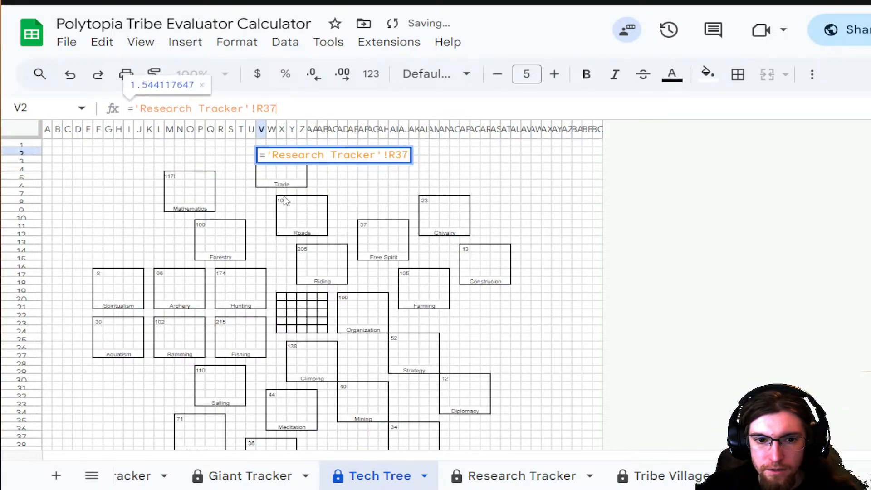
{"action": "left_click", "coordinate": [283, 201]}
{"action": "left_click", "coordinate": [275, 108]}
{"action": "key", "text": "BackSpace"}
{"action": "type", "text": "7"}
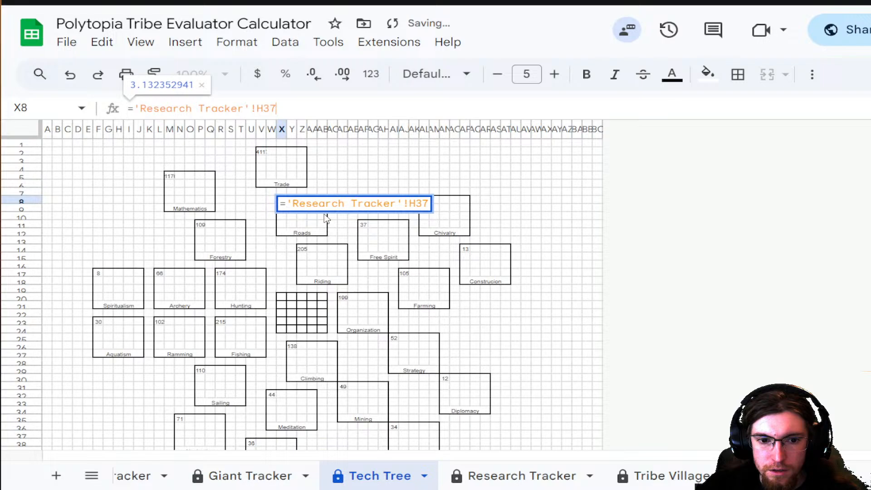
- Repoint the Riding, Free Spirit and Chivalry boxes to Research Tracker row 37
{"action": "left_click", "coordinate": [301, 251]}
{"action": "left_click", "coordinate": [300, 108]}
{"action": "key", "text": "BackSpace"}
{"action": "type", "text": "7"}
{"action": "left_click", "coordinate": [373, 225]}
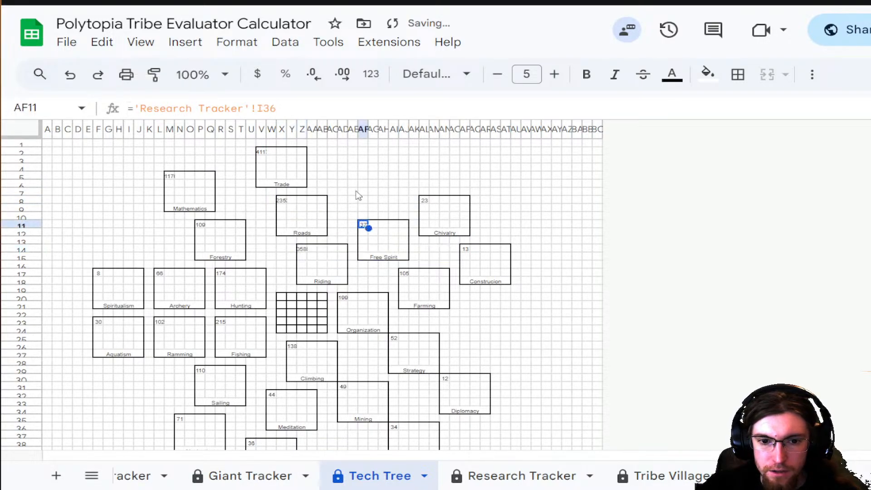
{"action": "left_click", "coordinate": [301, 107]}
{"action": "key", "text": "BackSpace"}
{"action": "type", "text": "7"}
{"action": "left_click", "coordinate": [426, 201]}
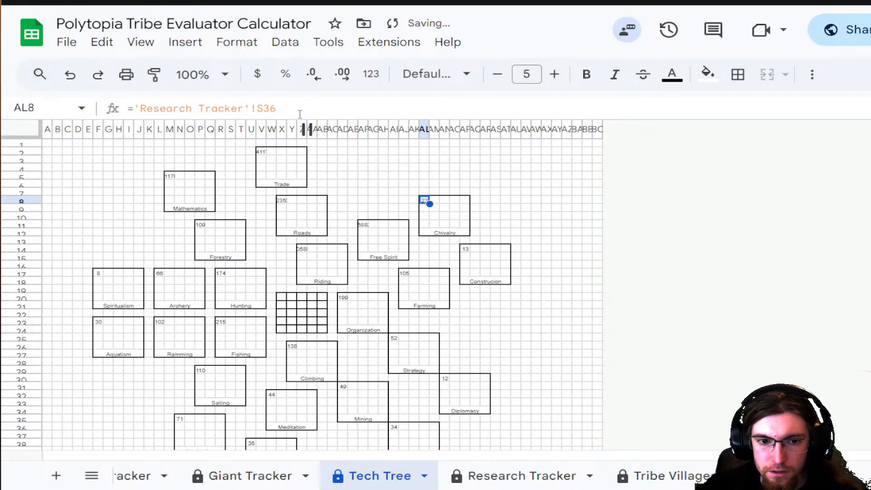
{"action": "key", "text": "Return"}
{"action": "key", "text": "BackSpace"}
{"action": "type", "text": "7"}
- Repoint the Construcion box to row 37 and redo the Mathematics reference as row 37
{"action": "left_click", "coordinate": [463, 251]}
{"action": "left_click", "coordinate": [279, 108]}
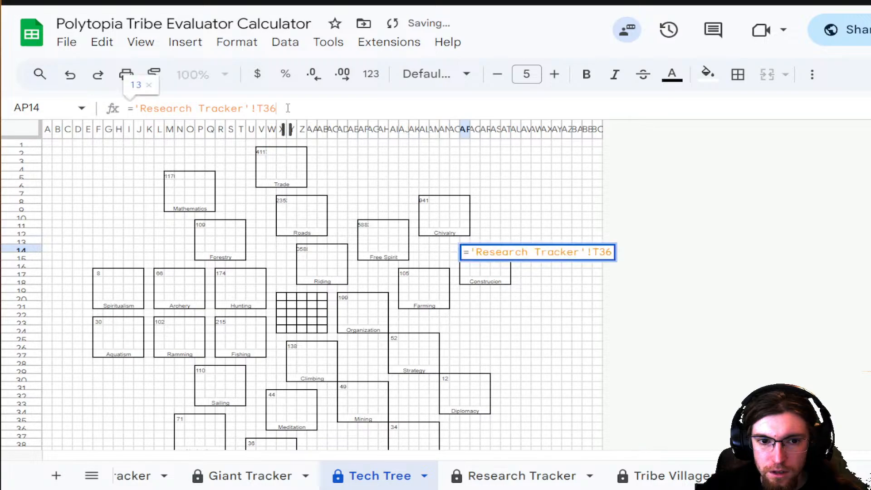
{"action": "key", "text": "BackSpace"}
{"action": "type", "text": "7"}
{"action": "left_click", "coordinate": [405, 275]}
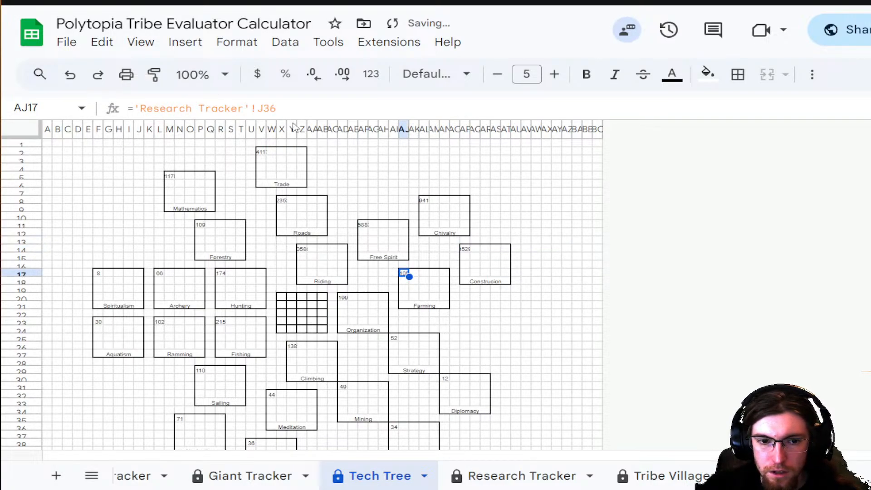
{"action": "left_click", "coordinate": [172, 177]}
{"action": "left_click", "coordinate": [283, 108]}
{"action": "key", "text": "BackSpace"}
{"action": "type", "text": "7"}
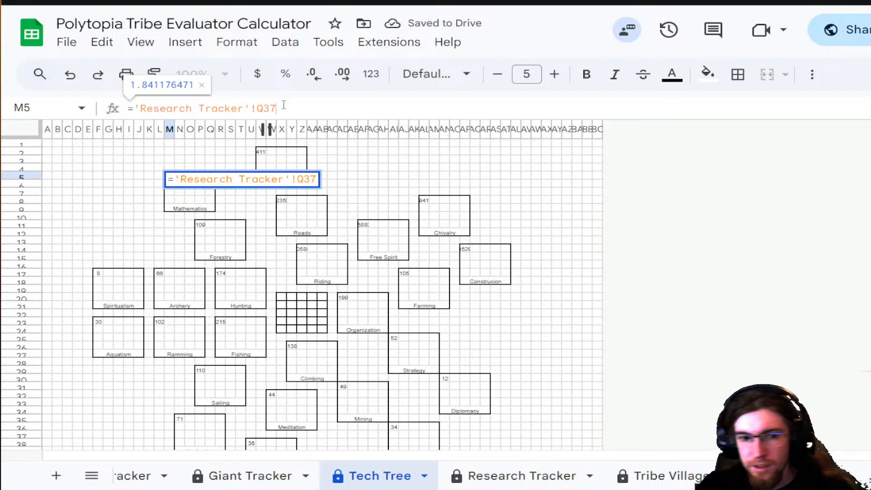
- Point the Mathematics, Trade, Roads and Riding counts at Research Tracker row 35
{"action": "key", "text": "BackSpace"}
{"action": "type", "text": "5"}
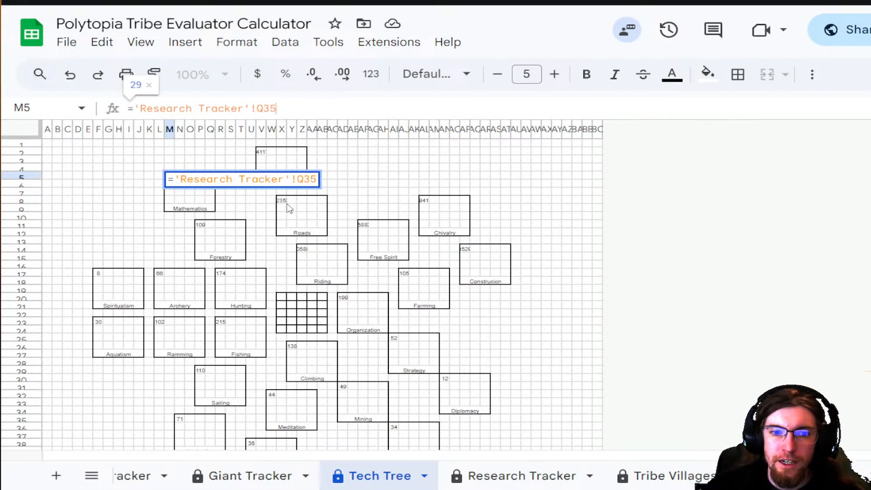
{"action": "left_click", "coordinate": [263, 152]}
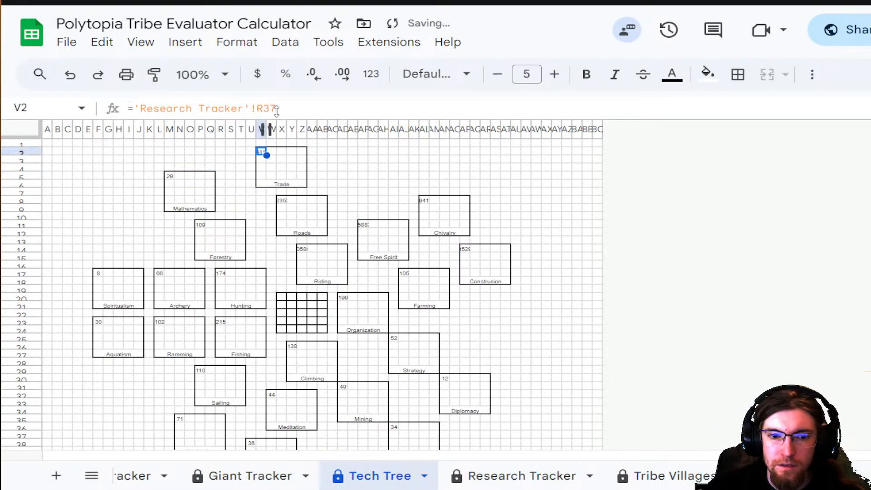
{"action": "double_click", "coordinate": [263, 151]}
{"action": "key", "text": "BackSpace"}
{"action": "type", "text": "5"}
{"action": "left_click", "coordinate": [281, 200]}
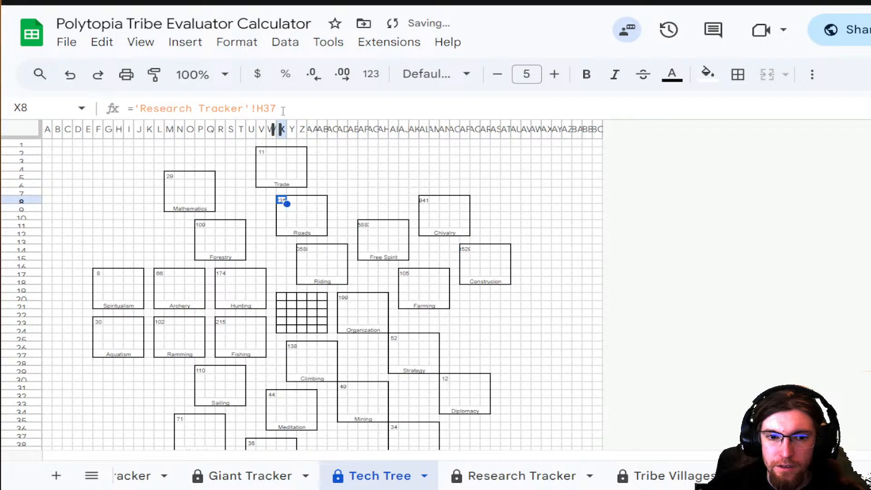
{"action": "double_click", "coordinate": [281, 200]}
{"action": "key", "text": "BackSpace"}
{"action": "type", "text": "5"}
{"action": "left_click", "coordinate": [302, 249]}
{"action": "double_click", "coordinate": [302, 247]}
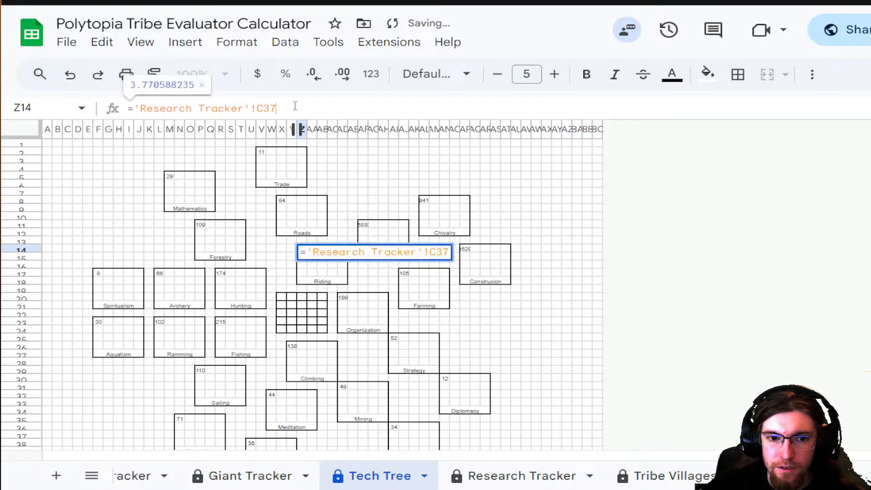
{"action": "key", "text": "BackSpace"}
{"action": "type", "text": "5"}
- Point the Free Spirit, Chivalry and Construcion counts at Research Tracker row 35
{"action": "left_click", "coordinate": [363, 224]}
{"action": "double_click", "coordinate": [363, 225]}
{"action": "key", "text": "BackSpace"}
{"action": "type", "text": "5"}
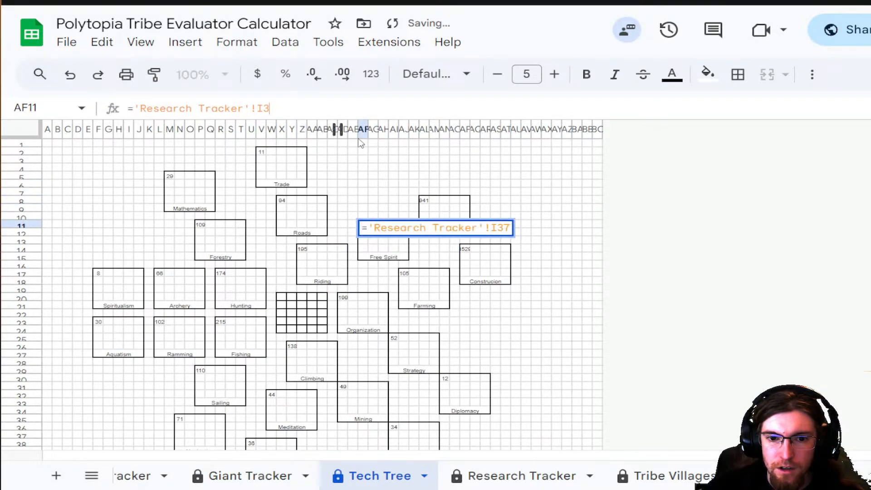
{"action": "left_click", "coordinate": [424, 200]}
{"action": "double_click", "coordinate": [424, 200]}
{"action": "key", "text": "BackSpace"}
{"action": "type", "text": "5"}
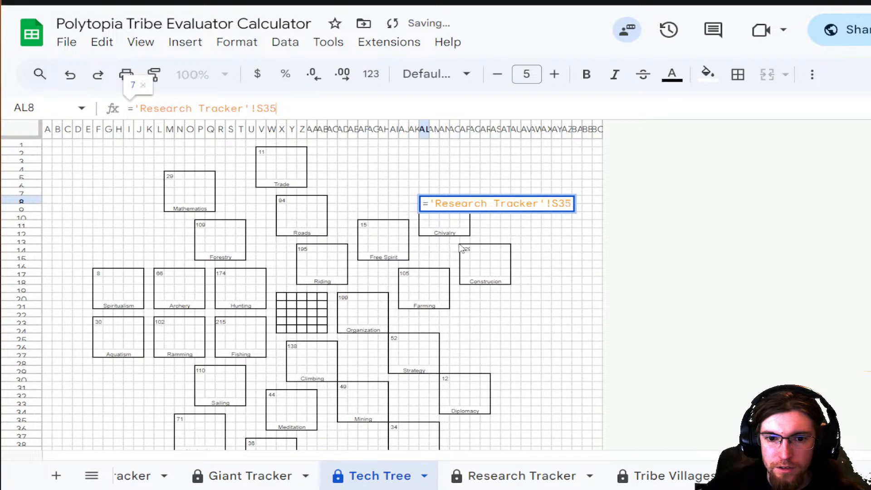
{"action": "left_click", "coordinate": [468, 250]}
{"action": "left_click", "coordinate": [286, 108]}
{"action": "key", "text": "BackSpace"}
{"action": "type", "text": "5"}
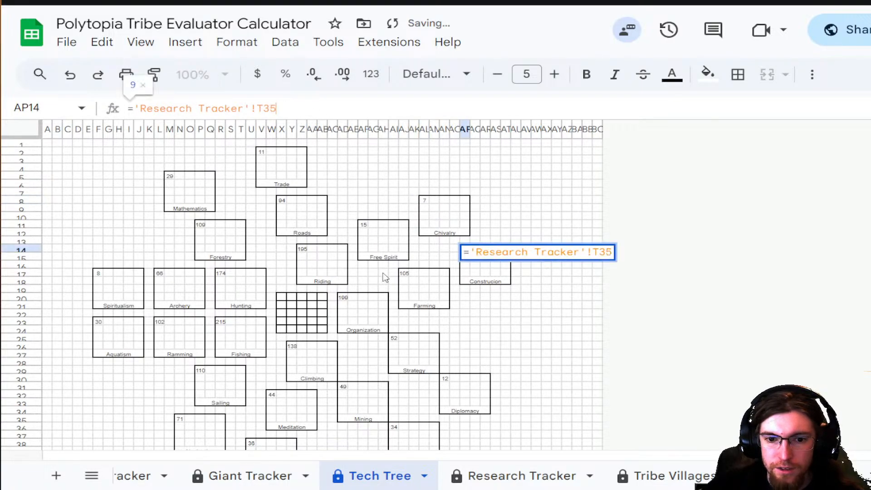
{"action": "left_click", "coordinate": [404, 265]}
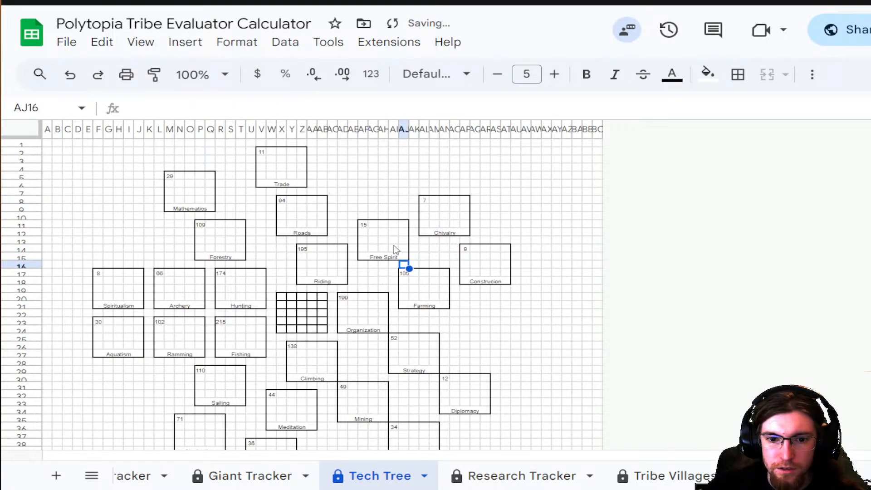
- Point the Farming, Organization, Strategy and Diplomacy counts at Research Tracker row 35
{"action": "left_click", "coordinate": [406, 273]}
{"action": "double_click", "coordinate": [405, 274]}
{"action": "key", "text": "BackSpace"}
{"action": "type", "text": "5"}
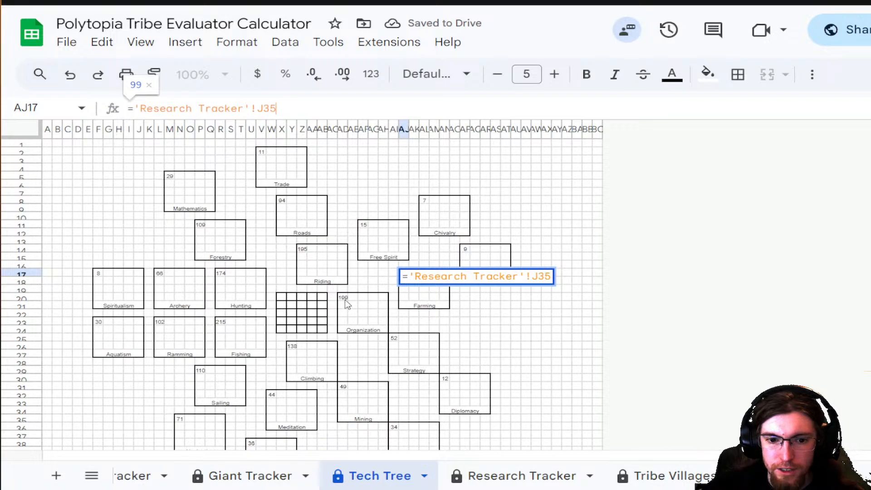
{"action": "left_click", "coordinate": [347, 301]}
{"action": "left_click", "coordinate": [279, 108]}
{"action": "key", "text": "BackSpace"}
{"action": "type", "text": "5"}
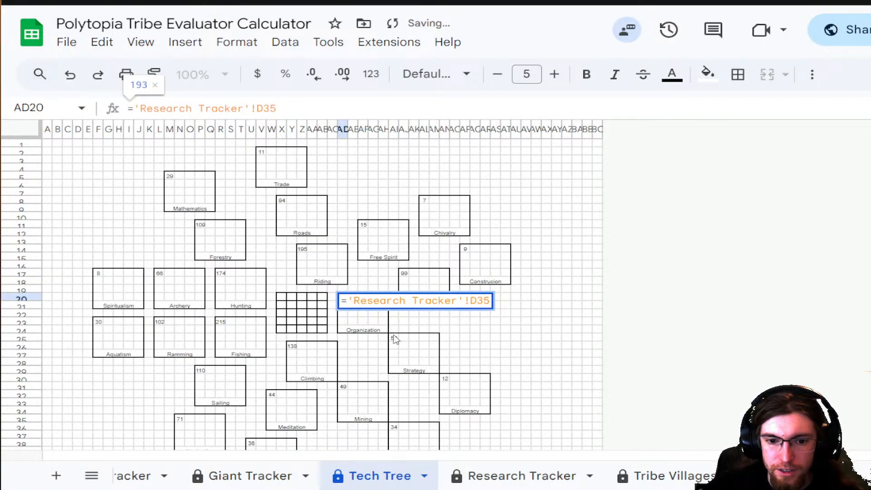
{"action": "left_click", "coordinate": [395, 340]}
{"action": "left_click", "coordinate": [278, 108]}
{"action": "key", "text": "BackSpace"}
{"action": "type", "text": "5"}
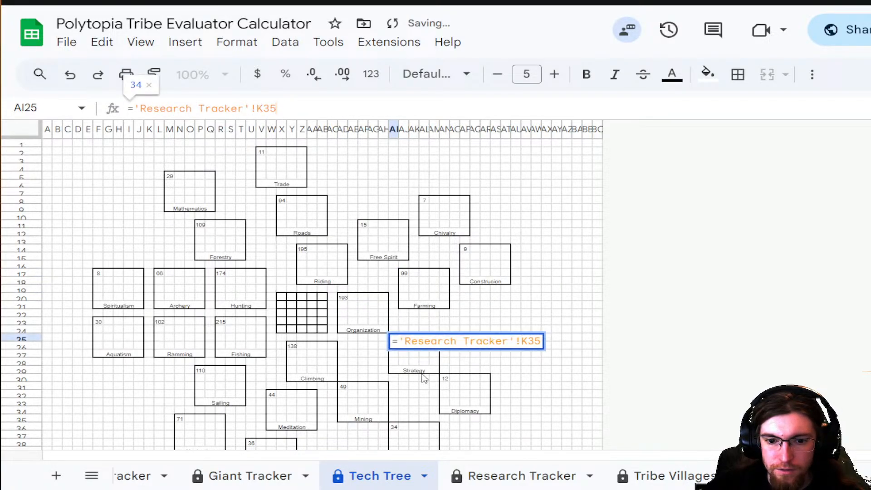
{"action": "left_click", "coordinate": [447, 380]}
{"action": "left_click", "coordinate": [278, 108]}
{"action": "key", "text": "BackSpace"}
{"action": "type", "text": "5"}
- Point the Smithing, Mining, Climbing and Meditation counts at Research Tracker row 35
{"action": "left_click", "coordinate": [394, 427]}
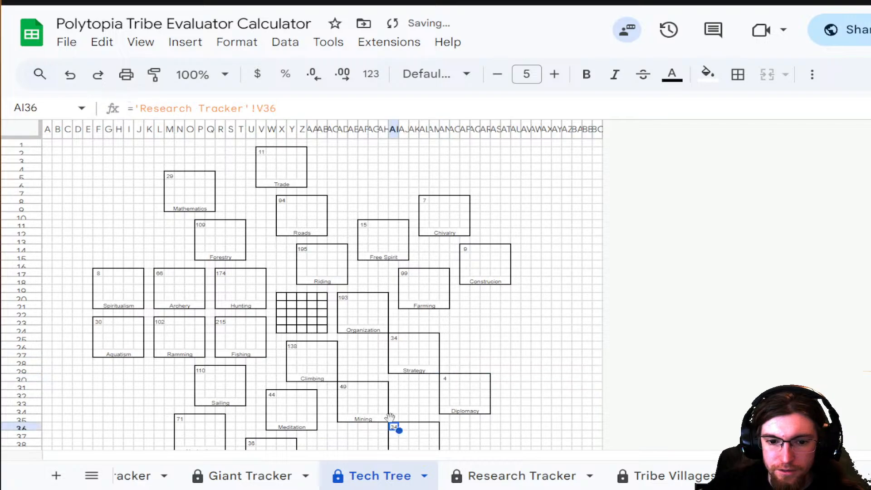
{"action": "left_click", "coordinate": [277, 108]}
{"action": "key", "text": "BackSpace"}
{"action": "type", "text": "5"}
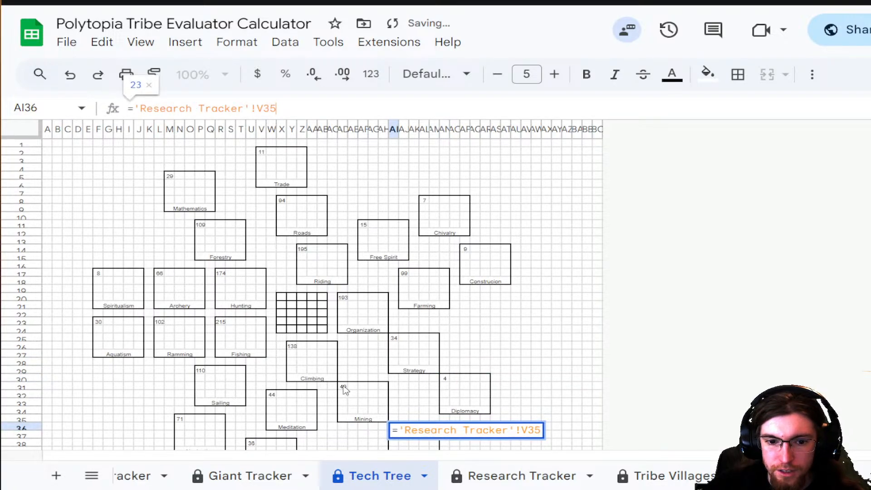
{"action": "left_click", "coordinate": [343, 389]}
{"action": "left_click", "coordinate": [278, 109]}
{"action": "key", "text": "BackSpace"}
{"action": "type", "text": "5"}
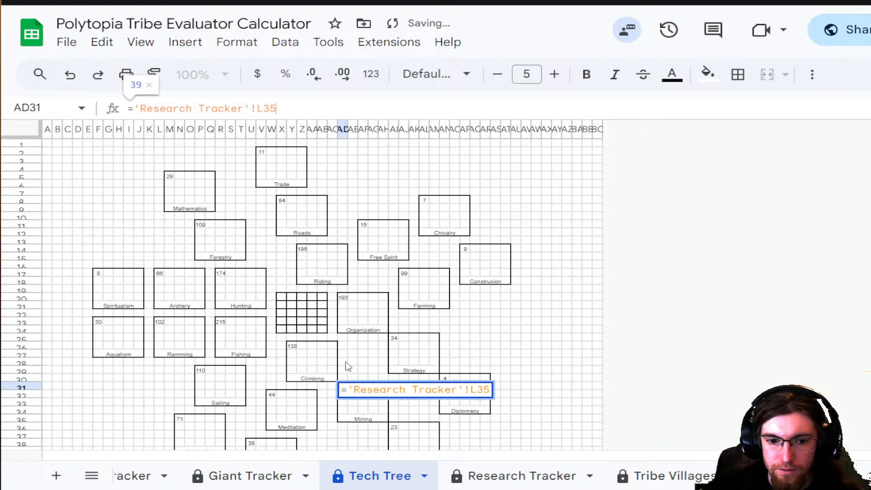
{"action": "left_click", "coordinate": [295, 347]}
{"action": "left_click", "coordinate": [293, 108]}
{"action": "key", "text": "BackSpace"}
{"action": "type", "text": "5"}
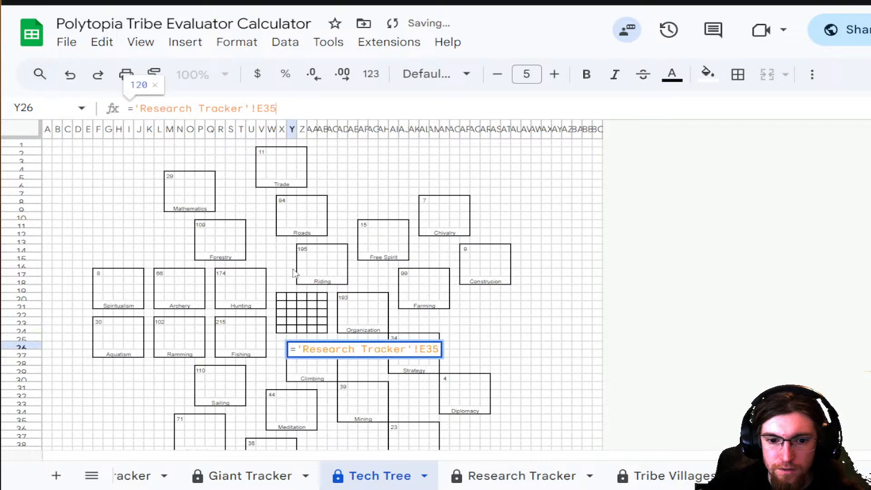
{"action": "left_click", "coordinate": [271, 397]}
{"action": "left_click", "coordinate": [289, 108]}
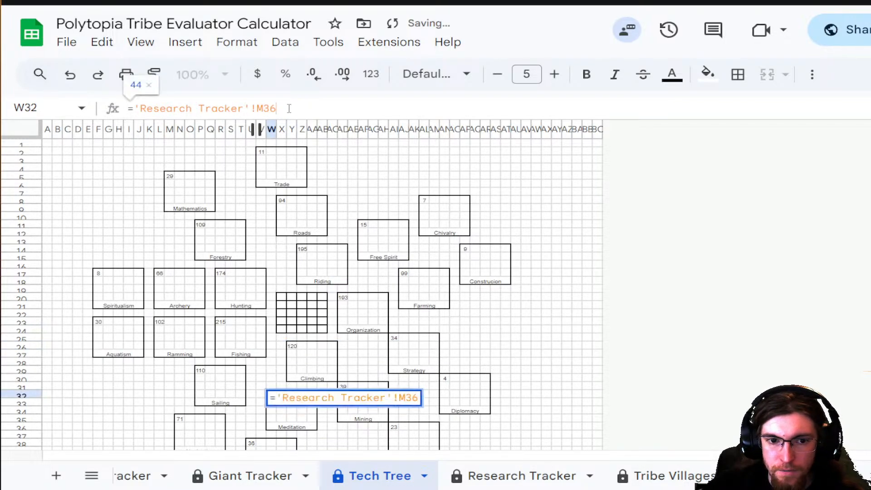
{"action": "key", "text": "BackSpace"}
{"action": "type", "text": "5"}
{"action": "scroll", "coordinate": [289, 346], "scroll_direction": "down", "scroll_amount": 2}
- Point the Philosophy, Navigation, Sailing and Fishing counts at Research Tracker row 35
{"action": "left_click", "coordinate": [257, 397]}
{"action": "left_click", "coordinate": [293, 108]}
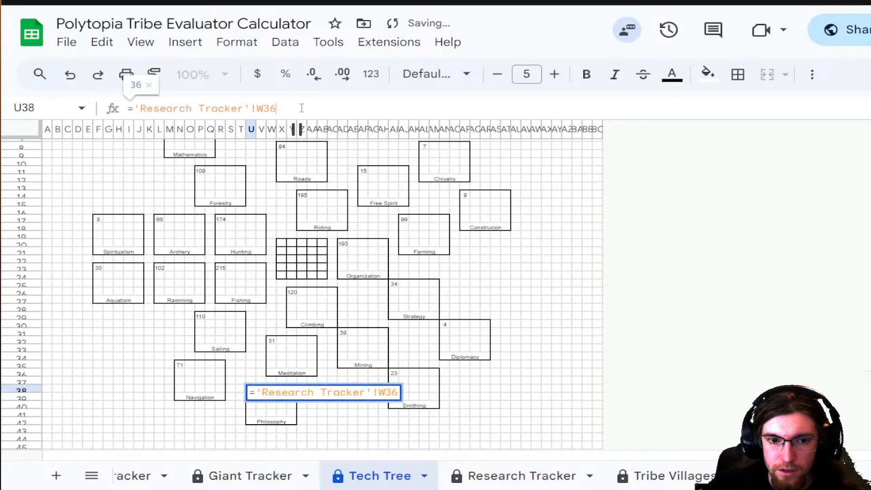
{"action": "key", "text": "BackSpace"}
{"action": "type", "text": "5"}
{"action": "left_click", "coordinate": [180, 371]}
{"action": "left_click", "coordinate": [291, 108]}
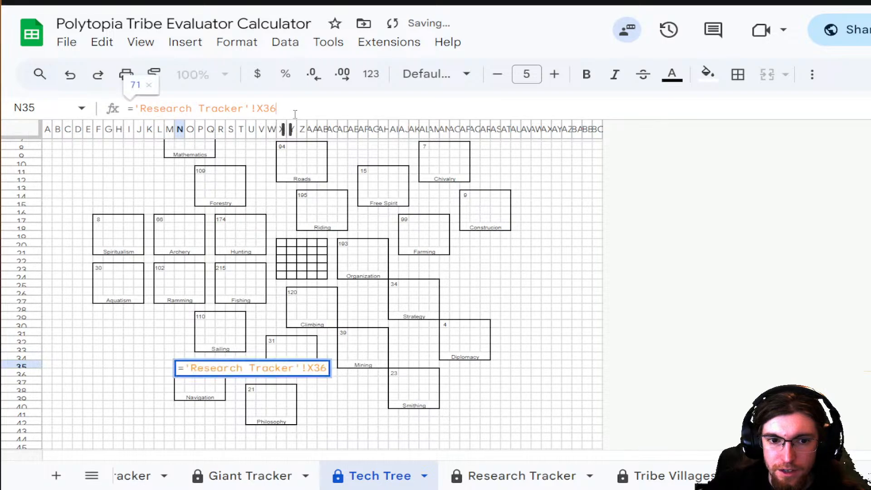
{"action": "key", "text": "BackSpace"}
{"action": "type", "text": "5"}
{"action": "left_click", "coordinate": [203, 319]}
{"action": "left_click", "coordinate": [291, 108]}
{"action": "key", "text": "BackSpace"}
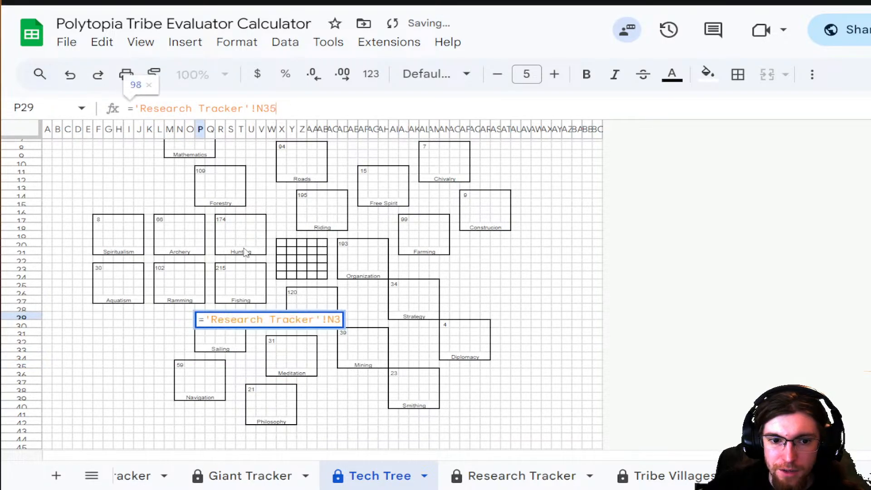
{"action": "type", "text": "5"}
{"action": "left_click", "coordinate": [221, 269]}
{"action": "left_click", "coordinate": [290, 108]}
{"action": "key", "text": "BackSpace"}
{"action": "type", "text": "5"}
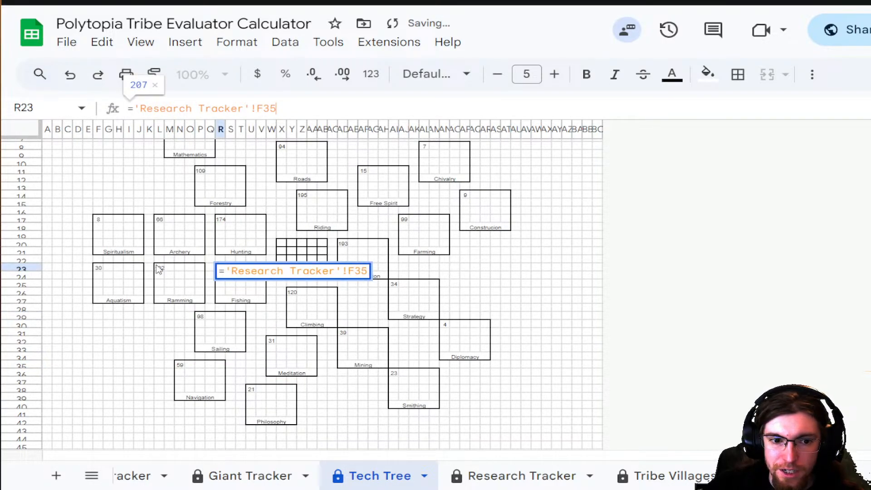
- Check Ramming and Spiritualism, and repoint the Aquatism and Archery counts to row 35
{"action": "left_click", "coordinate": [158, 270]}
{"action": "left_click", "coordinate": [284, 109]}
{"action": "left_click", "coordinate": [104, 270]}
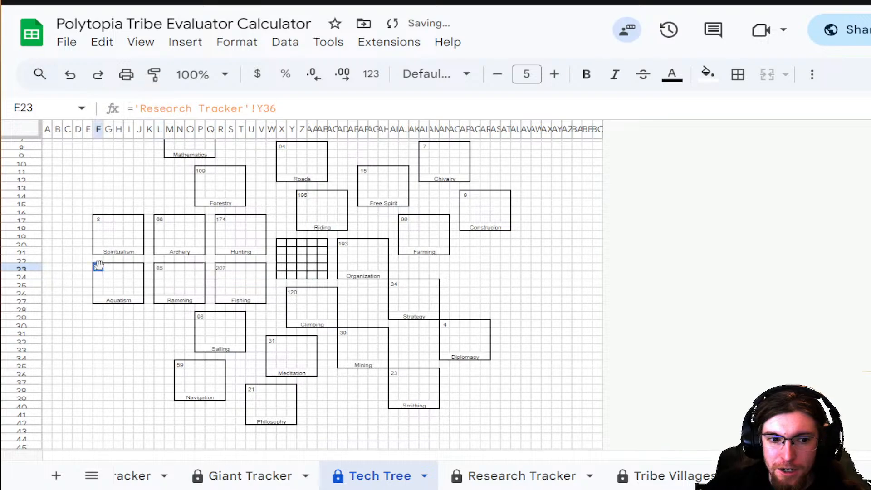
{"action": "left_click", "coordinate": [295, 114]}
{"action": "key", "text": "BackSpace"}
{"action": "type", "text": "5"}
{"action": "left_click", "coordinate": [101, 220]}
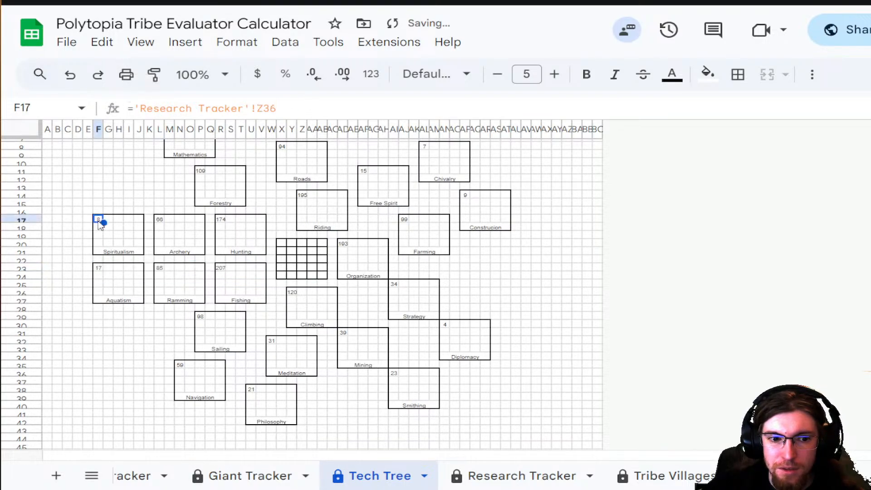
{"action": "left_click", "coordinate": [299, 109]}
{"action": "left_click", "coordinate": [317, 229]}
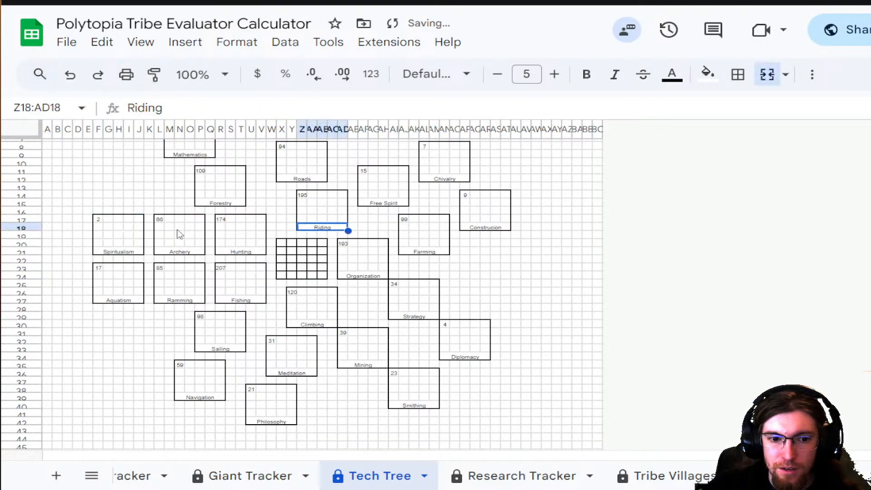
{"action": "left_click", "coordinate": [160, 220]}
{"action": "left_click", "coordinate": [294, 110]}
{"action": "key", "text": "BackSpace"}
{"action": "type", "text": "5"}
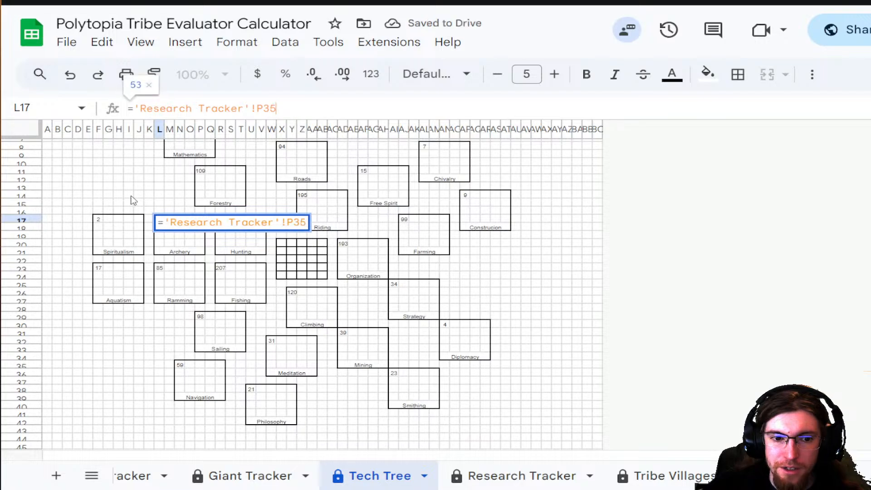
{"action": "left_click", "coordinate": [130, 197]}
- Verify the Hunting, Forestry and Mathematics counts already reference Research Tracker row 35
{"action": "left_click", "coordinate": [223, 219]}
{"action": "double_click", "coordinate": [225, 221]}
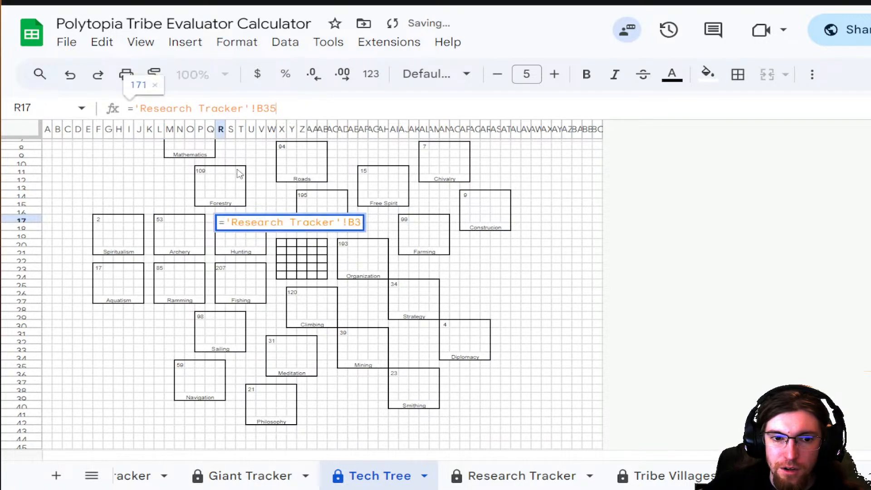
{"action": "left_click", "coordinate": [193, 170]}
{"action": "left_click", "coordinate": [202, 171]}
{"action": "double_click", "coordinate": [202, 171]}
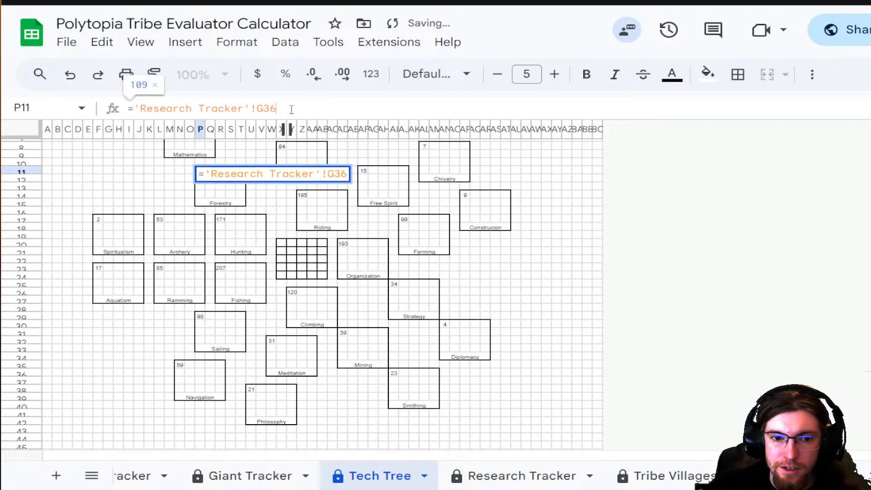
{"action": "left_click", "coordinate": [141, 163]}
{"action": "scroll", "coordinate": [152, 177], "scroll_direction": "up", "scroll_amount": 3}
{"action": "left_click", "coordinate": [168, 177]}
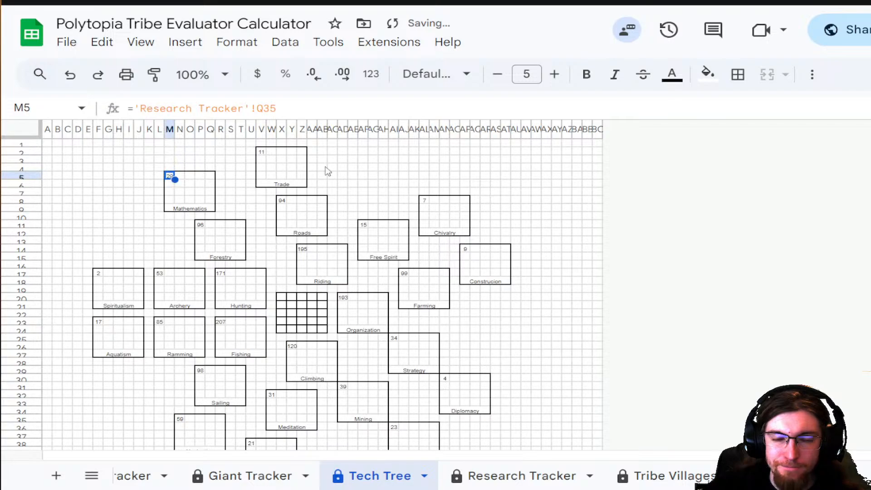
{"action": "left_click", "coordinate": [437, 177]}
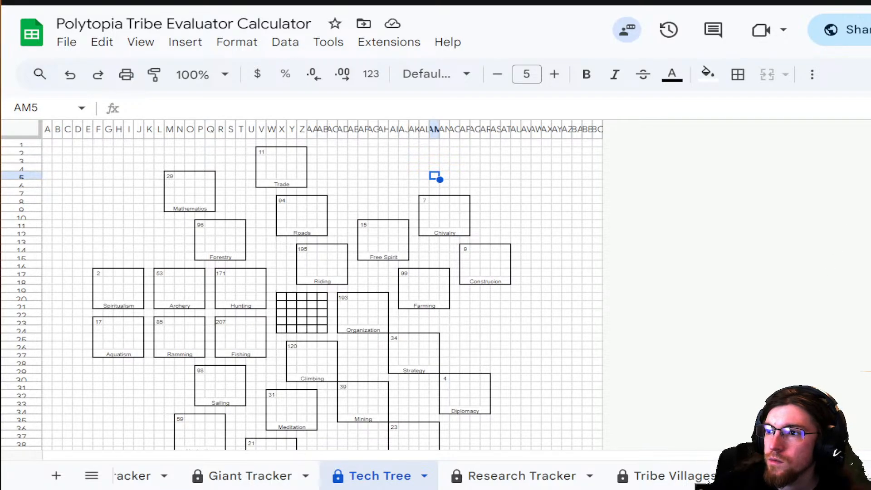
{"action": "left_click", "coordinate": [598, 289]}
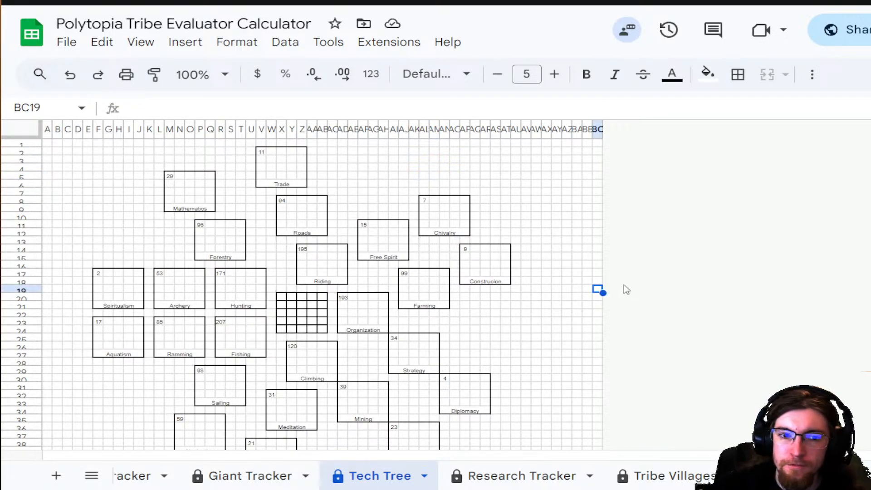
{"action": "scroll", "coordinate": [620, 293], "scroll_direction": "down", "scroll_amount": 3}
{"action": "scroll", "coordinate": [610, 281], "scroll_direction": "up", "scroll_amount": 3}
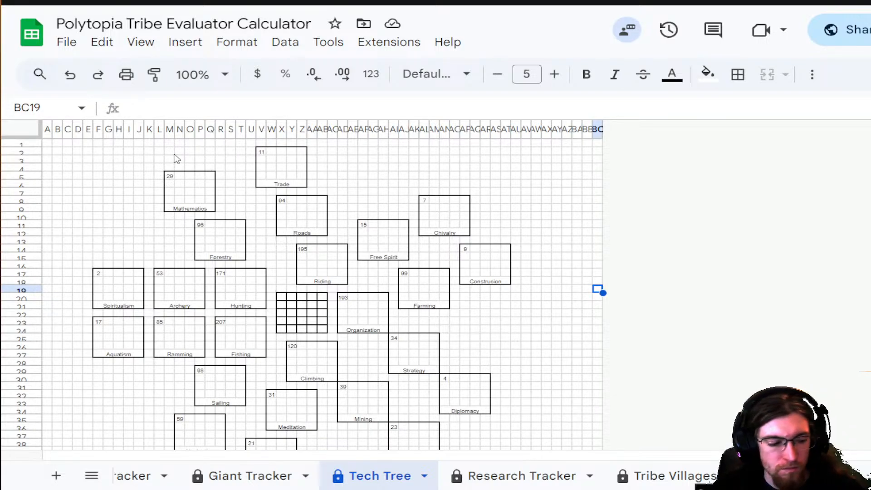
{"action": "left_click", "coordinate": [181, 177]}
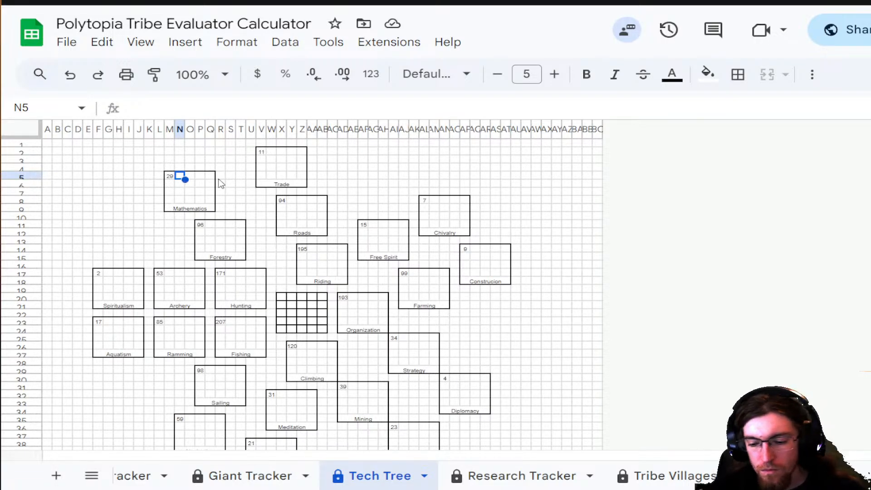
- Enter =M5/'Tribe Evaluation'!$B$2 in N5, dividing Mathematics' count by the 342-game sample
{"action": "type", "text": "="}
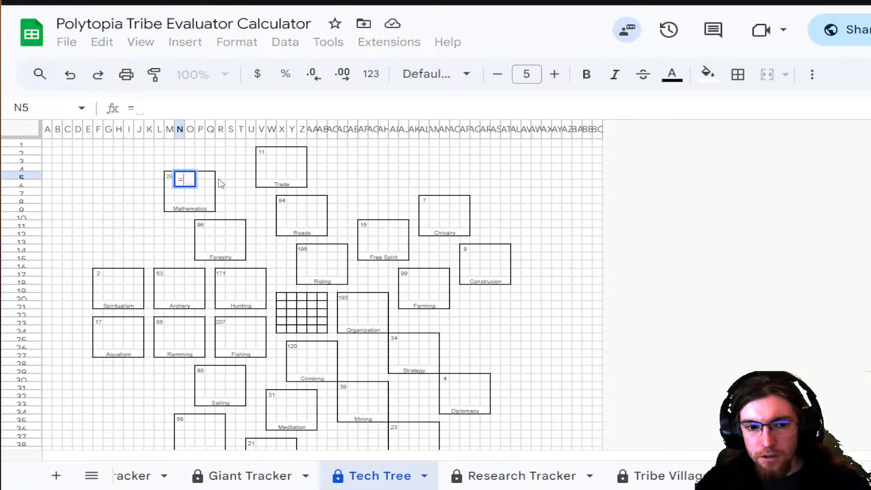
{"action": "left_click", "coordinate": [169, 179]}
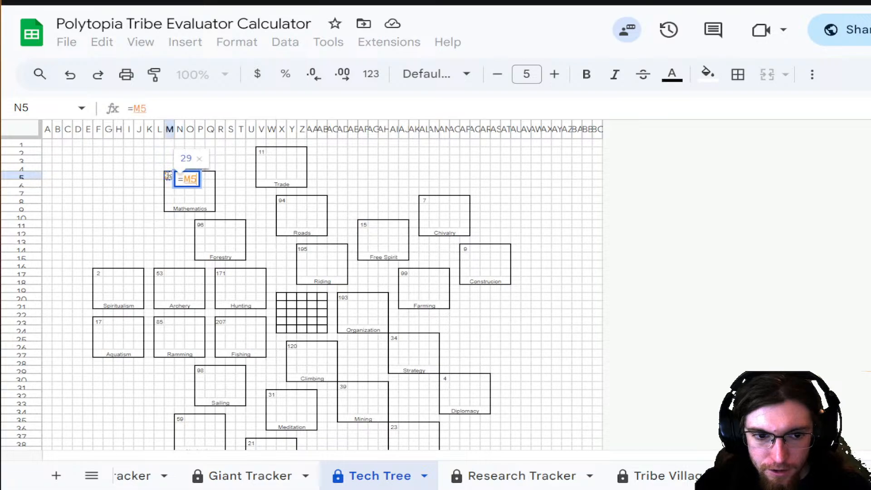
{"action": "type", "text": "/"}
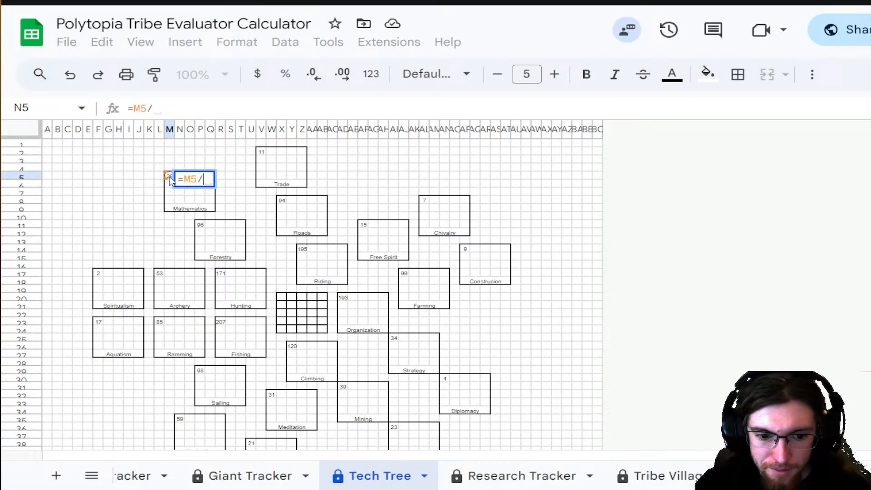
{"action": "scroll", "coordinate": [220, 477], "scroll_direction": "down", "scroll_amount": 5}
{"action": "scroll", "coordinate": [212, 480], "scroll_direction": "up", "scroll_amount": 2}
{"action": "left_click", "coordinate": [212, 477]}
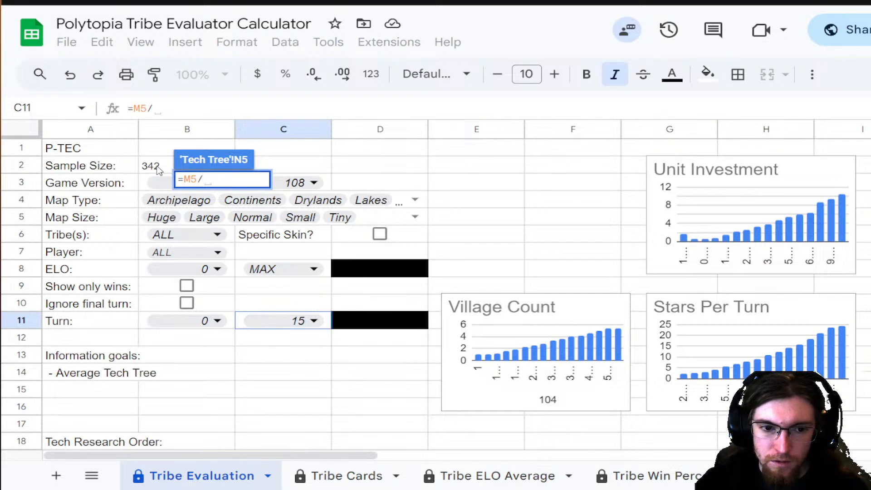
{"action": "left_click", "coordinate": [158, 167]}
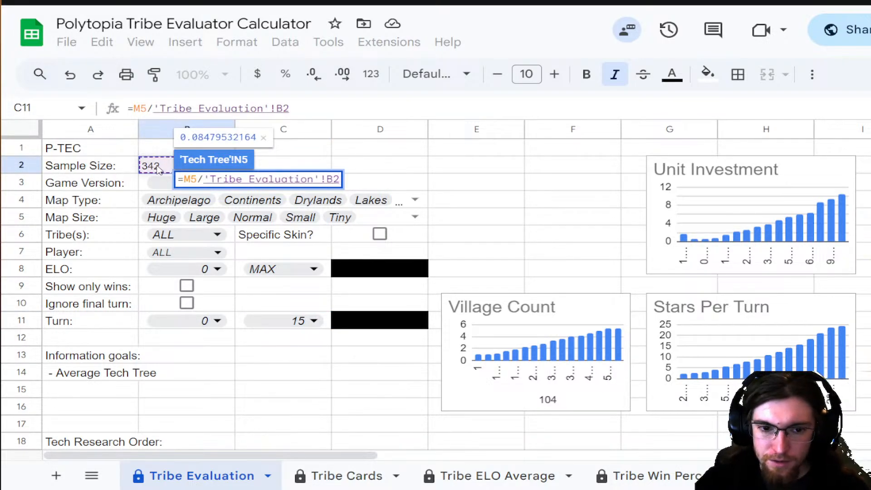
{"action": "key", "text": "Left"}
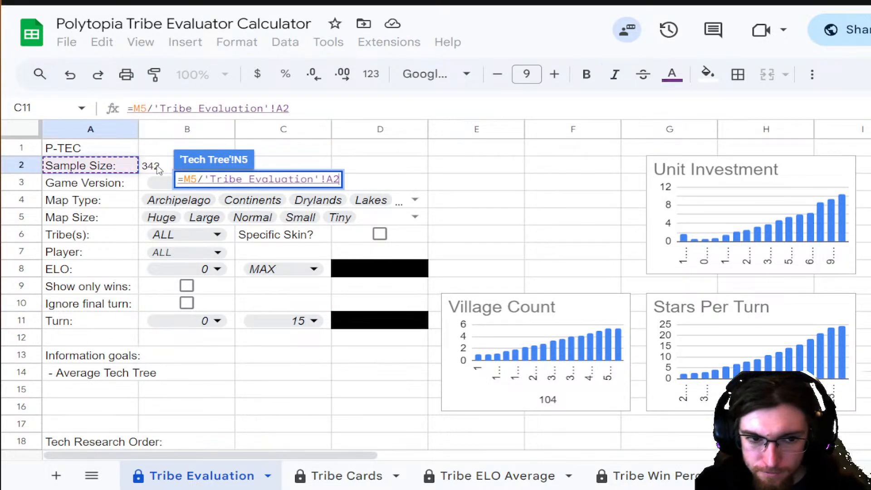
{"action": "key", "text": "Right"}
{"action": "left_click", "coordinate": [287, 110]}
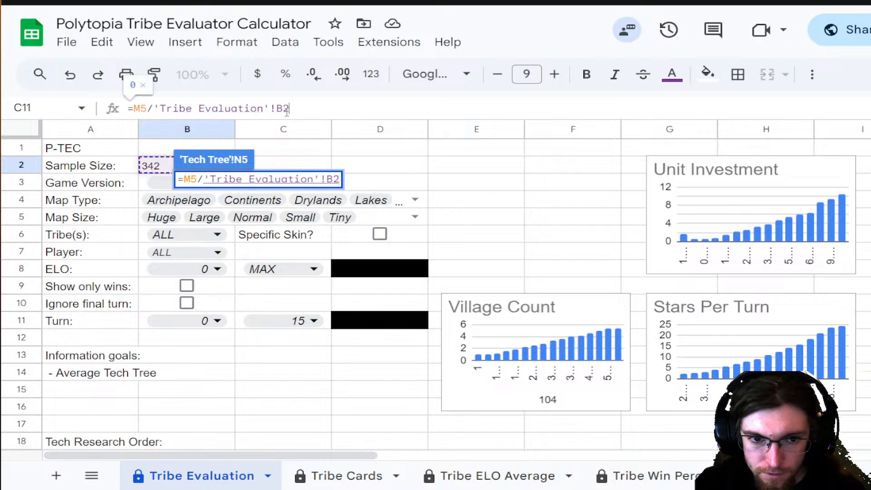
{"action": "type", "text": "$"}
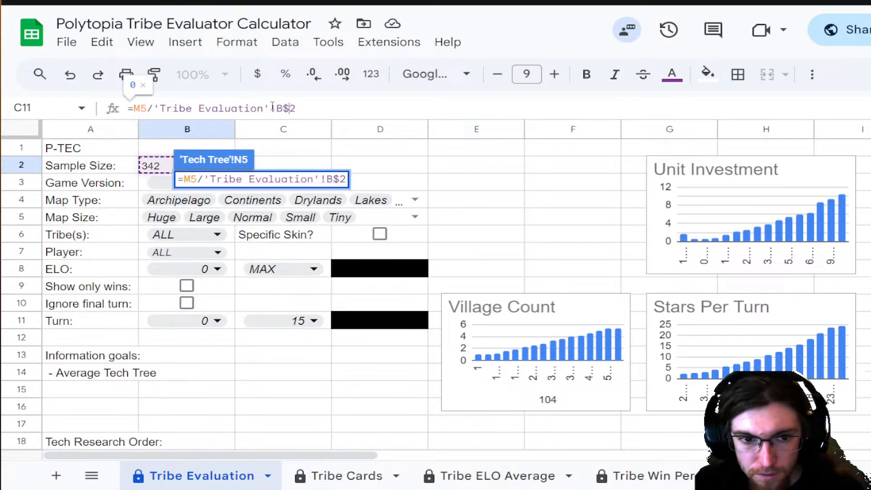
{"action": "left_click", "coordinate": [278, 108]}
{"action": "type", "text": "$"}
{"action": "key", "text": "Return"}
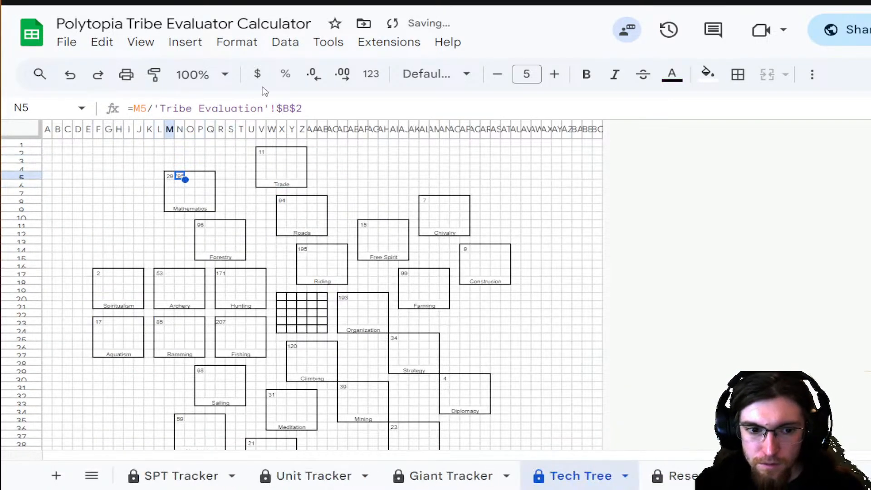
{"action": "left_click", "coordinate": [281, 169]}
- Copy the Mathematics percentage formula into the Trade, Roads, Forestry and Chivalry boxes
{"action": "left_click", "coordinate": [182, 177]}
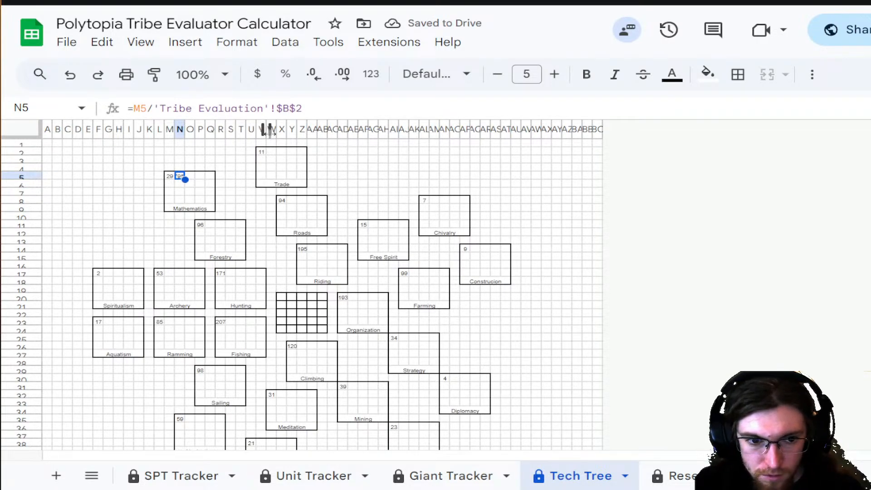
{"action": "key", "text": "ctrl+c"}
{"action": "left_click", "coordinate": [271, 153]}
{"action": "key", "text": "ctrl+v"}
{"action": "left_click", "coordinate": [292, 200]}
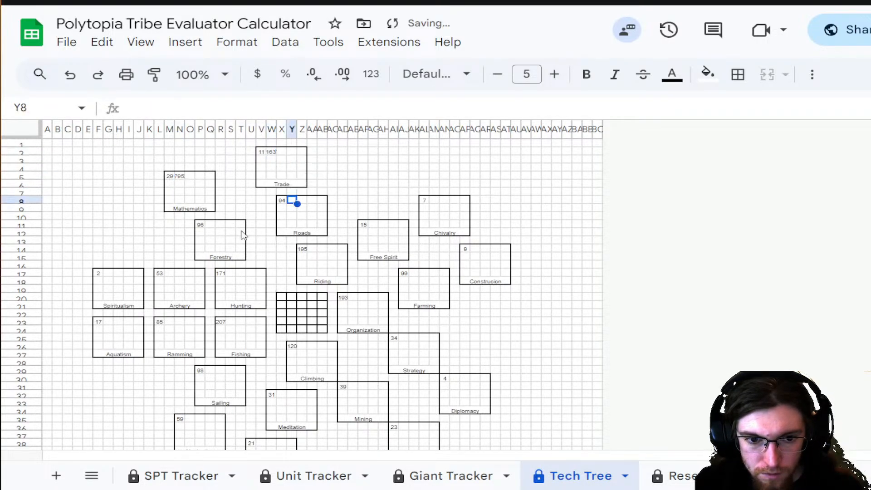
{"action": "key", "text": "ctrl+v"}
{"action": "left_click", "coordinate": [212, 225]}
{"action": "key", "text": "ctrl+v"}
{"action": "left_click", "coordinate": [435, 201]}
{"action": "key", "text": "ctrl+v"}
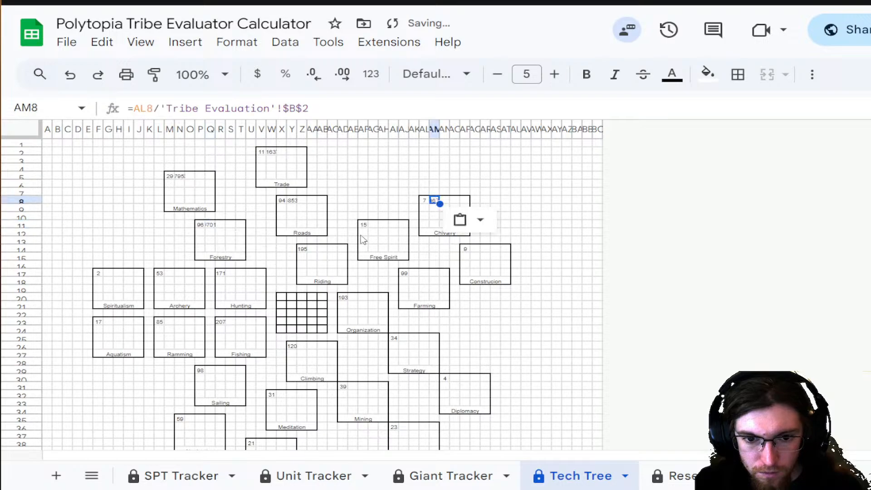
- Paste the formula into the Free Spirit, Riding, Farming, Construcion and Organization boxes
{"action": "left_click", "coordinate": [373, 224]}
{"action": "key", "text": "ctrl+v"}
{"action": "left_click", "coordinate": [311, 250]}
{"action": "key", "text": "ctrl+v"}
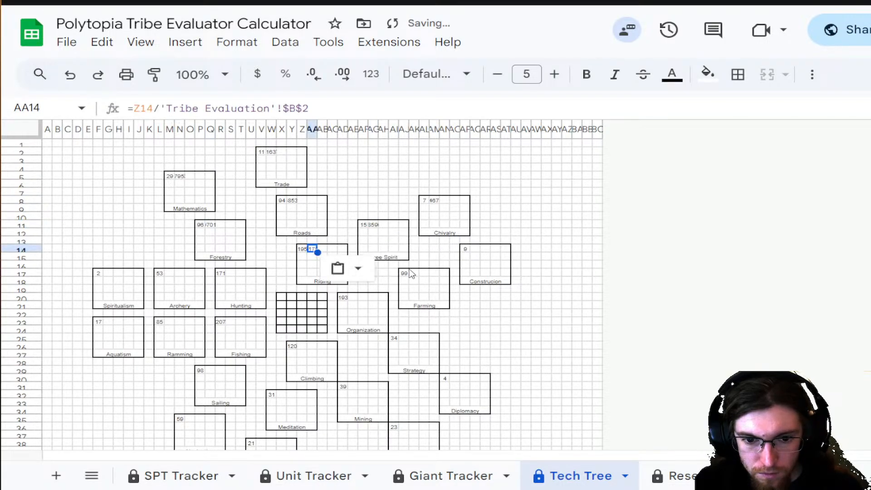
{"action": "left_click", "coordinate": [415, 272]}
{"action": "key", "text": "ctrl+v"}
{"action": "left_click", "coordinate": [476, 250]}
{"action": "key", "text": "ctrl+v"}
{"action": "left_click", "coordinate": [353, 298]}
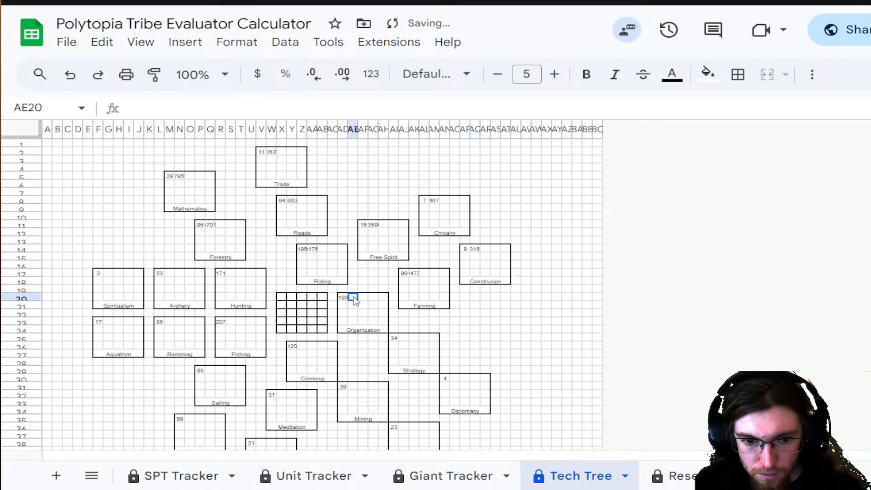
{"action": "key", "text": "ctrl+v"}
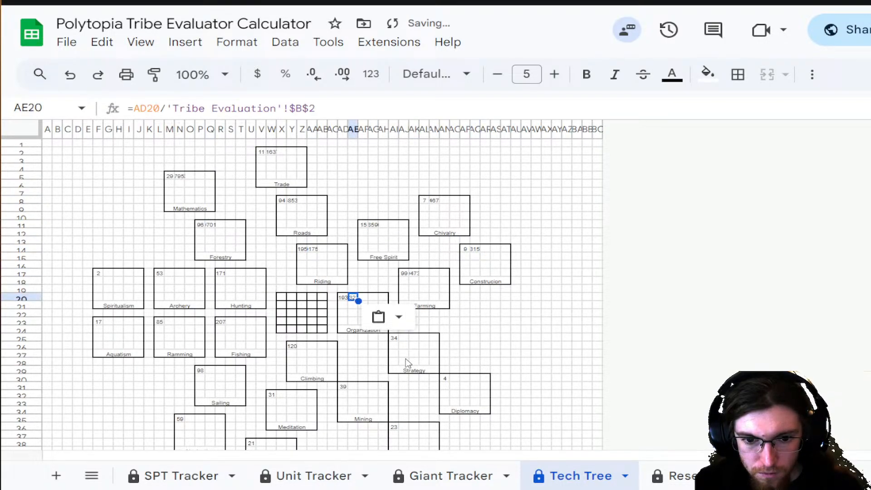
- Check the pasted Organization and Trade formulas, then select the Forestry formula as source
{"action": "left_click", "coordinate": [349, 109]}
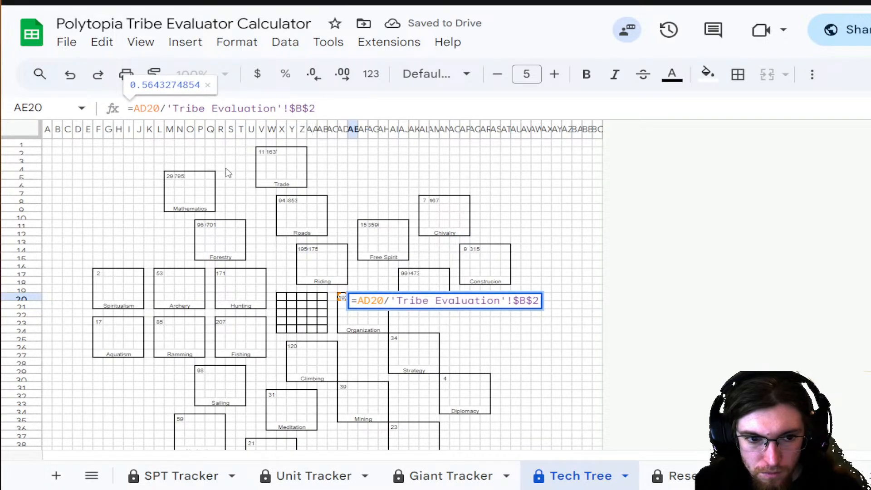
{"action": "left_click", "coordinate": [181, 177]}
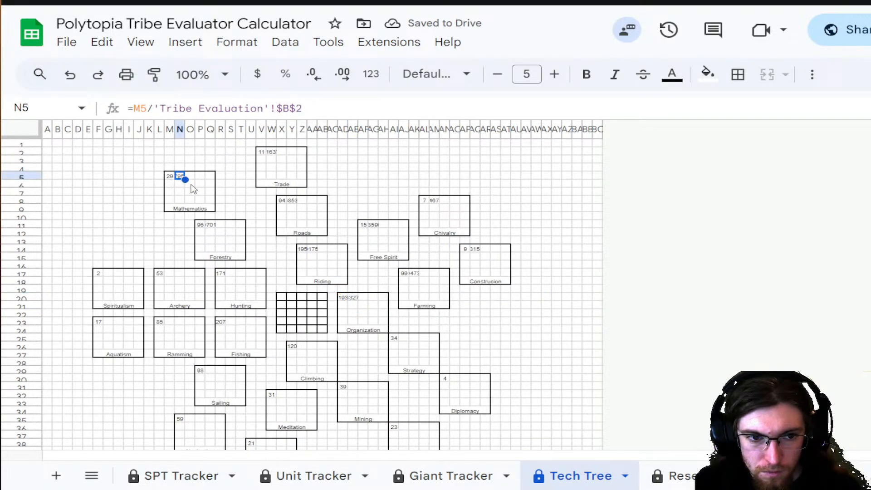
{"action": "left_click", "coordinate": [272, 152]}
{"action": "left_click", "coordinate": [210, 226]}
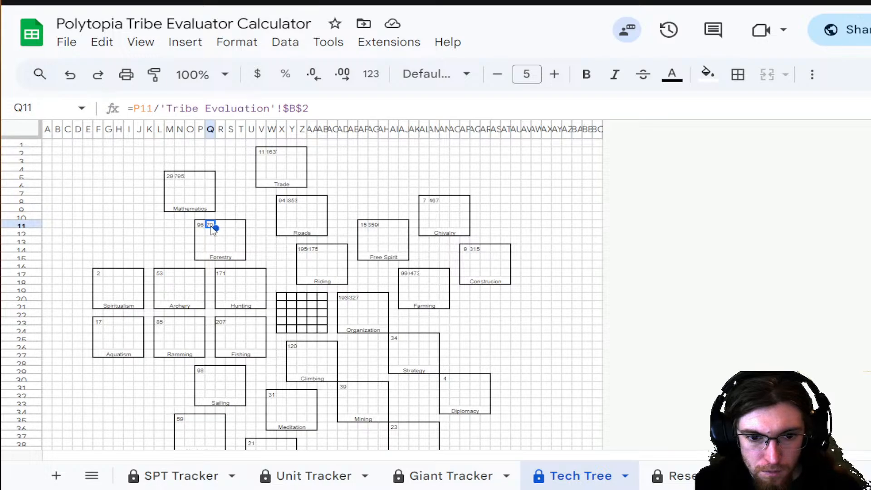
- Paste the formula into the Strategy, Diplomacy, 23, Mining, Climbing, Meditation and 21 boxes
{"action": "left_click", "coordinate": [404, 338]}
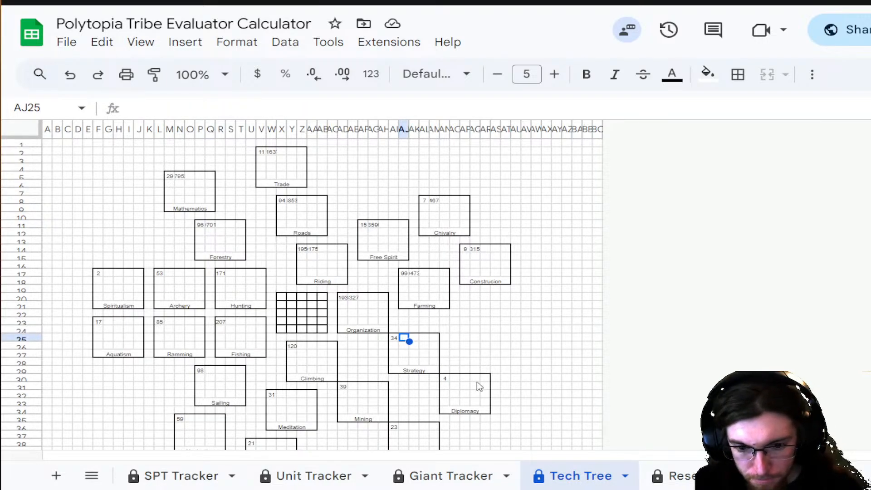
{"action": "key", "text": "ctrl+v"}
{"action": "left_click", "coordinate": [454, 379]}
{"action": "key", "text": "ctrl+v"}
{"action": "left_click", "coordinate": [404, 427]}
{"action": "key", "text": "ctrl+v"}
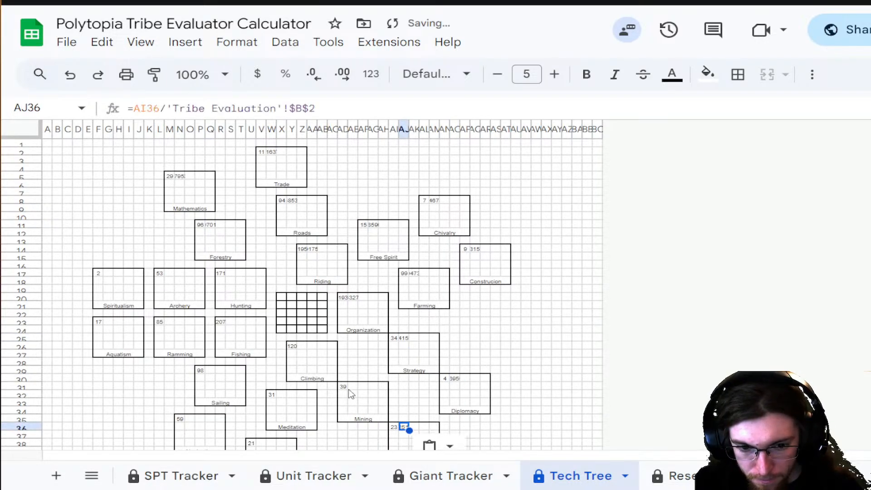
{"action": "left_click", "coordinate": [353, 387]}
{"action": "key", "text": "ctrl+v"}
{"action": "left_click", "coordinate": [302, 347]}
{"action": "key", "text": "ctrl+v"}
{"action": "left_click", "coordinate": [281, 395]}
{"action": "key", "text": "ctrl+v"}
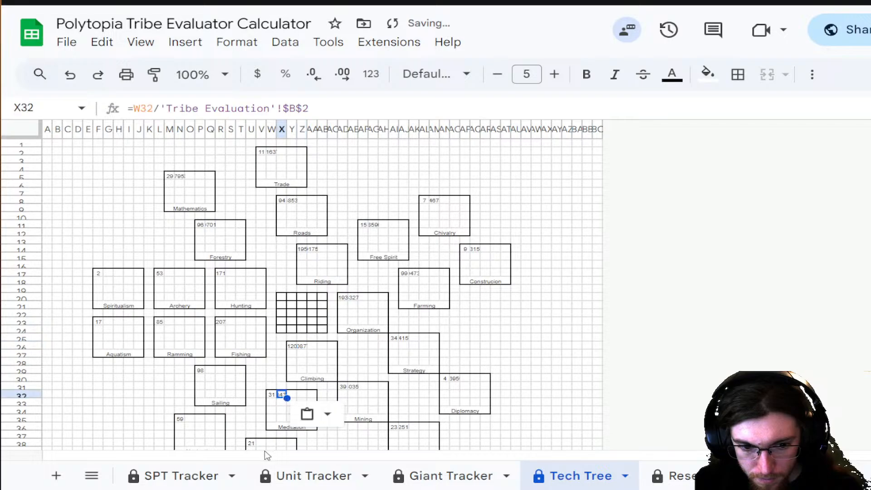
{"action": "left_click", "coordinate": [262, 443]}
{"action": "key", "text": "ctrl+v"}
- Paste the formula into the 59, Sailing, Fishing, Ramming, Aquatism, Hunting, Archery and Spiritualism boxes
{"action": "left_click", "coordinate": [191, 419]}
{"action": "key", "text": "ctrl+v"}
{"action": "left_click", "coordinate": [211, 371]}
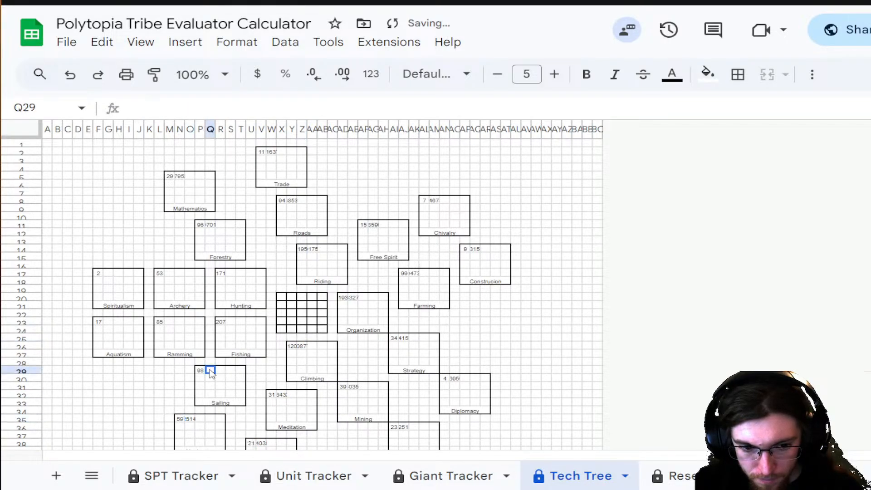
{"action": "key", "text": "ctrl+v"}
{"action": "left_click", "coordinate": [232, 322]}
{"action": "key", "text": "ctrl+v"}
{"action": "left_click", "coordinate": [169, 322]}
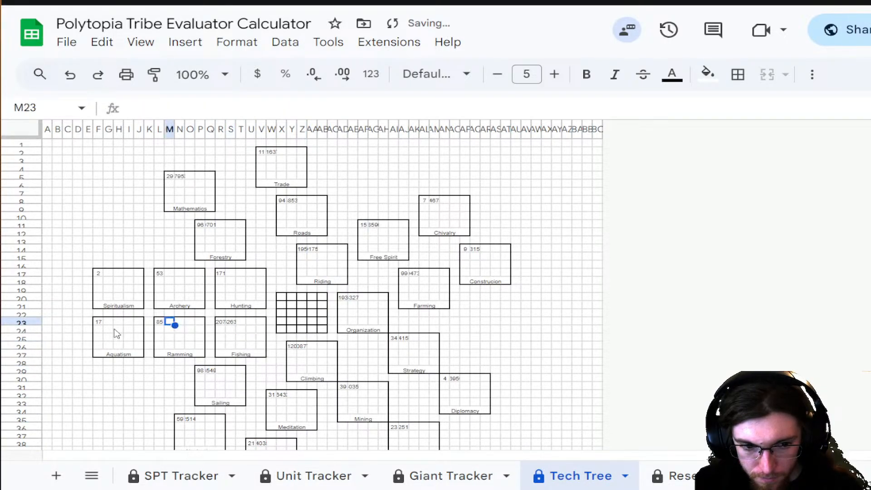
{"action": "key", "text": "ctrl+v"}
{"action": "left_click", "coordinate": [110, 322]}
{"action": "key", "text": "ctrl+v"}
{"action": "left_click", "coordinate": [231, 273]}
{"action": "key", "text": "ctrl+v"}
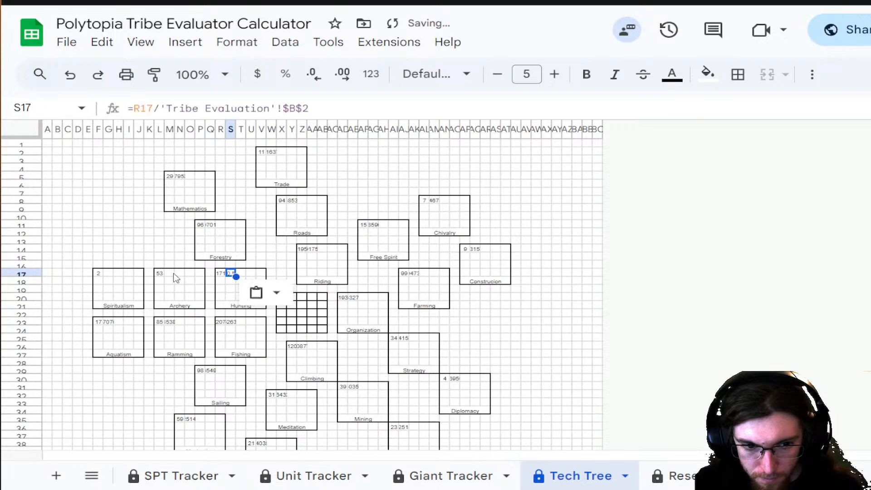
{"action": "left_click", "coordinate": [169, 274]}
{"action": "key", "text": "ctrl+v"}
{"action": "left_click", "coordinate": [105, 274]}
{"action": "key", "text": "ctrl+v"}
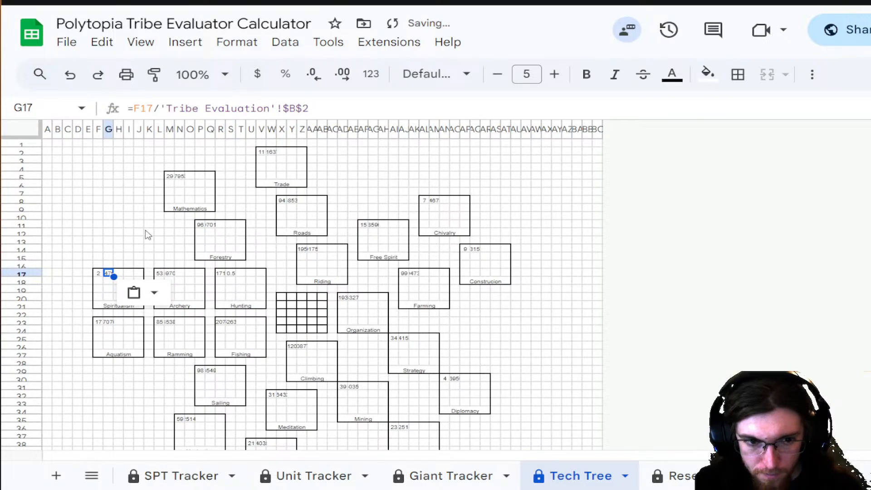
- Deselect the boxes and scroll to review the pasted ratio results
{"action": "left_click", "coordinate": [143, 232]}
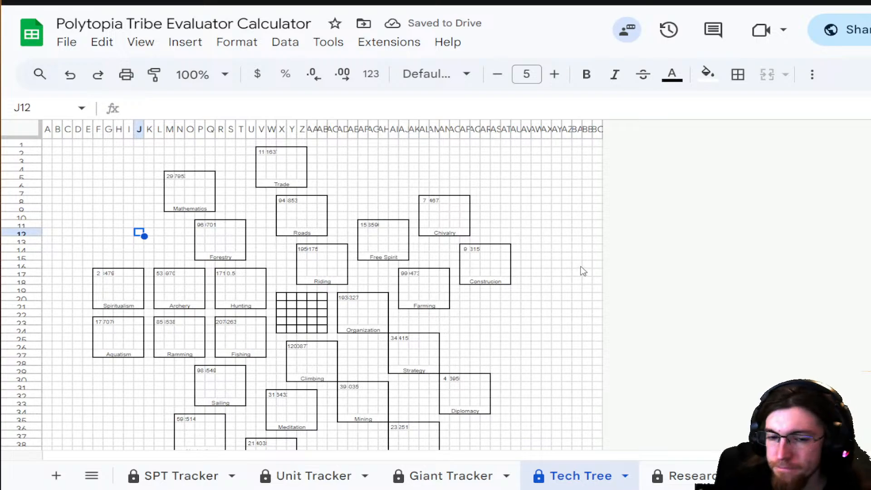
{"action": "scroll", "coordinate": [584, 271], "scroll_direction": "down", "scroll_amount": 5}
{"action": "scroll", "coordinate": [588, 245], "scroll_direction": "up", "scroll_amount": 5}
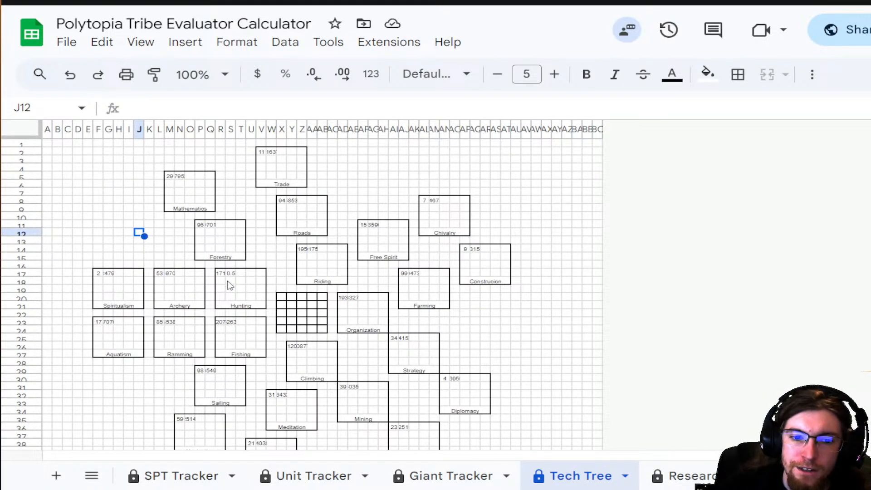
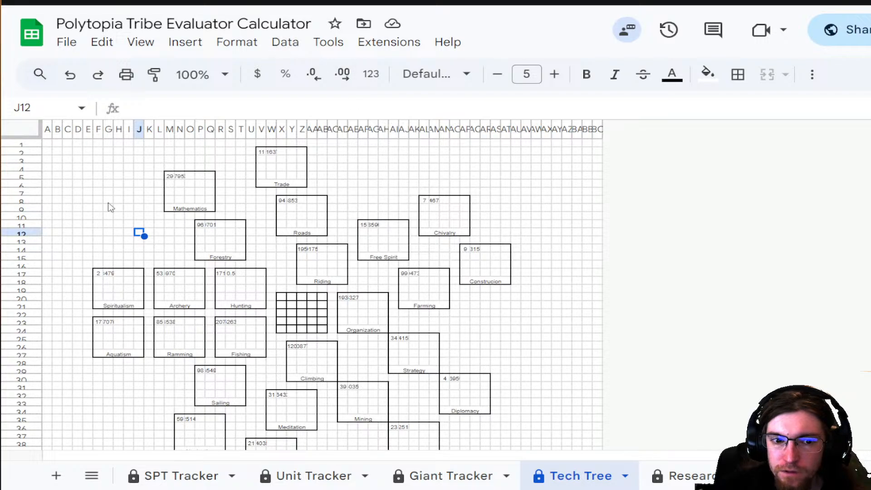
- Select the Mathematics box M5:Q9 and create a Color scale conditional formatting rule for it
{"action": "left_click", "coordinate": [170, 177]}
{"action": "left_click_drag", "start_coordinate": [170, 177], "coordinate": [213, 209]}
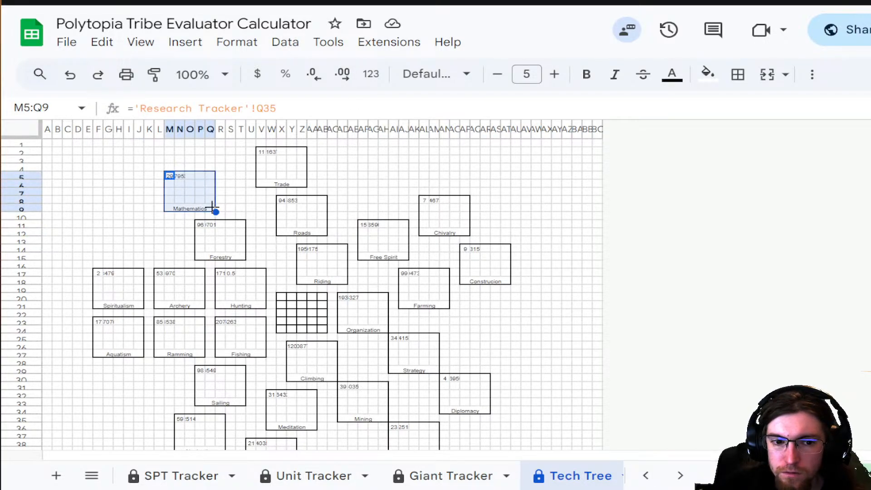
{"action": "right_click", "coordinate": [200, 197]}
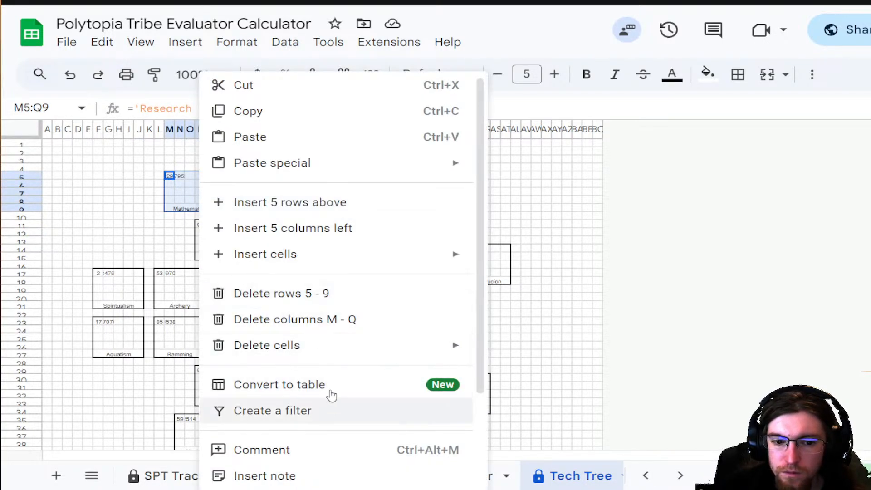
{"action": "scroll", "coordinate": [370, 370], "scroll_direction": "down", "scroll_amount": 3}
{"action": "scroll", "coordinate": [311, 273], "scroll_direction": "up", "scroll_amount": 3}
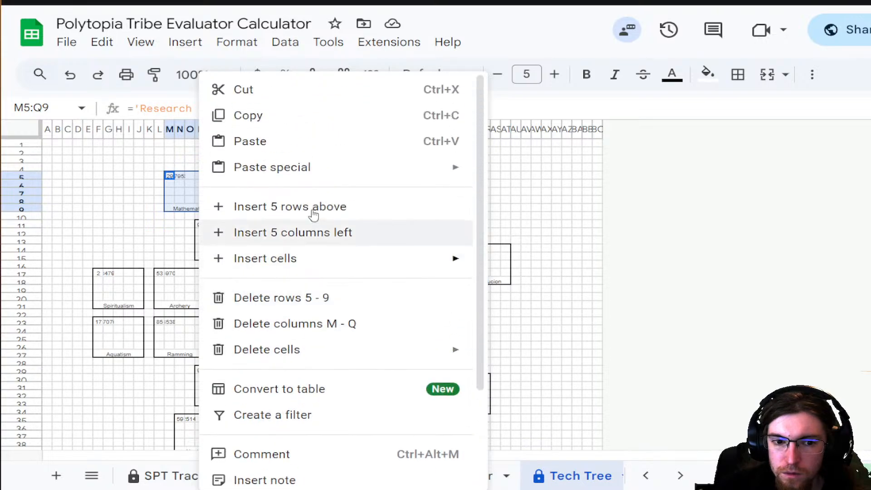
{"action": "left_click", "coordinate": [222, 39]}
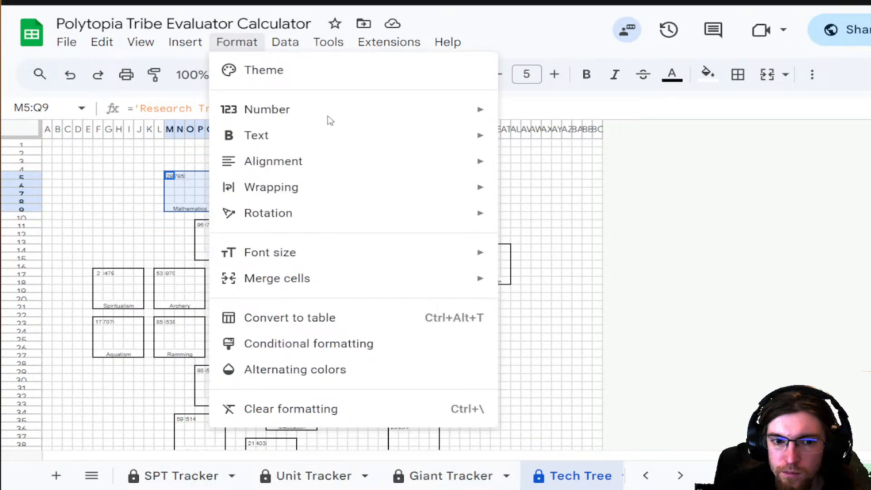
{"action": "left_click", "coordinate": [342, 349]}
{"action": "left_click", "coordinate": [858, 123]}
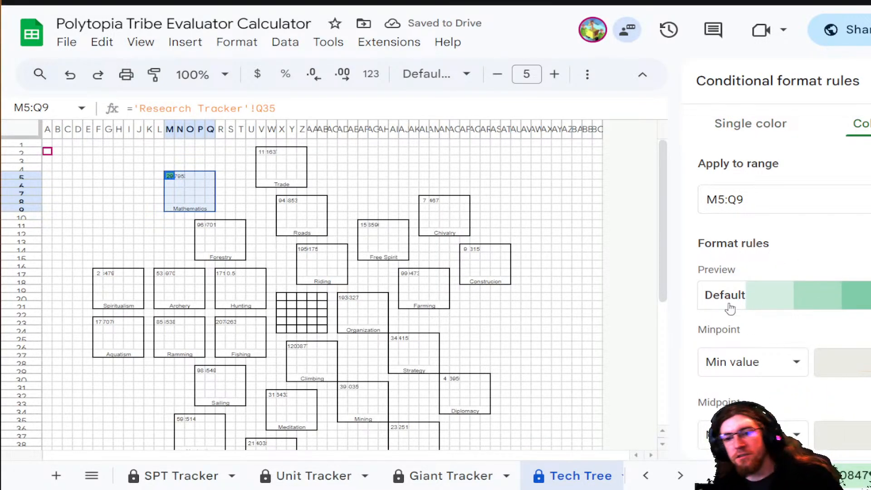
{"action": "scroll", "coordinate": [808, 236], "scroll_direction": "down", "scroll_amount": 3}
{"action": "scroll", "coordinate": [826, 214], "scroll_direction": "down", "scroll_amount": 2}
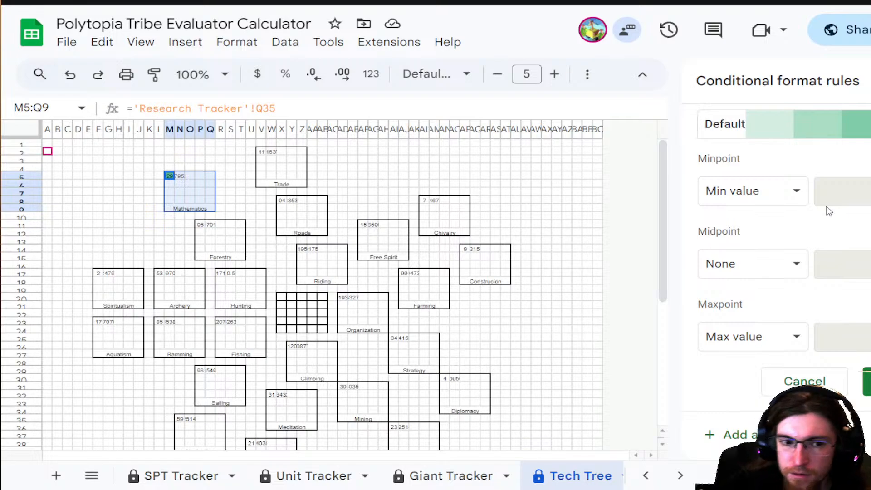
{"action": "scroll", "coordinate": [829, 211], "scroll_direction": "up", "scroll_amount": 3}
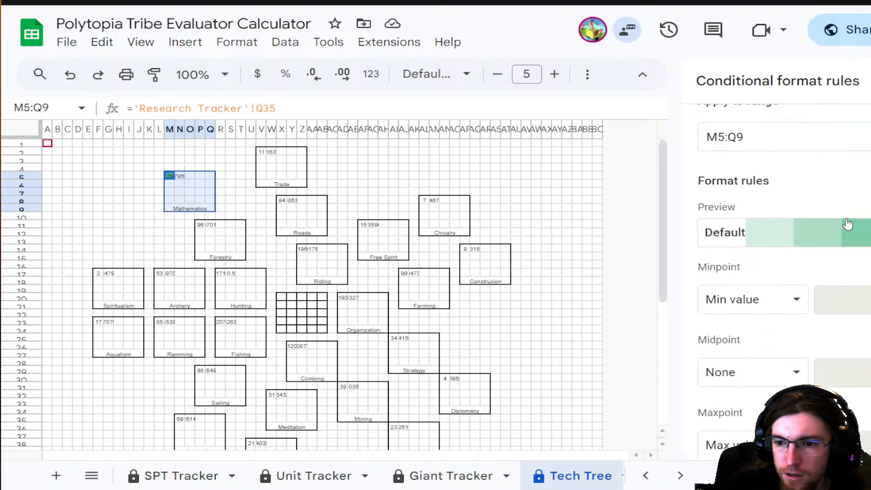
- Colour the M5:Q9 scale blue at the minpoint and bright green at the maxpoint, then save it
{"action": "left_click", "coordinate": [860, 308]}
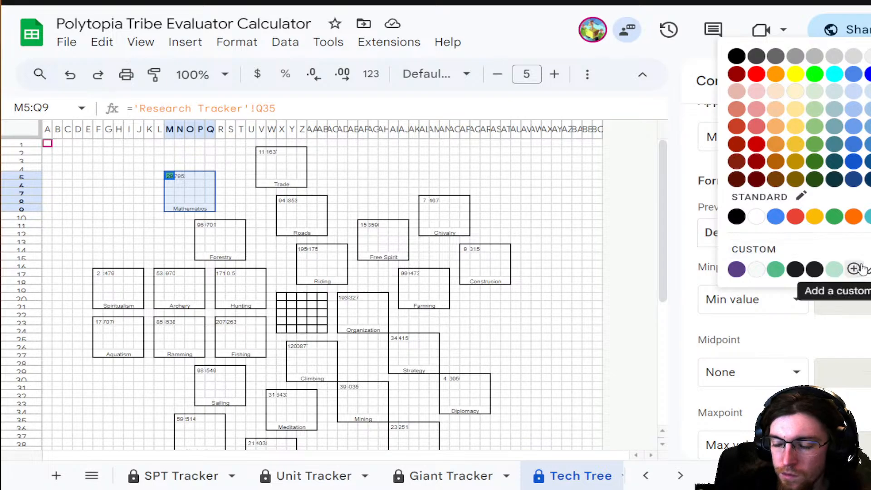
{"action": "left_click", "coordinate": [776, 217]}
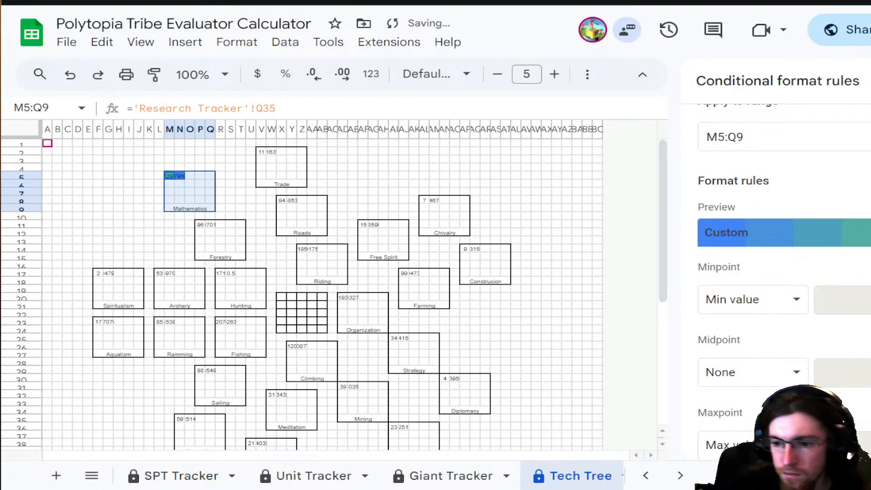
{"action": "left_click", "coordinate": [866, 445]}
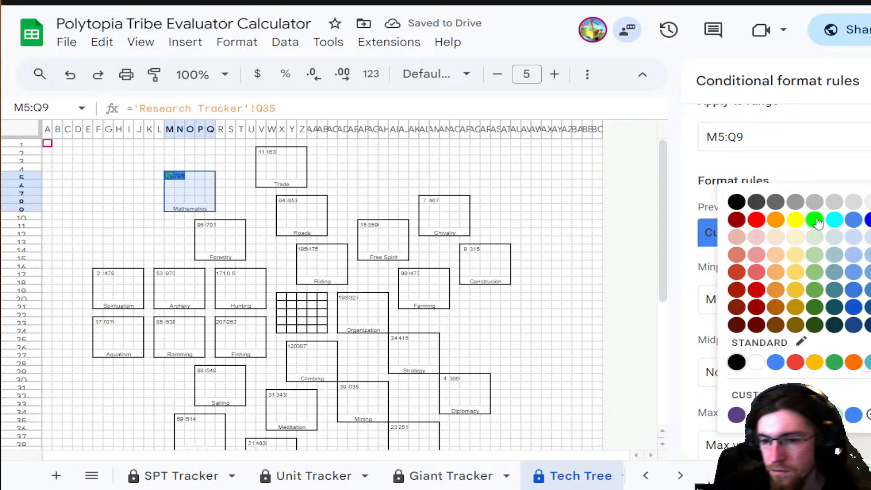
{"action": "left_click", "coordinate": [816, 291]}
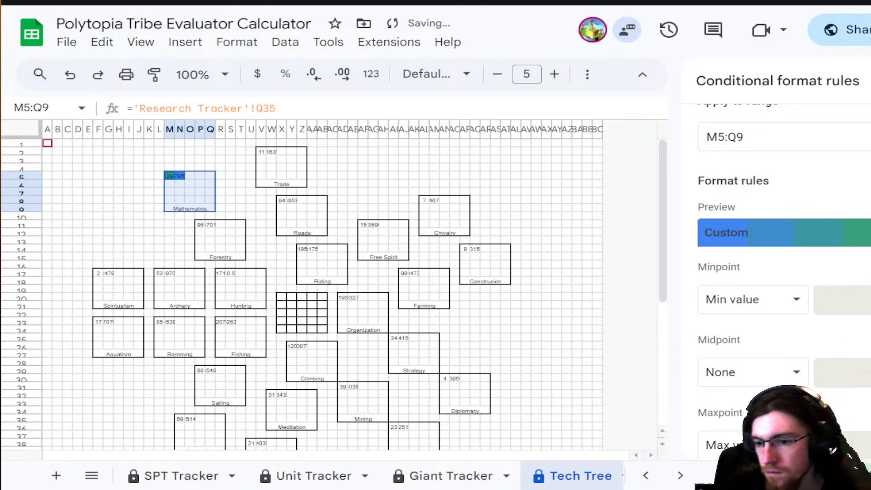
{"action": "left_click", "coordinate": [866, 445]}
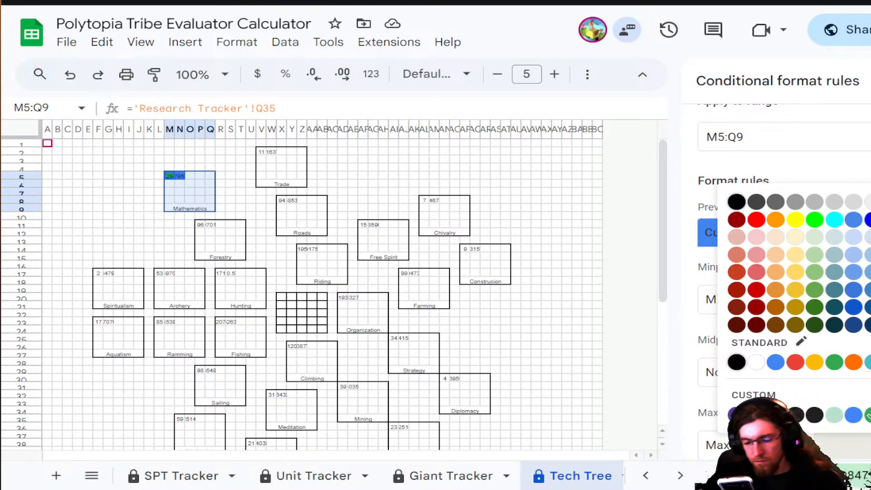
{"action": "left_click", "coordinate": [816, 220]}
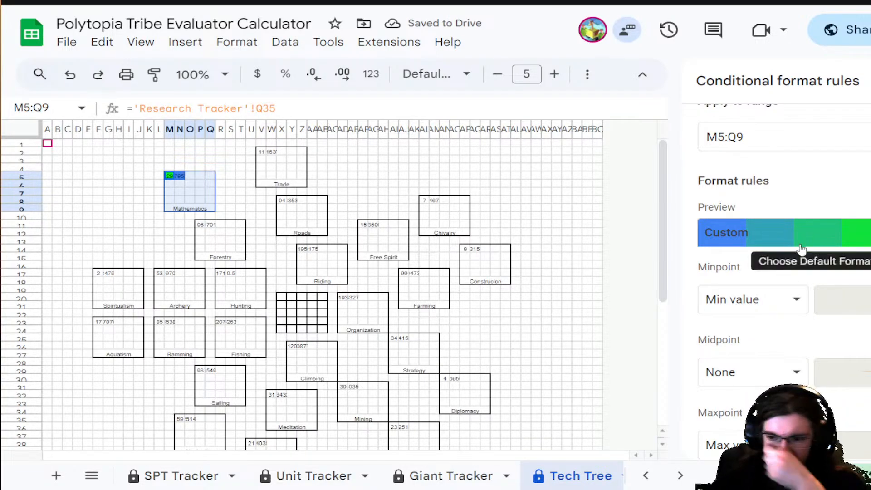
{"action": "scroll", "coordinate": [844, 300], "scroll_direction": "down", "scroll_amount": 1}
{"action": "scroll", "coordinate": [845, 296], "scroll_direction": "down", "scroll_amount": 2}
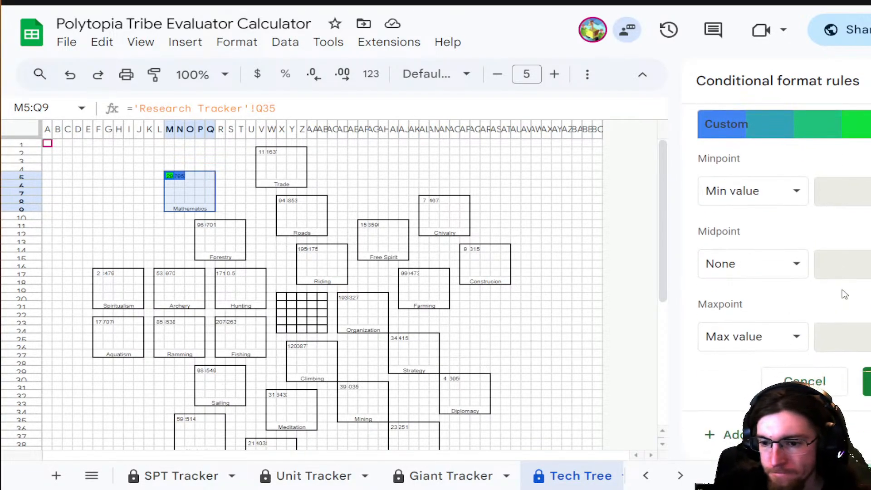
{"action": "scroll", "coordinate": [844, 292], "scroll_direction": "up", "scroll_amount": 3}
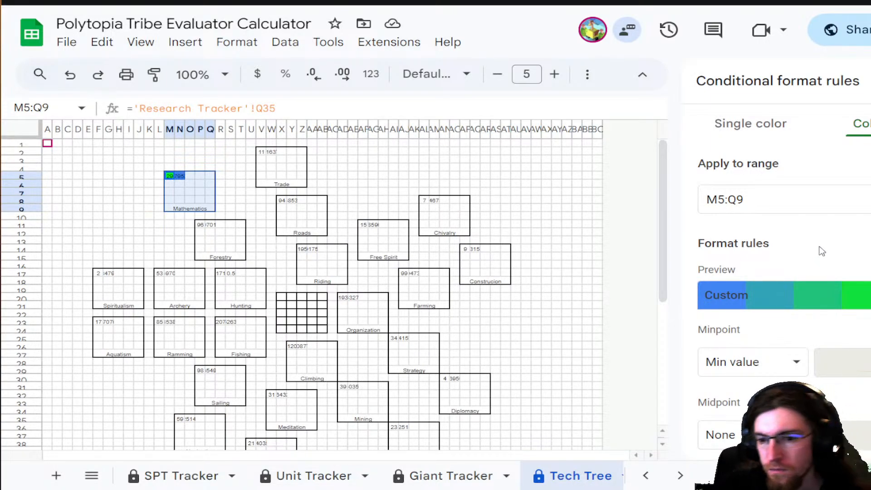
{"action": "scroll", "coordinate": [830, 258], "scroll_direction": "down", "scroll_amount": 4}
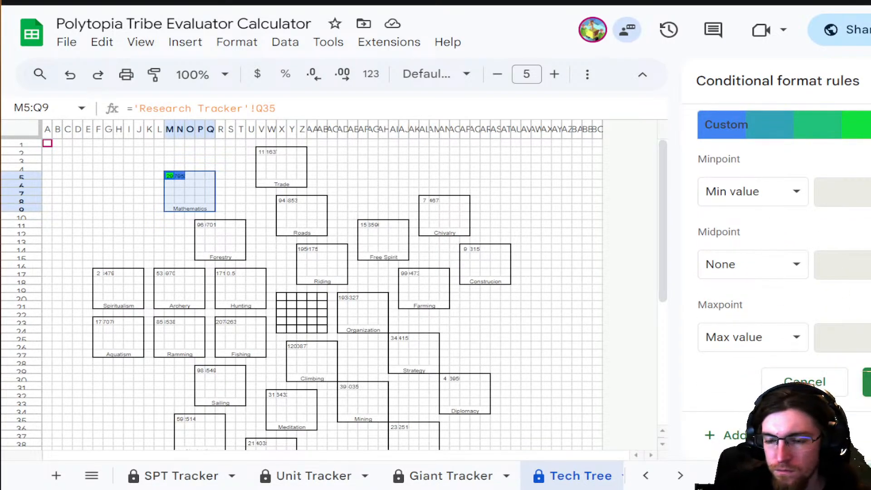
{"action": "left_click", "coordinate": [867, 382]}
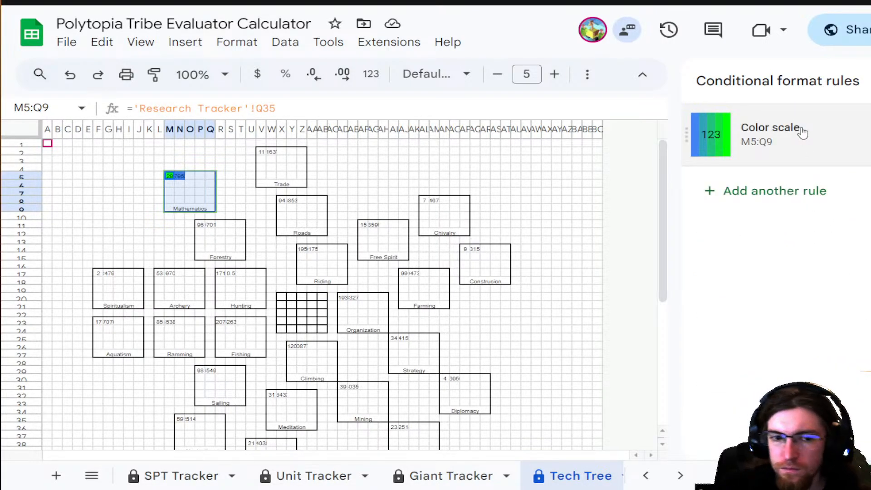
- Reopen the M5:Q9 colour-scale rule and set its minpoint to Number 0
{"action": "left_click", "coordinate": [404, 289]}
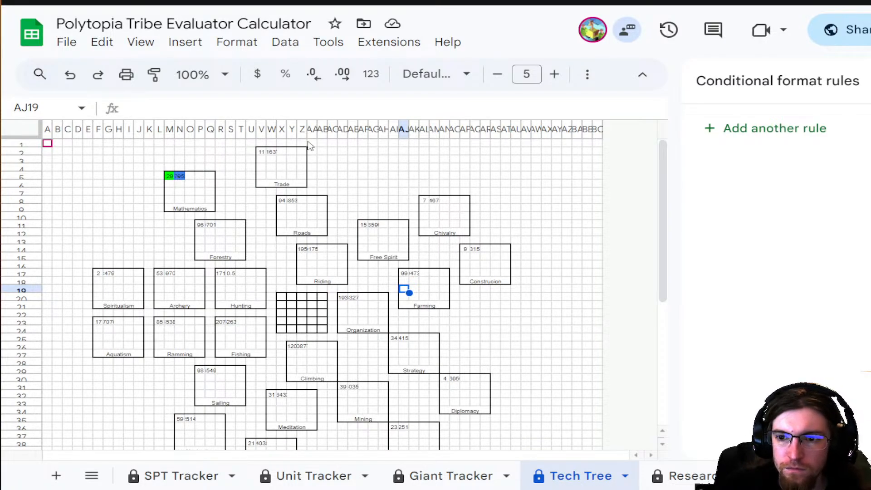
{"action": "left_click", "coordinate": [184, 177]}
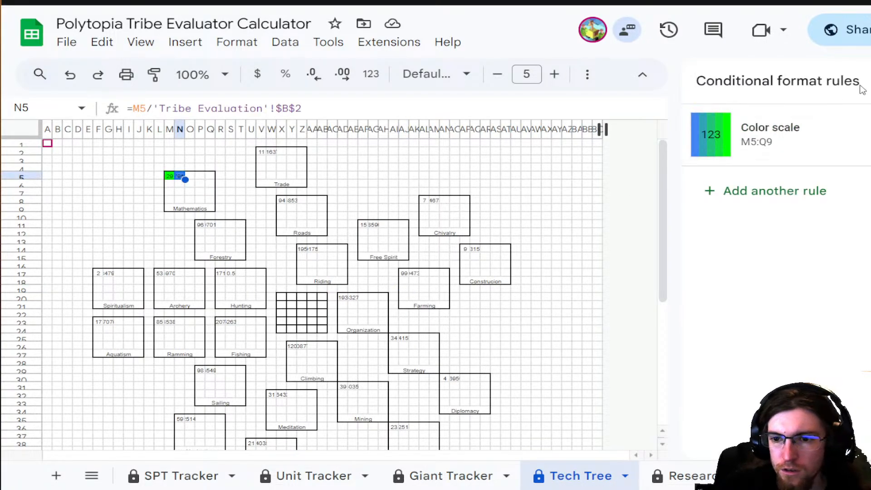
{"action": "left_click", "coordinate": [827, 141]}
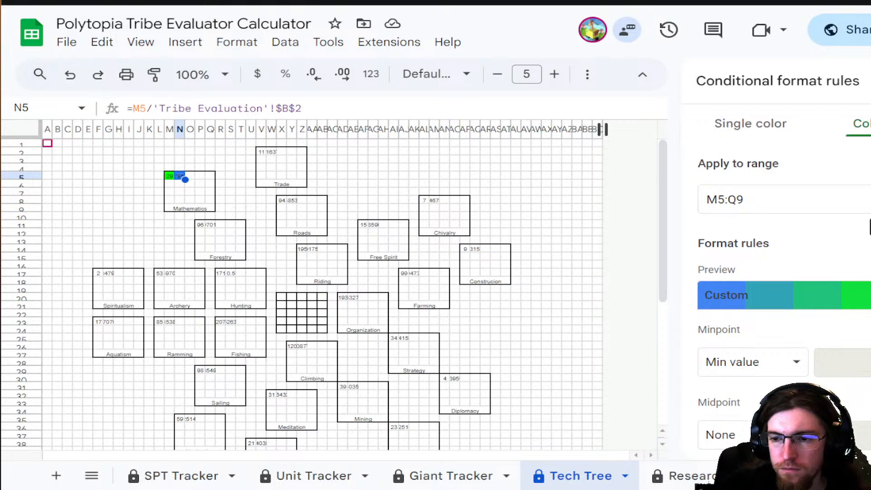
{"action": "scroll", "coordinate": [749, 131], "scroll_direction": "down", "scroll_amount": 4}
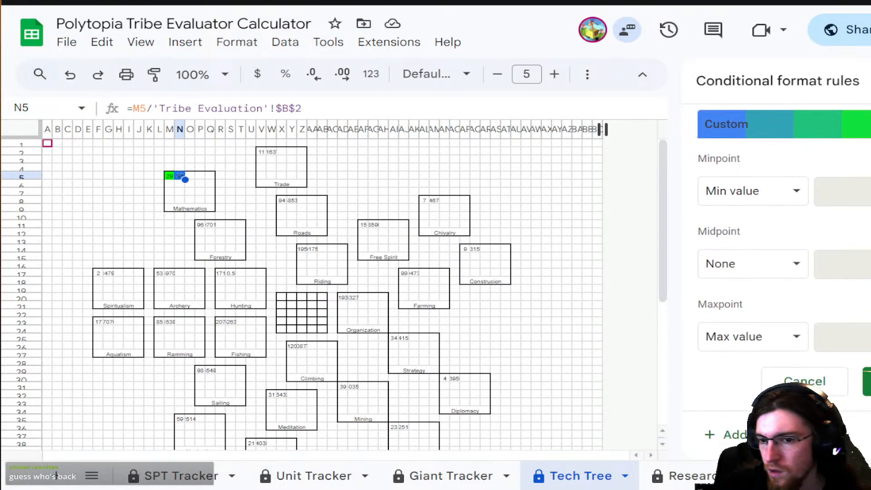
{"action": "left_click", "coordinate": [771, 190]}
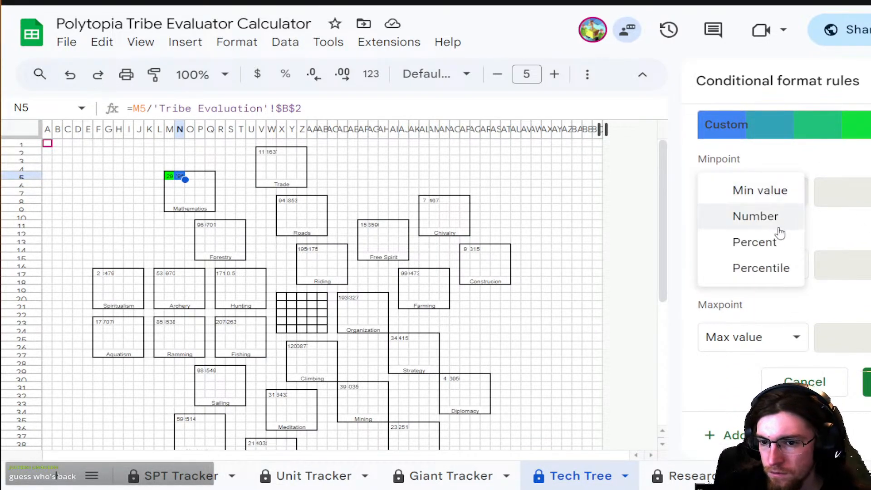
{"action": "left_click", "coordinate": [760, 217]}
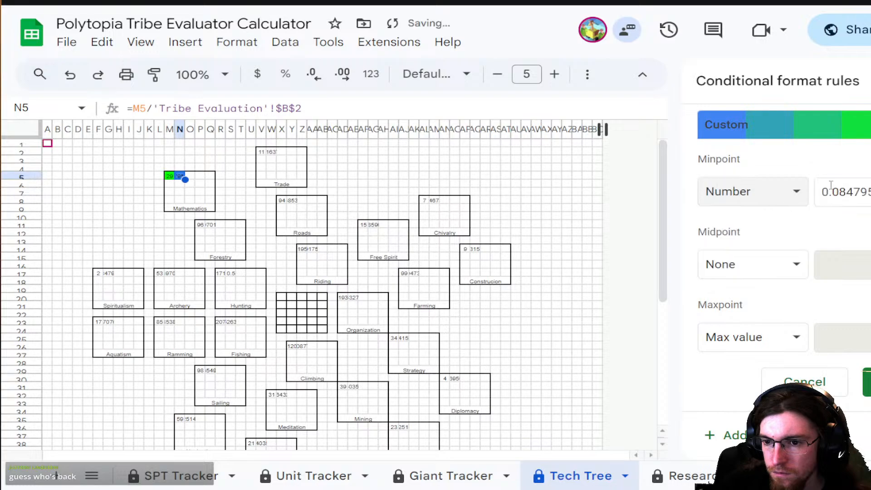
{"action": "left_click", "coordinate": [855, 196]}
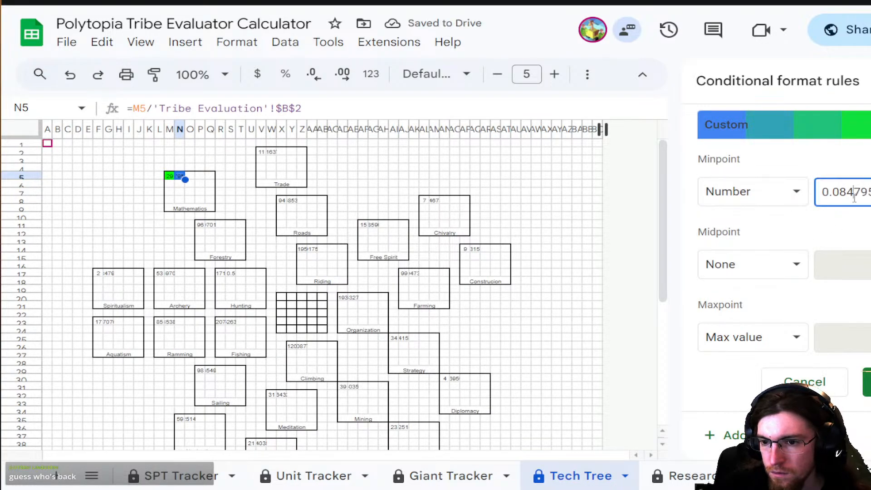
{"action": "key", "text": "ctrl+a"}
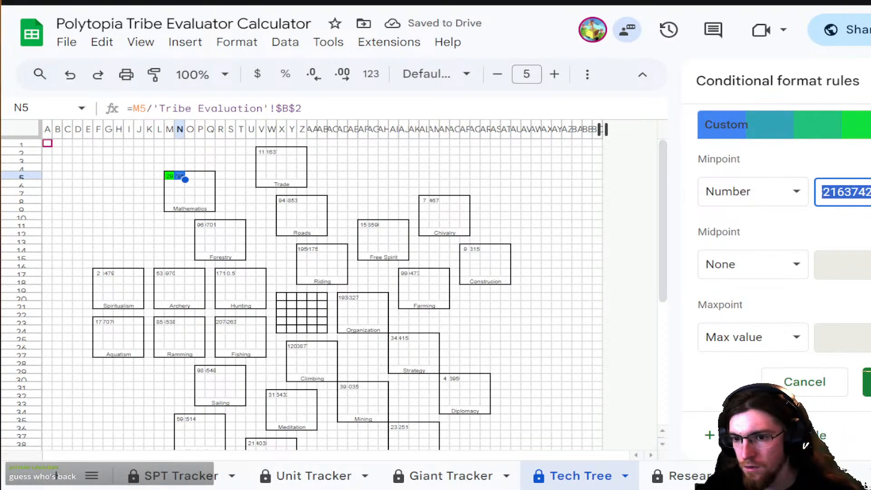
{"action": "type", "text": "0"}
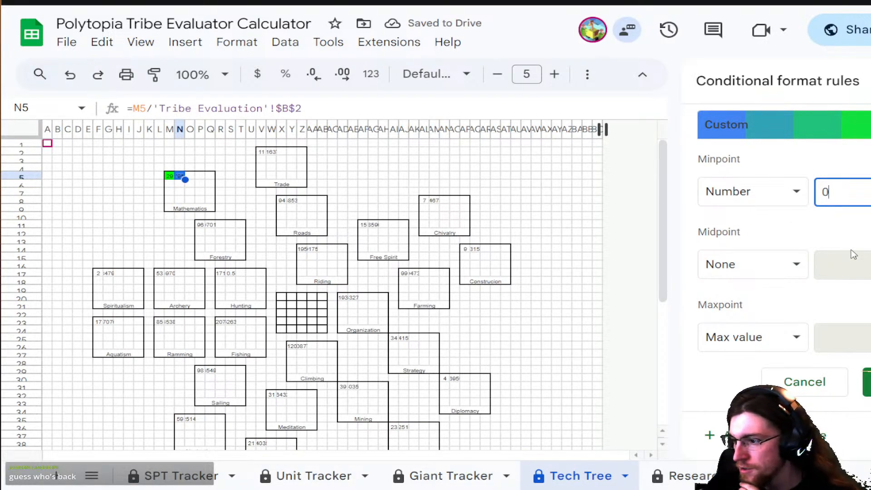
- Set the maxpoint to Number 1 and save the rule
{"action": "left_click", "coordinate": [783, 340]}
{"action": "left_click", "coordinate": [745, 363]}
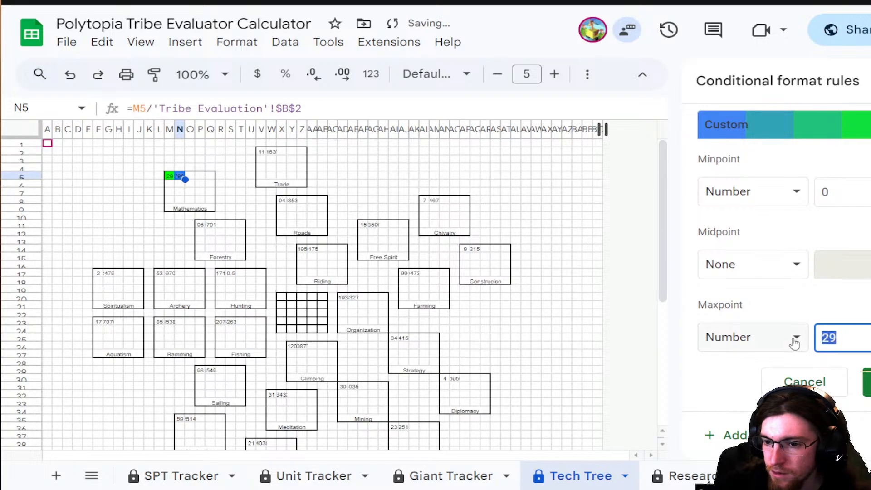
{"action": "type", "text": "1"}
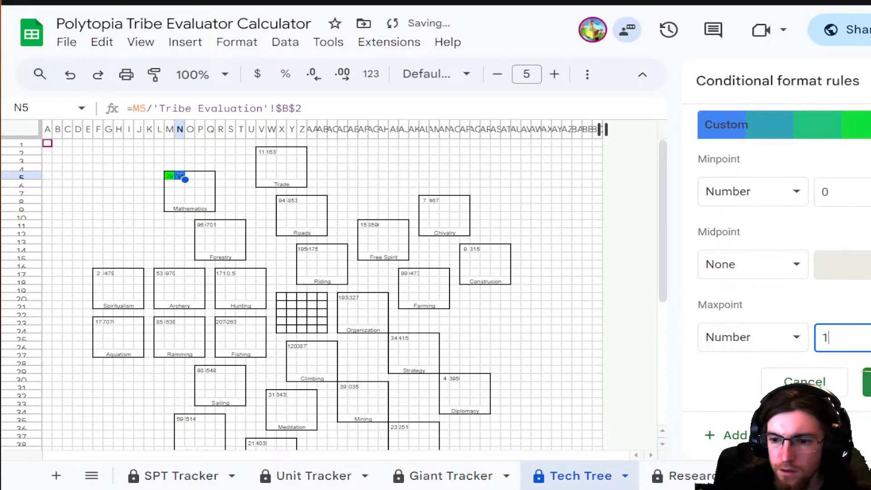
{"action": "left_click", "coordinate": [867, 382]}
{"action": "left_click", "coordinate": [374, 193]}
{"action": "left_click", "coordinate": [190, 183]}
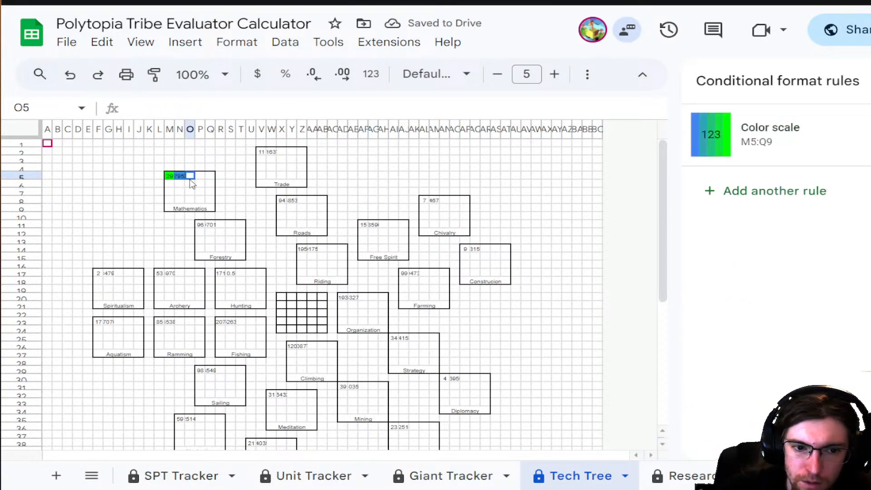
- Enter 0.5 in O5 to test the shading, then undo it
{"action": "left_click", "coordinate": [189, 178]}
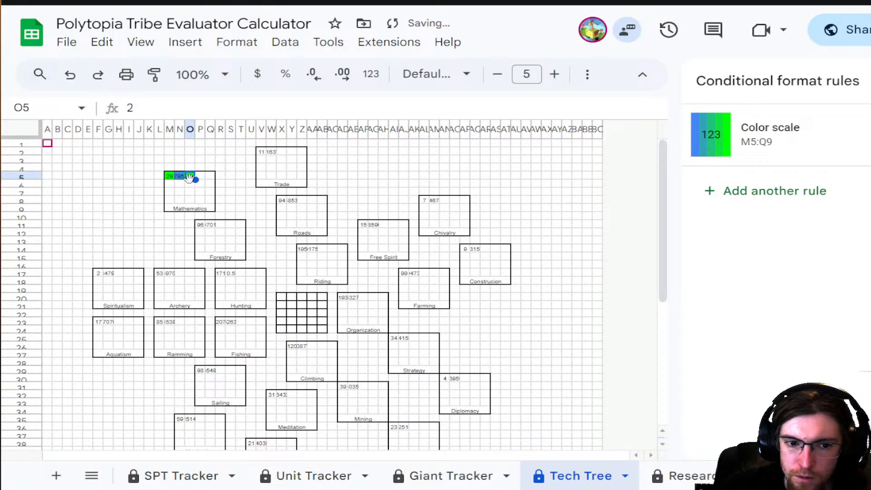
{"action": "type", "text": ".5"}
{"action": "key", "text": "Return"}
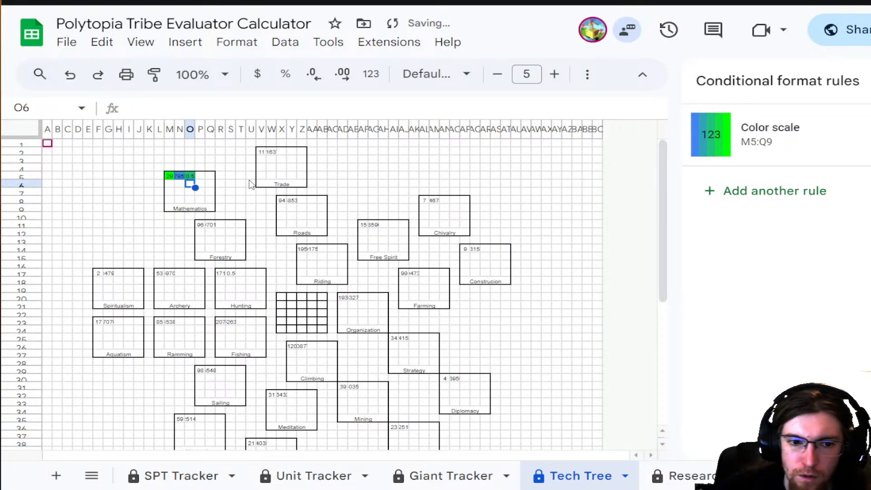
{"action": "key", "text": "ctrl+z"}
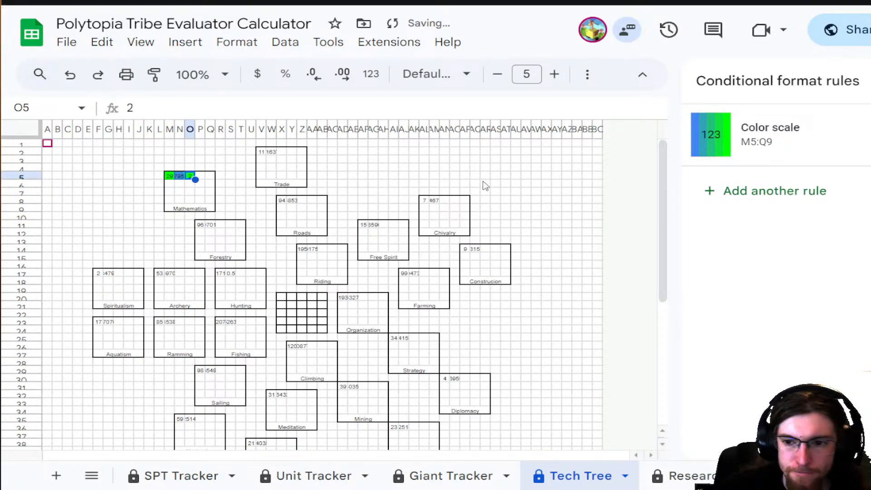
- Start a new conditional formatting rule from M5, then back out of it
{"action": "left_click", "coordinate": [171, 176]}
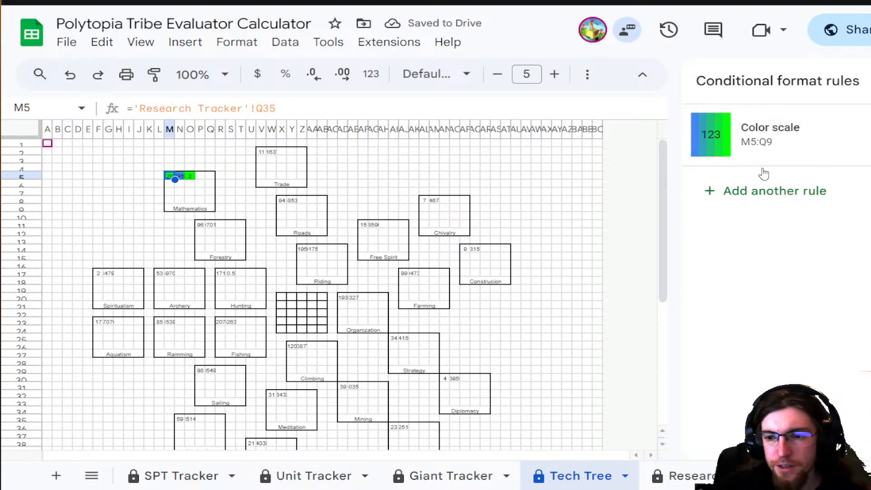
{"action": "left_click", "coordinate": [774, 199]}
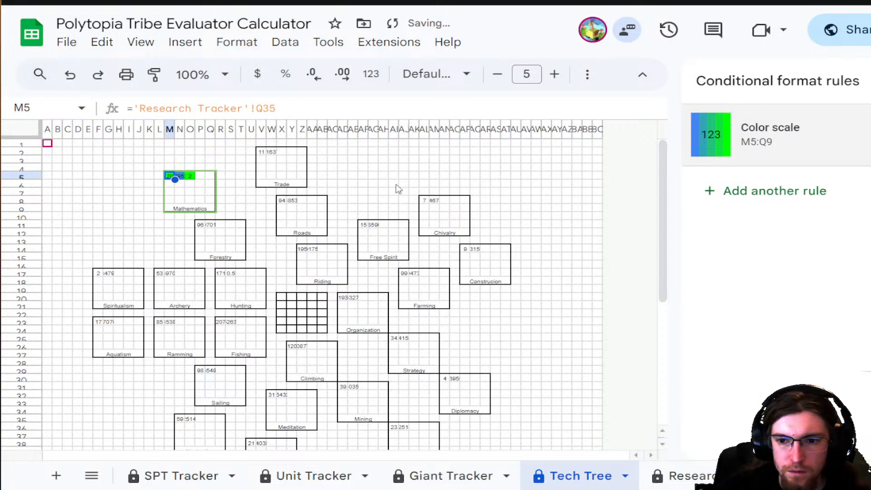
{"action": "left_click", "coordinate": [241, 183]}
{"action": "left_click", "coordinate": [181, 169]}
{"action": "left_click", "coordinate": [181, 178]}
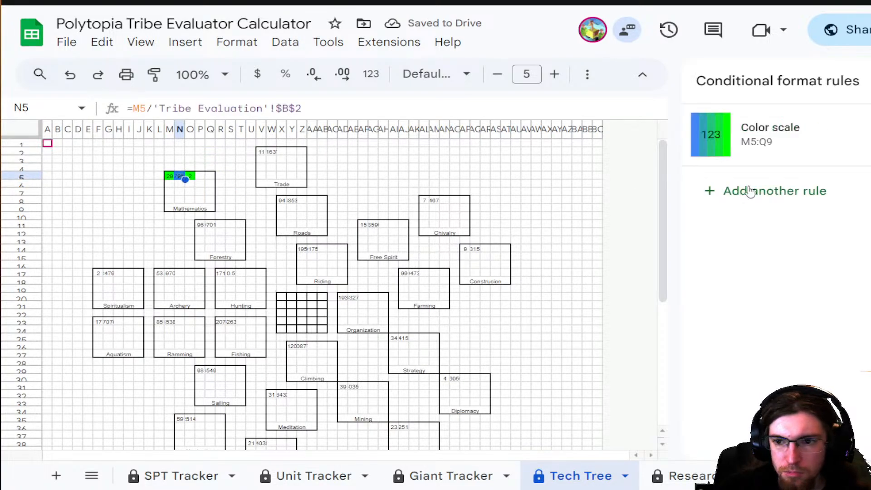
- Review the M5:Q9 colour-scale rule, add another rule, and close the conditional format rules
{"action": "left_click", "coordinate": [817, 143]}
{"action": "scroll", "coordinate": [817, 218], "scroll_direction": "down", "scroll_amount": 4}
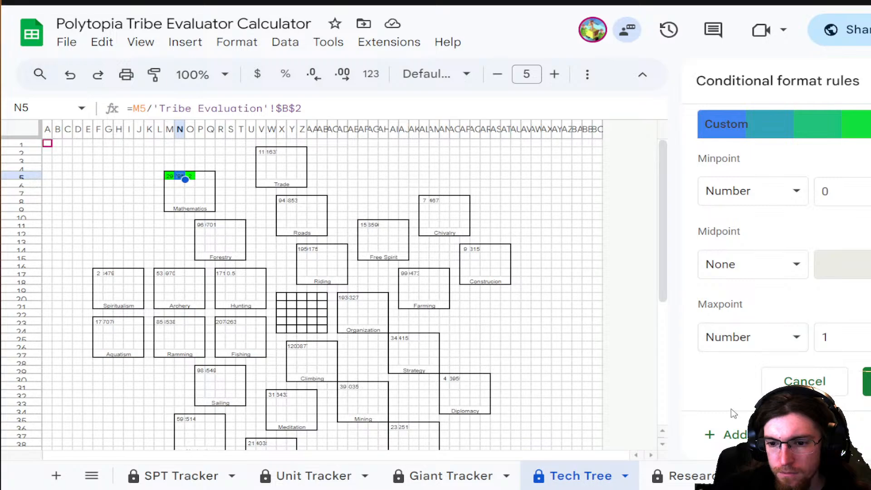
{"action": "scroll", "coordinate": [740, 381], "scroll_direction": "up", "scroll_amount": 4}
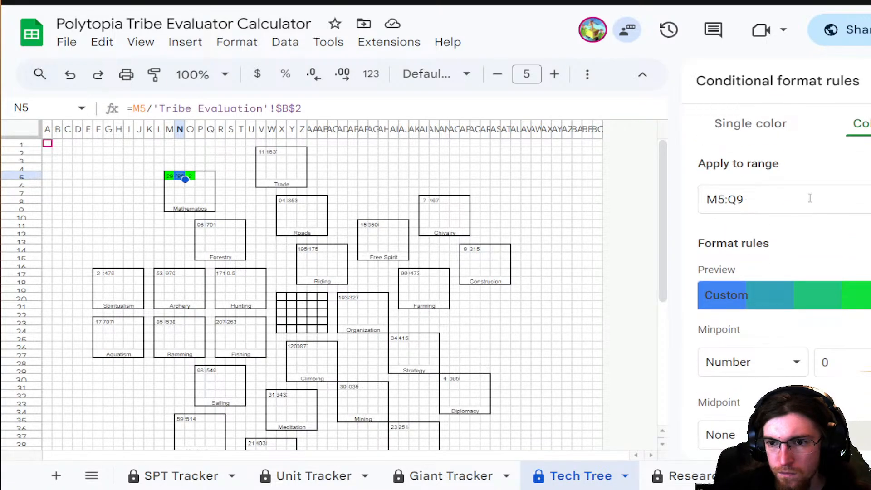
{"action": "scroll", "coordinate": [800, 236], "scroll_direction": "down", "scroll_amount": 4}
{"action": "left_click", "coordinate": [731, 436]}
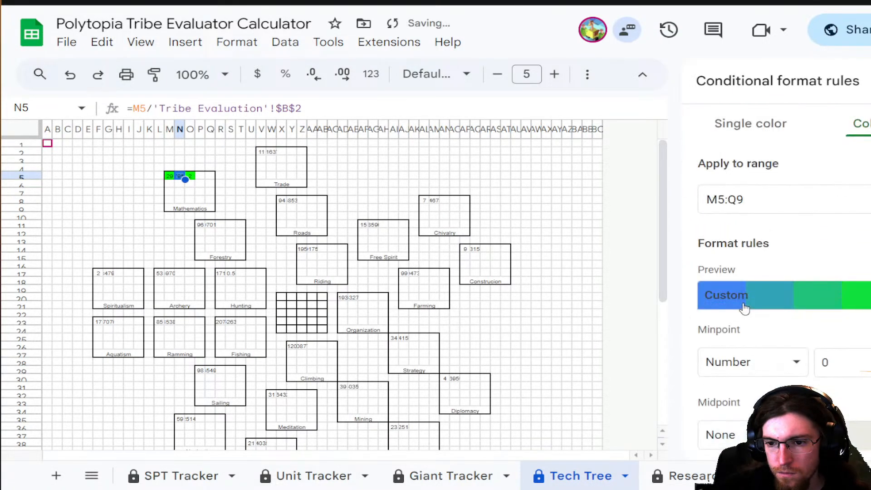
{"action": "scroll", "coordinate": [790, 258], "scroll_direction": "down", "scroll_amount": 4}
{"action": "scroll", "coordinate": [807, 286], "scroll_direction": "up", "scroll_amount": 4}
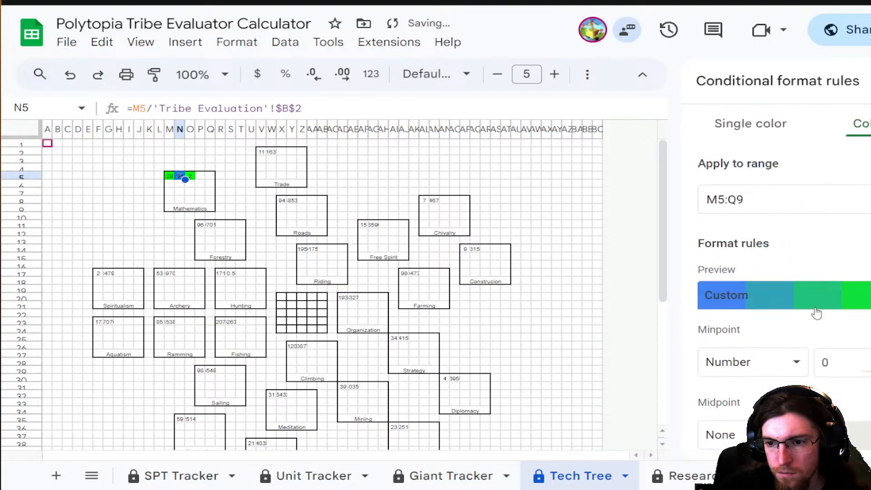
{"action": "left_click", "coordinate": [870, 81]}
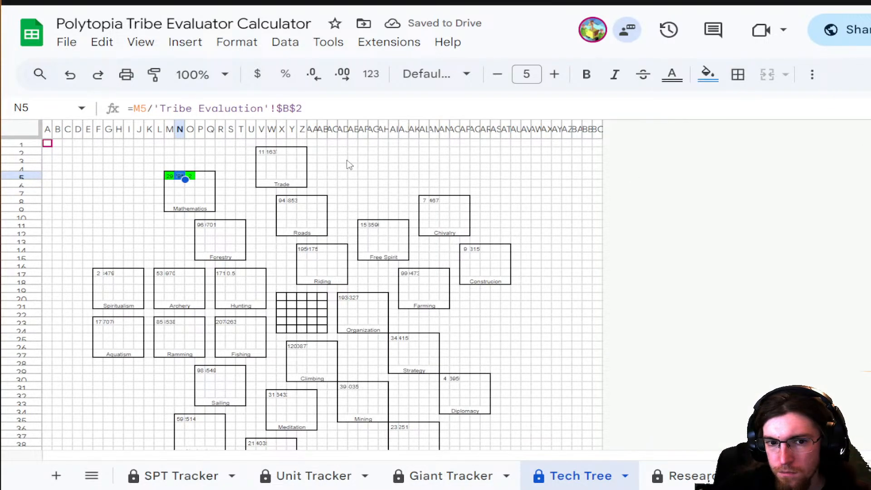
{"action": "left_click", "coordinate": [170, 176]}
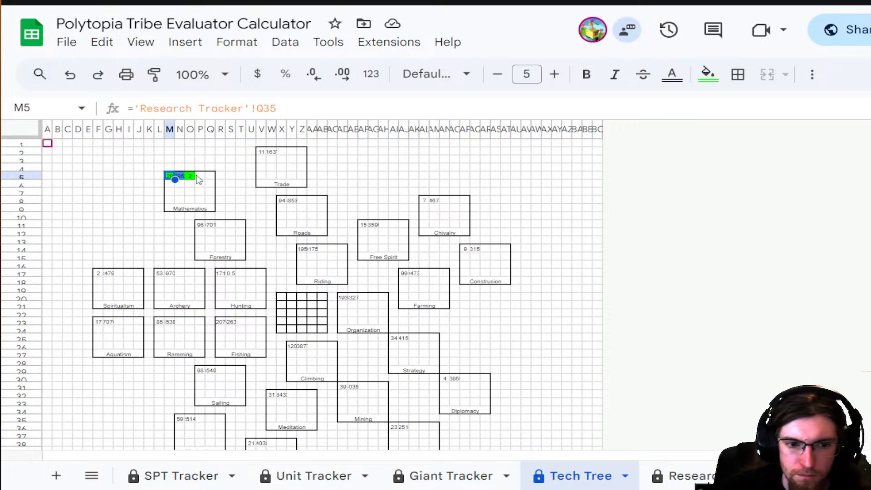
- Open the conditional format rules for M5 and delete the duplicate colour-scale rule
{"action": "right_click", "coordinate": [171, 176]}
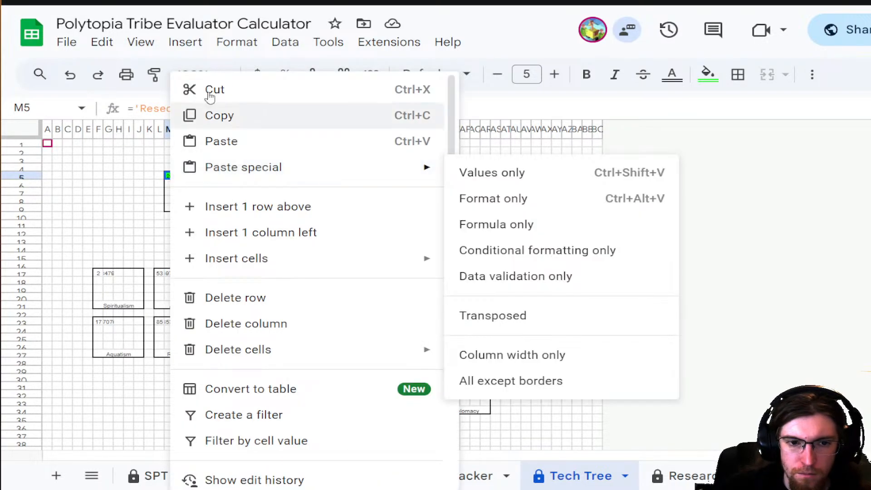
{"action": "left_click", "coordinate": [265, 47]}
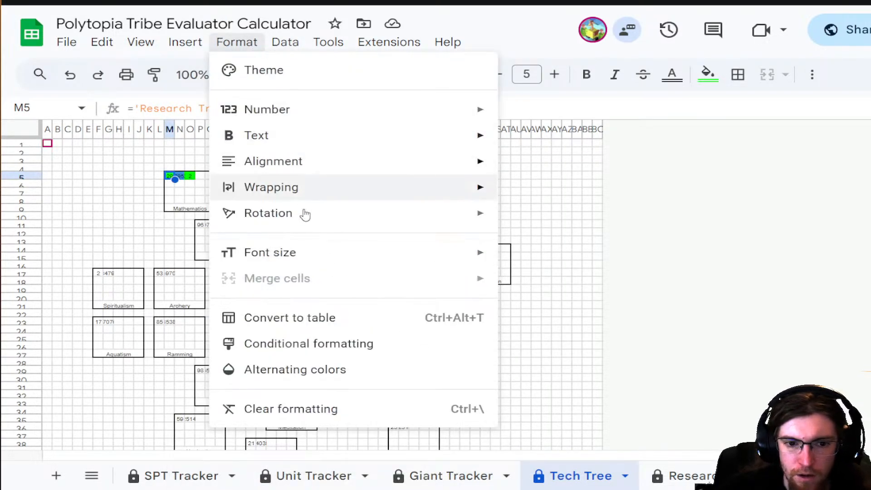
{"action": "left_click", "coordinate": [315, 343]}
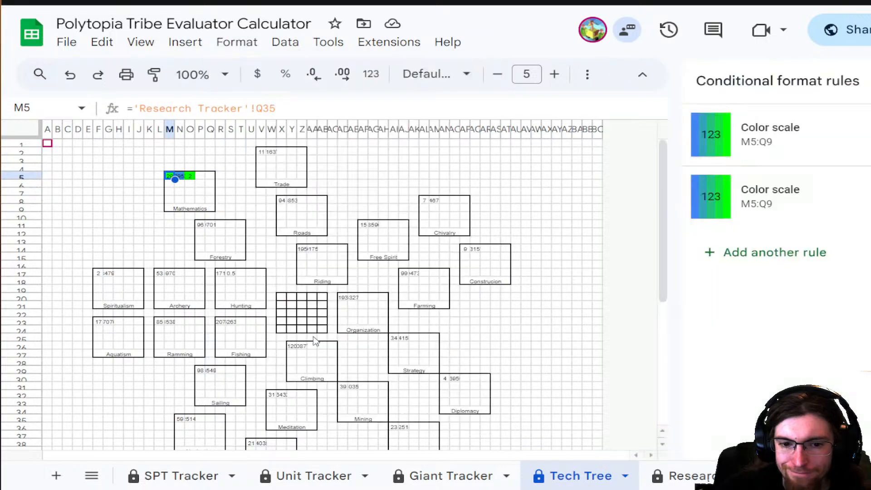
{"action": "left_click", "coordinate": [864, 197]}
- Reopen the remaining colour scale, keeping midpoint None and the custom colours
{"action": "left_click", "coordinate": [820, 145]}
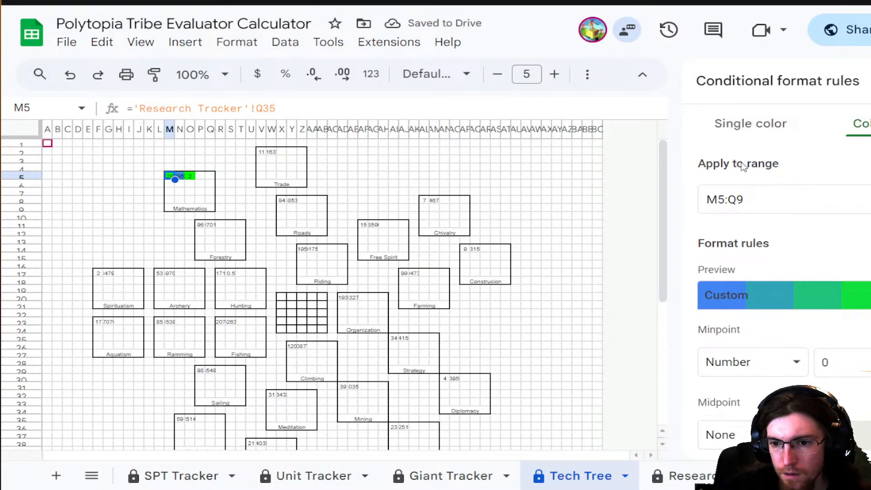
{"action": "left_click", "coordinate": [753, 125]}
{"action": "left_click", "coordinate": [857, 120]}
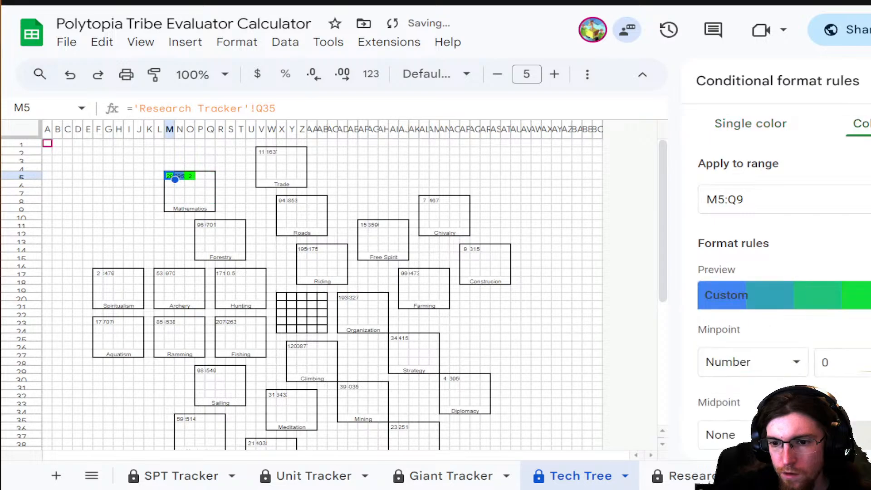
{"action": "scroll", "coordinate": [817, 259], "scroll_direction": "down", "scroll_amount": 4}
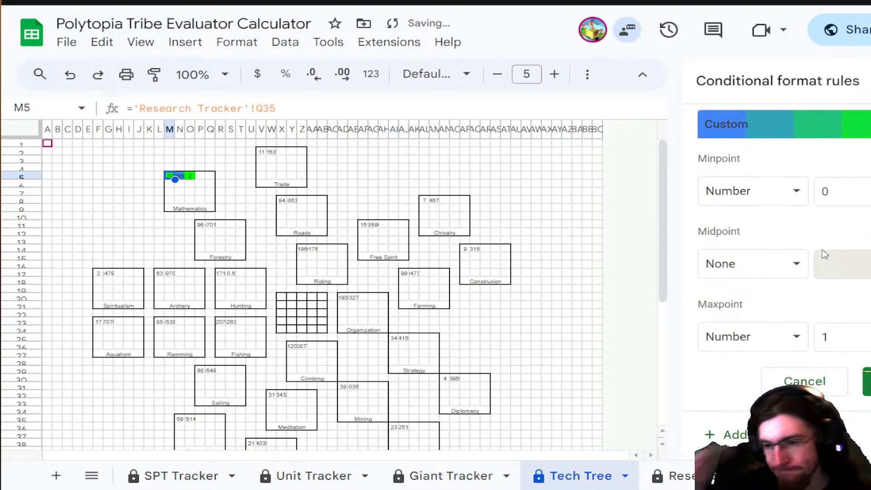
{"action": "left_click", "coordinate": [788, 274]}
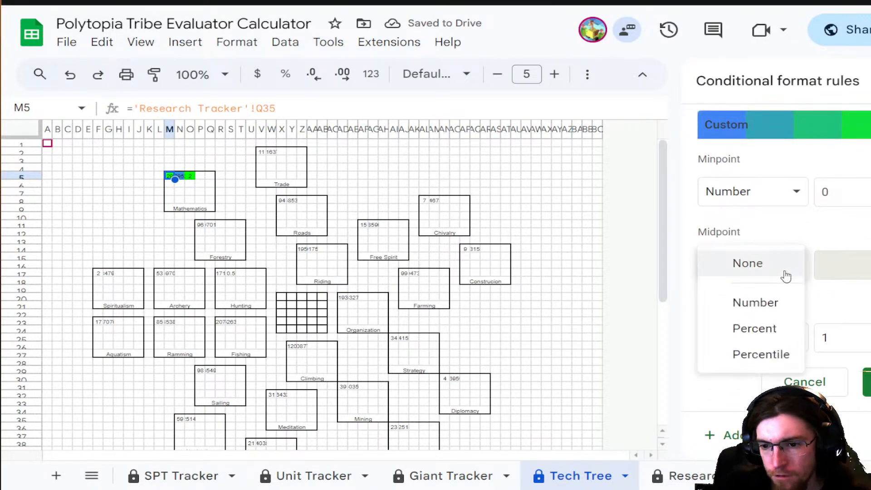
{"action": "left_click", "coordinate": [787, 276]}
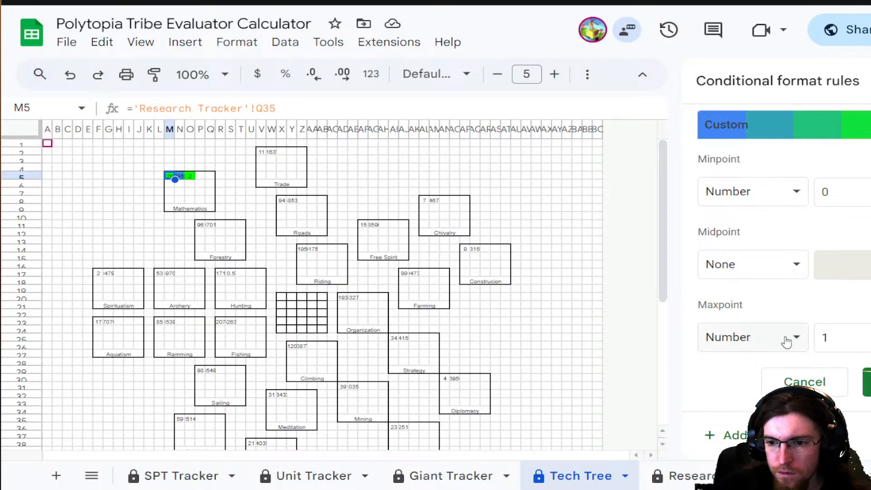
{"action": "scroll", "coordinate": [783, 345], "scroll_direction": "up", "scroll_amount": 4}
{"action": "left_click", "coordinate": [739, 293]}
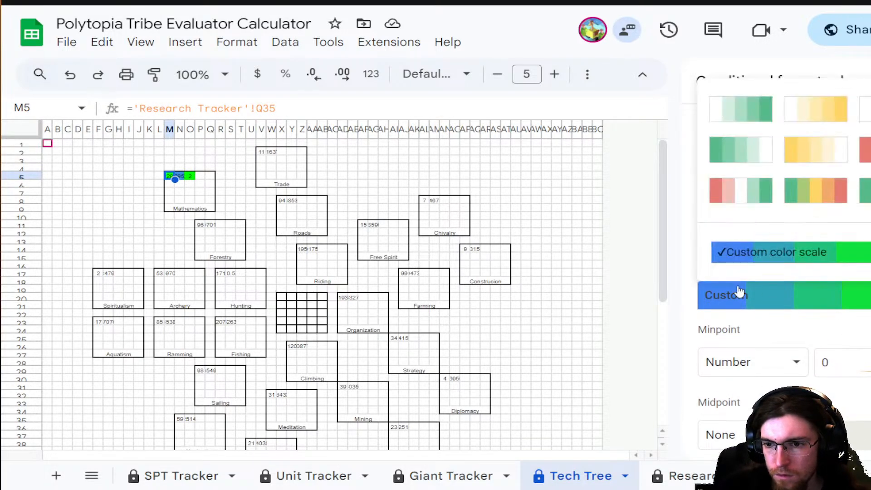
{"action": "left_click", "coordinate": [689, 269]}
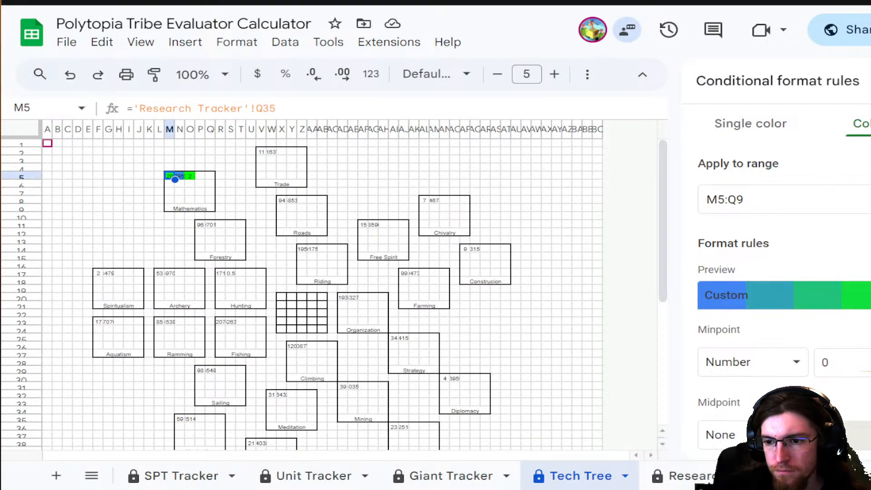
- Try the rule as Single color with a 'Custom formula is' condition, then revert to Color scale
{"action": "left_click", "coordinate": [866, 199]}
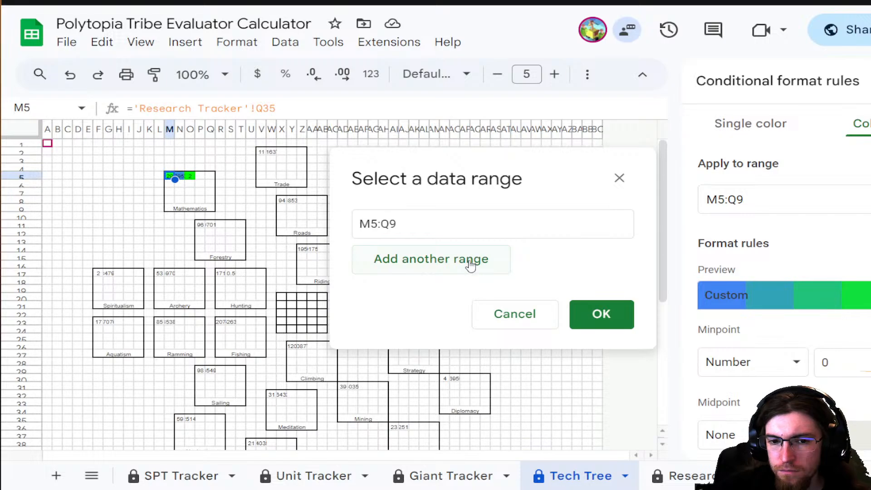
{"action": "left_click", "coordinate": [514, 314]}
{"action": "left_click", "coordinate": [767, 137]}
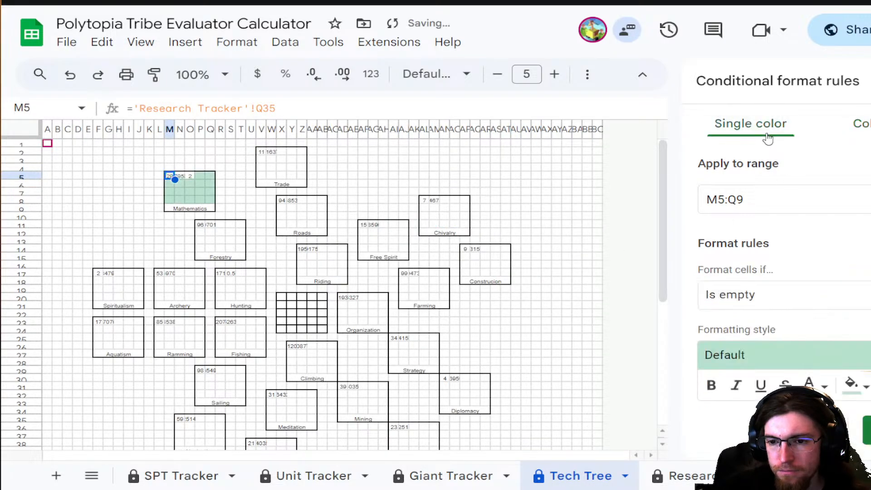
{"action": "left_click", "coordinate": [818, 305]}
{"action": "scroll", "coordinate": [823, 313], "scroll_direction": "down", "scroll_amount": 5}
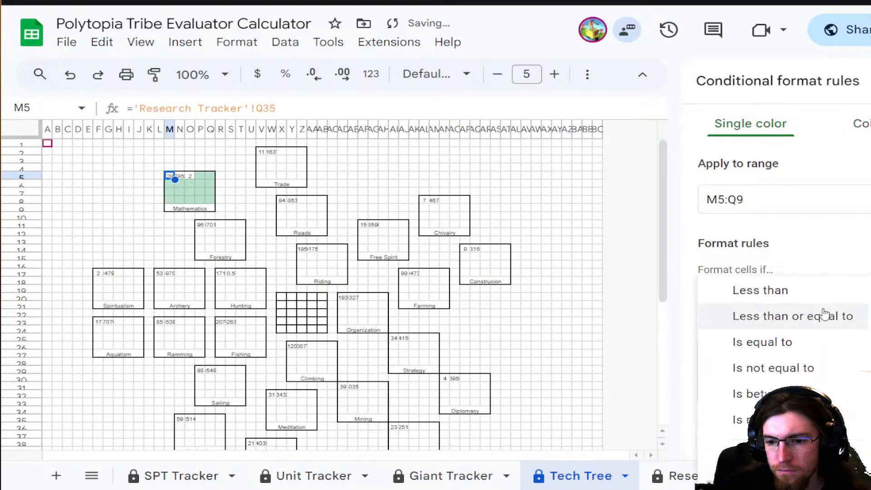
{"action": "left_click", "coordinate": [813, 458]}
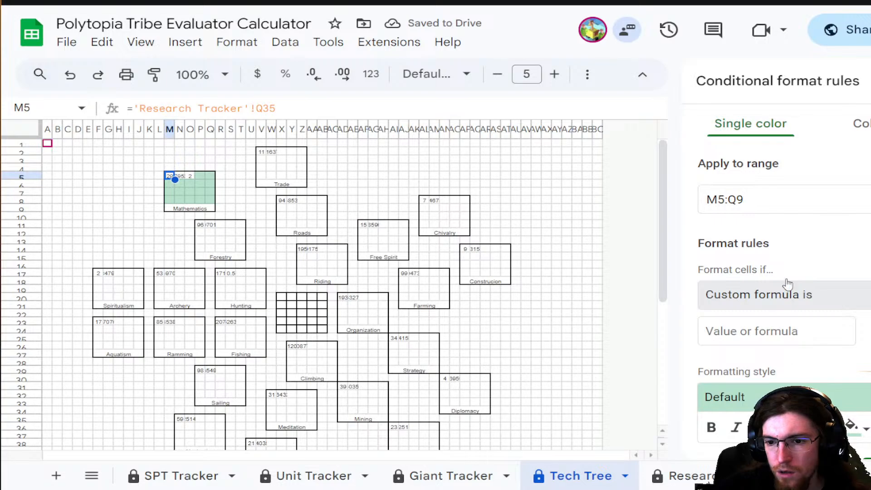
{"action": "scroll", "coordinate": [800, 278], "scroll_direction": "down", "scroll_amount": 2}
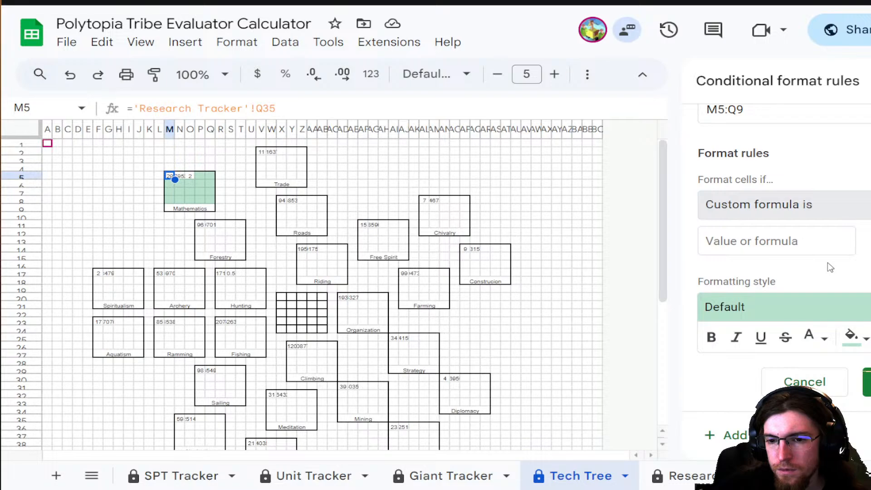
{"action": "scroll", "coordinate": [830, 268], "scroll_direction": "up", "scroll_amount": 2}
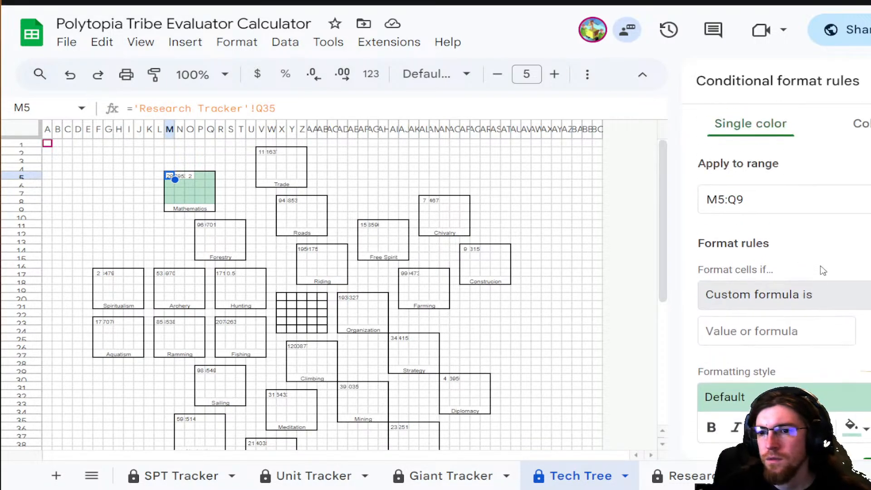
{"action": "left_click", "coordinate": [860, 127]}
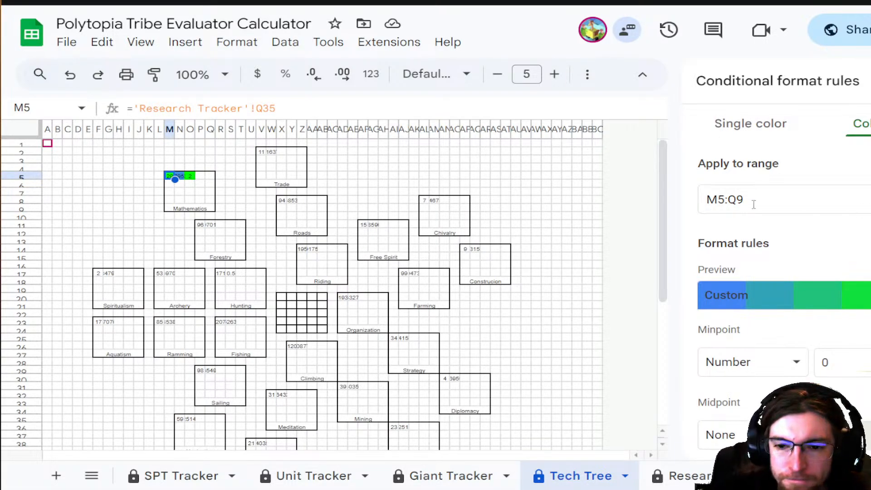
- Select an empty cell away from the colour-scaled Mathematics box
{"action": "left_click", "coordinate": [561, 201]}
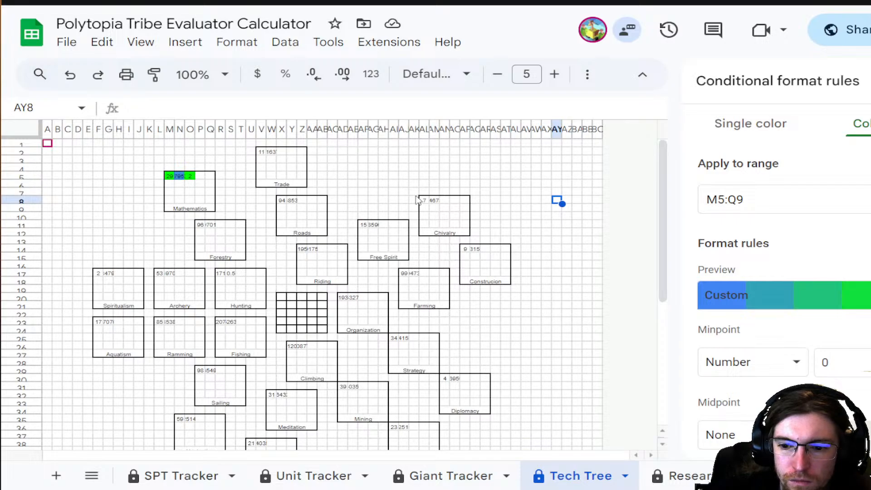
{"action": "scroll", "coordinate": [749, 331], "scroll_direction": "down", "scroll_amount": 4}
- Clear the colour scale's maxpoint value of 1, keeping its type as Number
{"action": "double_click", "coordinate": [833, 347]}
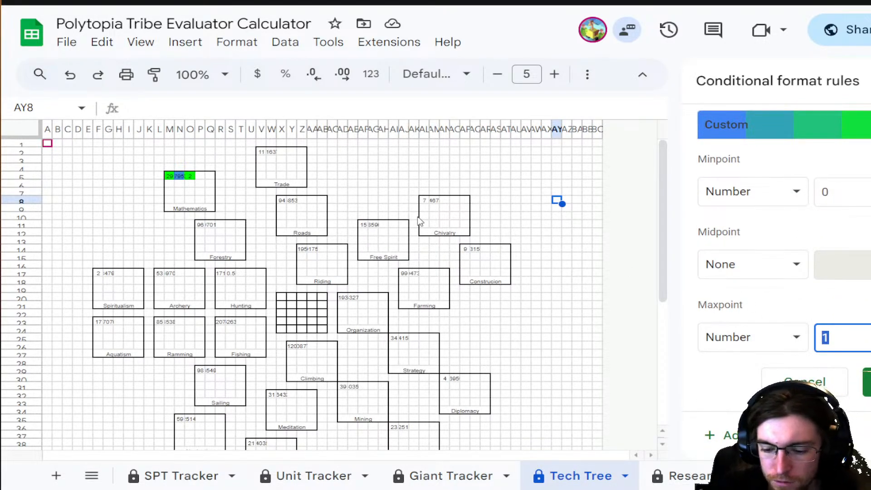
{"action": "key", "text": "BackSpace"}
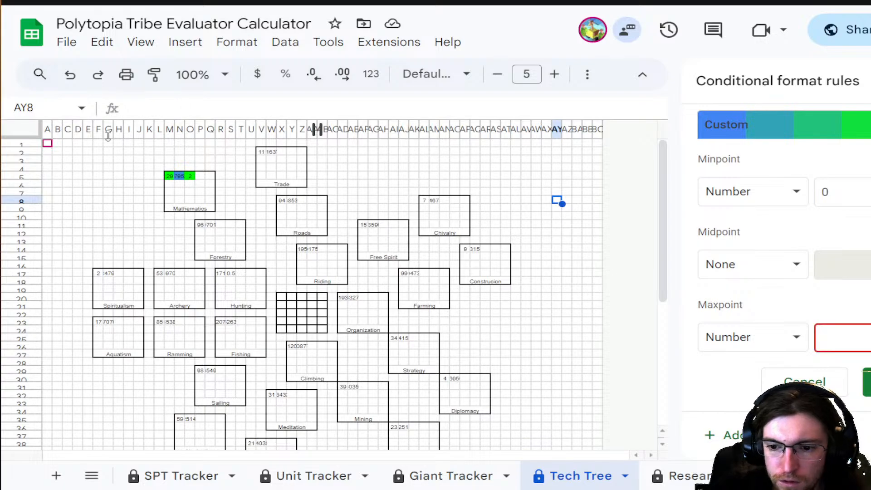
{"action": "left_click", "coordinate": [755, 334]}
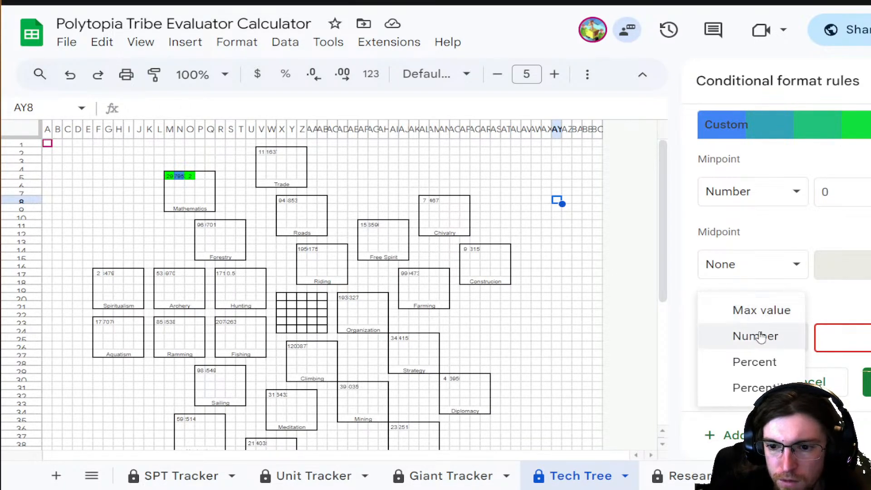
{"action": "left_click", "coordinate": [755, 336]}
{"action": "scroll", "coordinate": [175, 475], "scroll_direction": "up", "scroll_amount": 5}
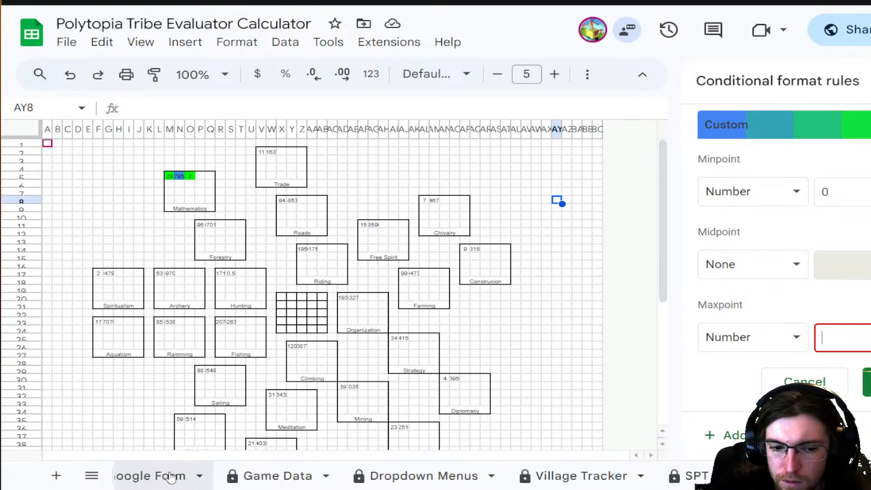
- Check the Sample Size of 342 on Tribe Evaluation, then return to Tech Tree
{"action": "left_click", "coordinate": [170, 474]}
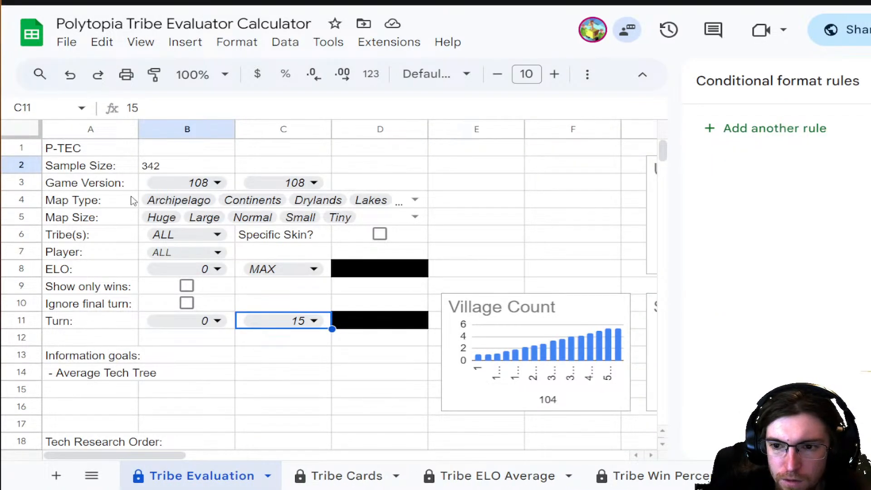
{"action": "scroll", "coordinate": [336, 476], "scroll_direction": "down", "scroll_amount": 3}
{"action": "scroll", "coordinate": [334, 480], "scroll_direction": "down", "scroll_amount": 2}
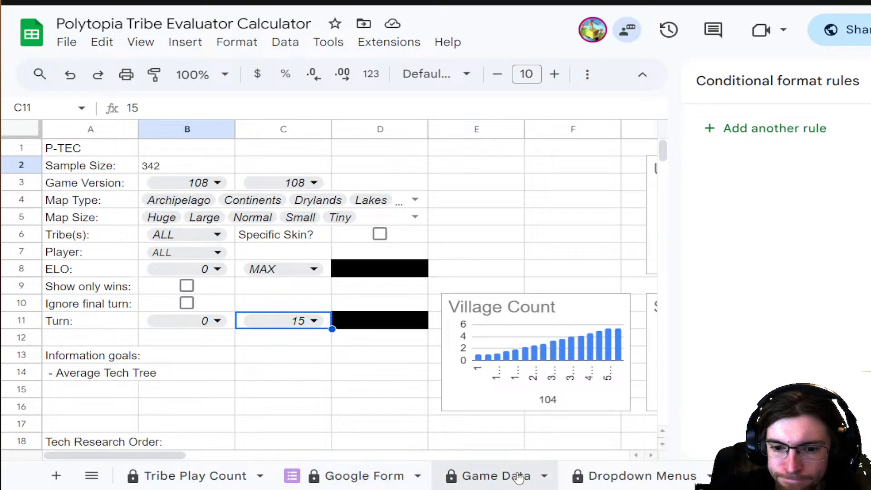
{"action": "scroll", "coordinate": [667, 474], "scroll_direction": "down", "scroll_amount": 1}
{"action": "scroll", "coordinate": [667, 473], "scroll_direction": "down", "scroll_amount": 3}
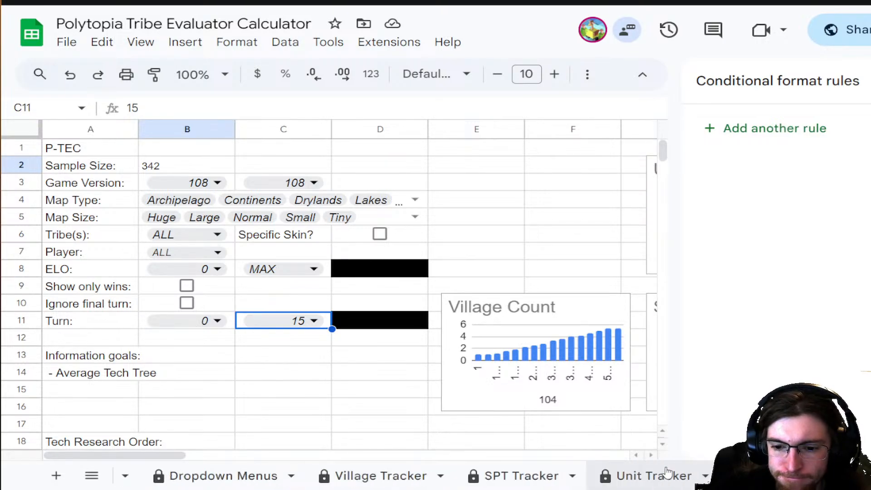
{"action": "scroll", "coordinate": [515, 482], "scroll_direction": "down", "scroll_amount": 3}
{"action": "left_click", "coordinate": [515, 481]}
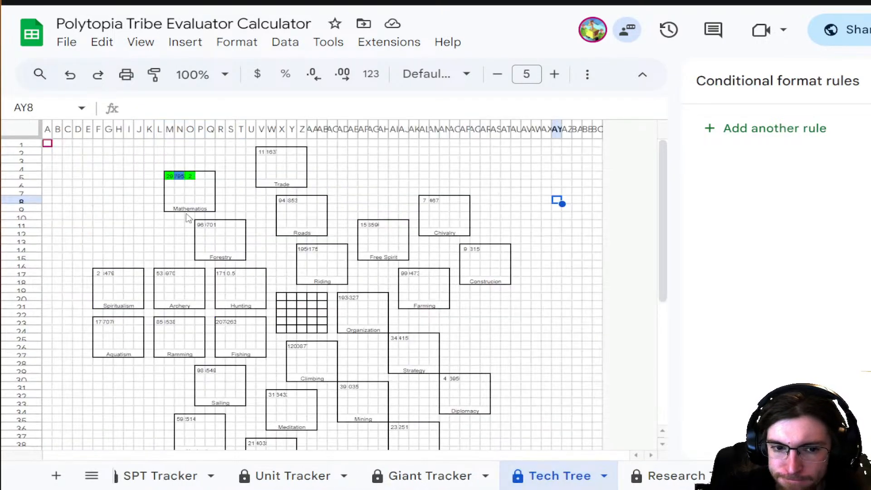
- Reopen the colour scale and begin a maxpoint formula referencing "Tribe Evaluati"
{"action": "left_click", "coordinate": [180, 176]}
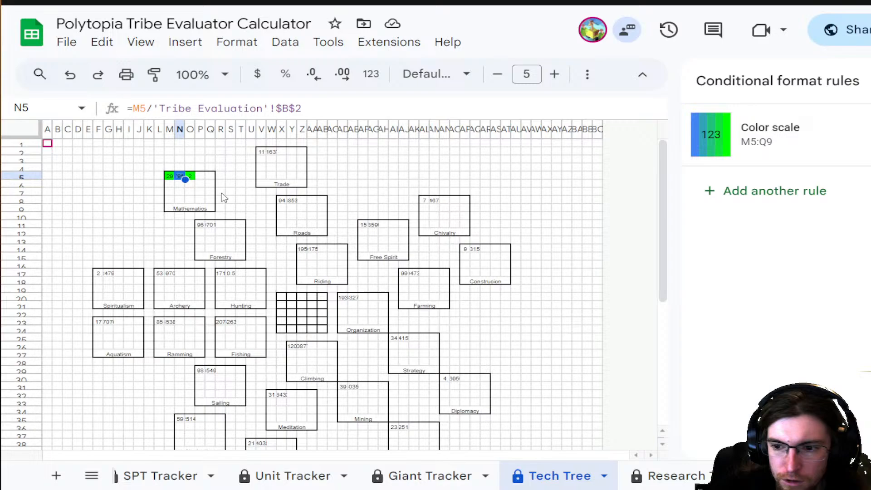
{"action": "left_click", "coordinate": [858, 150]}
{"action": "scroll", "coordinate": [860, 335], "scroll_direction": "down", "scroll_amount": 4}
{"action": "left_click_drag", "start_coordinate": [860, 338], "coordinate": [810, 342]}
{"action": "type", "text": "="}
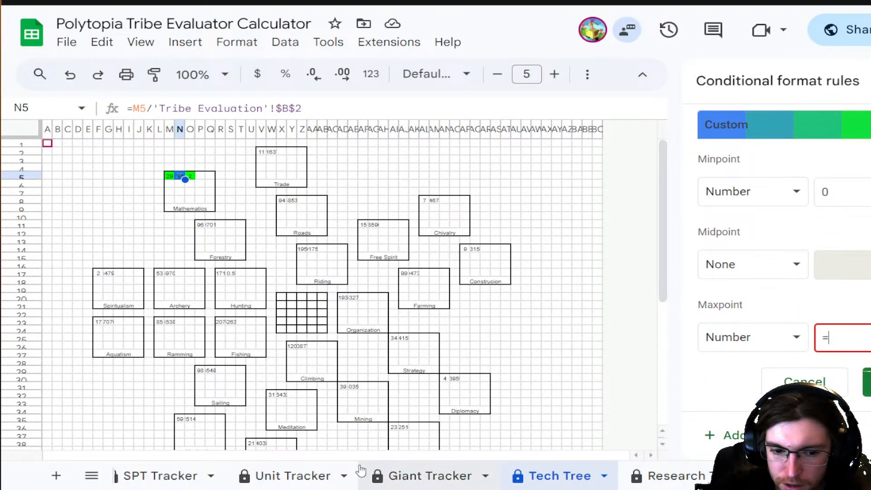
{"action": "left_click", "coordinate": [560, 300]}
{"action": "left_click", "coordinate": [526, 225]}
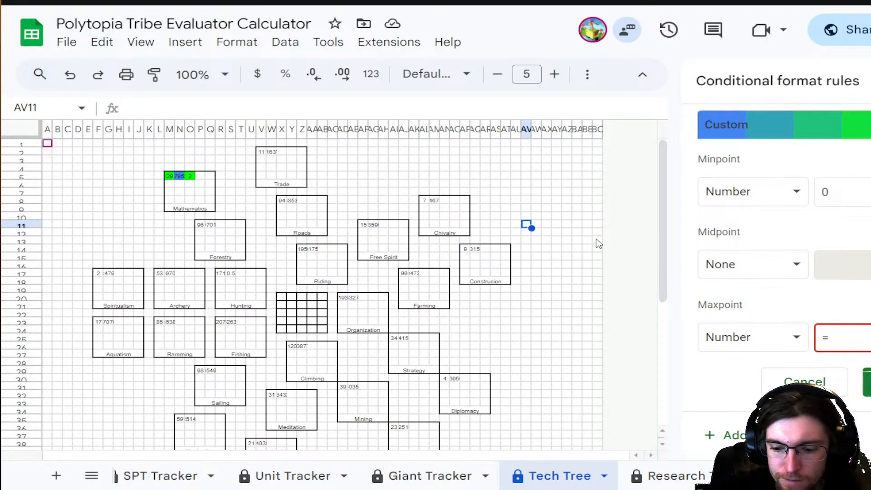
{"action": "scroll", "coordinate": [313, 476], "scroll_direction": "up", "scroll_amount": 10}
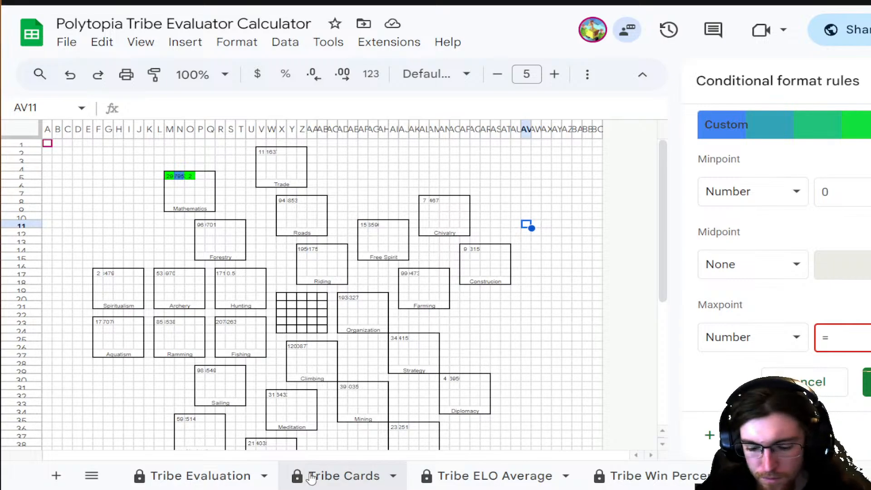
{"action": "type", "text": "\"Tri"}
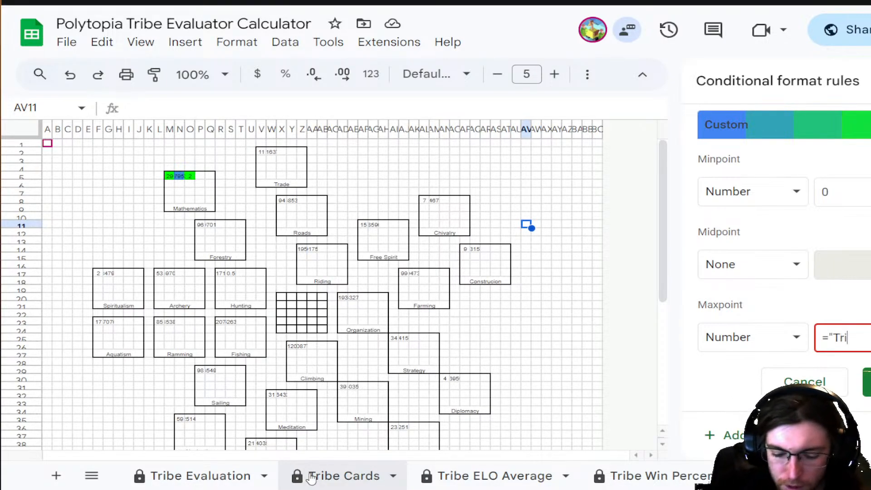
{"action": "type", "text": "be Ev"}
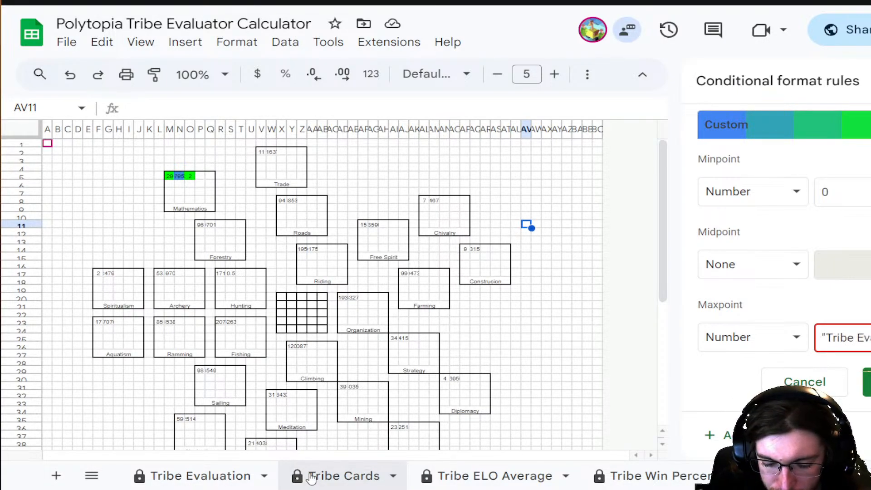
{"action": "type", "text": "aluati"}
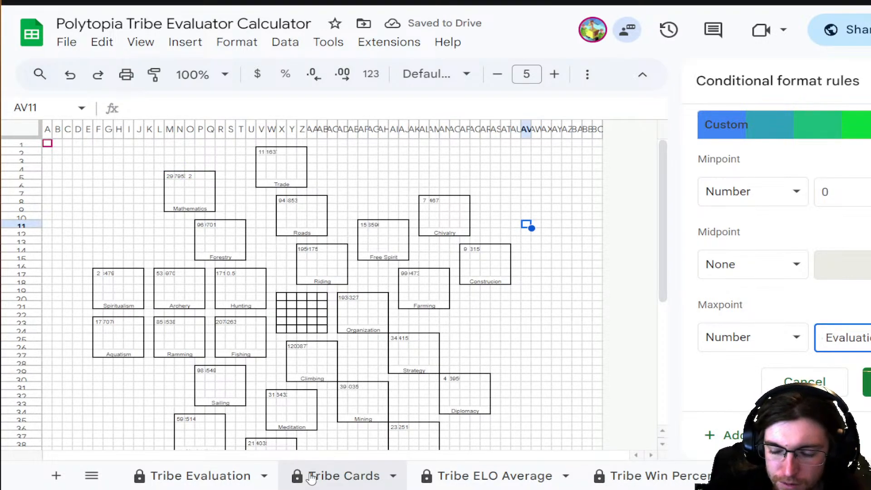
{"action": "type", "text": "\"!"}
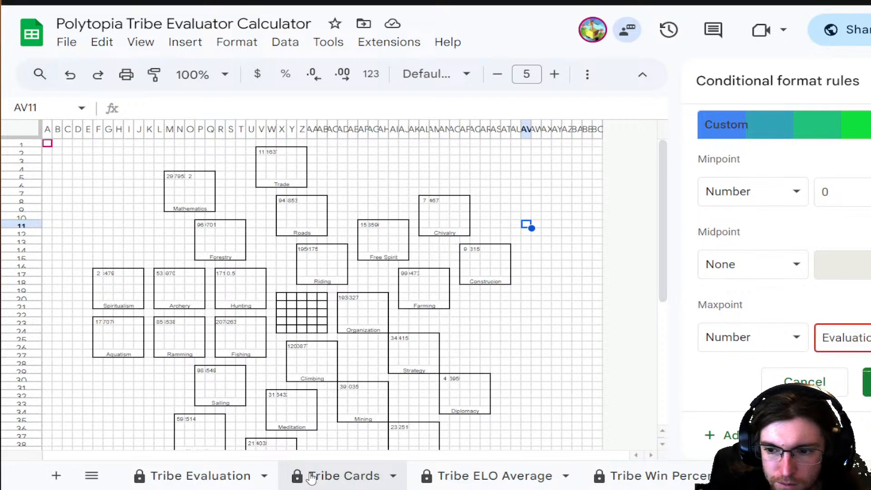
{"action": "key", "text": "BackSpace"}
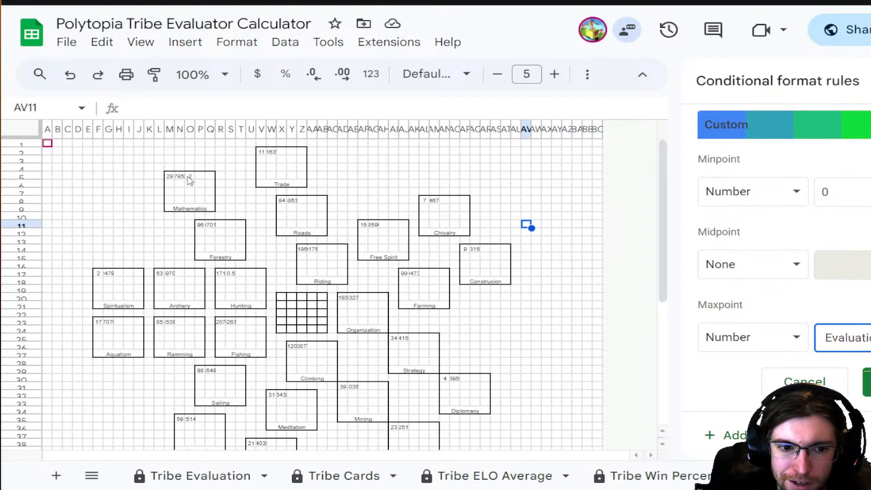
- Fix the quoted sheet name in the maxpoint formula, checking the Tribe Evaluation sheet
{"action": "left_click", "coordinate": [171, 176]}
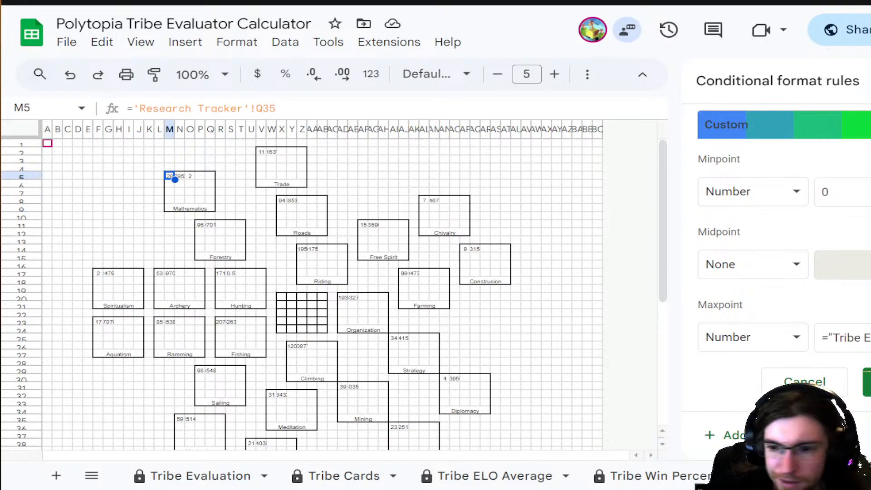
{"action": "left_click", "coordinate": [861, 337]}
{"action": "key", "text": "Right"}
{"action": "key", "text": "Right"}
{"action": "key", "text": "Right"}
{"action": "key", "text": "Right"}
{"action": "key", "text": "Right"}
{"action": "key", "text": "Right"}
{"action": "key", "text": "Right"}
{"action": "key", "text": "Right"}
{"action": "key", "text": "Right"}
{"action": "key", "text": "Right"}
{"action": "key", "text": "Right"}
{"action": "key", "text": "Right"}
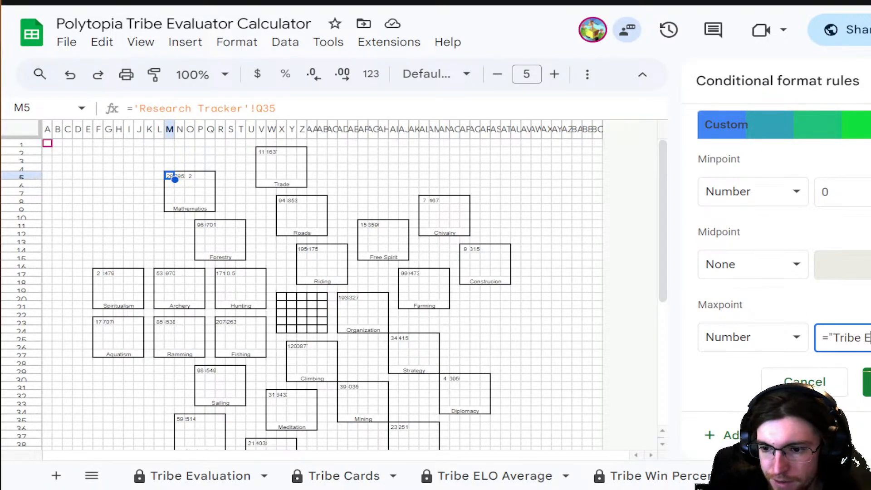
{"action": "type", "text": "\""}
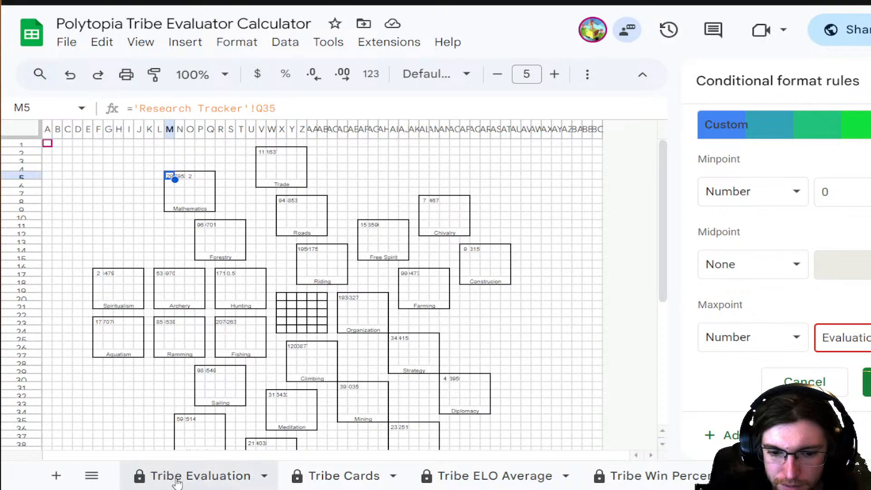
{"action": "left_click", "coordinate": [195, 476]}
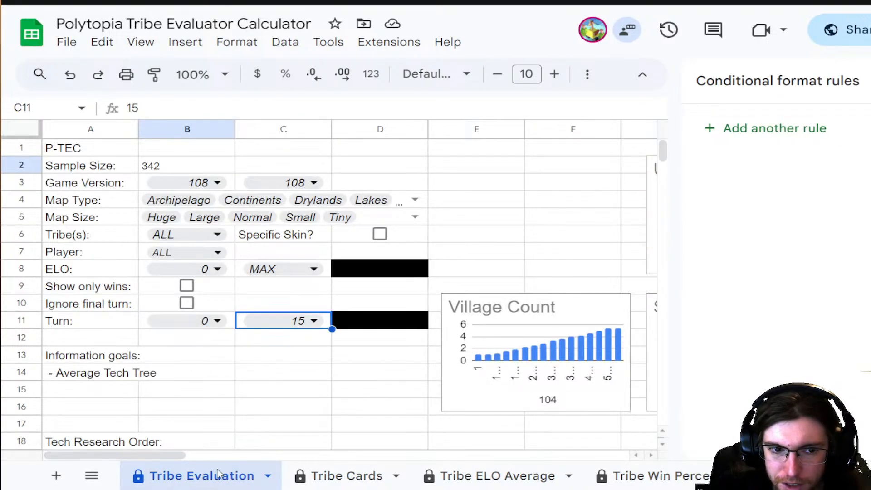
{"action": "scroll", "coordinate": [414, 477], "scroll_direction": "right", "scroll_amount": 10}
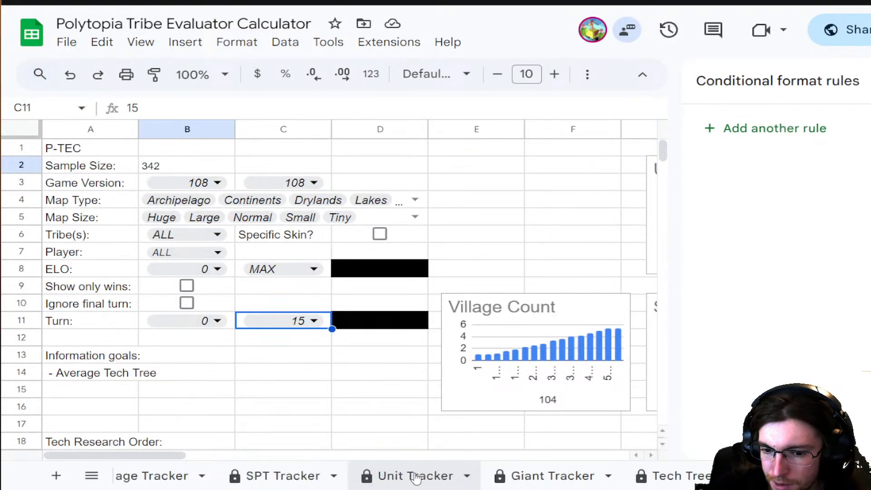
{"action": "scroll", "coordinate": [415, 476], "scroll_direction": "right", "scroll_amount": 4}
{"action": "left_click", "coordinate": [500, 475]}
- Reopen the rule and append /20 to the maxpoint formula
{"action": "left_click", "coordinate": [180, 175]}
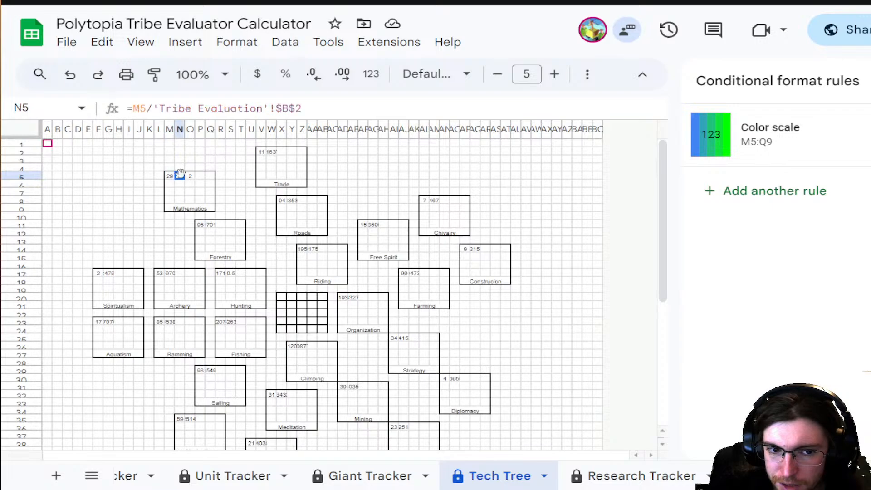
{"action": "left_click", "coordinate": [753, 141]}
{"action": "scroll", "coordinate": [781, 250], "scroll_direction": "down", "scroll_amount": 4}
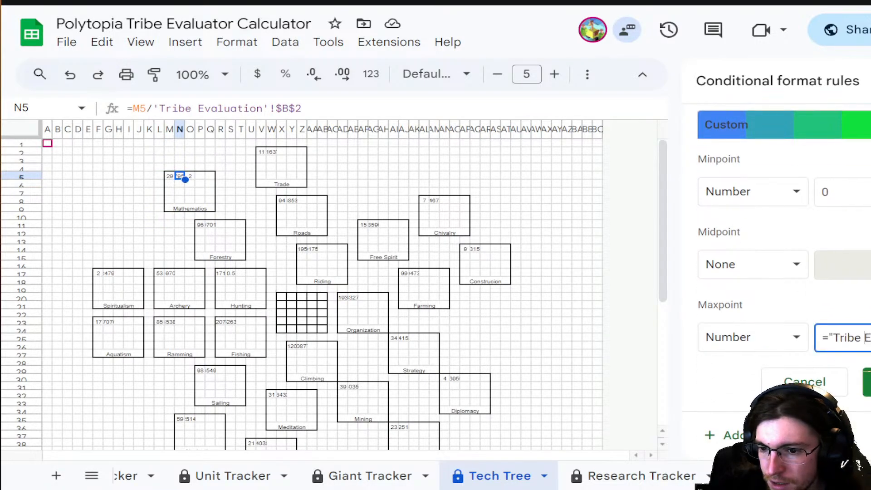
{"action": "left_click_drag", "start_coordinate": [870, 337], "coordinate": [870, 337]}
{"action": "key", "text": "Right"}
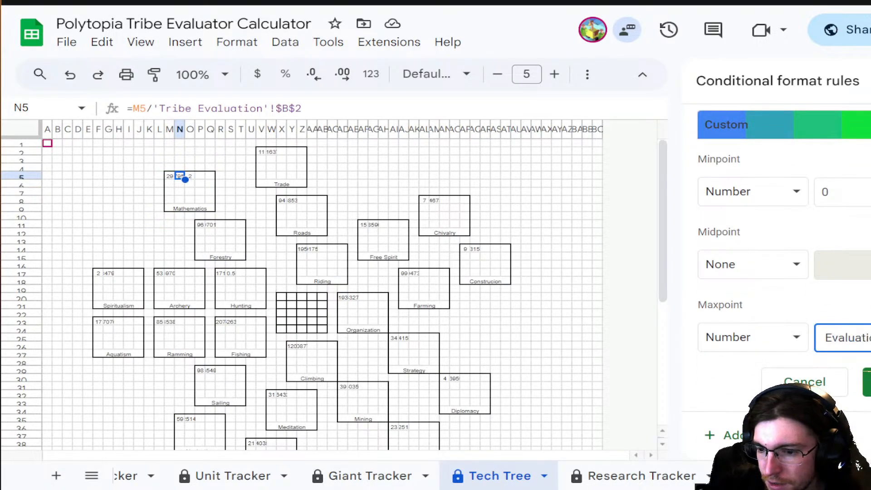
{"action": "type", "text": "/20"}
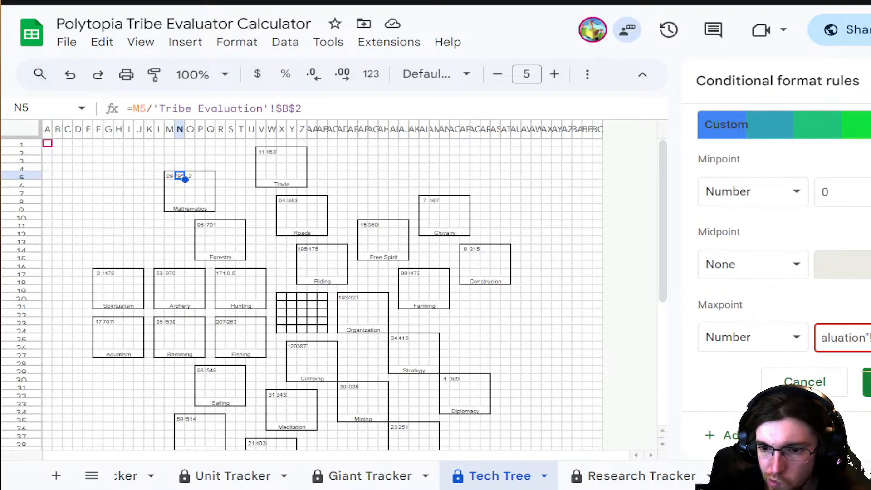
{"action": "key", "text": "Home"}
{"action": "left_click", "coordinate": [857, 338]}
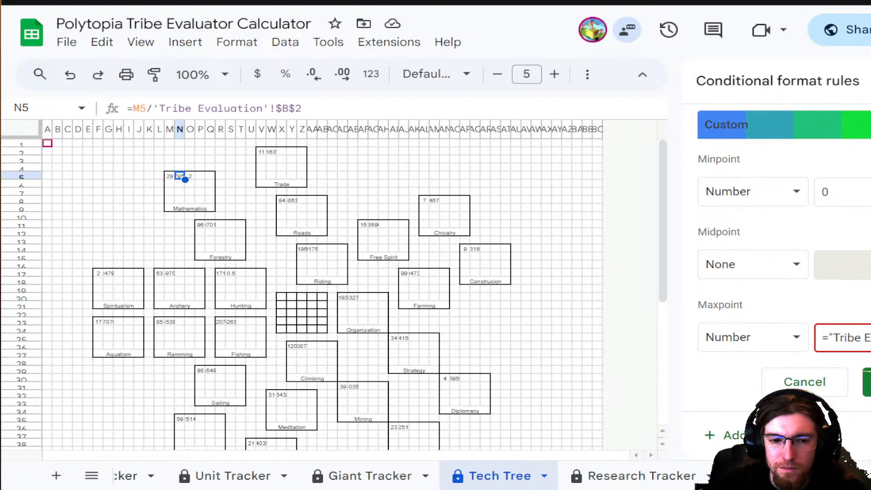
{"action": "left_click", "coordinate": [558, 307]}
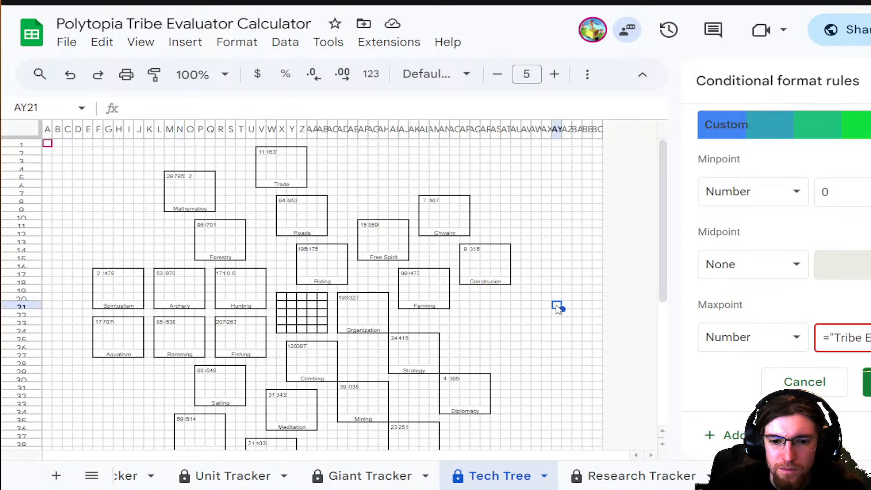
- Clear the second value in the Mathematics, Trade, Roads, Forestry, Riding, Free Spirit, Chivalry, Construction and Farming boxes
{"action": "left_click", "coordinate": [171, 176]}
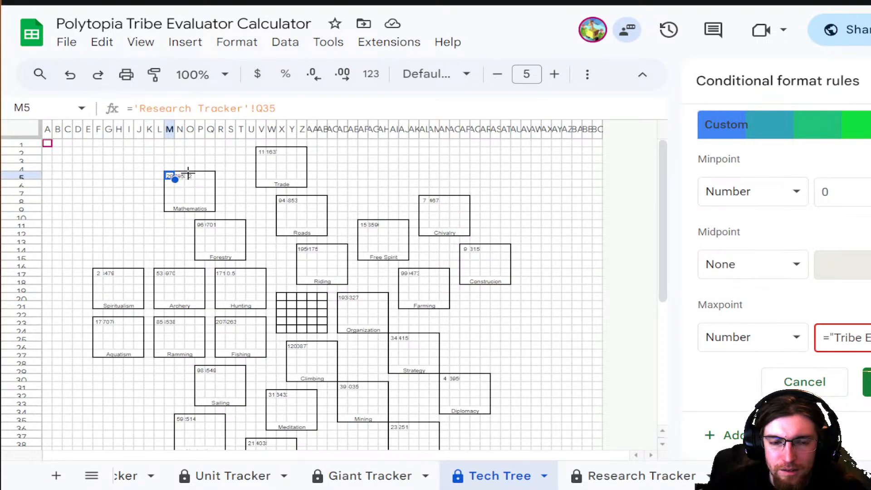
{"action": "left_click", "coordinate": [374, 160]}
{"action": "left_click", "coordinate": [180, 175]}
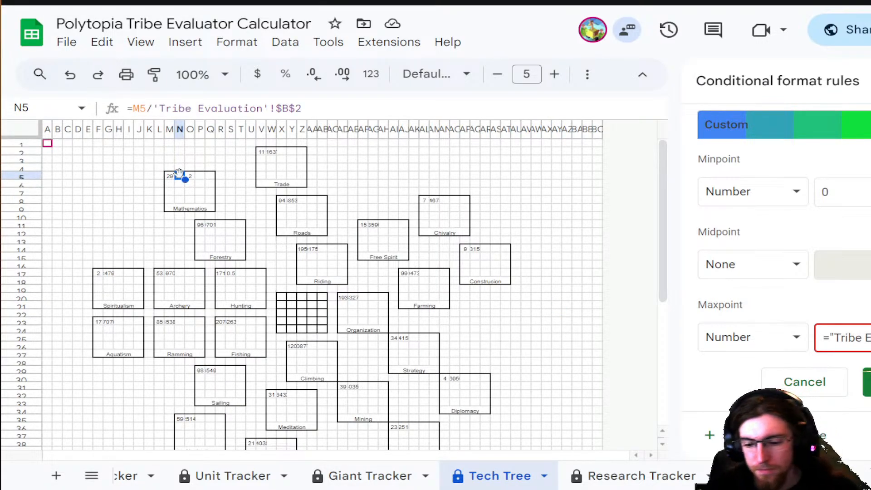
{"action": "key", "text": "Delete"}
{"action": "left_click", "coordinate": [190, 176]}
{"action": "key", "text": "Delete"}
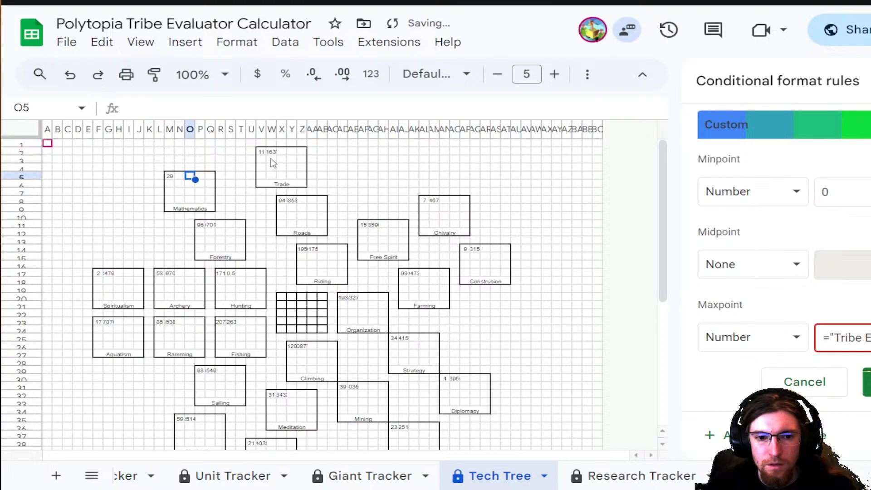
{"action": "left_click", "coordinate": [271, 152]}
{"action": "key", "text": "Delete"}
{"action": "left_click", "coordinate": [292, 201]}
{"action": "key", "text": "Delete"}
{"action": "left_click", "coordinate": [211, 225]}
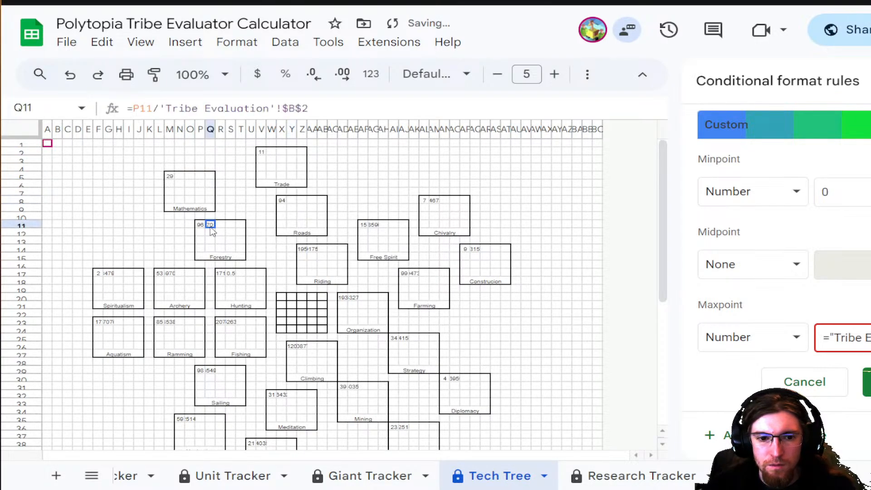
{"action": "key", "text": "Delete"}
{"action": "left_click", "coordinate": [313, 249]}
{"action": "key", "text": "Delete"}
{"action": "left_click", "coordinate": [374, 225]}
{"action": "key", "text": "Delete"}
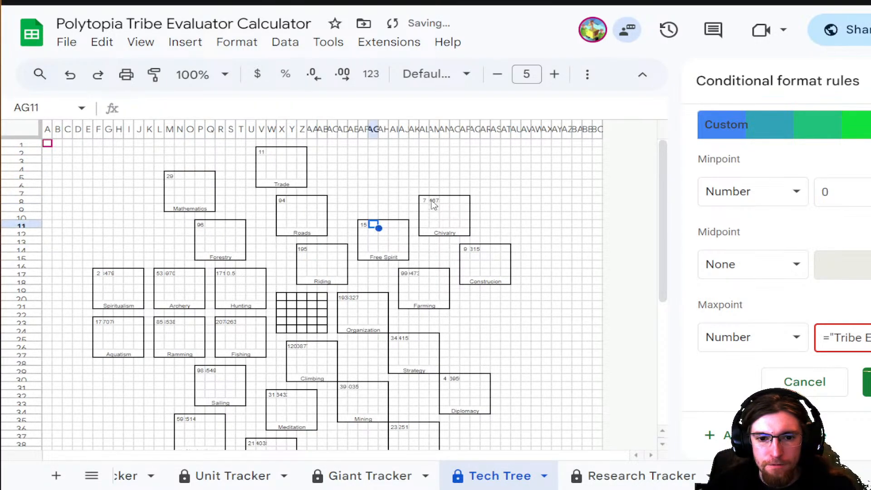
{"action": "left_click", "coordinate": [434, 201]}
{"action": "key", "text": "Delete"}
{"action": "left_click", "coordinate": [475, 249]}
{"action": "key", "text": "Delete"}
{"action": "left_click", "coordinate": [415, 274]}
{"action": "key", "text": "Delete"}
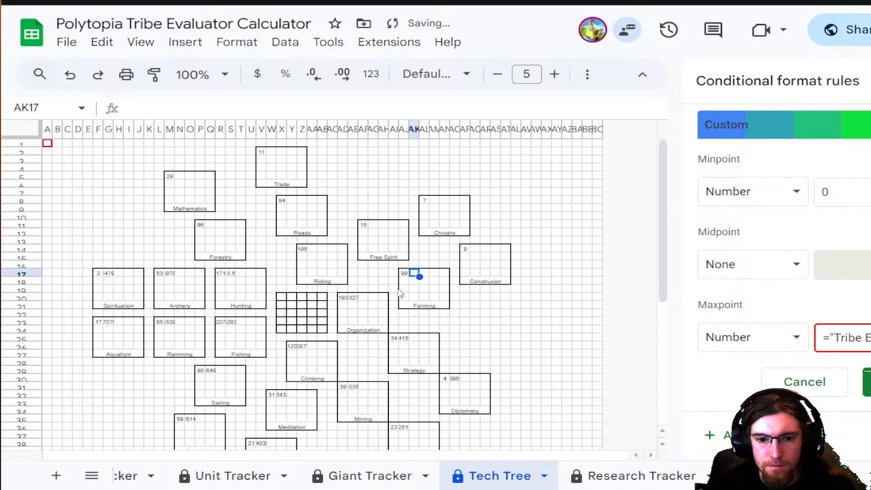
- Clear the second value in the Organization, Strategy, Diplomacy, Smithing, Mining, Climbing and Meditation boxes
{"action": "left_click", "coordinate": [355, 298]}
{"action": "left_click", "coordinate": [405, 340]}
{"action": "key", "text": "Delete"}
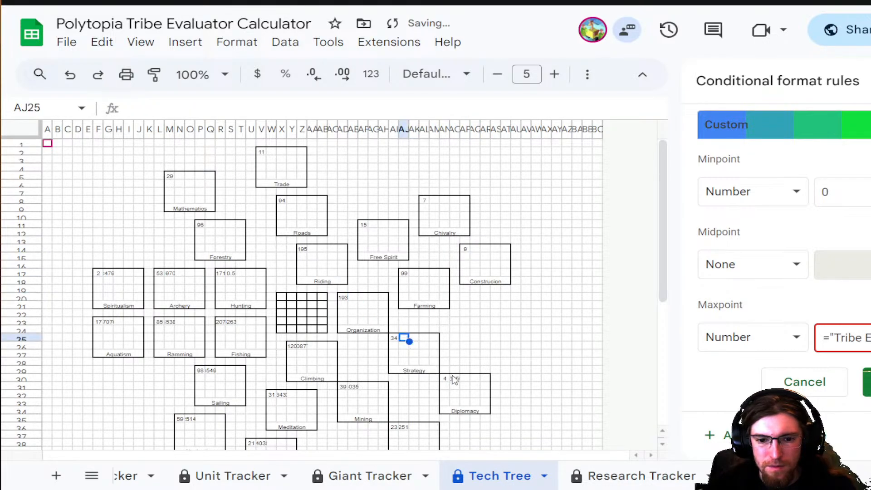
{"action": "left_click", "coordinate": [455, 380]}
{"action": "key", "text": "Delete"}
{"action": "left_click", "coordinate": [405, 428]}
{"action": "key", "text": "Delete"}
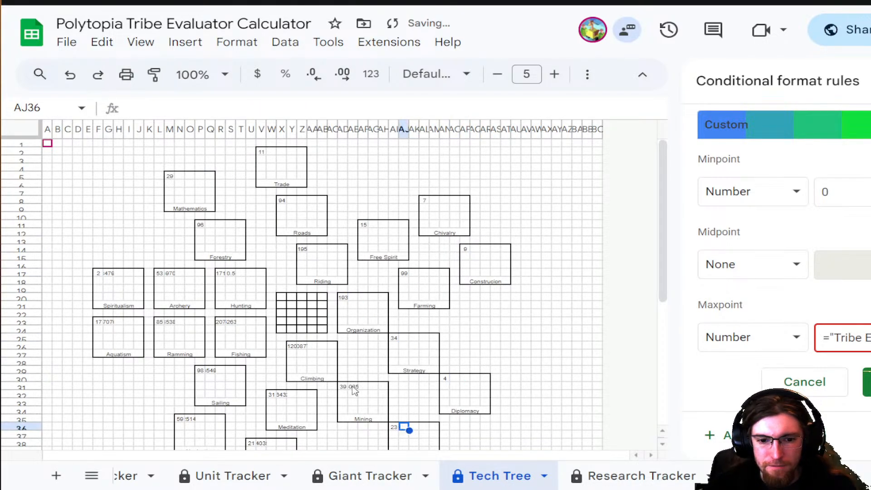
{"action": "left_click", "coordinate": [353, 389]}
{"action": "key", "text": "Delete"}
{"action": "left_click", "coordinate": [305, 348]}
{"action": "key", "text": "Delete"}
{"action": "left_click", "coordinate": [280, 399]}
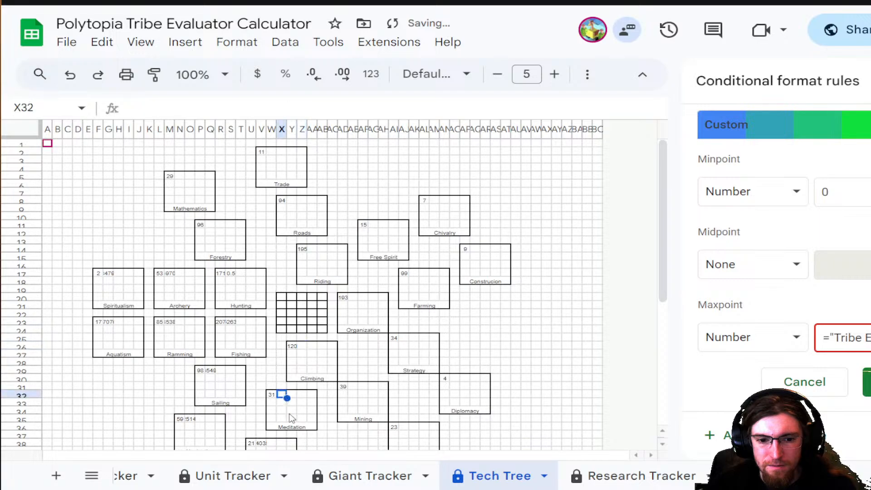
{"action": "key", "text": "Delete"}
- Clear the second value in the Philosophy, Navigation, Sailing, Fishing, Ramming, Aquatism, Spiritualism, Archery and Hunting boxes
{"action": "scroll", "coordinate": [277, 399], "scroll_direction": "down", "scroll_amount": 2}
{"action": "left_click", "coordinate": [262, 444]}
{"action": "key", "text": "Delete"}
{"action": "left_click", "coordinate": [185, 368]}
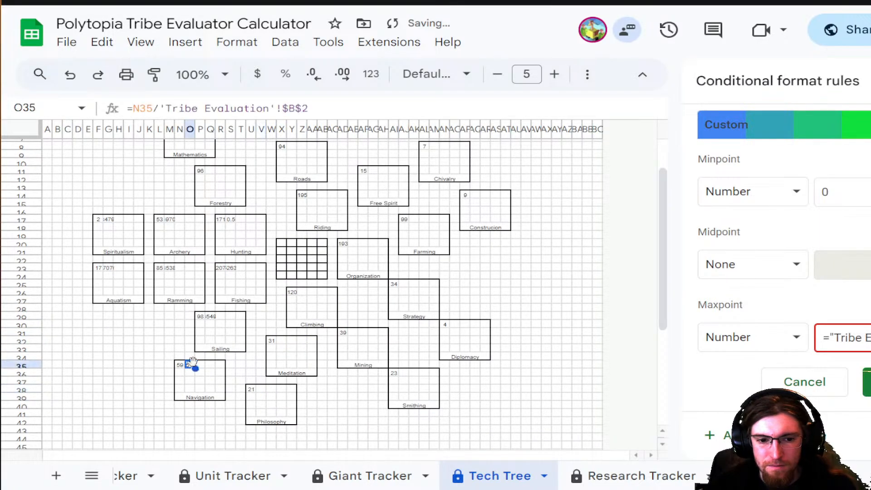
{"action": "key", "text": "Delete"}
{"action": "left_click", "coordinate": [213, 318]}
{"action": "key", "text": "Delete"}
{"action": "left_click", "coordinate": [232, 271]}
{"action": "key", "text": "Delete"}
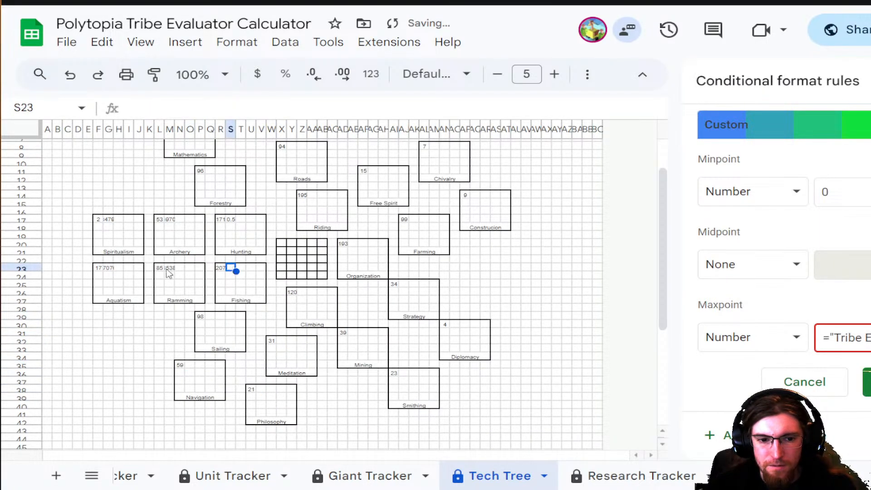
{"action": "left_click", "coordinate": [170, 271]}
{"action": "key", "text": "Delete"}
{"action": "left_click", "coordinate": [108, 271]}
{"action": "key", "text": "Delete"}
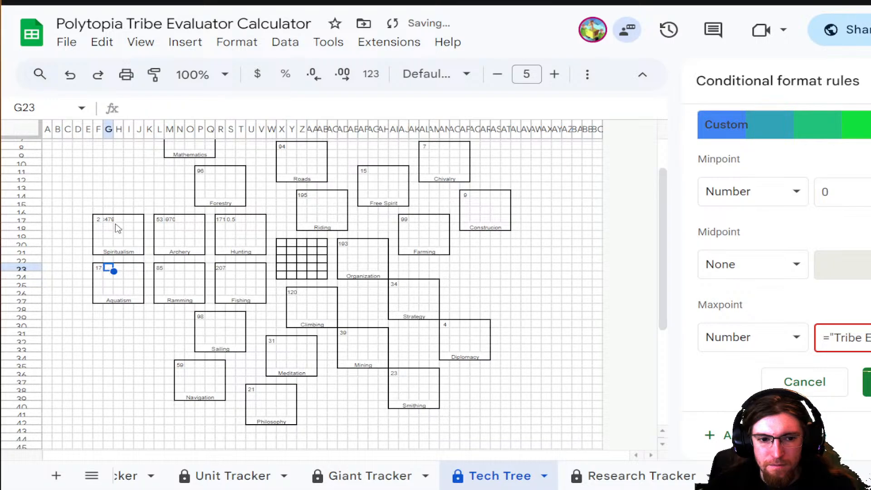
{"action": "left_click", "coordinate": [109, 220]}
{"action": "key", "text": "Delete"}
{"action": "left_click", "coordinate": [170, 219]}
{"action": "key", "text": "Delete"}
{"action": "left_click", "coordinate": [232, 220]}
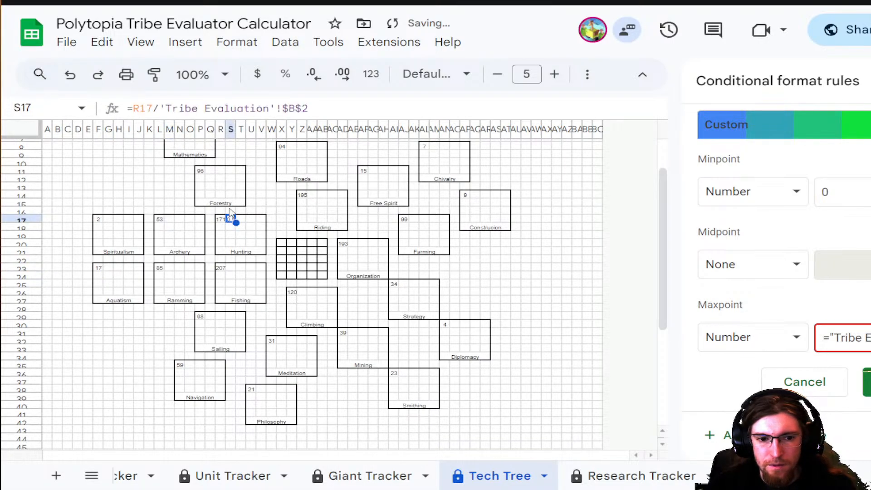
{"action": "key", "text": "Delete"}
{"action": "scroll", "coordinate": [242, 186], "scroll_direction": "up", "scroll_amount": 3}
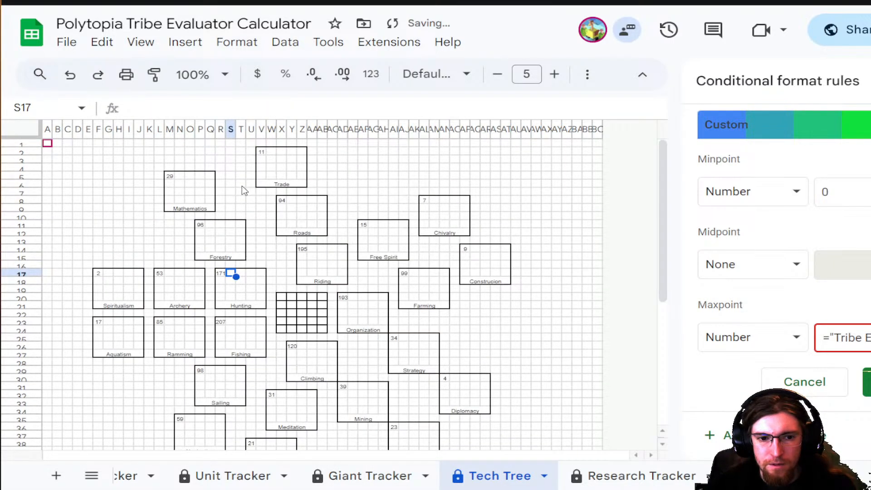
- Enter the formula ="Tribe Evaluation"!B2 in Tech Tree cell B2
{"action": "left_click", "coordinate": [88, 152]}
{"action": "left_click", "coordinate": [61, 151]}
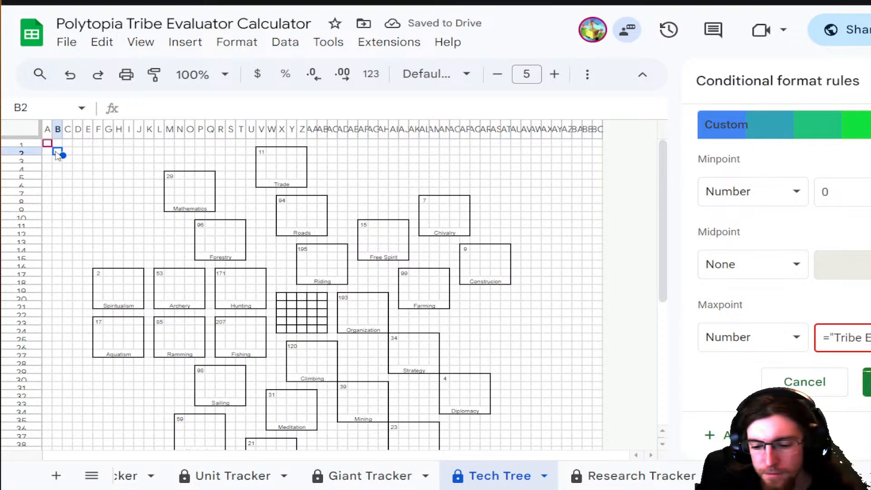
{"action": "type", "text": "="}
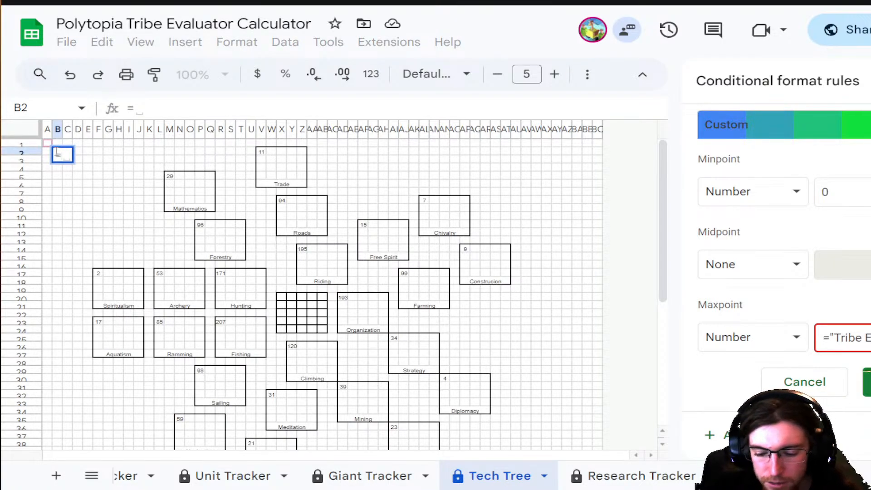
{"action": "type", "text": "\"Tribe "}
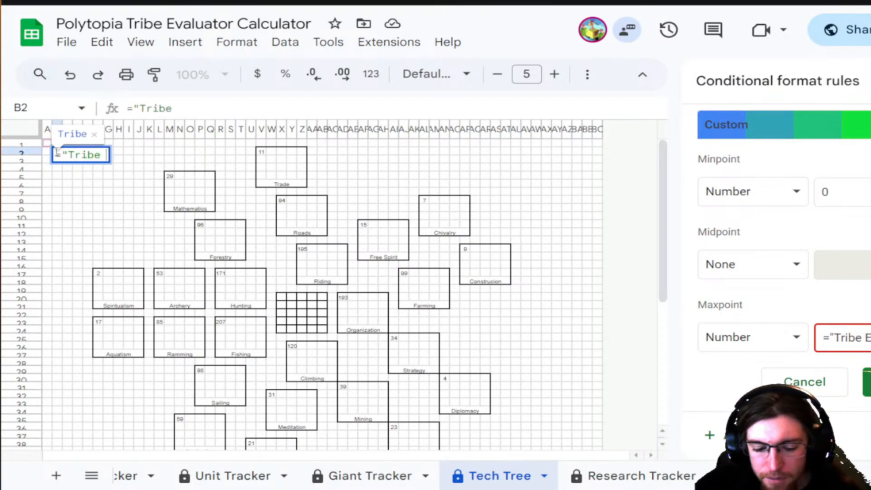
{"action": "type", "text": "Evaluation\"!"}
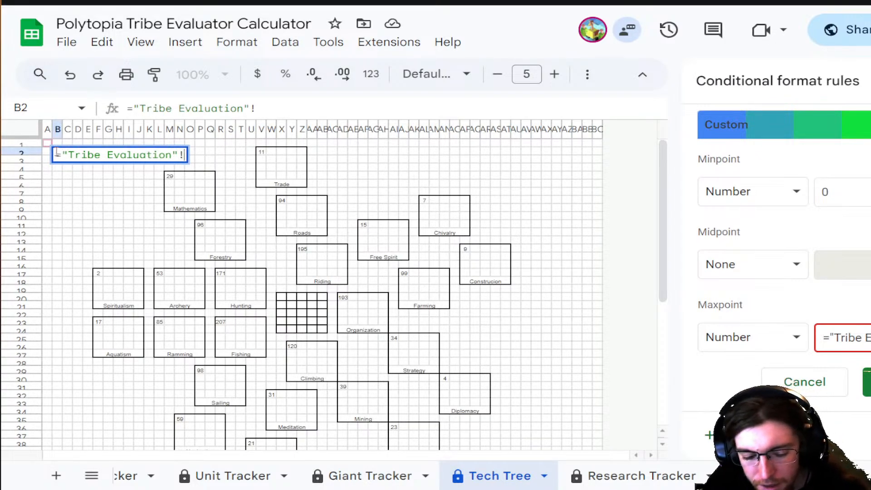
{"action": "type", "text": "B2"}
{"action": "key", "text": "Return"}
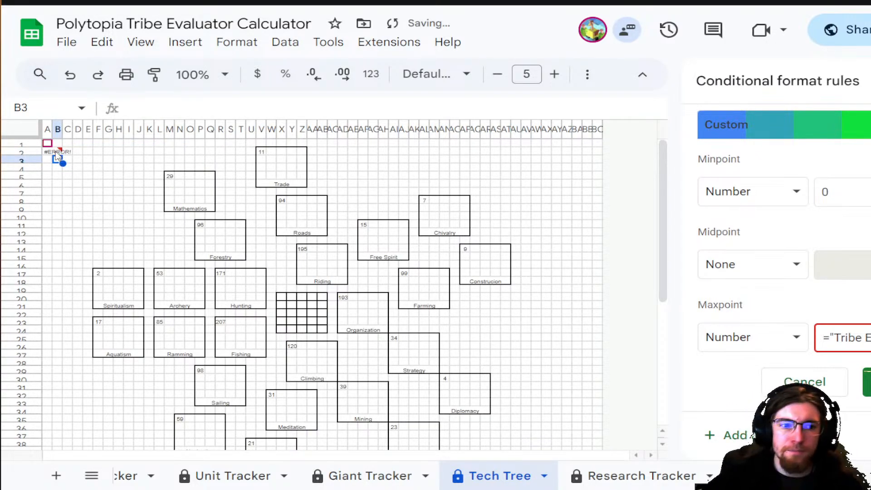
- Remove the stray inner quote so B2 reads ="Tribe Evaluation!B2" as plain text
{"action": "left_click", "coordinate": [57, 153]}
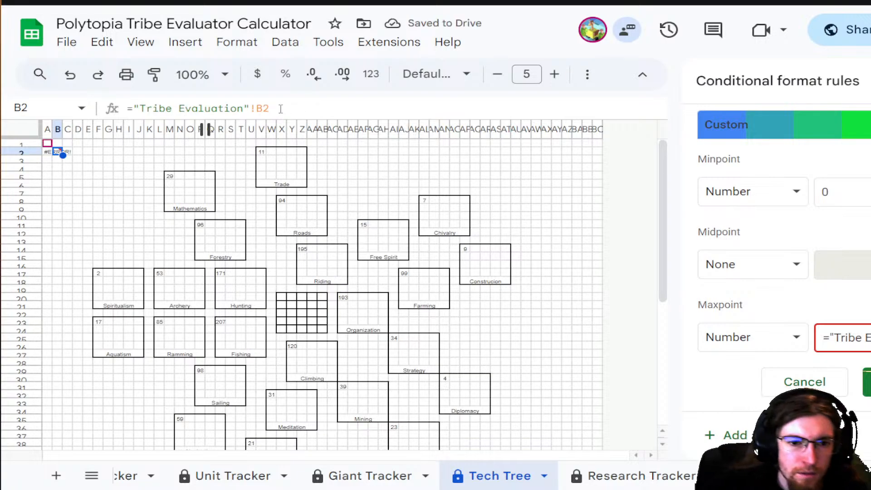
{"action": "left_click", "coordinate": [251, 109]}
{"action": "key", "text": "BackSpace"}
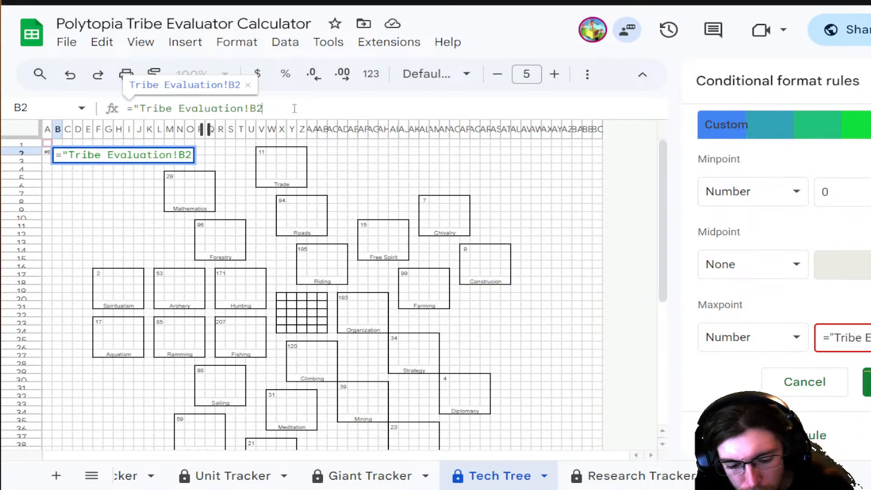
{"action": "key", "text": "Return"}
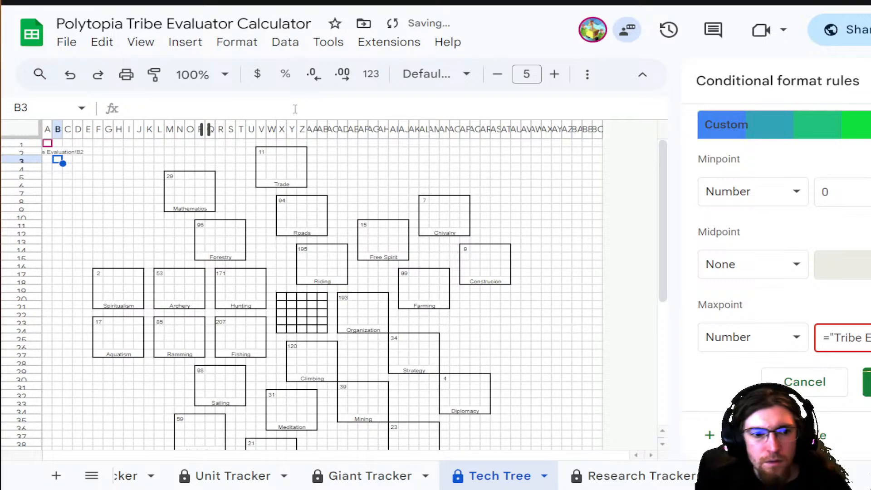
{"action": "left_click", "coordinate": [58, 151]}
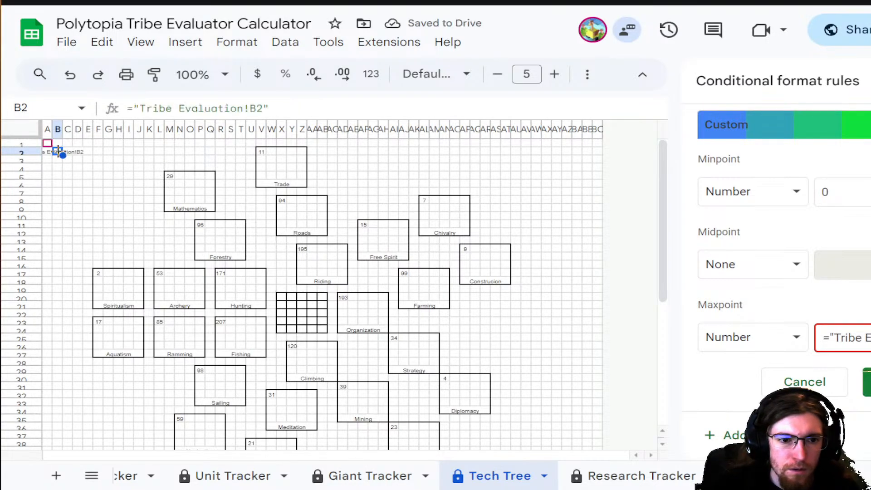
{"action": "scroll", "coordinate": [226, 484], "scroll_direction": "up", "scroll_amount": 5}
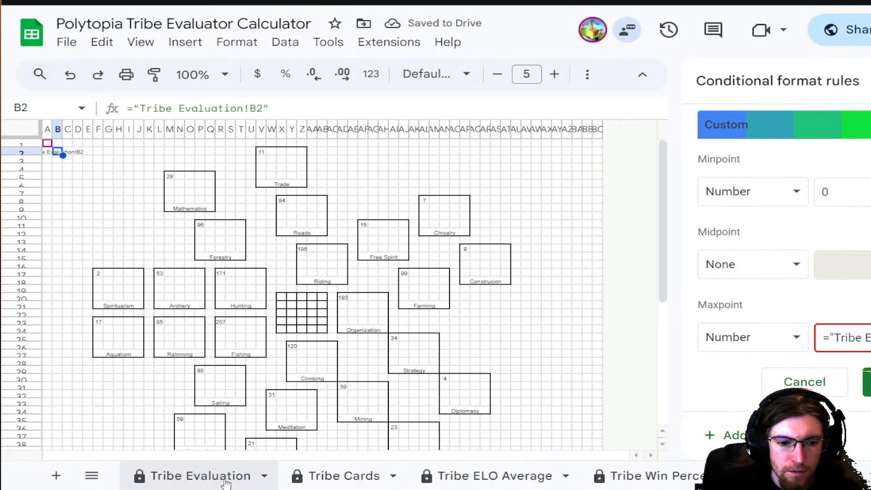
- Look over the Tribe Evaluation sheet, then come back to Tech Tree
{"action": "left_click", "coordinate": [226, 476]}
{"action": "scroll", "coordinate": [482, 480], "scroll_direction": "down", "scroll_amount": 5}
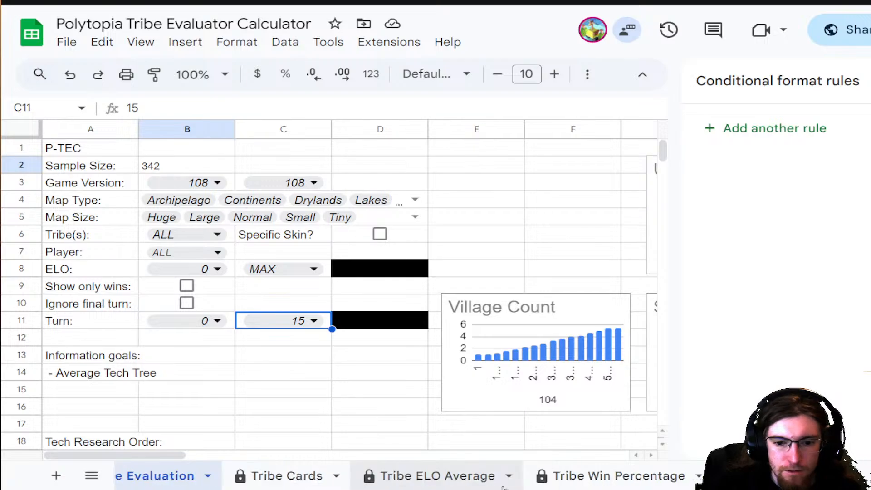
{"action": "scroll", "coordinate": [482, 480], "scroll_direction": "down", "scroll_amount": 8}
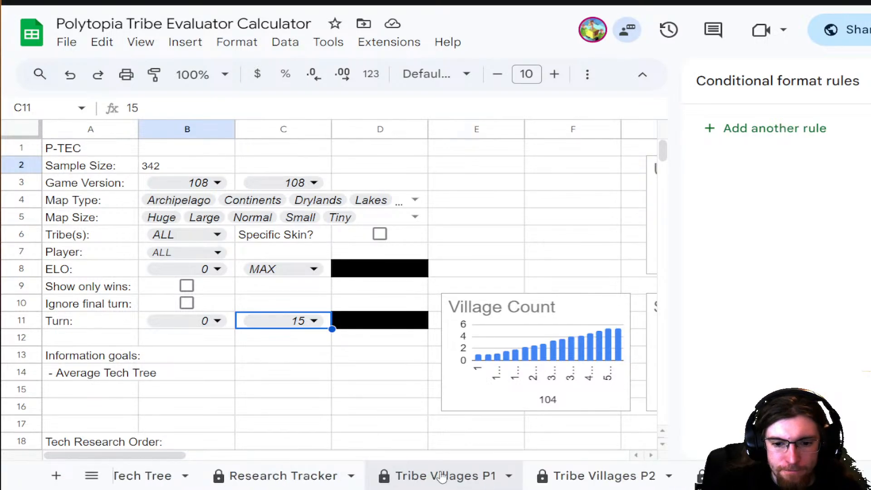
{"action": "scroll", "coordinate": [286, 481], "scroll_direction": "up", "scroll_amount": 2}
{"action": "left_click", "coordinate": [272, 476]}
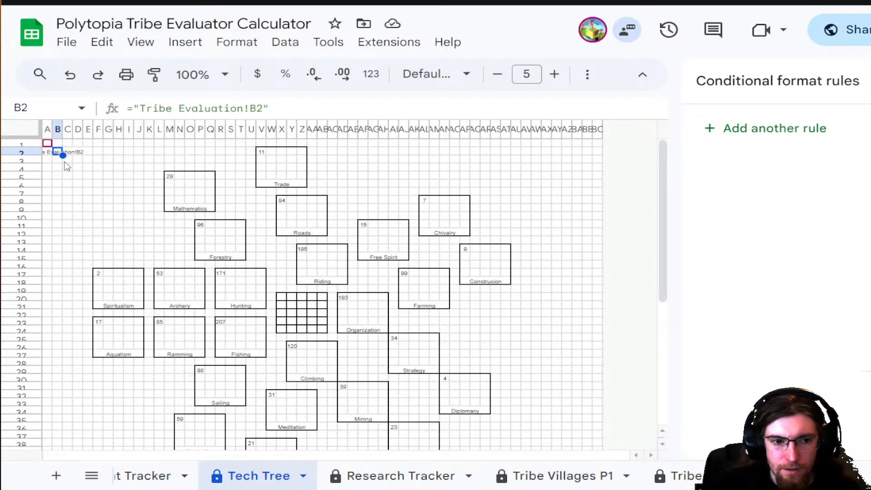
- Replace B2's formula with a reference to the Tribe Evaluation sample size in B2
{"action": "left_click_drag", "start_coordinate": [318, 103], "coordinate": [13, 109]}
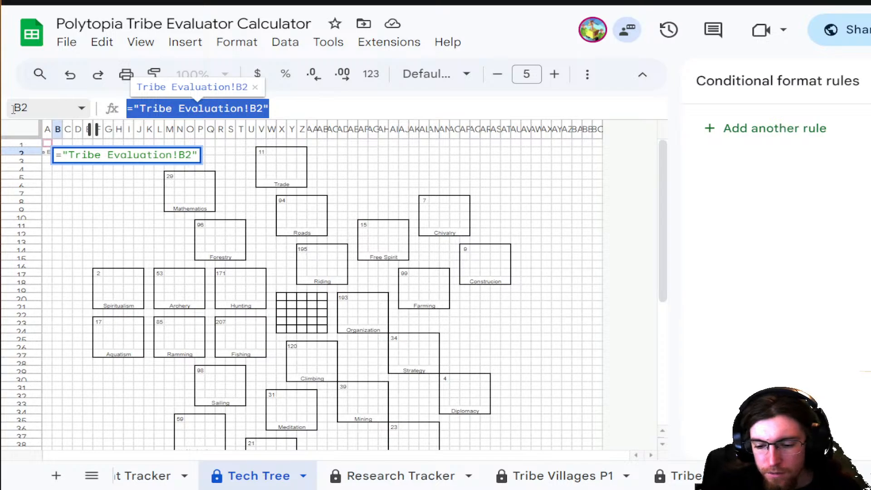
{"action": "type", "text": "="}
{"action": "left_click", "coordinate": [150, 475]}
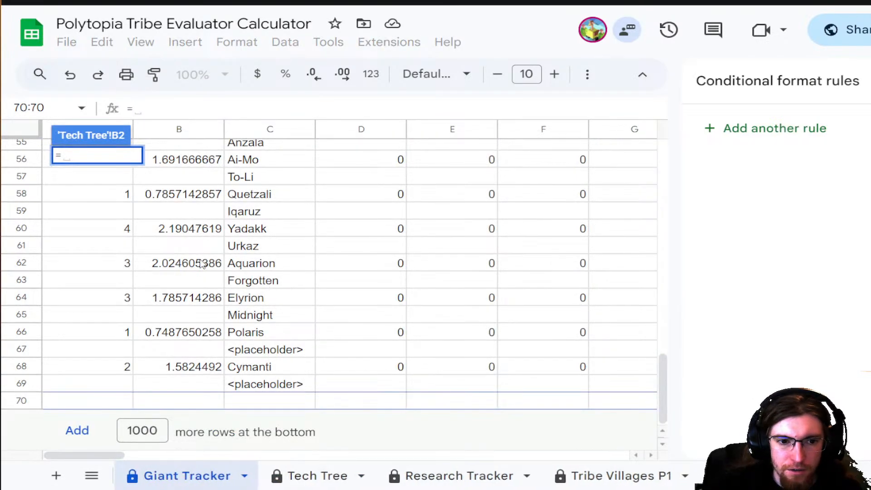
{"action": "scroll", "coordinate": [164, 481], "scroll_direction": "down", "scroll_amount": 3}
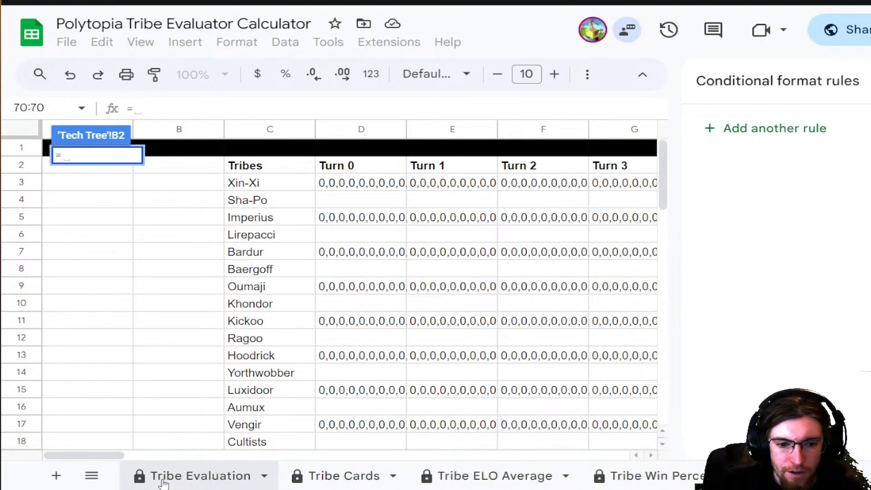
{"action": "left_click", "coordinate": [164, 478]}
{"action": "left_click", "coordinate": [226, 173]}
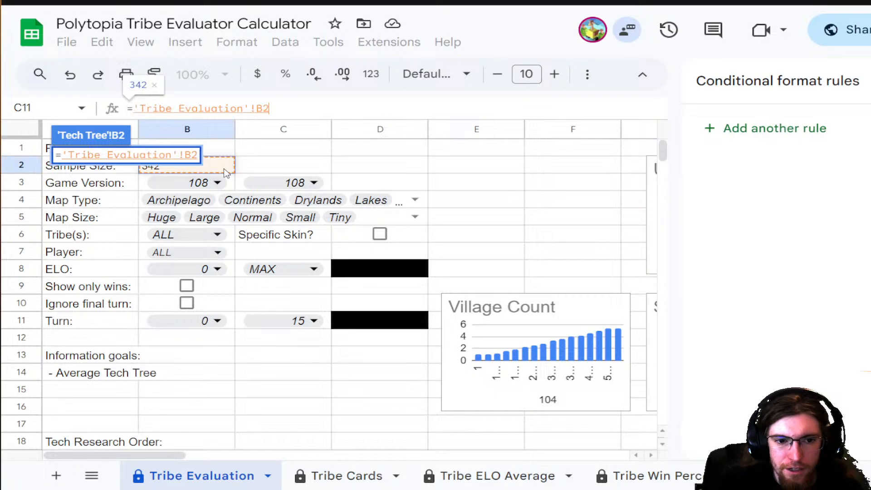
{"action": "key", "text": "Return"}
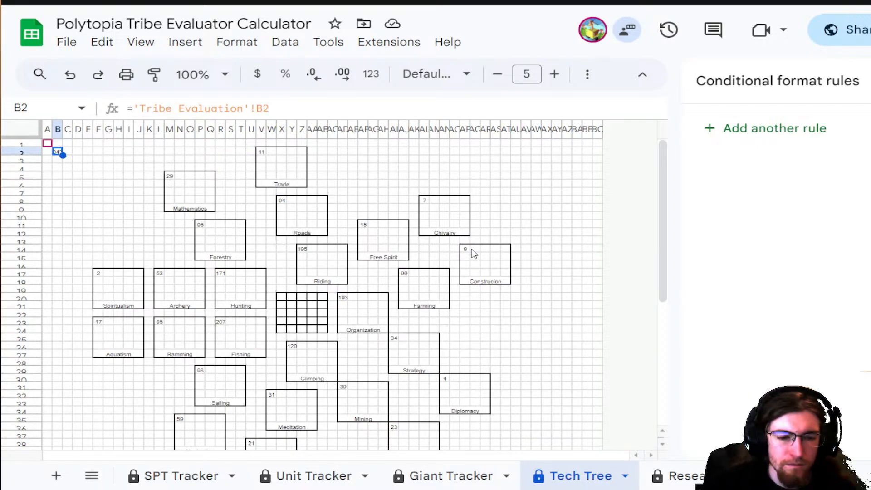
- Undo the B2 reference and earlier edits, then redo the ratio-value removals including Hunting
{"action": "key", "text": "ctrl+z"}
{"action": "key", "text": "ctrl+z"}
{"action": "key", "text": "ctrl+z"}
{"action": "key", "text": "ctrl+z"}
{"action": "key", "text": "ctrl+z"}
{"action": "key", "text": "ctrl+z"}
{"action": "key", "text": "ctrl+z"}
{"action": "key", "text": "ctrl+z"}
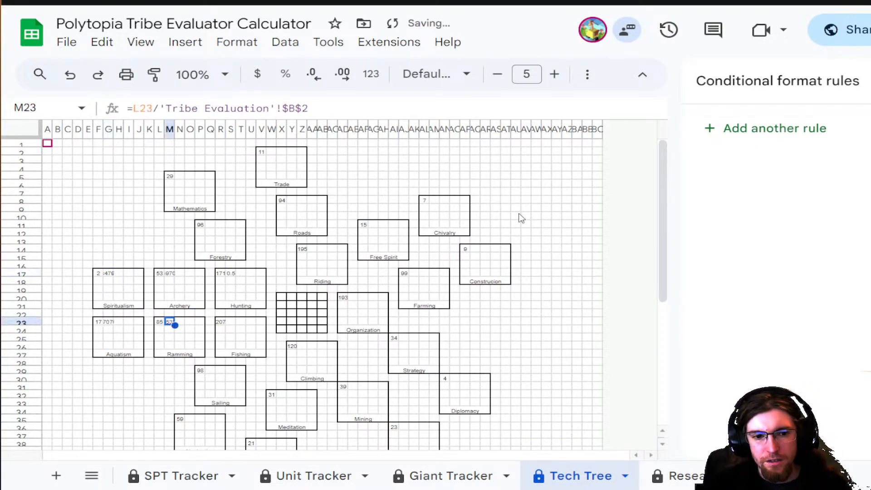
{"action": "key", "text": "ctrl+z"}
{"action": "key", "text": "ctrl+z"}
{"action": "key", "text": "ctrl+z"}
{"action": "key", "text": "ctrl+z"}
{"action": "key", "text": "ctrl+z"}
{"action": "key", "text": "ctrl+z"}
{"action": "key", "text": "ctrl+z"}
{"action": "key", "text": "ctrl+z"}
{"action": "key", "text": "ctrl+z"}
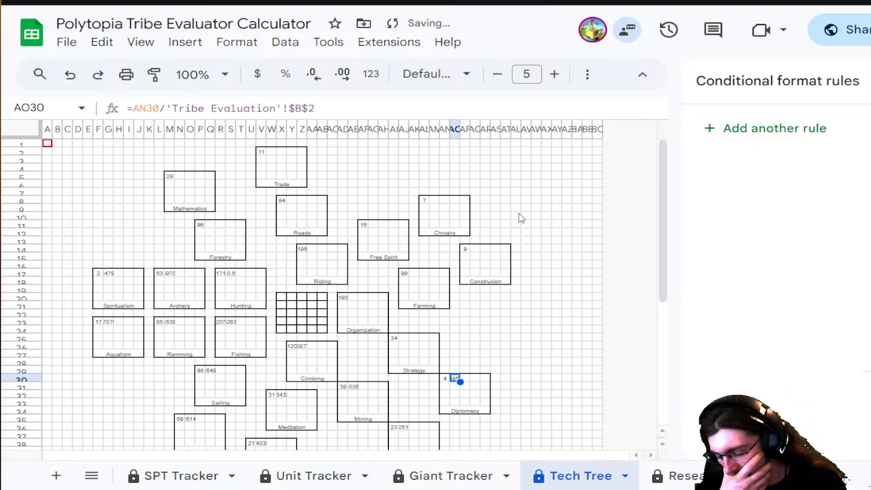
{"action": "key", "text": "ctrl+y"}
{"action": "key", "text": "ctrl+y"}
{"action": "key", "text": "ctrl+y"}
{"action": "key", "text": "ctrl+y"}
{"action": "key", "text": "ctrl+y"}
{"action": "key", "text": "ctrl+y"}
{"action": "key", "text": "ctrl+y"}
{"action": "key", "text": "ctrl+y"}
{"action": "key", "text": "ctrl+y"}
{"action": "key", "text": "ctrl+y"}
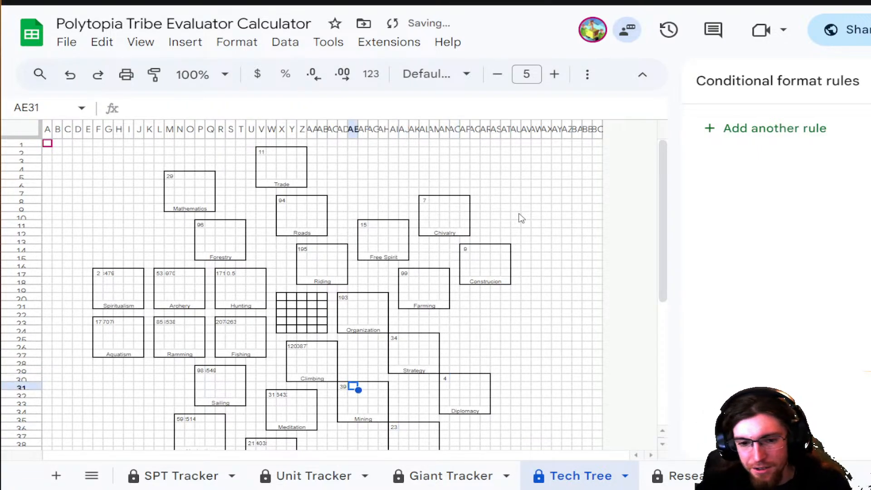
{"action": "key", "text": "ctrl+y"}
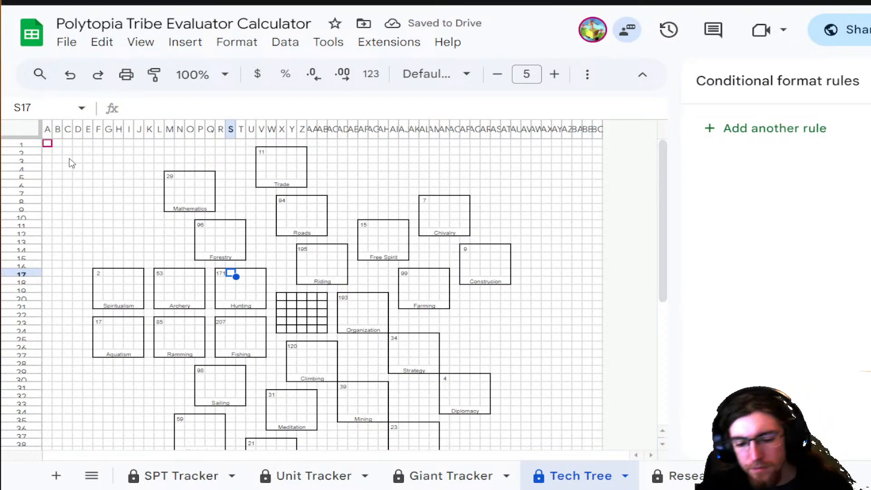
- Restore B2's formula with single quotes, ='Tribe Evaluation'!B2, so it shows 342
{"action": "key", "text": "ctrl+y"}
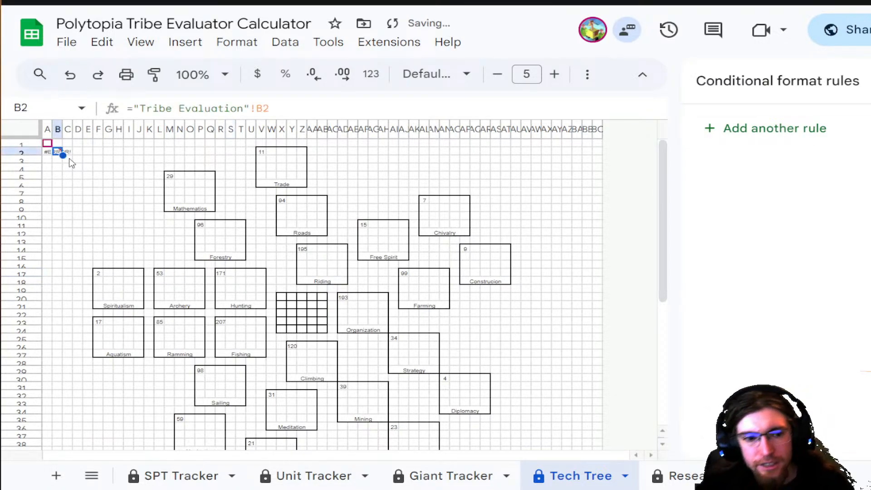
{"action": "left_click", "coordinate": [142, 108]}
{"action": "key", "text": "BackSpace"}
{"action": "type", "text": "'"}
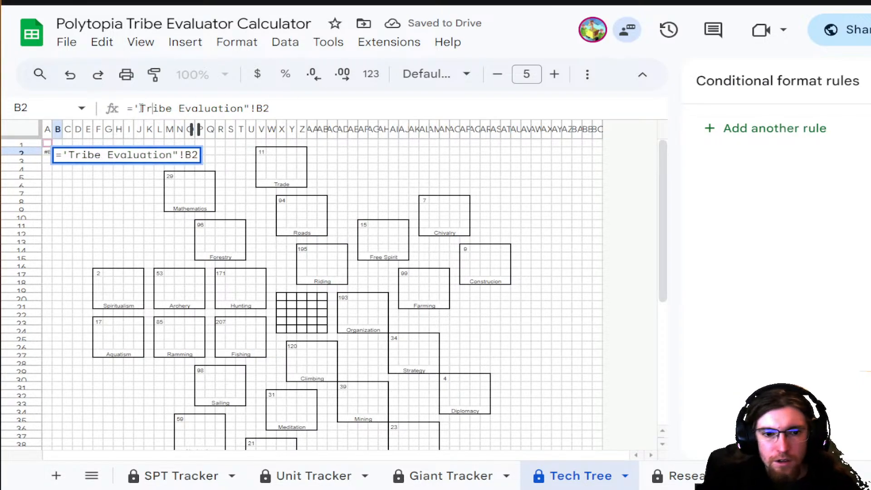
{"action": "key", "text": "BackSpace"}
{"action": "type", "text": "'"}
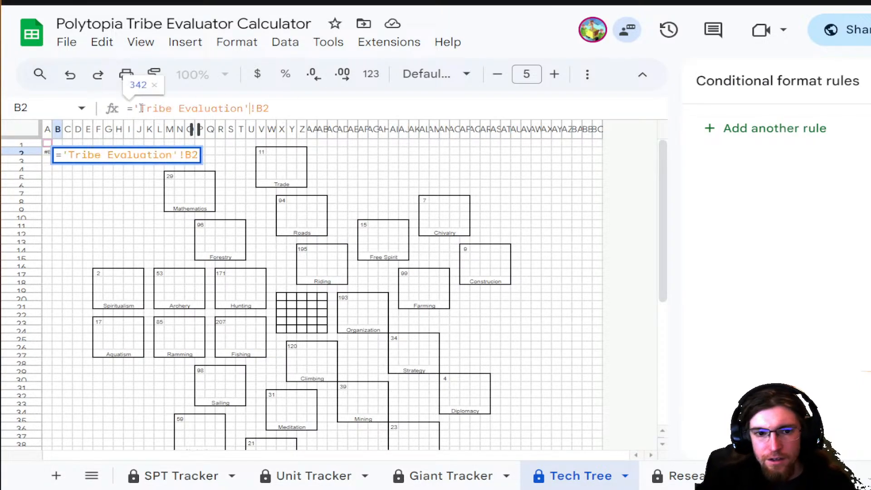
{"action": "key", "text": "Return"}
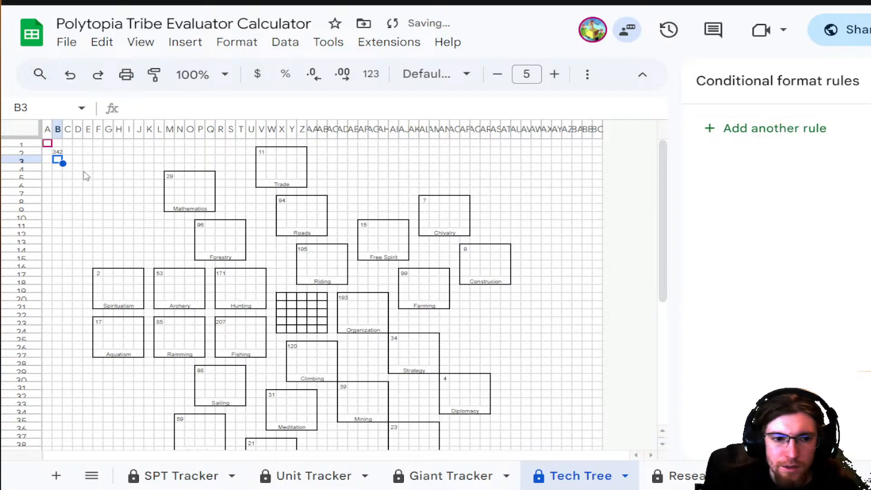
{"action": "left_click", "coordinate": [373, 168]}
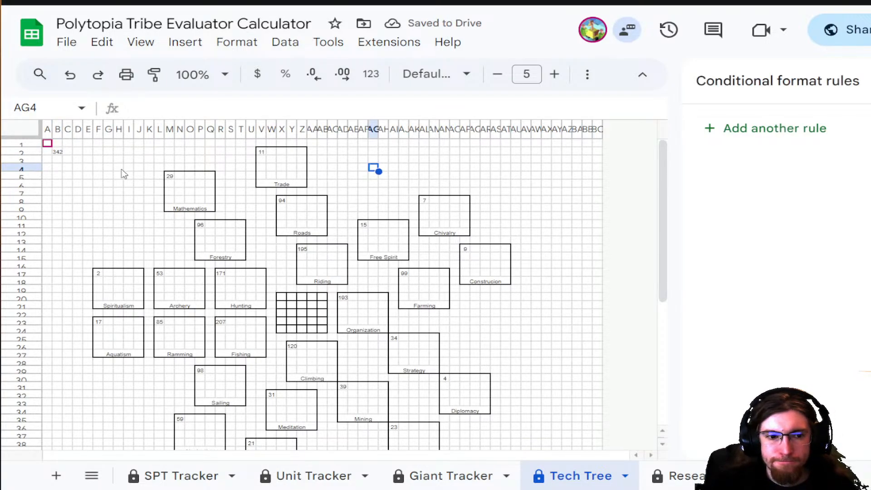
{"action": "left_click_drag", "start_coordinate": [172, 176], "coordinate": [211, 212]}
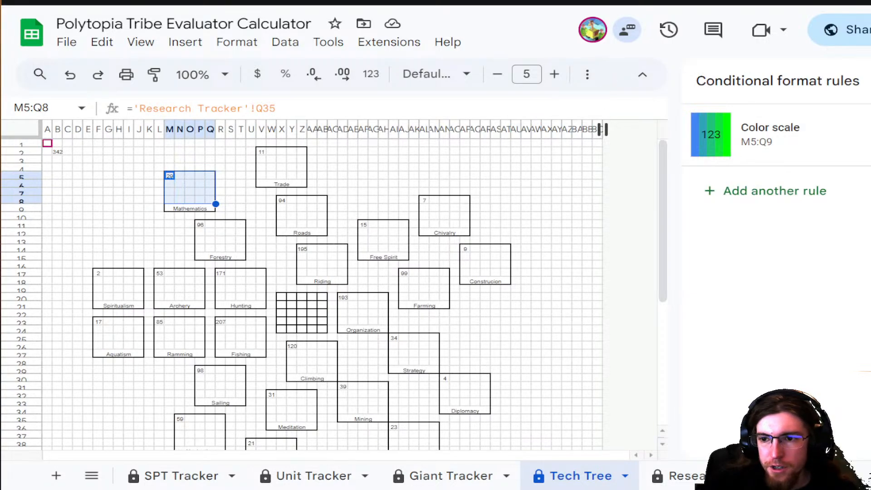
- Merge the count cells of the Mathematics, Trade, Roads, Chivalry, Construction and Farming boxes
{"action": "left_click", "coordinate": [768, 74]}
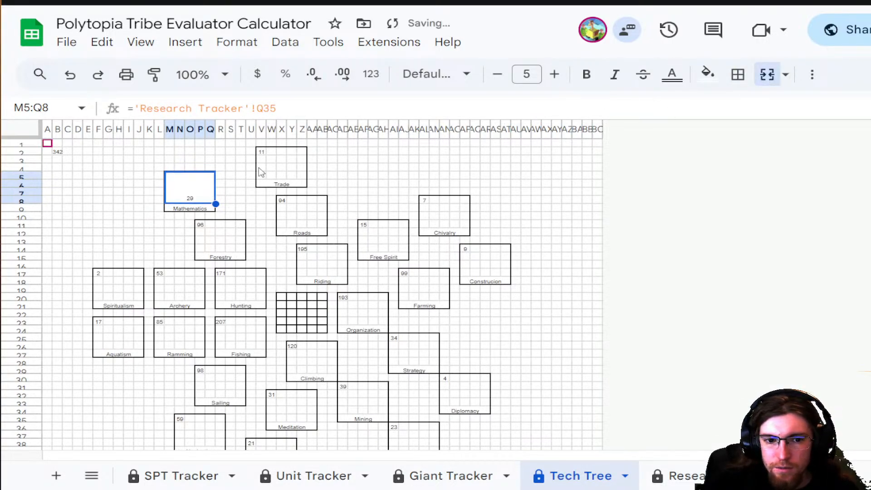
{"action": "left_click_drag", "start_coordinate": [262, 154], "coordinate": [325, 227]}
{"action": "left_click", "coordinate": [768, 74]}
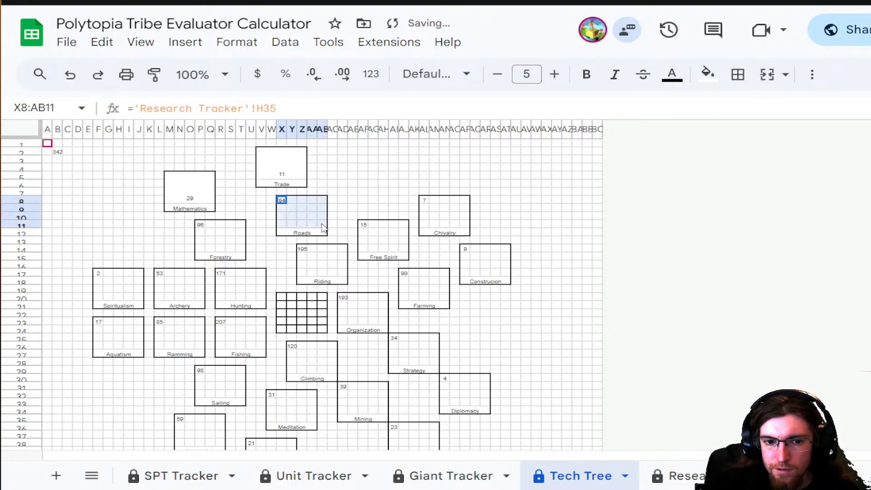
{"action": "left_click", "coordinate": [767, 74]}
{"action": "left_click_drag", "start_coordinate": [427, 203], "coordinate": [507, 276]}
{"action": "left_click", "coordinate": [767, 73]}
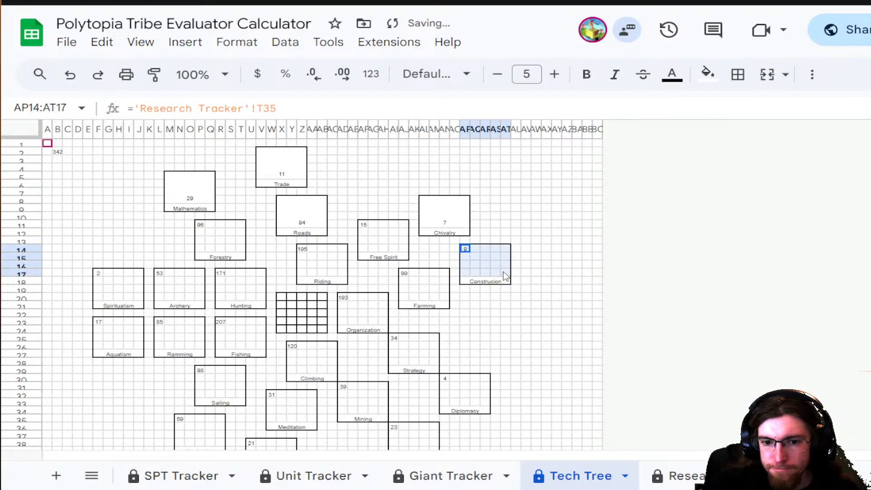
{"action": "left_click", "coordinate": [767, 74]}
{"action": "left_click_drag", "start_coordinate": [403, 272], "coordinate": [449, 300]}
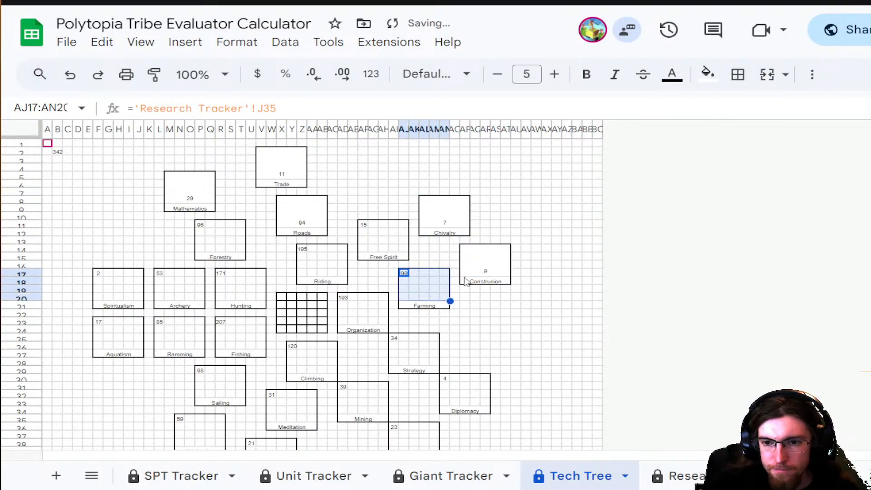
{"action": "left_click", "coordinate": [768, 74]}
- Merge the count cells of the Riding, Organization, Strategy and Diplomacy boxes
{"action": "left_click_drag", "start_coordinate": [310, 256], "coordinate": [490, 407]}
{"action": "left_click", "coordinate": [768, 74]}
{"action": "left_click", "coordinate": [768, 74]}
{"action": "left_click", "coordinate": [768, 74]}
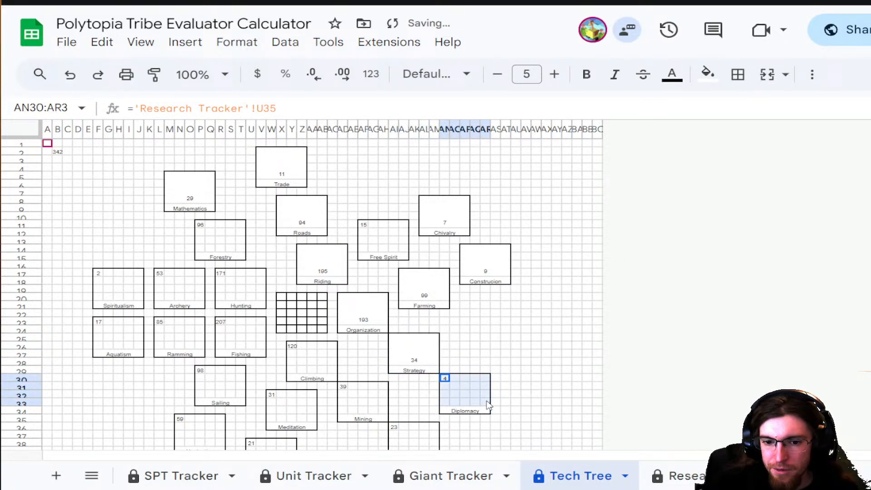
{"action": "left_click", "coordinate": [767, 74]}
- Merge the count cells of the Smithing, Mining, Climbing and Meditation boxes
{"action": "left_click_drag", "start_coordinate": [391, 433], "coordinate": [437, 453]}
{"action": "left_click", "coordinate": [767, 74]}
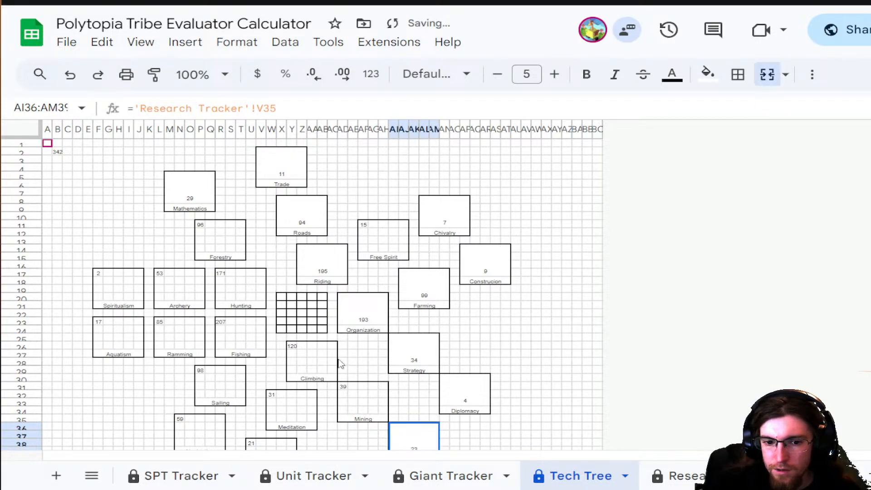
{"action": "left_click_drag", "start_coordinate": [348, 386], "coordinate": [389, 414]}
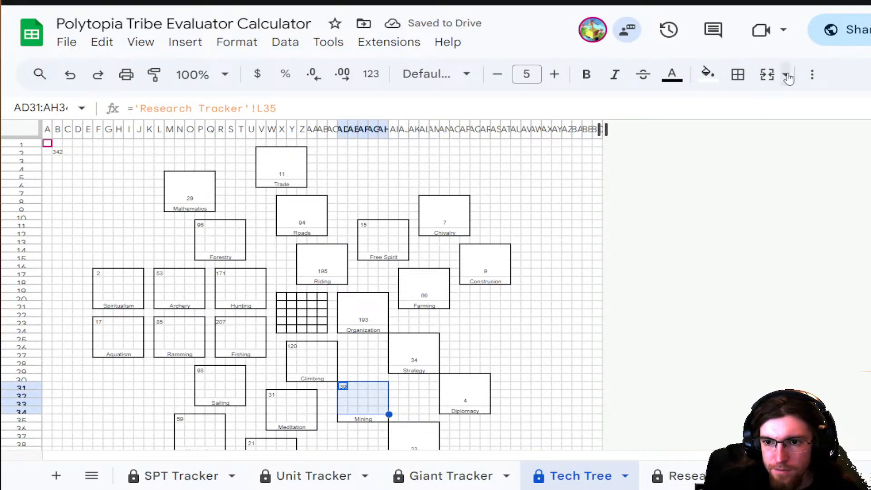
{"action": "left_click", "coordinate": [767, 74]}
{"action": "left_click_drag", "start_coordinate": [293, 346], "coordinate": [335, 372]}
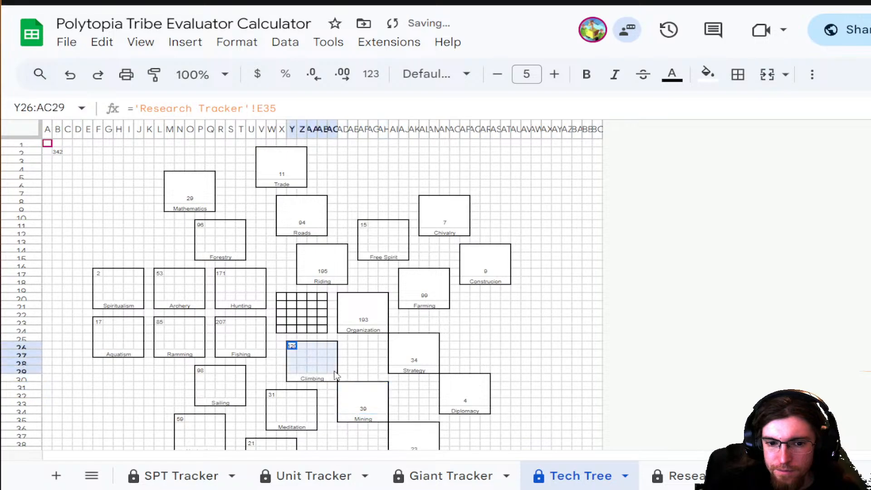
{"action": "left_click", "coordinate": [767, 74]}
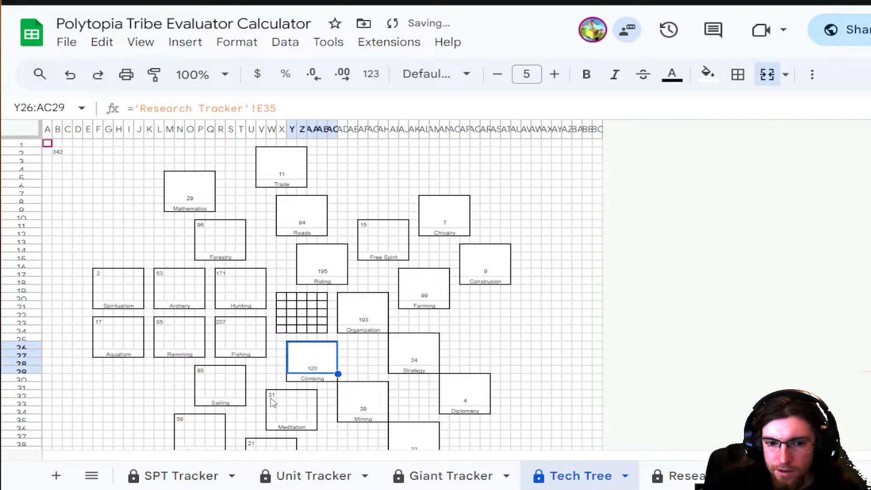
{"action": "left_click_drag", "start_coordinate": [270, 393], "coordinate": [315, 421]}
{"action": "left_click", "coordinate": [767, 74]}
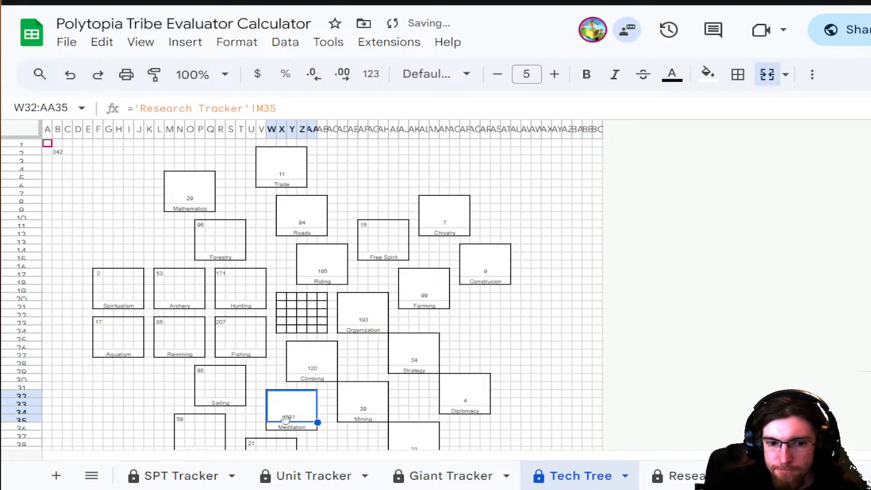
{"action": "scroll", "coordinate": [285, 417], "scroll_direction": "down", "scroll_amount": 3}
{"action": "left_click_drag", "start_coordinate": [251, 281], "coordinate": [292, 310]}
{"action": "scroll", "coordinate": [222, 323], "scroll_direction": "up", "scroll_amount": 3}
{"action": "scroll", "coordinate": [224, 325], "scroll_direction": "down", "scroll_amount": 1}
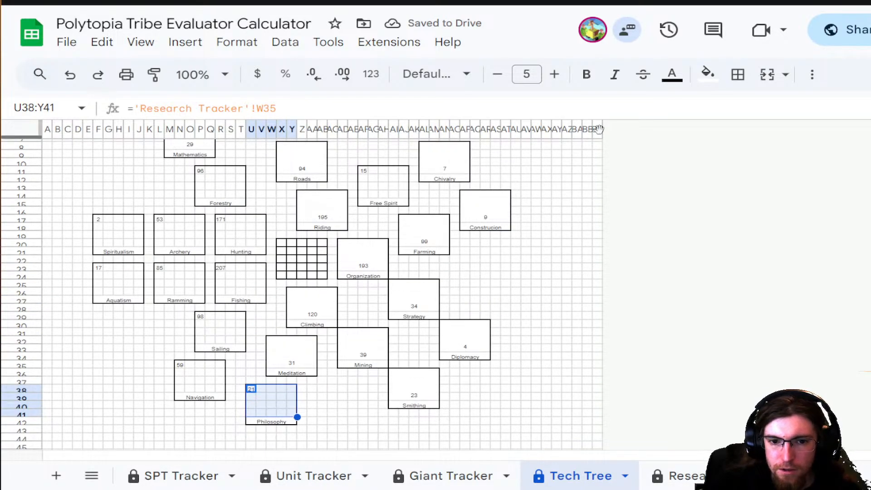
- Merge the count cells of the Philosophy, Free Spirit, Navigation and Sailing boxes
{"action": "left_click", "coordinate": [768, 74]}
{"action": "left_click_drag", "start_coordinate": [363, 178], "coordinate": [407, 199]}
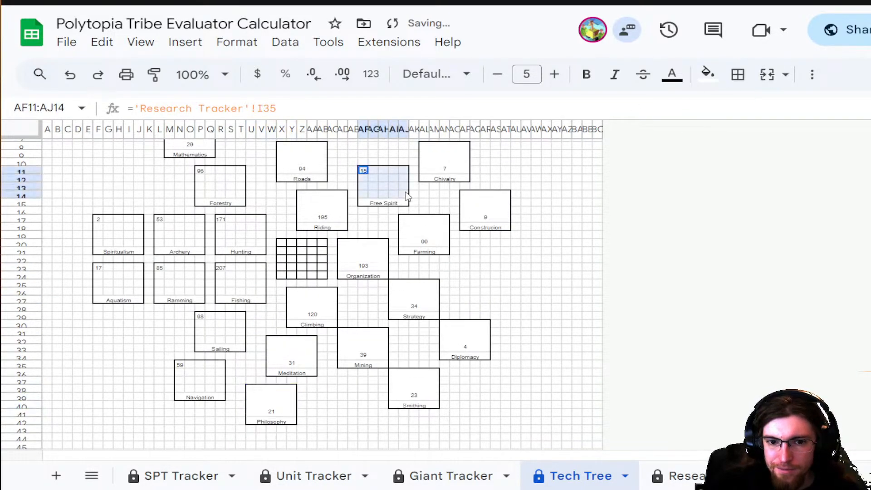
{"action": "left_click", "coordinate": [768, 74]}
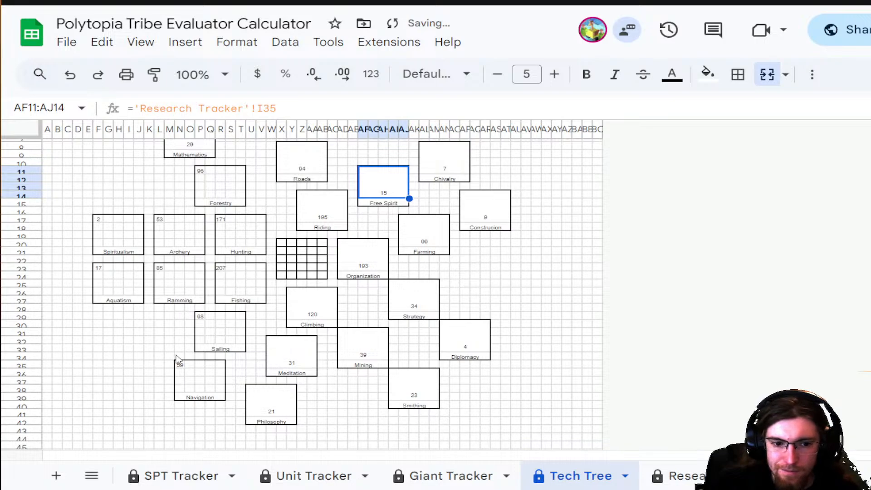
{"action": "left_click_drag", "start_coordinate": [179, 369], "coordinate": [221, 391]}
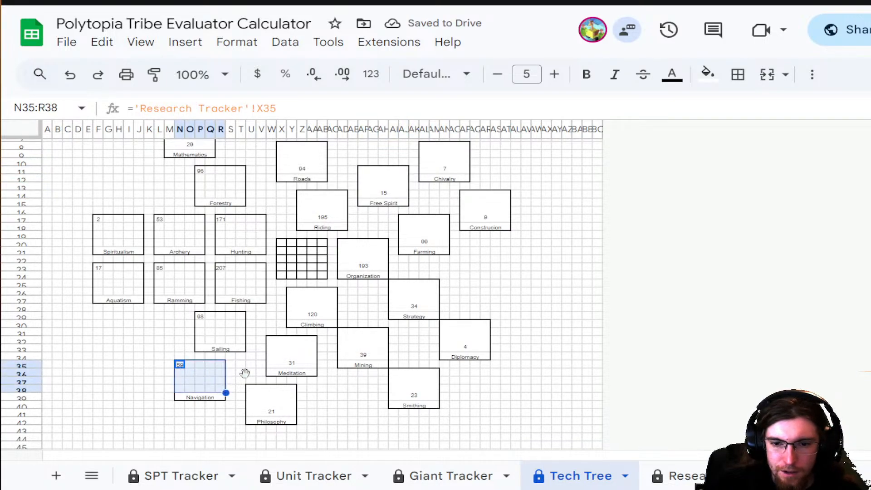
{"action": "left_click", "coordinate": [766, 74]}
{"action": "left_click_drag", "start_coordinate": [207, 324], "coordinate": [243, 344]}
{"action": "left_click", "coordinate": [770, 80]}
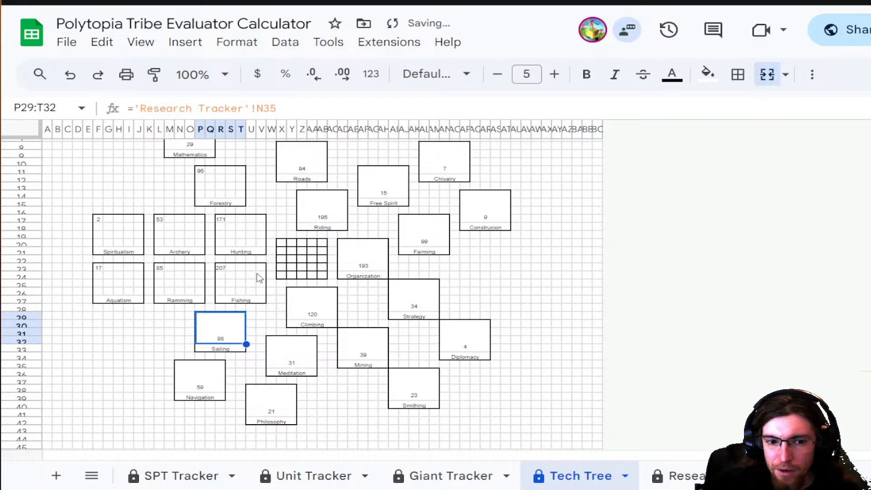
{"action": "scroll", "coordinate": [221, 281], "scroll_direction": "up", "scroll_amount": 3}
- Merge the Fishing (207), Ramming (85) and Aquatism (17) box cells
{"action": "left_click_drag", "start_coordinate": [220, 322], "coordinate": [265, 349]}
{"action": "left_click", "coordinate": [769, 74]}
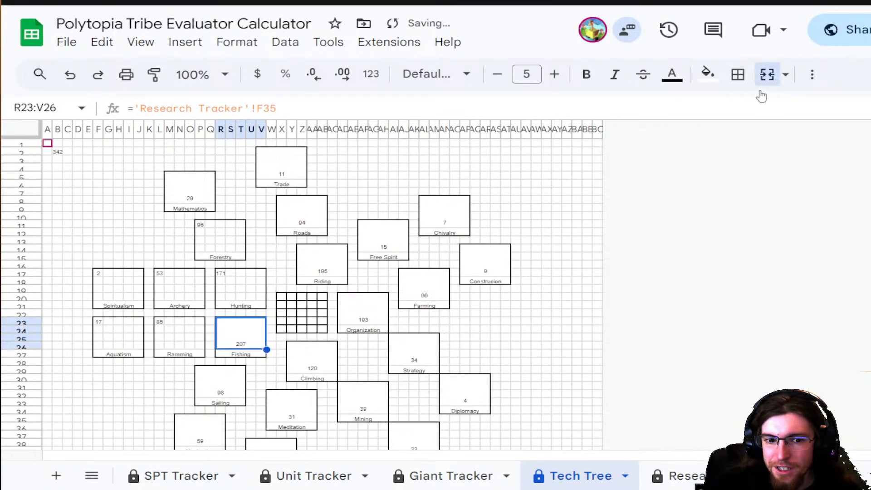
{"action": "left_click_drag", "start_coordinate": [159, 322], "coordinate": [205, 351]}
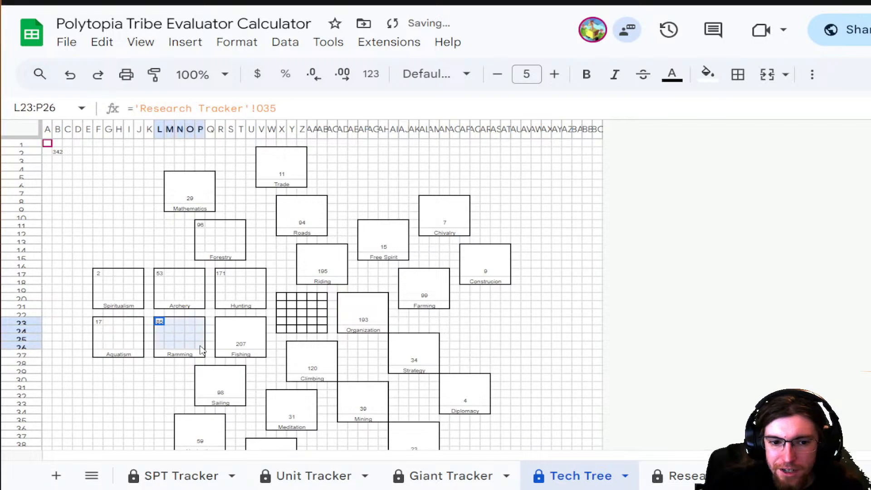
{"action": "left_click", "coordinate": [768, 75]}
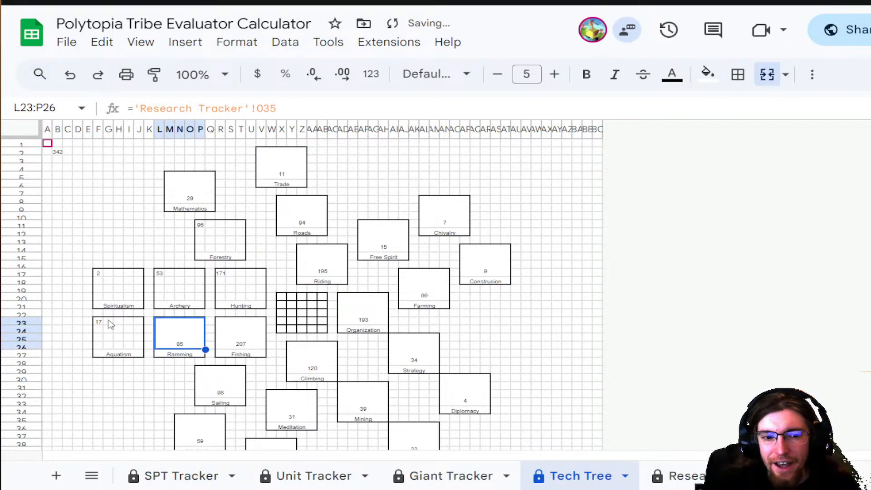
{"action": "left_click_drag", "start_coordinate": [97, 321], "coordinate": [143, 349]}
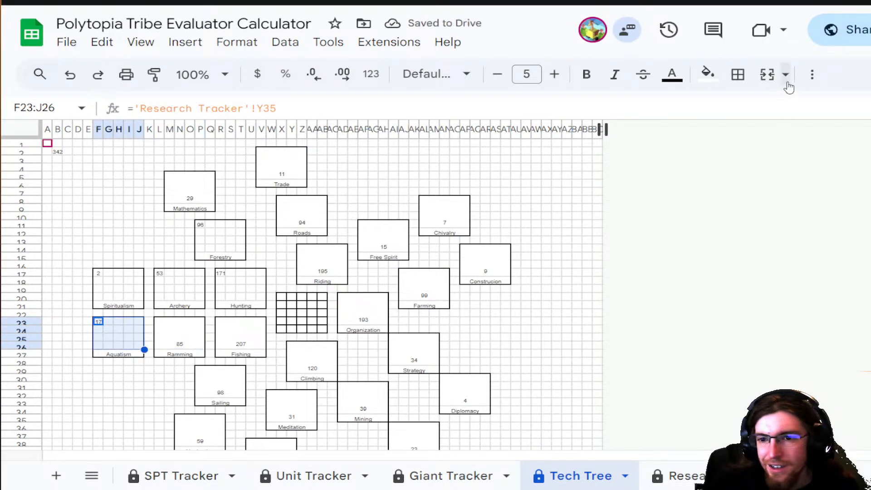
{"action": "left_click", "coordinate": [774, 80]}
- Merge the Spiritualism (2), Archery (53), Hunting (171) and Forestry (96) box cells
{"action": "left_click_drag", "start_coordinate": [98, 274], "coordinate": [146, 307]}
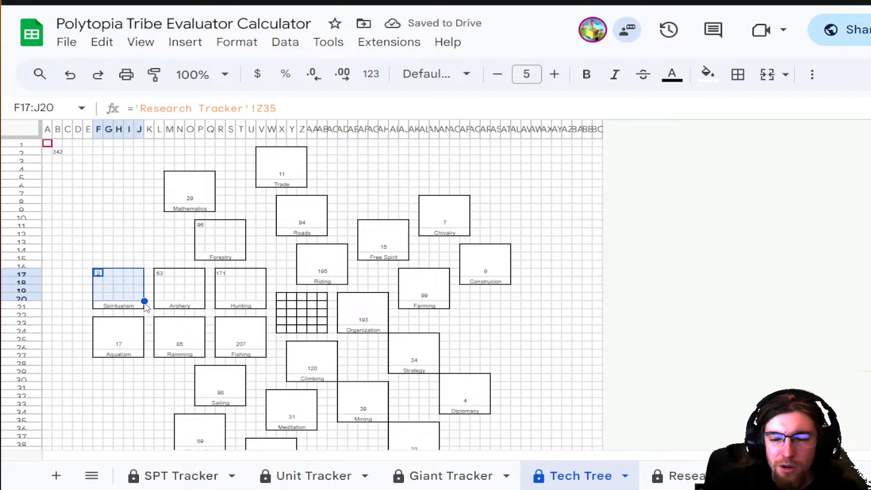
{"action": "left_click", "coordinate": [766, 74]}
{"action": "left_click_drag", "start_coordinate": [162, 277], "coordinate": [266, 300]}
{"action": "left_click", "coordinate": [767, 74]}
{"action": "left_click", "coordinate": [767, 74]}
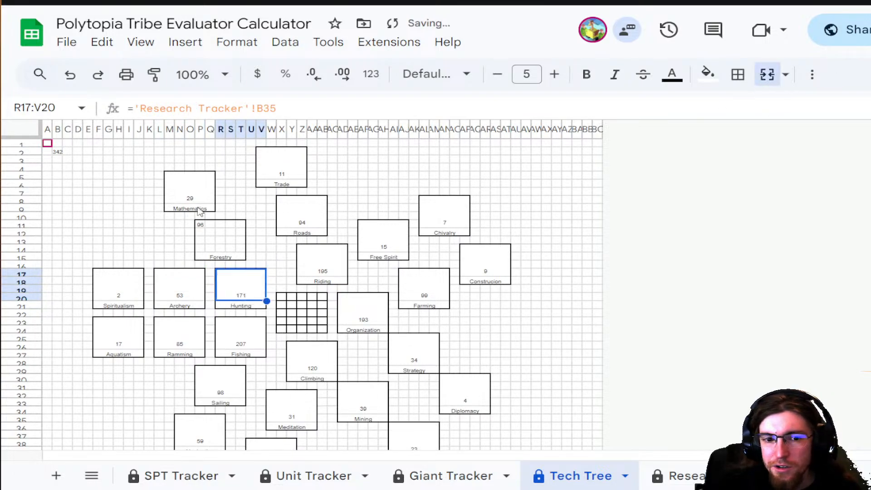
{"action": "left_click_drag", "start_coordinate": [201, 226], "coordinate": [253, 255]}
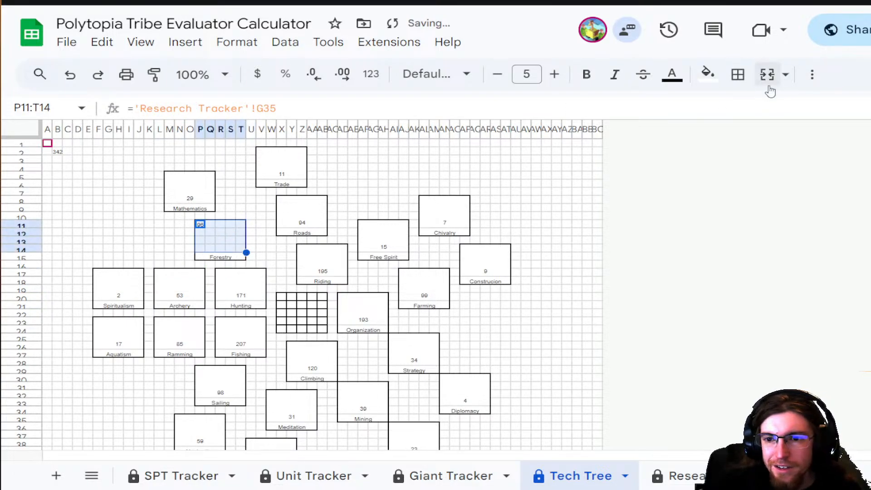
{"action": "left_click", "coordinate": [767, 75]}
{"action": "scroll", "coordinate": [247, 485], "scroll_direction": "up", "scroll_amount": 3}
{"action": "scroll", "coordinate": [247, 485], "scroll_direction": "up", "scroll_amount": 5}
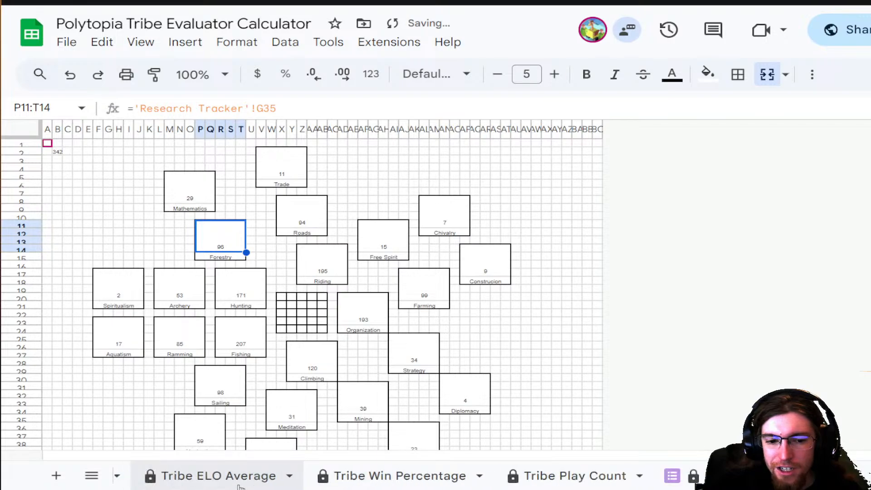
- Open the Tribe Evaluation sheet, check that the Player filter in B7 stays at ALL, and scroll down to the charts
{"action": "left_click", "coordinate": [237, 485]}
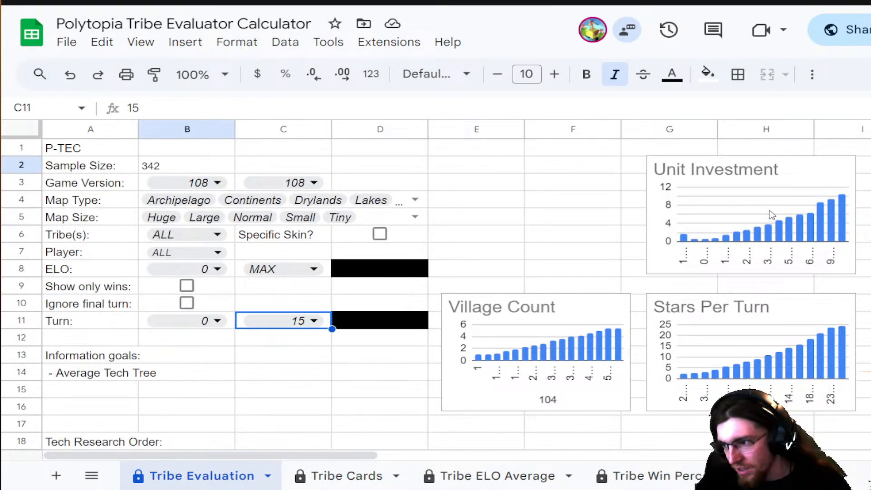
{"action": "left_click", "coordinate": [310, 343]}
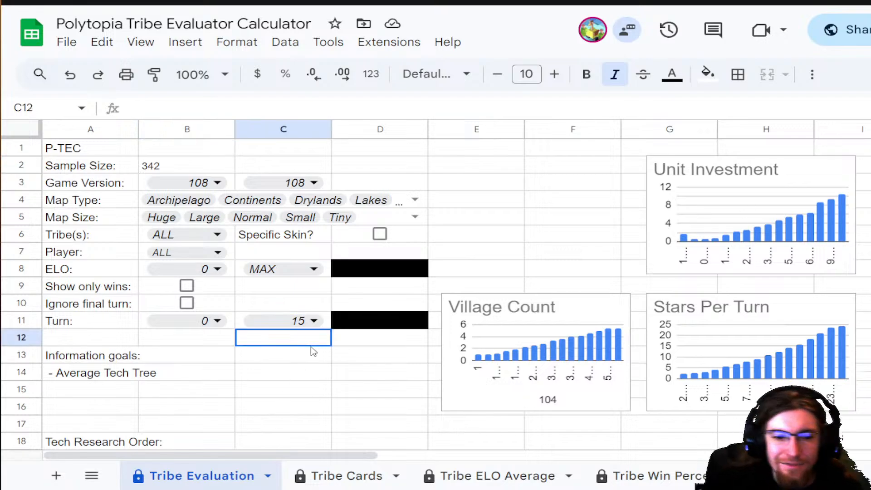
{"action": "double_click", "coordinate": [190, 253]}
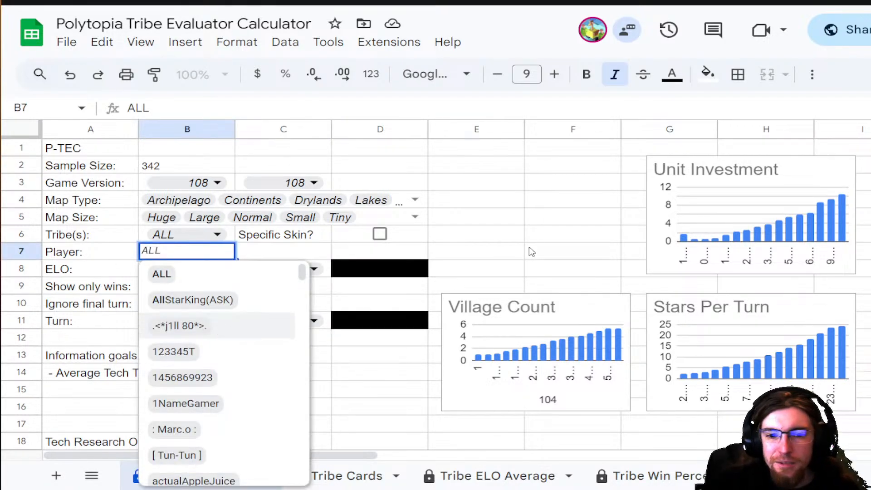
{"action": "left_click", "coordinate": [540, 234]}
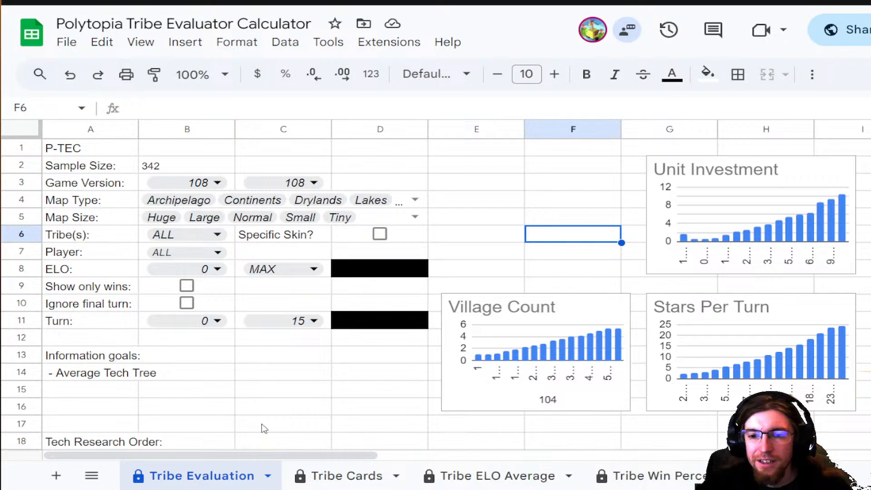
{"action": "scroll", "coordinate": [349, 476], "scroll_direction": "down", "scroll_amount": 3}
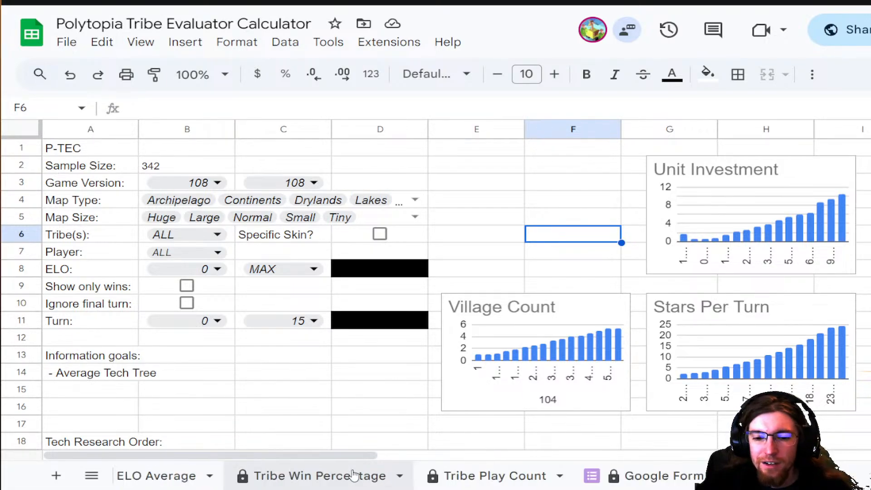
{"action": "scroll", "coordinate": [354, 474], "scroll_direction": "down", "scroll_amount": 5}
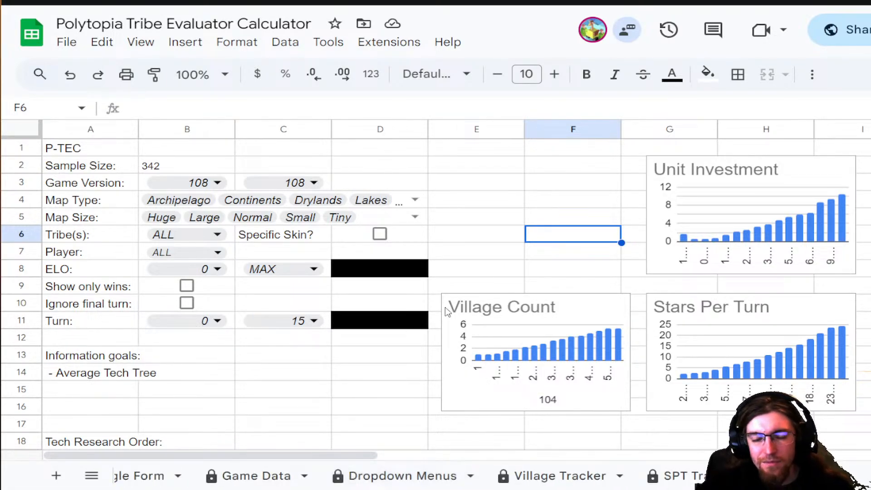
{"action": "scroll", "coordinate": [459, 479], "scroll_direction": "down", "scroll_amount": 4}
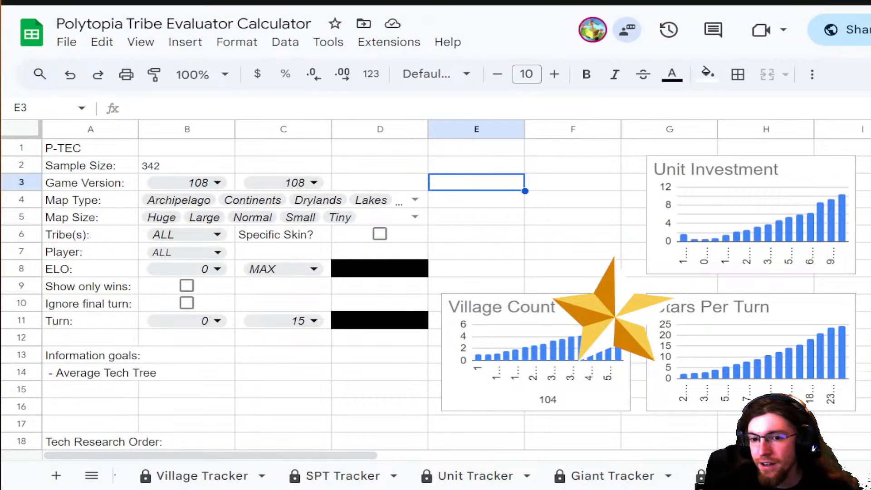
- Move the gold star image up to cover E2:F8, beside the Unit Investment chart and above Village Count
{"action": "left_click_drag", "start_coordinate": [615, 312], "coordinate": [537, 217]}
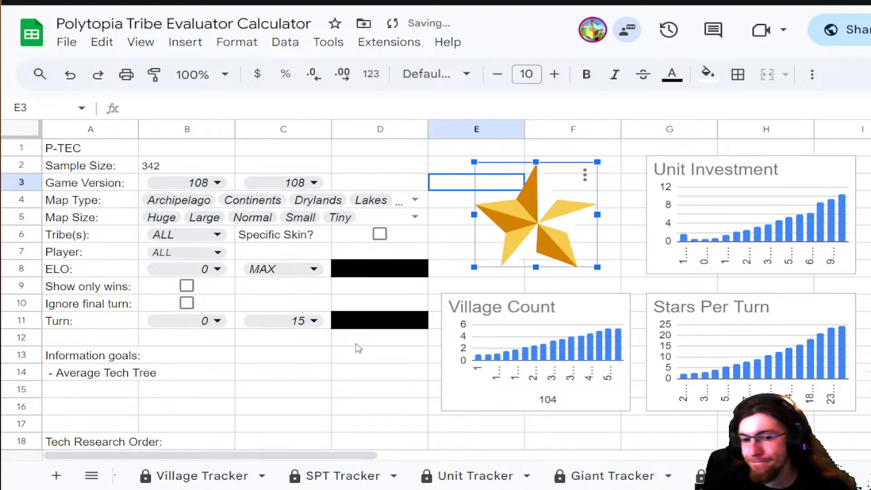
{"action": "left_click", "coordinate": [354, 401]}
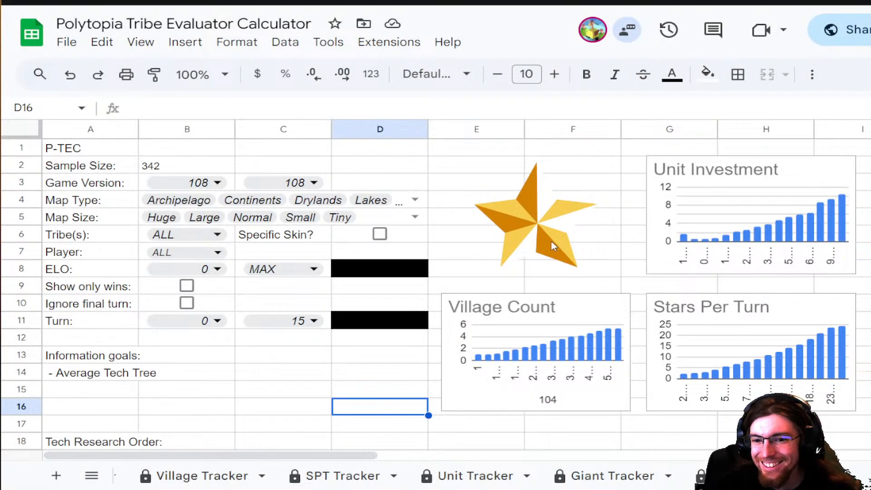
{"action": "right_click", "coordinate": [619, 268]}
{"action": "mouse_move", "coordinate": [730, 269]}
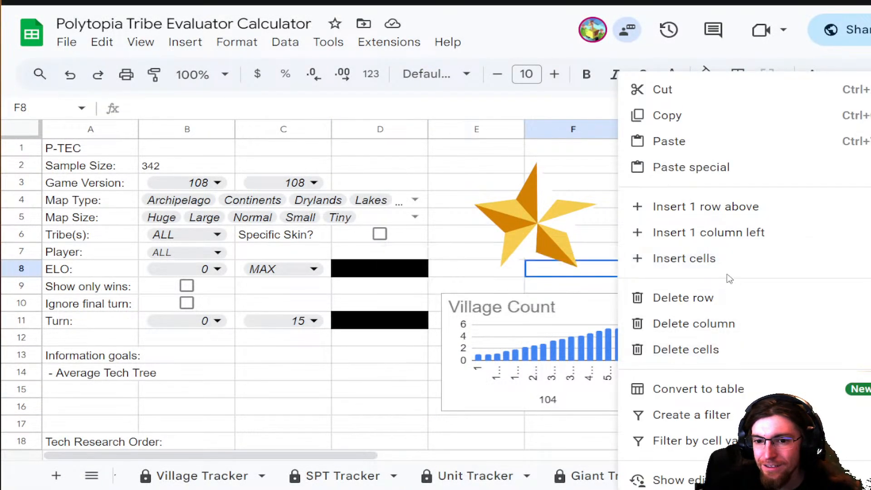
{"action": "scroll", "coordinate": [749, 286], "scroll_direction": "down", "scroll_amount": 3}
- Insert the tribe-head image file as an image over cells
{"action": "mouse_move", "coordinate": [768, 168]}
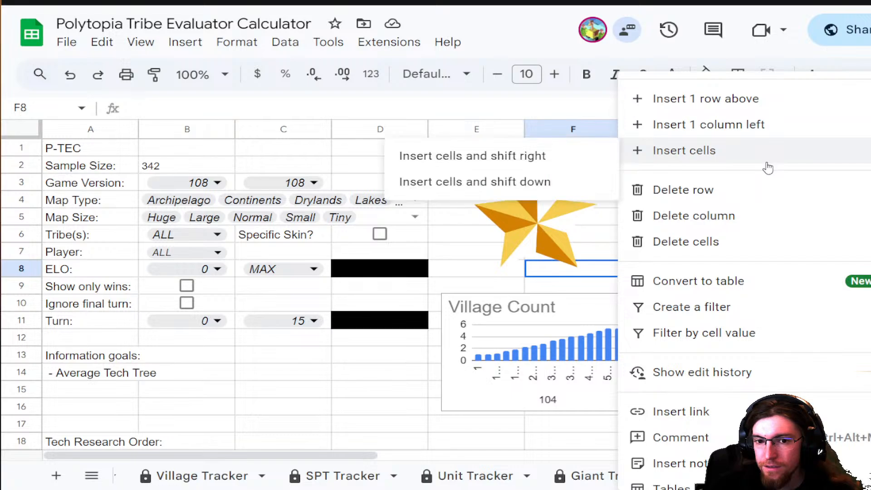
{"action": "scroll", "coordinate": [794, 247], "scroll_direction": "down", "scroll_amount": 3}
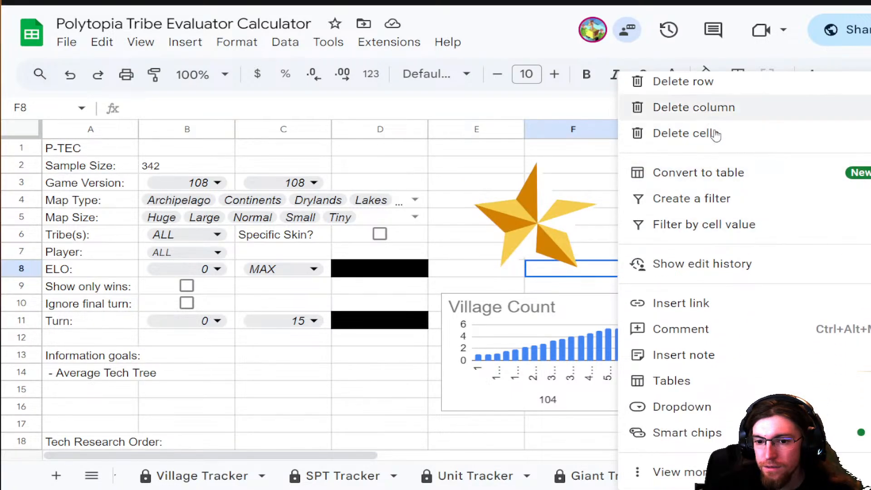
{"action": "left_click", "coordinate": [184, 42]}
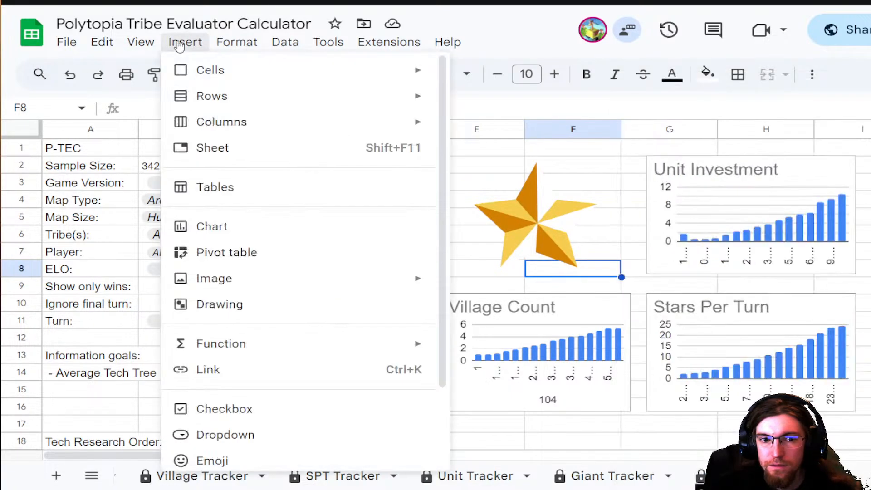
{"action": "mouse_move", "coordinate": [248, 283]}
{"action": "left_click", "coordinate": [525, 309]}
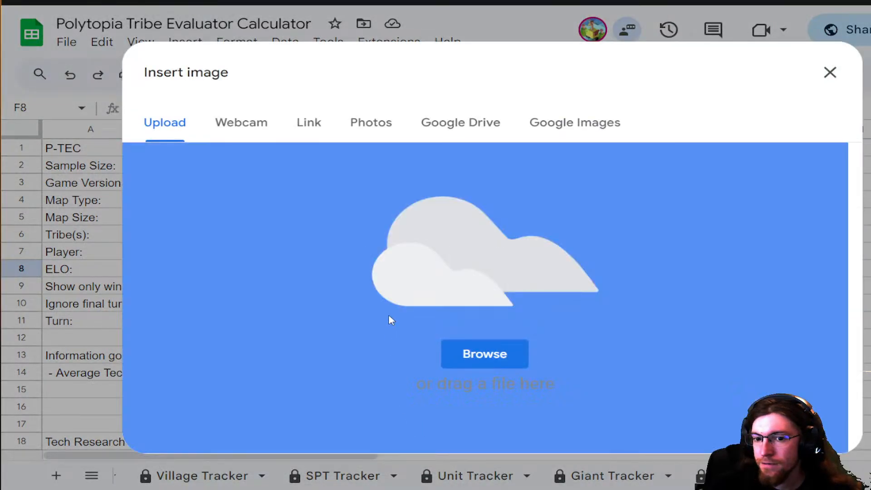
{"action": "left_click_drag", "start_coordinate": [389, 317], "coordinate": [400, 267]}
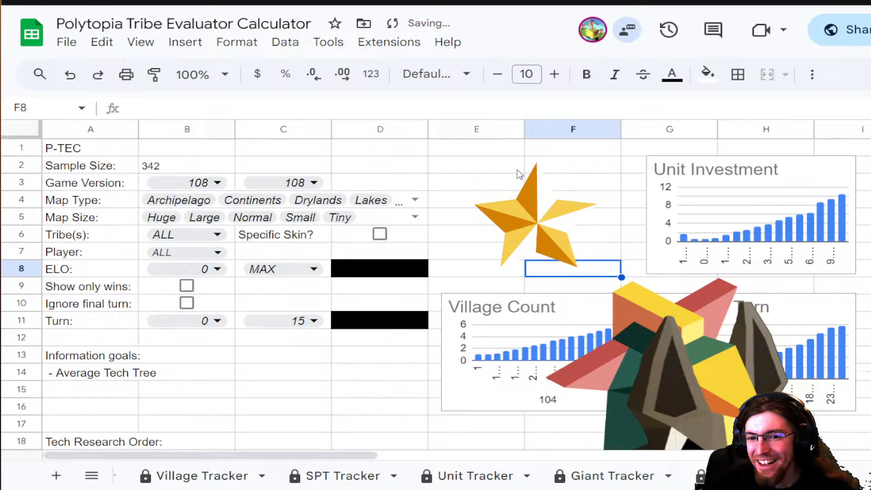
- Delete the star, then shrink the wolf-head image to about half size above the Village Count chart
{"action": "left_click", "coordinate": [530, 220]}
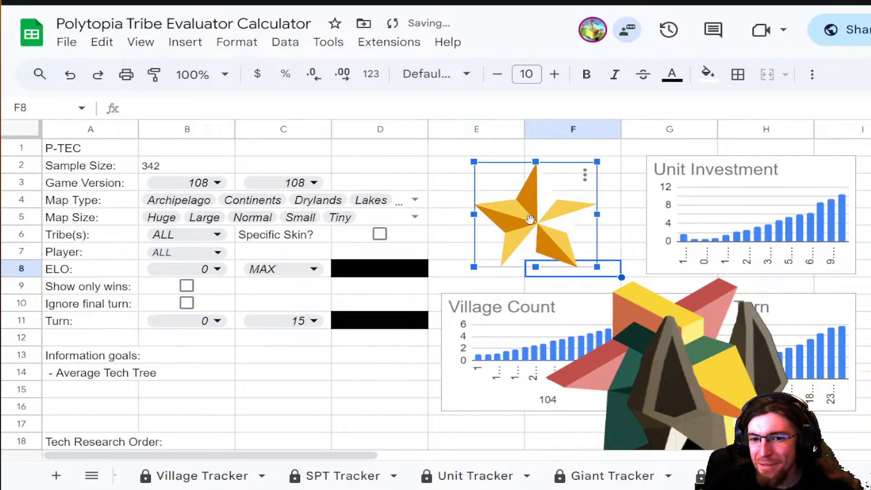
{"action": "key", "text": "Delete"}
{"action": "left_click_drag", "start_coordinate": [631, 326], "coordinate": [480, 158]}
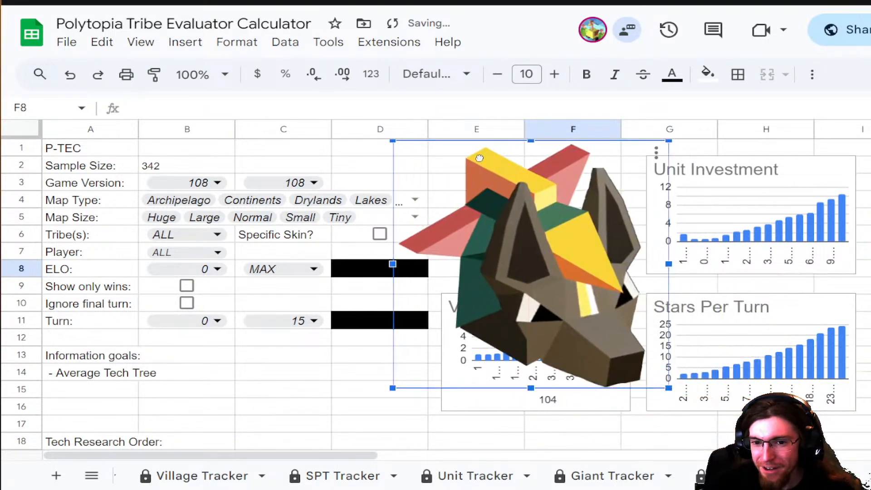
{"action": "left_click_drag", "start_coordinate": [668, 388], "coordinate": [533, 267]}
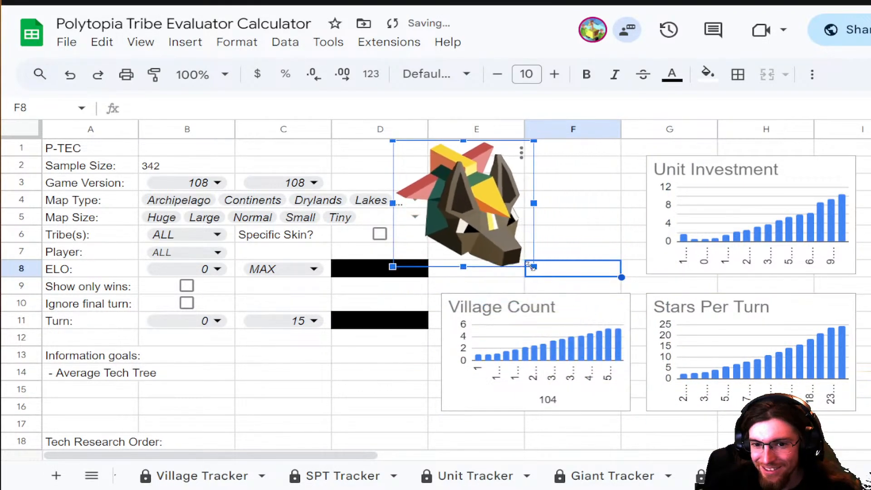
{"action": "left_click_drag", "start_coordinate": [456, 217], "coordinate": [528, 228]}
{"action": "left_click", "coordinate": [864, 268]}
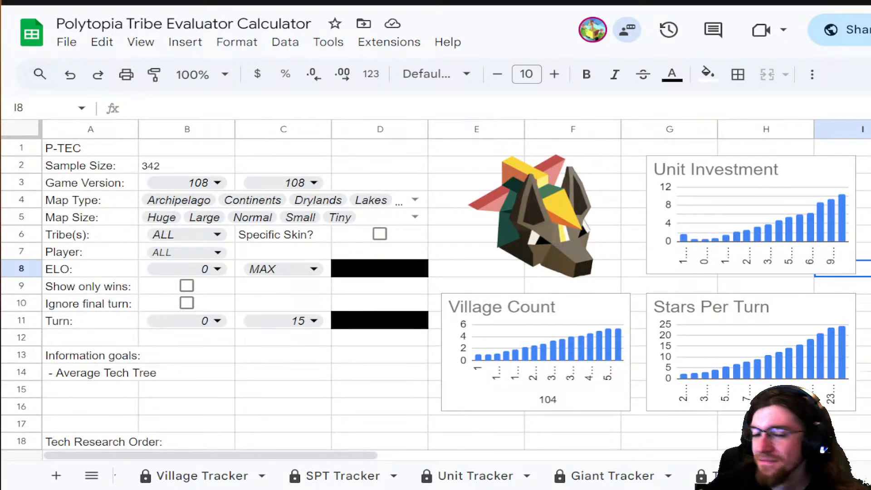
{"action": "scroll", "coordinate": [436, 290], "scroll_direction": "down", "scroll_amount": 2}
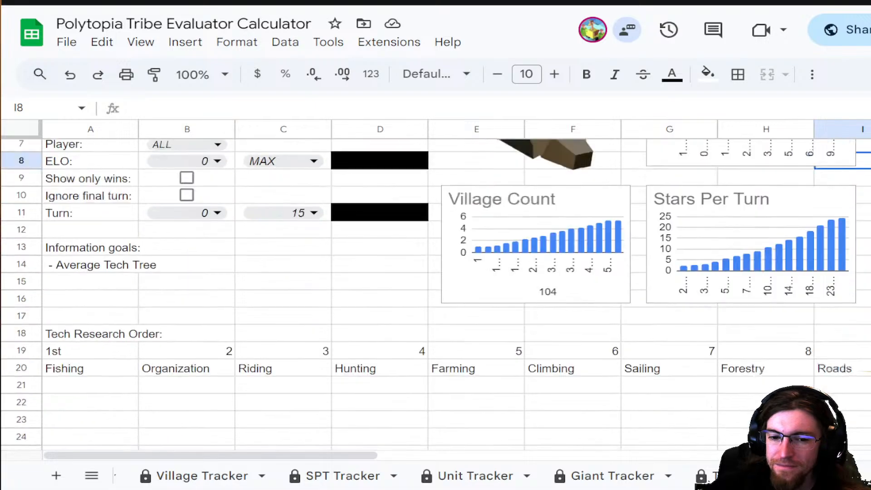
{"action": "scroll", "coordinate": [436, 291], "scroll_direction": "up", "scroll_amount": 2}
{"action": "scroll", "coordinate": [474, 476], "scroll_direction": "down", "scroll_amount": 6}
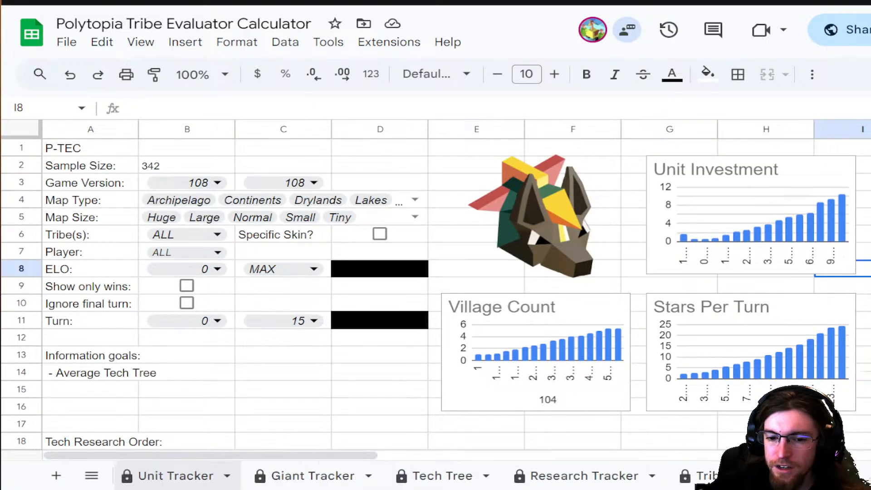
{"action": "scroll", "coordinate": [475, 475], "scroll_direction": "down", "scroll_amount": 3}
{"action": "scroll", "coordinate": [474, 476], "scroll_direction": "up", "scroll_amount": 15}
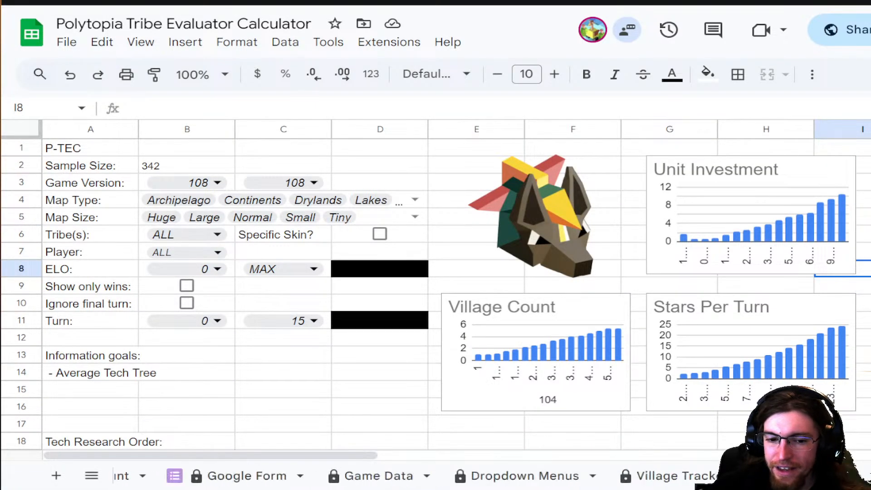
{"action": "left_click", "coordinate": [348, 475]}
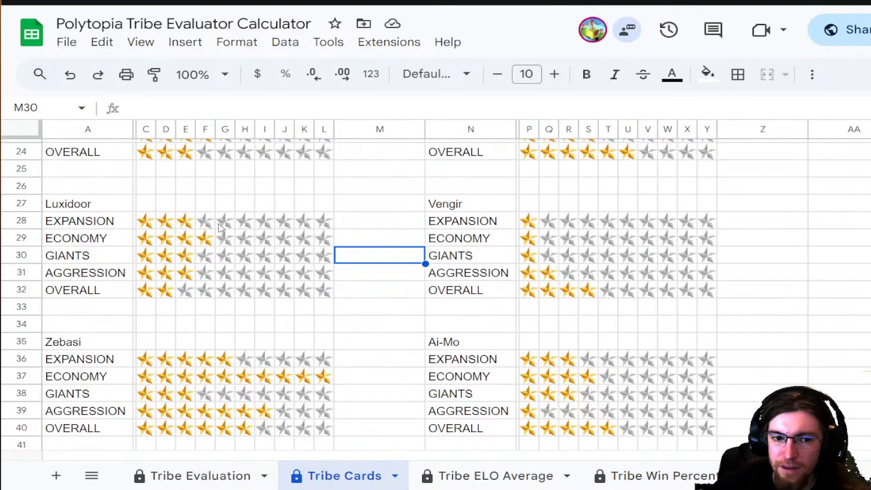
{"action": "left_click", "coordinate": [148, 226]}
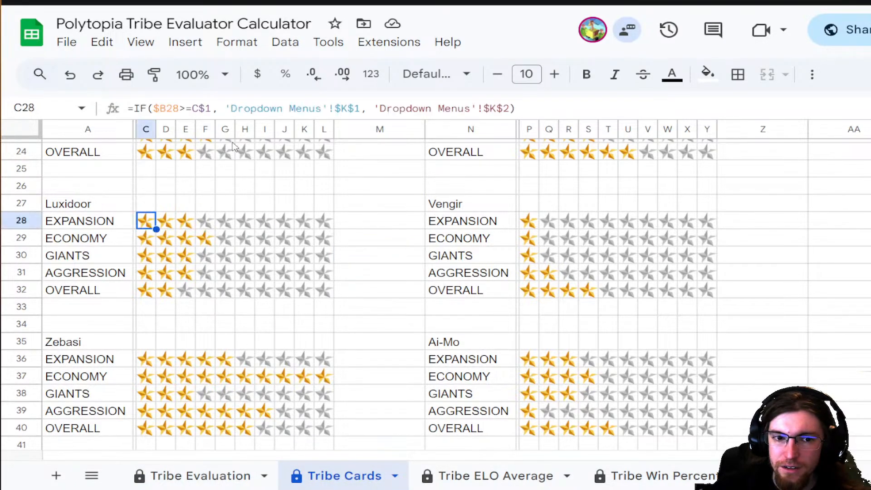
{"action": "left_click", "coordinate": [226, 108]}
{"action": "left_click", "coordinate": [547, 113]}
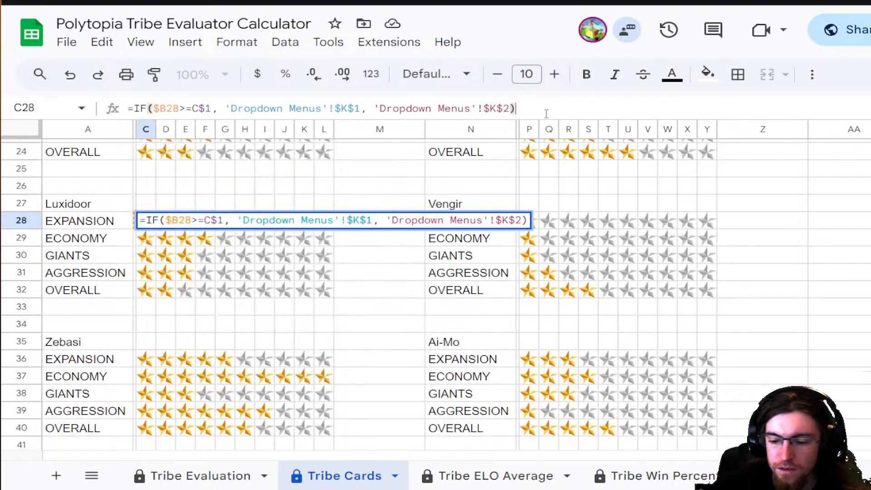
{"action": "key", "text": "Return"}
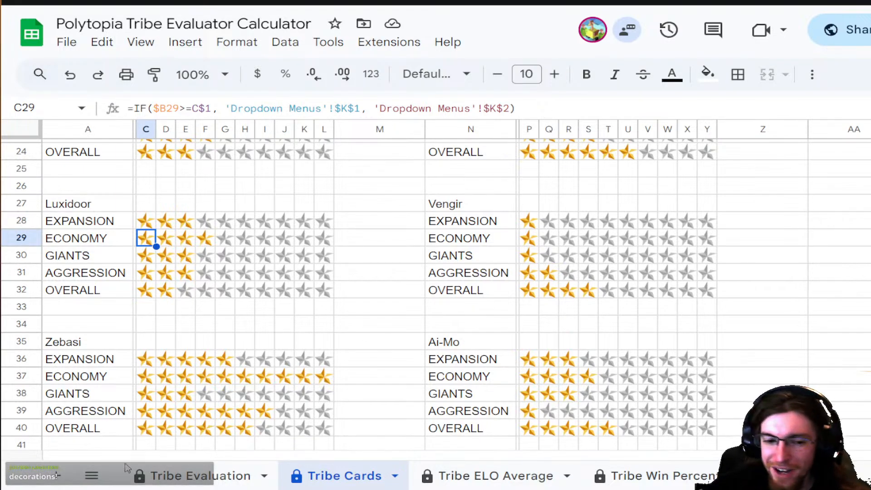
{"action": "left_click", "coordinate": [202, 475]}
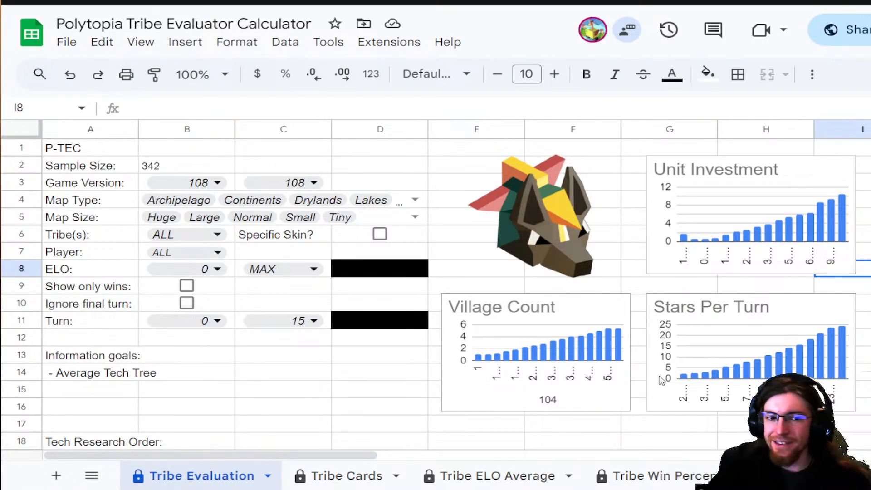
- Zoom out and select rows 101 through 1001 of the Tribe Evaluation sheet
{"action": "scroll", "coordinate": [502, 397], "scroll_direction": "down", "scroll_amount": 10}
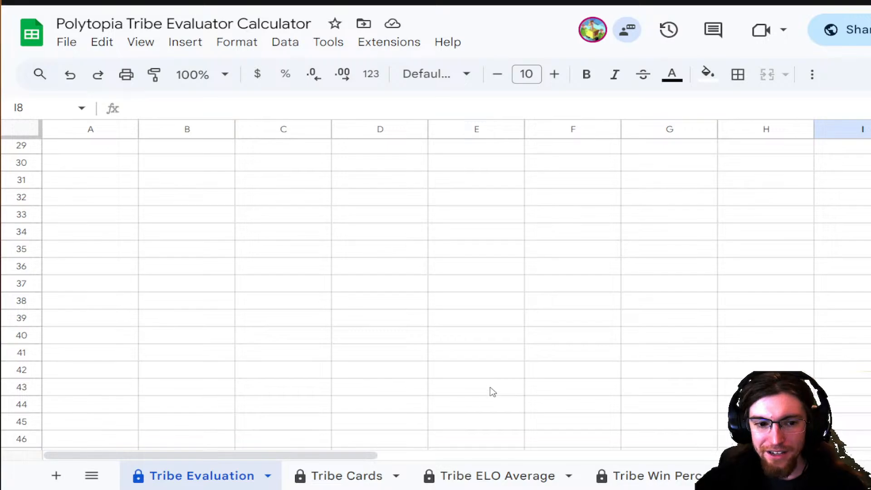
{"action": "scroll", "coordinate": [491, 393], "scroll_direction": "down", "scroll_amount": 6}
{"action": "scroll", "coordinate": [307, 341], "scroll_direction": "up", "scroll_amount": 5}
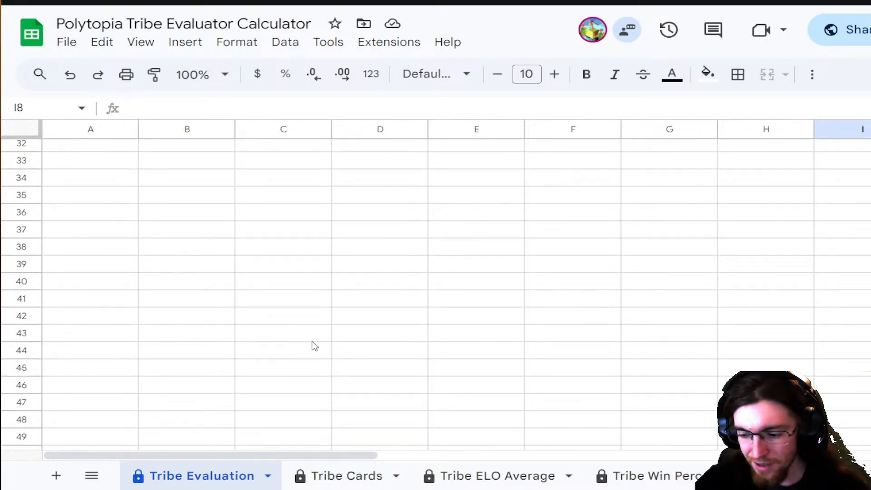
{"action": "key", "text": "ctrl+minus"}
{"action": "key", "text": "ctrl+minus"}
{"action": "key", "text": "ctrl+minus"}
{"action": "key", "text": "ctrl+minus"}
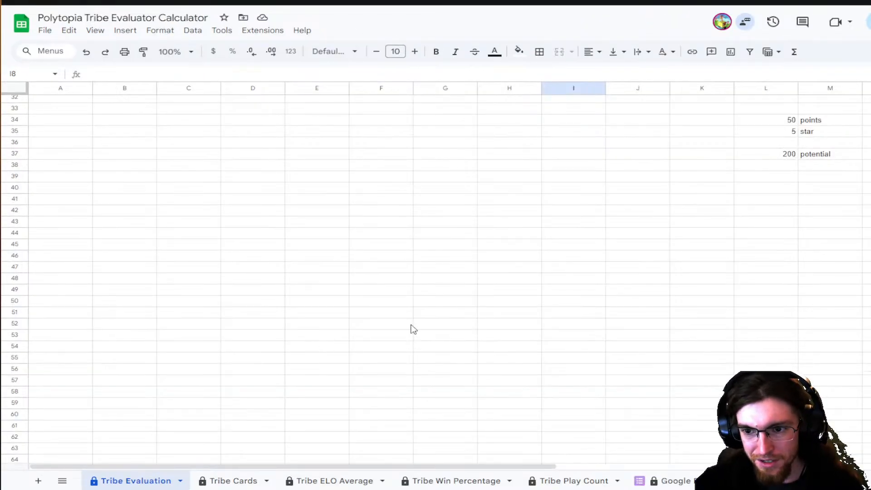
{"action": "scroll", "coordinate": [412, 328], "scroll_direction": "up", "scroll_amount": 10}
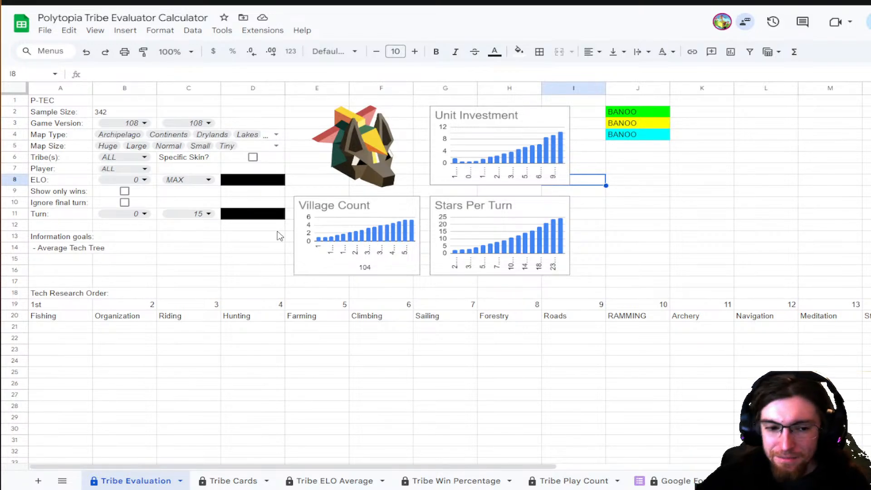
{"action": "scroll", "coordinate": [156, 299], "scroll_direction": "down", "scroll_amount": 20}
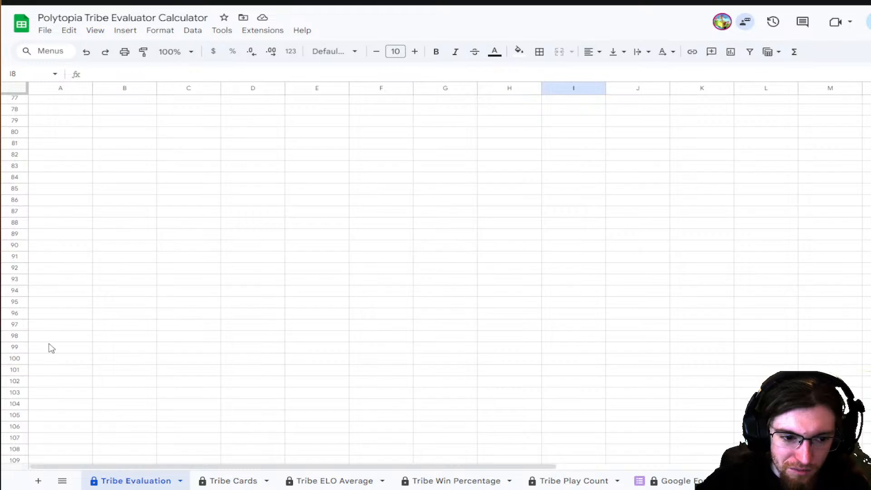
{"action": "left_click", "coordinate": [15, 370]}
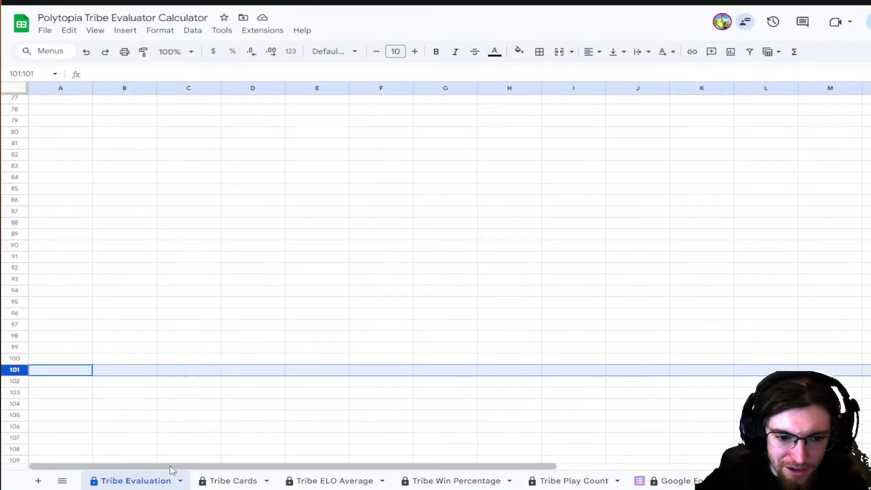
{"action": "left_click_drag", "start_coordinate": [170, 467], "coordinate": [717, 474]}
{"action": "scroll", "coordinate": [435, 282], "scroll_direction": "down", "scroll_amount": 13}
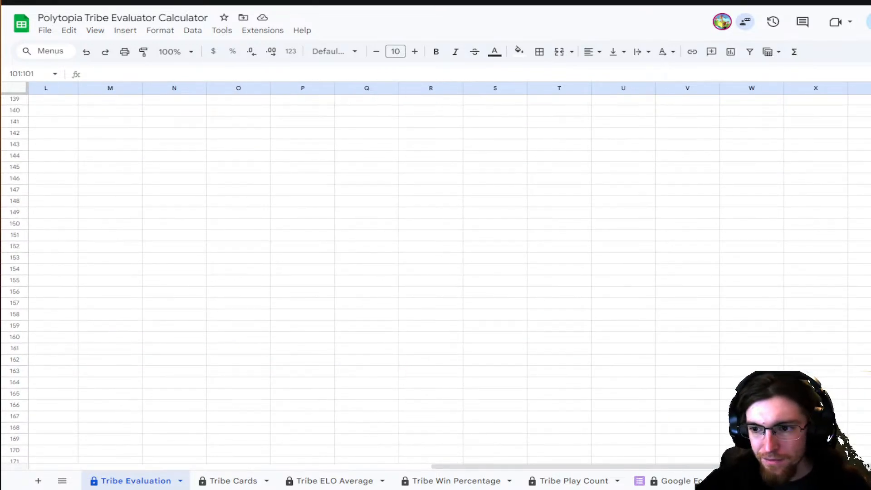
{"action": "scroll", "coordinate": [436, 281], "scroll_direction": "down", "scroll_amount": 13}
{"action": "scroll", "coordinate": [601, 430], "scroll_direction": "down", "scroll_amount": 20}
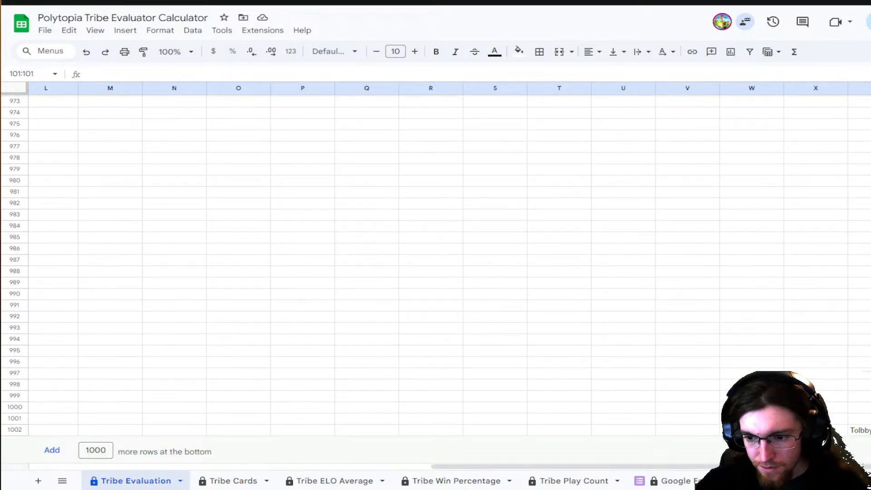
{"action": "left_click", "coordinate": [14, 418], "text": "shift"}
- Delete rows 101–1001 and scroll back toward the top of the sheet
{"action": "right_click", "coordinate": [14, 418]}
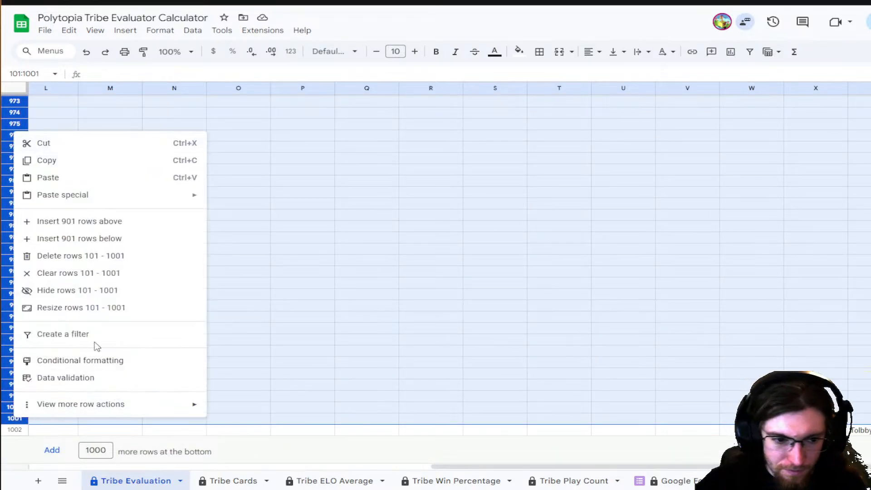
{"action": "left_click", "coordinate": [97, 256]}
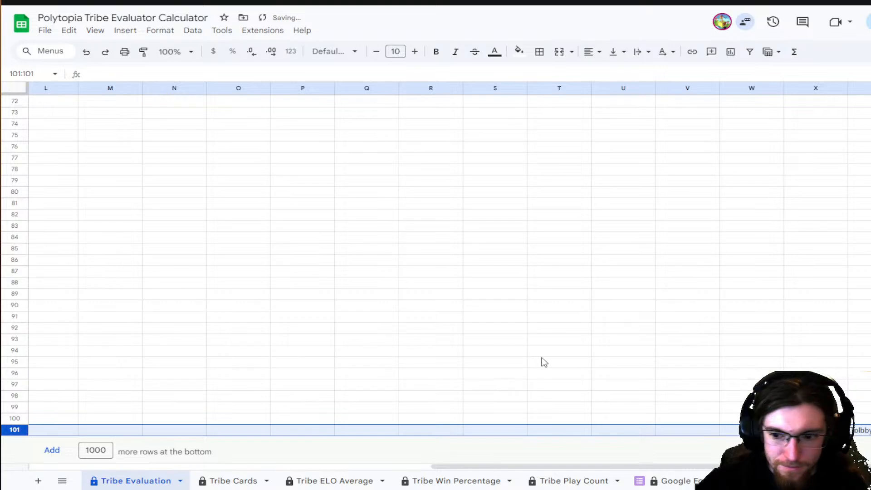
{"action": "left_click", "coordinate": [573, 341]}
{"action": "scroll", "coordinate": [597, 354], "scroll_direction": "up", "scroll_amount": 20}
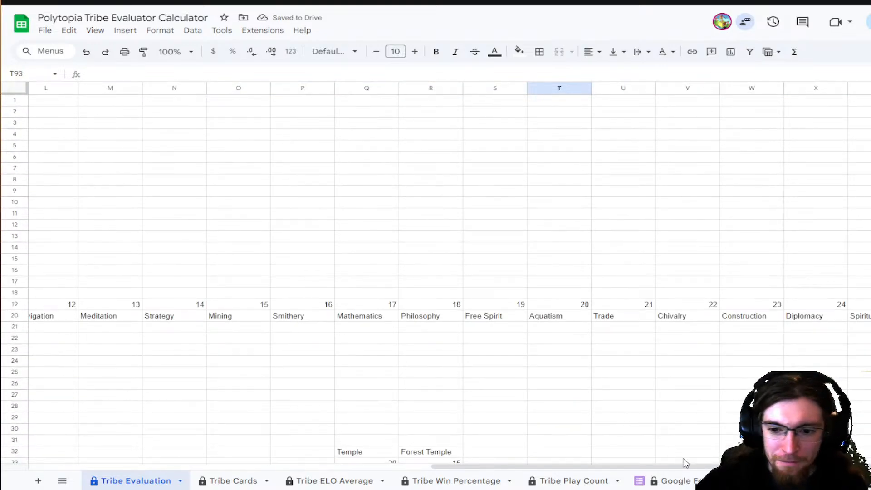
{"action": "left_click_drag", "start_coordinate": [691, 468], "coordinate": [169, 432]}
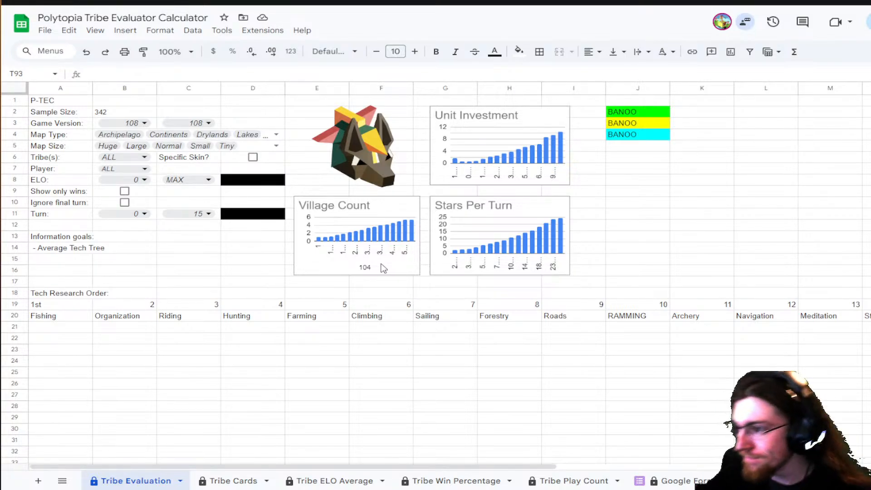
{"action": "scroll", "coordinate": [481, 272], "scroll_direction": "down", "scroll_amount": 6}
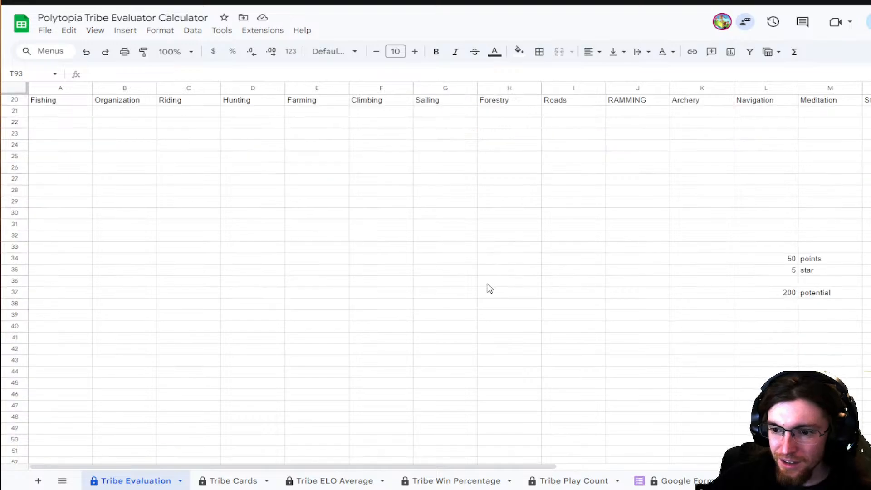
{"action": "scroll", "coordinate": [352, 404], "scroll_direction": "up", "scroll_amount": 6}
{"action": "scroll", "coordinate": [352, 418], "scroll_direction": "down", "scroll_amount": 8}
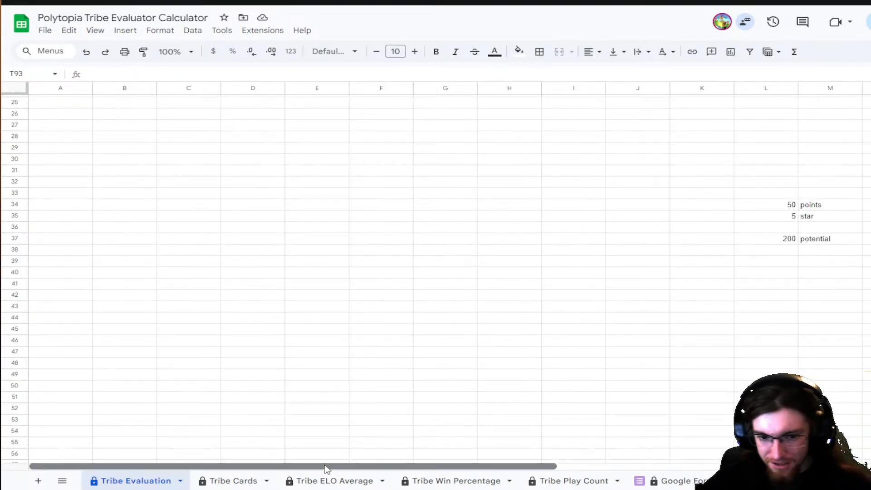
{"action": "left_click_drag", "start_coordinate": [327, 466], "coordinate": [576, 450]}
{"action": "scroll", "coordinate": [621, 279], "scroll_direction": "down", "scroll_amount": 2}
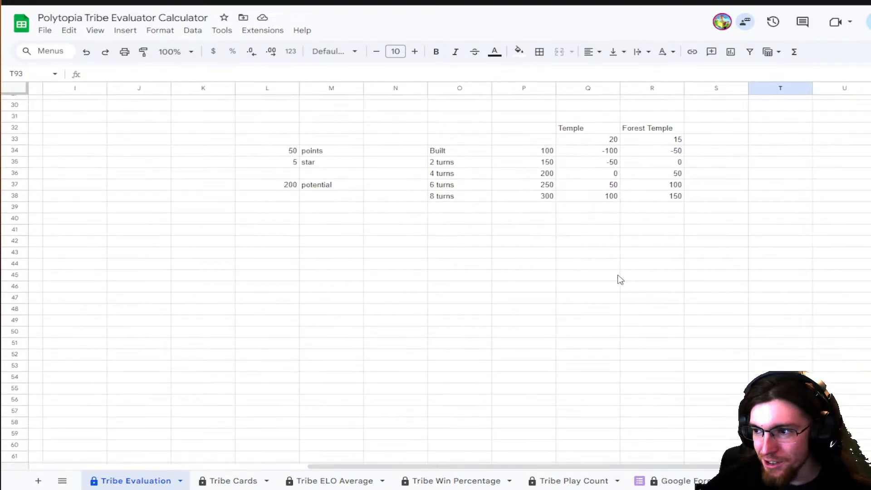
{"action": "scroll", "coordinate": [464, 213], "scroll_direction": "up", "scroll_amount": 4}
{"action": "left_click_drag", "start_coordinate": [265, 225], "coordinate": [682, 308]}
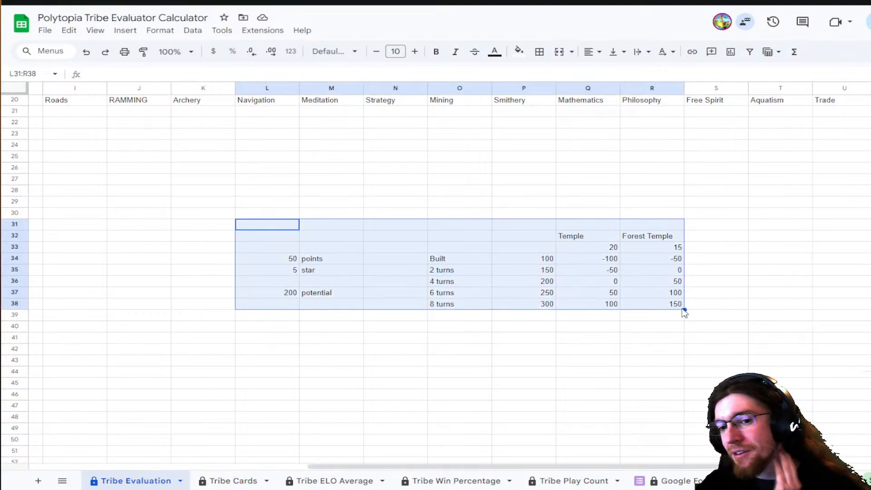
{"action": "left_click_drag", "start_coordinate": [410, 467], "coordinate": [136, 467]}
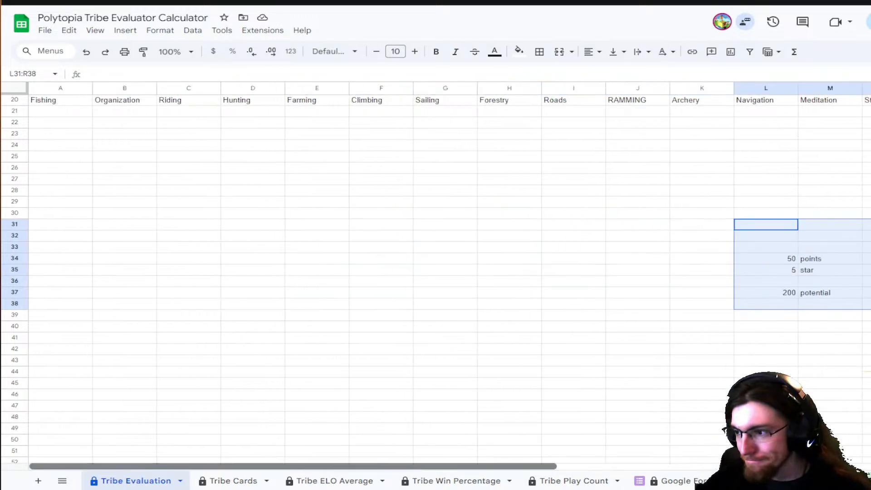
{"action": "left_click", "coordinate": [253, 259]}
{"action": "scroll", "coordinate": [254, 268], "scroll_direction": "up", "scroll_amount": 6}
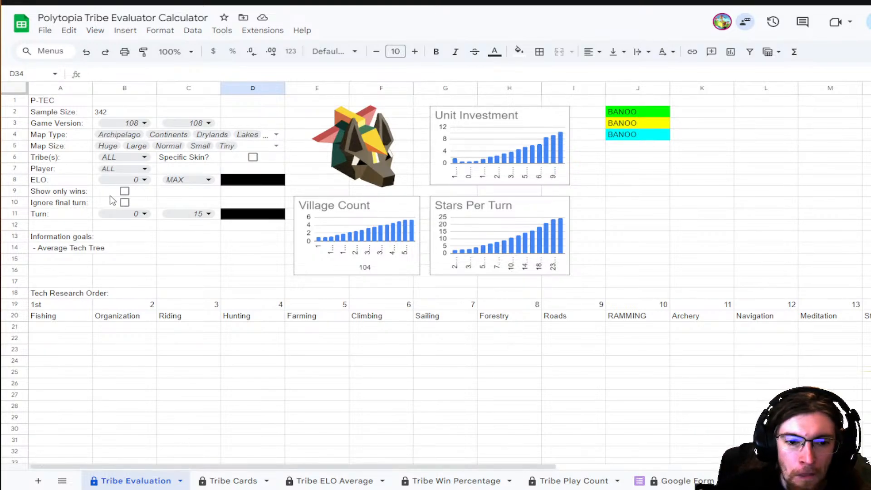
- Insert a blank column left of column A, then select A1:A29 of the new column
{"action": "left_click_drag", "start_coordinate": [53, 103], "coordinate": [230, 254]}
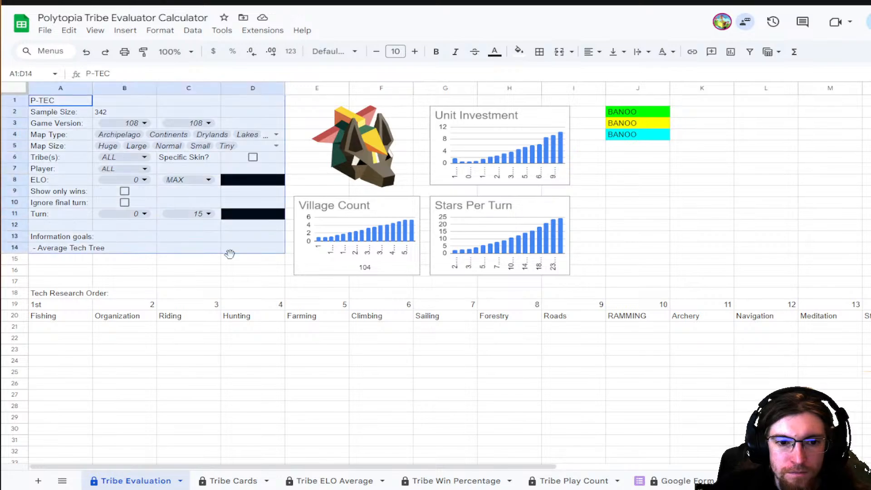
{"action": "left_click", "coordinate": [61, 87]}
{"action": "right_click", "coordinate": [61, 88]}
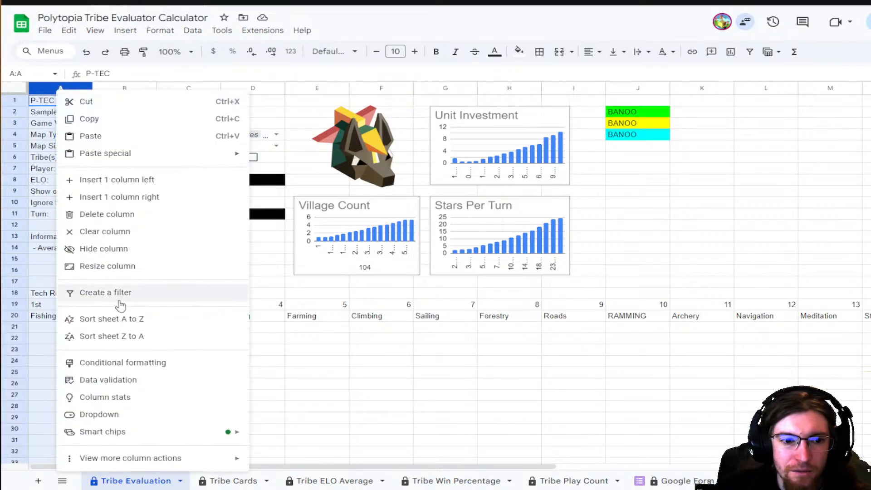
{"action": "left_click", "coordinate": [117, 180]}
{"action": "left_click", "coordinate": [418, 362]}
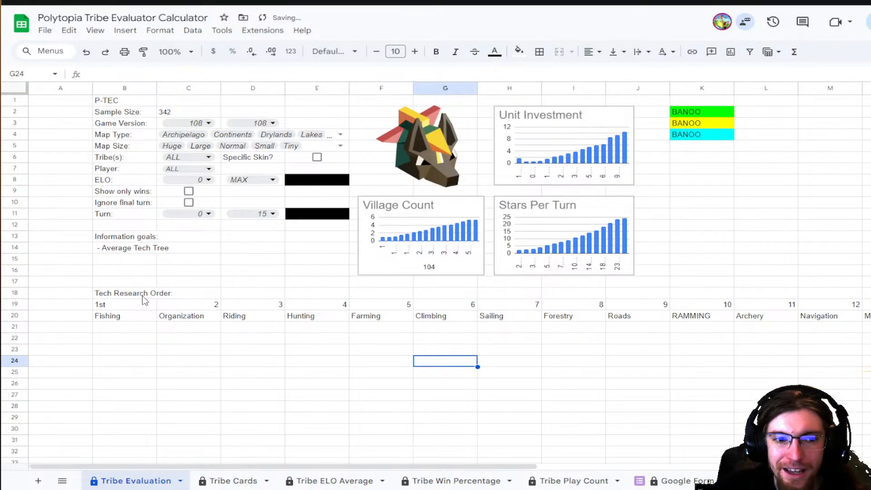
{"action": "left_click_drag", "start_coordinate": [68, 103], "coordinate": [72, 420]}
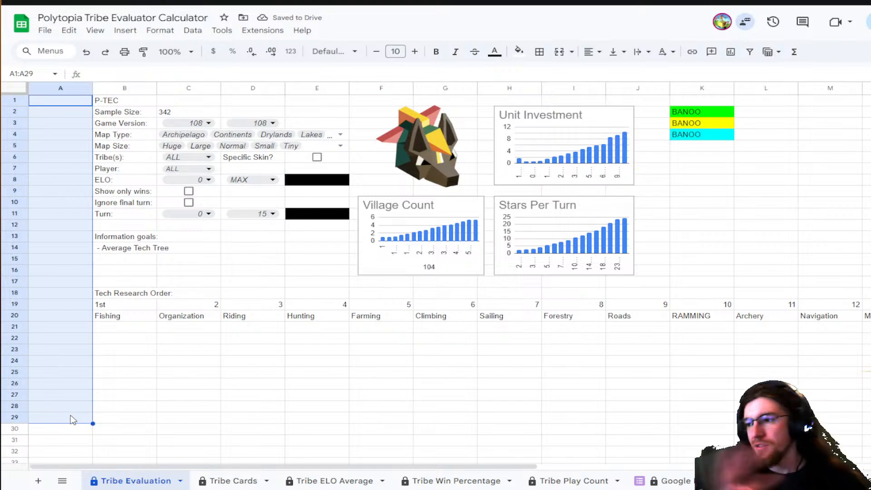
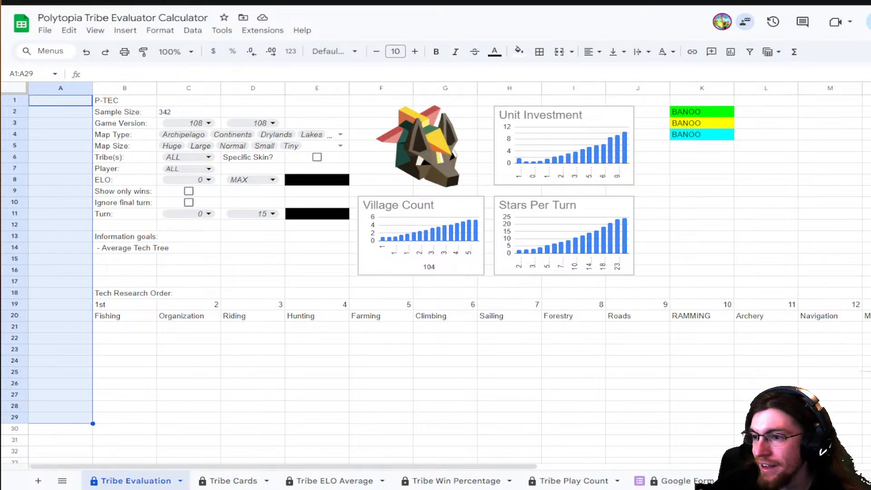
- Check the tech research order formula in L19, then switch to the Tribe Cards sheet
{"action": "left_click", "coordinate": [742, 309]}
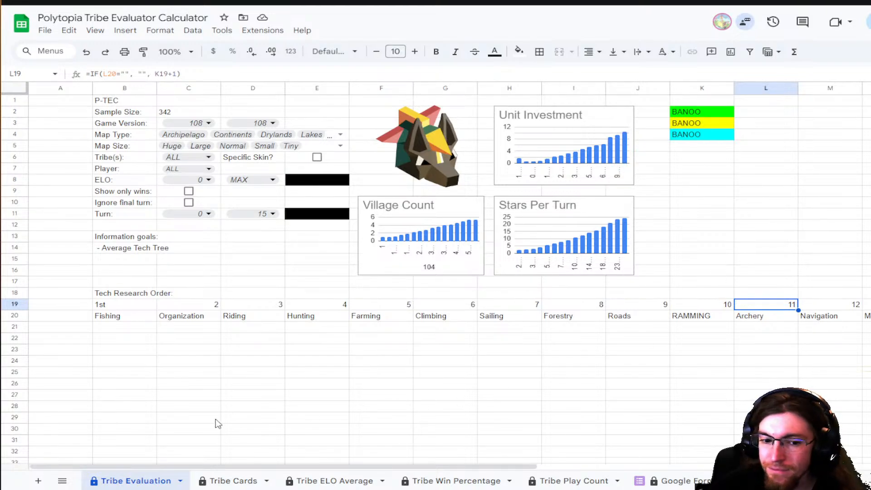
{"action": "left_click", "coordinate": [227, 481]}
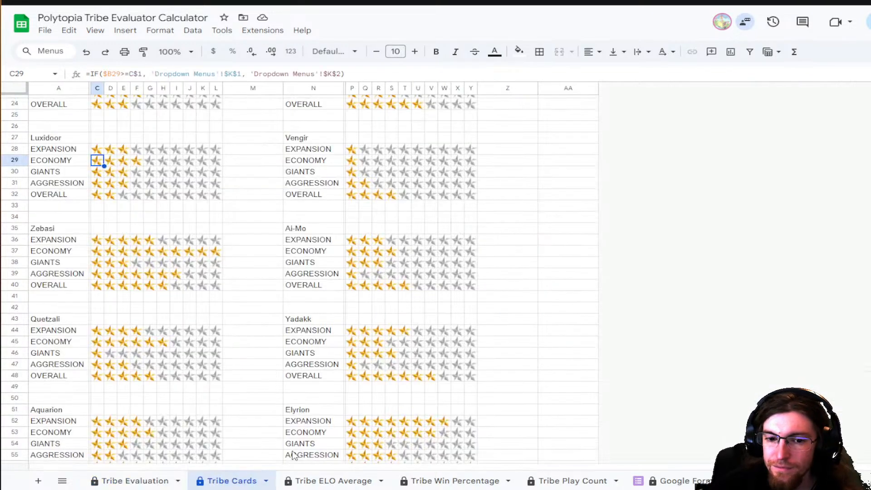
- Scroll through Tribe Cards and briefly select the Cymanti card's rating block
{"action": "scroll", "coordinate": [424, 306], "scroll_direction": "up", "scroll_amount": 5}
{"action": "scroll", "coordinate": [454, 302], "scroll_direction": "down", "scroll_amount": 10}
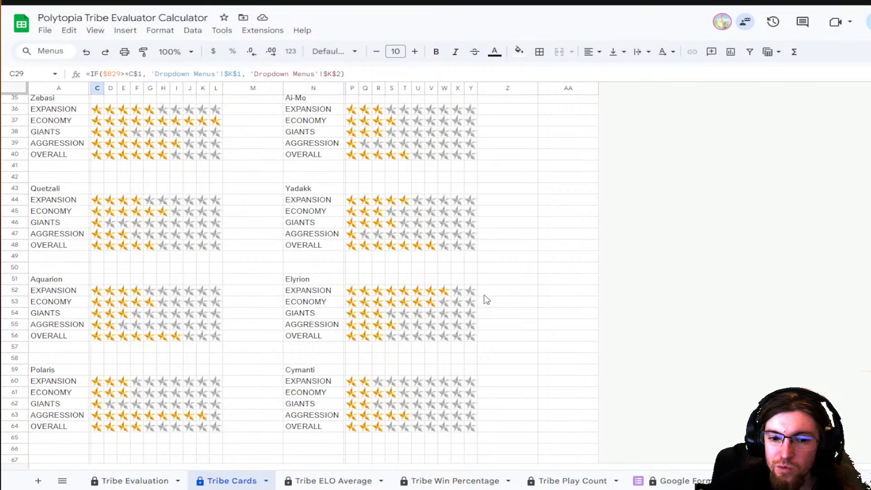
{"action": "left_click_drag", "start_coordinate": [300, 370], "coordinate": [473, 431]}
{"action": "left_click", "coordinate": [583, 393]}
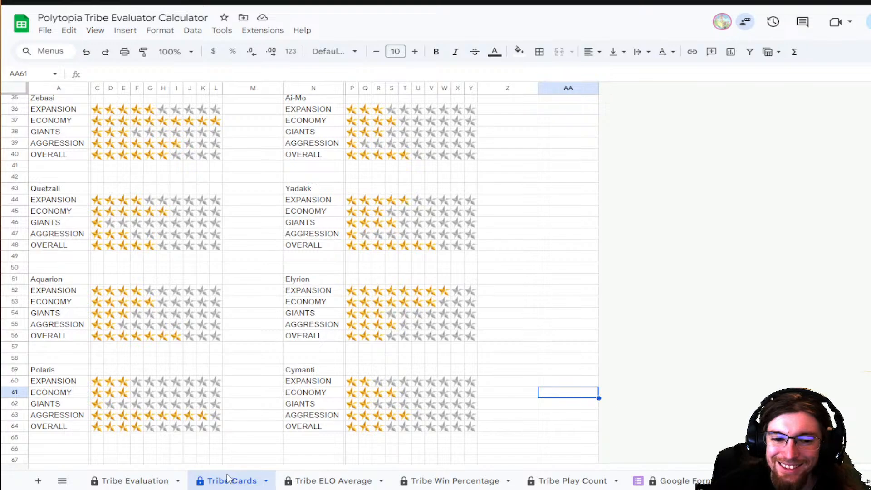
- Move on to the Google Form responses sheet
{"action": "scroll", "coordinate": [309, 336], "scroll_direction": "up", "scroll_amount": 10}
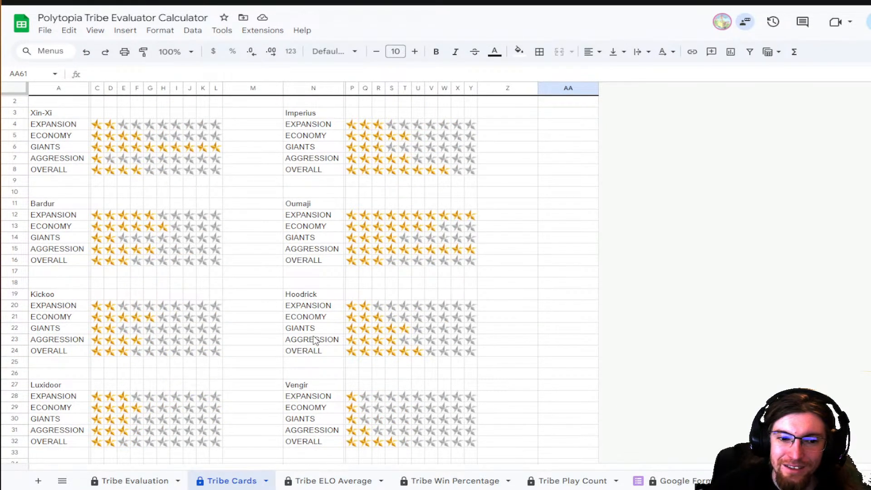
{"action": "scroll", "coordinate": [318, 340], "scroll_direction": "down", "scroll_amount": 9}
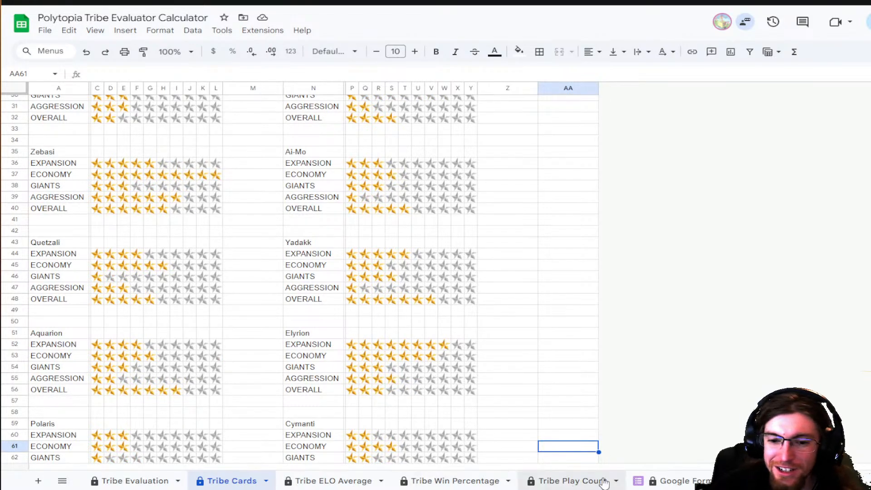
{"action": "left_click", "coordinate": [658, 481]}
{"action": "scroll", "coordinate": [383, 296], "scroll_direction": "up", "scroll_amount": 13}
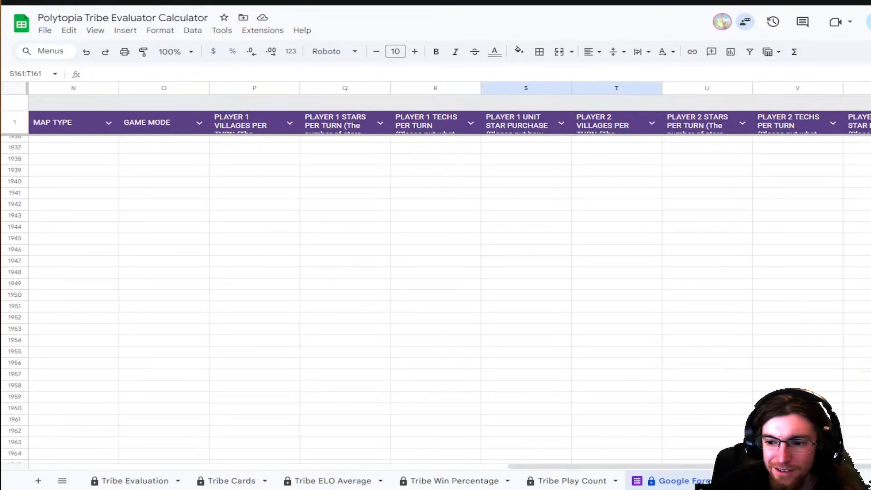
- Delete the stray leading 's' in V154 so the Player 2 techs entry starts with Fis 0
{"action": "left_click_drag", "start_coordinate": [870, 449], "coordinate": [870, 141]}
{"action": "left_click_drag", "start_coordinate": [528, 467], "coordinate": [348, 216]}
{"action": "left_click_drag", "start_coordinate": [586, 468], "coordinate": [76, 437]}
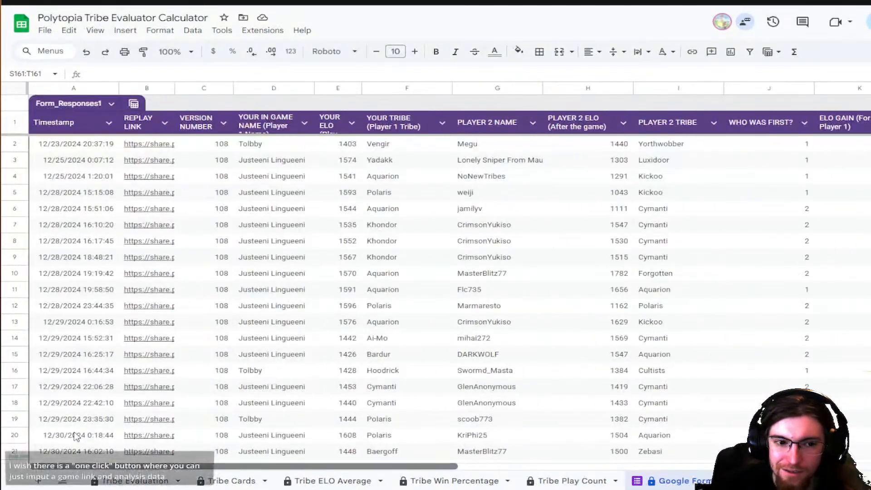
{"action": "scroll", "coordinate": [156, 270], "scroll_direction": "down", "scroll_amount": 20}
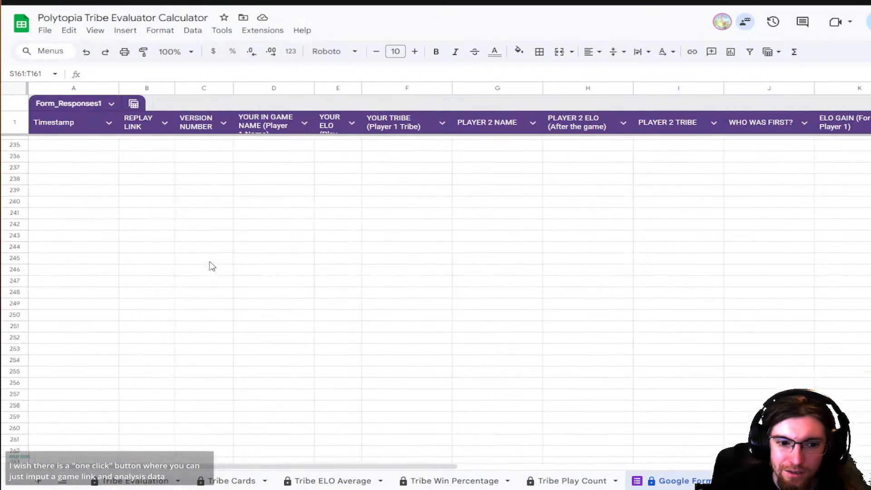
{"action": "scroll", "coordinate": [213, 266], "scroll_direction": "up", "scroll_amount": 15}
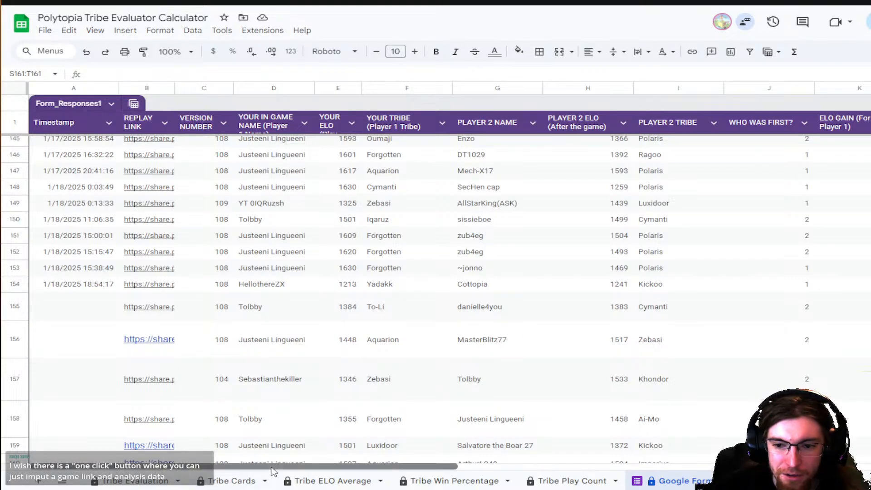
{"action": "left_click_drag", "start_coordinate": [281, 466], "coordinate": [775, 450]}
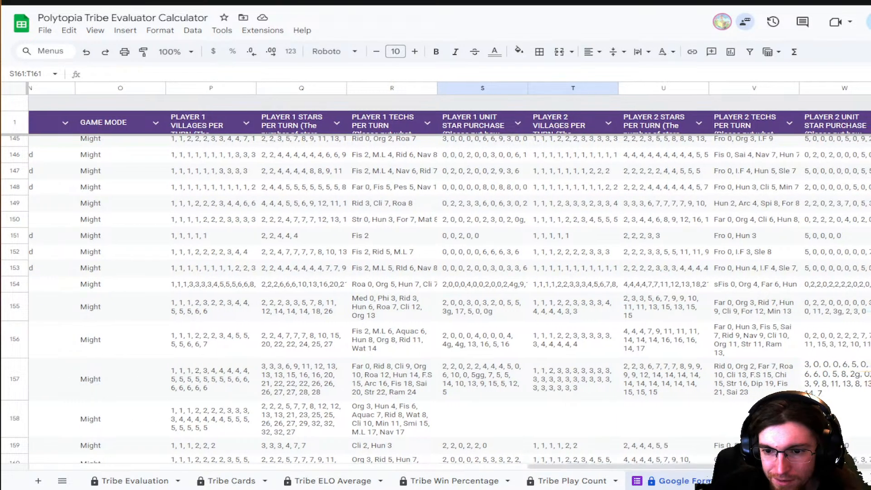
{"action": "left_click", "coordinate": [743, 285]}
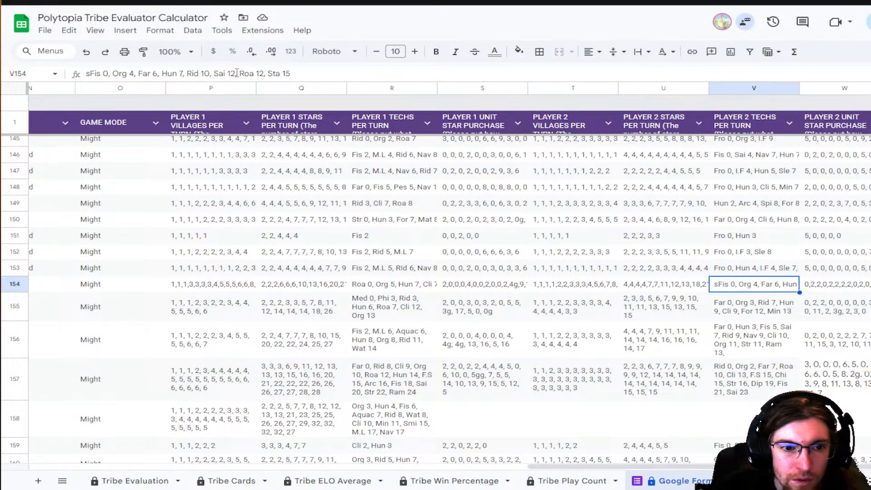
{"action": "left_click", "coordinate": [88, 73]}
{"action": "key", "text": "BackSpace"}
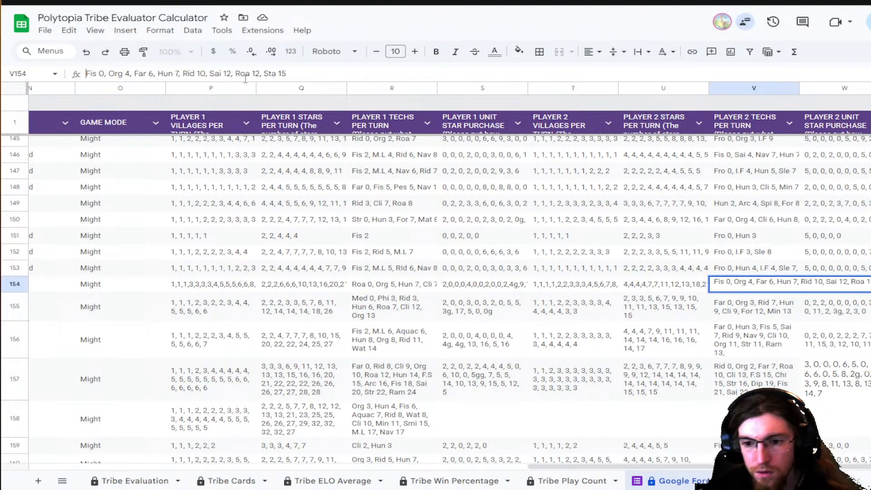
{"action": "key", "text": "Return"}
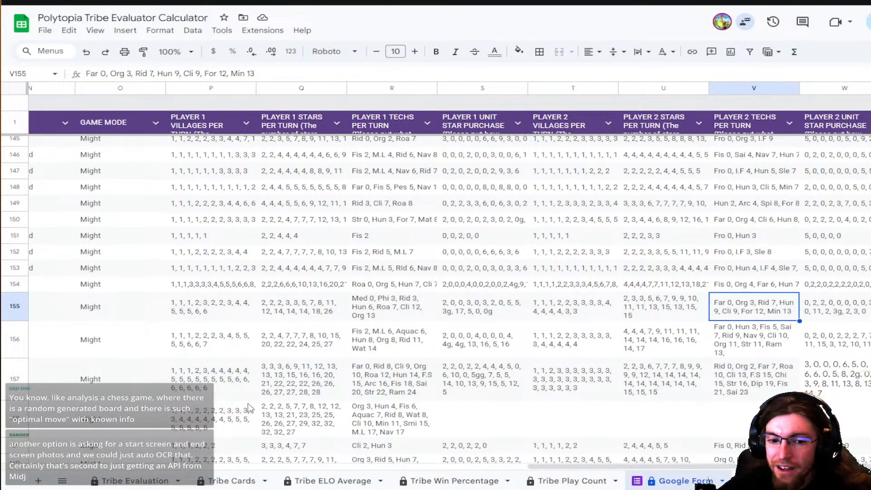
- Go back to Tribe Cards at the top and briefly select the Oumaji card's ratings
{"action": "left_click", "coordinate": [229, 482]}
{"action": "scroll", "coordinate": [443, 210], "scroll_direction": "up", "scroll_amount": 10}
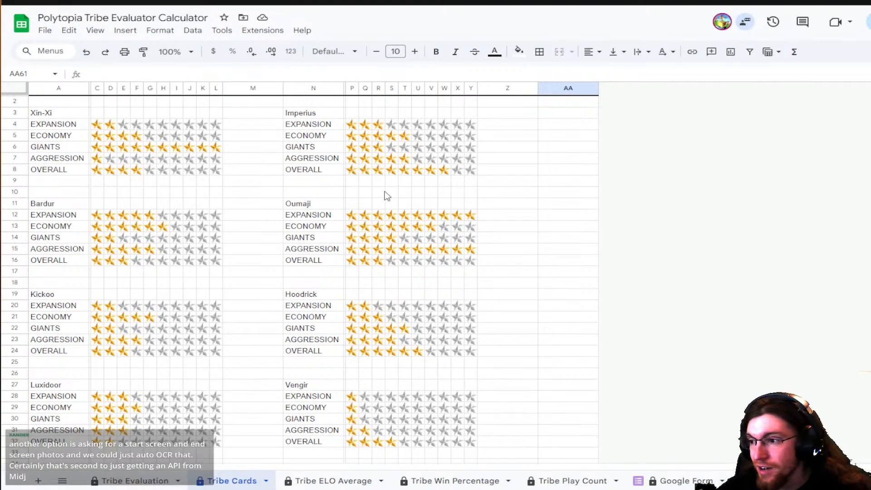
{"action": "left_click_drag", "start_coordinate": [293, 207], "coordinate": [473, 264]}
{"action": "left_click", "coordinate": [624, 243]}
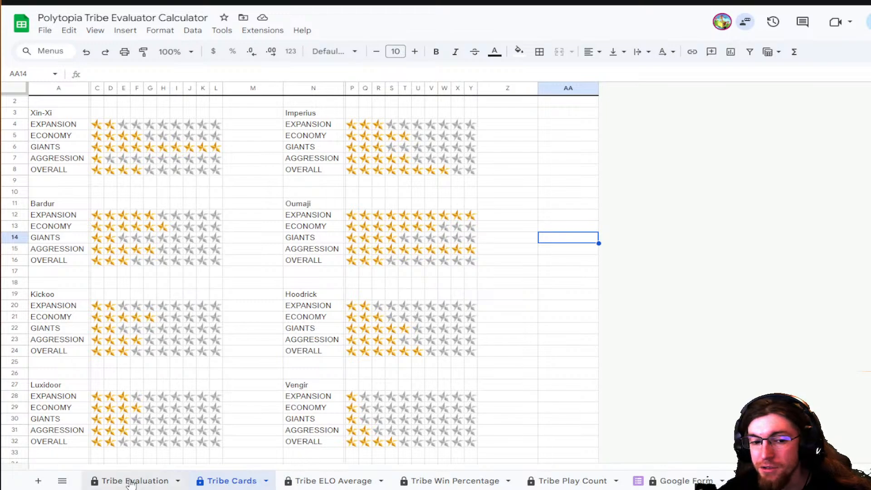
- Scroll through the Tribe Cards ratings, then go to the Tribe Evaluation sheet
{"action": "scroll", "coordinate": [271, 374], "scroll_direction": "down", "scroll_amount": 10}
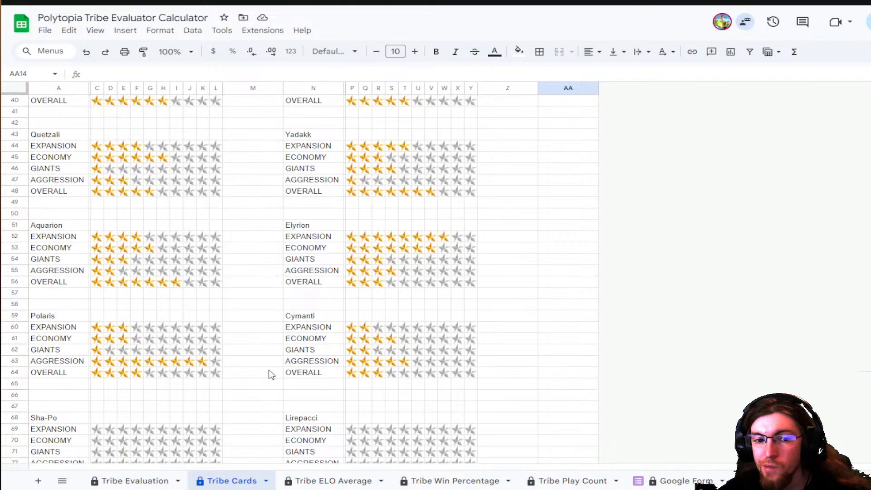
{"action": "scroll", "coordinate": [271, 374], "scroll_direction": "up", "scroll_amount": 3}
{"action": "scroll", "coordinate": [271, 374], "scroll_direction": "up", "scroll_amount": 5}
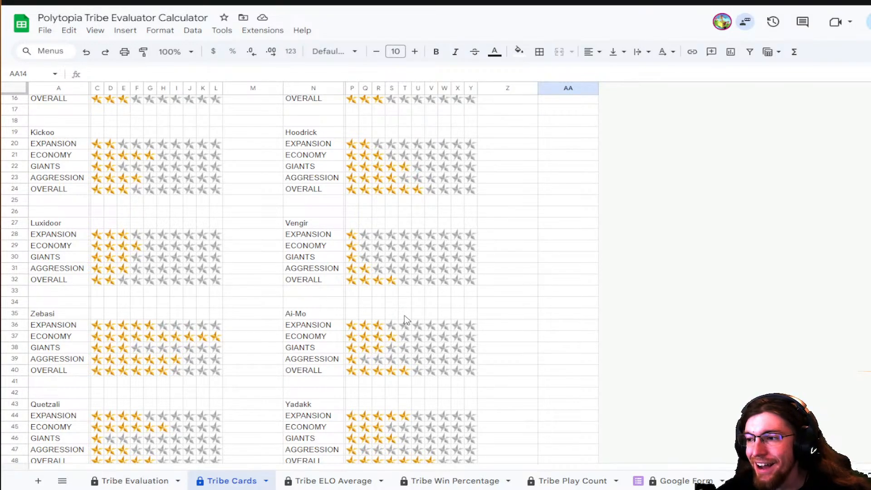
{"action": "scroll", "coordinate": [408, 320], "scroll_direction": "up", "scroll_amount": 5}
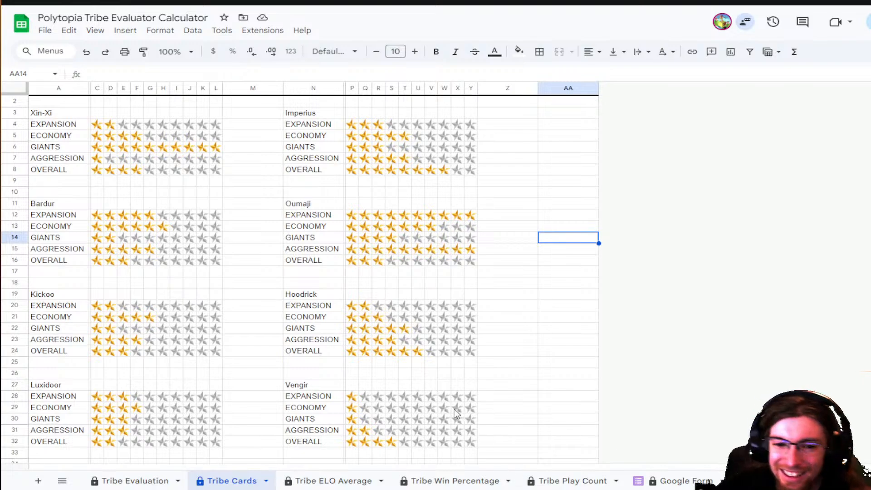
{"action": "scroll", "coordinate": [448, 333], "scroll_direction": "down", "scroll_amount": 6}
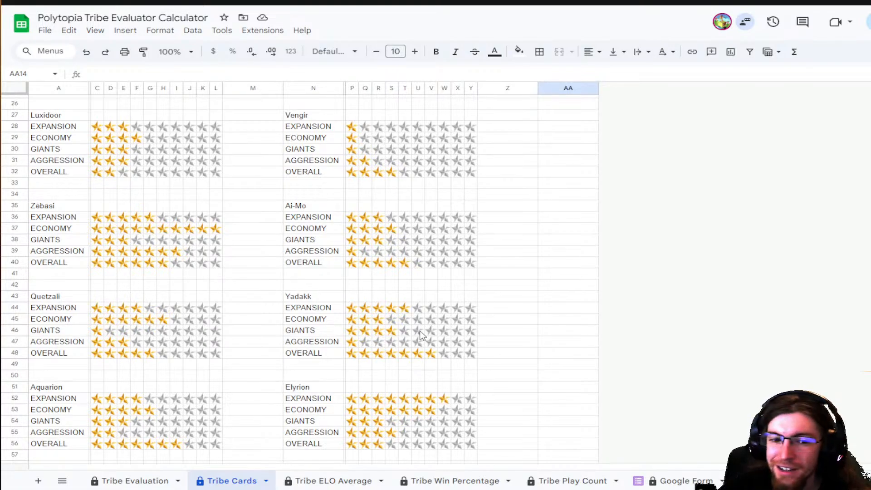
{"action": "scroll", "coordinate": [422, 336], "scroll_direction": "down", "scroll_amount": 5}
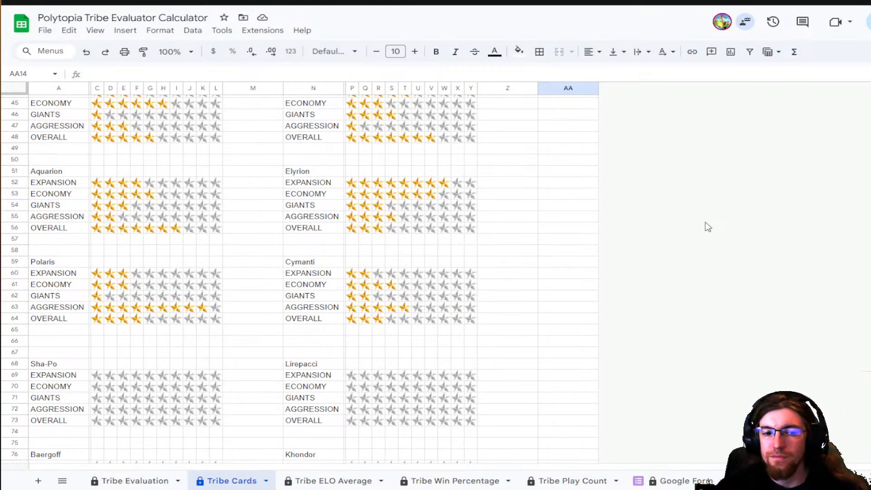
{"action": "scroll", "coordinate": [709, 227], "scroll_direction": "up", "scroll_amount": 10}
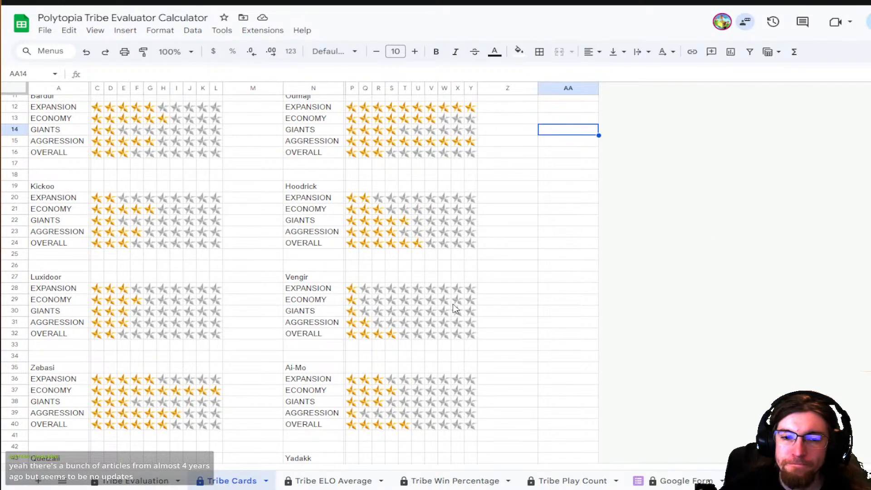
{"action": "scroll", "coordinate": [454, 307], "scroll_direction": "up", "scroll_amount": 3}
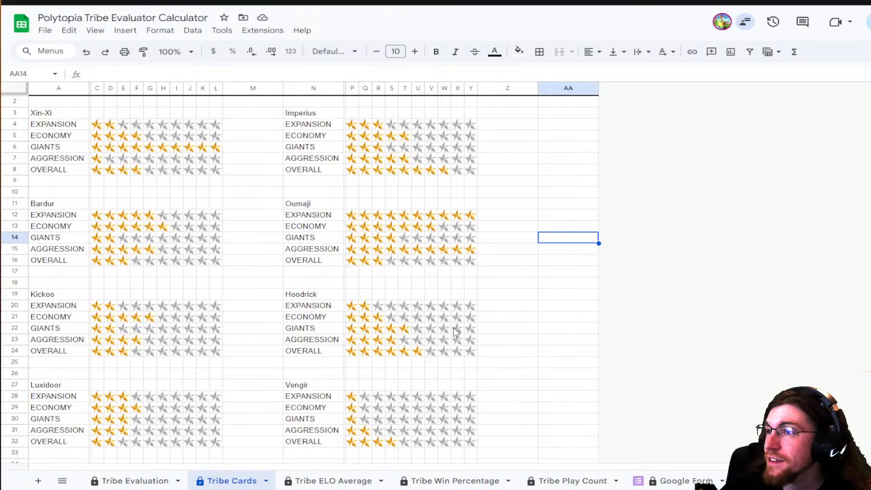
{"action": "left_click", "coordinate": [145, 480]}
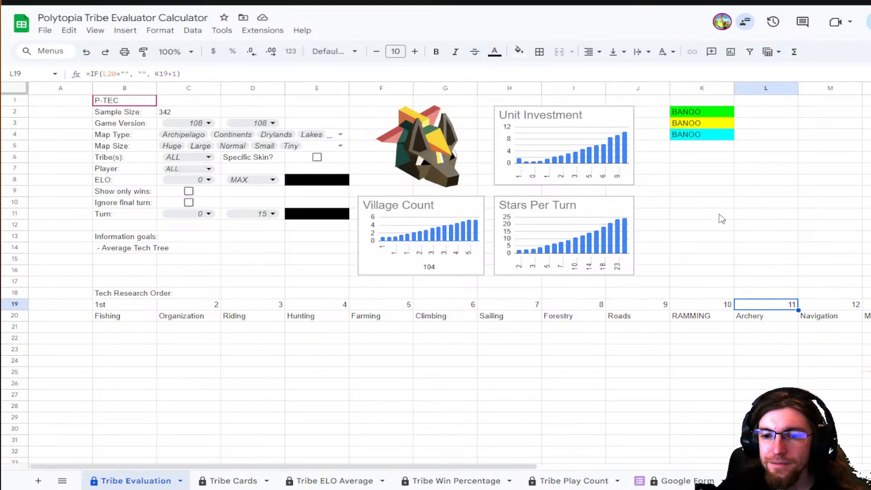
- Enter the formula =IMAGE(H29) in empty cell K10
{"action": "left_click", "coordinate": [694, 204]}
{"action": "type", "text": "=image"}
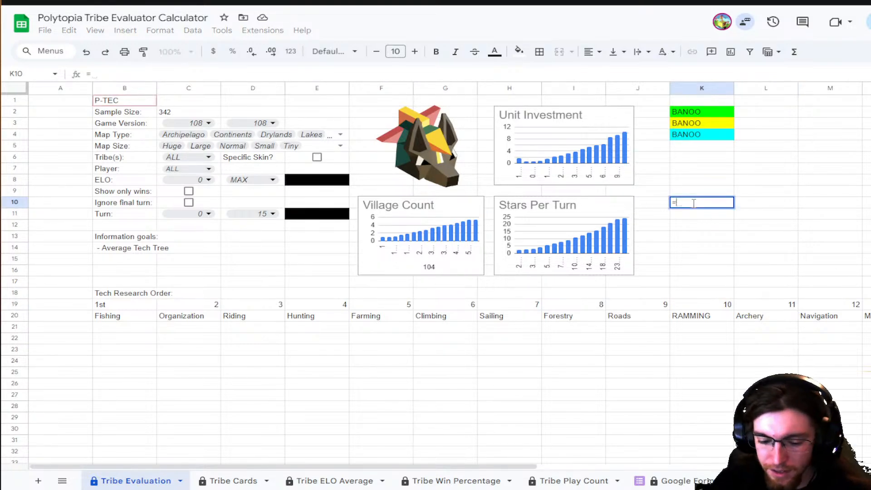
{"action": "key", "text": "Tab"}
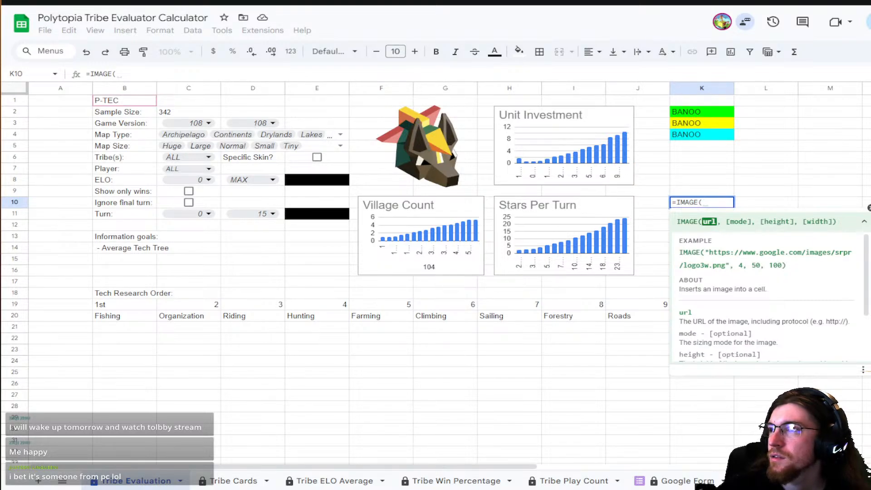
{"action": "left_click", "coordinate": [423, 152]}
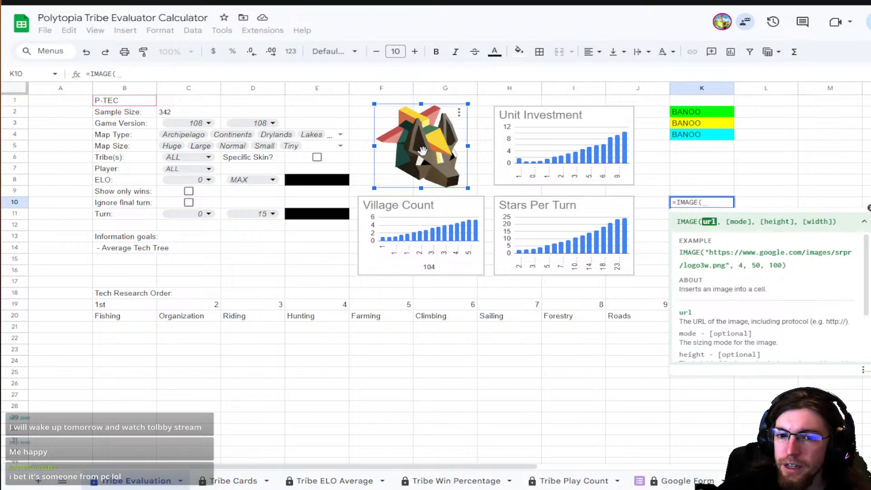
{"action": "left_click", "coordinate": [488, 417]}
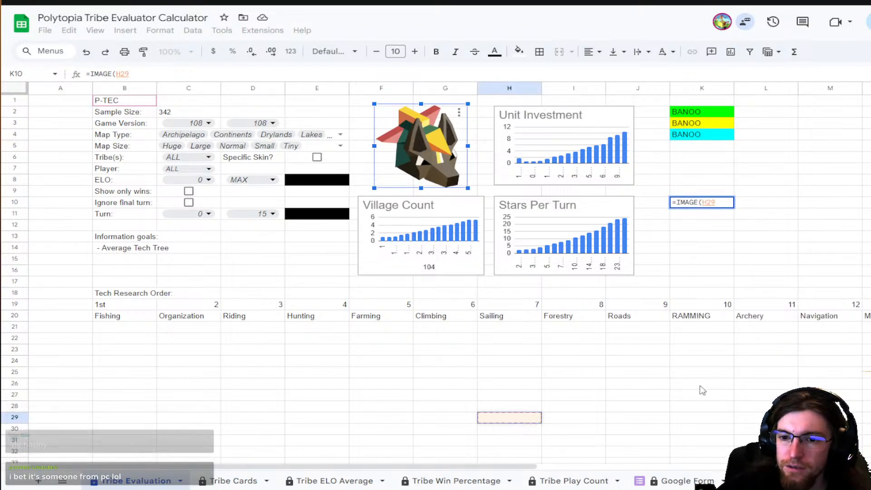
{"action": "key", "text": "Return"}
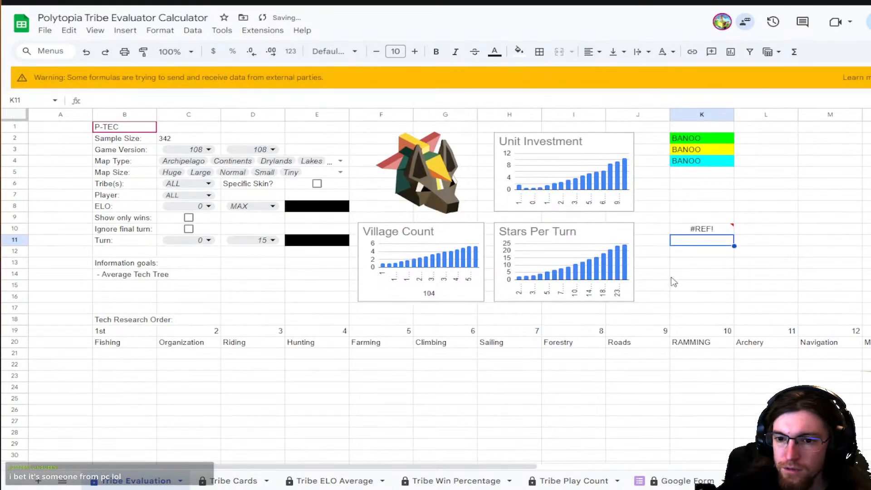
- Undo the #REF! IMAGE formula and bring up the tribe logo picture's options menu
{"action": "key", "text": "ctrl+z"}
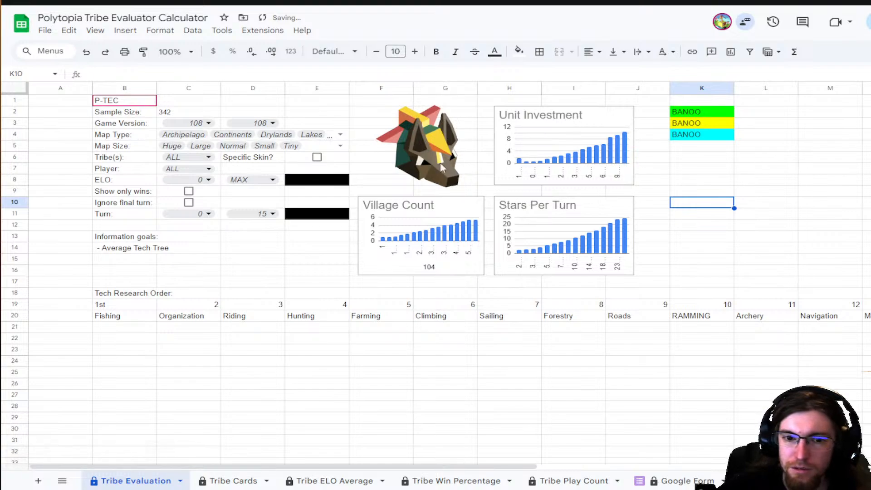
{"action": "left_click", "coordinate": [419, 162]}
{"action": "left_click", "coordinate": [459, 113]}
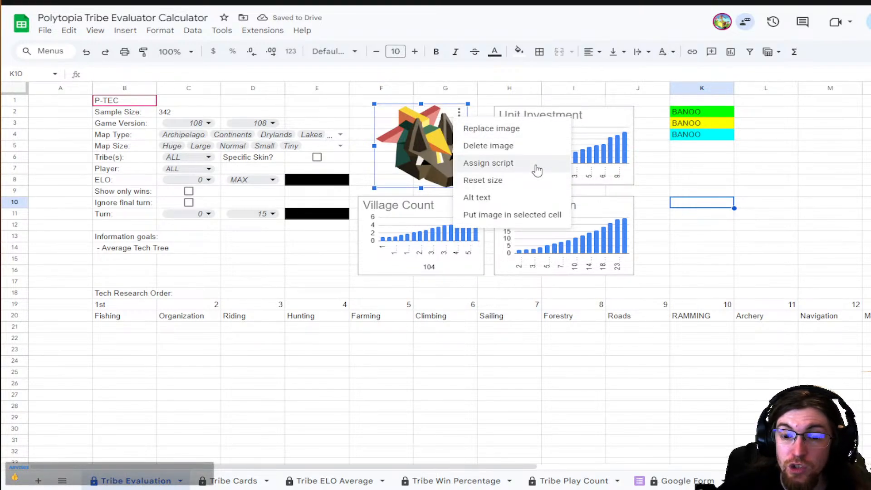
- Choose Assign script for the tribe logo picture
{"action": "left_click", "coordinate": [537, 169]}
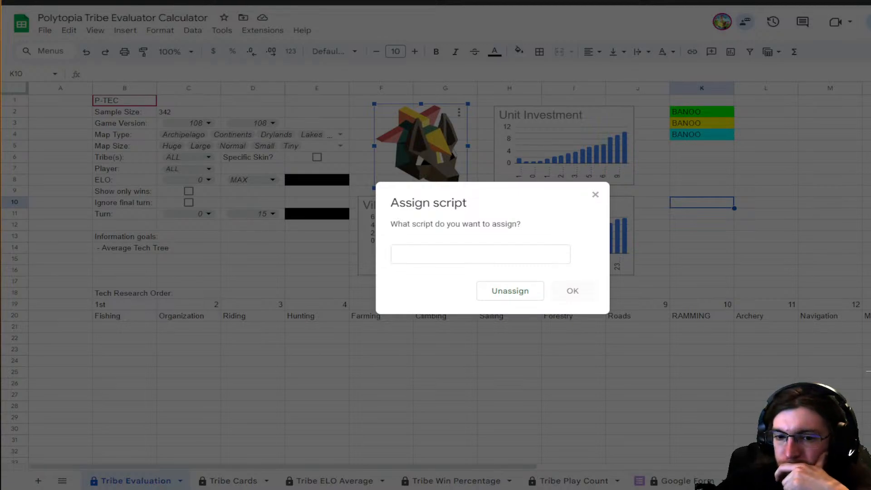
- Dismiss the Assign script dialog and go to the Dropdown Menus sheet
{"action": "left_click", "coordinate": [595, 195]}
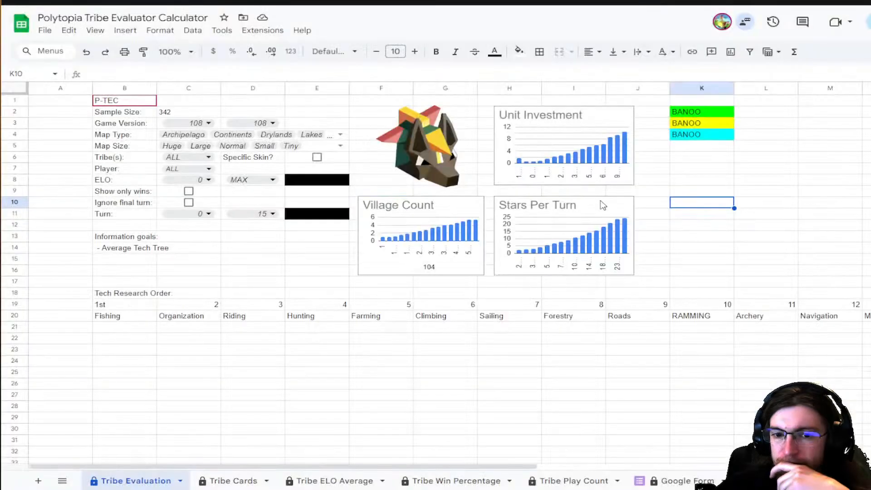
{"action": "left_click", "coordinate": [760, 173]}
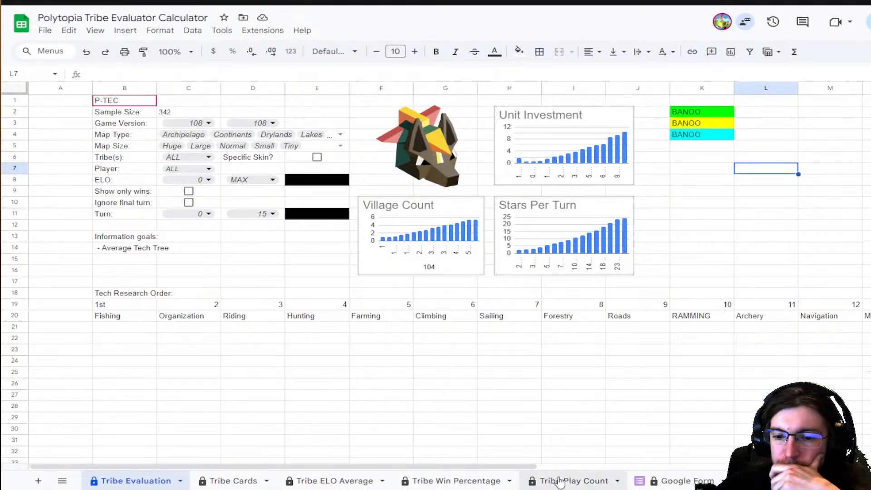
{"action": "scroll", "coordinate": [560, 481], "scroll_direction": "right", "scroll_amount": 3}
{"action": "scroll", "coordinate": [560, 481], "scroll_direction": "right", "scroll_amount": 3}
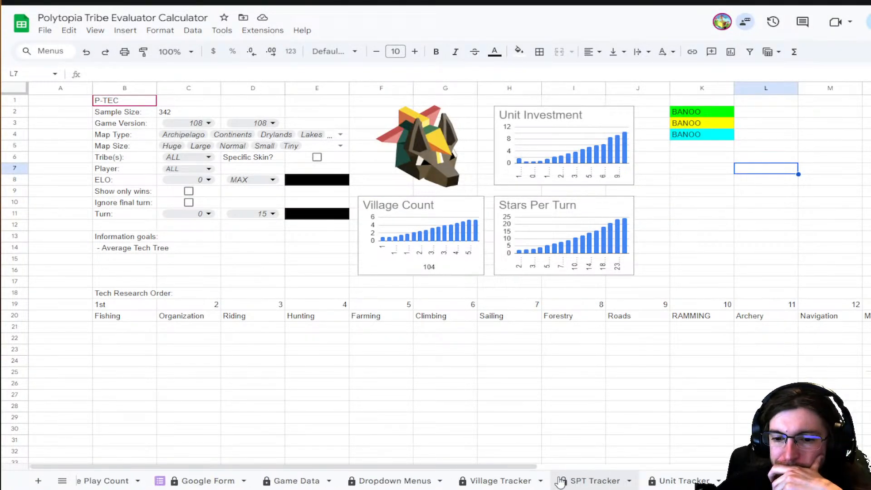
{"action": "left_click", "coordinate": [297, 480]}
{"action": "left_click", "coordinate": [393, 480]}
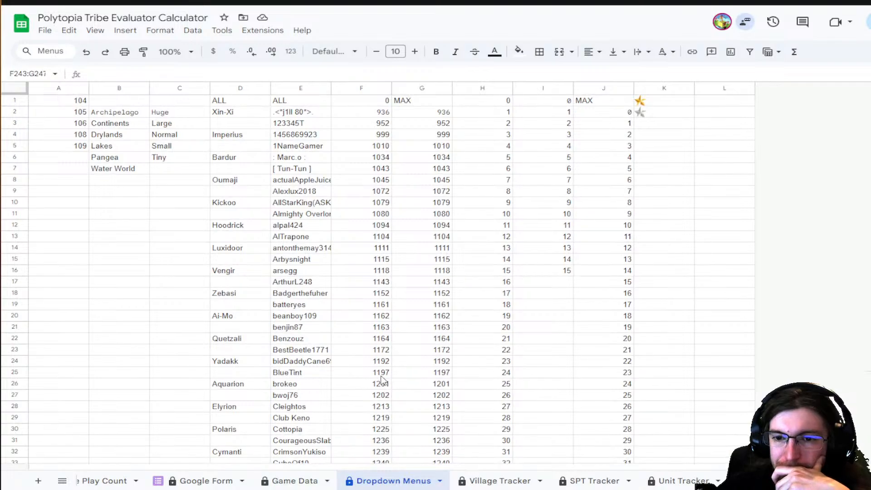
- Upload a picture into cell K3 of Dropdown Menus using Insert image in cell
{"action": "left_click", "coordinate": [646, 124]}
{"action": "right_click", "coordinate": [646, 124]}
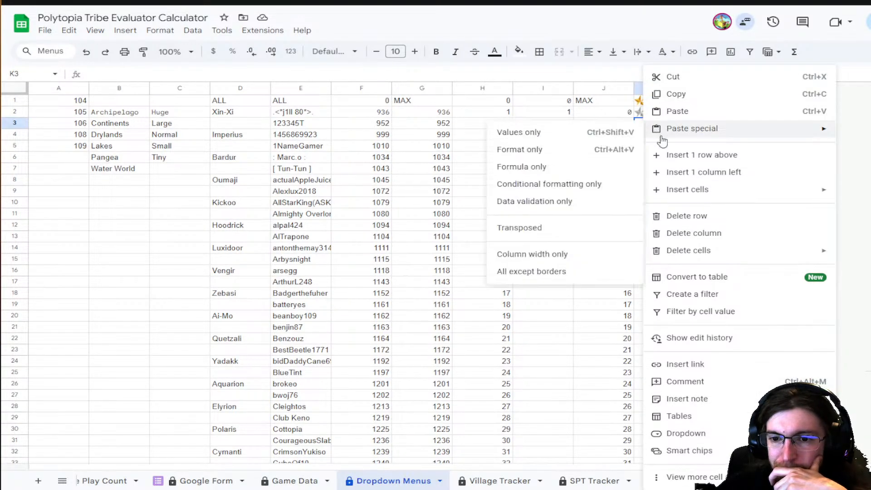
{"action": "left_click", "coordinate": [125, 30]}
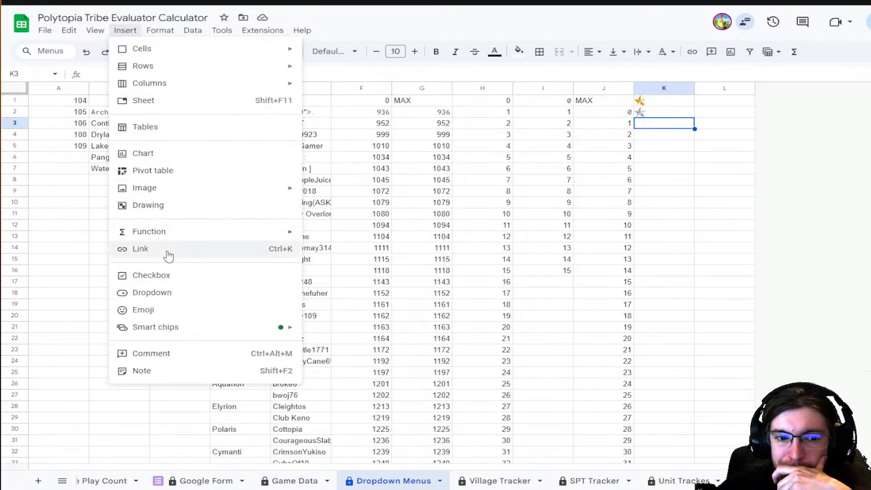
{"action": "mouse_move", "coordinate": [199, 195]}
{"action": "left_click", "coordinate": [399, 192]}
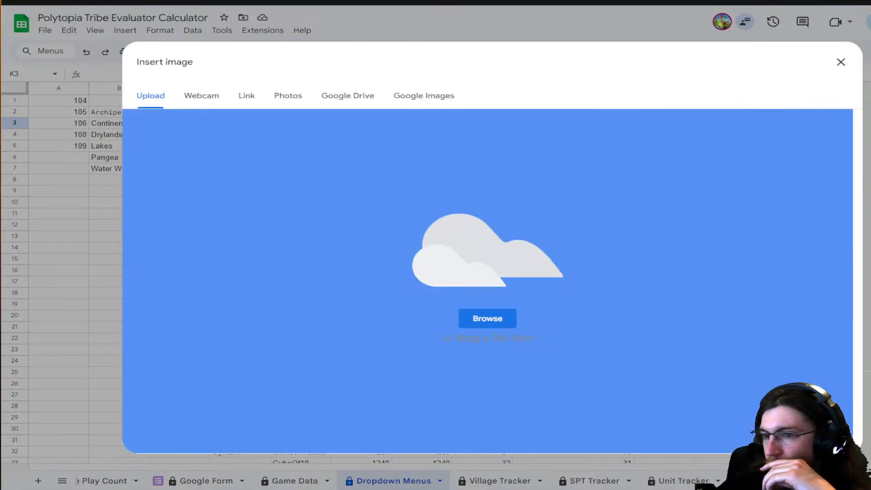
{"action": "left_click_drag", "start_coordinate": [1, 307], "coordinate": [414, 307]}
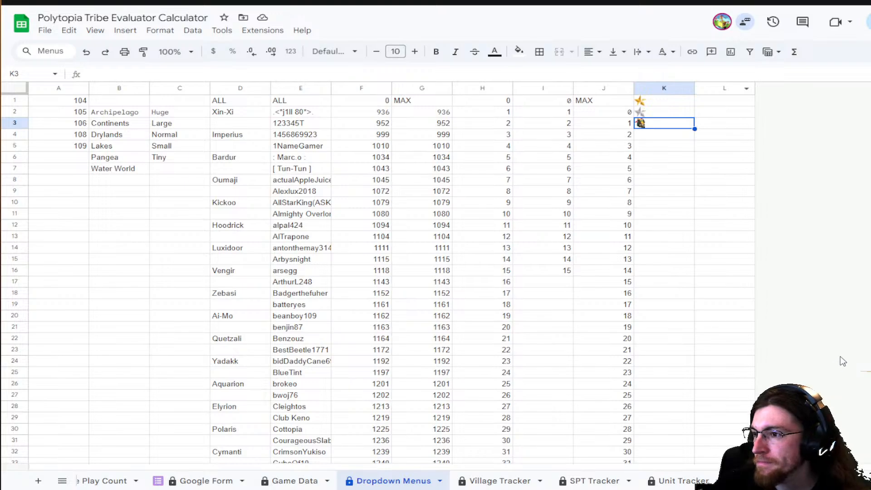
{"action": "left_click", "coordinate": [671, 255]}
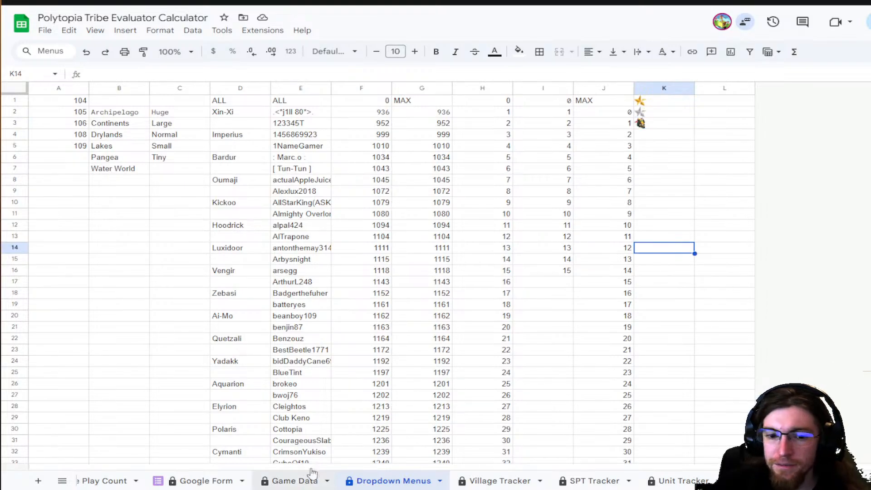
- Scroll up and return to the Tribe Evaluation sheet
{"action": "scroll", "coordinate": [222, 481], "scroll_direction": "up", "scroll_amount": 3}
{"action": "scroll", "coordinate": [227, 483], "scroll_direction": "up", "scroll_amount": 2}
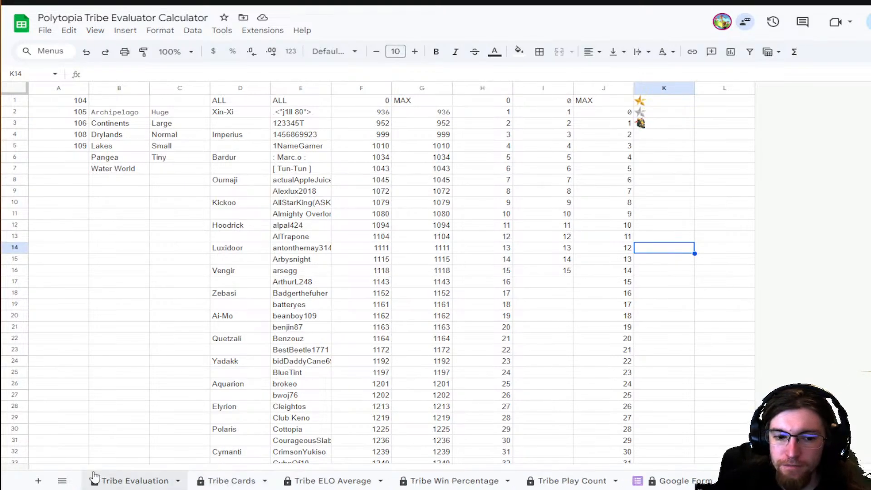
{"action": "left_click", "coordinate": [136, 481]}
- Start an =IMAGE(Dropdown script on the tribe logo, then clear it and close unsaved
{"action": "left_click", "coordinate": [416, 138]}
{"action": "left_click", "coordinate": [459, 112]}
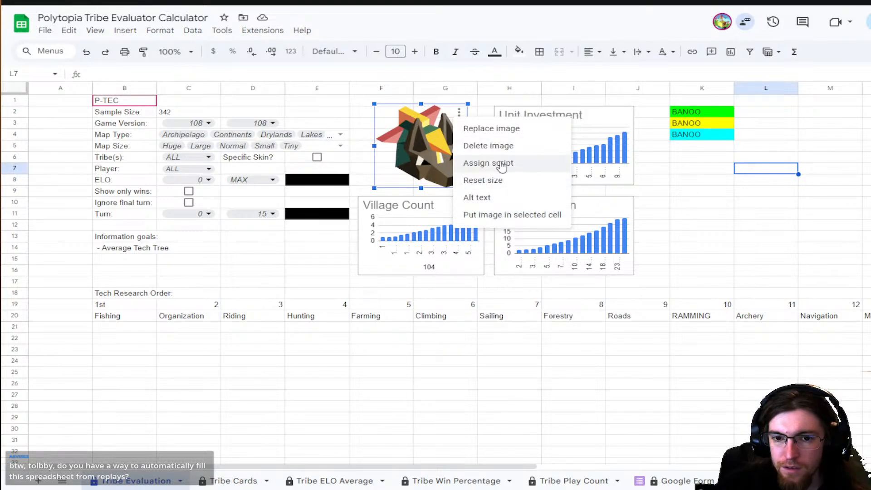
{"action": "left_click", "coordinate": [490, 163]}
{"action": "type", "text": "=IMAGE("}
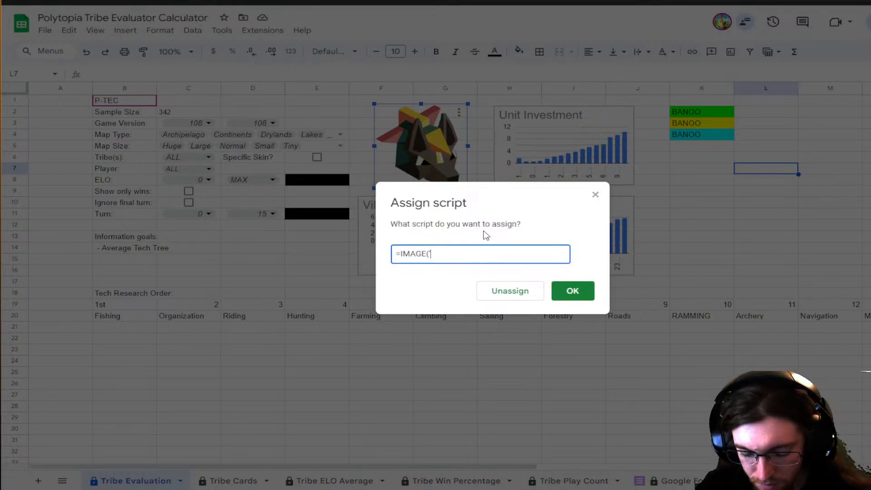
{"action": "type", "text": "Dropdown"}
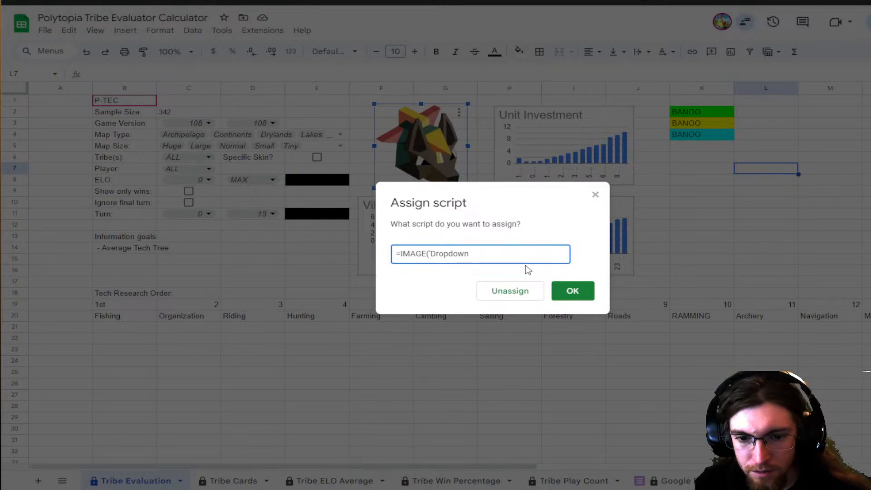
{"action": "key", "text": "ctrl+a"}
{"action": "key", "text": "BackSpace"}
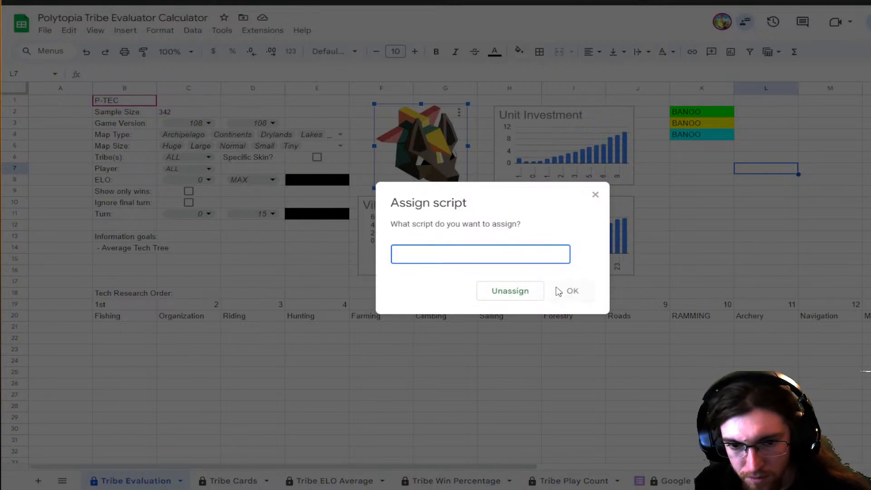
{"action": "left_click", "coordinate": [586, 243]}
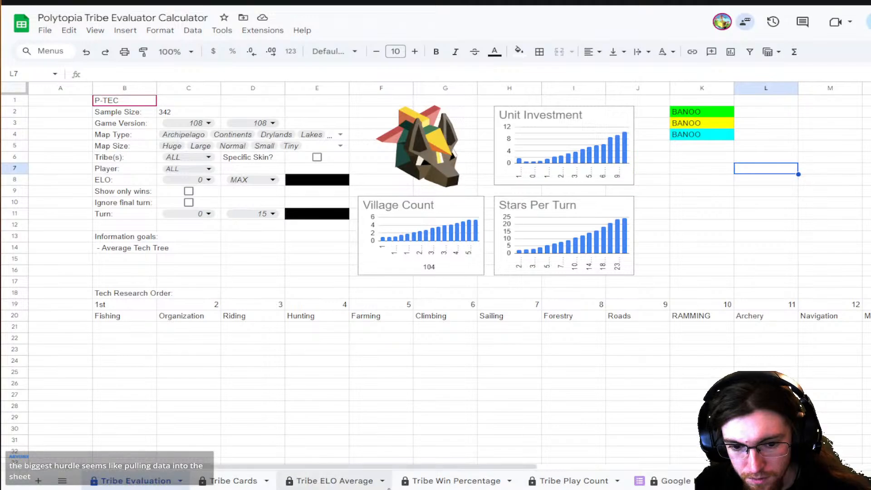
- Try another script text on the tribe image, then clear it and close unsaved
{"action": "scroll", "coordinate": [388, 484], "scroll_direction": "down", "scroll_amount": 3}
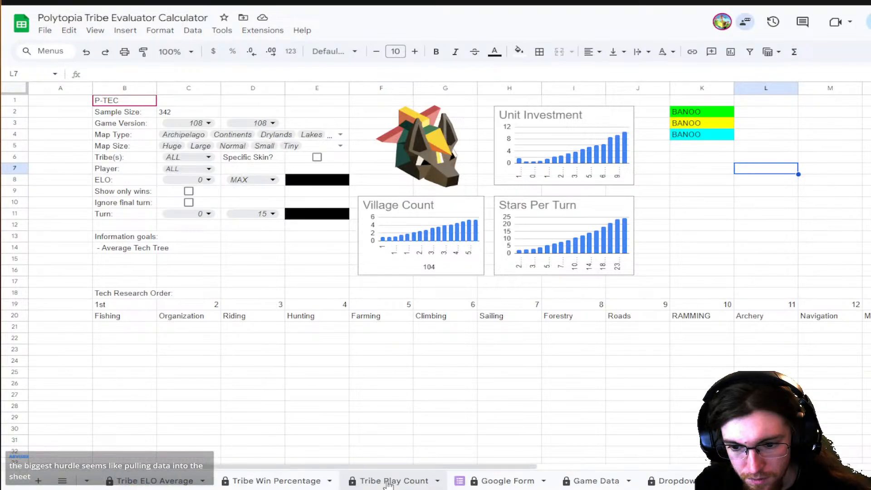
{"action": "left_click", "coordinate": [398, 141]}
{"action": "left_click", "coordinate": [459, 113]}
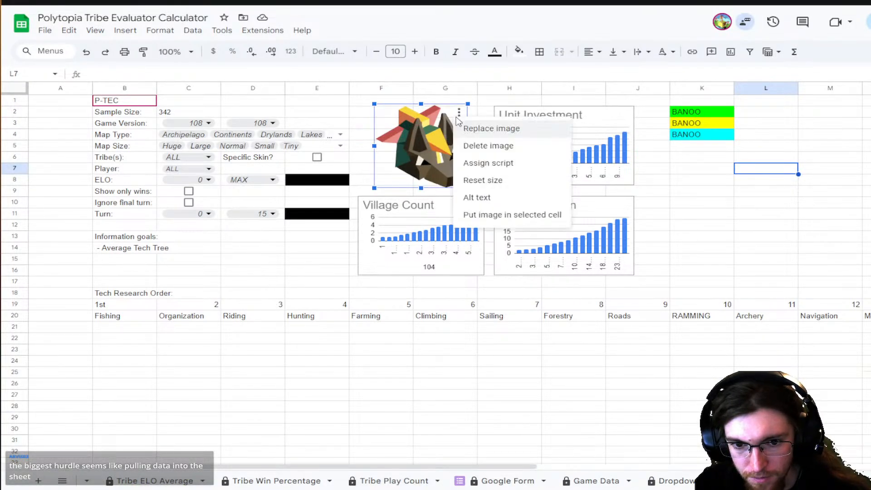
{"action": "left_click", "coordinate": [517, 165]}
{"action": "type", "text": "Menus"}
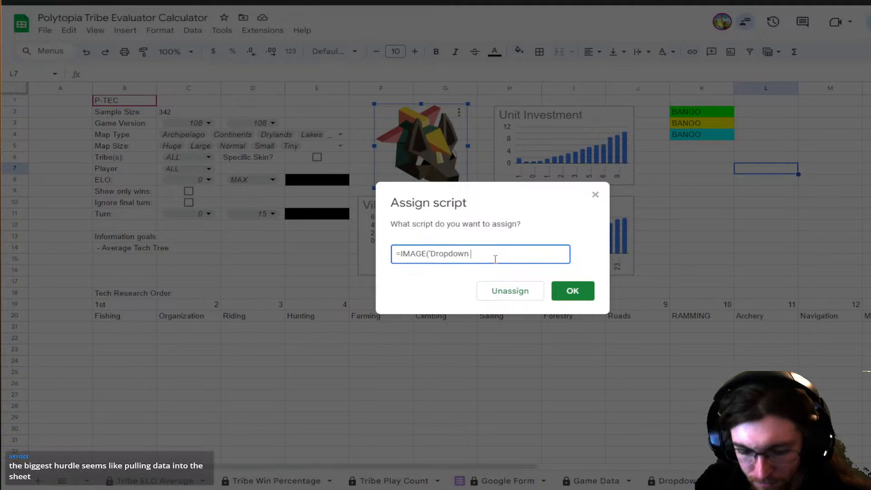
{"action": "type", "text": "')"}
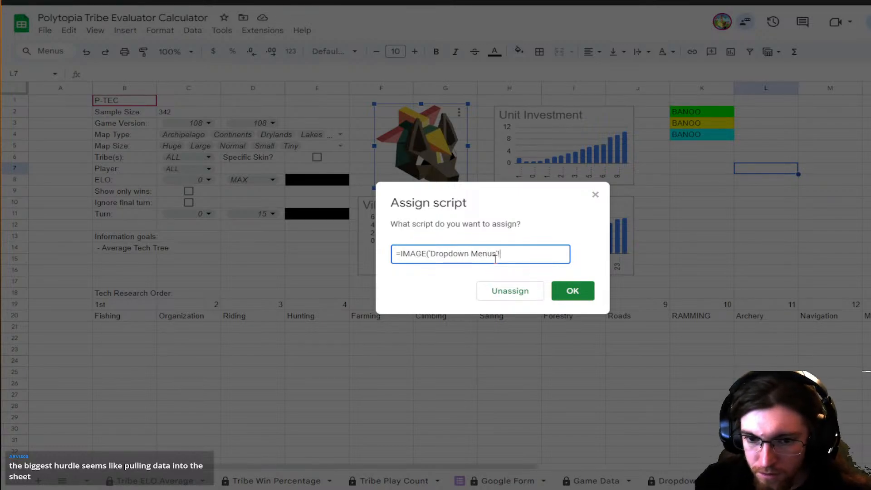
{"action": "key", "text": "ctrl+a"}
{"action": "key", "text": "BackSpace"}
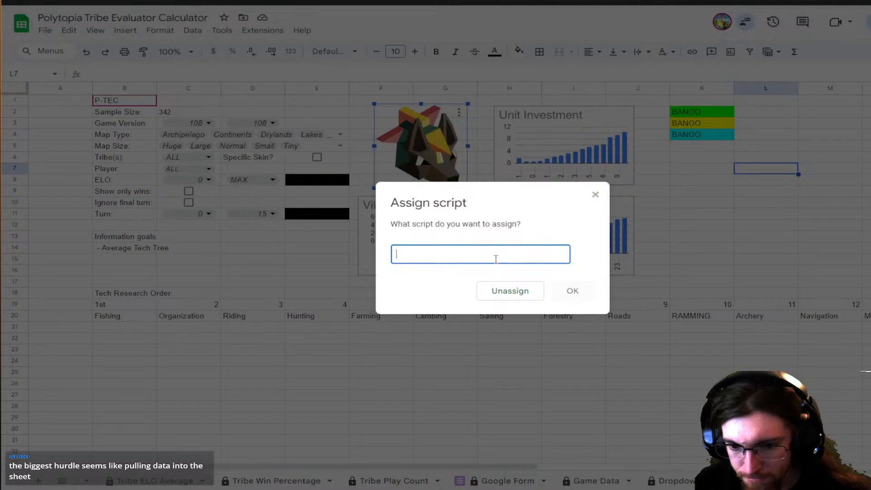
{"action": "left_click", "coordinate": [595, 194]}
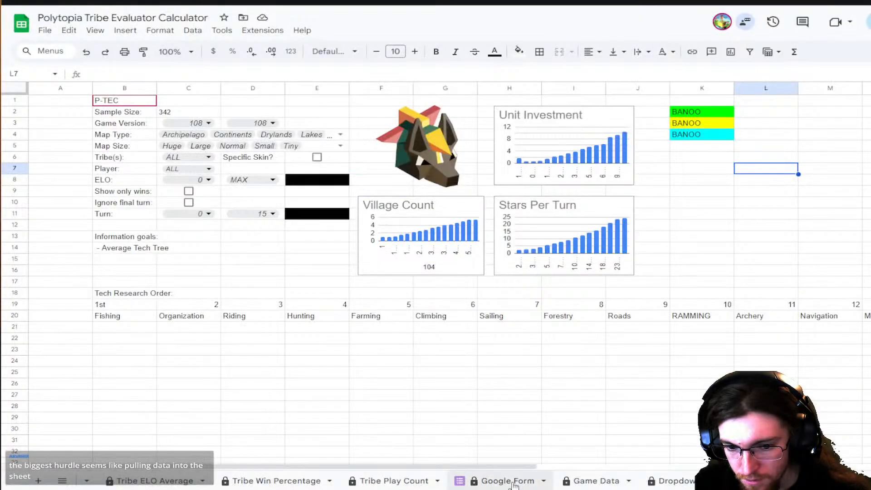
- Check the Dropdown Menus sheet and come back to Tribe Evaluation
{"action": "left_click", "coordinate": [671, 482]}
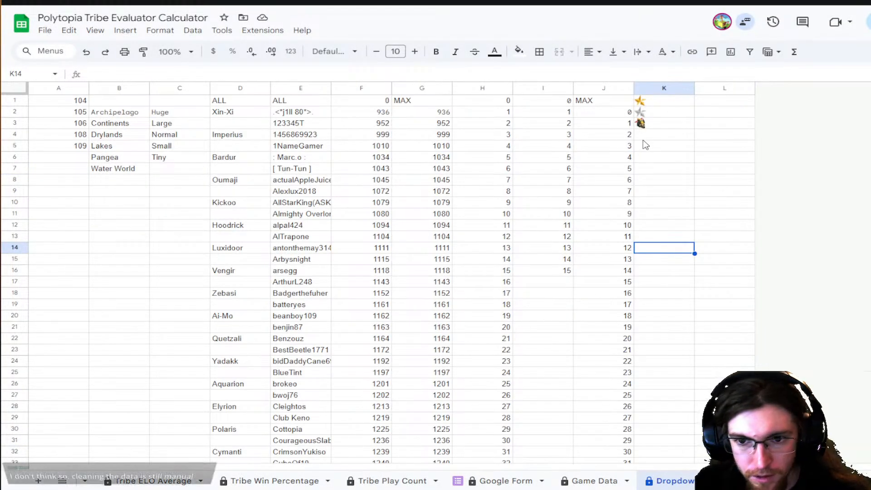
{"action": "scroll", "coordinate": [209, 485], "scroll_direction": "left", "scroll_amount": 3}
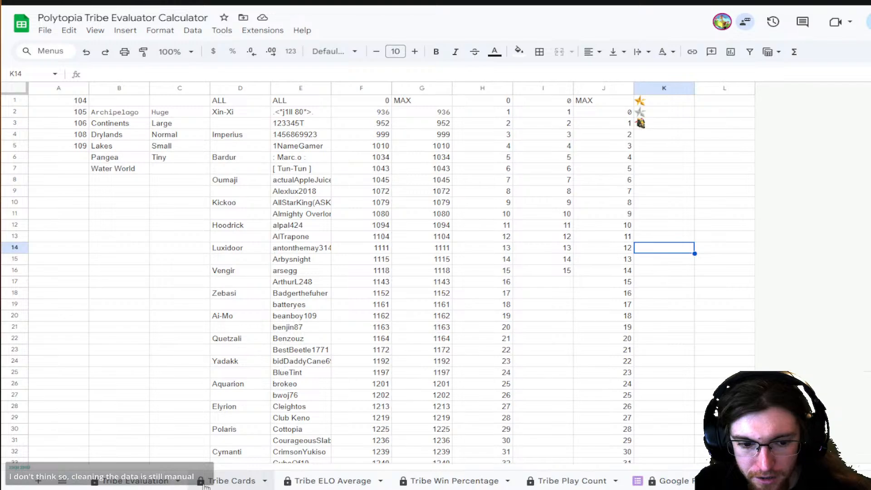
{"action": "left_click", "coordinate": [137, 481]}
- Assign the script =IMAGE('Dropdown Menus'!K3) to the tribe image
{"action": "left_click", "coordinate": [454, 164]}
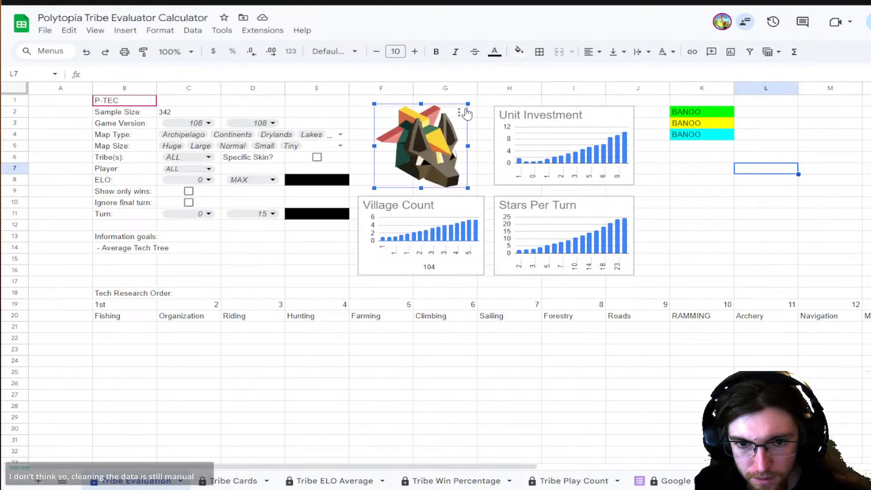
{"action": "left_click", "coordinate": [459, 113]}
{"action": "left_click", "coordinate": [498, 164]}
{"action": "type", "text": "=IMAGE('Dropdown Menus'!"}
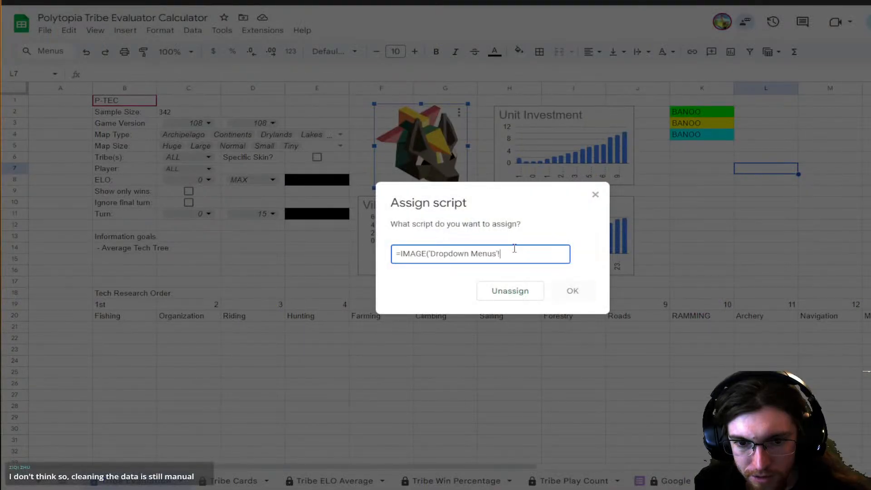
{"action": "type", "text": "K3"}
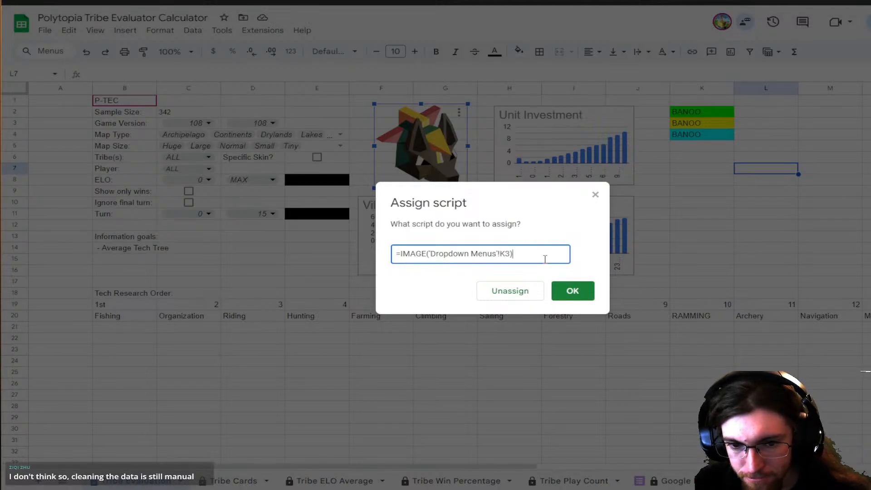
{"action": "key", "text": "Return"}
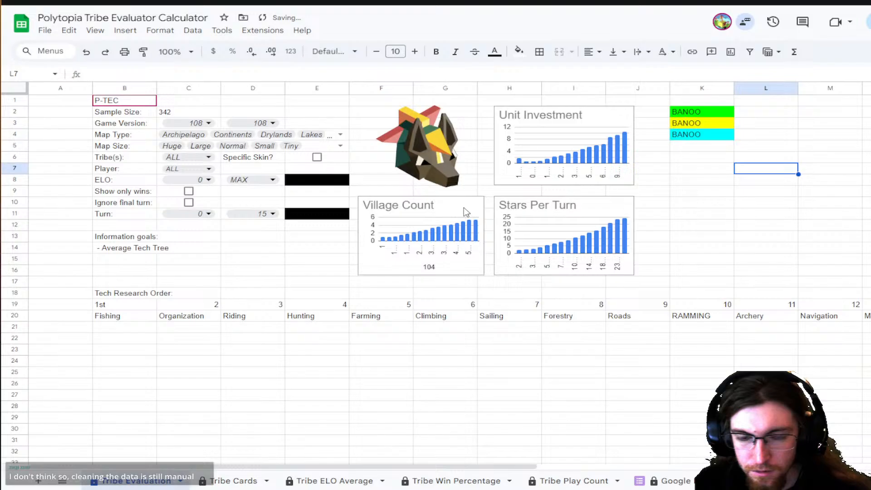
{"action": "left_click", "coordinate": [432, 140]}
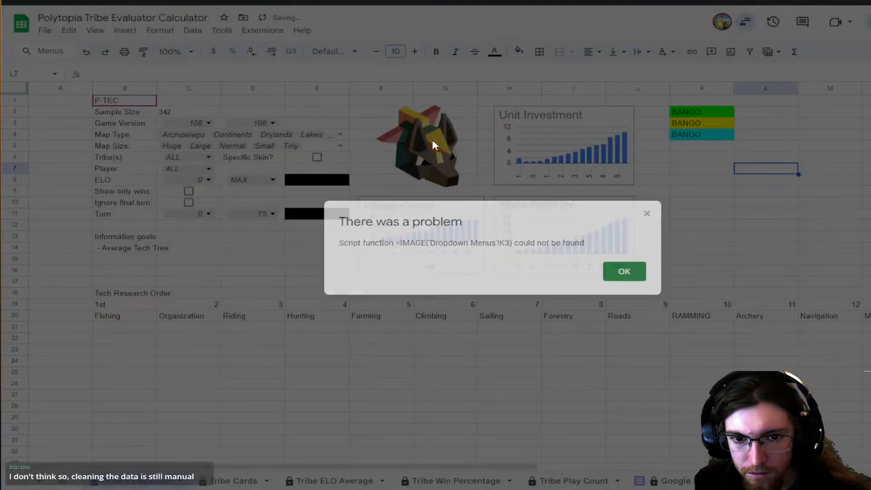
{"action": "left_click", "coordinate": [624, 272]}
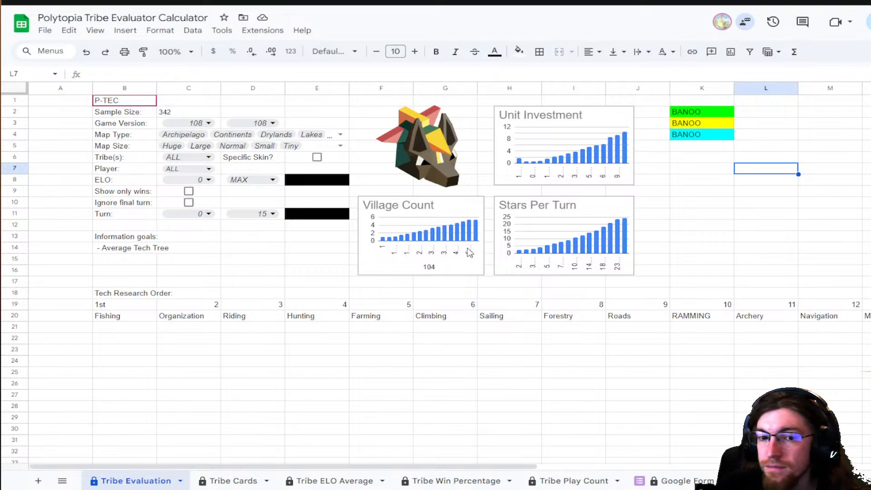
- Run the tribe image's script twice and dismiss both script-not-found errors
{"action": "left_click", "coordinate": [429, 154]}
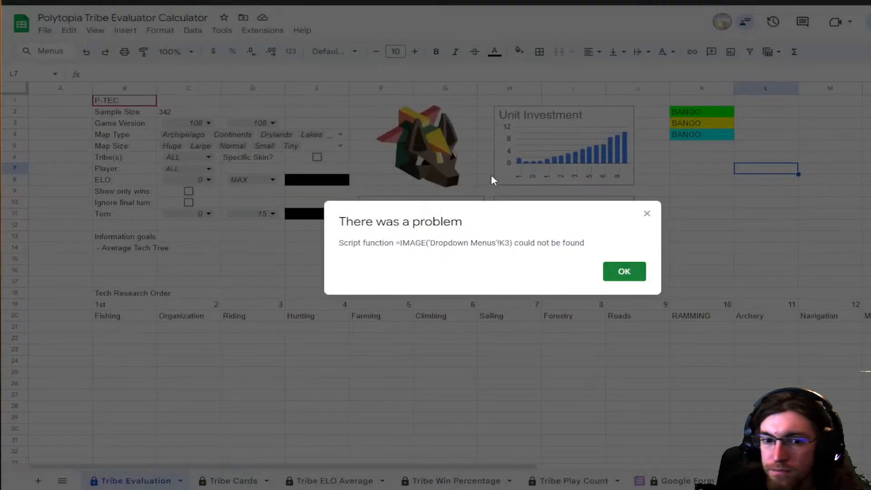
{"action": "left_click", "coordinate": [612, 275]}
{"action": "left_click", "coordinate": [415, 128]}
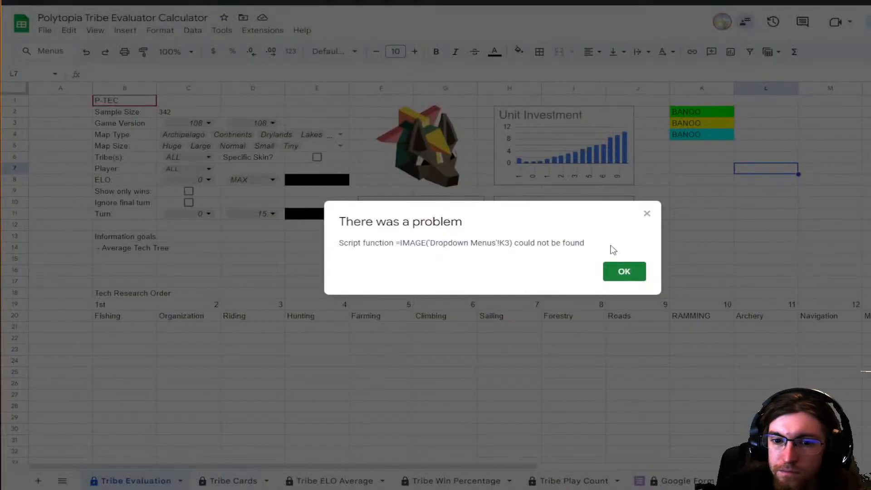
{"action": "left_click", "coordinate": [620, 271]}
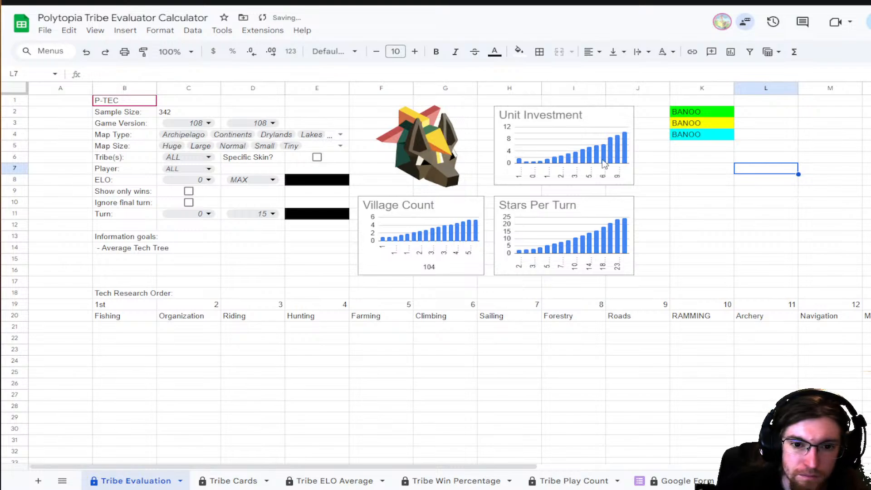
- Select the tribe image and bring up its Assign script prompt again
{"action": "left_click", "coordinate": [434, 144]}
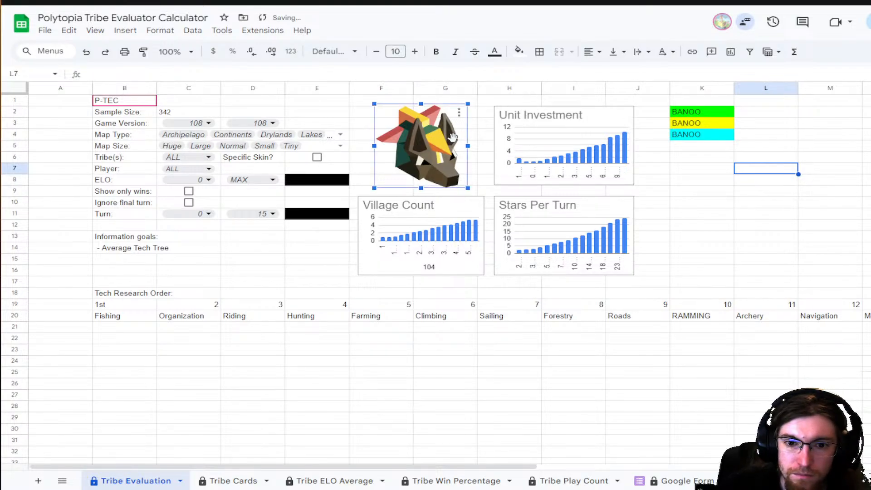
{"action": "left_click", "coordinate": [459, 112]}
{"action": "left_click", "coordinate": [490, 159]}
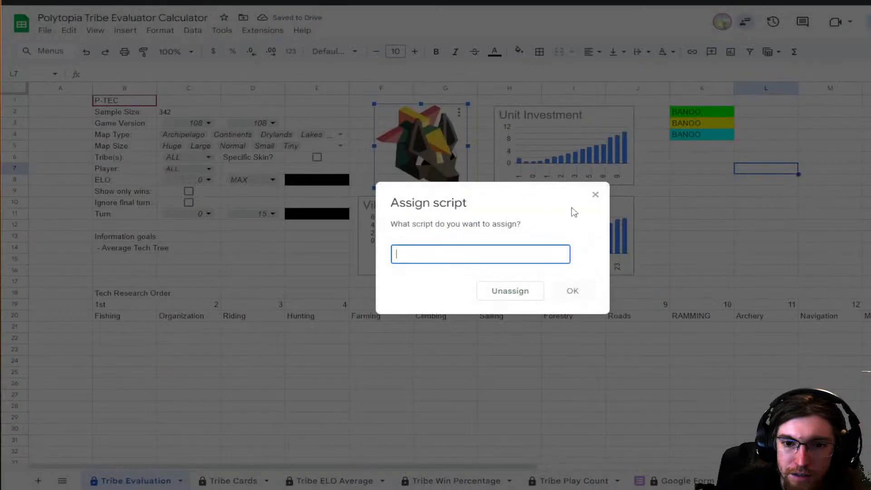
- Close the Assign script prompt for the tribe logo, leaving its script field empty
{"action": "left_click", "coordinate": [596, 194]}
{"action": "left_click", "coordinate": [817, 208]}
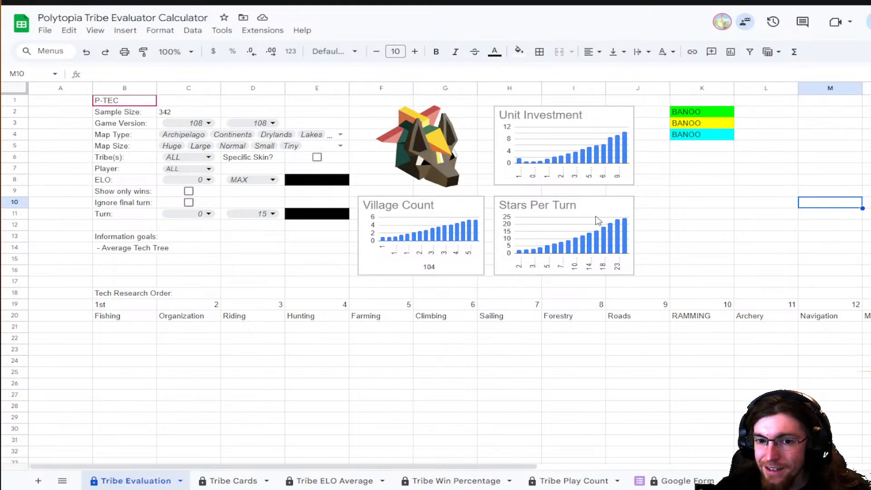
- Drag the tribe logo to columns K–L beside the Stars Per Turn chart, then deselect
{"action": "left_click", "coordinate": [383, 140]}
{"action": "left_click_drag", "start_coordinate": [428, 140], "coordinate": [728, 221]}
{"action": "left_click_drag", "start_coordinate": [397, 118], "coordinate": [816, 340]}
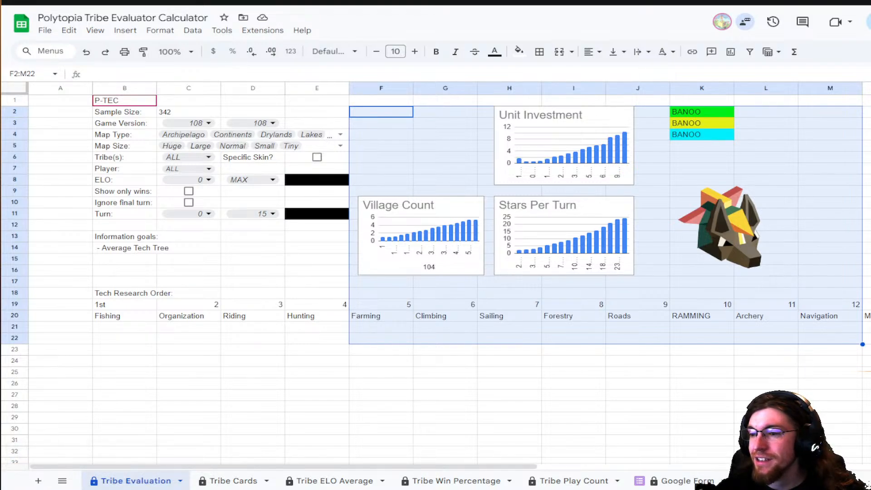
{"action": "left_click", "coordinate": [865, 191]}
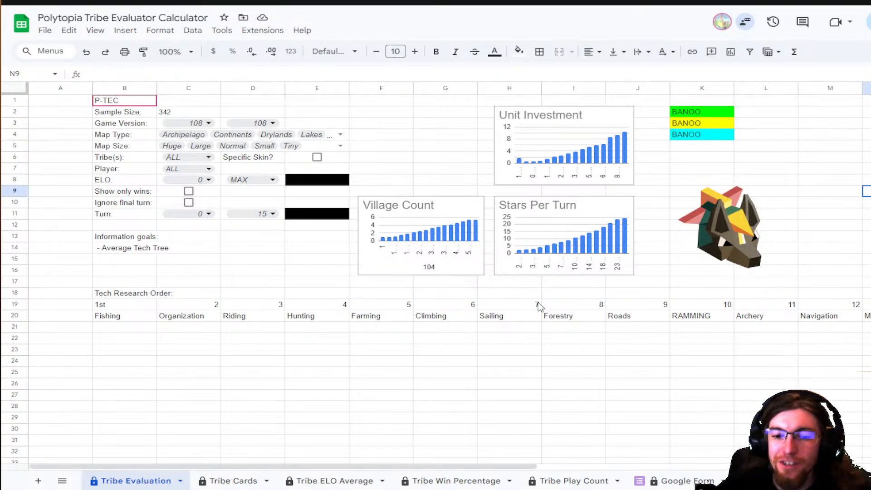
{"action": "scroll", "coordinate": [193, 479], "scroll_direction": "down", "scroll_amount": 5}
{"action": "scroll", "coordinate": [193, 479], "scroll_direction": "down", "scroll_amount": 5}
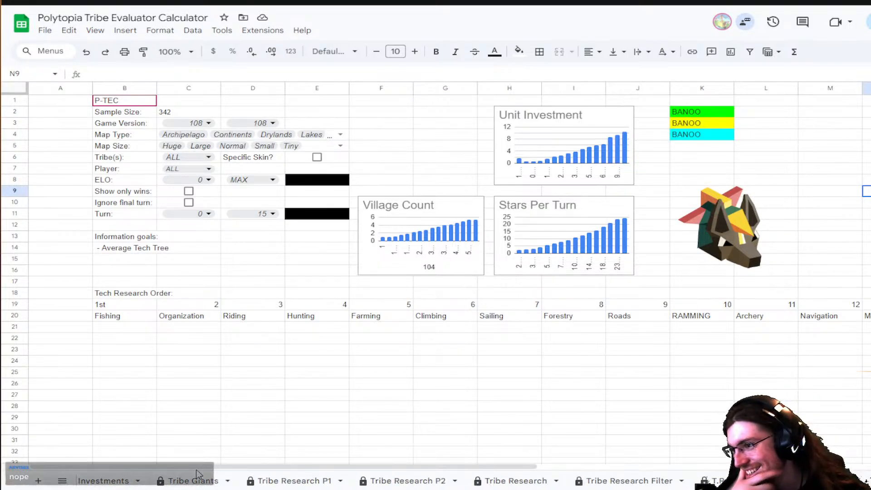
{"action": "scroll", "coordinate": [199, 477], "scroll_direction": "up", "scroll_amount": 10}
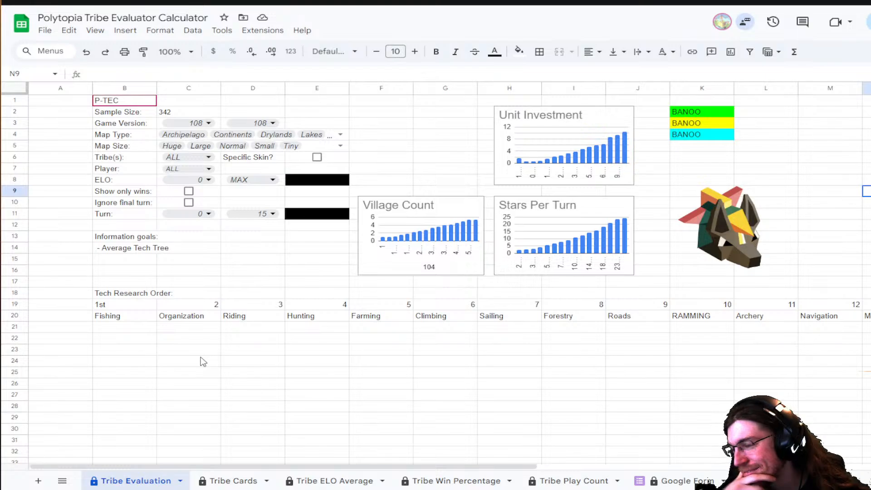
{"action": "scroll", "coordinate": [202, 362], "scroll_direction": "down", "scroll_amount": 3}
{"action": "scroll", "coordinate": [216, 350], "scroll_direction": "up", "scroll_amount": 3}
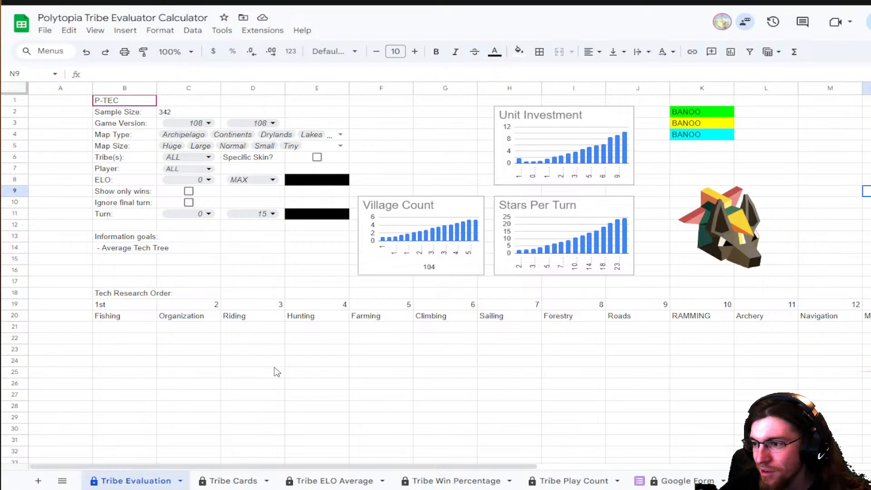
{"action": "scroll", "coordinate": [267, 478], "scroll_direction": "right", "scroll_amount": 5}
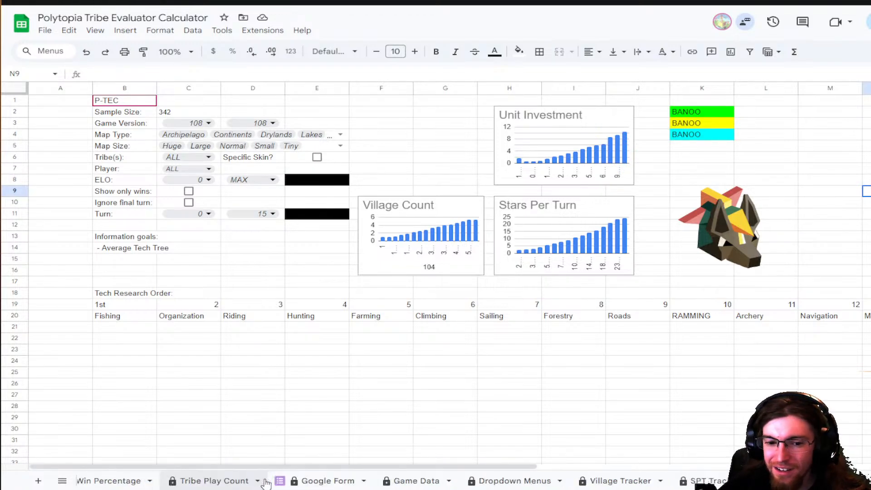
{"action": "scroll", "coordinate": [269, 481], "scroll_direction": "left", "scroll_amount": 2}
- Try adding 10000 rows at the bottom of the Google Form sheet and dismiss the cell-limit error
{"action": "left_click", "coordinate": [444, 481]}
{"action": "scroll", "coordinate": [313, 366], "scroll_direction": "down", "scroll_amount": 10}
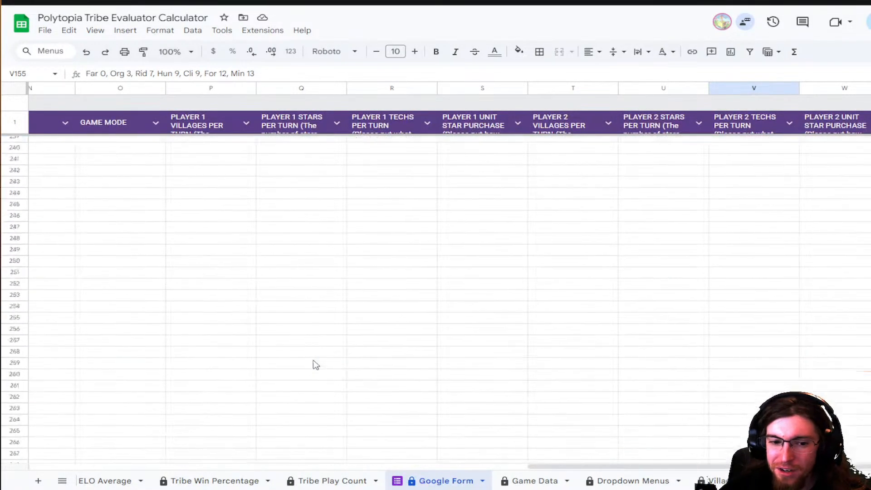
{"action": "scroll", "coordinate": [324, 366], "scroll_direction": "down", "scroll_amount": 20}
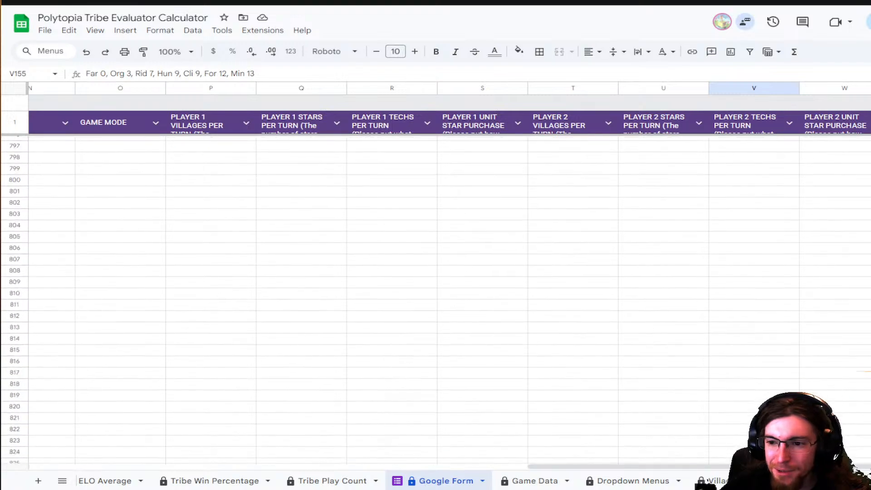
{"action": "scroll", "coordinate": [323, 366], "scroll_direction": "down", "scroll_amount": 20}
{"action": "left_click", "coordinate": [108, 450]}
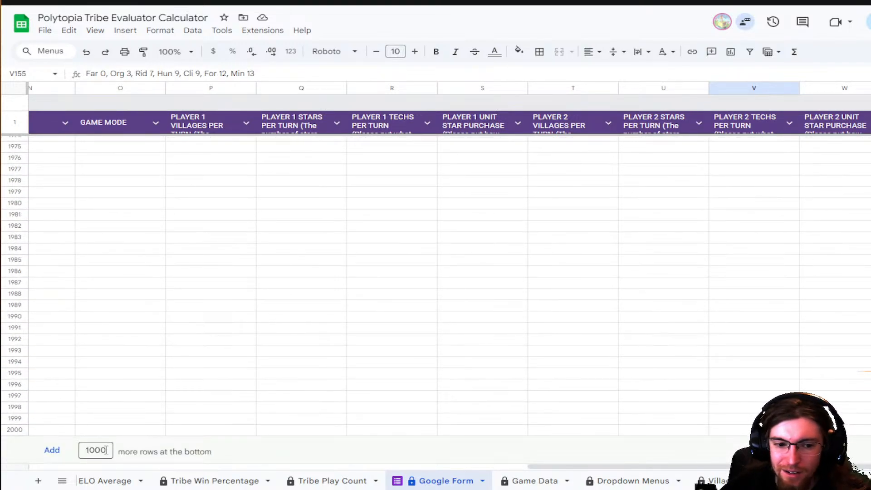
{"action": "type", "text": "00"}
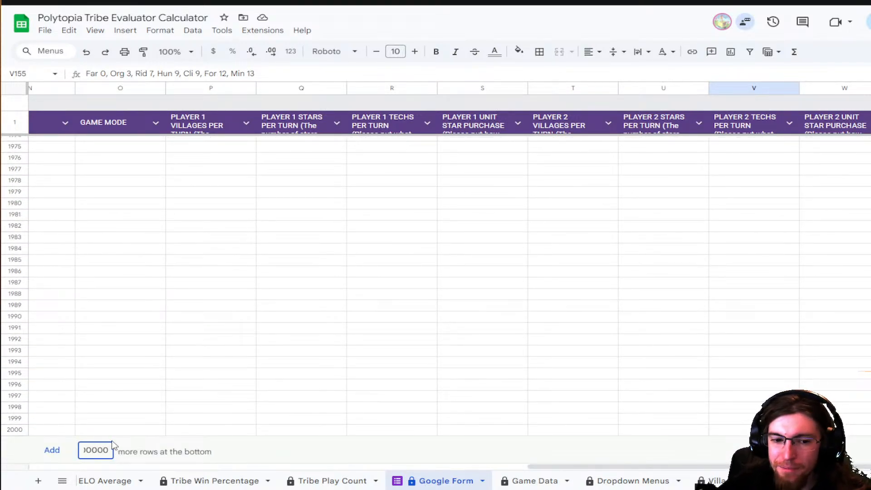
{"action": "left_click", "coordinate": [52, 451]}
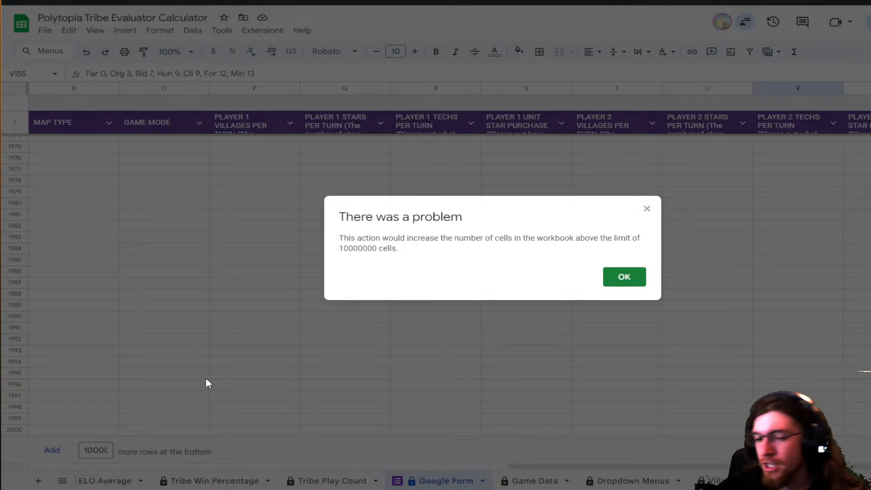
{"action": "left_click", "coordinate": [628, 277]}
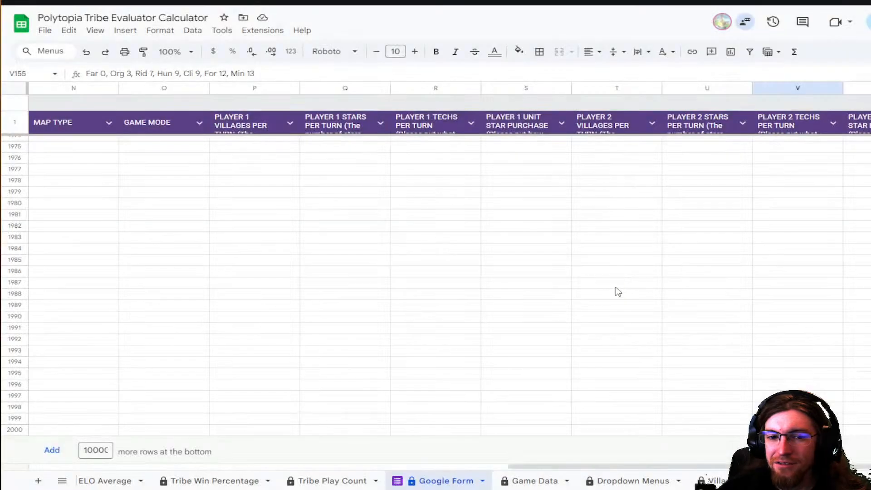
- Click around the Google Form sheet and scroll back up
{"action": "left_click", "coordinate": [460, 398]}
{"action": "left_click", "coordinate": [244, 376]}
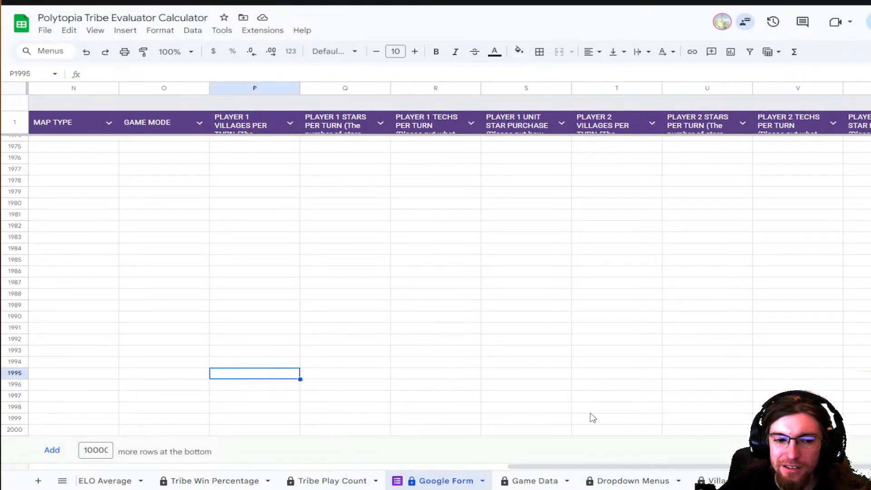
{"action": "left_click_drag", "start_coordinate": [521, 470], "coordinate": [45, 455]}
{"action": "left_click", "coordinate": [236, 306]}
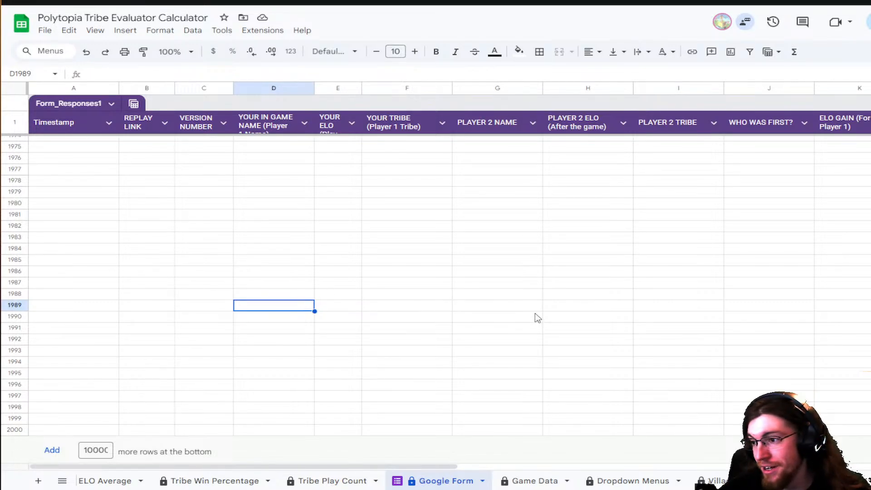
{"action": "scroll", "coordinate": [336, 484], "scroll_direction": "up", "scroll_amount": 3}
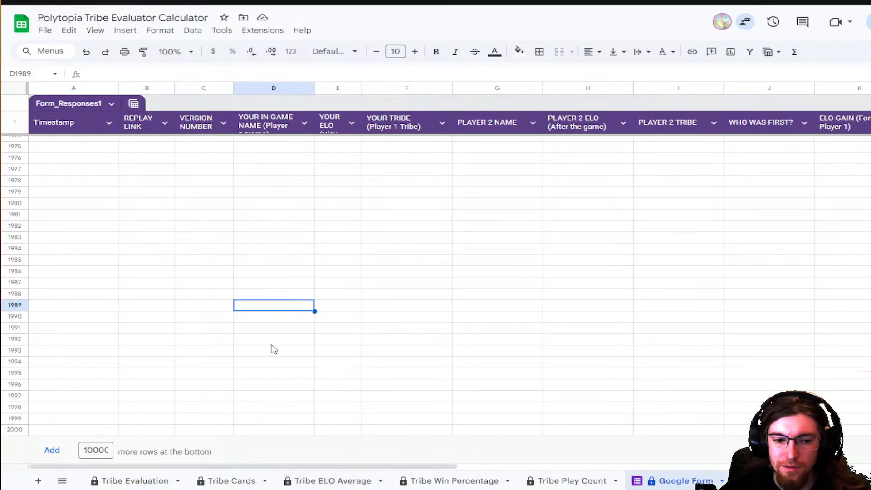
- Glance at the Tribe Cards star ratings, then return to Tribe Evaluation
{"action": "left_click", "coordinate": [215, 482]}
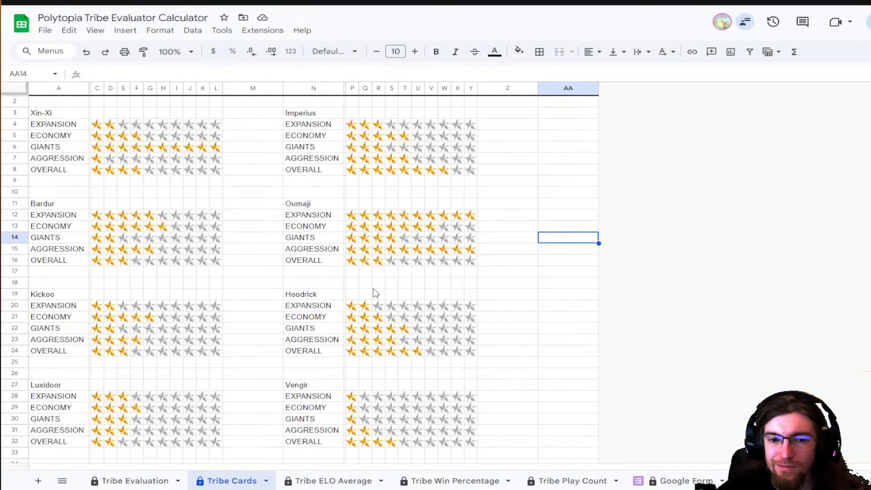
{"action": "left_click", "coordinate": [141, 482]}
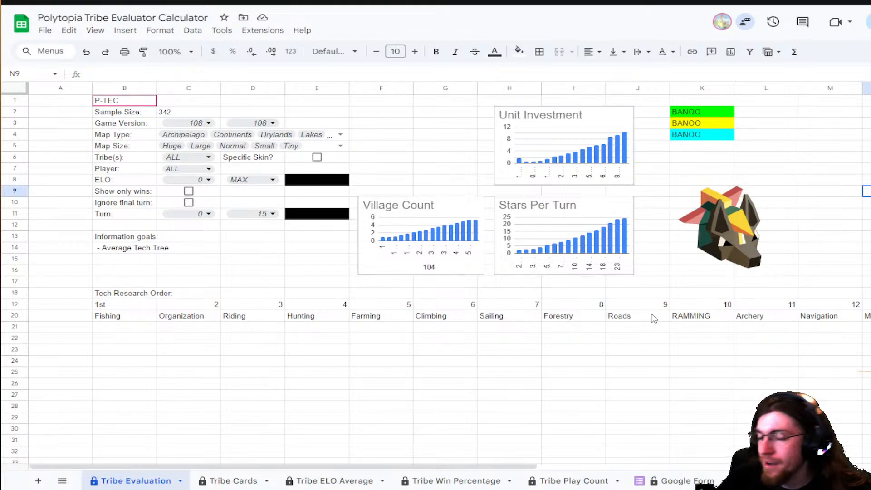
- Drag the tribe image back to columns F–G
{"action": "left_click_drag", "start_coordinate": [725, 218], "coordinate": [429, 154]}
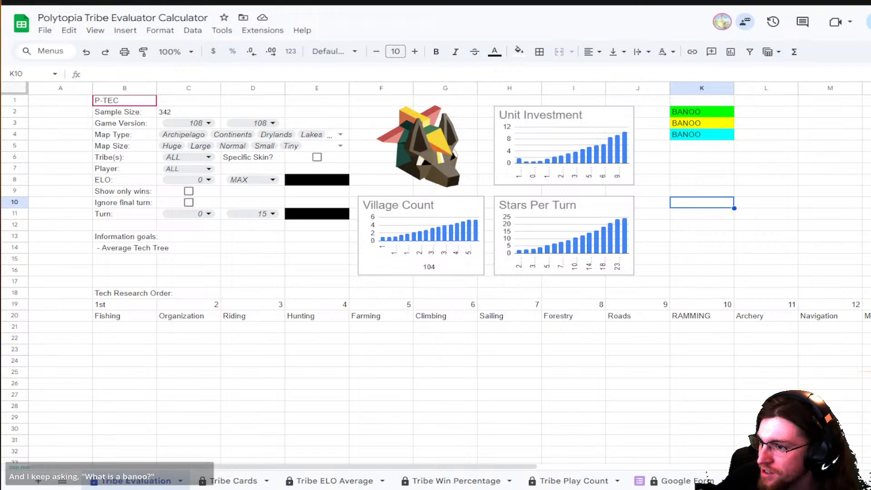
- Look through the Tribe ELO Average, Win Percentage and Play Count sheets, ending on Tech Tree
{"action": "left_click", "coordinate": [345, 481]}
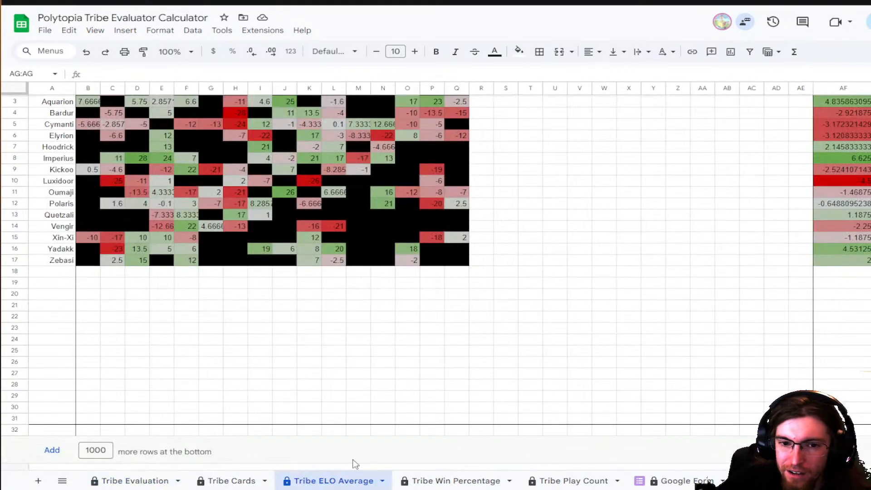
{"action": "left_click", "coordinate": [422, 481]}
{"action": "left_click", "coordinate": [563, 480]}
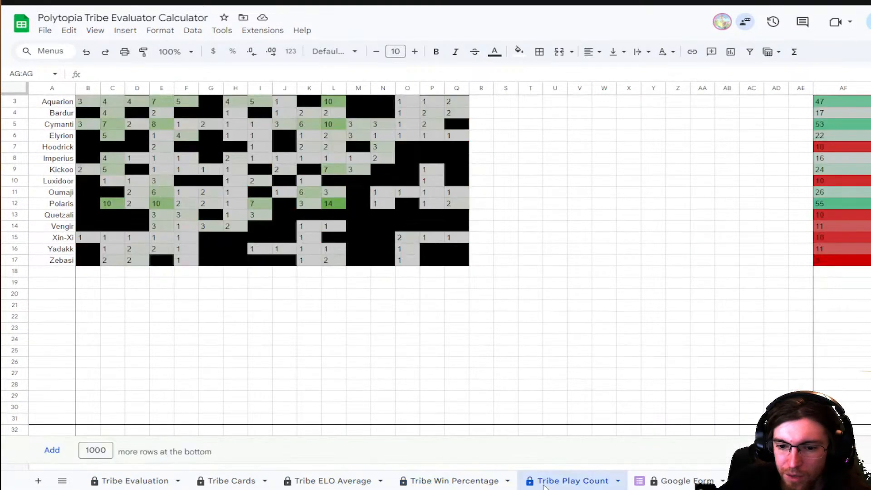
{"action": "scroll", "coordinate": [551, 483], "scroll_direction": "down", "scroll_amount": 3}
{"action": "scroll", "coordinate": [553, 485], "scroll_direction": "down", "scroll_amount": 5}
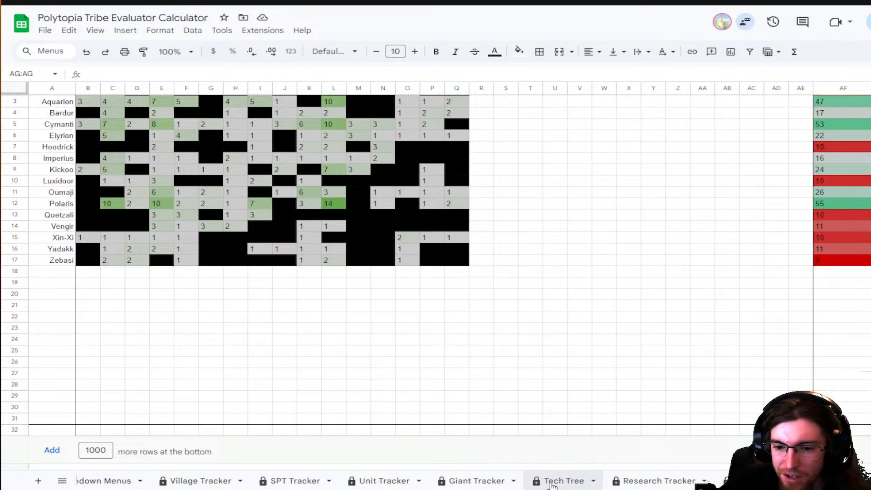
{"action": "left_click", "coordinate": [553, 485]}
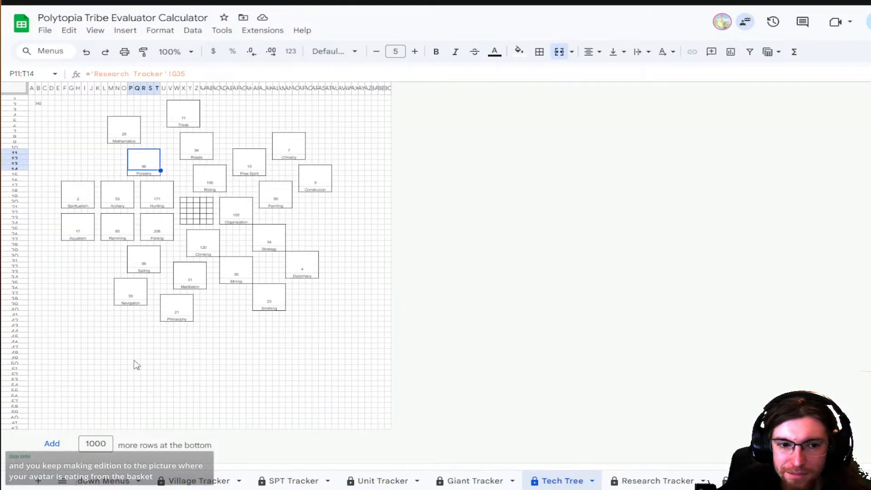
- Select columns A through BC on the Tech Tree sheet
{"action": "left_click", "coordinate": [122, 131]}
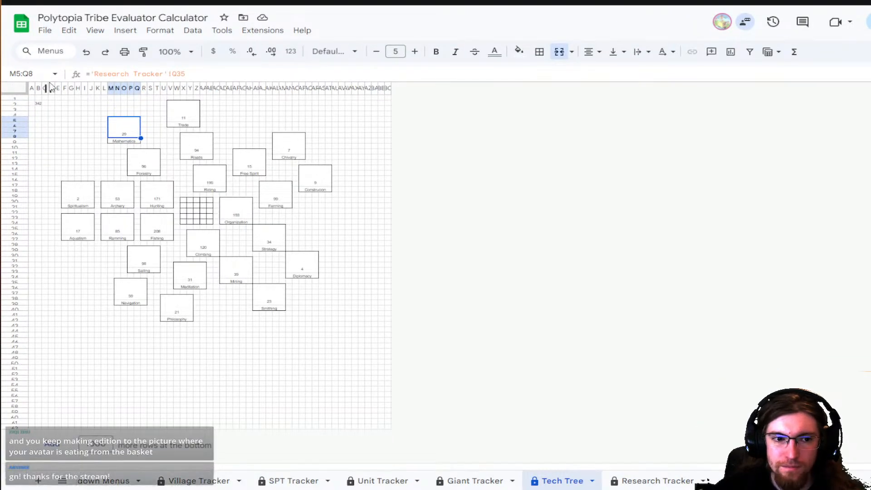
{"action": "left_click", "coordinate": [15, 90]}
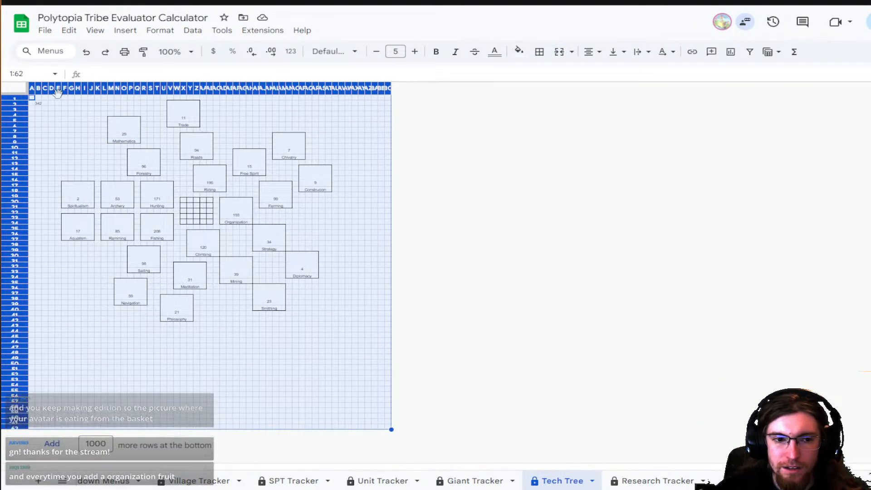
{"action": "left_click", "coordinate": [158, 88]}
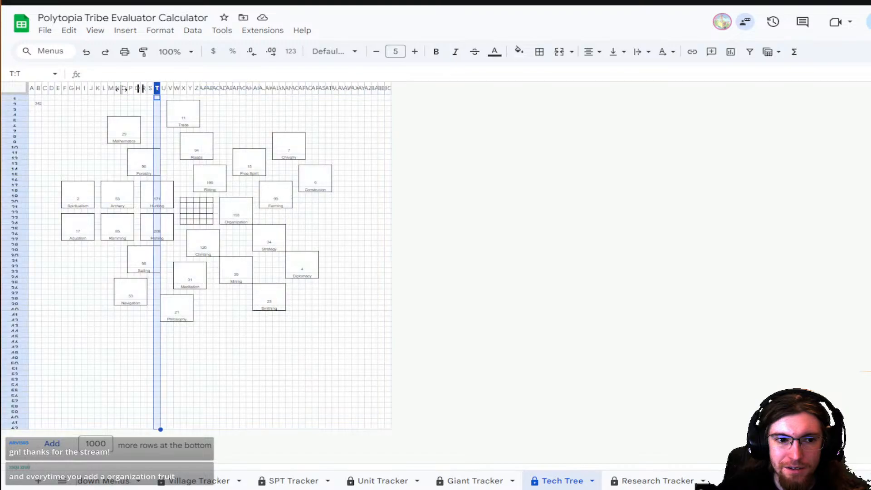
{"action": "left_click_drag", "start_coordinate": [31, 89], "coordinate": [514, 86]}
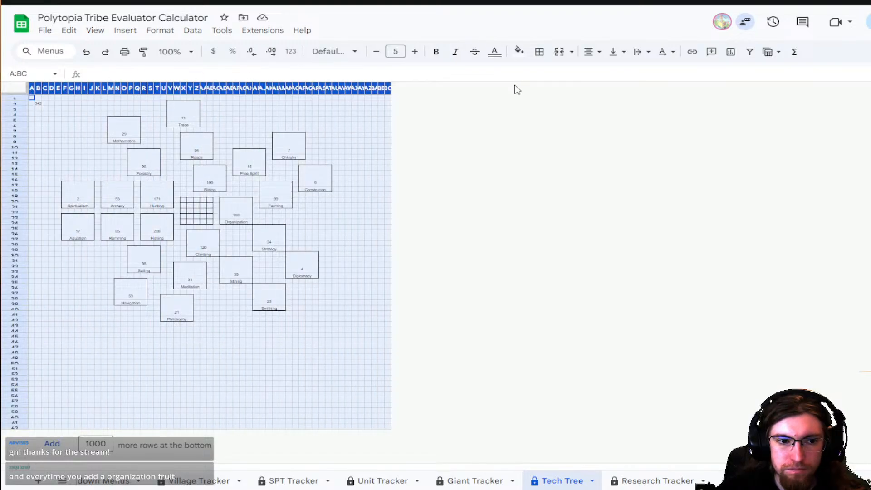
- Resize columns A–BC to 15 pixels wide
{"action": "right_click", "coordinate": [185, 86]}
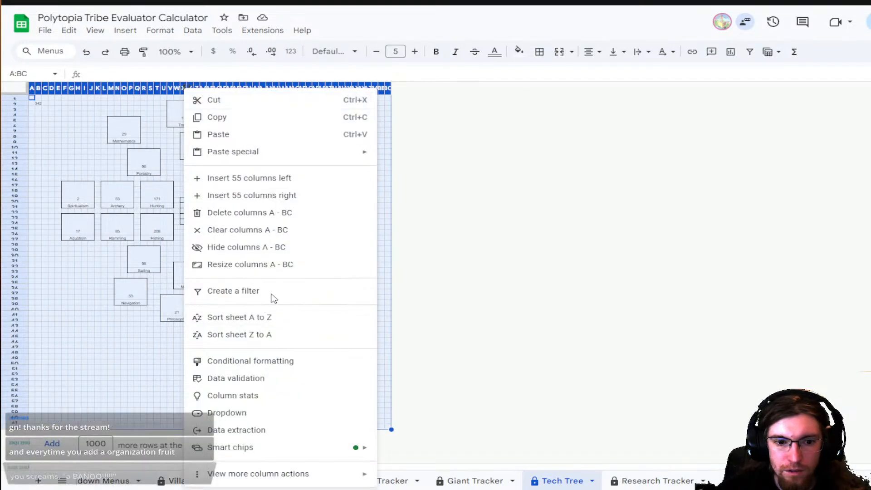
{"action": "left_click", "coordinate": [273, 267]}
{"action": "type", "text": "15"}
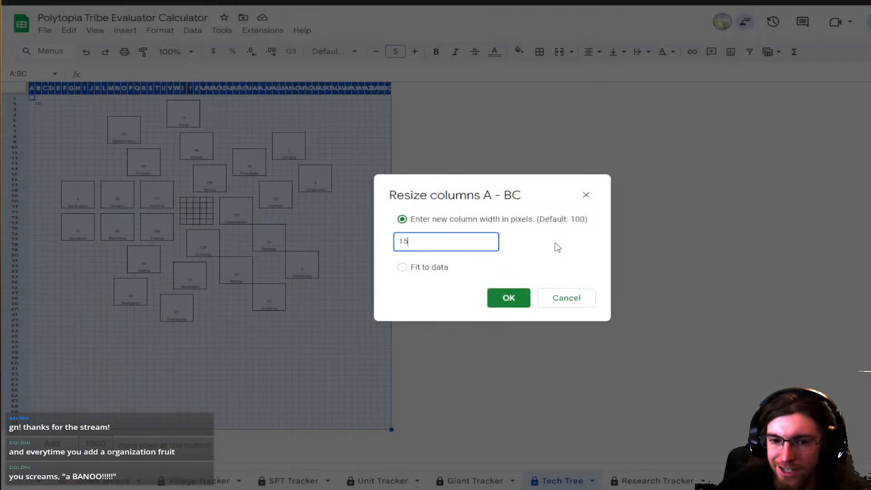
{"action": "left_click", "coordinate": [508, 298]}
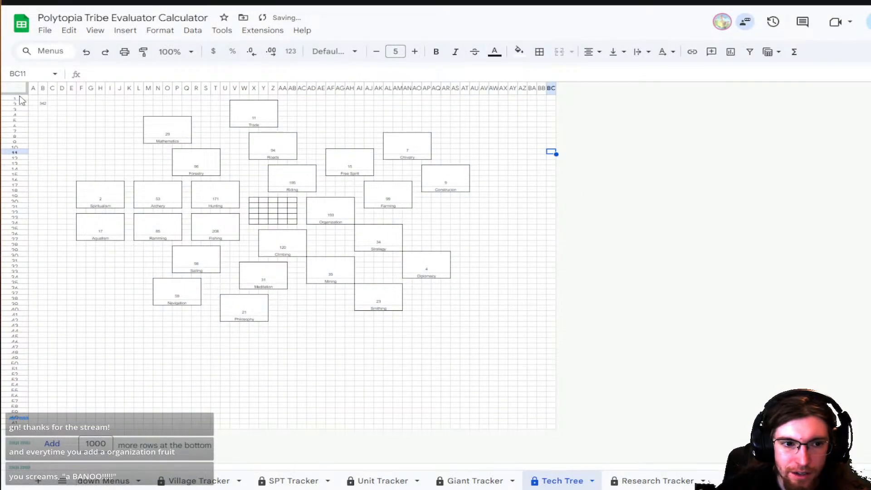
- Resize rows 1–62 to 15 pixels high, then check the Mathematics box formula
{"action": "left_click_drag", "start_coordinate": [15, 98], "coordinate": [42, 431]}
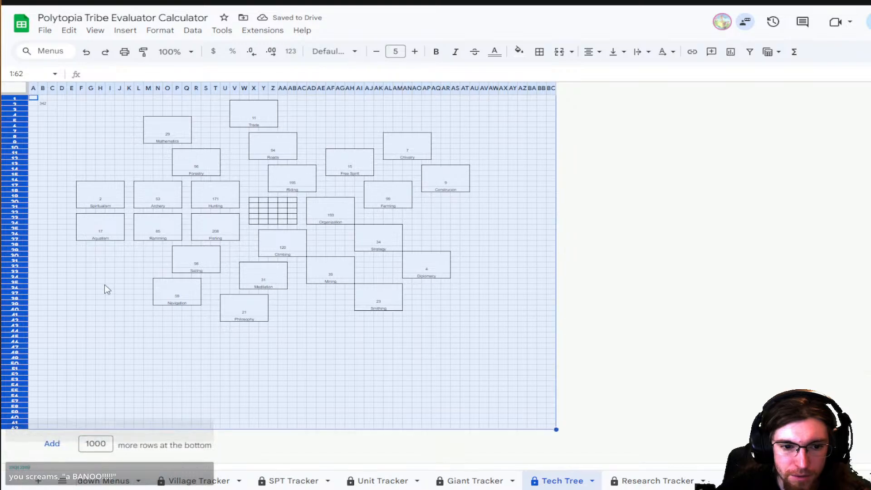
{"action": "right_click", "coordinate": [12, 233]}
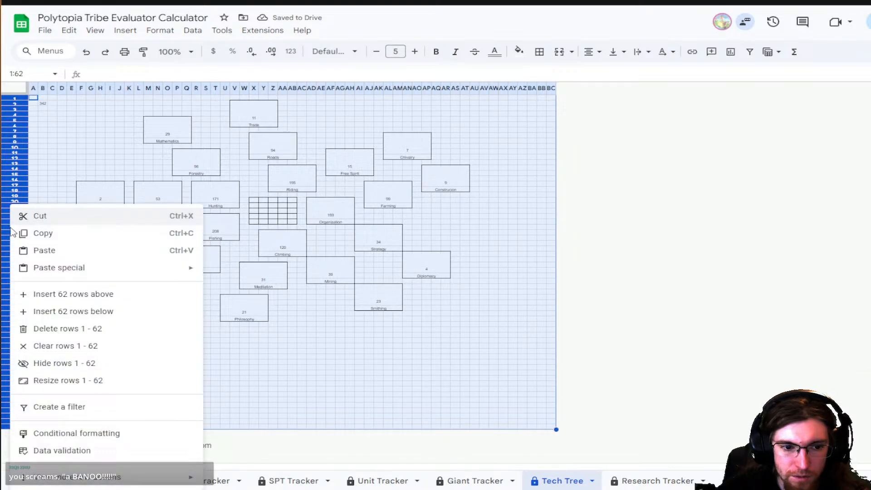
{"action": "left_click", "coordinate": [56, 380]}
{"action": "type", "text": "15"}
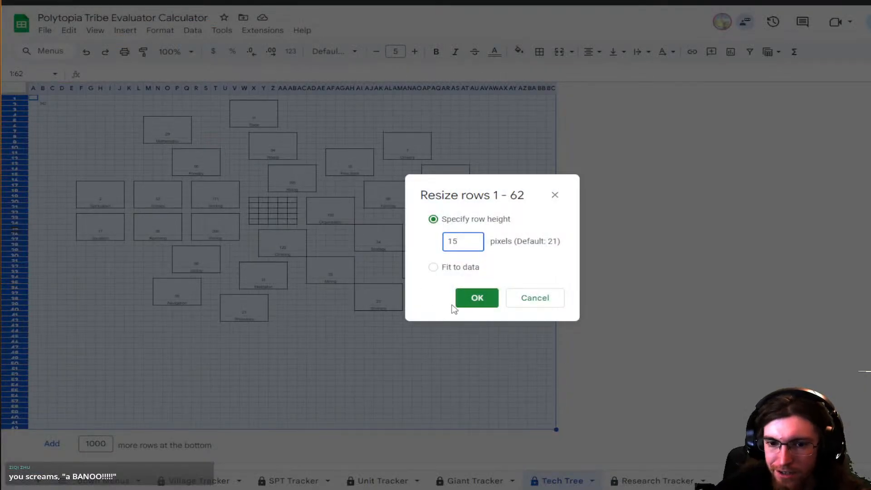
{"action": "left_click", "coordinate": [472, 298]}
{"action": "left_click", "coordinate": [504, 285]}
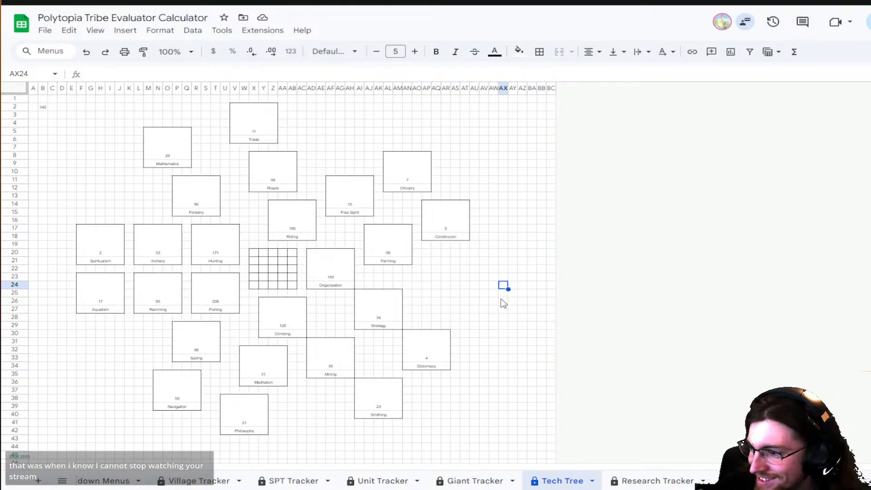
{"action": "left_click", "coordinate": [173, 144]}
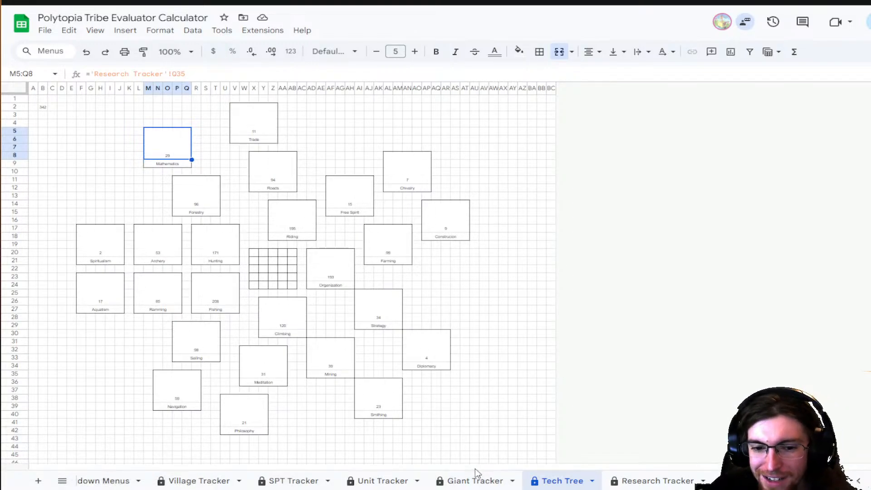
- Filter the Tribe Evaluation sheet to the Xin-Xi tribe
{"action": "scroll", "coordinate": [291, 481], "scroll_direction": "down", "scroll_amount": 5}
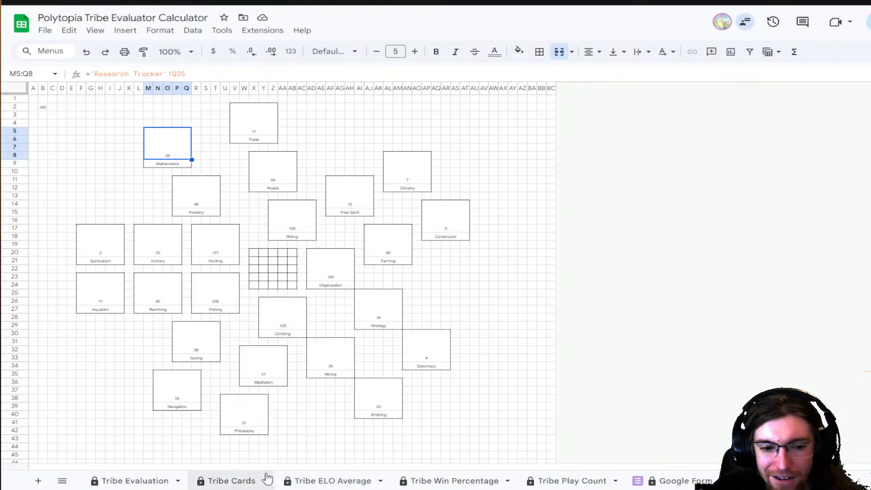
{"action": "left_click", "coordinate": [134, 482]}
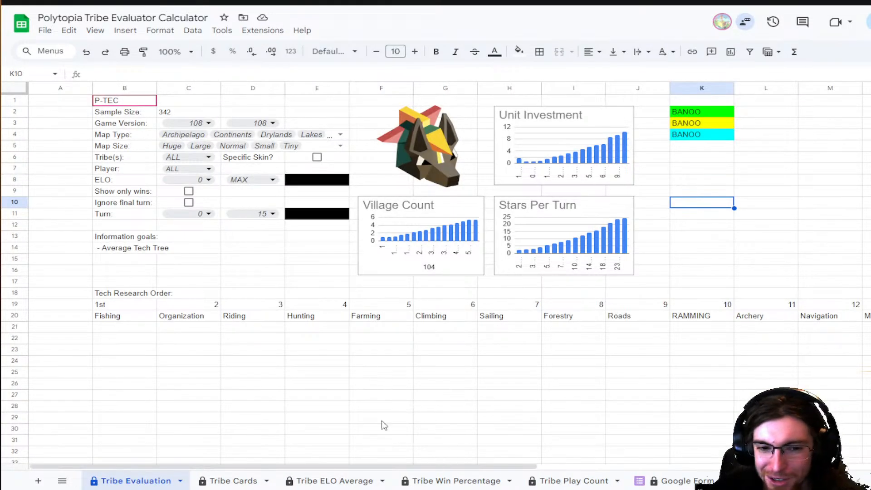
{"action": "left_click", "coordinate": [188, 158]}
{"action": "left_click", "coordinate": [184, 189]}
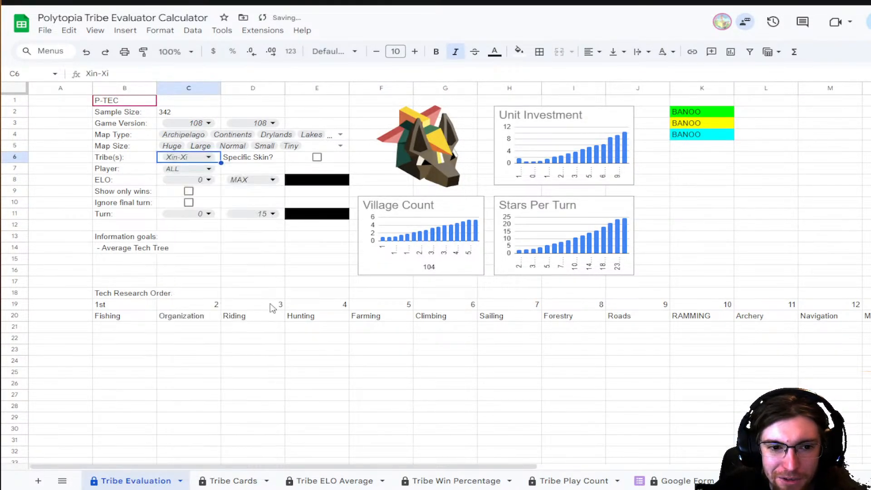
- Move the Tech Tree sheet tab to sit right after Tribe Cards
{"action": "left_click", "coordinate": [567, 480]}
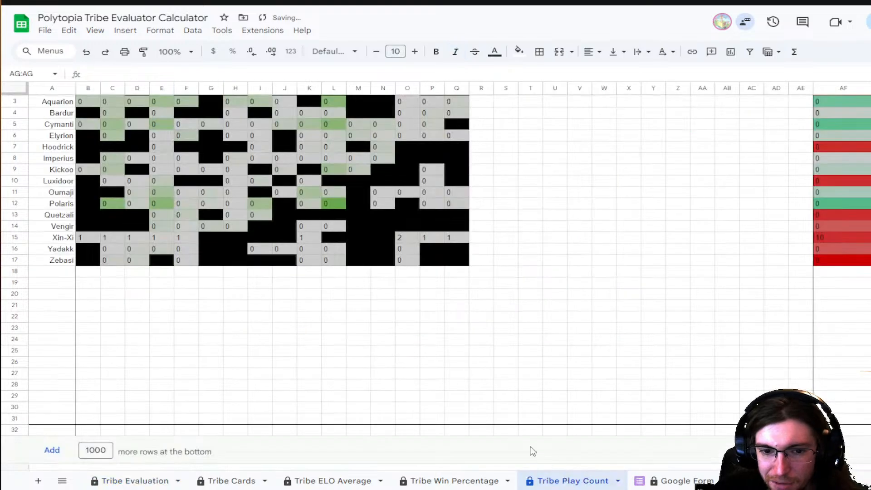
{"action": "scroll", "coordinate": [546, 484], "scroll_direction": "down", "scroll_amount": 4}
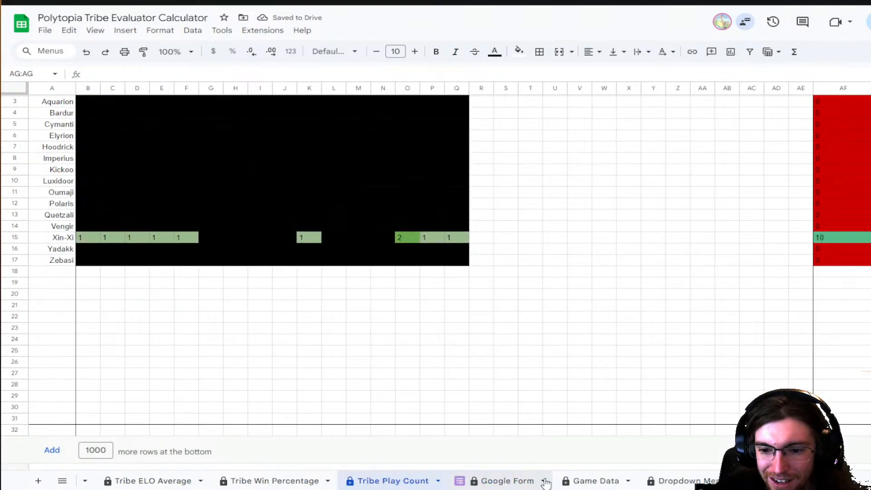
{"action": "scroll", "coordinate": [546, 484], "scroll_direction": "down", "scroll_amount": 3}
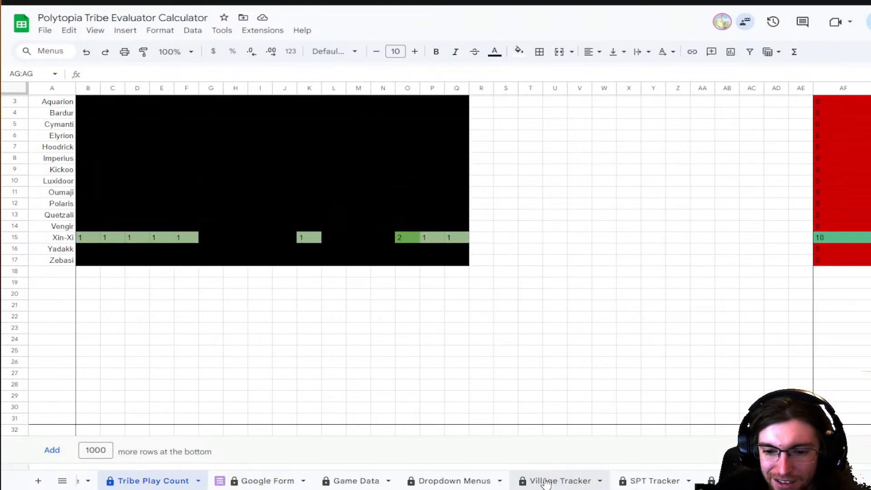
{"action": "scroll", "coordinate": [546, 484], "scroll_direction": "down", "scroll_amount": 3}
{"action": "left_click", "coordinate": [623, 480]}
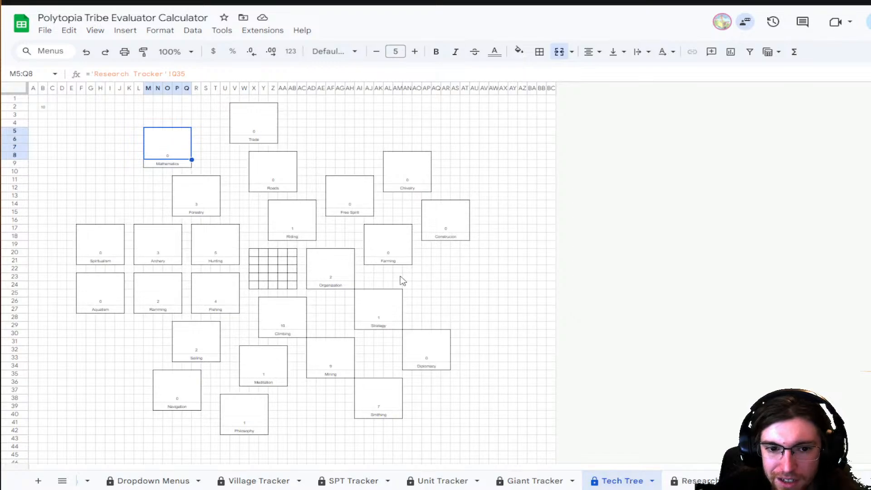
{"action": "left_click_drag", "start_coordinate": [609, 474], "coordinate": [54, 481]}
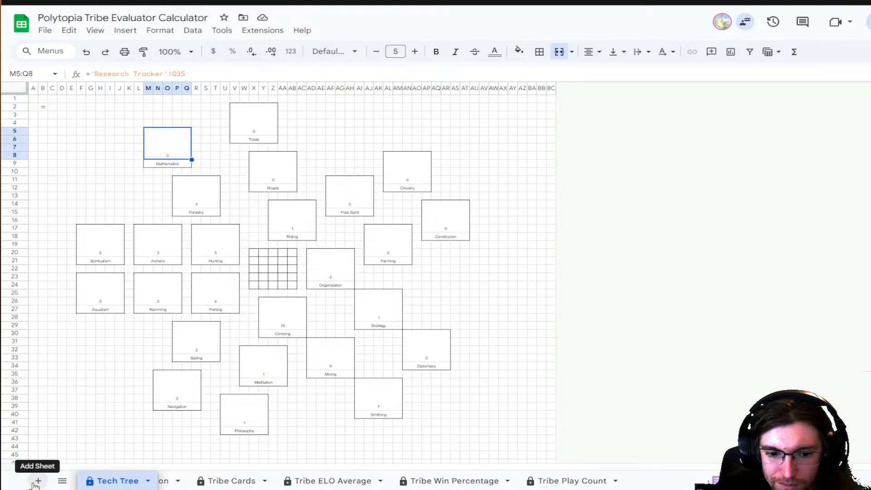
{"action": "left_click_drag", "start_coordinate": [38, 485], "coordinate": [303, 487]}
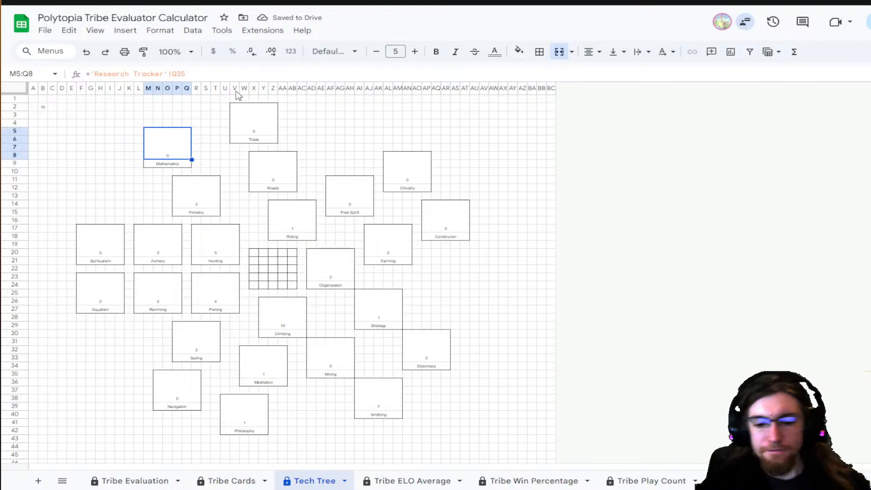
- Open conditional formatting on the Mathematics box and review the existing color scale rule
{"action": "right_click", "coordinate": [161, 149]}
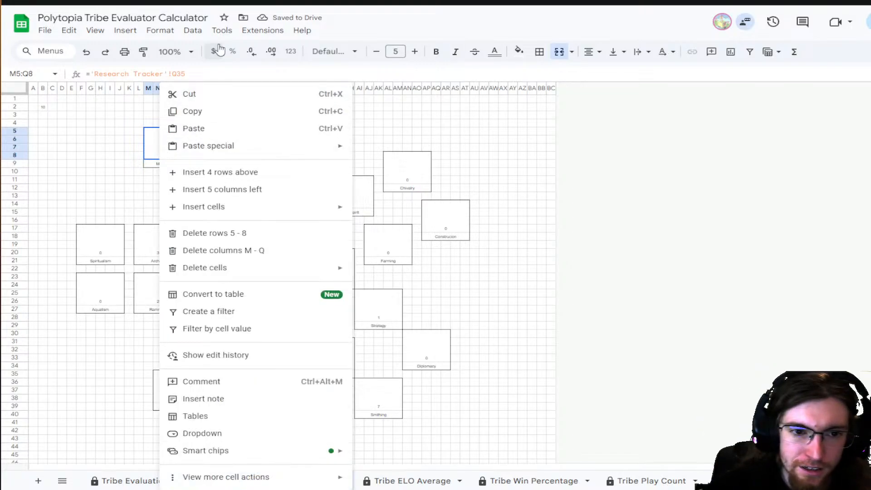
{"action": "left_click", "coordinate": [168, 31]}
{"action": "left_click", "coordinate": [227, 234]}
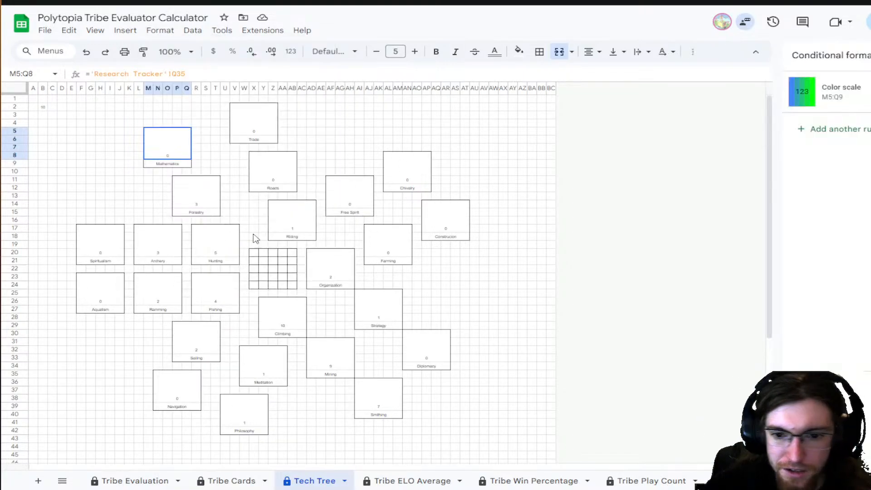
{"action": "left_click", "coordinate": [835, 93]}
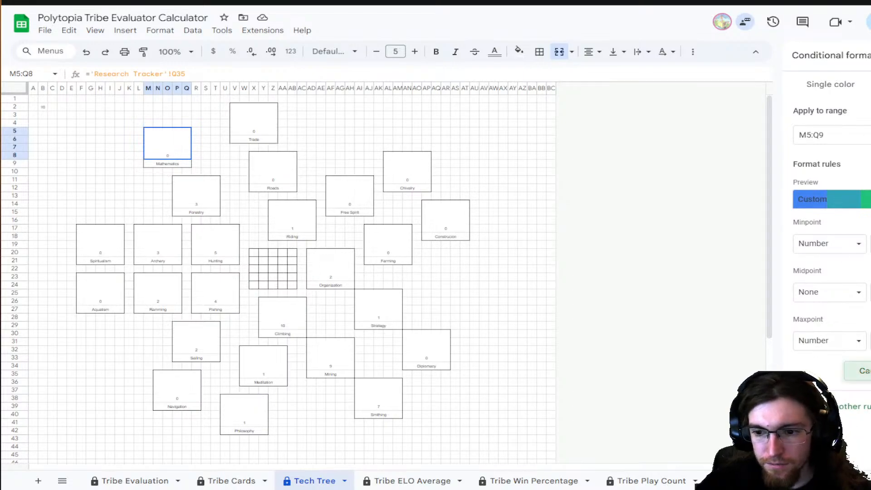
{"action": "left_click", "coordinate": [865, 371]}
- Multi-select all tech boxes, from Mathematics, Trade and Roads through Sailing and Navigation
{"action": "left_click", "coordinate": [44, 108]}
{"action": "left_click", "coordinate": [177, 148], "text": "ctrl"}
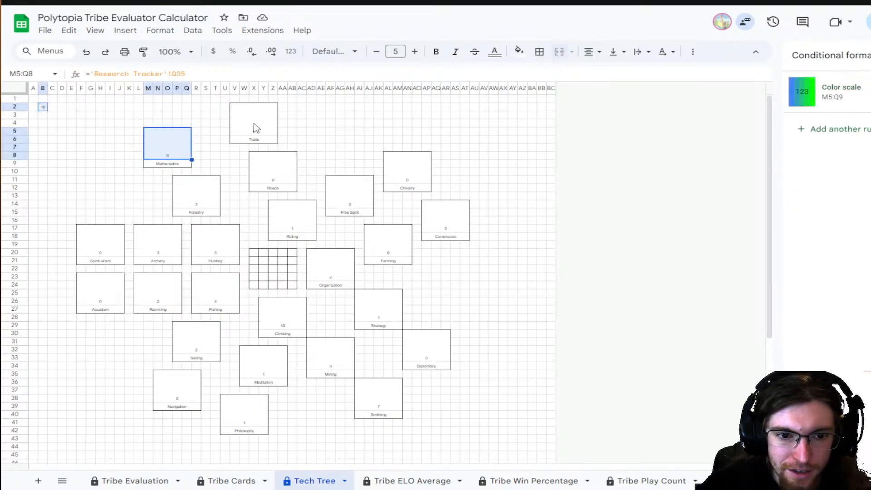
{"action": "left_click", "coordinate": [257, 128], "text": "ctrl"}
{"action": "left_click", "coordinate": [274, 172], "text": "ctrl"}
{"action": "left_click", "coordinate": [196, 196], "text": "ctrl"}
{"action": "left_click", "coordinate": [406, 177], "text": "ctrl"}
{"action": "left_click", "coordinate": [357, 199], "text": "ctrl"}
{"action": "left_click", "coordinate": [279, 232], "text": "ctrl"}
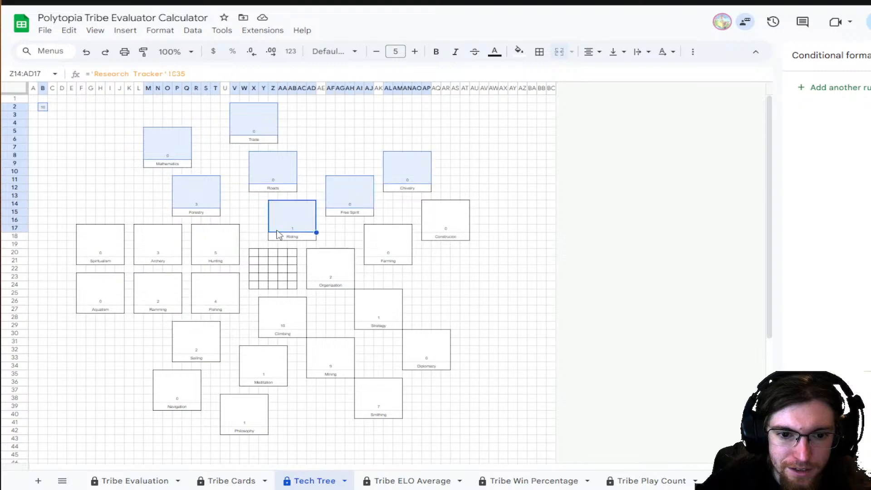
{"action": "left_click", "coordinate": [222, 242], "text": "ctrl"}
{"action": "left_click", "coordinate": [179, 247], "text": "ctrl"}
{"action": "left_click", "coordinate": [89, 254], "text": "ctrl"}
{"action": "left_click", "coordinate": [101, 285], "text": "ctrl"}
{"action": "left_click", "coordinate": [177, 291], "text": "ctrl"}
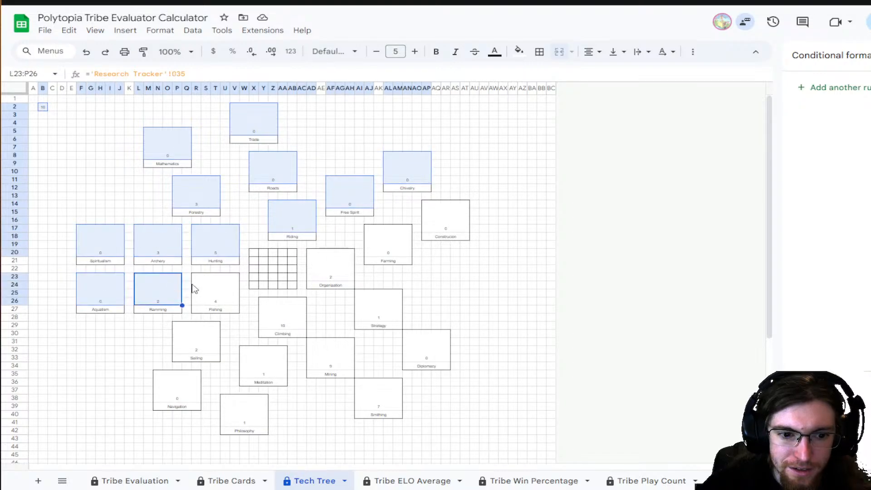
{"action": "left_click", "coordinate": [217, 288], "text": "ctrl"}
{"action": "left_click", "coordinate": [276, 316], "text": "ctrl"}
{"action": "left_click", "coordinate": [338, 279], "text": "ctrl"}
{"action": "left_click", "coordinate": [394, 255], "text": "ctrl"}
{"action": "left_click", "coordinate": [448, 222], "text": "ctrl"}
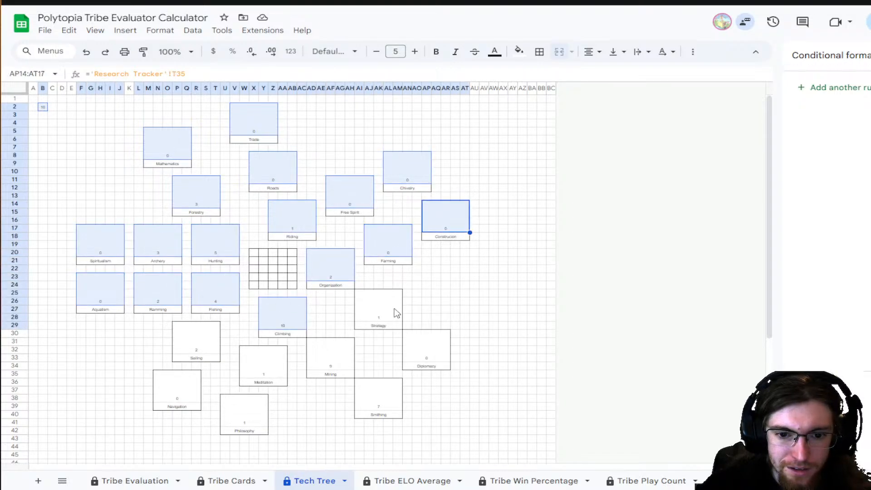
{"action": "left_click", "coordinate": [397, 312], "text": "ctrl"}
{"action": "left_click", "coordinate": [424, 355], "text": "ctrl"}
{"action": "left_click", "coordinate": [384, 405], "text": "ctrl"}
{"action": "left_click", "coordinate": [319, 370], "text": "ctrl"}
{"action": "left_click", "coordinate": [258, 372], "text": "ctrl"}
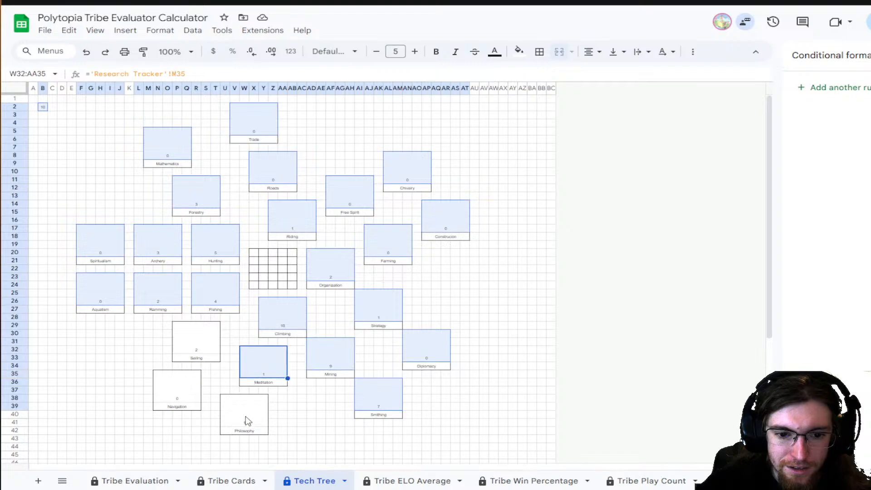
{"action": "left_click", "coordinate": [247, 422], "text": "ctrl"}
{"action": "left_click", "coordinate": [201, 346], "text": "ctrl"}
{"action": "left_click", "coordinate": [179, 388], "text": "ctrl"}
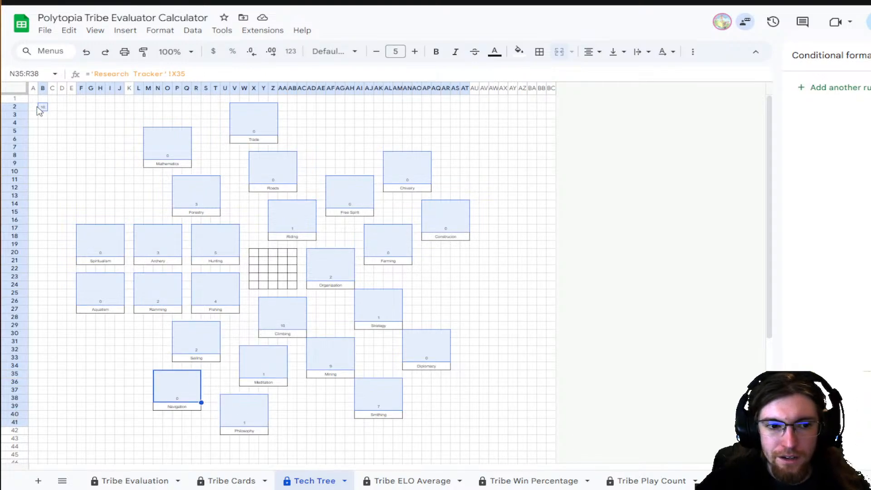
- Add a custom color scale rule with a blue minpoint and a green maxpoint
{"action": "left_click", "coordinate": [822, 91]}
{"action": "left_click", "coordinate": [868, 85]}
{"action": "left_click", "coordinate": [823, 200]}
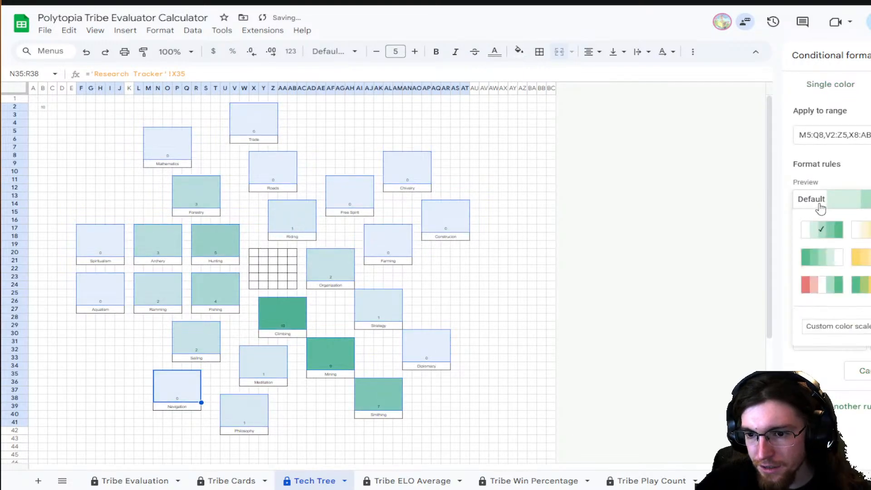
{"action": "left_click", "coordinate": [839, 327]}
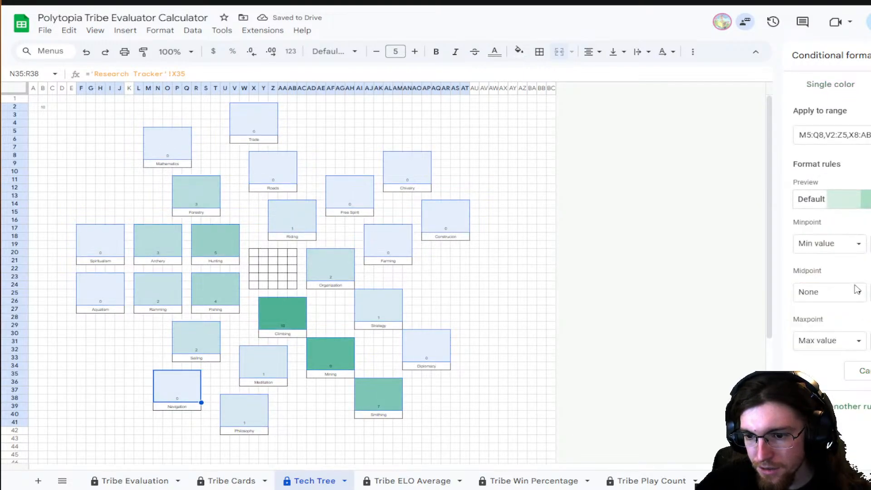
{"action": "left_click", "coordinate": [869, 243]}
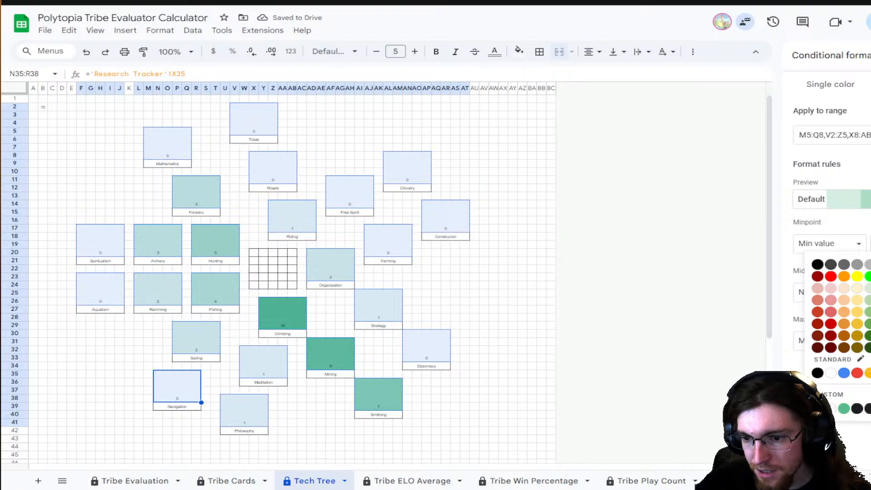
{"action": "left_click", "coordinate": [844, 373]}
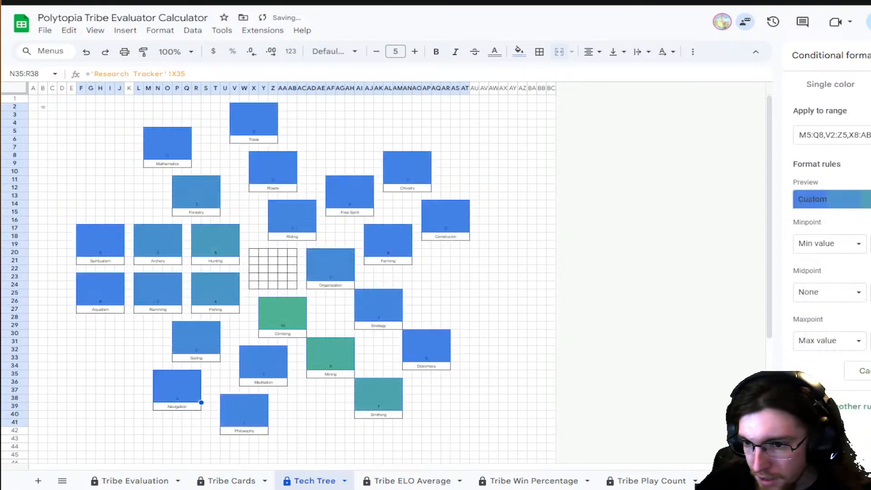
{"action": "left_click", "coordinate": [869, 340]}
{"action": "left_click", "coordinate": [867, 190]}
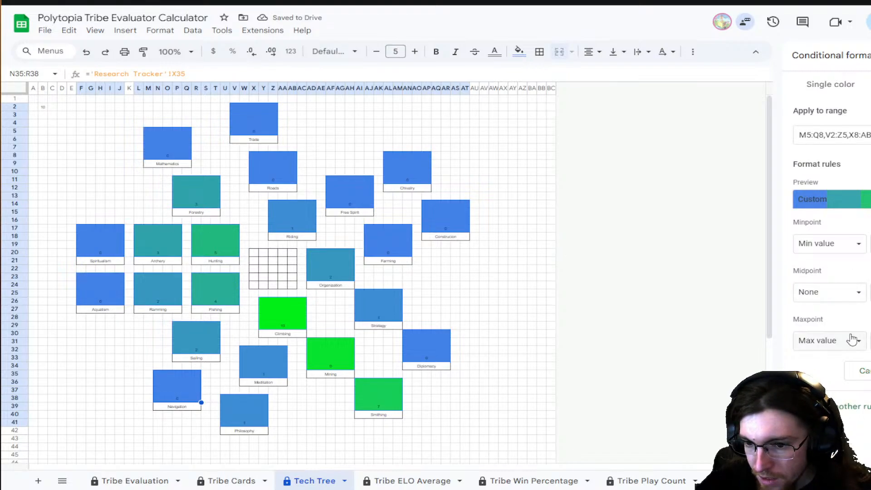
- Set both points to Number, enter the $-anchored maximum cell reference, and save the rule
{"action": "left_click", "coordinate": [835, 243]}
{"action": "left_click", "coordinate": [832, 266]}
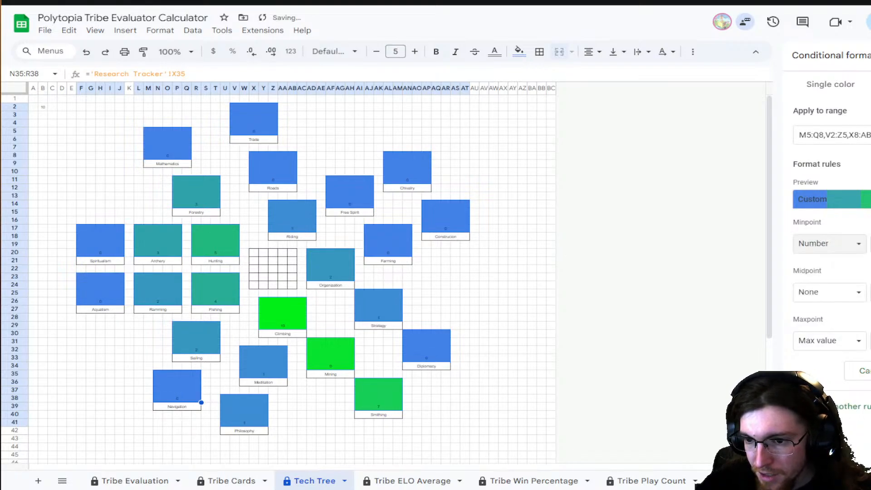
{"action": "left_click", "coordinate": [852, 341]}
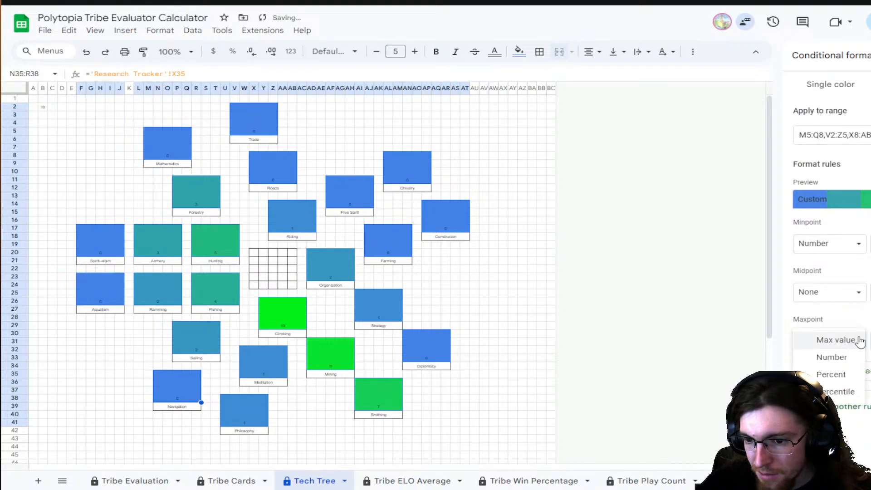
{"action": "left_click", "coordinate": [832, 358]}
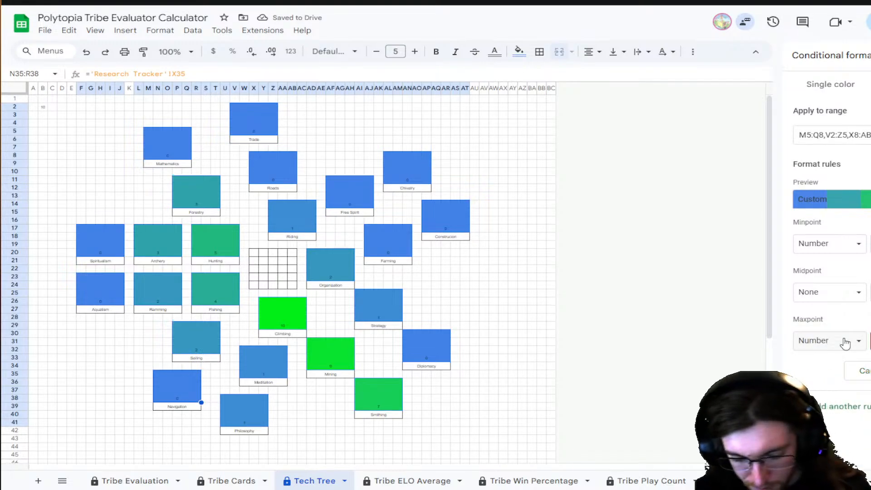
{"action": "type", "text": "2"}
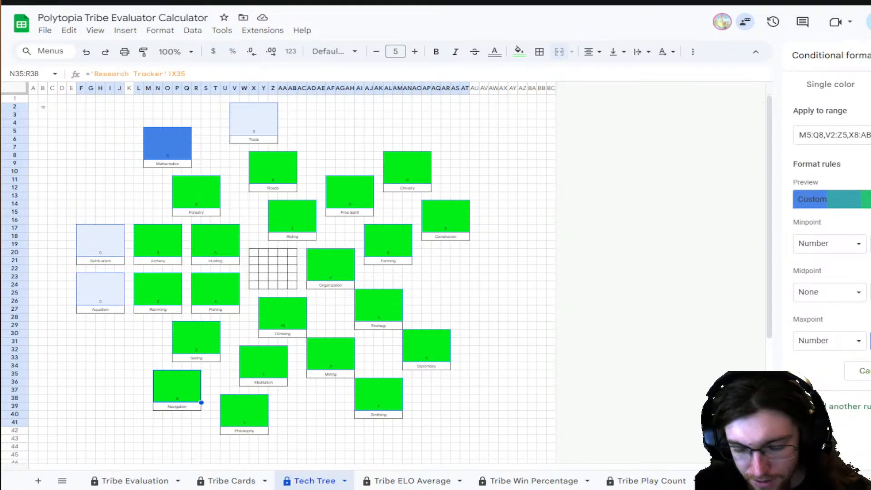
{"action": "type", "text": "$"}
{"action": "key", "text": "Right"}
{"action": "type", "text": "$"}
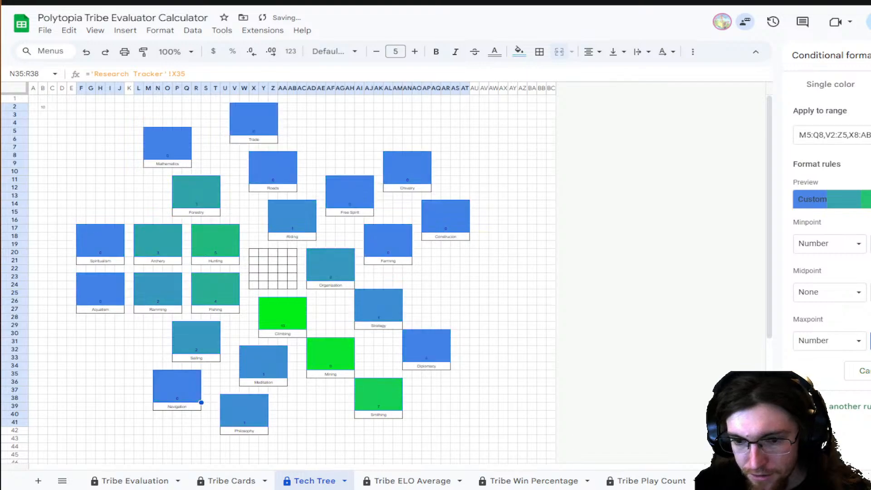
{"action": "left_click", "coordinate": [870, 371]}
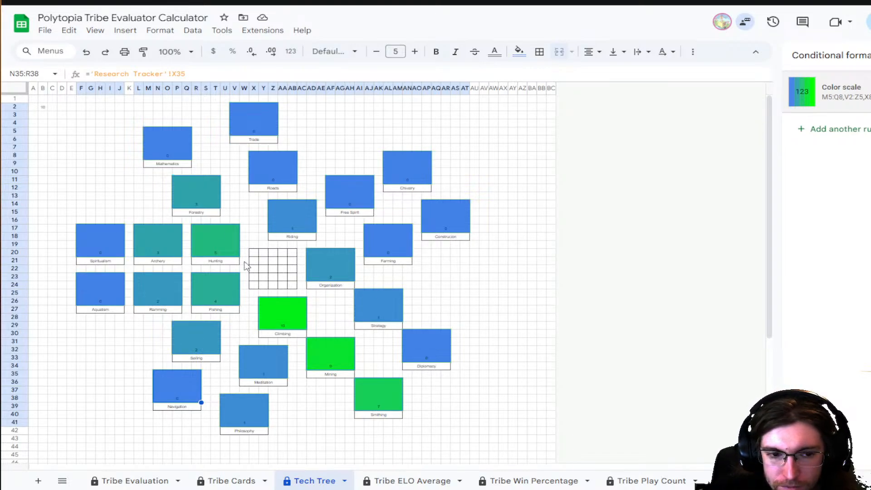
{"action": "left_click", "coordinate": [42, 108]}
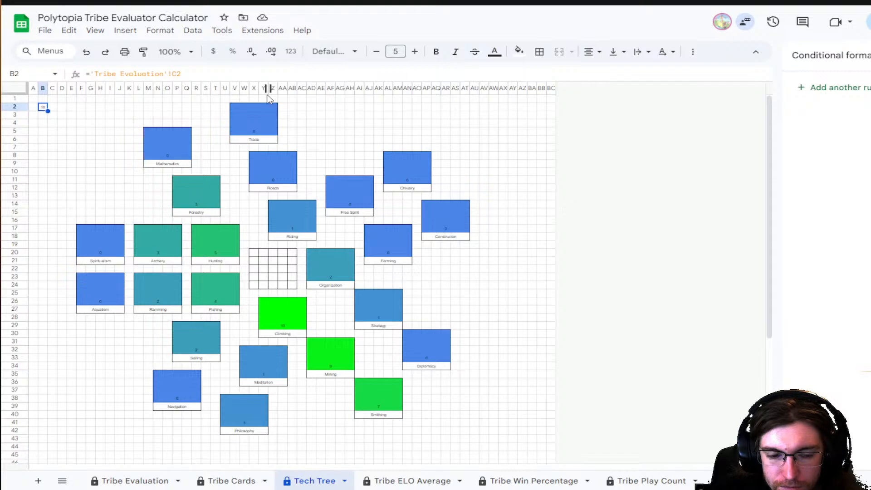
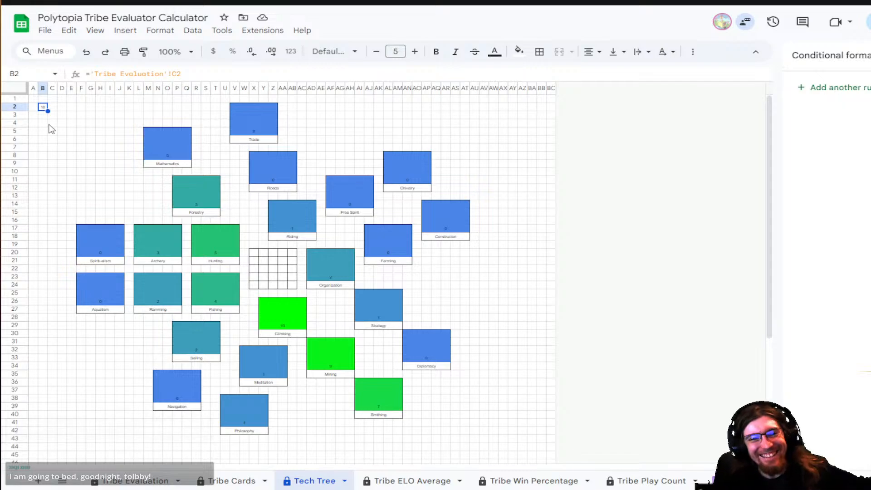
- Merge B4:G6 on the Tech Tree sheet into one cell for the turn selector
{"action": "left_click_drag", "start_coordinate": [46, 123], "coordinate": [95, 142]}
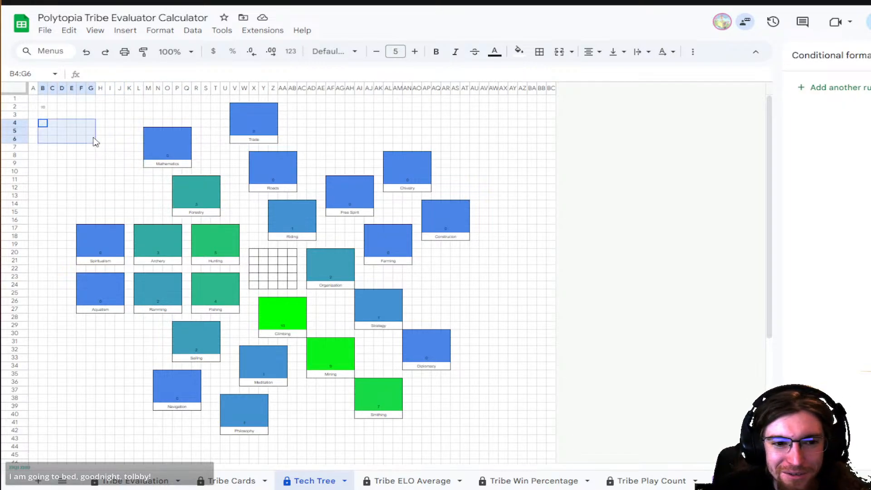
{"action": "left_click", "coordinate": [559, 52]}
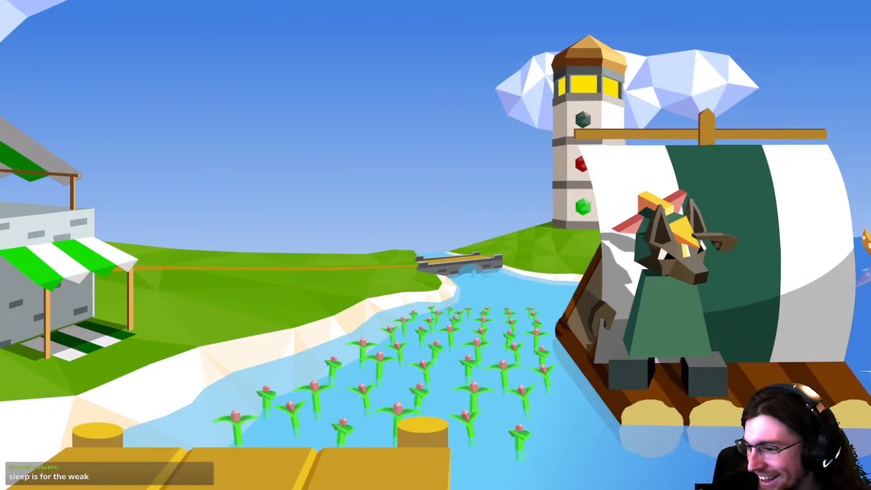
{"action": "key", "text": "alt+Tab"}
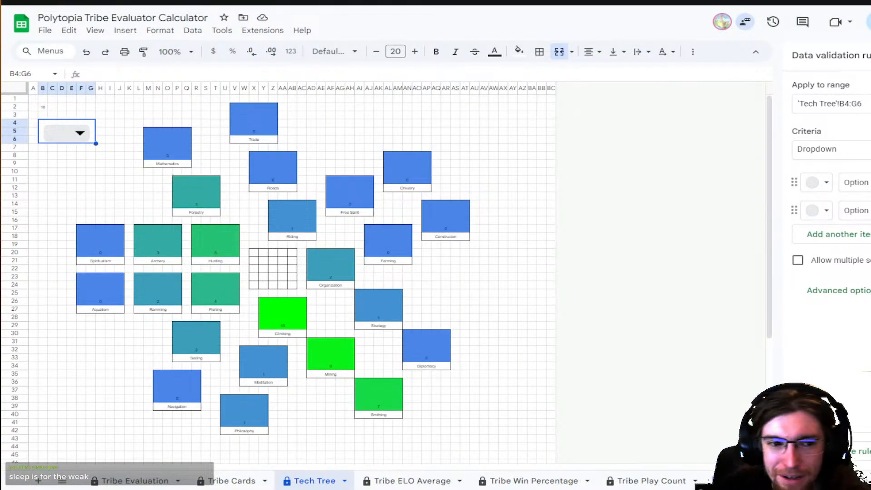
- Check the new dropdown's placeholder options, leaving multiple selections turned off
{"action": "left_click", "coordinate": [77, 133]}
{"action": "left_click", "coordinate": [141, 194]}
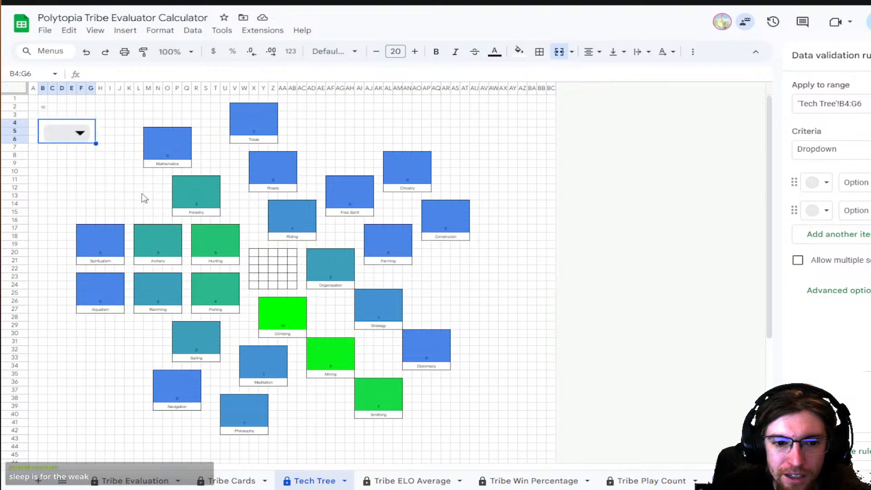
{"action": "left_click", "coordinate": [78, 134]}
{"action": "left_click", "coordinate": [141, 190]}
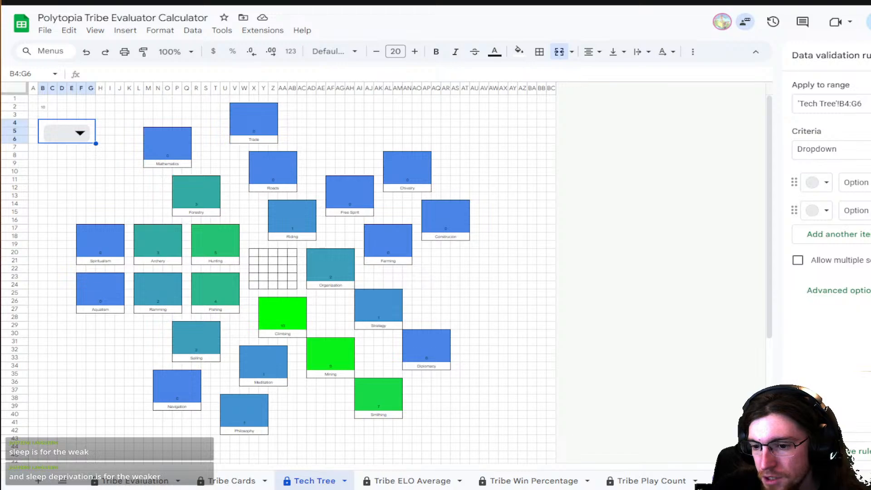
{"action": "left_click", "coordinate": [799, 262]}
{"action": "left_click", "coordinate": [798, 262]}
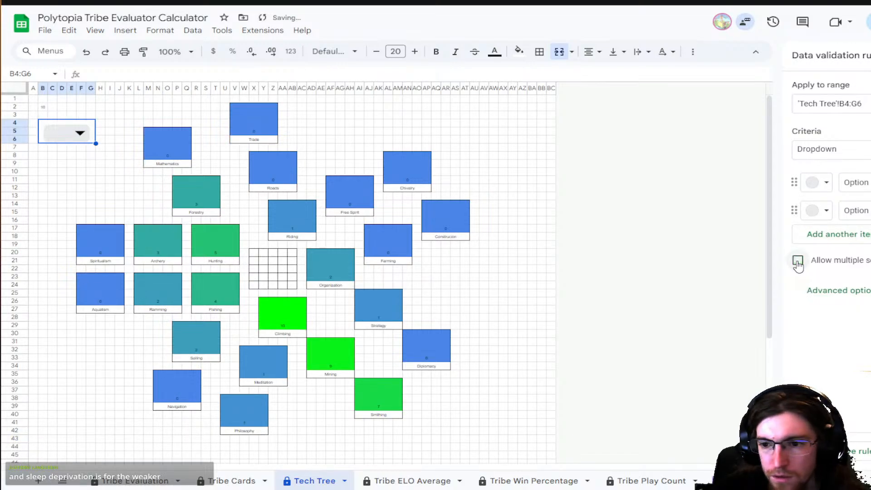
- Make the dropdown take its options from the range 'Dropdown Menus'!I1:I
{"action": "left_click", "coordinate": [831, 149]}
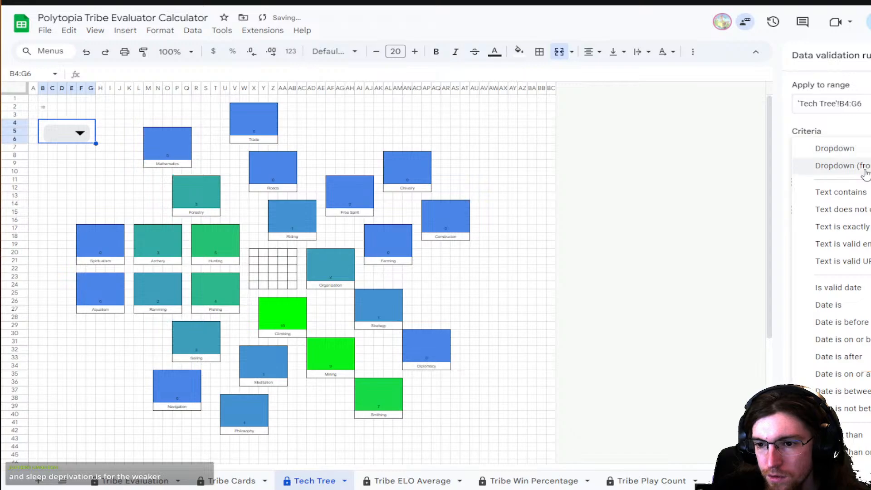
{"action": "left_click", "coordinate": [835, 167]}
{"action": "left_click", "coordinate": [868, 183]}
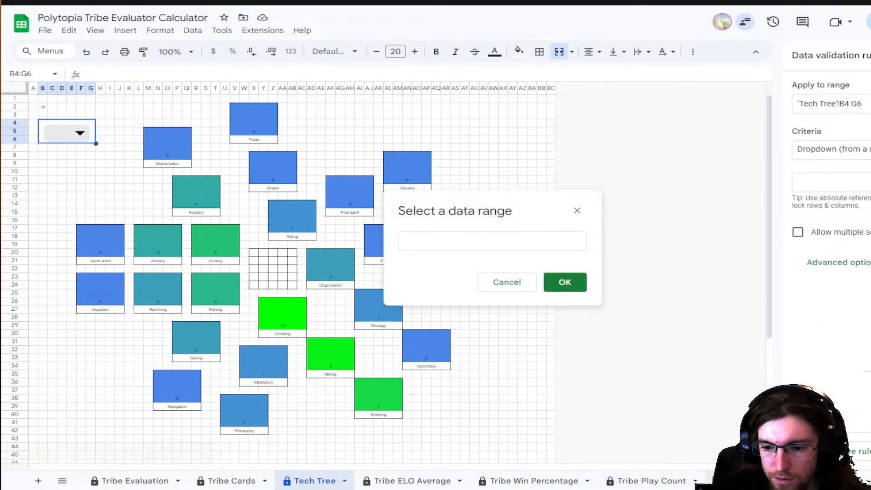
{"action": "scroll", "coordinate": [416, 484], "scroll_direction": "down", "scroll_amount": 2}
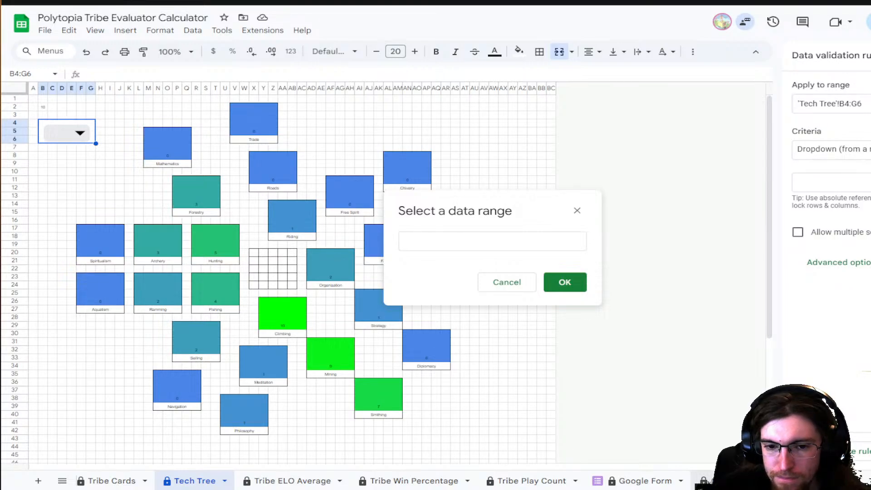
{"action": "left_click", "coordinate": [706, 481]}
{"action": "left_click", "coordinate": [796, 482]}
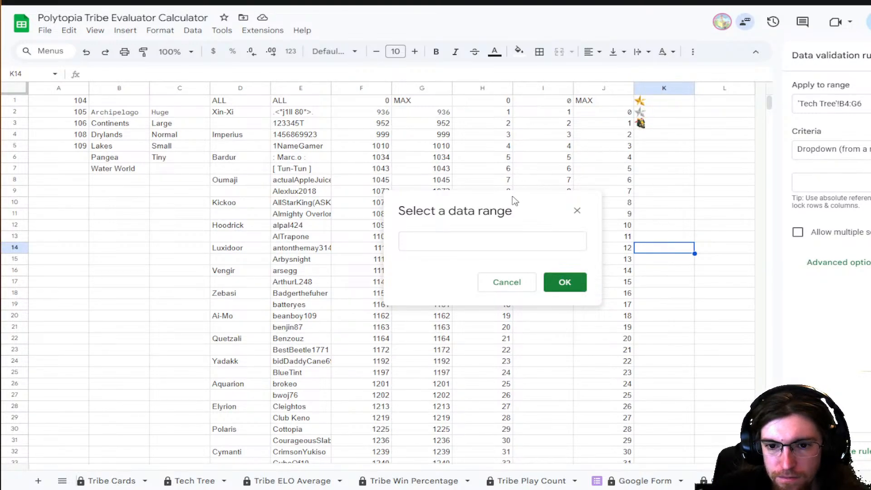
{"action": "left_click_drag", "start_coordinate": [515, 202], "coordinate": [326, 203]}
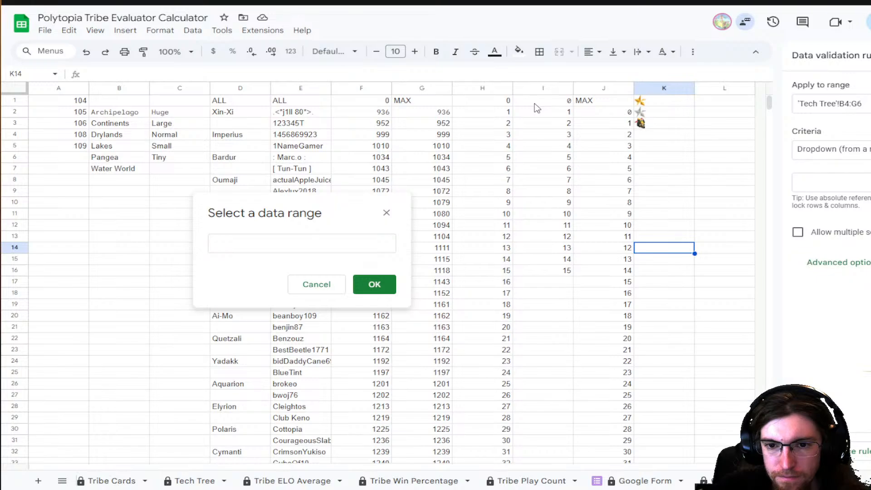
{"action": "left_click_drag", "start_coordinate": [535, 103], "coordinate": [532, 228]}
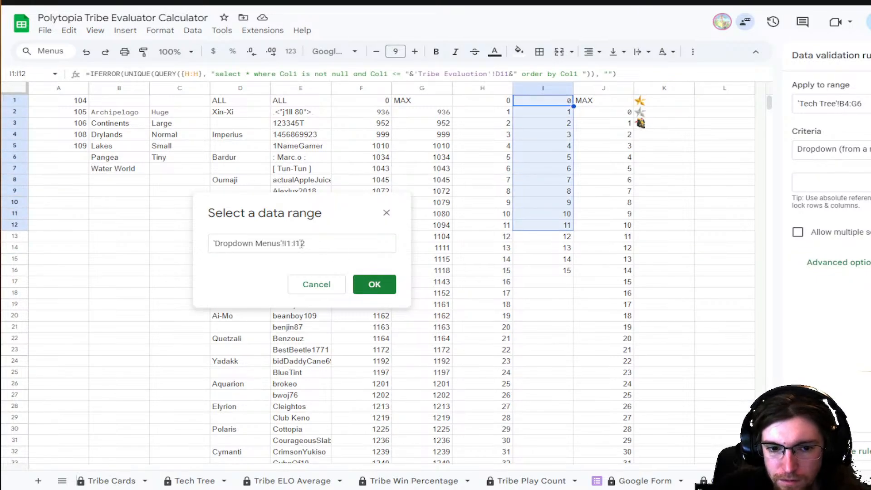
{"action": "left_click_drag", "start_coordinate": [301, 244], "coordinate": [333, 247]}
{"action": "key", "text": "BackSpace"}
{"action": "key", "text": "BackSpace"}
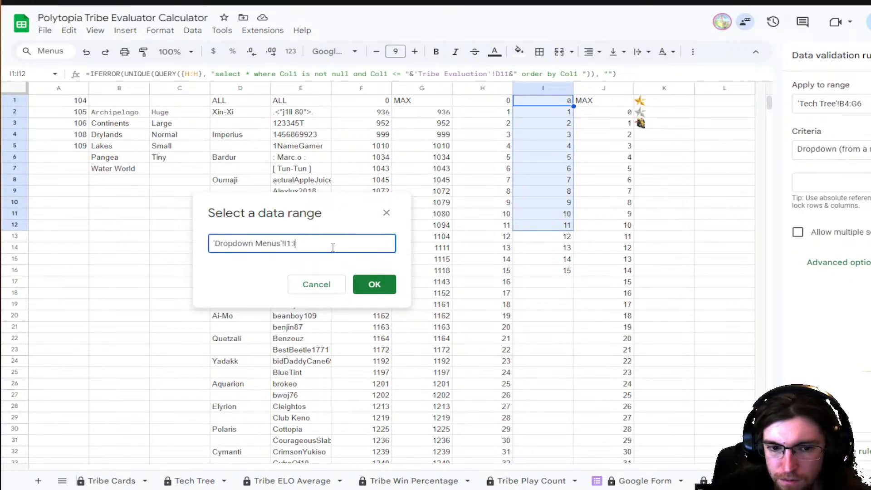
{"action": "left_click", "coordinate": [371, 286]}
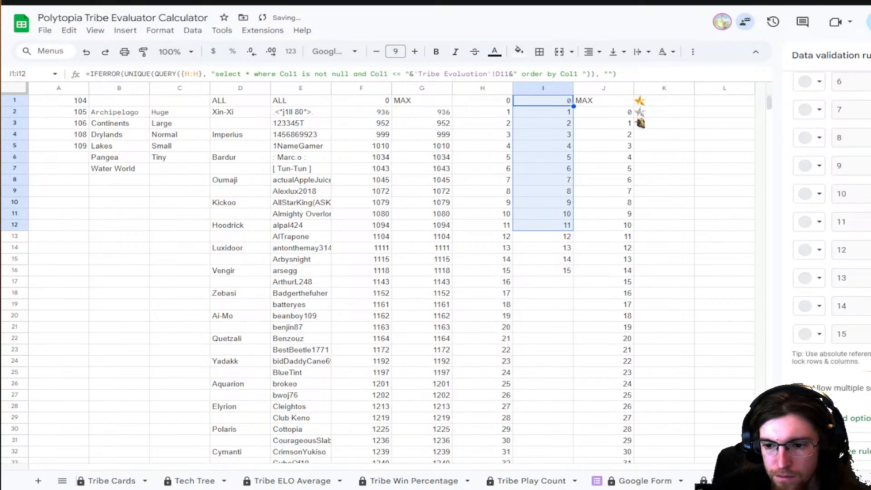
- Set the Tech Tree turn dropdown in B4 to 0
{"action": "scroll", "coordinate": [832, 255], "scroll_direction": "up", "scroll_amount": 6}
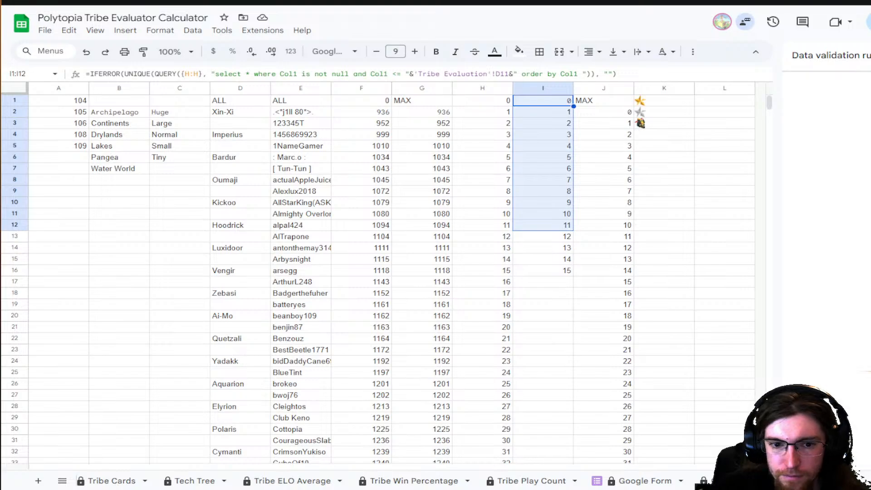
{"action": "left_click", "coordinate": [207, 486]}
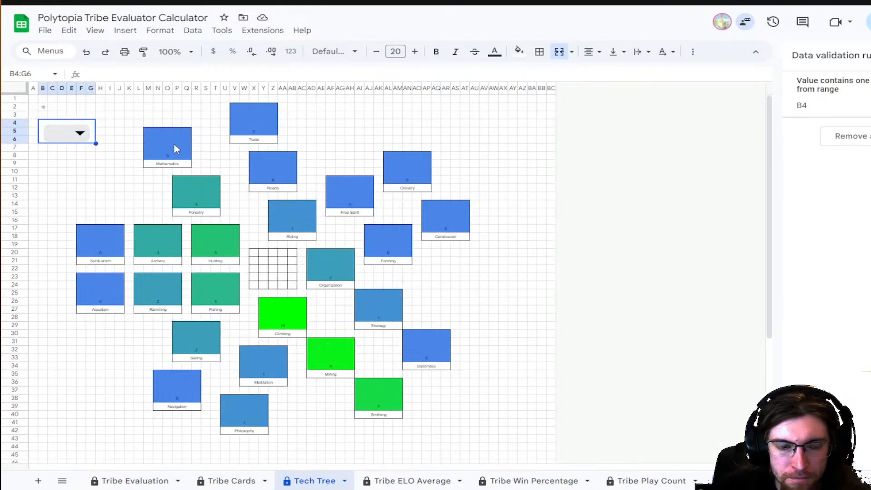
{"action": "left_click", "coordinate": [80, 132]}
{"action": "left_click", "coordinate": [60, 154]}
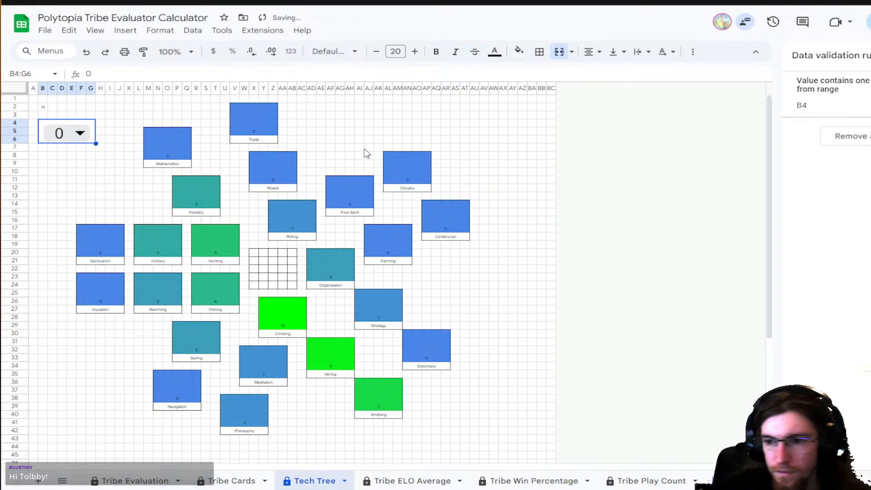
- Delete the extra Mathematics-only colour scale rule on M5:Q8
{"action": "left_click", "coordinate": [171, 153]}
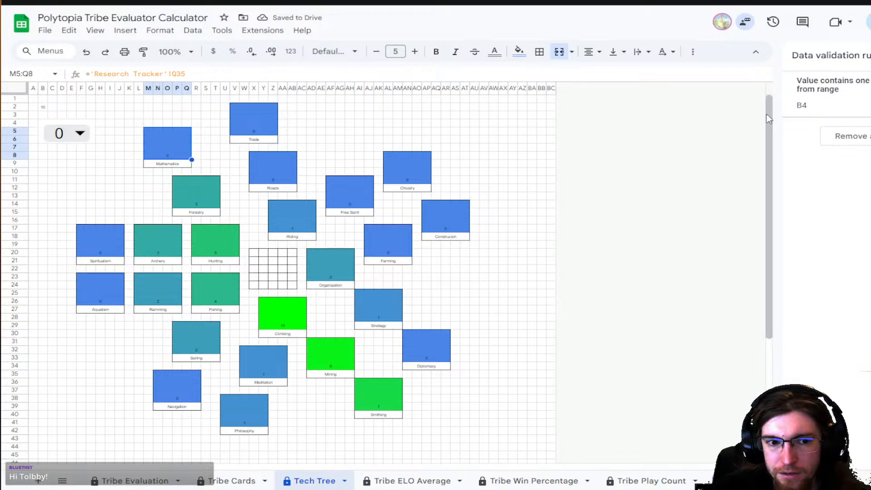
{"action": "left_click", "coordinate": [127, 33]}
{"action": "mouse_move", "coordinate": [172, 33]}
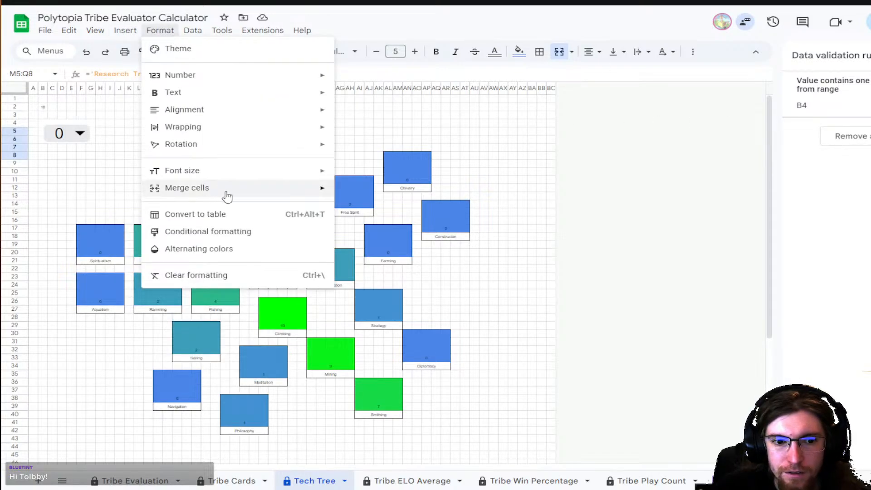
{"action": "left_click", "coordinate": [243, 232]}
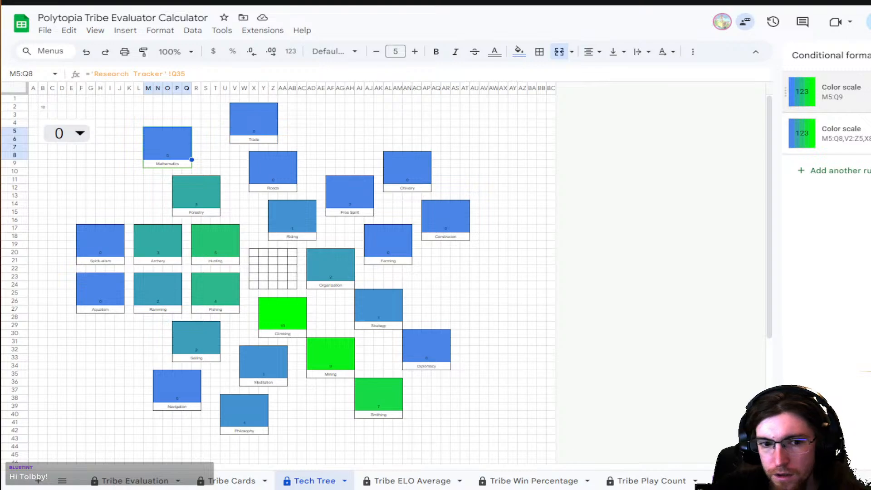
{"action": "left_click", "coordinate": [870, 92]}
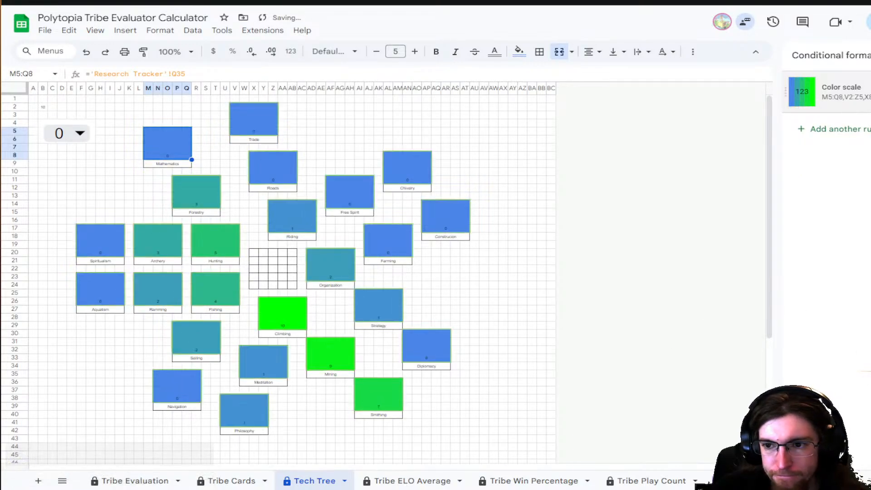
- Save the shared tech-box colour scale rule, turning every tile bright green
{"action": "left_click", "coordinate": [845, 92]}
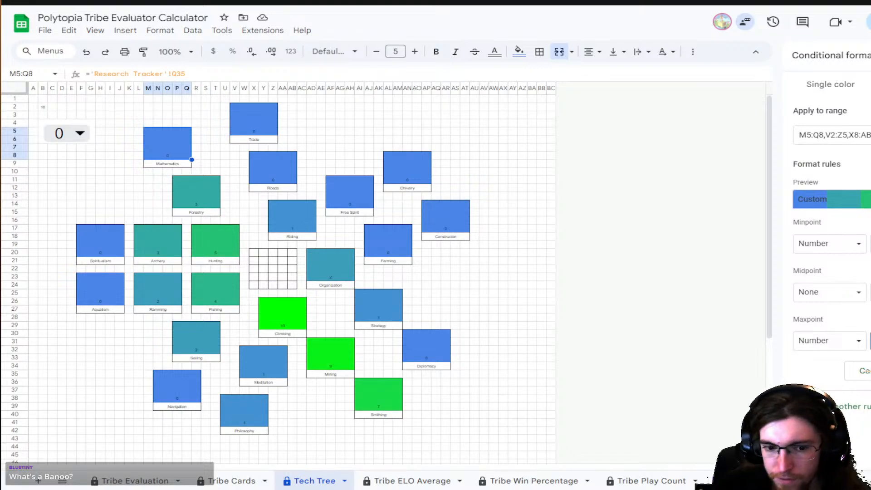
{"action": "left_click", "coordinate": [870, 371]}
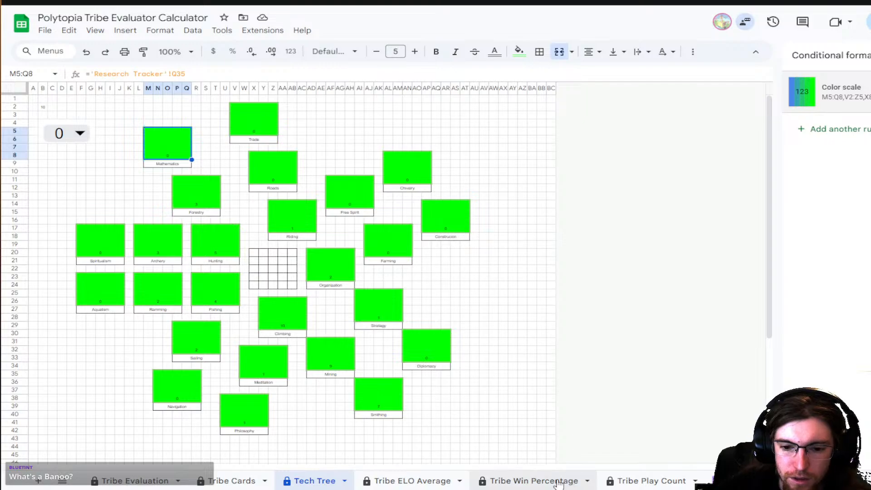
{"action": "scroll", "coordinate": [552, 483], "scroll_direction": "right", "scroll_amount": 5}
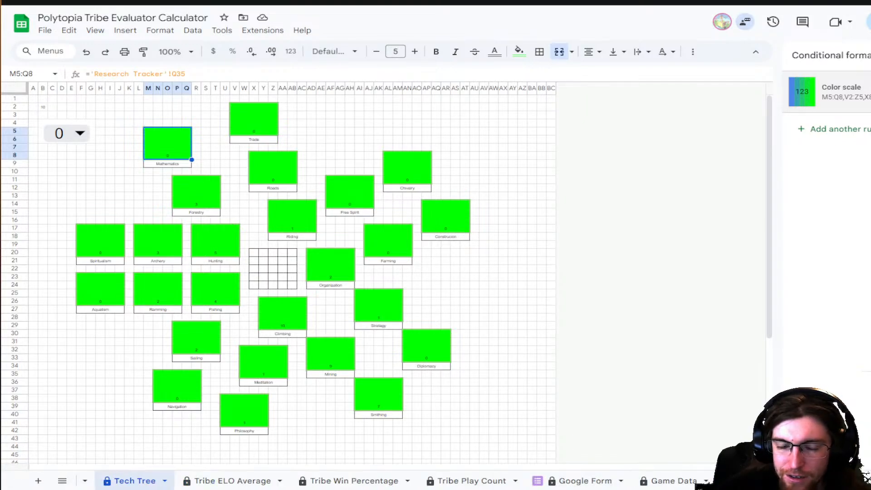
- Set Research Tracker A35 to ='Tech Tree'!B4, then return to the Tech Tree sheet
{"action": "left_click", "coordinate": [756, 481]}
{"action": "left_click", "coordinate": [670, 482]}
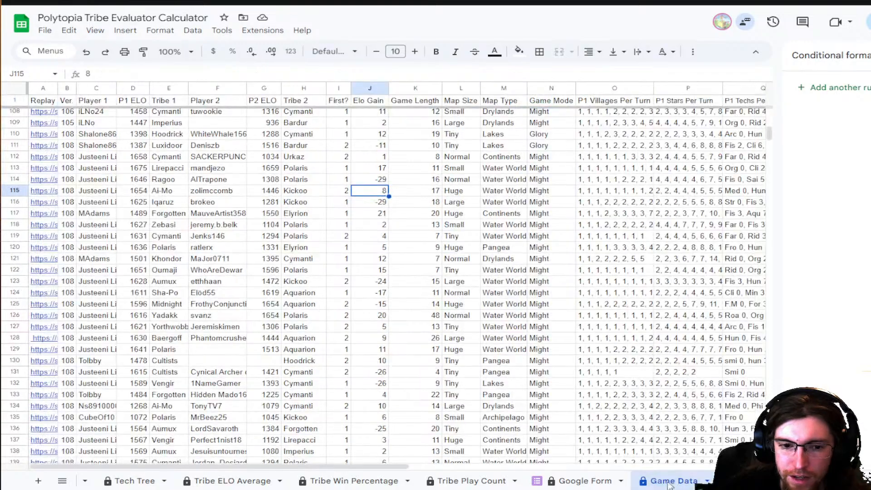
{"action": "scroll", "coordinate": [688, 484], "scroll_direction": "right", "scroll_amount": 8}
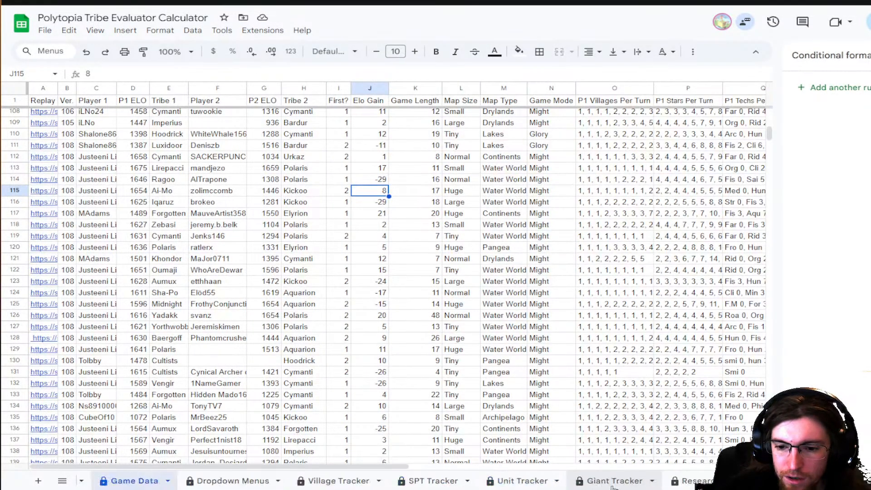
{"action": "left_click", "coordinate": [690, 482]}
{"action": "left_click", "coordinate": [78, 204]}
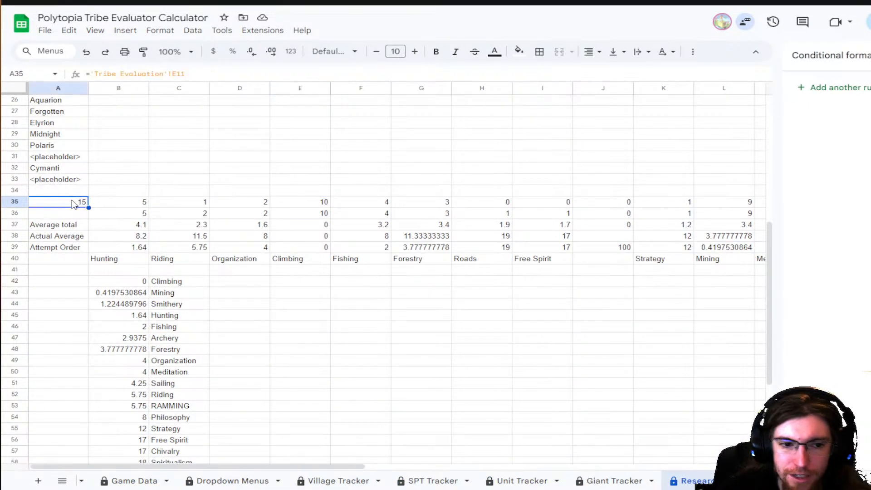
{"action": "type", "text": "="}
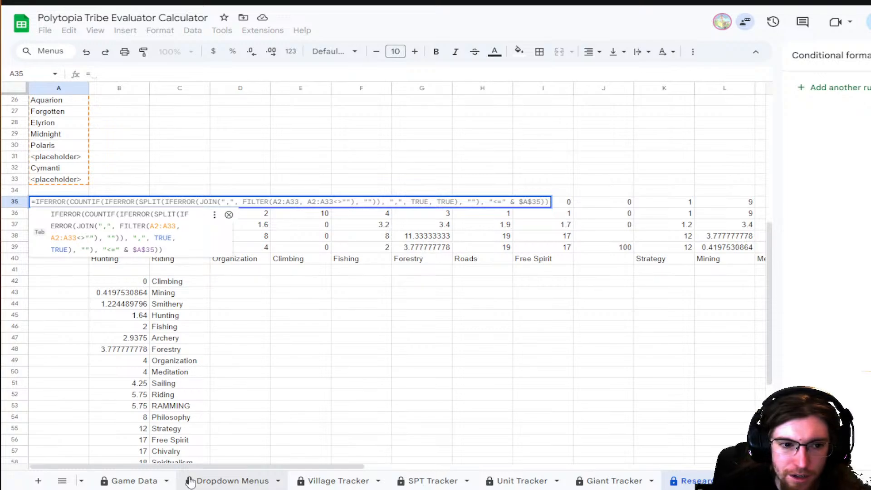
{"action": "scroll", "coordinate": [191, 482], "scroll_direction": "left", "scroll_amount": 3}
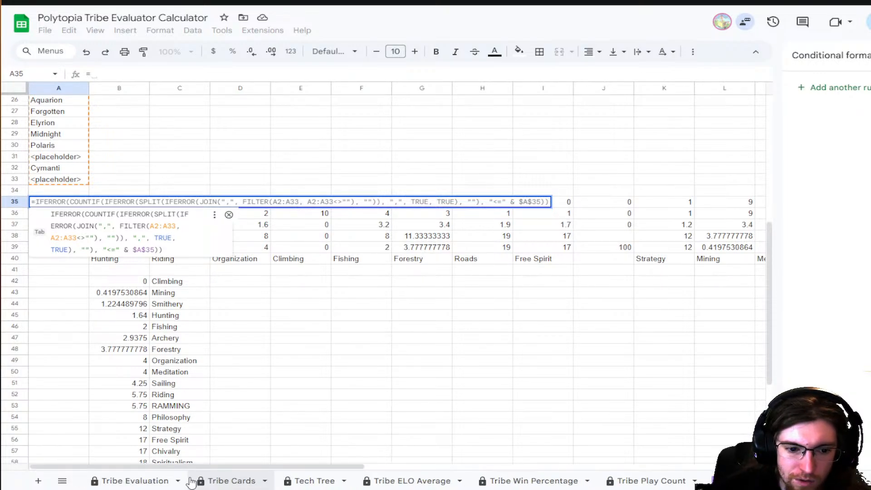
{"action": "left_click", "coordinate": [312, 481]}
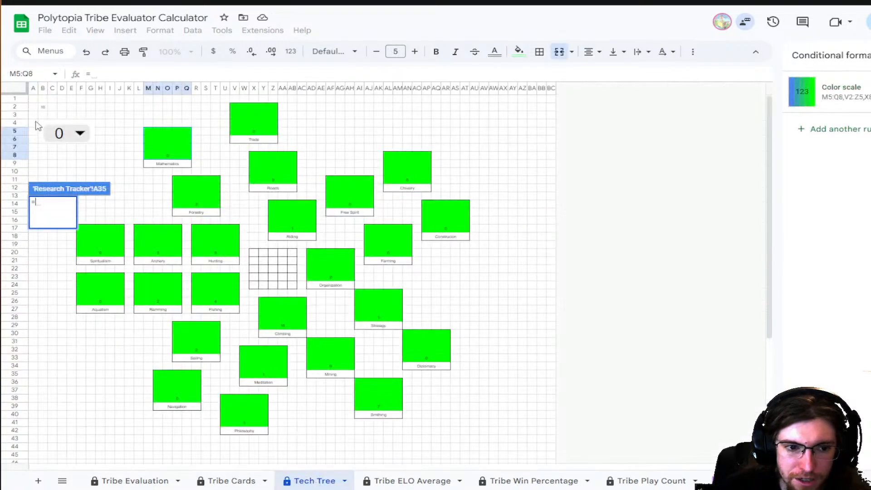
{"action": "left_click", "coordinate": [41, 125]}
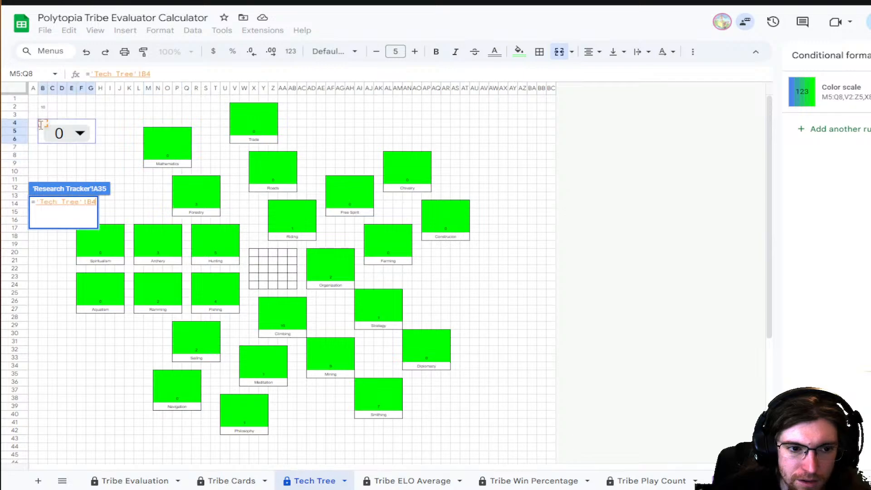
{"action": "key", "text": "Return"}
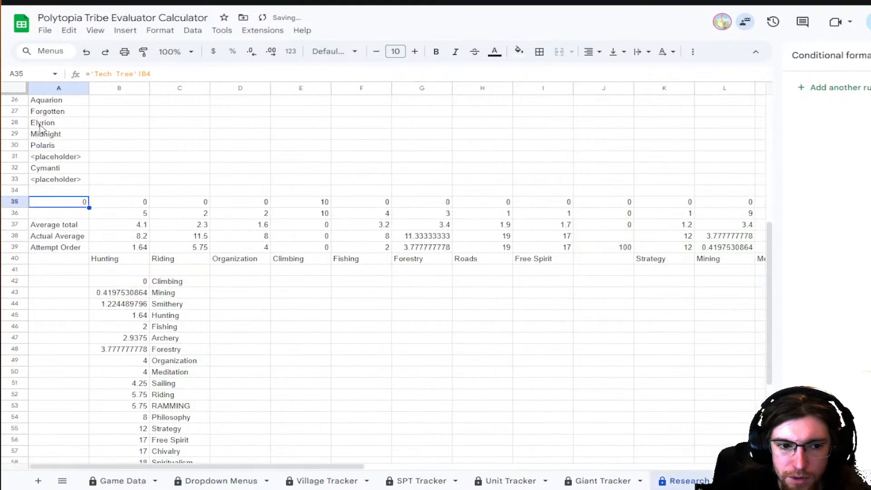
{"action": "scroll", "coordinate": [299, 482], "scroll_direction": "up", "scroll_amount": 5}
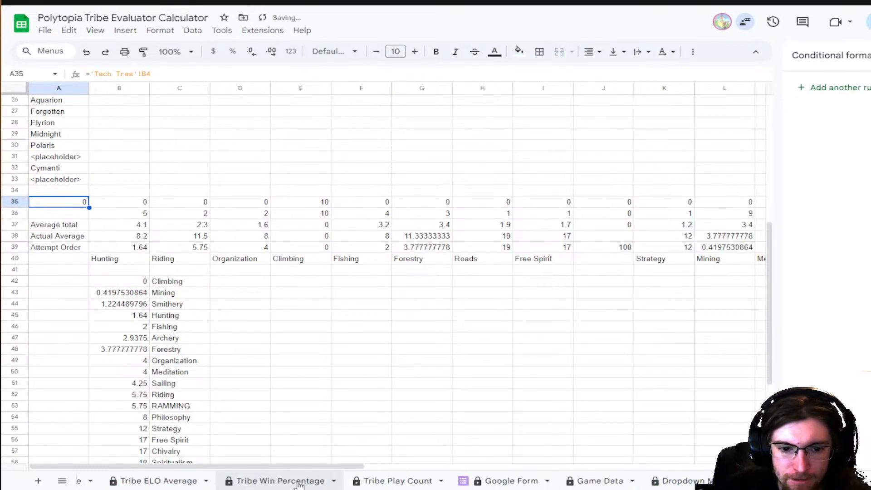
{"action": "left_click", "coordinate": [231, 482]}
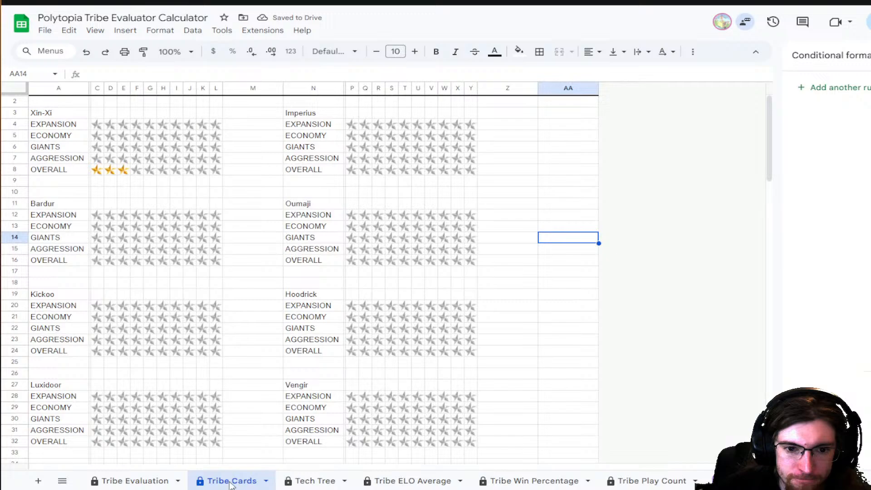
{"action": "left_click", "coordinate": [314, 482]}
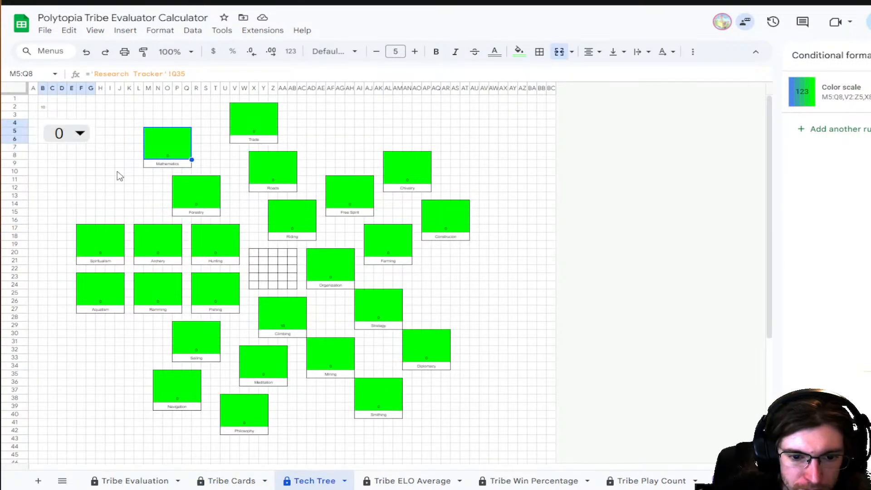
{"action": "left_click", "coordinate": [80, 134]}
{"action": "left_click", "coordinate": [119, 107]}
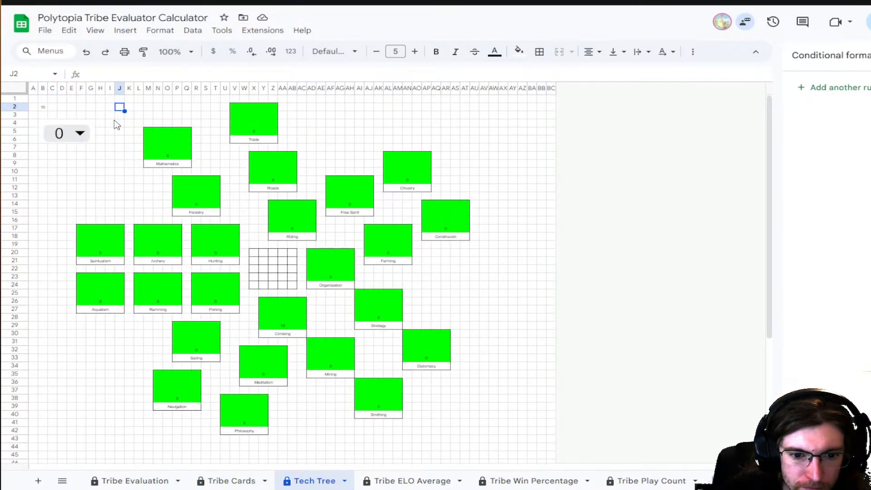
{"action": "left_click", "coordinate": [545, 165]}
{"action": "left_click", "coordinate": [57, 136]}
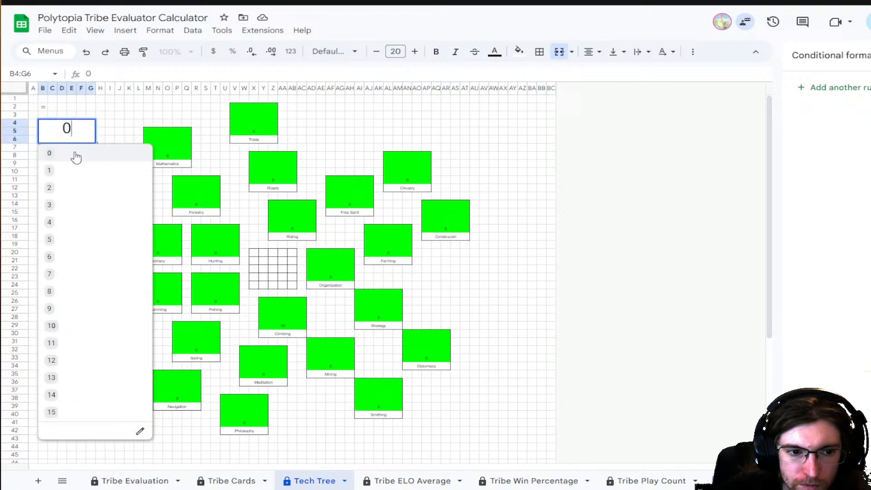
{"action": "left_click", "coordinate": [54, 173]}
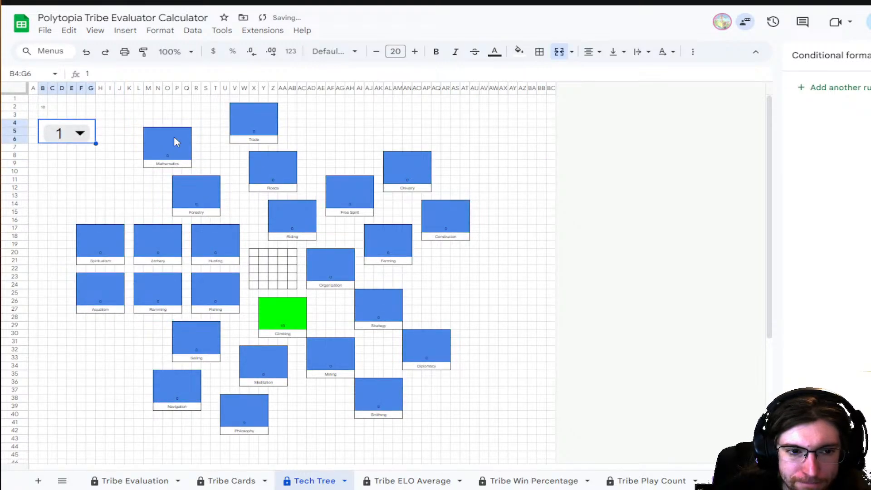
{"action": "left_click", "coordinate": [76, 133]}
{"action": "left_click", "coordinate": [64, 171]}
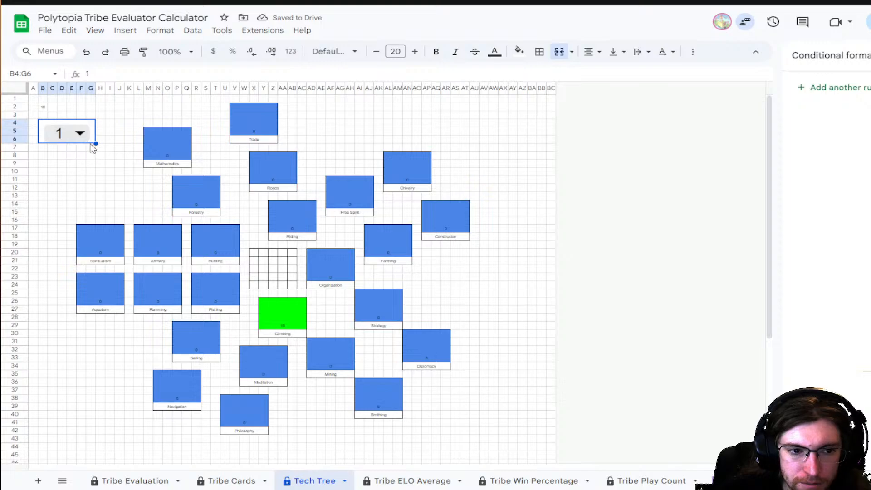
{"action": "left_click", "coordinate": [90, 140]}
{"action": "left_click", "coordinate": [66, 157]}
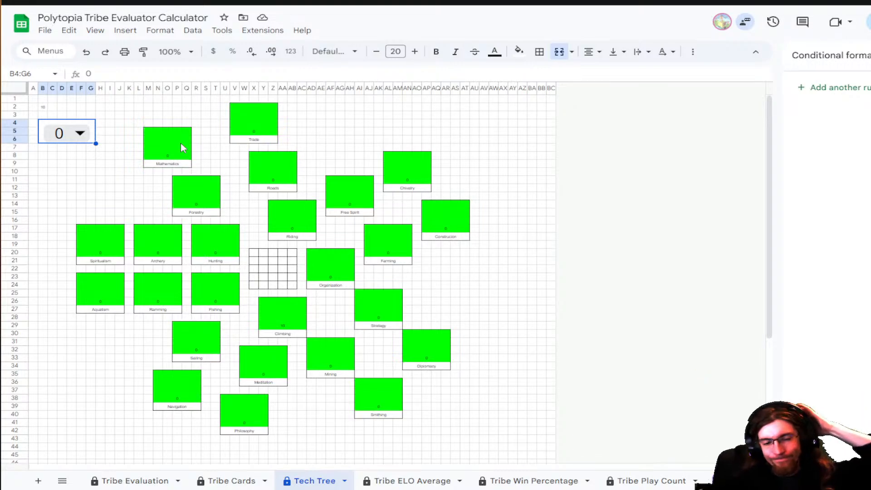
{"action": "left_click", "coordinate": [80, 131]}
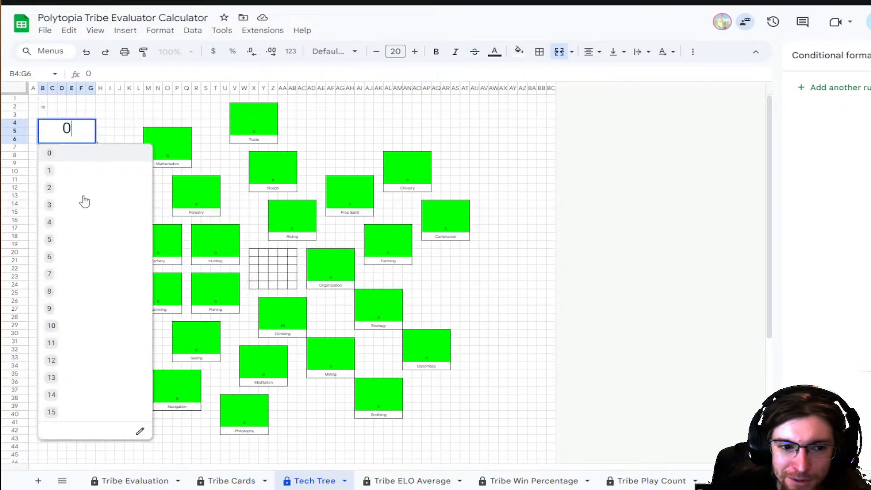
{"action": "left_click", "coordinate": [84, 205]}
{"action": "left_click", "coordinate": [80, 133]}
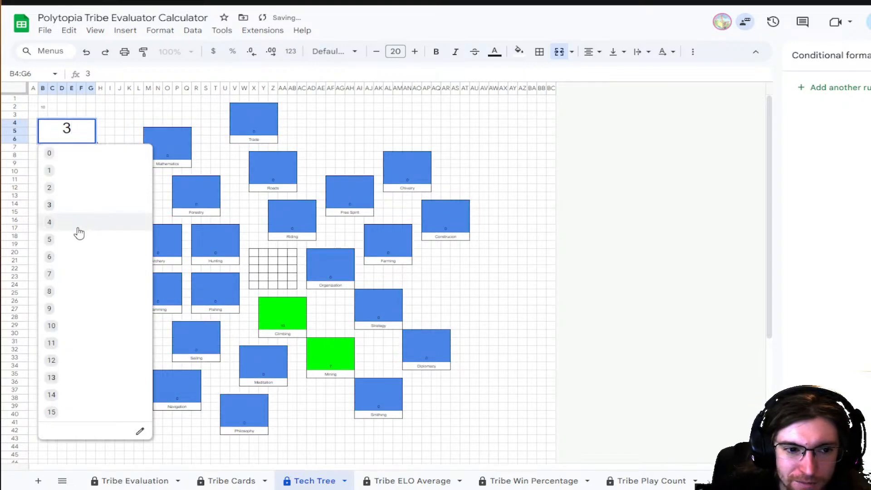
{"action": "left_click", "coordinate": [69, 187]}
{"action": "left_click", "coordinate": [70, 131]}
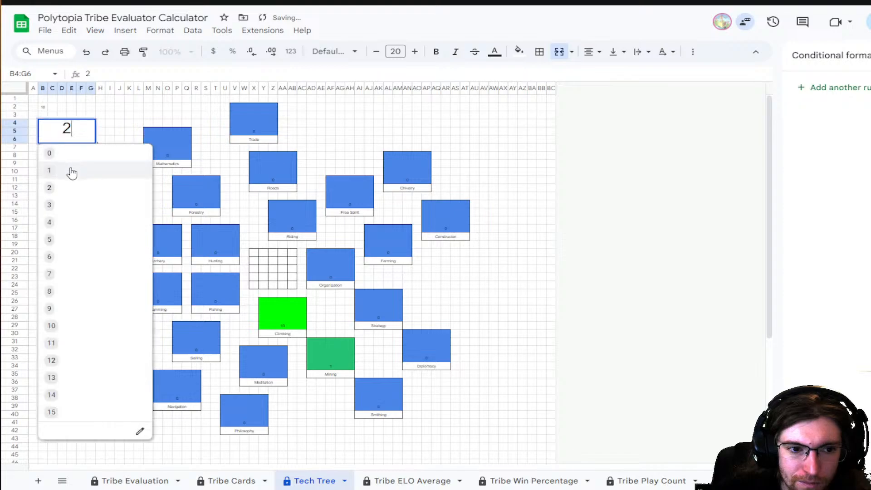
{"action": "left_click", "coordinate": [69, 171]}
{"action": "left_click", "coordinate": [70, 134]}
{"action": "left_click", "coordinate": [72, 223]}
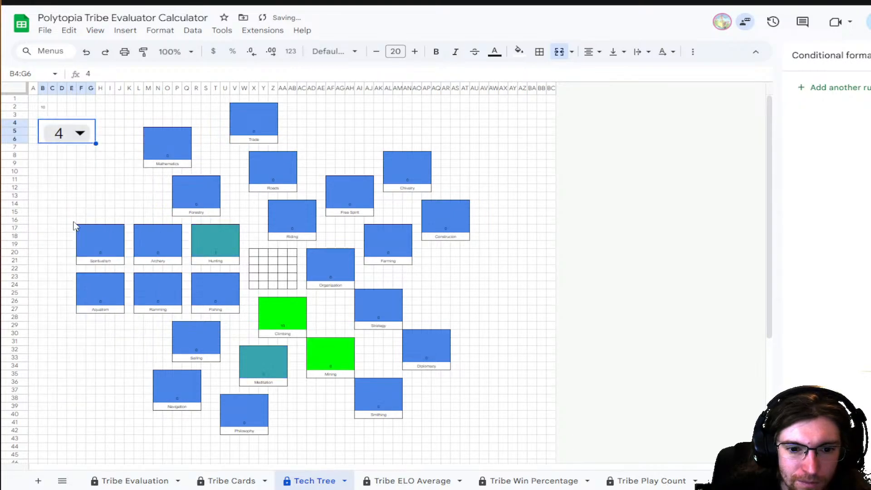
{"action": "left_click", "coordinate": [73, 130]}
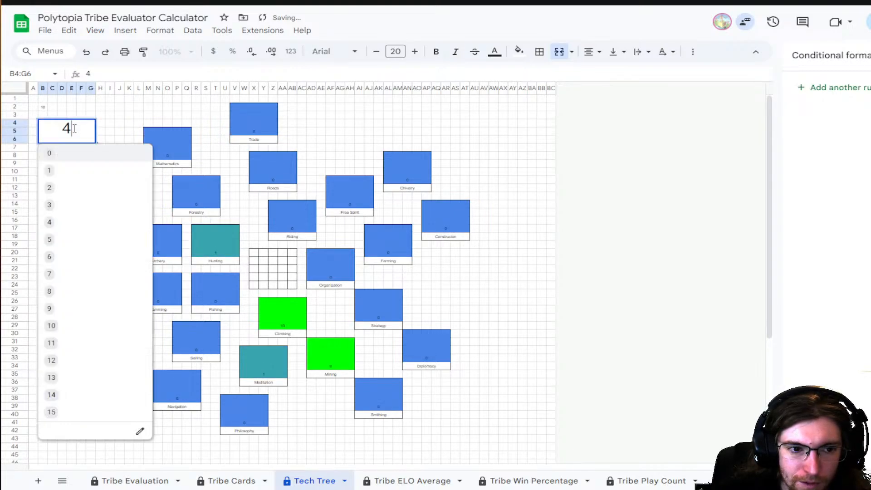
{"action": "left_click", "coordinate": [91, 411]}
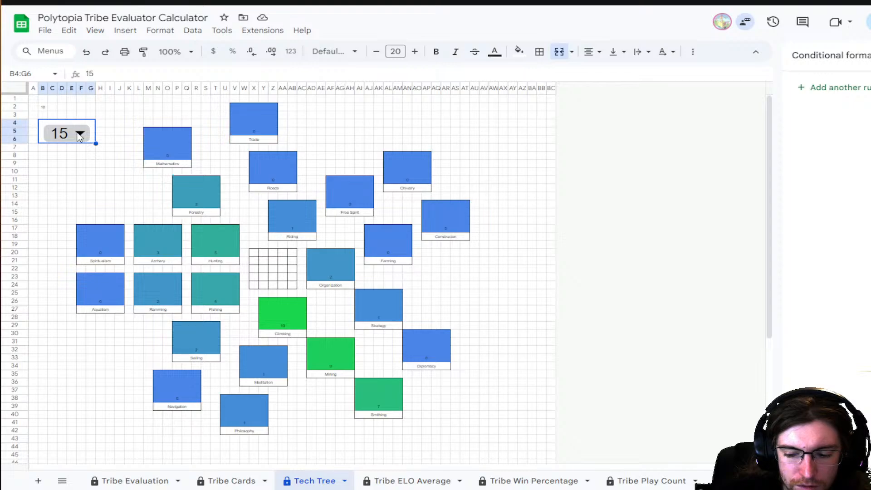
{"action": "left_click", "coordinate": [79, 135]}
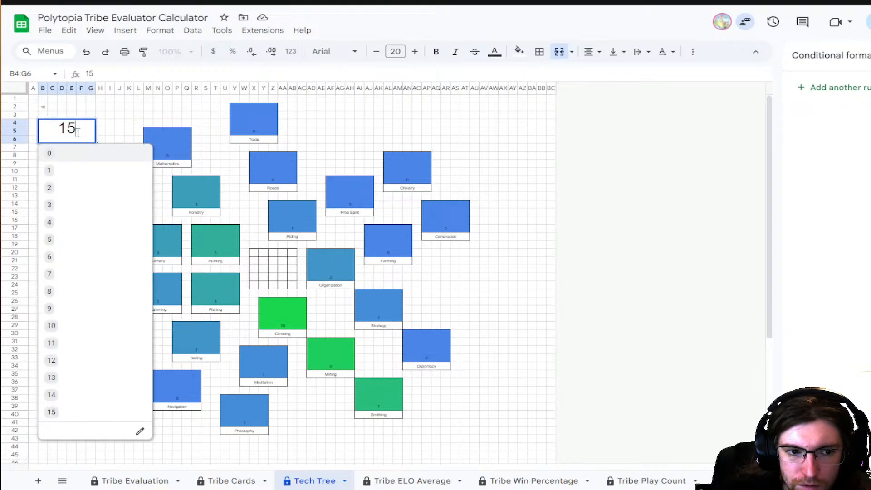
{"action": "left_click", "coordinate": [64, 169]}
{"action": "left_click", "coordinate": [63, 136]}
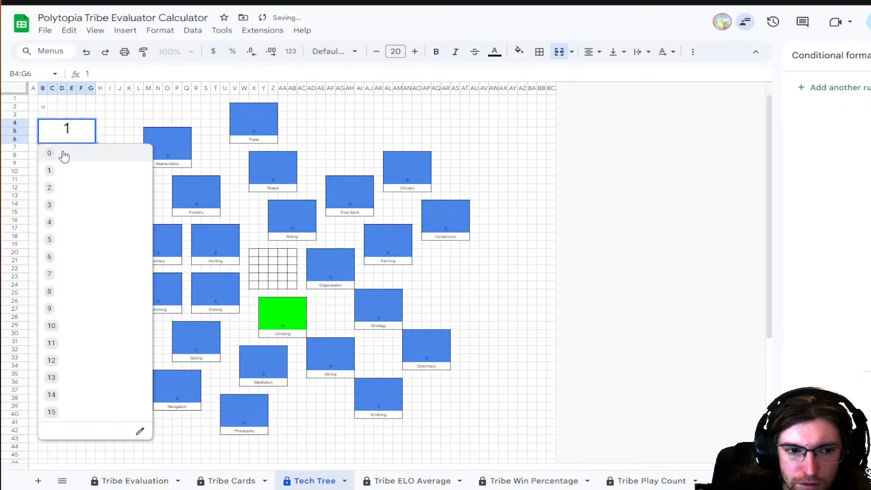
{"action": "left_click", "coordinate": [63, 154]}
{"action": "left_click", "coordinate": [71, 136]}
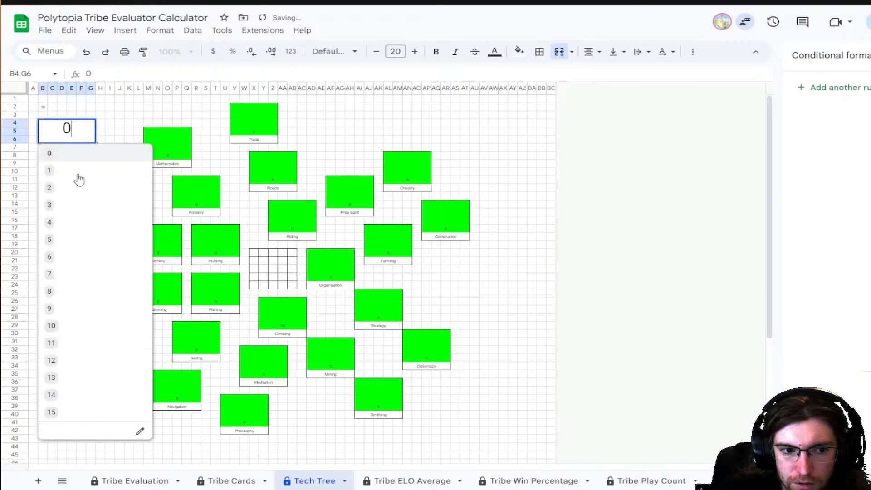
{"action": "left_click", "coordinate": [68, 169]}
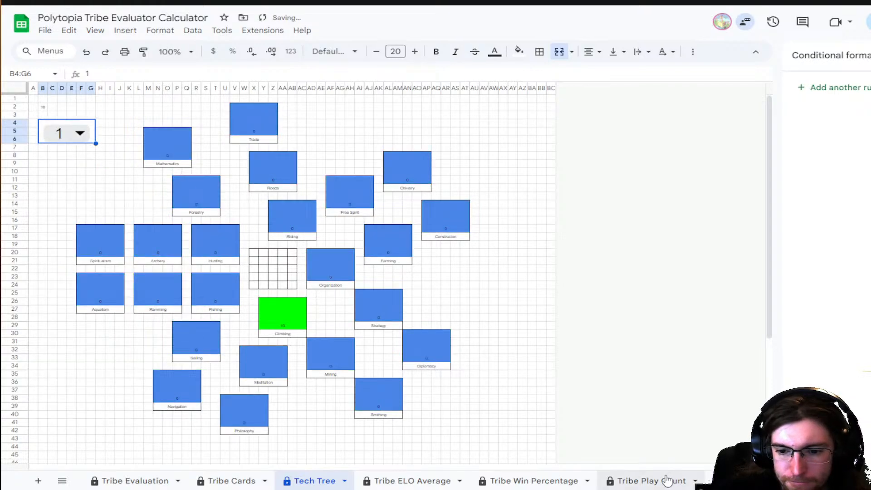
{"action": "scroll", "coordinate": [663, 481], "scroll_direction": "down", "scroll_amount": 3}
{"action": "scroll", "coordinate": [663, 482], "scroll_direction": "down", "scroll_amount": 3}
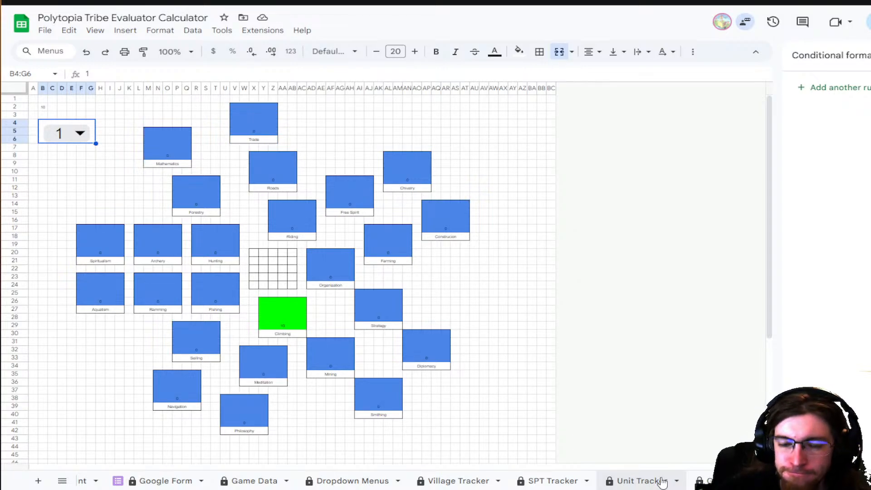
{"action": "left_click", "coordinate": [80, 133]}
{"action": "left_click", "coordinate": [78, 155]}
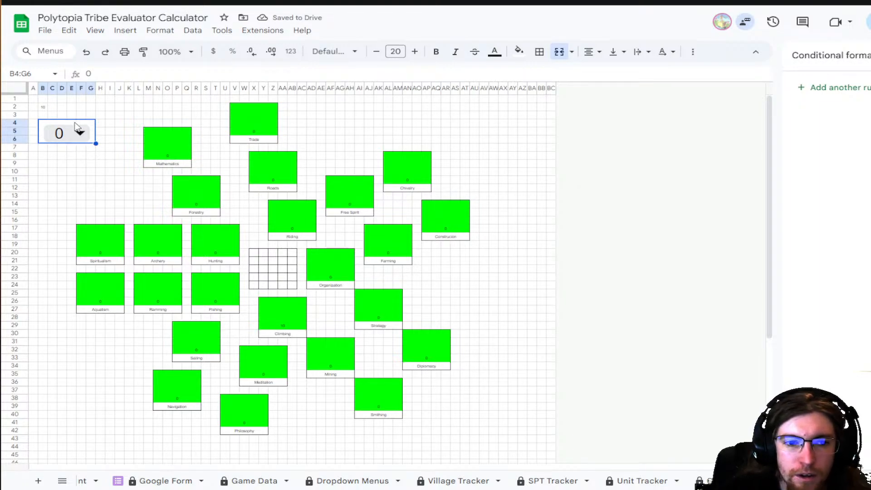
{"action": "left_click", "coordinate": [159, 148]}
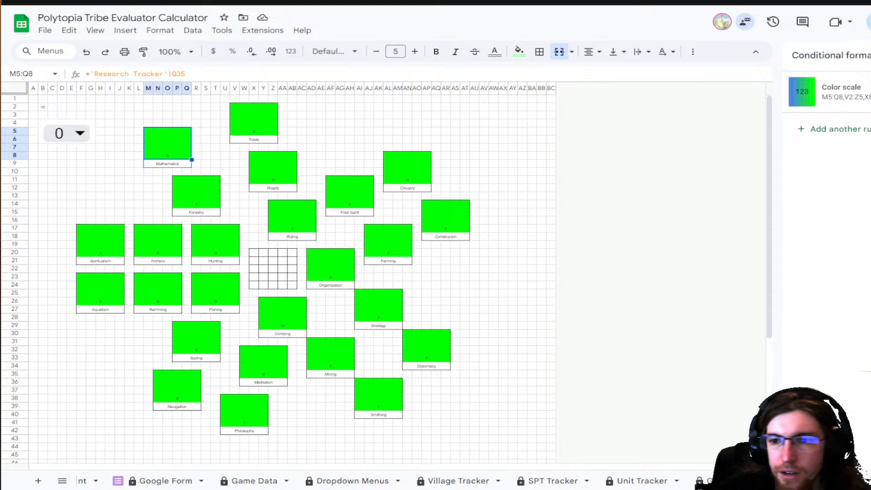
{"action": "left_click", "coordinate": [830, 92]}
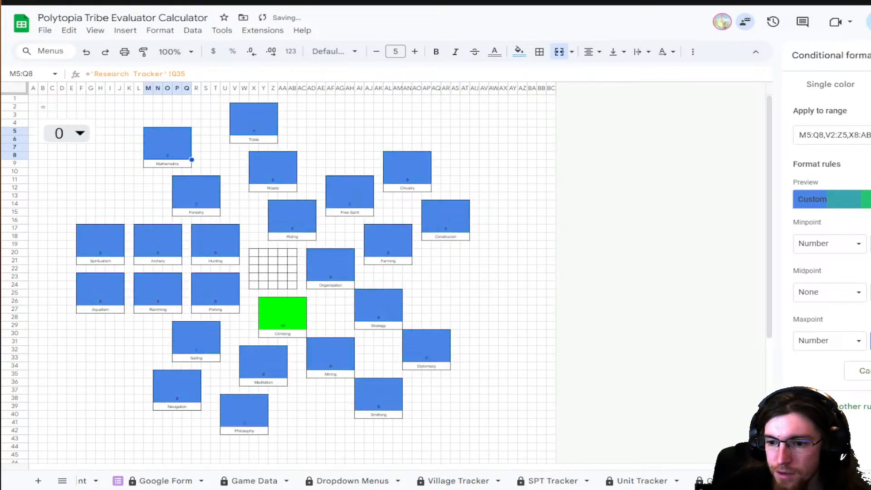
{"action": "left_click", "coordinate": [691, 172]}
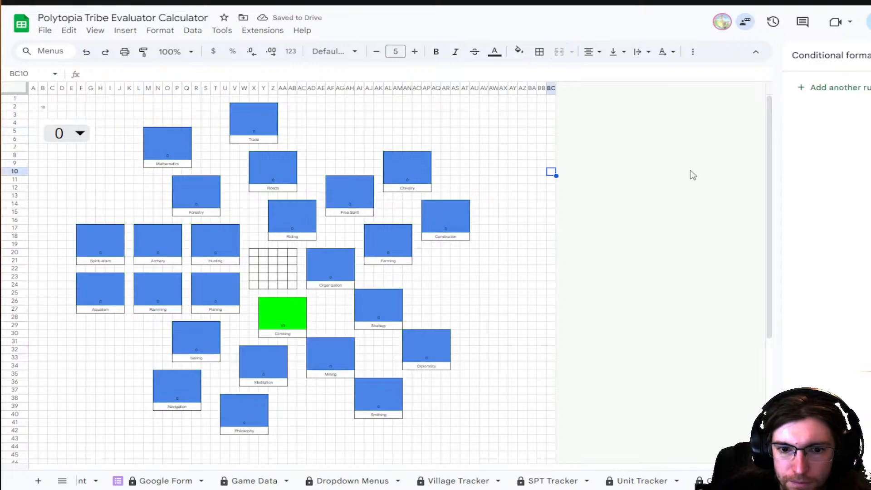
{"action": "left_click", "coordinate": [86, 137]}
{"action": "left_click", "coordinate": [64, 178]}
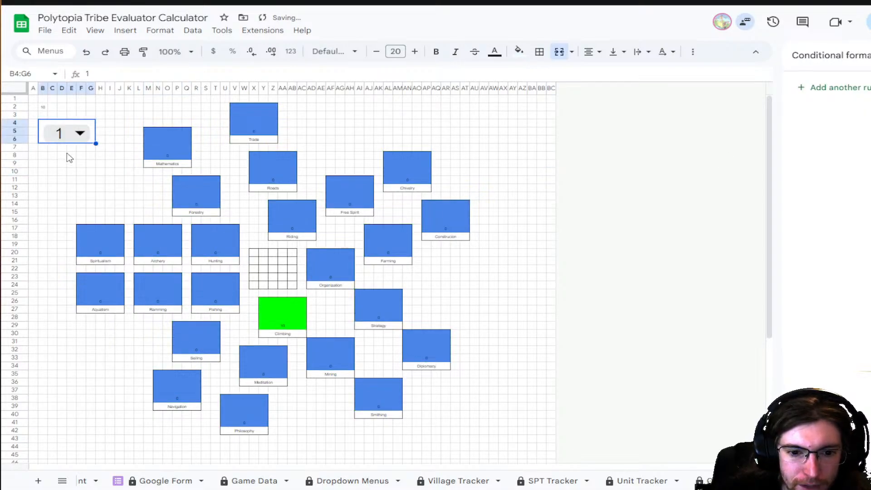
{"action": "left_click", "coordinate": [68, 134]}
{"action": "left_click", "coordinate": [73, 189]}
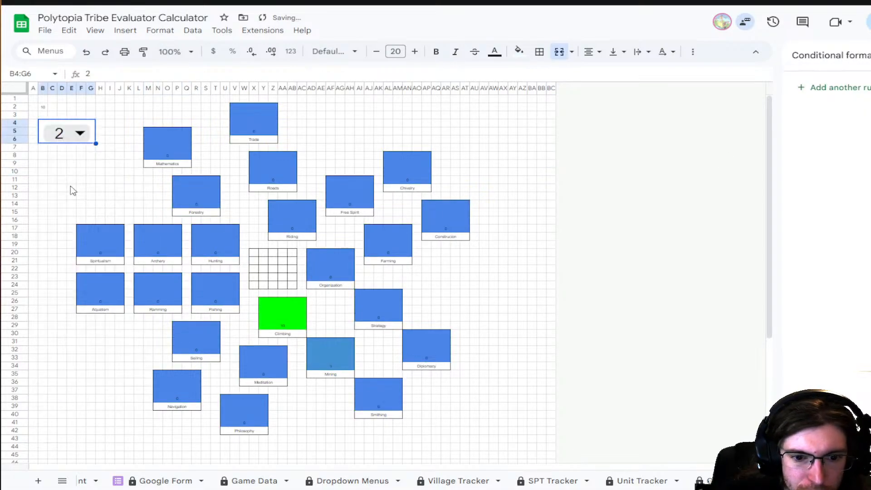
{"action": "double_click", "coordinate": [83, 136]}
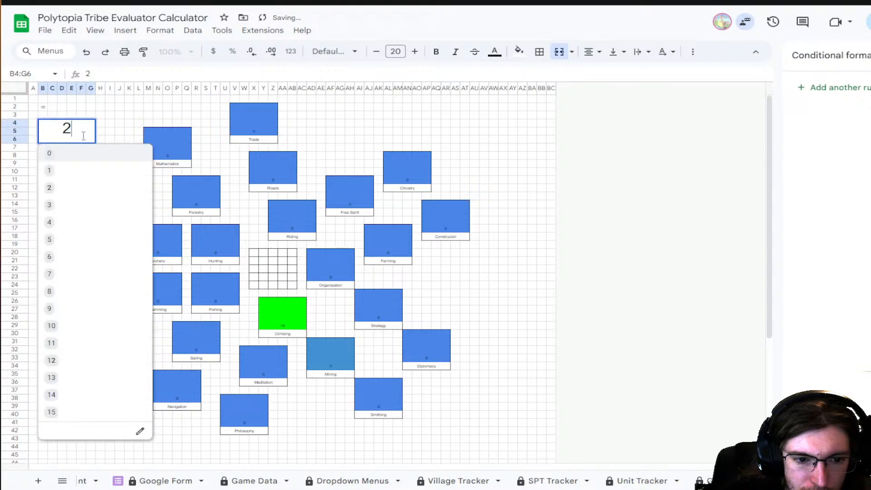
{"action": "left_click", "coordinate": [80, 240]}
{"action": "double_click", "coordinate": [79, 141]}
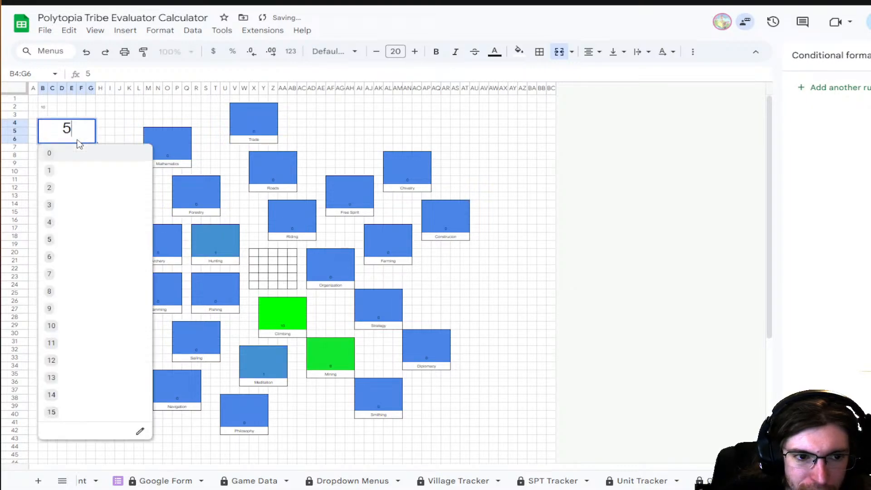
{"action": "left_click", "coordinate": [72, 324]}
{"action": "double_click", "coordinate": [82, 136]}
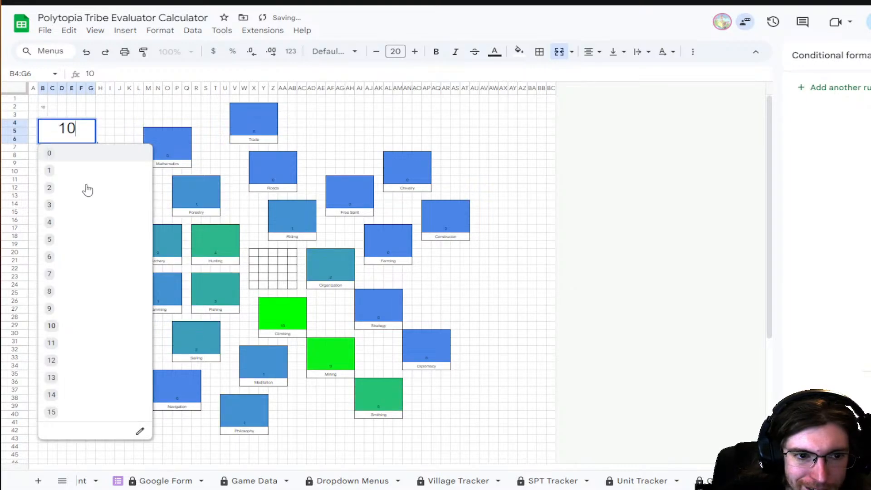
{"action": "left_click", "coordinate": [96, 411]}
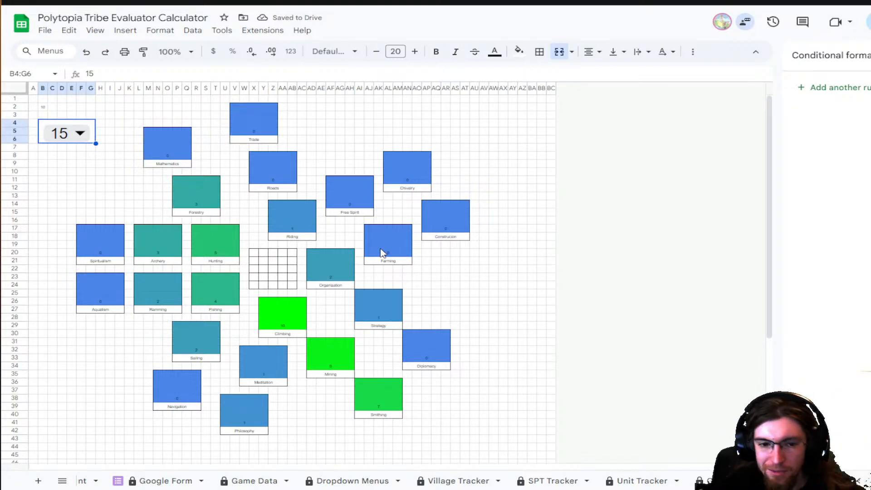
{"action": "scroll", "coordinate": [195, 480], "scroll_direction": "up", "scroll_amount": 5}
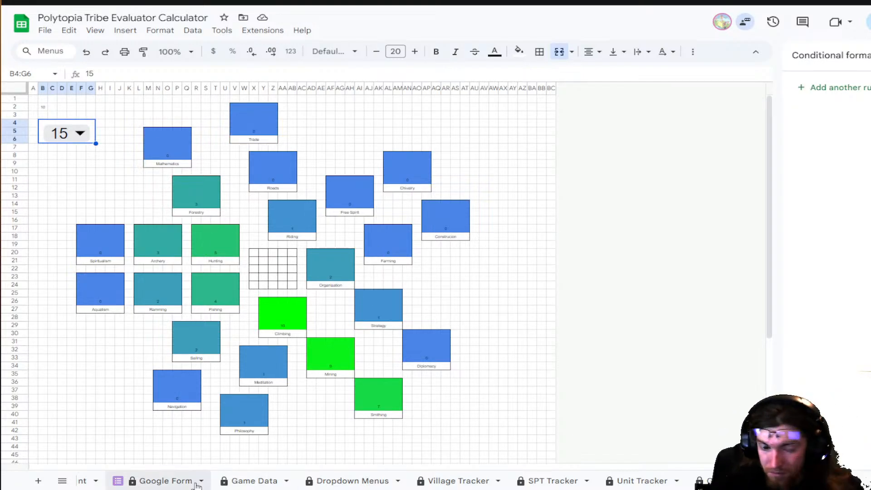
- Filter Tribe Evaluation's Map Type to Lakes only, leaving Map Size unchanged
{"action": "left_click", "coordinate": [145, 482]}
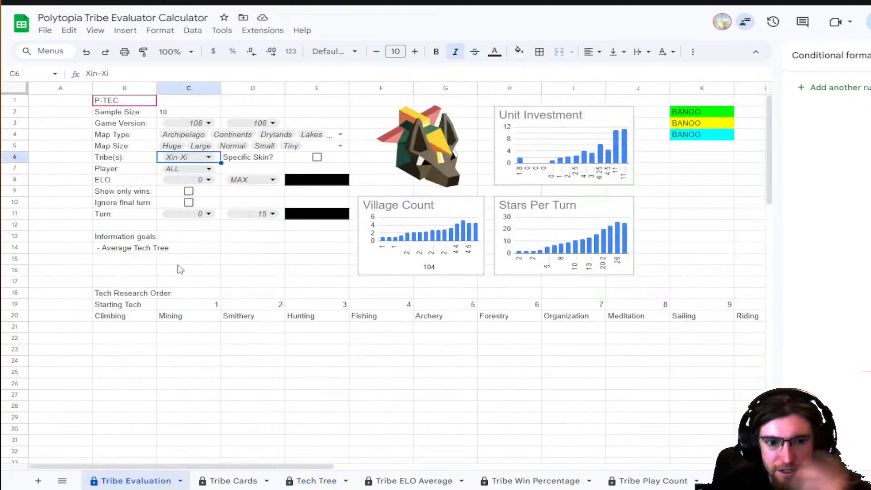
{"action": "left_click", "coordinate": [341, 135]}
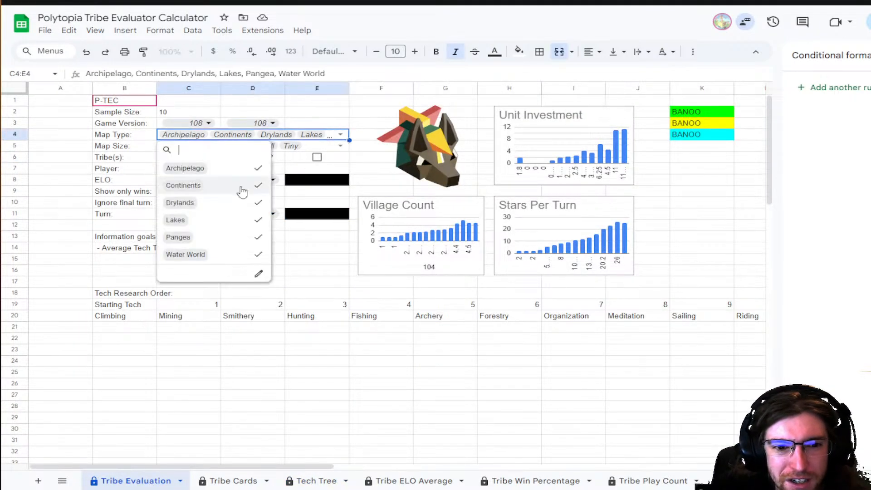
{"action": "left_click", "coordinate": [208, 255]}
{"action": "left_click", "coordinate": [207, 237]}
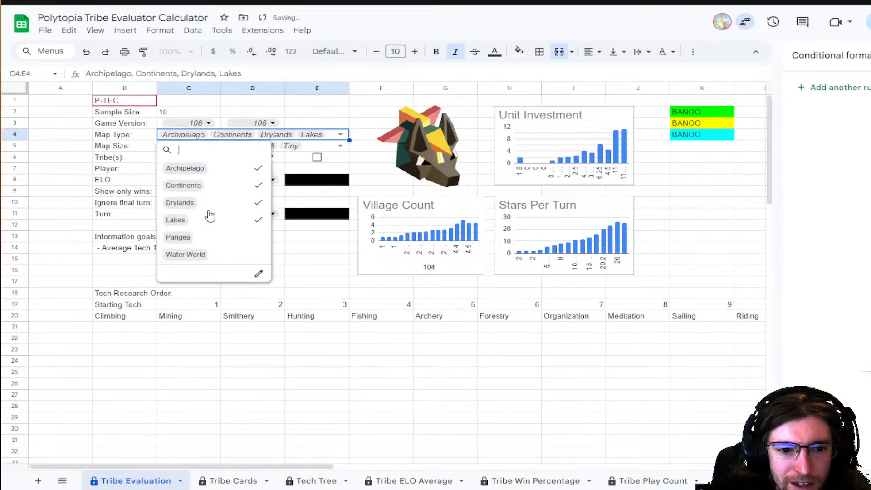
{"action": "left_click", "coordinate": [209, 203]}
{"action": "left_click", "coordinate": [215, 185]}
{"action": "left_click", "coordinate": [213, 168]}
{"action": "left_click", "coordinate": [327, 147]}
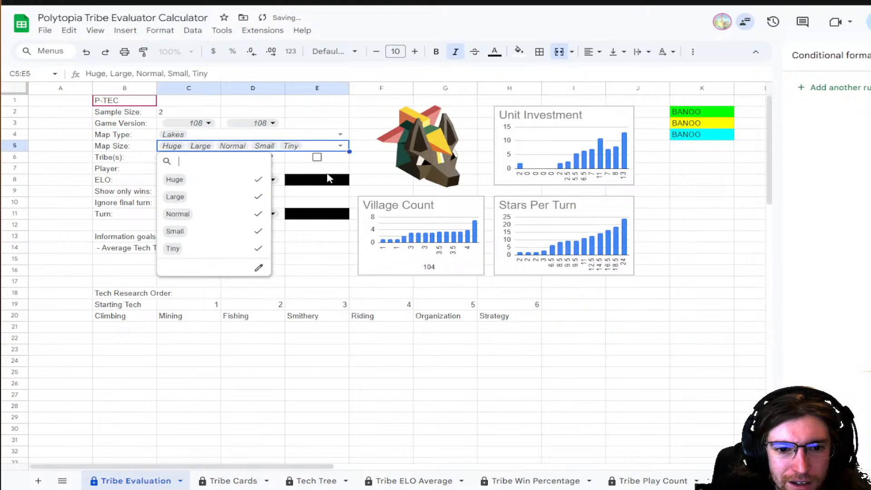
{"action": "left_click", "coordinate": [504, 381]}
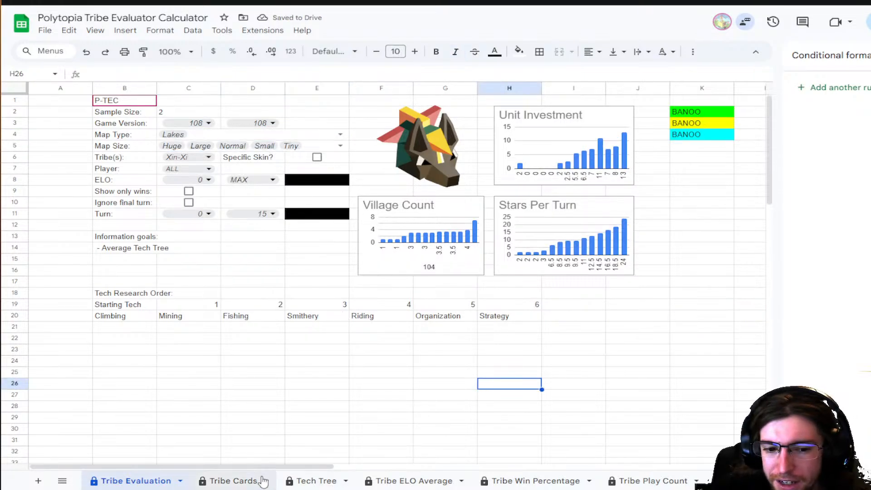
- On Tech Tree, step the turn dropdown through 0, 3 and 7, ending at 15
{"action": "left_click", "coordinate": [313, 480]}
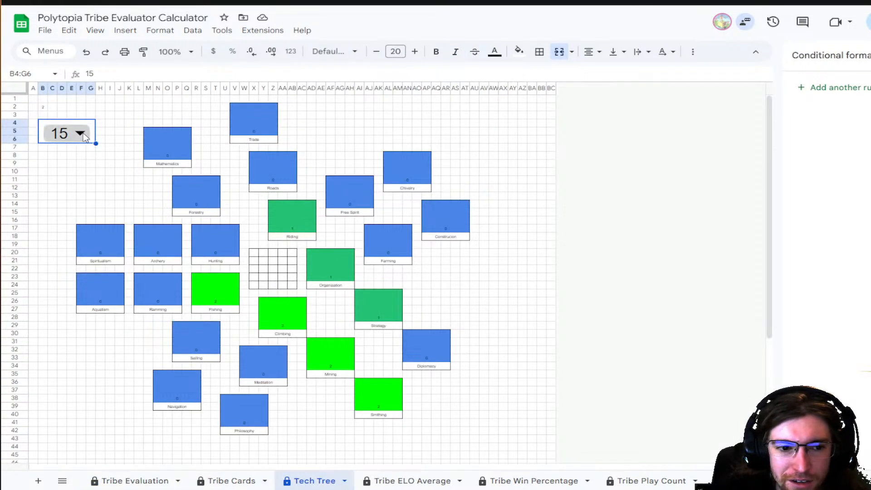
{"action": "left_click", "coordinate": [73, 131]}
{"action": "left_click", "coordinate": [72, 154]}
{"action": "left_click", "coordinate": [82, 135]}
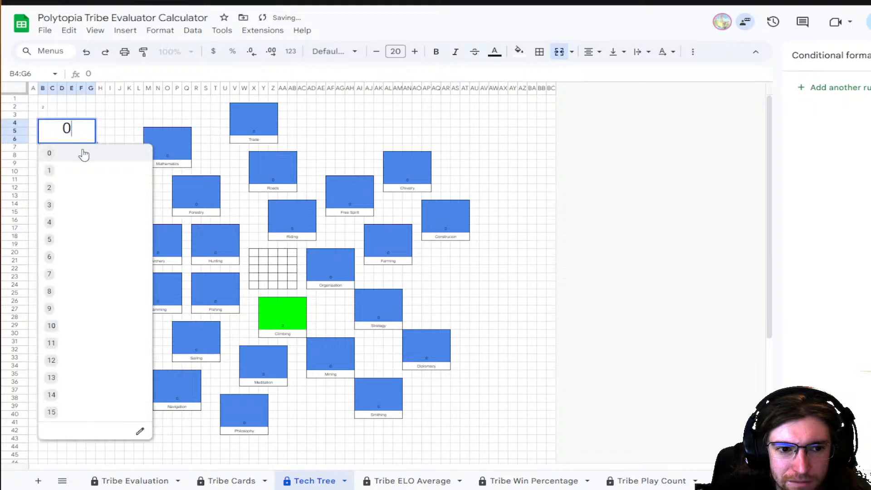
{"action": "left_click", "coordinate": [78, 205]}
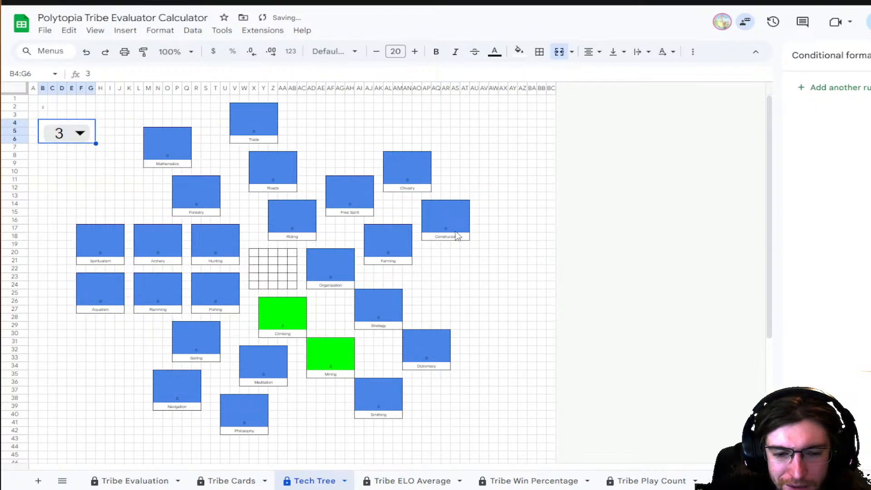
{"action": "left_click", "coordinate": [81, 136]}
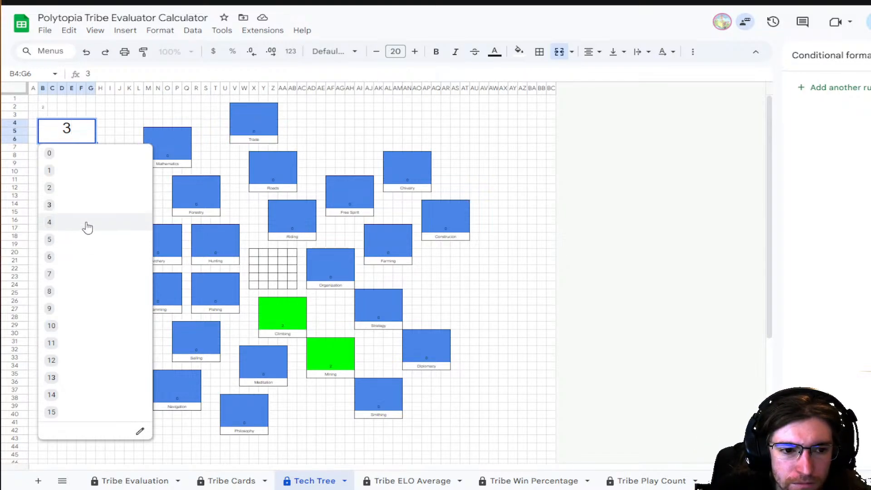
{"action": "left_click", "coordinate": [88, 278]}
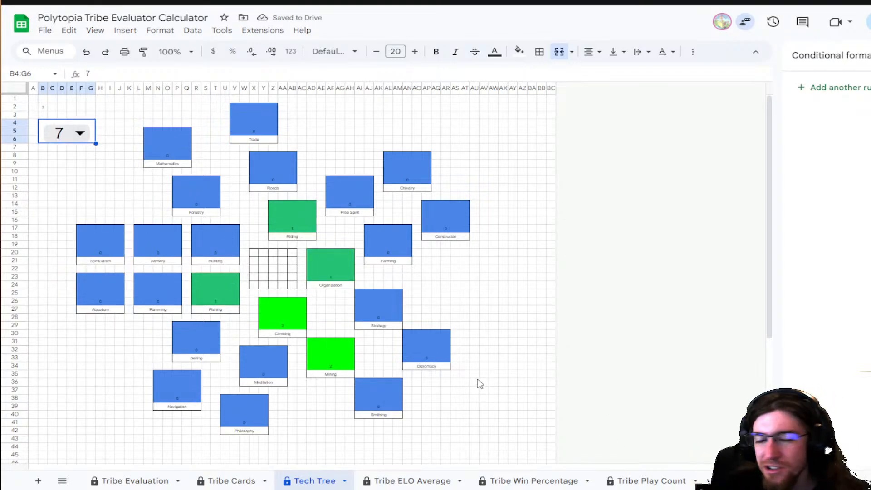
{"action": "left_click", "coordinate": [68, 133]}
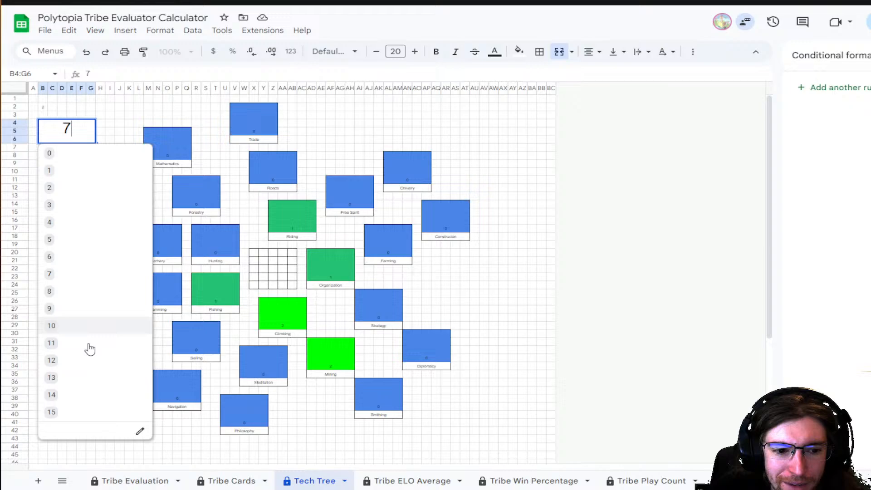
{"action": "left_click", "coordinate": [89, 413]}
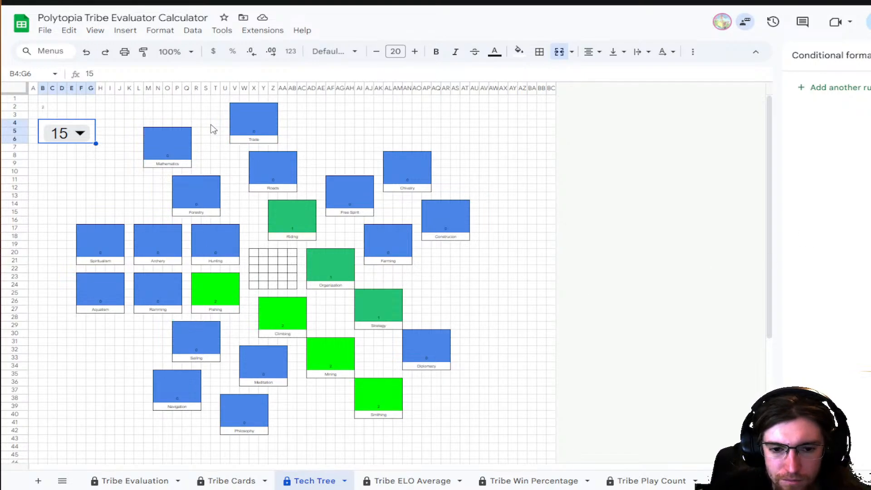
- Give the tech-box colour scale a black minpoint and a blue Percentile midpoint
{"action": "left_click", "coordinate": [182, 162]}
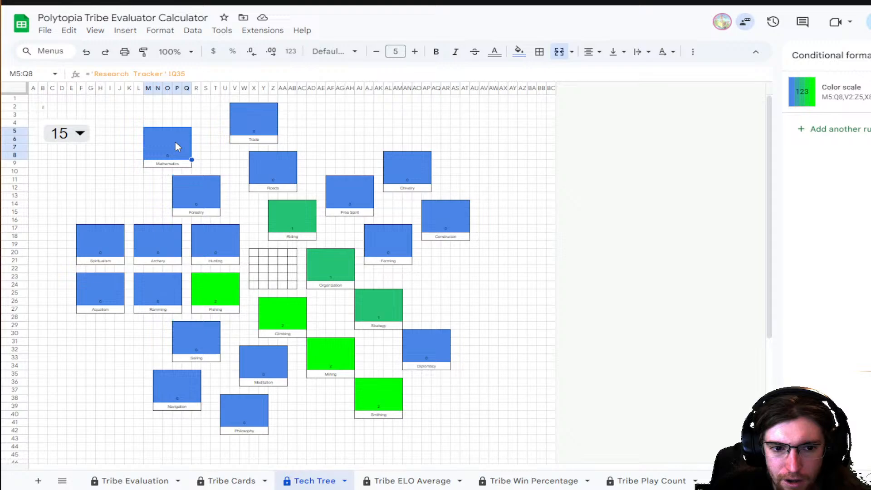
{"action": "left_click", "coordinate": [838, 96]}
{"action": "left_click", "coordinate": [870, 244]}
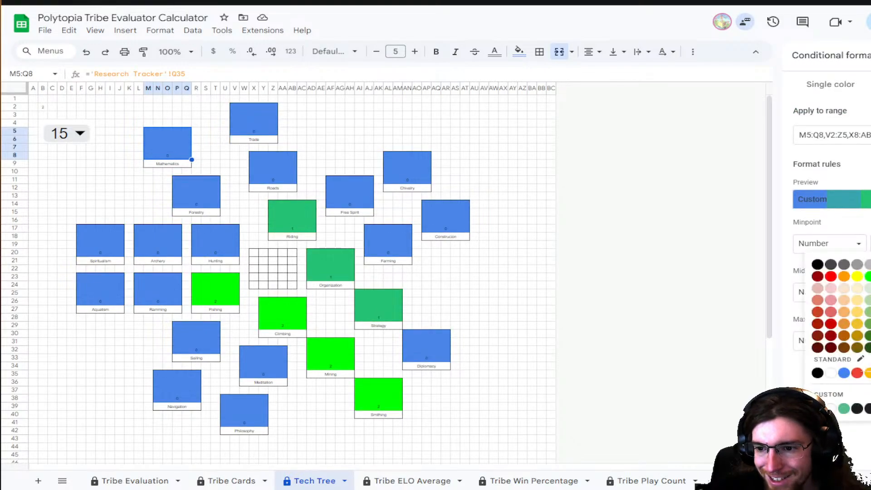
{"action": "left_click", "coordinate": [819, 264]}
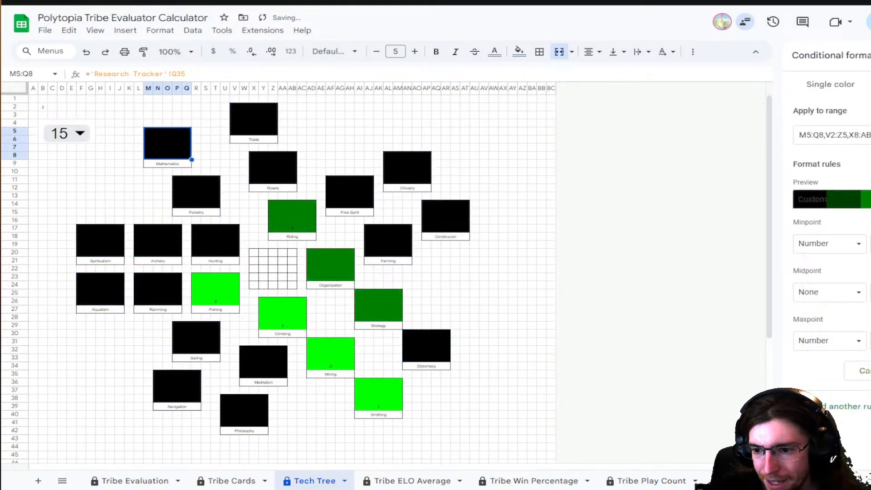
{"action": "left_click", "coordinate": [860, 292]}
{"action": "left_click", "coordinate": [840, 316]}
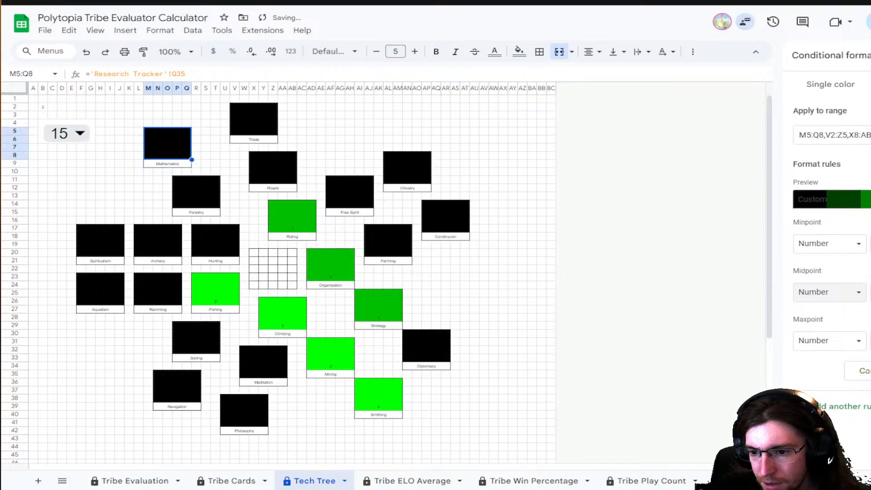
{"action": "left_click", "coordinate": [854, 301]}
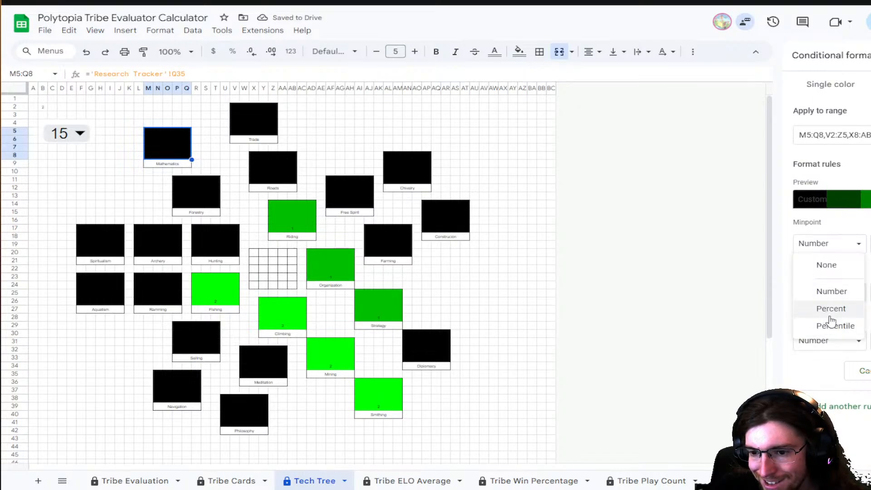
{"action": "left_click", "coordinate": [835, 327]}
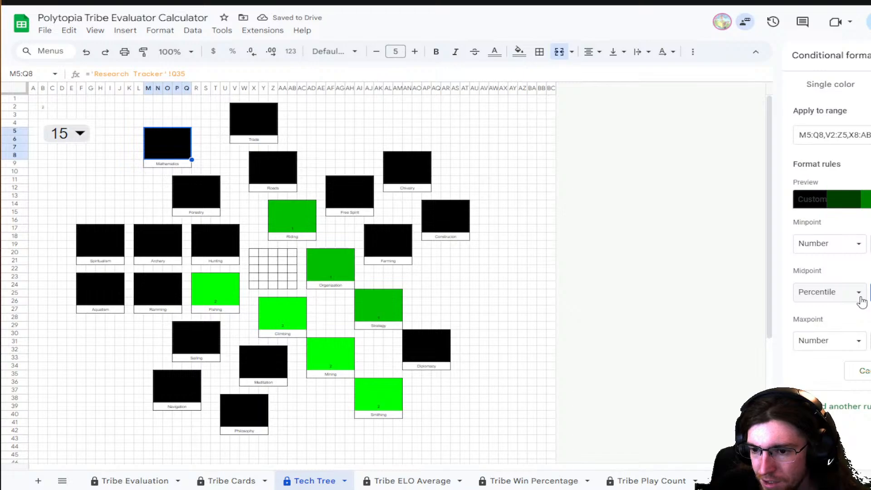
{"action": "left_click", "coordinate": [870, 292]}
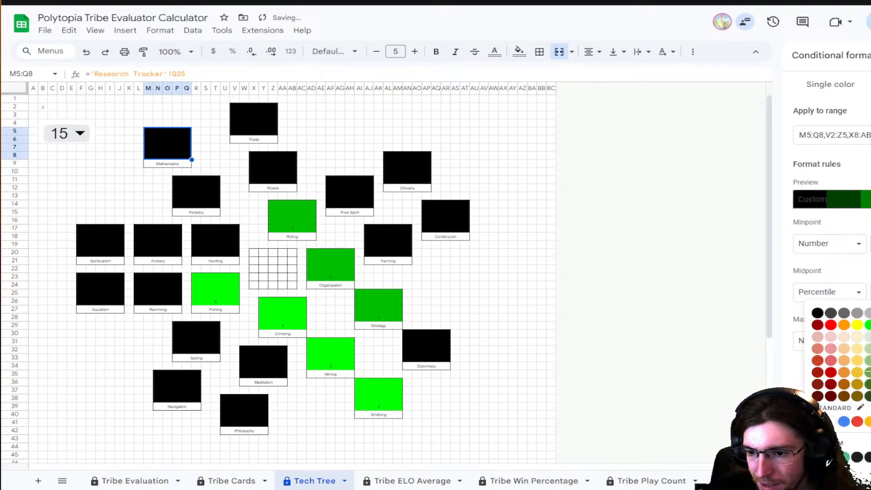
{"action": "left_click", "coordinate": [870, 325]}
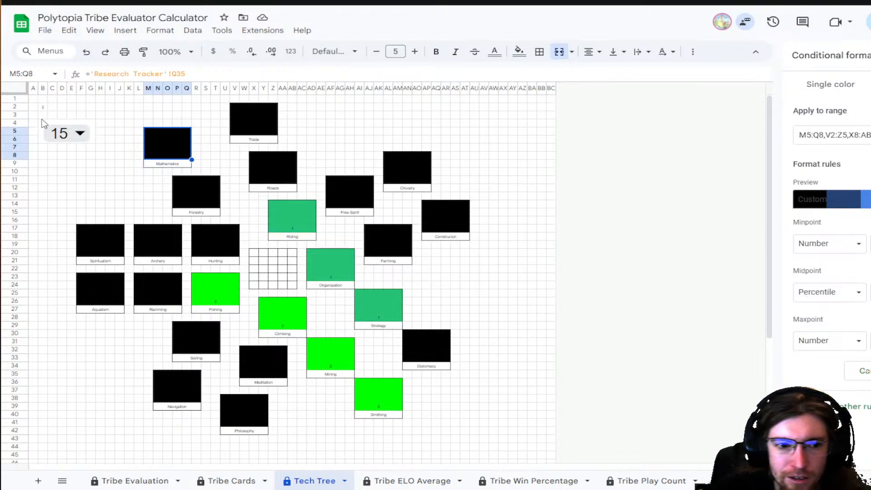
{"action": "left_click", "coordinate": [59, 132]}
- Step the Tech Tree turn dropdown through turns 1, 2 and 3
{"action": "left_click", "coordinate": [74, 175]}
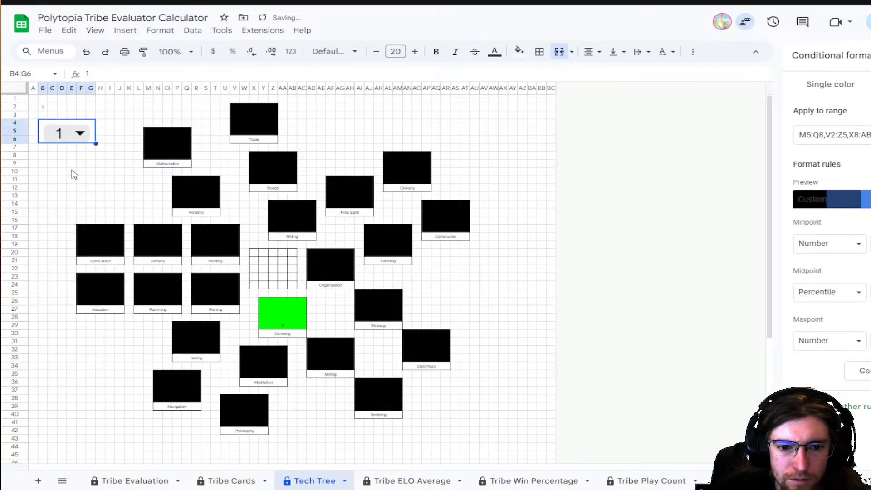
{"action": "left_click", "coordinate": [68, 134]}
{"action": "left_click", "coordinate": [72, 187]}
{"action": "left_click", "coordinate": [74, 139]}
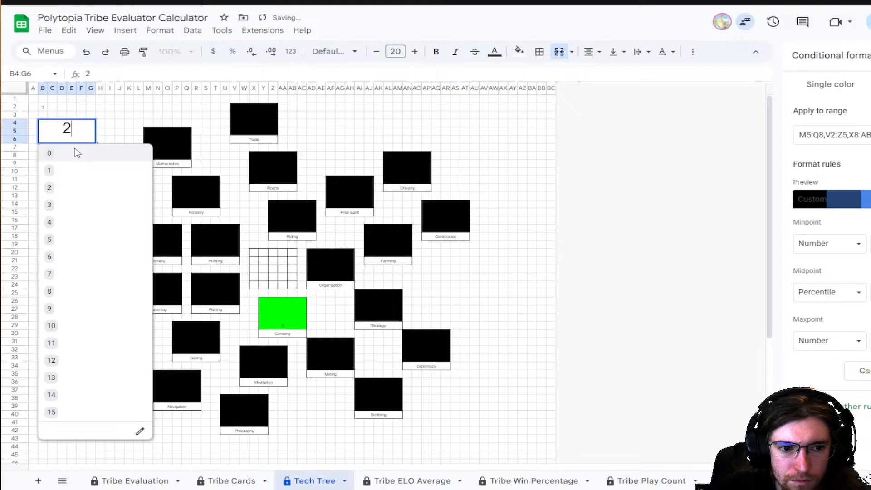
{"action": "left_click", "coordinate": [75, 206]}
{"action": "left_click", "coordinate": [75, 133]}
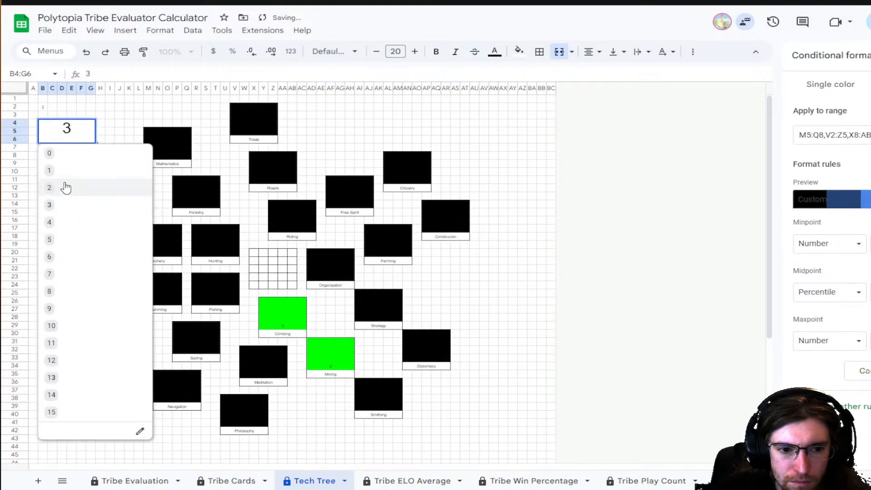
{"action": "left_click", "coordinate": [68, 187]}
{"action": "left_click", "coordinate": [68, 139]}
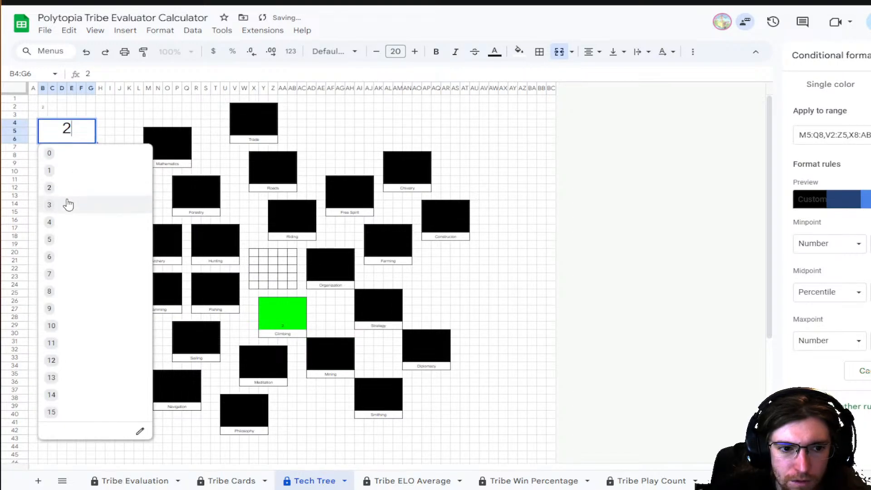
{"action": "left_click", "coordinate": [68, 205]}
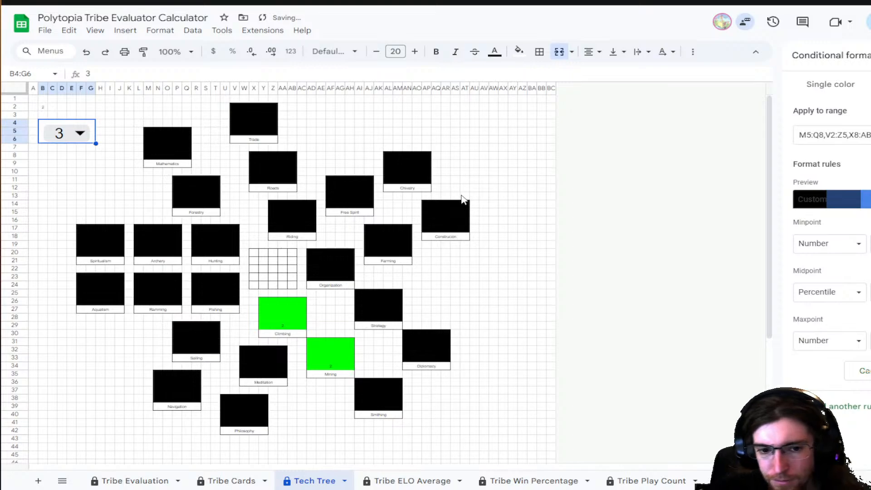
- Advance the turn to 4, 5 and 6, and set the minpoint colour to cornflower blue
{"action": "left_click", "coordinate": [68, 133]}
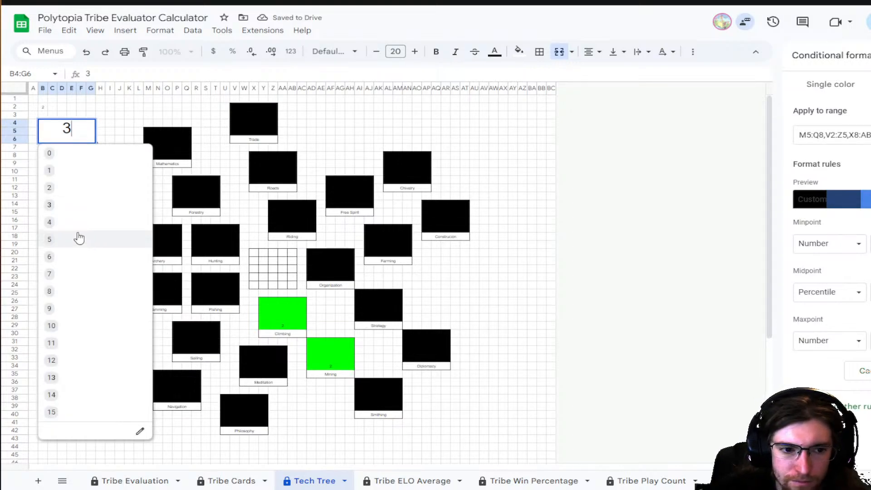
{"action": "left_click", "coordinate": [66, 224]}
{"action": "left_click", "coordinate": [68, 133]}
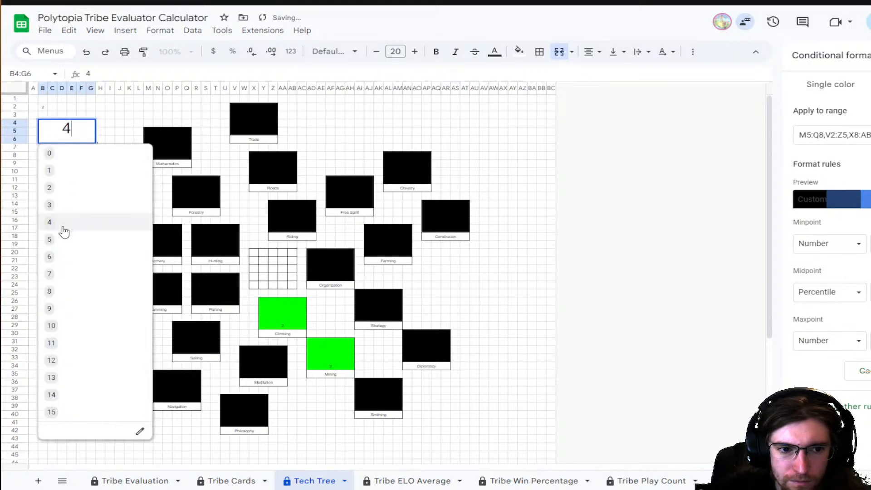
{"action": "left_click", "coordinate": [63, 239]}
{"action": "left_click", "coordinate": [63, 137]}
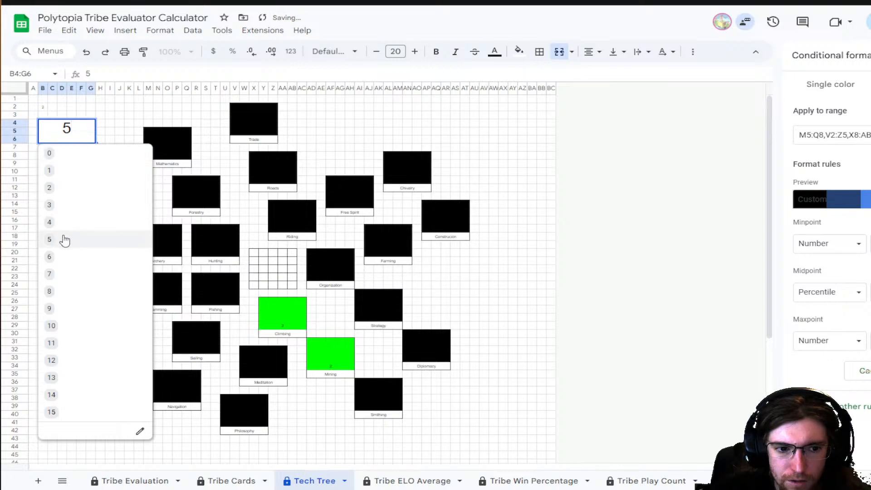
{"action": "left_click", "coordinate": [63, 256]}
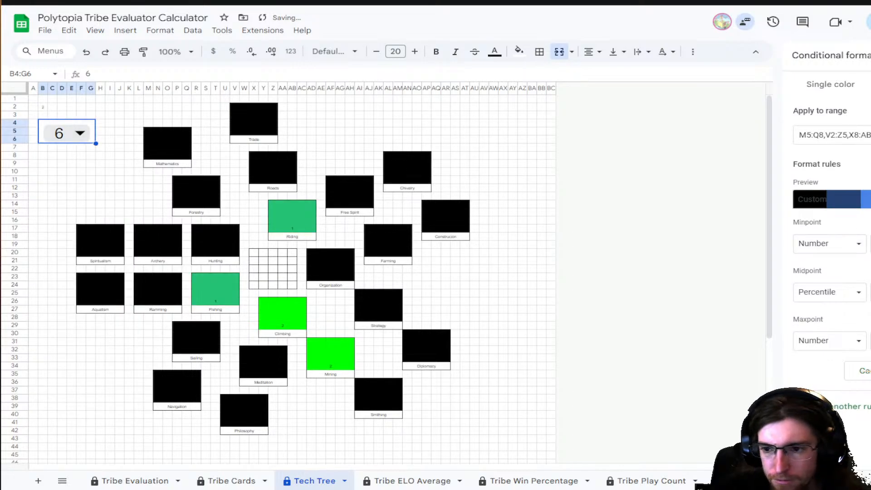
{"action": "left_click", "coordinate": [870, 243]}
{"action": "left_click", "coordinate": [870, 275]}
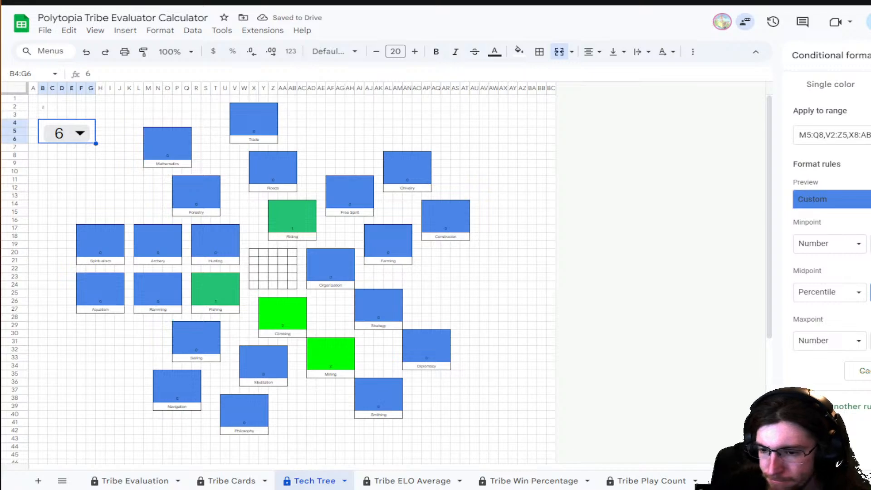
- Set the colour scale midpoint to dark green and view the tiles at turn 15
{"action": "left_click", "coordinate": [869, 292]}
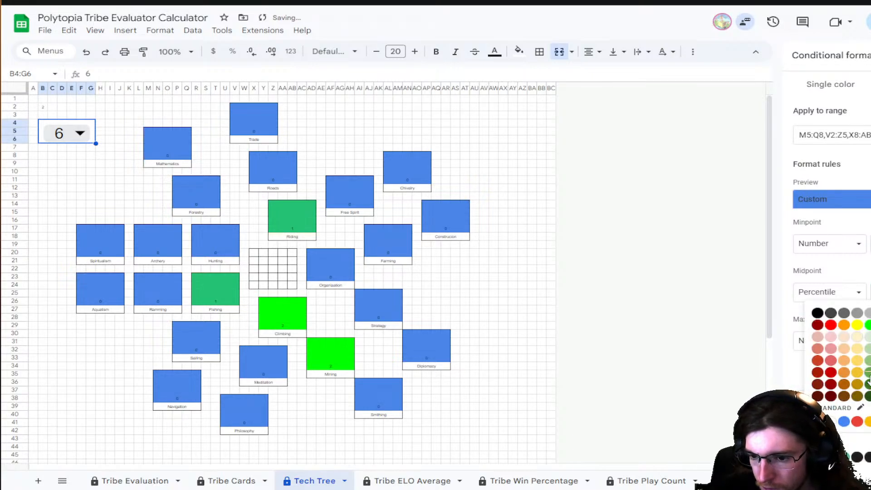
{"action": "left_click", "coordinate": [868, 398]}
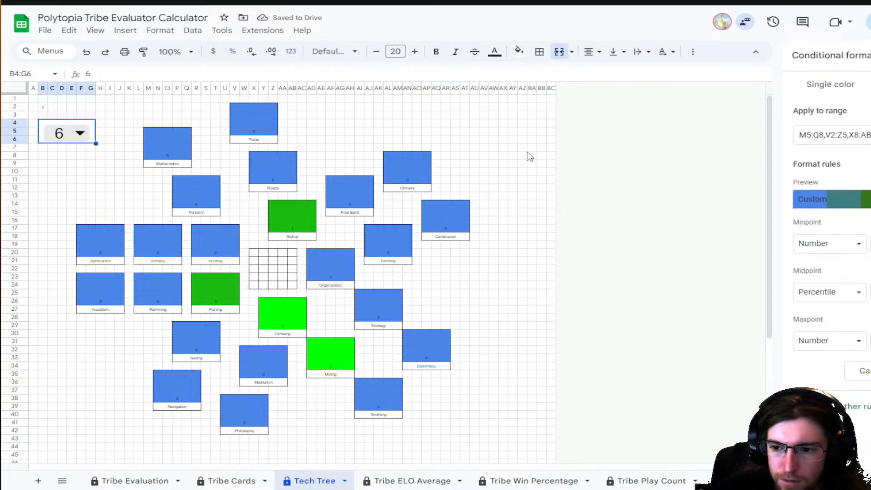
{"action": "left_click", "coordinate": [80, 131]}
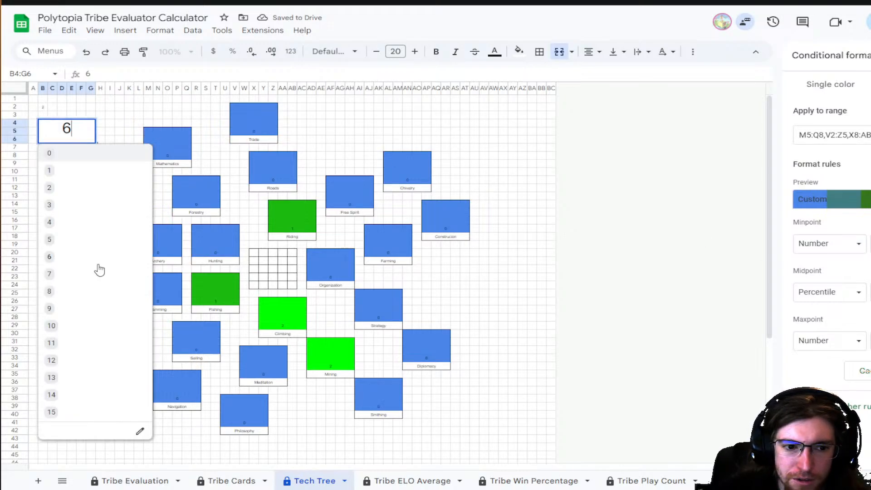
{"action": "left_click", "coordinate": [97, 413]}
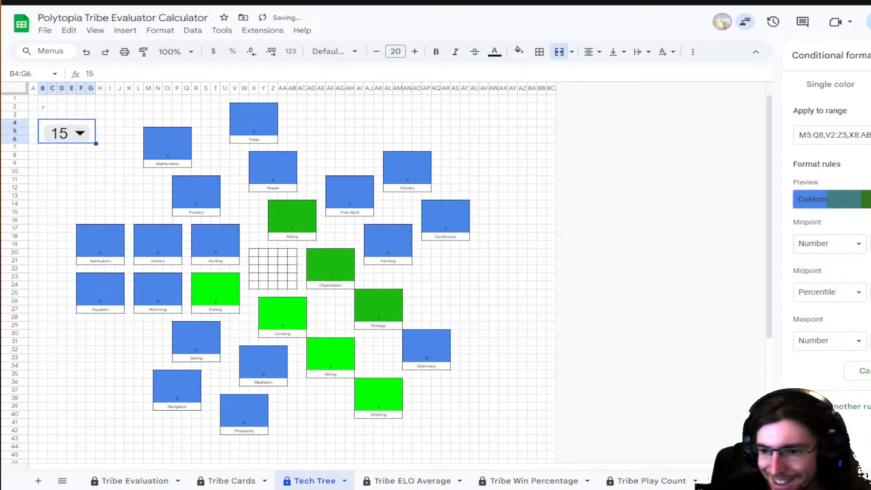
{"action": "left_click", "coordinate": [870, 371]}
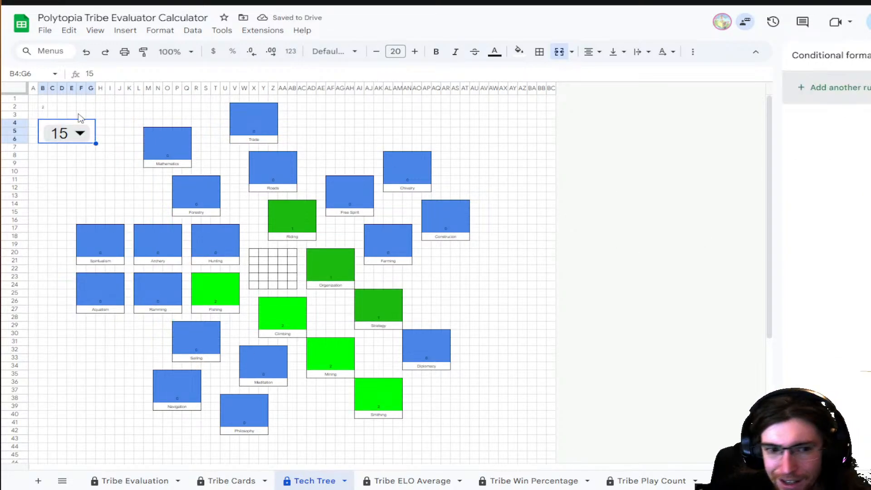
- Limit Tribe Evaluation's Map Type filter to Pangea and Drylands, dropping Lakes and Continents
{"action": "left_click", "coordinate": [135, 481]}
{"action": "left_click", "coordinate": [340, 134]}
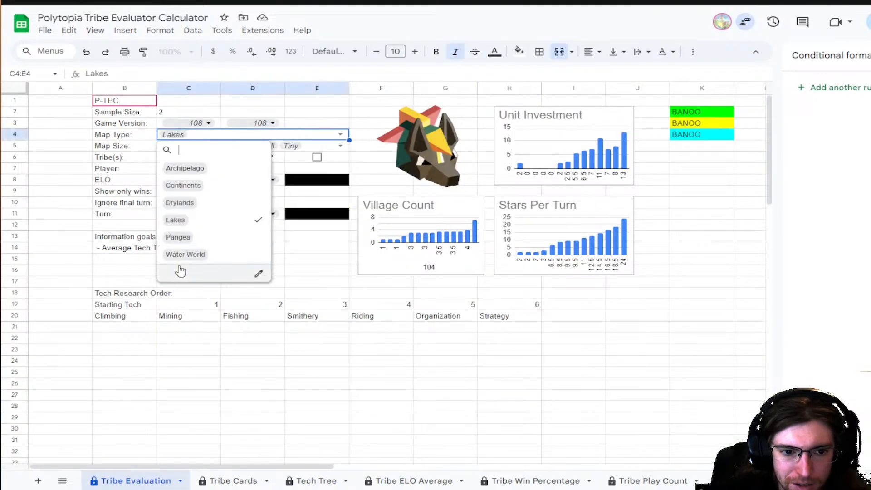
{"action": "left_click", "coordinate": [215, 238]}
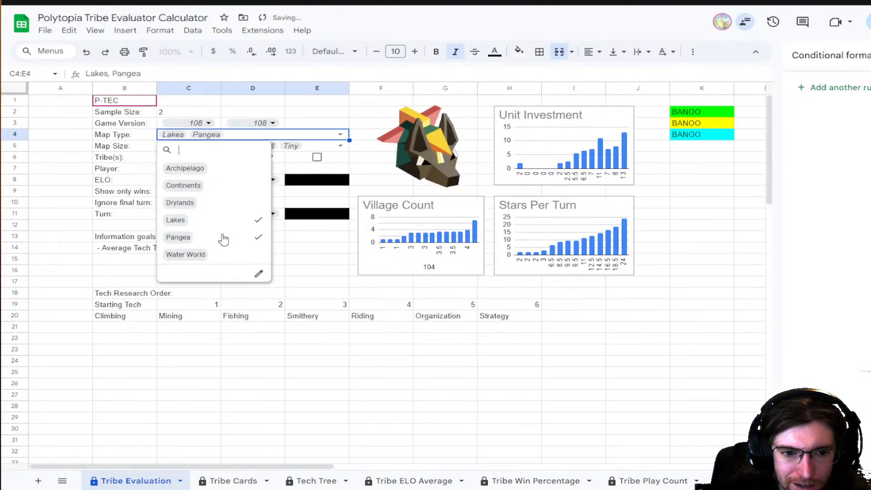
{"action": "left_click", "coordinate": [216, 206]}
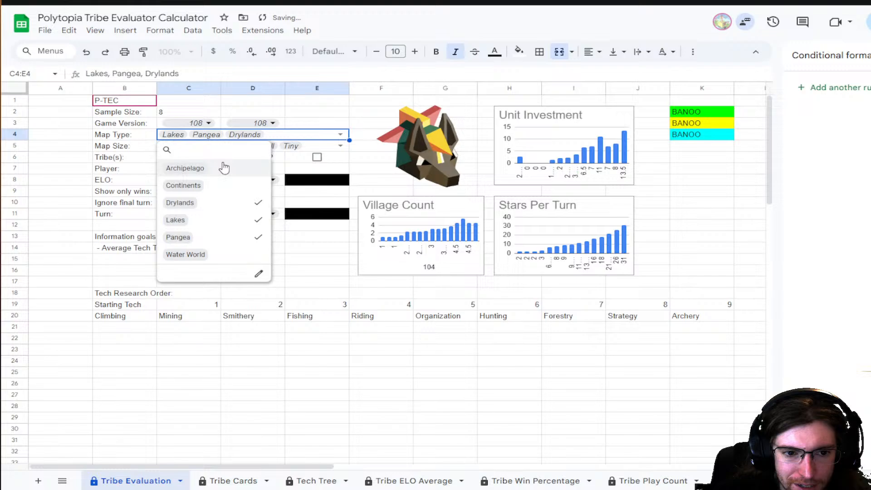
{"action": "left_click", "coordinate": [220, 187]}
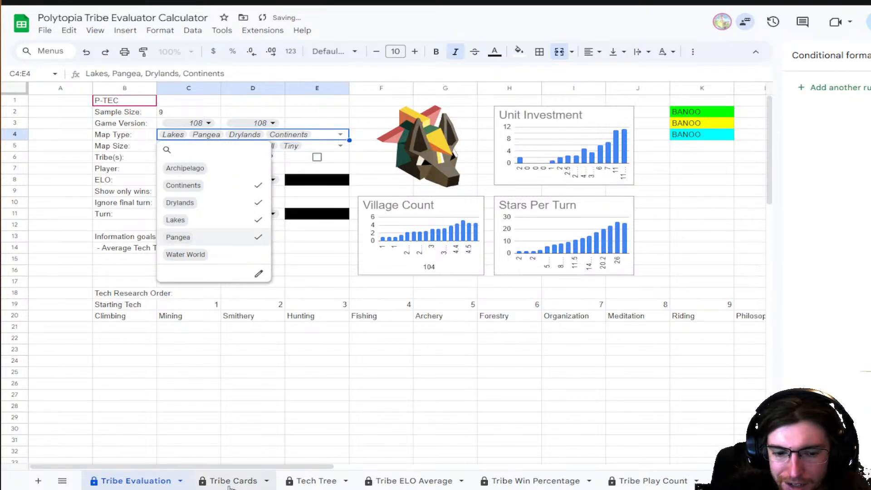
{"action": "left_click", "coordinate": [245, 222]}
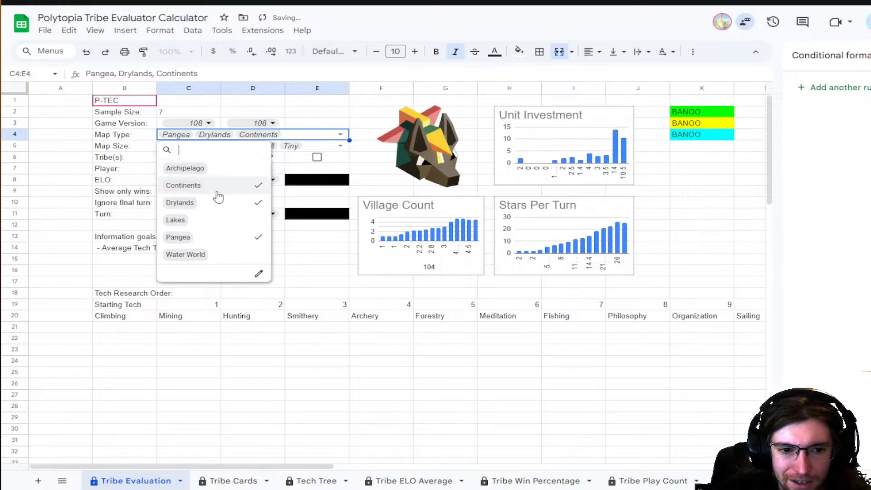
{"action": "left_click", "coordinate": [203, 186]}
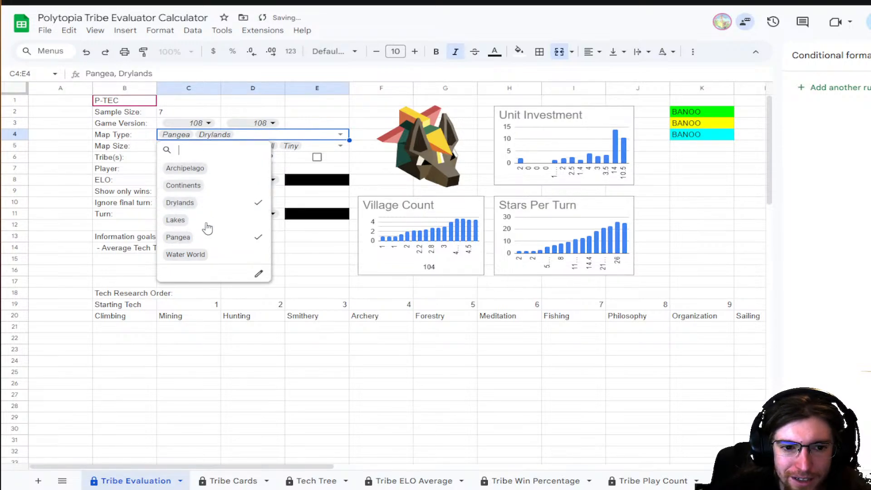
{"action": "left_click", "coordinate": [129, 375]}
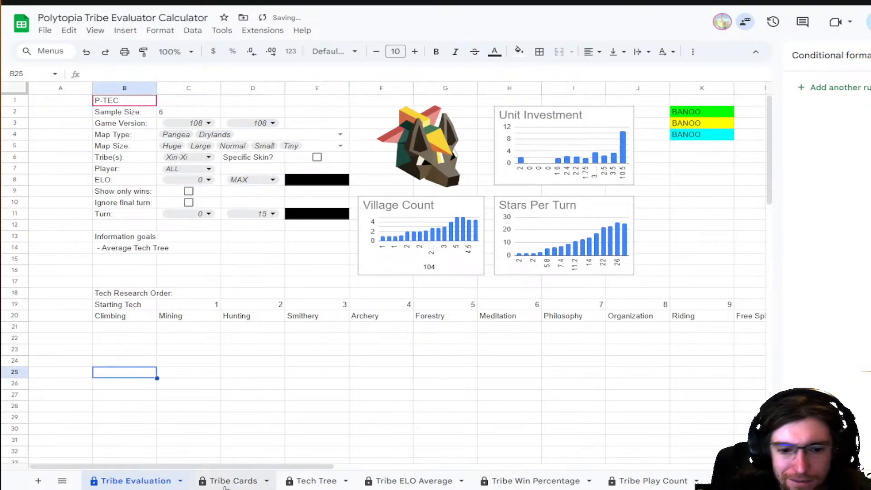
- Return to the Tech Tree sheet and step the turn through 1, 2 and 3
{"action": "left_click", "coordinate": [314, 481]}
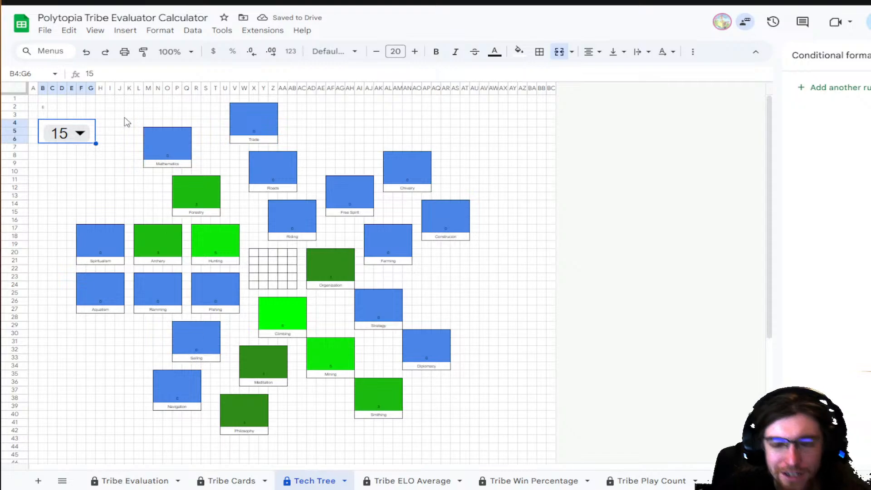
{"action": "left_click", "coordinate": [79, 133]}
{"action": "left_click", "coordinate": [76, 177]}
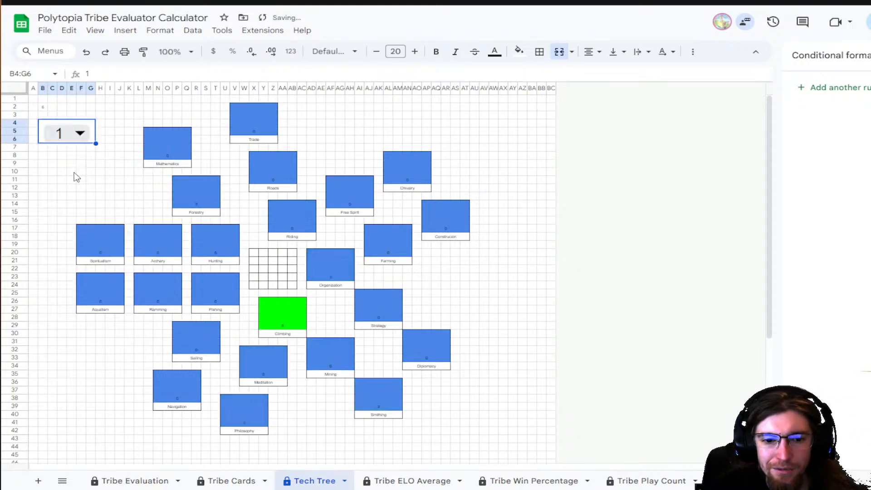
{"action": "left_click", "coordinate": [62, 142]}
{"action": "left_click", "coordinate": [73, 186]}
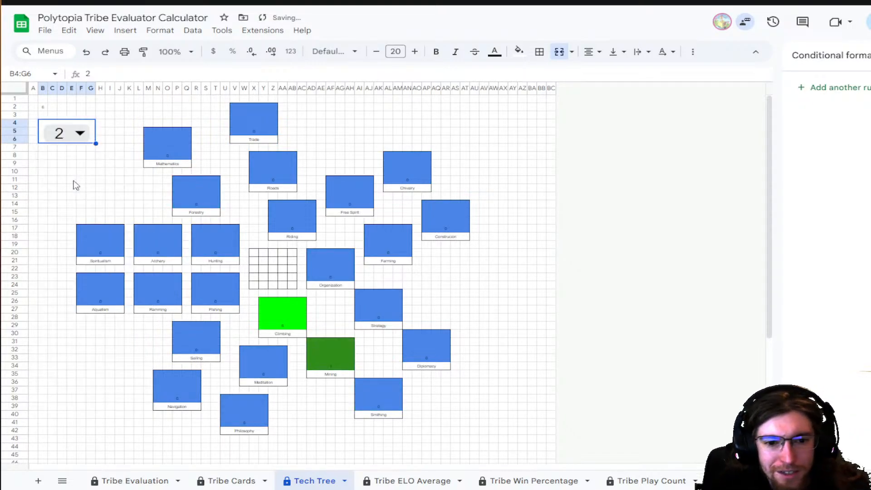
{"action": "left_click", "coordinate": [73, 133]}
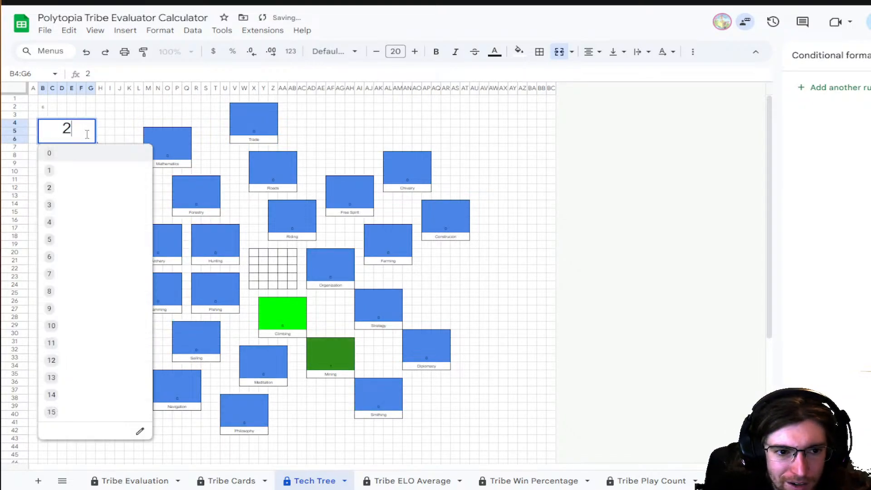
{"action": "left_click", "coordinate": [70, 204]}
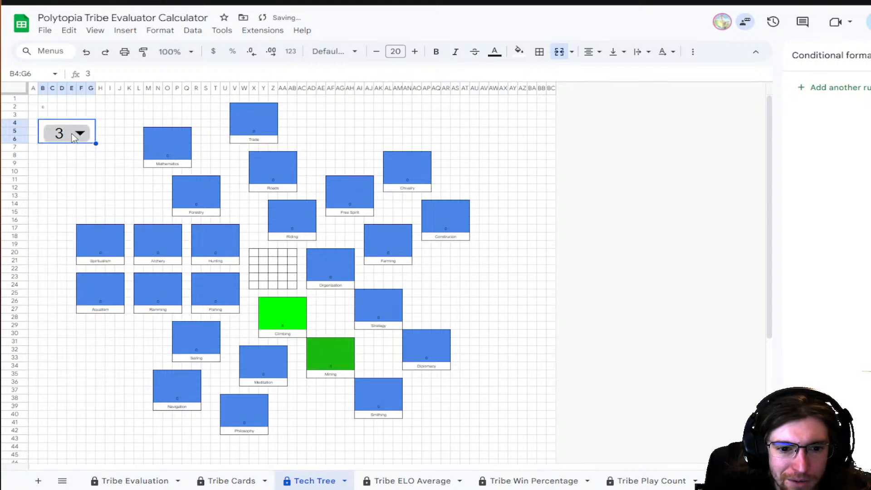
- Inspect the Mathematics box's colour-scale rule, then deselect it
{"action": "left_click", "coordinate": [170, 140]}
{"action": "left_click", "coordinate": [835, 94]}
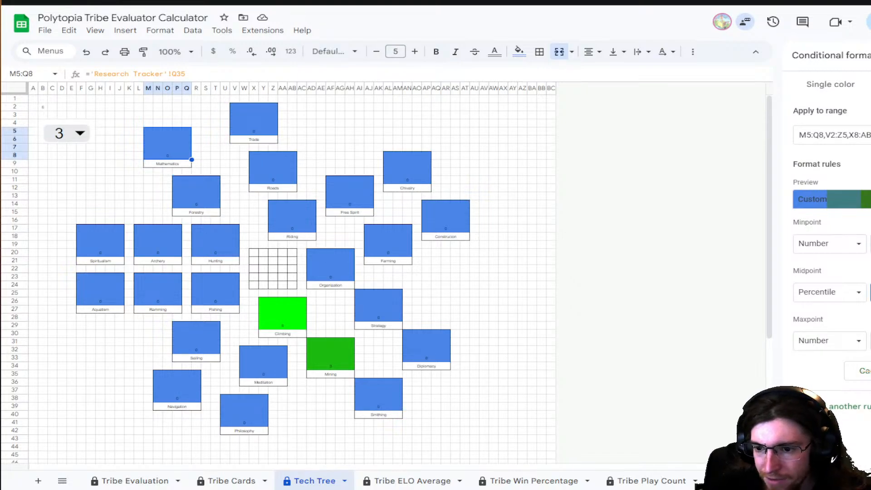
{"action": "key", "text": "Return"}
{"action": "left_click", "coordinate": [543, 187]}
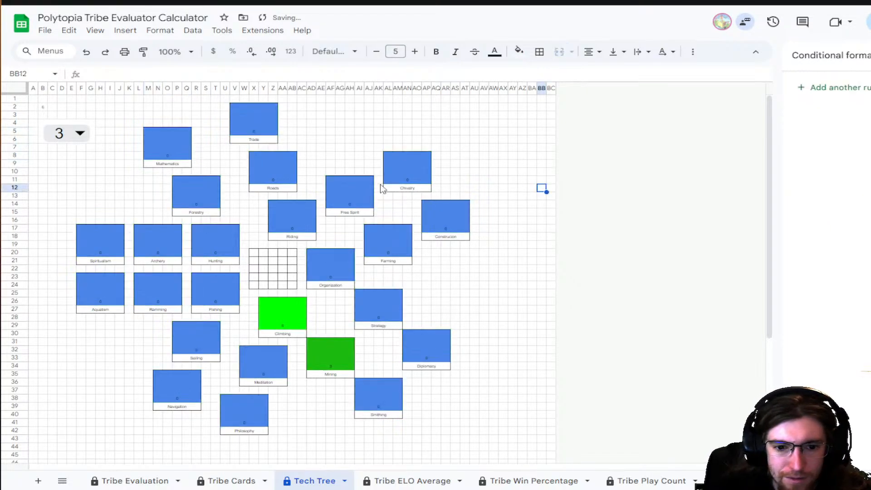
- Set the turn to 2 and inspect the Climbing box's colour-scale rule
{"action": "left_click", "coordinate": [68, 133]}
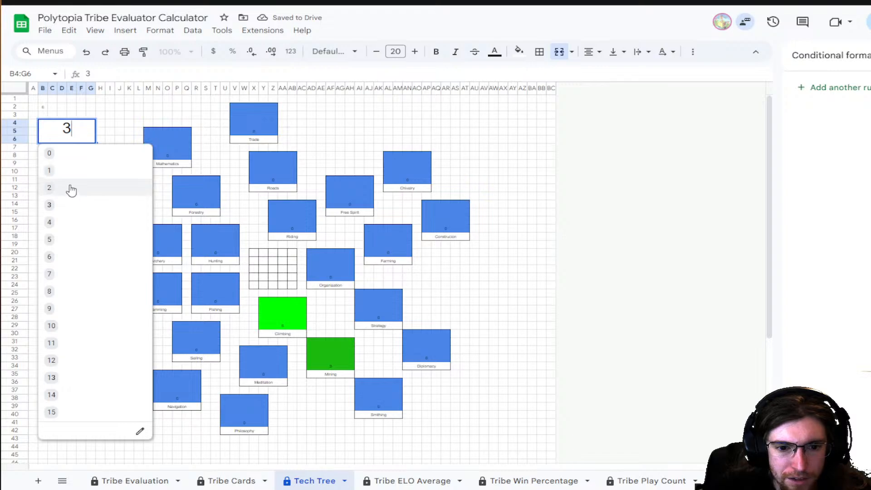
{"action": "left_click", "coordinate": [70, 187]}
{"action": "left_click", "coordinate": [72, 140]}
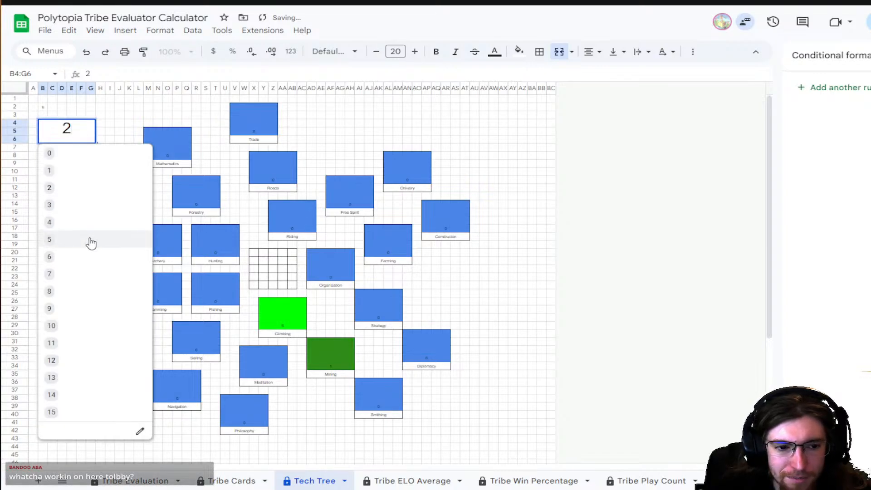
{"action": "left_click", "coordinate": [551, 172]}
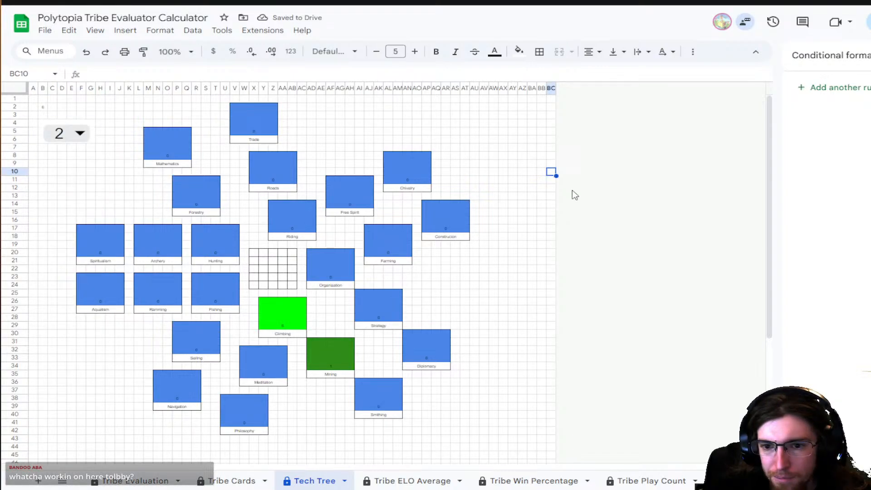
{"action": "left_click", "coordinate": [274, 316]}
{"action": "left_click", "coordinate": [855, 92]}
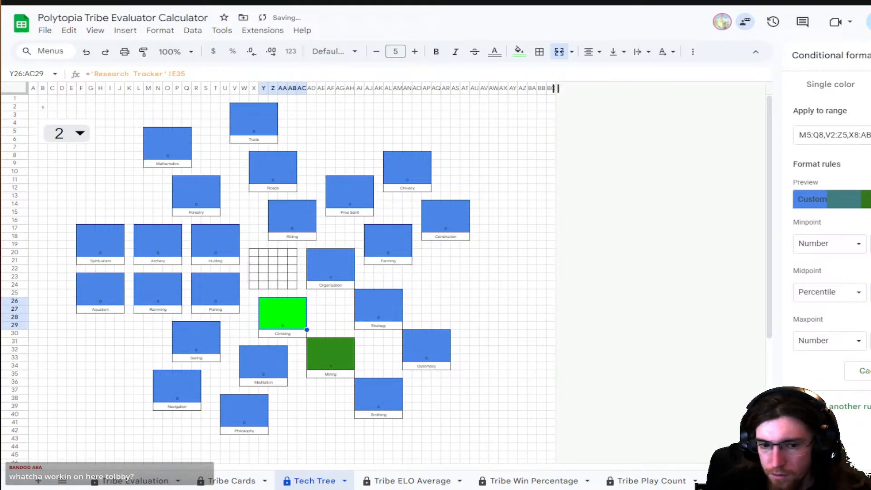
{"action": "left_click", "coordinate": [550, 253]}
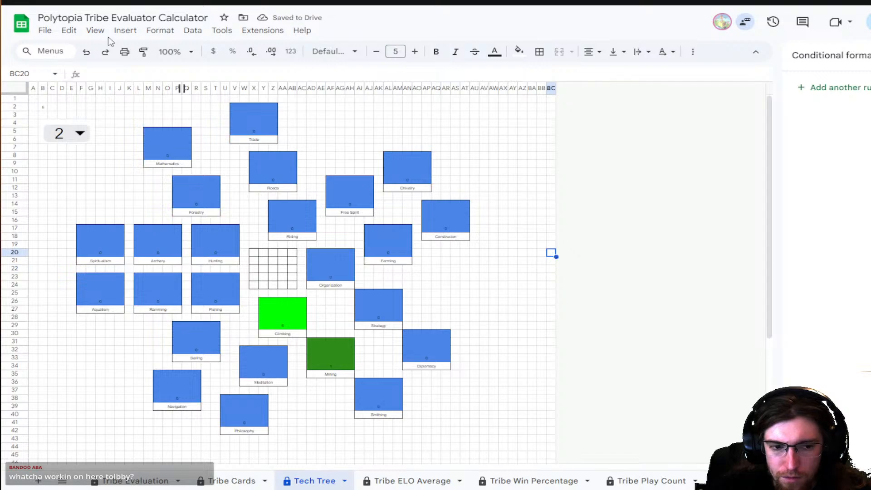
- Step the turn through 1, 2 and 3 again, leaving it at 3 with Mathematics selected
{"action": "left_click", "coordinate": [66, 133]}
{"action": "left_click", "coordinate": [70, 177]}
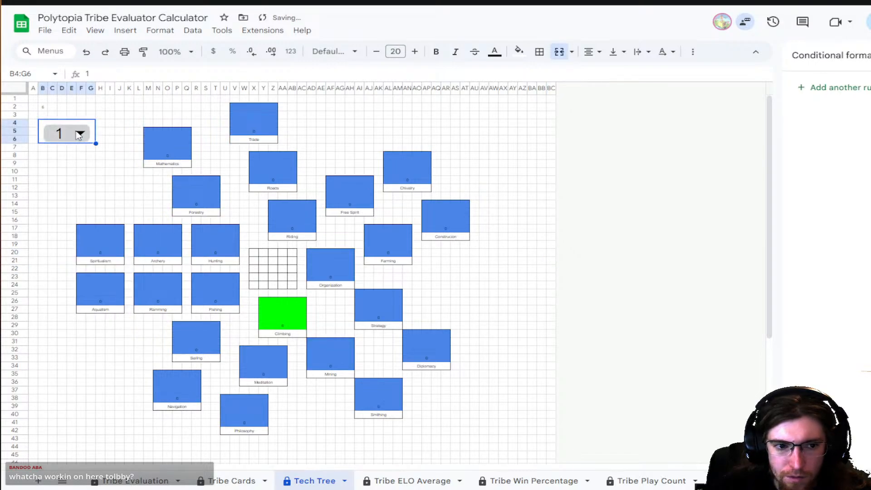
{"action": "left_click", "coordinate": [66, 133]}
{"action": "left_click", "coordinate": [59, 178]}
{"action": "left_click", "coordinate": [80, 134]}
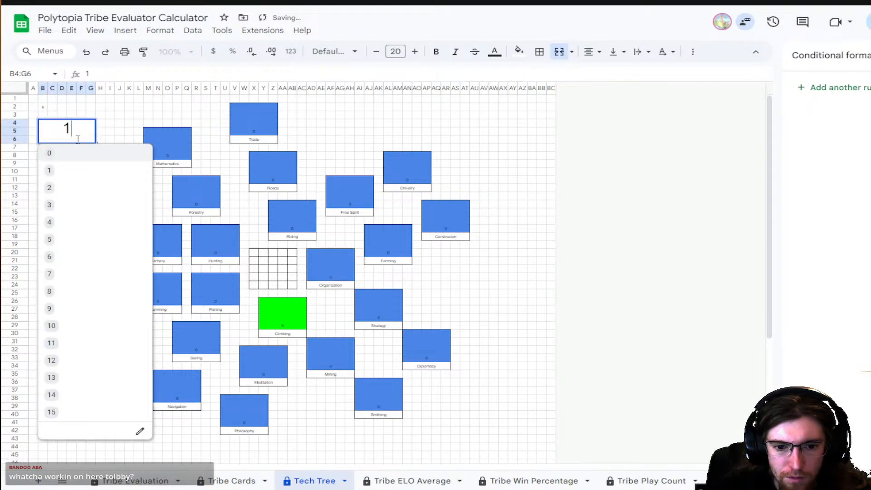
{"action": "left_click", "coordinate": [74, 187]}
{"action": "left_click", "coordinate": [80, 136]}
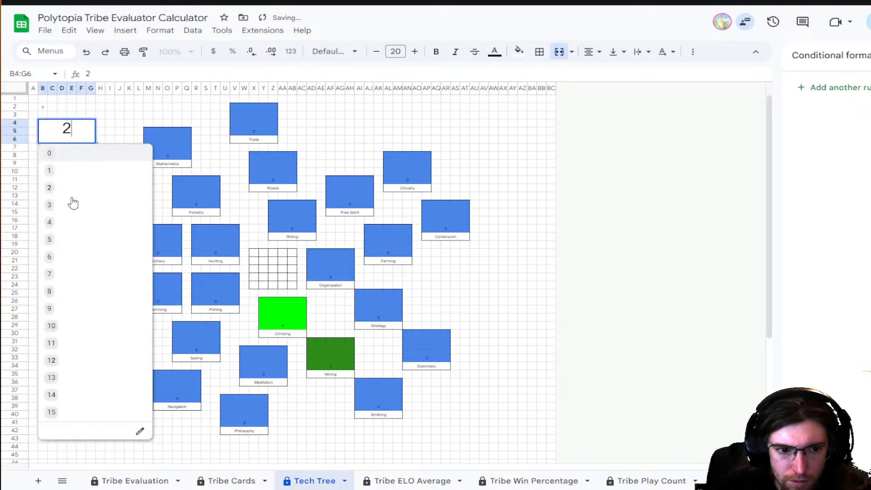
{"action": "left_click", "coordinate": [64, 205]}
{"action": "double_click", "coordinate": [71, 135]}
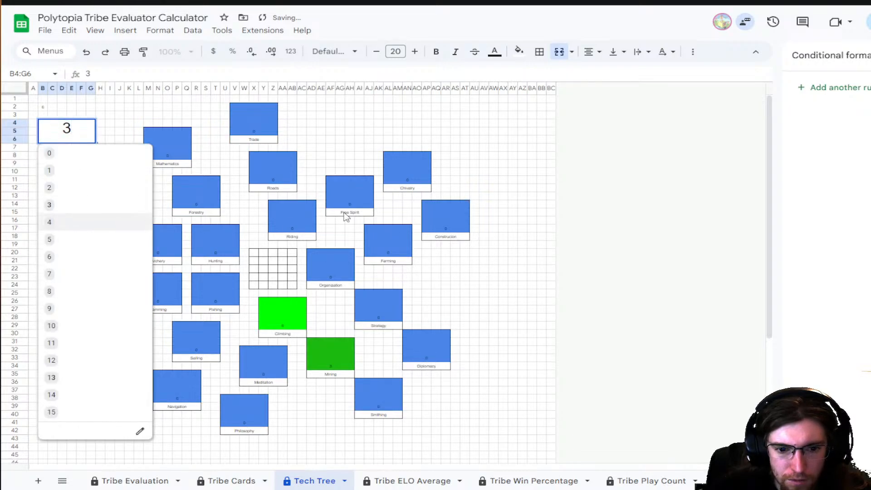
{"action": "left_click", "coordinate": [362, 203]}
{"action": "left_click", "coordinate": [184, 143]}
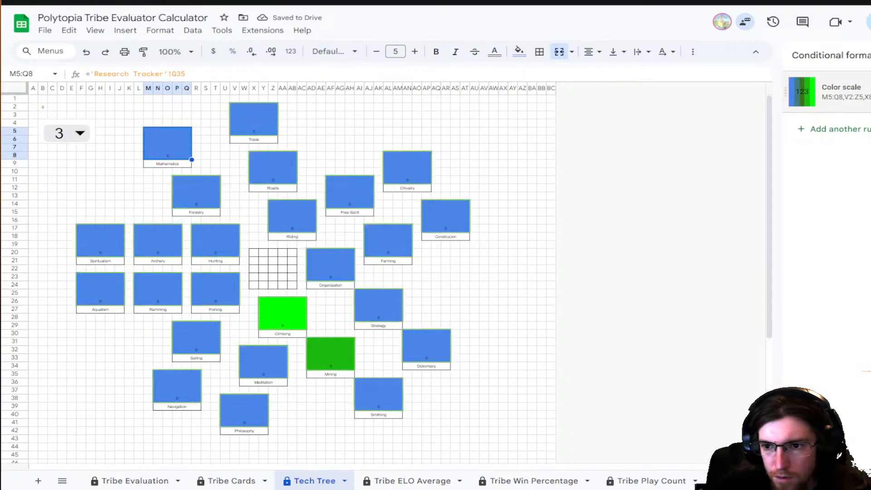
- Change the colour-scale rule's midpoint type from Percentile to Percent
{"action": "left_click", "coordinate": [848, 92]}
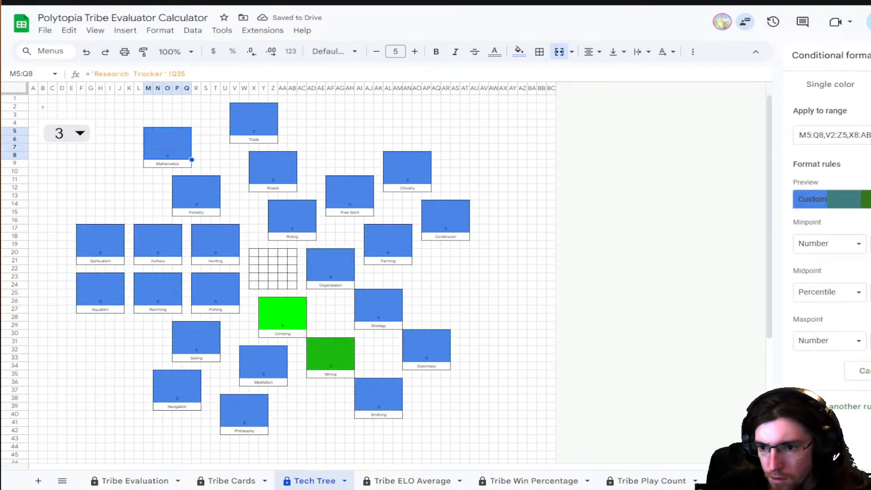
{"action": "left_click", "coordinate": [813, 288]}
{"action": "left_click", "coordinate": [839, 275]}
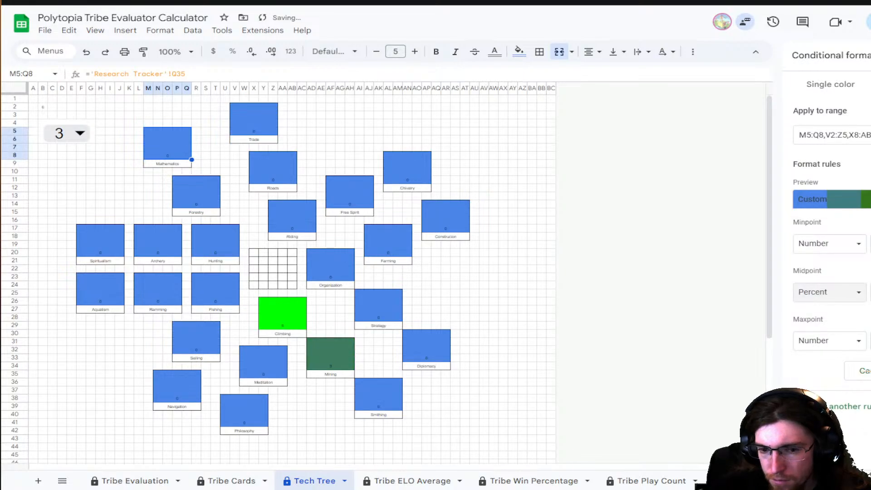
{"action": "left_click", "coordinate": [870, 370]}
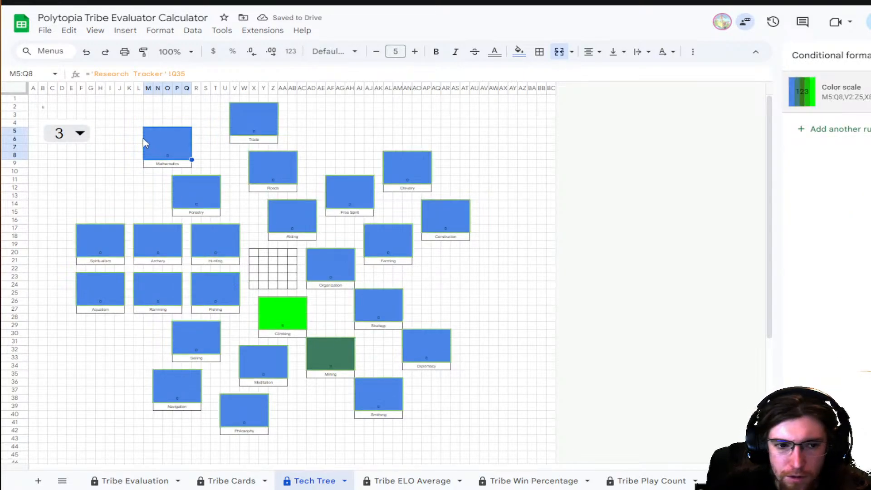
- Step the turn through 3, 4, 5 and 6, then reapply the Climbing box's colour-scale rule
{"action": "left_click", "coordinate": [85, 133]}
{"action": "left_click", "coordinate": [98, 205]}
{"action": "left_click", "coordinate": [69, 133]}
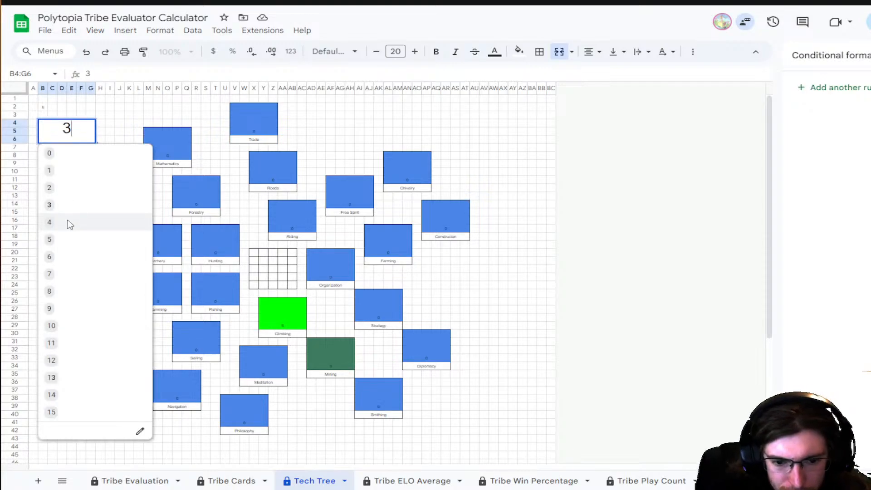
{"action": "left_click", "coordinate": [69, 222]}
{"action": "left_click", "coordinate": [69, 136]}
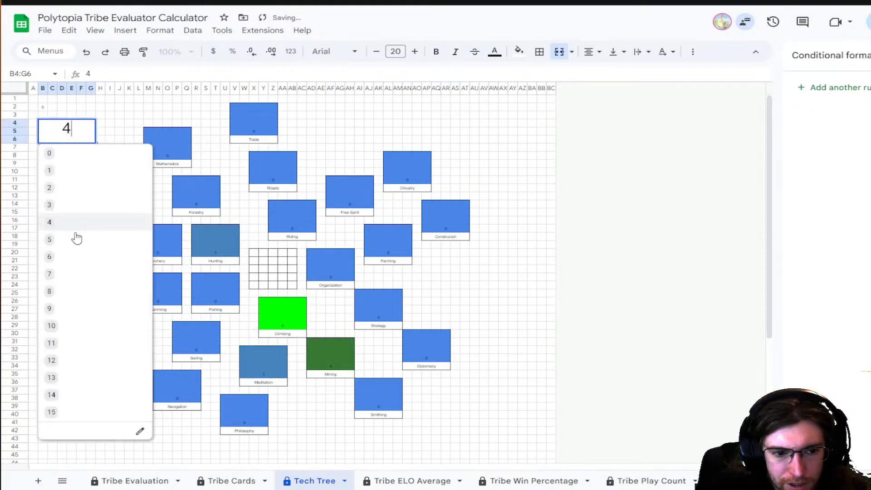
{"action": "left_click", "coordinate": [70, 242]}
{"action": "left_click", "coordinate": [71, 136]}
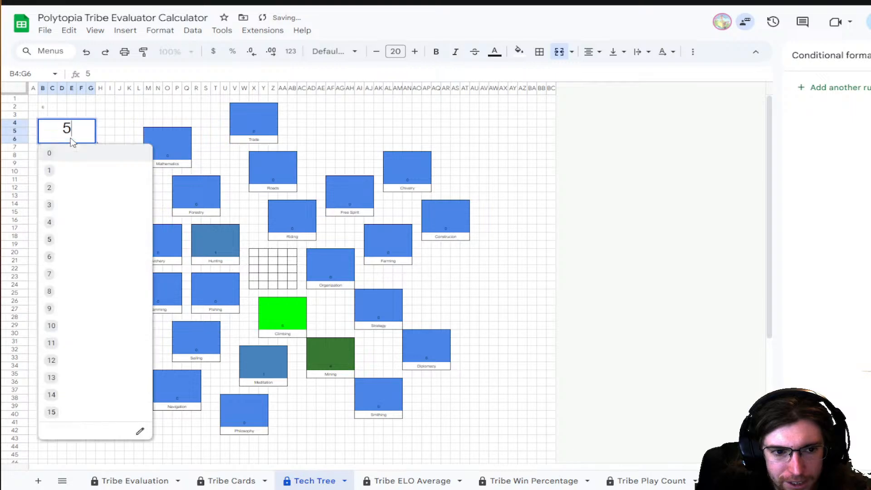
{"action": "left_click", "coordinate": [73, 256]}
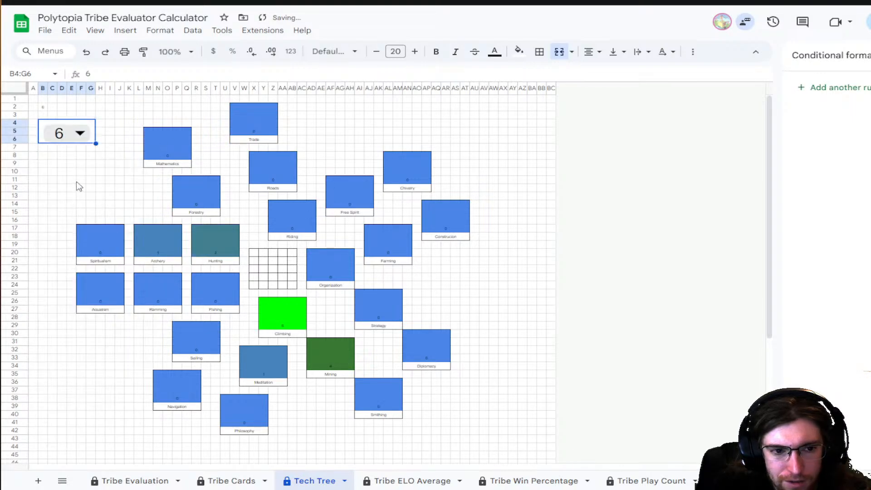
{"action": "left_click", "coordinate": [283, 314]}
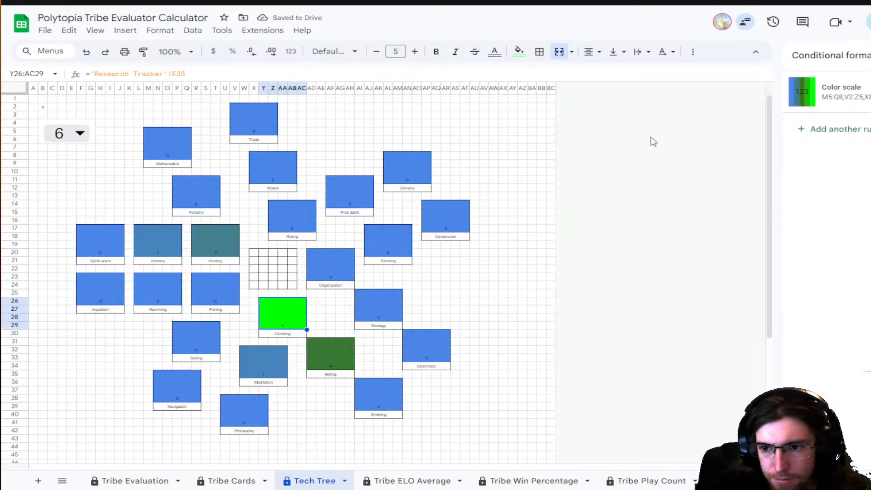
{"action": "left_click", "coordinate": [842, 102]}
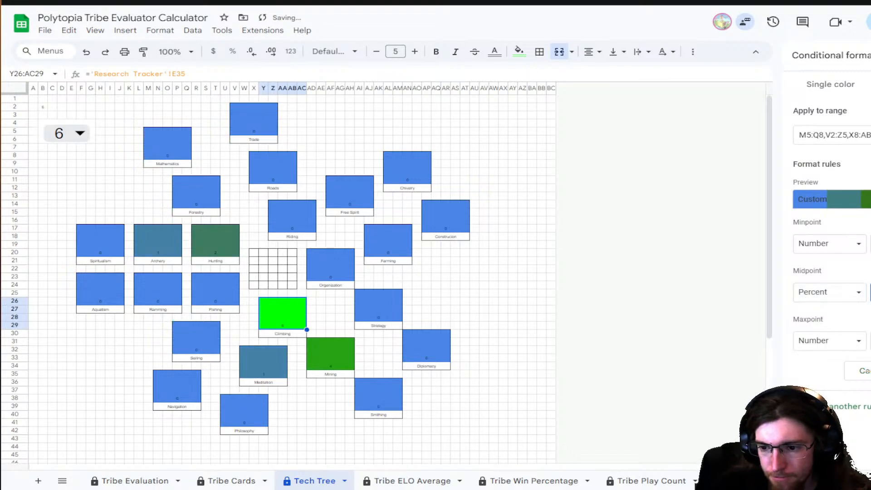
{"action": "left_click", "coordinate": [870, 370]}
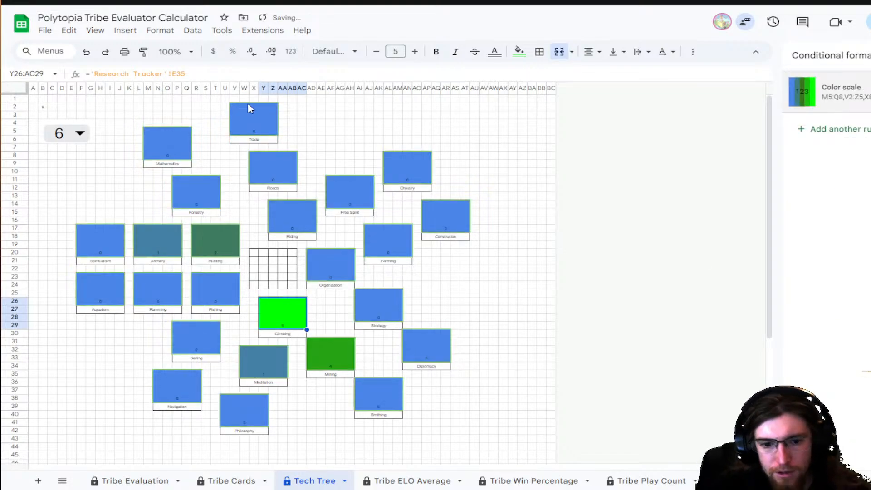
- Step the turn from 1 through 7 in sequence
{"action": "left_click", "coordinate": [77, 133]}
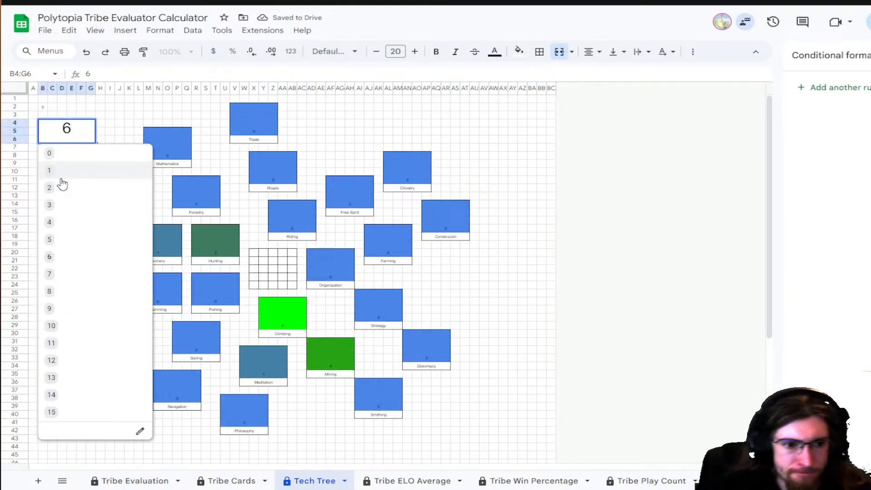
{"action": "left_click", "coordinate": [64, 177]}
{"action": "left_click", "coordinate": [78, 132]}
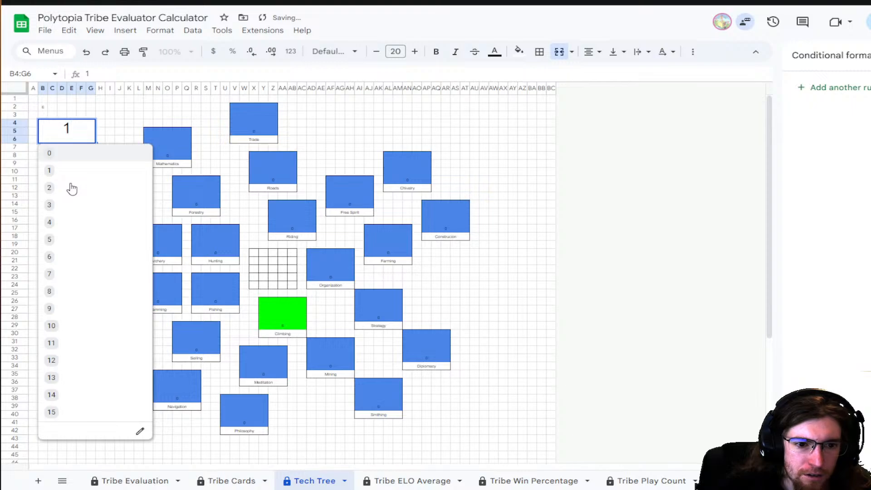
{"action": "left_click", "coordinate": [70, 185]}
{"action": "left_click", "coordinate": [77, 136]}
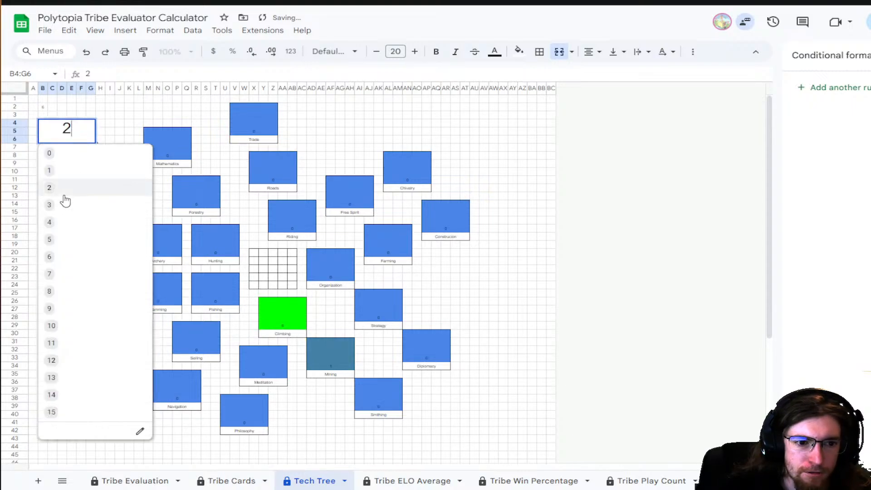
{"action": "left_click", "coordinate": [68, 207]}
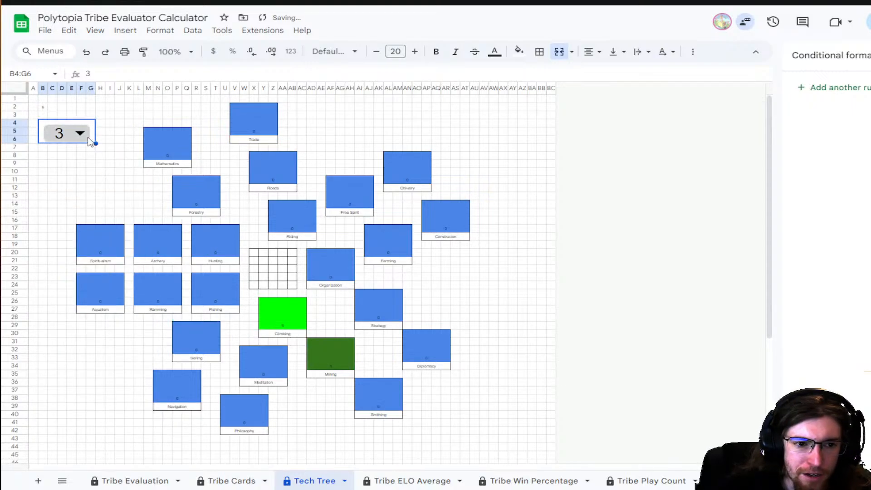
{"action": "left_click", "coordinate": [80, 134]}
{"action": "left_click", "coordinate": [72, 224]}
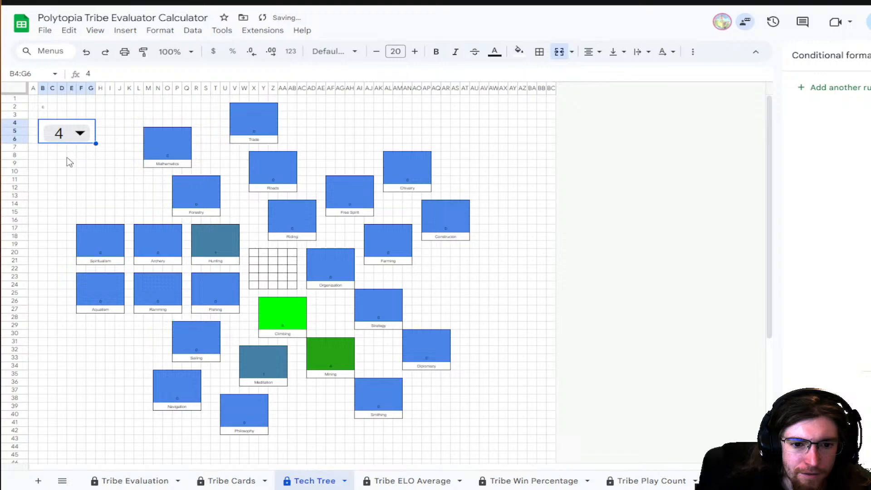
{"action": "left_click", "coordinate": [78, 134]}
{"action": "left_click", "coordinate": [72, 242]}
{"action": "left_click", "coordinate": [80, 132]}
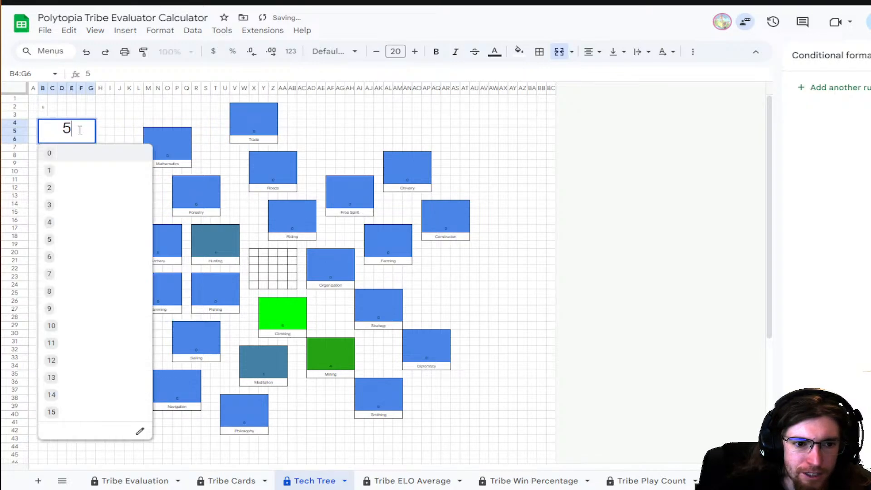
{"action": "left_click", "coordinate": [66, 259]}
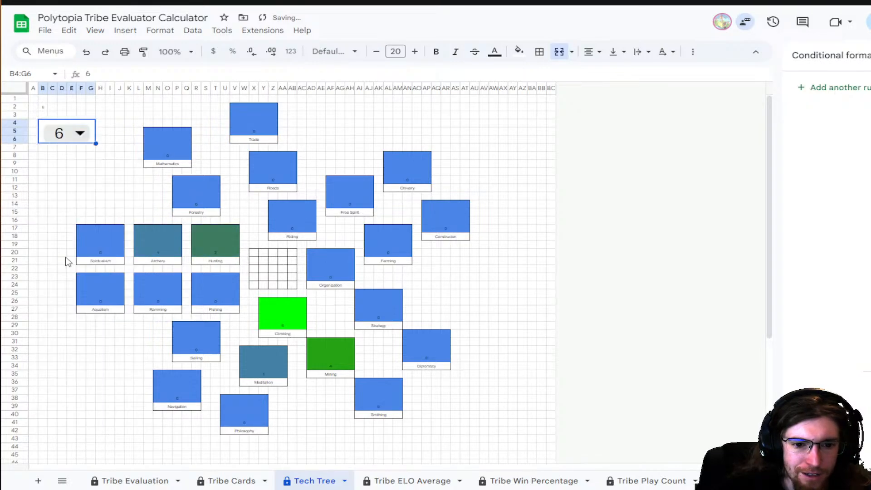
{"action": "left_click", "coordinate": [75, 134]}
{"action": "left_click", "coordinate": [70, 275]}
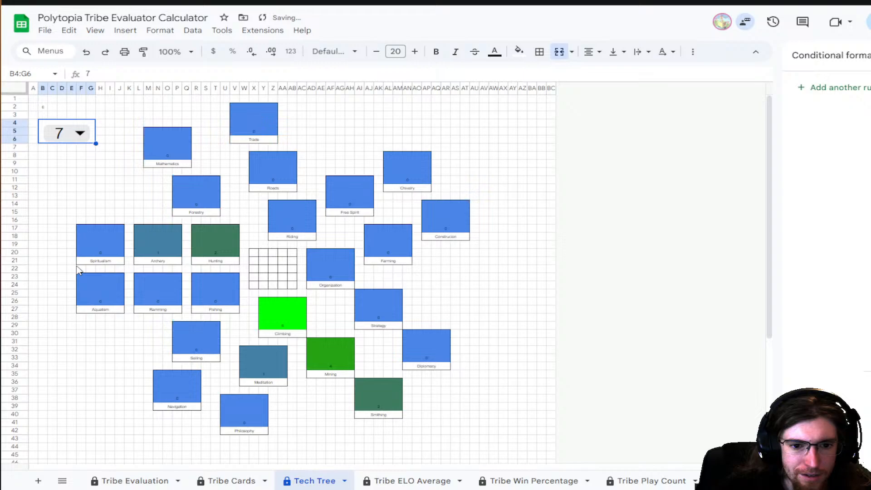
- Continue stepping the turn through 9 to 15, ending at 15
{"action": "left_click", "coordinate": [78, 130]}
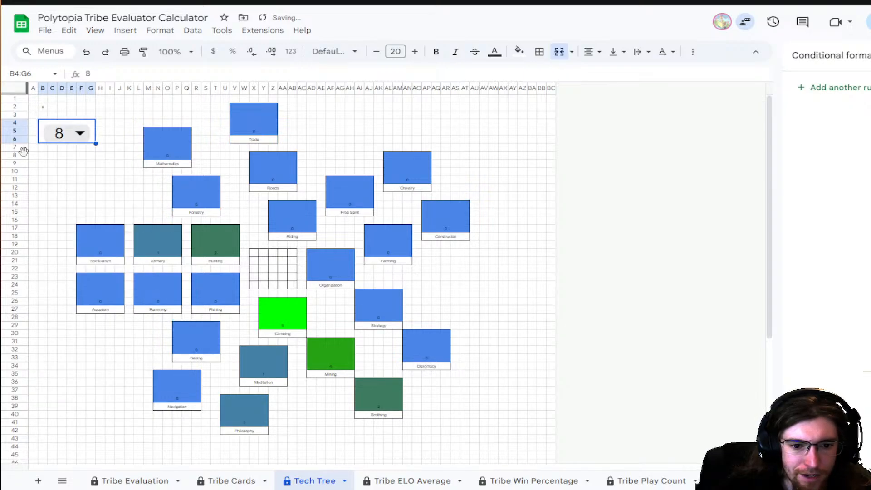
{"action": "left_click", "coordinate": [63, 133]}
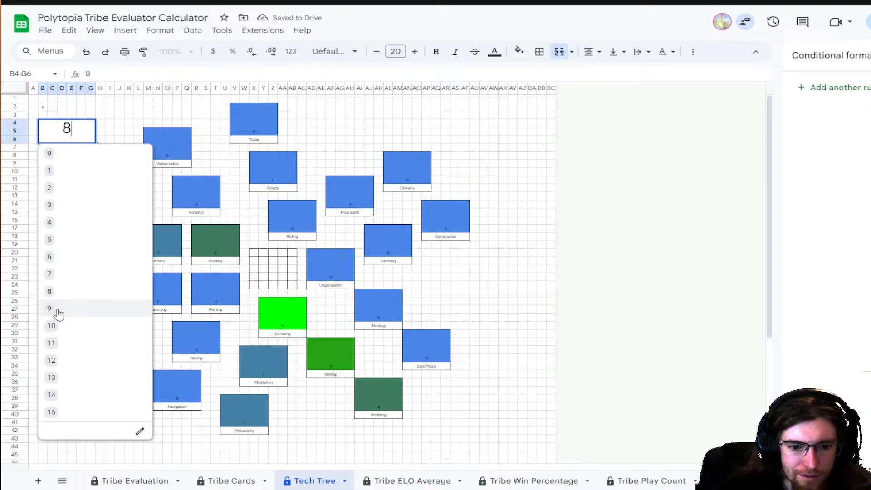
{"action": "left_click", "coordinate": [80, 308]}
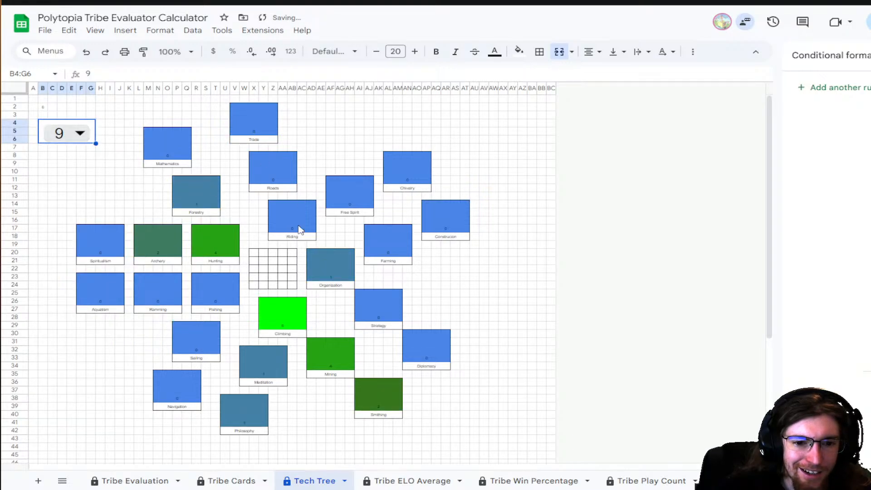
{"action": "left_click", "coordinate": [79, 133]}
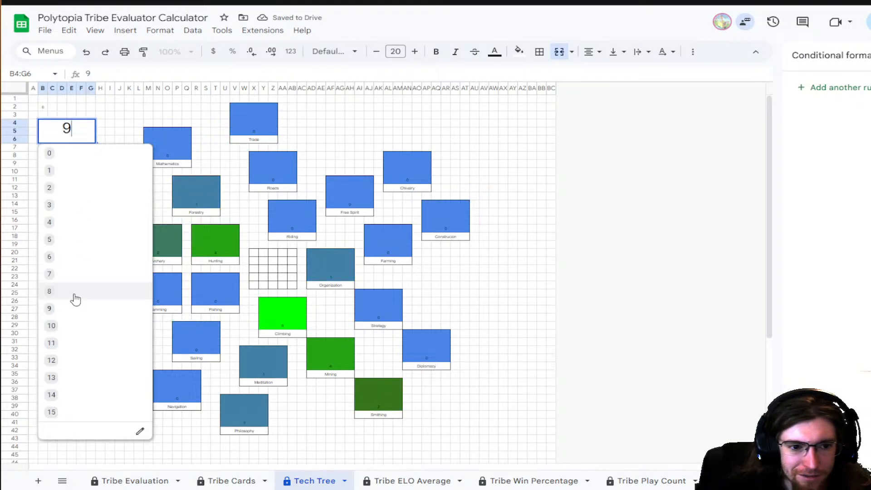
{"action": "left_click", "coordinate": [88, 326]}
{"action": "left_click", "coordinate": [68, 133]}
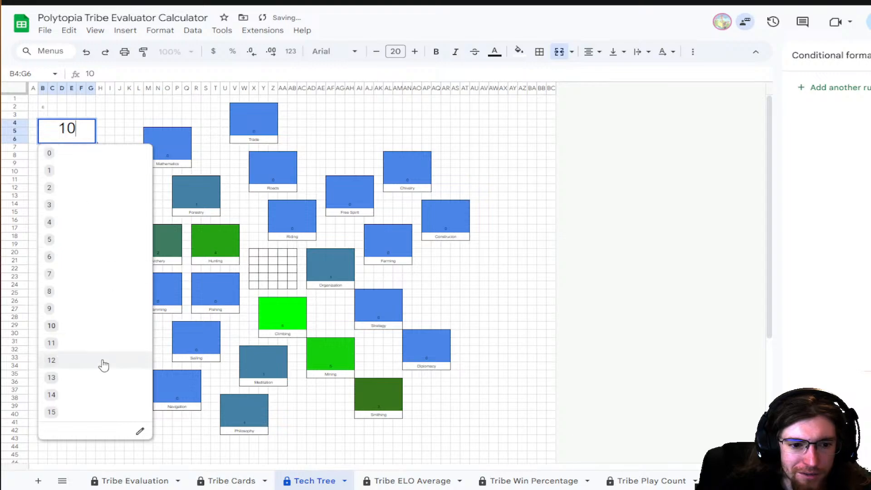
{"action": "left_click", "coordinate": [92, 344]}
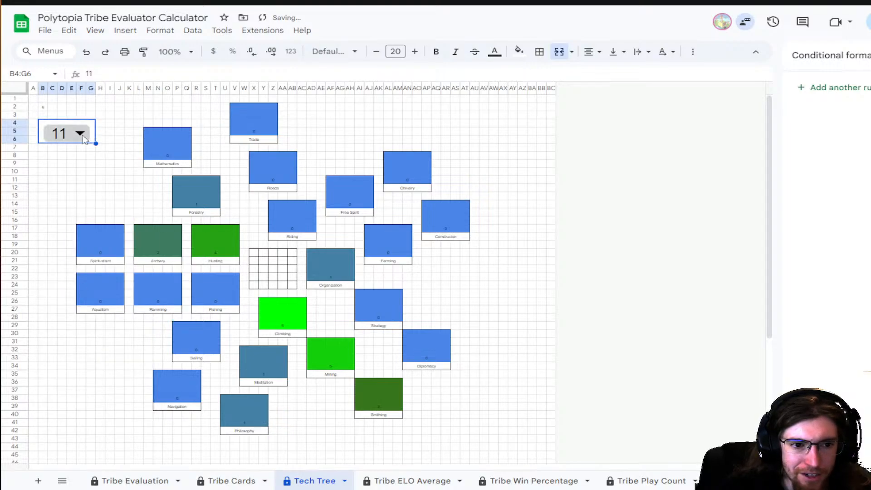
{"action": "left_click", "coordinate": [89, 134]}
{"action": "left_click", "coordinate": [80, 361]}
{"action": "left_click", "coordinate": [67, 134]}
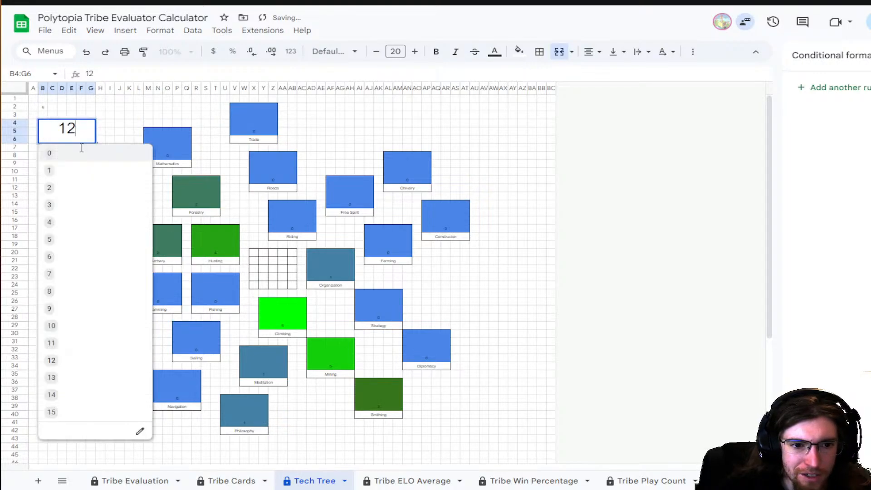
{"action": "left_click", "coordinate": [68, 377]}
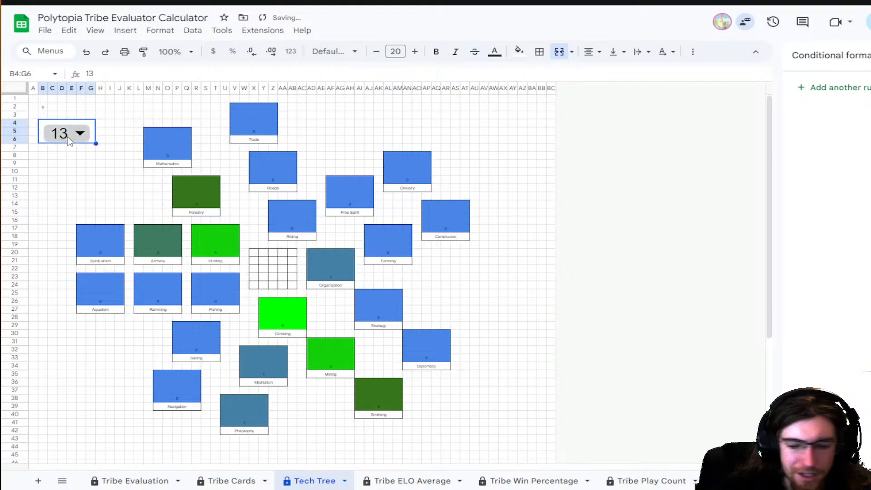
{"action": "key", "text": "Down"}
{"action": "left_click", "coordinate": [68, 136]}
{"action": "left_click", "coordinate": [68, 134]}
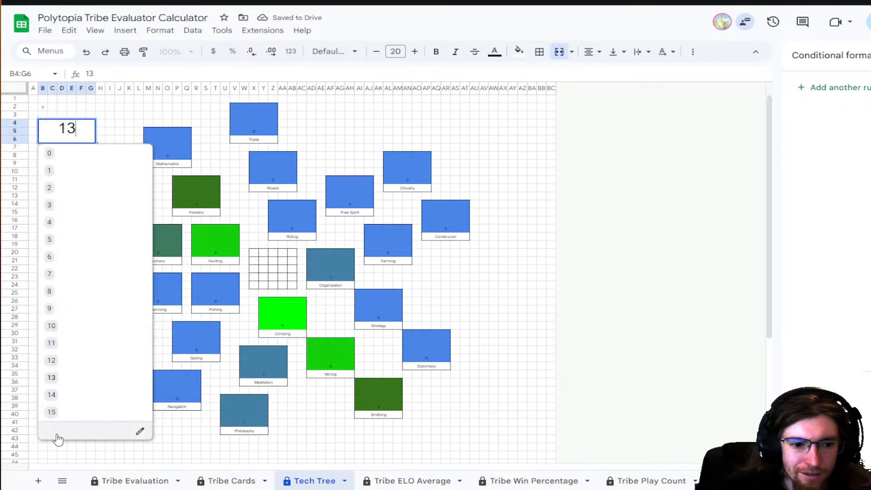
{"action": "left_click", "coordinate": [68, 395]}
{"action": "left_click", "coordinate": [91, 135]}
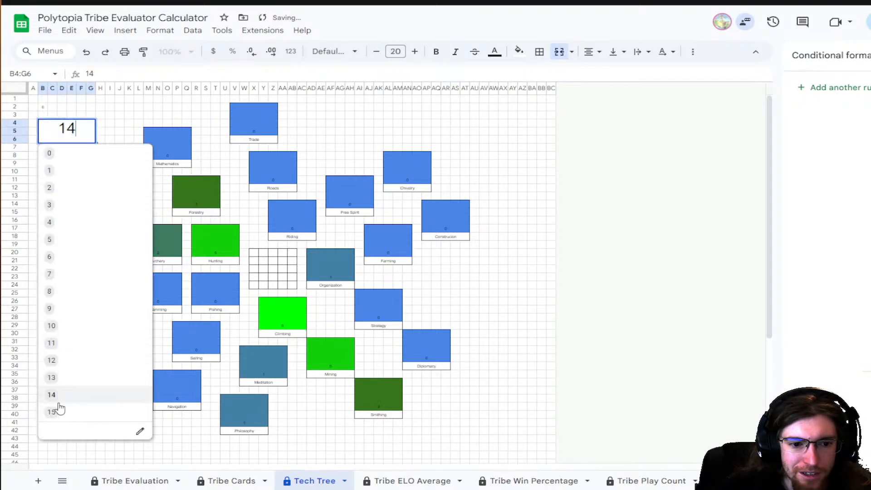
{"action": "left_click", "coordinate": [72, 417]}
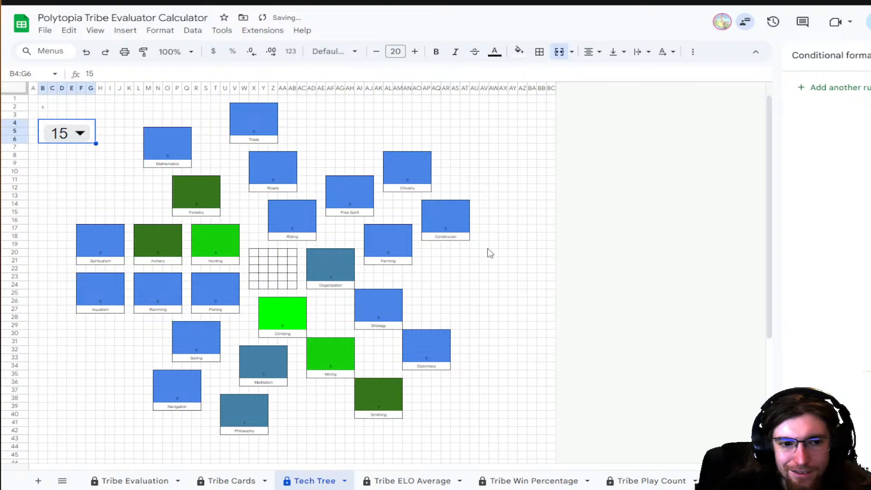
{"action": "scroll", "coordinate": [667, 481], "scroll_direction": "right", "scroll_amount": 10}
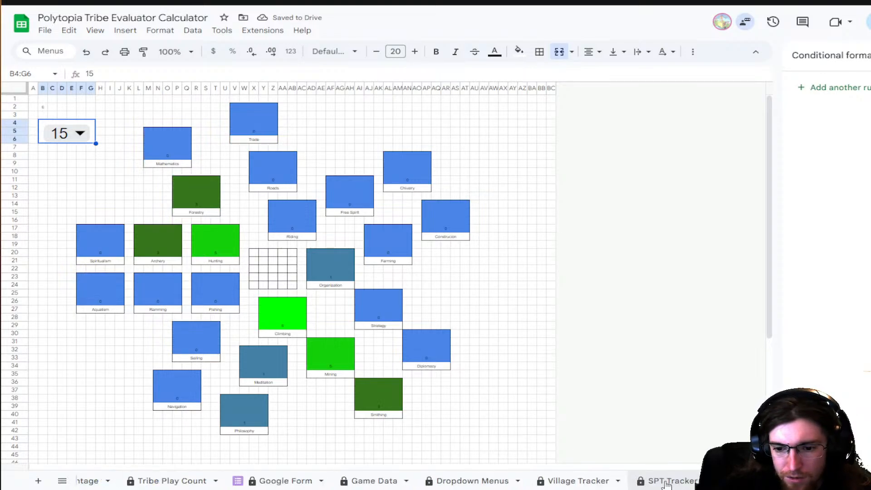
{"action": "scroll", "coordinate": [668, 484], "scroll_direction": "right", "scroll_amount": 8}
{"action": "scroll", "coordinate": [667, 485], "scroll_direction": "right", "scroll_amount": 3}
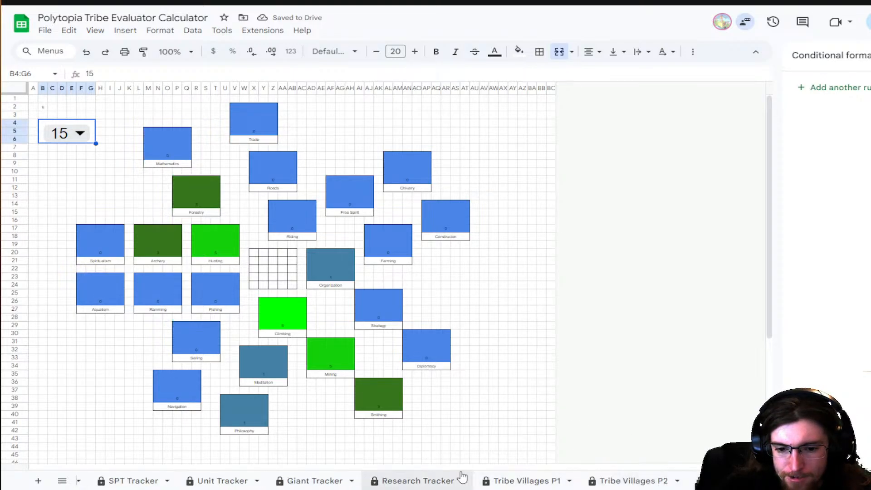
{"action": "left_click", "coordinate": [416, 480]}
{"action": "scroll", "coordinate": [379, 423], "scroll_direction": "up", "scroll_amount": 10}
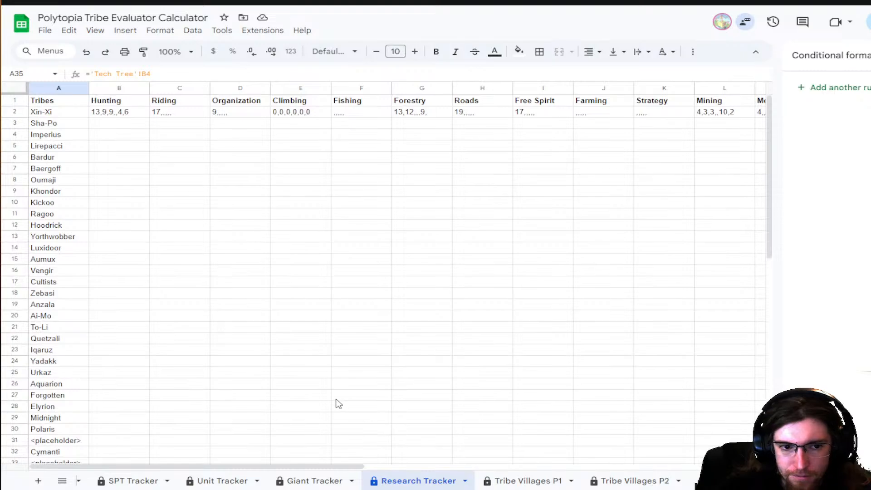
{"action": "left_click_drag", "start_coordinate": [327, 466], "coordinate": [462, 410]}
{"action": "scroll", "coordinate": [495, 379], "scroll_direction": "down", "scroll_amount": 10}
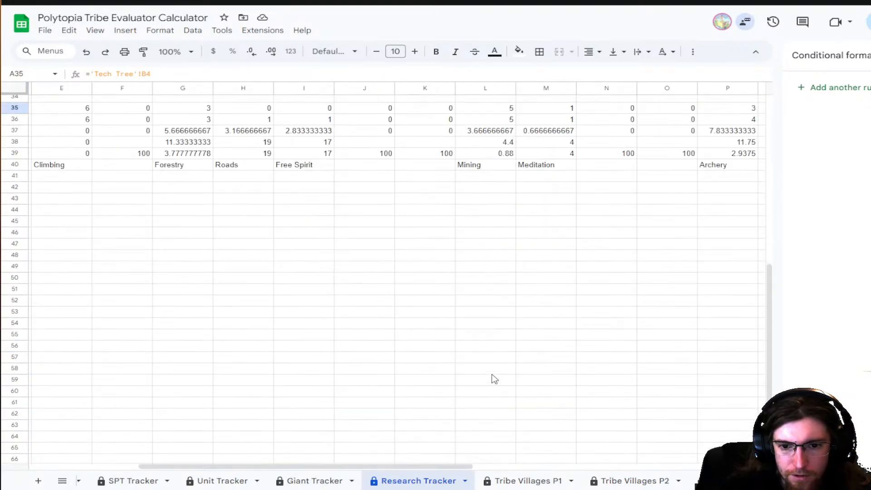
{"action": "scroll", "coordinate": [495, 379], "scroll_direction": "up", "scroll_amount": 4}
{"action": "left_click_drag", "start_coordinate": [358, 467], "coordinate": [30, 444]}
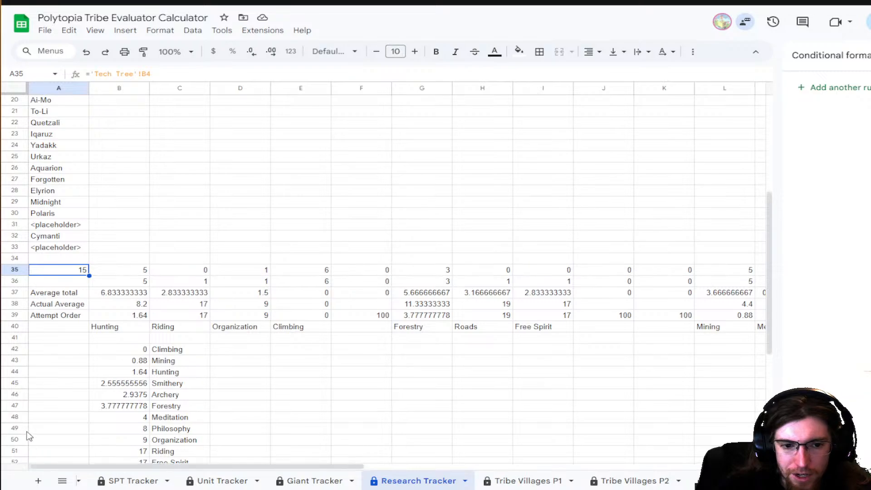
{"action": "scroll", "coordinate": [190, 478], "scroll_direction": "up", "scroll_amount": 7}
{"action": "scroll", "coordinate": [193, 483], "scroll_direction": "up", "scroll_amount": 3}
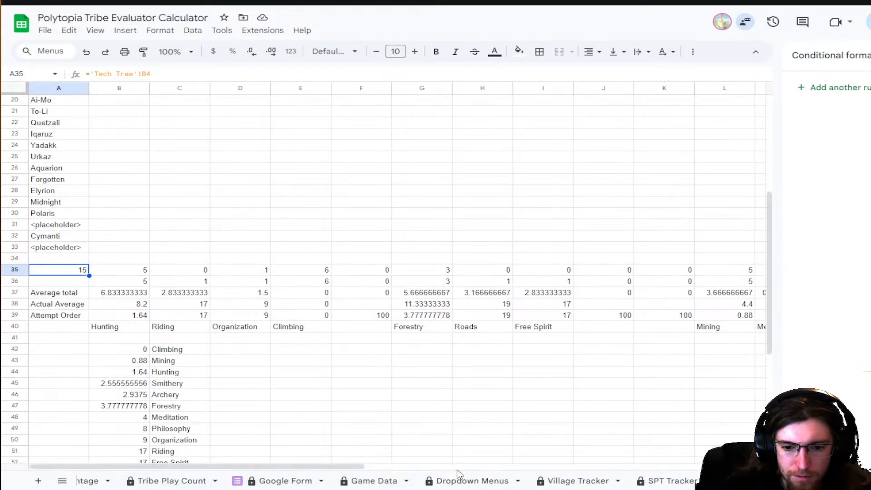
{"action": "scroll", "coordinate": [301, 479], "scroll_direction": "up", "scroll_amount": 5}
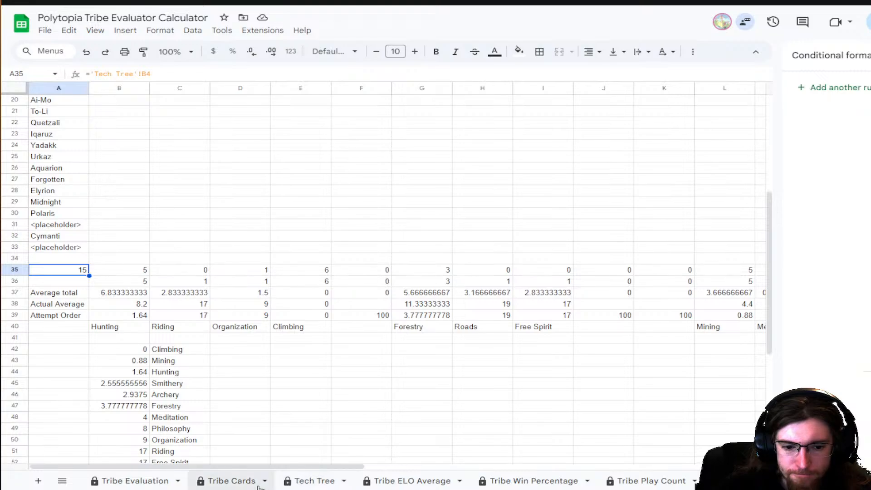
- On Tech Tree, open the data validation rule for the B4 turn dropdown
{"action": "left_click", "coordinate": [321, 483]}
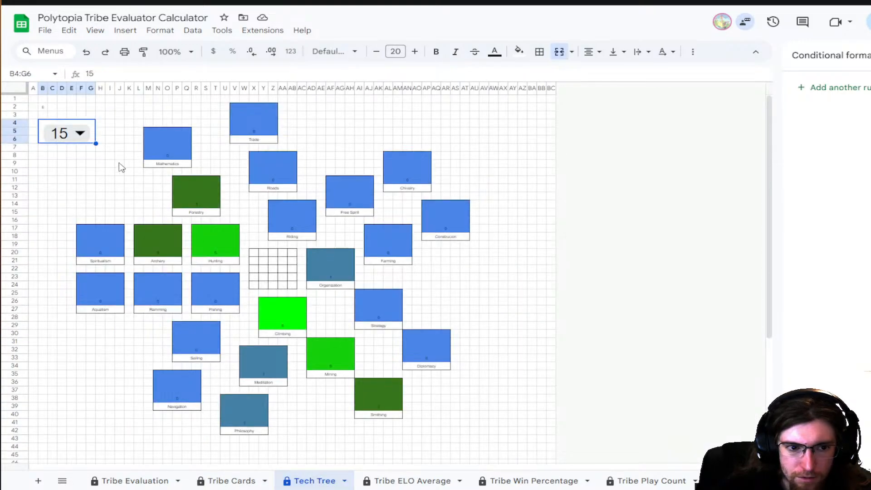
{"action": "double_click", "coordinate": [80, 136]}
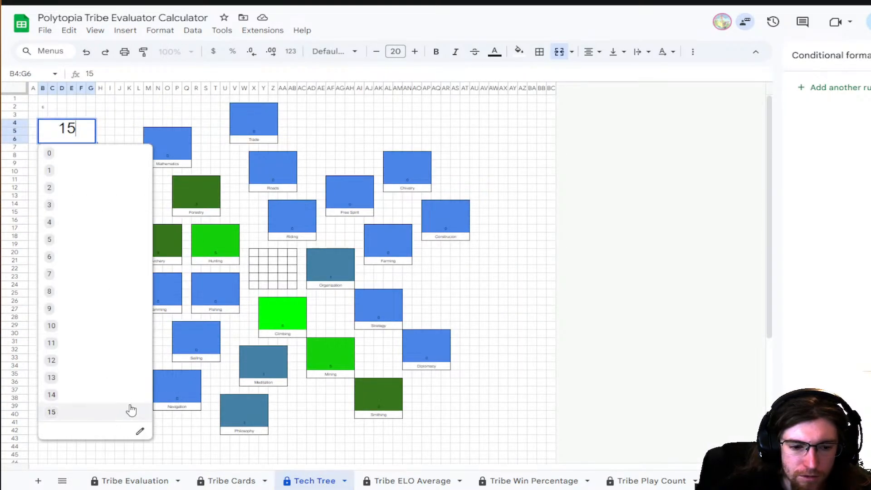
{"action": "left_click", "coordinate": [168, 115]}
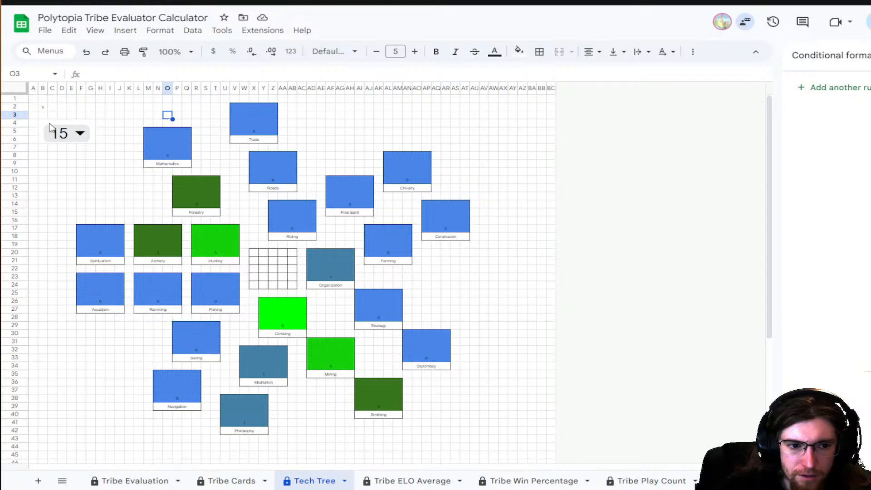
{"action": "right_click", "coordinate": [59, 135]}
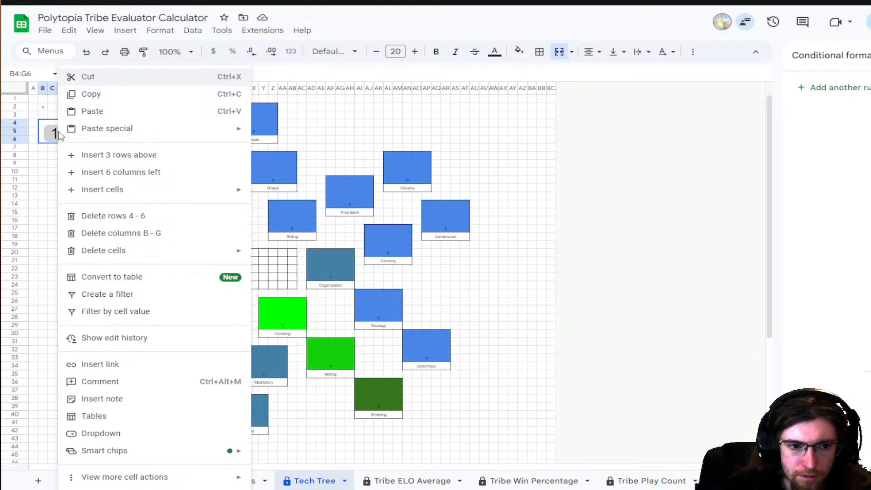
{"action": "left_click", "coordinate": [42, 126]}
{"action": "left_click", "coordinate": [69, 134]}
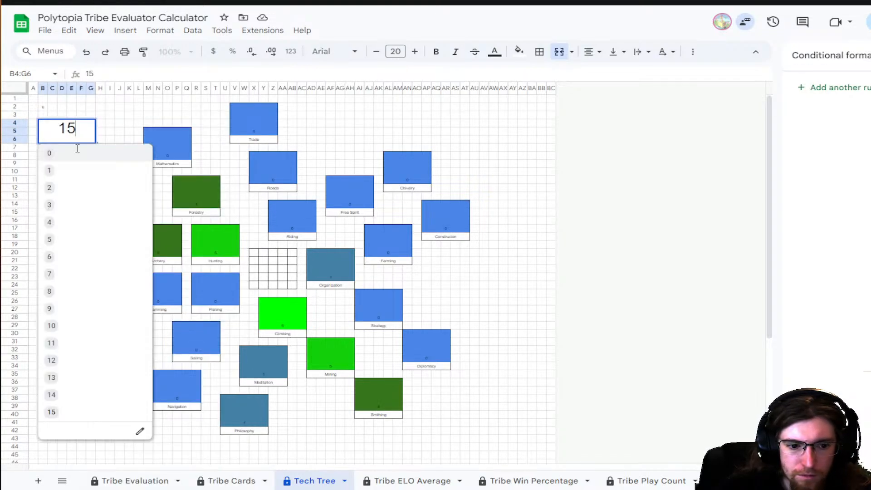
{"action": "left_click", "coordinate": [140, 432]}
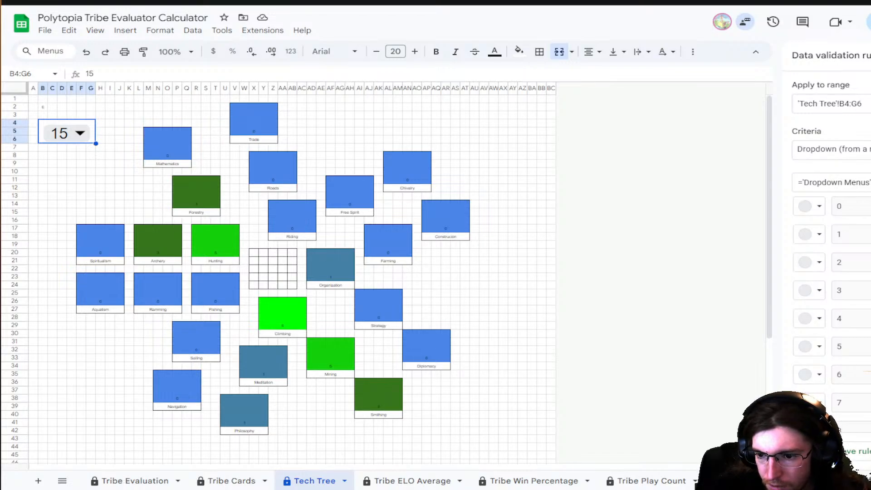
- Extend the rule's source range on Dropdown Menus to include turns up to 48
{"action": "scroll", "coordinate": [601, 484], "scroll_direction": "right", "scroll_amount": 5}
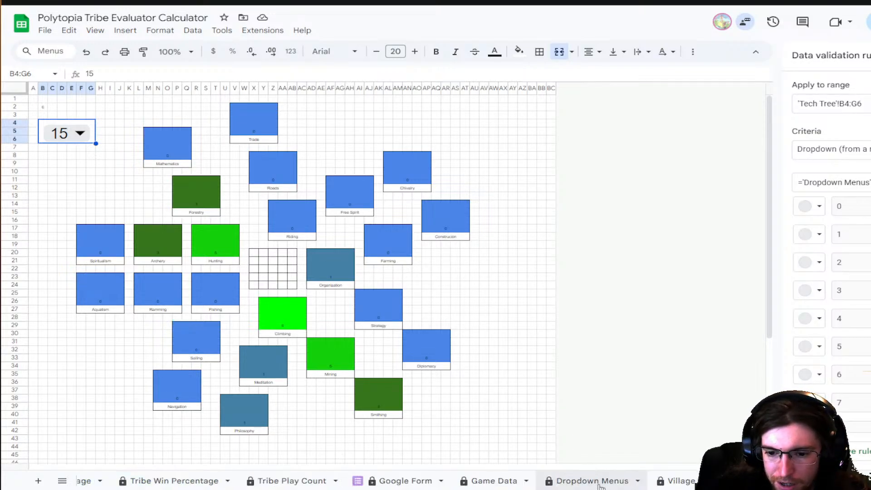
{"action": "left_click", "coordinate": [571, 485]}
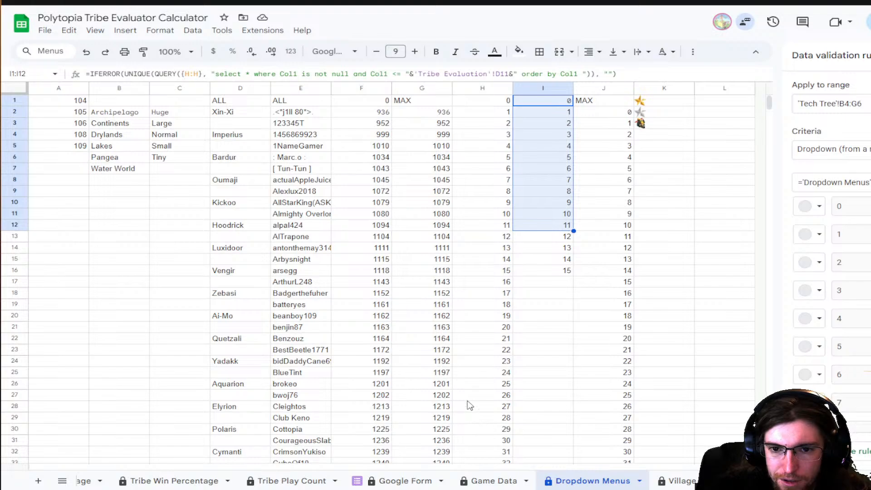
{"action": "scroll", "coordinate": [467, 400], "scroll_direction": "down", "scroll_amount": 8}
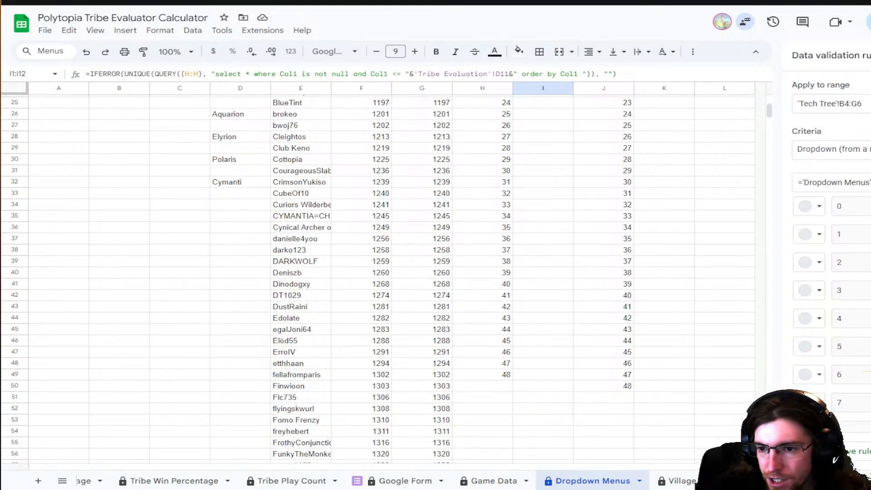
{"action": "left_click", "coordinate": [853, 183]}
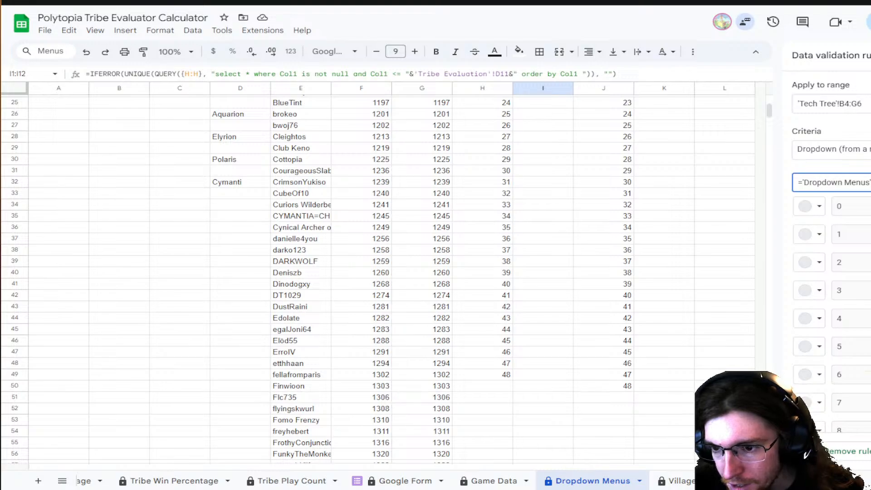
{"action": "key", "text": "Return"}
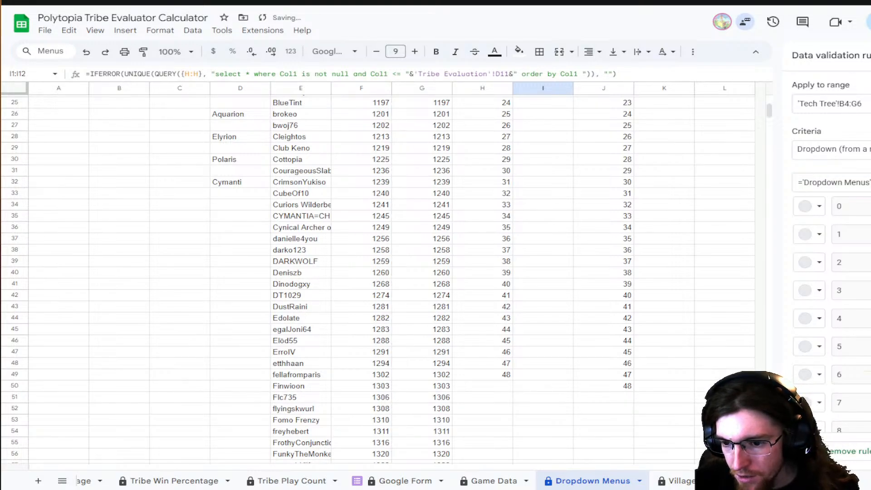
{"action": "scroll", "coordinate": [830, 254], "scroll_direction": "down", "scroll_amount": 20}
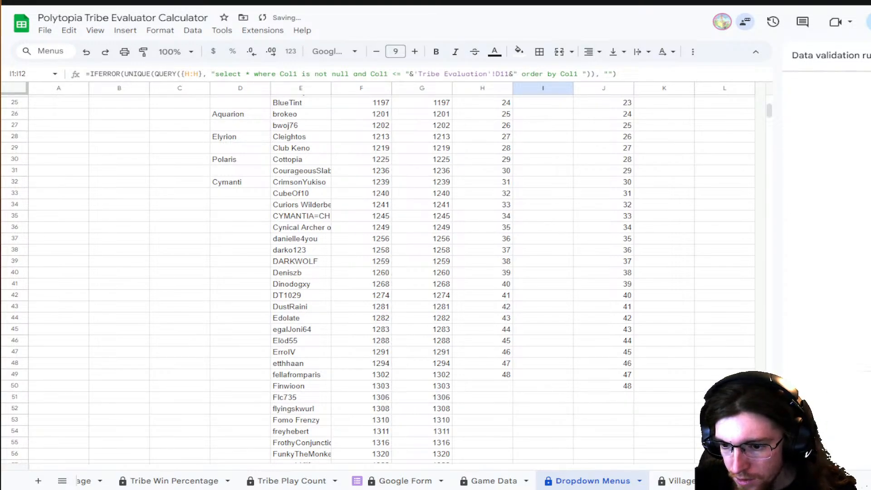
{"action": "scroll", "coordinate": [288, 480], "scroll_direction": "up", "scroll_amount": 3}
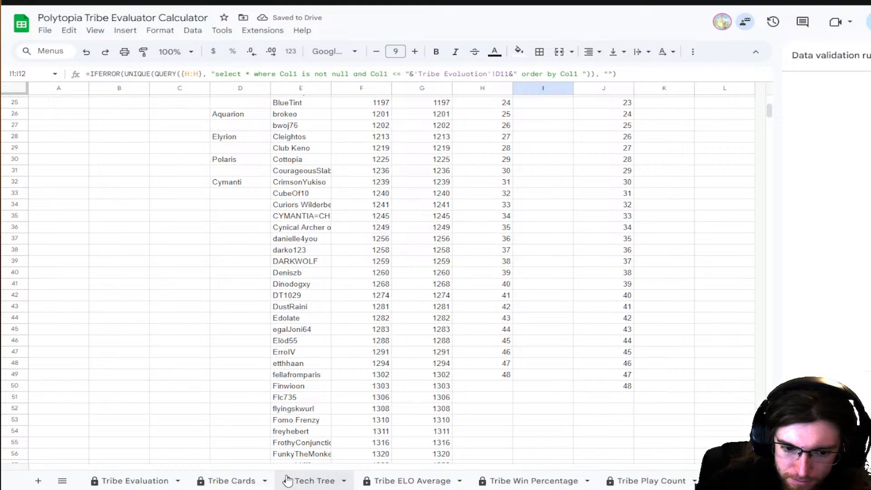
- Choose 48 from the newly extended B4 turn dropdown on Tech Tree
{"action": "left_click", "coordinate": [317, 484]}
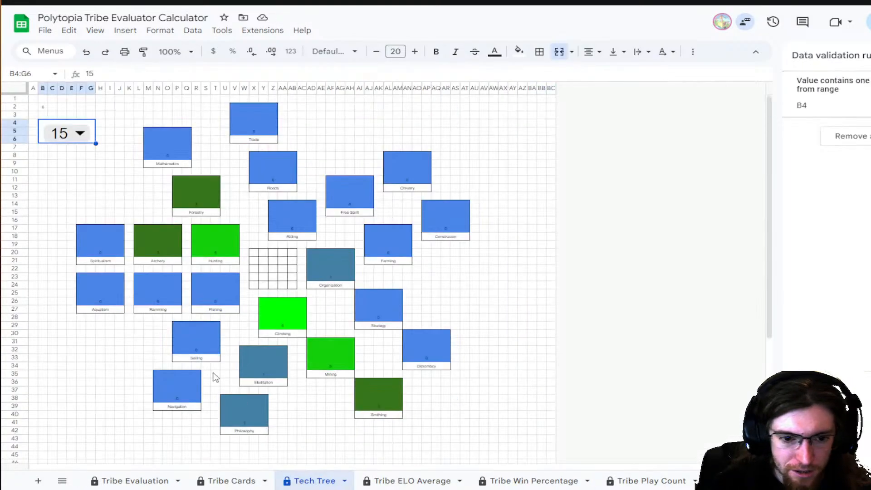
{"action": "left_click", "coordinate": [64, 132]}
{"action": "scroll", "coordinate": [85, 252], "scroll_direction": "down", "scroll_amount": 5}
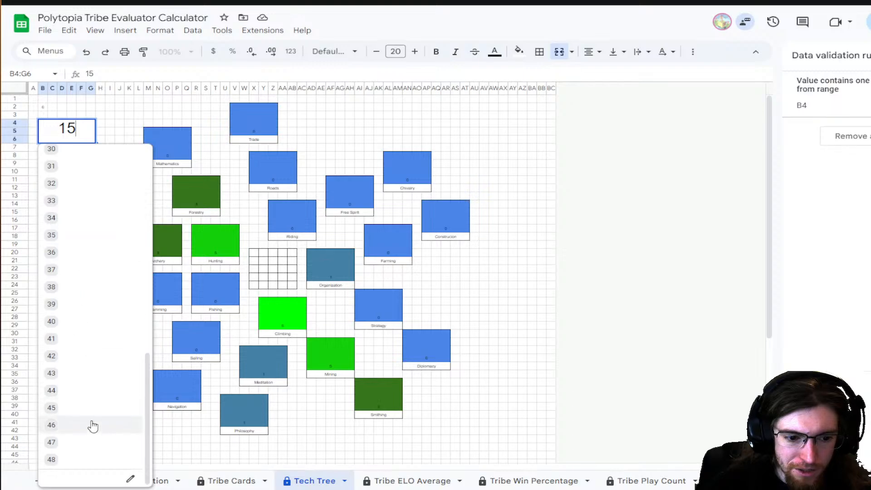
{"action": "left_click", "coordinate": [84, 461]}
{"action": "left_click", "coordinate": [523, 261]}
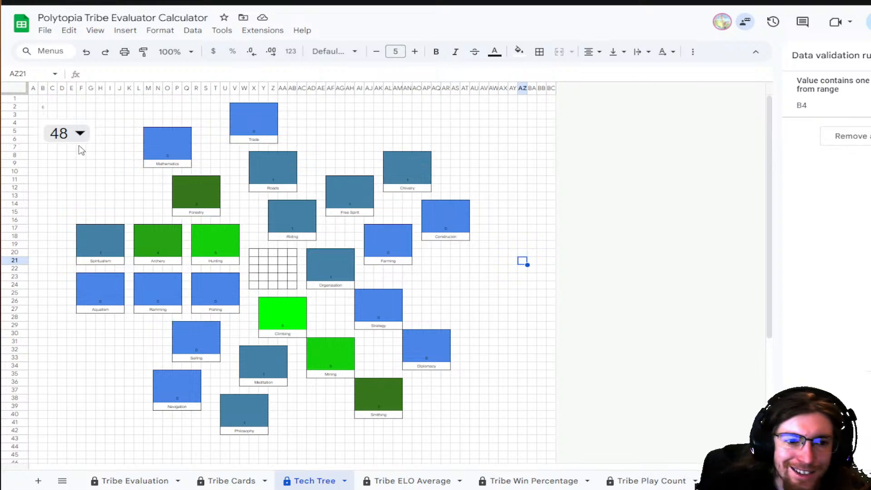
- Pick Cymanti as the tribe on the Tribe Evaluation sheet
{"action": "left_click", "coordinate": [132, 481]}
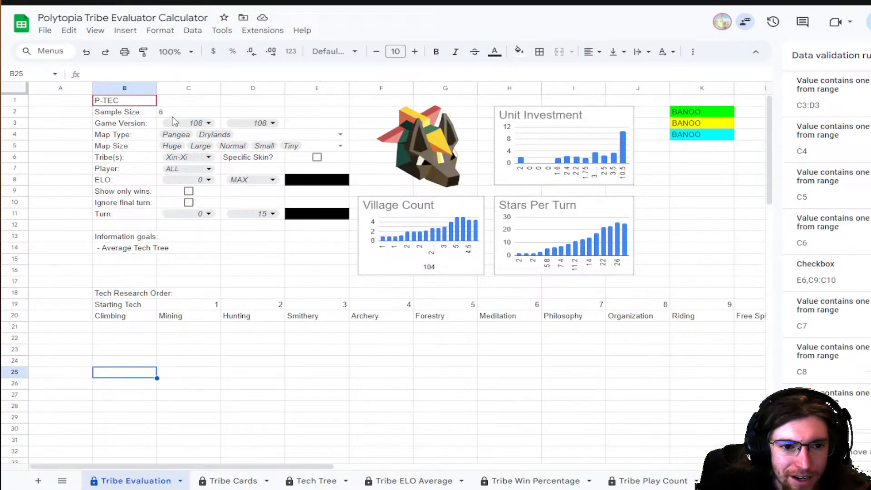
{"action": "left_click", "coordinate": [204, 157]}
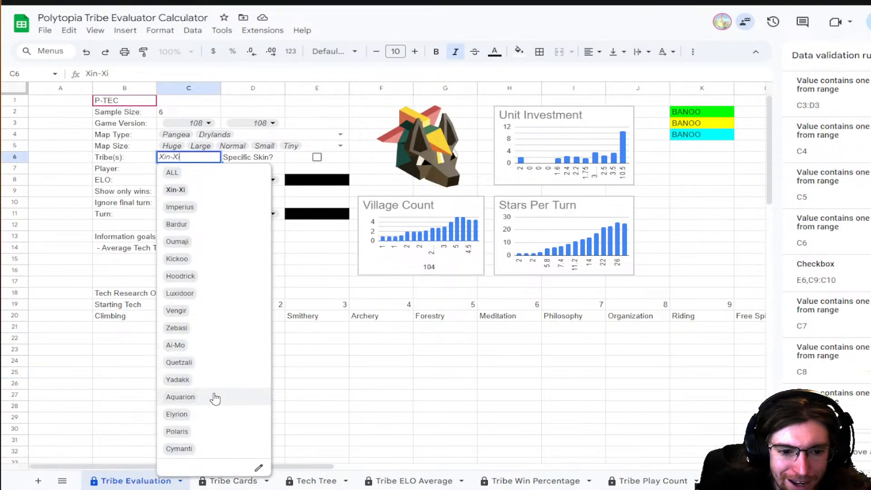
{"action": "left_click", "coordinate": [203, 448]}
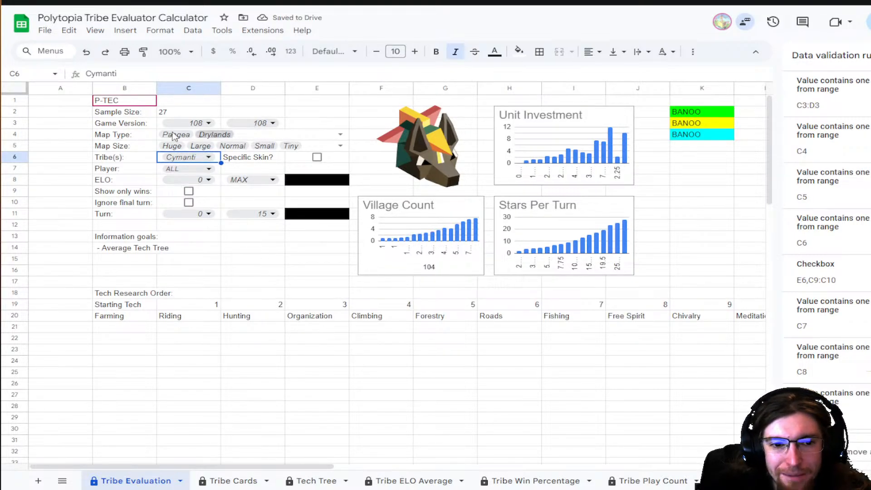
- Set the Tech Tree turn to 0, then to 3
{"action": "left_click", "coordinate": [314, 481]}
{"action": "left_click", "coordinate": [79, 132]}
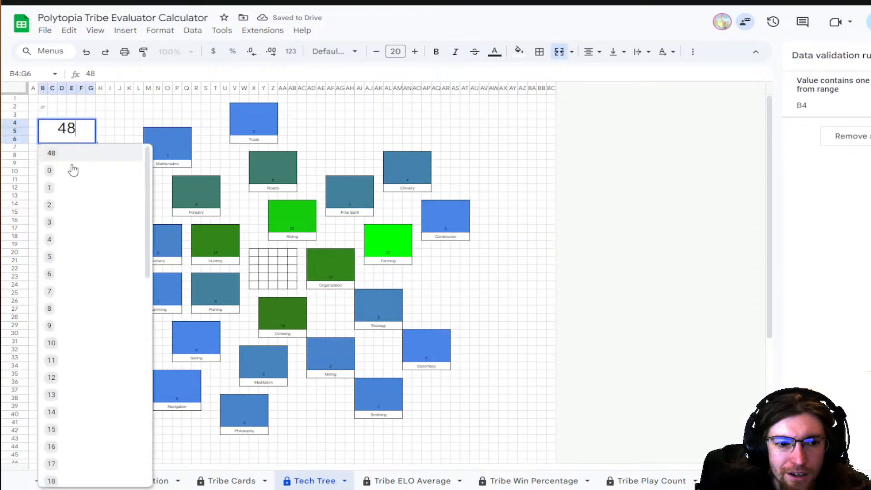
{"action": "left_click", "coordinate": [69, 176]}
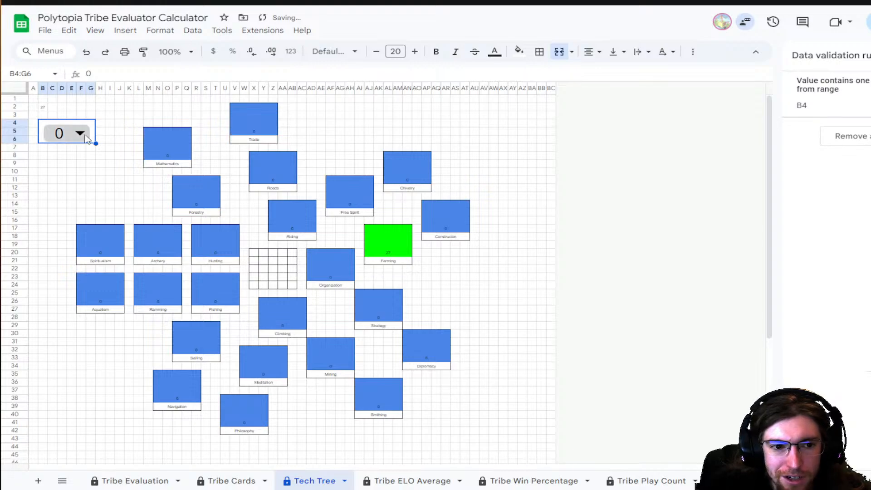
{"action": "left_click", "coordinate": [63, 133]}
{"action": "left_click", "coordinate": [70, 204]}
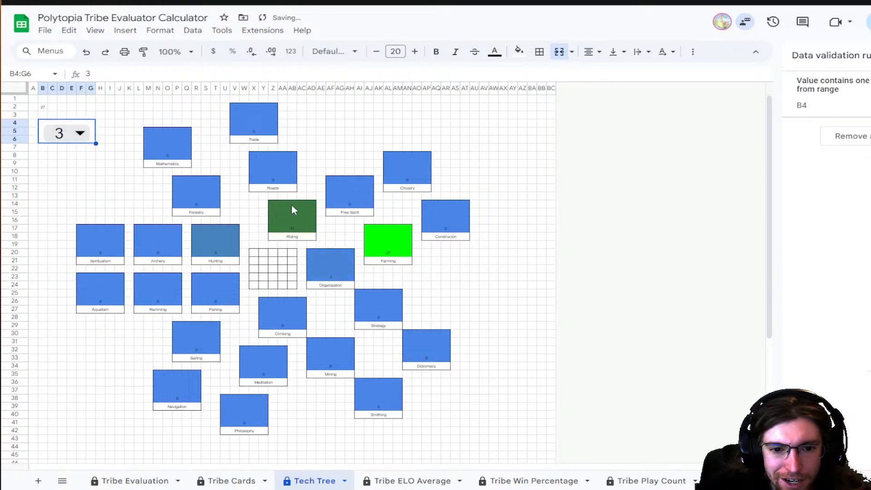
{"action": "type", "text": "3"}
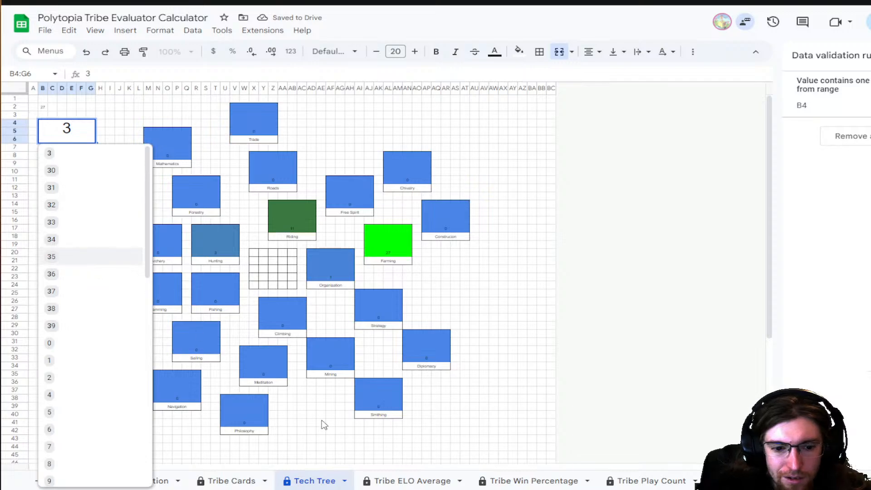
{"action": "left_click", "coordinate": [302, 447]}
- Tick Ignore final turn and Show only wins on Tribe Evaluation
{"action": "left_click", "coordinate": [107, 480]}
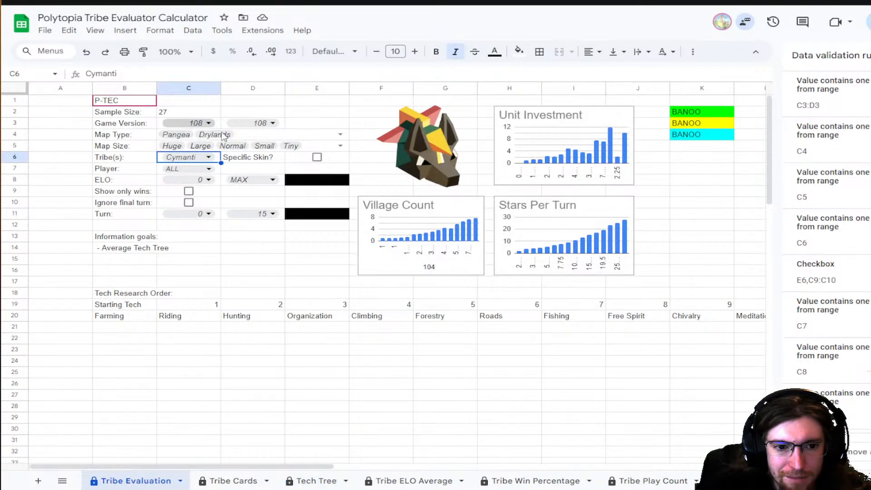
{"action": "left_click", "coordinate": [188, 203]}
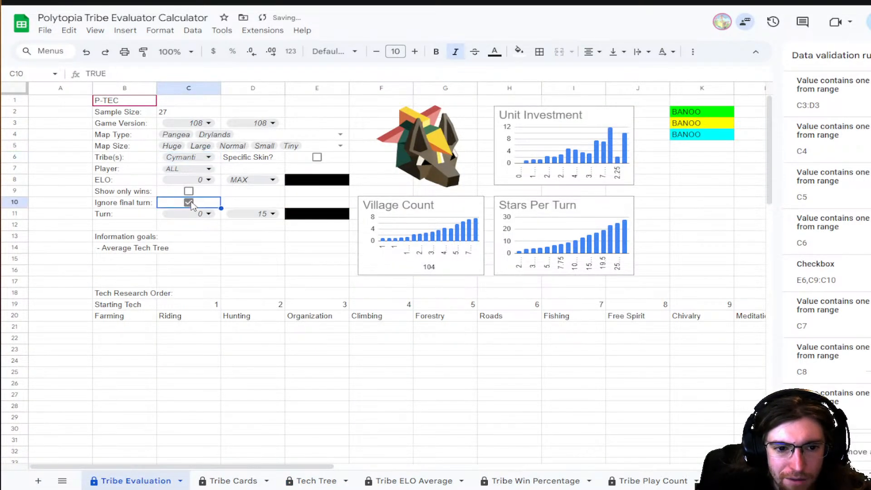
{"action": "left_click", "coordinate": [189, 191]}
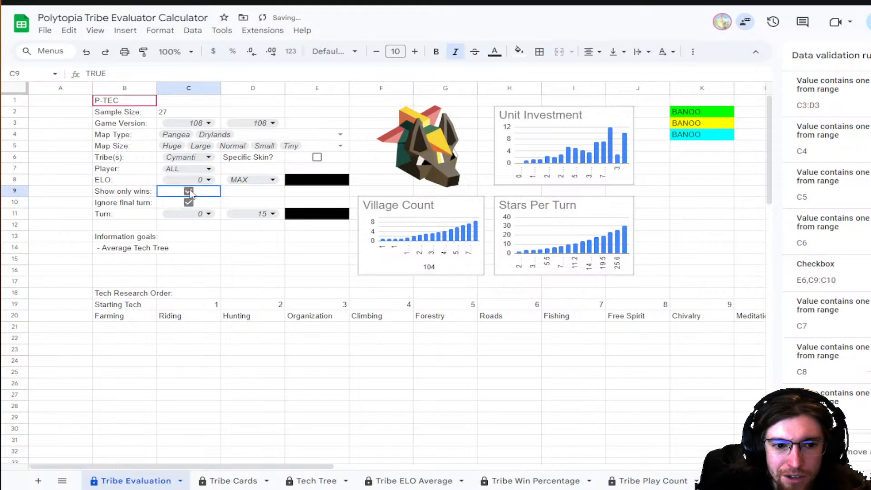
- On Tech Tree, set the turn to 0, then 3, then 7
{"action": "left_click", "coordinate": [308, 485]}
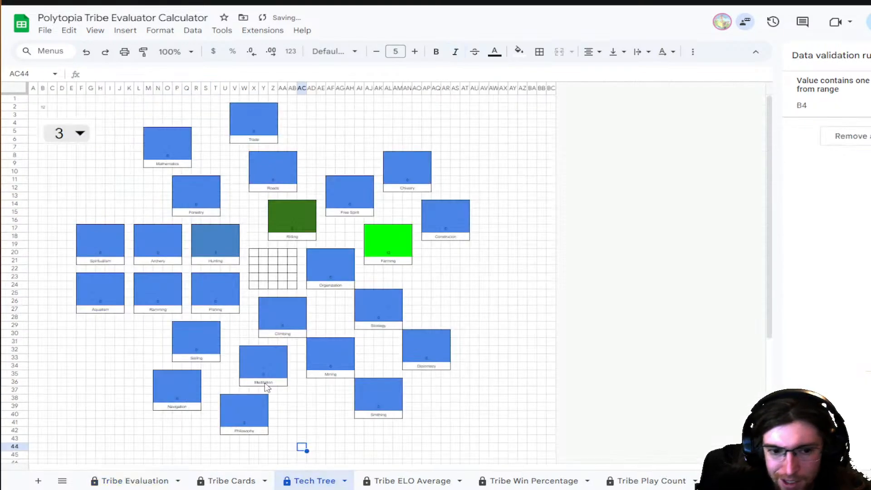
{"action": "double_click", "coordinate": [83, 135]}
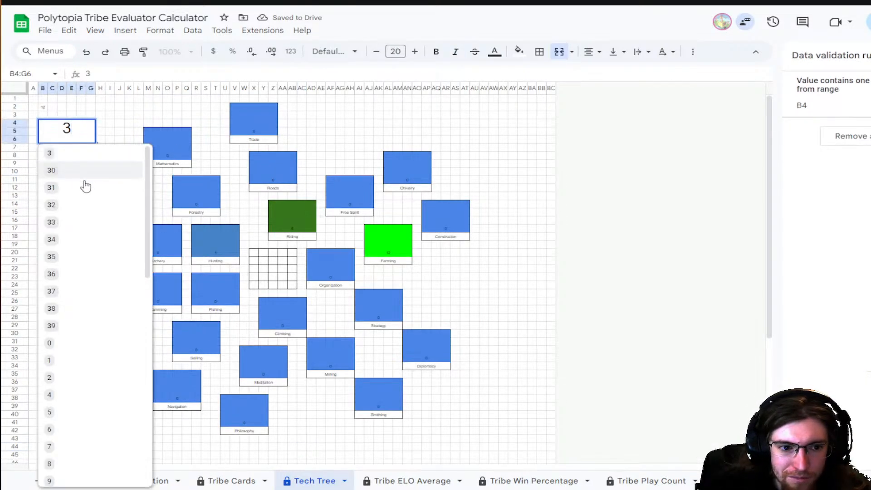
{"action": "scroll", "coordinate": [92, 331], "scroll_direction": "down", "scroll_amount": 1}
{"action": "scroll", "coordinate": [93, 318], "scroll_direction": "down", "scroll_amount": 3}
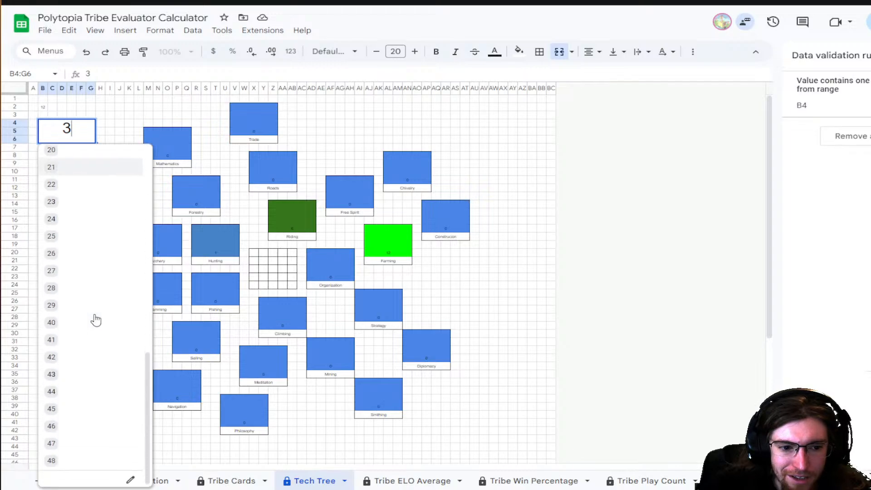
{"action": "scroll", "coordinate": [93, 318], "scroll_direction": "up", "scroll_amount": 3}
{"action": "left_click", "coordinate": [64, 345]}
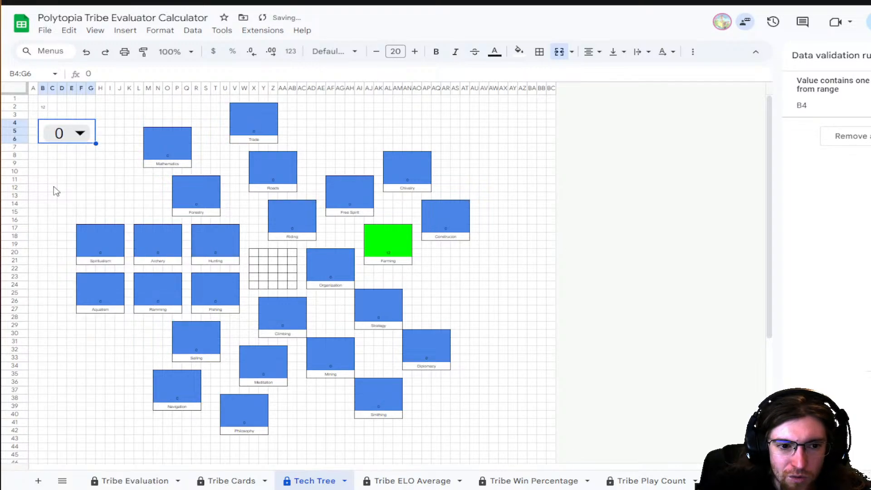
{"action": "double_click", "coordinate": [85, 122]}
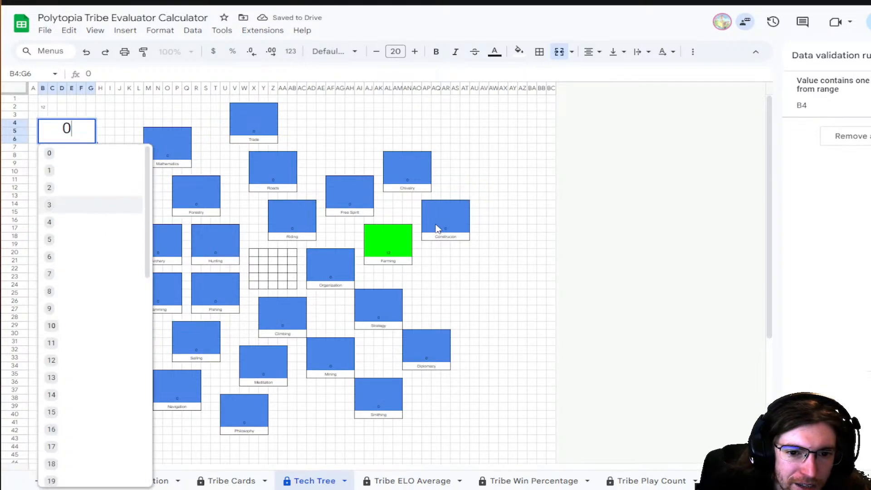
{"action": "left_click", "coordinate": [83, 211]}
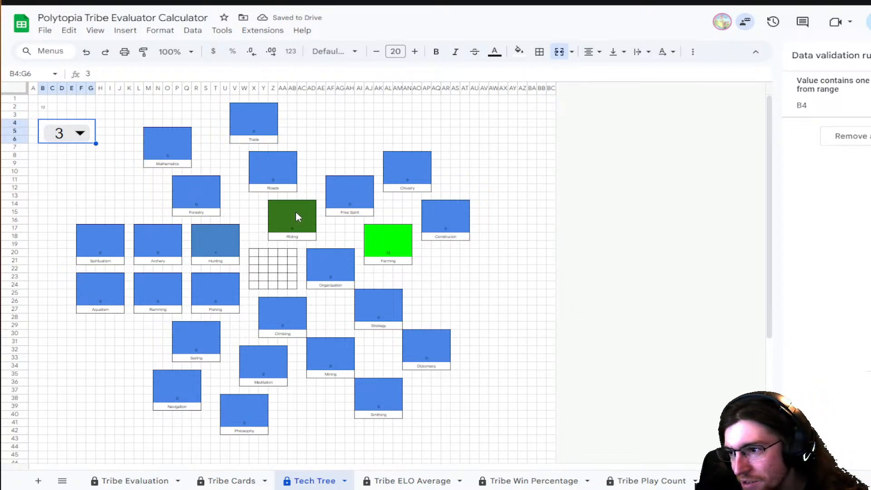
{"action": "left_click", "coordinate": [86, 137]}
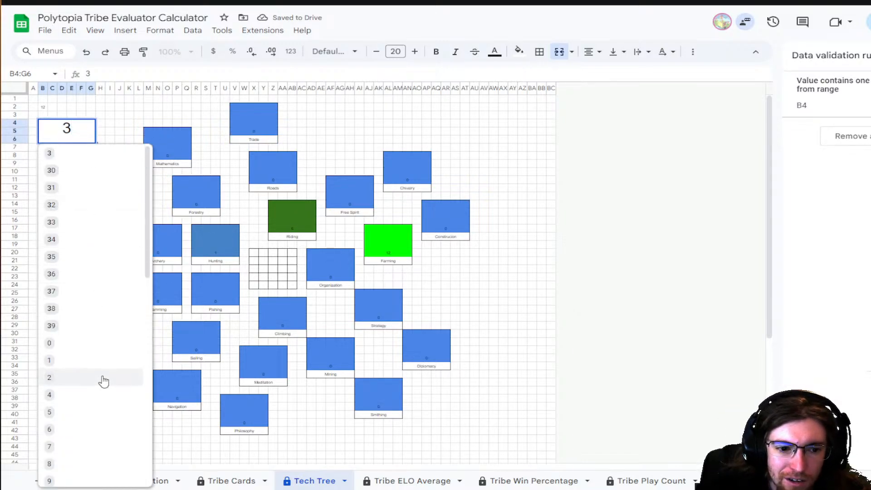
{"action": "scroll", "coordinate": [83, 367], "scroll_direction": "down", "scroll_amount": 3}
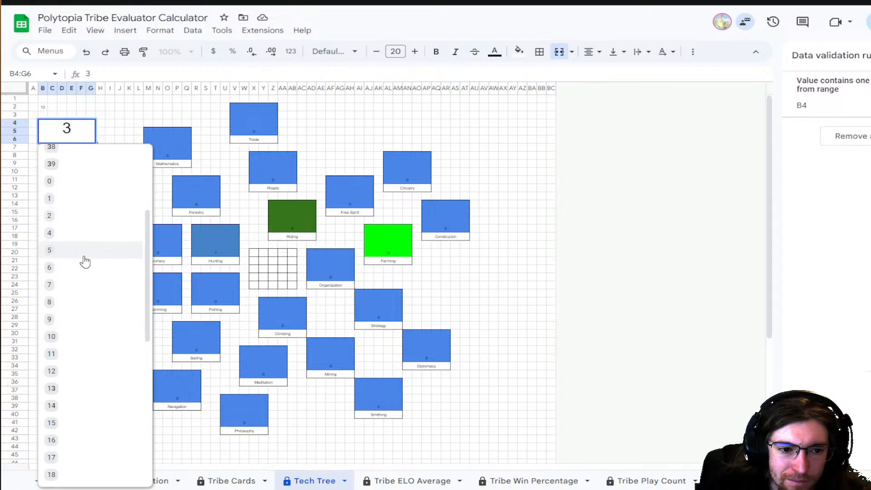
{"action": "left_click", "coordinate": [79, 291]}
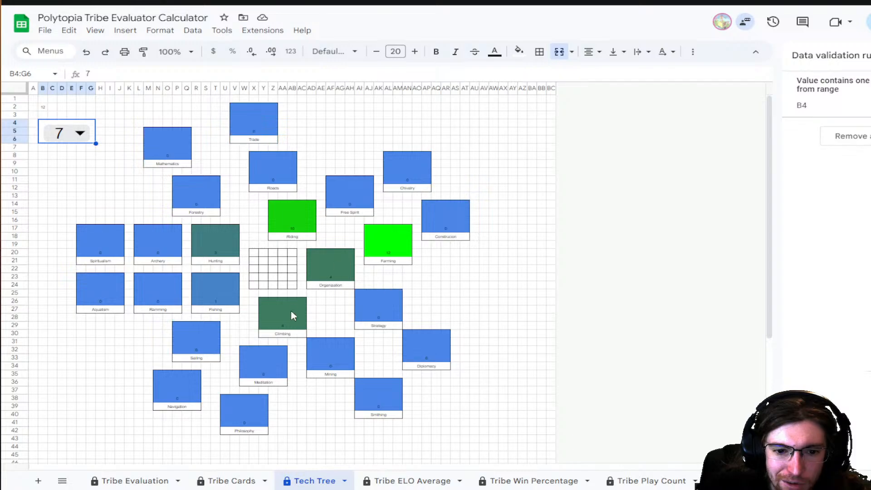
- Set the turn to 4, 5 and finally 10, then select the Organization box
{"action": "left_click", "coordinate": [68, 133]}
{"action": "left_click", "coordinate": [64, 243]}
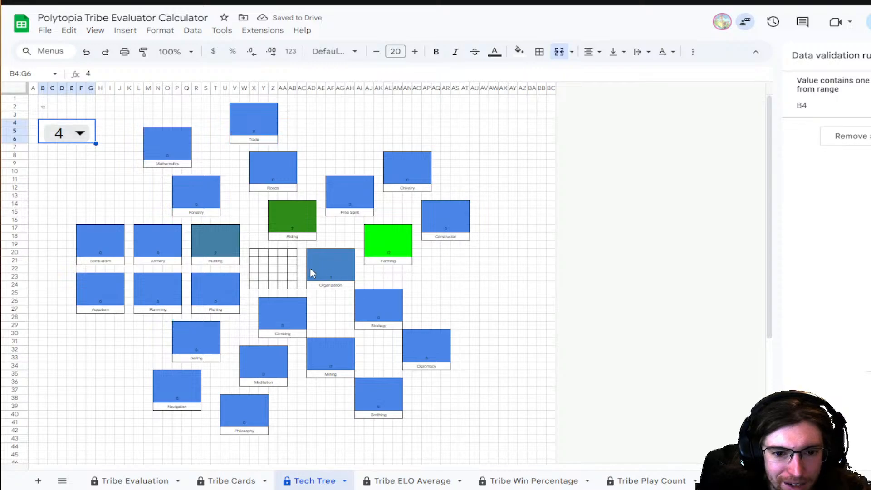
{"action": "left_click", "coordinate": [80, 133]}
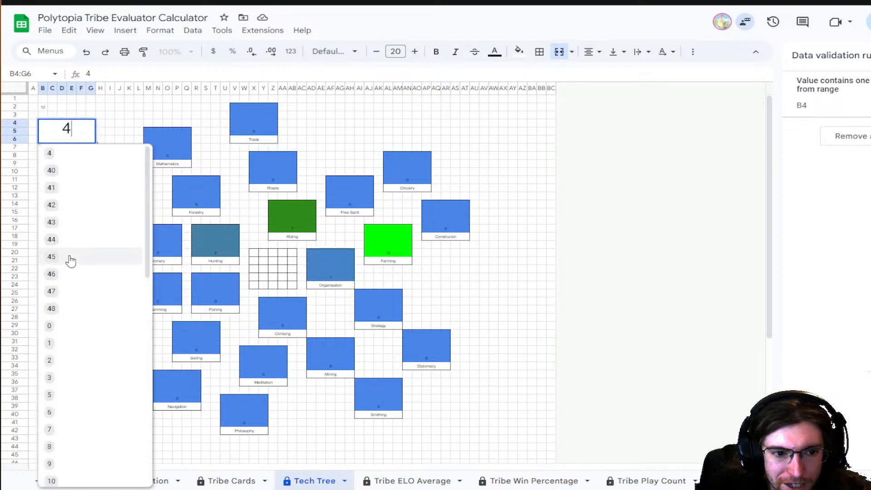
{"action": "left_click", "coordinate": [62, 395]}
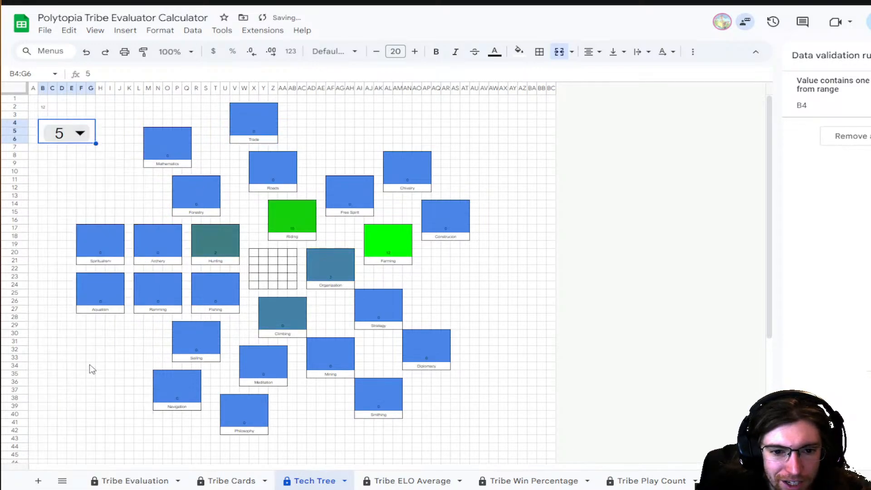
{"action": "left_click", "coordinate": [80, 133]}
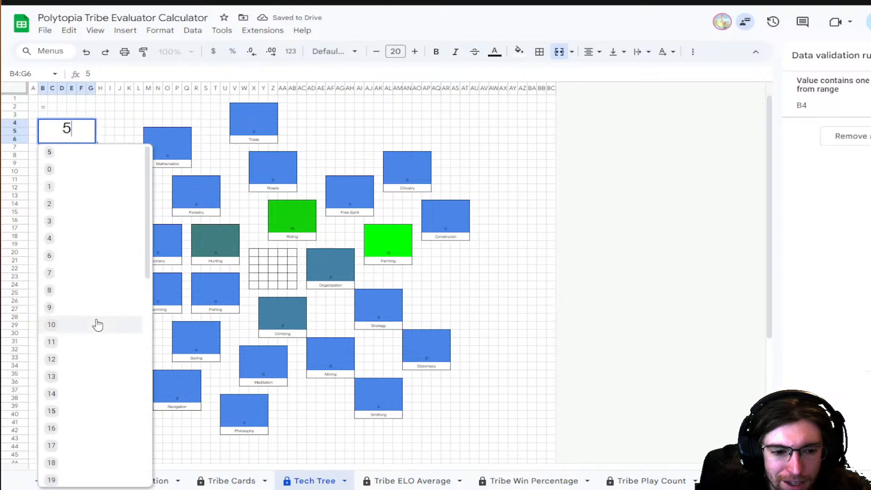
{"action": "scroll", "coordinate": [81, 327], "scroll_direction": "down", "scroll_amount": 5}
{"action": "scroll", "coordinate": [81, 326], "scroll_direction": "up", "scroll_amount": 6}
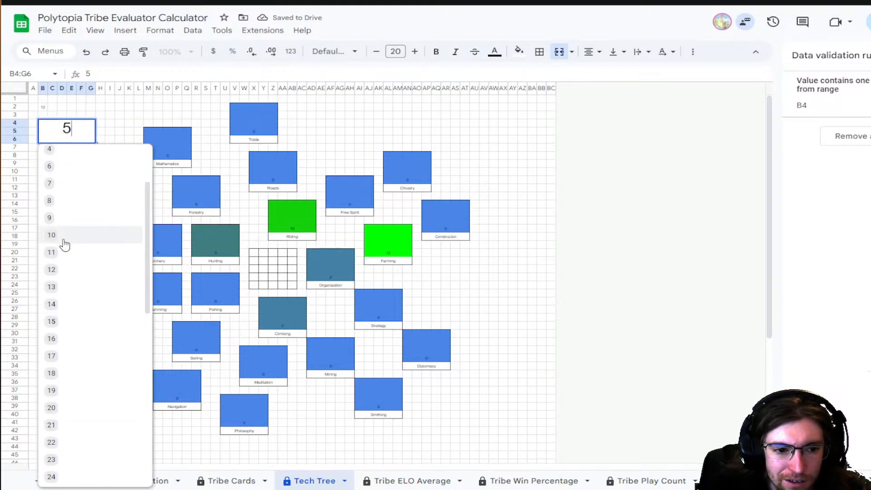
{"action": "left_click", "coordinate": [64, 240]}
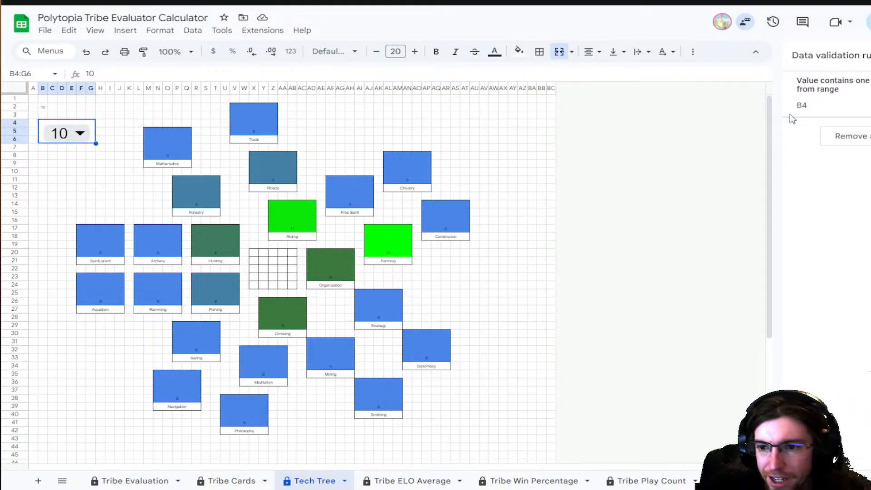
{"action": "left_click", "coordinate": [330, 267]}
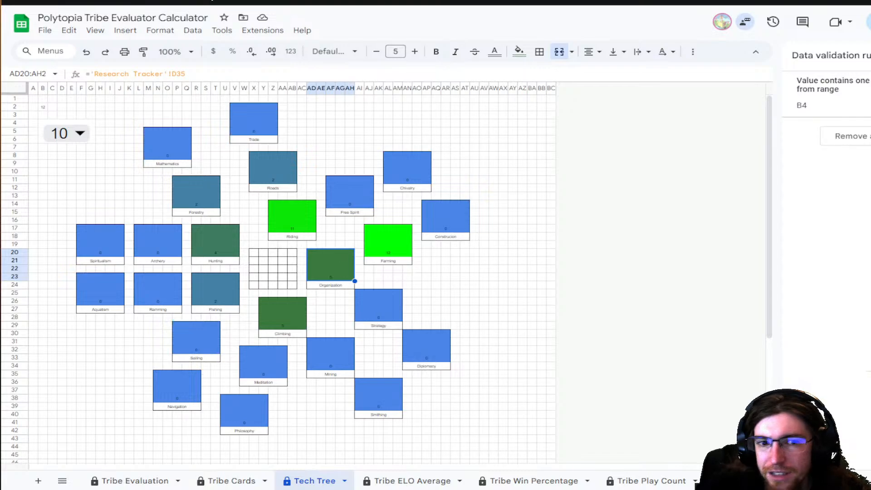
- Open the Color scale conditional rule and change its midpoint to a brighter green
{"action": "left_click", "coordinate": [161, 31]}
{"action": "left_click", "coordinate": [202, 234]}
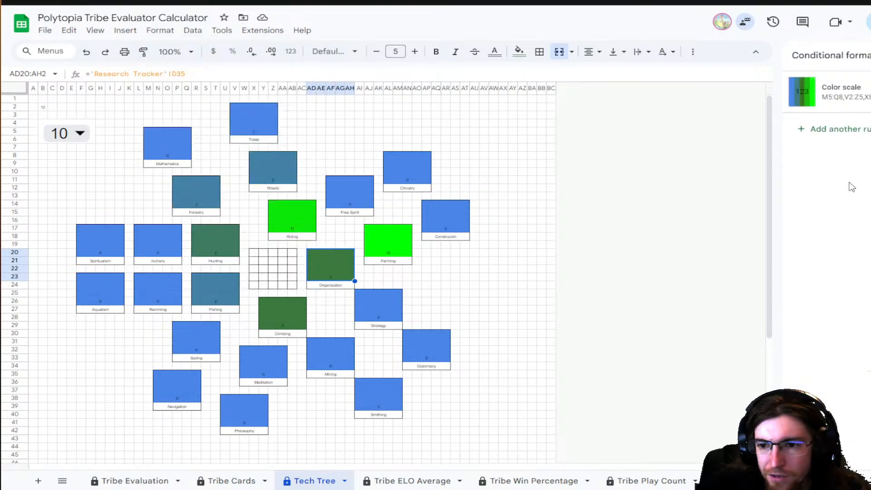
{"action": "left_click", "coordinate": [835, 91]}
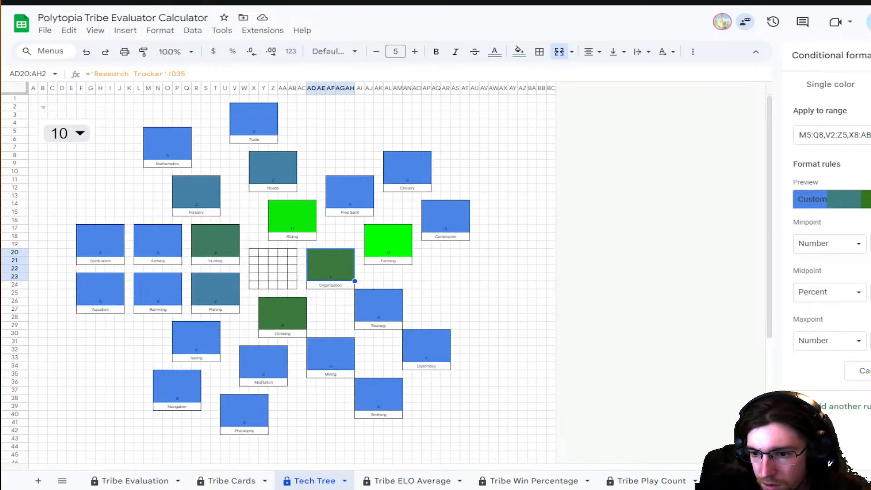
{"action": "left_click", "coordinate": [870, 293]}
{"action": "left_click", "coordinate": [868, 372]}
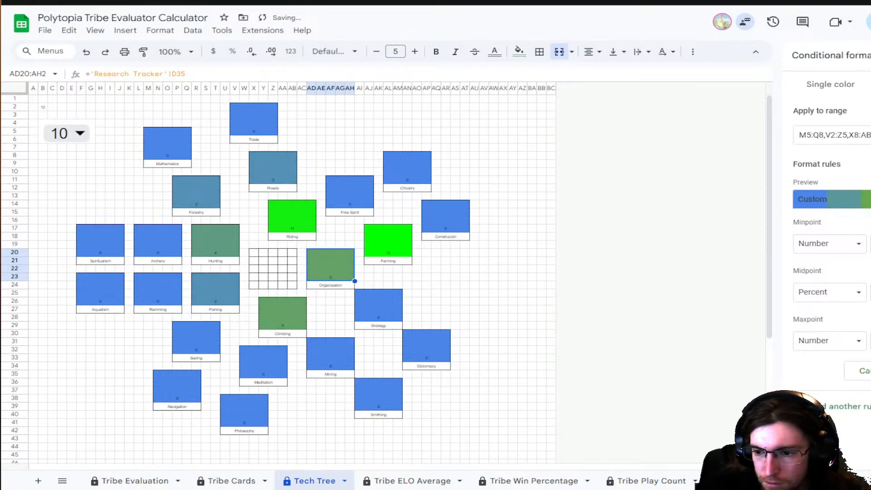
{"action": "left_click", "coordinate": [870, 293]}
{"action": "left_click", "coordinate": [869, 335]}
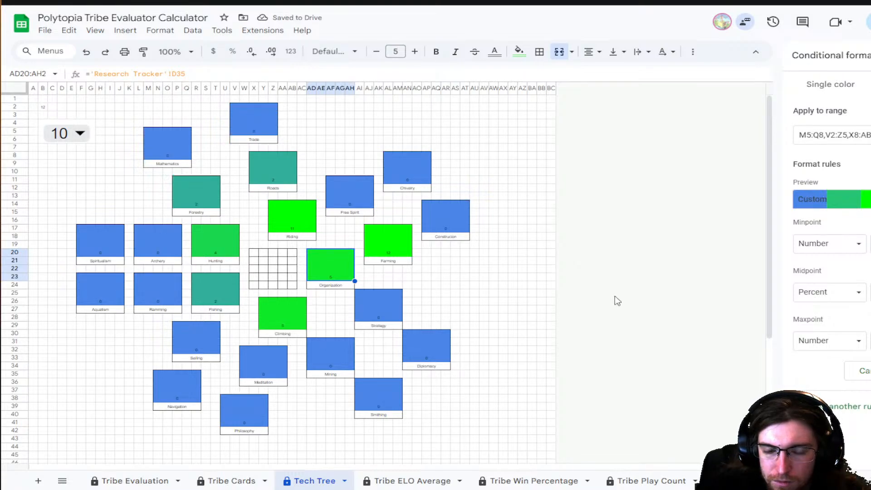
- Make the maxpoint dark green and the midpoint a more saturated green, then save
{"action": "left_click", "coordinate": [870, 341]}
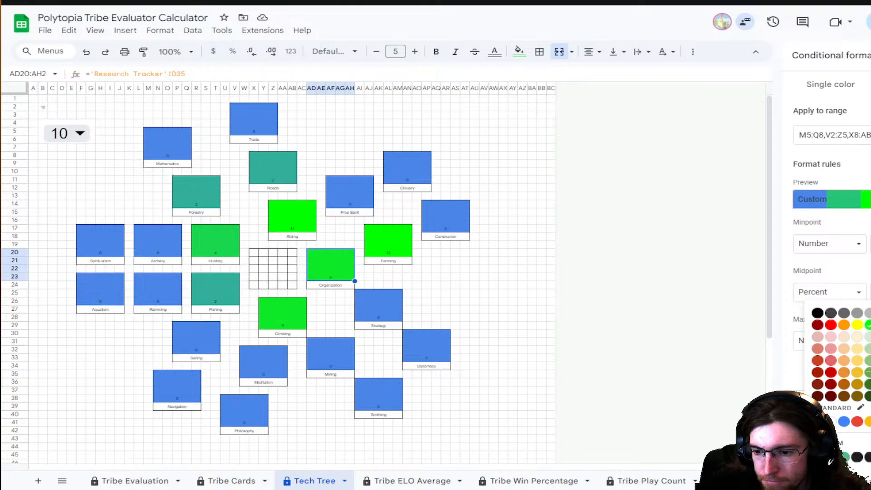
{"action": "left_click", "coordinate": [870, 384]}
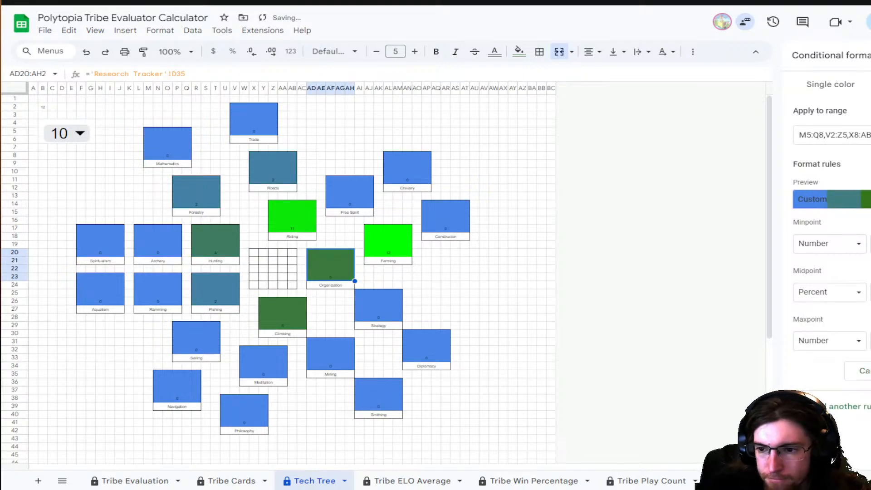
{"action": "left_click", "coordinate": [870, 292]}
{"action": "left_click", "coordinate": [870, 457]}
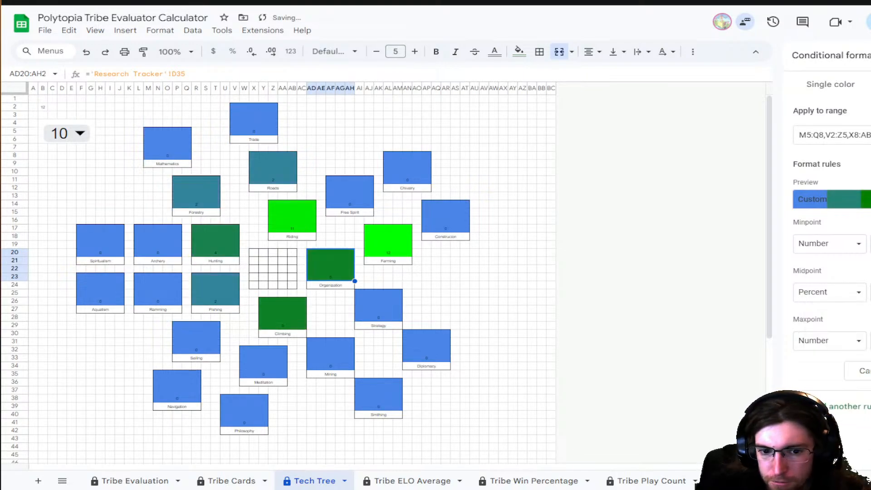
{"action": "left_click", "coordinate": [870, 371]}
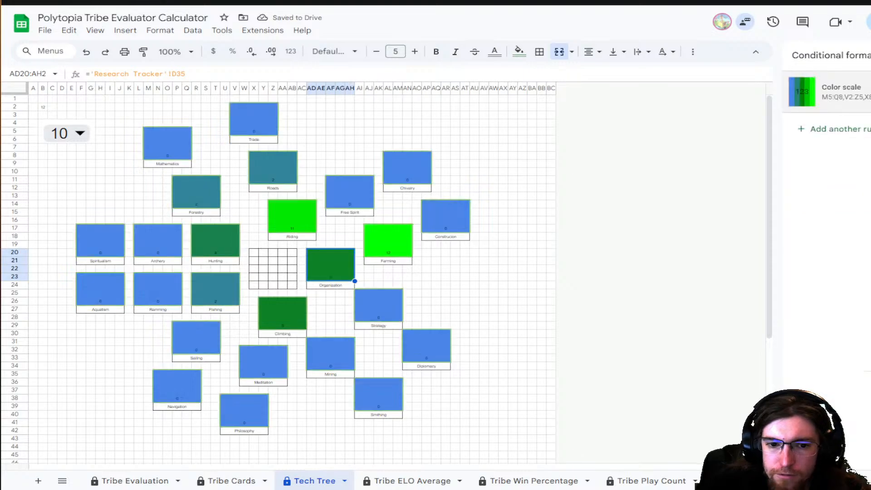
{"action": "left_click", "coordinate": [490, 294]}
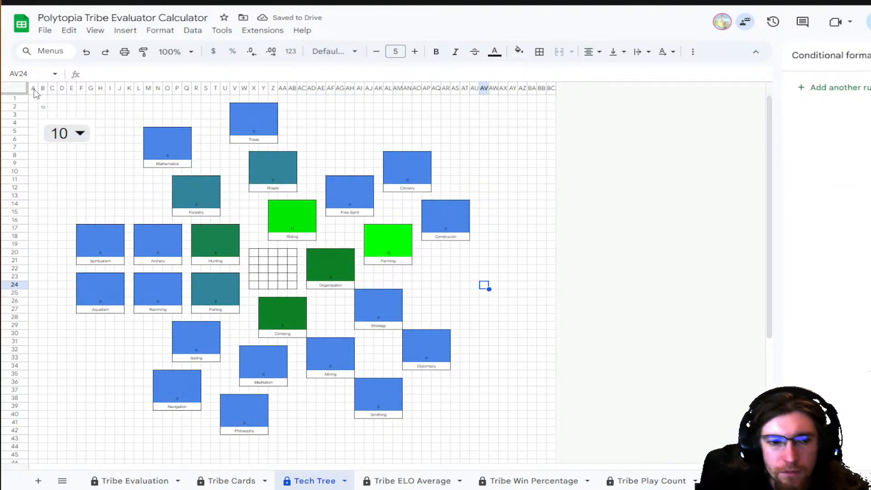
- Set the Tech Tree turn dropdown in B4 to 15
{"action": "left_click", "coordinate": [67, 133]}
{"action": "scroll", "coordinate": [99, 390], "scroll_direction": "down", "scroll_amount": 2}
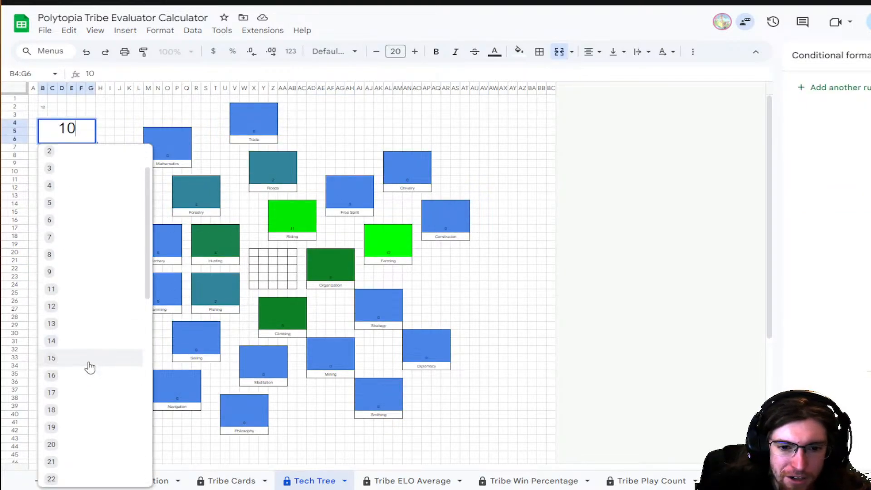
{"action": "left_click", "coordinate": [88, 366]}
{"action": "left_click", "coordinate": [464, 261]}
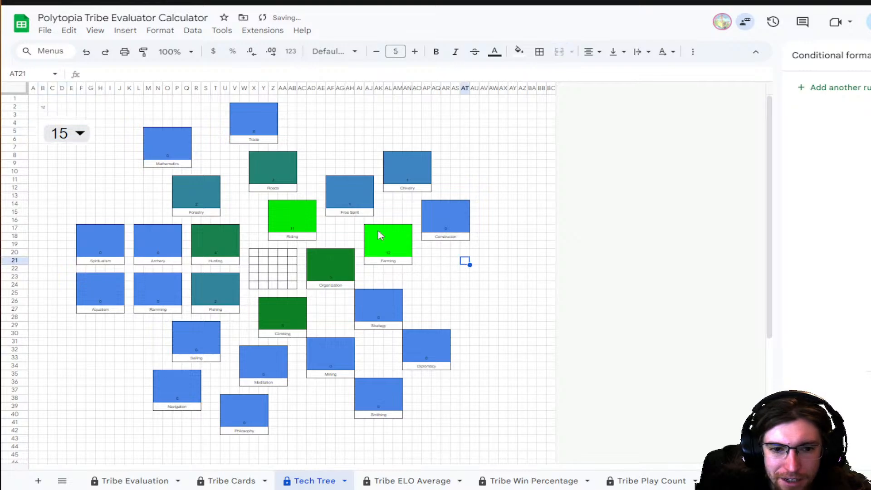
- Change the turn to 48 and inspect the Riding tech box
{"action": "left_click", "coordinate": [78, 133]}
{"action": "scroll", "coordinate": [86, 317], "scroll_direction": "down", "scroll_amount": 8}
{"action": "scroll", "coordinate": [86, 317], "scroll_direction": "down", "scroll_amount": 3}
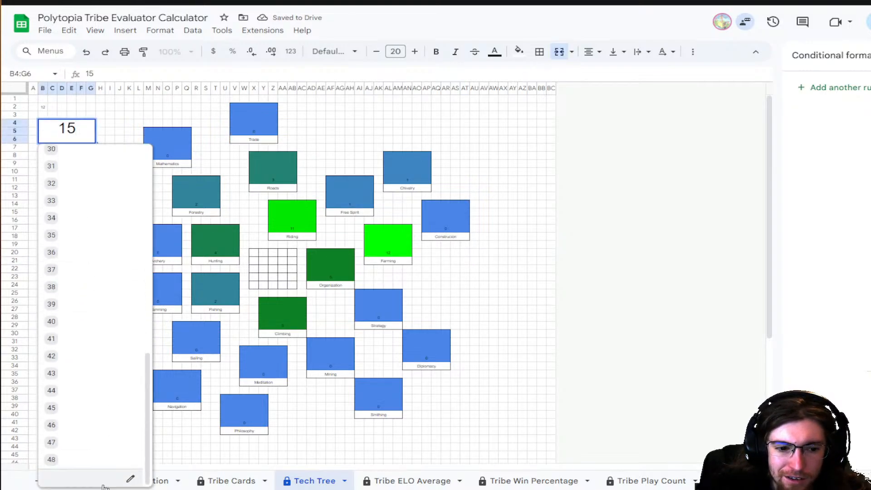
{"action": "left_click", "coordinate": [78, 463]}
{"action": "left_click", "coordinate": [440, 272]}
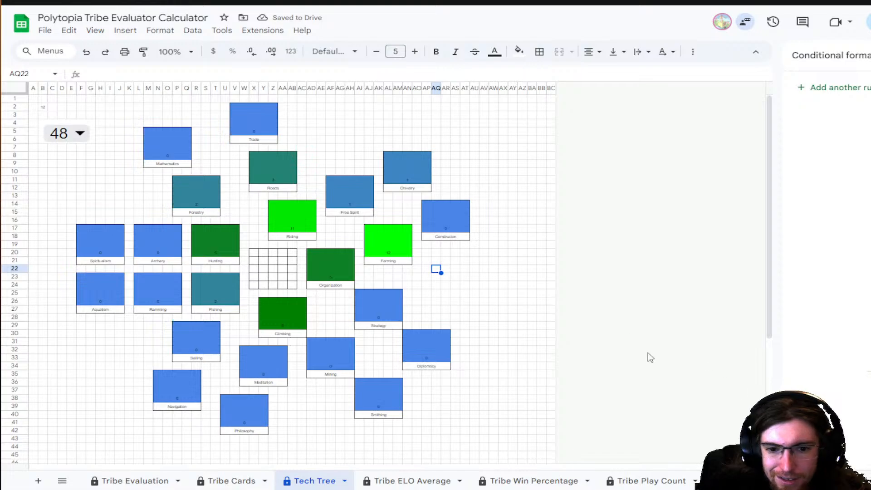
{"action": "left_click", "coordinate": [299, 226]}
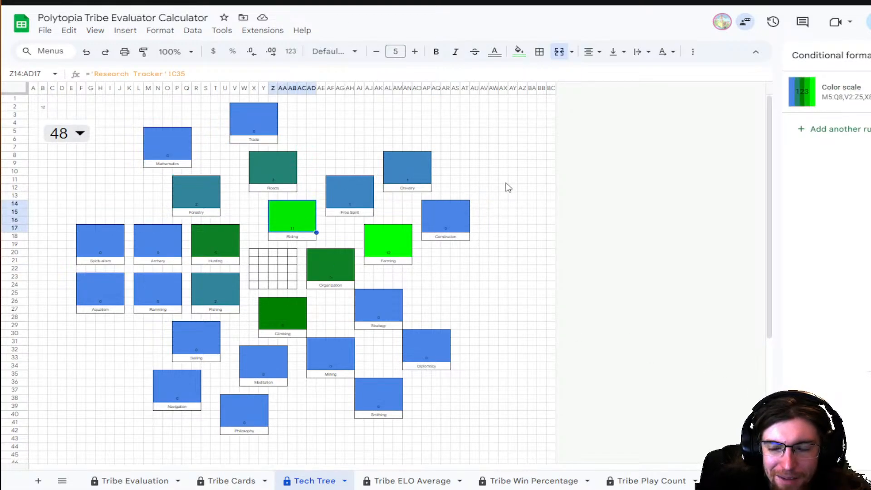
{"action": "left_click", "coordinate": [506, 182]}
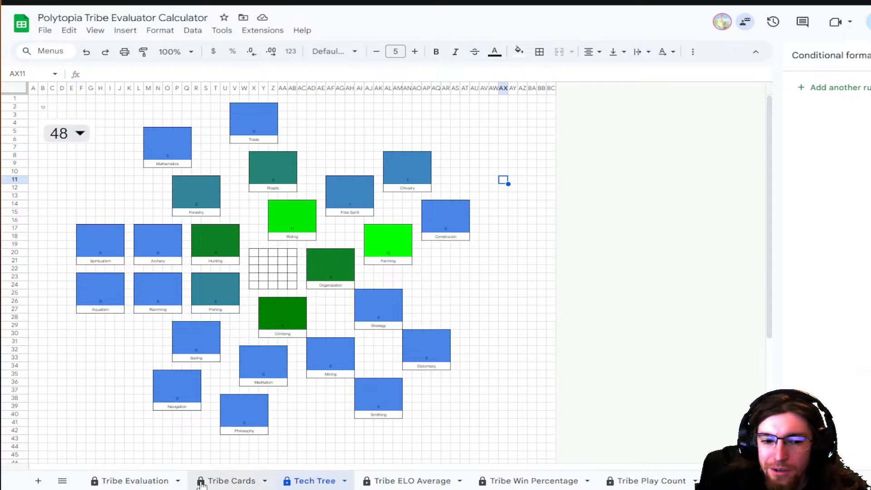
- On Tribe Evaluation, check Water World, Lakes, Drylands, Continents and Archipelago in Map Type, then view Tech Tree
{"action": "left_click", "coordinate": [154, 479]}
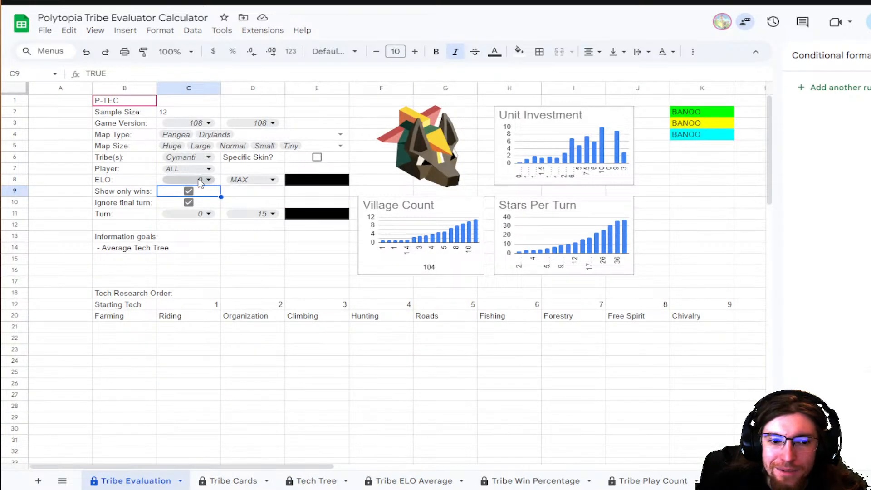
{"action": "left_click", "coordinate": [341, 135]}
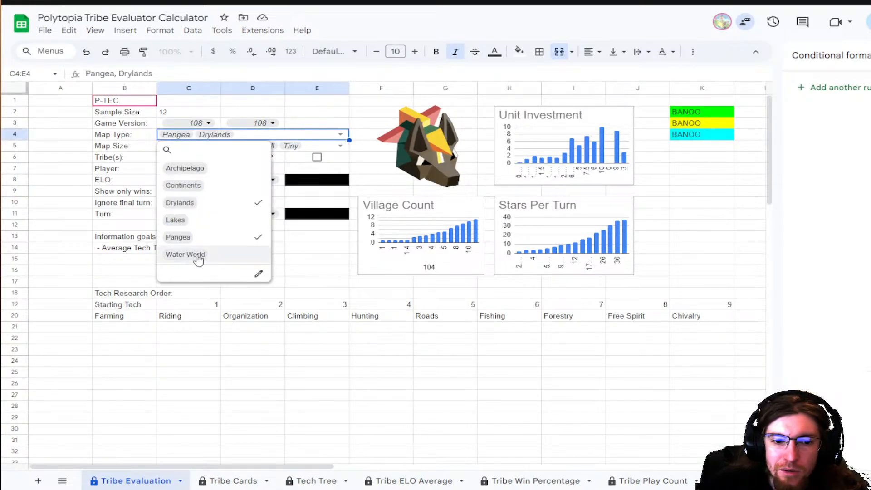
{"action": "left_click", "coordinate": [193, 255]}
{"action": "left_click", "coordinate": [220, 205]}
{"action": "left_click", "coordinate": [218, 221]}
{"action": "left_click", "coordinate": [216, 204]}
{"action": "left_click", "coordinate": [217, 185]}
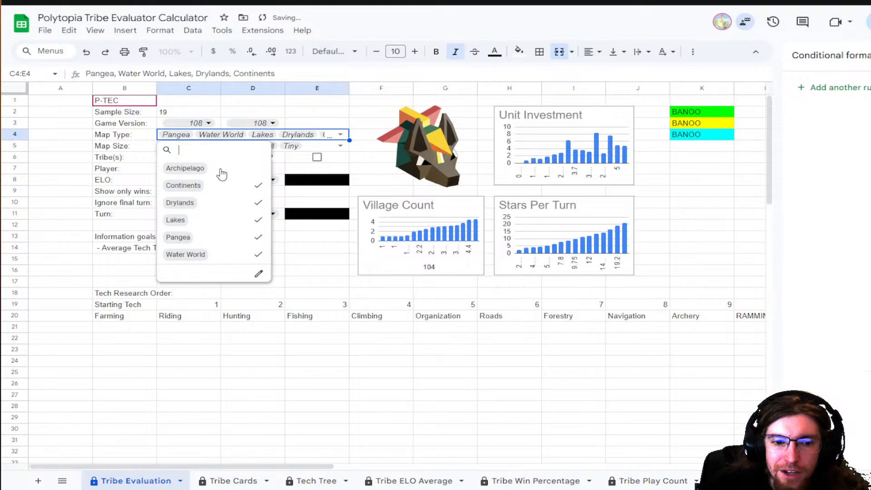
{"action": "left_click", "coordinate": [219, 169]}
{"action": "left_click", "coordinate": [193, 375]}
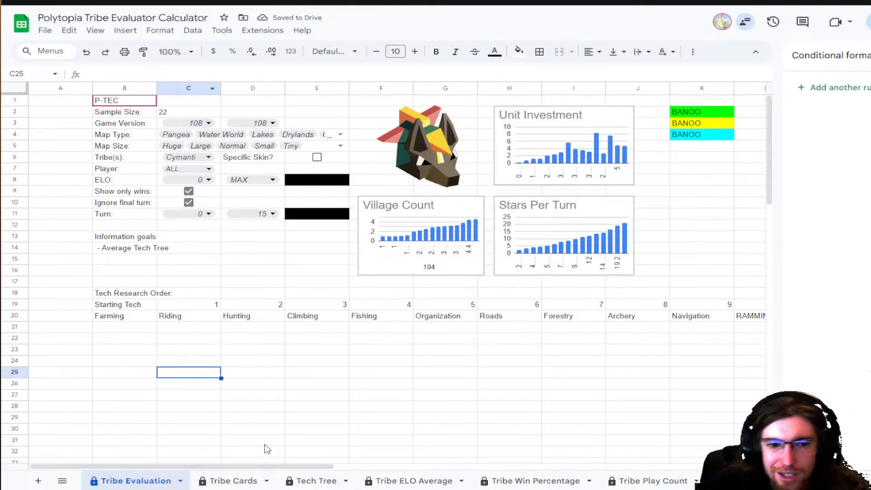
{"action": "left_click", "coordinate": [302, 480]}
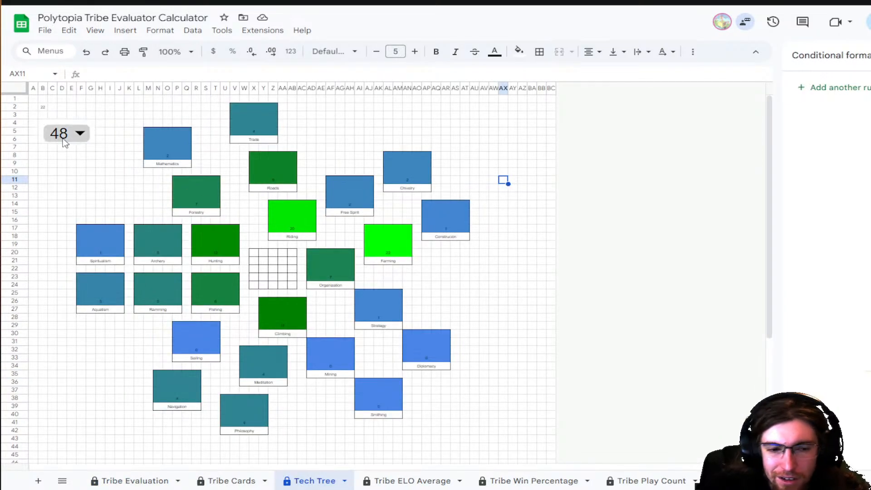
- Set the turn to 10 and inspect the Sailing box's formula and colour rule
{"action": "left_click", "coordinate": [81, 135]}
{"action": "left_click", "coordinate": [70, 344]}
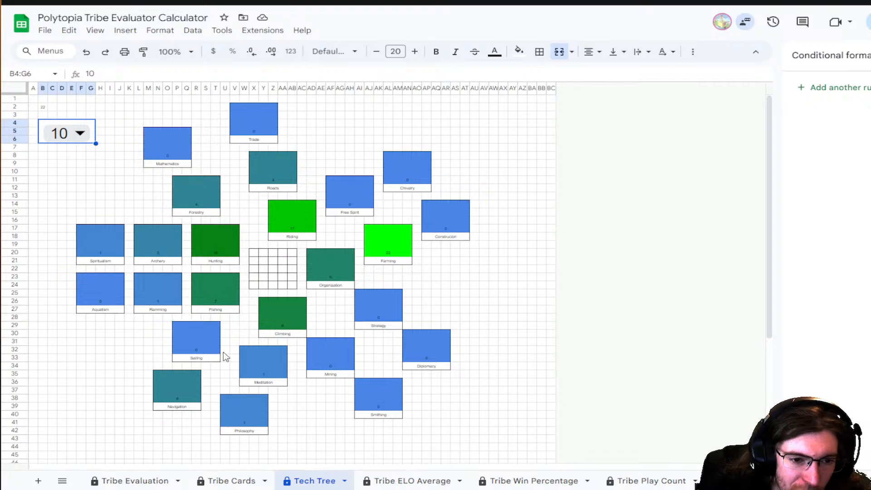
{"action": "left_click", "coordinate": [199, 341]}
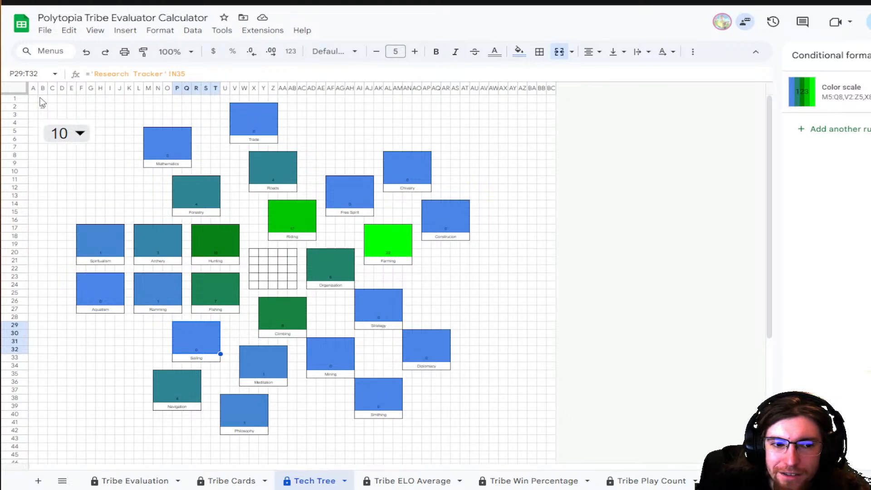
{"action": "left_click", "coordinate": [18, 93]}
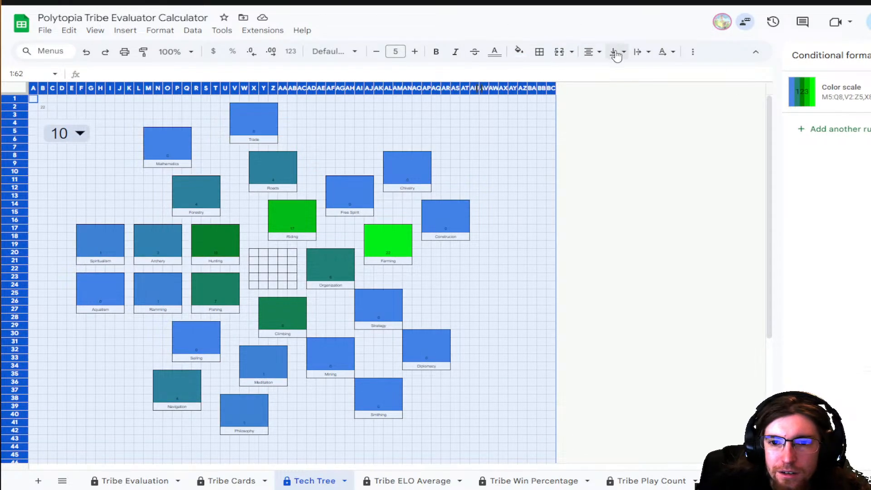
- Try black and then grey fills on the whole sheet, then undo back to white
{"action": "left_click", "coordinate": [519, 51]}
{"action": "left_click", "coordinate": [523, 198]}
{"action": "left_click", "coordinate": [456, 318]}
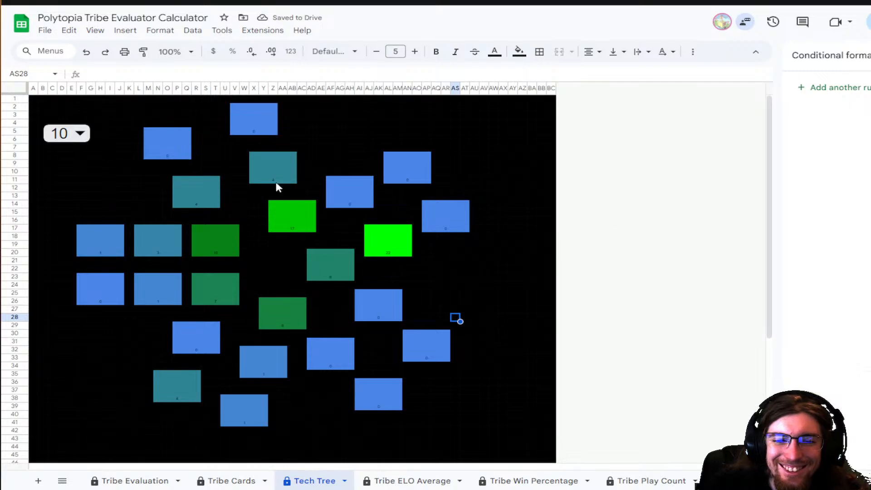
{"action": "left_click", "coordinate": [14, 88]}
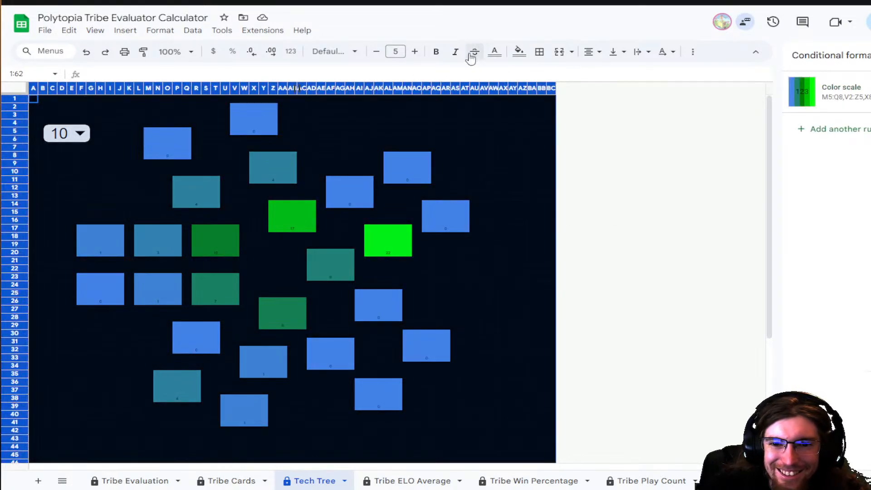
{"action": "left_click", "coordinate": [519, 51]}
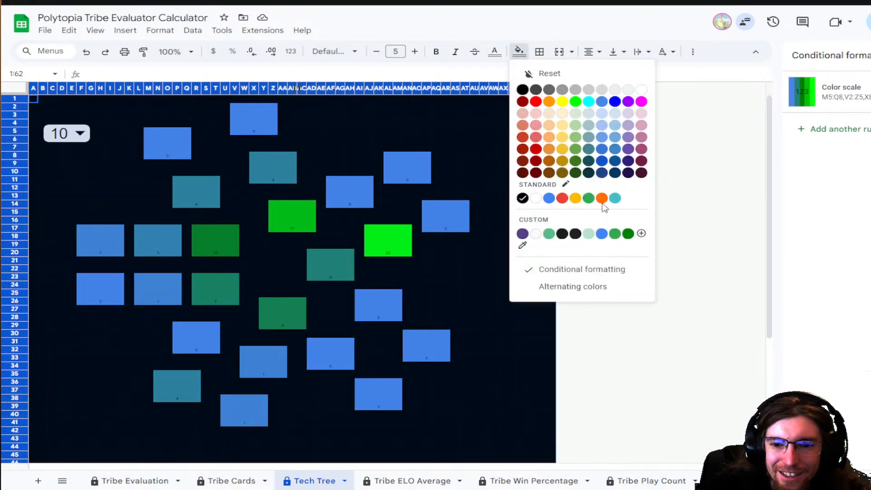
{"action": "left_click", "coordinate": [575, 89]}
{"action": "left_click", "coordinate": [455, 124]}
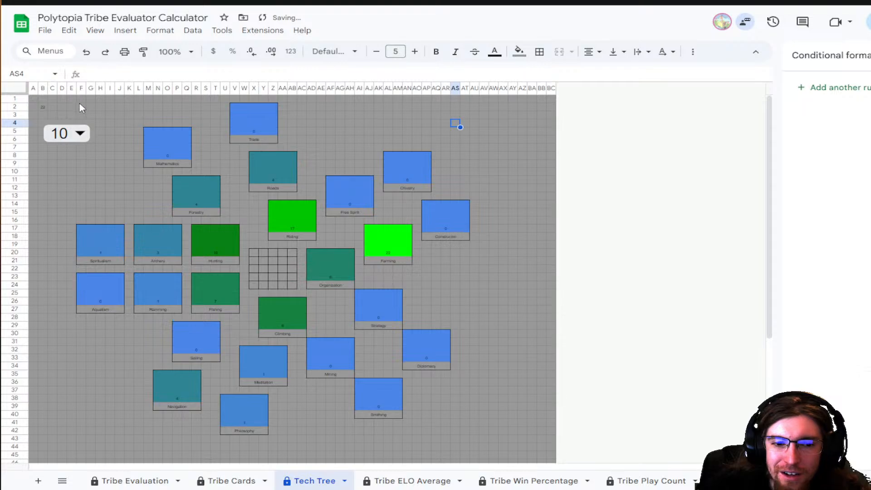
{"action": "key", "text": "ctrl+z"}
{"action": "key", "text": "ctrl+z"}
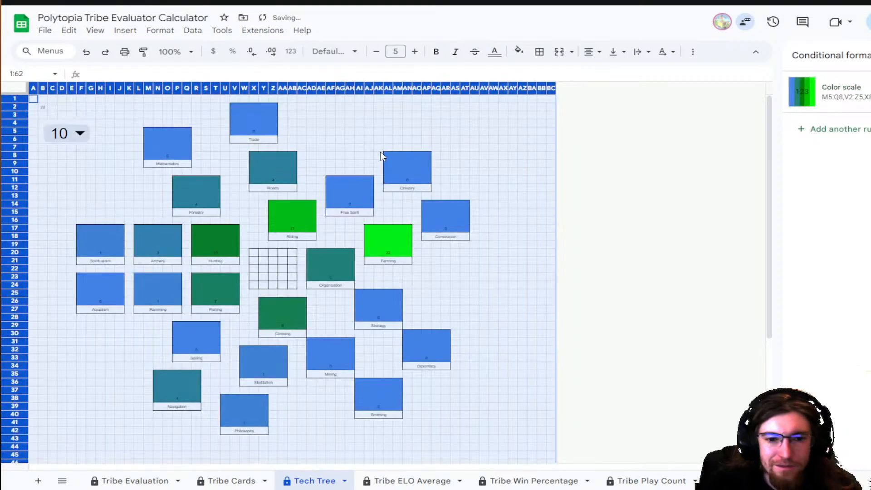
{"action": "left_click", "coordinate": [465, 131]}
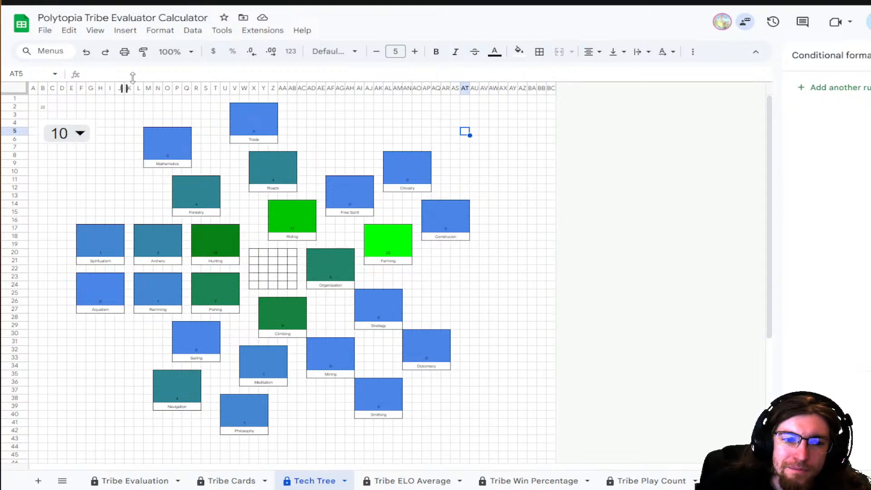
- Set the Tech Tree turn dropdown to 1
{"action": "left_click", "coordinate": [69, 128]}
{"action": "left_click", "coordinate": [81, 191]}
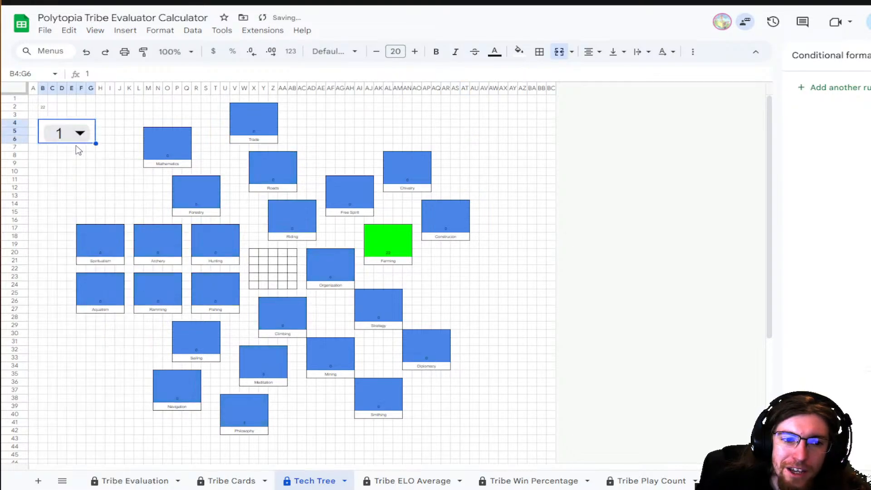
{"action": "left_click", "coordinate": [76, 136]}
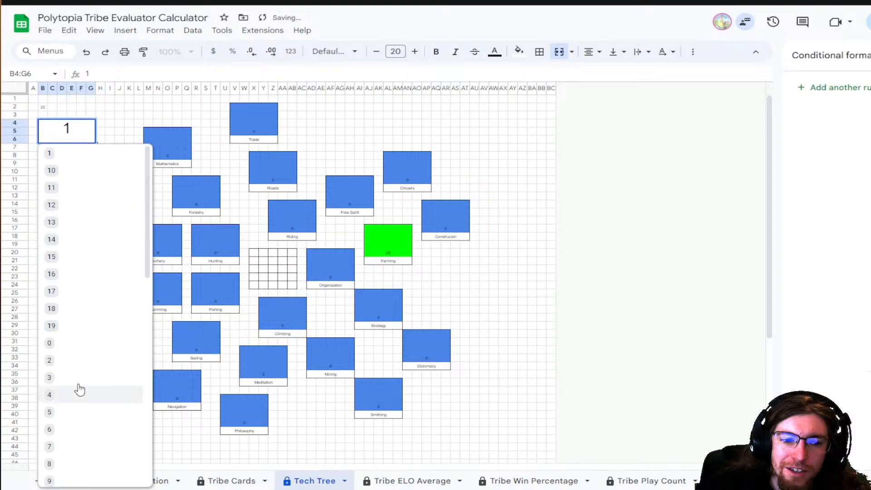
- Step the turn to 2, then 3, inspect the Riding box, and return to Tribe Evaluation
{"action": "left_click", "coordinate": [78, 363]}
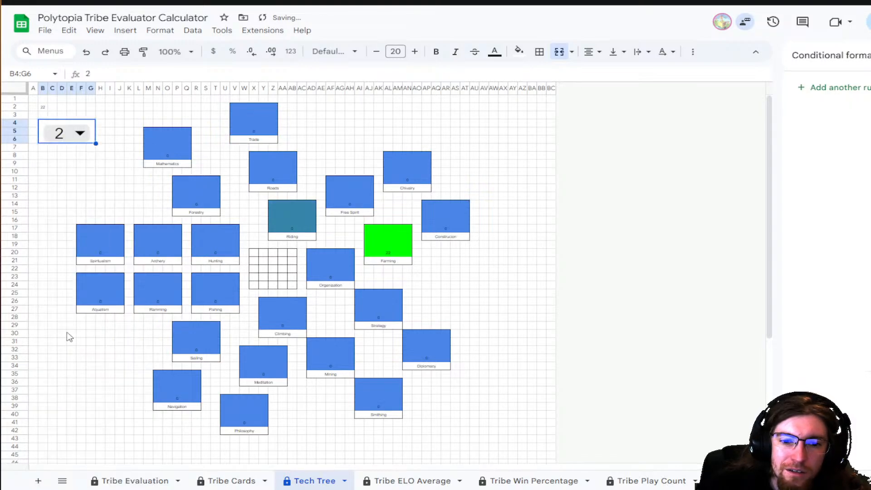
{"action": "left_click", "coordinate": [51, 138]}
{"action": "left_click", "coordinate": [76, 383]}
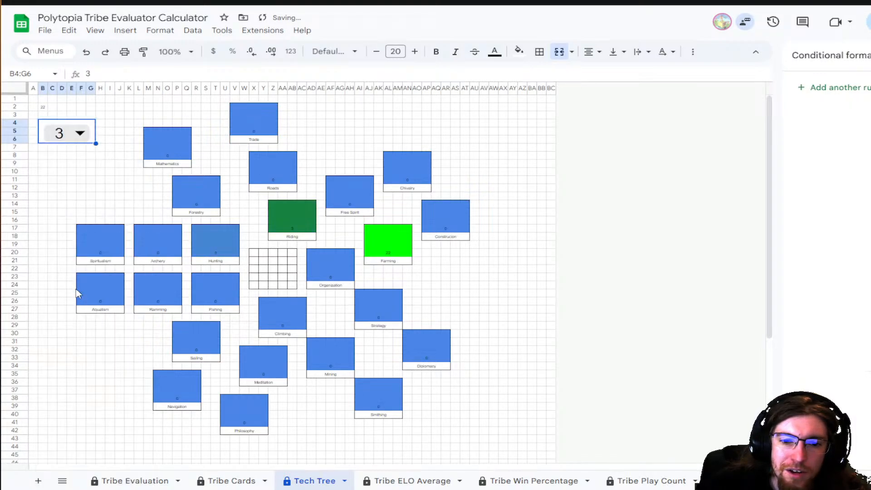
{"action": "left_click", "coordinate": [315, 219]}
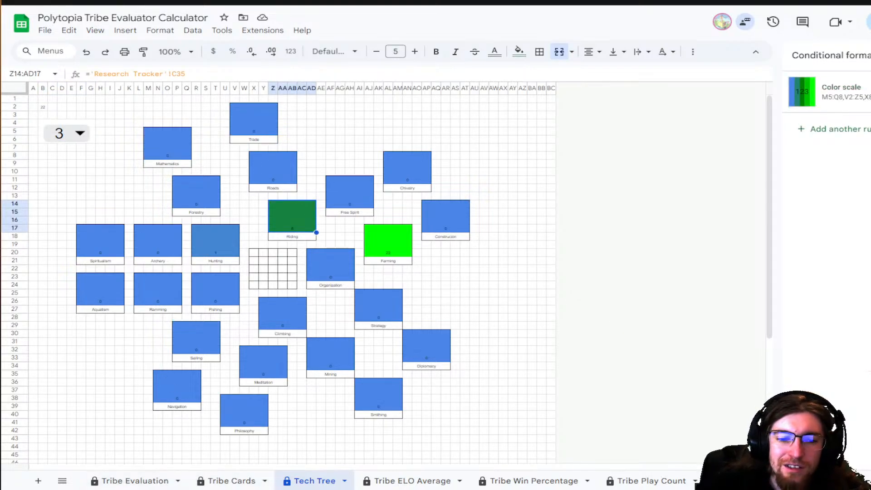
{"action": "left_click", "coordinate": [133, 481]}
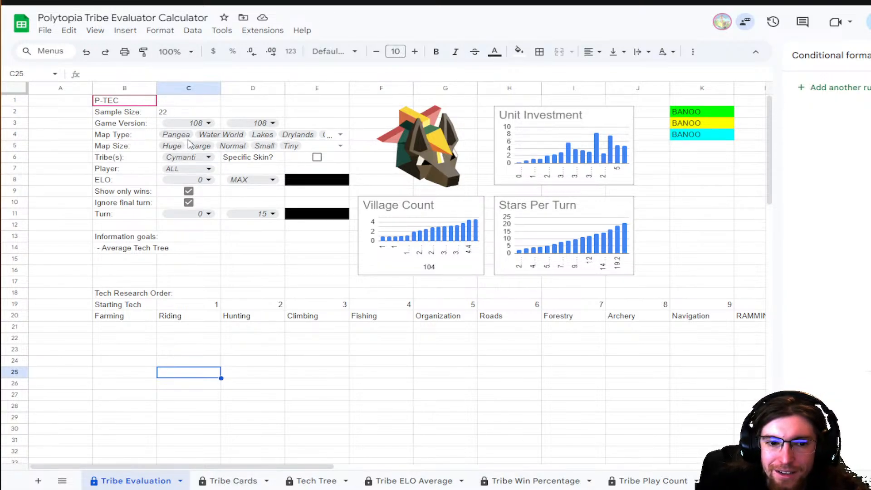
- Set the Tribe(s) filter to ALL, then review Tribe Play Count's validation rules and AB14 formula
{"action": "left_click", "coordinate": [193, 159]}
{"action": "left_click", "coordinate": [178, 171]}
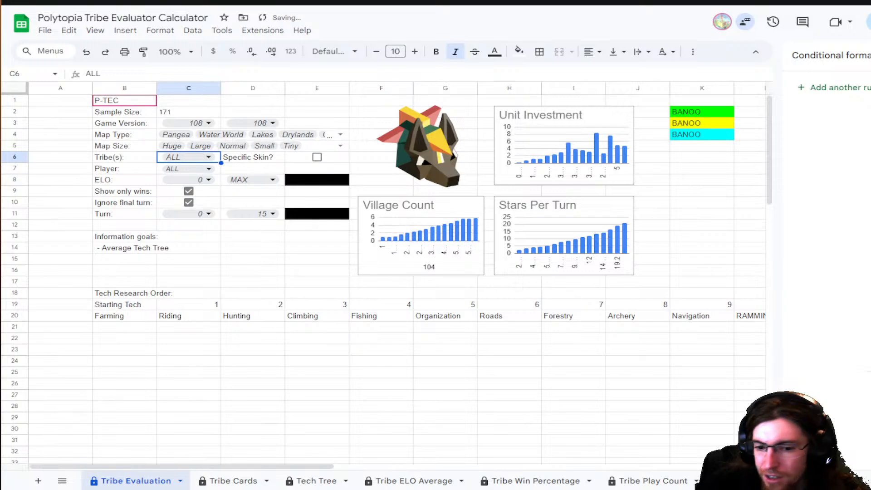
{"action": "left_click", "coordinate": [654, 482]}
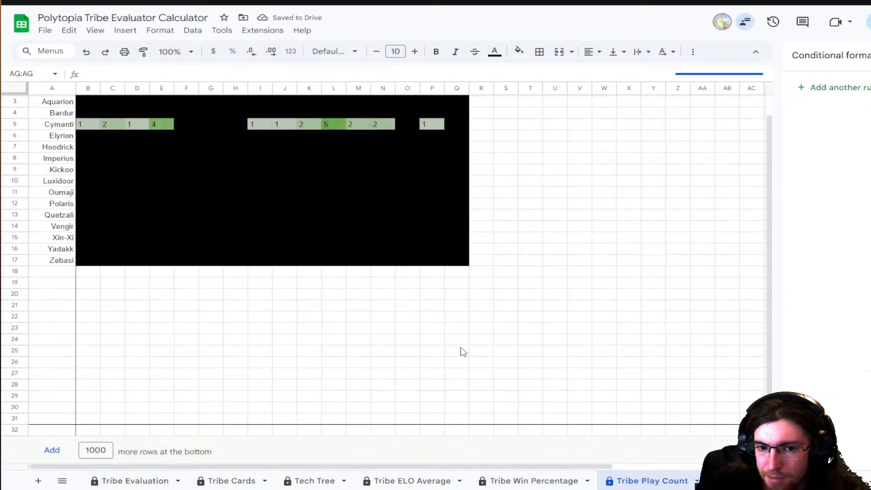
{"action": "left_click_drag", "start_coordinate": [177, 467], "coordinate": [431, 443]}
{"action": "left_click", "coordinate": [870, 55]}
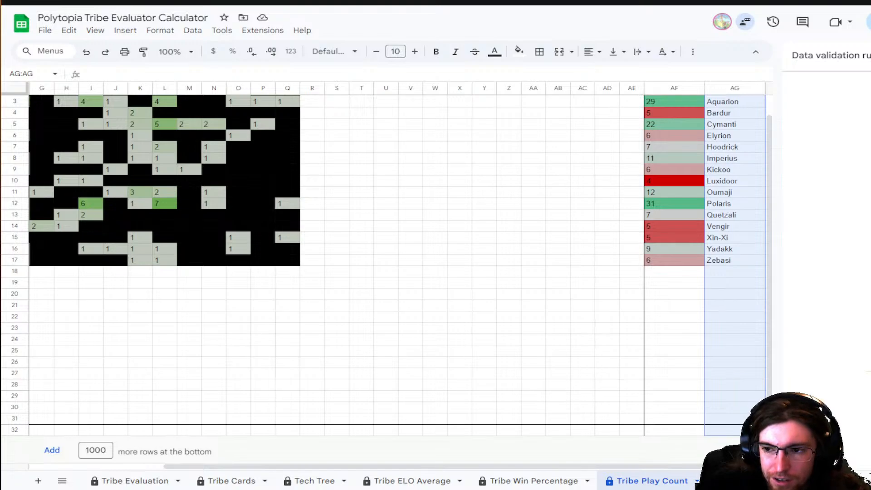
{"action": "left_click", "coordinate": [870, 56]}
{"action": "left_click", "coordinate": [732, 227]}
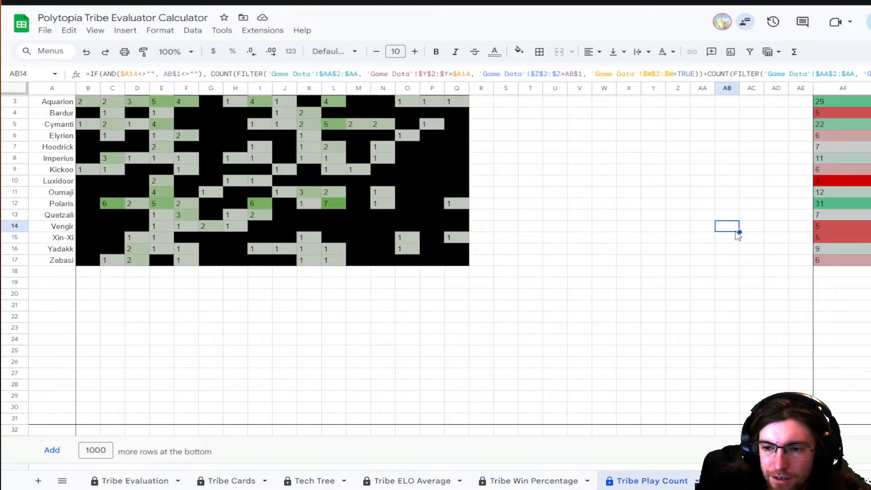
{"action": "scroll", "coordinate": [798, 276], "scroll_direction": "up", "scroll_amount": 1}
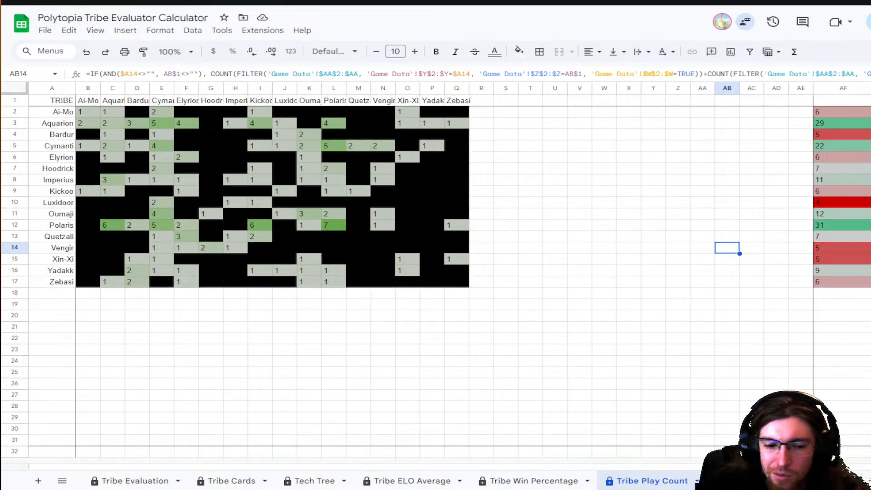
- Check the updated Tribe Evaluation results, glance at Tribe Play Count, and come back
{"action": "left_click", "coordinate": [136, 480]}
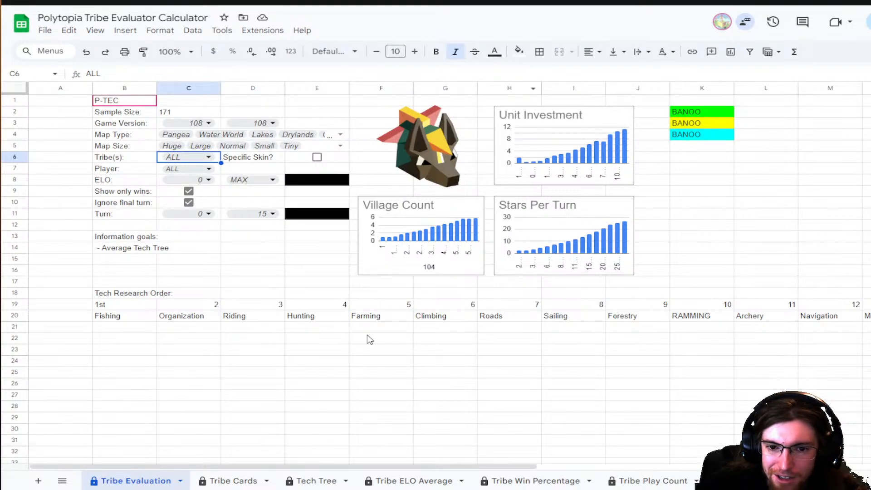
{"action": "left_click", "coordinate": [452, 149]}
{"action": "left_click", "coordinate": [570, 387]}
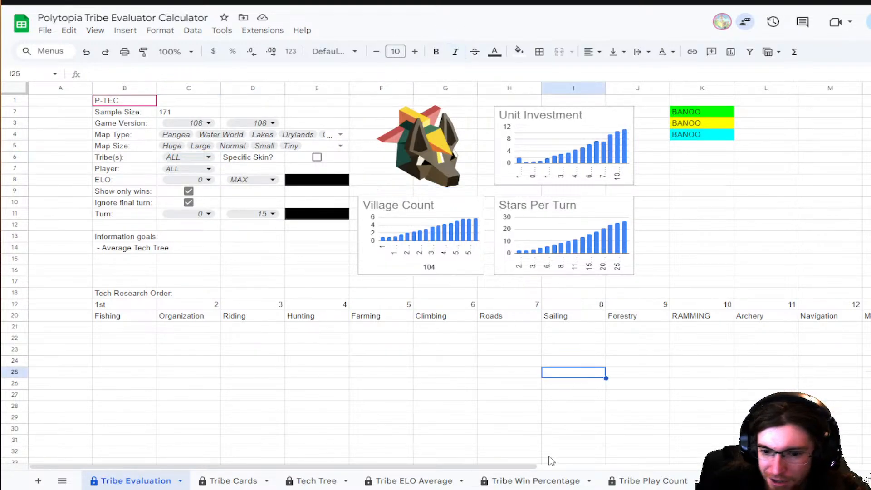
{"action": "left_click", "coordinate": [652, 481]}
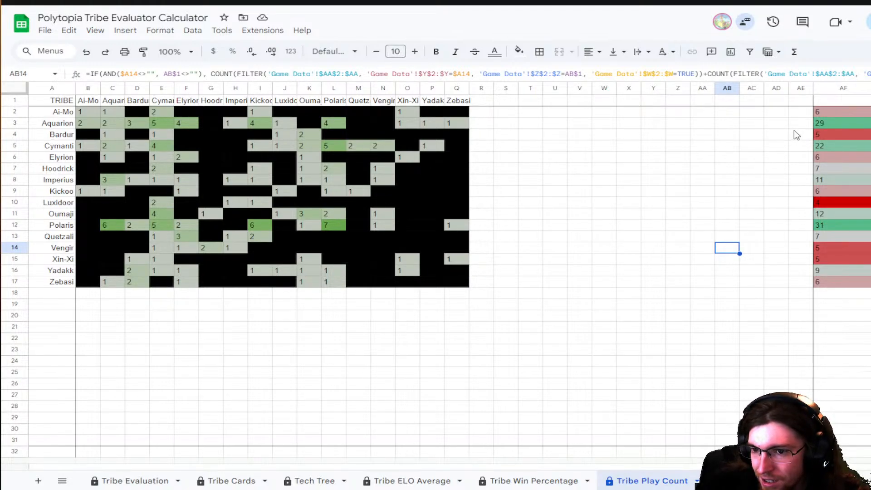
{"action": "left_click", "coordinate": [164, 482]}
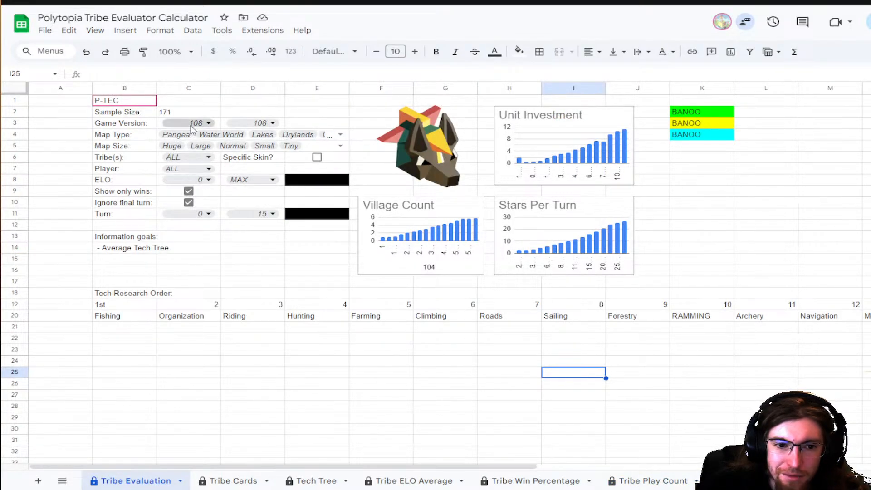
- Choose Polaris in the Tribe(s) filter in C6 and view the Tech Tree sheet
{"action": "left_click", "coordinate": [195, 160]}
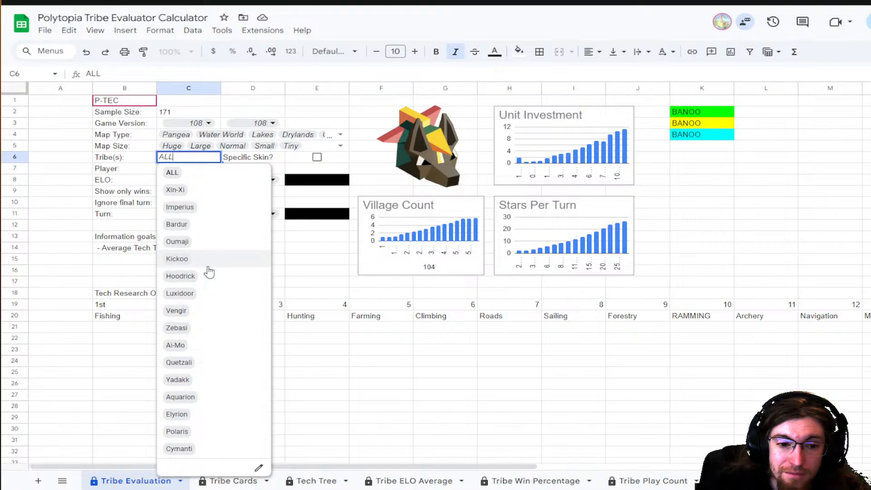
{"action": "left_click", "coordinate": [198, 432]}
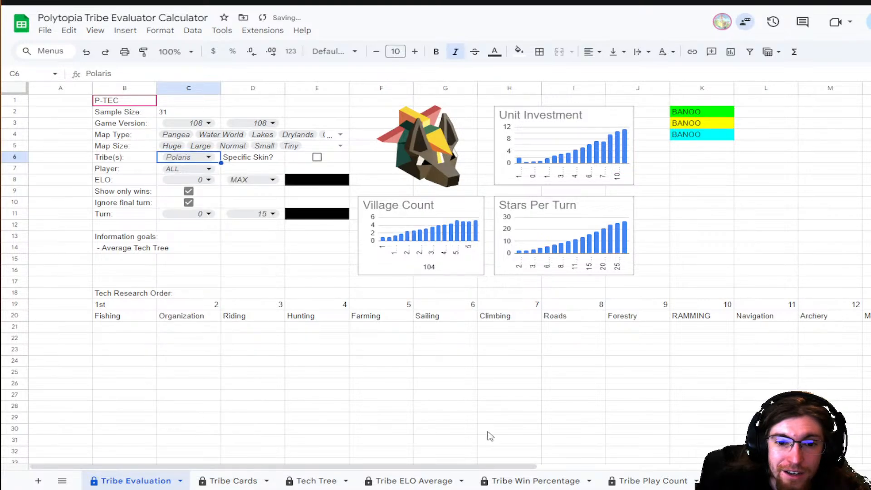
{"action": "left_click", "coordinate": [472, 407]}
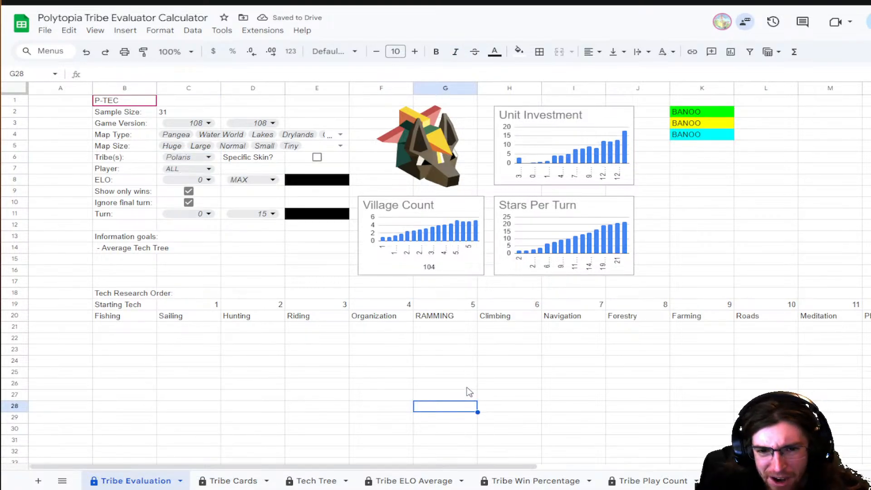
{"action": "left_click", "coordinate": [315, 481]}
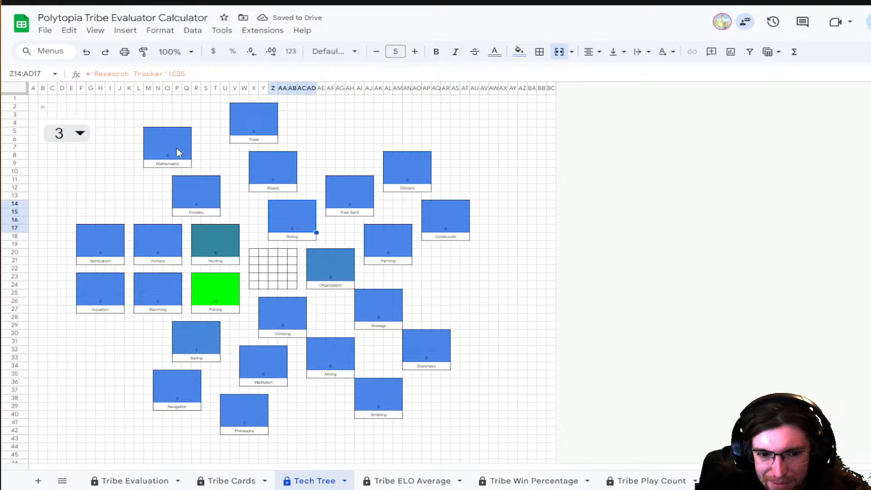
- Step the Tech Tree turn through 0, 3, 4, 7 and 10
{"action": "left_click", "coordinate": [77, 133]}
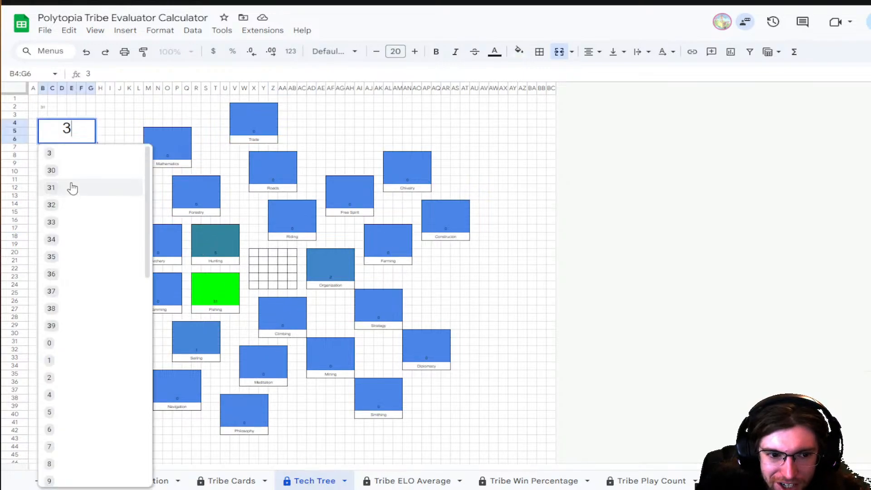
{"action": "left_click", "coordinate": [84, 343]}
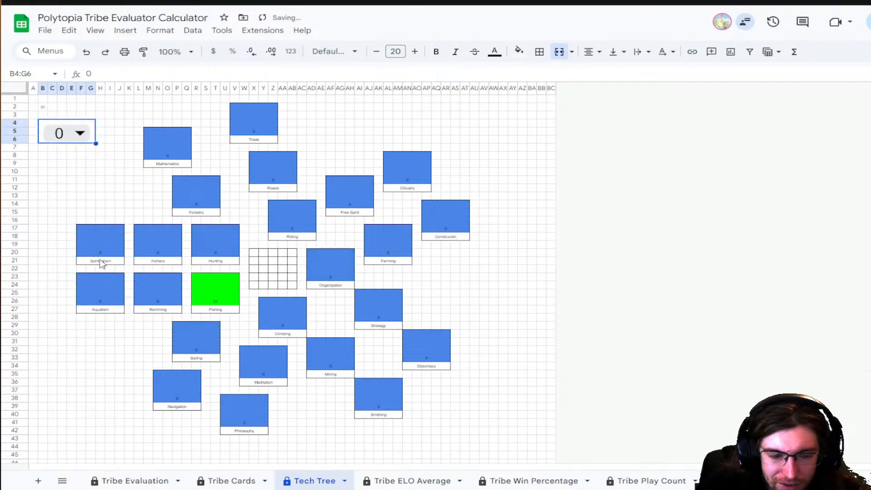
{"action": "left_click", "coordinate": [83, 139]}
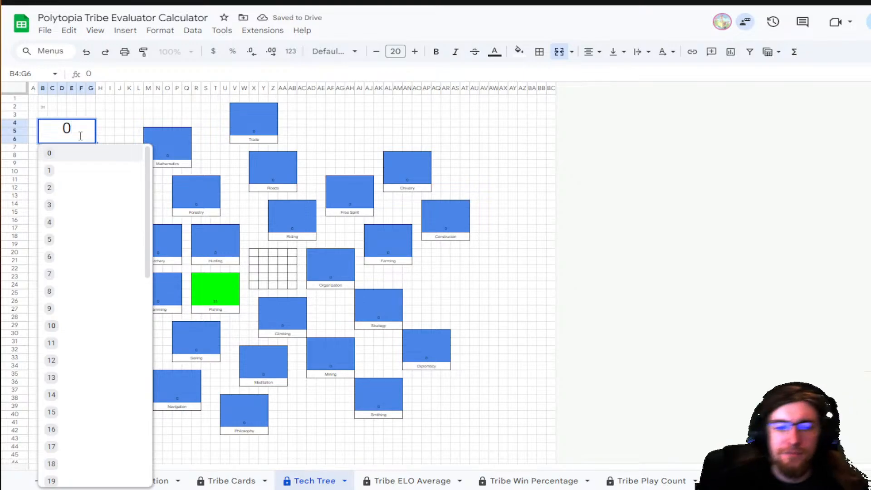
{"action": "left_click", "coordinate": [92, 207]}
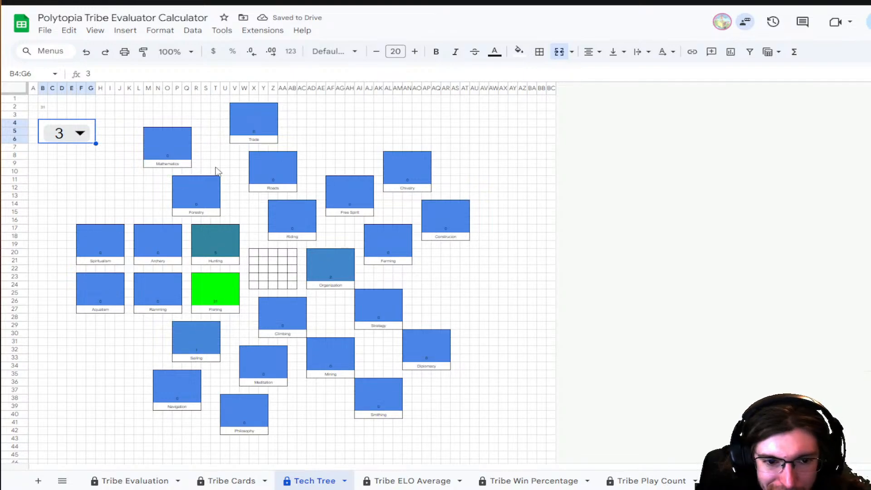
{"action": "left_click", "coordinate": [80, 133]}
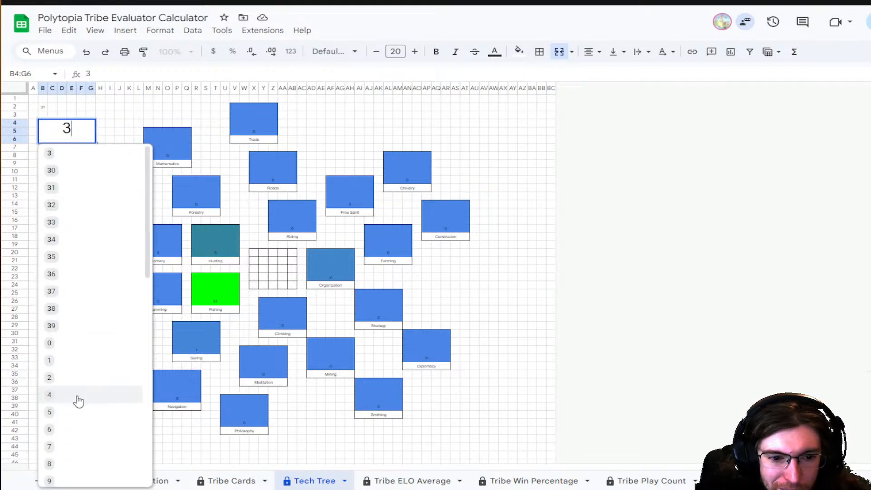
{"action": "left_click", "coordinate": [77, 397]}
{"action": "left_click", "coordinate": [80, 135]}
{"action": "scroll", "coordinate": [78, 276], "scroll_direction": "down", "scroll_amount": 1}
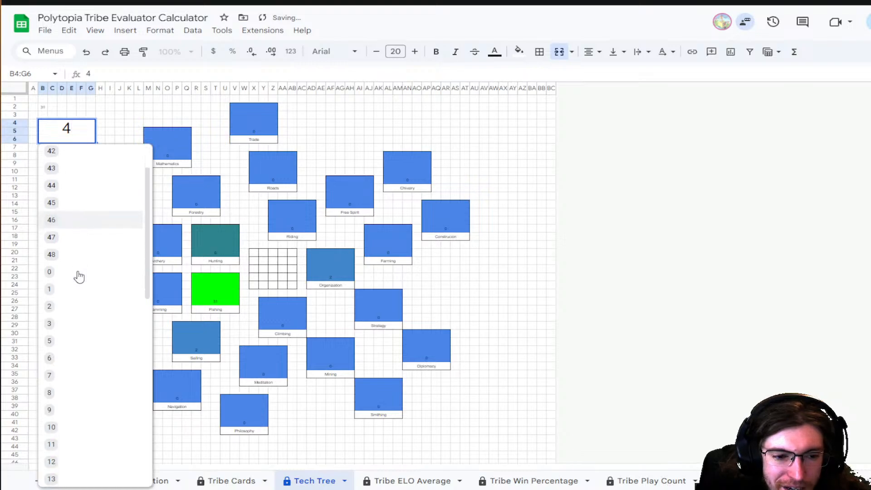
{"action": "left_click", "coordinate": [78, 375]}
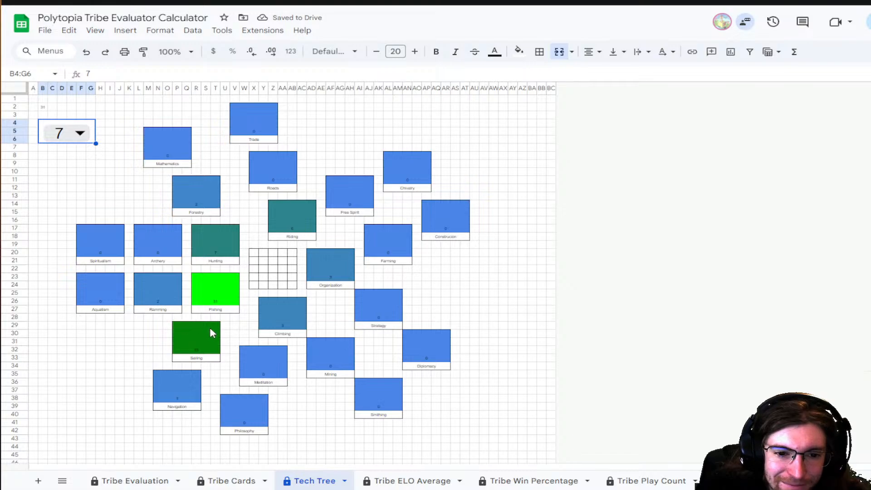
{"action": "left_click", "coordinate": [66, 133]}
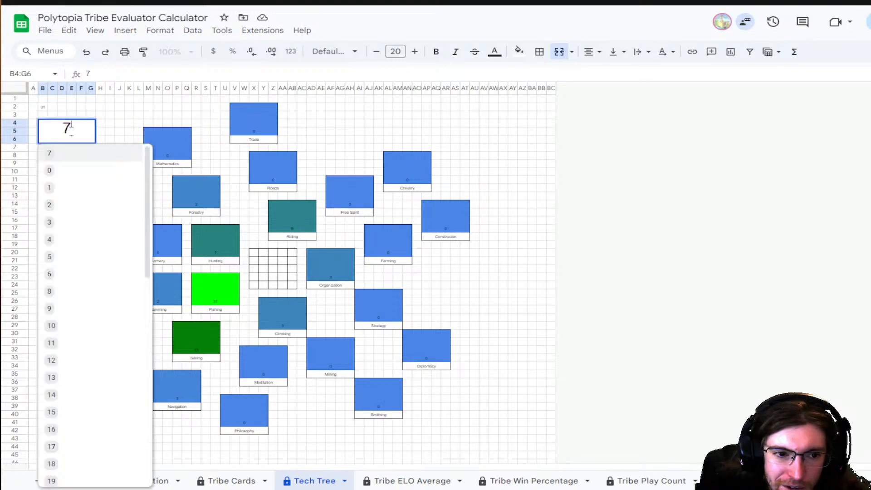
{"action": "left_click", "coordinate": [66, 329]}
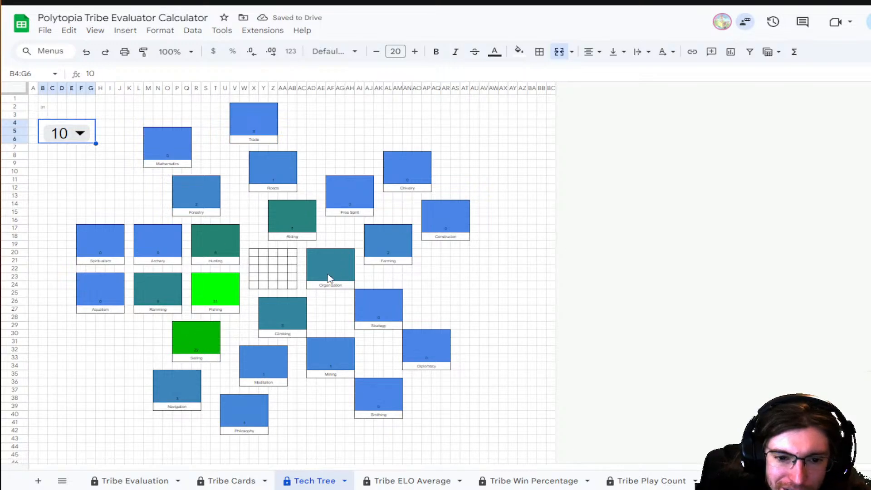
- Inspect the Ramming, Hunting, Riding, Organization and Sailing box formulas, then return to Tribe Evaluation
{"action": "left_click", "coordinate": [173, 286]}
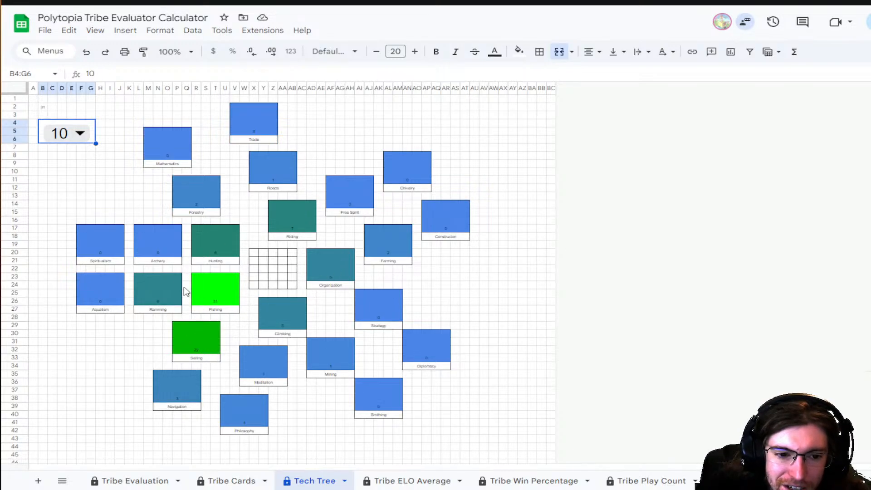
{"action": "left_click", "coordinate": [217, 245]}
{"action": "left_click", "coordinate": [302, 217]}
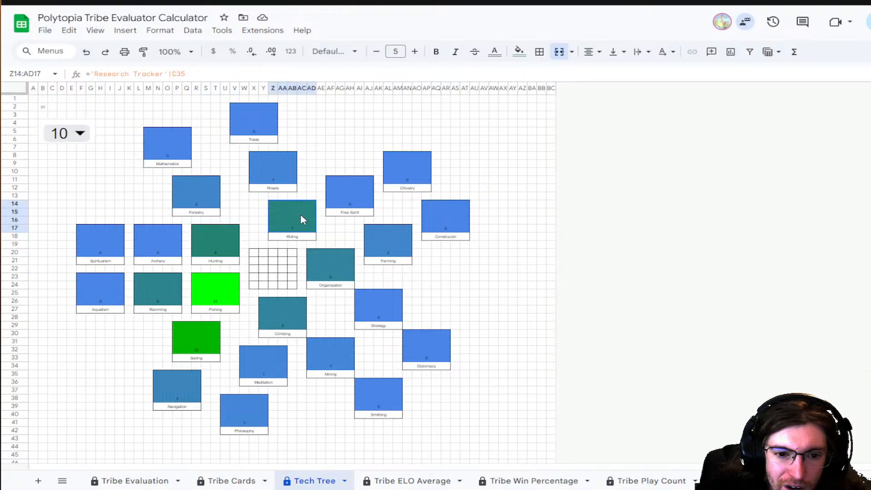
{"action": "left_click", "coordinate": [340, 266]}
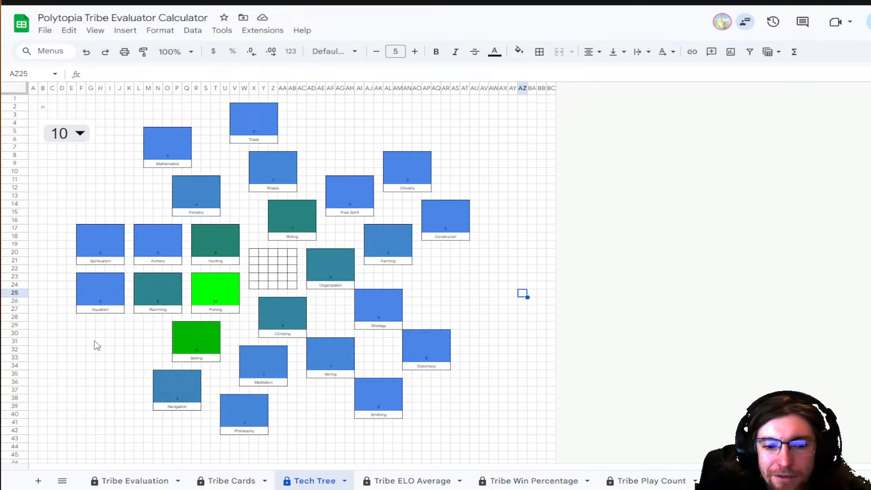
{"action": "left_click", "coordinate": [220, 343]}
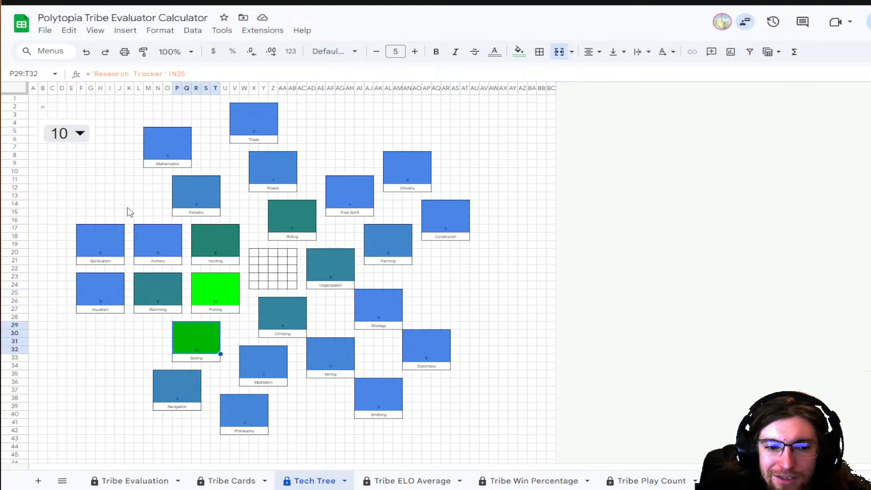
{"action": "left_click", "coordinate": [50, 140]}
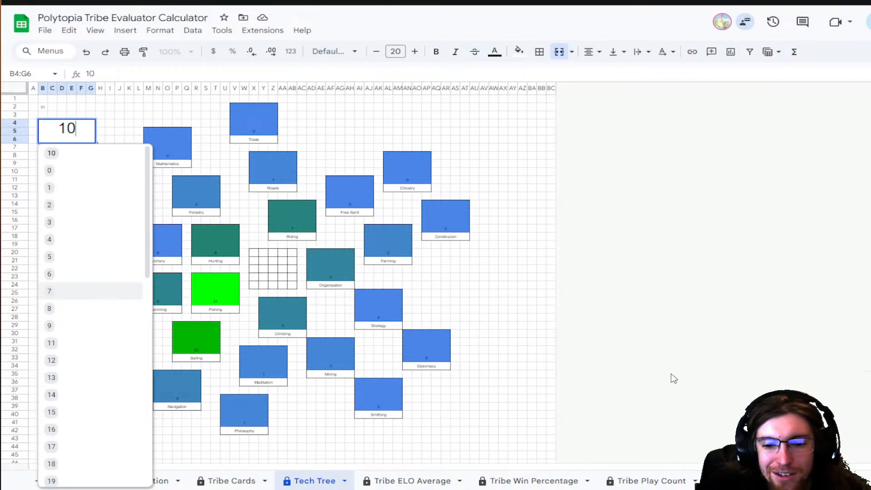
{"action": "left_click", "coordinate": [551, 366]}
{"action": "left_click", "coordinate": [134, 482]}
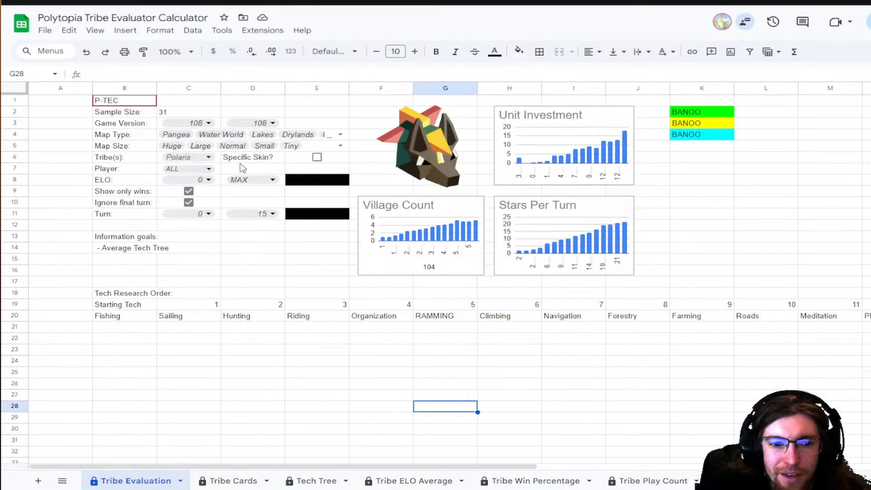
- Uncheck Water World and Archipelago in the Map Type filter, then view Tech Tree
{"action": "left_click", "coordinate": [340, 135]}
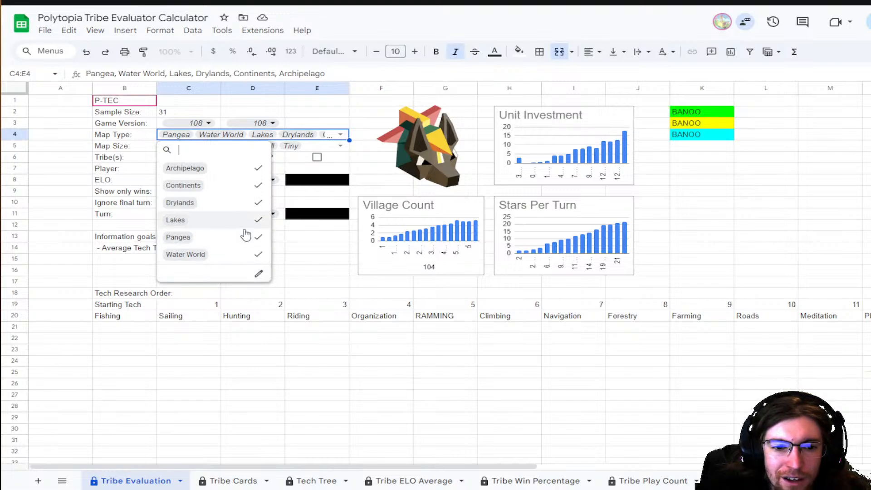
{"action": "left_click", "coordinate": [254, 254]}
{"action": "left_click", "coordinate": [255, 168]}
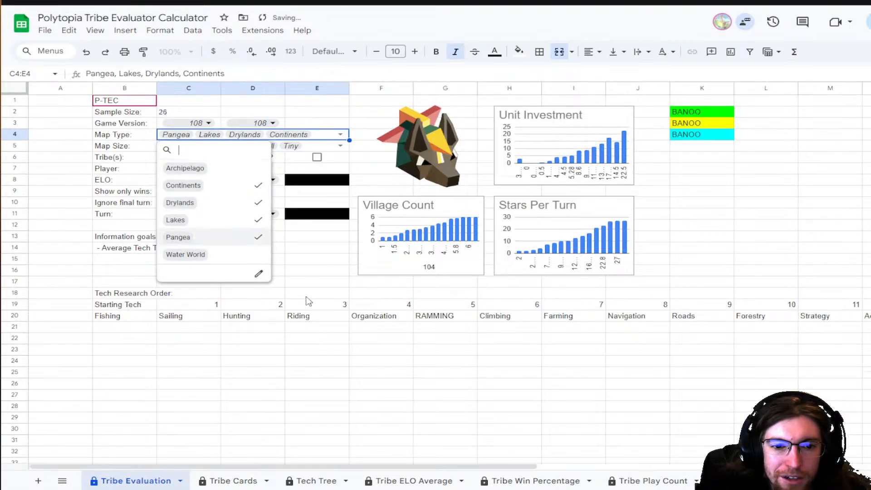
{"action": "left_click", "coordinate": [316, 259]}
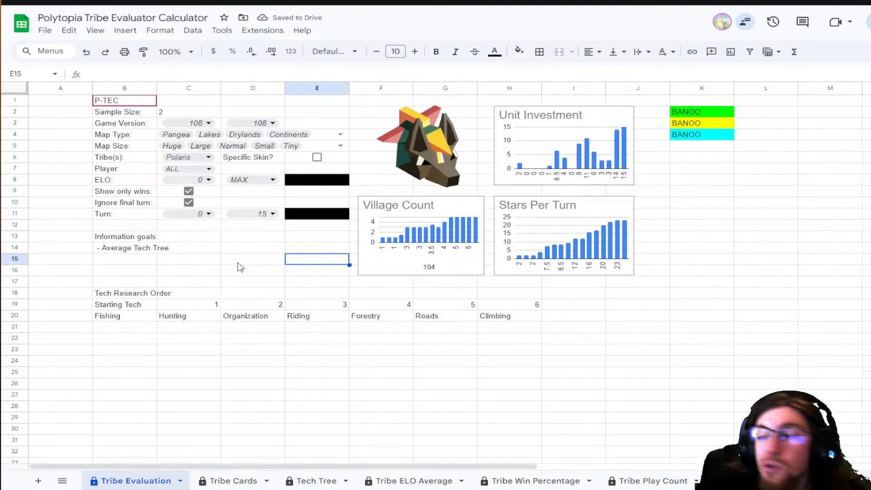
{"action": "left_click", "coordinate": [309, 480]}
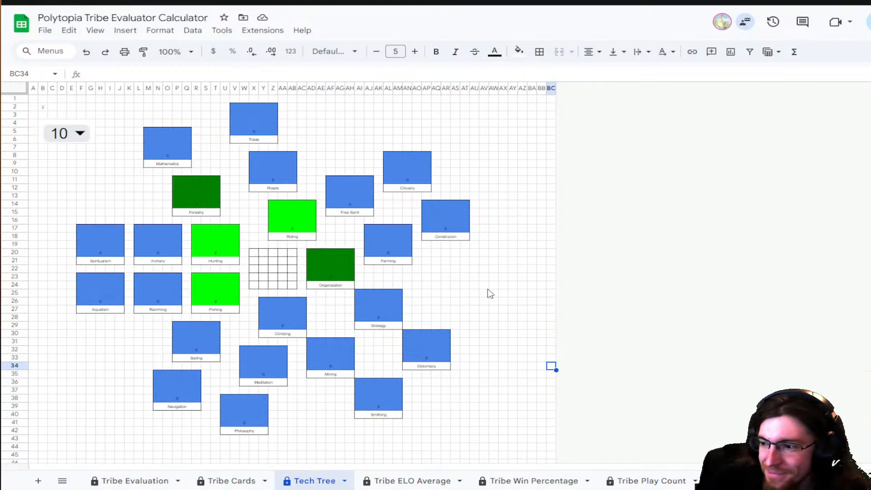
- Uncheck Show only wins on Tribe Evaluation and compare the Tech Tree colours
{"action": "left_click", "coordinate": [134, 480]}
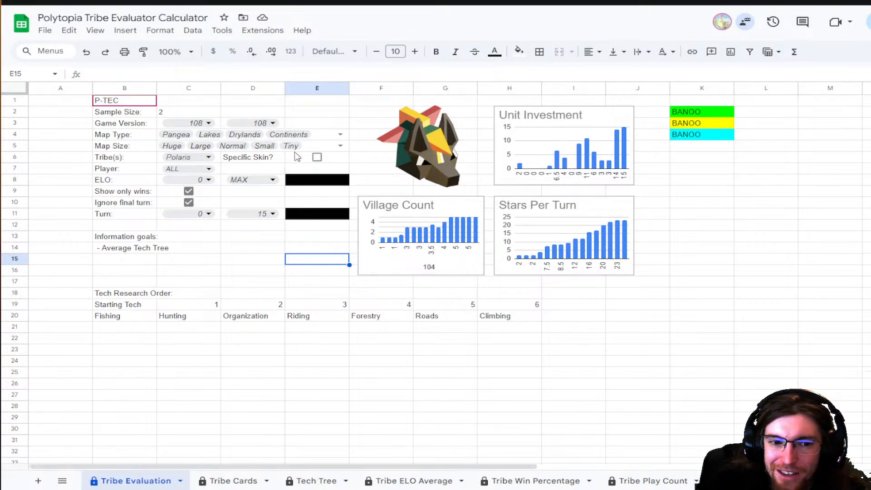
{"action": "left_click", "coordinate": [189, 193]}
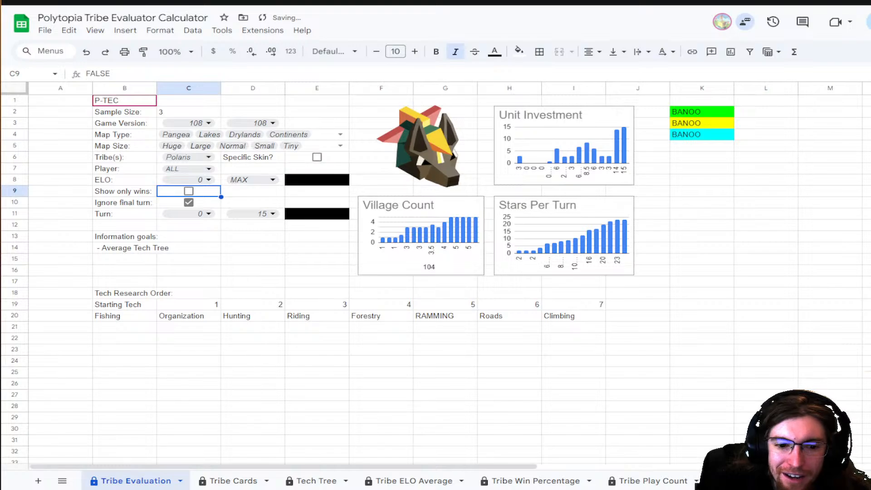
{"action": "left_click", "coordinate": [325, 480]}
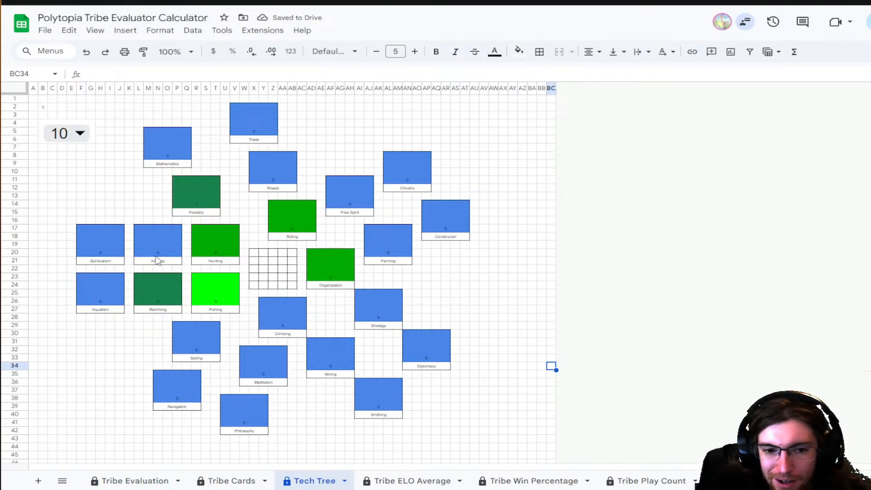
{"action": "left_click", "coordinate": [131, 480]}
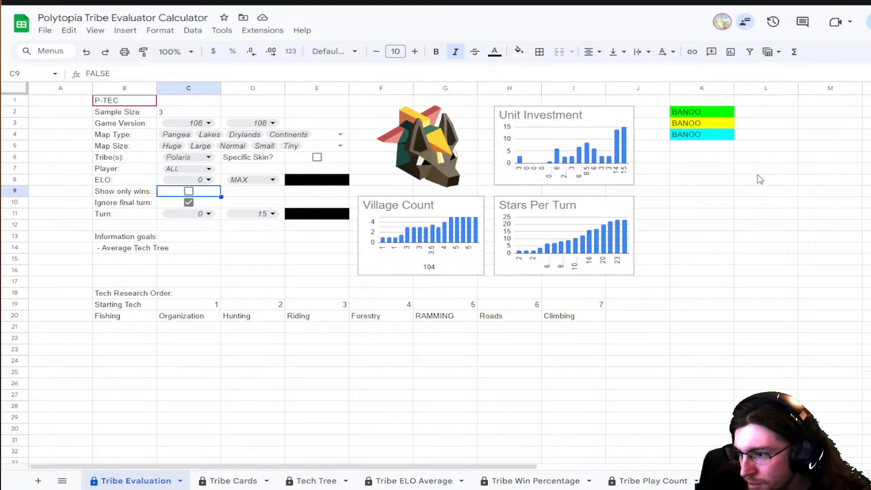
{"action": "left_click", "coordinate": [311, 481]}
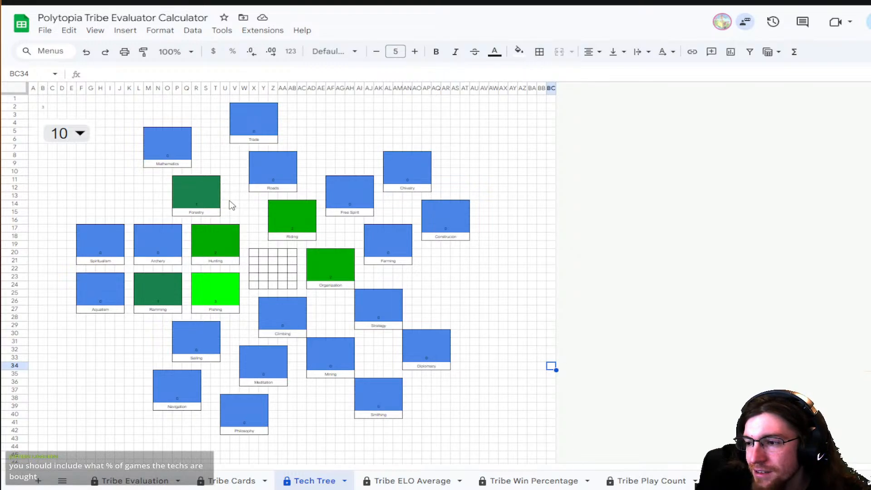
- Set the Tech Tree turn dropdown to 48
{"action": "left_click", "coordinate": [68, 133]}
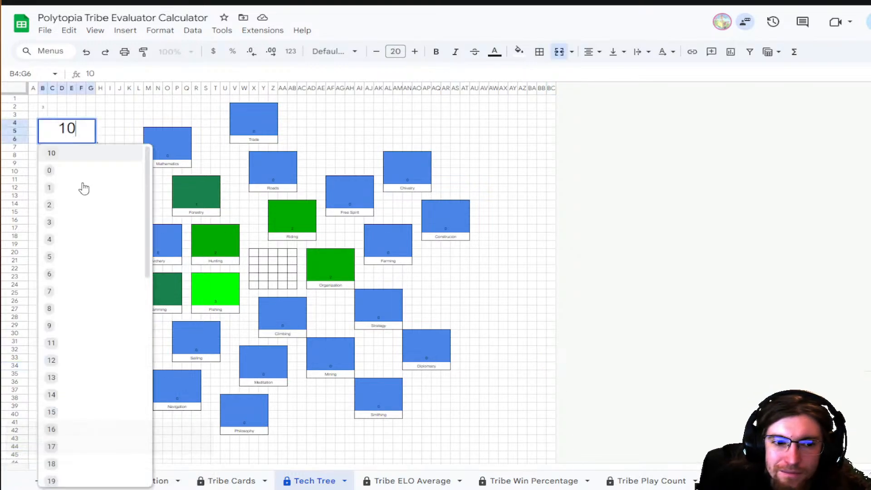
{"action": "scroll", "coordinate": [88, 195], "scroll_direction": "down", "scroll_amount": 5}
{"action": "left_click", "coordinate": [81, 459]}
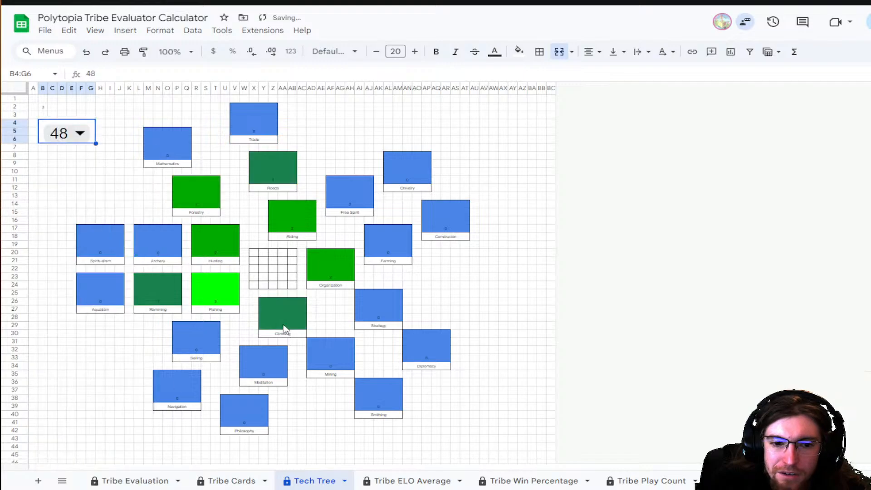
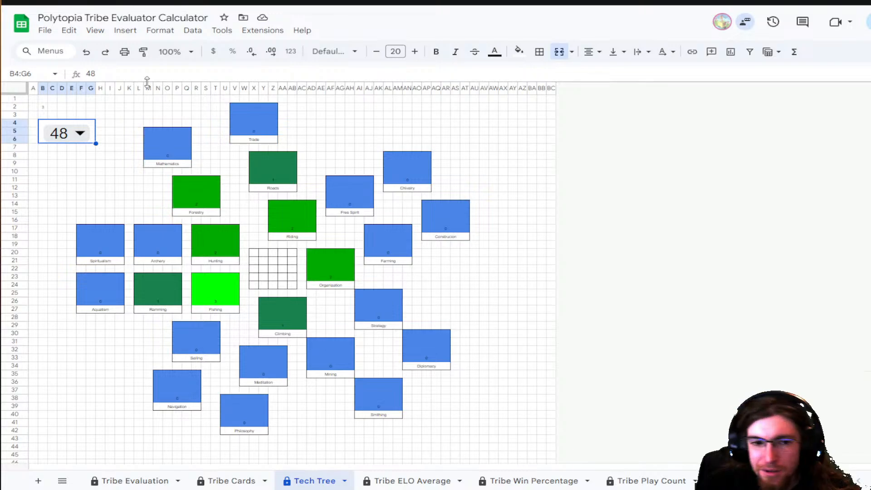
- Divide the Mathematics tile's Research Tracker value by cell B2
{"action": "left_click", "coordinate": [154, 137]}
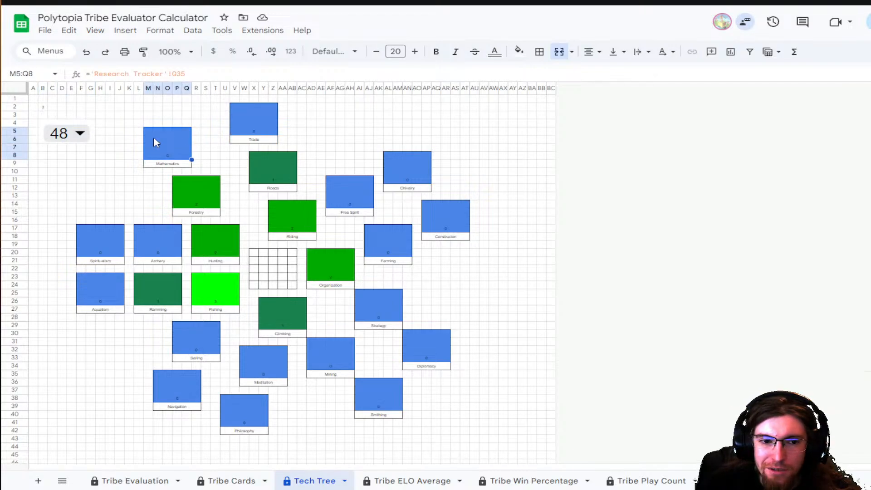
{"action": "left_click", "coordinate": [202, 72]}
{"action": "type", "text": "/"}
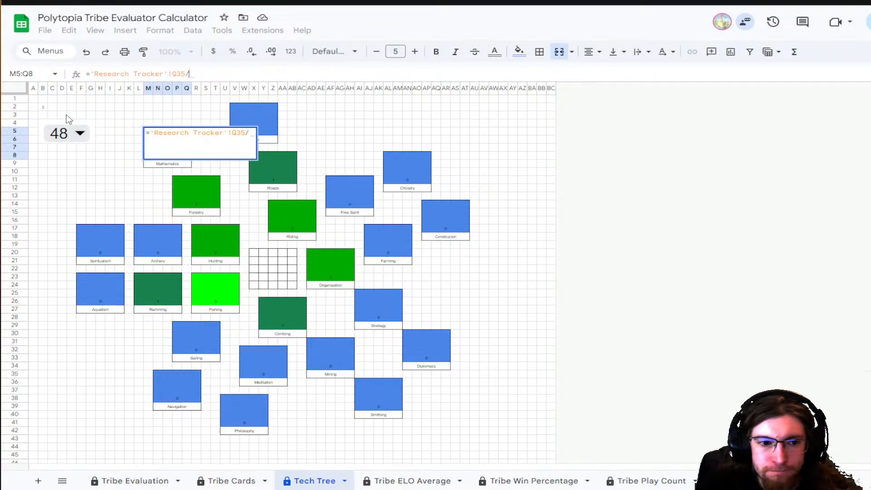
{"action": "left_click", "coordinate": [43, 108]}
{"action": "key", "text": "Return"}
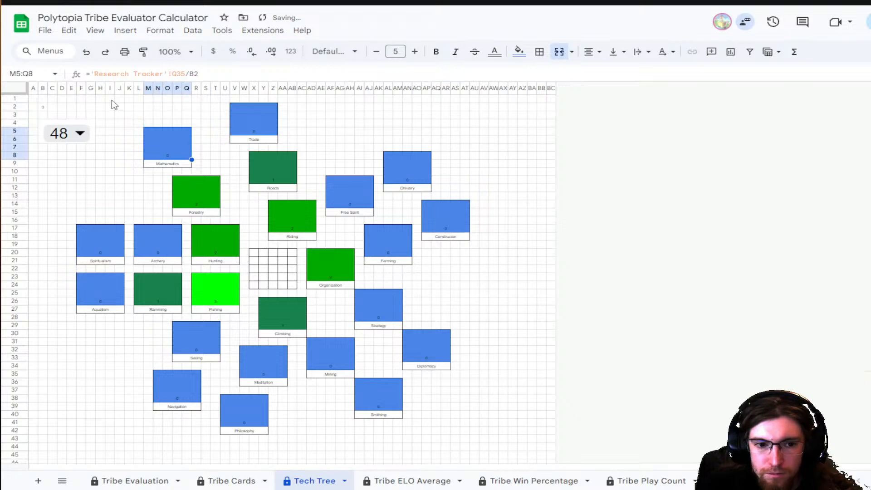
- Remove the stray space and make the Mathematics divisor the absolute reference $B$2
{"action": "left_click", "coordinate": [272, 115]}
{"action": "left_click", "coordinate": [170, 145]}
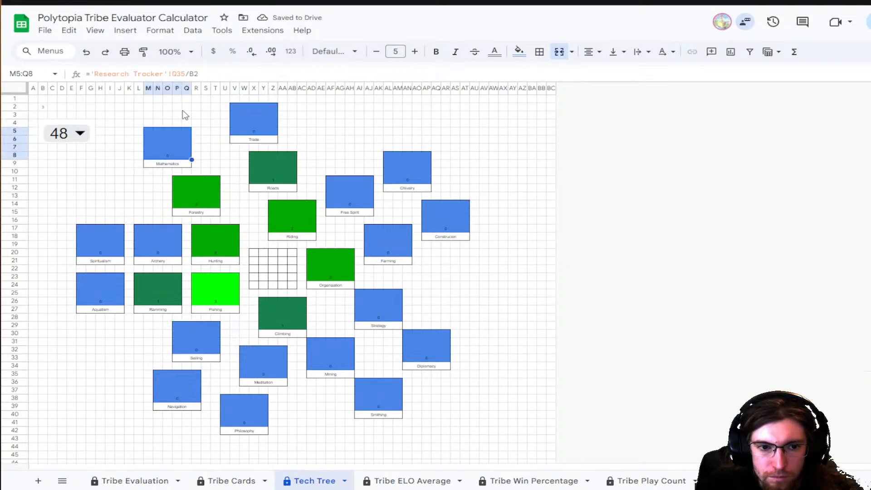
{"action": "left_click", "coordinate": [201, 74]}
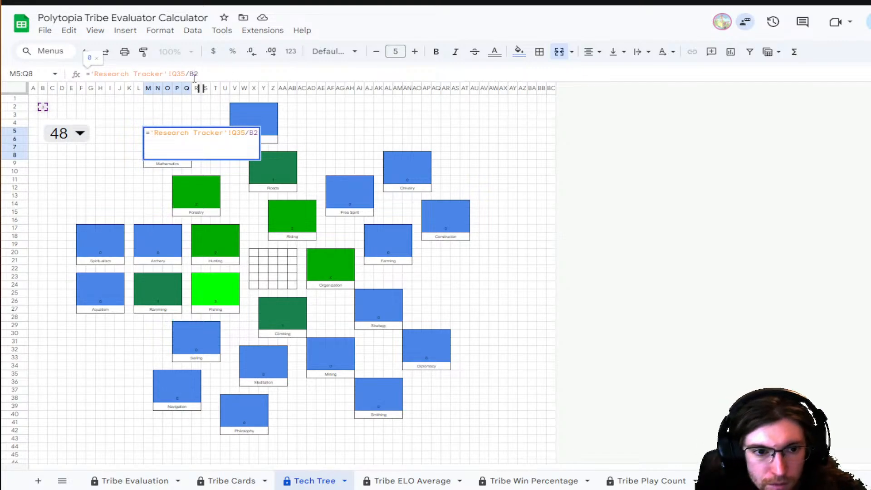
{"action": "left_click", "coordinate": [195, 75]}
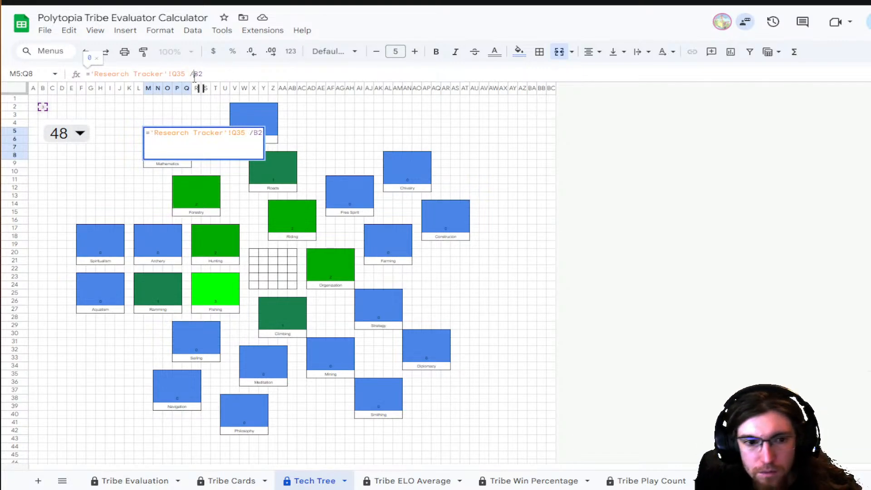
{"action": "key", "text": "BackSpace"}
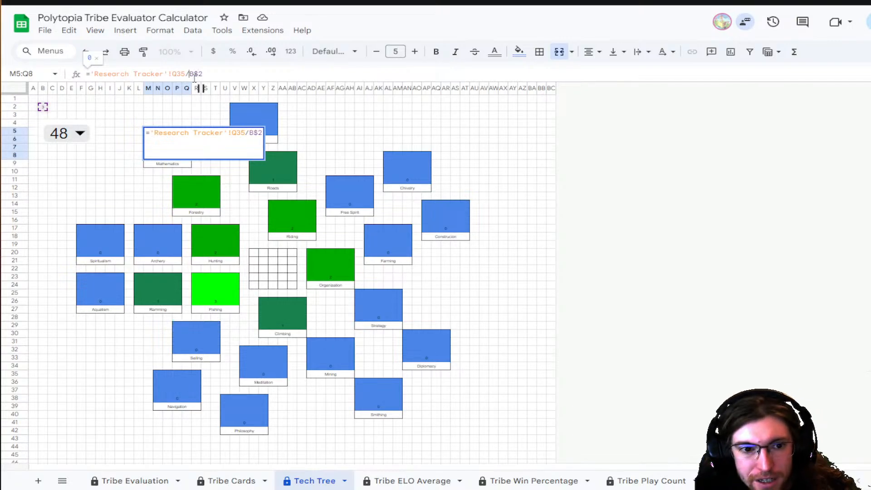
{"action": "key", "text": "F4"}
{"action": "key", "text": "Return"}
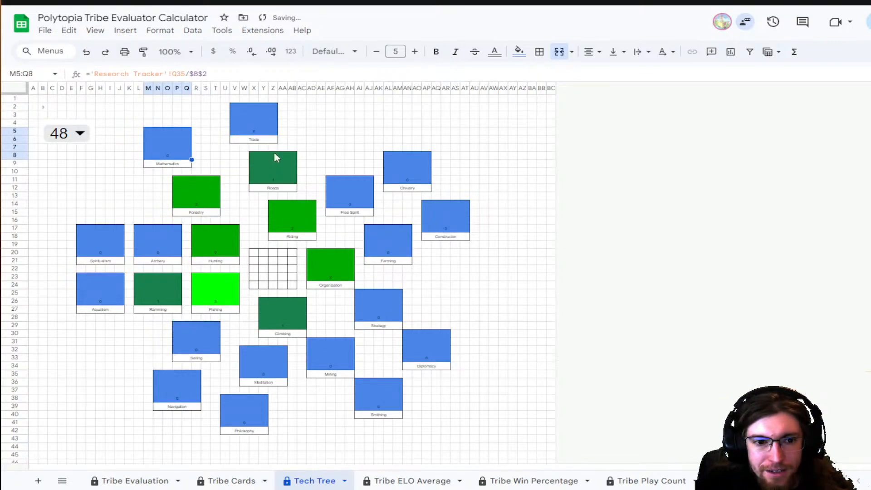
- Paste the Mathematics formula into the Trade tile, then undo that paste
{"action": "left_click", "coordinate": [218, 140]}
{"action": "left_click", "coordinate": [181, 133]}
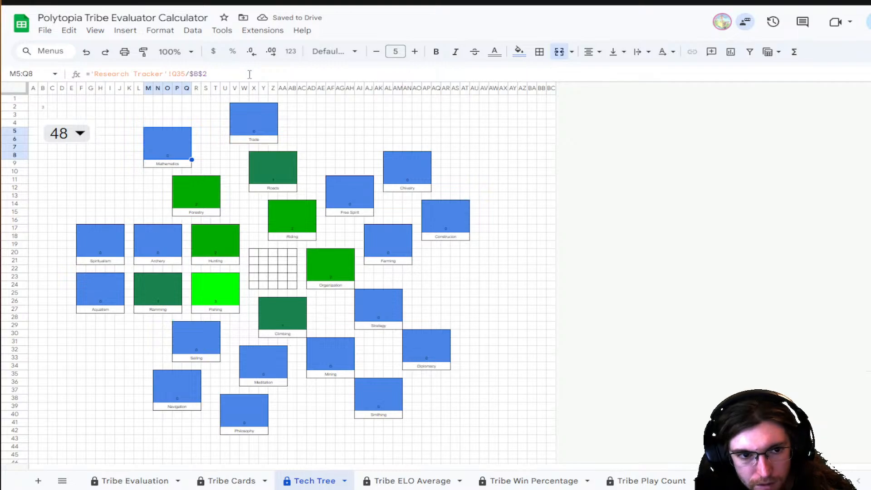
{"action": "key", "text": "ctrl+c"}
{"action": "left_click", "coordinate": [266, 116]}
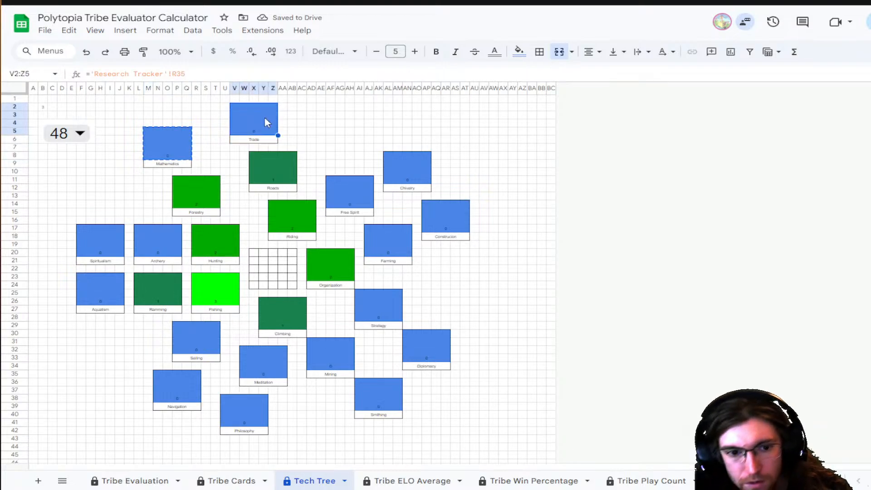
{"action": "key", "text": "ctrl+v"}
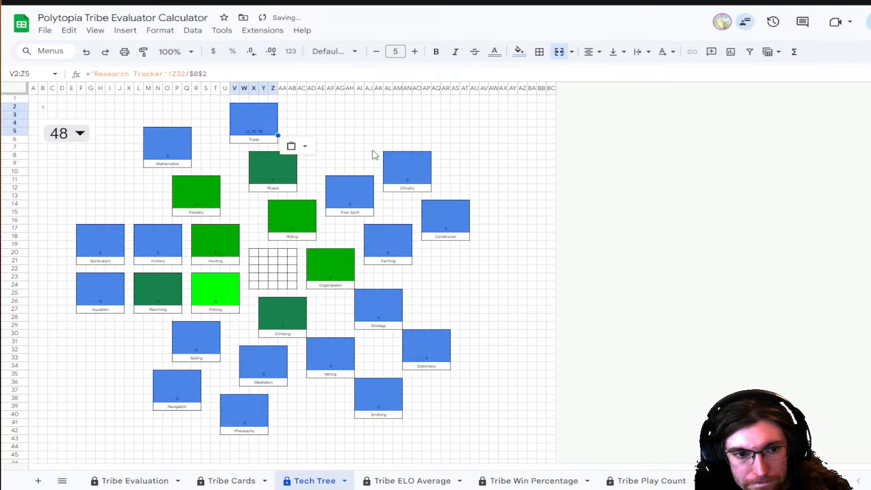
{"action": "key", "text": "ctrl+z"}
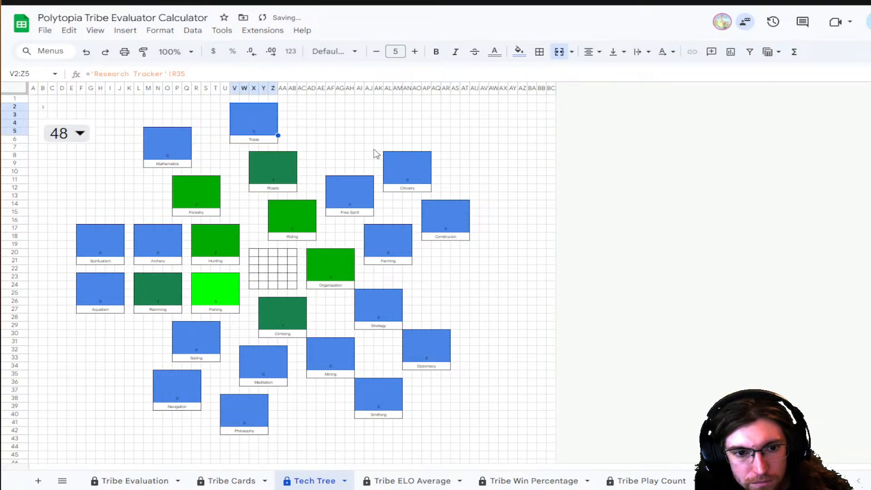
{"action": "left_click", "coordinate": [164, 141]}
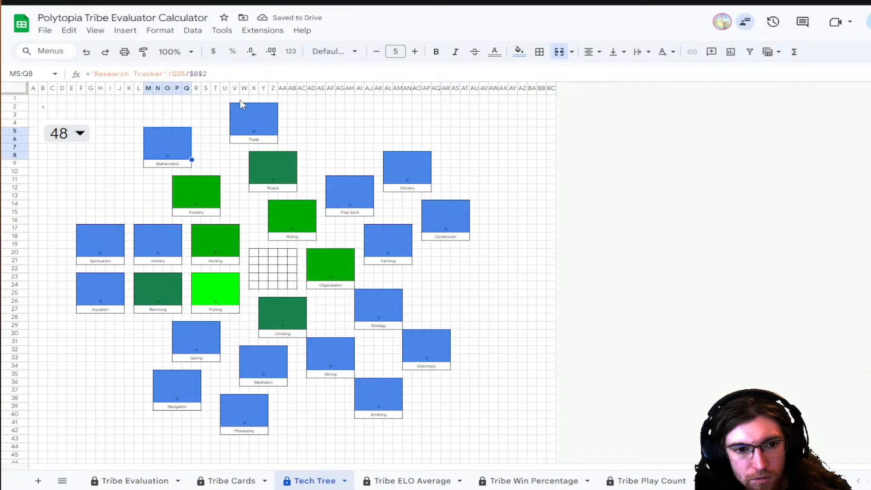
- Copy /$B$2 and append it to the Trade, Roads, Riding, Free Spirit, Chivalry and Construction formulas
{"action": "left_click_drag", "start_coordinate": [187, 73], "coordinate": [338, 80]}
{"action": "key", "text": "ctrl+c"}
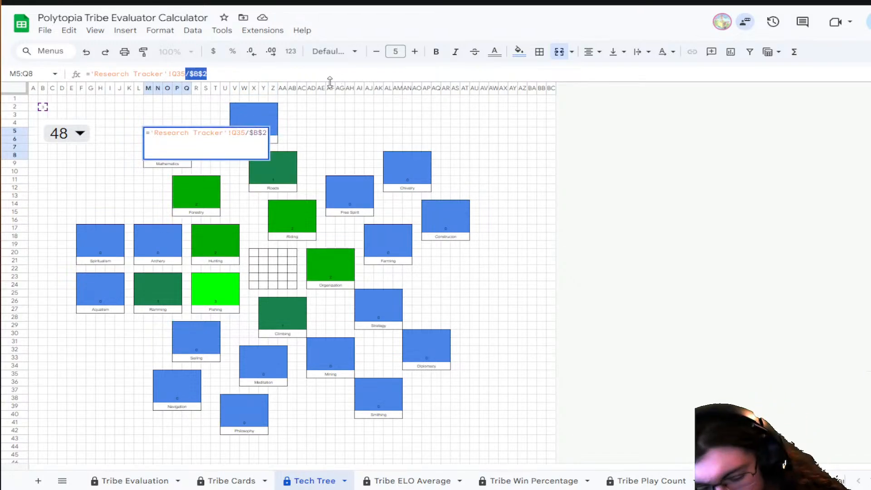
{"action": "left_click", "coordinate": [271, 119]}
{"action": "left_click", "coordinate": [200, 71]}
{"action": "key", "text": "ctrl+v"}
{"action": "left_click", "coordinate": [207, 187]}
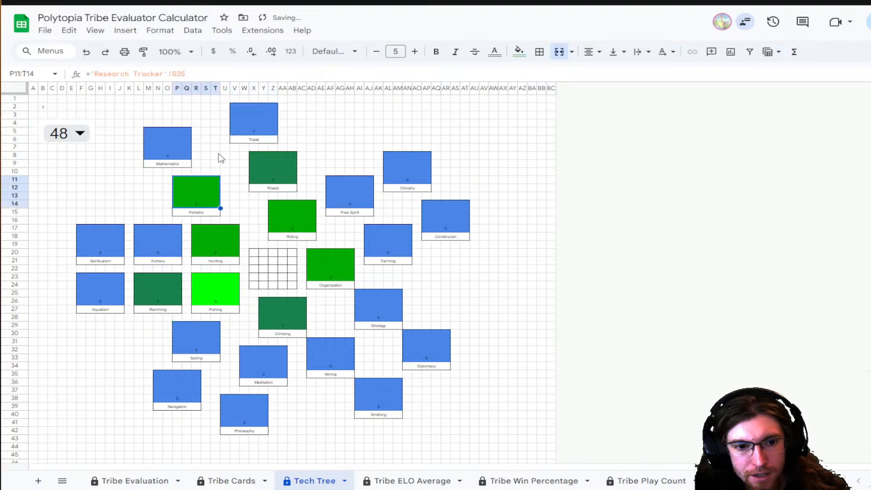
{"action": "left_click", "coordinate": [271, 165]}
{"action": "key", "text": "Return"}
{"action": "key", "text": "ctrl+v"}
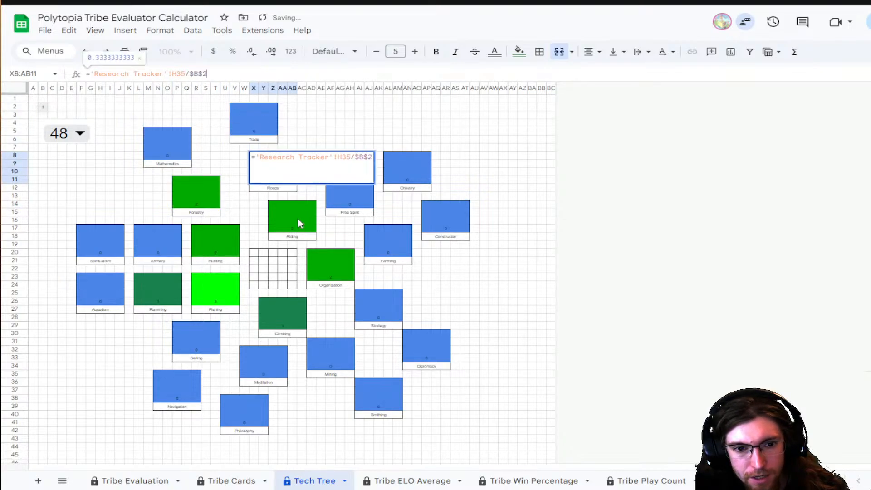
{"action": "left_click", "coordinate": [298, 218]}
{"action": "key", "text": "Return"}
{"action": "key", "text": "ctrl+v"}
{"action": "left_click", "coordinate": [336, 198]}
{"action": "key", "text": "Return"}
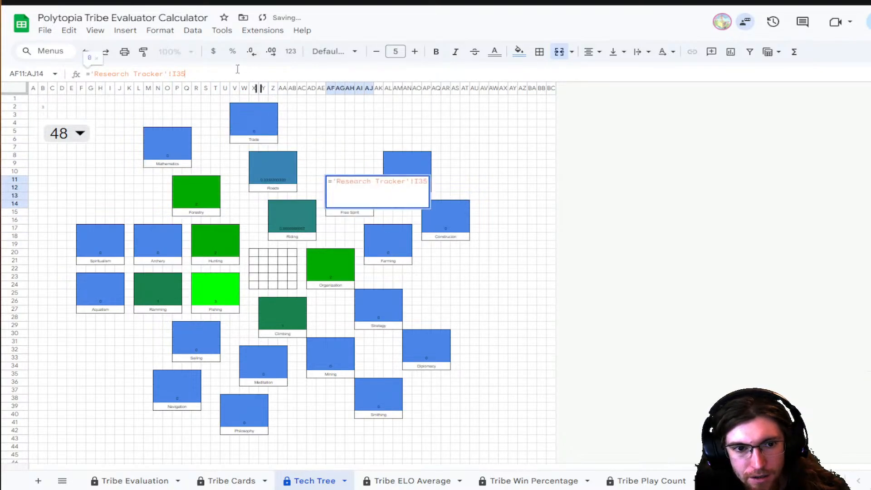
{"action": "key", "text": "ctrl+v"}
{"action": "left_click", "coordinate": [395, 163]}
{"action": "key", "text": "Return"}
{"action": "key", "text": "ctrl+v"}
{"action": "left_click", "coordinate": [431, 224]}
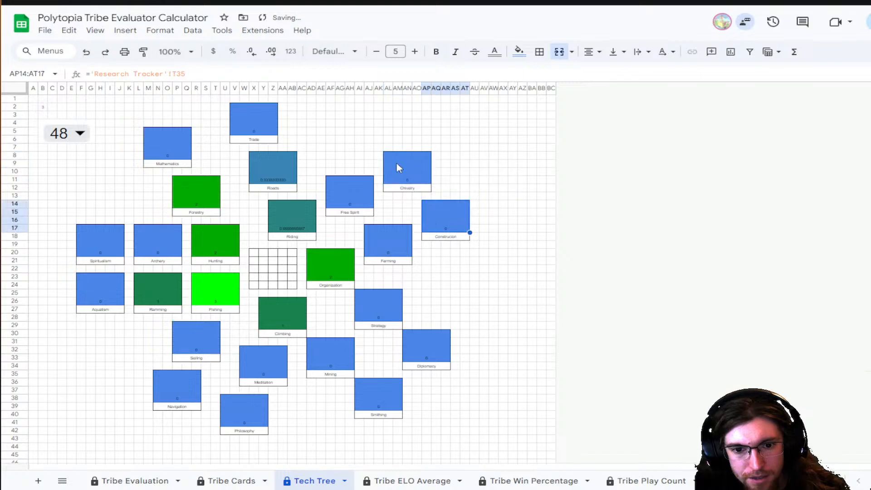
{"action": "key", "text": "Return"}
{"action": "key", "text": "ctrl+v"}
- Append /$B$2 to the Farming, Organization, Strategy, Diplomacy, Smithing and Mining formulas
{"action": "left_click", "coordinate": [396, 245]}
{"action": "left_click", "coordinate": [190, 74]}
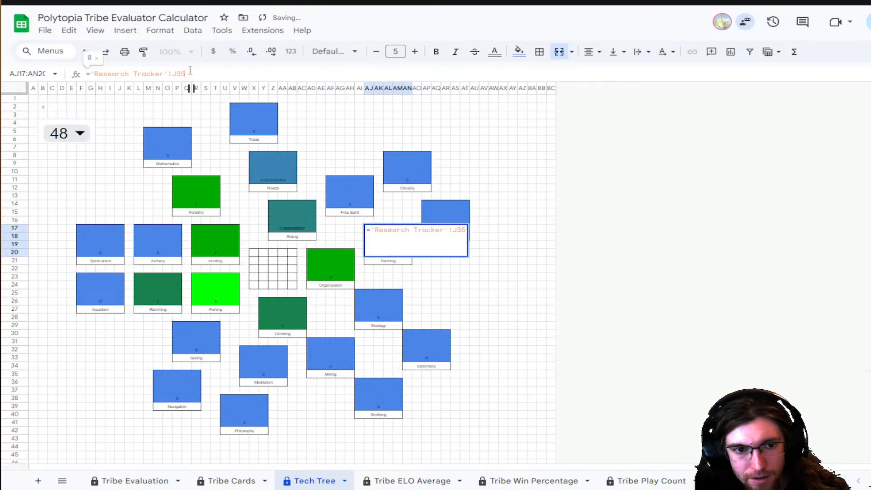
{"action": "key", "text": "ctrl+v"}
{"action": "left_click", "coordinate": [325, 276]}
{"action": "left_click", "coordinate": [186, 74]}
{"action": "key", "text": "ctrl+v"}
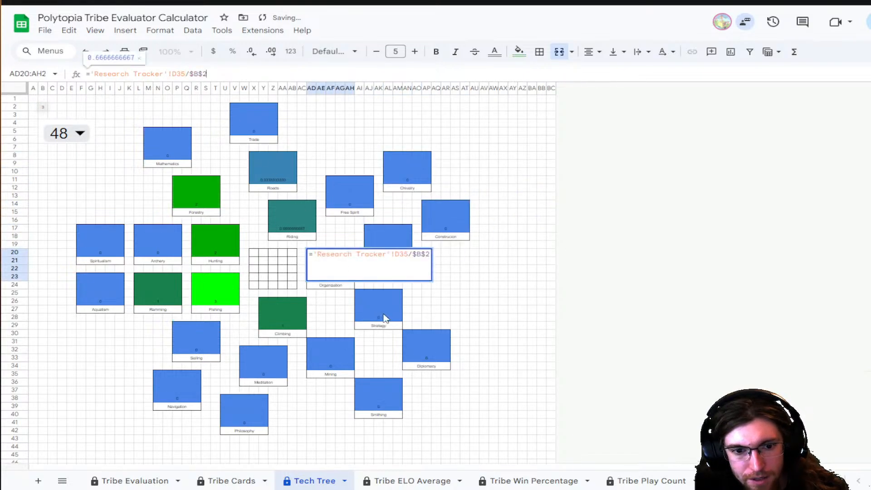
{"action": "left_click", "coordinate": [366, 309]}
{"action": "left_click", "coordinate": [217, 74]}
{"action": "key", "text": "ctrl+v"}
{"action": "left_click", "coordinate": [424, 347]}
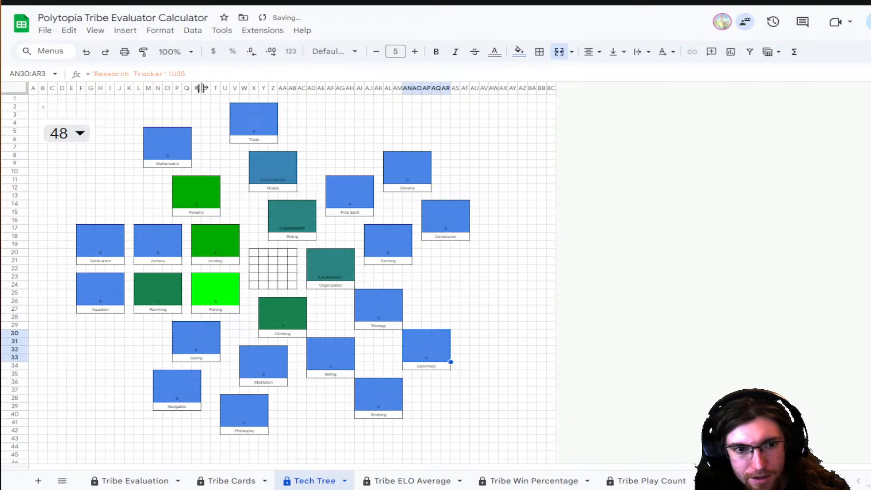
{"action": "left_click", "coordinate": [202, 74]}
{"action": "key", "text": "ctrl+v"}
{"action": "left_click", "coordinate": [389, 391]}
{"action": "left_click", "coordinate": [238, 74]}
{"action": "key", "text": "ctrl+v"}
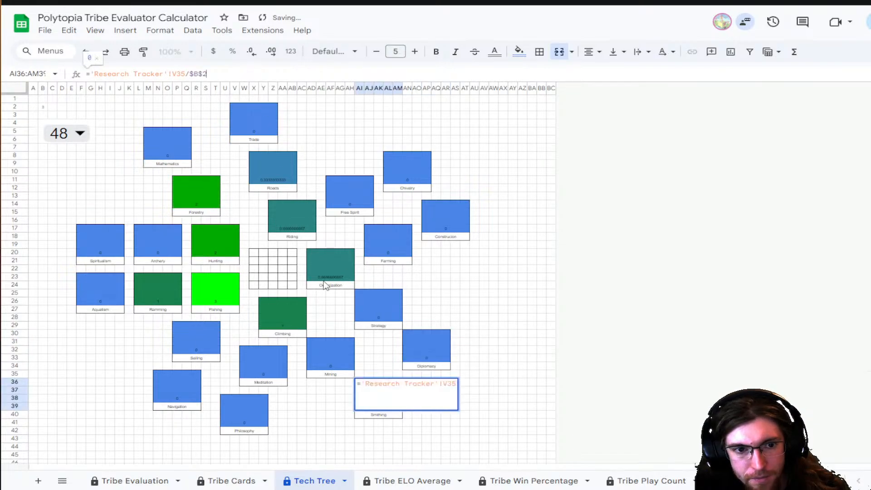
{"action": "left_click", "coordinate": [331, 357]}
{"action": "left_click", "coordinate": [243, 74]}
{"action": "key", "text": "ctrl+v"}
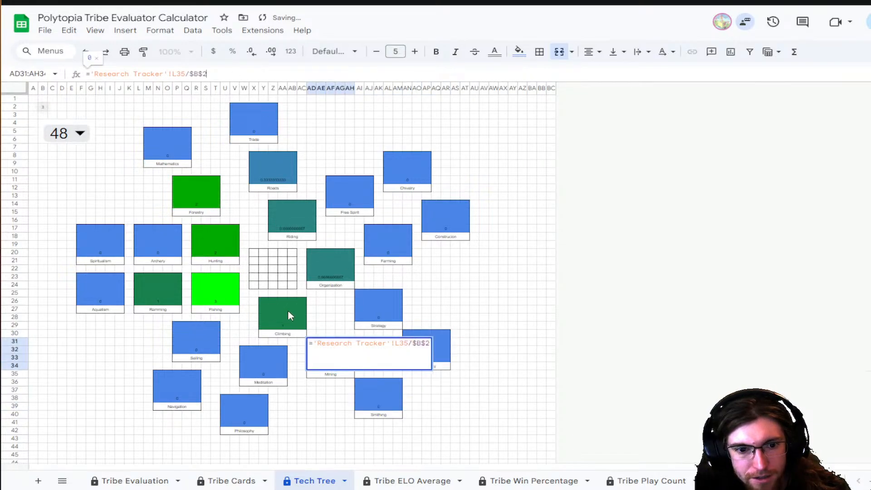
- Append /$B$2 to the Climbing, Meditation, Philosophy, Navigation, Sailing, Fishing and Ramming formulas
{"action": "left_click", "coordinate": [287, 309]}
{"action": "left_click", "coordinate": [252, 73]}
{"action": "key", "text": "ctrl+v"}
{"action": "left_click", "coordinate": [255, 363]}
{"action": "left_click", "coordinate": [224, 74]}
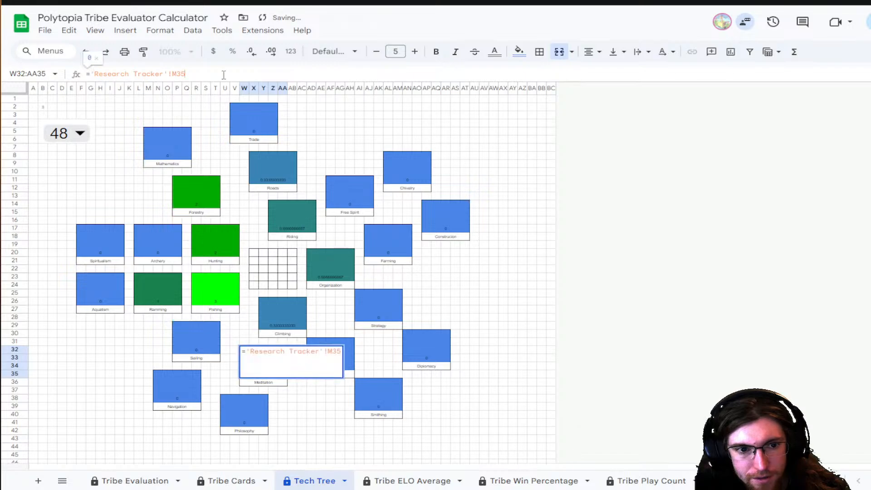
{"action": "key", "text": "ctrl+v"}
{"action": "left_click", "coordinate": [254, 415]}
{"action": "left_click", "coordinate": [212, 74]}
{"action": "key", "text": "ctrl+v"}
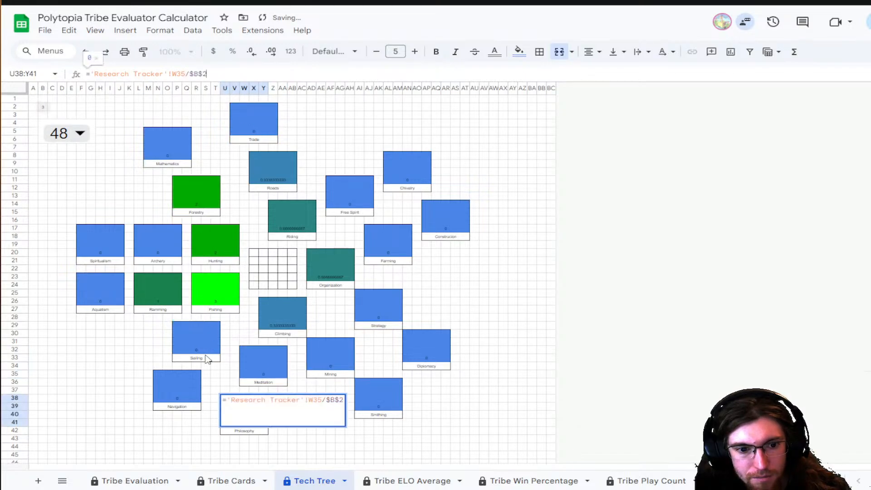
{"action": "left_click", "coordinate": [190, 391]}
{"action": "left_click", "coordinate": [221, 71]}
{"action": "key", "text": "ctrl+v"}
{"action": "left_click", "coordinate": [196, 336]}
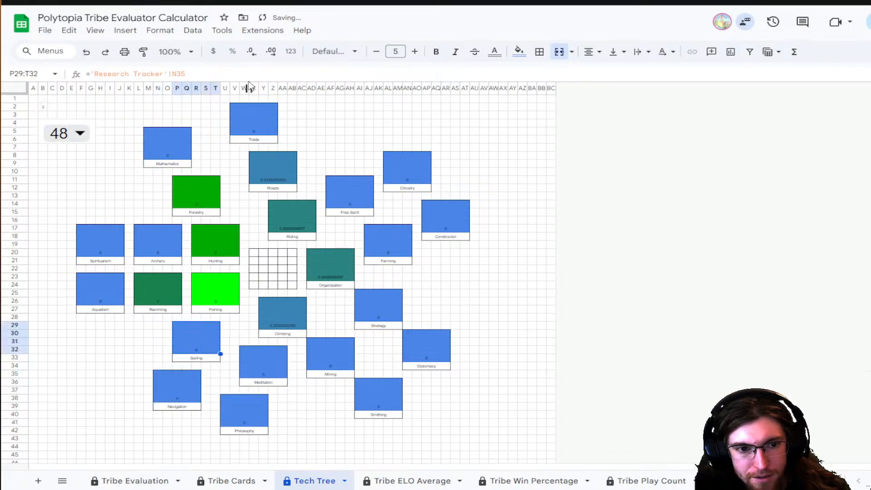
{"action": "left_click", "coordinate": [242, 73]}
{"action": "key", "text": "ctrl+v"}
{"action": "left_click", "coordinate": [214, 282]}
{"action": "left_click", "coordinate": [242, 73]}
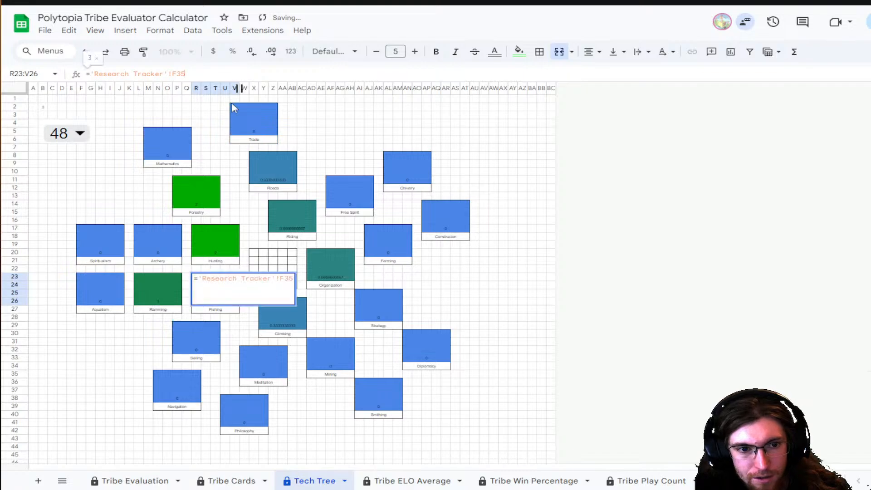
{"action": "key", "text": "ctrl+v"}
{"action": "left_click", "coordinate": [157, 284]}
{"action": "left_click", "coordinate": [198, 71]}
{"action": "key", "text": "ctrl+v"}
- Append /$B$2 to the Aquatism, Spiritualism, Hunting, Archery and Forestry formulas, then check Mathematics and Trade
{"action": "left_click", "coordinate": [99, 285]}
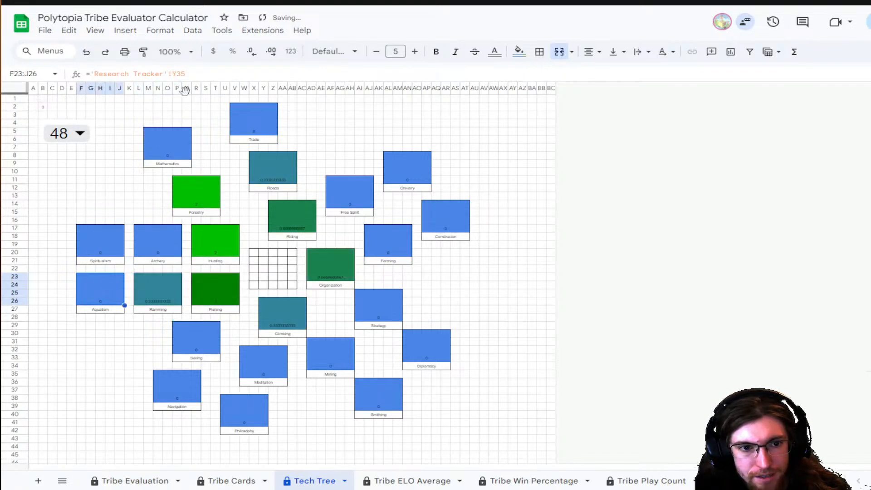
{"action": "left_click", "coordinate": [191, 74]}
{"action": "key", "text": "ctrl+v"}
{"action": "left_click", "coordinate": [107, 233]}
{"action": "left_click", "coordinate": [210, 74]}
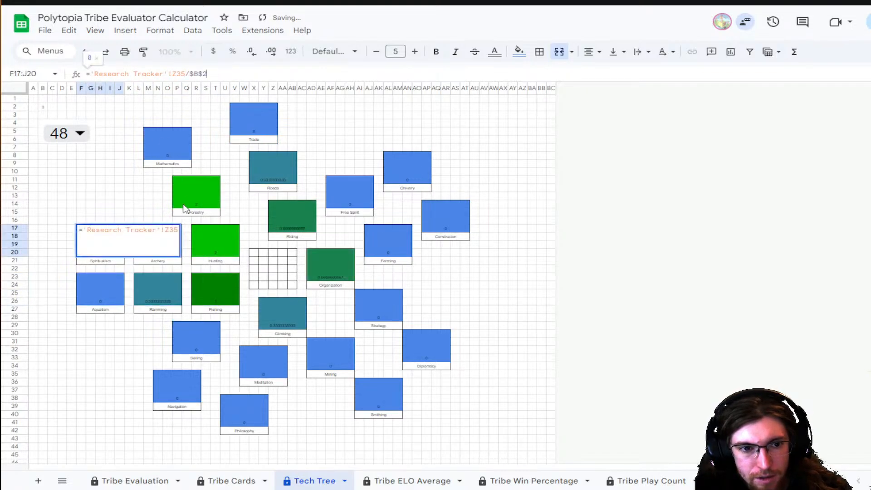
{"action": "key", "text": "ctrl+v"}
{"action": "left_click", "coordinate": [231, 237]}
{"action": "left_click", "coordinate": [230, 73]}
{"action": "key", "text": "ctrl+v"}
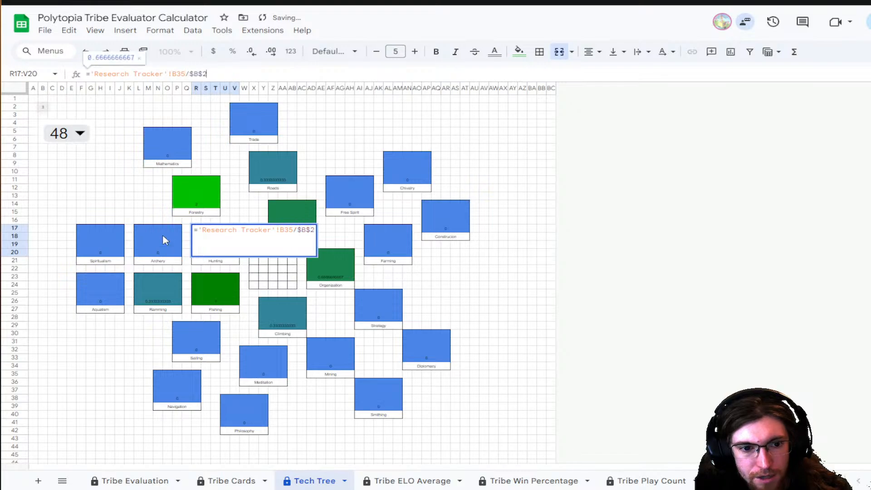
{"action": "left_click", "coordinate": [162, 235]}
{"action": "left_click", "coordinate": [191, 73]}
{"action": "key", "text": "ctrl+v"}
{"action": "left_click", "coordinate": [202, 203]}
{"action": "left_click", "coordinate": [204, 73]}
{"action": "key", "text": "ctrl+v"}
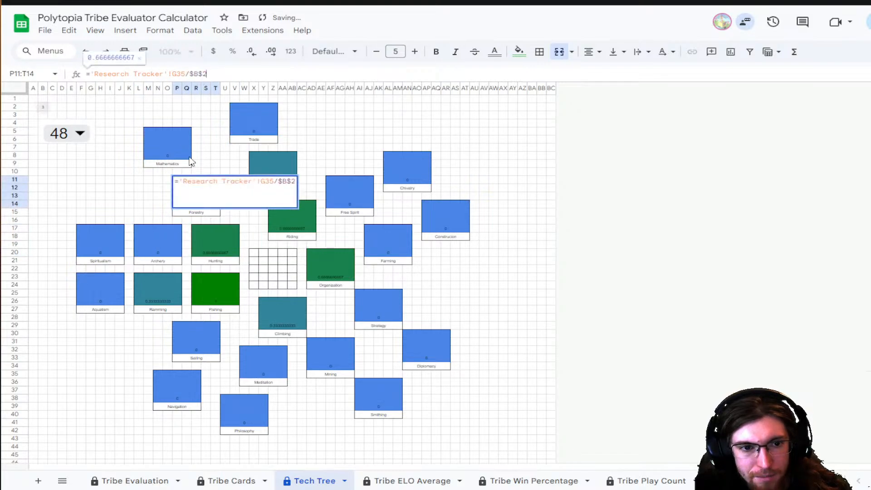
{"action": "left_click", "coordinate": [172, 153]}
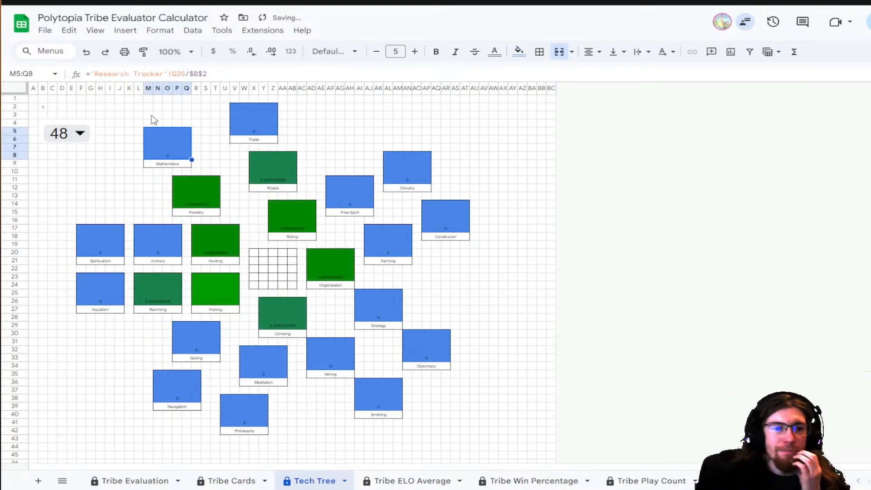
{"action": "left_click", "coordinate": [250, 131]}
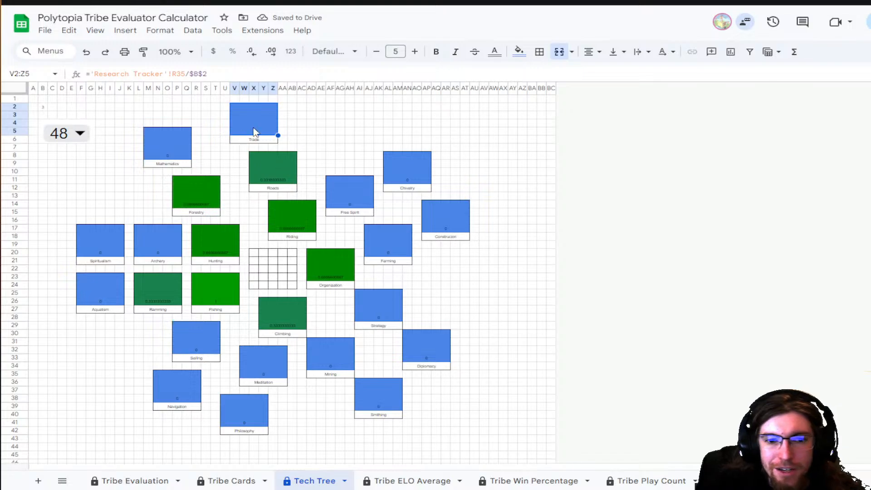
- Set the conditional-formatting colour scale rule's maxpoint to 1
{"action": "left_click", "coordinate": [164, 31]}
{"action": "left_click", "coordinate": [228, 233]}
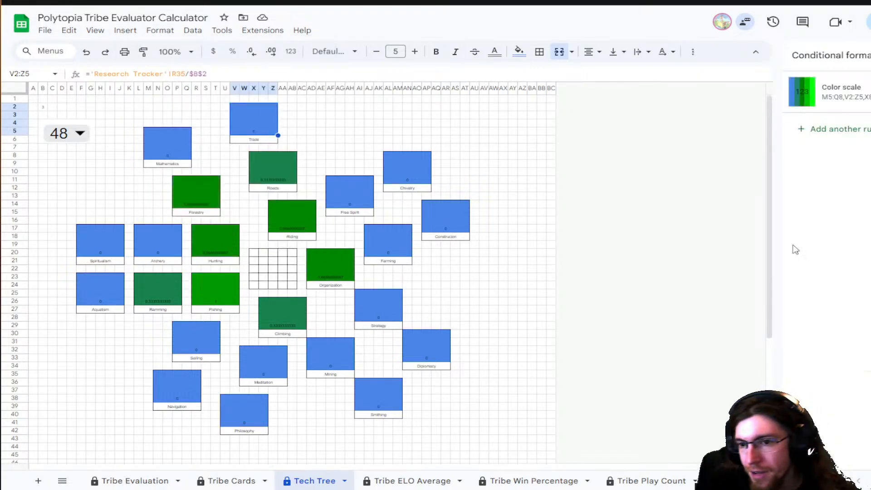
{"action": "left_click", "coordinate": [855, 101]}
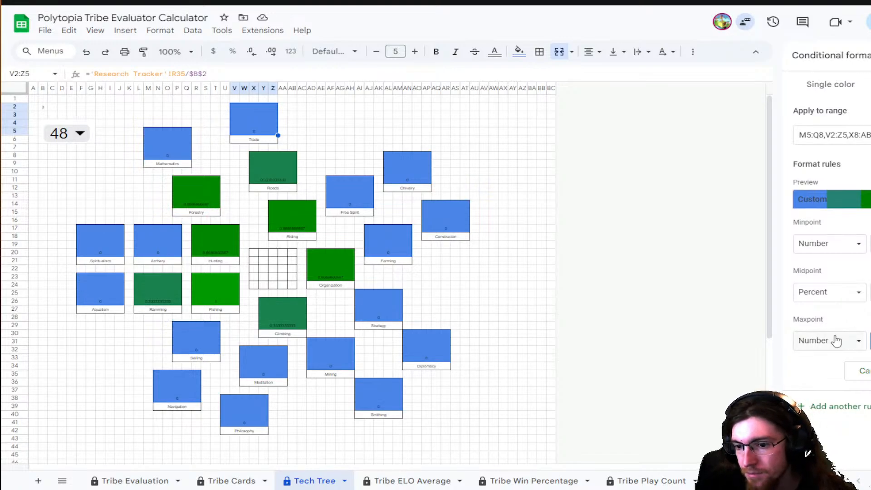
{"action": "type", "text": "1"}
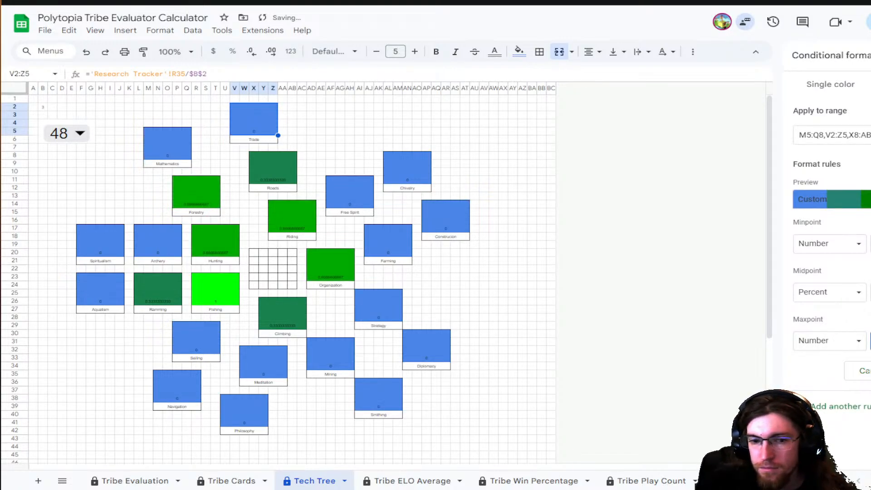
{"action": "left_click", "coordinate": [870, 371]}
- Check the recalculated value of every tech block, from Mathematics through Construction
{"action": "left_click", "coordinate": [571, 228]}
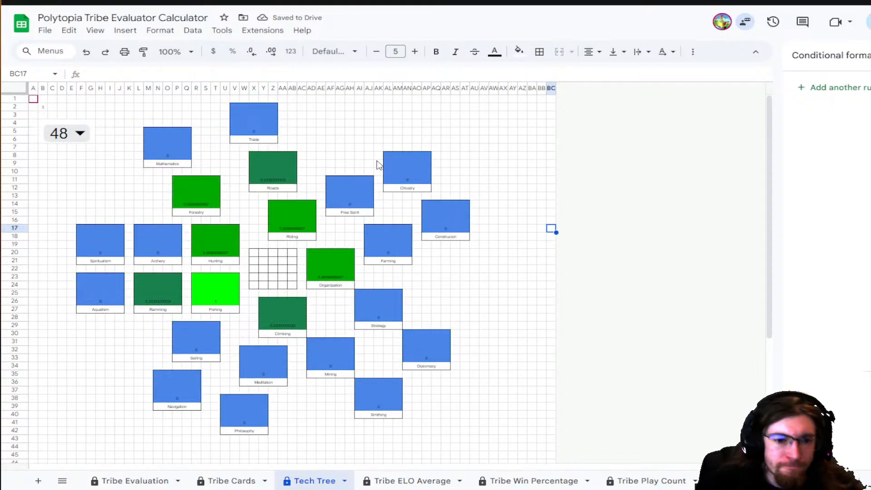
{"action": "left_click", "coordinate": [166, 140]}
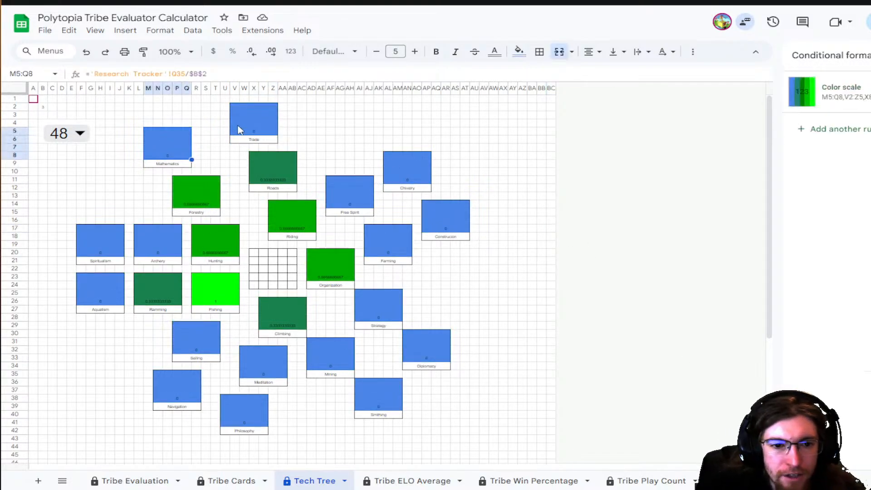
{"action": "left_click", "coordinate": [262, 120]}
{"action": "left_click", "coordinate": [272, 180]}
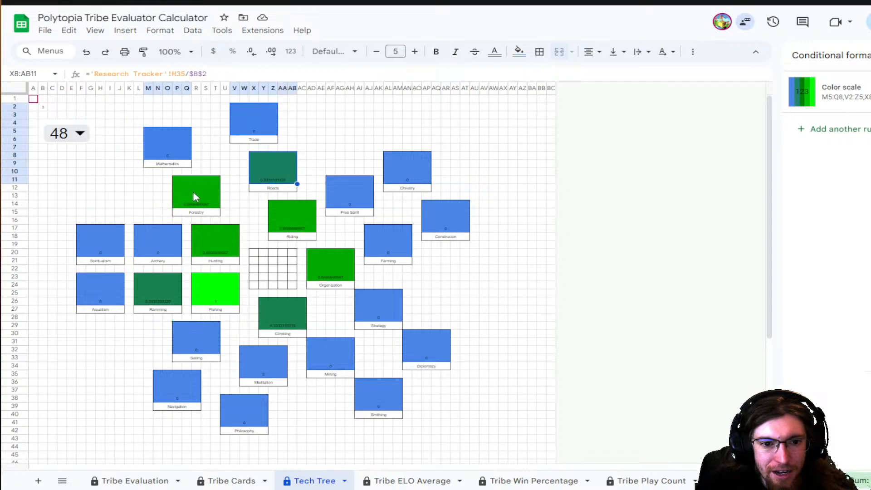
{"action": "left_click", "coordinate": [195, 193]}
{"action": "left_click", "coordinate": [428, 182]}
{"action": "left_click", "coordinate": [354, 206]}
{"action": "left_click", "coordinate": [290, 218]}
{"action": "left_click", "coordinate": [216, 241]}
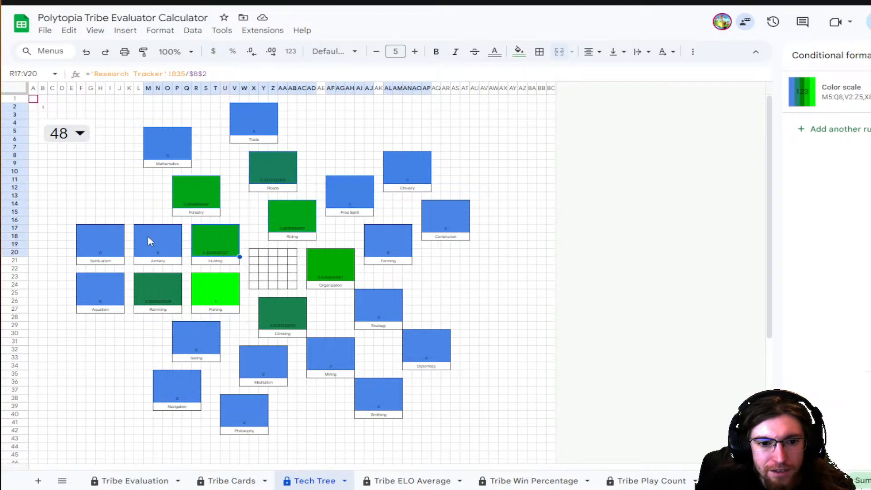
{"action": "left_click", "coordinate": [150, 241]}
{"action": "left_click", "coordinate": [101, 245]}
{"action": "left_click", "coordinate": [114, 296]}
{"action": "left_click", "coordinate": [156, 293]}
{"action": "left_click", "coordinate": [216, 288]}
{"action": "left_click", "coordinate": [196, 334]}
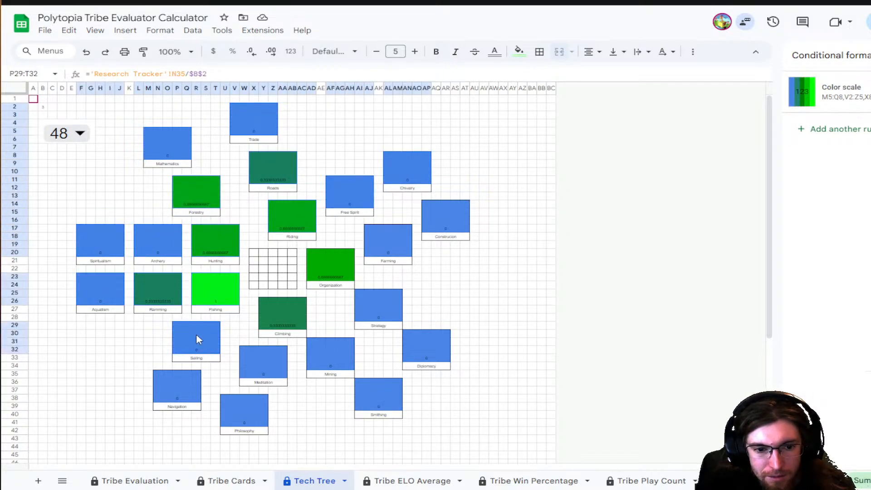
{"action": "left_click", "coordinate": [182, 386]}
{"action": "left_click", "coordinate": [268, 402]}
{"action": "left_click", "coordinate": [275, 370]}
{"action": "left_click", "coordinate": [283, 317]}
{"action": "left_click", "coordinate": [331, 357]}
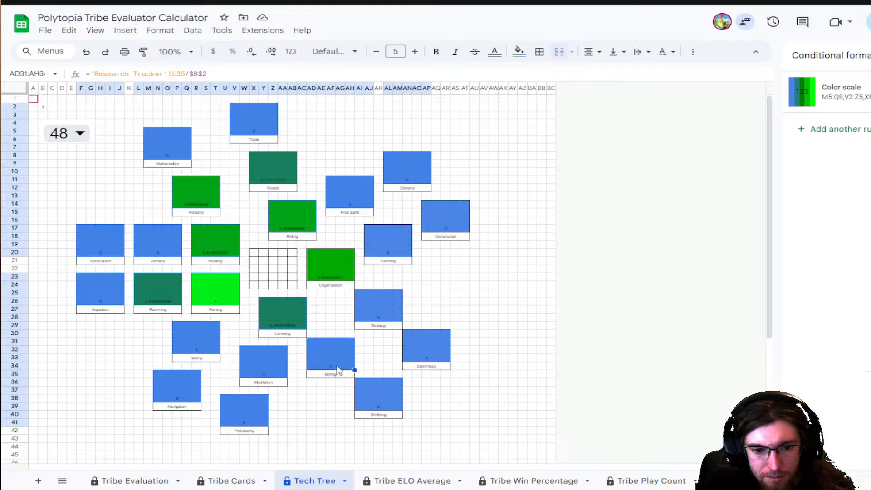
{"action": "left_click", "coordinate": [379, 395]}
{"action": "left_click", "coordinate": [426, 363]}
{"action": "left_click", "coordinate": [344, 274]}
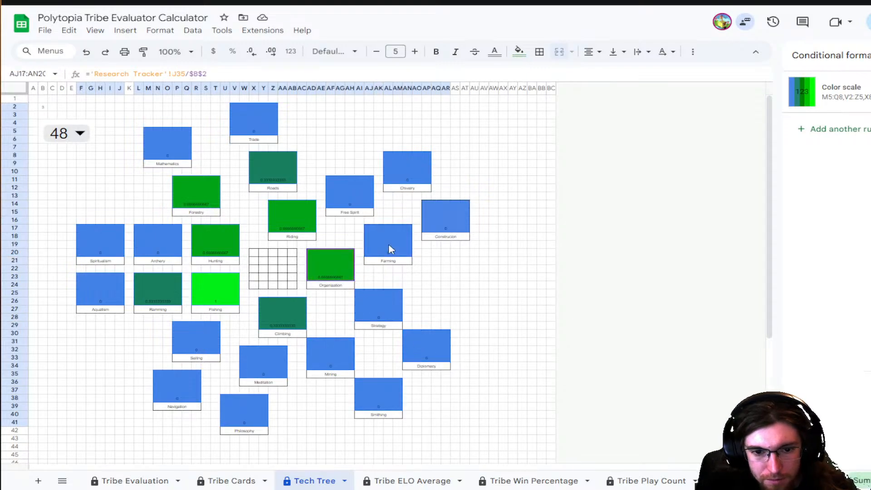
{"action": "left_click", "coordinate": [450, 217]}
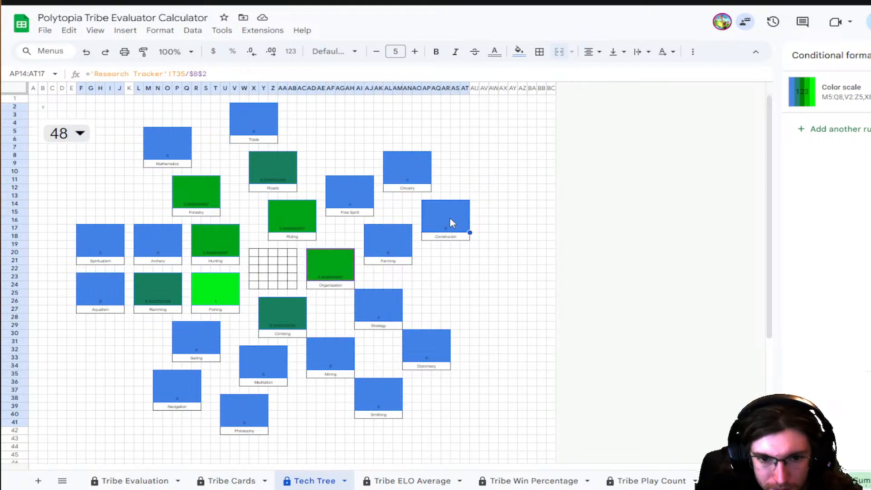
- Format the selected tech block values as percentages
{"action": "left_click", "coordinate": [160, 30]}
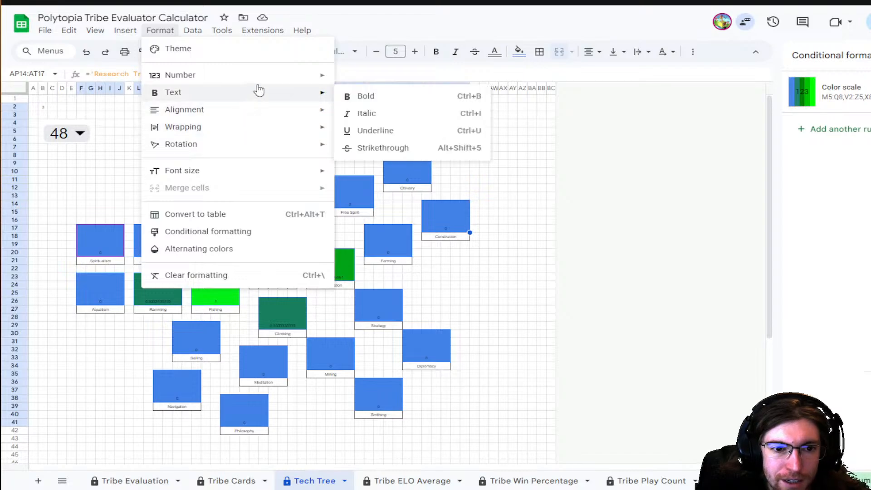
{"action": "mouse_move", "coordinate": [186, 77]}
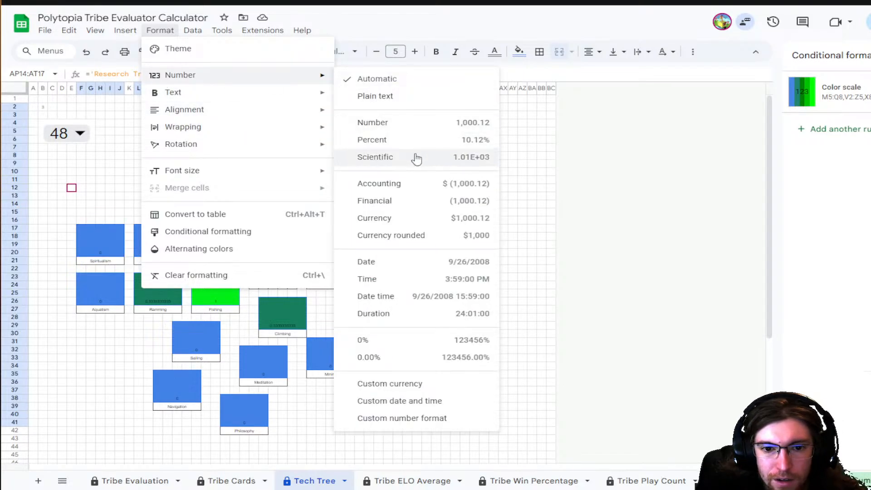
{"action": "left_click", "coordinate": [422, 139]}
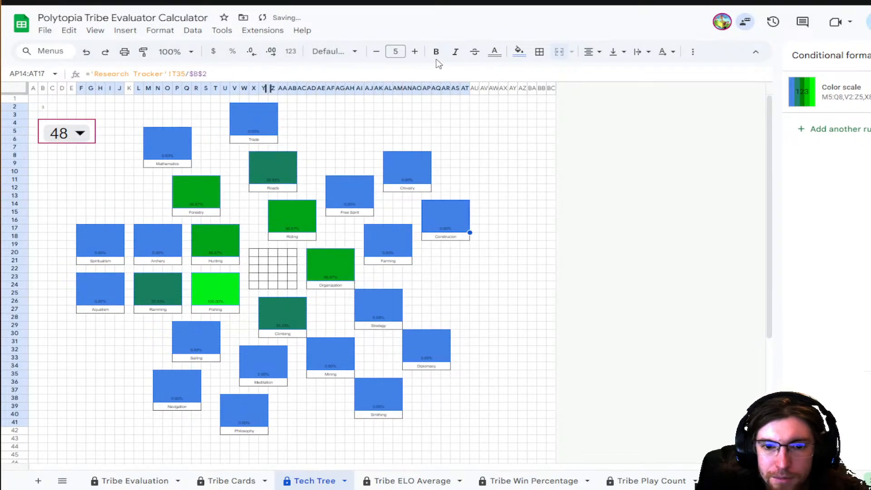
- Make the tile percentage labels font size 12, white and bold, then select the whole sheet
{"action": "left_click", "coordinate": [414, 52]}
{"action": "left_click", "coordinate": [415, 51]}
{"action": "left_click", "coordinate": [415, 51]}
{"action": "left_click", "coordinate": [415, 51]}
{"action": "left_click", "coordinate": [415, 51]}
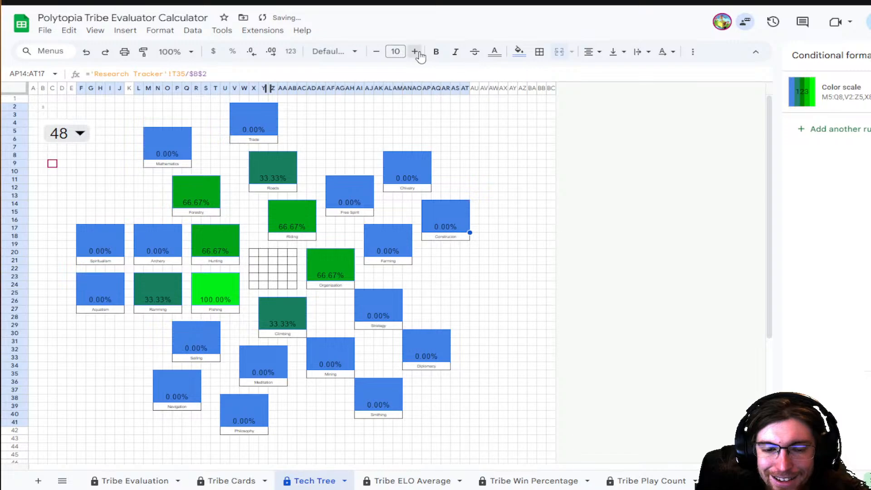
{"action": "left_click", "coordinate": [420, 54]}
{"action": "left_click", "coordinate": [420, 54]}
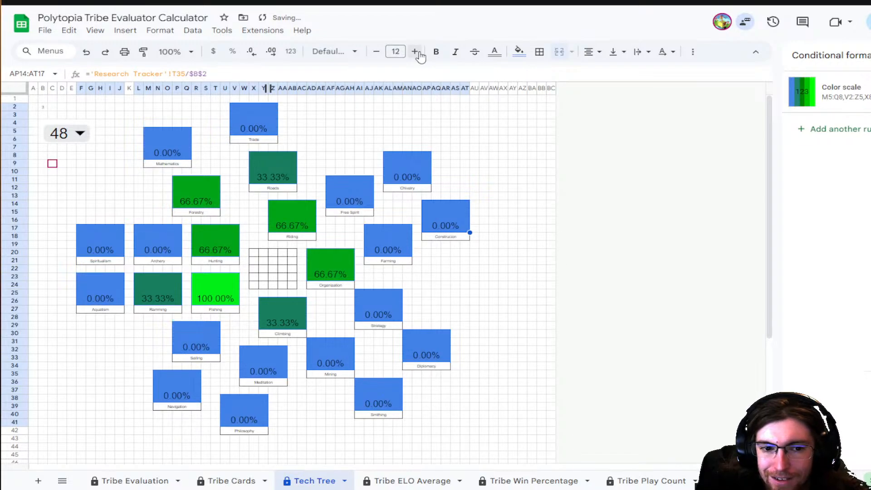
{"action": "left_click", "coordinate": [494, 51]}
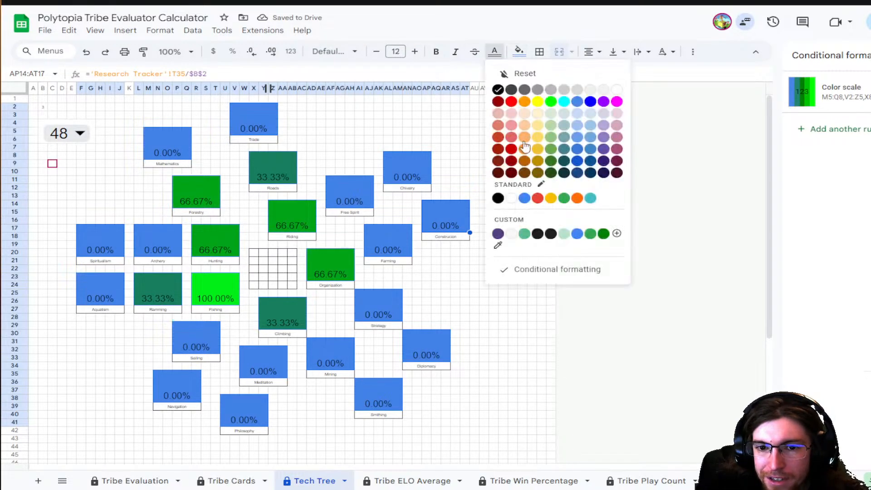
{"action": "left_click", "coordinate": [616, 90]}
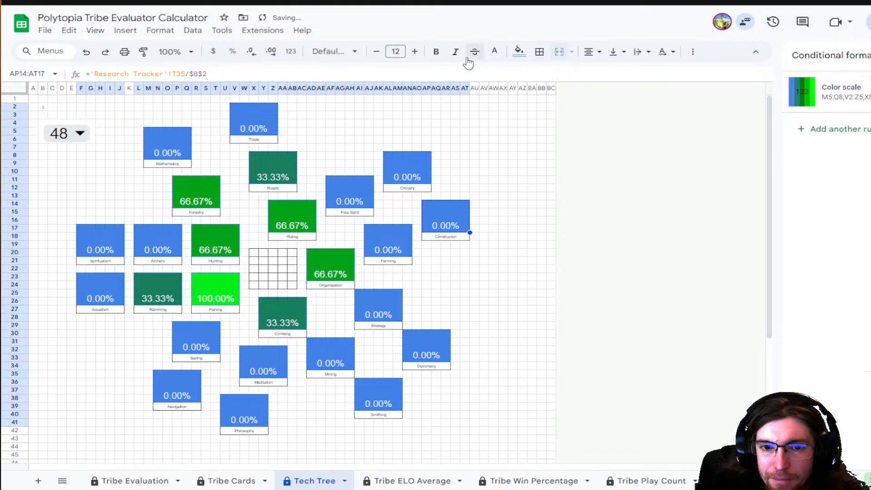
{"action": "left_click", "coordinate": [436, 52]}
{"action": "left_click", "coordinate": [513, 140]}
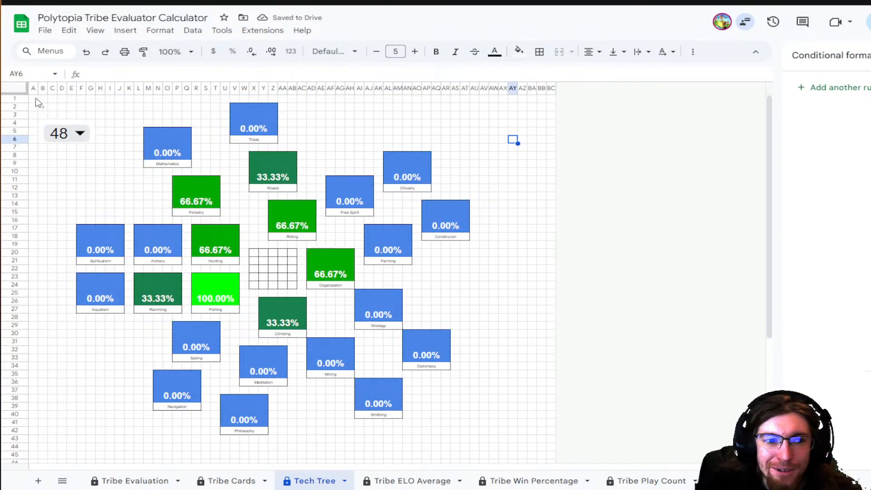
{"action": "left_click", "coordinate": [22, 89]}
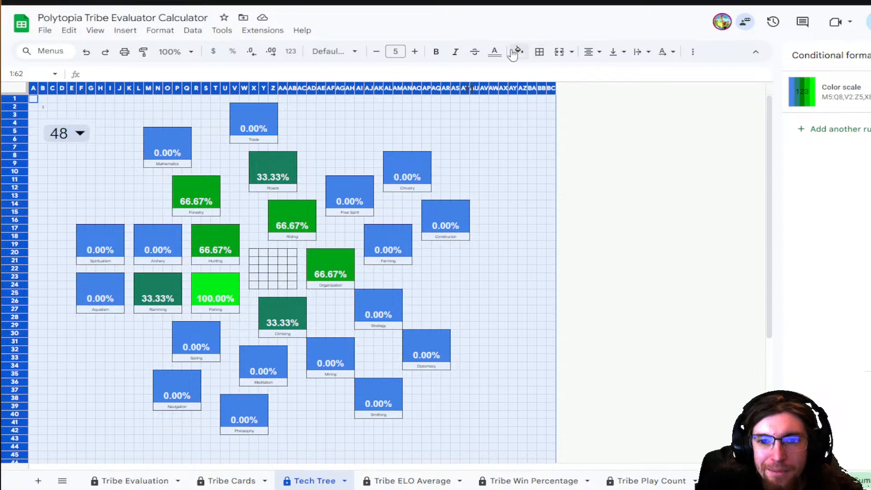
- Fill the selected sheet background black, then deselect
{"action": "left_click", "coordinate": [513, 51]}
{"action": "left_click", "coordinate": [522, 197]}
{"action": "left_click", "coordinate": [427, 140]}
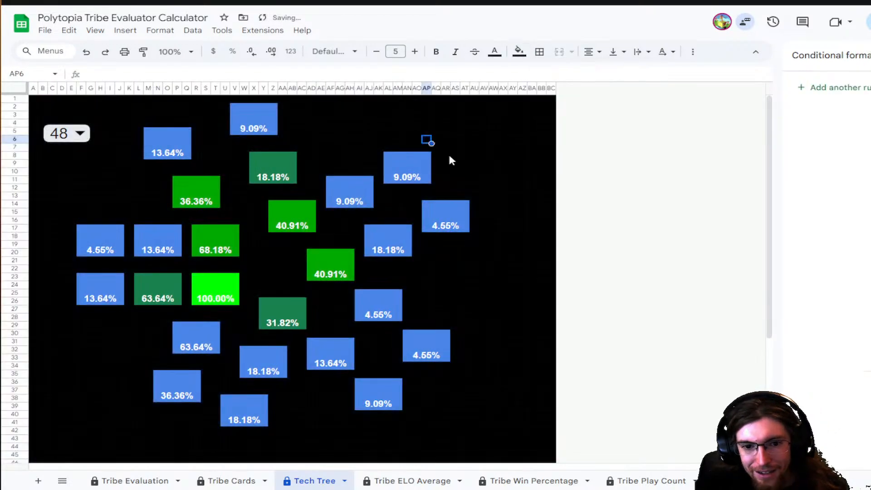
- Multi-select the upper label bars, from Mathematics, Trade and Roads through Fishing
{"action": "left_click", "coordinate": [164, 167]}
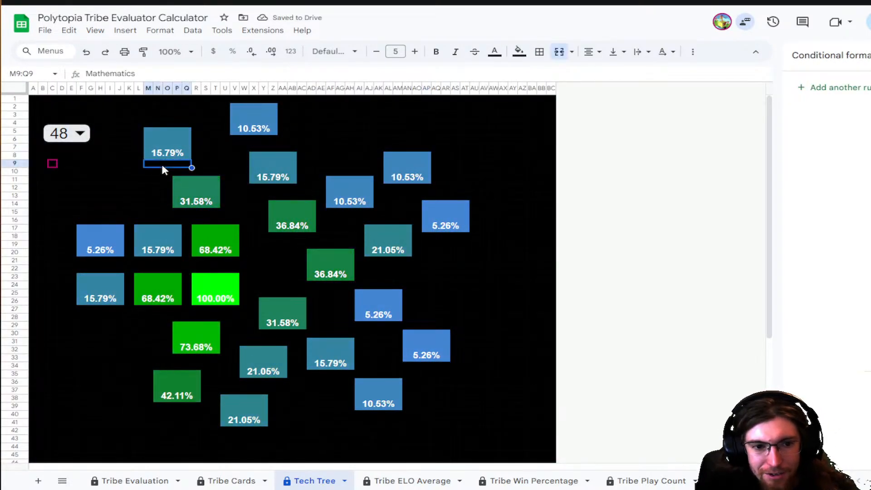
{"action": "left_click", "coordinate": [254, 138], "text": "ctrl"}
{"action": "left_click", "coordinate": [275, 188], "text": "ctrl"}
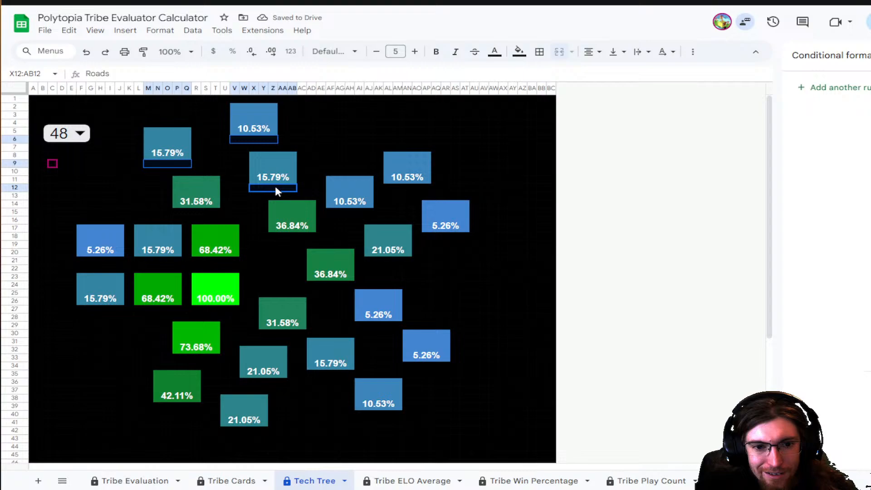
{"action": "left_click", "coordinate": [189, 213], "text": "ctrl"}
{"action": "left_click", "coordinate": [397, 188], "text": "ctrl"}
{"action": "left_click", "coordinate": [345, 213], "text": "ctrl"}
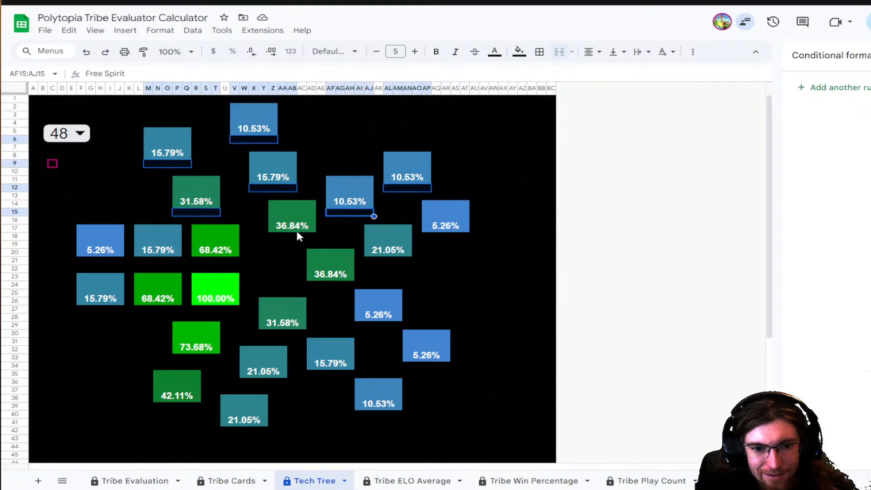
{"action": "left_click", "coordinate": [297, 235], "text": "ctrl"}
{"action": "left_click", "coordinate": [212, 261], "text": "ctrl"}
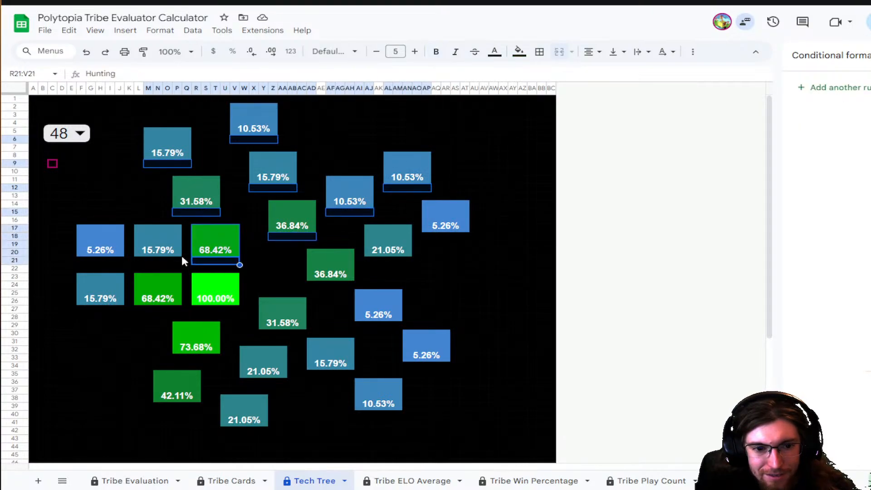
{"action": "left_click", "coordinate": [158, 261], "text": "ctrl"}
{"action": "left_click", "coordinate": [99, 261], "text": "ctrl"}
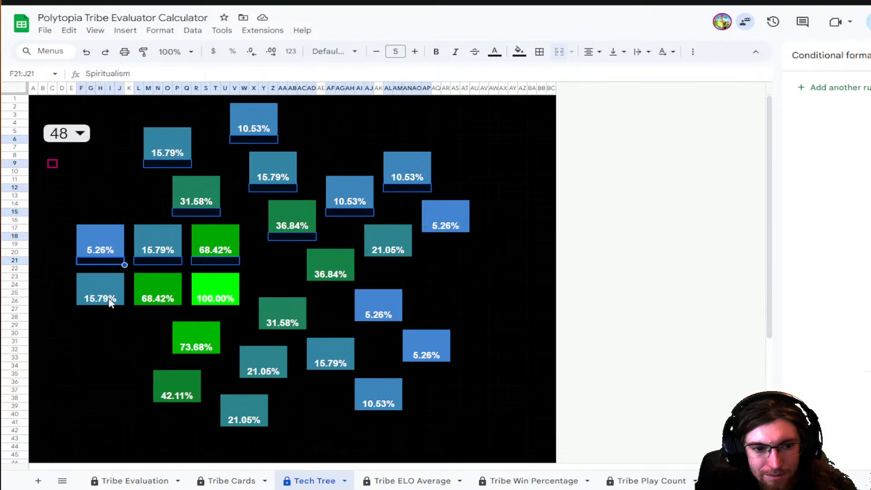
{"action": "left_click", "coordinate": [111, 309], "text": "ctrl"}
{"action": "left_click", "coordinate": [169, 309], "text": "ctrl"}
{"action": "left_click", "coordinate": [218, 309], "text": "ctrl"}
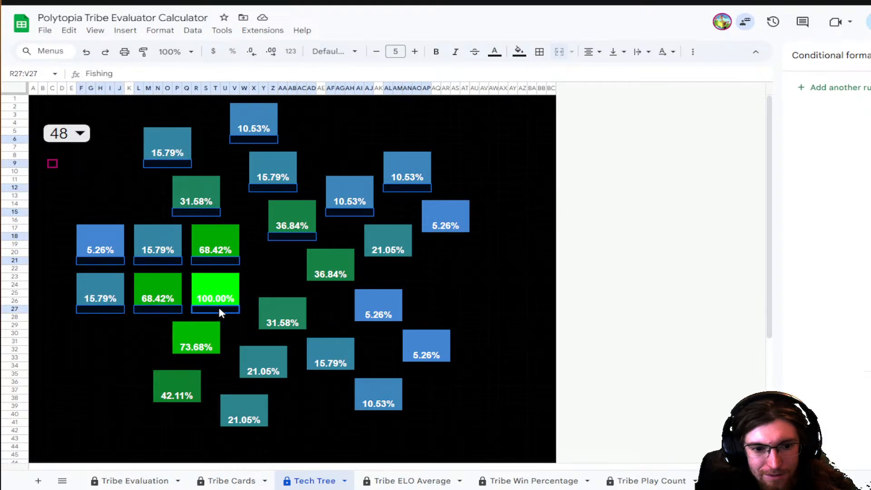
- Add the lower bars, including Philosophy, Organization, Strategy and Mining, and fill all white
{"action": "left_click", "coordinate": [192, 359], "text": "ctrl"}
{"action": "left_click", "coordinate": [178, 407], "text": "ctrl"}
{"action": "left_click", "coordinate": [235, 430], "text": "ctrl"}
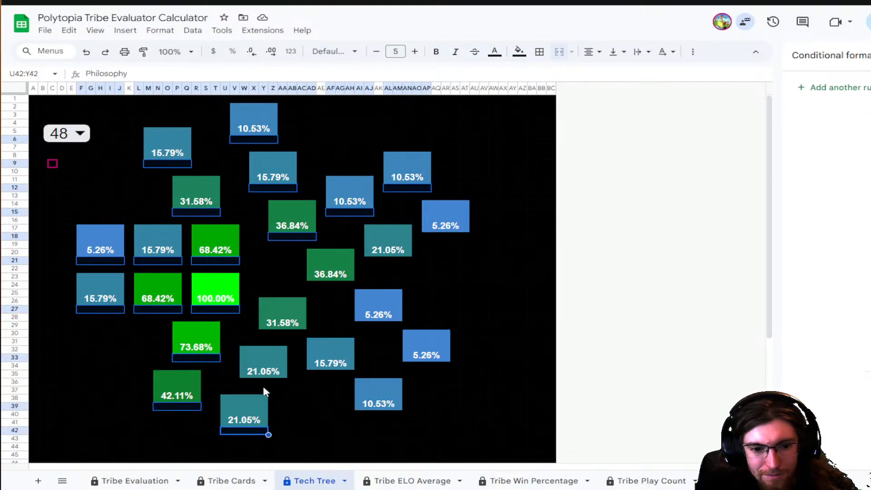
{"action": "left_click", "coordinate": [263, 382], "text": "ctrl"}
{"action": "left_click", "coordinate": [281, 330], "text": "ctrl"}
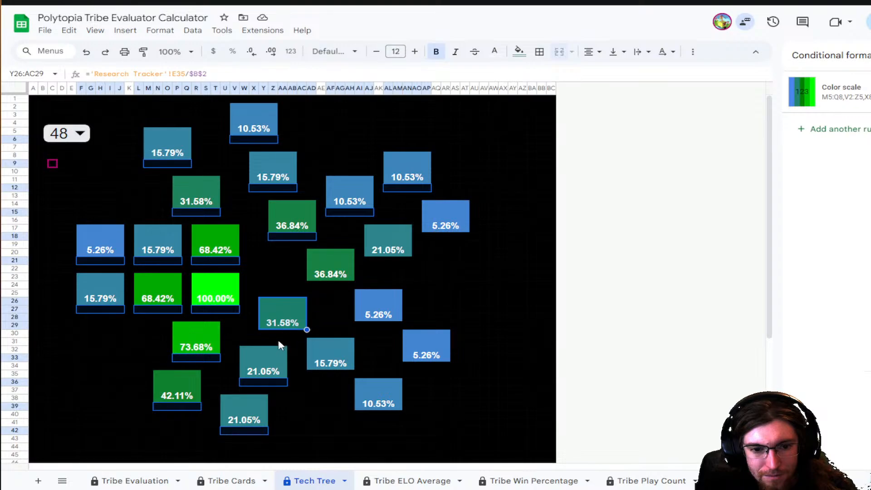
{"action": "left_click", "coordinate": [283, 334], "text": "ctrl"}
{"action": "left_click", "coordinate": [326, 284], "text": "ctrl"}
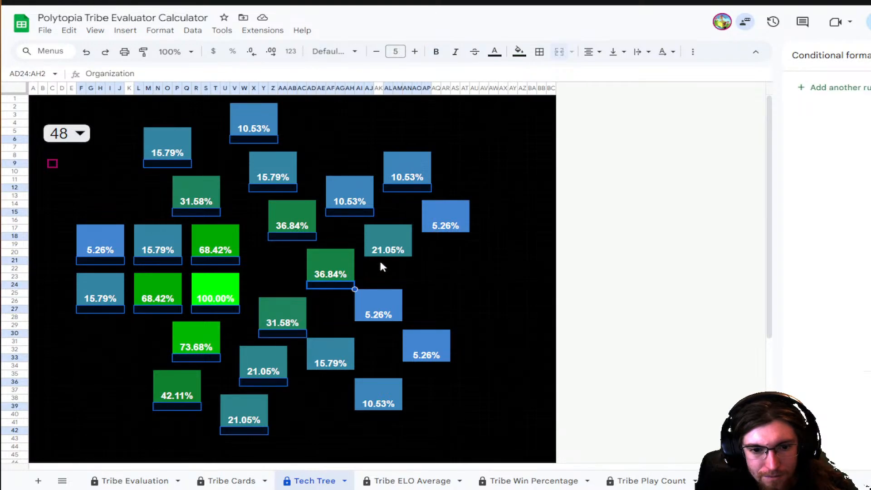
{"action": "left_click", "coordinate": [382, 261], "text": "ctrl"}
{"action": "left_click", "coordinate": [453, 236], "text": "ctrl"}
{"action": "left_click", "coordinate": [379, 326], "text": "ctrl"}
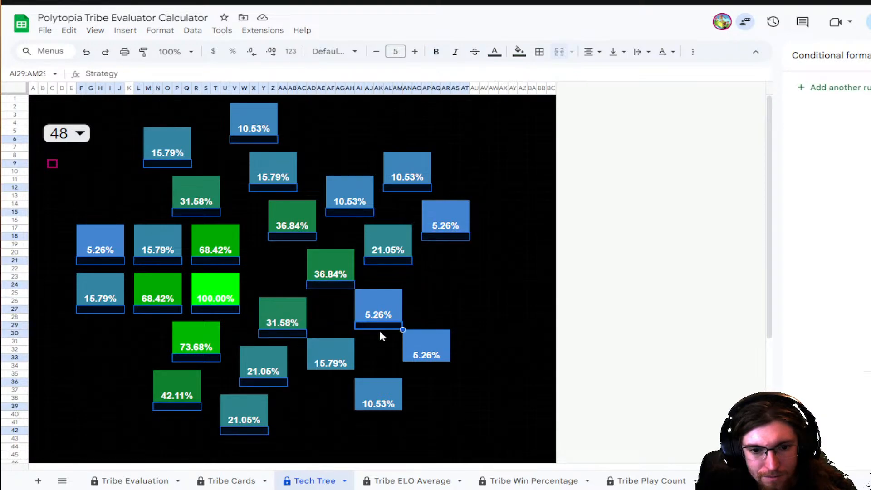
{"action": "left_click", "coordinate": [429, 368], "text": "ctrl"}
{"action": "left_click", "coordinate": [379, 415], "text": "ctrl"}
{"action": "left_click", "coordinate": [325, 373], "text": "ctrl"}
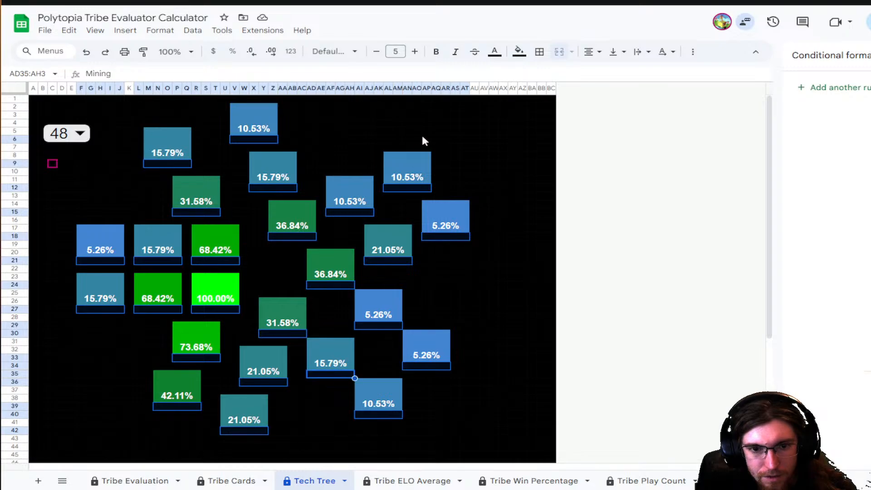
{"action": "left_click", "coordinate": [528, 52]}
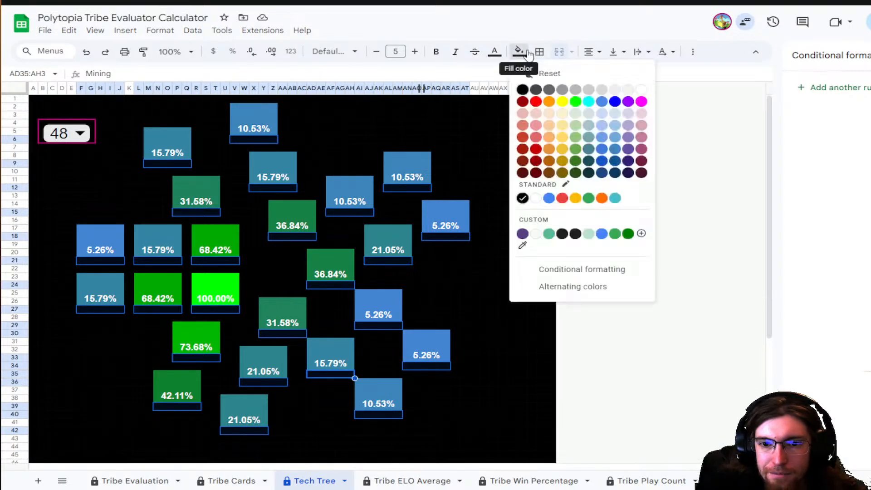
{"action": "left_click", "coordinate": [642, 89]}
{"action": "left_click", "coordinate": [542, 278]}
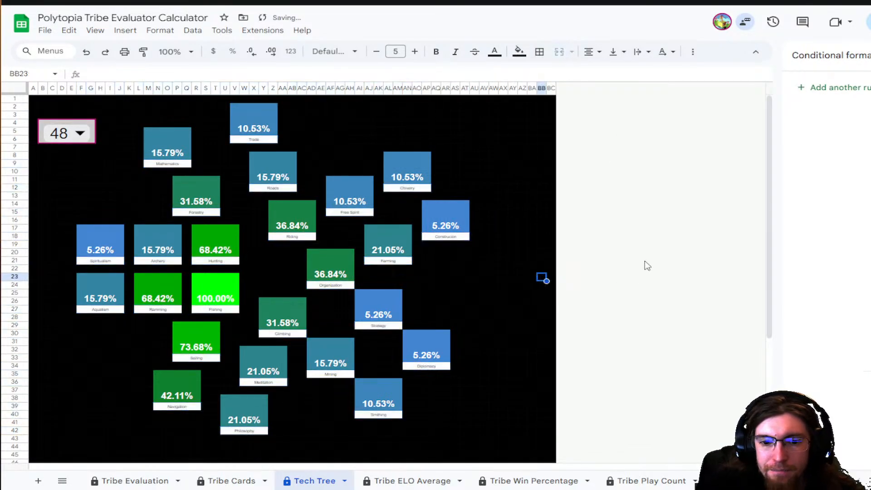
{"action": "left_click", "coordinate": [121, 100]}
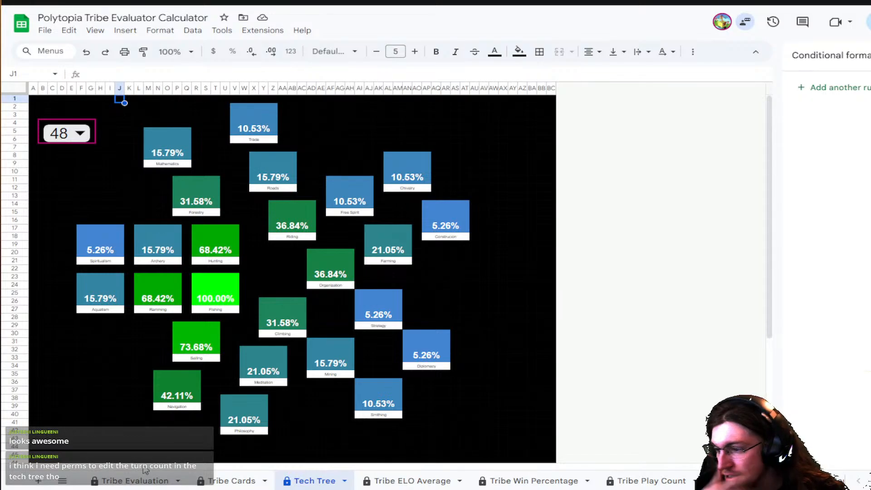
- Select the turn-count dropdown cell showing 48
{"action": "left_click", "coordinate": [45, 127]}
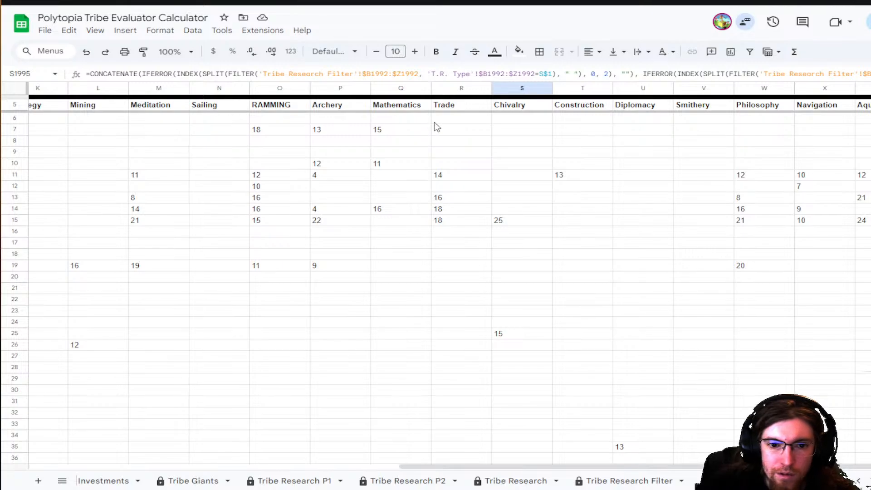
- Change the code above the Sailing header from Pec to Pes
{"action": "left_click", "coordinate": [224, 107]}
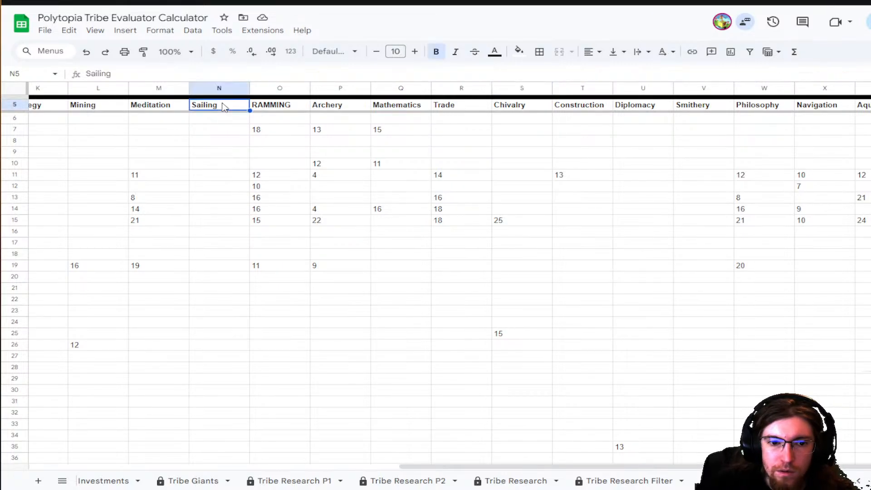
{"action": "key", "text": "Up"}
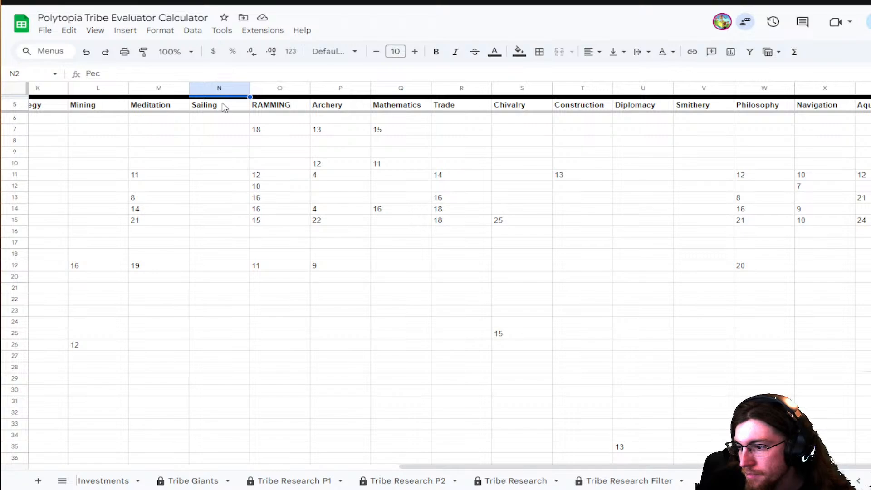
{"action": "left_click", "coordinate": [105, 73]}
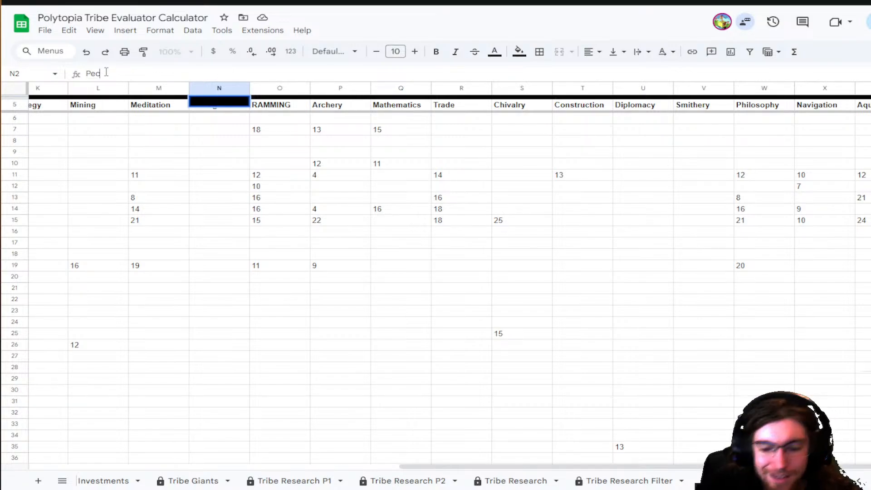
{"action": "key", "text": "BackSpace"}
{"action": "type", "text": "s"}
{"action": "key", "text": "Return"}
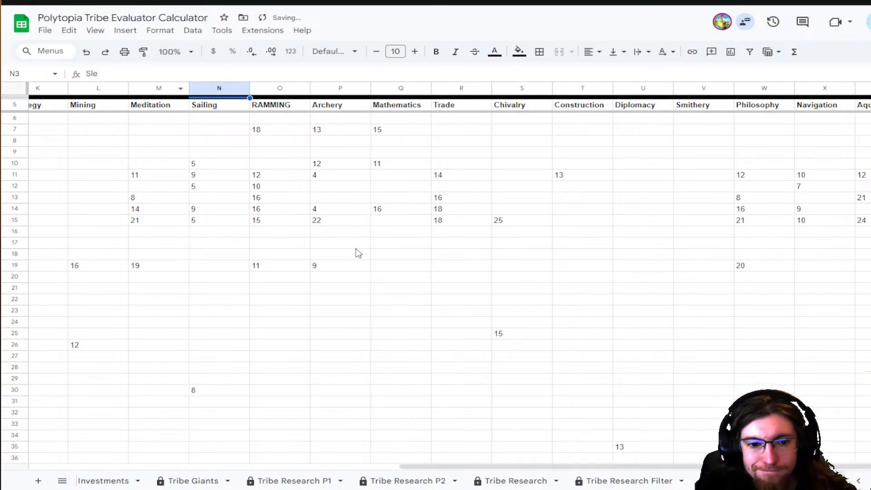
- Check that the Sailing column's research turn numbers now fill in
{"action": "scroll", "coordinate": [440, 376], "scroll_direction": "down", "scroll_amount": 10}
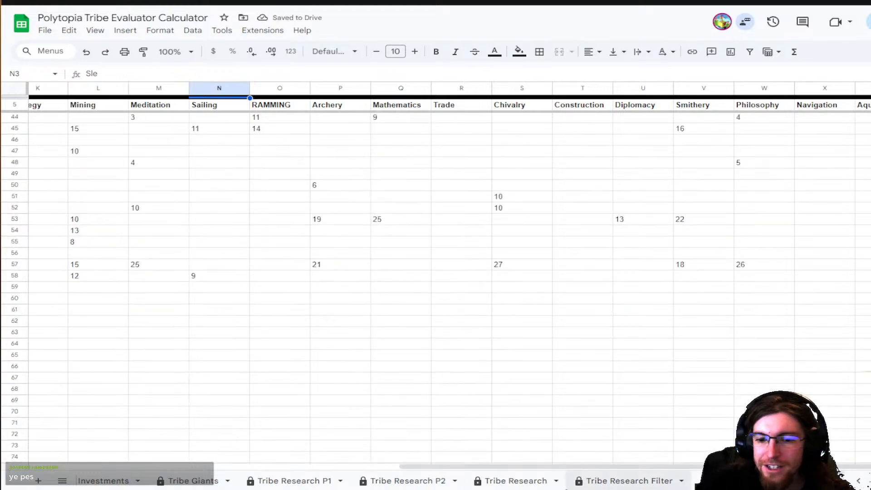
{"action": "left_click_drag", "start_coordinate": [480, 467], "coordinate": [301, 458]}
{"action": "scroll", "coordinate": [589, 317], "scroll_direction": "up", "scroll_amount": 10}
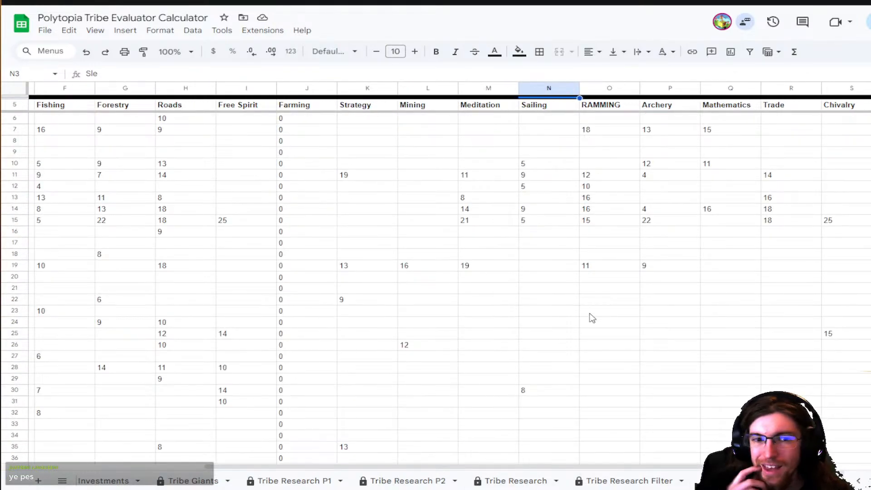
{"action": "key", "text": "Up"}
{"action": "key", "text": "Up"}
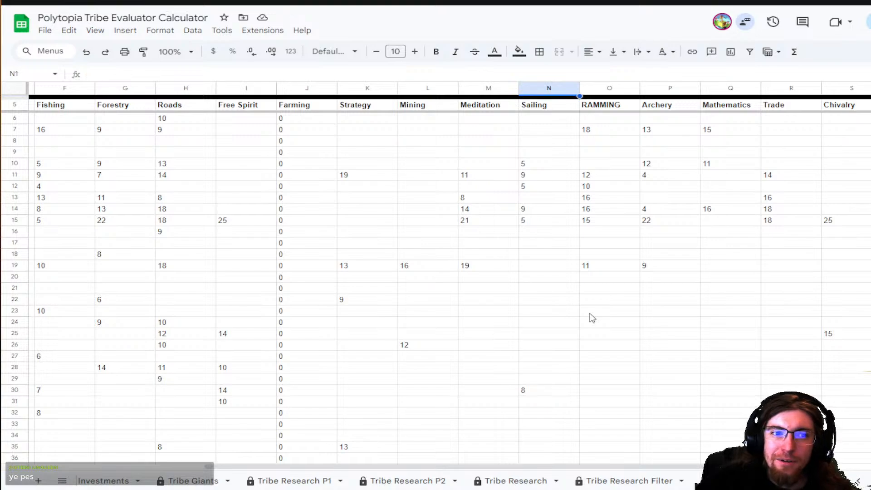
{"action": "key", "text": "Down"}
{"action": "key", "text": "Up"}
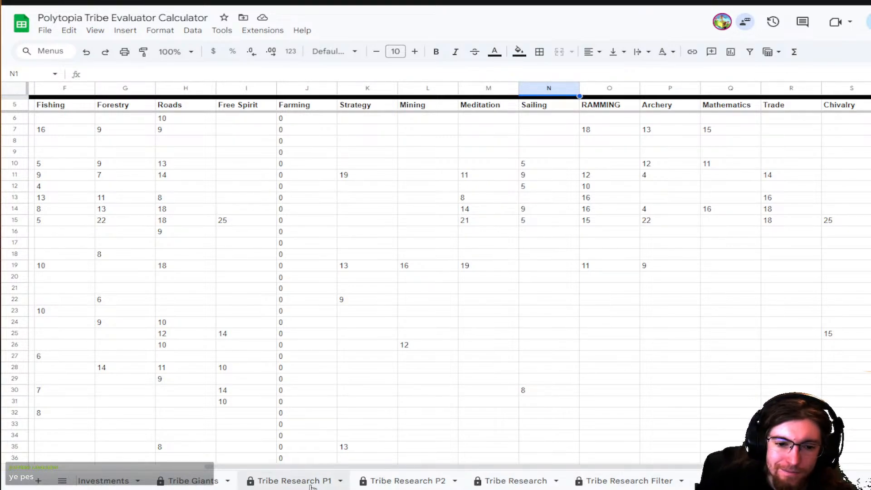
{"action": "scroll", "coordinate": [299, 481], "scroll_direction": "down", "scroll_amount": 5}
{"action": "scroll", "coordinate": [303, 481], "scroll_direction": "up", "scroll_amount": 2}
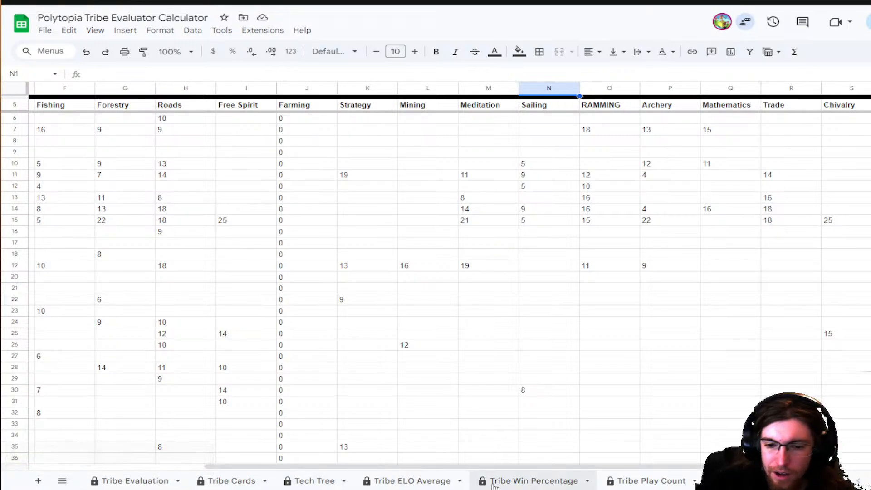
{"action": "scroll", "coordinate": [493, 482], "scroll_direction": "down", "scroll_amount": 4}
{"action": "scroll", "coordinate": [290, 483], "scroll_direction": "up", "scroll_amount": 4}
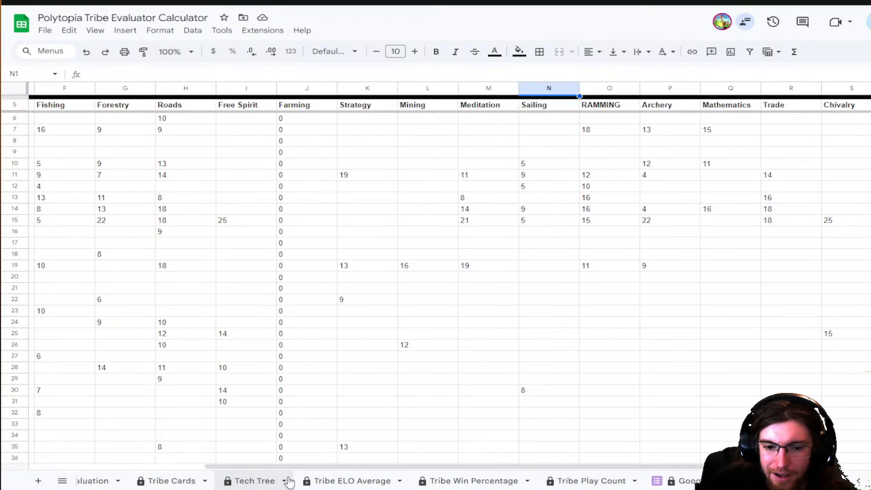
- Delete the spare columns AV through BC on the Tech Tree sheet
{"action": "left_click", "coordinate": [291, 482]}
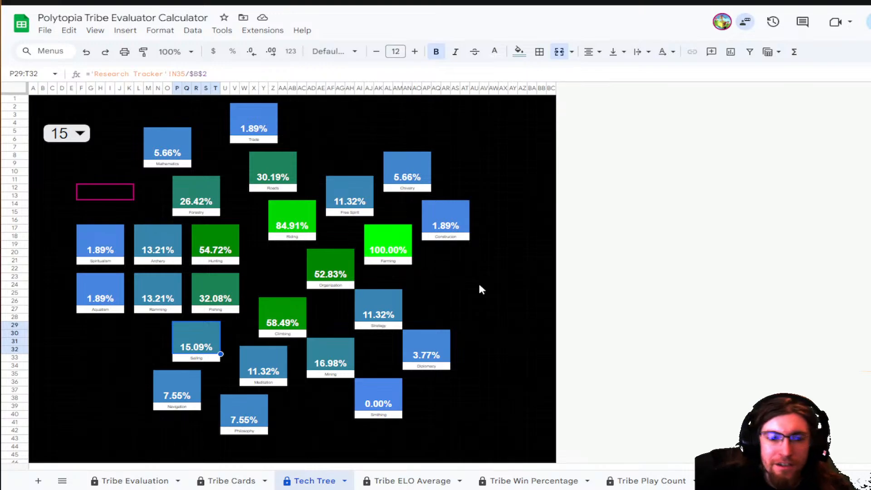
{"action": "left_click", "coordinate": [474, 89]}
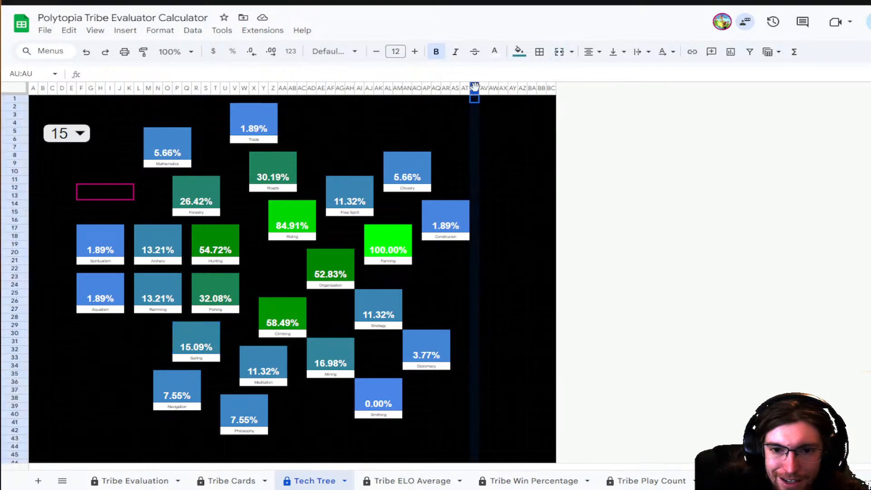
{"action": "left_click_drag", "start_coordinate": [485, 88], "coordinate": [552, 89]}
{"action": "right_click", "coordinate": [501, 89]}
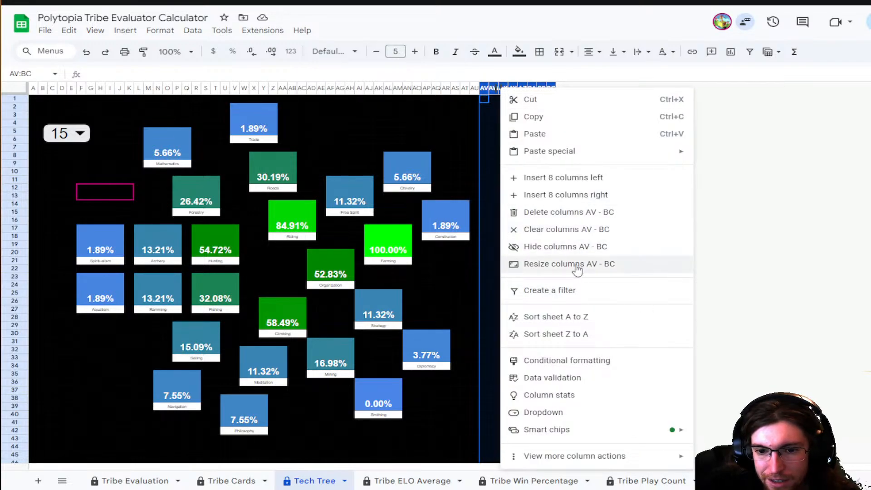
{"action": "left_click", "coordinate": [566, 212]}
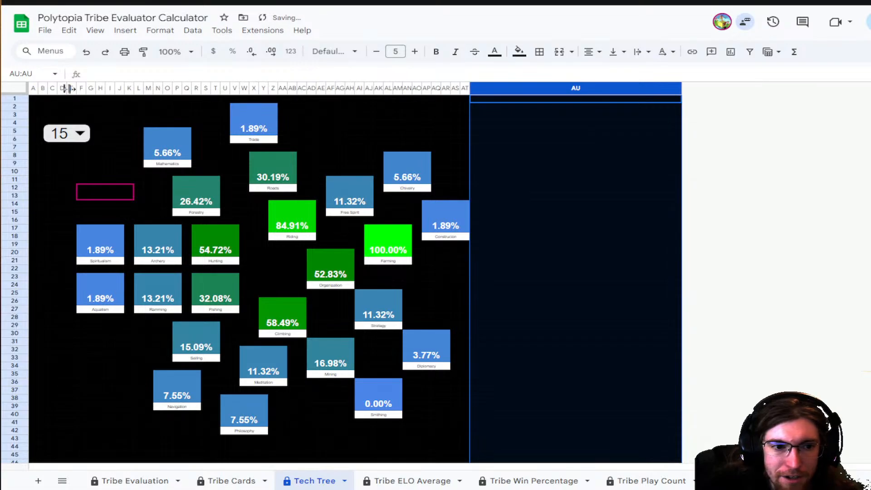
- Open the turn-count dropdown and leave it set to 15
{"action": "left_click", "coordinate": [58, 133]}
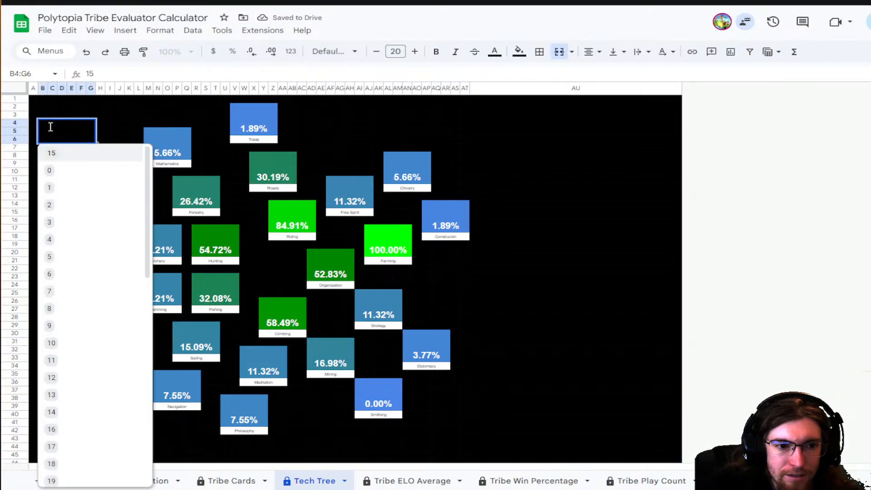
{"action": "left_click", "coordinate": [51, 127]}
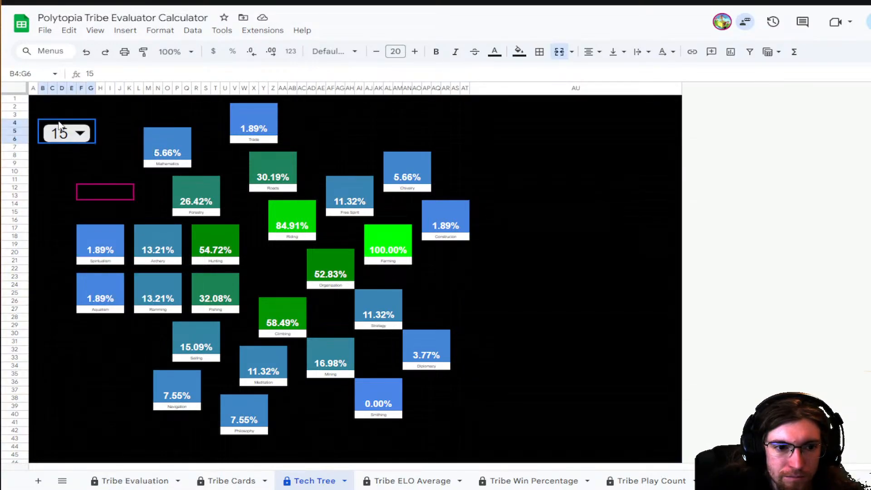
{"action": "left_click_drag", "start_coordinate": [59, 121], "coordinate": [42, 118]}
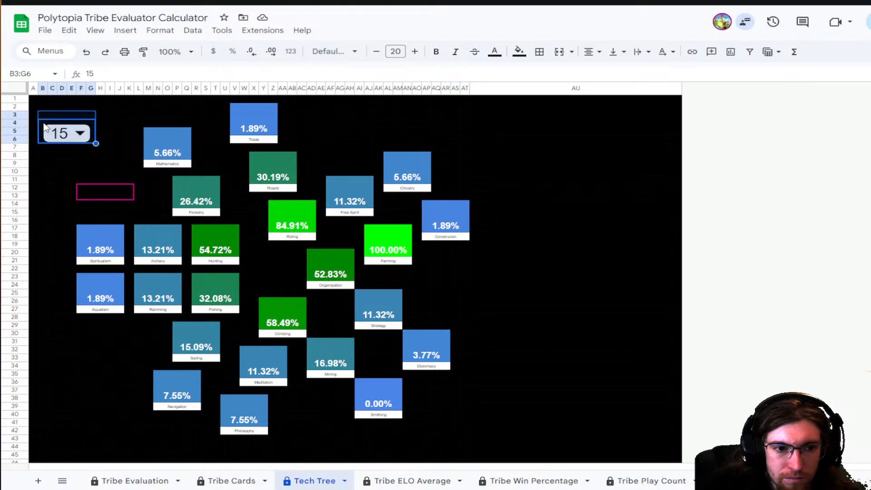
- Drag the merged 15 dropdown cell rightward to around F4
{"action": "left_click", "coordinate": [94, 132]}
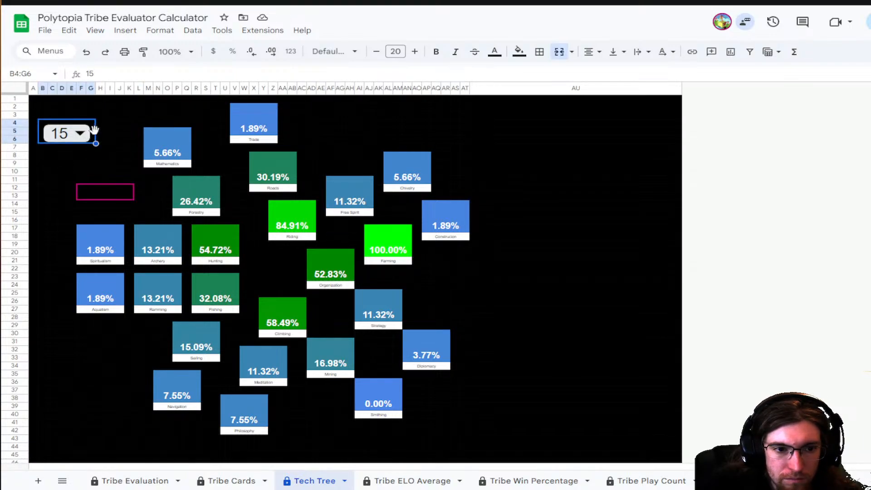
{"action": "left_click_drag", "start_coordinate": [94, 130], "coordinate": [134, 132]}
{"action": "left_click", "coordinate": [323, 116]}
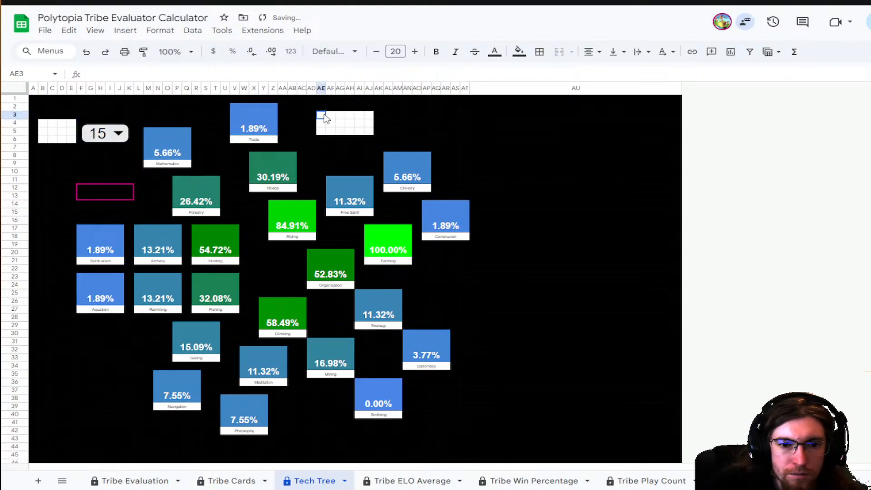
- Fill the white patches AE3:AJ5 and B4:E6 with black
{"action": "left_click_drag", "start_coordinate": [325, 117], "coordinate": [373, 133]}
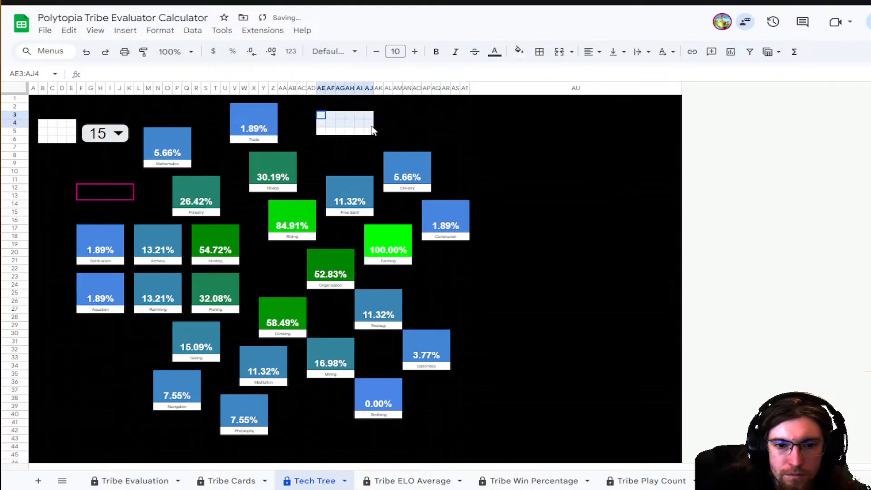
{"action": "left_click", "coordinate": [517, 50]}
{"action": "left_click", "coordinate": [521, 89]}
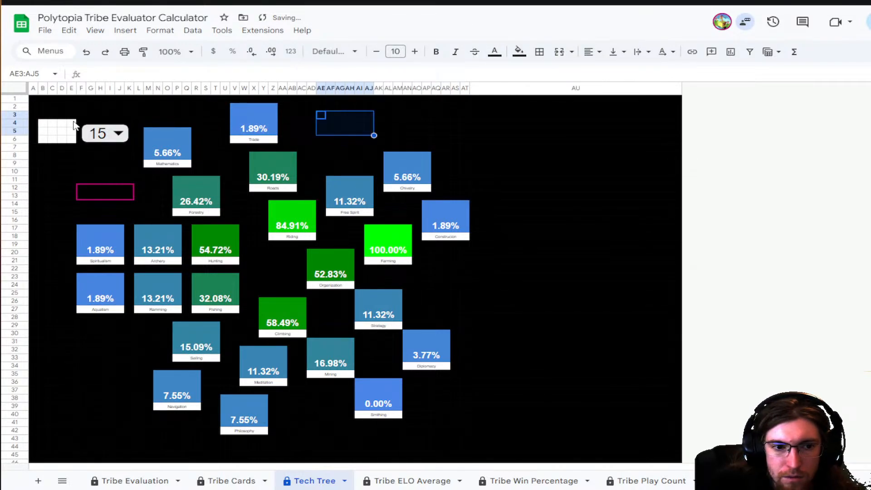
{"action": "left_click_drag", "start_coordinate": [74, 125], "coordinate": [42, 141]}
{"action": "left_click", "coordinate": [518, 51]}
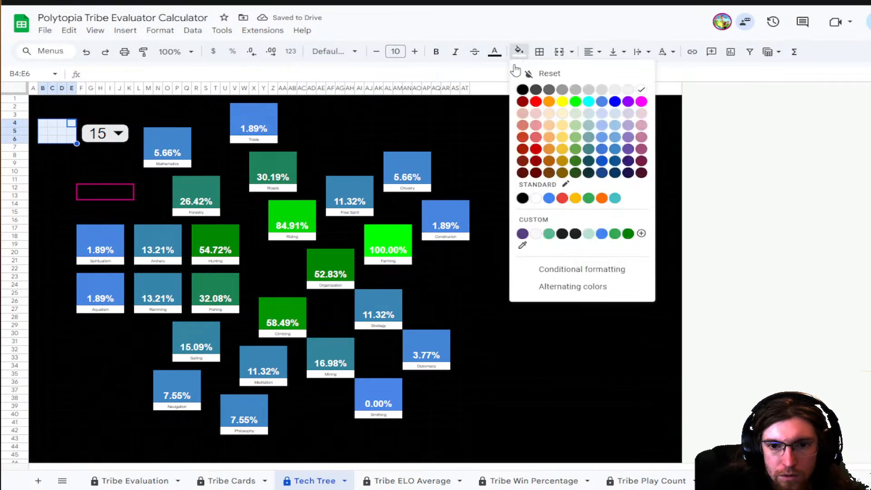
{"action": "left_click", "coordinate": [523, 89]}
{"action": "left_click", "coordinate": [81, 162]}
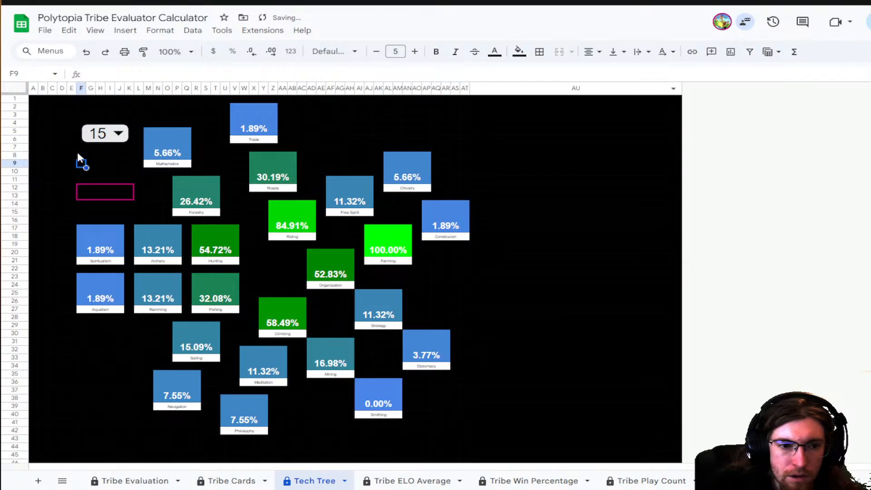
{"action": "left_click", "coordinate": [71, 88]}
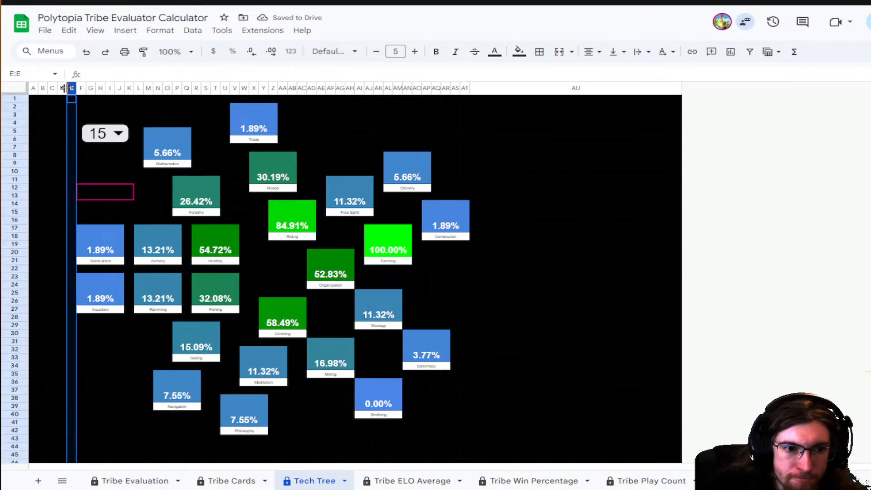
- Delete columns A through D from the Tech Tree sheet
{"action": "left_click_drag", "start_coordinate": [62, 87], "coordinate": [33, 88]}
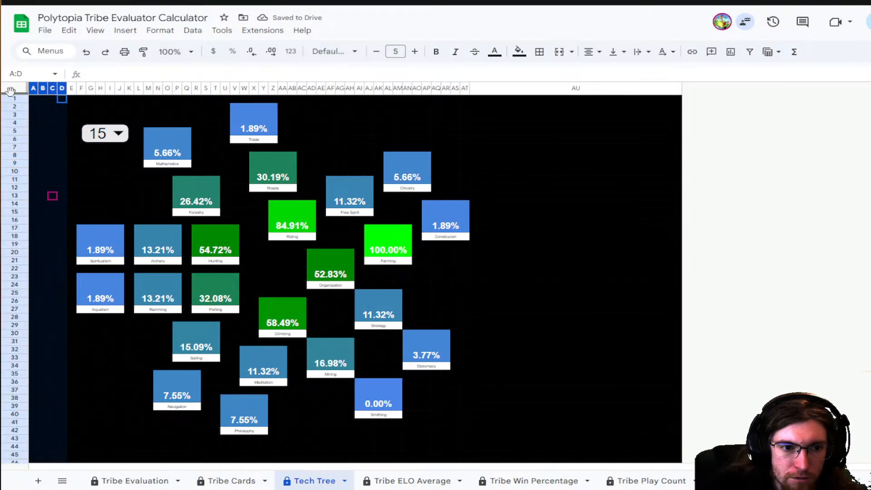
{"action": "right_click", "coordinate": [42, 88]}
{"action": "left_click", "coordinate": [116, 215]}
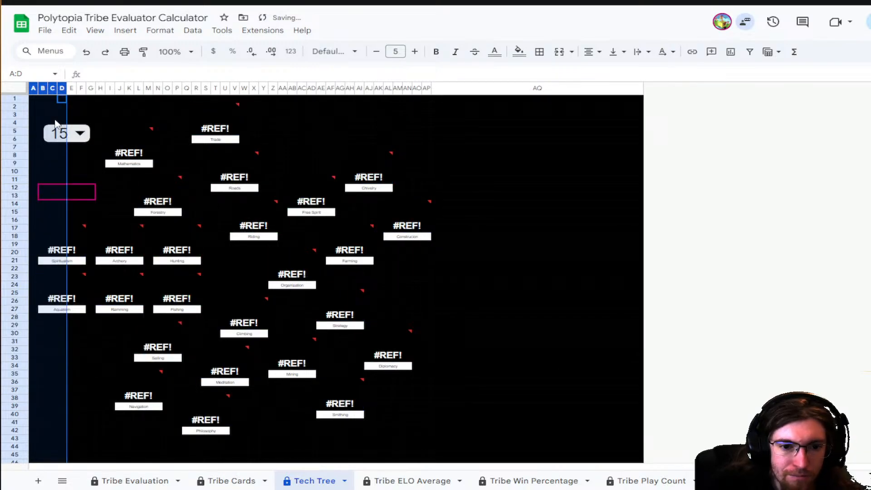
- Replace #REF! in the Mathematics card formula with /$B$4 and copy that divisor
{"action": "left_click", "coordinate": [141, 157]}
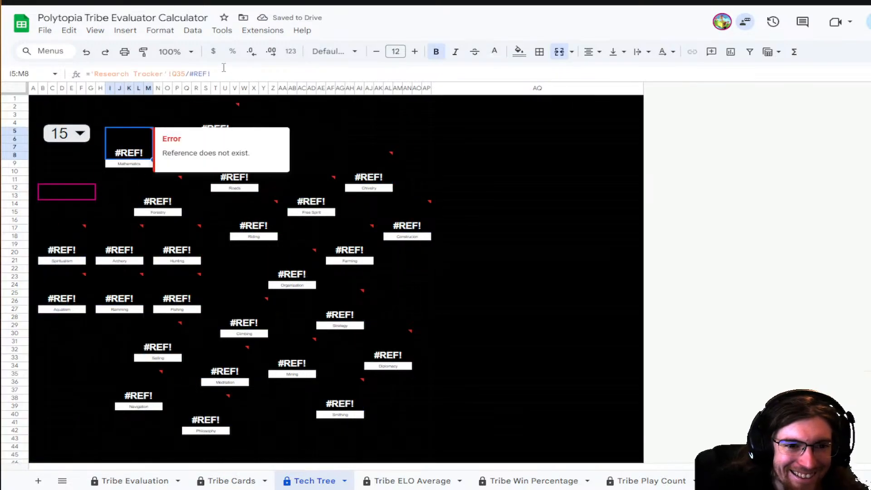
{"action": "double_click", "coordinate": [195, 73]}
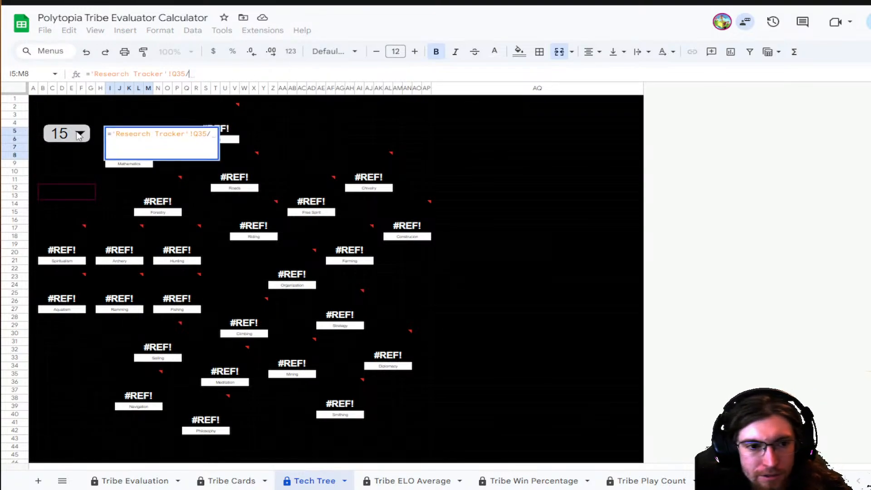
{"action": "left_click", "coordinate": [68, 126]}
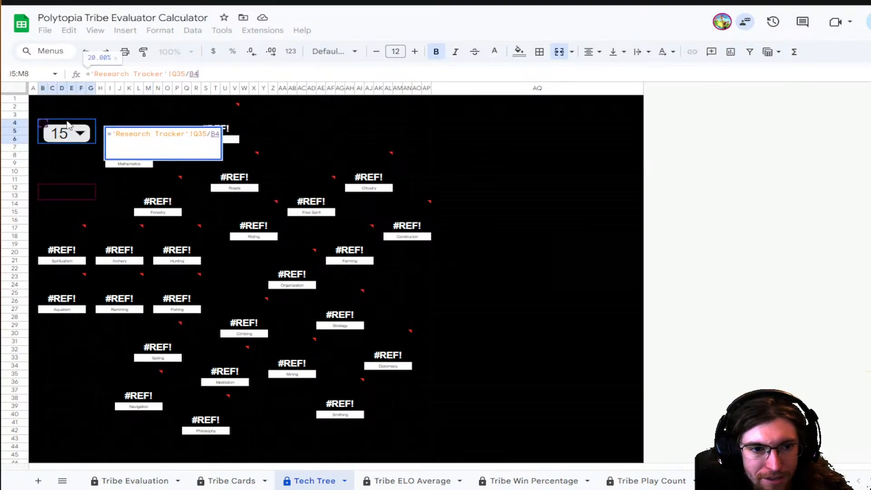
{"action": "left_click", "coordinate": [195, 73]}
{"action": "type", "text": "$B"}
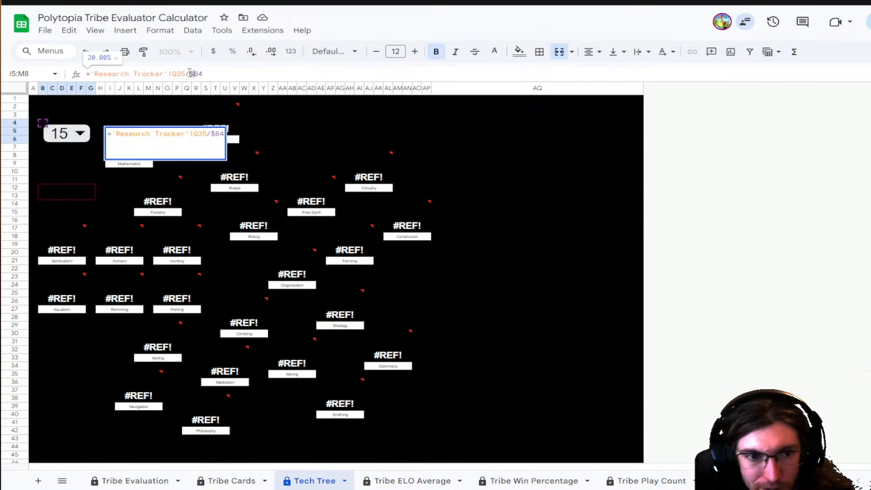
{"action": "type", "text": "$"}
{"action": "key", "text": "Return"}
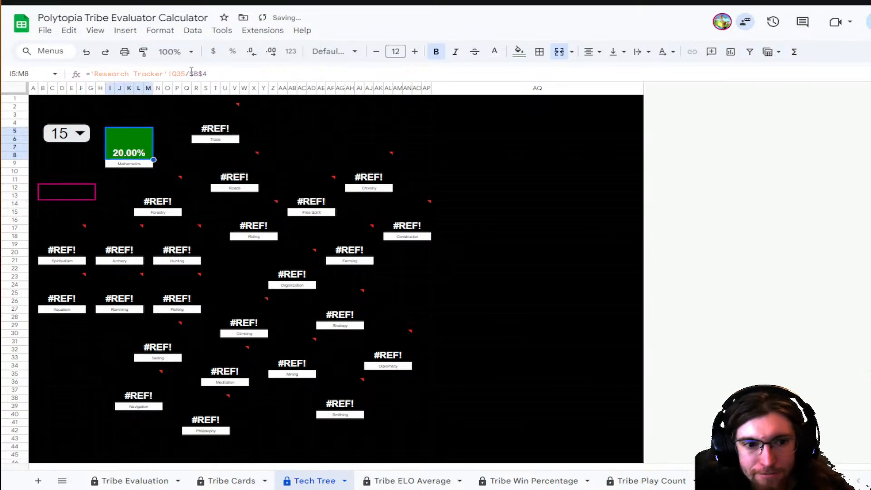
{"action": "left_click_drag", "start_coordinate": [207, 74], "coordinate": [190, 74]}
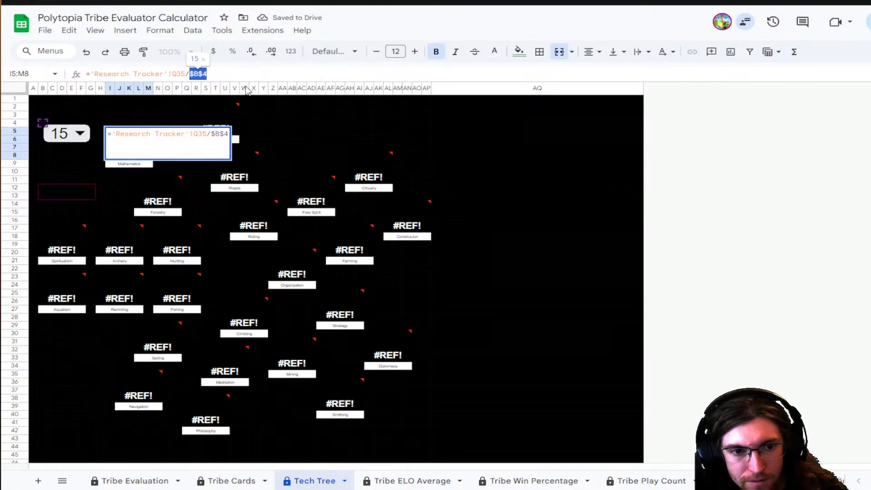
{"action": "key", "text": "Return"}
- Paste the $B$4 divisor into the Trade, Forestry, Roads and Chivalry card formulas
{"action": "left_click", "coordinate": [218, 117]}
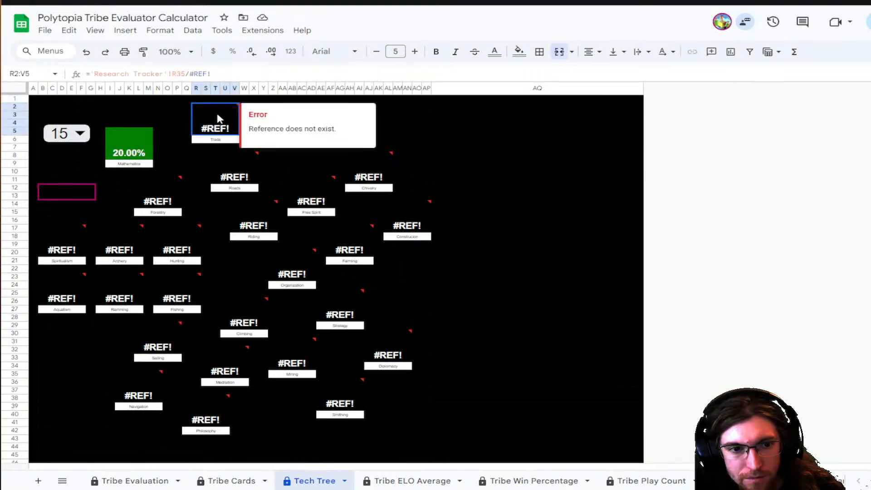
{"action": "mouse_move", "coordinate": [211, 74]}
{"action": "left_mouse_down"}
{"action": "mouse_move", "coordinate": [190, 75]}
{"action": "mouse_move", "coordinate": [211, 74]}
{"action": "left_mouse_up"}
{"action": "key", "text": "ctrl+v"}
{"action": "key", "text": "Return"}
{"action": "left_click", "coordinate": [164, 191]}
{"action": "key", "text": "ctrl+v"}
{"action": "key", "text": "Return"}
{"action": "left_click", "coordinate": [214, 160]}
{"action": "key", "text": "ctrl+v"}
{"action": "key", "text": "Return"}
{"action": "left_click", "coordinate": [369, 168]}
{"action": "key", "text": "ctrl+v"}
{"action": "key", "text": "Return"}
- Paste the $B$4 divisor into the Free Spirit, Riding and Hunting card formulas
{"action": "left_click", "coordinate": [307, 184]}
{"action": "key", "text": "ctrl+v"}
{"action": "key", "text": "Return"}
{"action": "left_click", "coordinate": [257, 215]}
{"action": "left_click", "coordinate": [191, 75]}
{"action": "key", "text": "ctrl+v"}
{"action": "key", "text": "Return"}
{"action": "left_click", "coordinate": [180, 239]}
{"action": "key", "text": "ctrl+v"}
{"action": "key", "text": "Return"}
- Abandon the botched Archery edit and undo recent formula repairs
{"action": "left_click", "coordinate": [119, 238]}
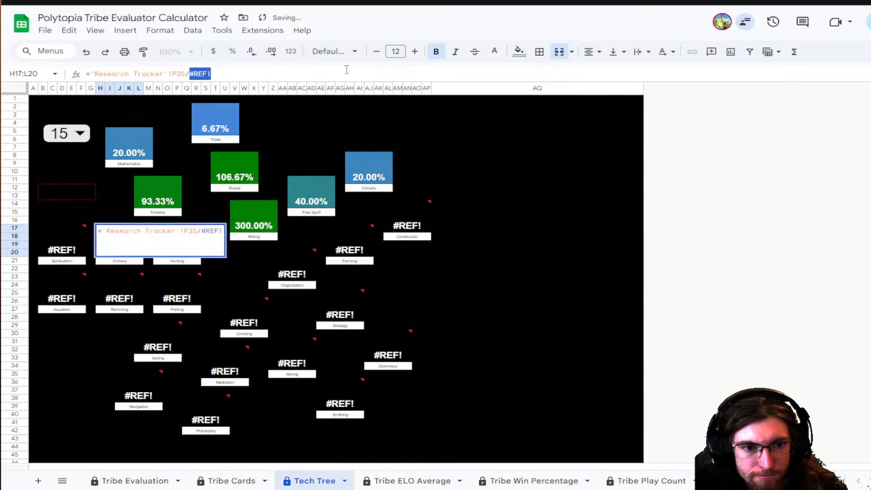
{"action": "left_click", "coordinate": [435, 133]}
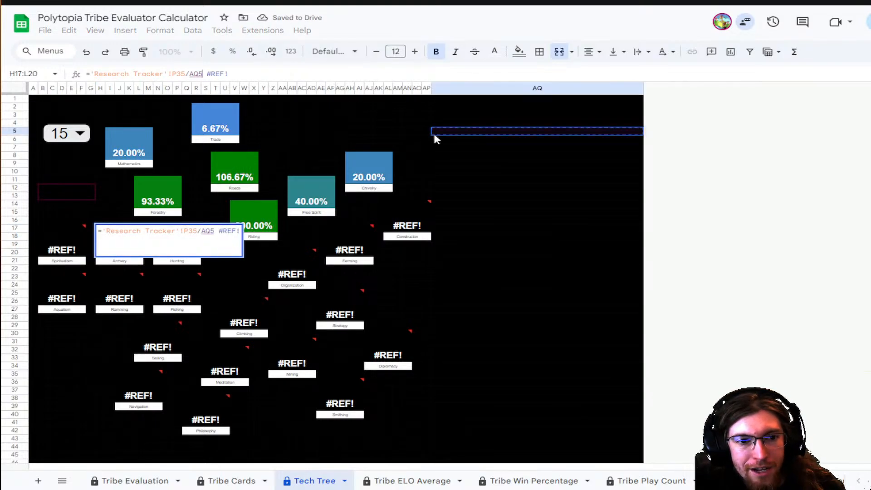
{"action": "key", "text": "Return"}
{"action": "key", "text": "ctrl+z"}
{"action": "key", "text": "ctrl+z"}
{"action": "key", "text": "ctrl+z"}
{"action": "key", "text": "ctrl+z"}
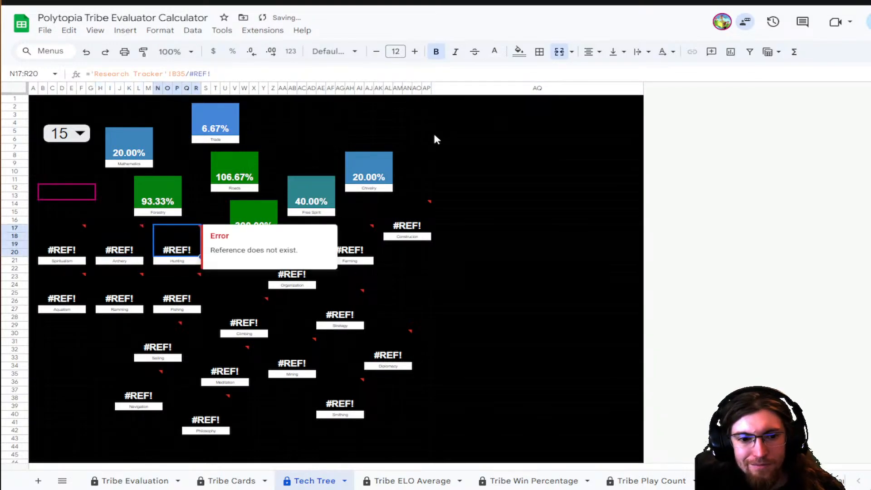
{"action": "key", "text": "ctrl+z"}
{"action": "key", "text": "ctrl+z"}
{"action": "key", "text": "ctrl+z"}
{"action": "key", "text": "ctrl+z"}
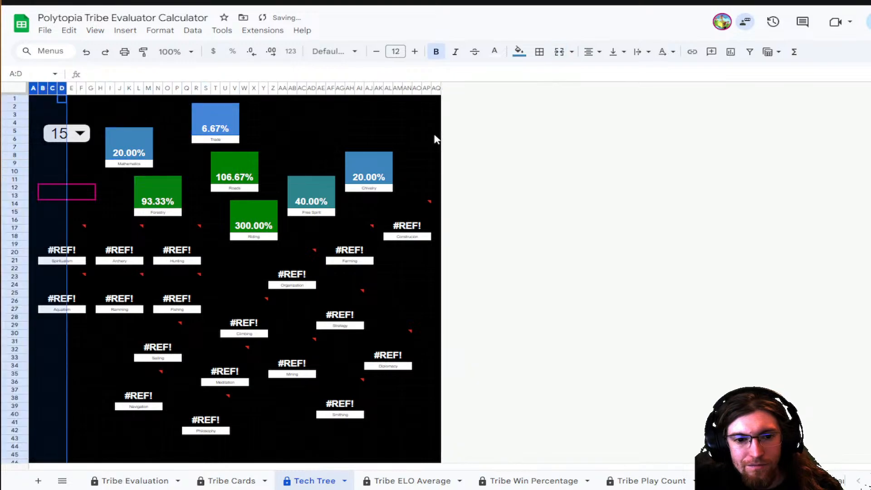
- Undo two more steps, then try one redo and undo it again
{"action": "key", "text": "ctrl+z"}
{"action": "key", "text": "ctrl+z"}
{"action": "key", "text": "ctrl+z"}
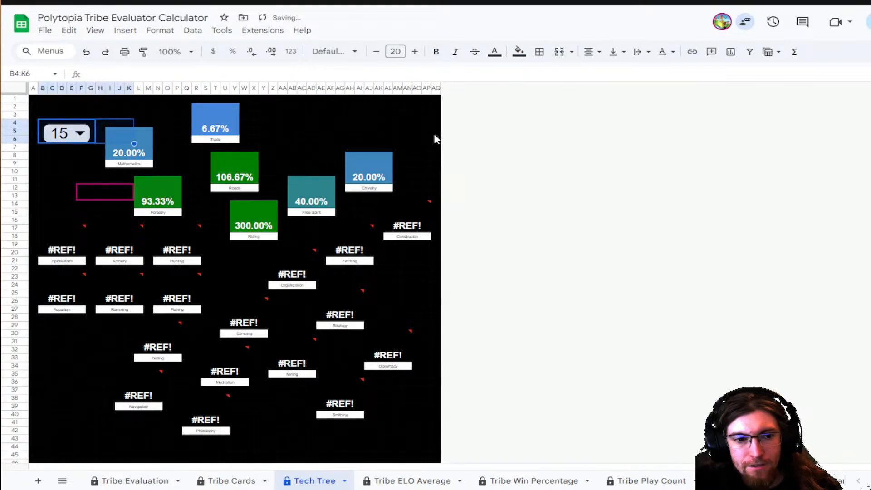
{"action": "key", "text": "ctrl+z"}
{"action": "key", "text": "ctrl+z"}
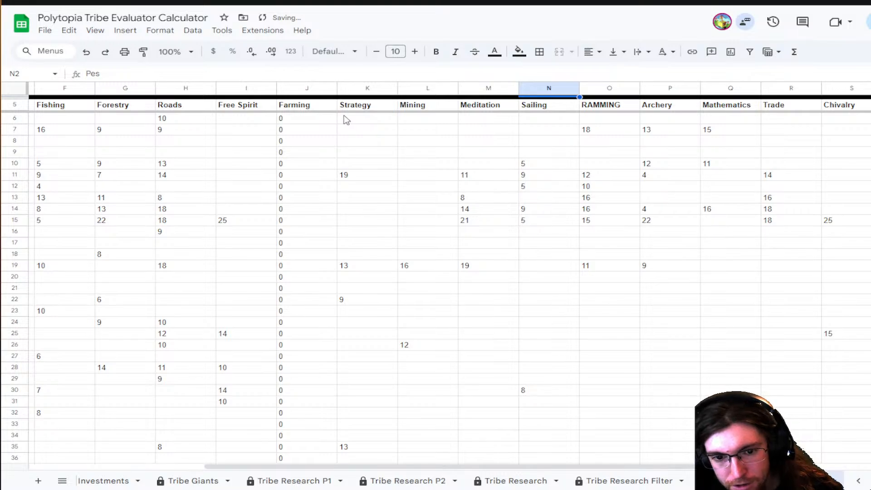
{"action": "scroll", "coordinate": [165, 479], "scroll_direction": "right", "scroll_amount": 10}
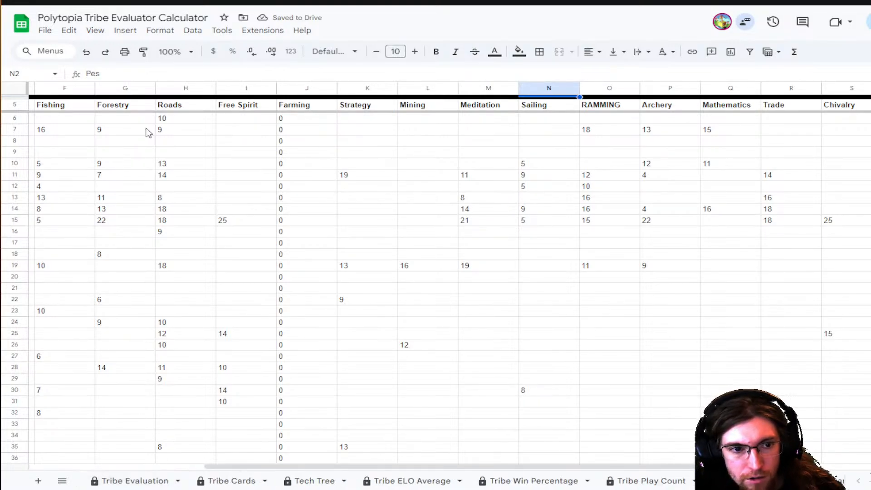
{"action": "left_click", "coordinate": [104, 53]}
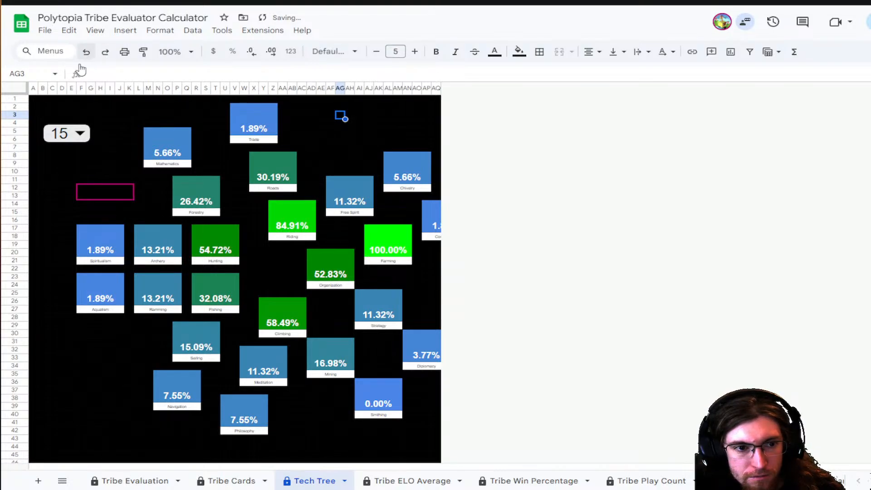
{"action": "left_click", "coordinate": [86, 53]}
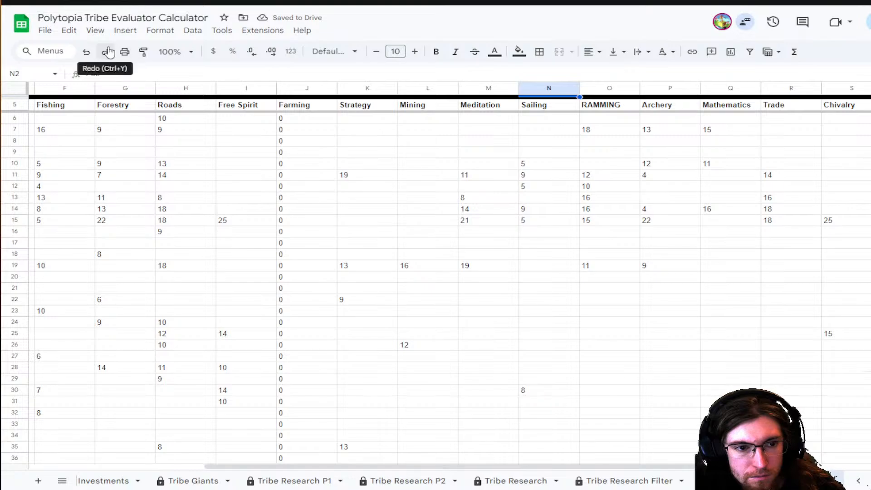
{"action": "scroll", "coordinate": [175, 477], "scroll_direction": "up", "scroll_amount": 5}
{"action": "scroll", "coordinate": [171, 478], "scroll_direction": "down", "scroll_amount": 5}
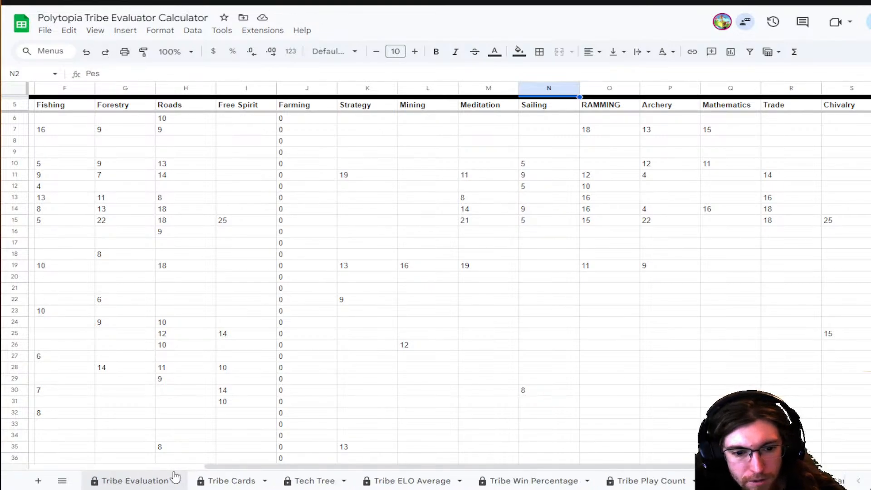
- Inspect the Tech Tree cells near the chart's right edge around AQ1
{"action": "left_click", "coordinate": [315, 482]}
{"action": "left_click", "coordinate": [407, 123]}
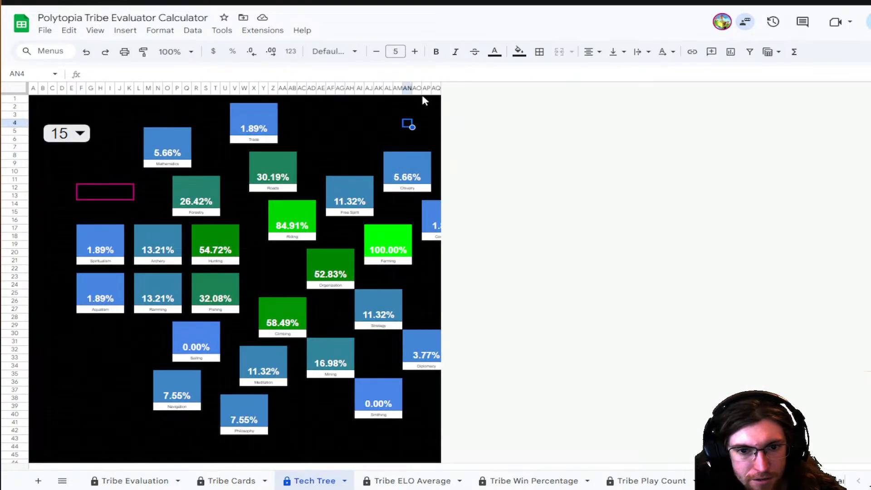
{"action": "left_click", "coordinate": [438, 179]}
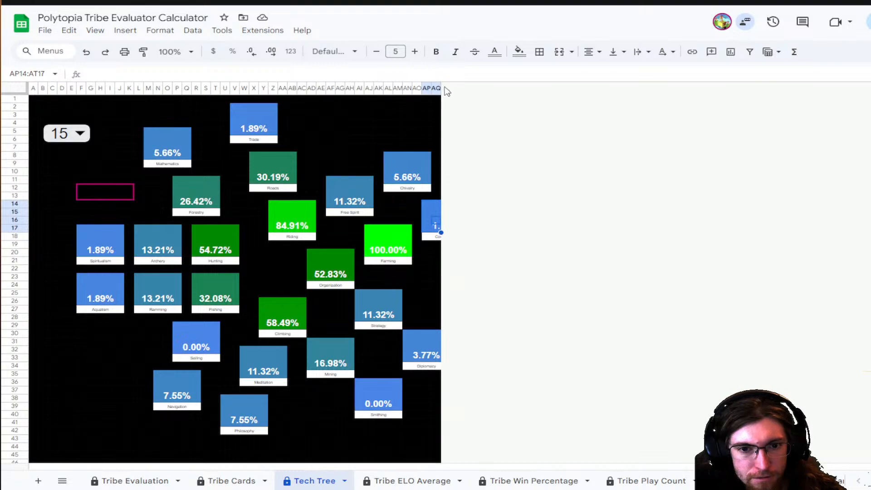
{"action": "left_click", "coordinate": [435, 98]}
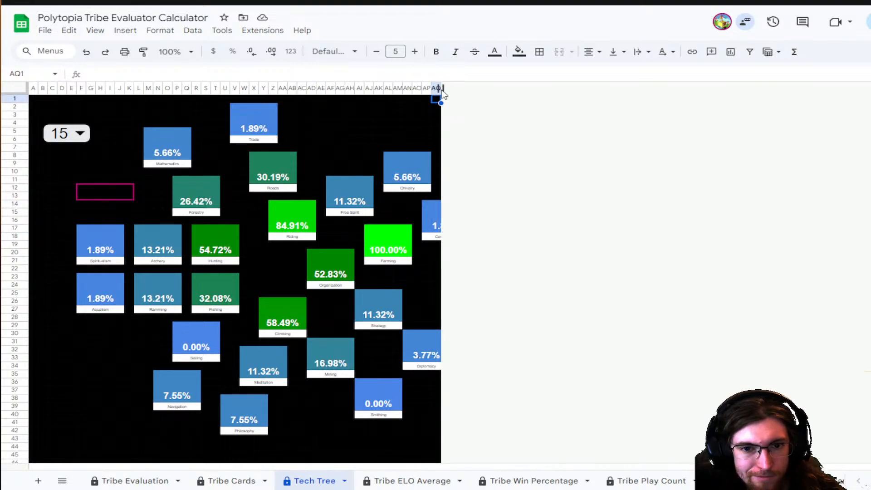
{"action": "left_click", "coordinate": [528, 198]}
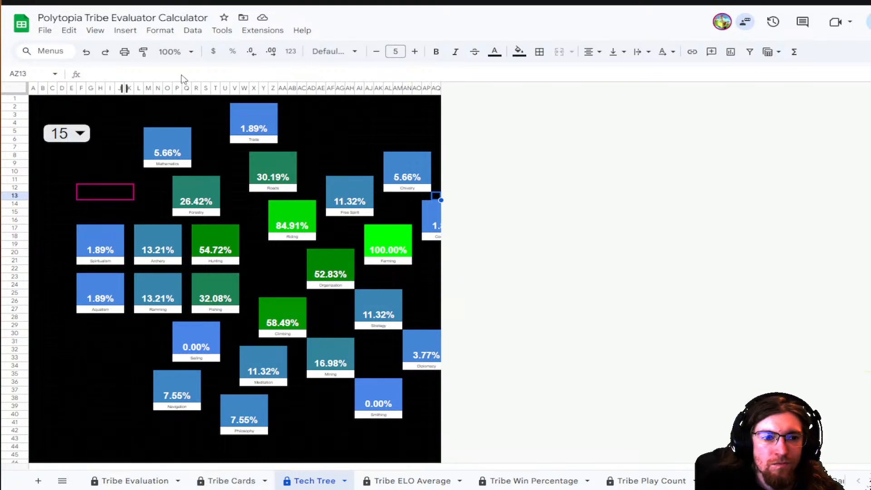
- Redo the ten undone tile moves and reload the spreadsheet
{"action": "left_click", "coordinate": [106, 53]}
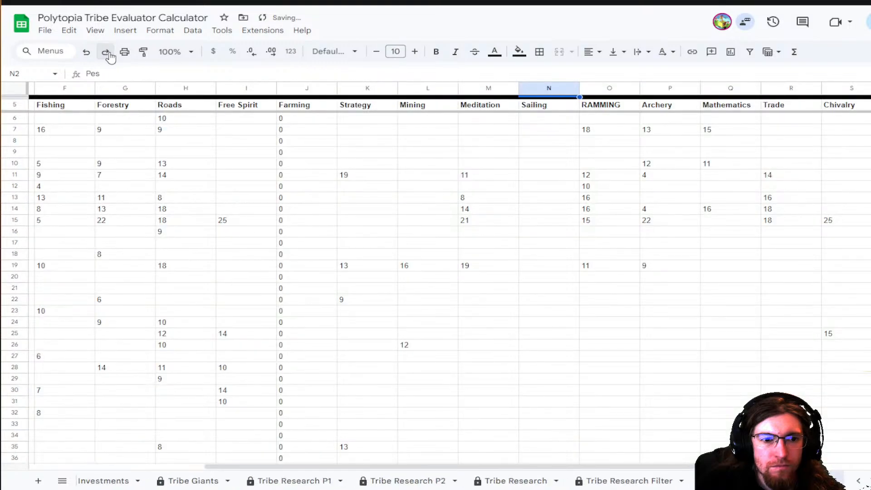
{"action": "left_click", "coordinate": [106, 53]}
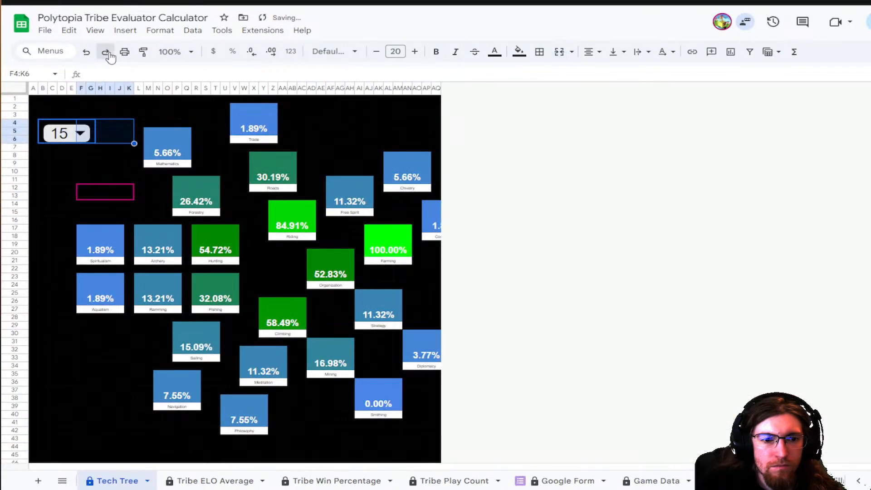
{"action": "left_click", "coordinate": [108, 53]}
{"action": "left_click", "coordinate": [108, 53]}
{"action": "left_click", "coordinate": [108, 53]}
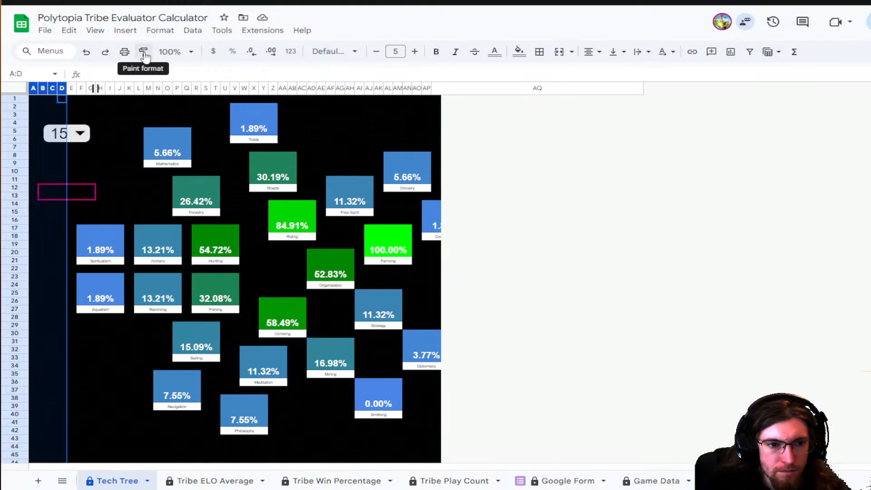
{"action": "left_click", "coordinate": [105, 57]}
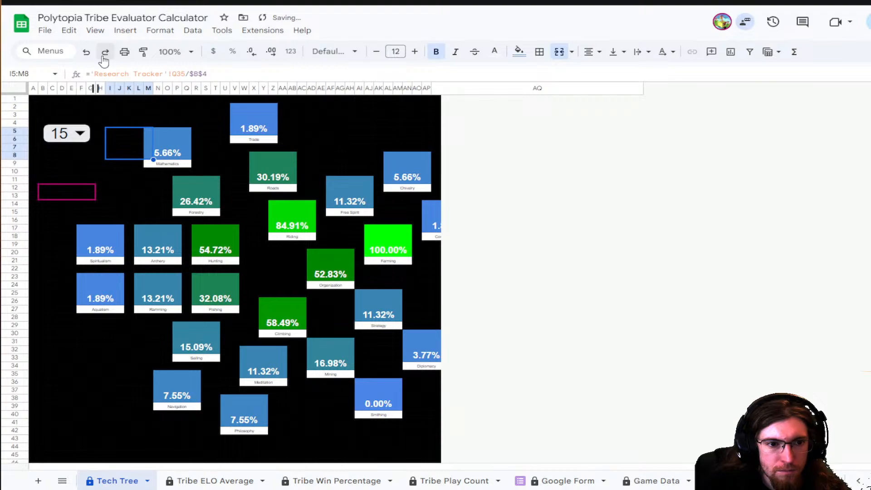
{"action": "left_click", "coordinate": [104, 59]}
{"action": "left_click", "coordinate": [104, 58]}
{"action": "left_click", "coordinate": [105, 58]}
{"action": "left_click", "coordinate": [105, 58]}
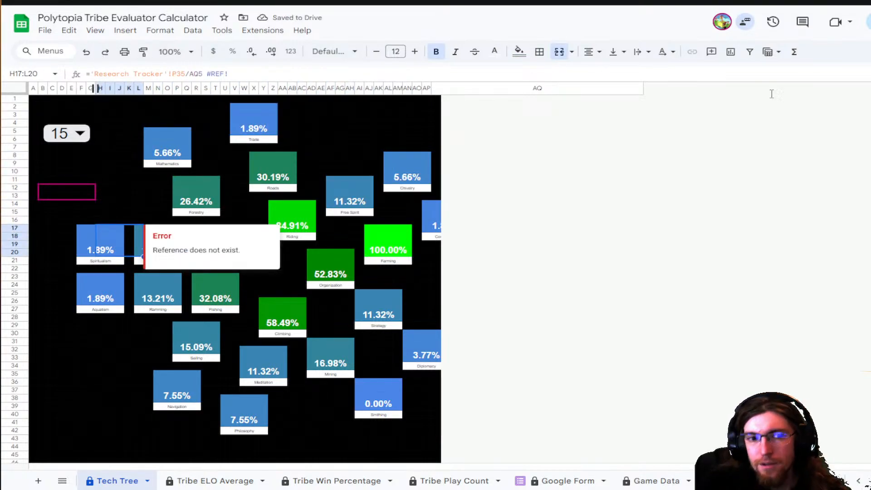
{"action": "key", "text": "F5"}
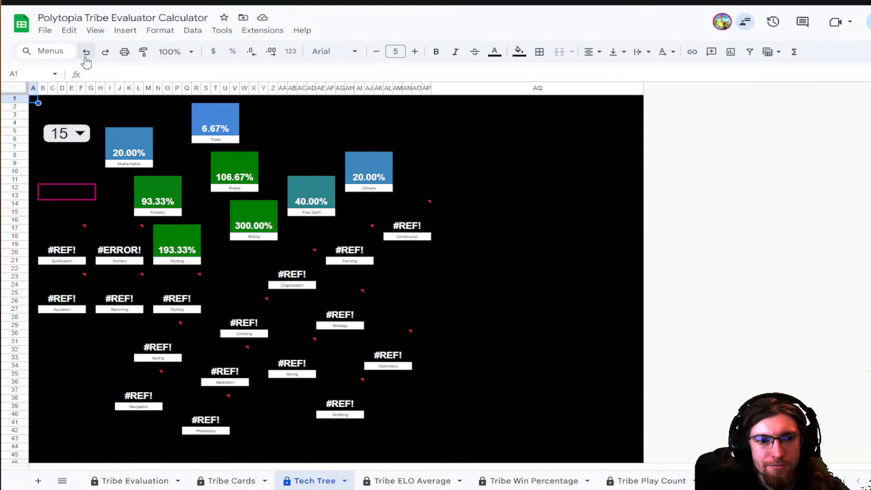
- Enter =’Tribe Evaluation’!C2 in Tech Tree cell B2
{"action": "left_click", "coordinate": [583, 217]}
{"action": "left_click", "coordinate": [490, 123]}
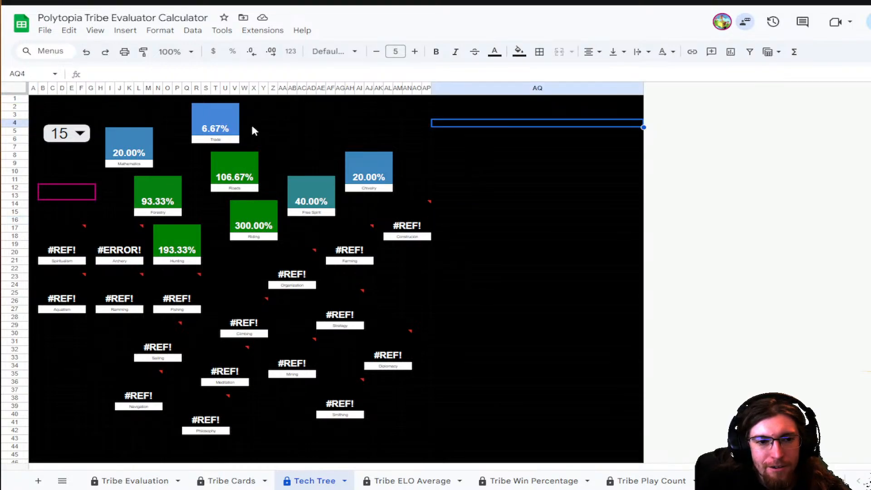
{"action": "left_click", "coordinate": [44, 108]}
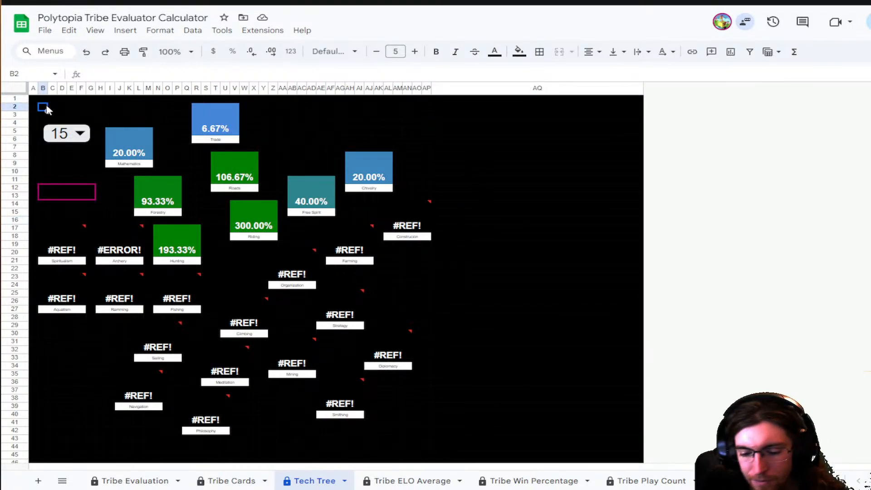
{"action": "type", "text": "="}
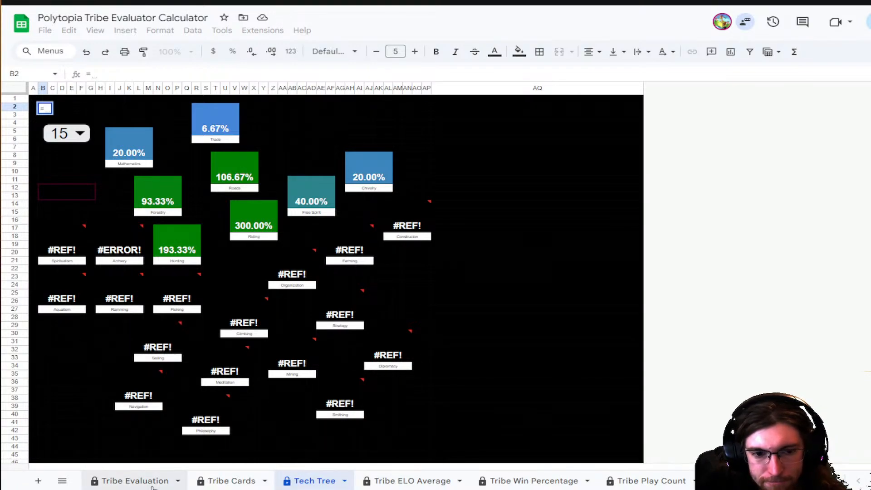
{"action": "left_click", "coordinate": [136, 481]}
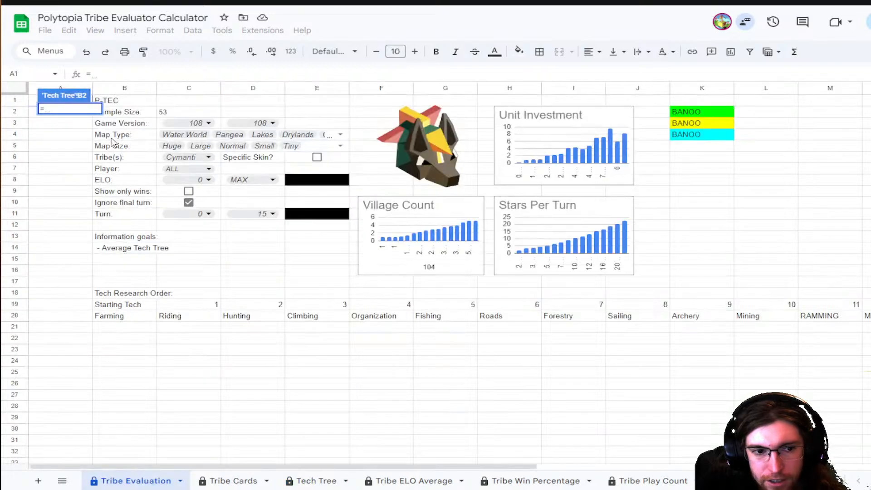
{"action": "left_click", "coordinate": [198, 117]}
{"action": "key", "text": "Return"}
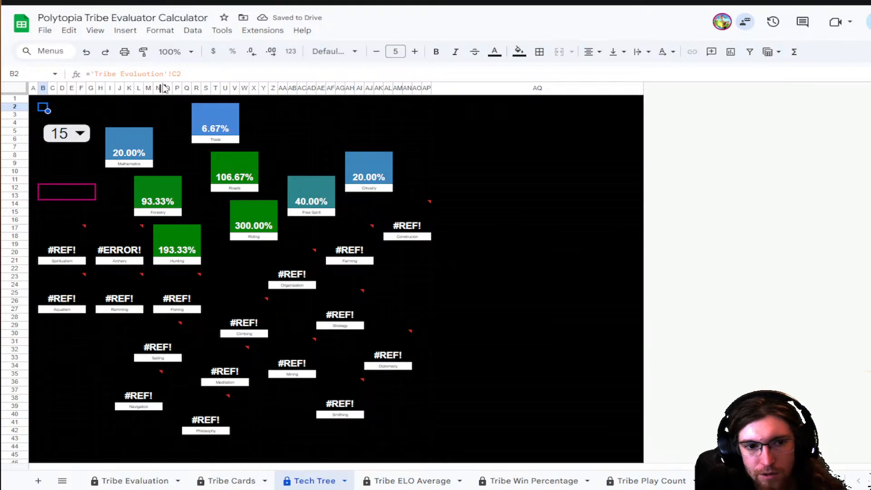
{"action": "left_click", "coordinate": [111, 150]}
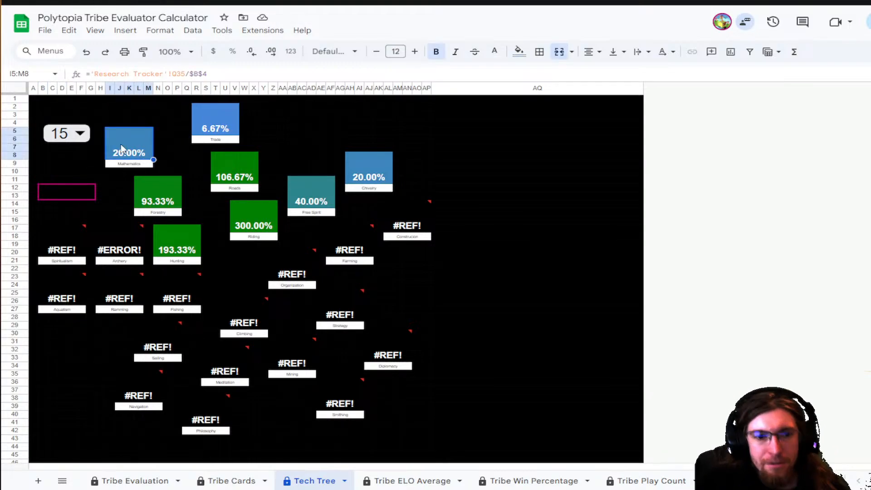
- Make the Mathematics tile divide by 'Tribe Evaluation'!C2 instead of $B$4, then copy that reference
{"action": "double_click", "coordinate": [198, 73]}
{"action": "key", "text": "BackSpace"}
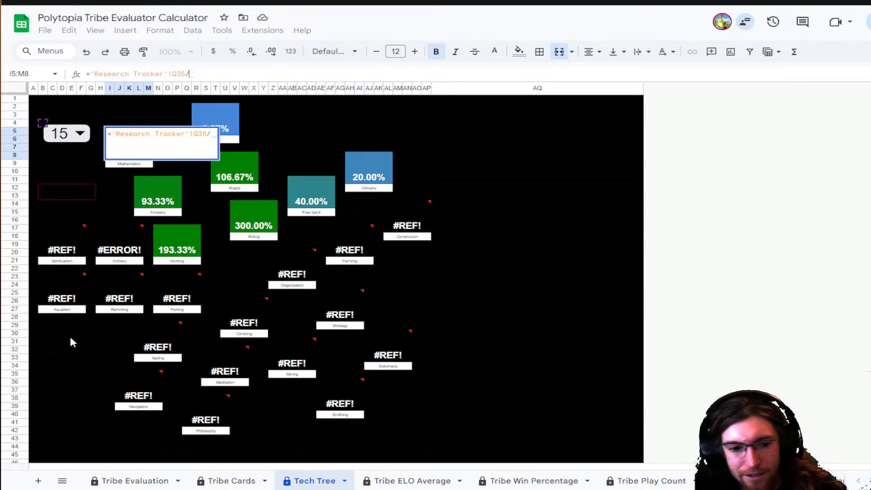
{"action": "left_click", "coordinate": [135, 481]}
{"action": "left_click", "coordinate": [186, 114]}
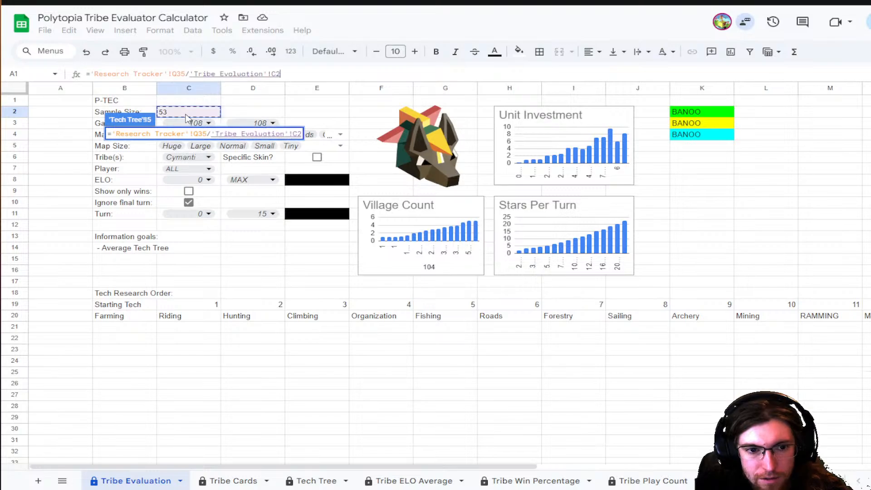
{"action": "key", "text": "Return"}
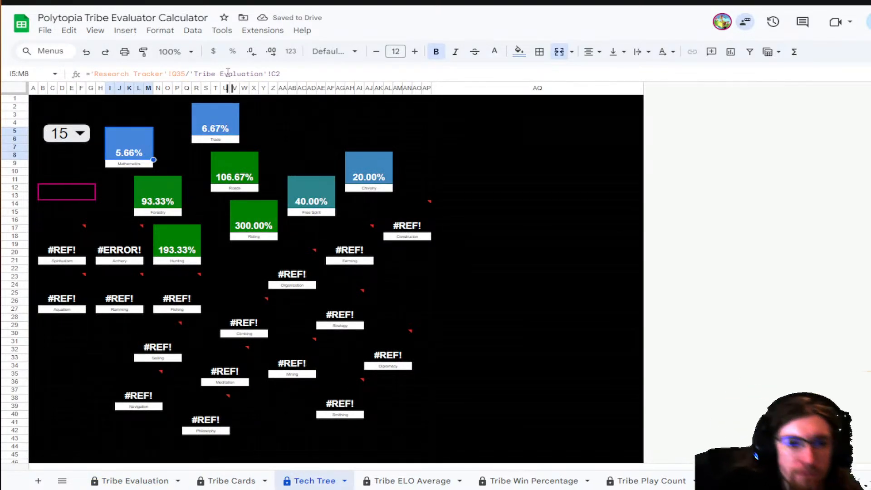
{"action": "left_click_drag", "start_coordinate": [193, 75], "coordinate": [350, 67]}
{"action": "key", "text": "ctrl+c"}
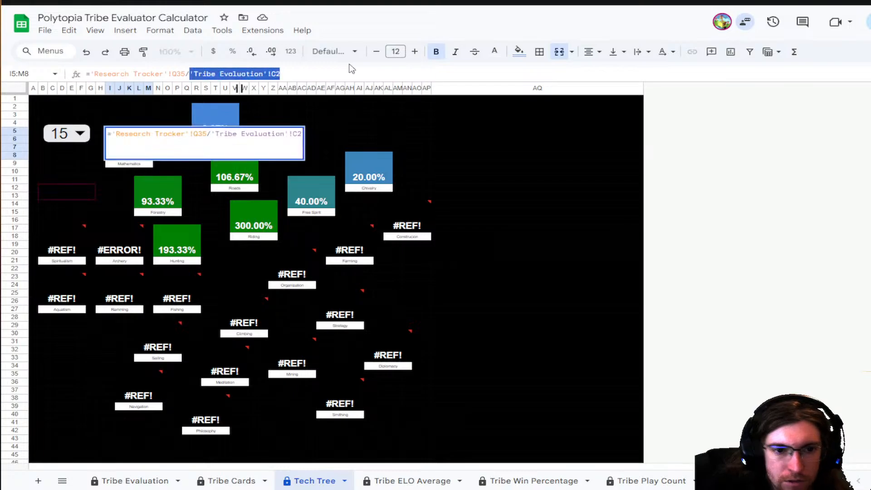
{"action": "key", "text": "Escape"}
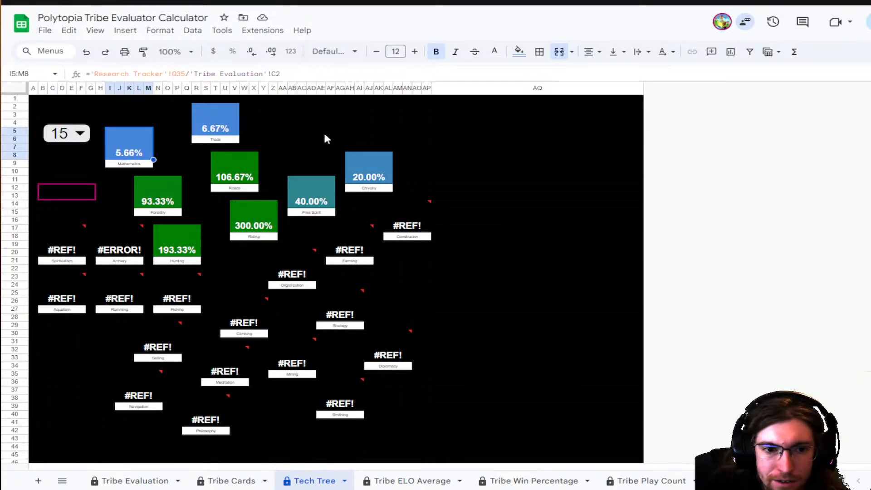
- Paste the C2 divisor into Trade, Roads, Forestry, Chivalry, Free Spirit, Riding, Hunting, Archery and Spiritualism
{"action": "left_click", "coordinate": [235, 124]}
{"action": "left_click_drag", "start_coordinate": [186, 74], "coordinate": [208, 74]}
{"action": "key", "text": "ctrl+v"}
{"action": "left_click", "coordinate": [233, 175]}
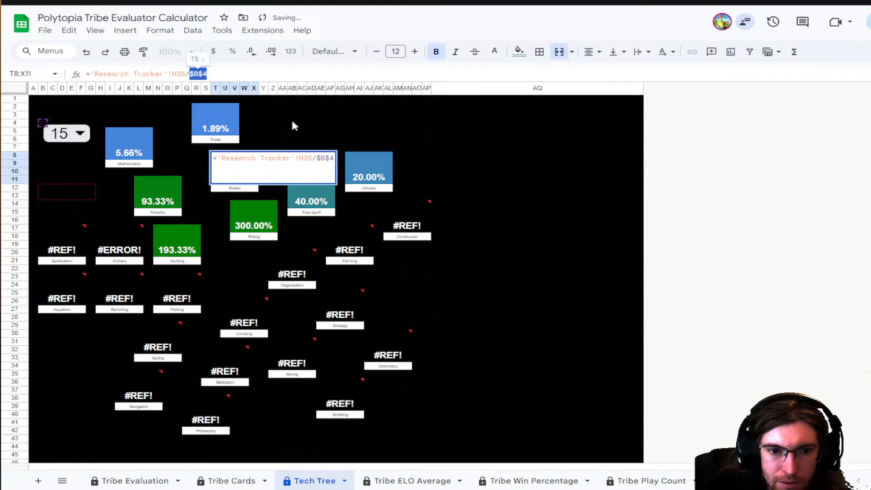
{"action": "key", "text": "ctrl+v"}
{"action": "left_click", "coordinate": [157, 198]}
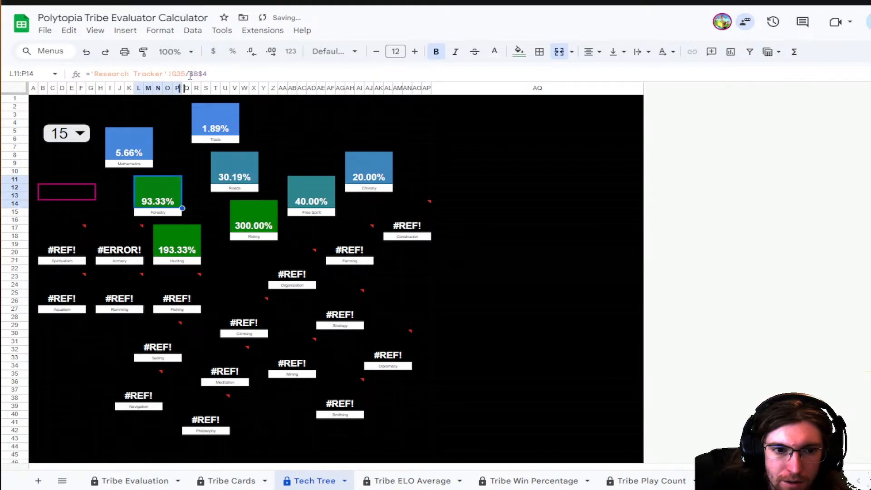
{"action": "left_click_drag", "start_coordinate": [190, 74], "coordinate": [208, 74]}
{"action": "key", "text": "ctrl+v"}
{"action": "left_click", "coordinate": [368, 172]}
{"action": "key", "text": "ctrl+v"}
{"action": "left_click", "coordinate": [311, 196]}
{"action": "type", "text": "'Tribe Evaluation'!$B$4"}
{"action": "left_click", "coordinate": [253, 218]}
{"action": "key", "text": "ctrl+v"}
{"action": "left_click", "coordinate": [177, 238]}
{"action": "key", "text": "ctrl+v"}
{"action": "left_click", "coordinate": [119, 241]}
{"action": "key", "text": "ctrl+v"}
{"action": "left_click", "coordinate": [51, 248]}
{"action": "key", "text": "ctrl+v"}
- Replace #REF! with the C2 reference in Construction, Farming, Organization, Diplomacy, Strategy, Smithing, Mining, Climbing and Philosophy
{"action": "left_click", "coordinate": [412, 223]}
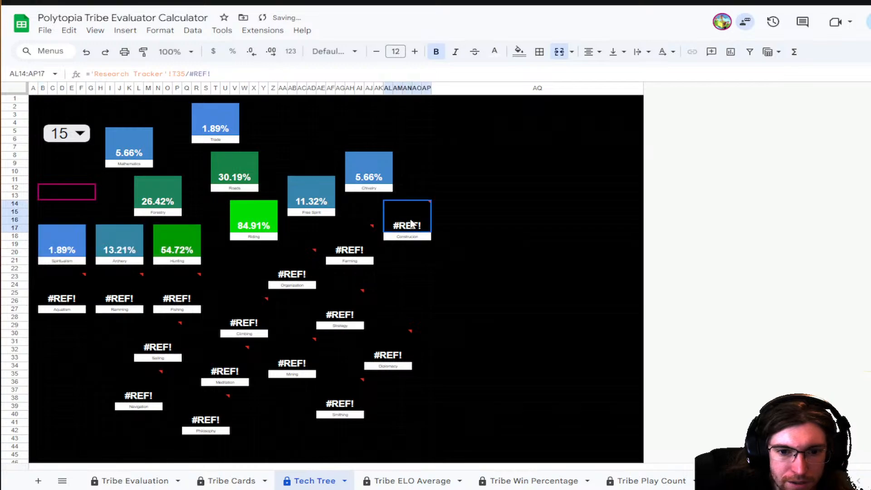
{"action": "left_click_drag", "start_coordinate": [190, 74], "coordinate": [208, 73]}
{"action": "key", "text": "ctrl+v"}
{"action": "left_click", "coordinate": [351, 246]}
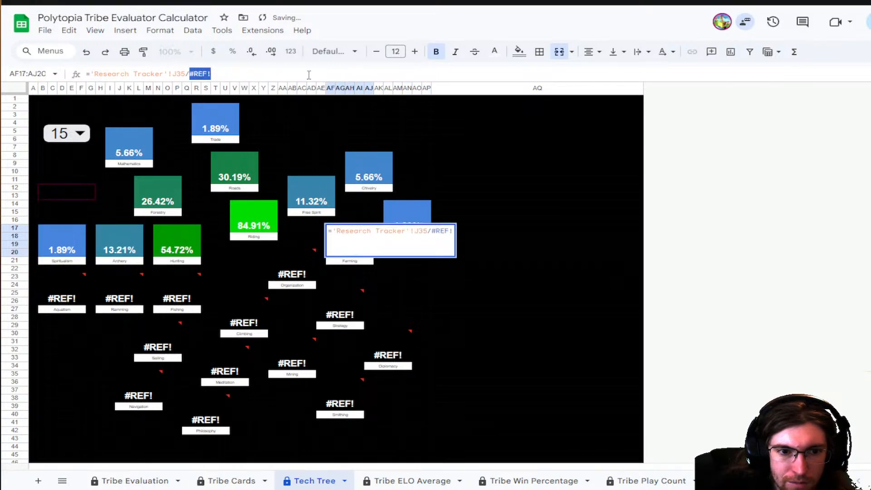
{"action": "key", "text": "ctrl+v"}
{"action": "left_click", "coordinate": [296, 257]}
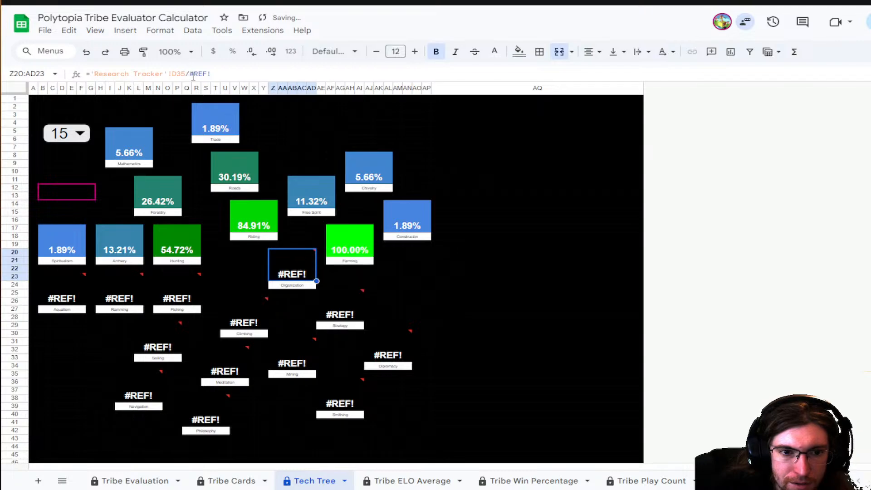
{"action": "left_click_drag", "start_coordinate": [190, 74], "coordinate": [209, 73]}
{"action": "key", "text": "ctrl+v"}
{"action": "left_click", "coordinate": [389, 340]}
{"action": "key", "text": "ctrl+v"}
{"action": "left_click", "coordinate": [340, 304]}
{"action": "key", "text": "ctrl+v"}
{"action": "left_click", "coordinate": [340, 393]}
{"action": "key", "text": "ctrl+v"}
{"action": "left_click", "coordinate": [285, 358]}
{"action": "key", "text": "ctrl+v"}
{"action": "left_click", "coordinate": [255, 313]}
{"action": "key", "text": "ctrl+v"}
{"action": "left_click", "coordinate": [229, 415]}
{"action": "key", "text": "ctrl+v"}
- Fix Meditation, Navigation, Sailing, Fishing, Ramming and Aquatism with the C2 reference, then widen column A
{"action": "left_click", "coordinate": [224, 364]}
{"action": "key", "text": "ctrl+v"}
{"action": "left_click", "coordinate": [136, 394]}
{"action": "key", "text": "ctrl+v"}
{"action": "left_click", "coordinate": [149, 329]}
{"action": "key", "text": "ctrl+v"}
{"action": "left_click", "coordinate": [177, 290]}
{"action": "type", "text": "'Tribe Evaluation'!$D$2"}
{"action": "left_click", "coordinate": [119, 293]}
{"action": "key", "text": "ctrl+v"}
{"action": "left_click", "coordinate": [73, 278]}
{"action": "key", "text": "ctrl+v"}
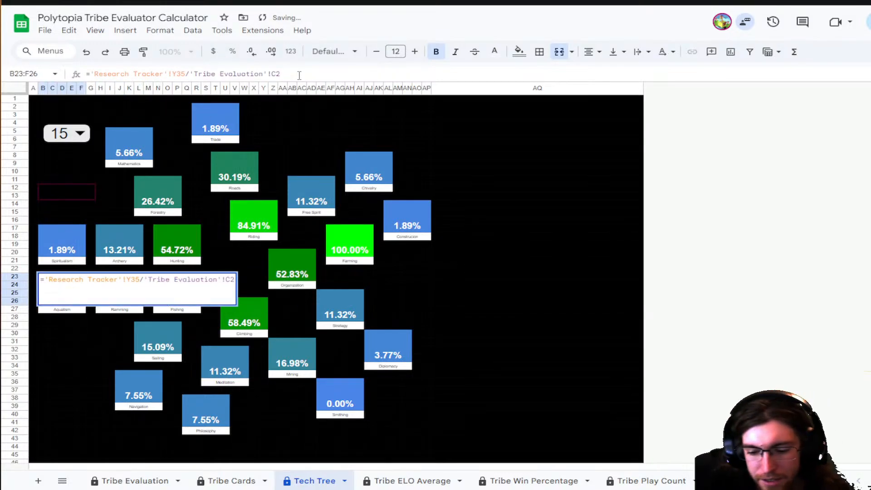
{"action": "key", "text": "Return"}
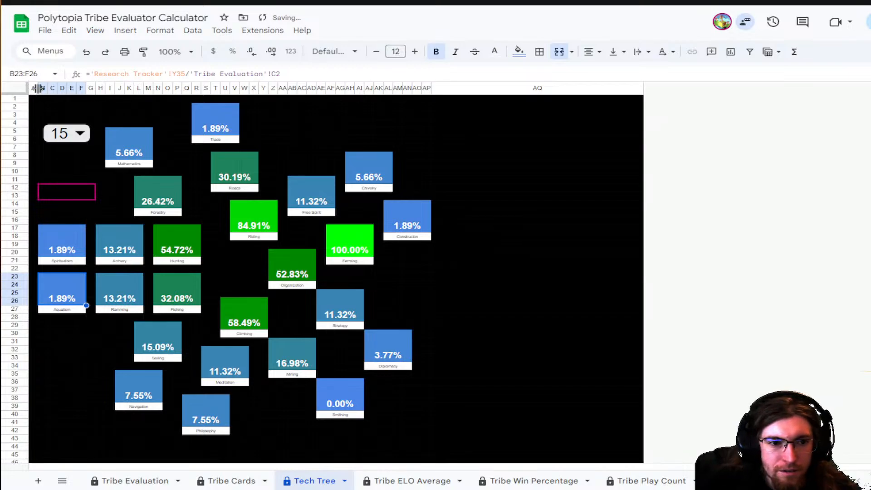
{"action": "left_click_drag", "start_coordinate": [38, 88], "coordinate": [107, 88]}
- Widen column A further and make row 1 taller
{"action": "left_click_drag", "start_coordinate": [125, 88], "coordinate": [125, 89]}
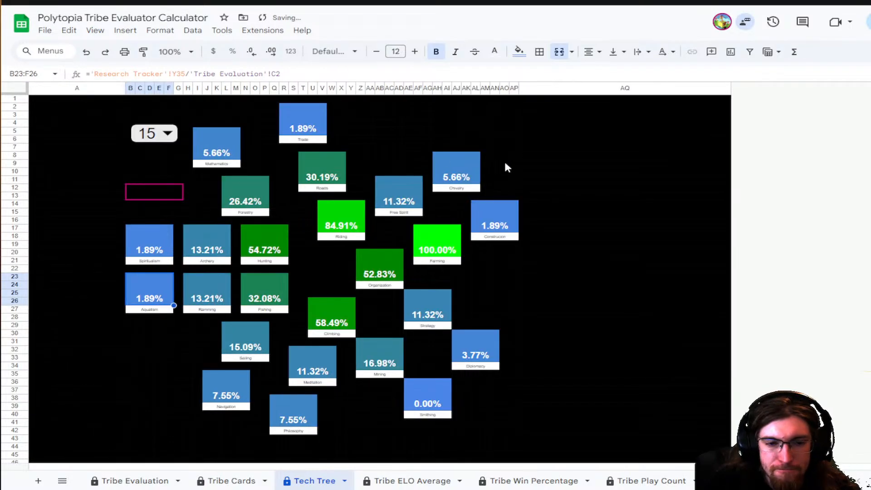
{"action": "left_click", "coordinate": [818, 216]}
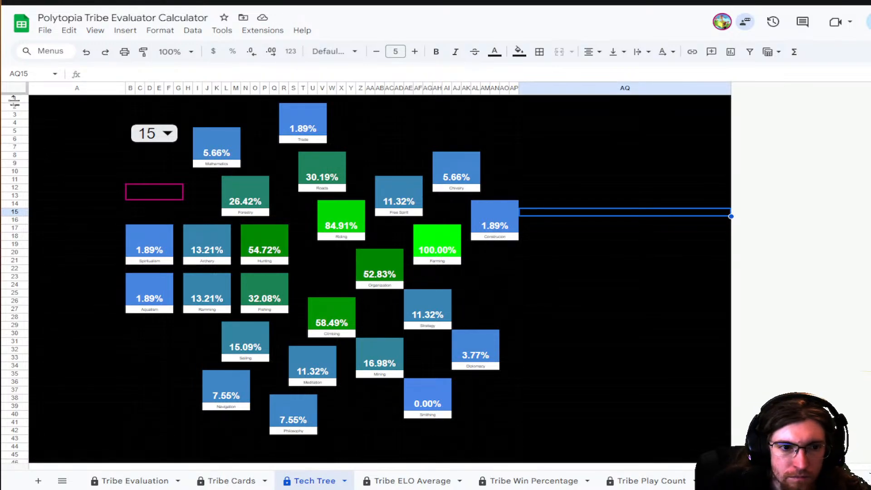
{"action": "left_click_drag", "start_coordinate": [14, 100], "coordinate": [14, 112]}
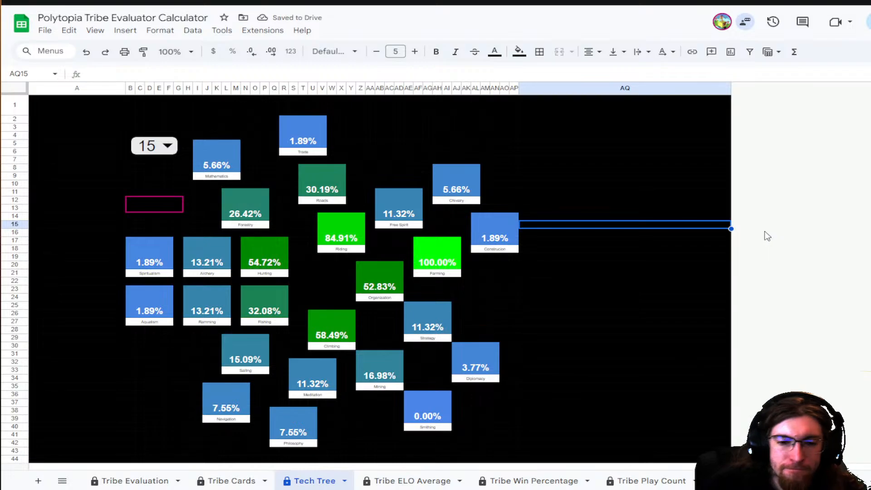
- Delete the empty rows 44–62 at the bottom of the Tech Tree sheet
{"action": "scroll", "coordinate": [529, 278], "scroll_direction": "down", "scroll_amount": 4}
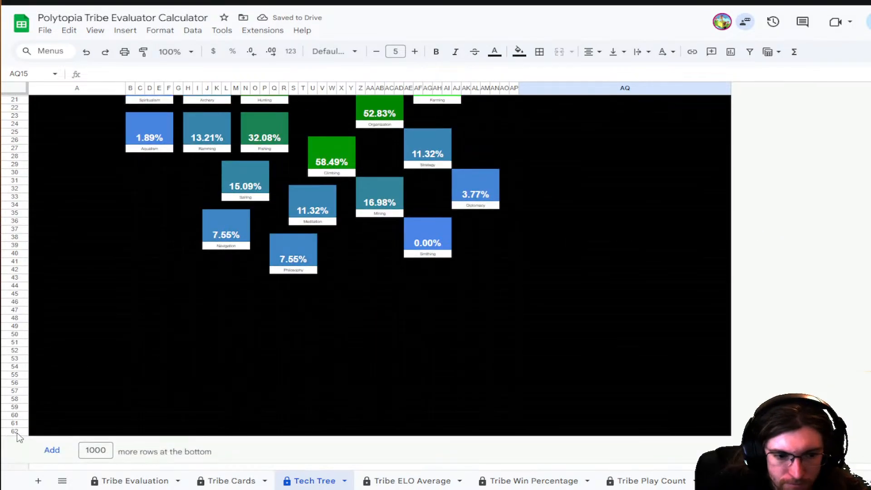
{"action": "left_click", "coordinate": [16, 432]}
{"action": "left_click", "coordinate": [14, 293], "text": "shift"}
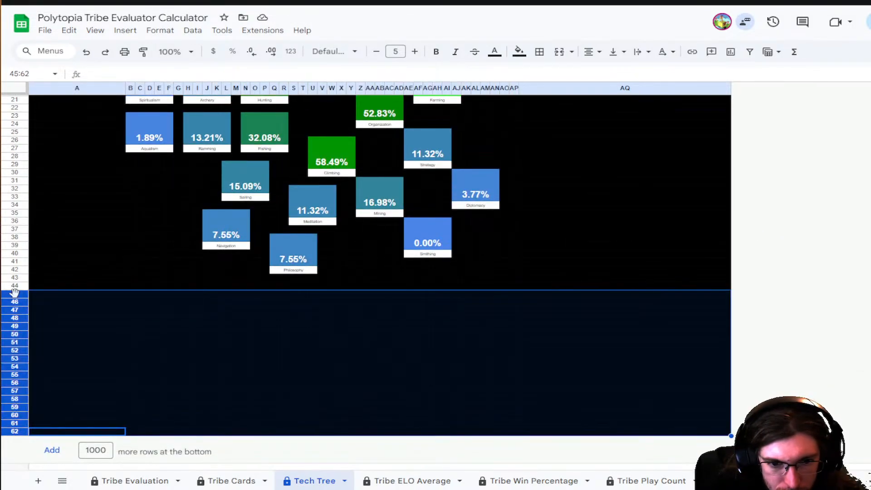
{"action": "left_click", "coordinate": [15, 285], "text": "shift"}
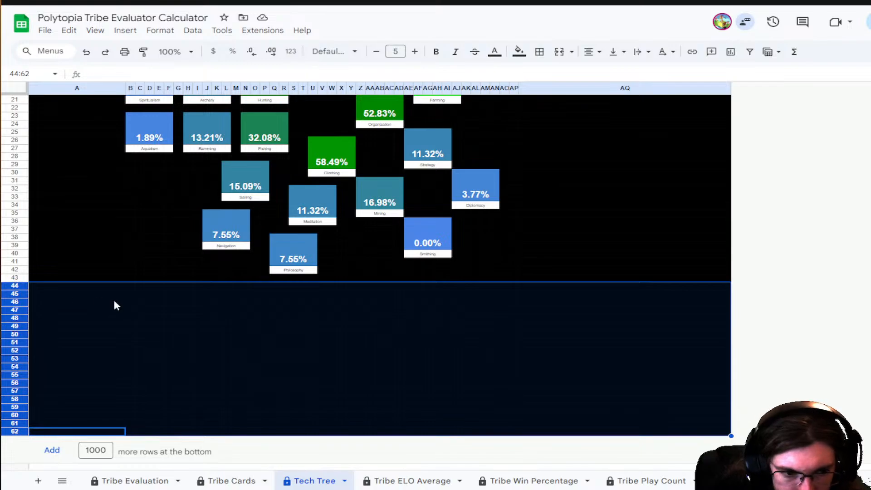
{"action": "right_click", "coordinate": [16, 292]}
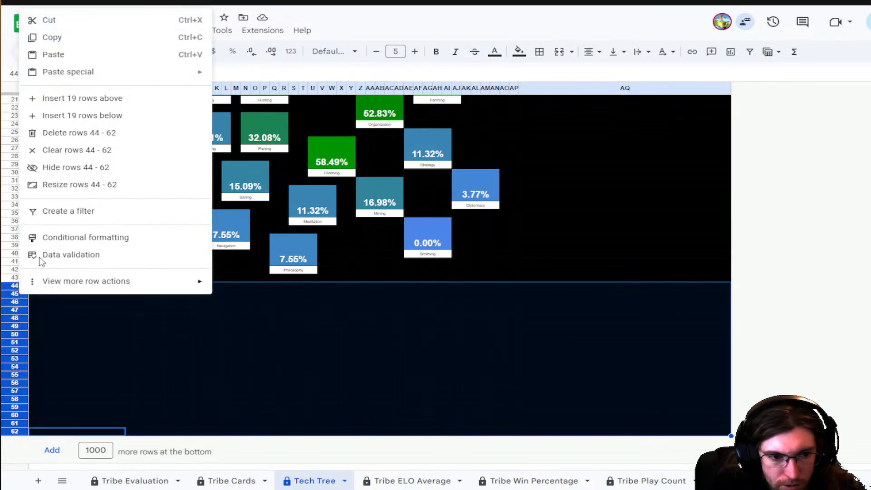
{"action": "left_click", "coordinate": [73, 133]}
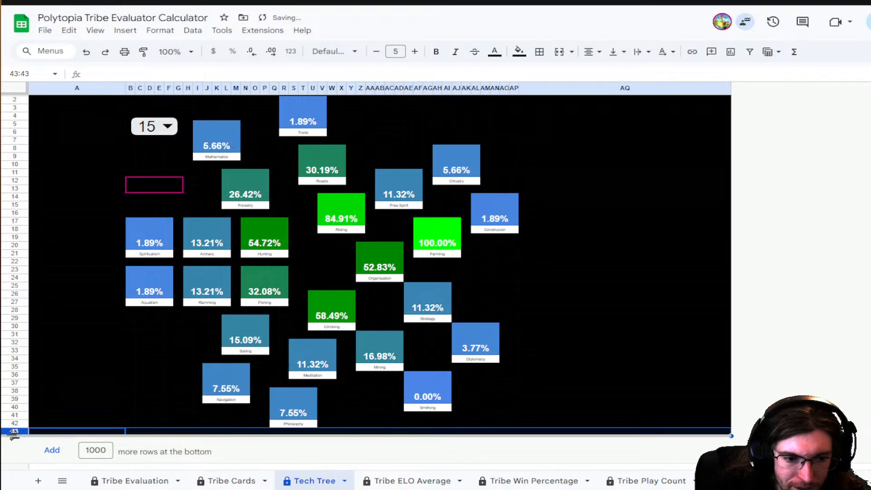
- Make the remaining last row taller and clear the selection
{"action": "left_click_drag", "start_coordinate": [14, 435], "coordinate": [13, 478]}
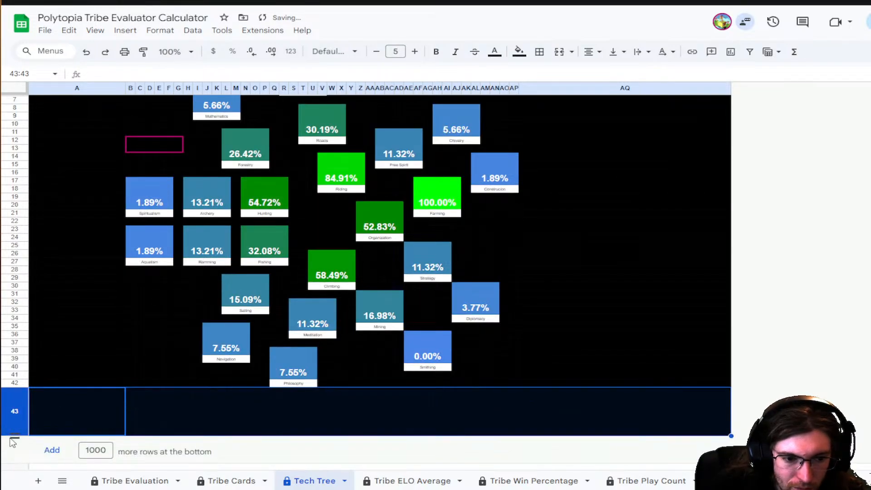
{"action": "left_click_drag", "start_coordinate": [14, 435], "coordinate": [14, 462]}
{"action": "scroll", "coordinate": [402, 282], "scroll_direction": "down", "scroll_amount": 2}
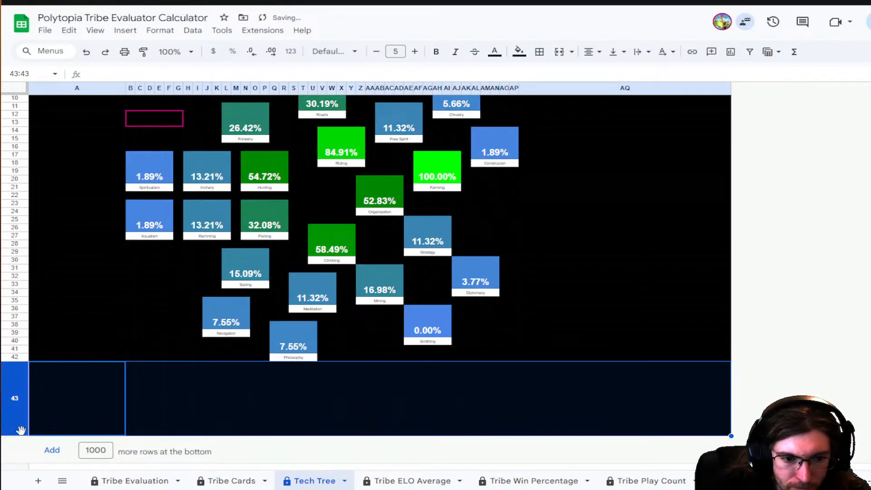
{"action": "left_click", "coordinate": [667, 230]}
{"action": "scroll", "coordinate": [727, 293], "scroll_direction": "up", "scroll_amount": 3}
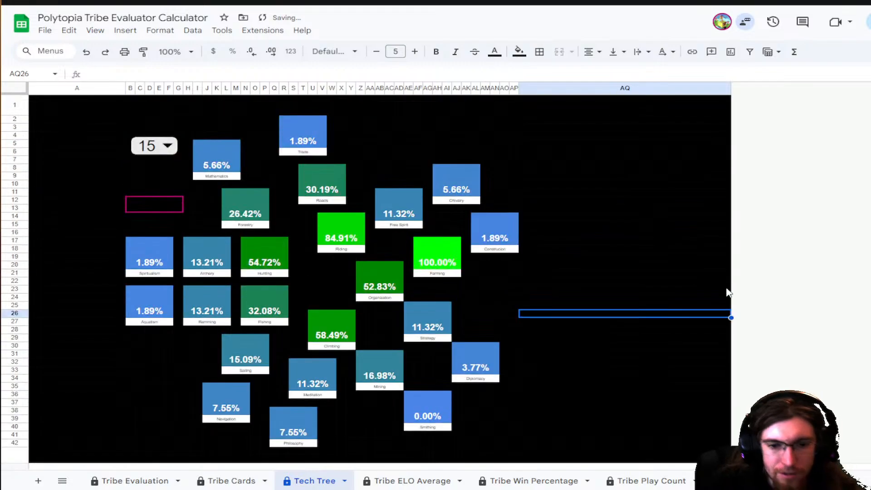
{"action": "scroll", "coordinate": [729, 281], "scroll_direction": "down", "scroll_amount": 2}
{"action": "scroll", "coordinate": [345, 295], "scroll_direction": "up", "scroll_amount": 2}
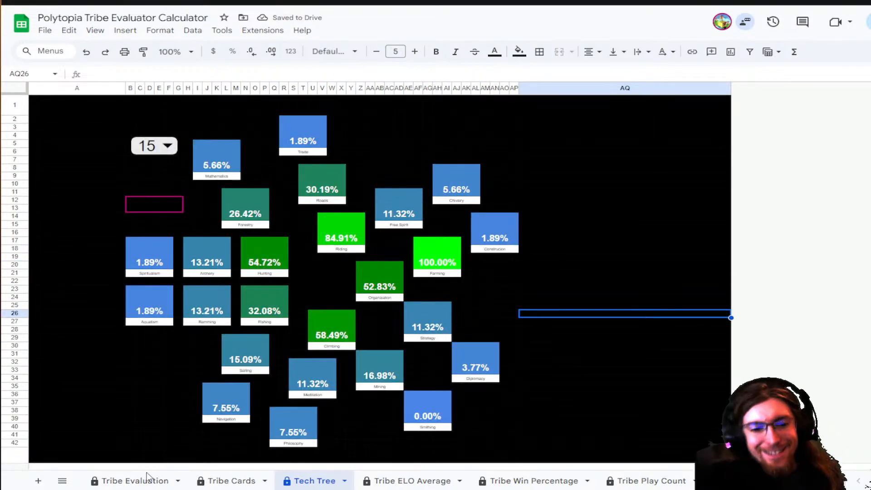
{"action": "left_click", "coordinate": [133, 480]}
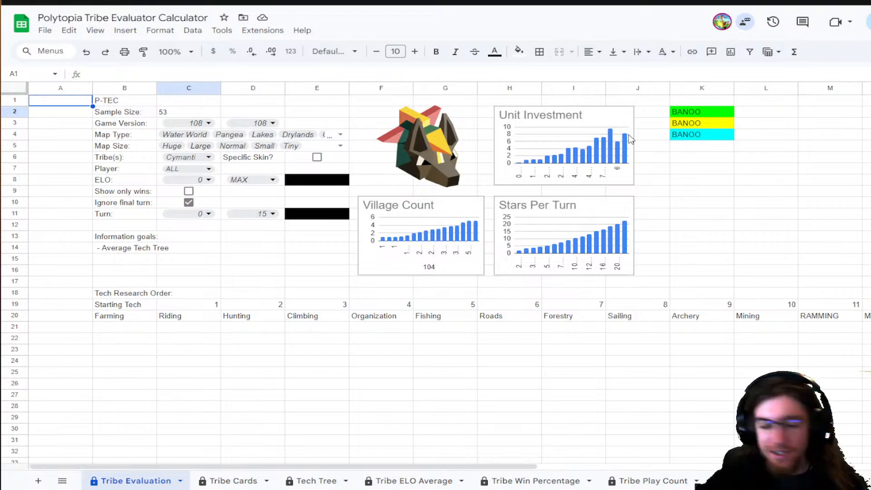
{"action": "left_click", "coordinate": [240, 483]}
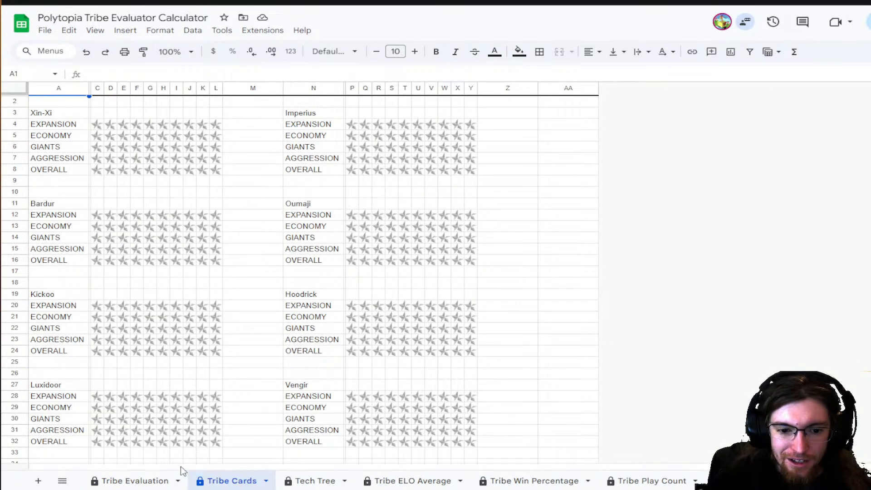
{"action": "left_click", "coordinate": [158, 481]}
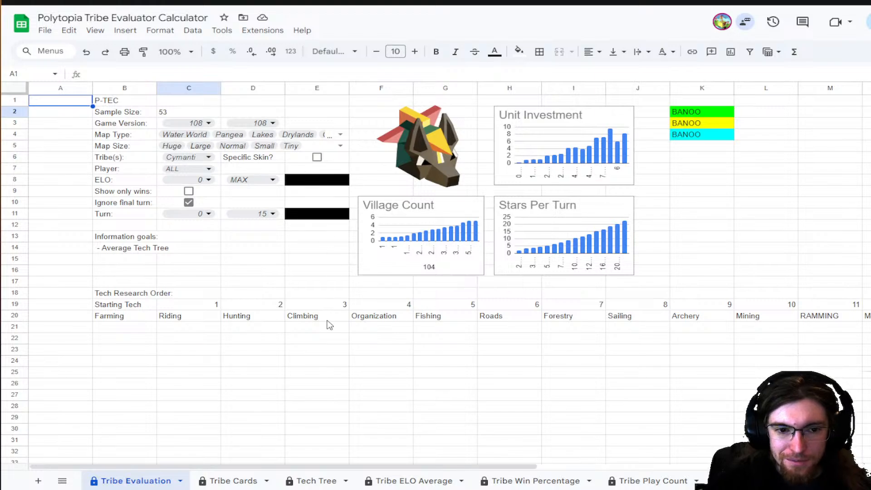
{"action": "left_click", "coordinate": [320, 483]}
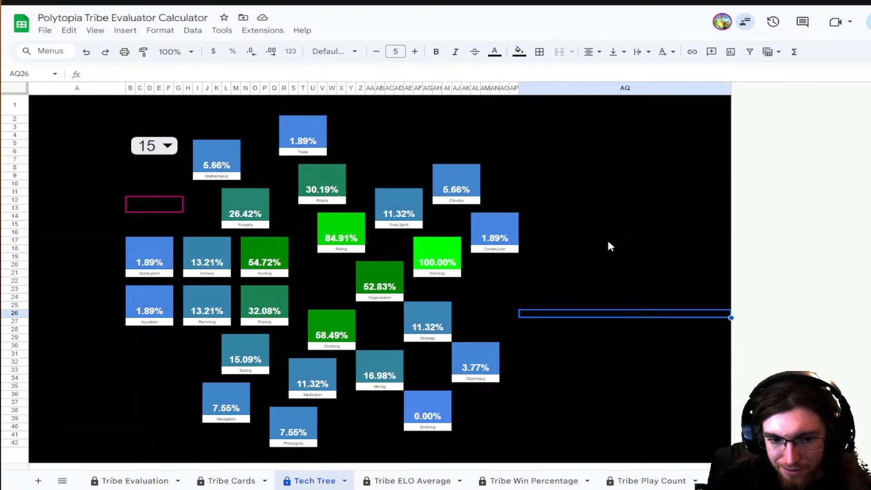
{"action": "left_click", "coordinate": [159, 146]}
{"action": "scroll", "coordinate": [180, 250], "scroll_direction": "down", "scroll_amount": 10}
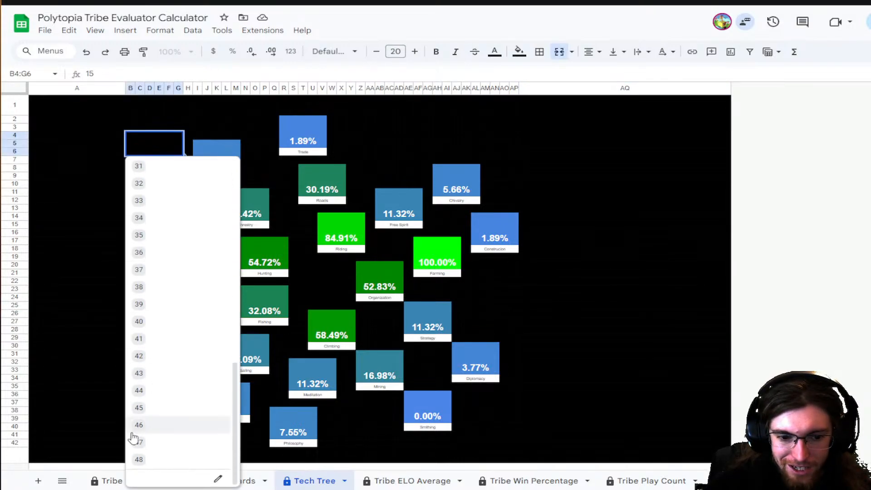
{"action": "left_click", "coordinate": [139, 459]}
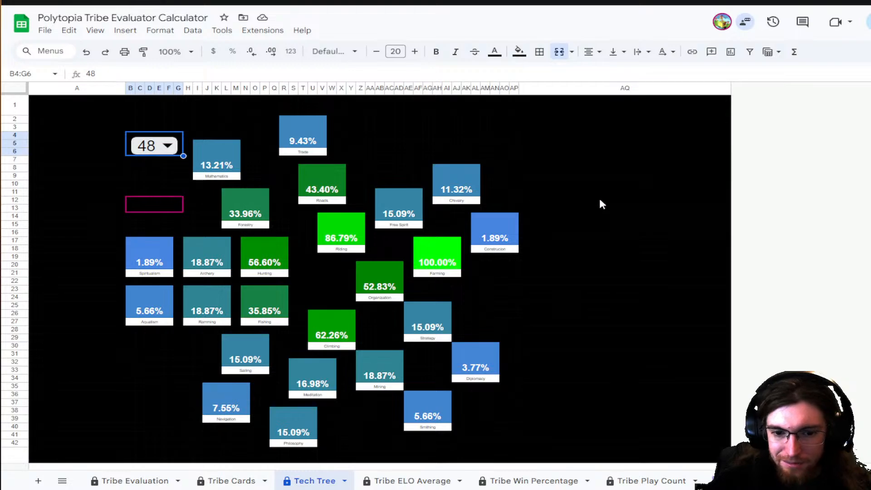
{"action": "left_click", "coordinate": [168, 146]}
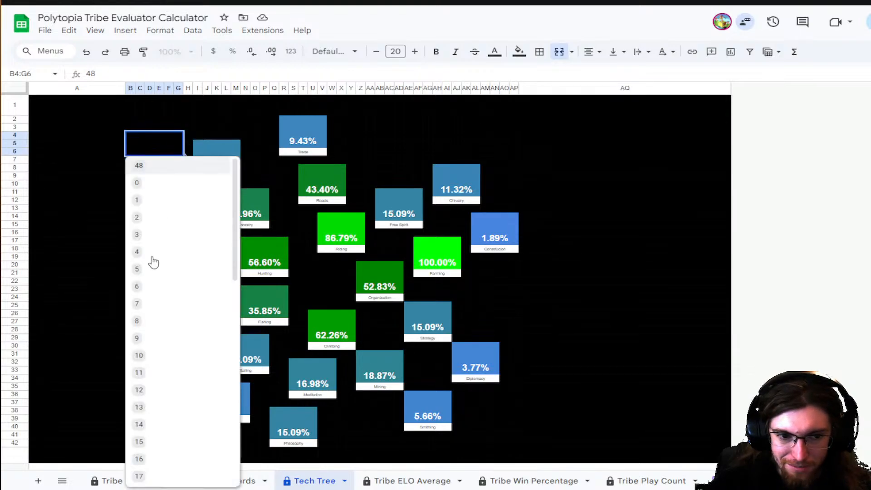
{"action": "scroll", "coordinate": [186, 339], "scroll_direction": "down", "scroll_amount": 12}
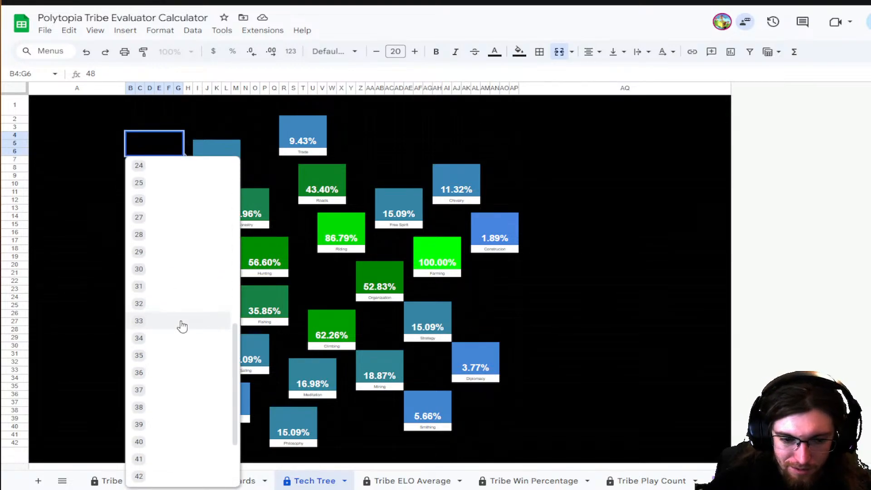
{"action": "scroll", "coordinate": [182, 326], "scroll_direction": "up", "scroll_amount": 12}
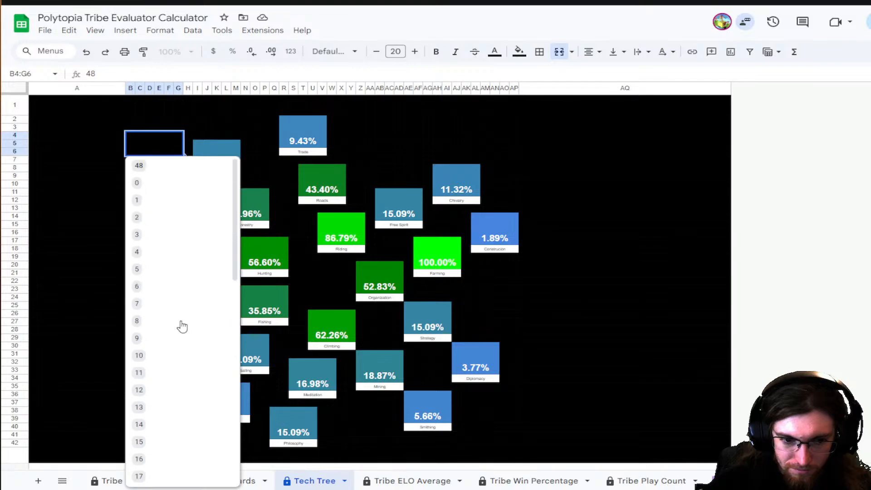
{"action": "left_click", "coordinate": [166, 305]}
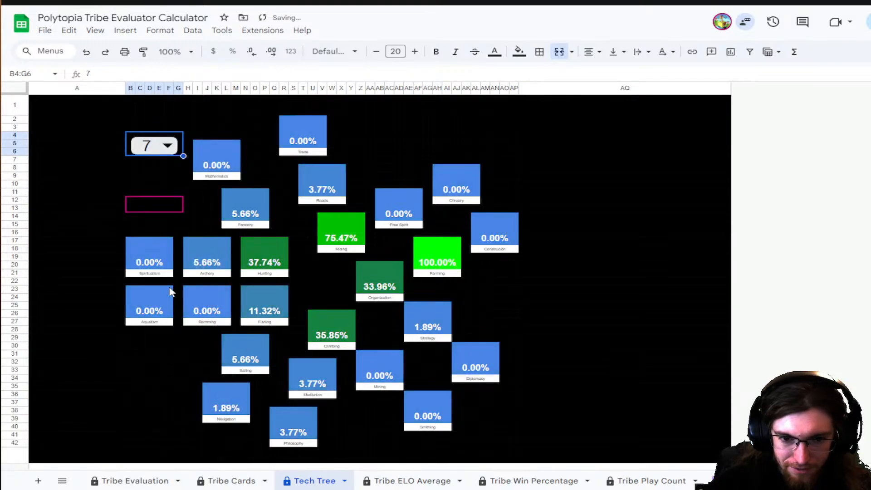
{"action": "left_click", "coordinate": [164, 142]}
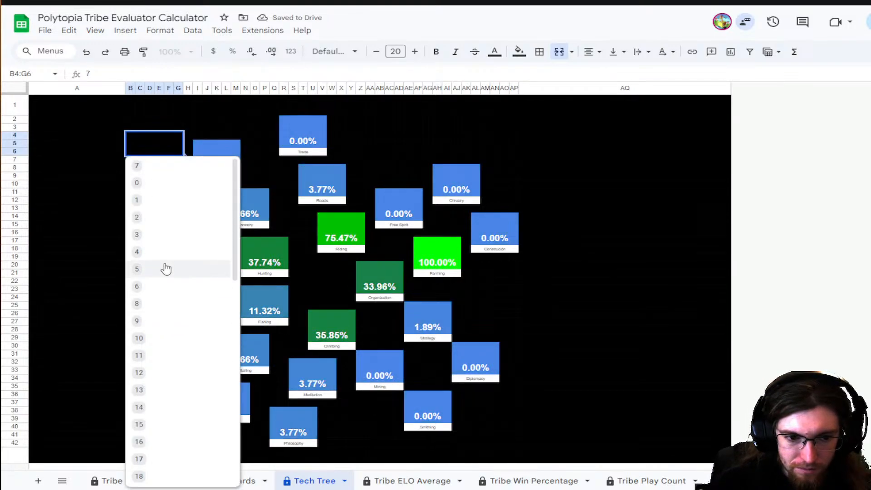
{"action": "left_click", "coordinate": [165, 234]}
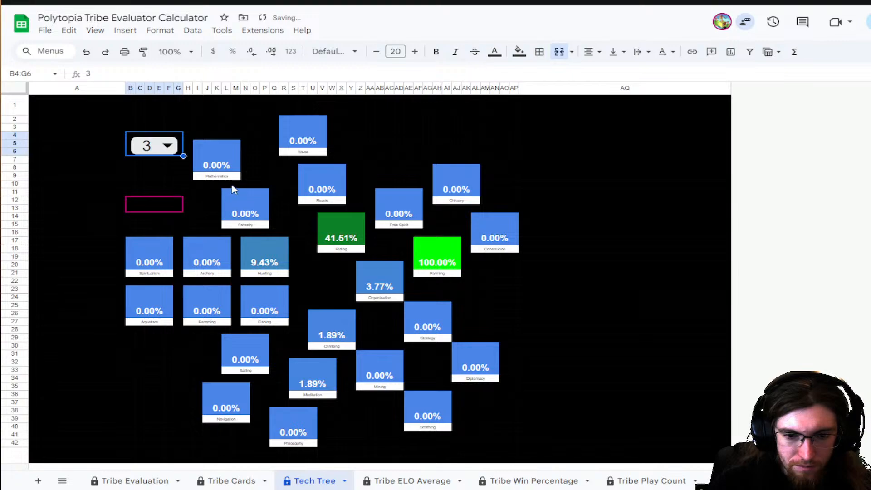
{"action": "left_click", "coordinate": [162, 150]}
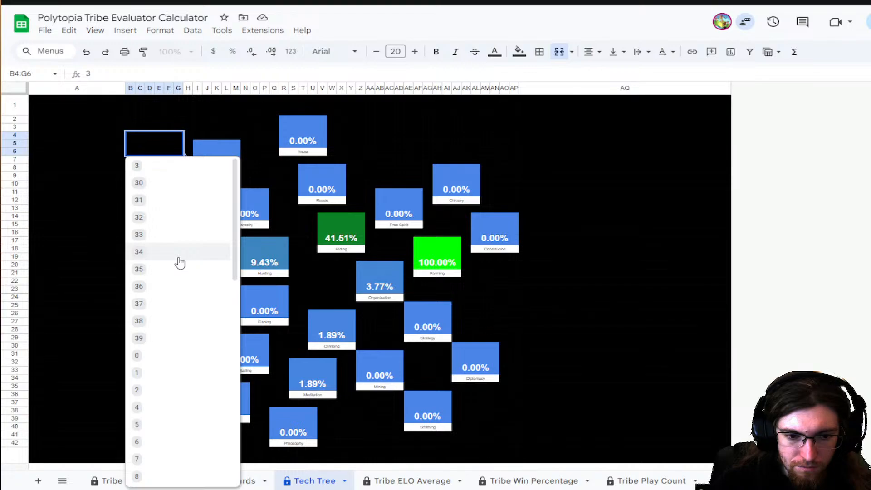
{"action": "scroll", "coordinate": [173, 311], "scroll_direction": "down", "scroll_amount": 3}
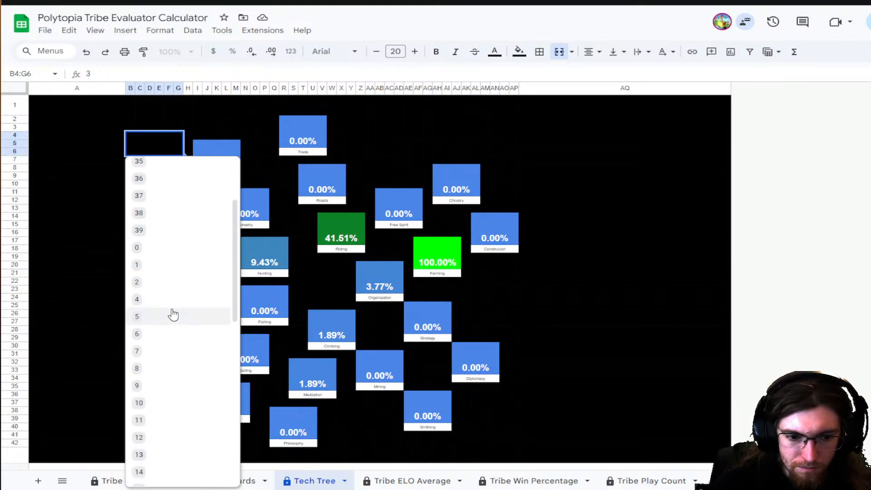
{"action": "left_click", "coordinate": [172, 306]}
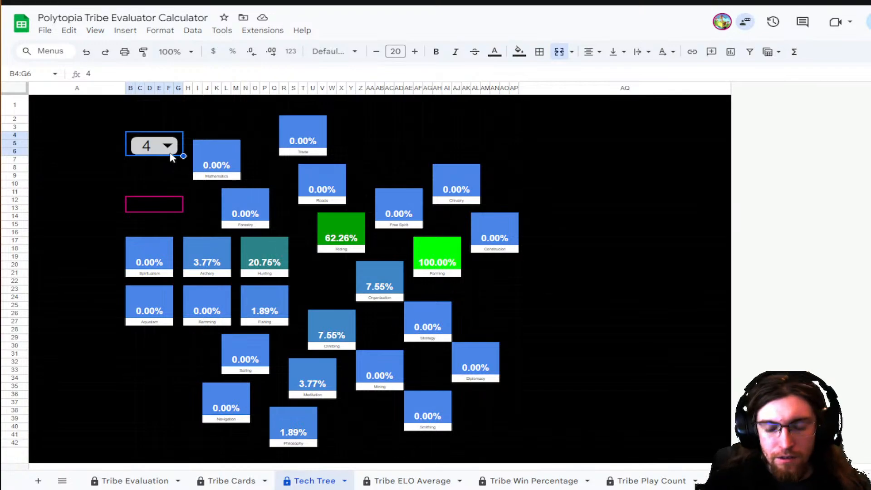
{"action": "left_click", "coordinate": [171, 149]}
{"action": "scroll", "coordinate": [190, 273], "scroll_direction": "down", "scroll_amount": 3}
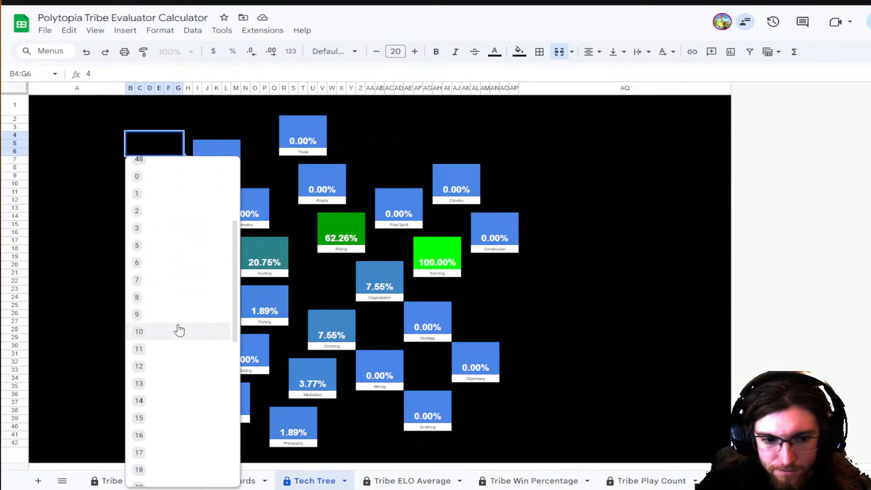
{"action": "left_click", "coordinate": [180, 330]}
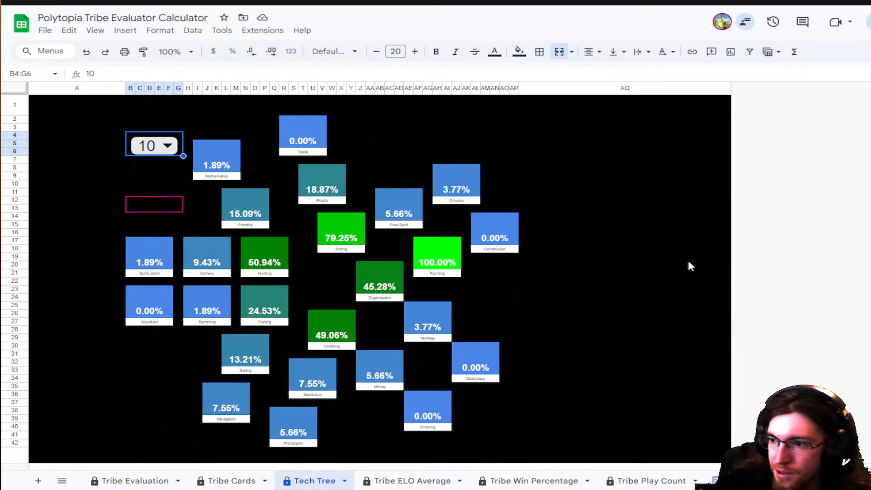
{"action": "left_click", "coordinate": [163, 146]}
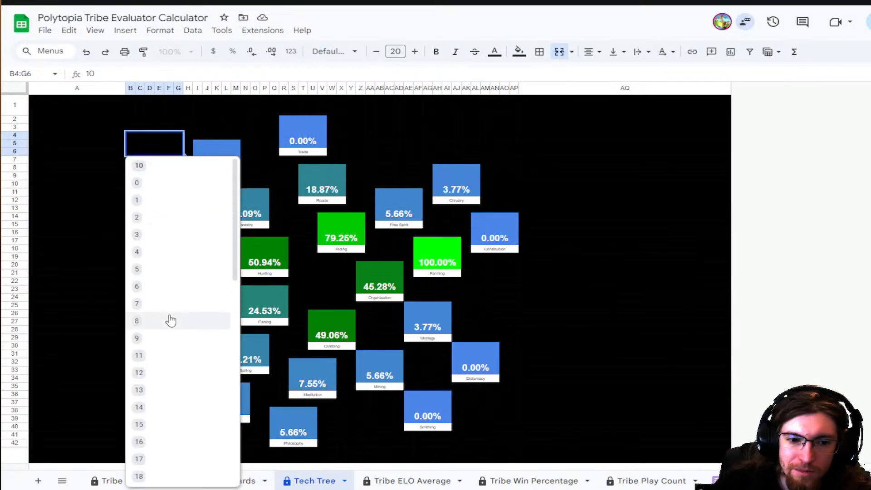
{"action": "left_click", "coordinate": [168, 372]}
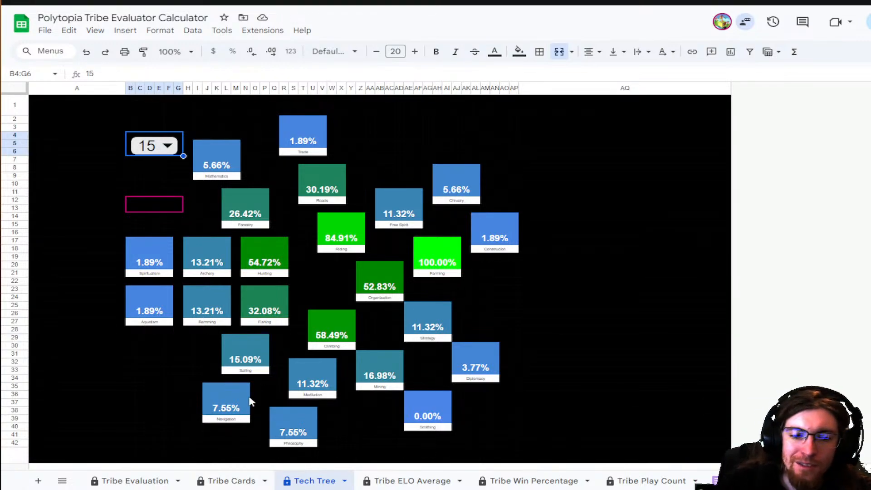
- On Tribe Evaluation, replace the B14 goal with '- Make P-Tec look NICEUUU!!!'
{"action": "left_click", "coordinate": [147, 485]}
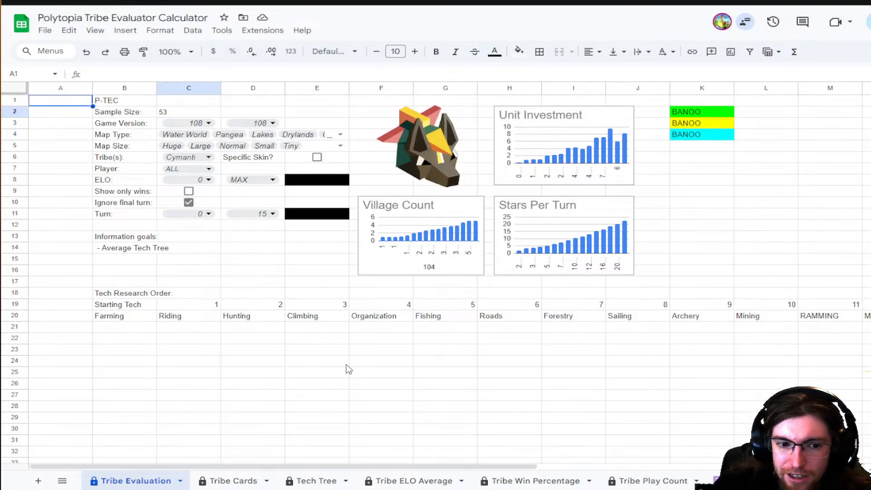
{"action": "left_click", "coordinate": [108, 251]}
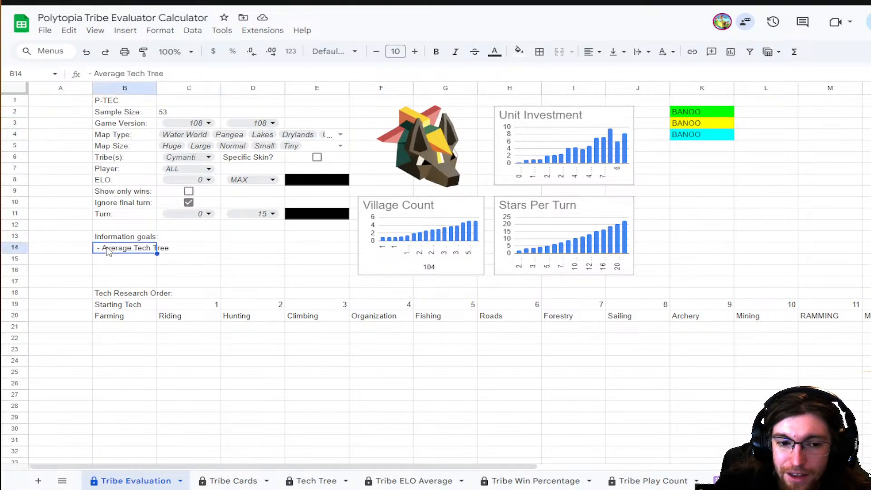
{"action": "key", "text": "Delete"}
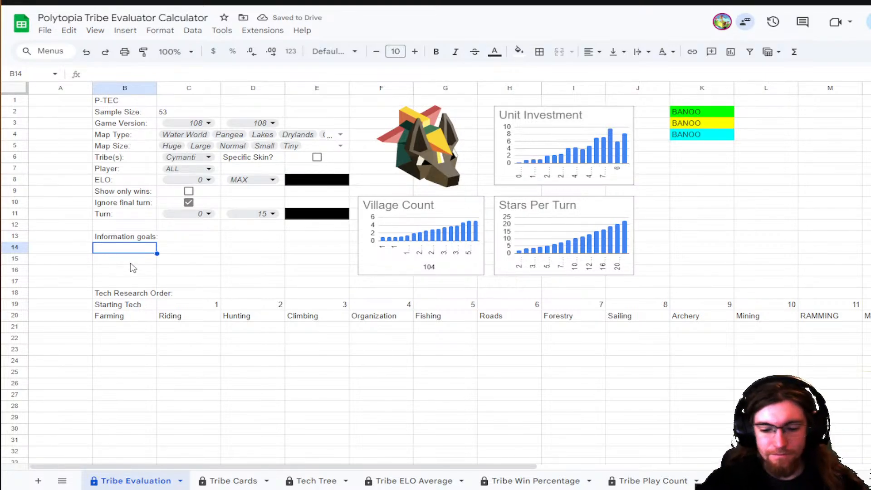
{"action": "type", "text": "- "}
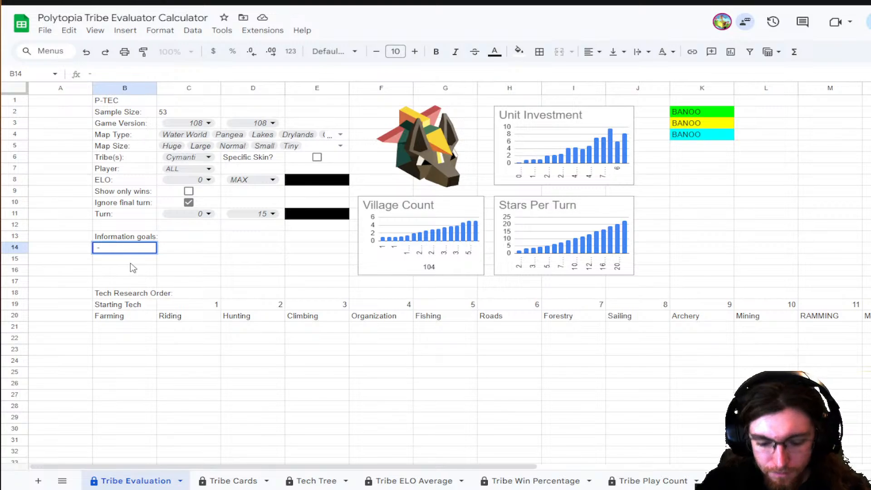
{"action": "type", "text": "Make P-"}
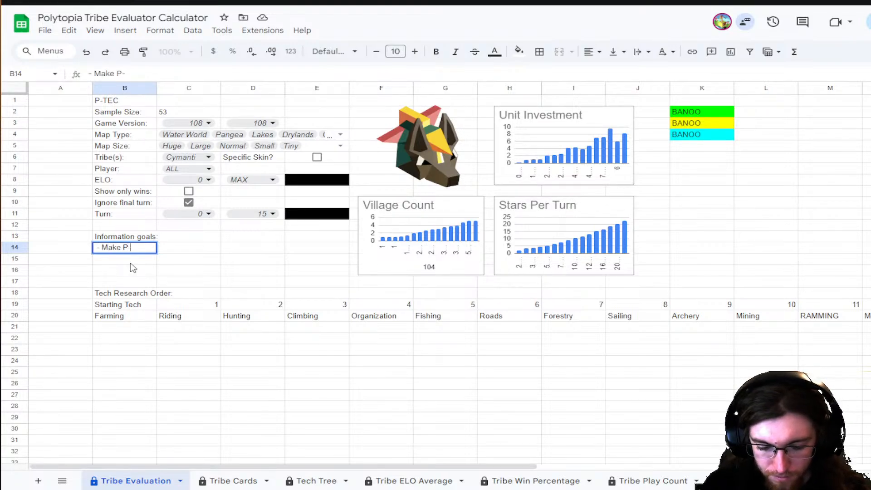
{"action": "type", "text": "Tec lo"}
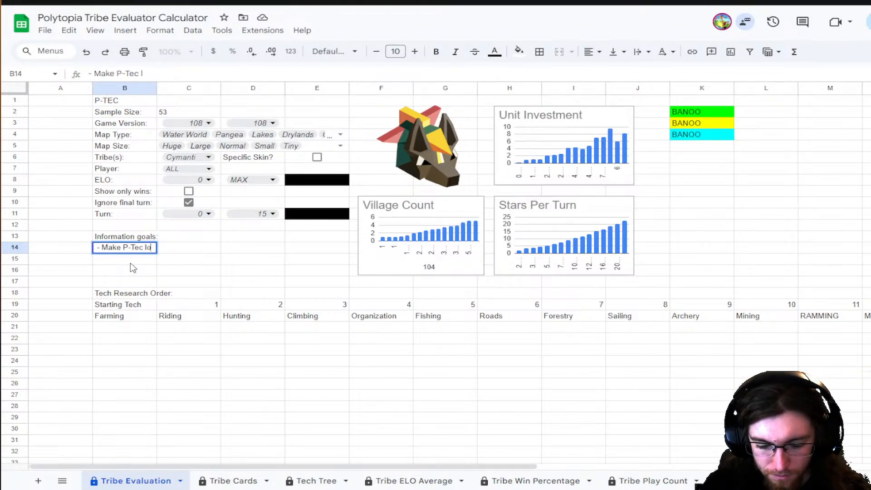
{"action": "type", "text": "ok NI"}
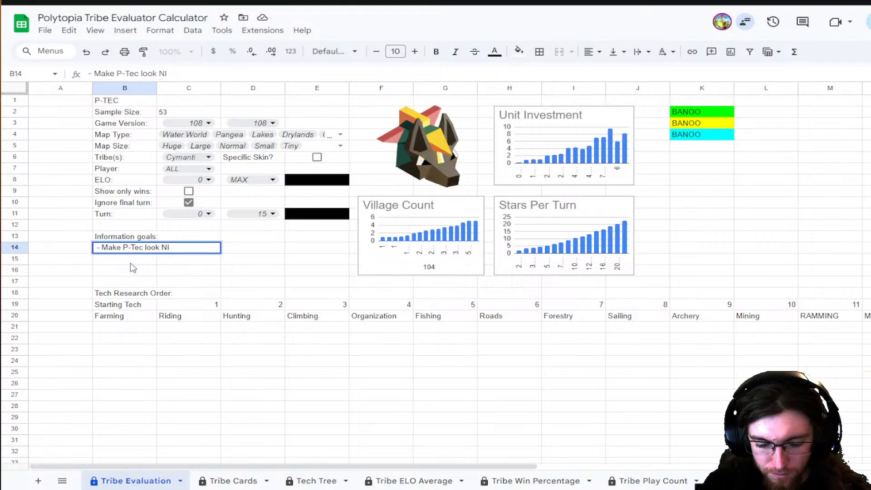
{"action": "type", "text": "CU!!!"}
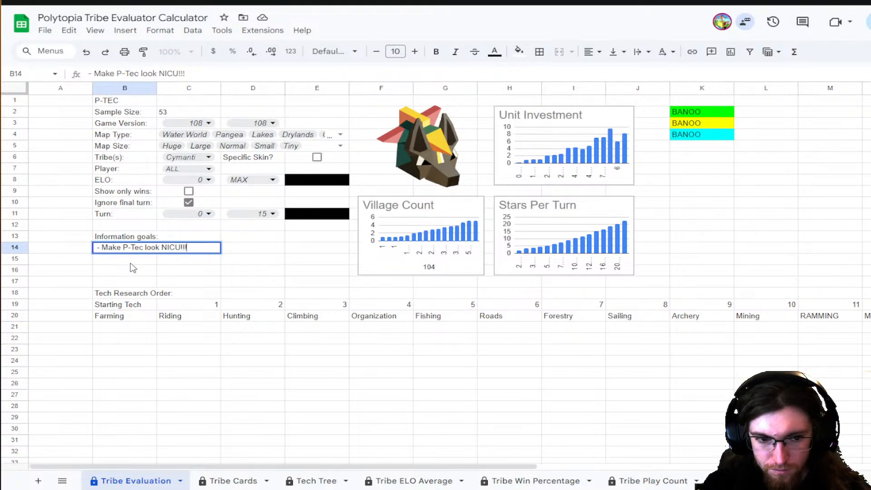
{"action": "key", "text": "BackSpace"}
{"action": "key", "text": "BackSpace"}
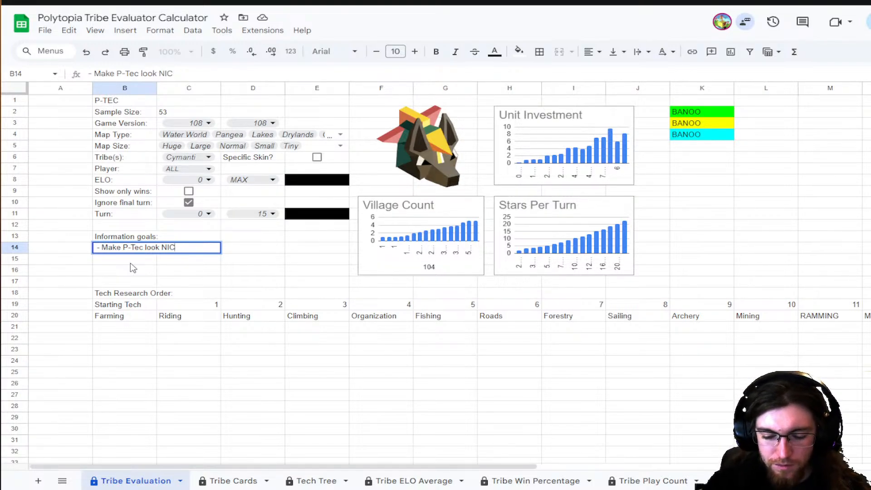
{"action": "type", "text": "UUU!!!"}
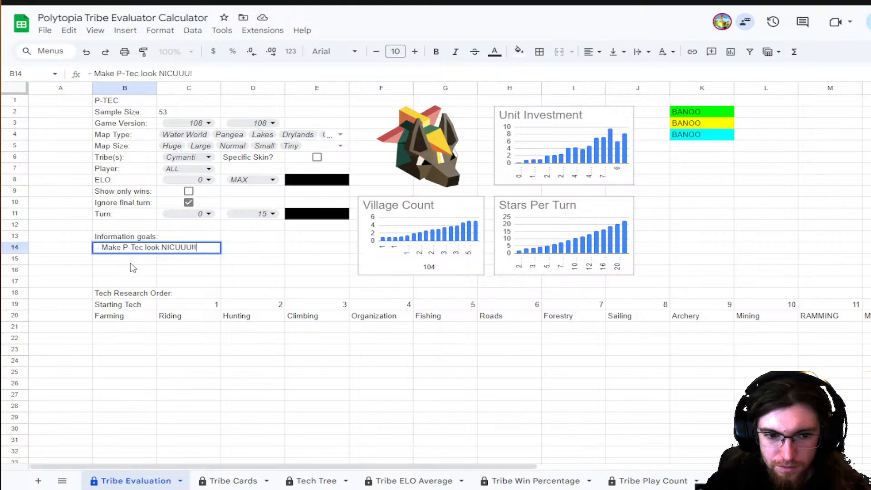
{"action": "left_click", "coordinate": [177, 245]}
{"action": "type", "text": "E"}
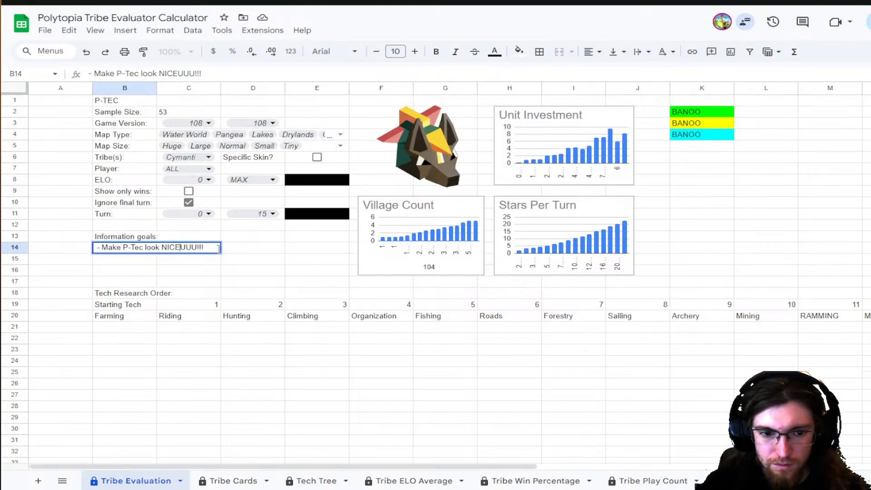
{"action": "left_click", "coordinate": [96, 262]}
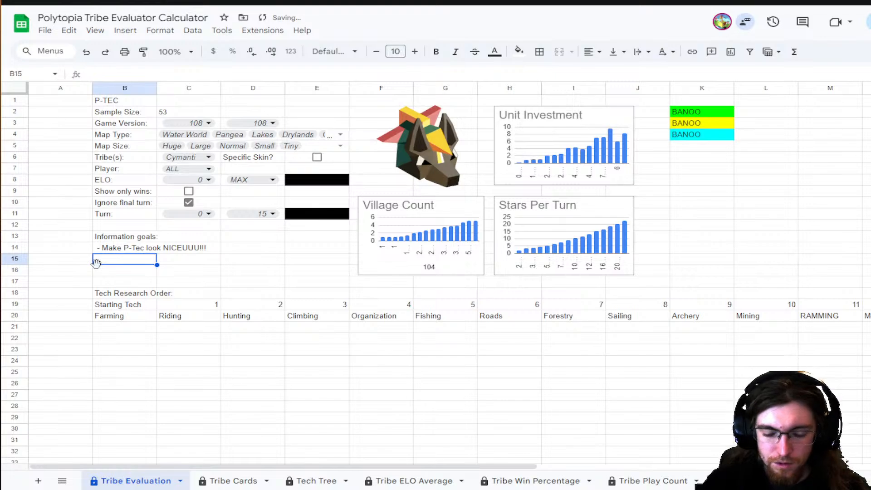
- Enter '- Make inputing games easier' in B15, correcting the doubled t
{"action": "type", "text": "- "}
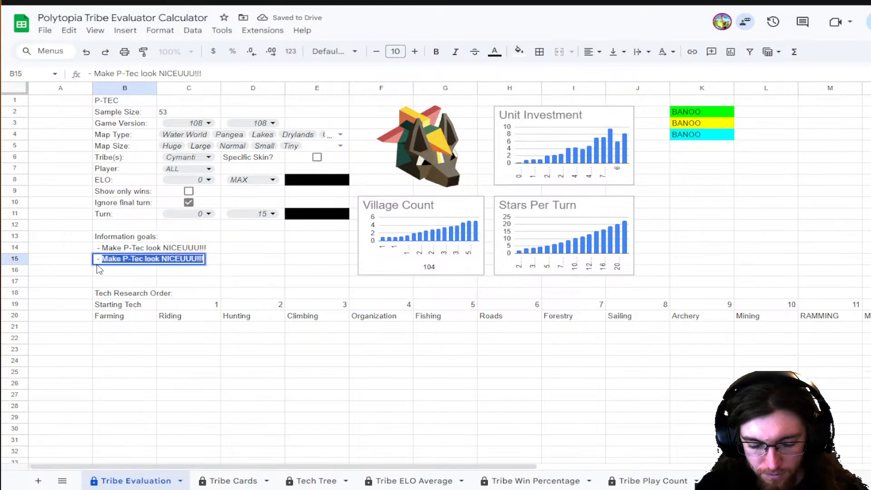
{"action": "type", "text": "Make in"}
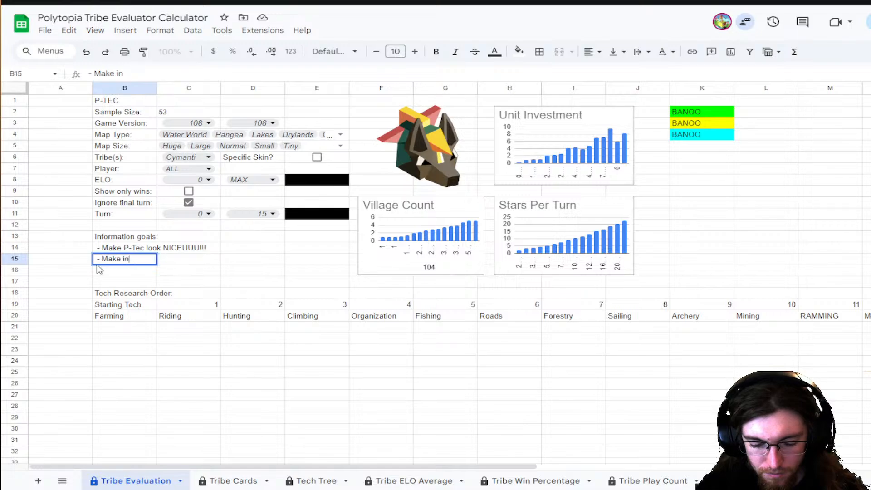
{"action": "type", "text": "putting games ea"}
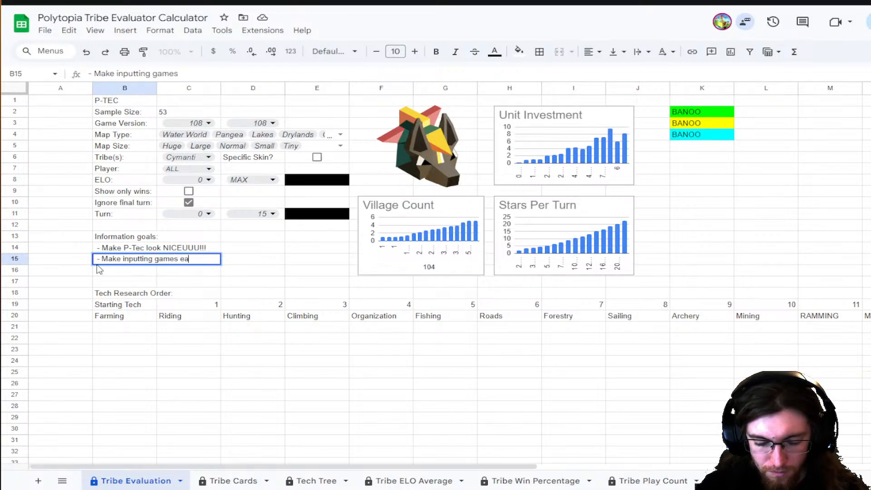
{"action": "type", "text": "sier"}
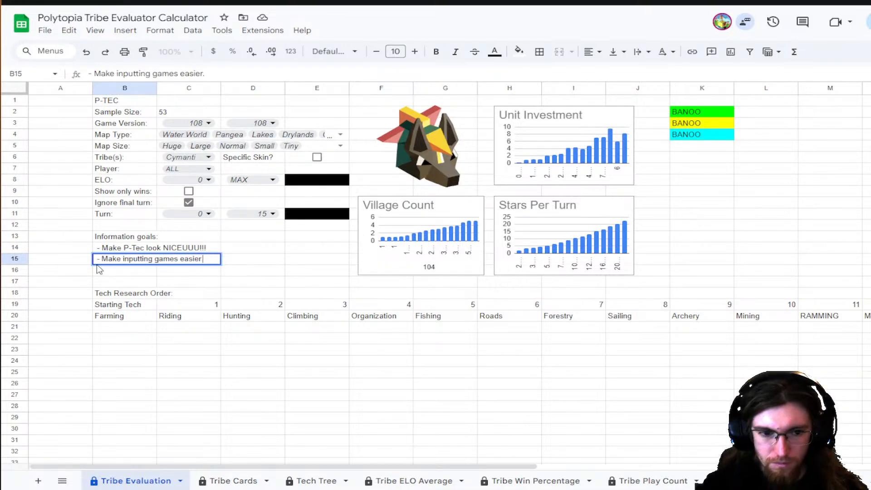
{"action": "key", "text": "Return"}
{"action": "left_click", "coordinate": [120, 259]}
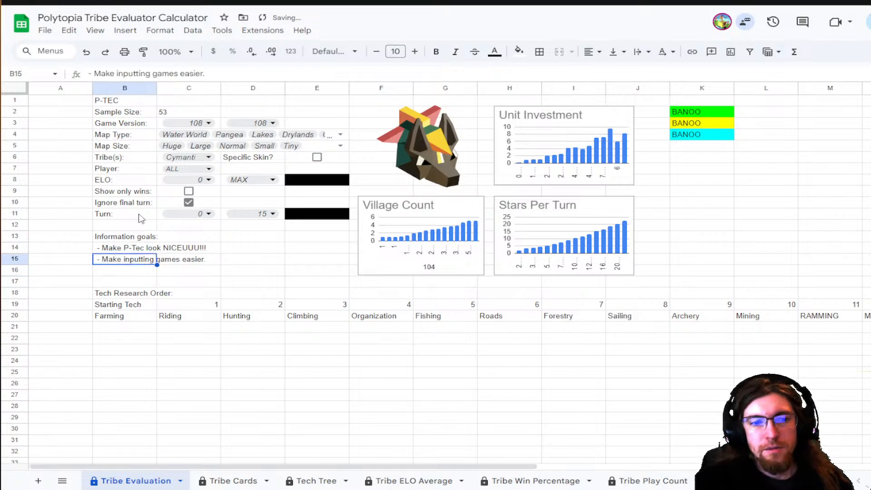
{"action": "left_click", "coordinate": [140, 69]}
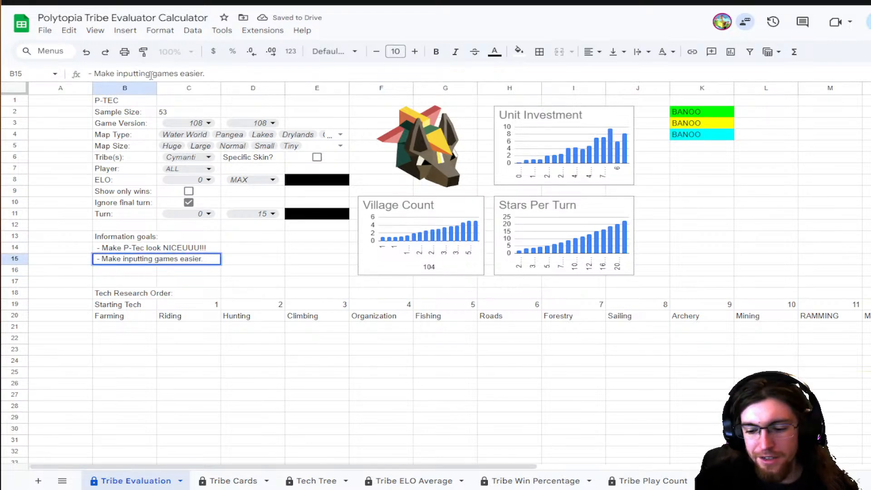
{"action": "key", "text": "BackSpace"}
{"action": "key", "text": "Return"}
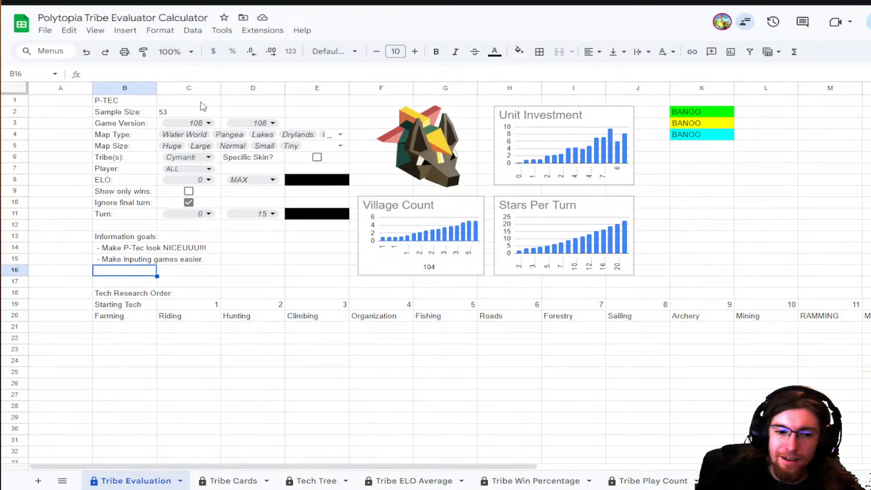
- Glance at Tribe Cards and Tech Tree, then set the Tribe(s) filter in C6 to ALL
{"action": "left_click", "coordinate": [227, 482]}
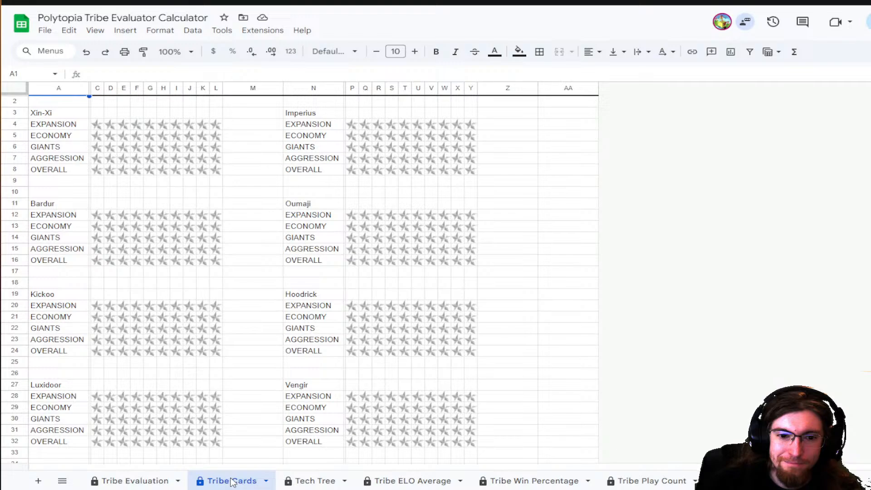
{"action": "left_click", "coordinate": [305, 481]}
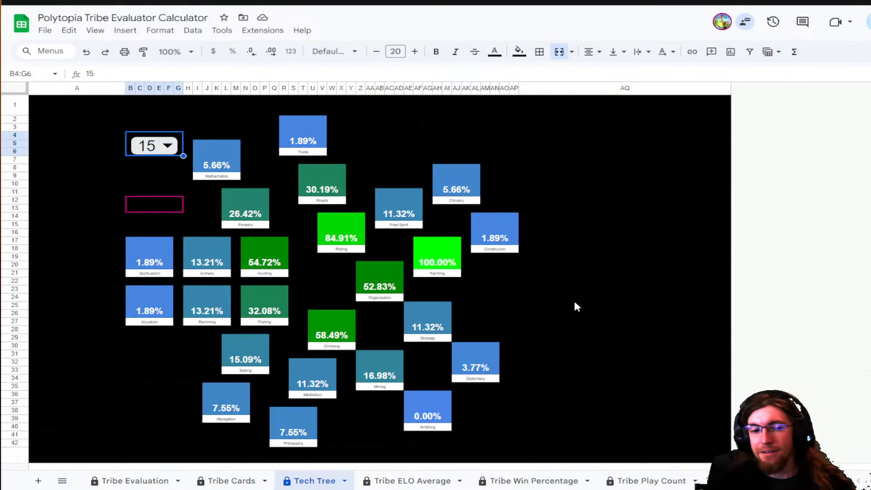
{"action": "left_click", "coordinate": [142, 480]}
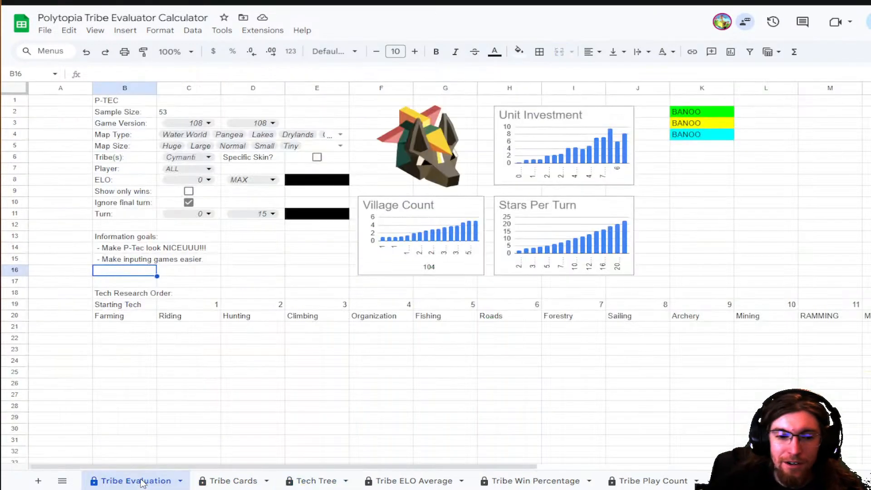
{"action": "left_click", "coordinate": [200, 156]}
{"action": "left_click", "coordinate": [187, 175]}
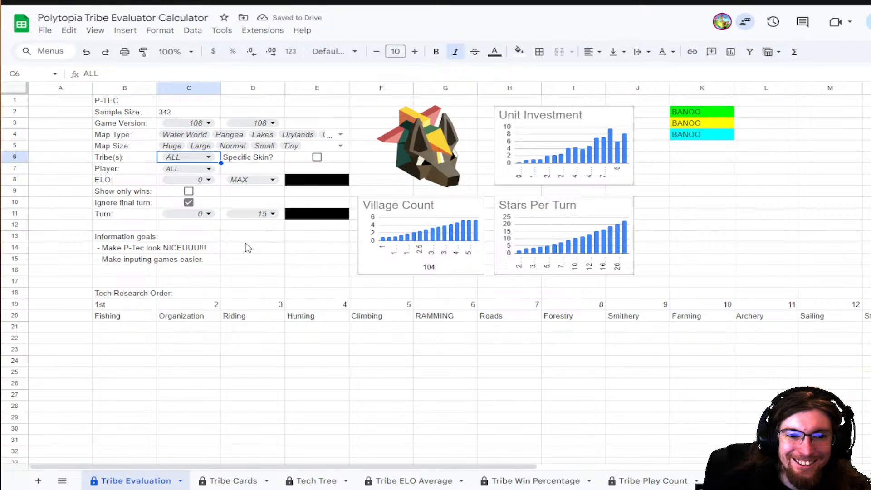
- Review the updated Tech Tree tiles, including Spiritualism 0.58%, and Tribe Cards ratings, then return to Tribe Evaluation
{"action": "left_click", "coordinate": [301, 480]}
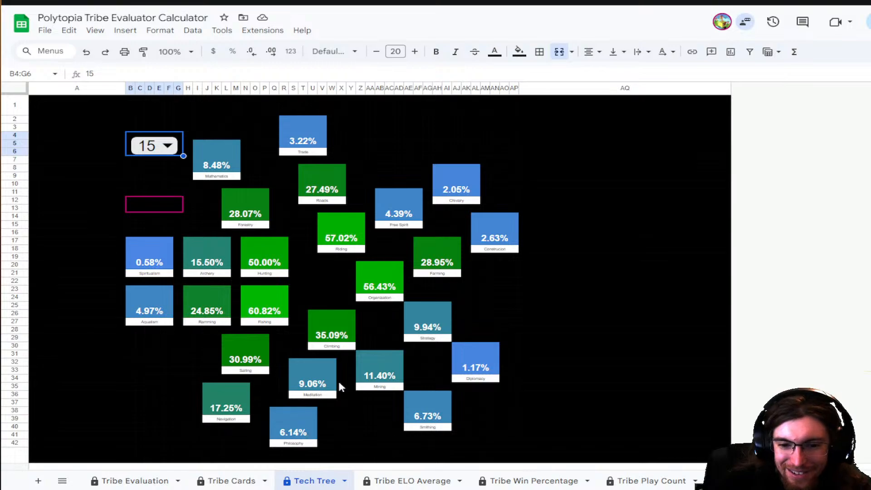
{"action": "left_click", "coordinate": [152, 247]}
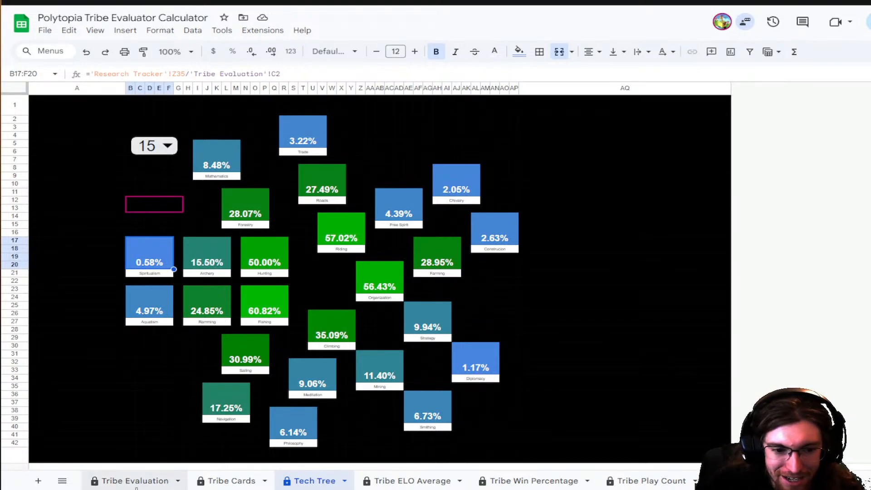
{"action": "left_click", "coordinate": [134, 481]}
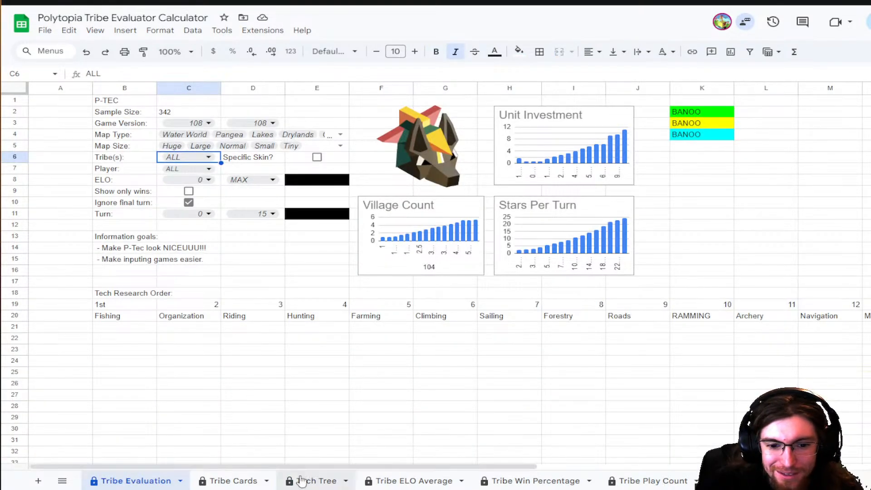
{"action": "left_click", "coordinate": [231, 482]}
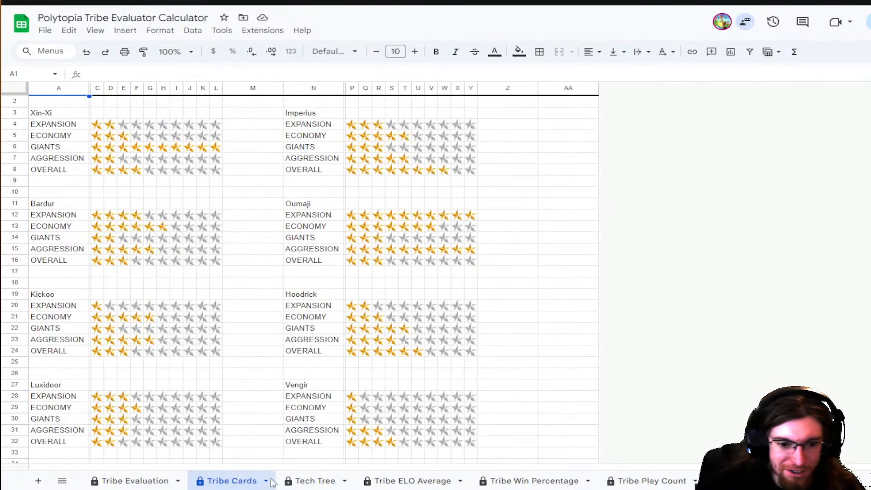
{"action": "left_click", "coordinate": [308, 481]}
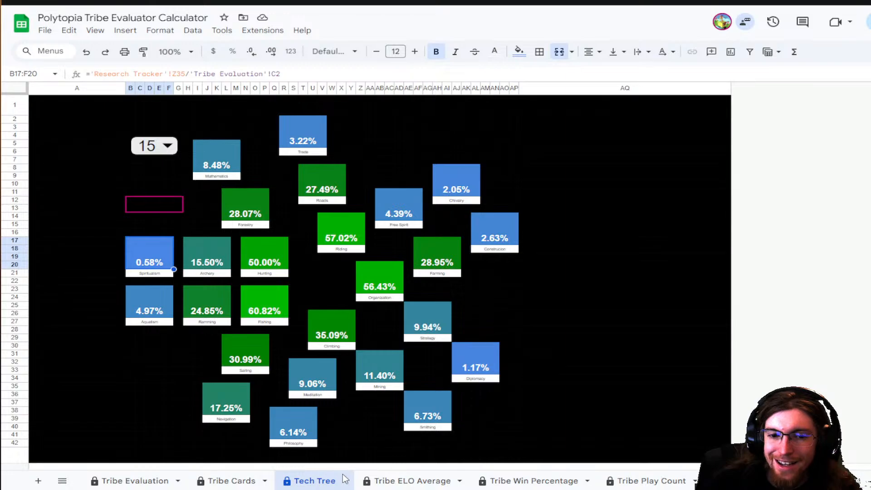
{"action": "left_click", "coordinate": [154, 486]}
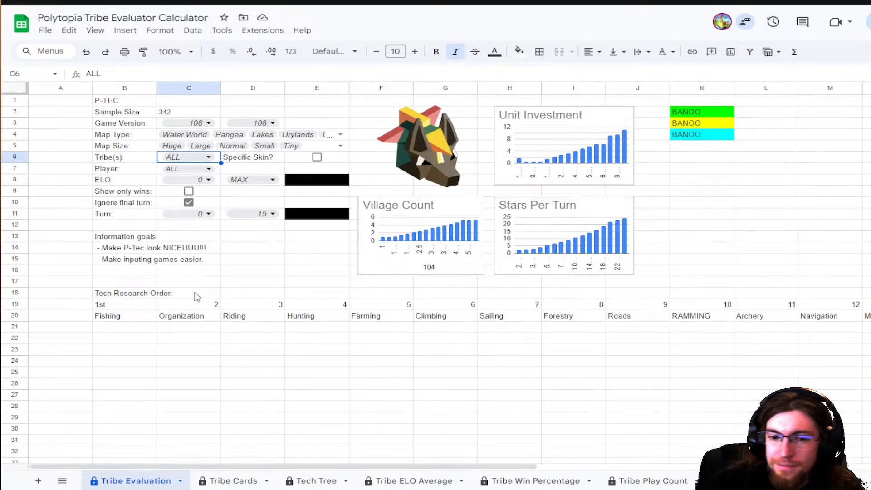
{"action": "mouse_move", "coordinate": [366, 111]}
{"action": "left_mouse_down"}
{"action": "mouse_move", "coordinate": [841, 289]}
{"action": "mouse_move", "coordinate": [835, 348]}
{"action": "left_mouse_up"}
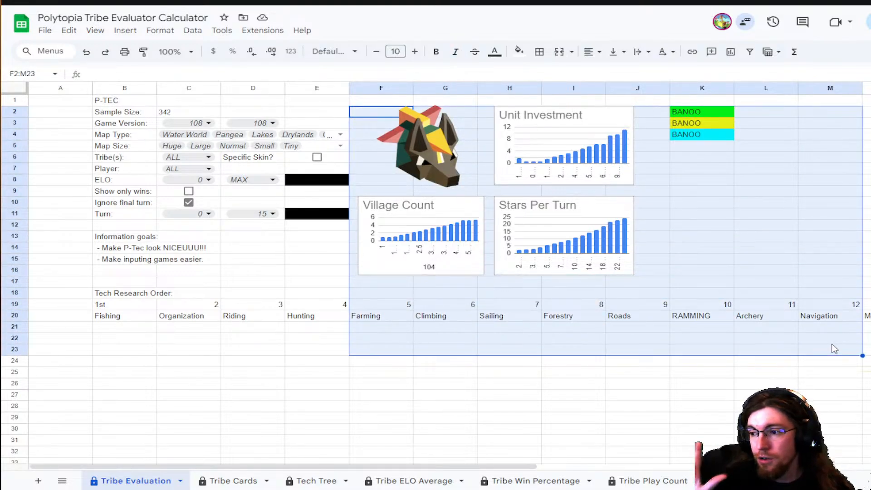
{"action": "left_click", "coordinate": [420, 146]}
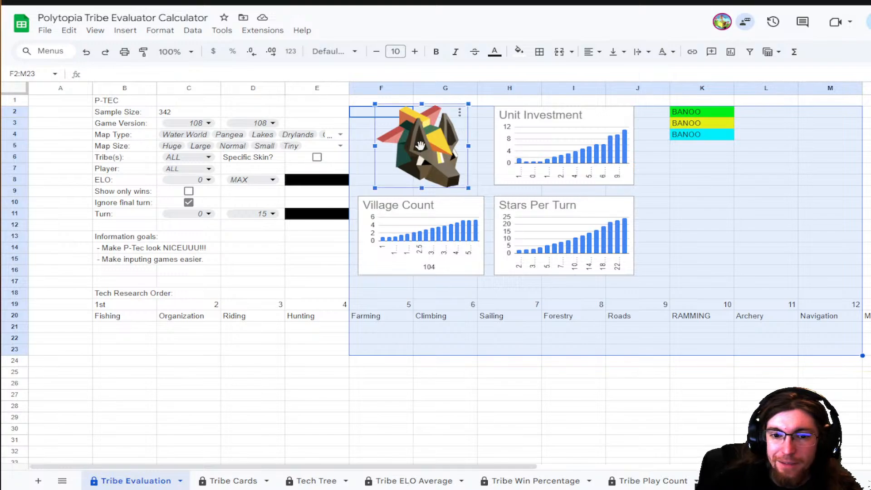
{"action": "left_click", "coordinate": [531, 386]}
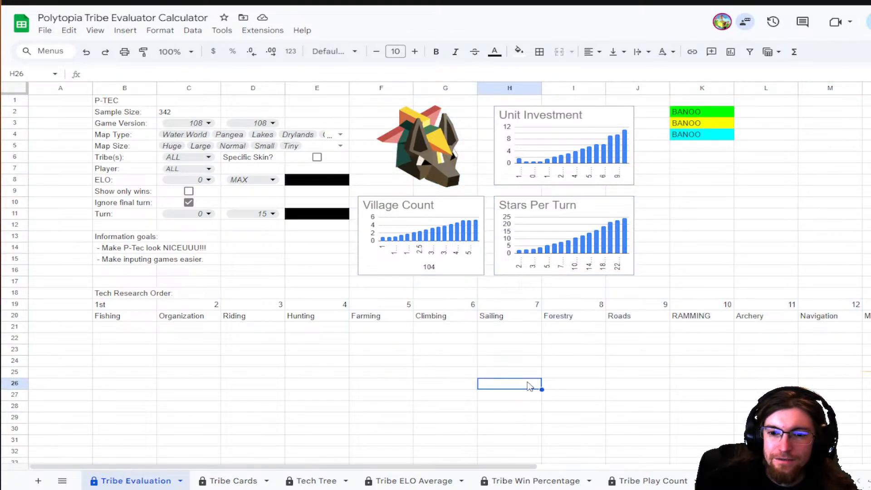
{"action": "left_click", "coordinate": [194, 358]}
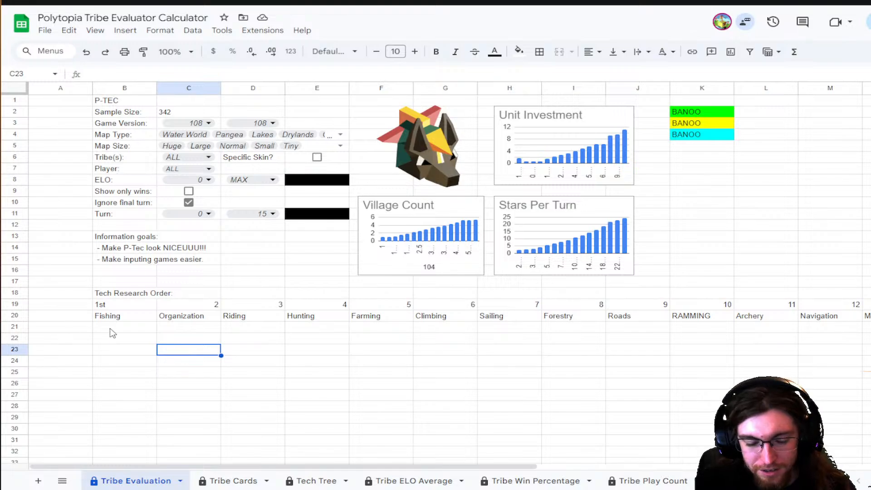
{"action": "left_click", "coordinate": [114, 350]}
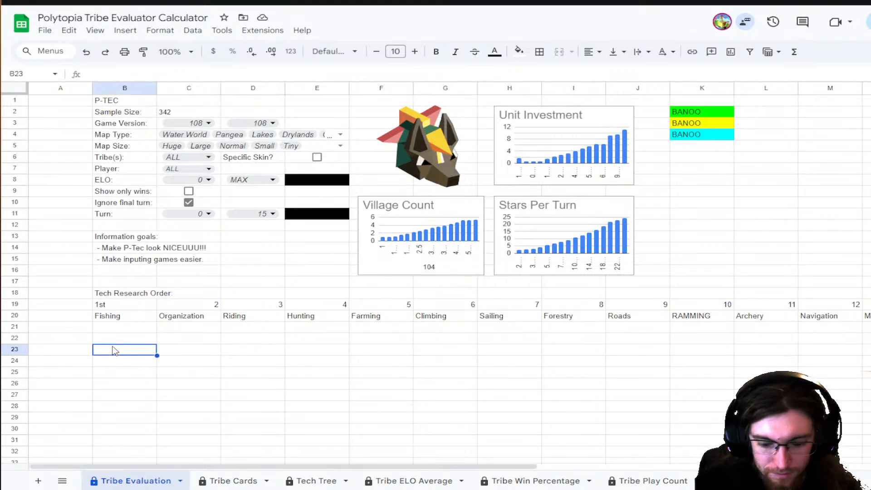
- Add a P.S. in B23 thanking the contributor for inputting game data, then move it to row 31
{"action": "type", "text": "P."}
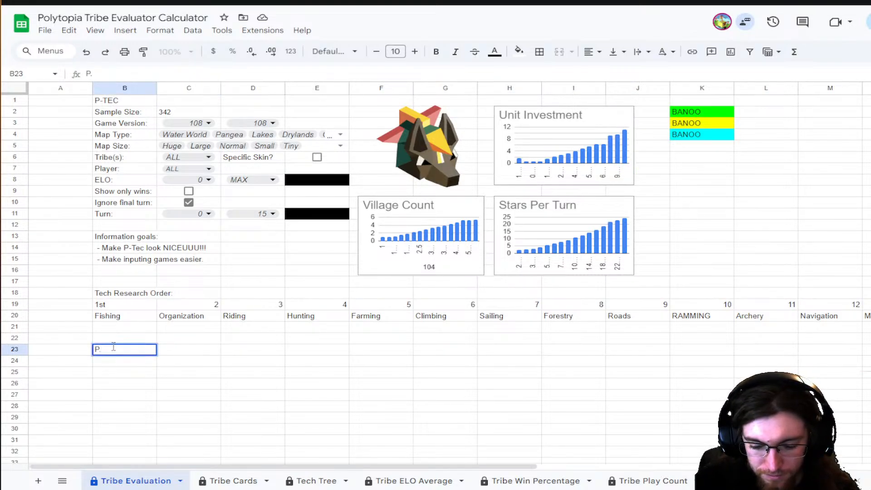
{"action": "type", "text": "S."}
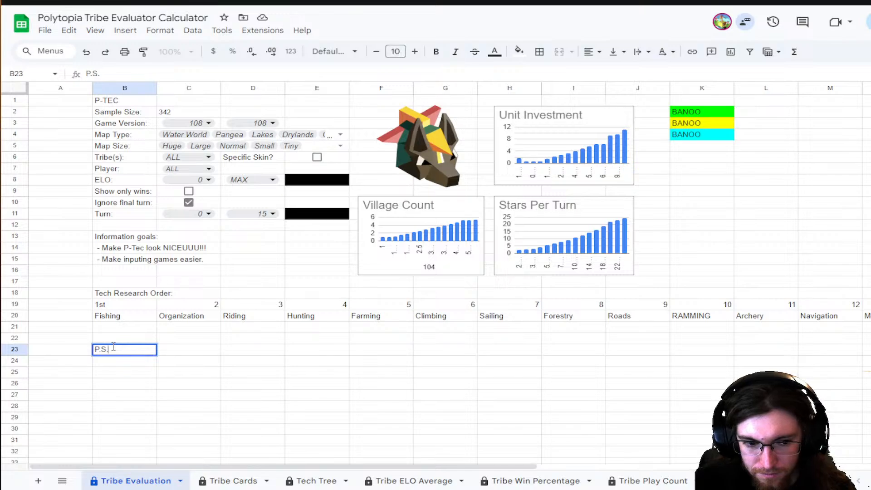
{"action": "key", "text": "Tab"}
{"action": "type", "text": "Thank"}
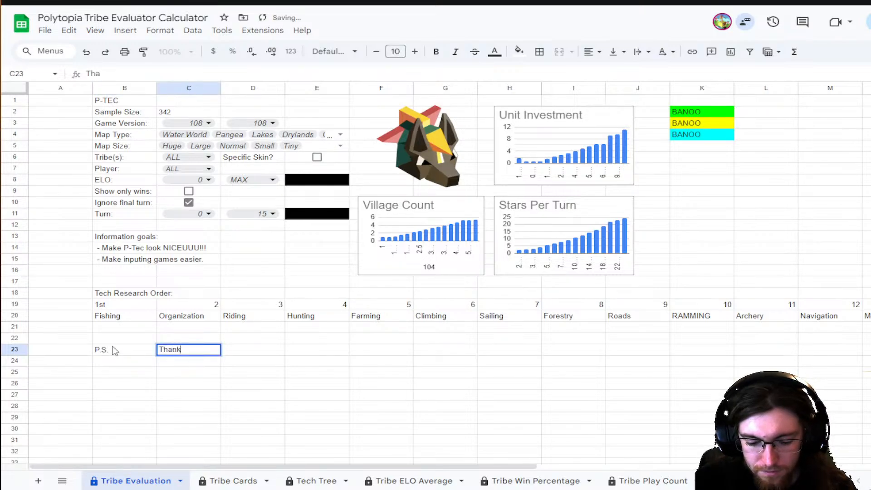
{"action": "type", "text": " you Just"}
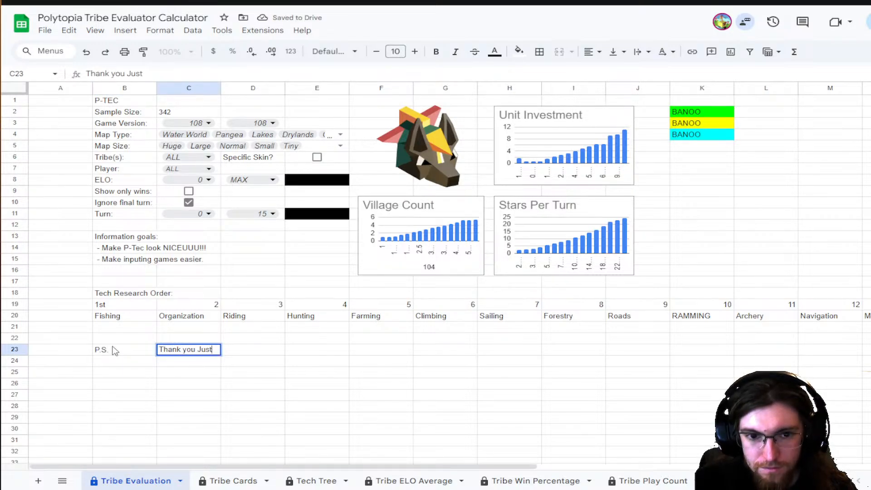
{"action": "type", "text": "eeni L"}
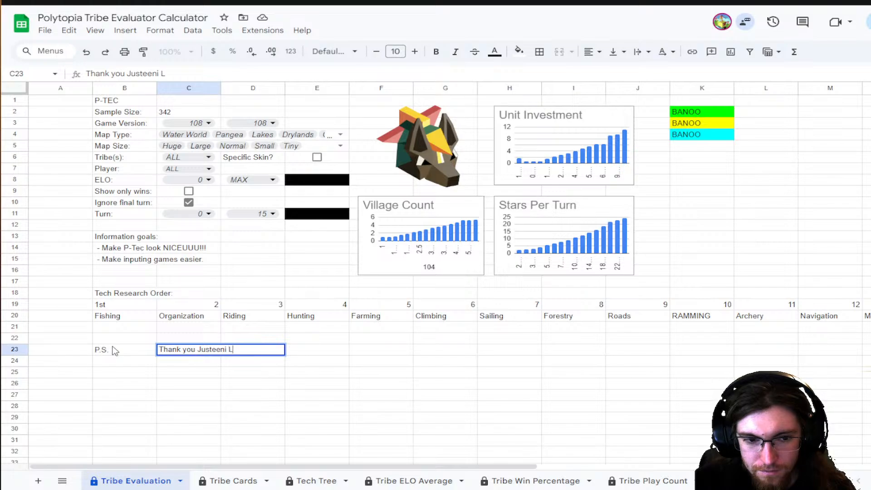
{"action": "type", "text": "e"}
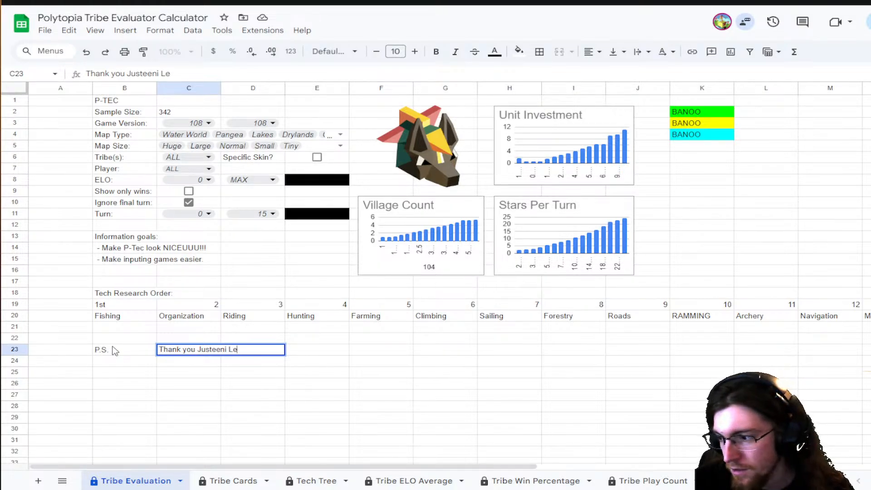
{"action": "key", "text": "BackSpace"}
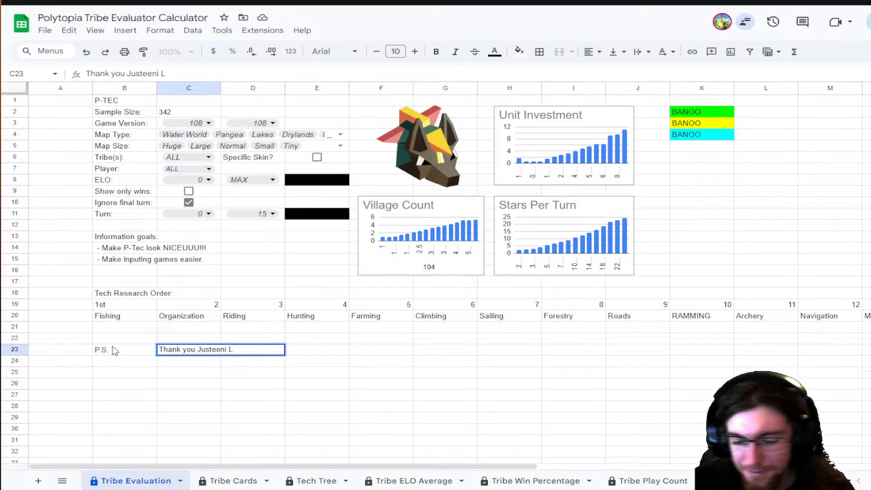
{"action": "type", "text": "ing"}
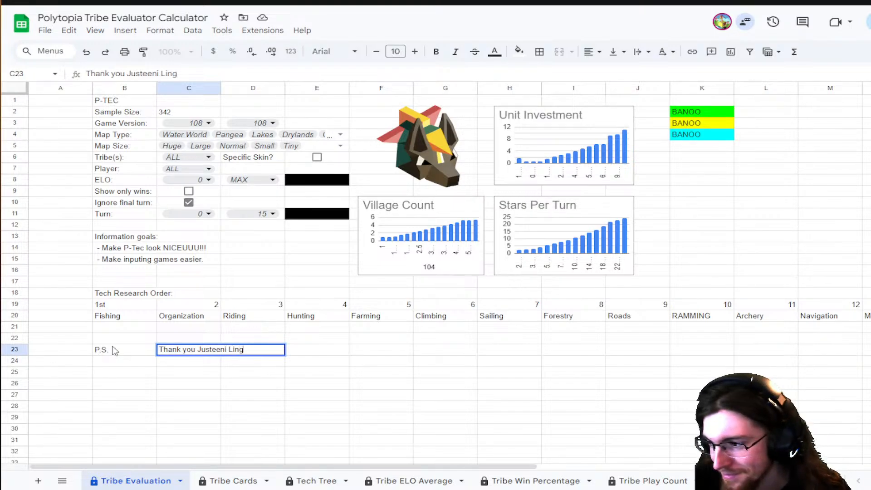
{"action": "type", "text": "ueen"}
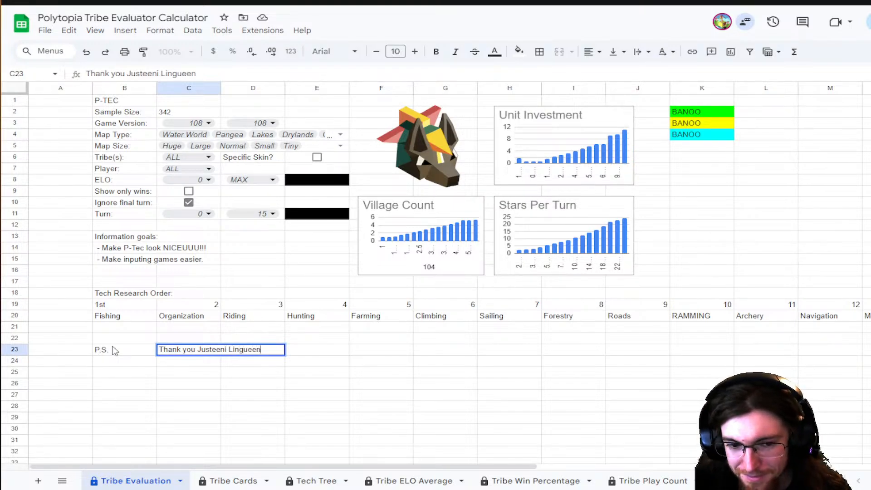
{"action": "type", "text": "i for yo"}
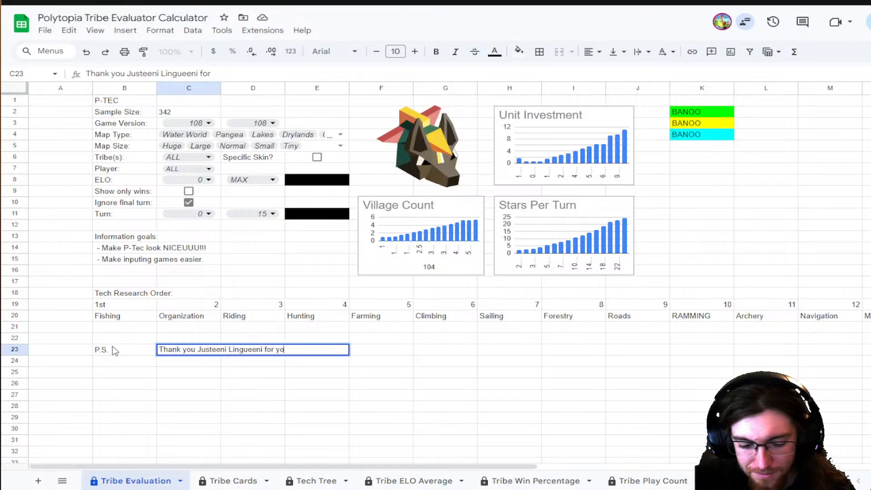
{"action": "type", "text": "ur dedication"}
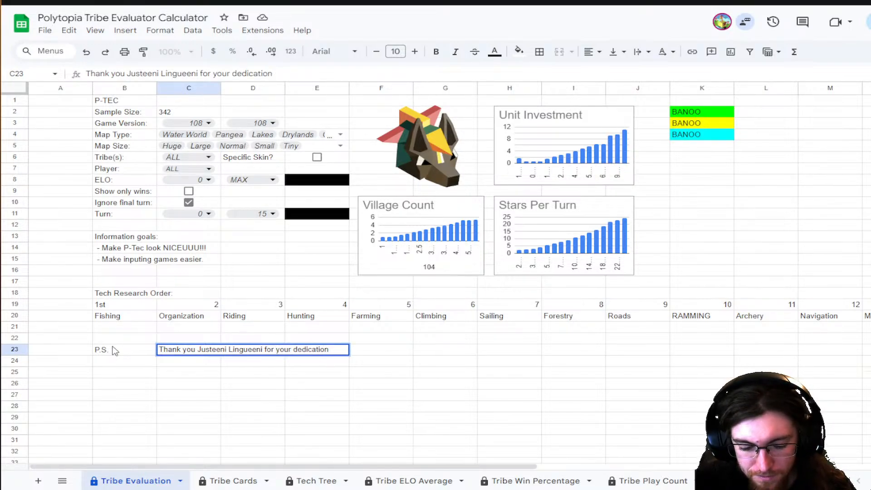
{"action": "type", "text": " tof inpu"}
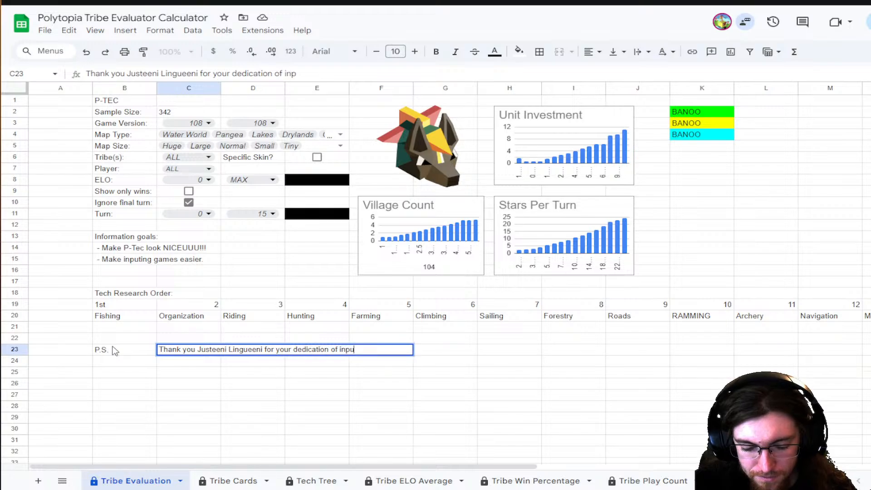
{"action": "type", "text": "tting g"}
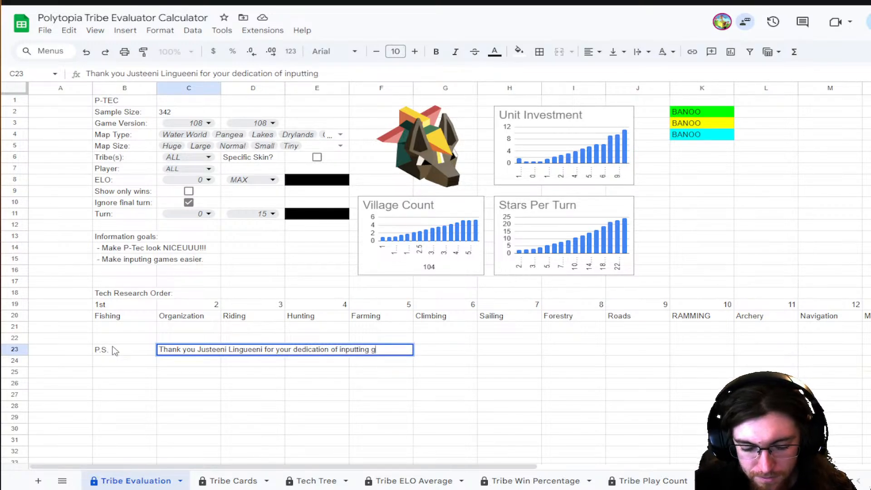
{"action": "type", "text": "ame data into the"}
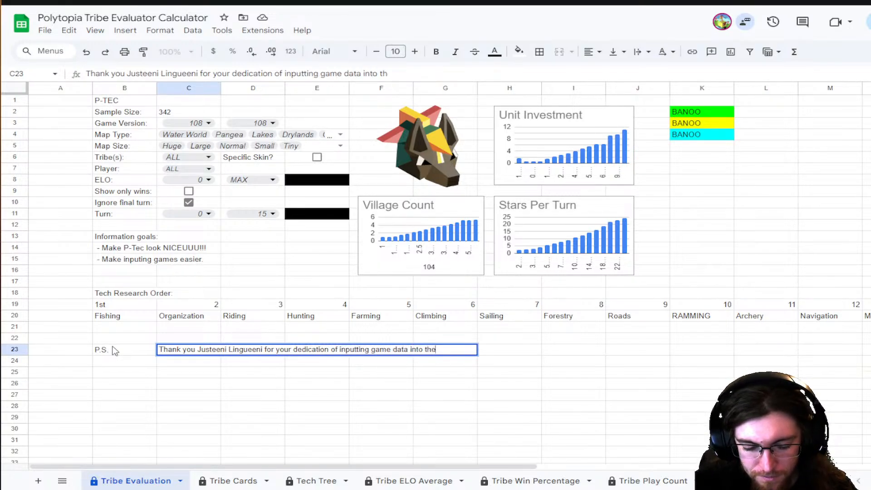
{"action": "type", "text": " systen"}
{"action": "key", "text": "BackSpace"}
{"action": "key", "text": "BackSpace"}
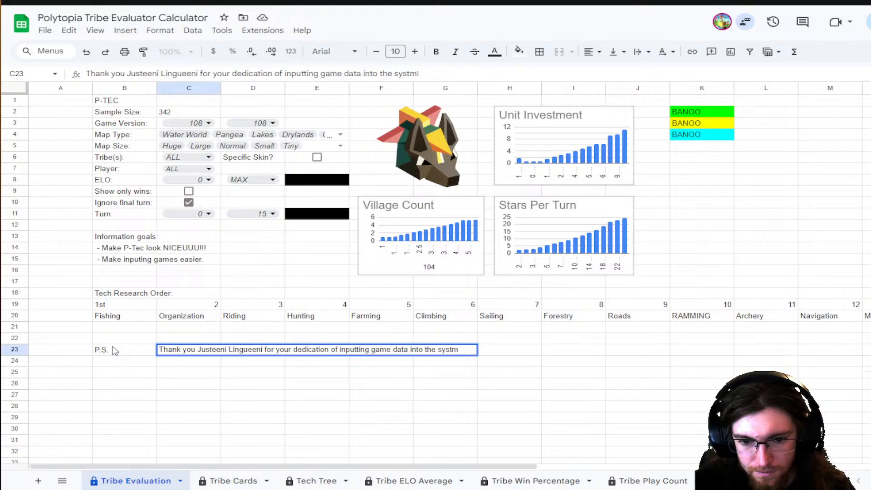
{"action": "type", "text": "em! "}
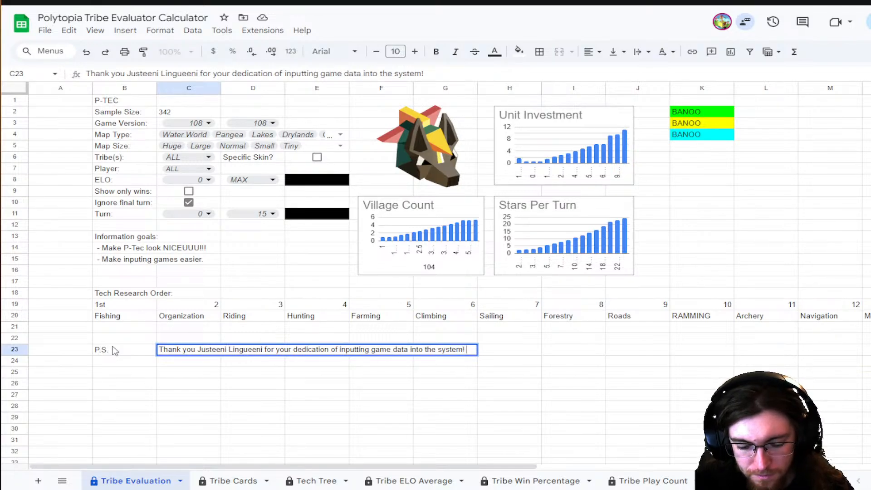
{"action": "type", "text": "This ama"}
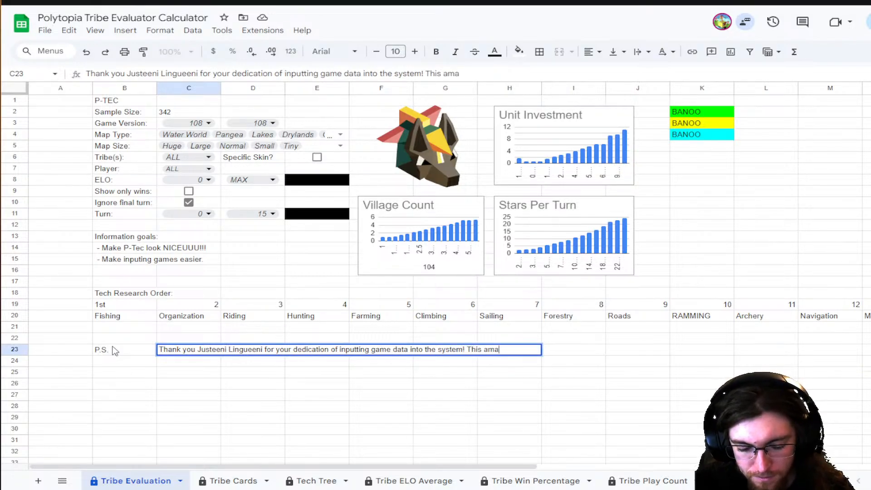
{"action": "type", "text": "zong progres"}
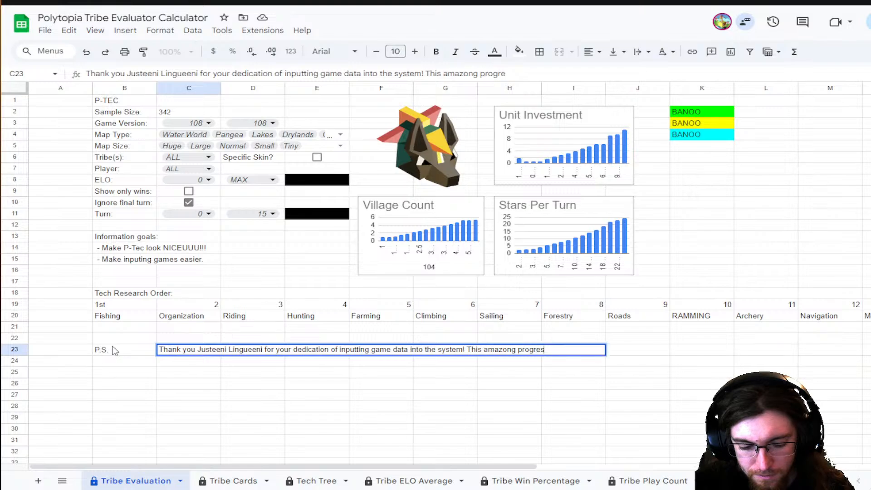
{"action": "type", "text": "s would not be "}
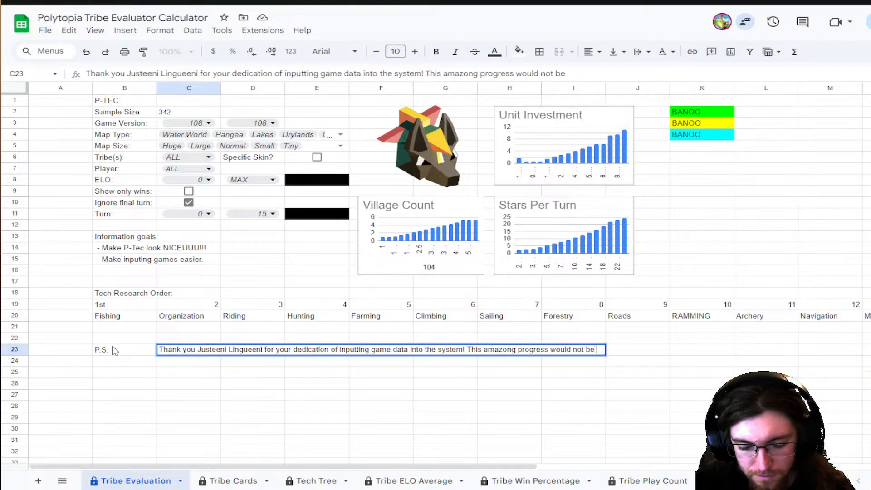
{"action": "type", "text": "possible"}
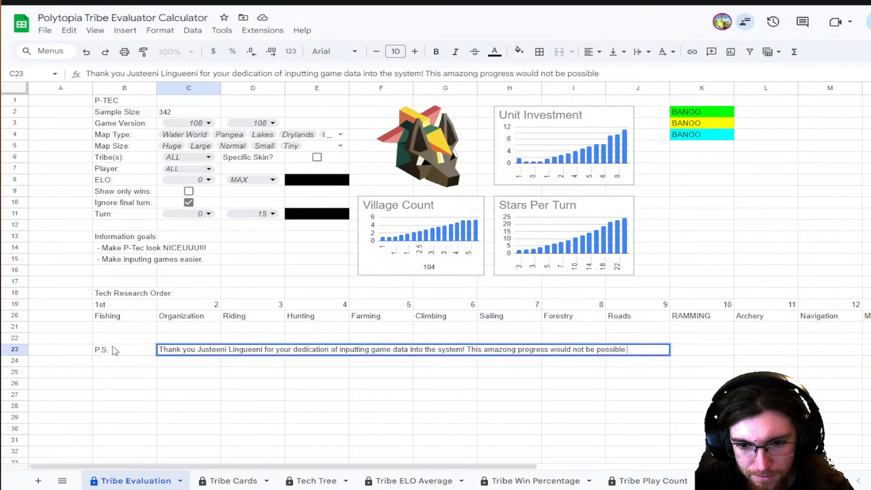
{"action": "type", "text": "without "}
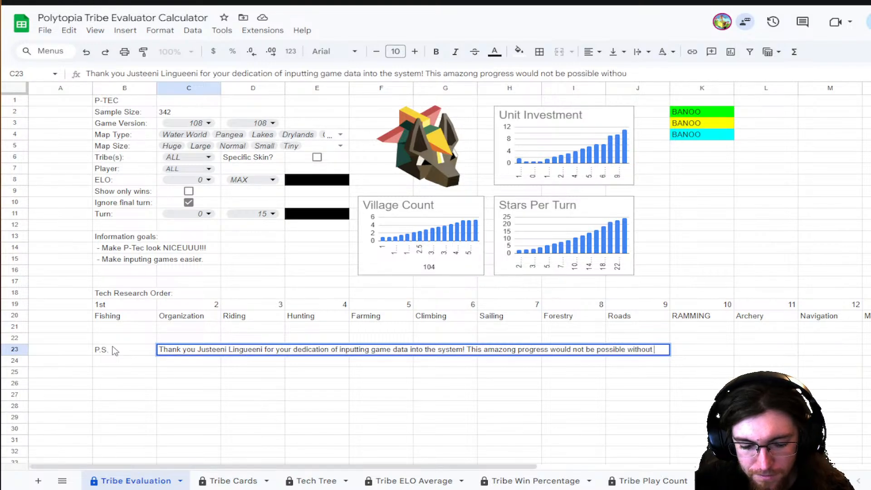
{"action": "type", "text": "your suppost"}
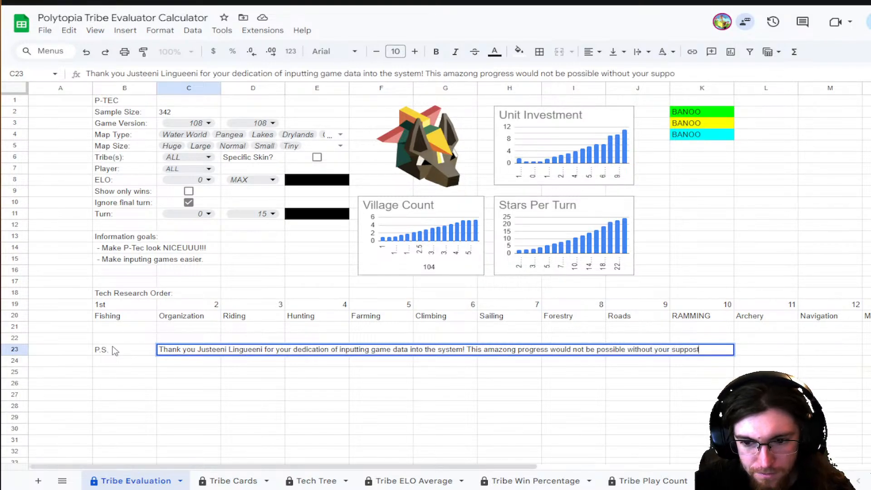
{"action": "key", "text": "BackSpace"}
{"action": "key", "text": "BackSpace"}
{"action": "type", "text": "rt"}
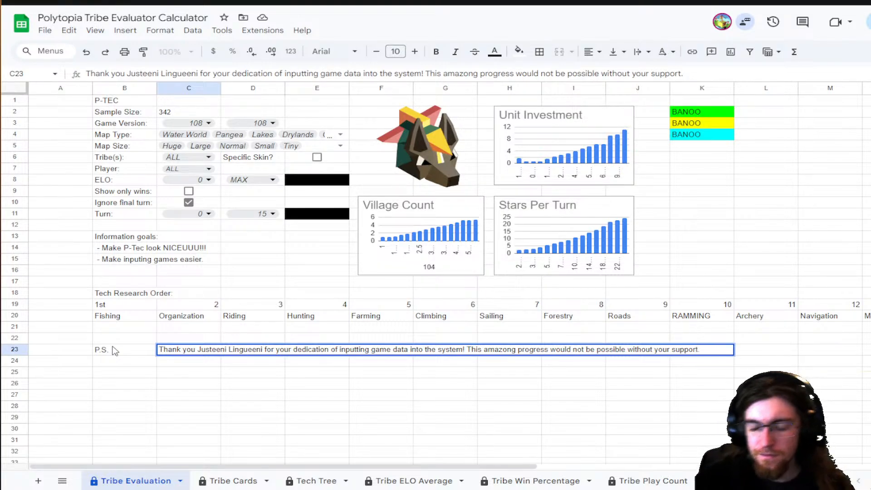
{"action": "type", "text": "."}
{"action": "key", "text": "Return"}
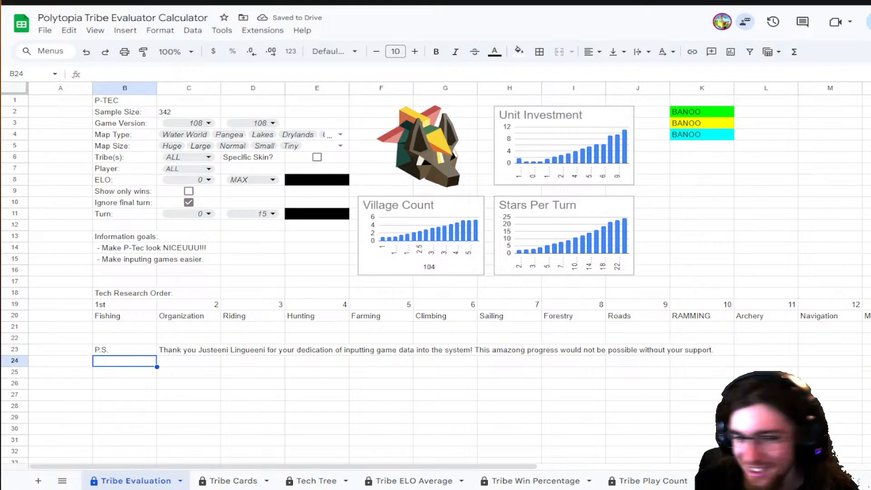
{"action": "left_click_drag", "start_coordinate": [114, 350], "coordinate": [159, 441]}
{"action": "left_click", "coordinate": [389, 376]}
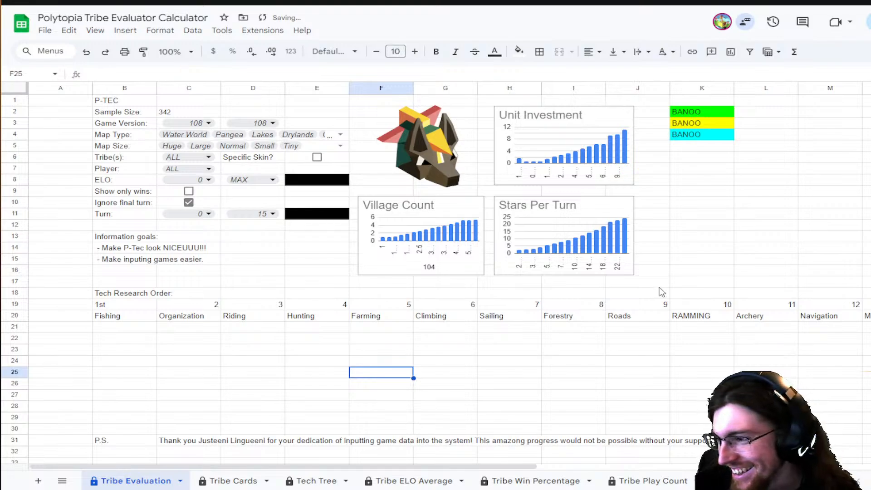